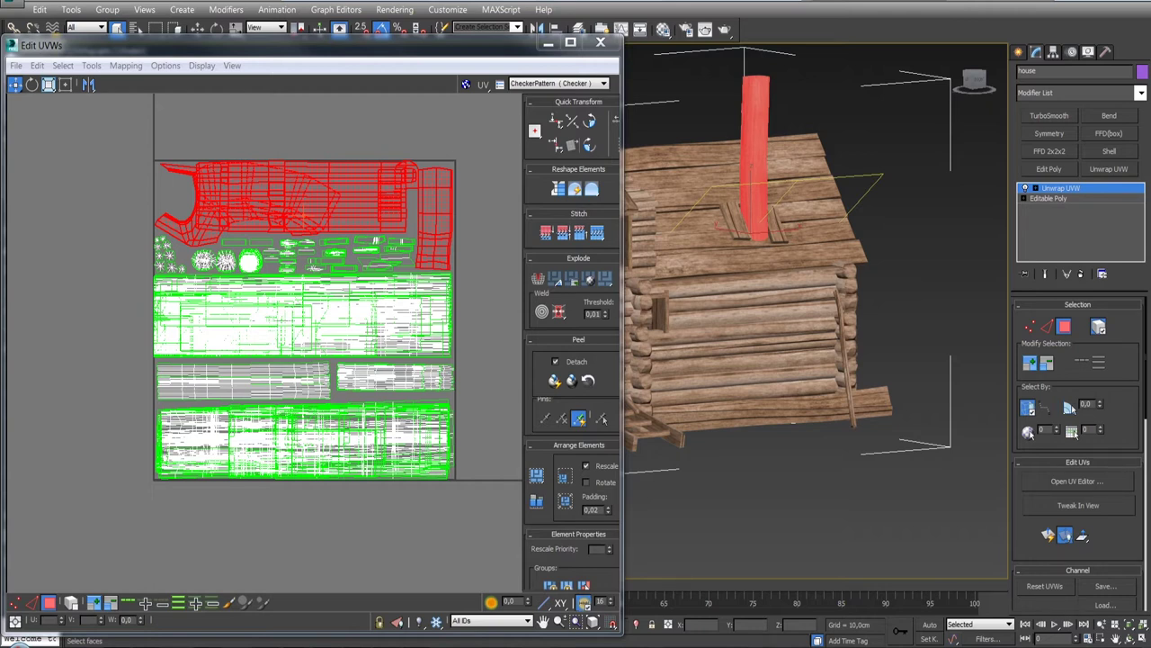
Step: Frame the whole house and orbit to see more of its front
{"action": "key", "text": "z"}
{"action": "scroll", "scroll_direction": "up", "scroll_amount": 3}
{"action": "scroll", "scroll_direction": "up", "scroll_amount": 3}
{"action": "left_click_drag", "start_coordinate": [804, 441], "coordinate": [655, 385]}
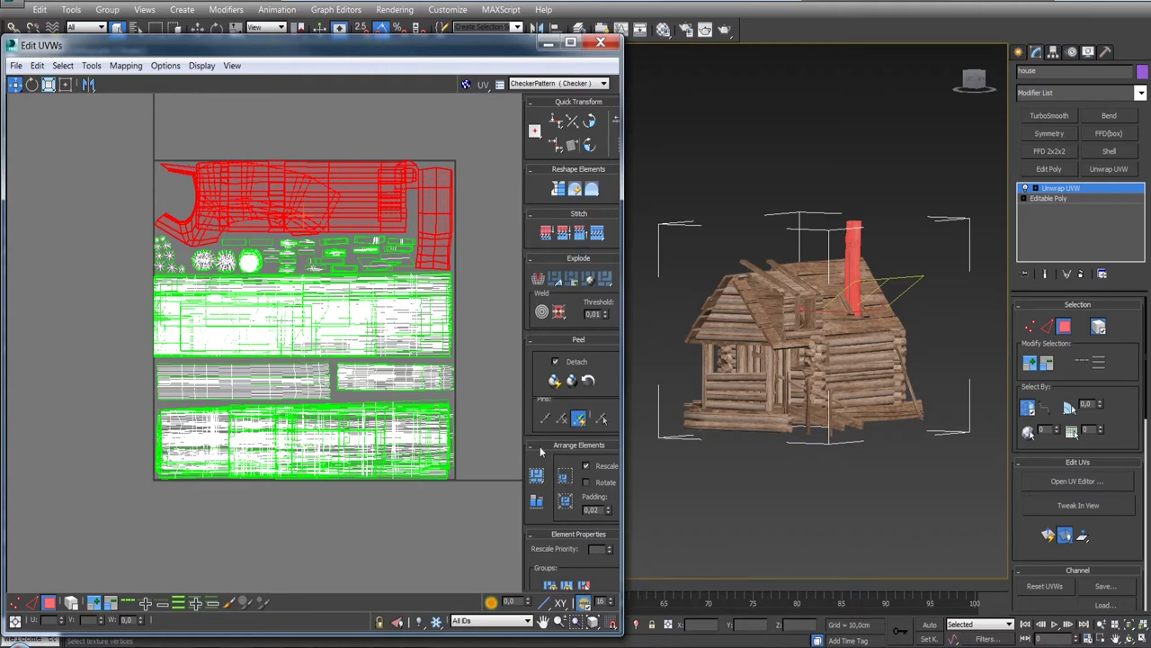
{"action": "scroll", "scroll_direction": "up", "scroll_amount": 3}
{"action": "scroll", "scroll_direction": "down", "scroll_amount": 3}
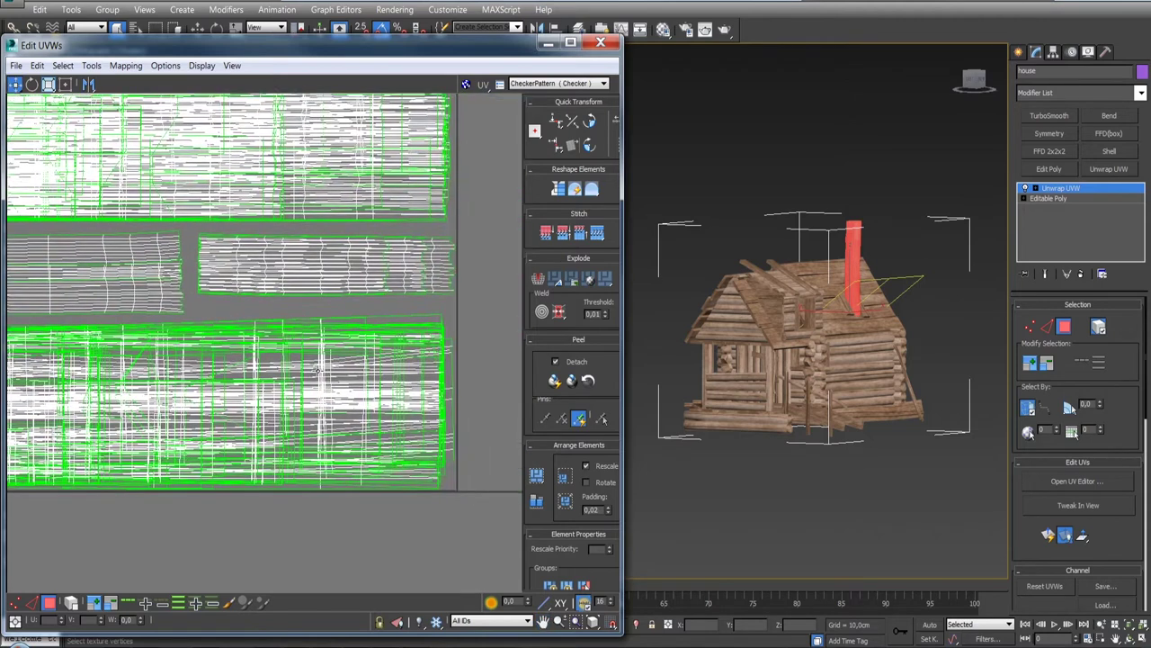
{"action": "scroll", "scroll_direction": "down", "scroll_amount": 3}
{"action": "scroll", "scroll_direction": "up", "scroll_amount": 3}
{"action": "scroll", "scroll_direction": "down", "scroll_amount": 3}
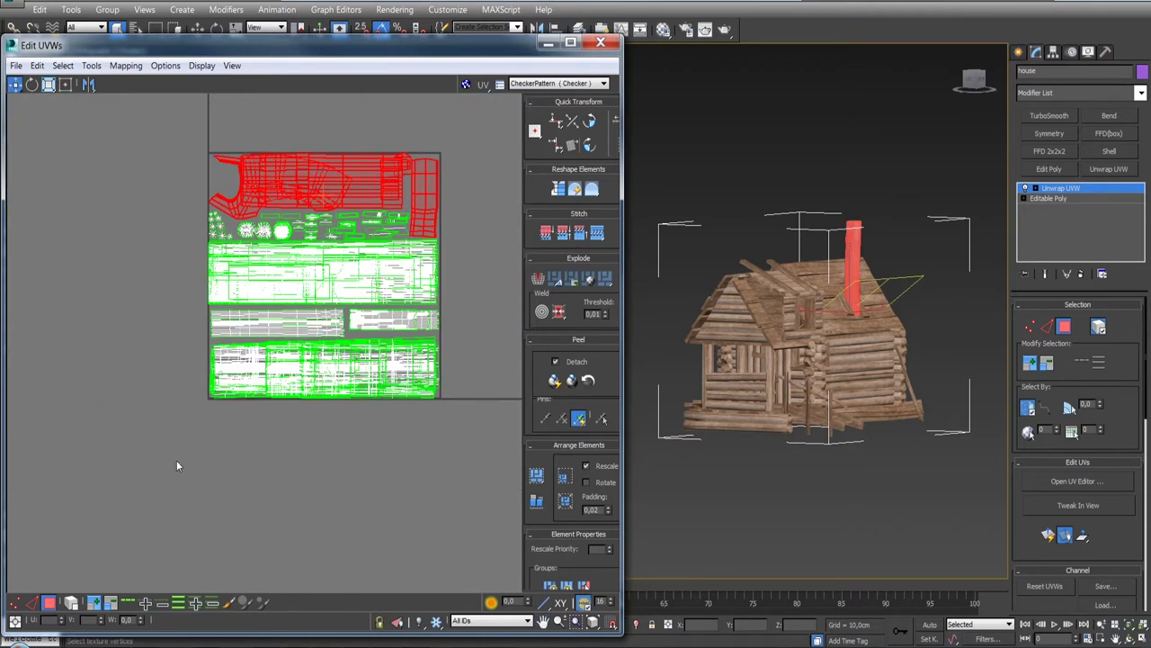
Step: Select the bottom UV block and view its faces from a higher side angle
{"action": "left_click_drag", "start_coordinate": [214, 458], "coordinate": [179, 510]}
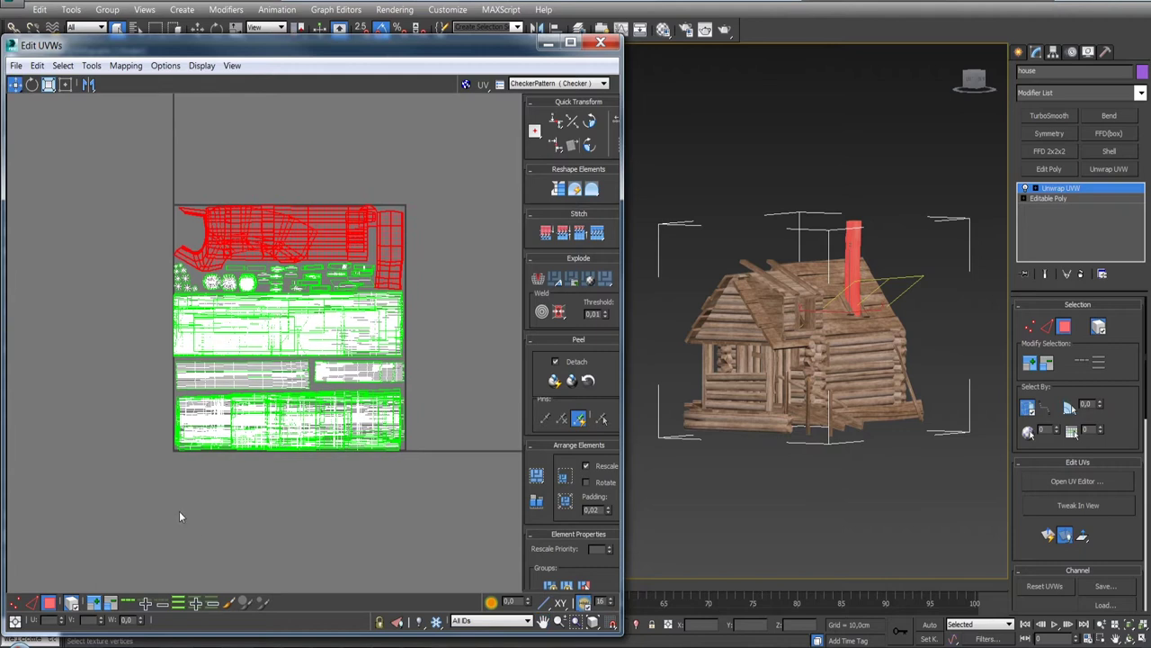
{"action": "left_click_drag", "start_coordinate": [402, 406], "coordinate": [402, 405]}
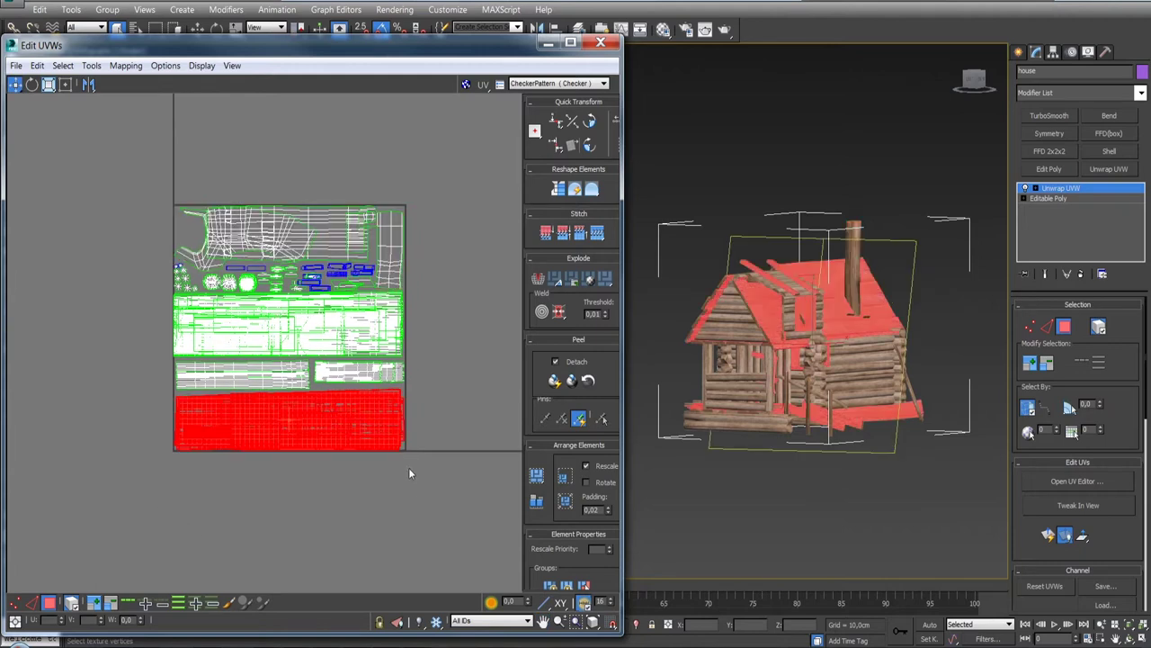
{"action": "left_click_drag", "start_coordinate": [790, 389], "coordinate": [877, 379]}
{"action": "scroll", "scroll_direction": "up", "scroll_amount": 3}
{"action": "scroll", "scroll_direction": "down", "scroll_amount": 3}
{"action": "scroll", "scroll_direction": "down", "scroll_amount": 3}
{"action": "left_click_drag", "start_coordinate": [747, 382], "coordinate": [774, 376]}
{"action": "scroll", "scroll_direction": "up", "scroll_amount": 3}
{"action": "scroll", "scroll_direction": "down", "scroll_amount": 3}
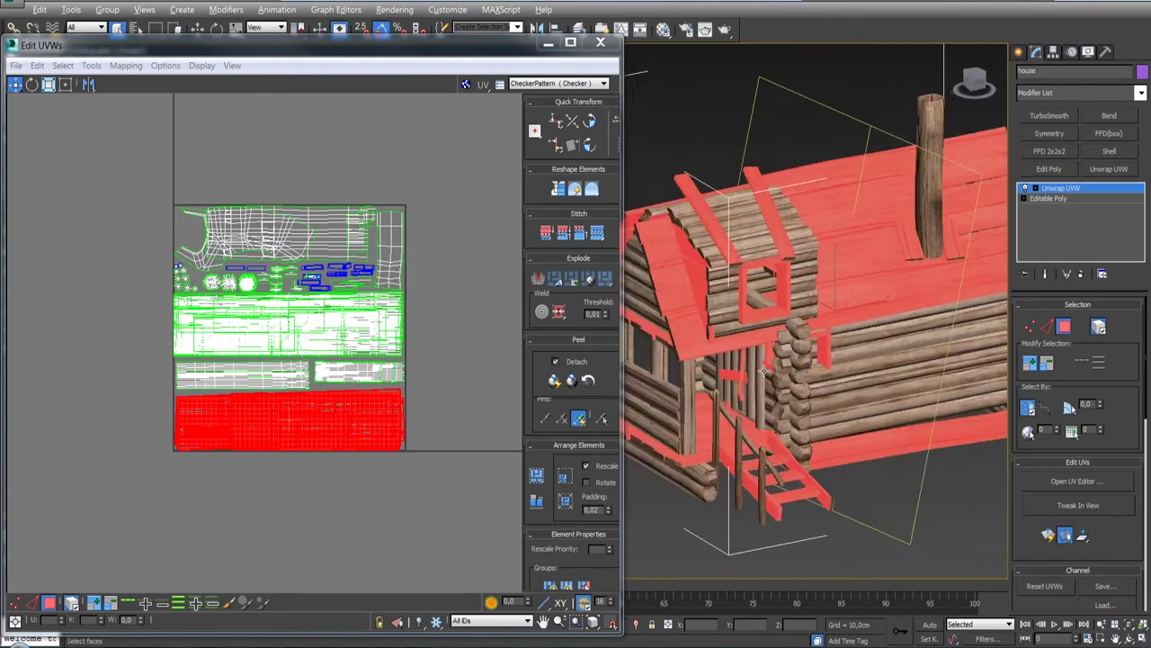
{"action": "scroll", "scroll_direction": "down", "scroll_amount": 3}
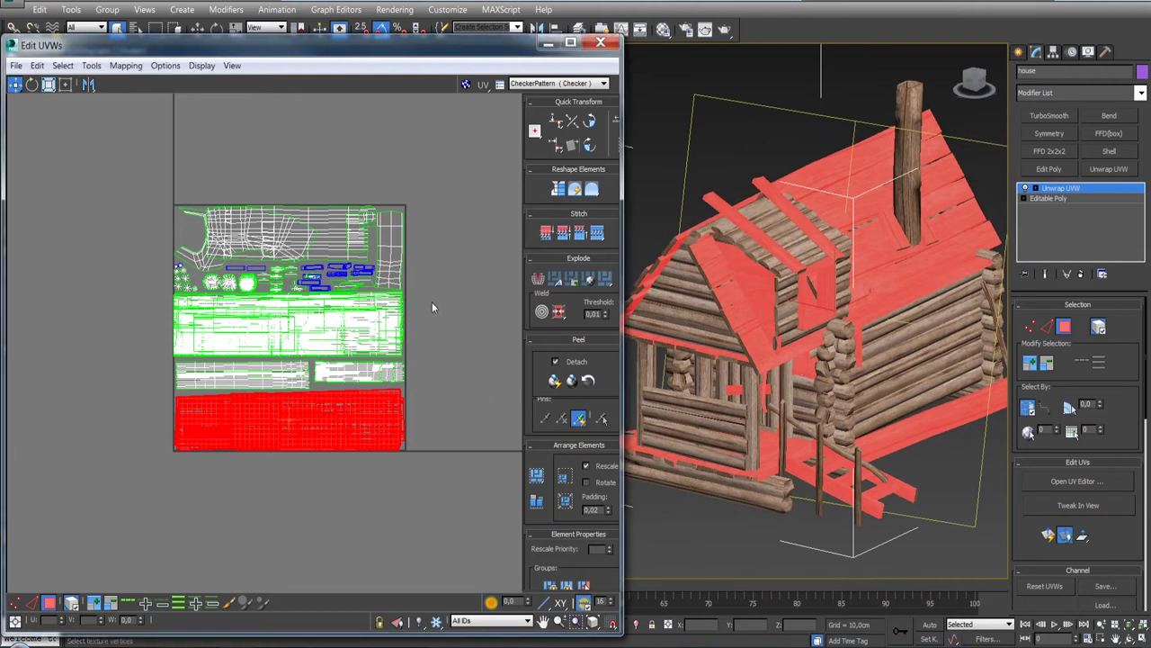
Step: Inspect the wall, roof and chimney UV elements by selecting each one
{"action": "left_click", "coordinate": [263, 341]}
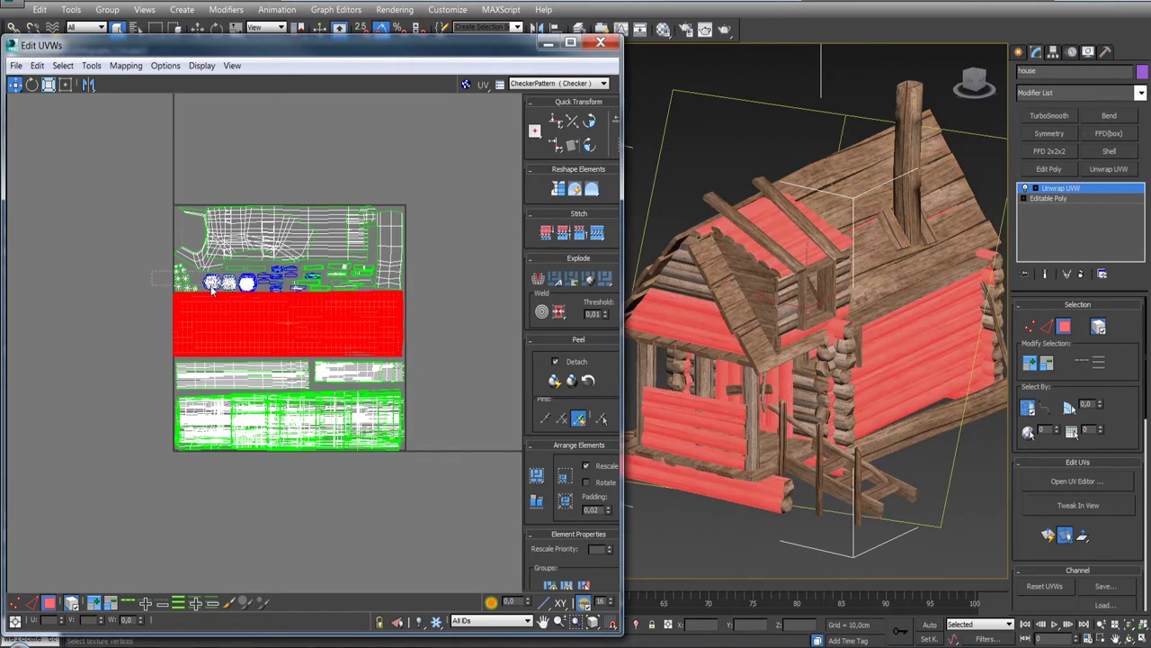
{"action": "left_click", "coordinate": [257, 273]}
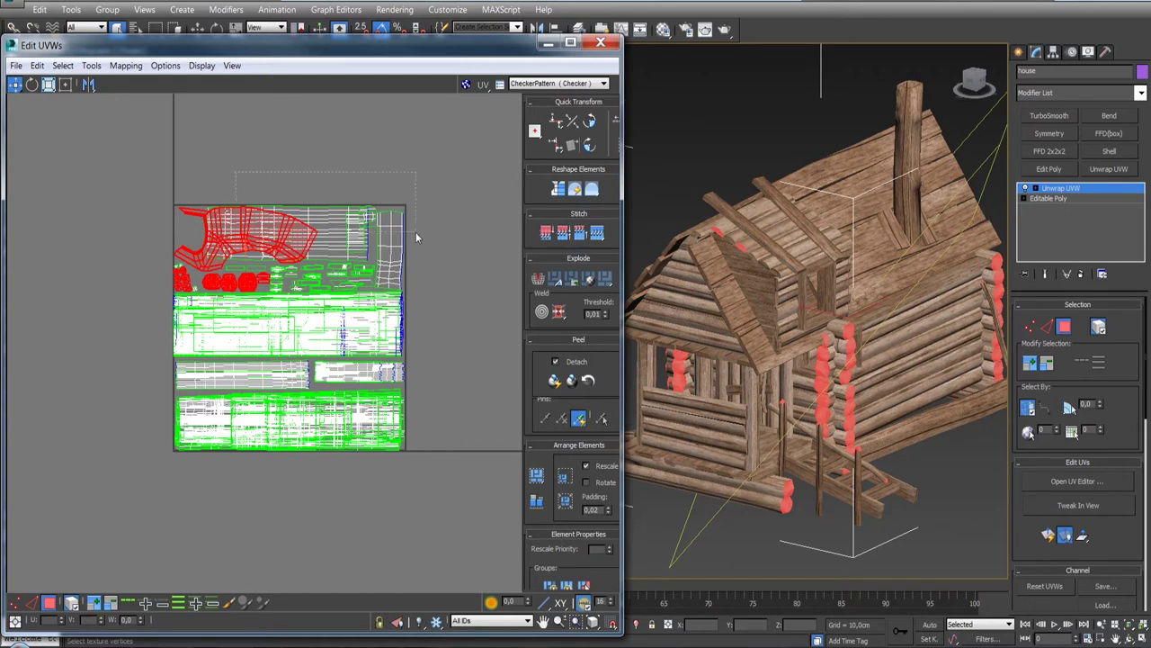
{"action": "left_click", "coordinate": [417, 231]}
{"action": "left_click_drag", "start_coordinate": [261, 252], "coordinate": [333, 250]}
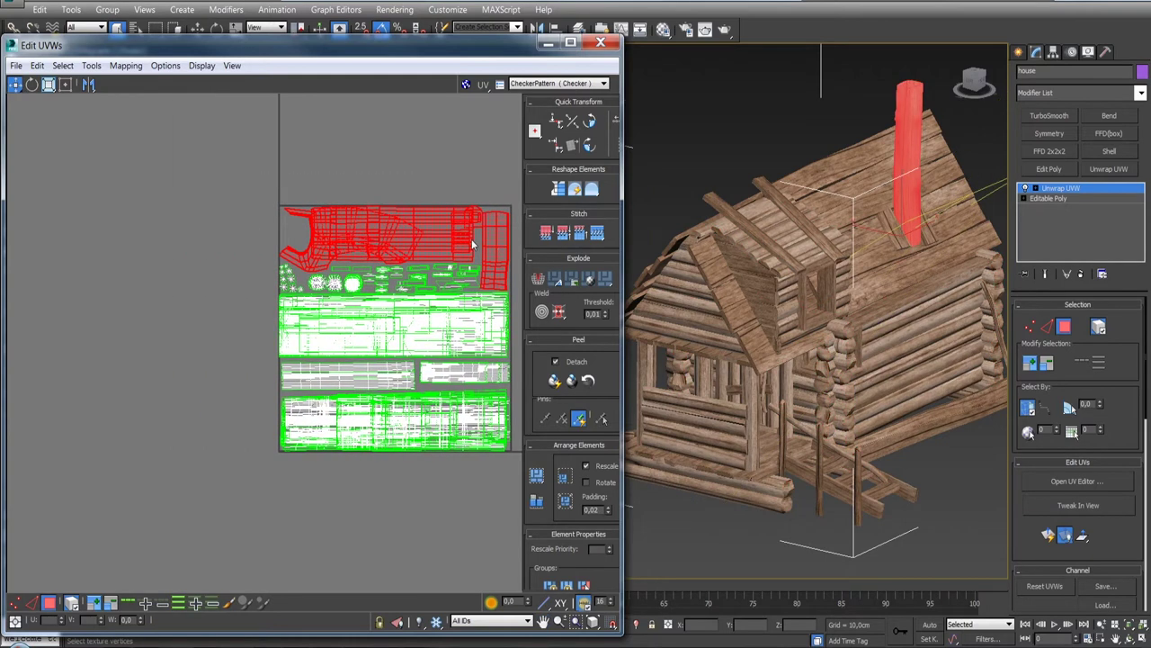
{"action": "scroll", "scroll_direction": "down", "scroll_amount": 3}
{"action": "left_click_drag", "start_coordinate": [389, 274], "coordinate": [269, 275]}
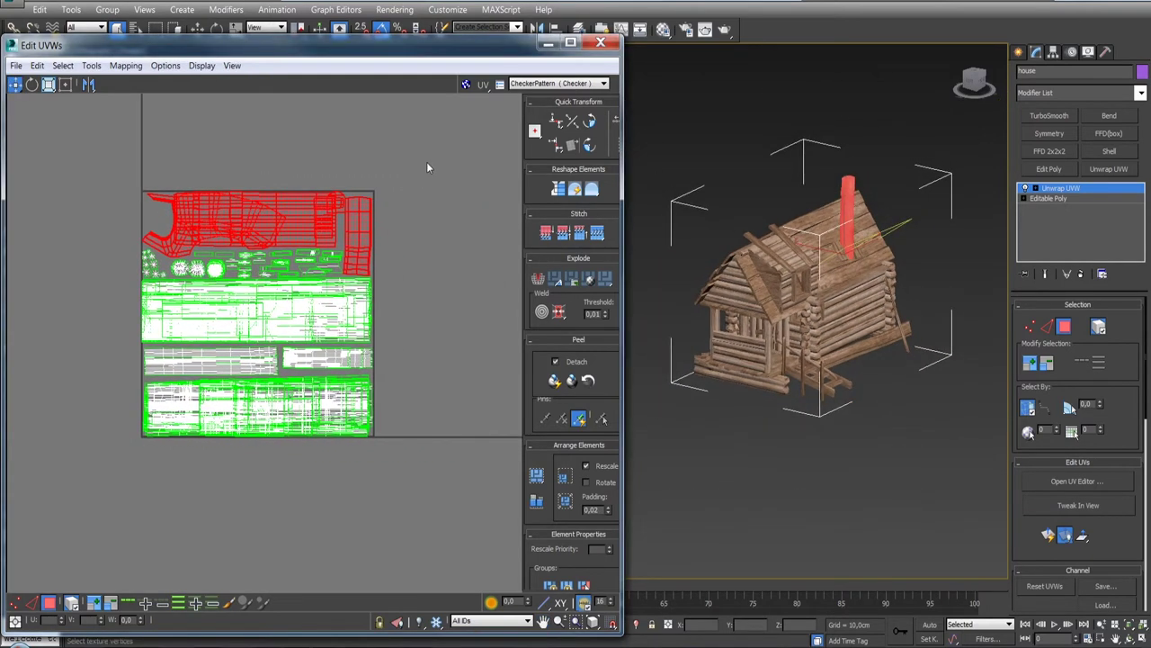
Step: Select all the small star, circle and rectangle log-end shells, leaving out the roof shell
{"action": "left_click", "coordinate": [388, 288]}
{"action": "scroll", "scroll_direction": "up", "scroll_amount": 3}
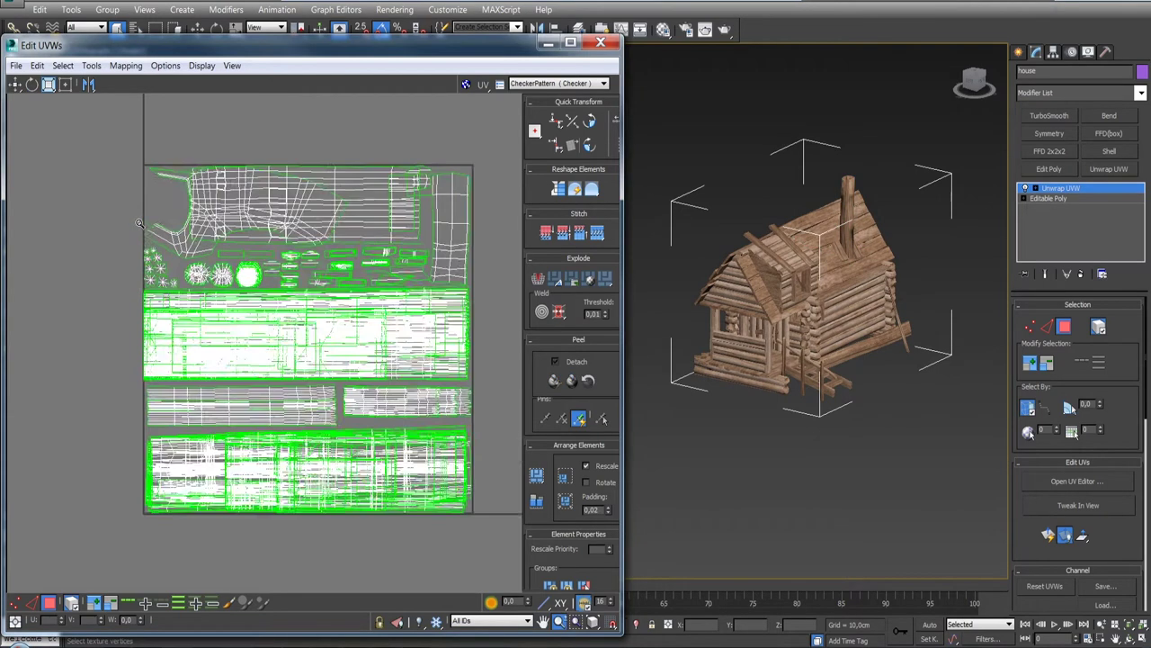
{"action": "scroll", "scroll_direction": "up", "scroll_amount": 3}
{"action": "left_click_drag", "start_coordinate": [113, 247], "coordinate": [466, 282]}
{"action": "left_click", "coordinate": [211, 245]}
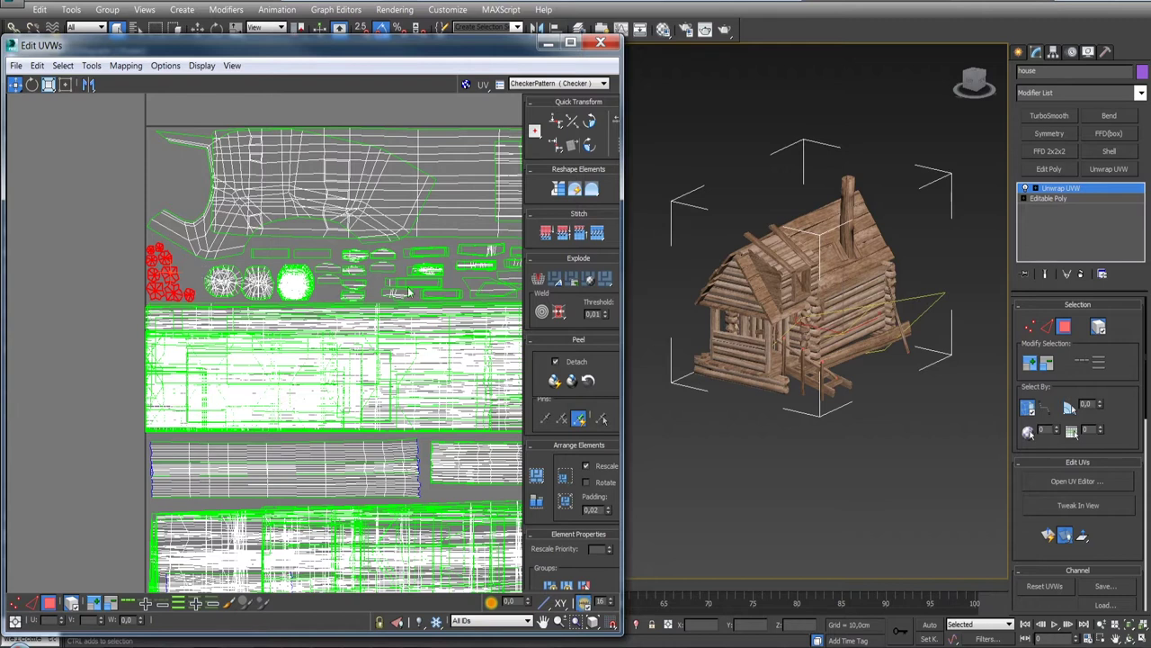
{"action": "left_click_drag", "start_coordinate": [464, 293], "coordinate": [334, 302]}
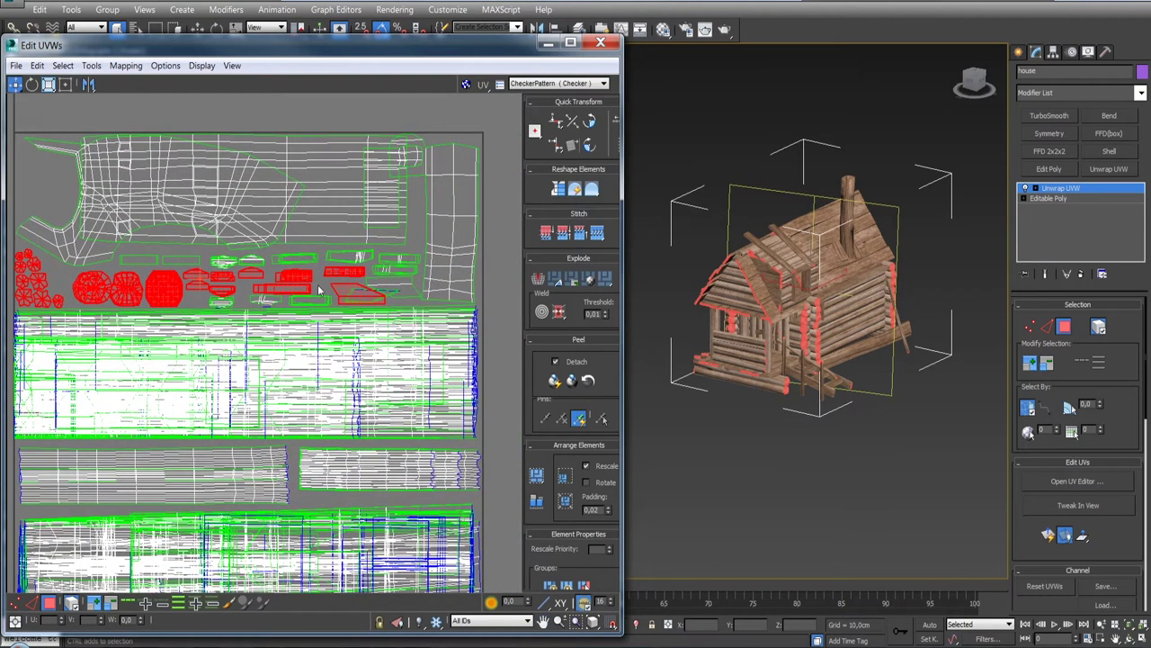
{"action": "left_click", "coordinate": [241, 207]}
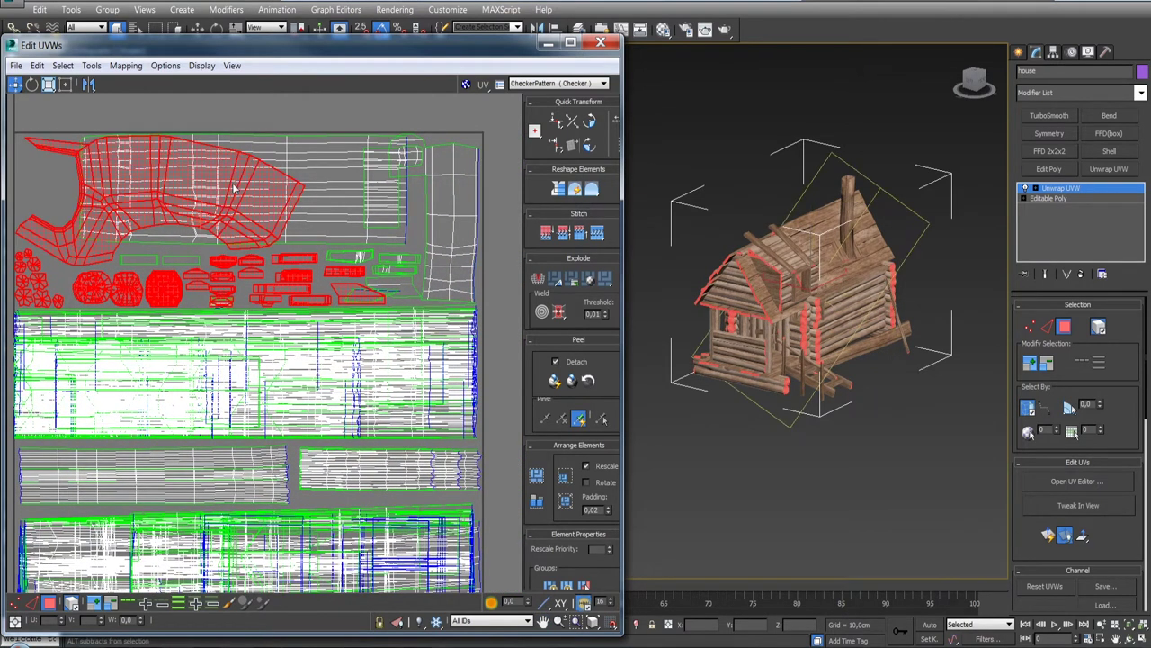
{"action": "left_click", "coordinate": [234, 187]}
{"action": "left_click", "coordinate": [180, 261]}
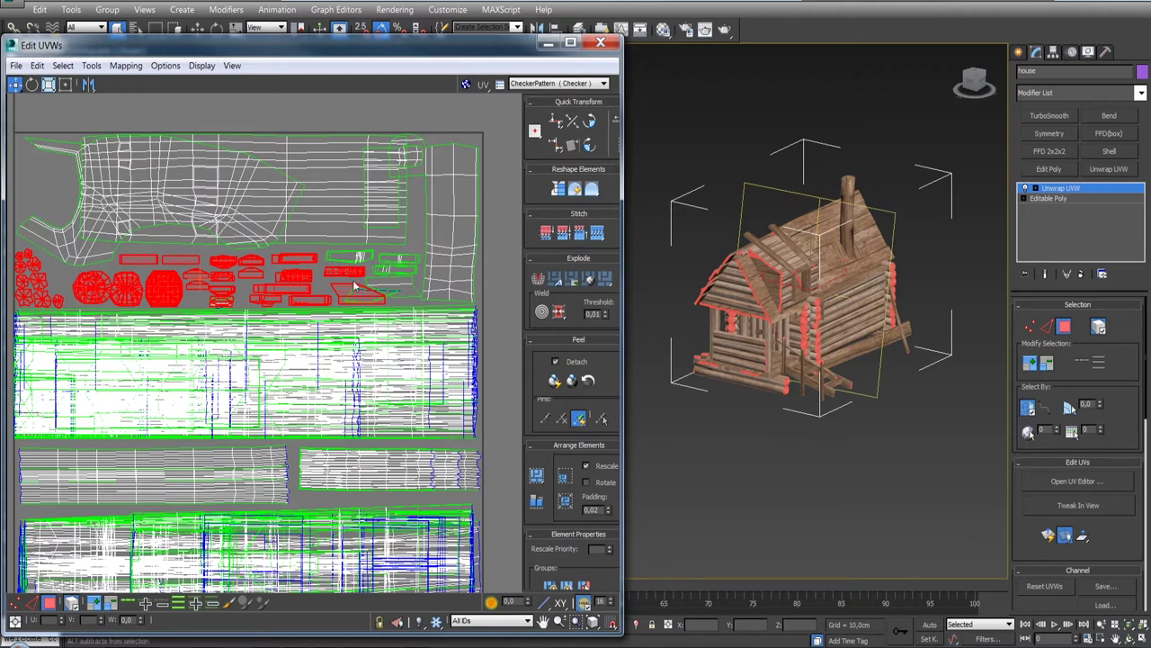
{"action": "left_click", "coordinate": [373, 292]}
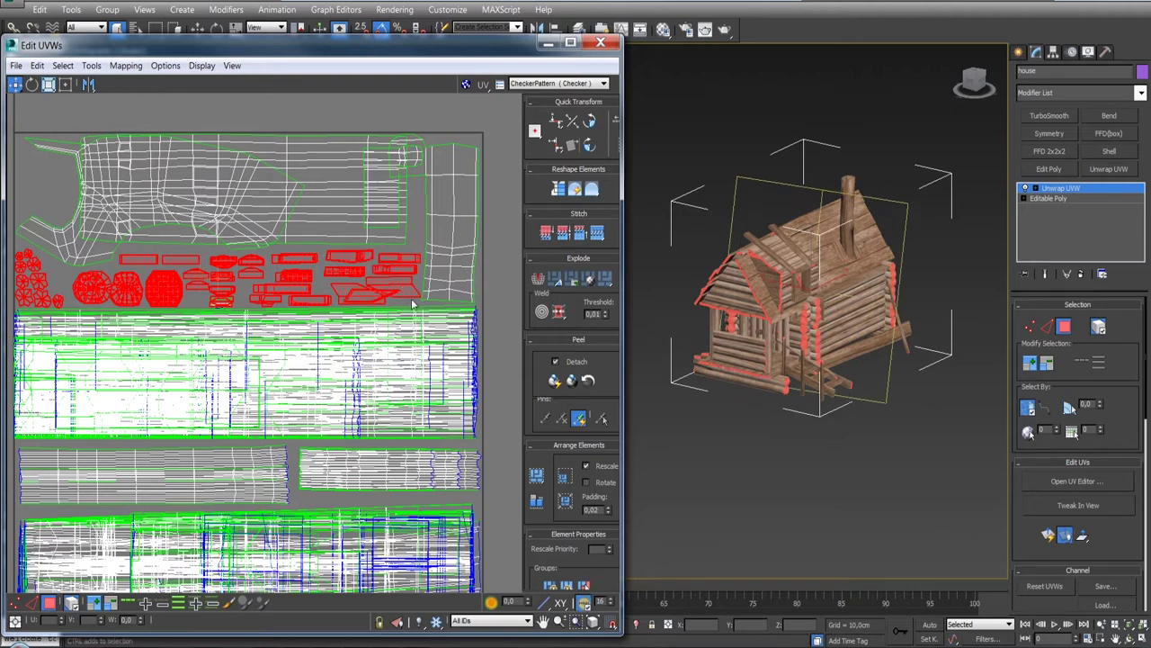
Step: Orbit to a side and front corner view to check the selected log ends
{"action": "left_click_drag", "start_coordinate": [802, 324], "coordinate": [827, 240]}
{"action": "scroll", "scroll_direction": "up", "scroll_amount": 3}
{"action": "scroll", "scroll_direction": "down", "scroll_amount": 3}
{"action": "left_click_drag", "start_coordinate": [921, 306], "coordinate": [601, 262]}
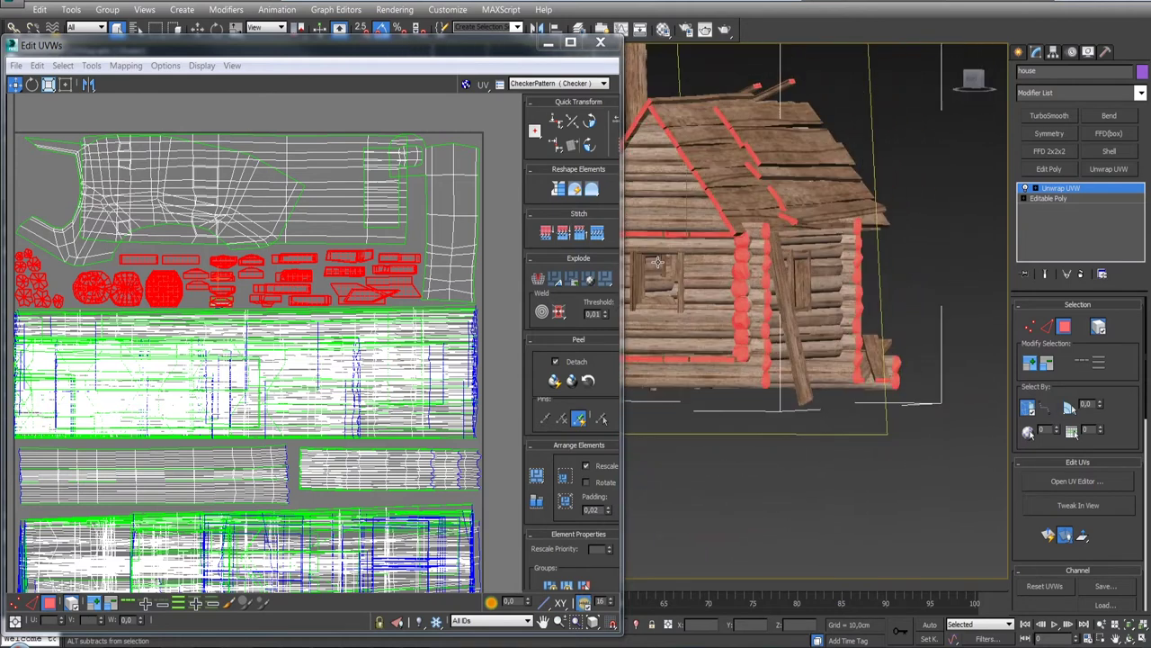
{"action": "scroll", "scroll_direction": "down", "scroll_amount": 3}
{"action": "scroll", "scroll_direction": "up", "scroll_amount": 3}
{"action": "scroll", "scroll_direction": "up", "scroll_amount": 3}
{"action": "scroll", "scroll_direction": "up", "scroll_amount": 3}
{"action": "scroll", "scroll_direction": "down", "scroll_amount": 3}
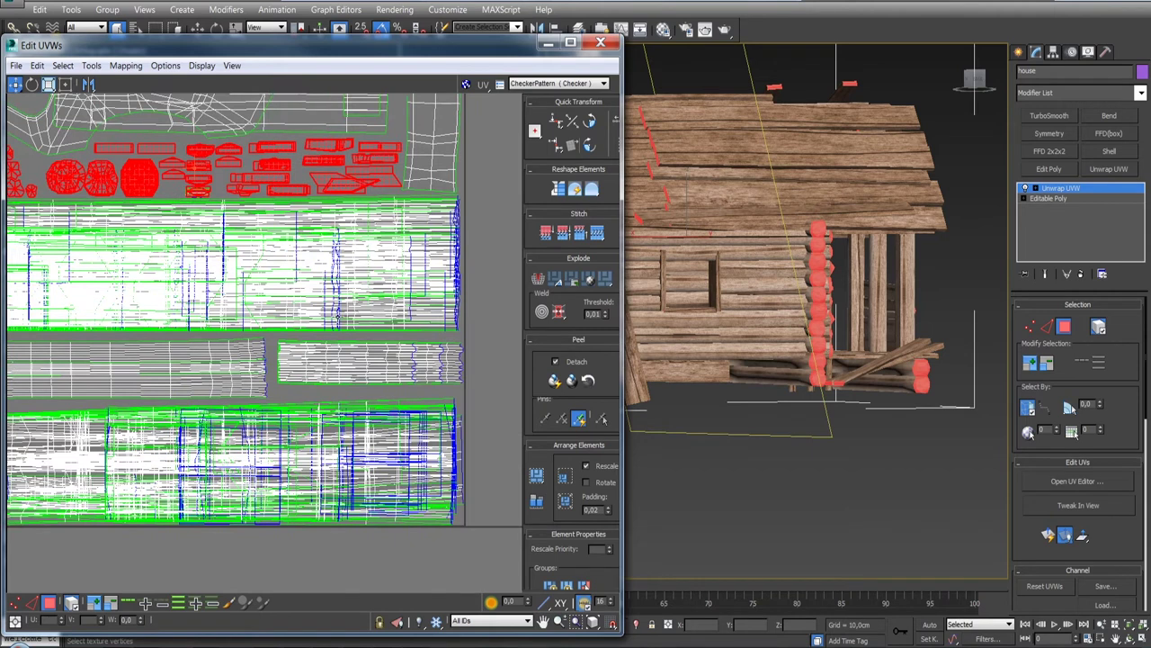
{"action": "scroll", "scroll_direction": "down", "scroll_amount": 3}
Step: Select the wide wall UV strip, then the two lower strips, and inspect them on the house
{"action": "left_click", "coordinate": [175, 296]}
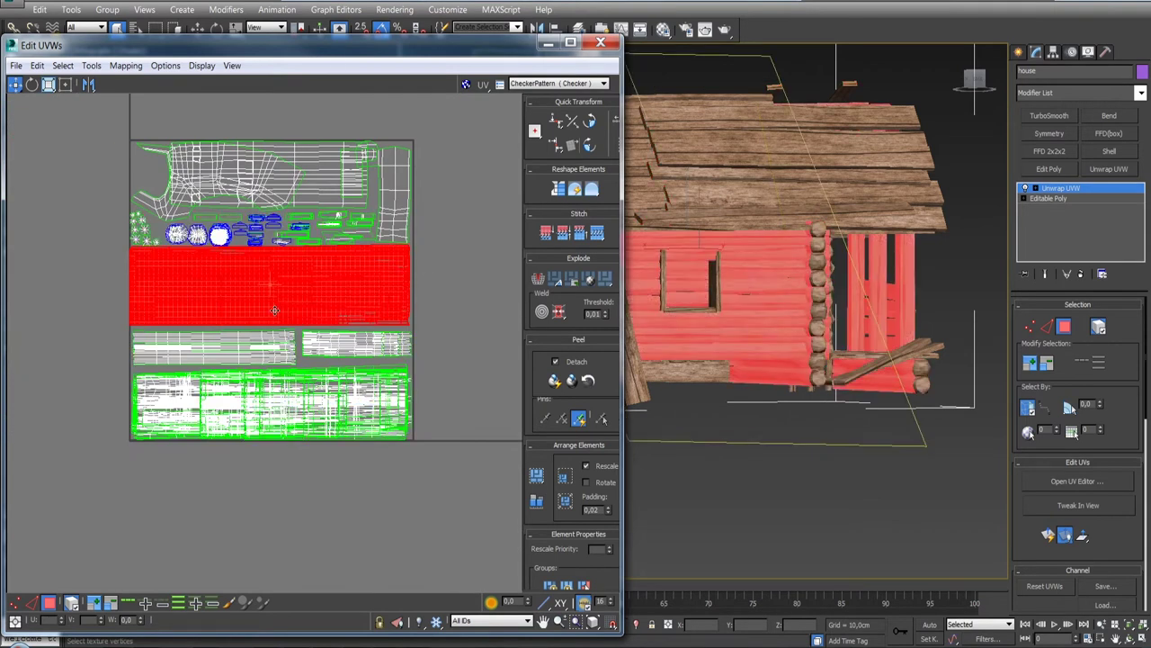
{"action": "left_click_drag", "start_coordinate": [738, 296], "coordinate": [836, 301]}
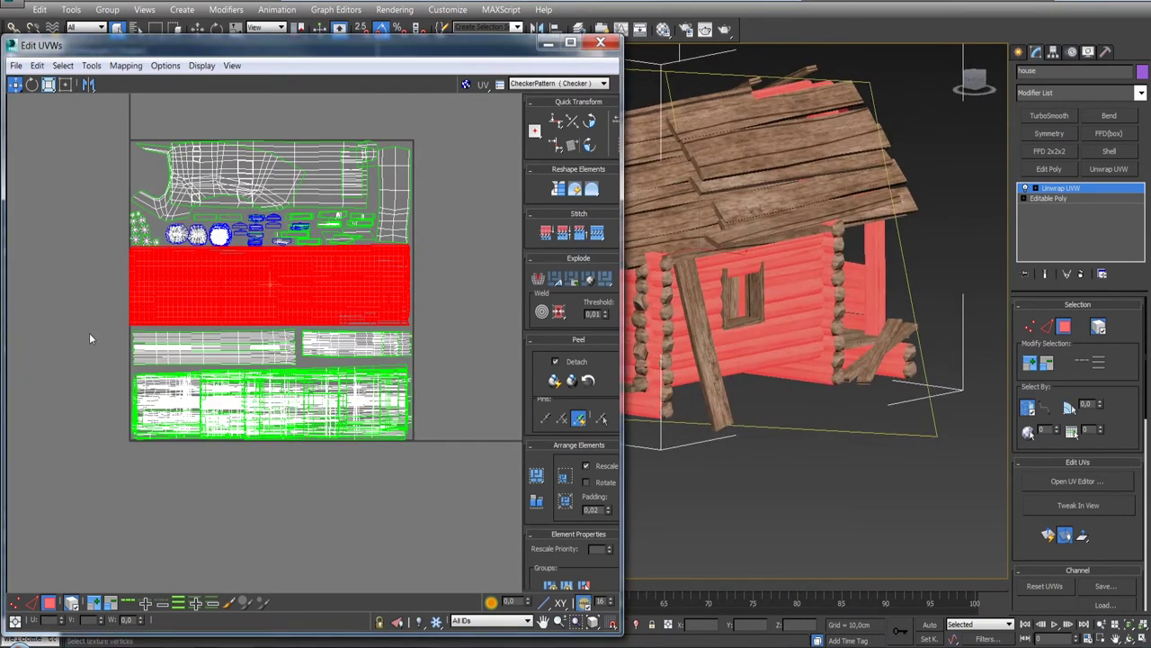
{"action": "left_click_drag", "start_coordinate": [276, 358], "coordinate": [406, 355]}
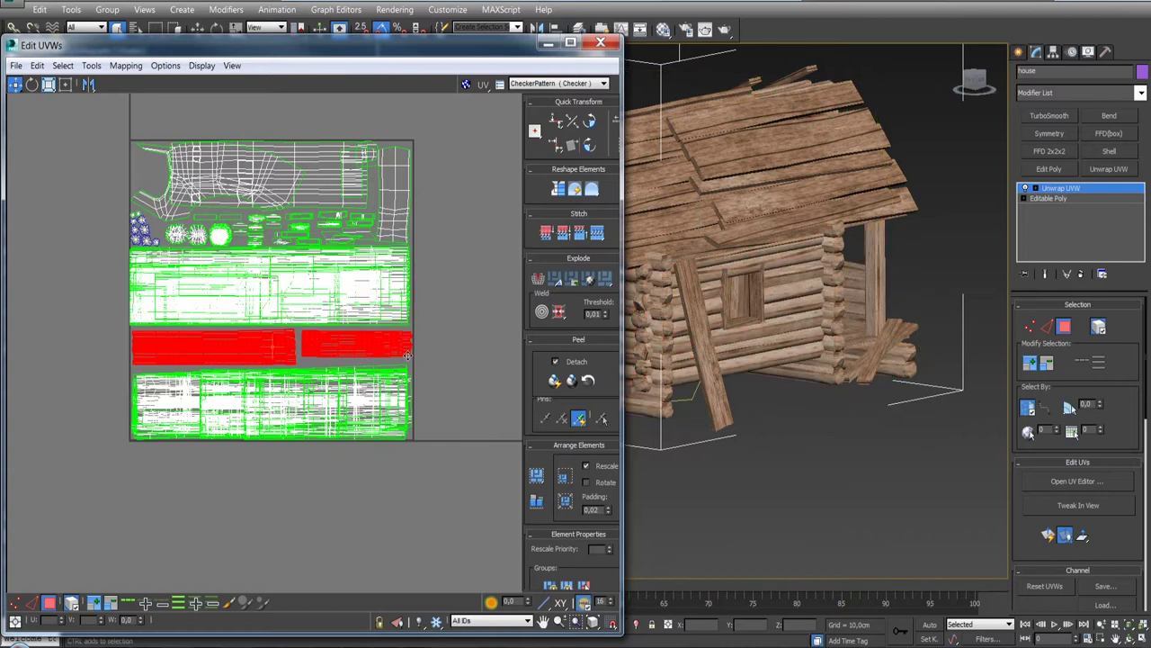
{"action": "scroll", "scroll_direction": "down", "scroll_amount": 3}
{"action": "left_click_drag", "start_coordinate": [791, 306], "coordinate": [830, 334]}
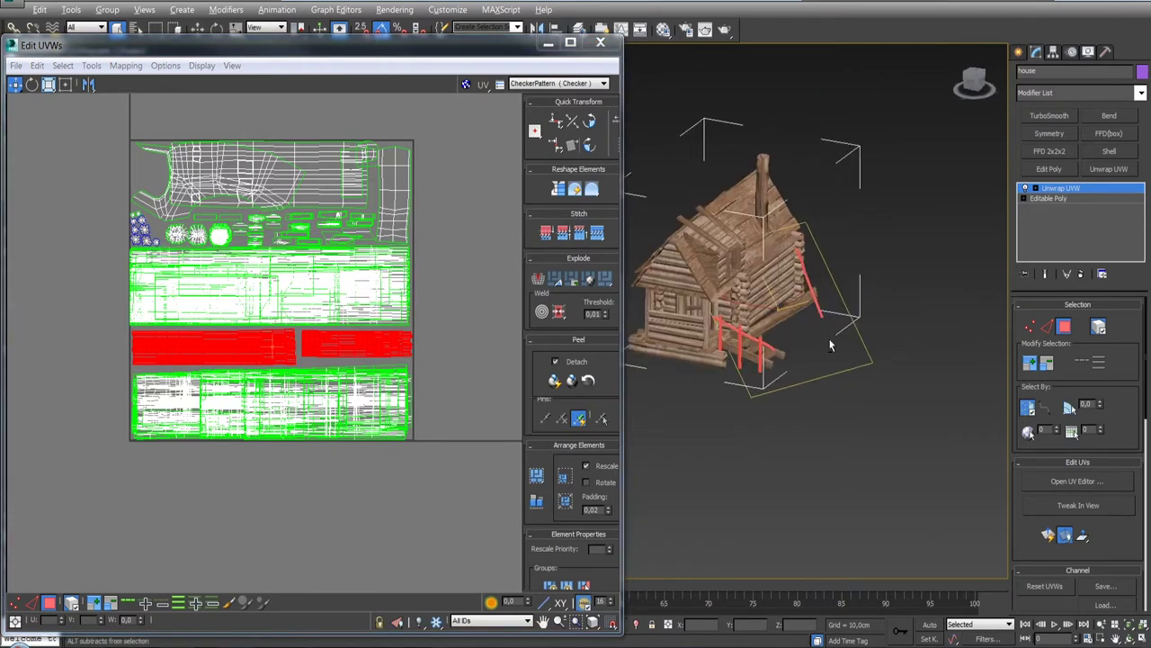
{"action": "scroll", "scroll_direction": "up", "scroll_amount": 3}
{"action": "left_click_drag", "start_coordinate": [831, 333], "coordinate": [774, 324]}
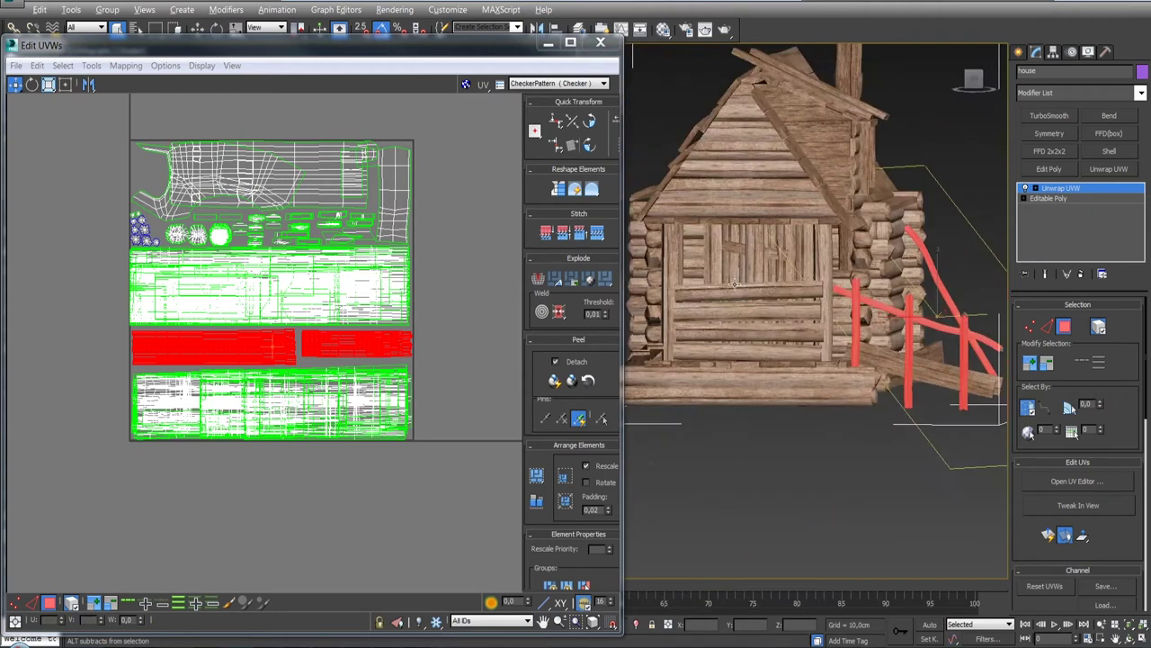
Step: Recheck the large wall UV cluster and a single wall face, then clear the UV selection
{"action": "left_click", "coordinate": [270, 300]}
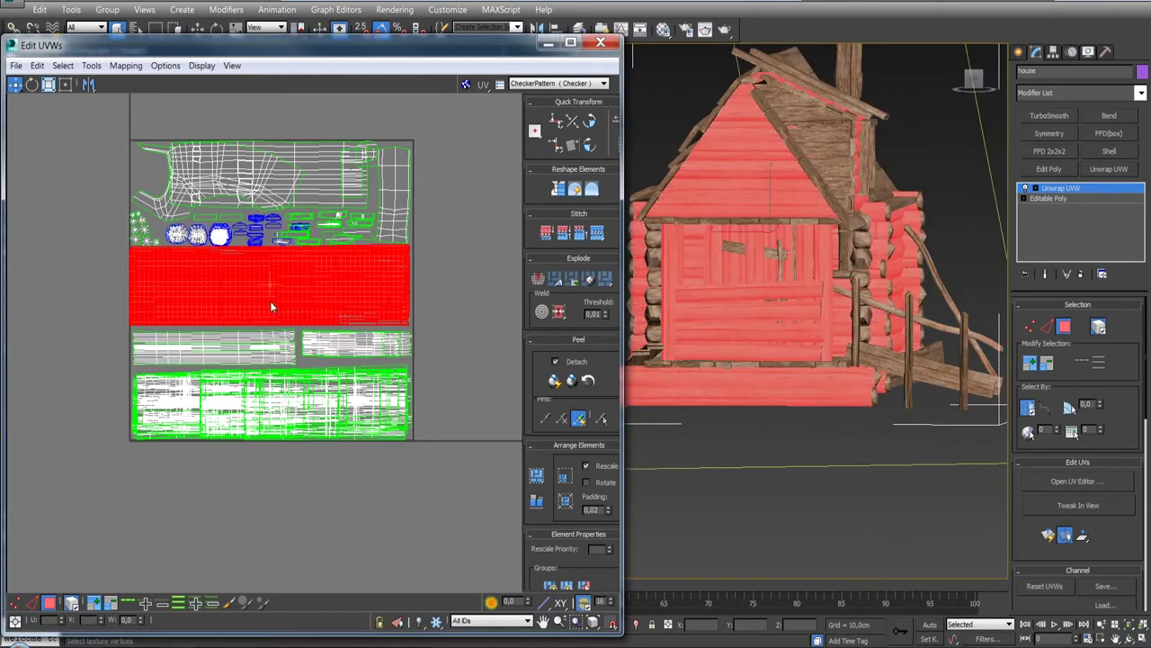
{"action": "scroll", "scroll_direction": "up", "scroll_amount": 3}
{"action": "left_click_drag", "start_coordinate": [779, 295], "coordinate": [788, 257]}
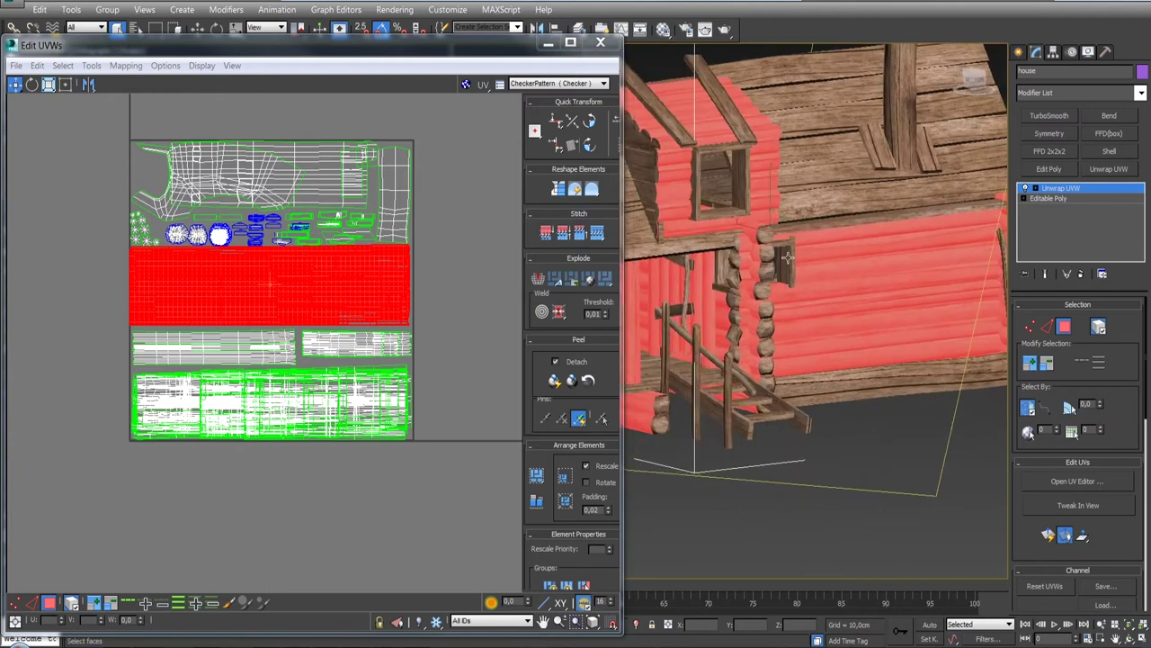
{"action": "left_click", "coordinate": [787, 259]}
{"action": "left_click_drag", "start_coordinate": [375, 355], "coordinate": [388, 339]}
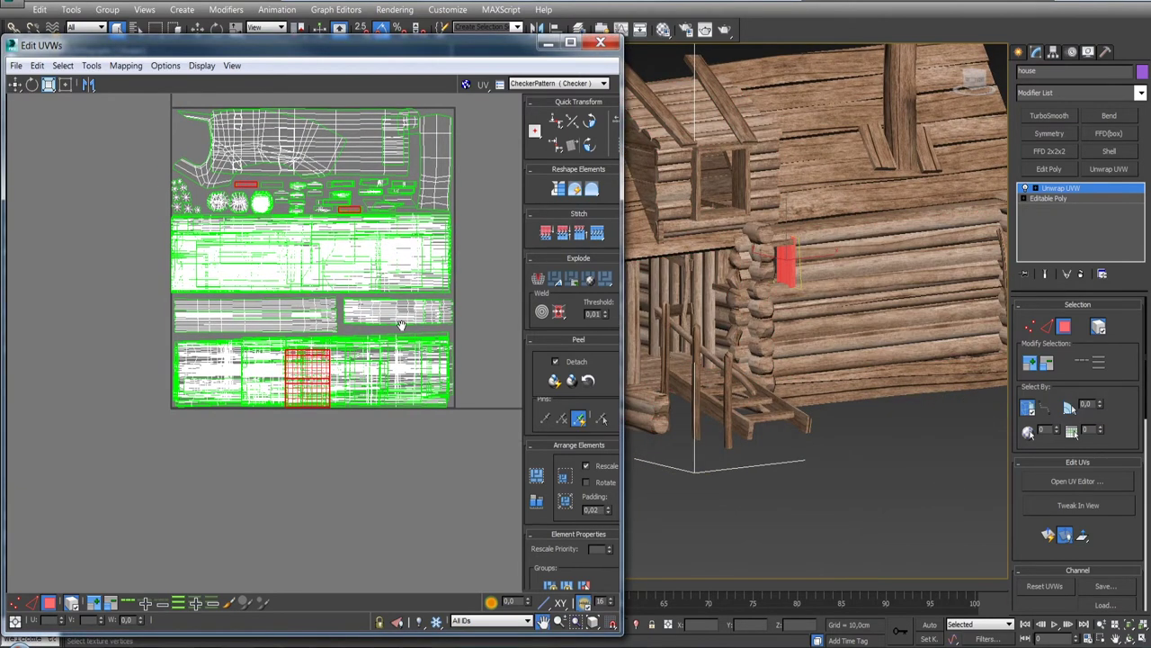
{"action": "left_click", "coordinate": [297, 293]}
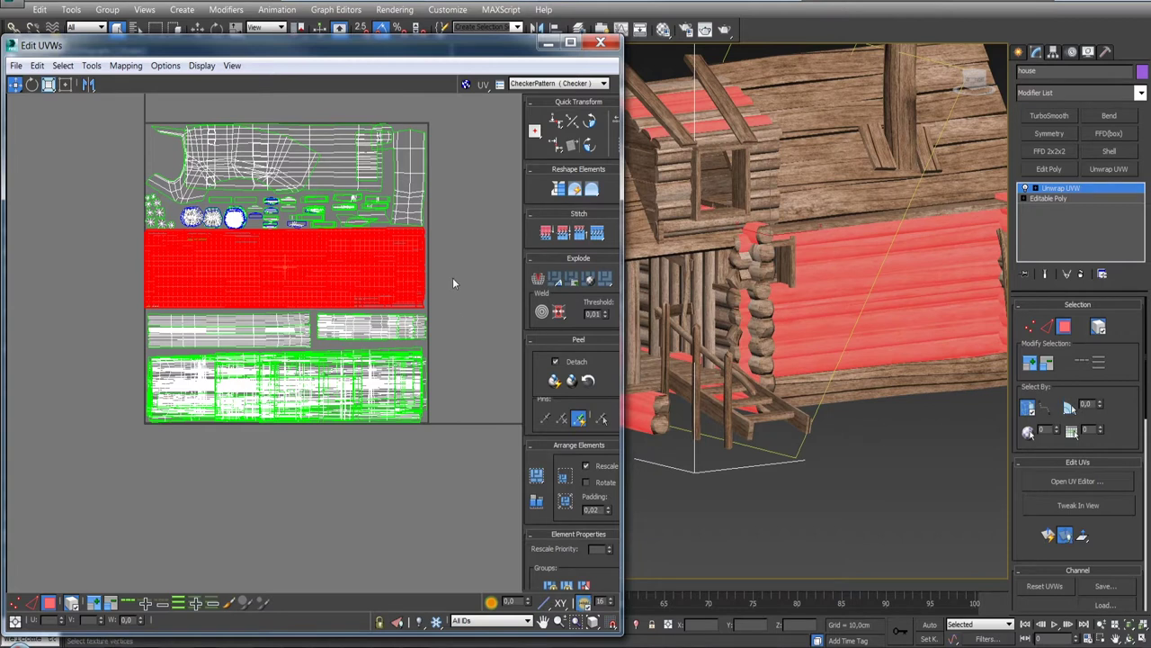
{"action": "left_click_drag", "start_coordinate": [452, 277], "coordinate": [455, 337]}
{"action": "left_click", "coordinate": [460, 341]}
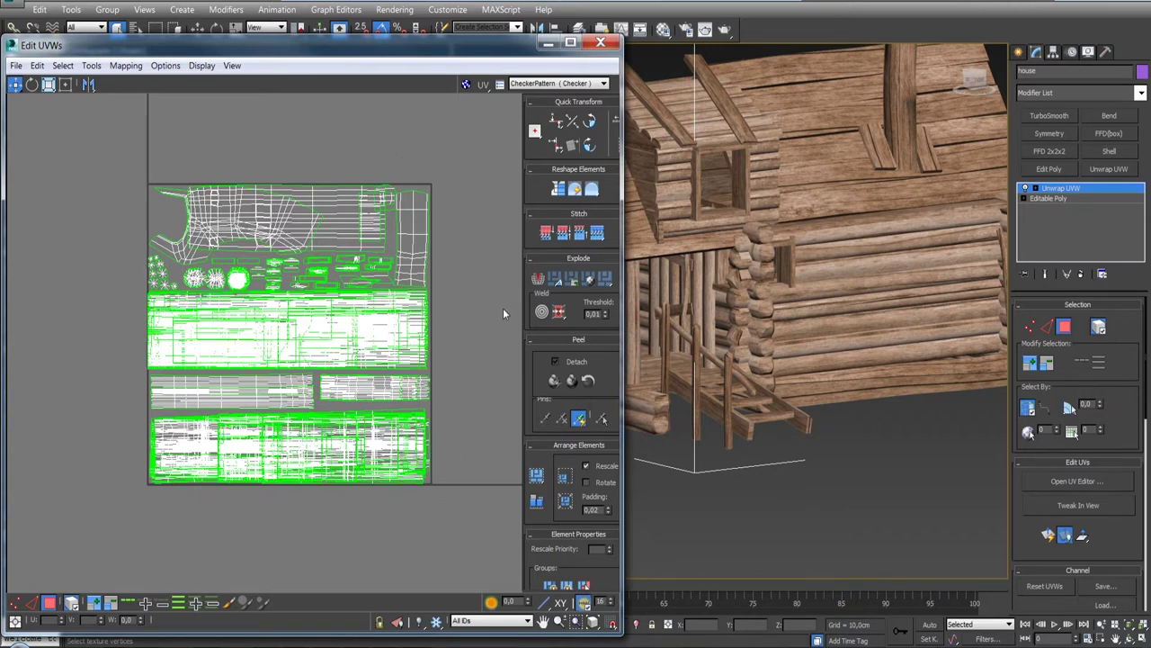
{"action": "scroll", "scroll_direction": "up", "scroll_amount": 3}
{"action": "scroll", "scroll_direction": "up", "scroll_amount": 3}
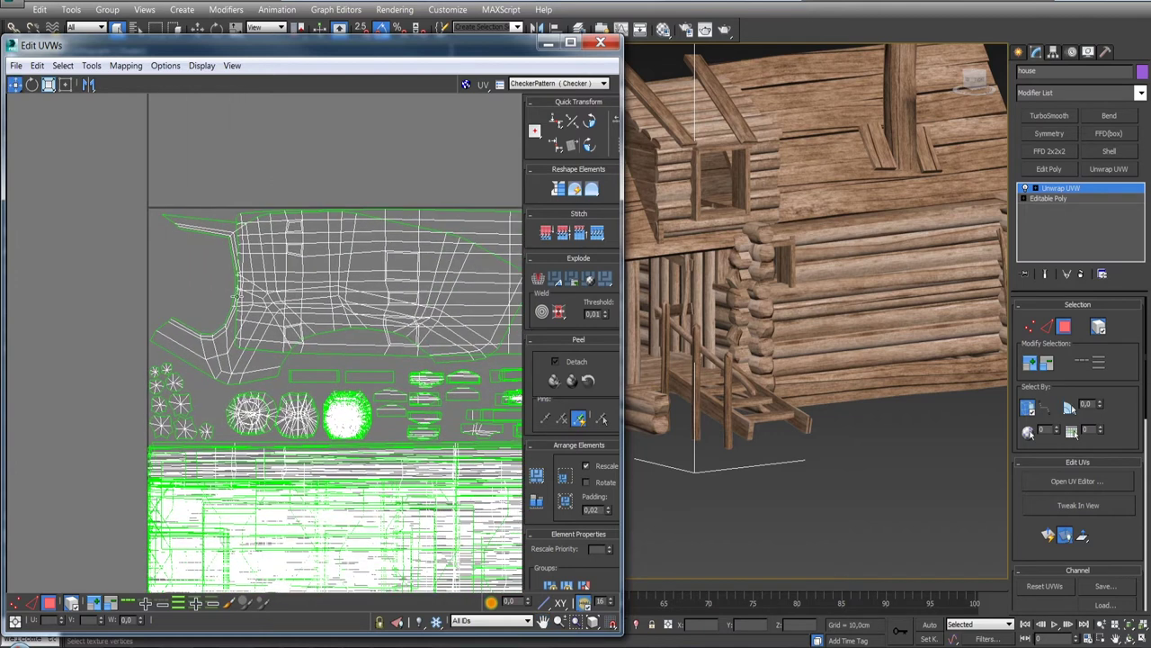
{"action": "scroll", "scroll_direction": "down", "scroll_amount": 3}
{"action": "scroll", "scroll_direction": "down", "scroll_amount": 3}
{"action": "scroll", "scroll_direction": "down", "scroll_amount": 3}
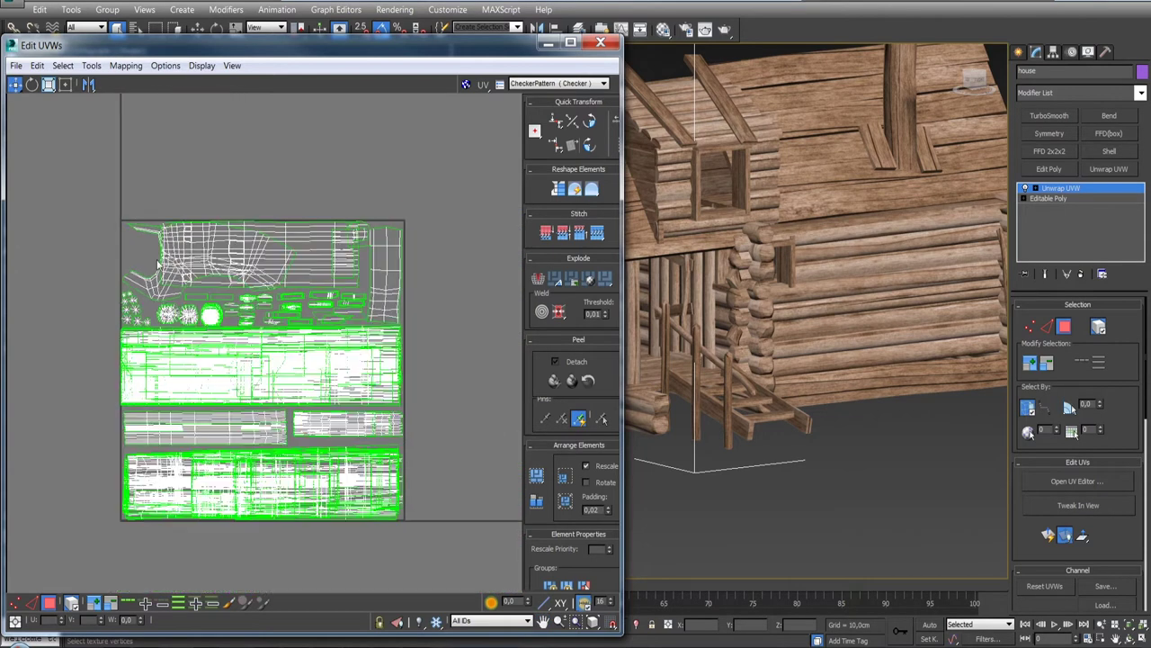
{"action": "scroll", "scroll_direction": "down", "scroll_amount": 3}
{"action": "left_click_drag", "start_coordinate": [280, 330], "coordinate": [278, 373]}
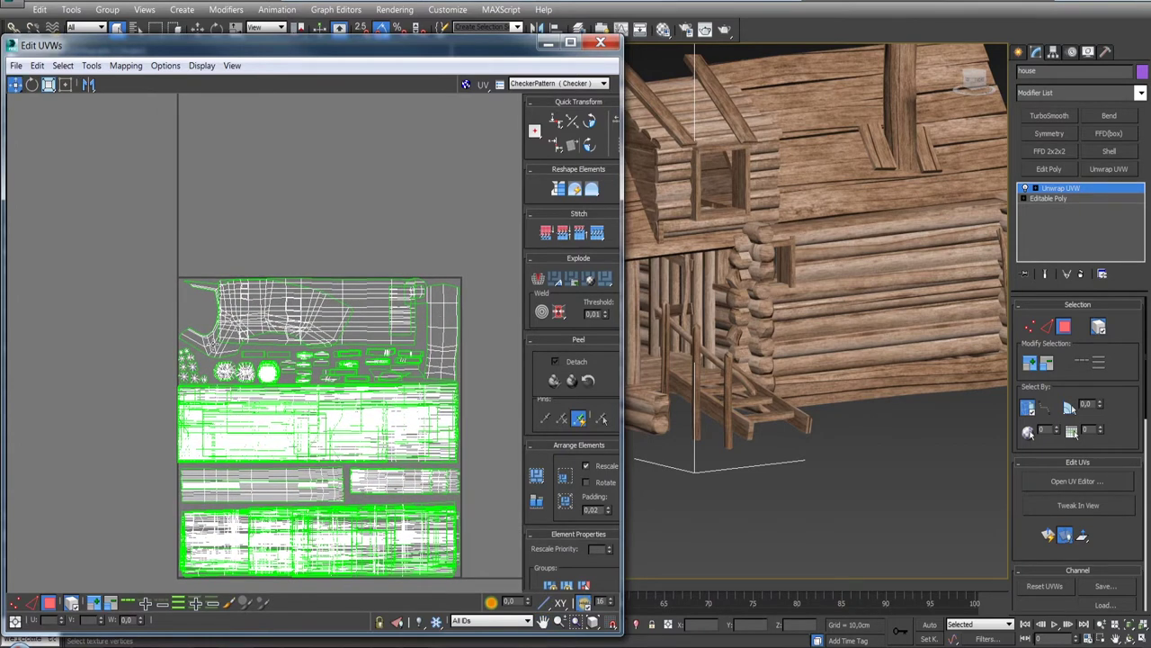
{"action": "left_click_drag", "start_coordinate": [755, 287], "coordinate": [648, 311]}
{"action": "scroll", "scroll_direction": "up", "scroll_amount": 3}
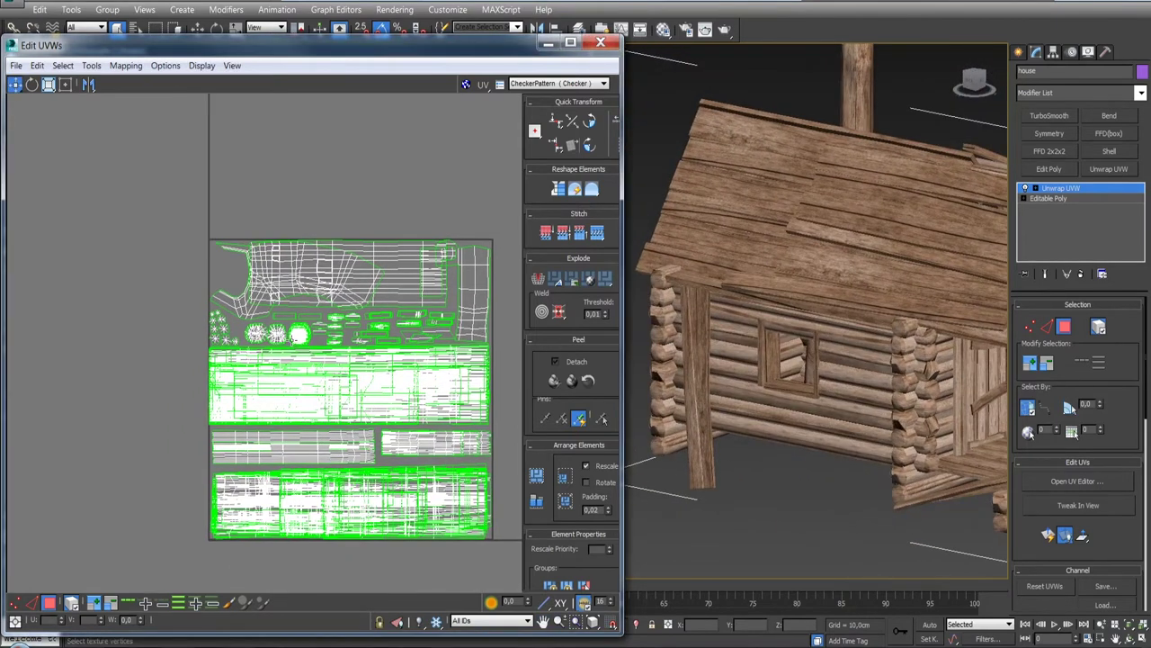
{"action": "scroll", "scroll_direction": "up", "scroll_amount": 3}
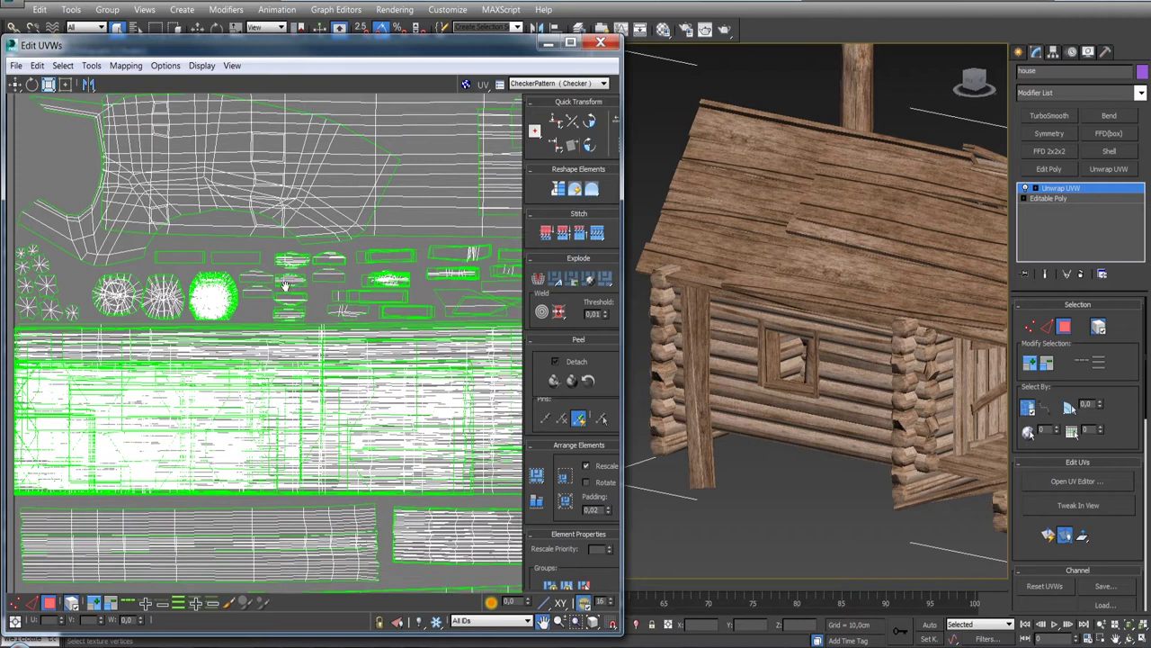
{"action": "scroll", "scroll_direction": "down", "scroll_amount": 3}
{"action": "left_click_drag", "start_coordinate": [333, 279], "coordinate": [361, 297]}
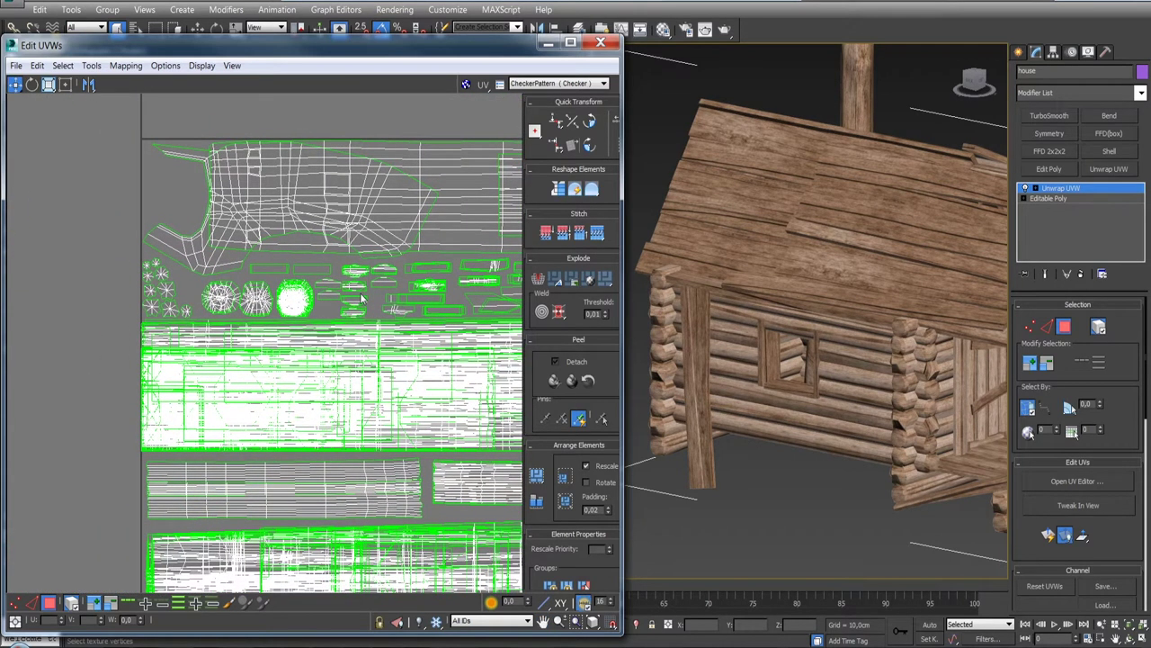
{"action": "scroll", "scroll_direction": "down", "scroll_amount": 3}
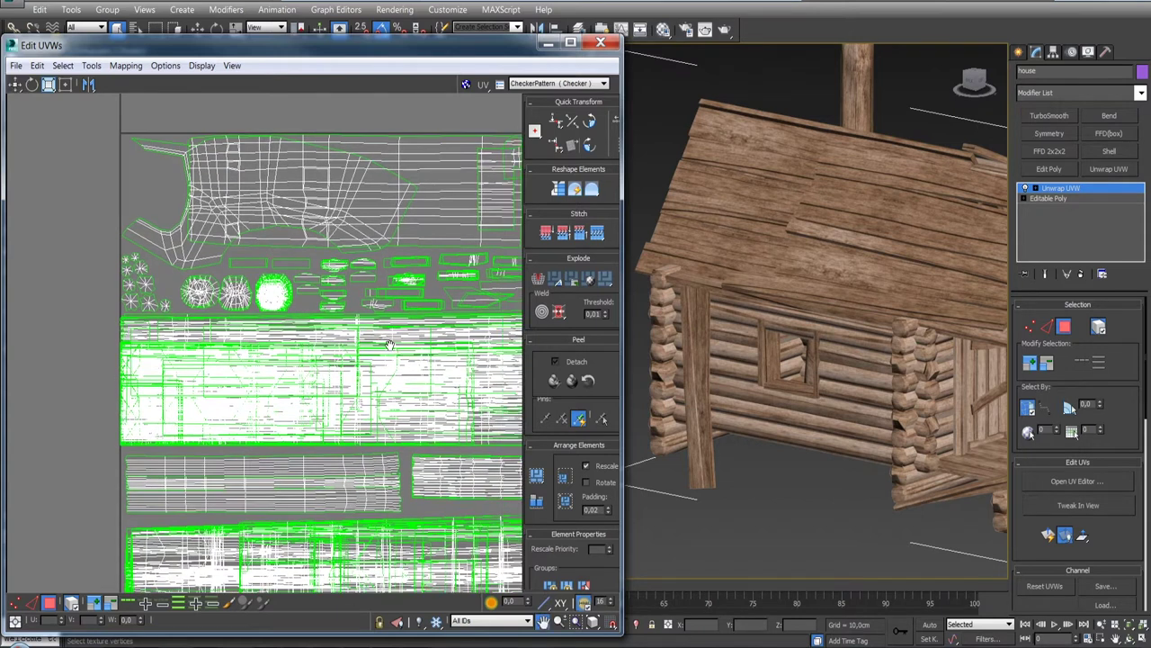
{"action": "scroll", "scroll_direction": "down", "scroll_amount": 3}
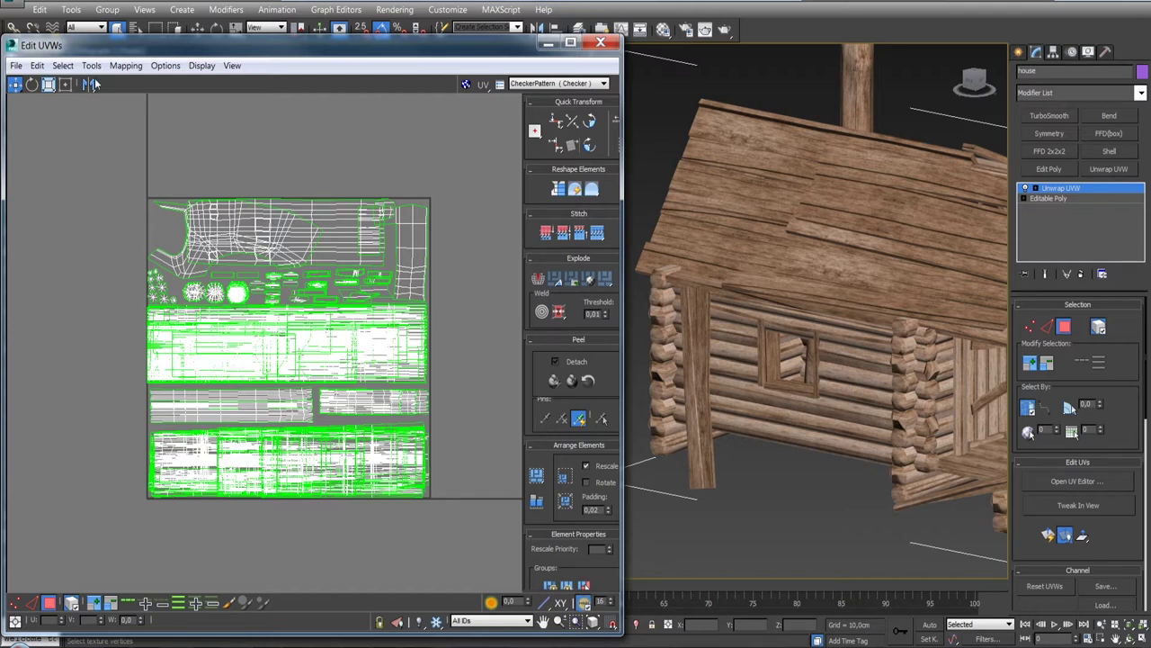
Step: Open the Render UVW Template settings and set the width to 4096
{"action": "left_click", "coordinate": [91, 65]}
{"action": "left_click", "coordinate": [97, 321]}
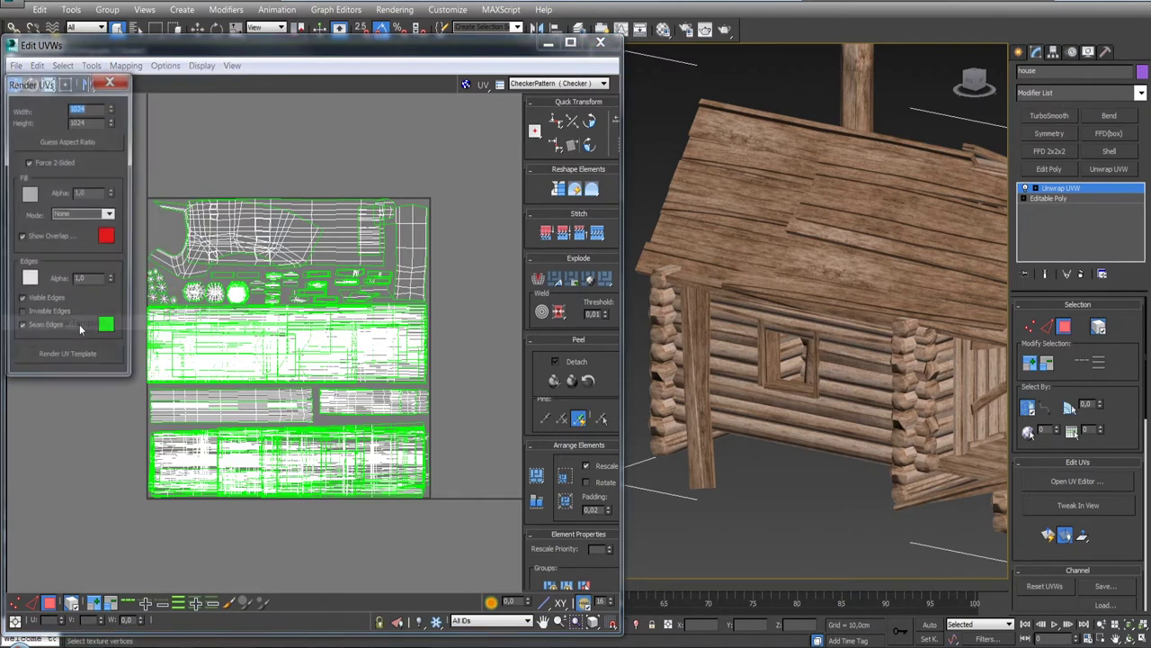
{"action": "left_click", "coordinate": [90, 111]}
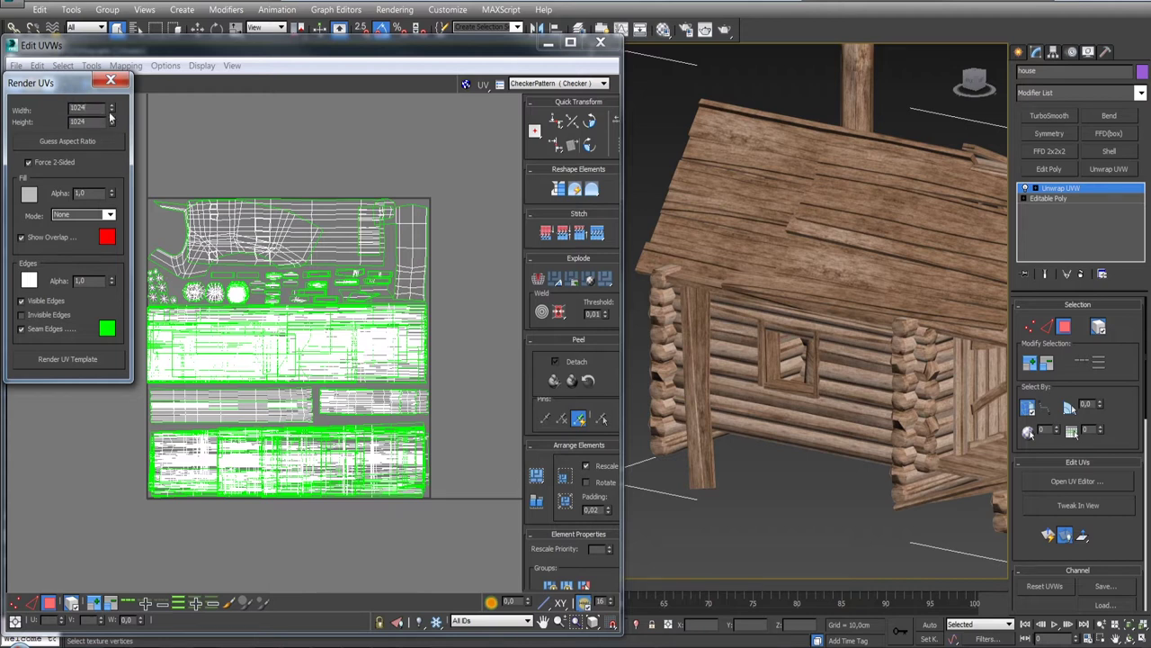
{"action": "type", "text": "4096"}
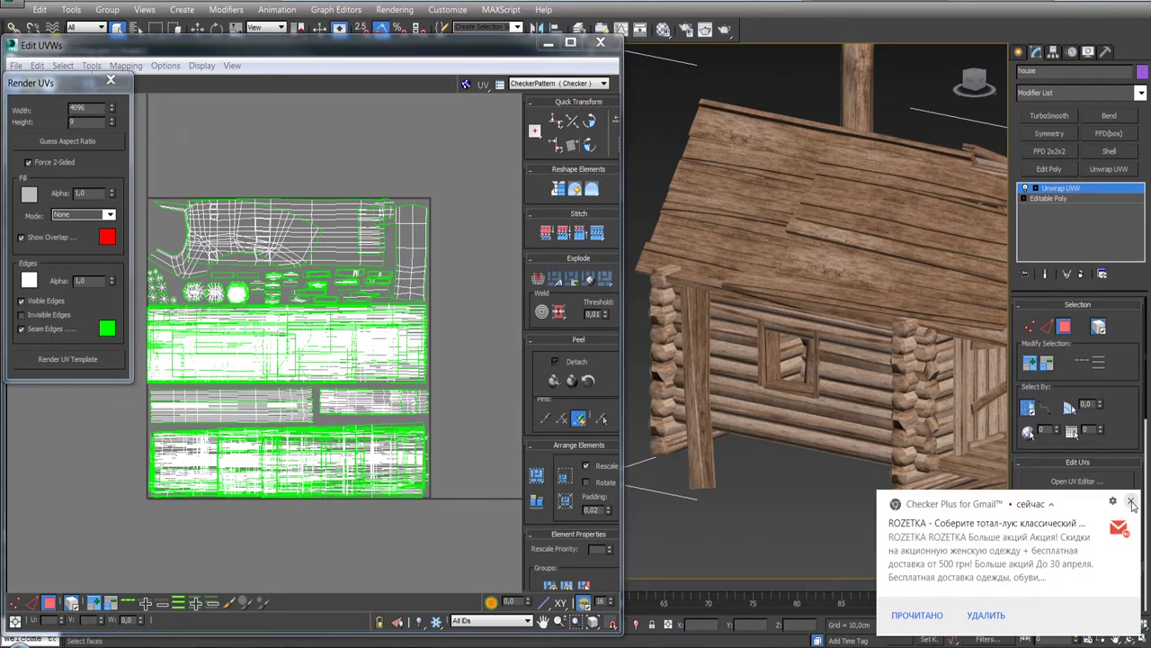
Step: Dismiss the desktop mail notification and close the browser window
{"action": "left_click", "coordinate": [1130, 501]}
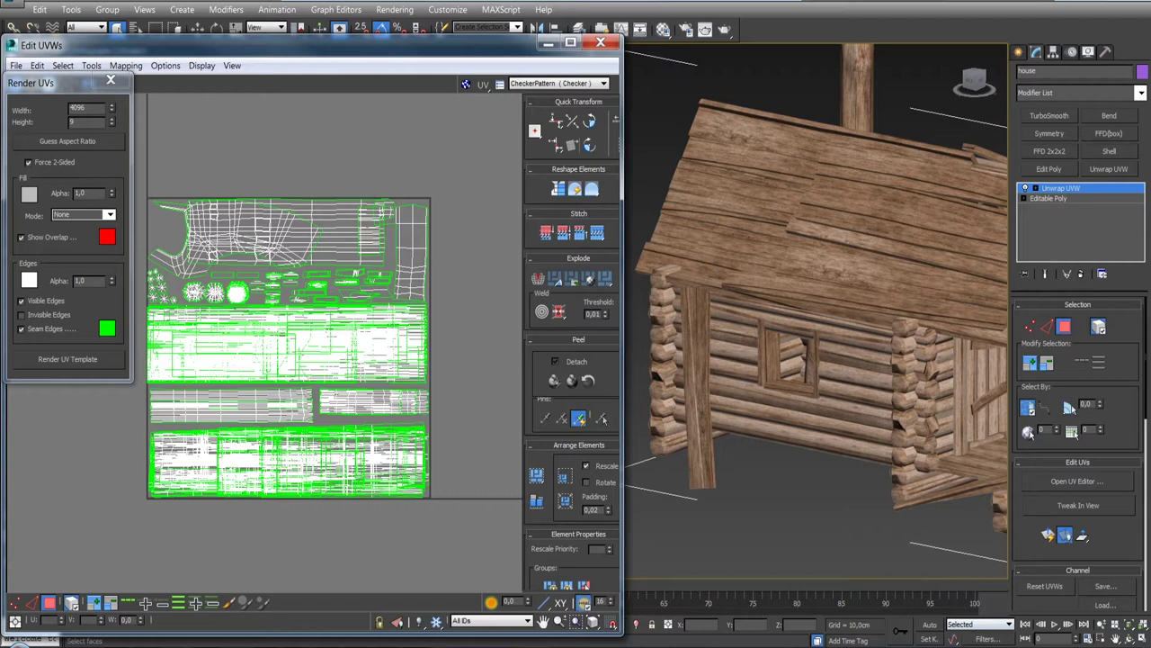
{"action": "right_click", "coordinate": [267, 646]}
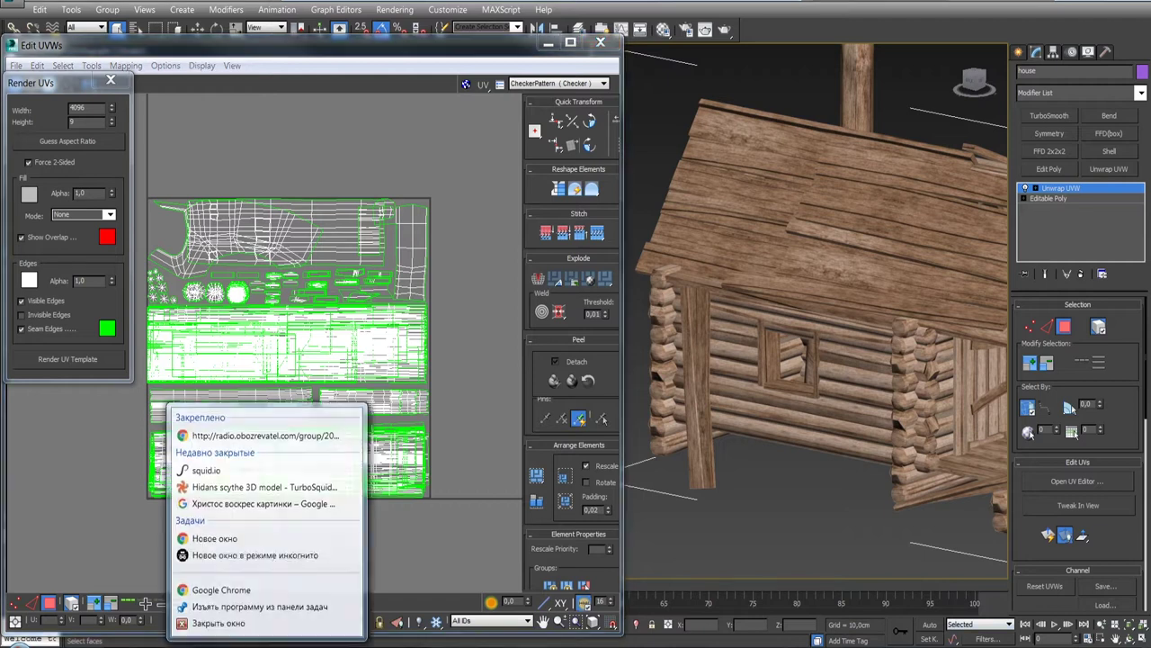
{"action": "left_click", "coordinate": [231, 621]}
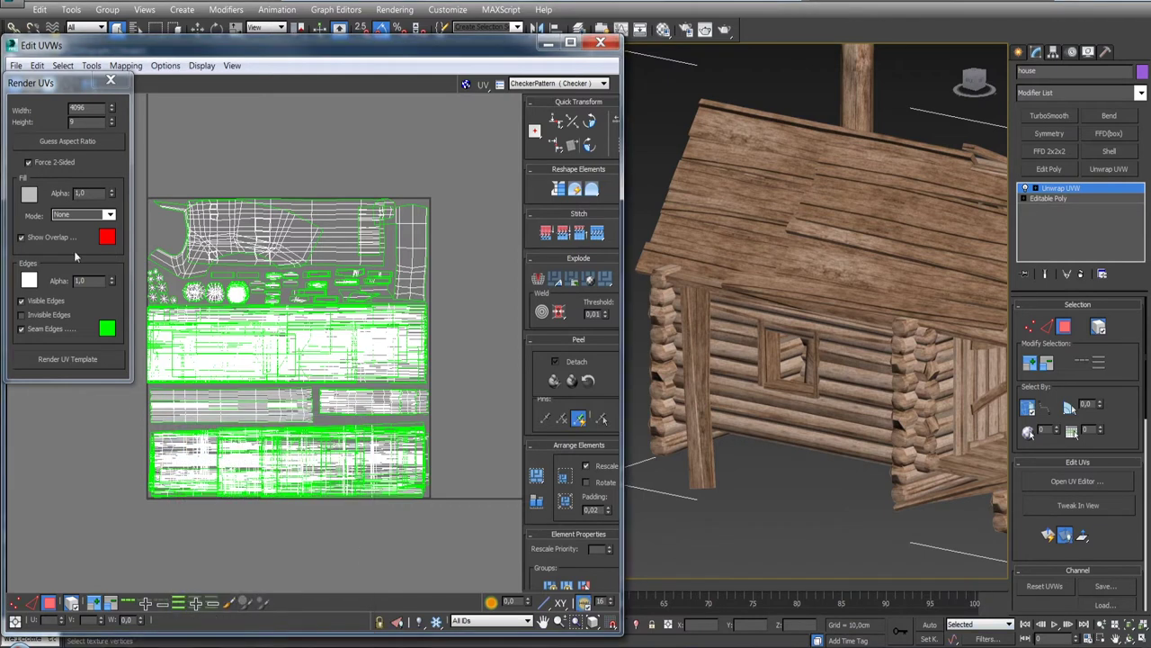
Step: Set height 4096, Solid fill mode, edges off, and render the UV template
{"action": "left_click", "coordinate": [74, 121]}
{"action": "type", "text": "4096"}
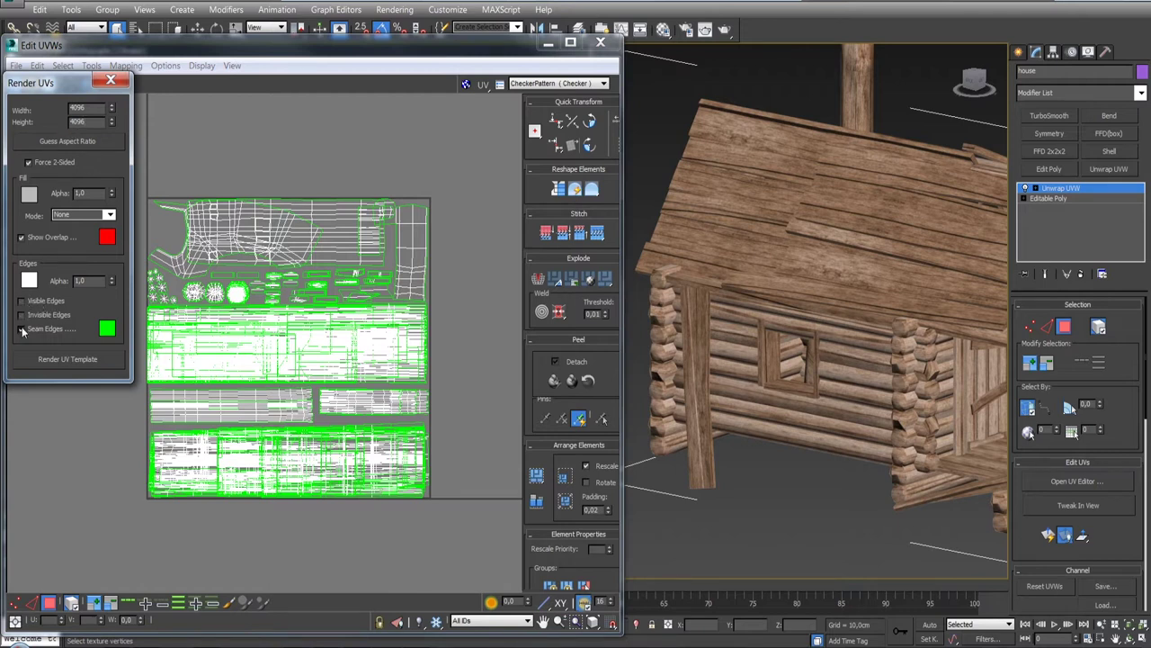
{"action": "left_click", "coordinate": [108, 214]}
{"action": "left_click", "coordinate": [102, 238]}
{"action": "left_click", "coordinate": [96, 359]}
{"action": "left_click", "coordinate": [68, 359]}
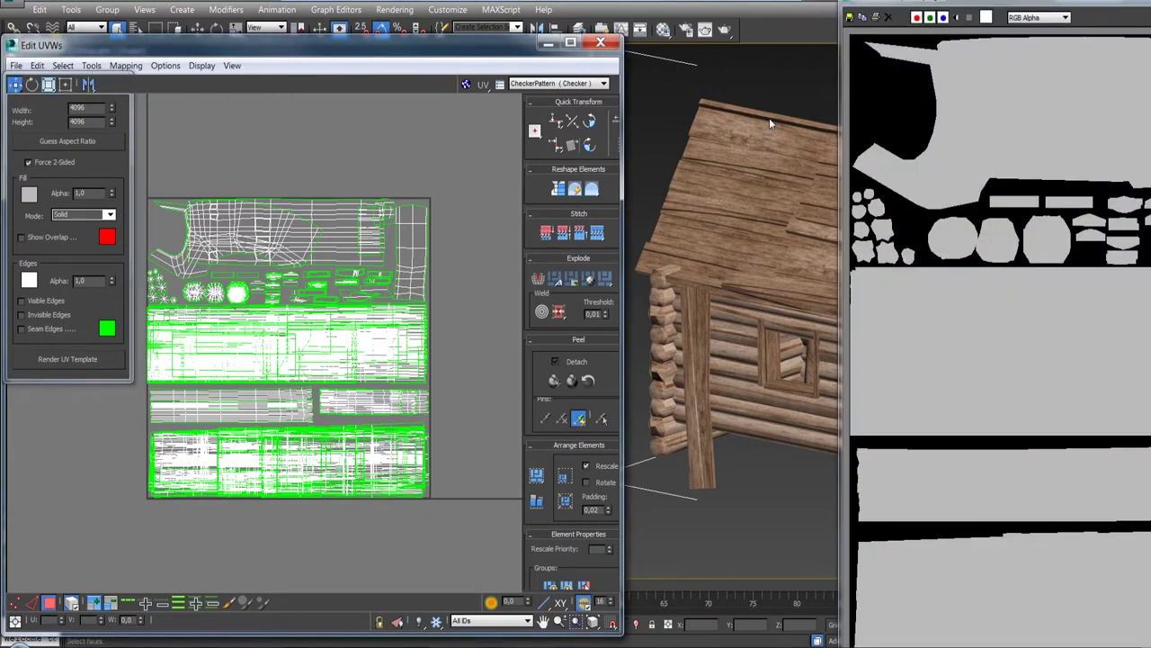
{"action": "left_click_drag", "start_coordinate": [1102, 22], "coordinate": [468, 16]}
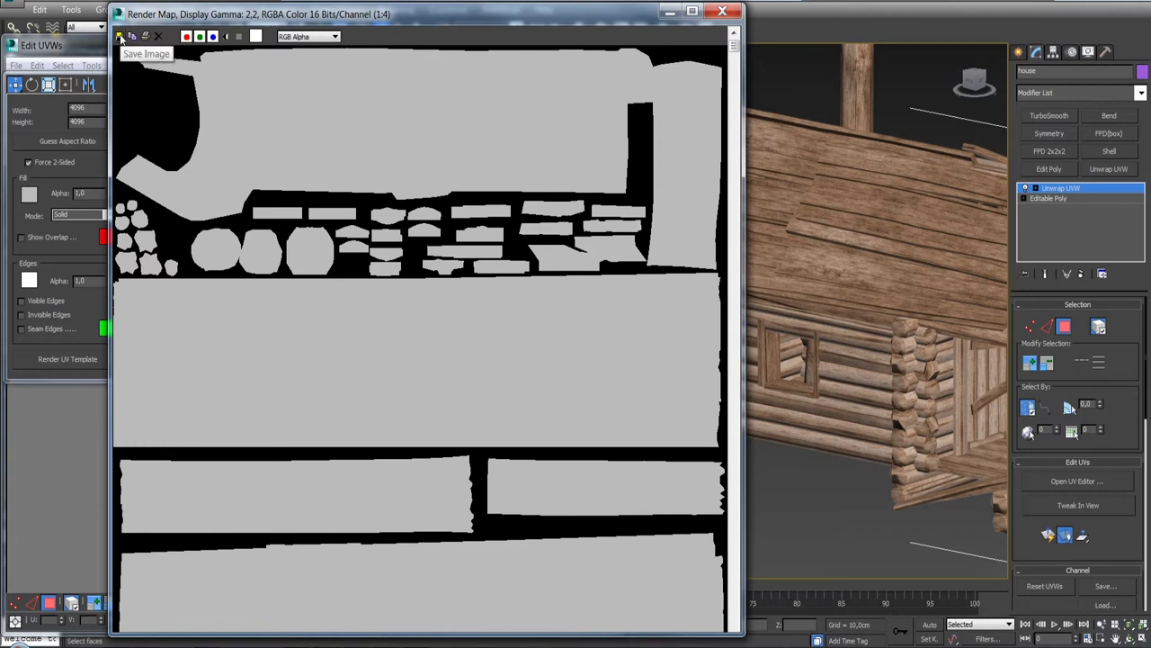
Step: Start saving the rendered image and browse the project folders to Texture
{"action": "left_click", "coordinate": [120, 37]}
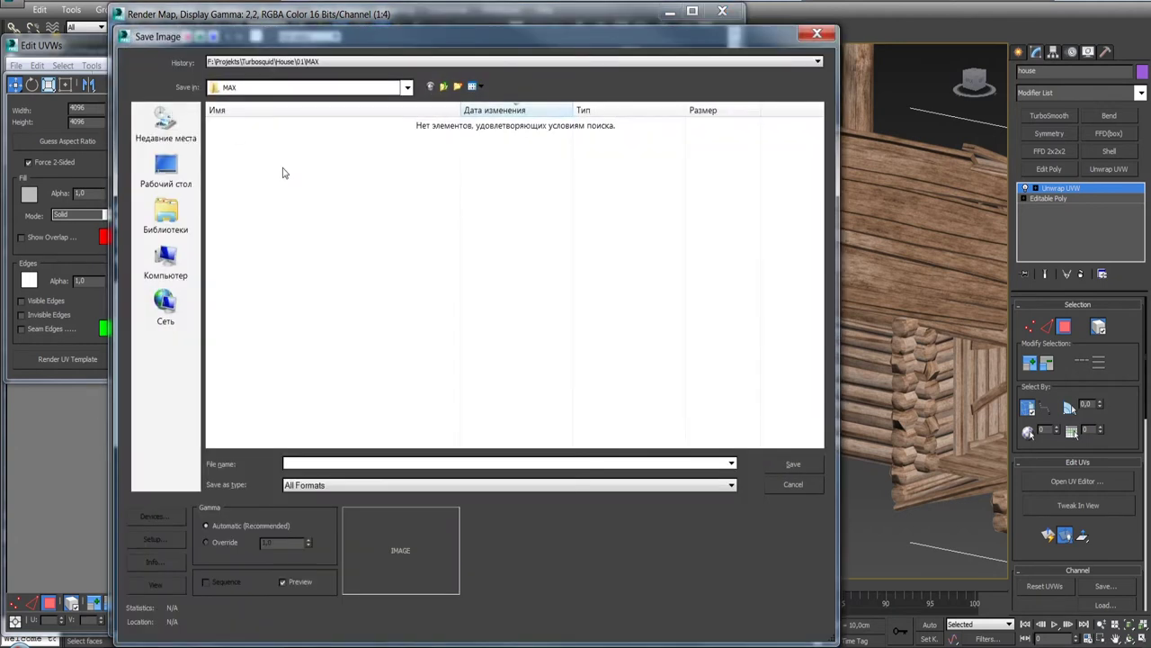
{"action": "left_click", "coordinate": [445, 88]}
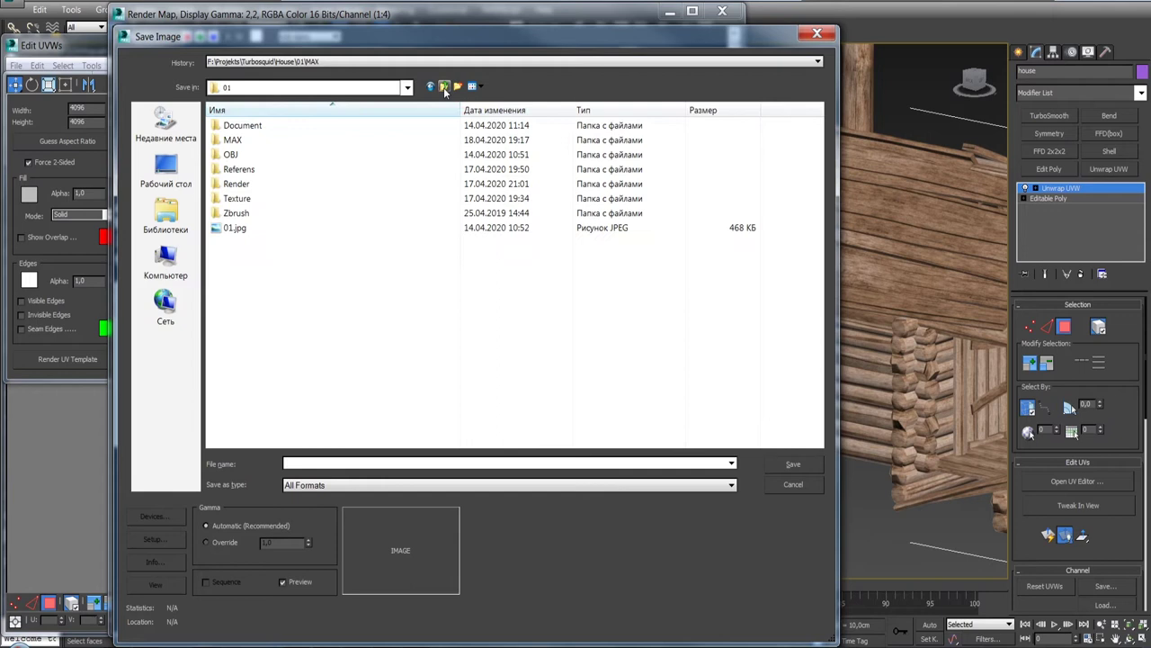
{"action": "left_click", "coordinate": [269, 186]}
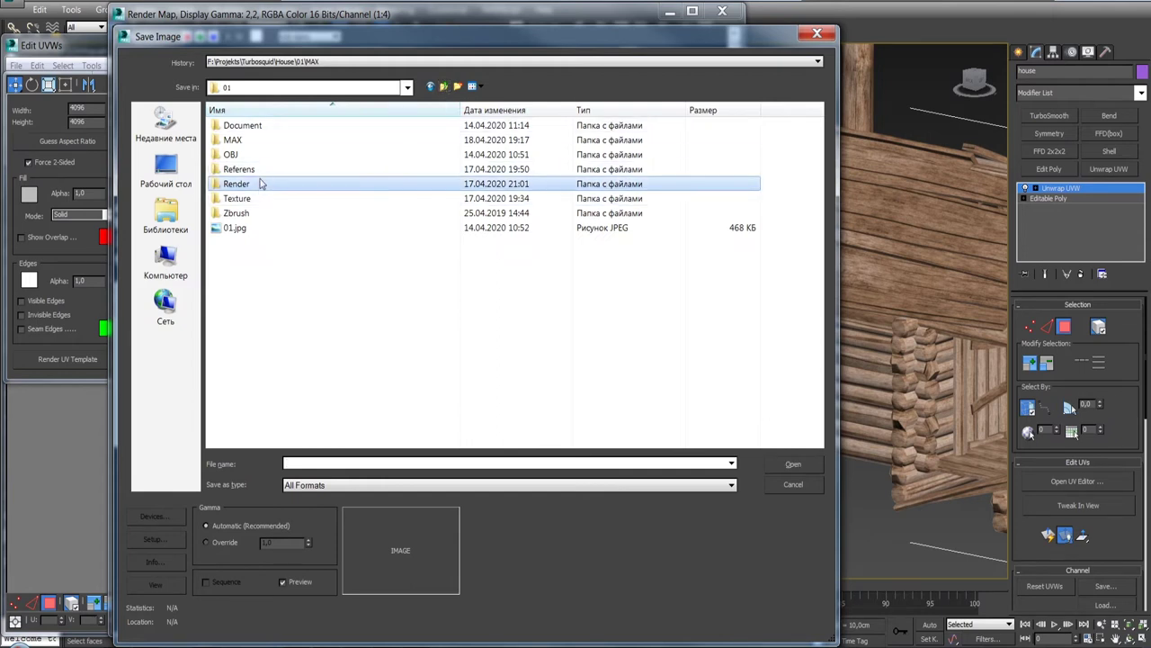
{"action": "double_click", "coordinate": [260, 185]}
{"action": "left_click", "coordinate": [443, 86]}
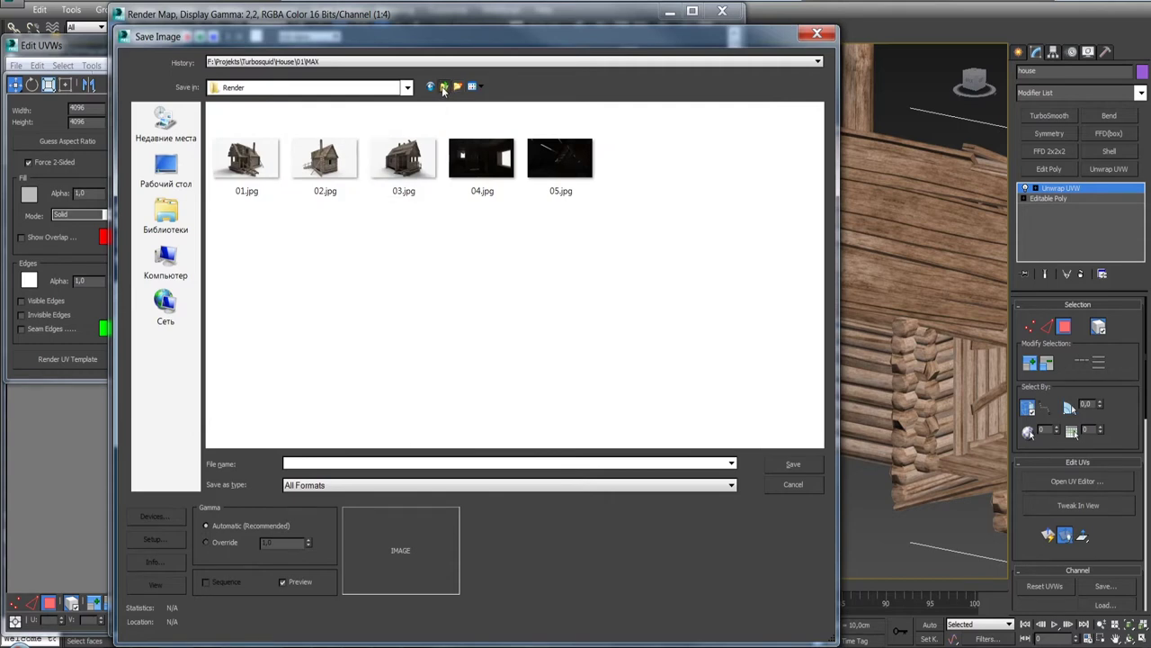
{"action": "double_click", "coordinate": [257, 201]}
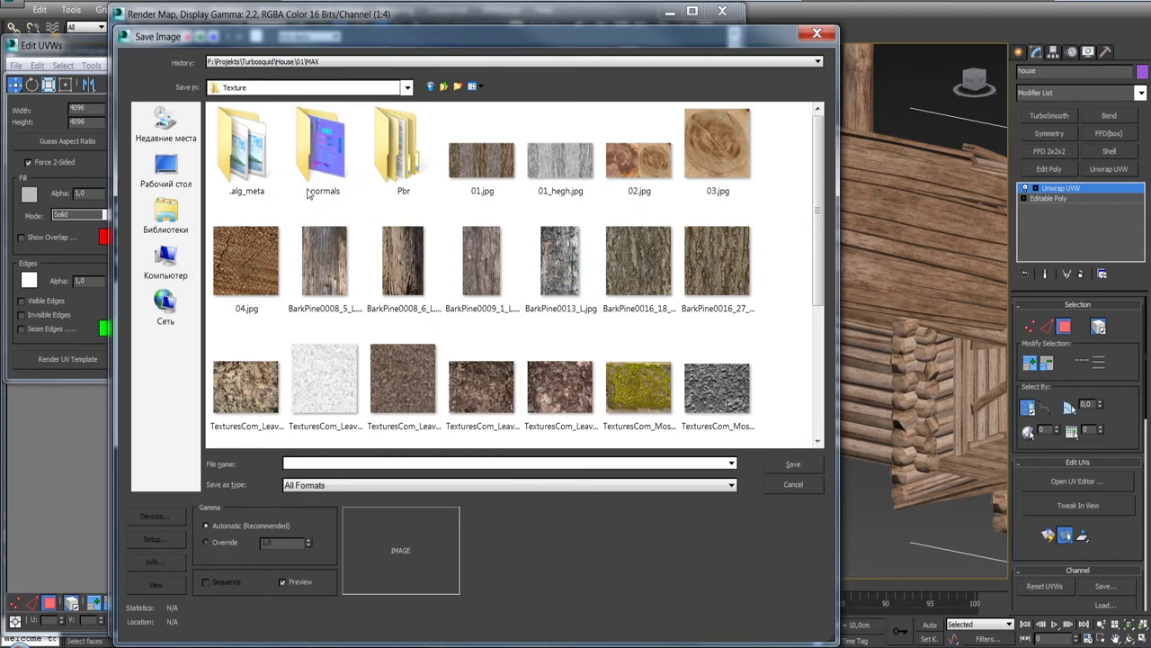
{"action": "scroll", "scroll_direction": "down", "scroll_amount": 3}
{"action": "scroll", "scroll_direction": "up", "scroll_amount": 3}
{"action": "double_click", "coordinate": [318, 163]}
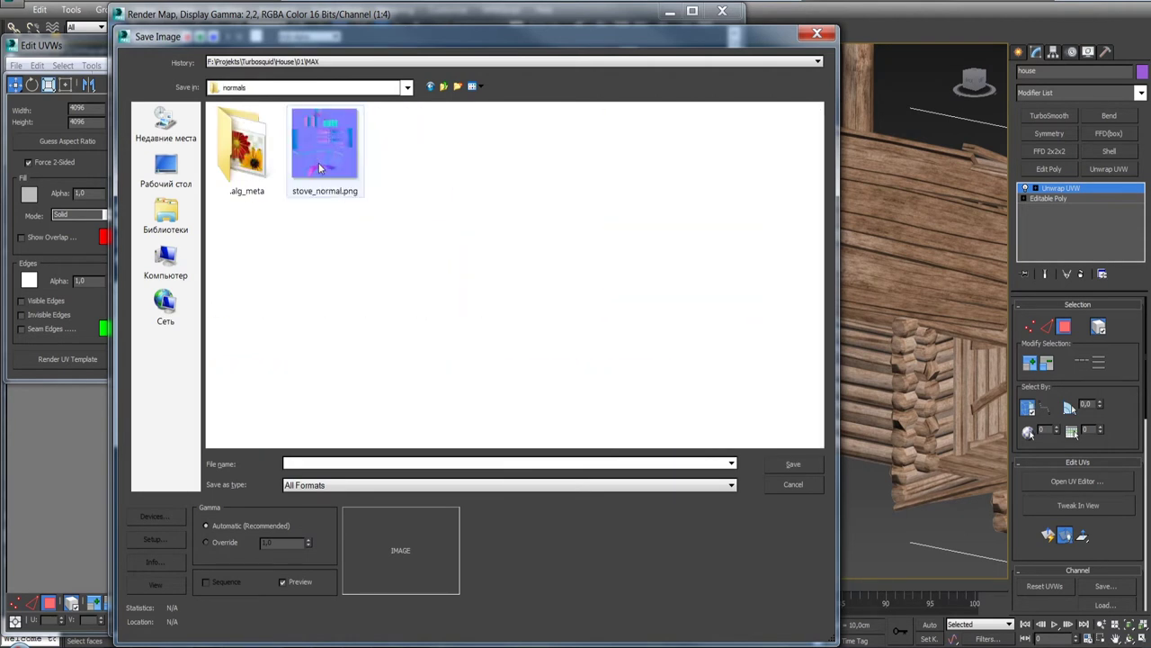
{"action": "left_click", "coordinate": [442, 87]}
Step: Save it as JPEG 'mash' in the Texture\Pbr folder, accepting the JPEG options
{"action": "left_click", "coordinate": [370, 486]}
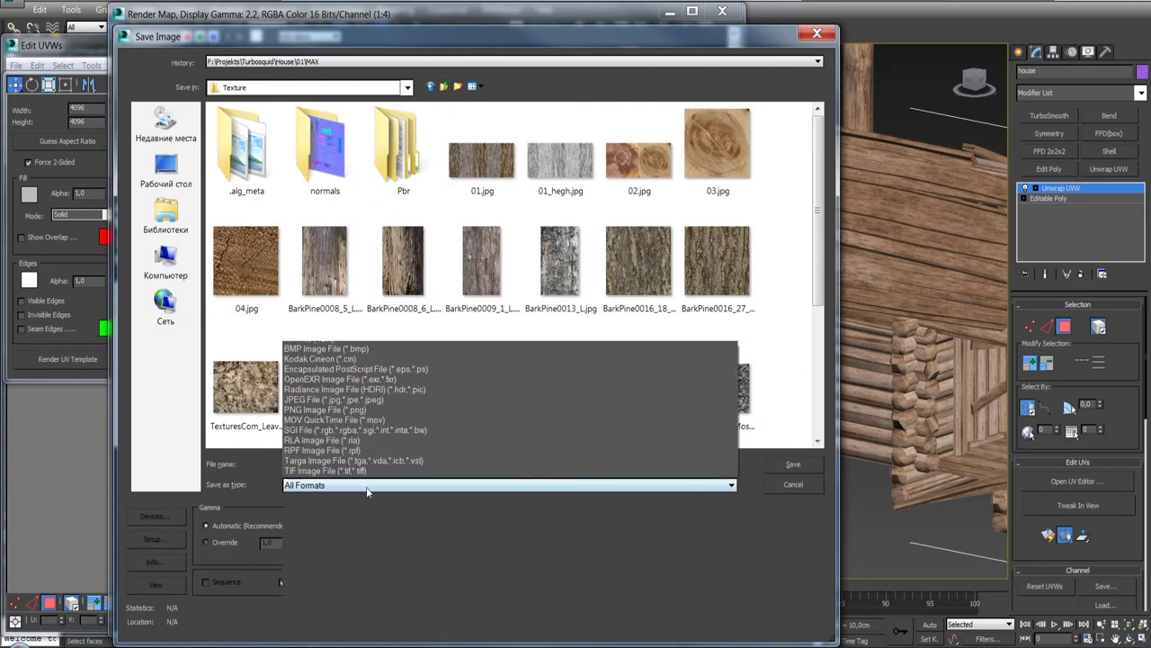
{"action": "left_click", "coordinate": [329, 358]}
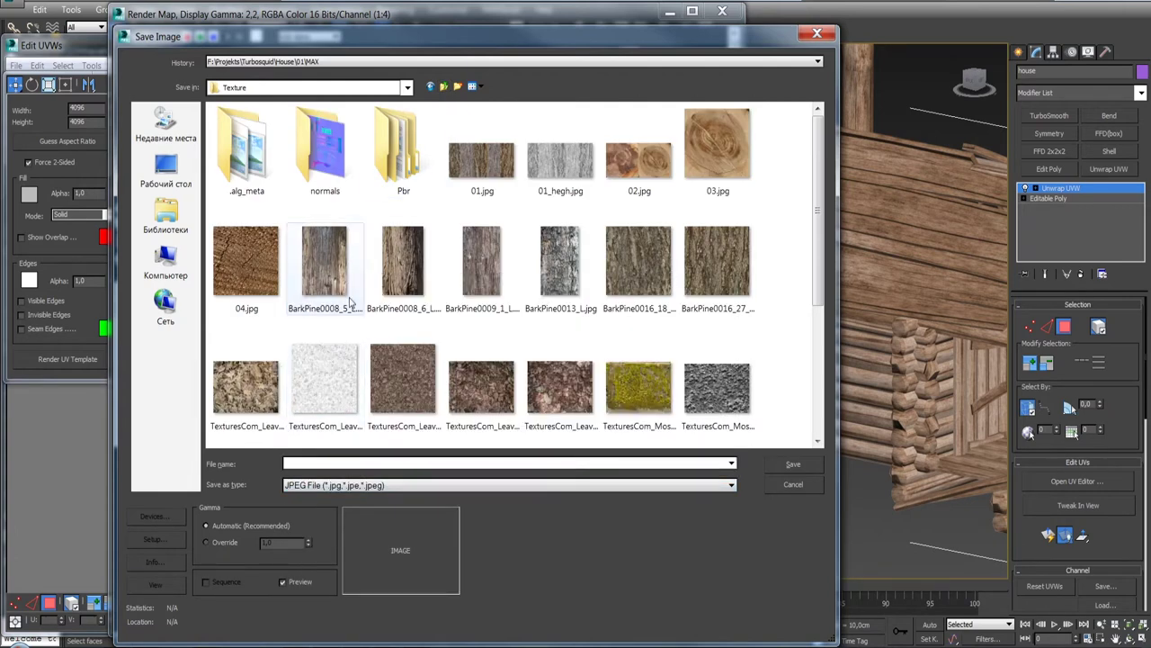
{"action": "double_click", "coordinate": [403, 149]}
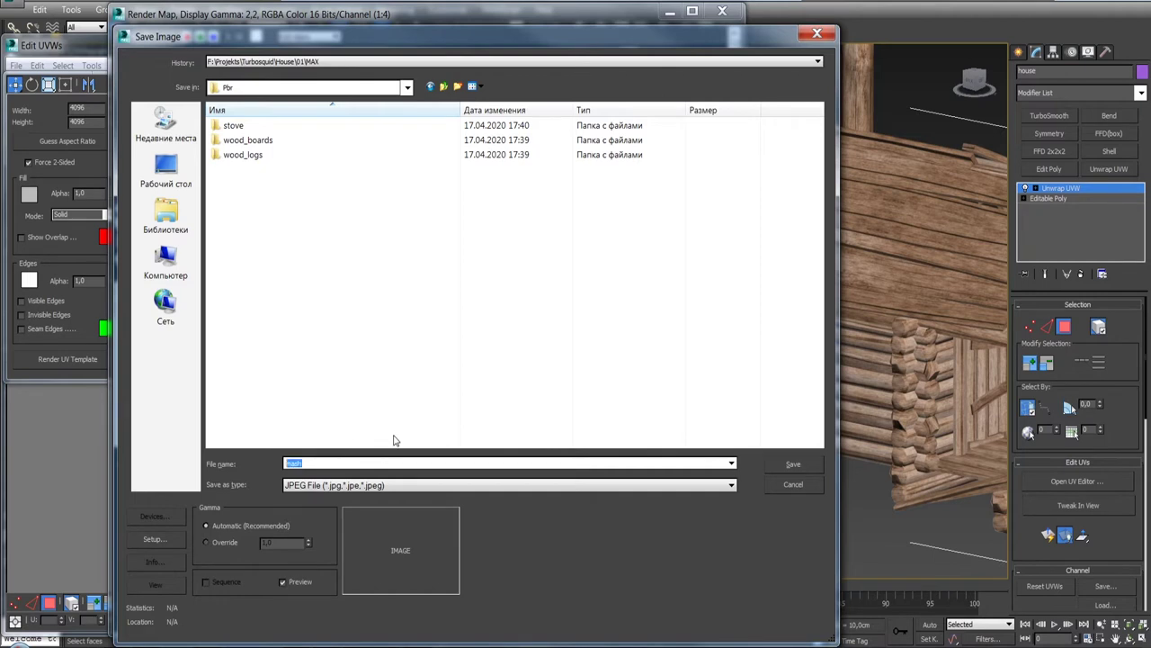
{"action": "key", "text": "Return"}
{"action": "left_click", "coordinate": [426, 428]}
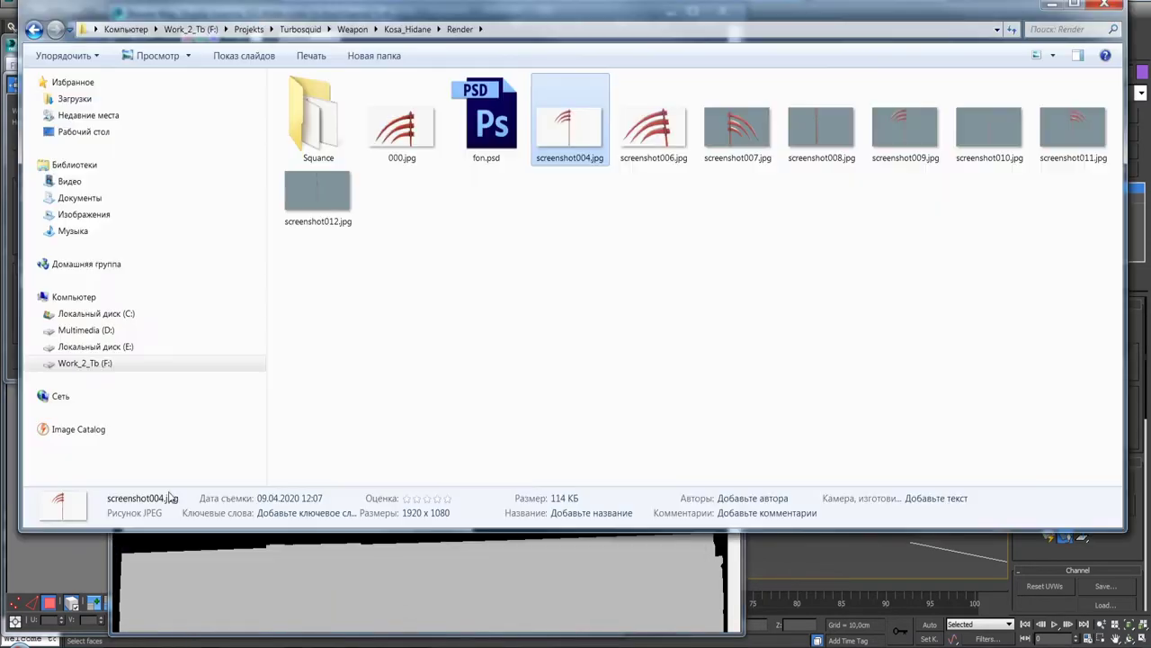
Step: Go to the Pbr folder, show large thumbnails, and open mash.jpg with Adobe Photoshop
{"action": "left_click", "coordinate": [74, 114]}
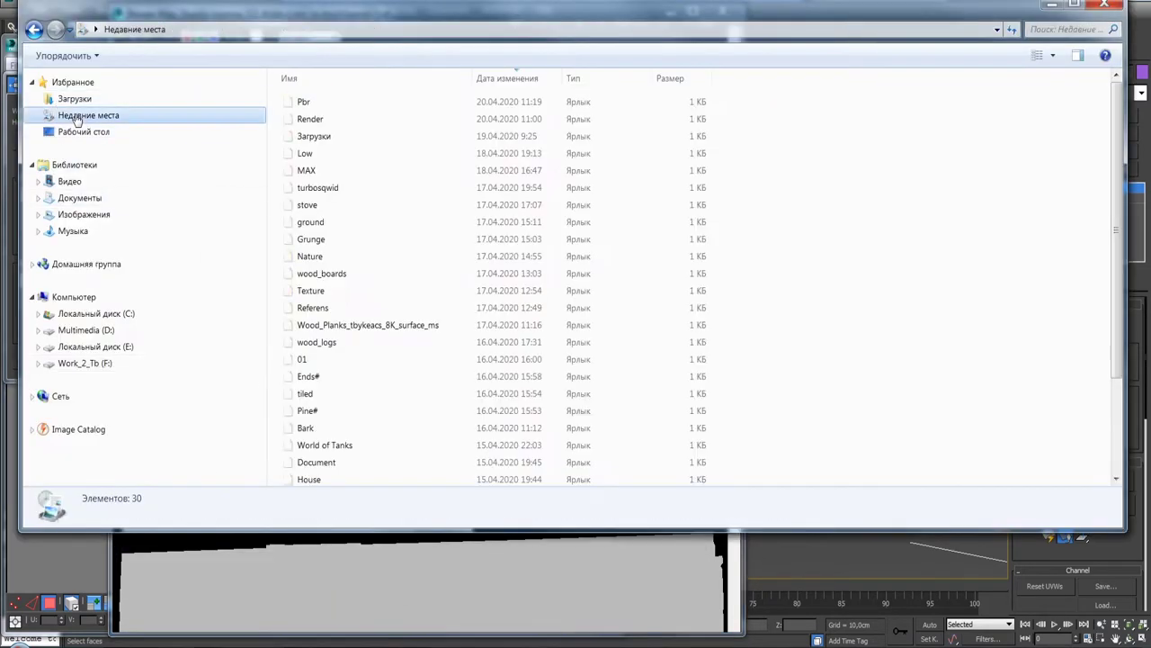
{"action": "double_click", "coordinate": [333, 103]}
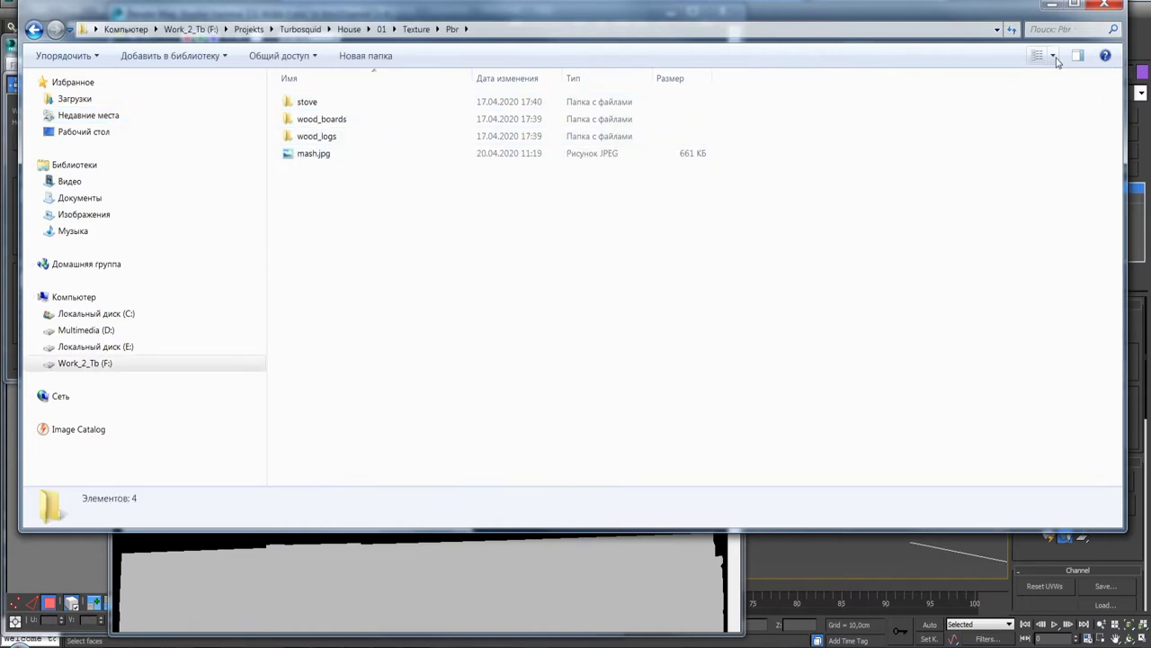
{"action": "left_click", "coordinate": [1053, 55]}
{"action": "left_click", "coordinate": [1079, 28]}
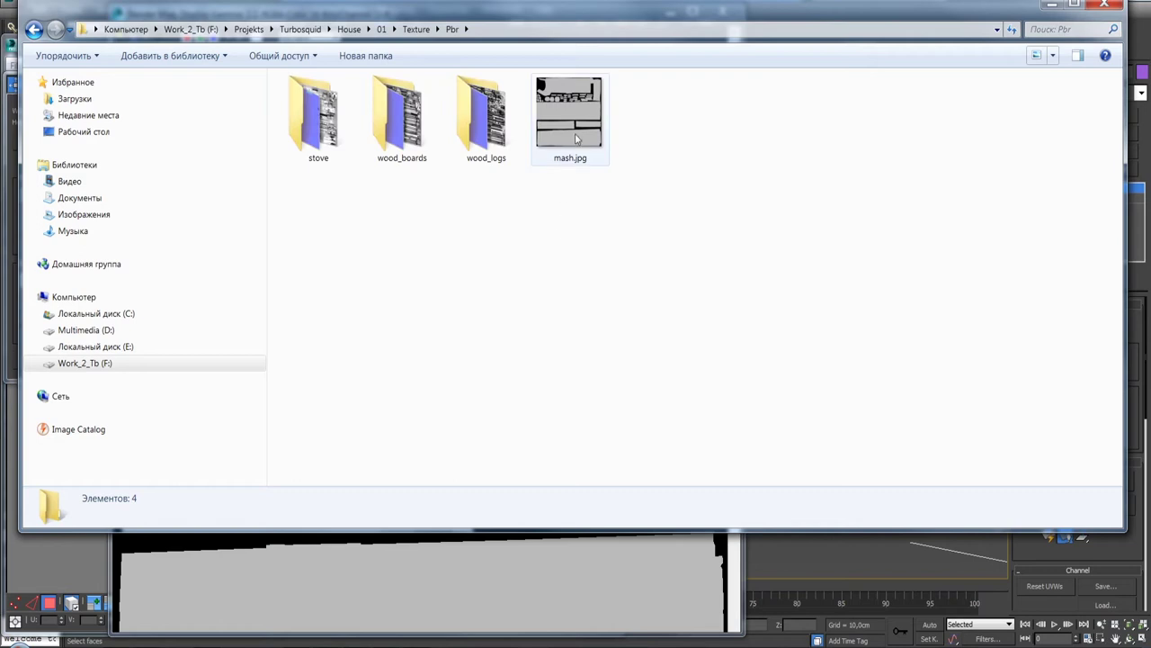
{"action": "left_click", "coordinate": [558, 95]}
{"action": "right_click", "coordinate": [559, 96]}
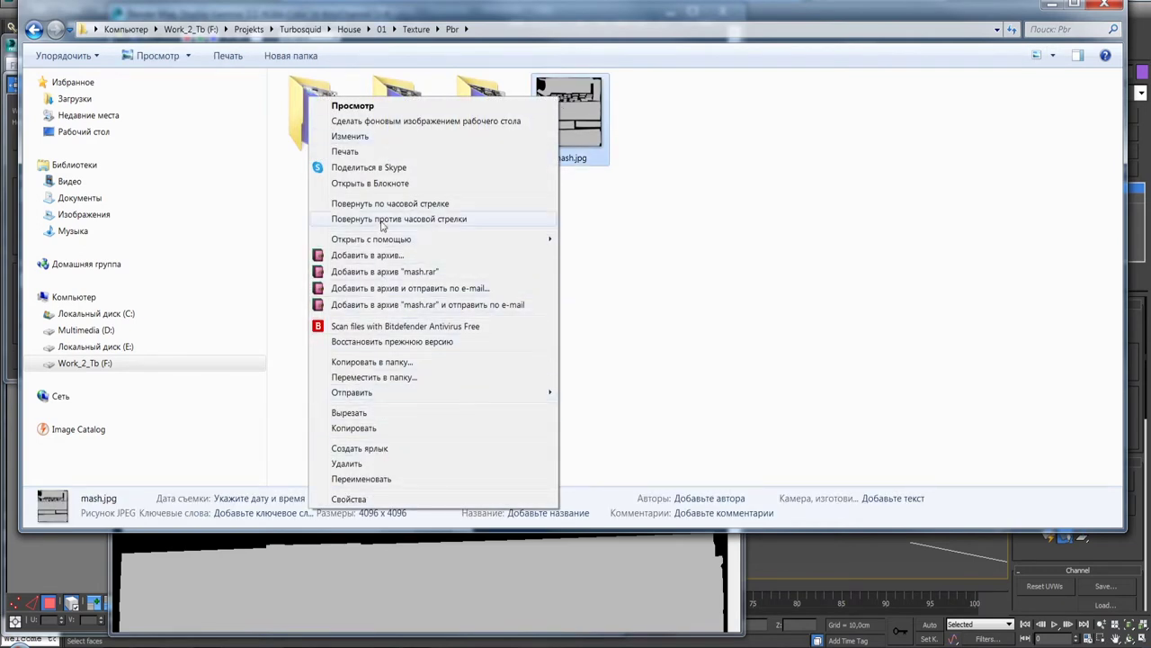
{"action": "mouse_move", "coordinate": [370, 239]}
{"action": "left_click", "coordinate": [212, 261]}
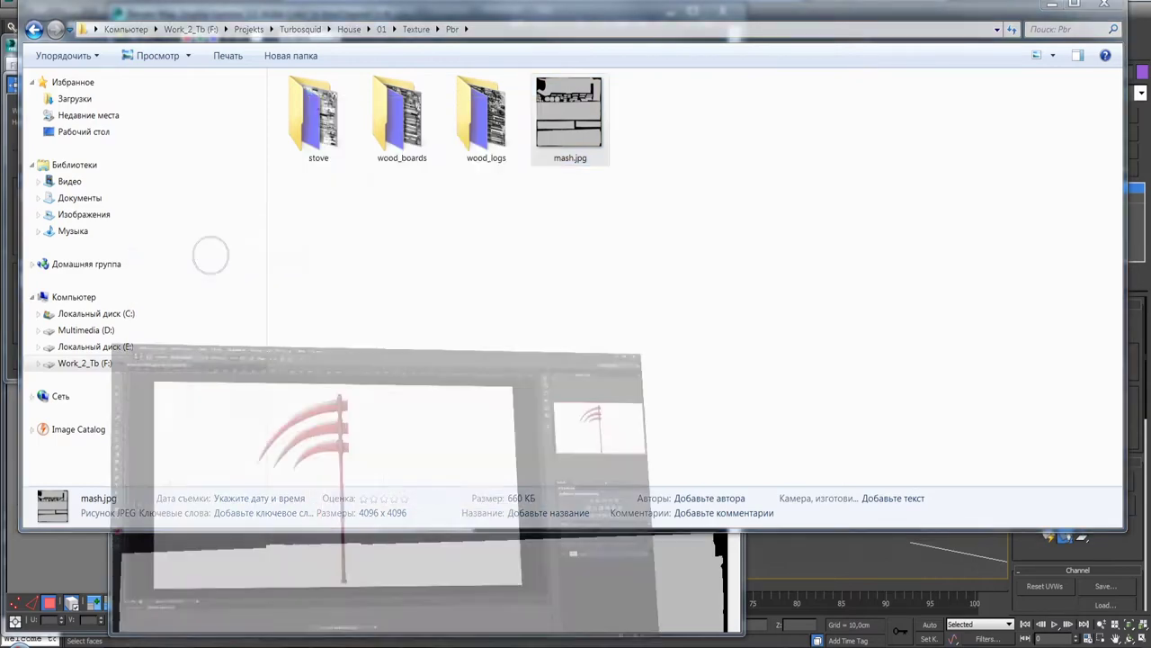
Step: Open mash.jpg without a colour profile, close screenshot004.jpg, and convert the Фон background to Слой 0
{"action": "left_click", "coordinate": [609, 284]}
{"action": "key", "text": "b"}
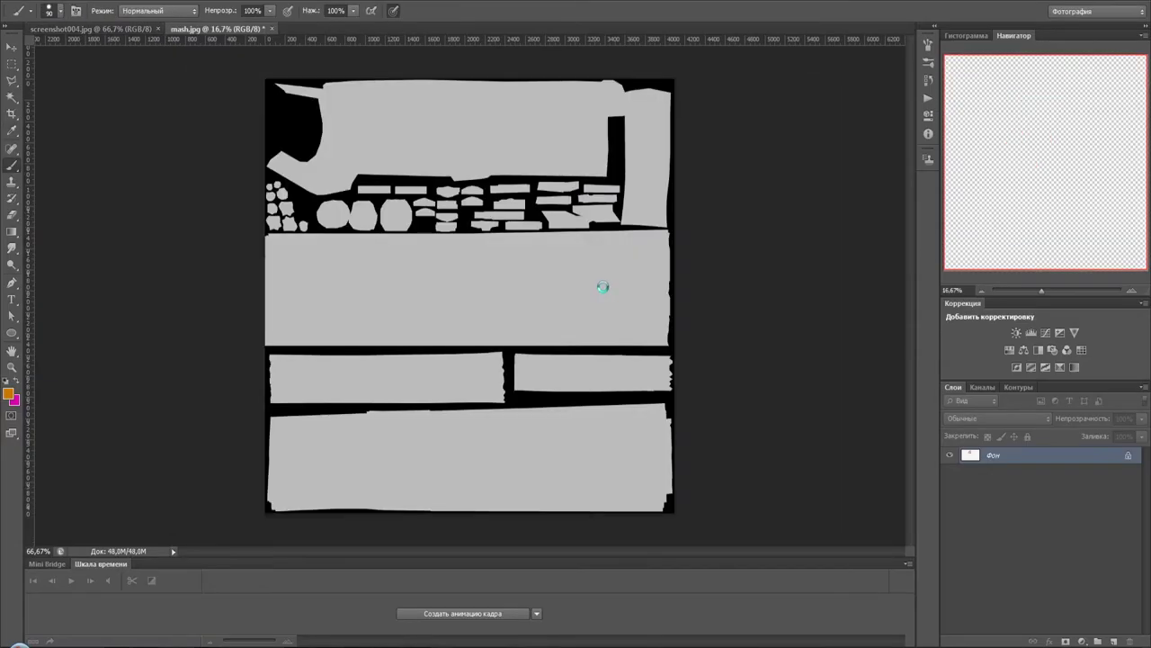
{"action": "left_click", "coordinate": [156, 29]}
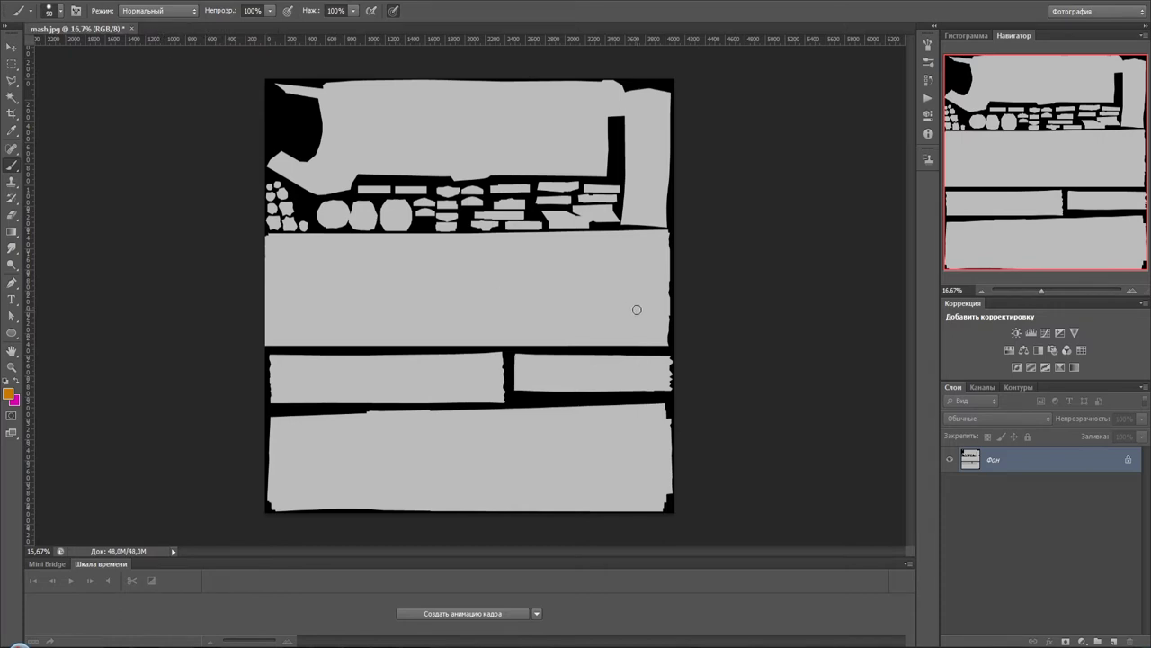
{"action": "double_click", "coordinate": [1023, 467]}
{"action": "left_click", "coordinate": [738, 193]}
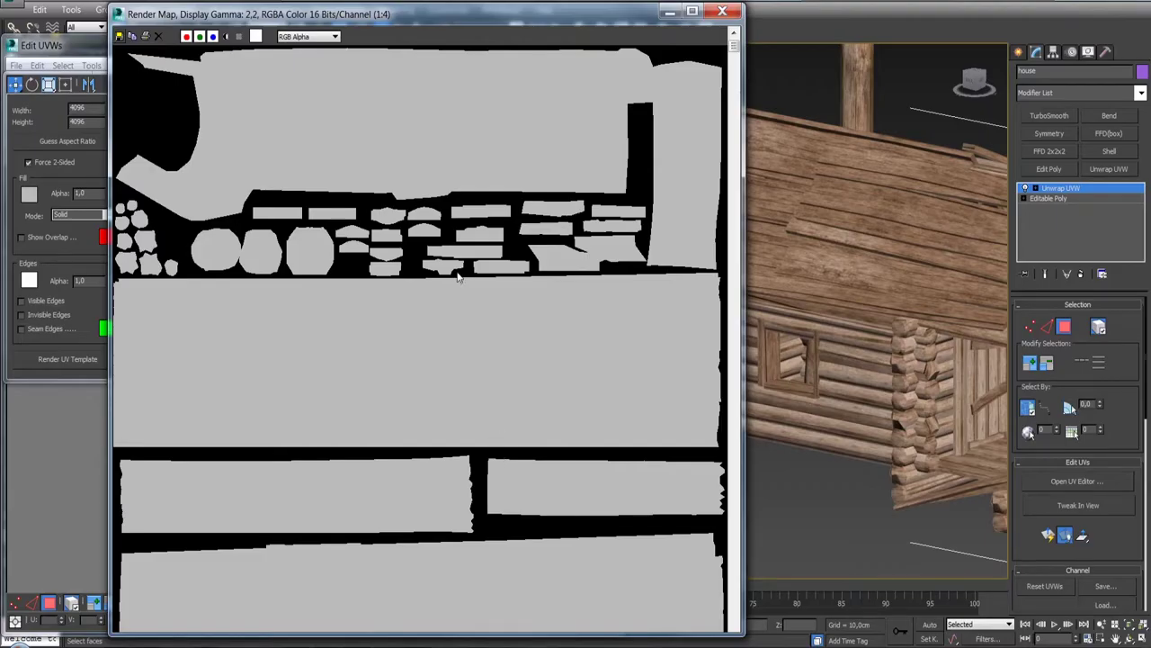
{"action": "left_click_drag", "start_coordinate": [530, 19], "coordinate": [481, 3]}
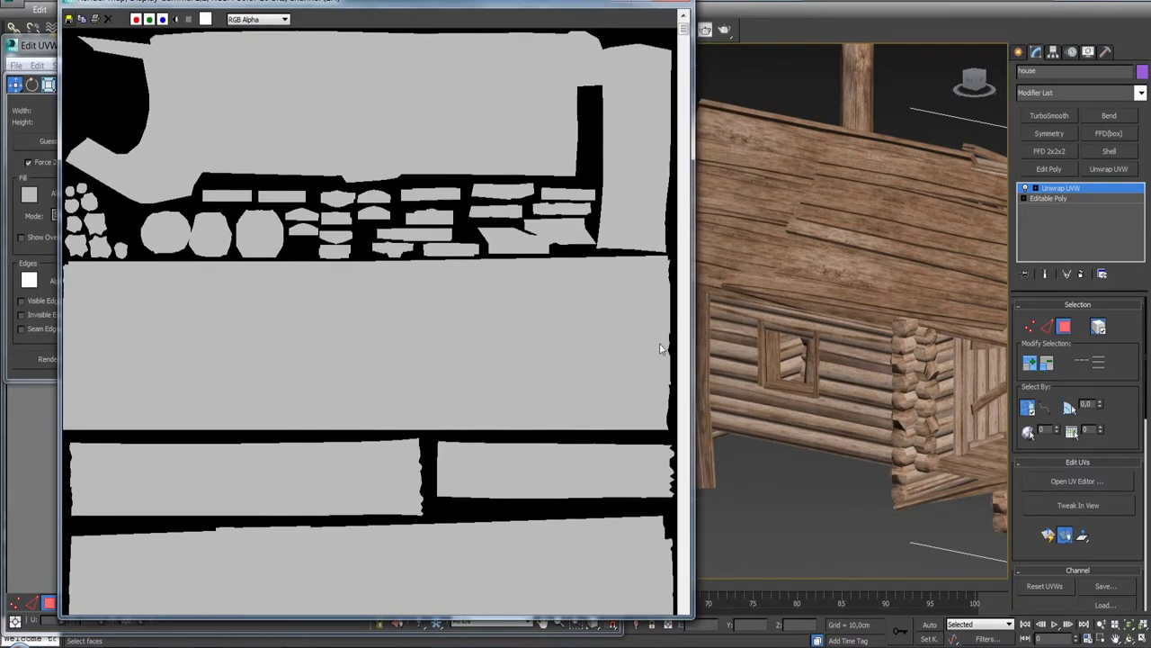
{"action": "left_click_drag", "start_coordinate": [520, 0], "coordinate": [520, 14]}
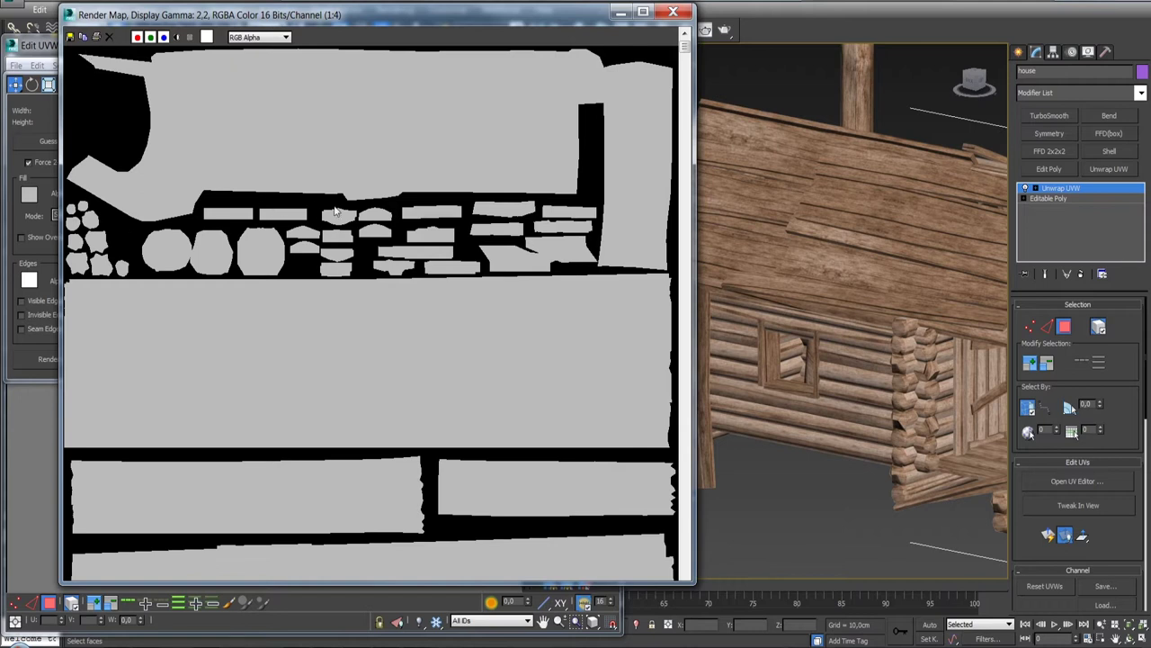
{"action": "scroll", "scroll_direction": "up", "scroll_amount": 3}
{"action": "scroll", "scroll_direction": "up", "scroll_amount": 3}
{"action": "scroll", "scroll_direction": "up", "scroll_amount": 3}
{"action": "scroll", "scroll_direction": "down", "scroll_amount": 3}
{"action": "scroll", "scroll_direction": "down", "scroll_amount": 3}
{"action": "scroll", "scroll_direction": "down", "scroll_amount": 3}
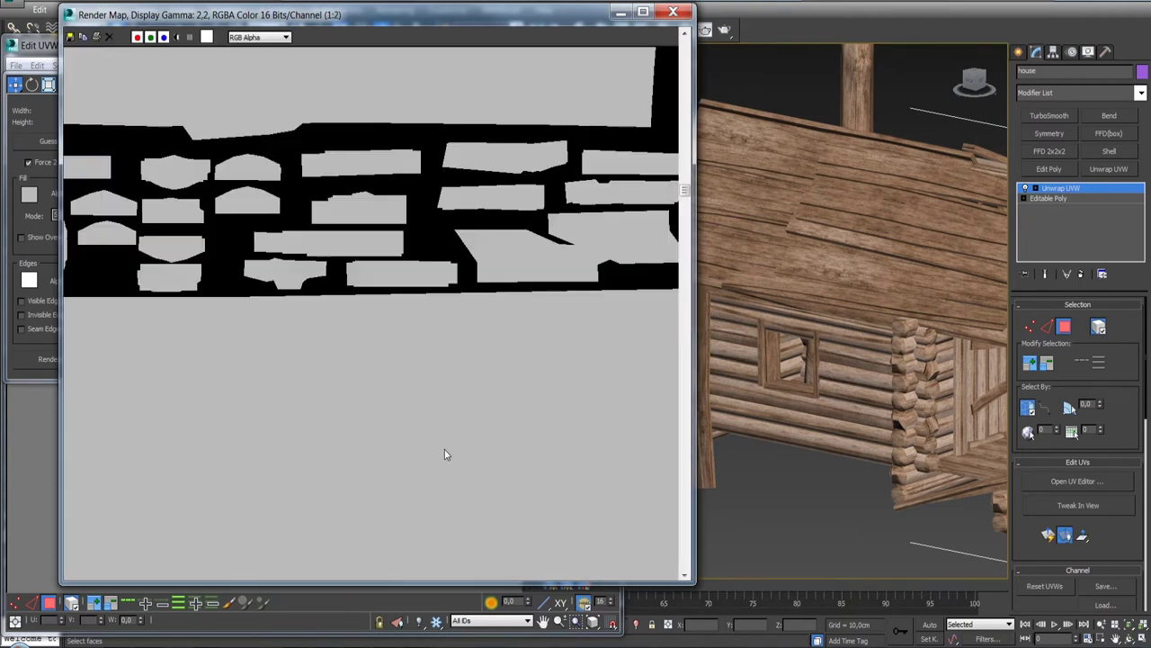
Step: With the Polygonal Lasso, outline the upper UV shell's left side down to the small pieces
{"action": "left_click", "coordinate": [260, 593]}
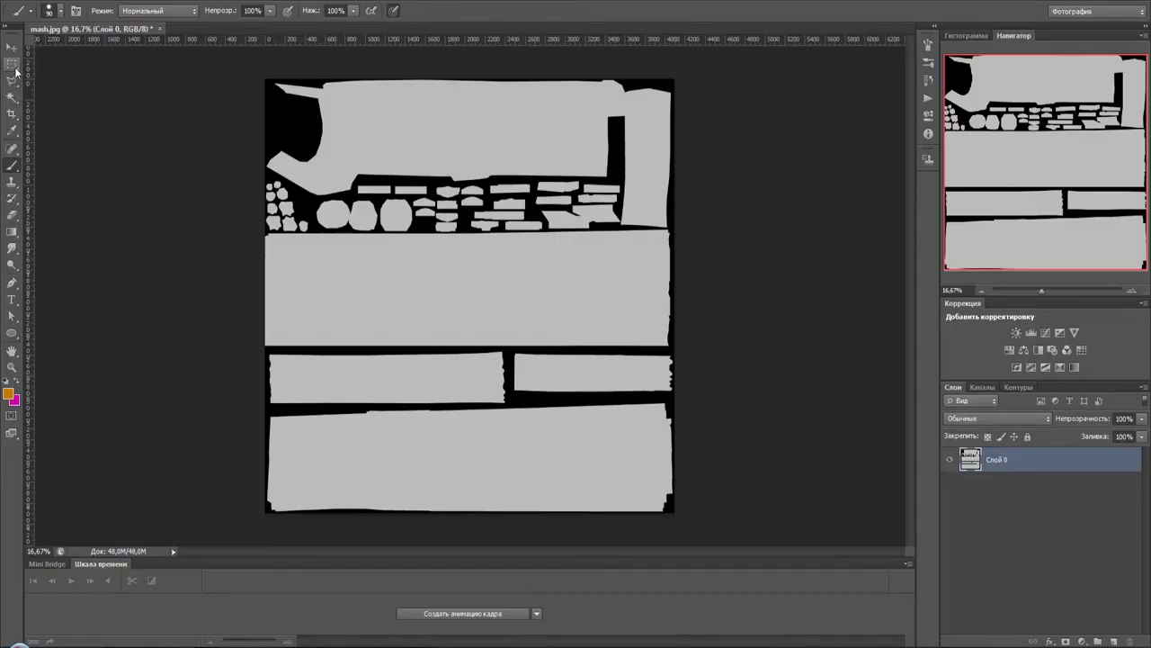
{"action": "left_click", "coordinate": [14, 80]}
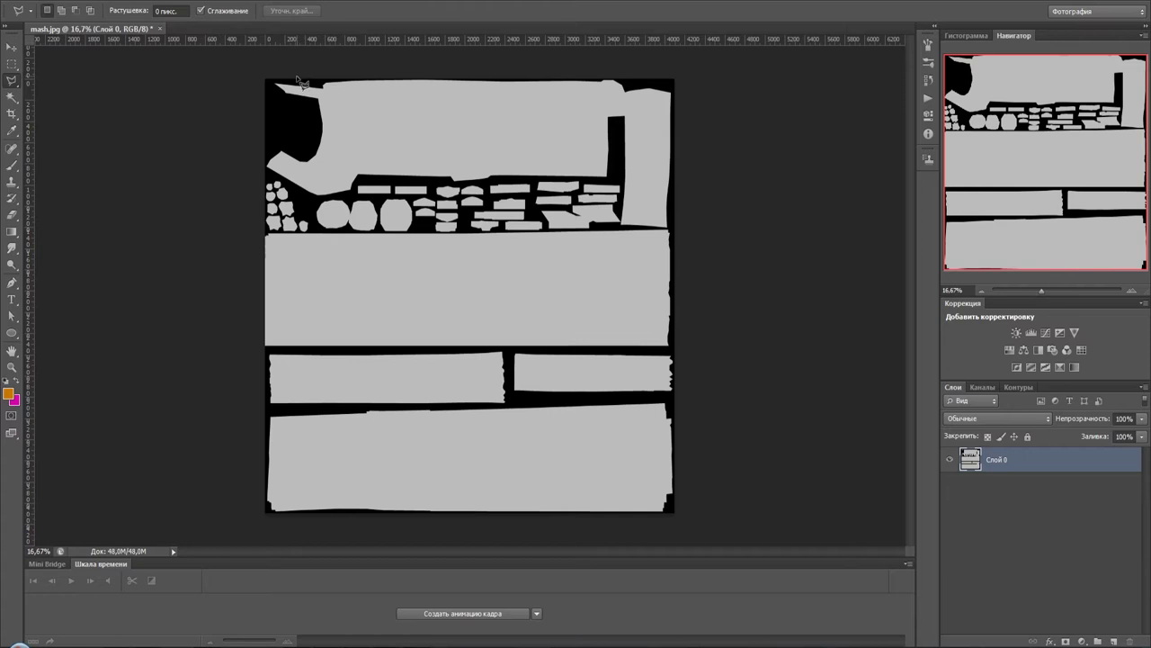
{"action": "left_click", "coordinate": [248, 75]}
{"action": "left_click", "coordinate": [262, 172]}
{"action": "left_click", "coordinate": [314, 198]}
{"action": "left_click", "coordinate": [353, 192]}
{"action": "left_click", "coordinate": [359, 178]}
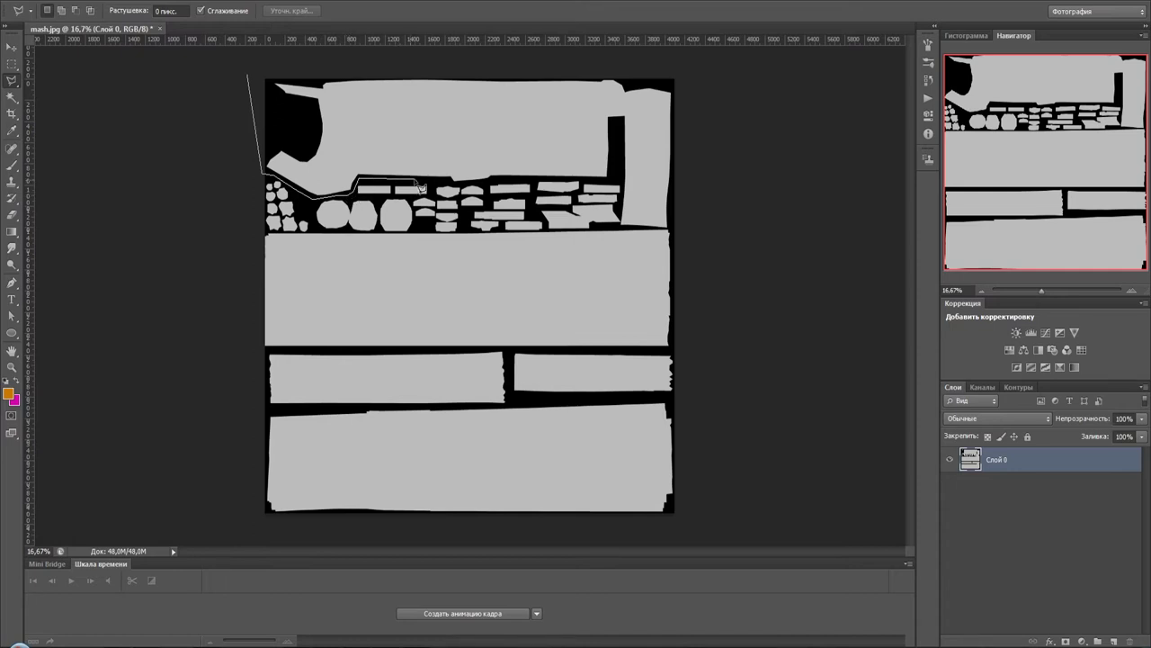
Step: Continue the outline around the right strip and close it back at the start point
{"action": "left_click", "coordinate": [461, 191]}
{"action": "left_click", "coordinate": [623, 227]}
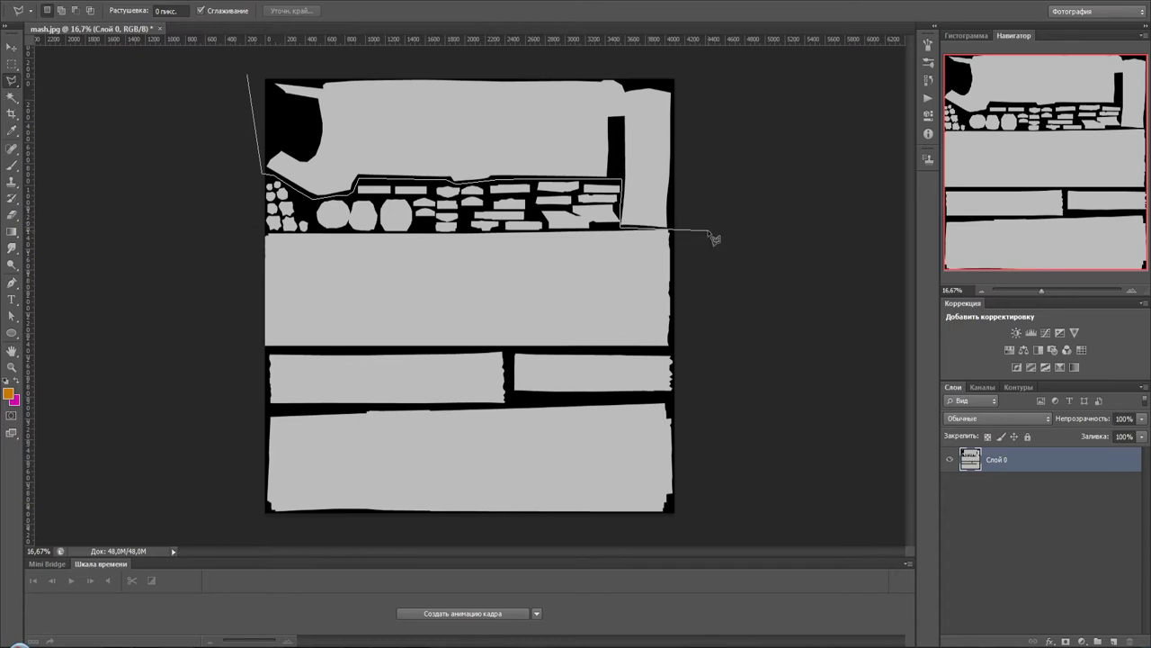
{"action": "left_click", "coordinate": [709, 228]}
{"action": "left_click", "coordinate": [697, 71]}
{"action": "left_click", "coordinate": [251, 80]}
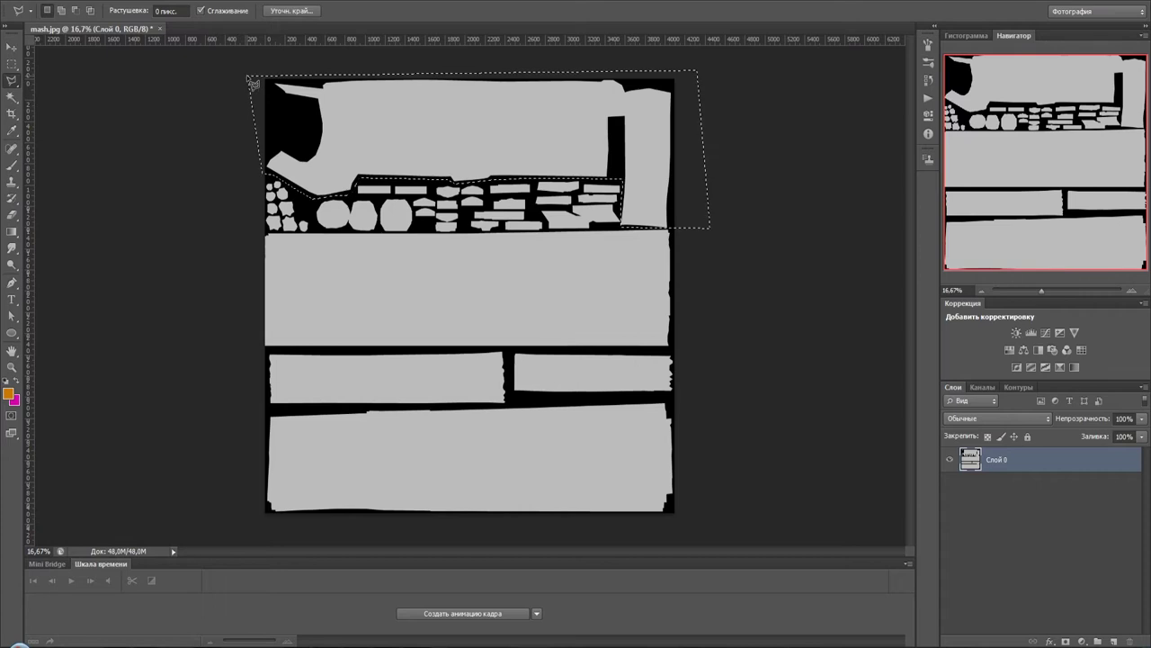
{"action": "scroll", "scroll_direction": "up", "scroll_amount": 3}
{"action": "scroll", "scroll_direction": "up", "scroll_amount": 3}
{"action": "scroll", "scroll_direction": "up", "scroll_amount": 3}
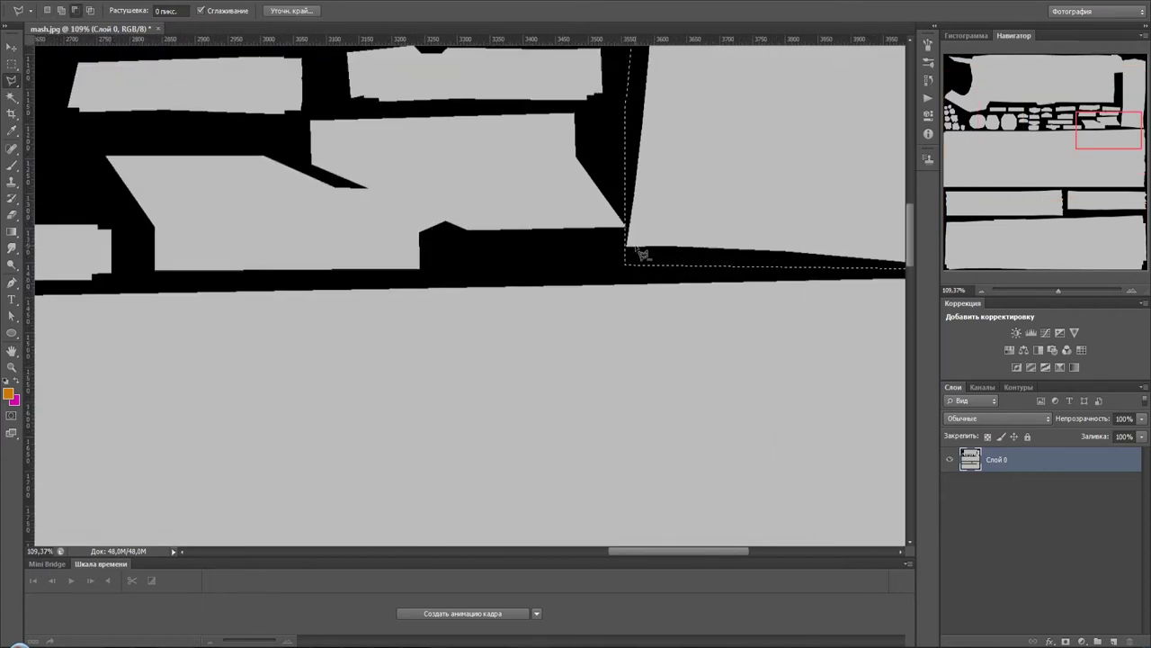
{"action": "scroll", "scroll_direction": "up", "scroll_amount": 3}
{"action": "scroll", "scroll_direction": "up", "scroll_amount": 3}
{"action": "scroll", "scroll_direction": "down", "scroll_amount": 3}
{"action": "scroll", "scroll_direction": "down", "scroll_amount": 3}
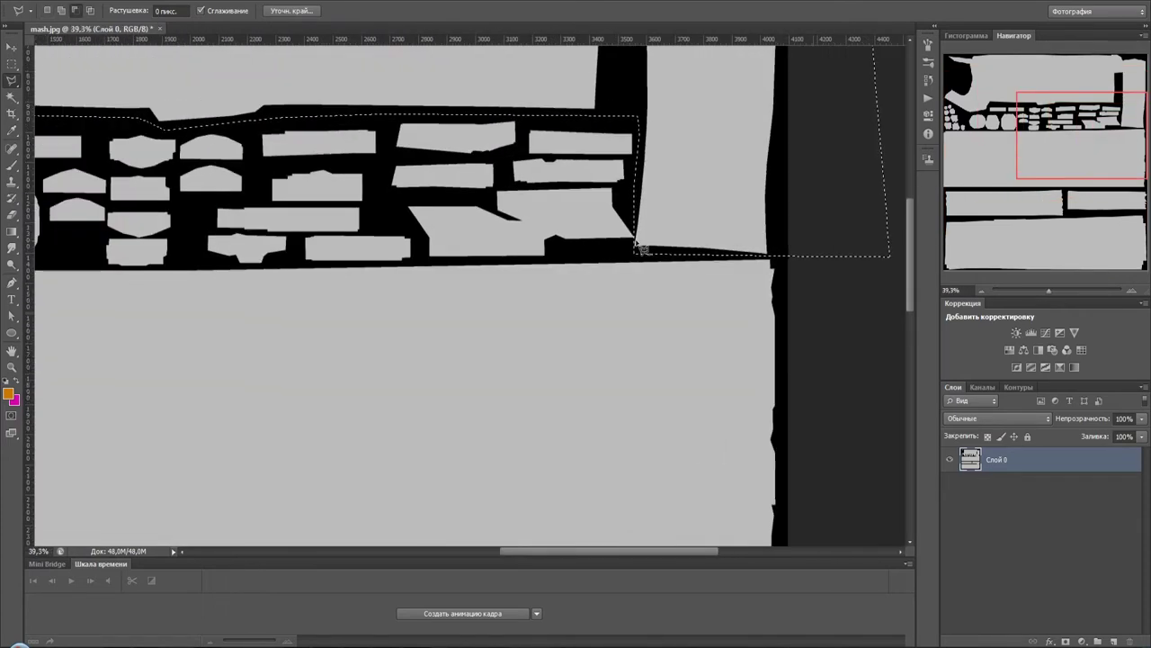
{"action": "scroll", "scroll_direction": "down", "scroll_amount": 3}
{"action": "scroll", "scroll_direction": "up", "scroll_amount": 3}
{"action": "scroll", "scroll_direction": "down", "scroll_amount": 3}
{"action": "scroll", "scroll_direction": "down", "scroll_amount": 3}
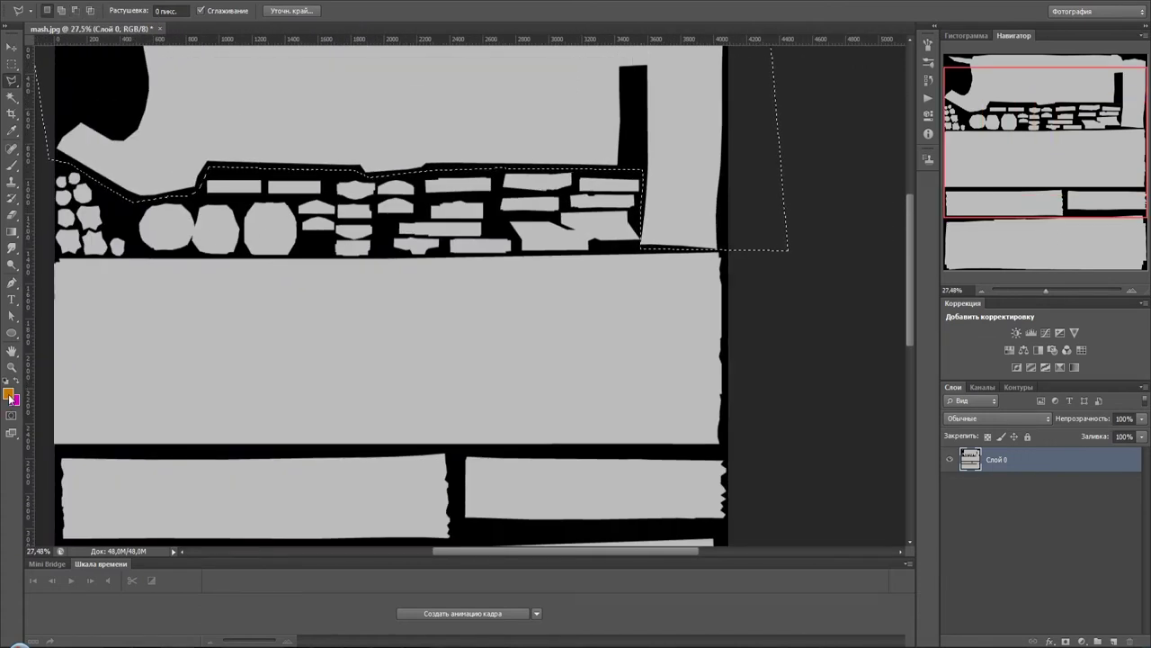
Step: Test an orange brush stroke, then restore the upper-area roof selection
{"action": "key", "text": "b"}
{"action": "key", "text": "alt+i"}
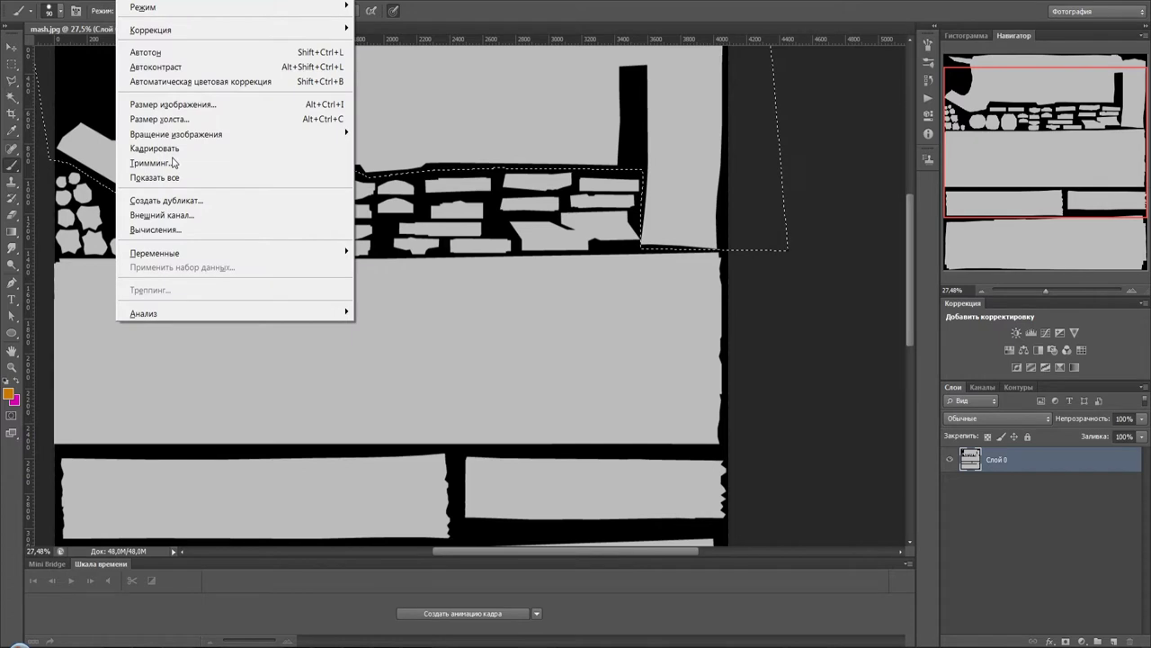
{"action": "key", "text": "Escape"}
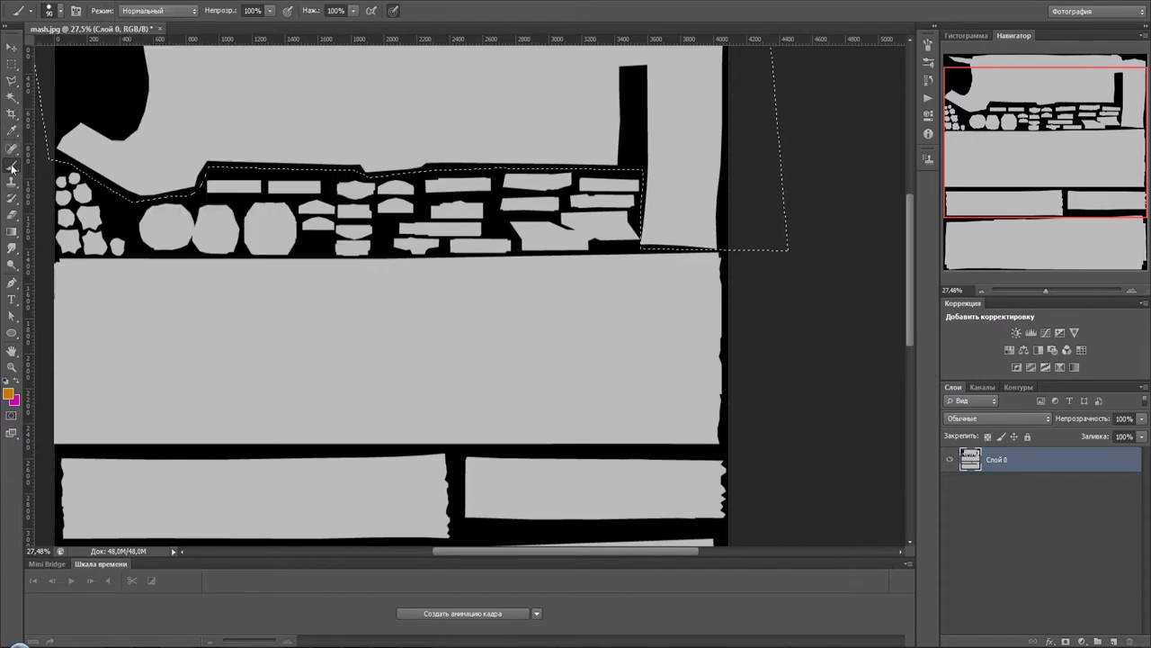
{"action": "left_click_drag", "start_coordinate": [206, 168], "coordinate": [156, 195]}
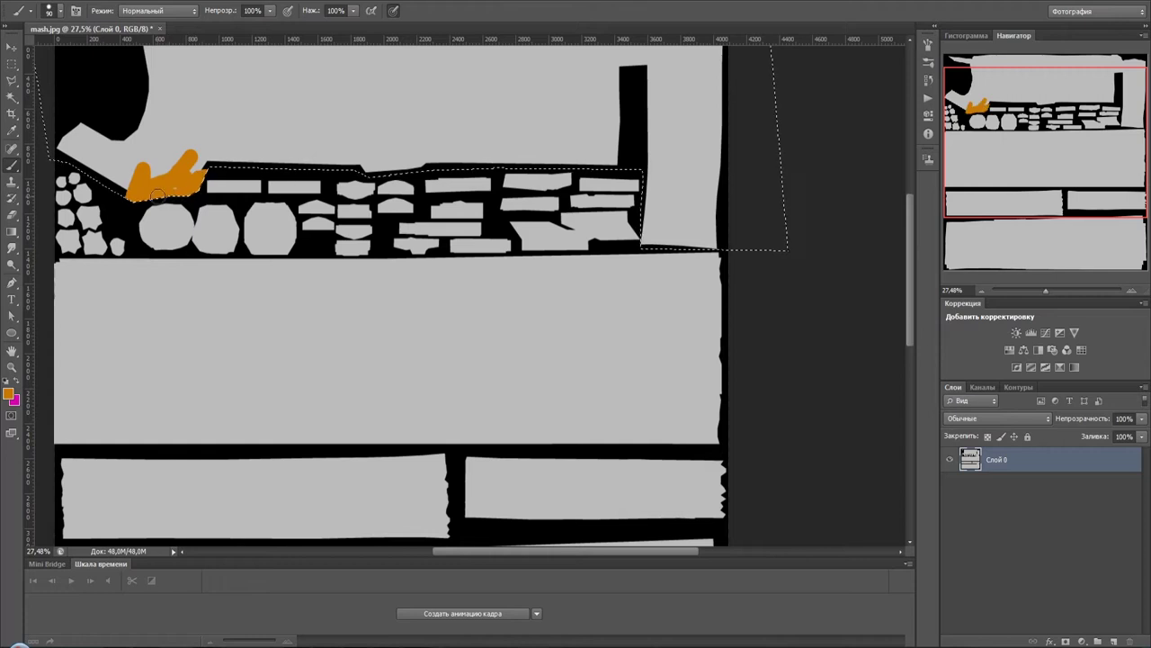
{"action": "key", "text": "l"}
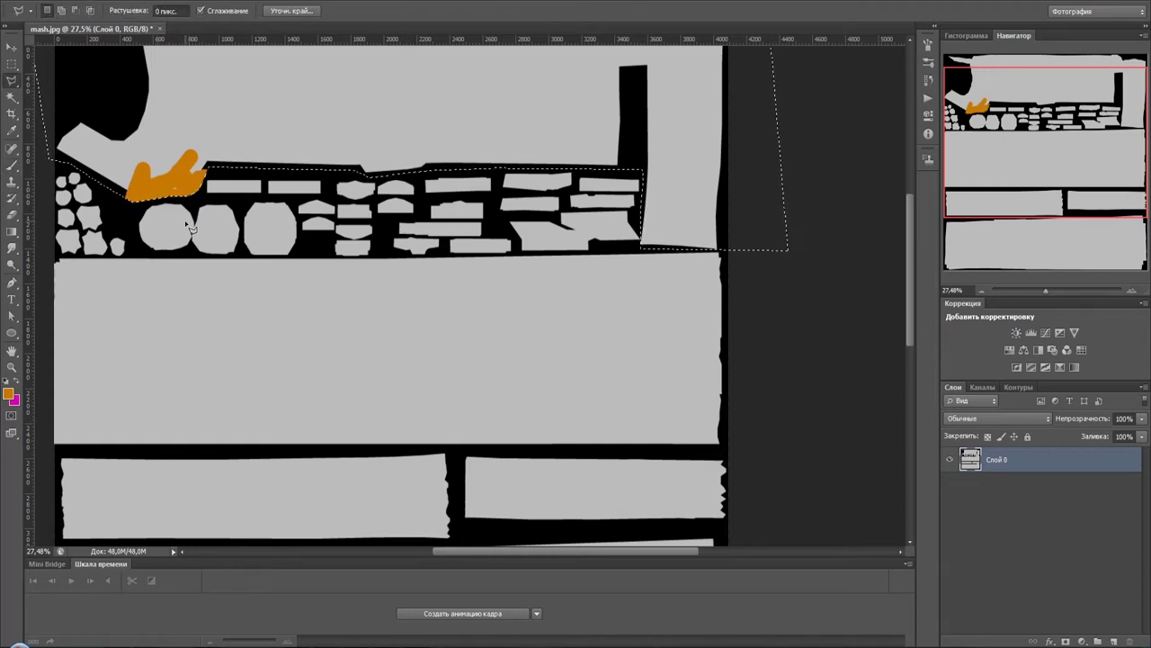
{"action": "key", "text": "ctrl+d"}
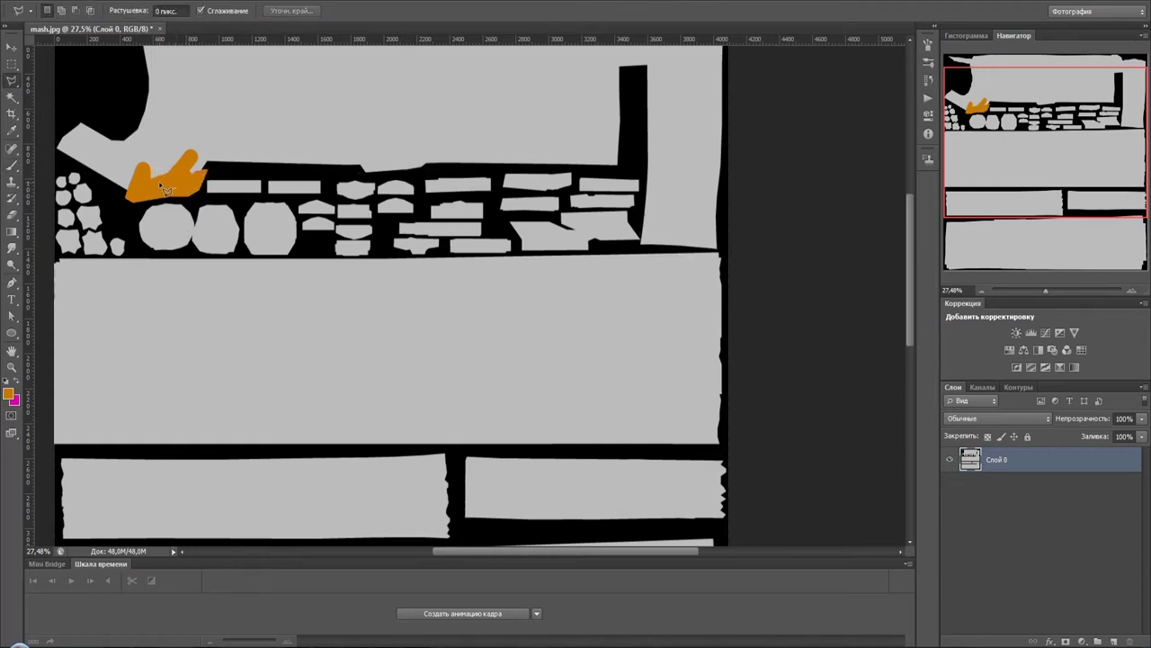
{"action": "key", "text": "ctrl+shift+d"}
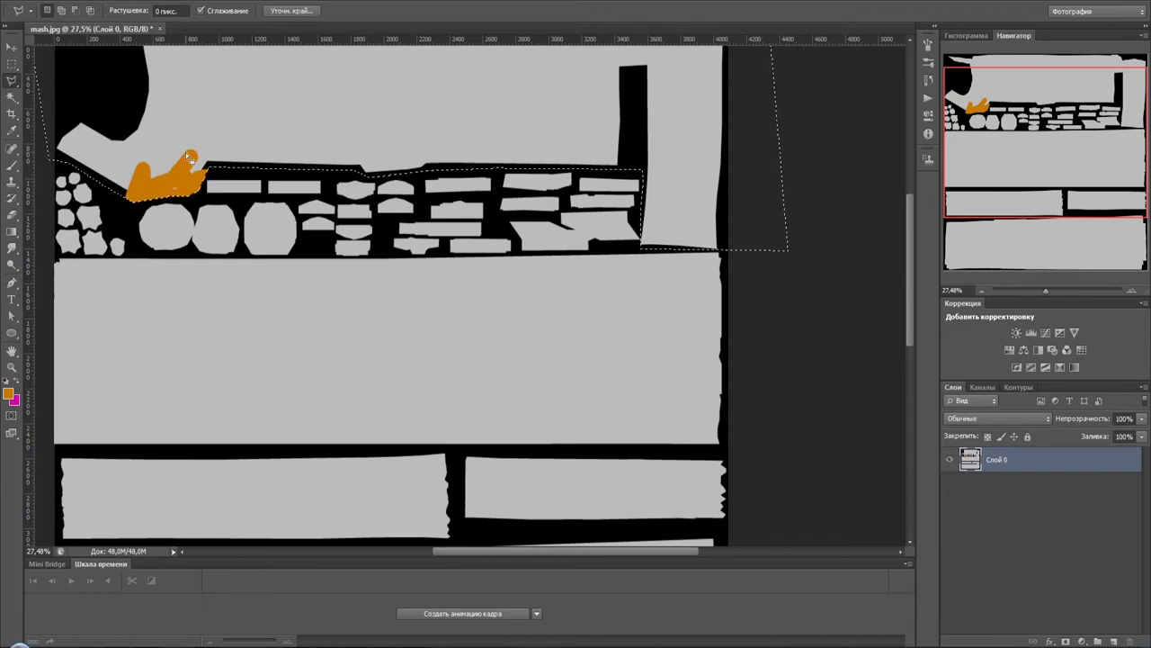
Step: With a 300 px brush, paint orange across the whole upper band of the selection
{"action": "left_click", "coordinate": [11, 166]}
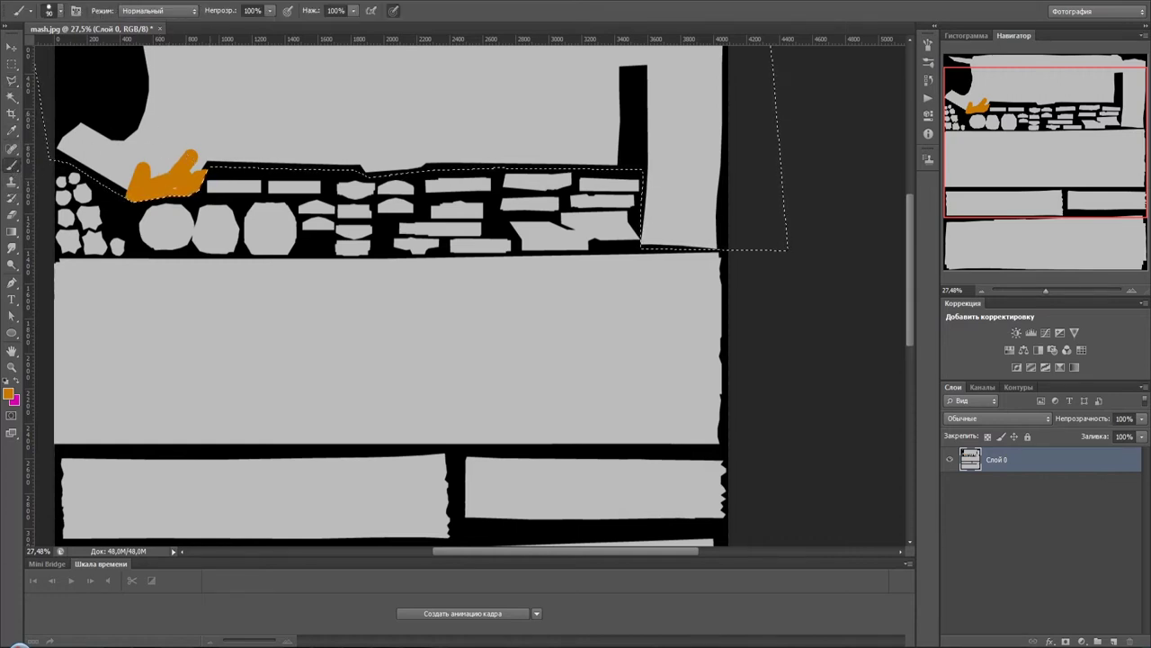
{"action": "key", "text": "bracketright"}
{"action": "key", "text": "bracketright"}
{"action": "key", "text": "bracketright"}
{"action": "key", "text": "bracketright"}
{"action": "key", "text": "bracketright"}
{"action": "key", "text": "bracketright"}
{"action": "key", "text": "bracketright"}
{"action": "key", "text": "bracketright"}
{"action": "key", "text": "bracketright"}
{"action": "key", "text": "bracketright"}
{"action": "key", "text": "bracketright"}
{"action": "key", "text": "bracketright"}
{"action": "key", "text": "bracketright"}
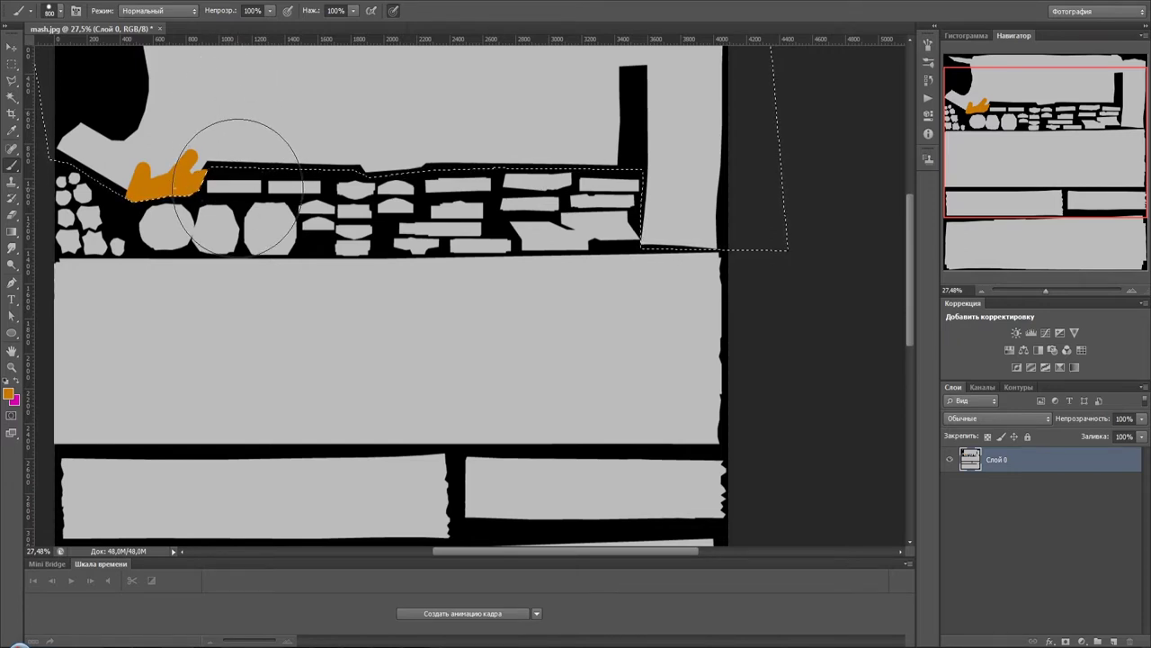
{"action": "scroll", "scroll_direction": "down", "scroll_amount": 3}
{"action": "scroll", "scroll_direction": "down", "scroll_amount": 3}
{"action": "key", "text": "ctrl+d"}
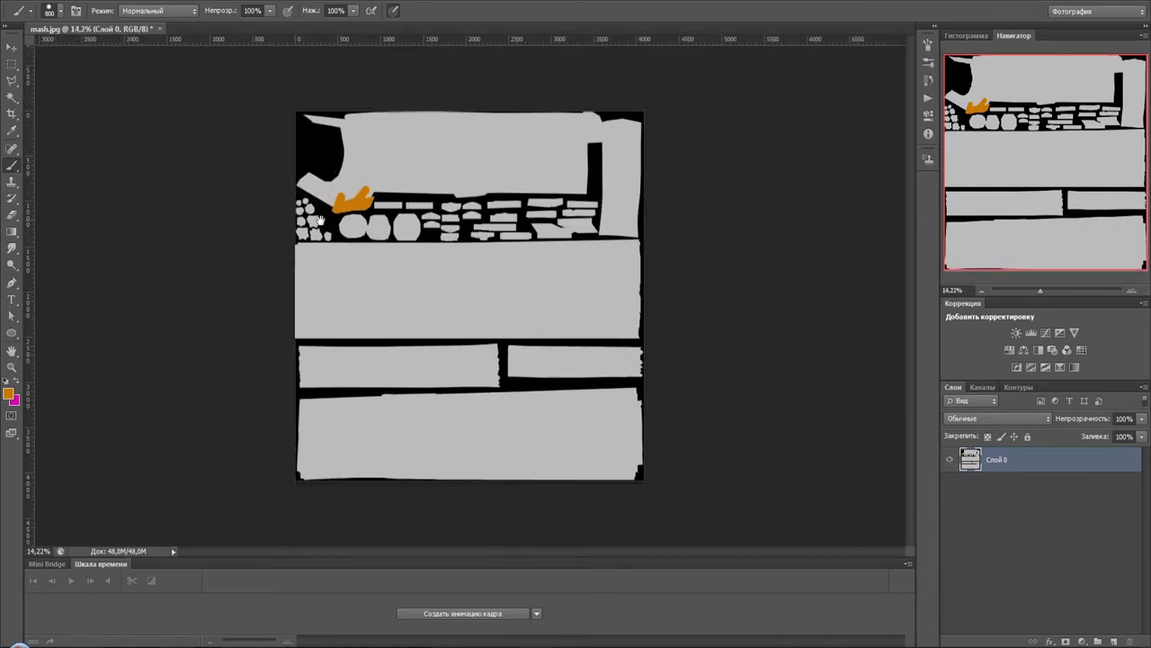
{"action": "key", "text": "ctrl+z"}
{"action": "scroll", "scroll_direction": "up", "scroll_amount": 3}
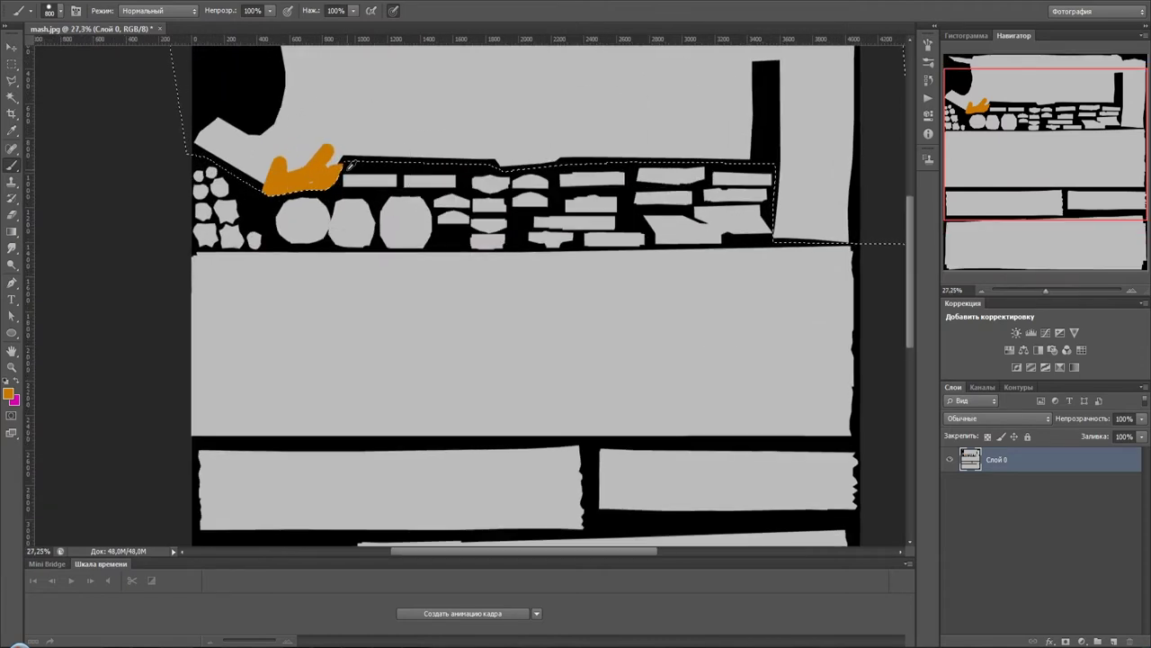
{"action": "left_click_drag", "start_coordinate": [359, 238], "coordinate": [366, 280]}
{"action": "left_click_drag", "start_coordinate": [380, 188], "coordinate": [852, 133]}
{"action": "left_click_drag", "start_coordinate": [791, 234], "coordinate": [573, 178]}
{"action": "left_click_drag", "start_coordinate": [689, 141], "coordinate": [612, 195]}
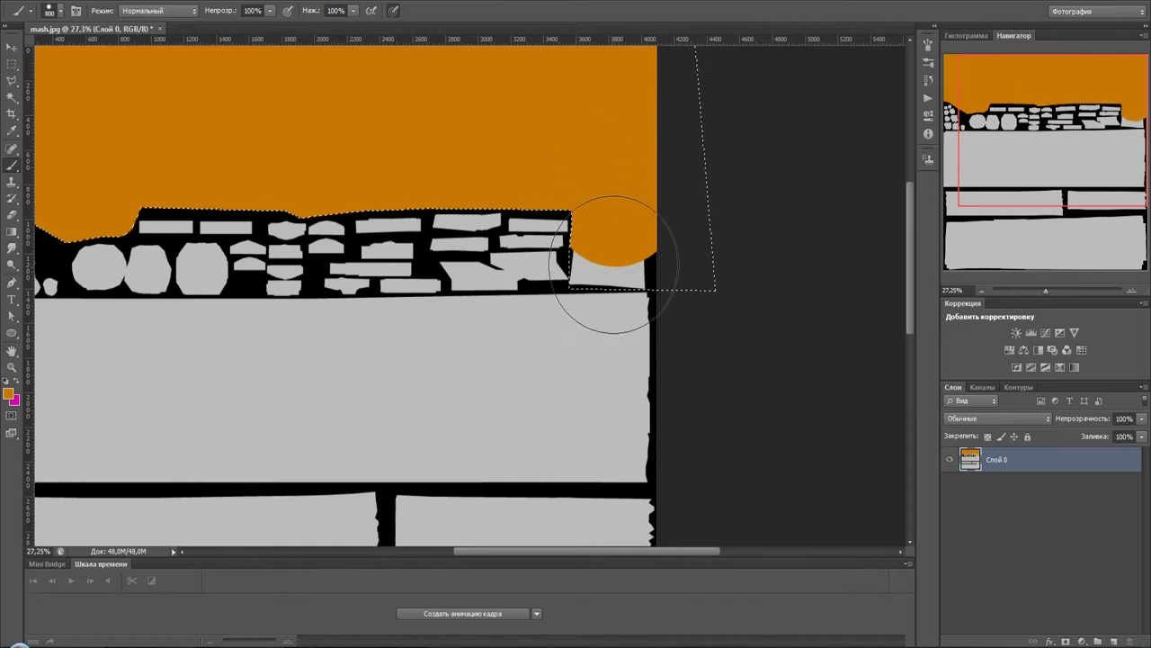
Step: Shrink the brush to 200, then 90, and paint the right grey block, corner and last sliver orange
{"action": "scroll", "scroll_direction": "up", "scroll_amount": 3}
{"action": "scroll", "scroll_direction": "up", "scroll_amount": 3}
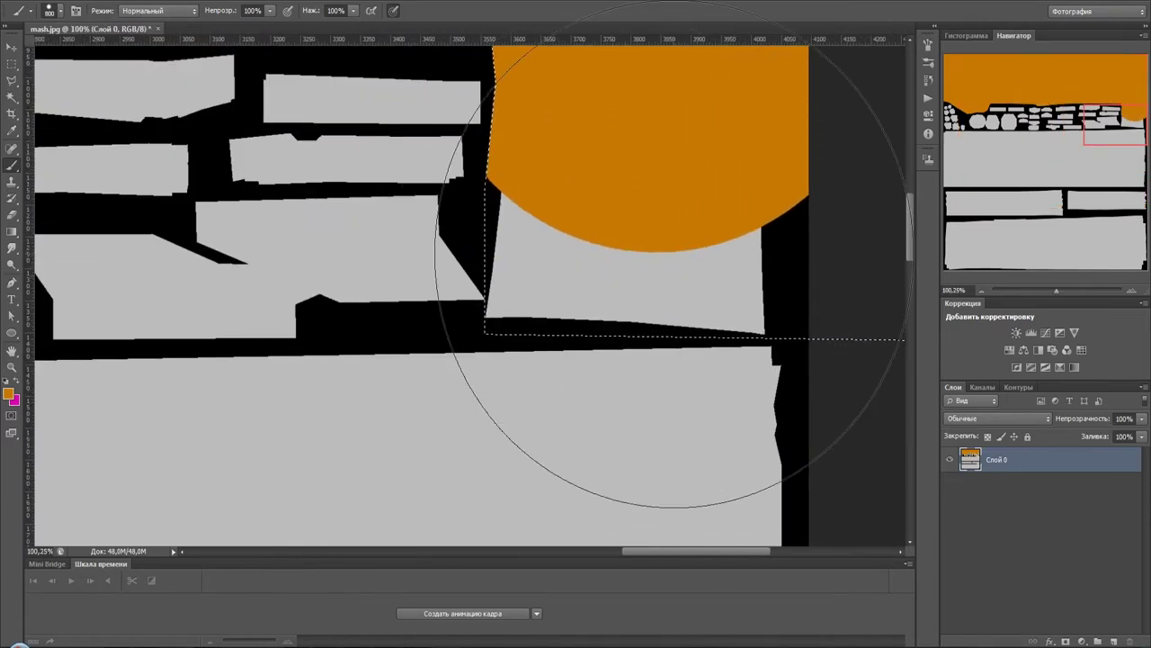
{"action": "key", "text": "bracketleft"}
{"action": "key", "text": "bracketleft"}
{"action": "key", "text": "bracketleft"}
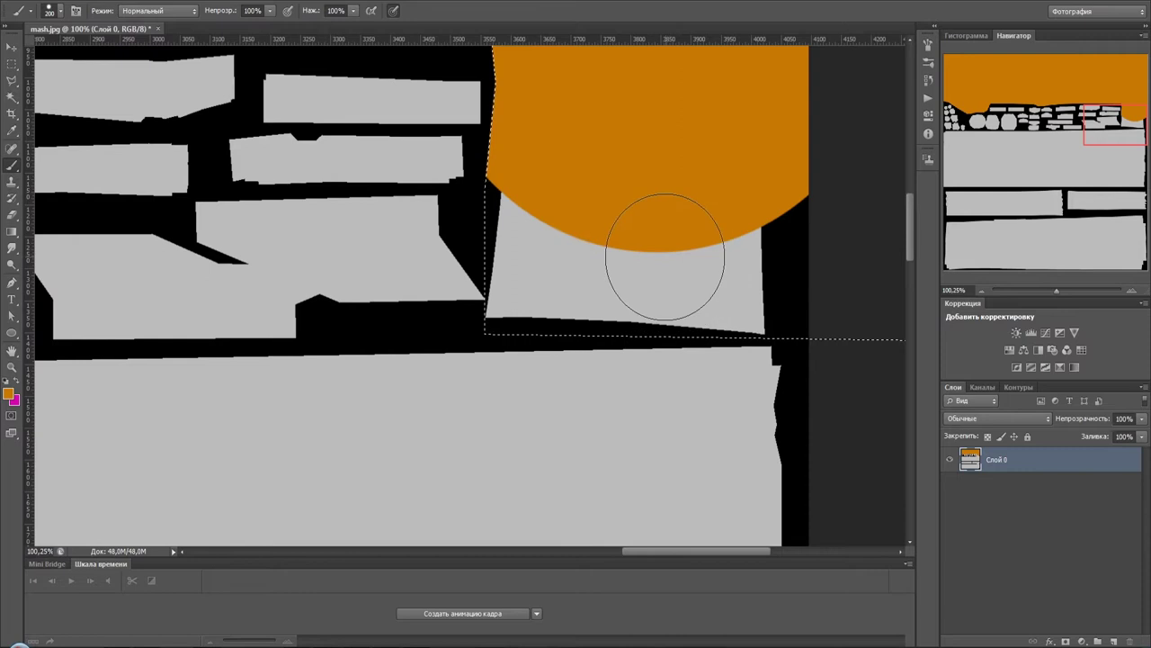
{"action": "left_click_drag", "start_coordinate": [711, 204], "coordinate": [550, 271]}
{"action": "scroll", "scroll_direction": "up", "scroll_amount": 3}
{"action": "left_click_drag", "start_coordinate": [512, 297], "coordinate": [486, 297]}
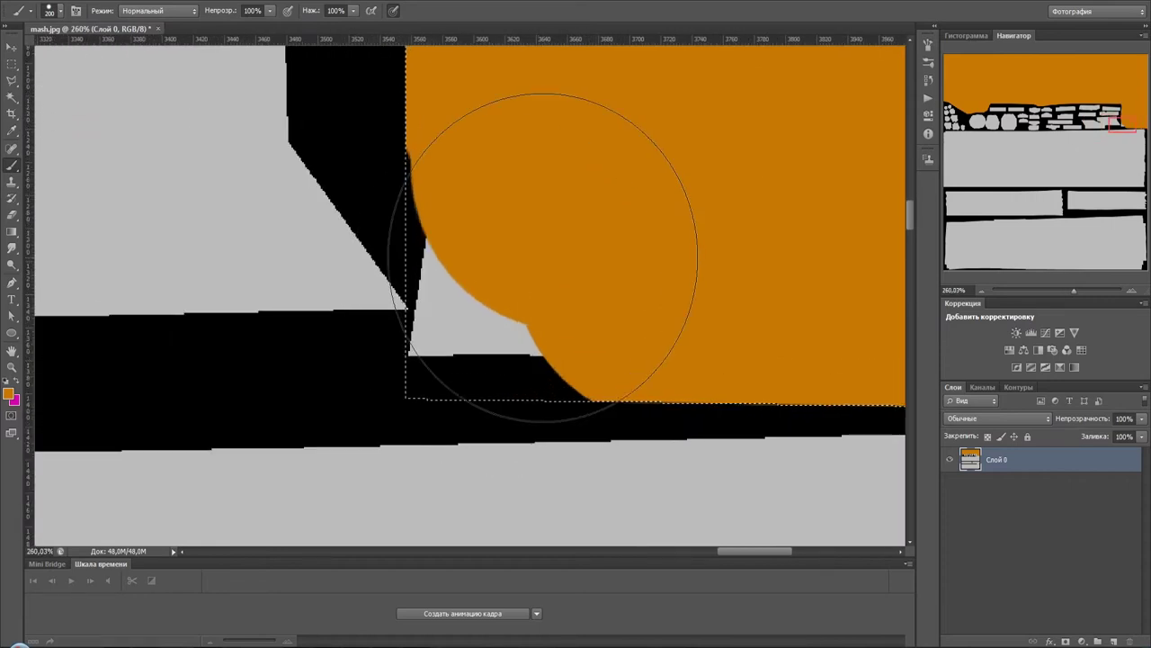
{"action": "left_click_drag", "start_coordinate": [548, 284], "coordinate": [450, 380]}
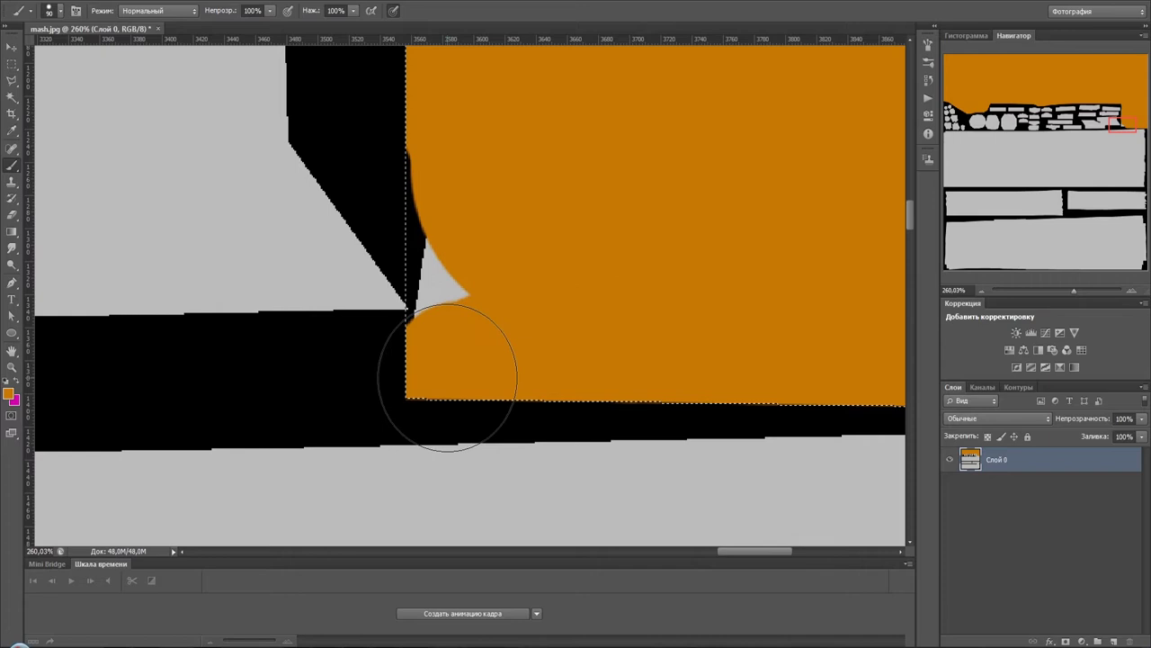
{"action": "left_click_drag", "start_coordinate": [483, 306], "coordinate": [483, 297]}
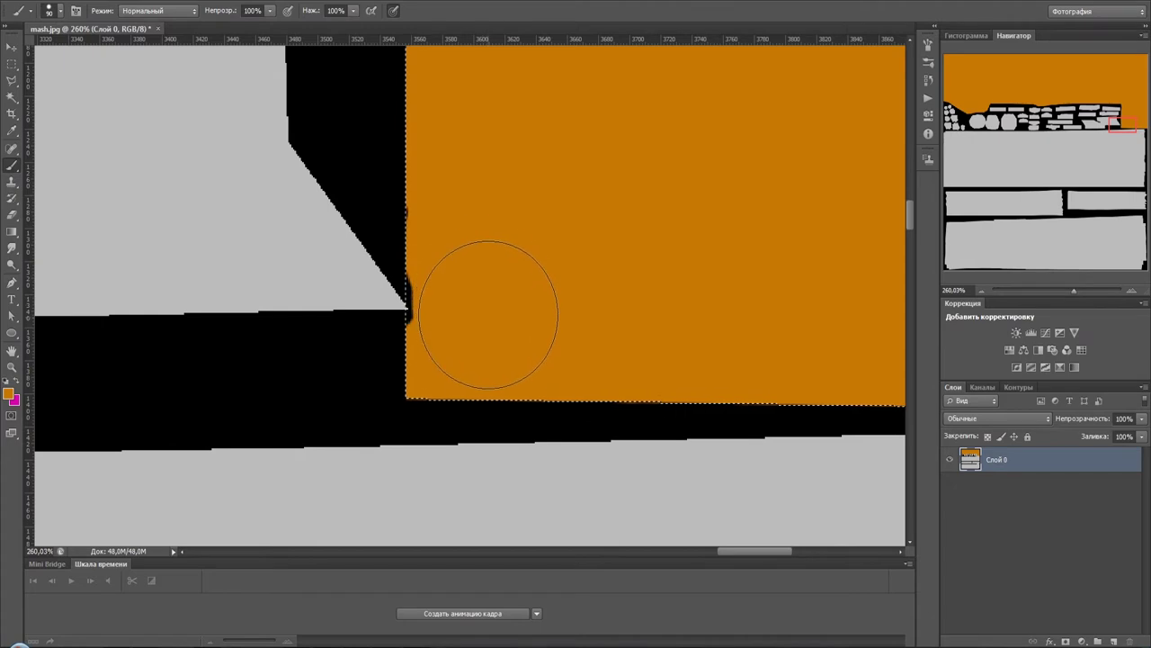
Step: Zoom out to fit the sheet and pick the Polygonal Lasso tool
{"action": "scroll", "scroll_direction": "down", "scroll_amount": 3}
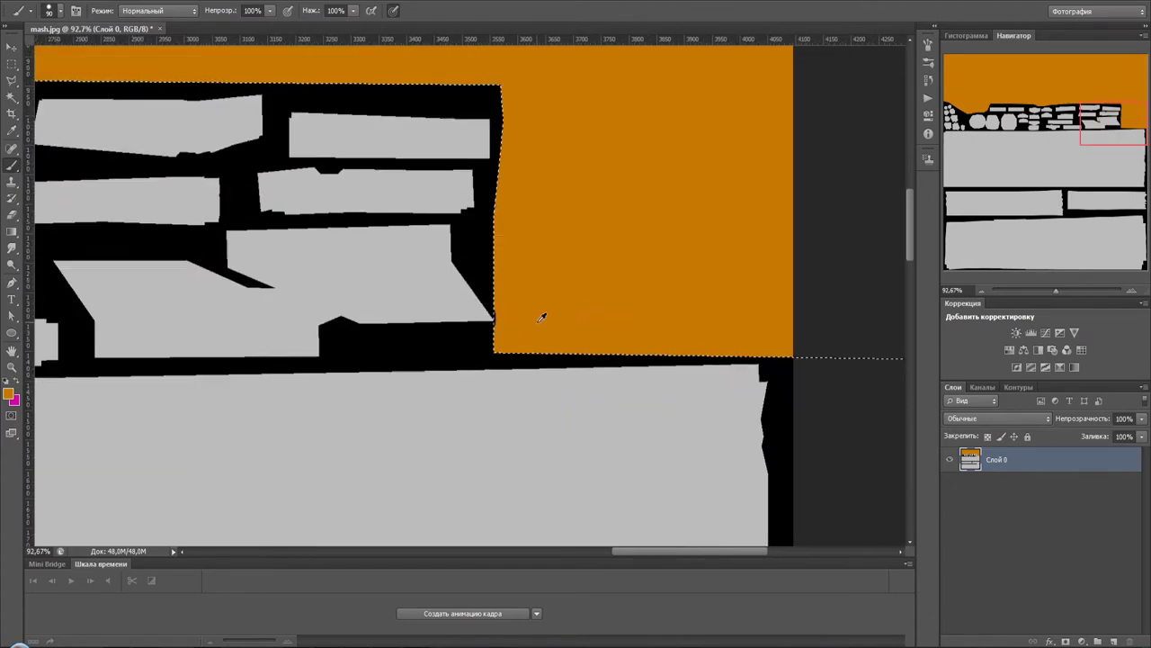
{"action": "scroll", "scroll_direction": "down", "scroll_amount": 3}
{"action": "scroll", "scroll_direction": "down", "scroll_amount": 3}
{"action": "scroll", "scroll_direction": "down", "scroll_amount": 3}
{"action": "scroll", "scroll_direction": "down", "scroll_amount": 3}
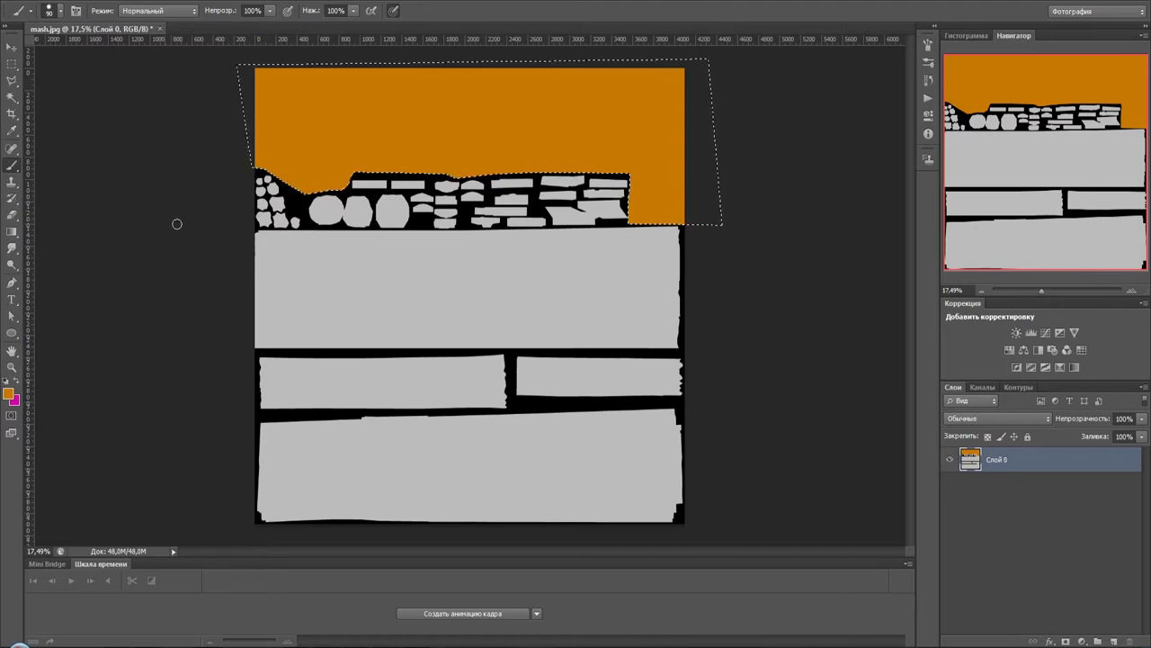
{"action": "left_click", "coordinate": [12, 81]}
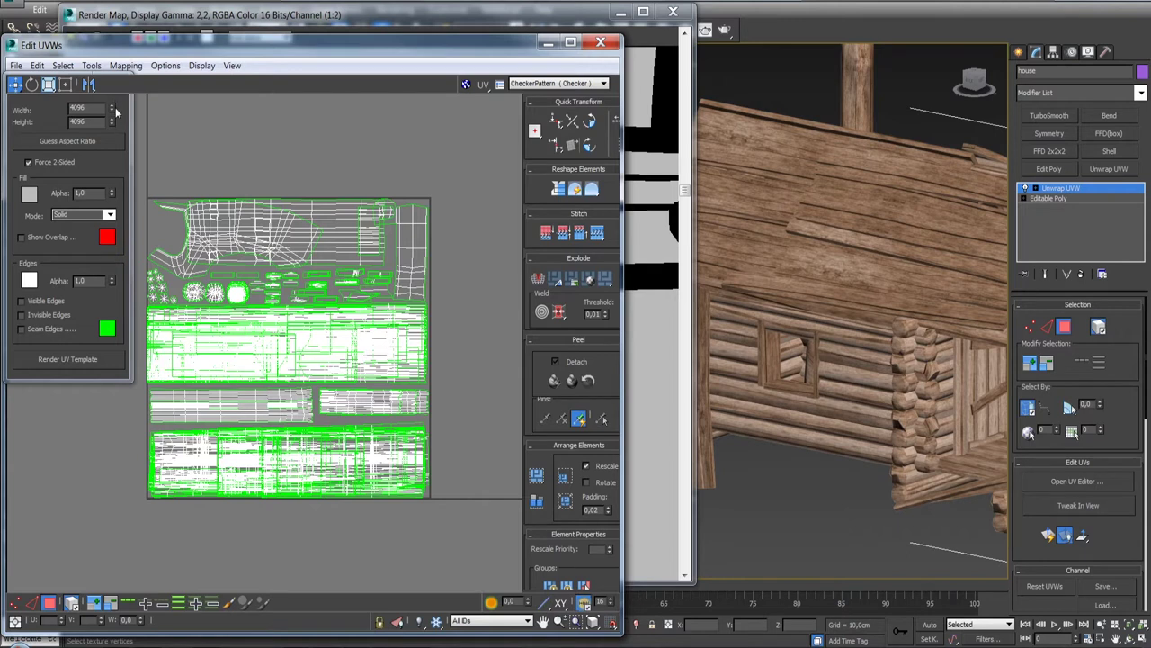
Step: Close the Render UVs dialog, select the large wall UV block and orbit to see its highlighted walls
{"action": "left_click", "coordinate": [115, 110]}
{"action": "left_click", "coordinate": [111, 82]}
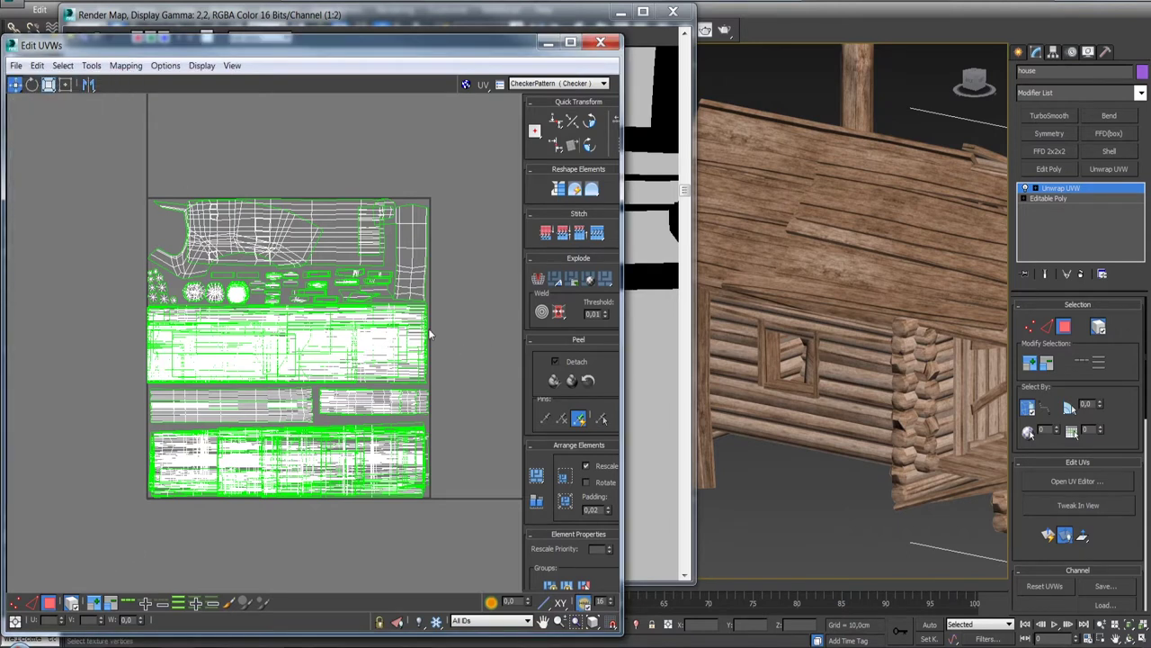
{"action": "left_click", "coordinate": [255, 365]}
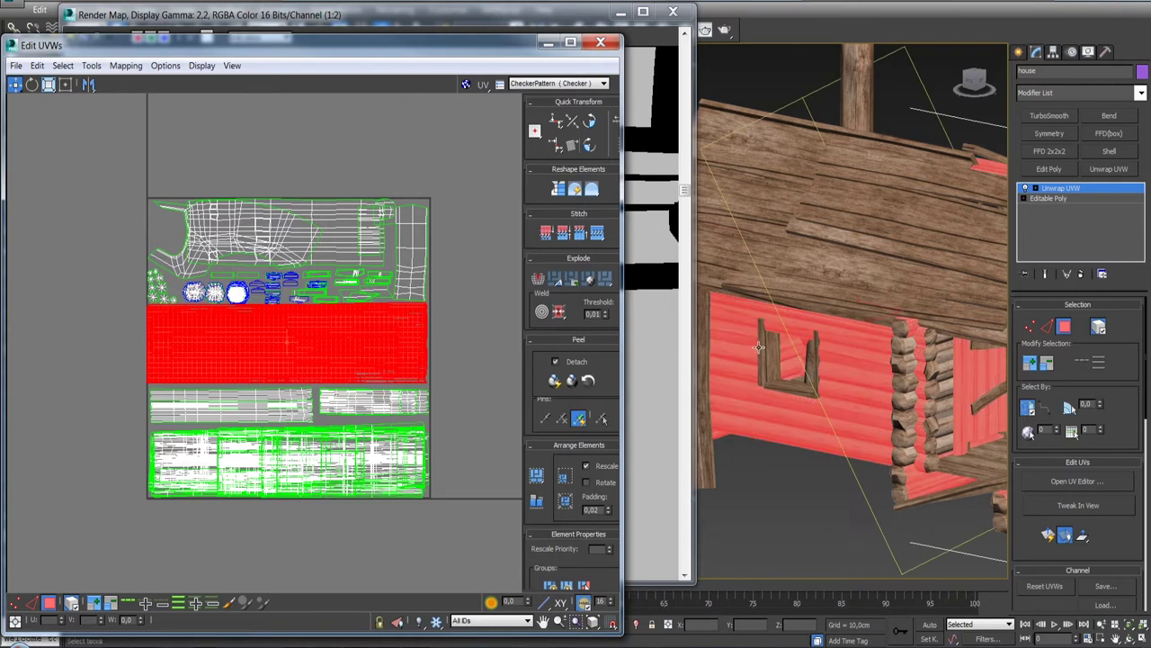
{"action": "right_click", "coordinate": [758, 346]}
{"action": "key", "text": "Escape"}
{"action": "scroll", "scroll_direction": "down", "scroll_amount": 3}
{"action": "scroll", "scroll_direction": "down", "scroll_amount": 3}
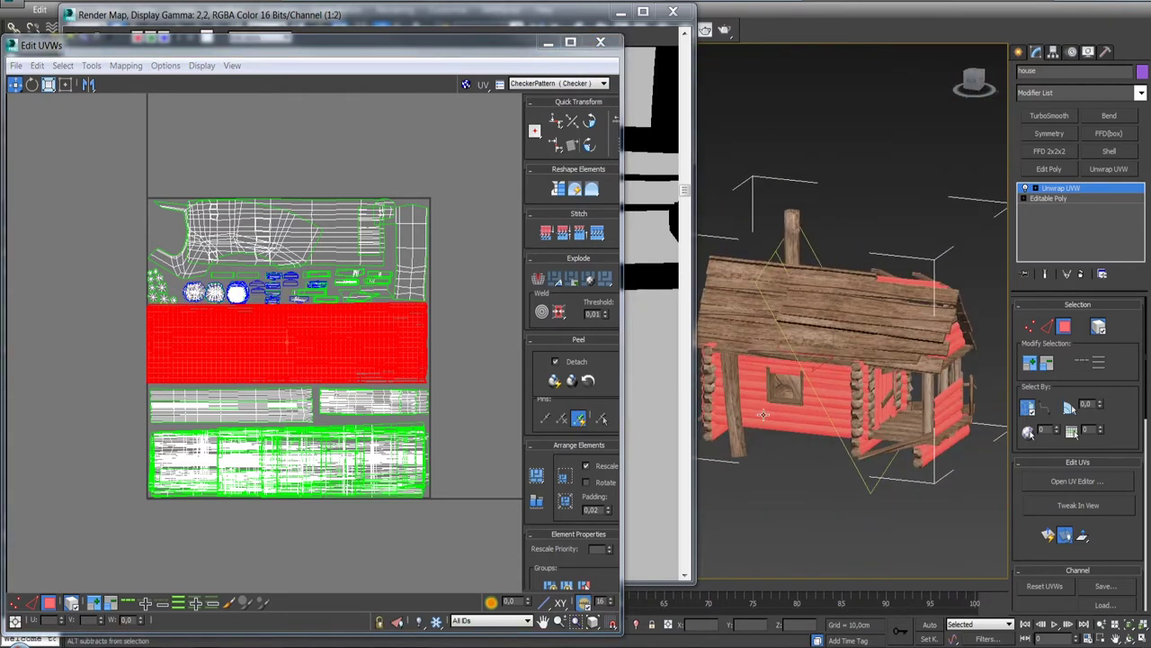
{"action": "left_click_drag", "start_coordinate": [762, 414], "coordinate": [792, 396]}
{"action": "scroll", "scroll_direction": "up", "scroll_amount": 3}
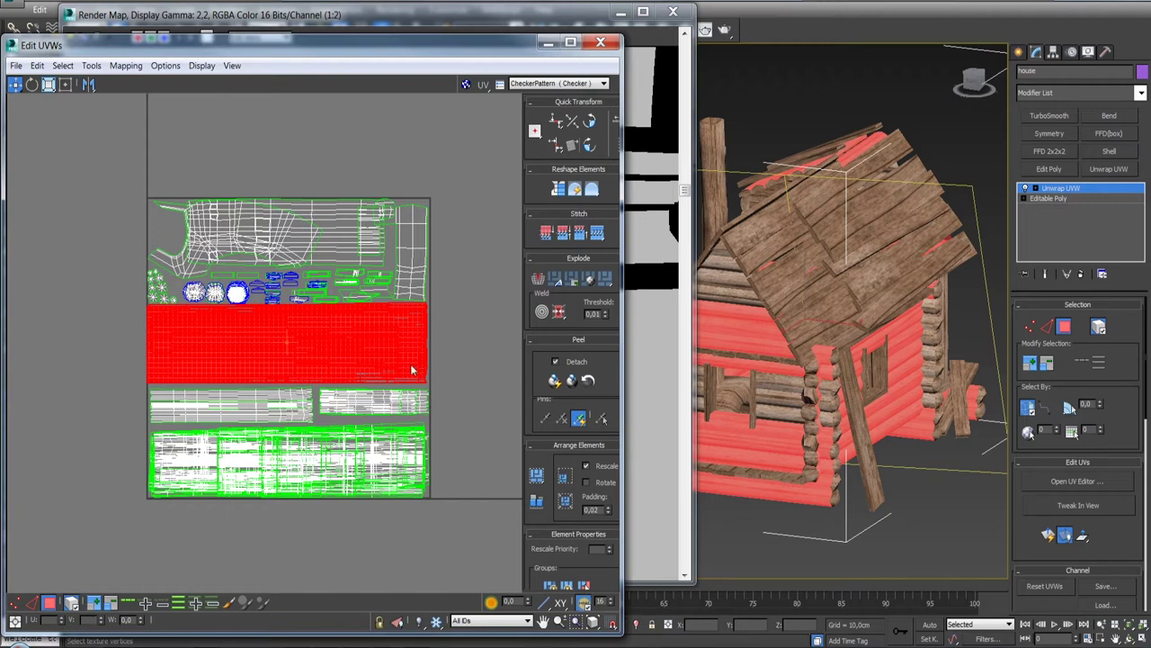
{"action": "left_click_drag", "start_coordinate": [111, 377], "coordinate": [105, 374]}
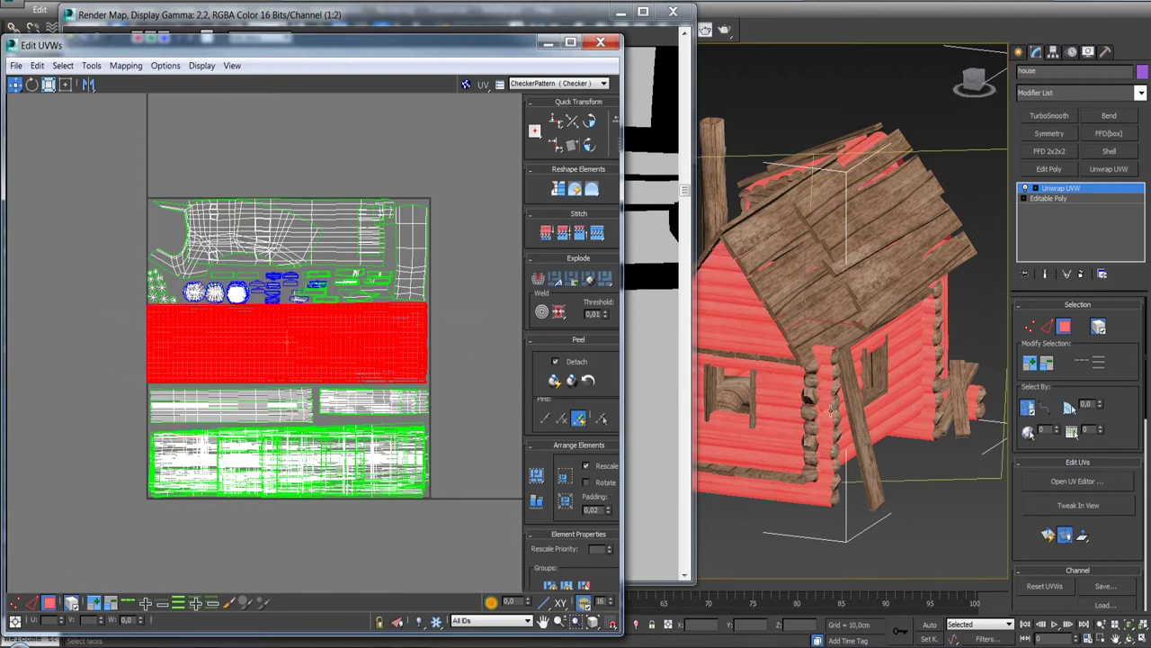
{"action": "left_click_drag", "start_coordinate": [830, 411], "coordinate": [774, 404]}
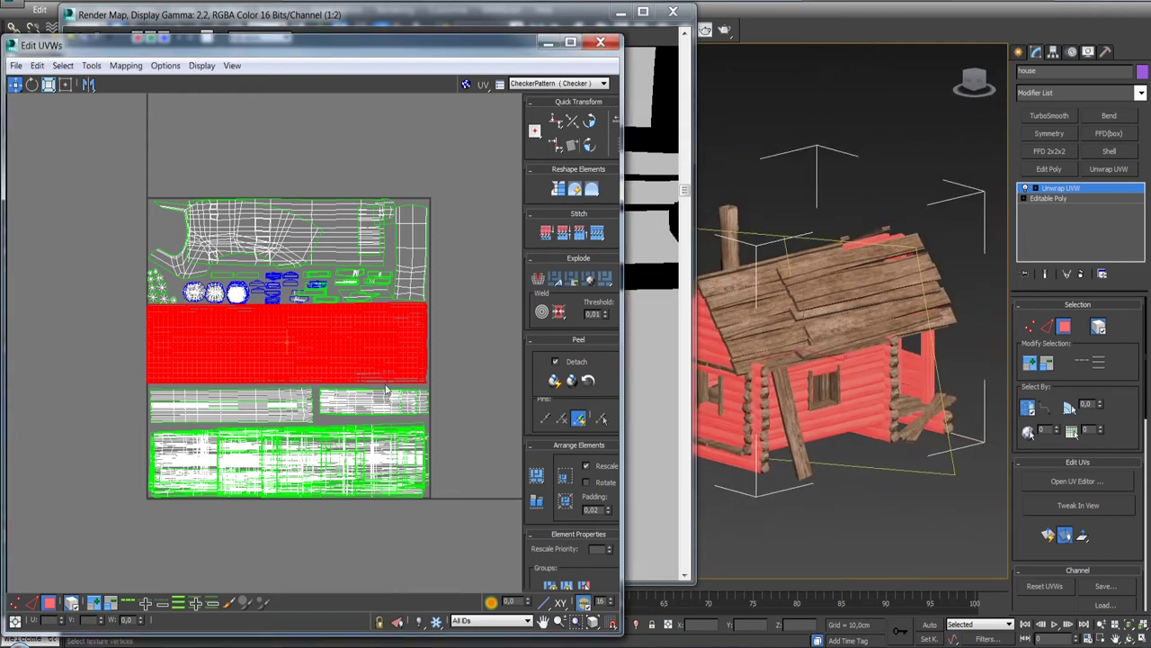
Step: Select the two thin UV strips and the large bottom block, orbiting to the ladder side
{"action": "scroll", "scroll_direction": "up", "scroll_amount": 3}
{"action": "scroll", "scroll_direction": "up", "scroll_amount": 3}
{"action": "left_click_drag", "start_coordinate": [293, 315], "coordinate": [293, 352]}
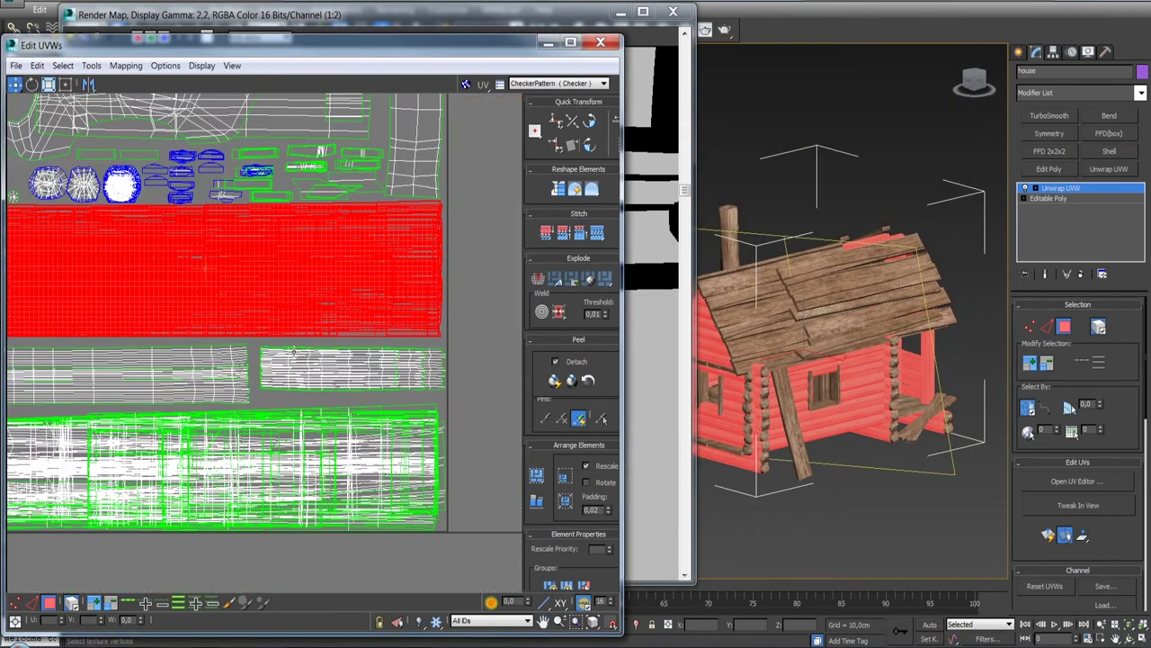
{"action": "scroll", "scroll_direction": "down", "scroll_amount": 3}
{"action": "left_click_drag", "start_coordinate": [414, 353], "coordinate": [204, 380]}
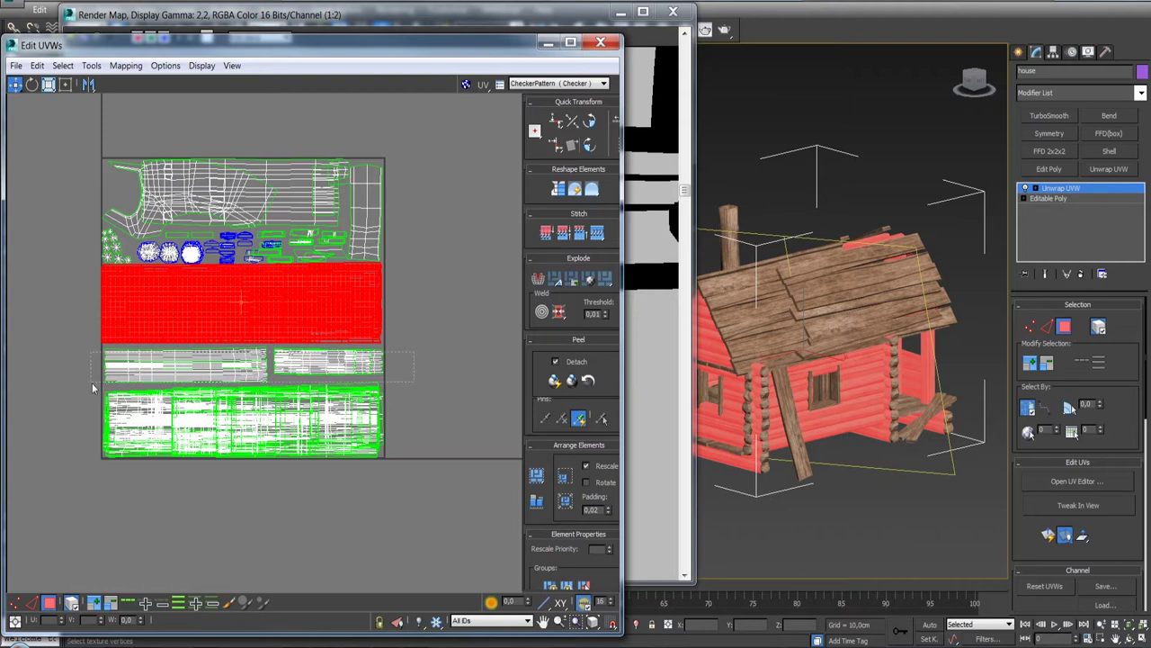
{"action": "left_click_drag", "start_coordinate": [91, 389], "coordinate": [93, 384]}
{"action": "left_click_drag", "start_coordinate": [759, 391], "coordinate": [968, 363]}
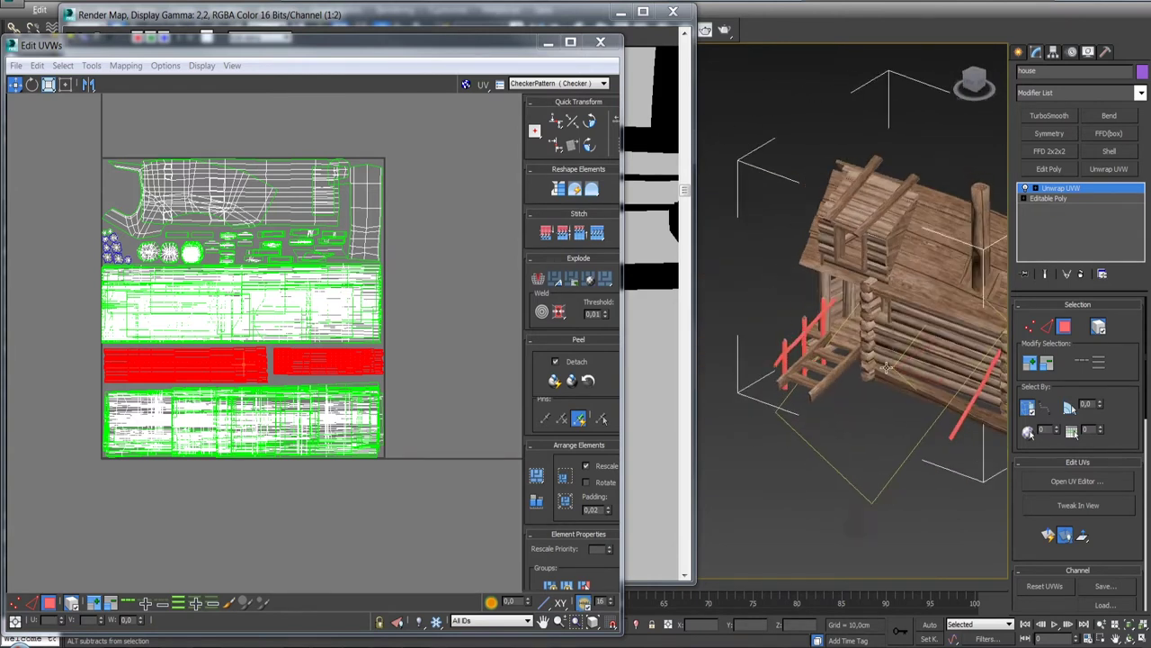
{"action": "left_click_drag", "start_coordinate": [967, 364], "coordinate": [999, 358]}
{"action": "left_click", "coordinate": [115, 325]}
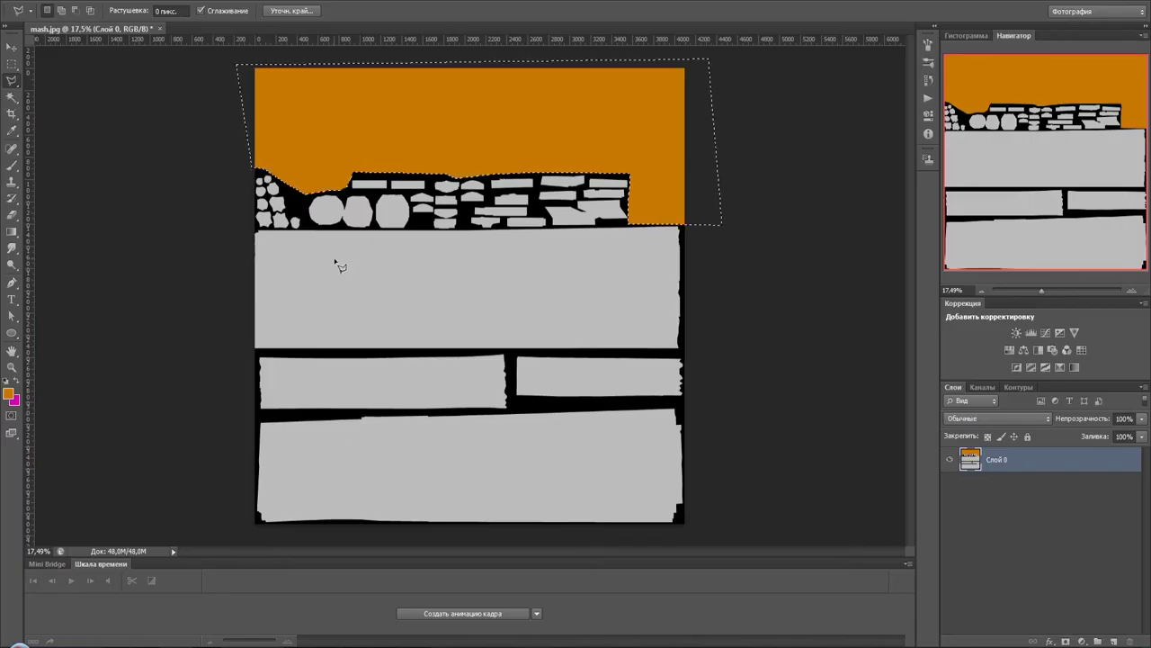
Step: Add the wide grey wall band below the orange roof to the selection with a Polygonal Lasso outline
{"action": "left_click", "coordinate": [245, 227]}
{"action": "scroll", "scroll_direction": "up", "scroll_amount": 3}
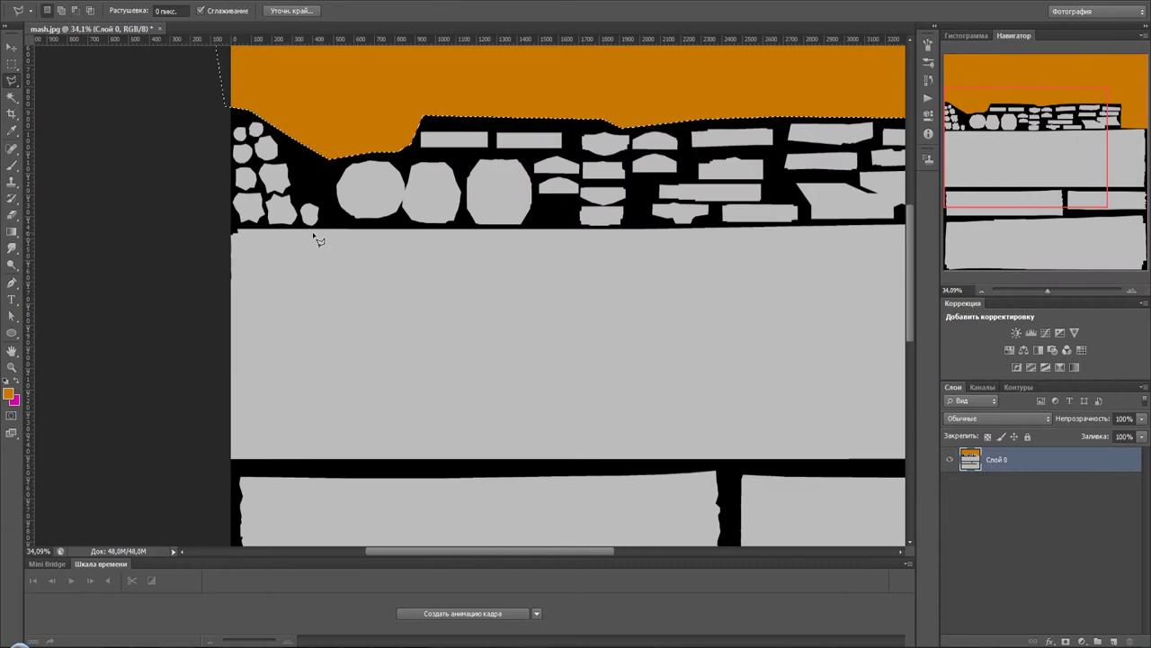
{"action": "left_click_drag", "start_coordinate": [462, 244], "coordinate": [281, 225]}
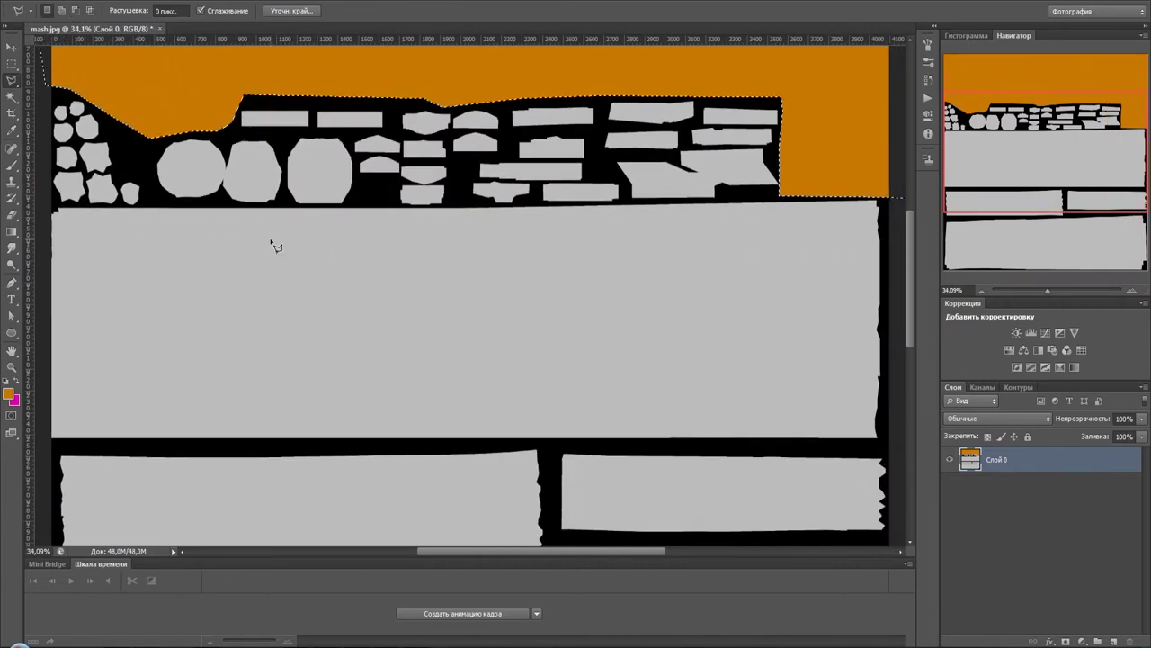
{"action": "scroll", "scroll_direction": "down", "scroll_amount": 3}
{"action": "left_click", "coordinate": [57, 207]}
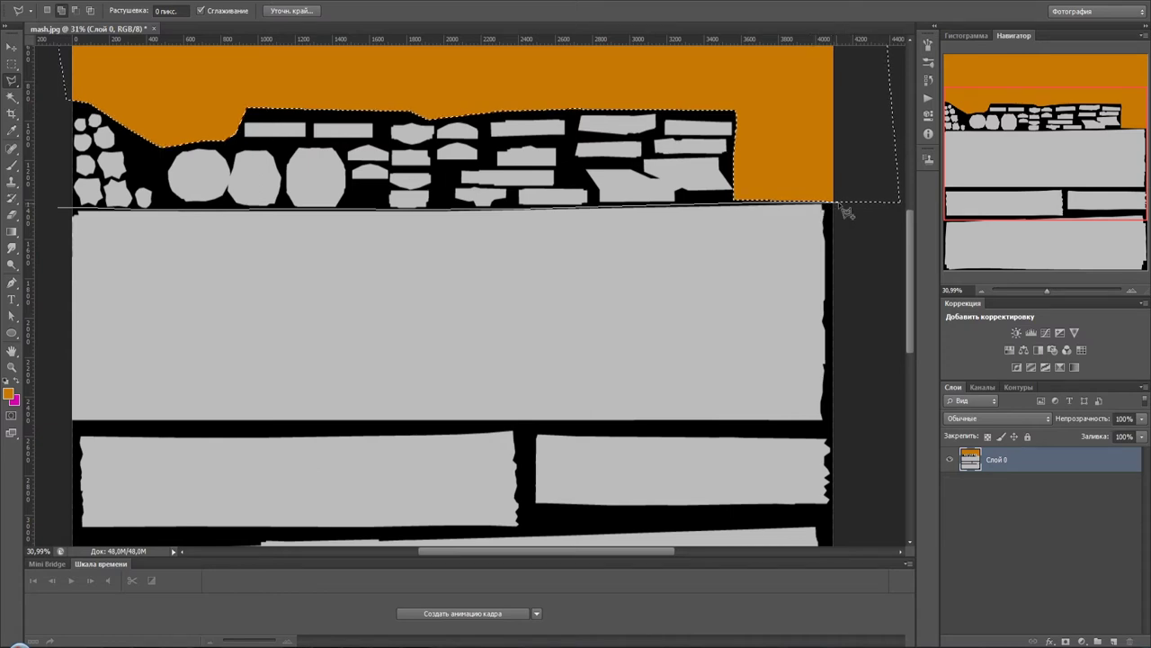
{"action": "left_click", "coordinate": [841, 205]}
{"action": "left_click", "coordinate": [850, 428]}
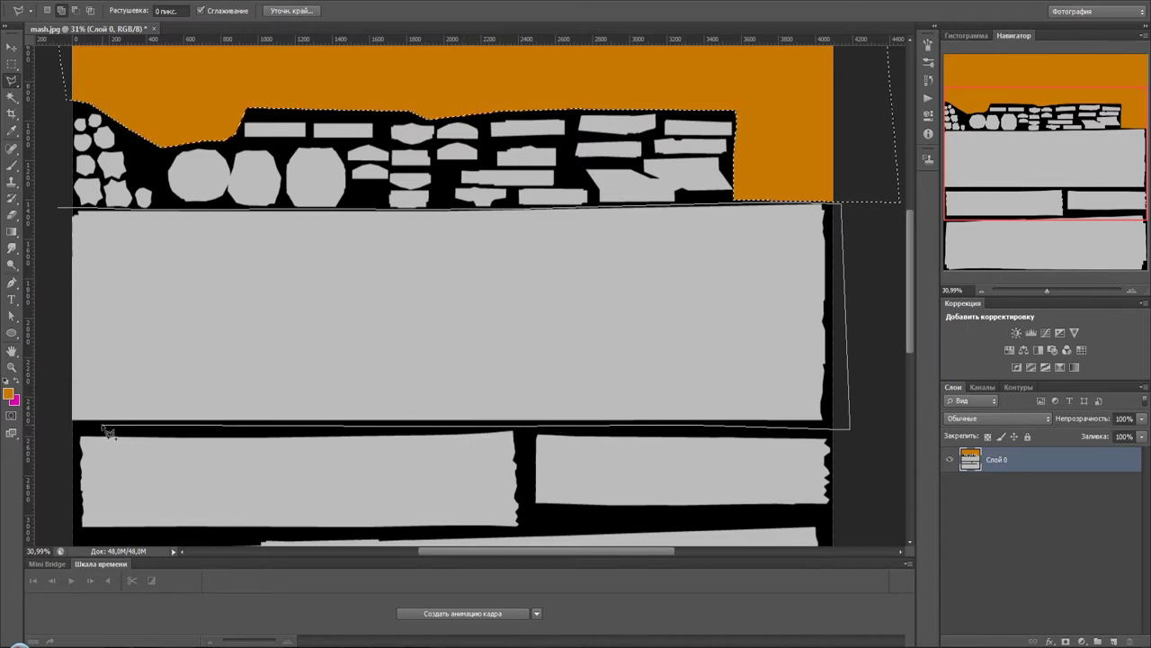
{"action": "left_click_drag", "start_coordinate": [118, 344], "coordinate": [345, 351]}
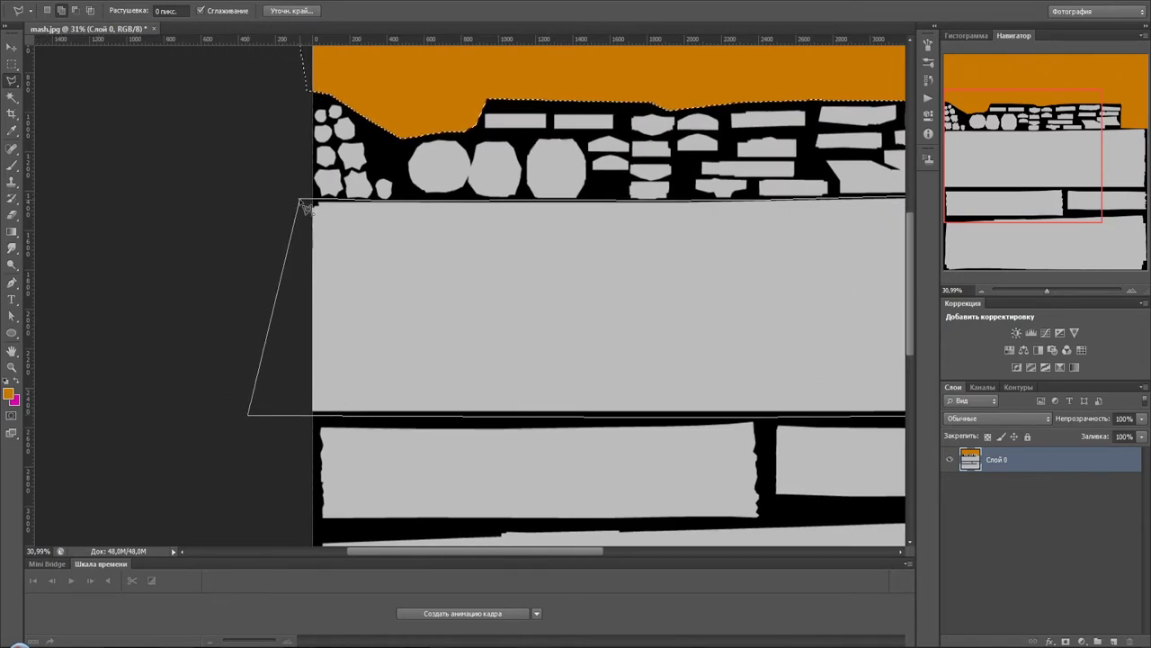
{"action": "left_click", "coordinate": [304, 207]}
{"action": "scroll", "scroll_direction": "down", "scroll_amount": 3}
{"action": "scroll", "scroll_direction": "down", "scroll_amount": 3}
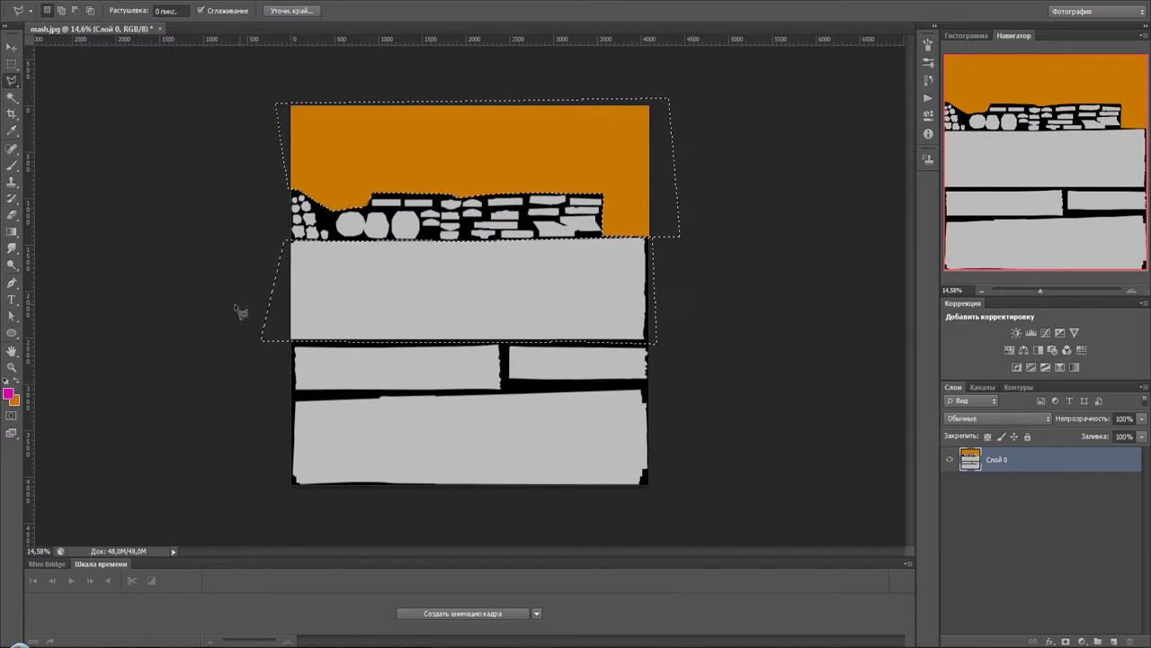
{"action": "left_click", "coordinate": [13, 169]}
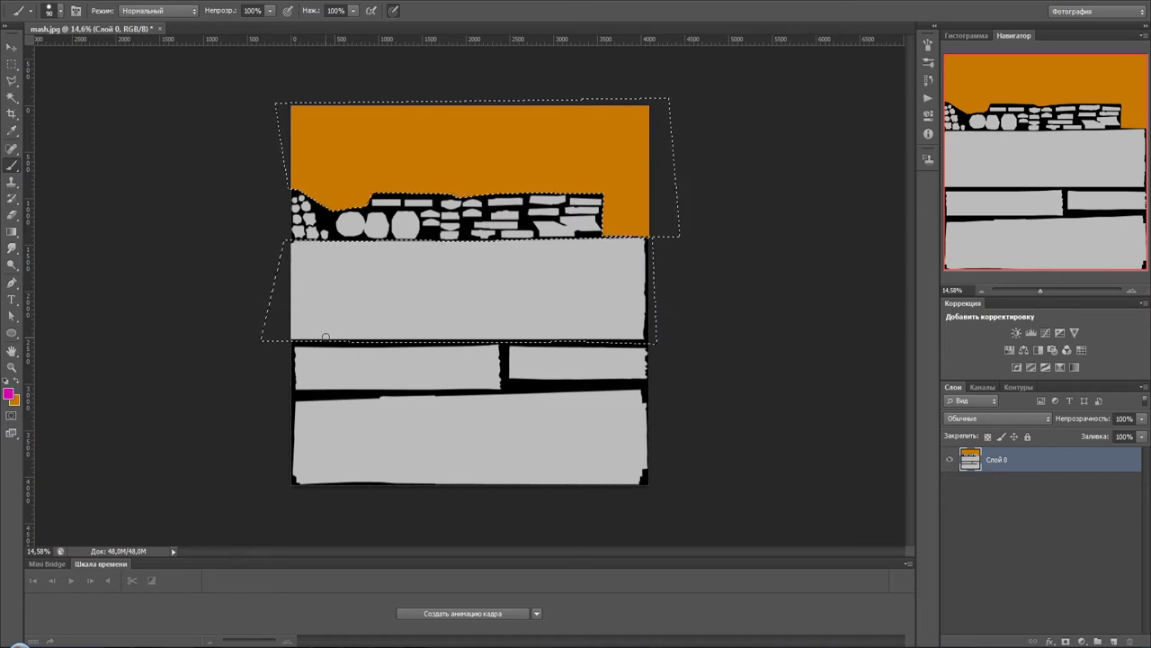
Step: Paint the selected wall band solid magenta with a 400 px brush, redoing the grey patch near its right end
{"action": "key", "text": "bracketright"}
{"action": "key", "text": "bracketright"}
{"action": "key", "text": "bracketright"}
{"action": "left_click_drag", "start_coordinate": [378, 324], "coordinate": [346, 254]}
{"action": "scroll", "scroll_direction": "up", "scroll_amount": 3}
{"action": "left_click_drag", "start_coordinate": [162, 234], "coordinate": [423, 265]}
{"action": "scroll", "scroll_direction": "up", "scroll_amount": 3}
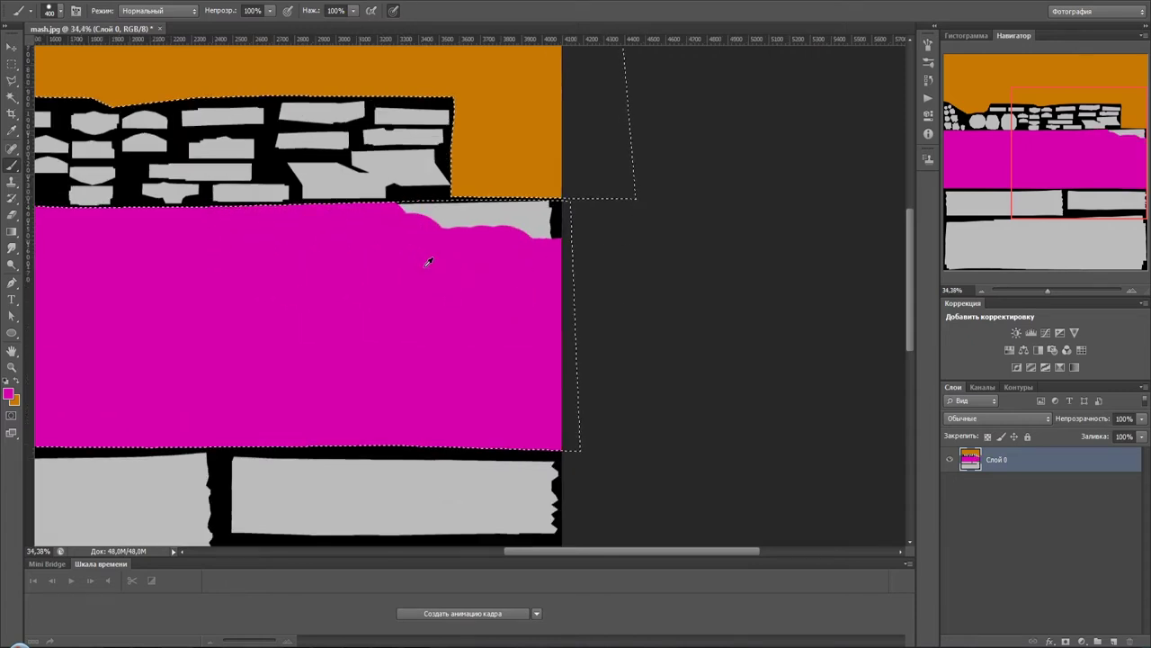
{"action": "scroll", "scroll_direction": "up", "scroll_amount": 3}
{"action": "scroll", "scroll_direction": "up", "scroll_amount": 3}
{"action": "left_click_drag", "start_coordinate": [654, 365], "coordinate": [613, 325]}
{"action": "key", "text": "ctrl+z"}
{"action": "scroll", "scroll_direction": "up", "scroll_amount": 3}
{"action": "left_click_drag", "start_coordinate": [673, 289], "coordinate": [192, 296]}
{"action": "scroll", "scroll_direction": "down", "scroll_amount": 3}
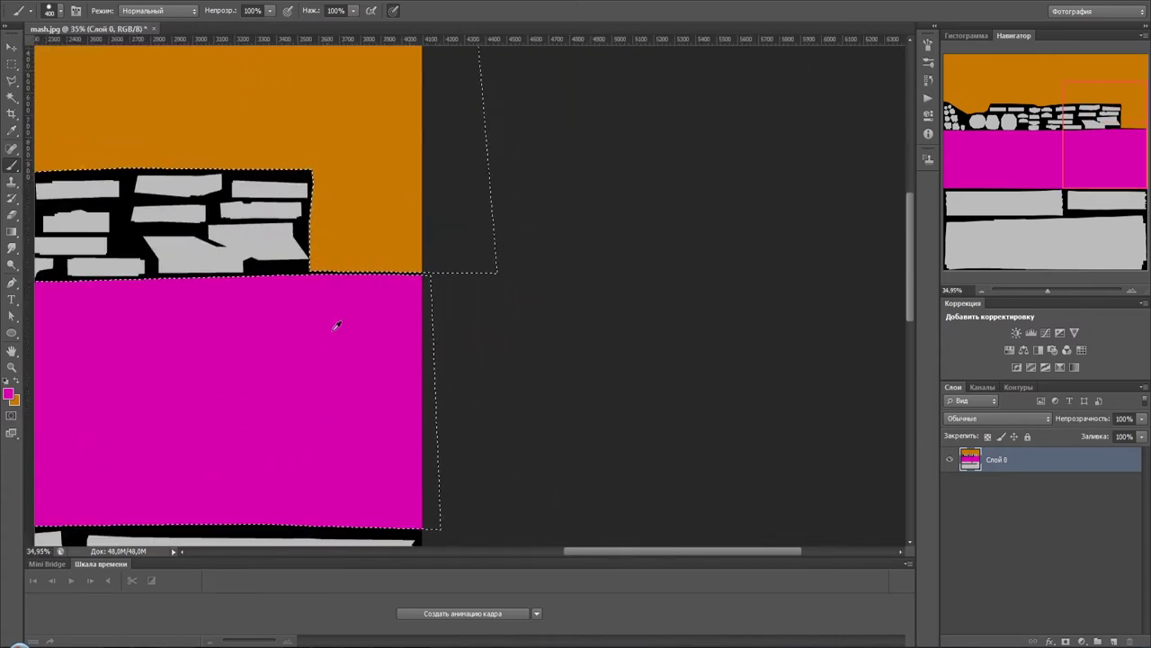
{"action": "scroll", "scroll_direction": "down", "scroll_amount": 3}
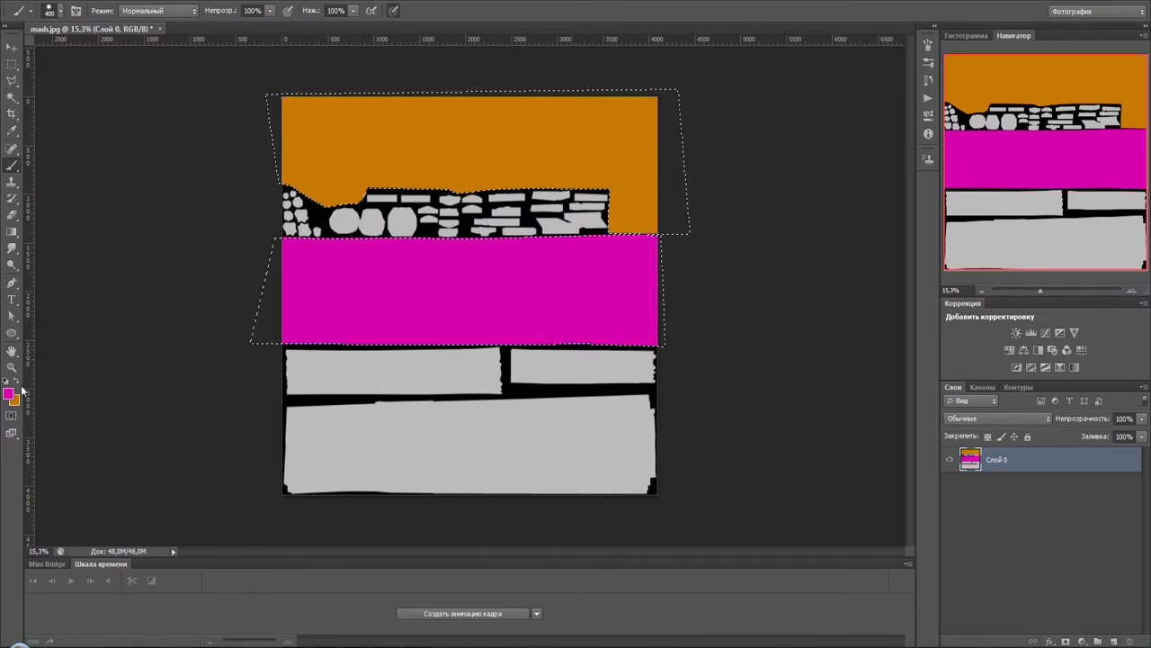
Step: Outline the grey strip below the magenta band with the Polygonal Lasso
{"action": "key", "text": "l"}
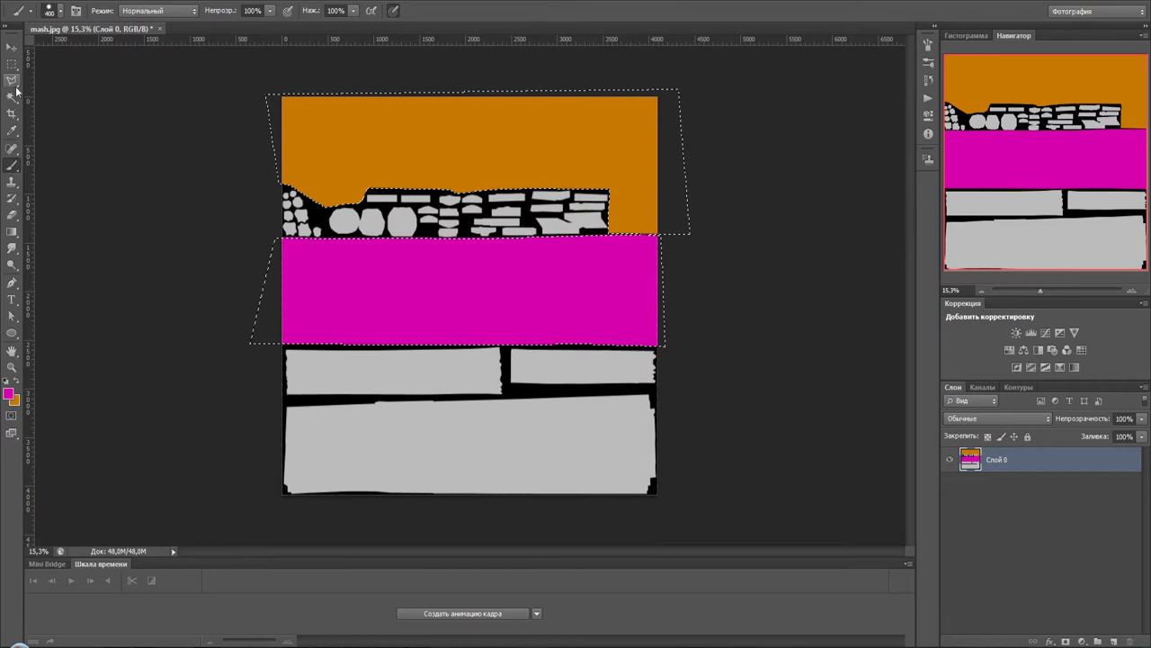
{"action": "scroll", "scroll_direction": "up", "scroll_amount": 3}
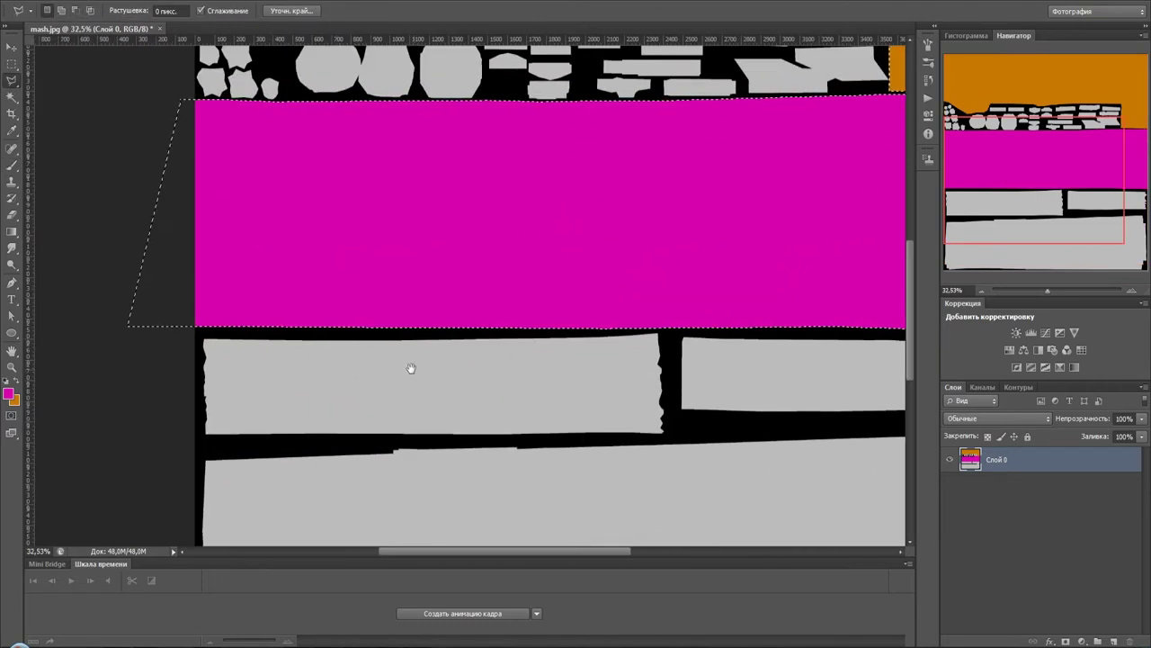
{"action": "scroll", "scroll_direction": "right", "scroll_amount": 3}
{"action": "scroll", "scroll_direction": "down", "scroll_amount": 3}
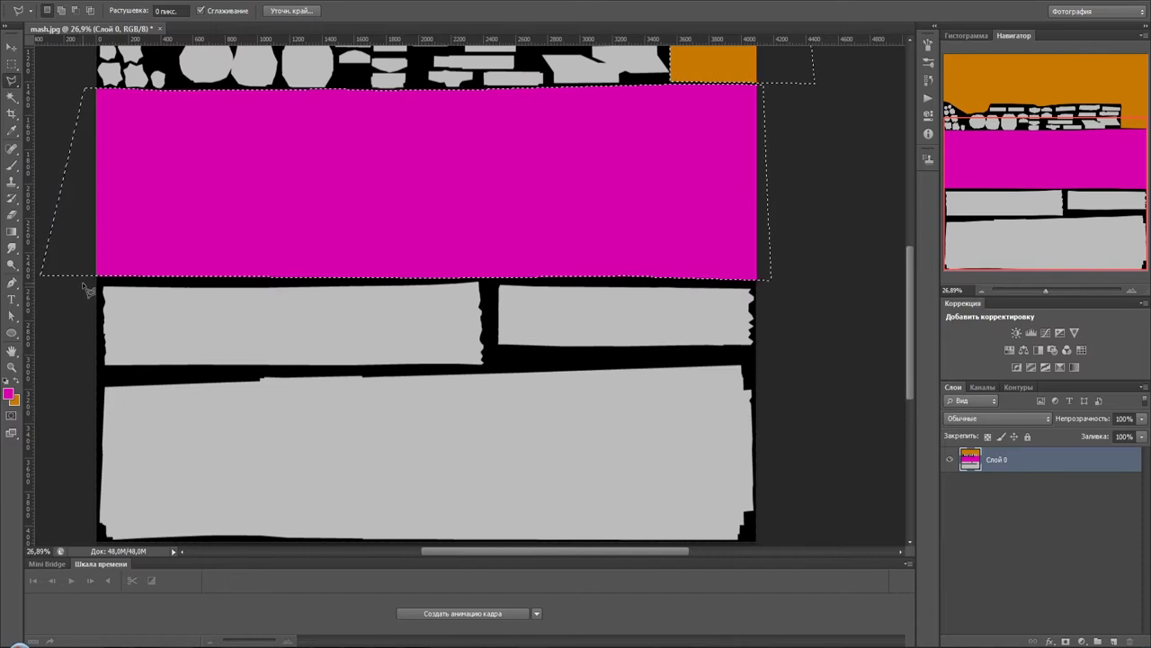
{"action": "left_click", "coordinate": [84, 286]}
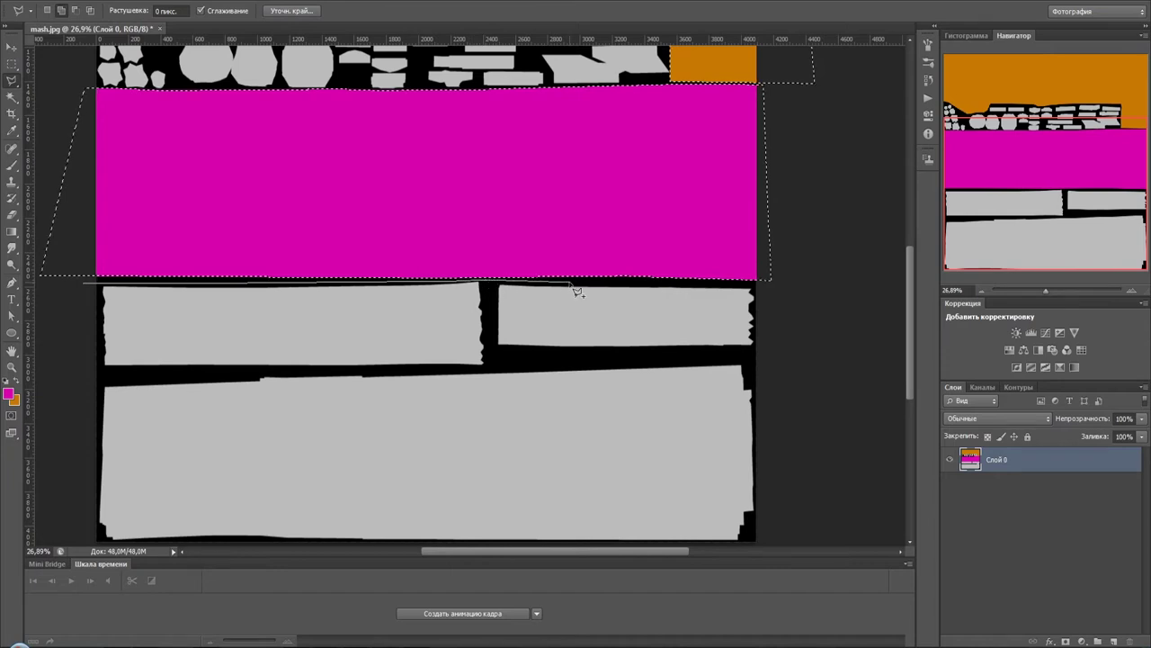
{"action": "left_click", "coordinate": [796, 287]}
{"action": "left_click", "coordinate": [771, 356]}
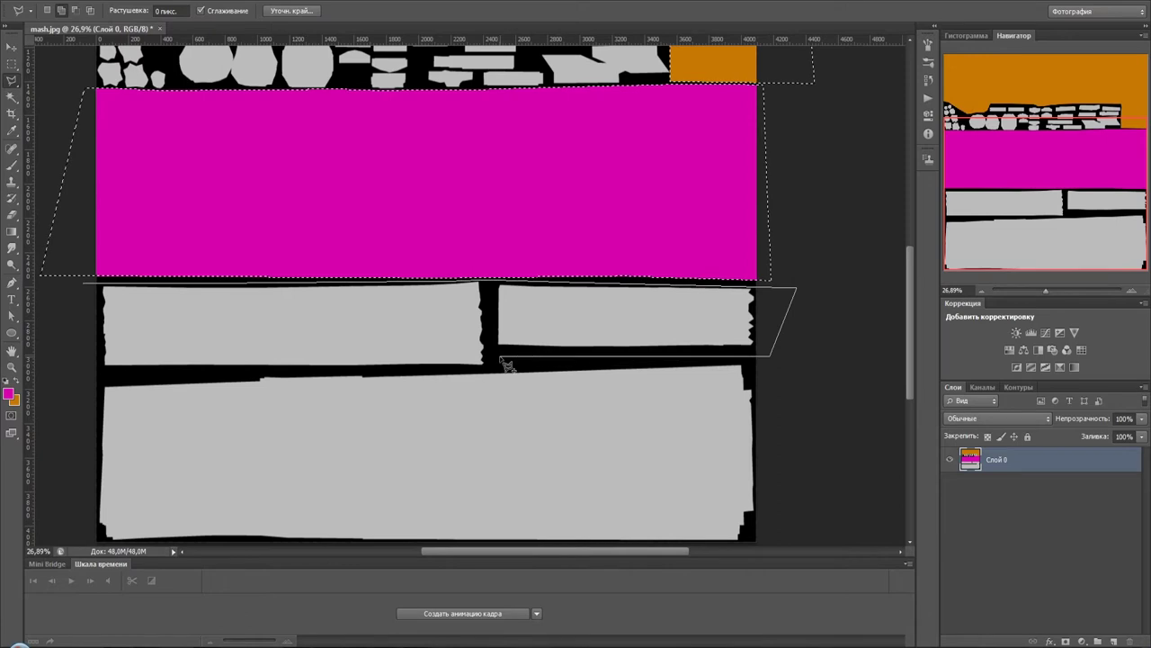
{"action": "left_click", "coordinate": [484, 370]}
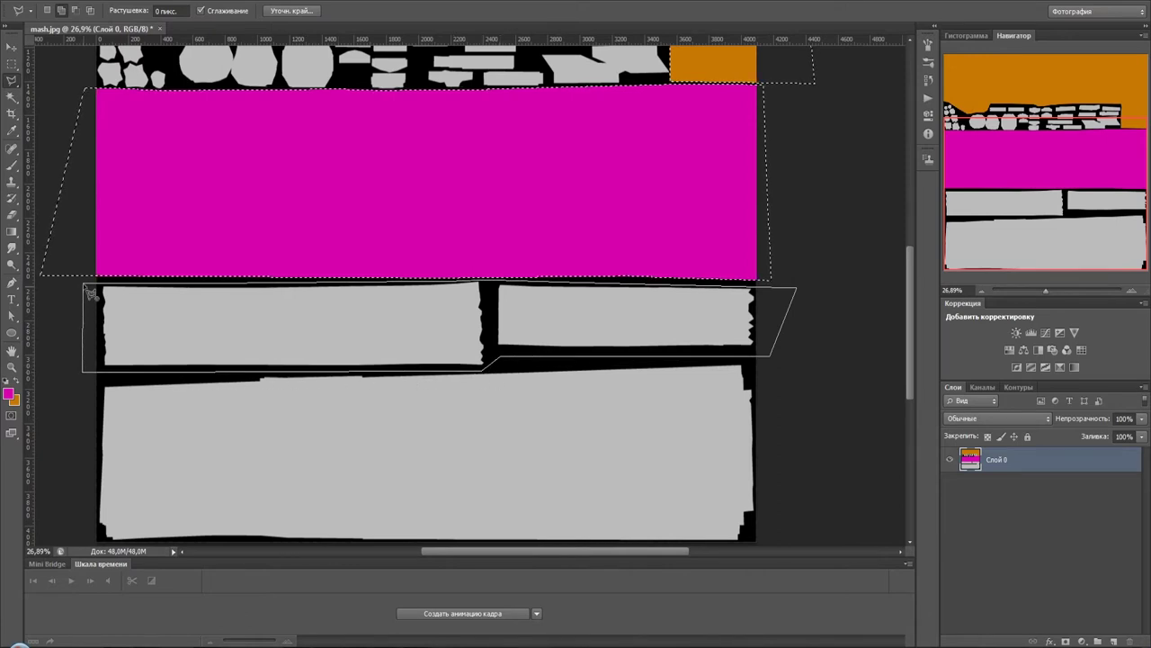
{"action": "left_click", "coordinate": [90, 293]}
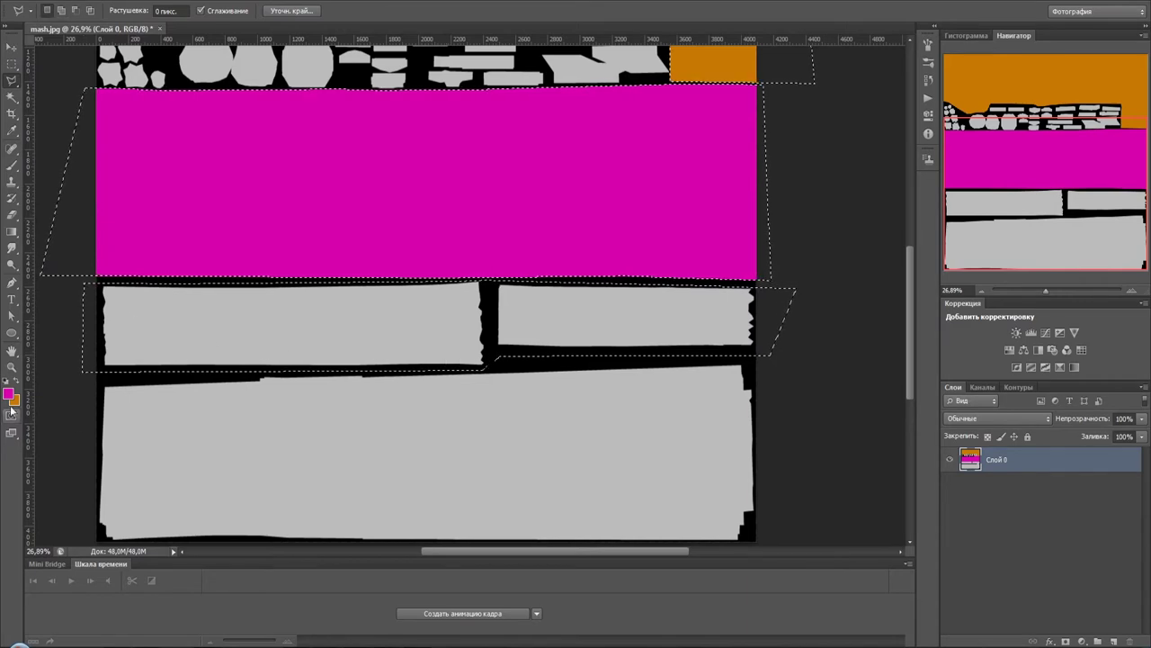
Step: Set the foreground paint colour to dark blue in the Color Picker
{"action": "left_click", "coordinate": [9, 393]}
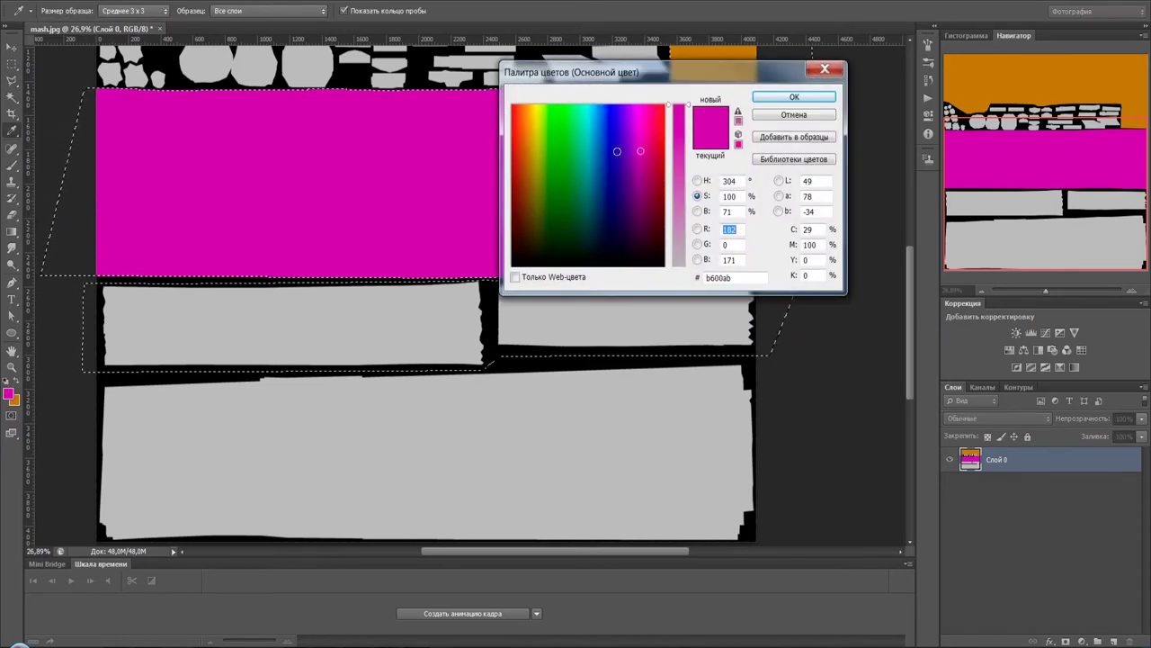
{"action": "left_click", "coordinate": [612, 150]}
{"action": "left_click", "coordinate": [767, 96]}
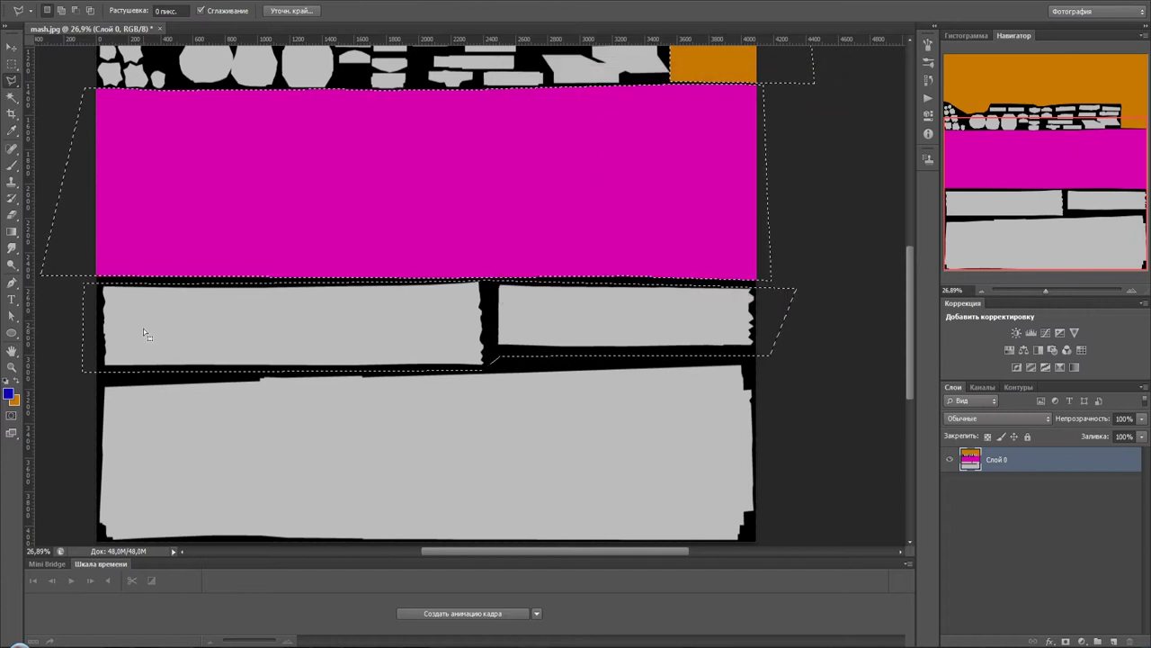
Step: Paint the selected strip under the magenta band solid dark blue with a 400 px brush, then invert the selection
{"action": "left_click", "coordinate": [12, 166]}
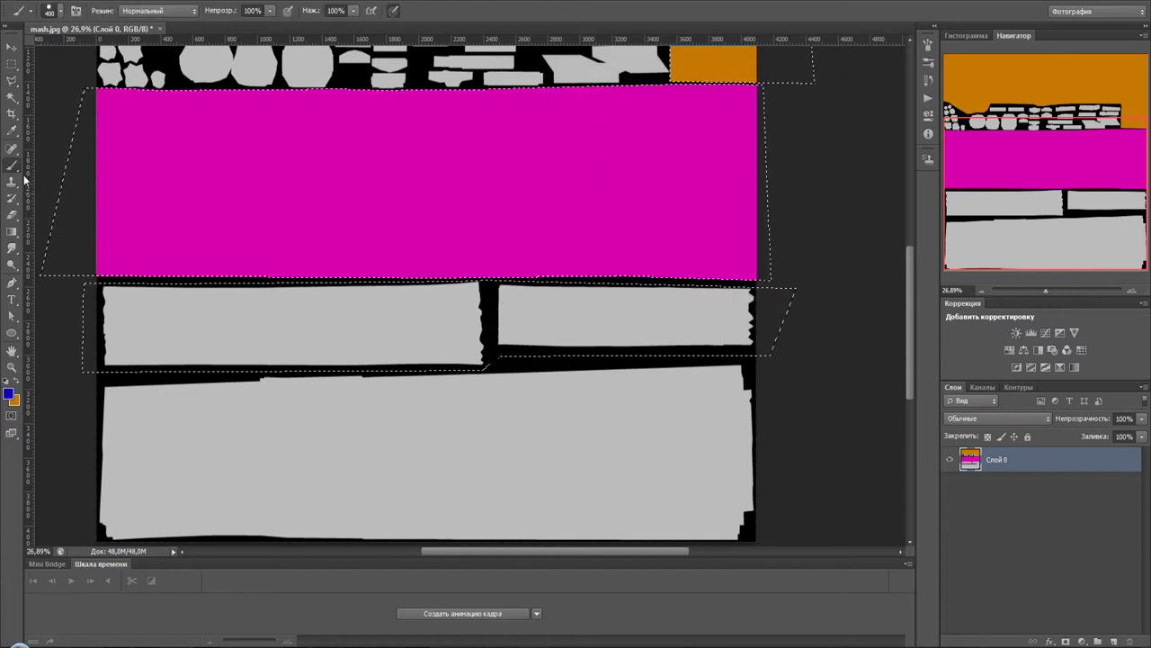
{"action": "left_click_drag", "start_coordinate": [159, 319], "coordinate": [315, 314]}
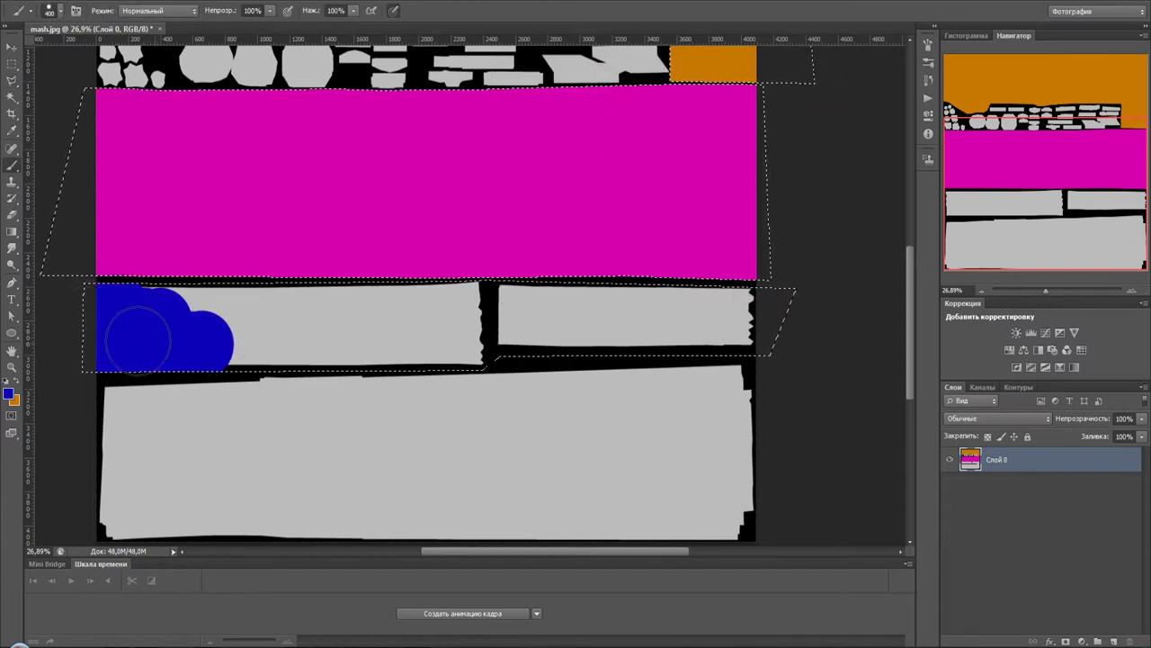
{"action": "left_click_drag", "start_coordinate": [235, 315], "coordinate": [720, 349]}
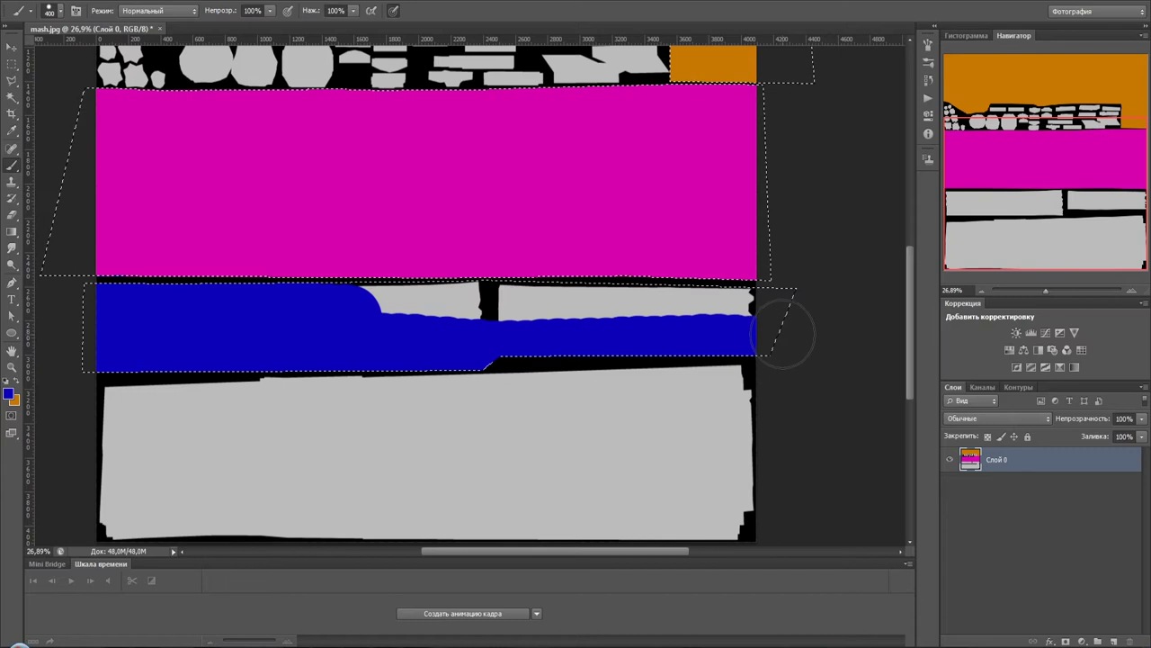
{"action": "scroll", "scroll_direction": "up", "scroll_amount": 3}
{"action": "scroll", "scroll_direction": "up", "scroll_amount": 3}
{"action": "left_click_drag", "start_coordinate": [793, 353], "coordinate": [210, 326]}
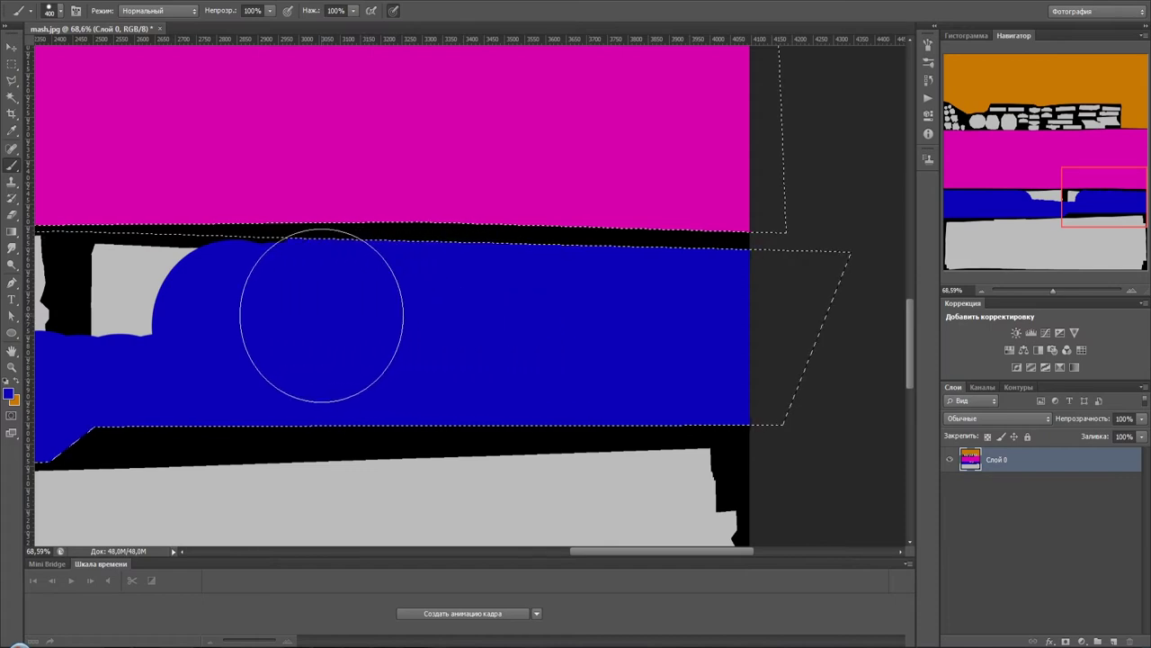
{"action": "left_click_drag", "start_coordinate": [231, 314], "coordinate": [417, 350]}
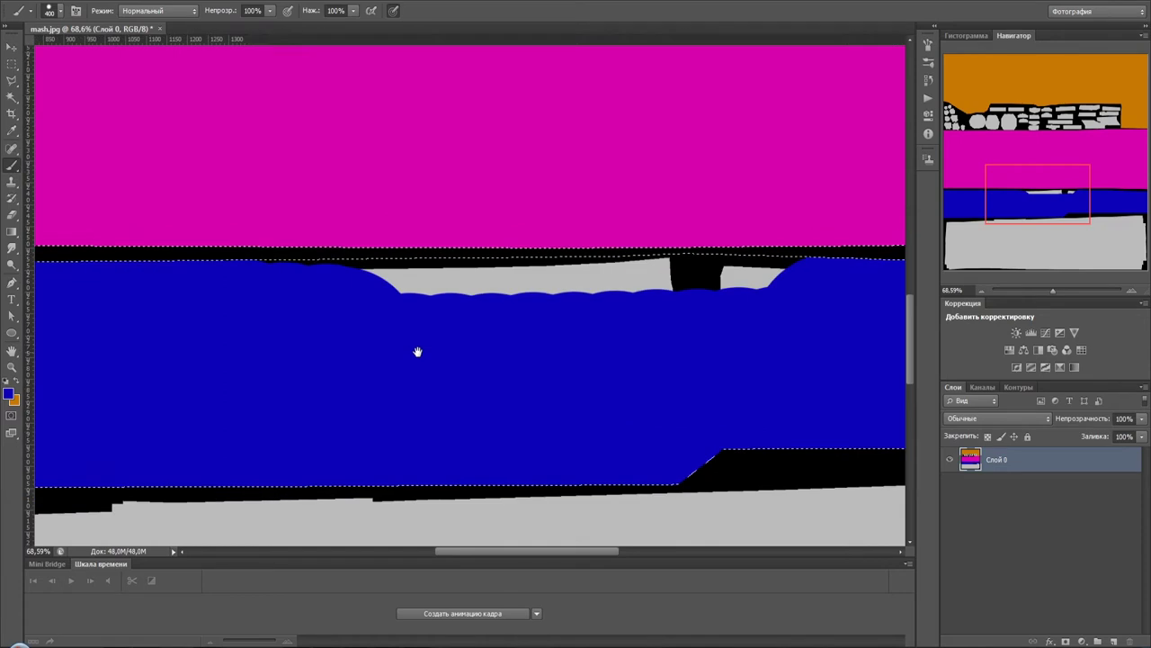
{"action": "left_click_drag", "start_coordinate": [288, 334], "coordinate": [535, 381]}
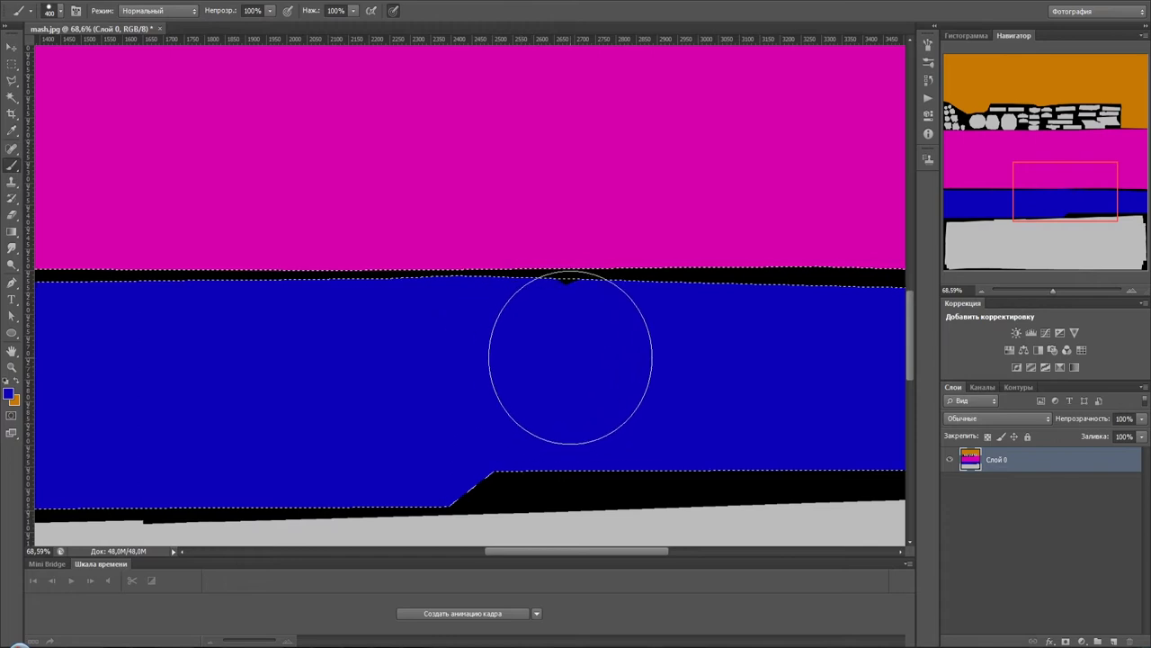
{"action": "scroll", "scroll_direction": "down", "scroll_amount": 3}
{"action": "scroll", "scroll_direction": "down", "scroll_amount": 3}
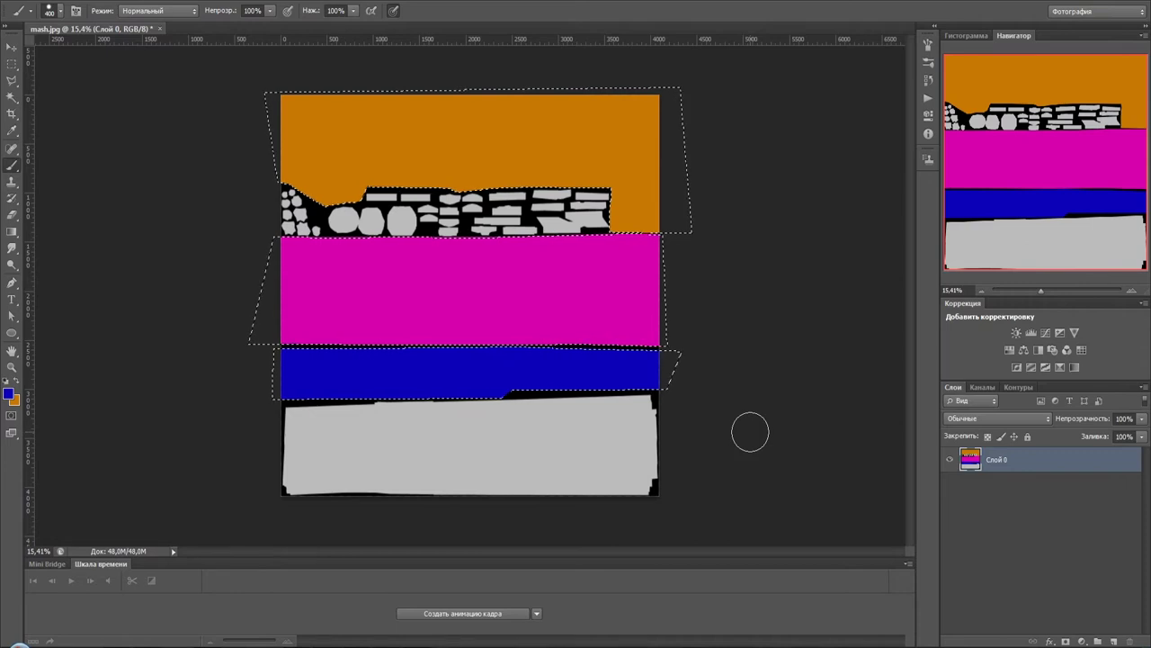
{"action": "key", "text": "Escape"}
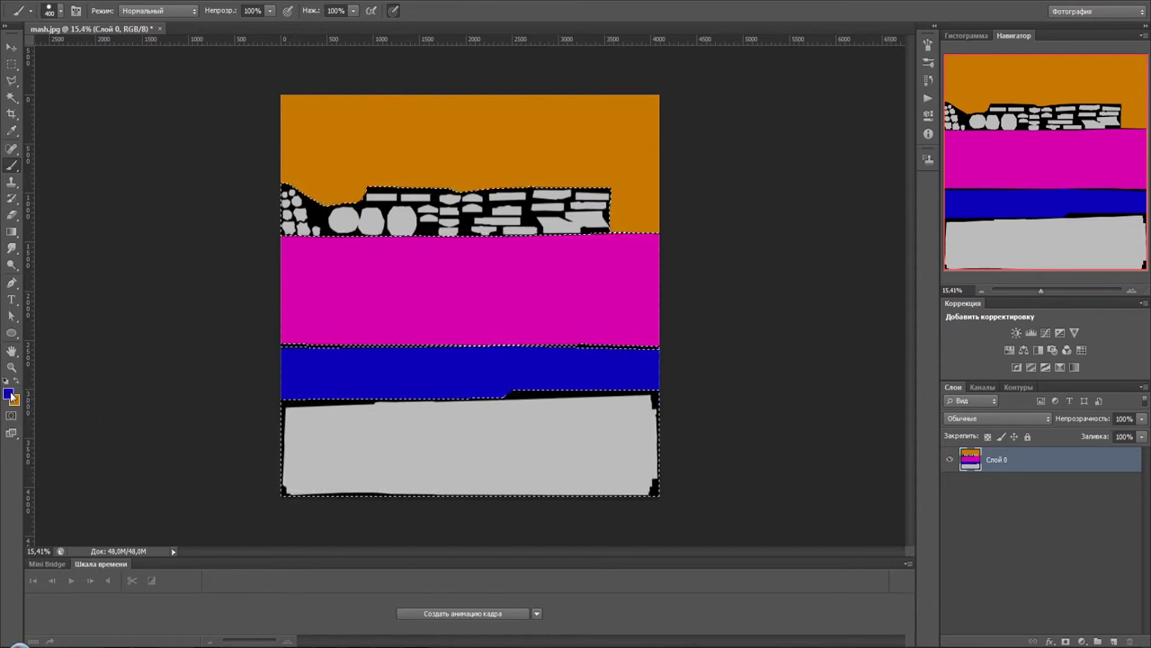
Step: Switch the paint colour to green (04b100) and cover the stone row strip in green
{"action": "left_click", "coordinate": [9, 394]}
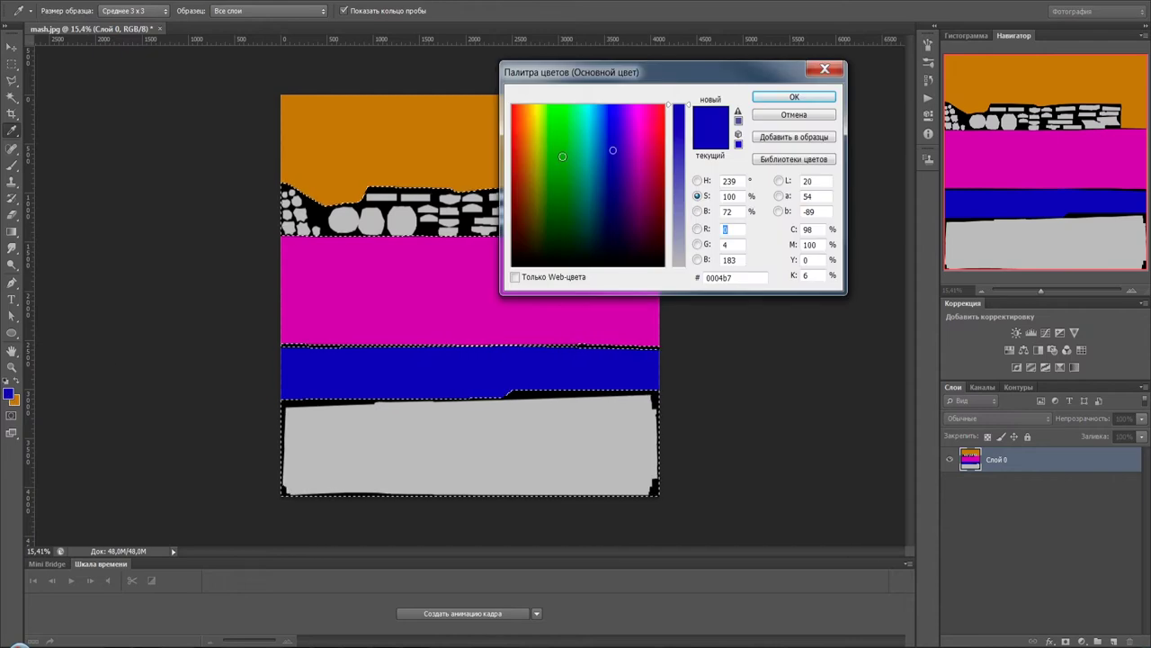
{"action": "left_click", "coordinate": [562, 157]}
{"action": "left_click", "coordinate": [792, 99]}
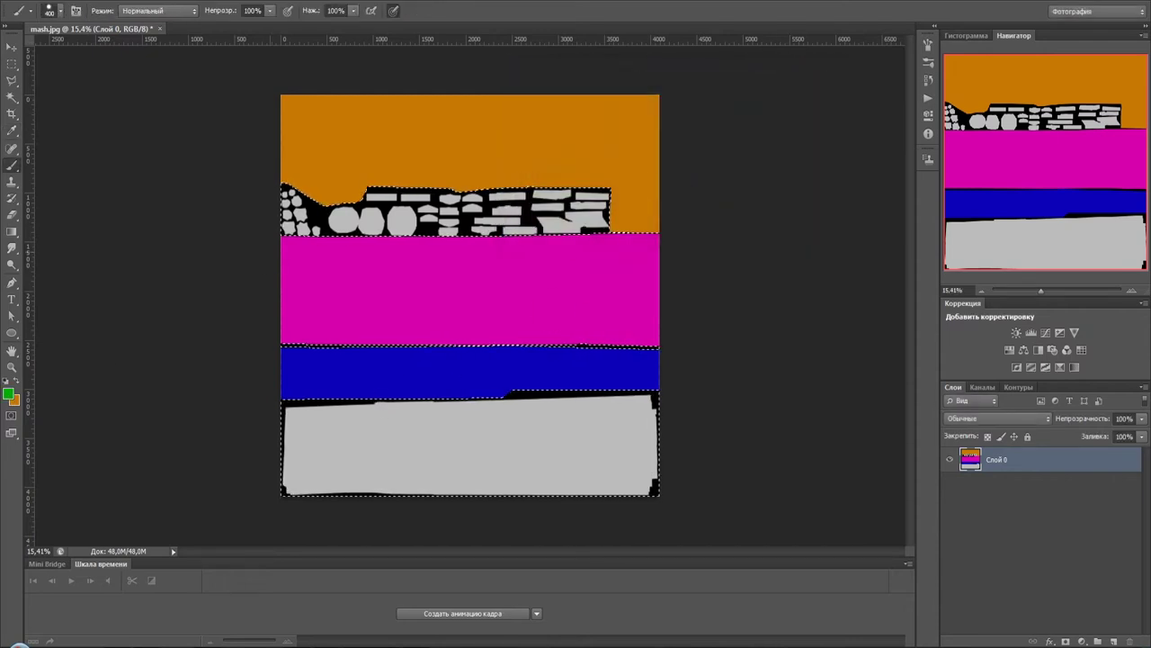
{"action": "left_click_drag", "start_coordinate": [277, 171], "coordinate": [458, 195]}
{"action": "left_click_drag", "start_coordinate": [324, 209], "coordinate": [500, 202]}
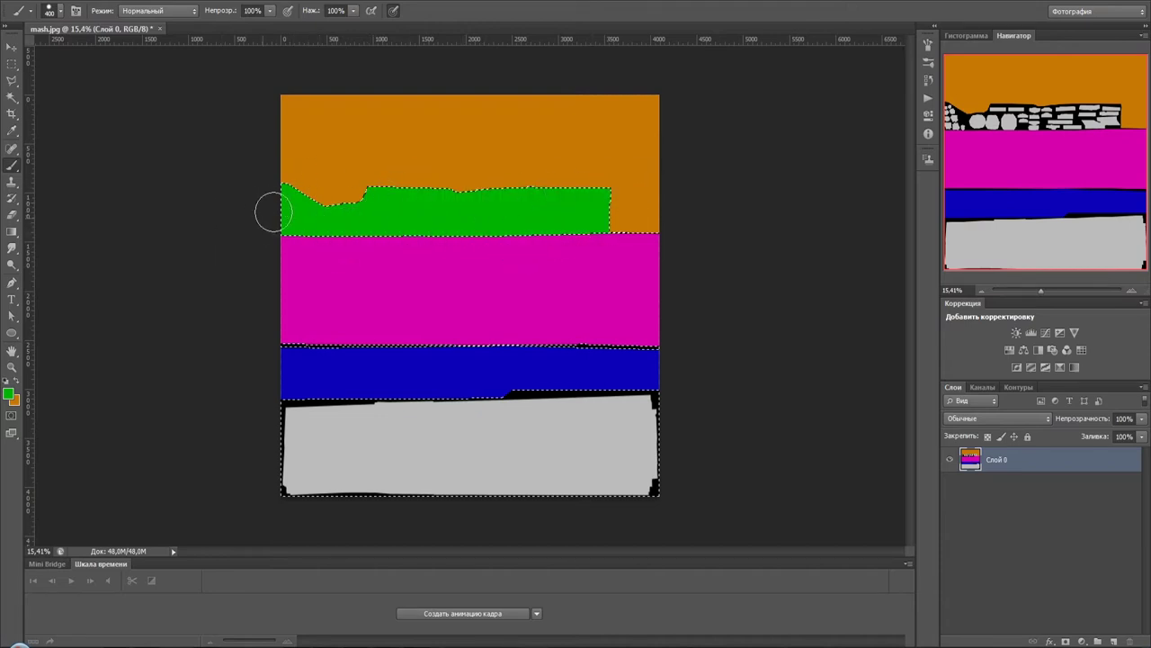
{"action": "left_click", "coordinate": [10, 394]}
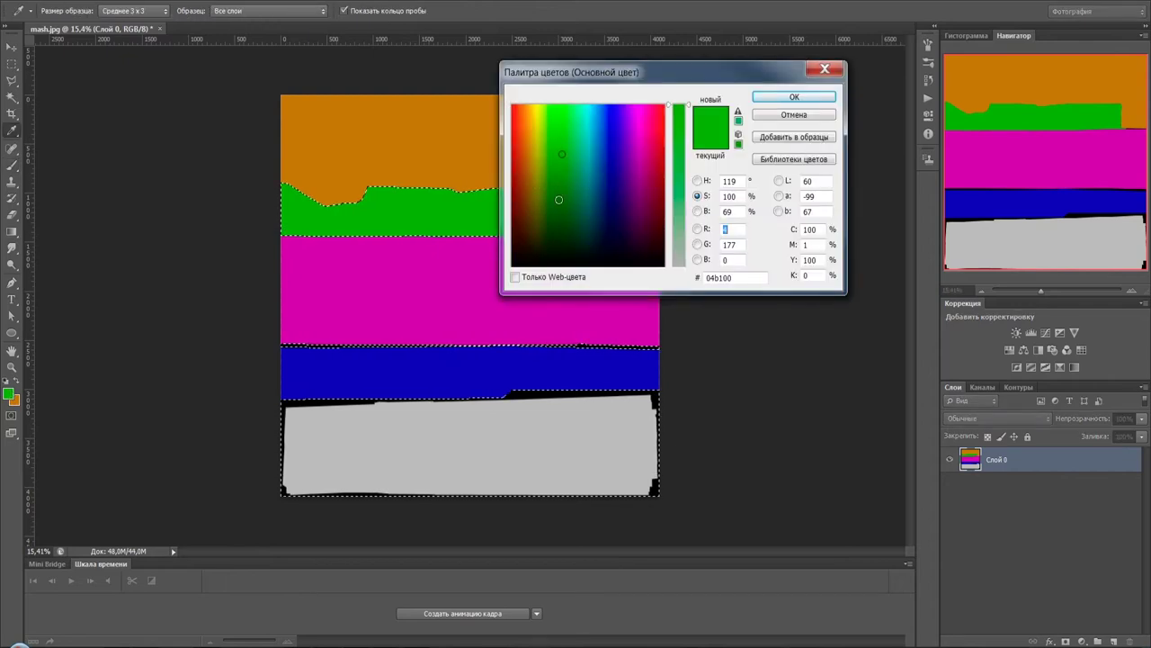
Step: Pick pure red as the paint colour and paint over the bottom grey area
{"action": "left_click", "coordinate": [534, 159]}
{"action": "left_click", "coordinate": [517, 156]}
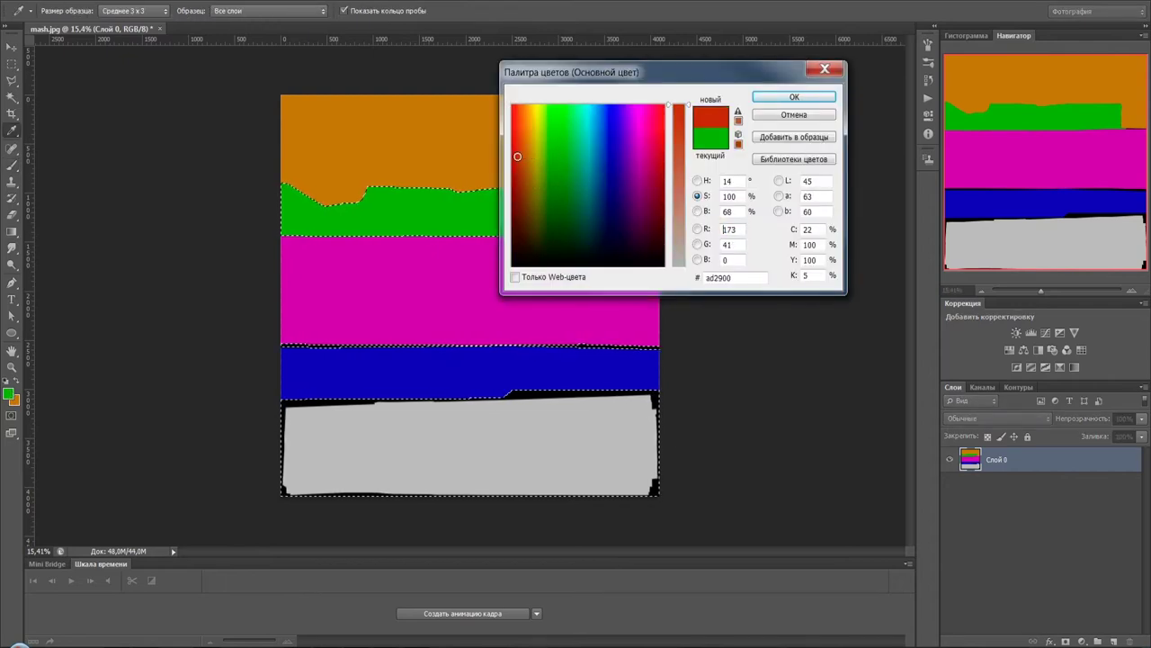
{"action": "left_click_drag", "start_coordinate": [518, 156], "coordinate": [510, 156]}
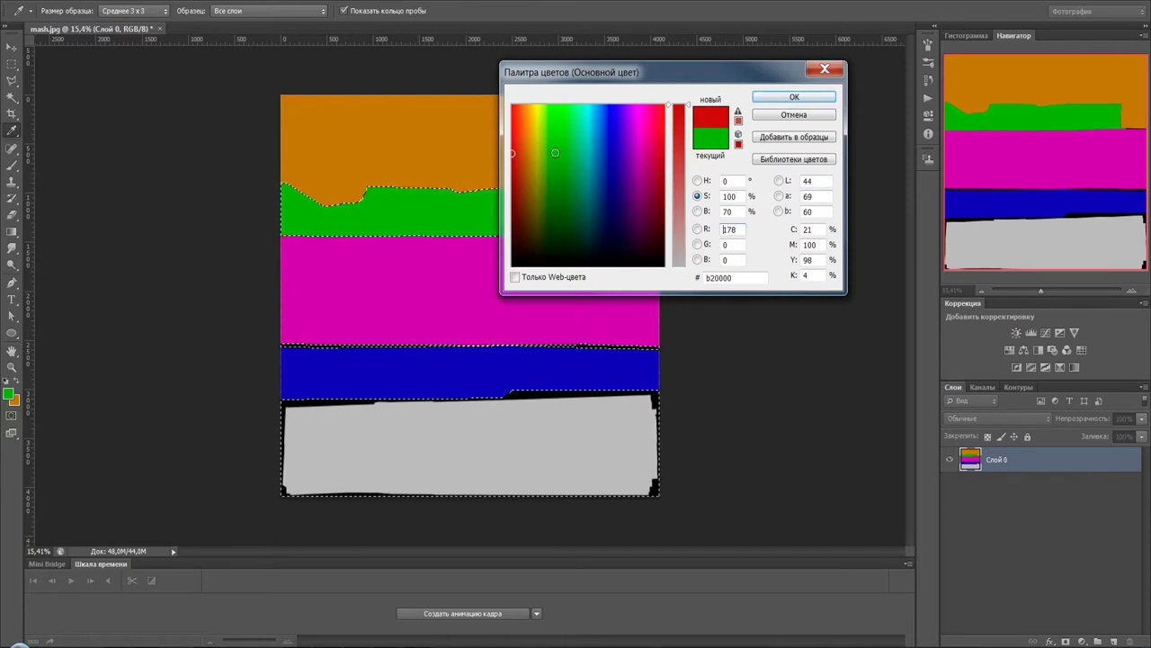
{"action": "left_click", "coordinate": [794, 97]}
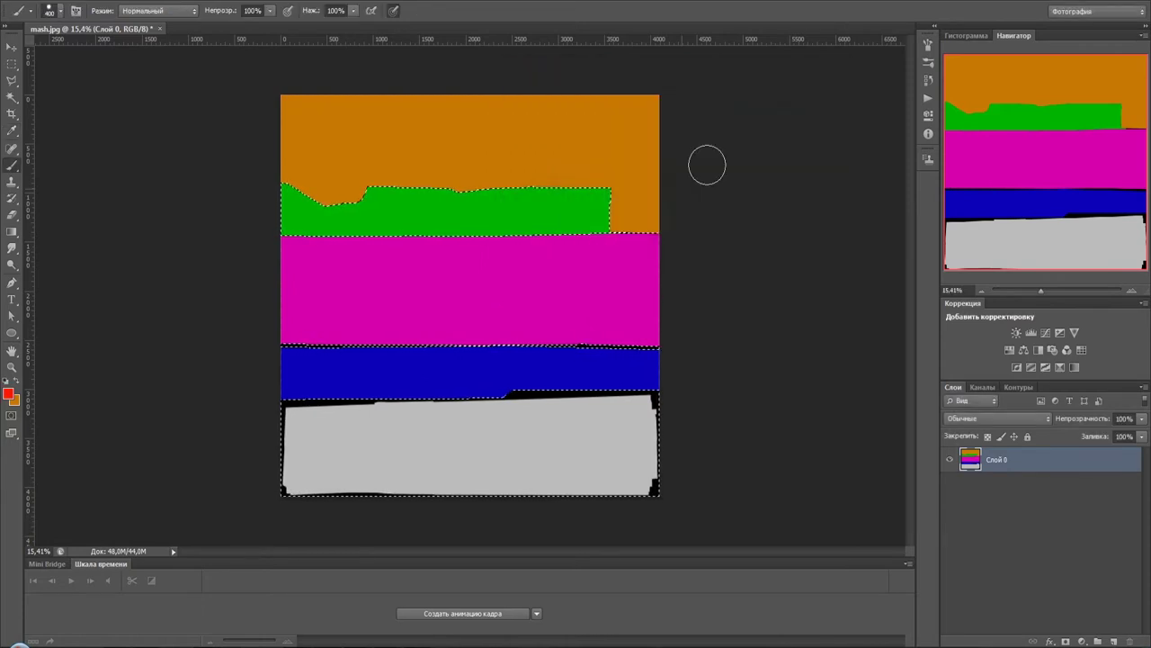
{"action": "left_click_drag", "start_coordinate": [422, 405], "coordinate": [704, 472]}
{"action": "left_click_drag", "start_coordinate": [489, 462], "coordinate": [657, 450]}
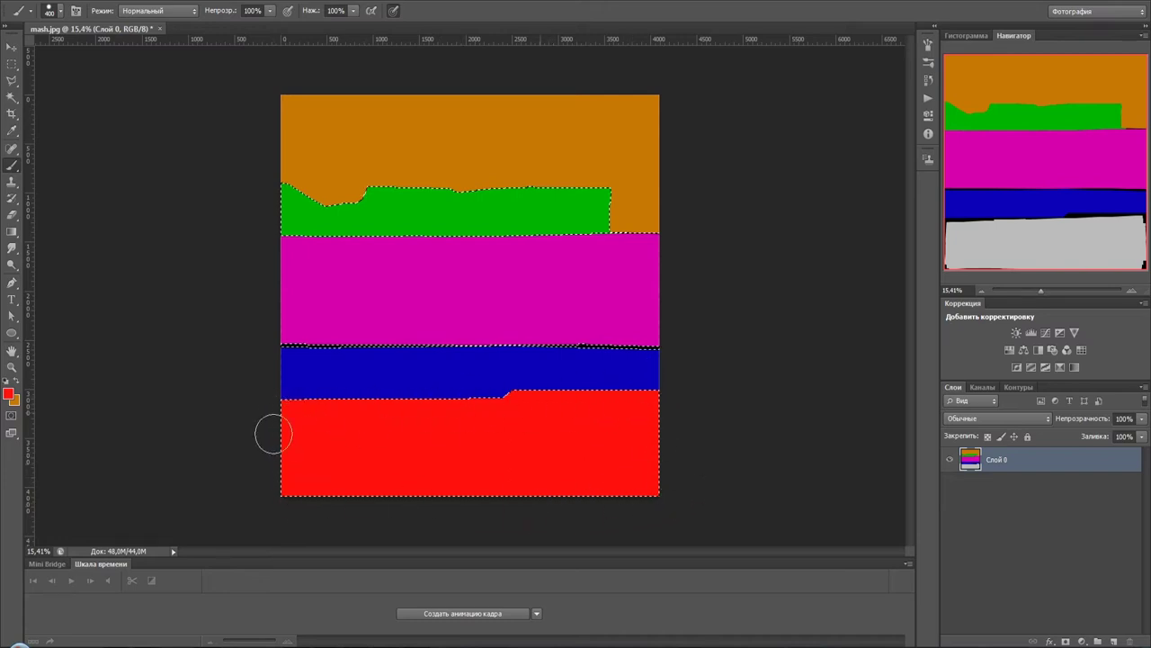
Step: Enlarge the brush, clear the selection and duplicate Слой 0 as a backup
{"action": "key", "text": "bracketright"}
{"action": "key", "text": "bracketright"}
{"action": "key", "text": "bracketright"}
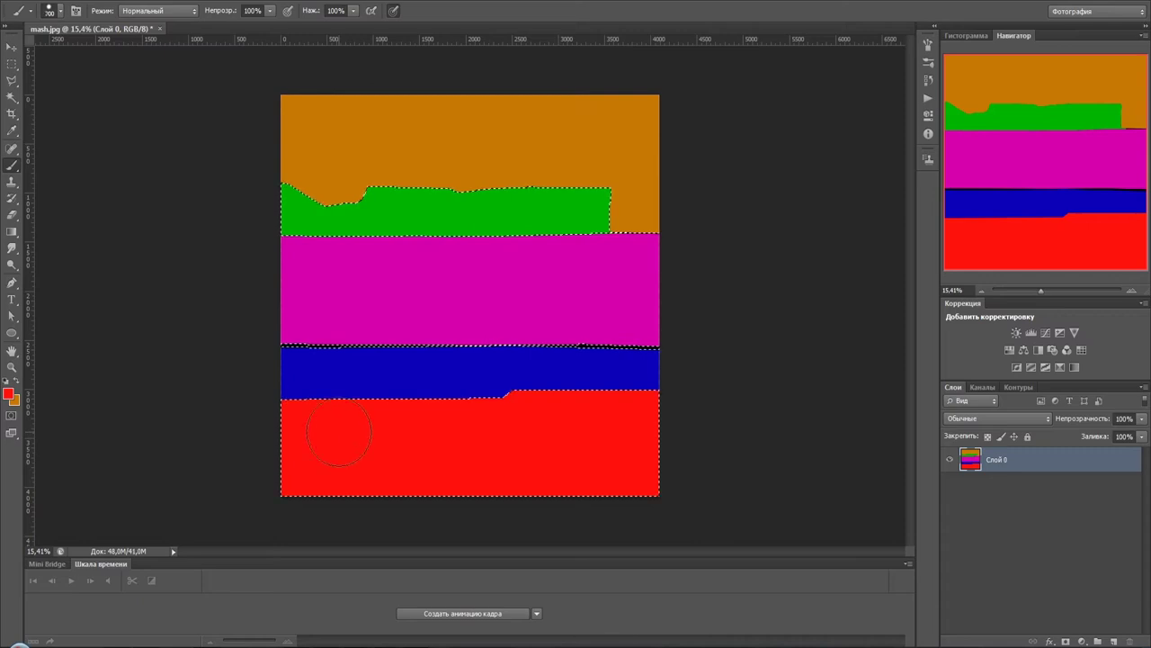
{"action": "key", "text": "bracketright"}
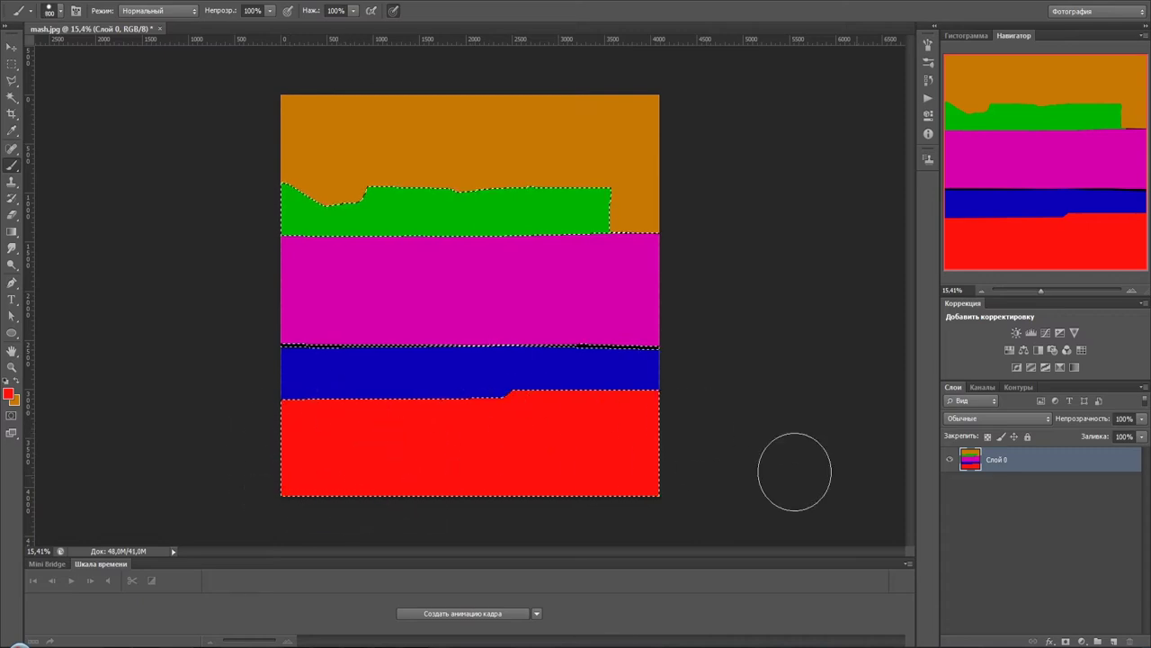
{"action": "key", "text": "ctrl+d"}
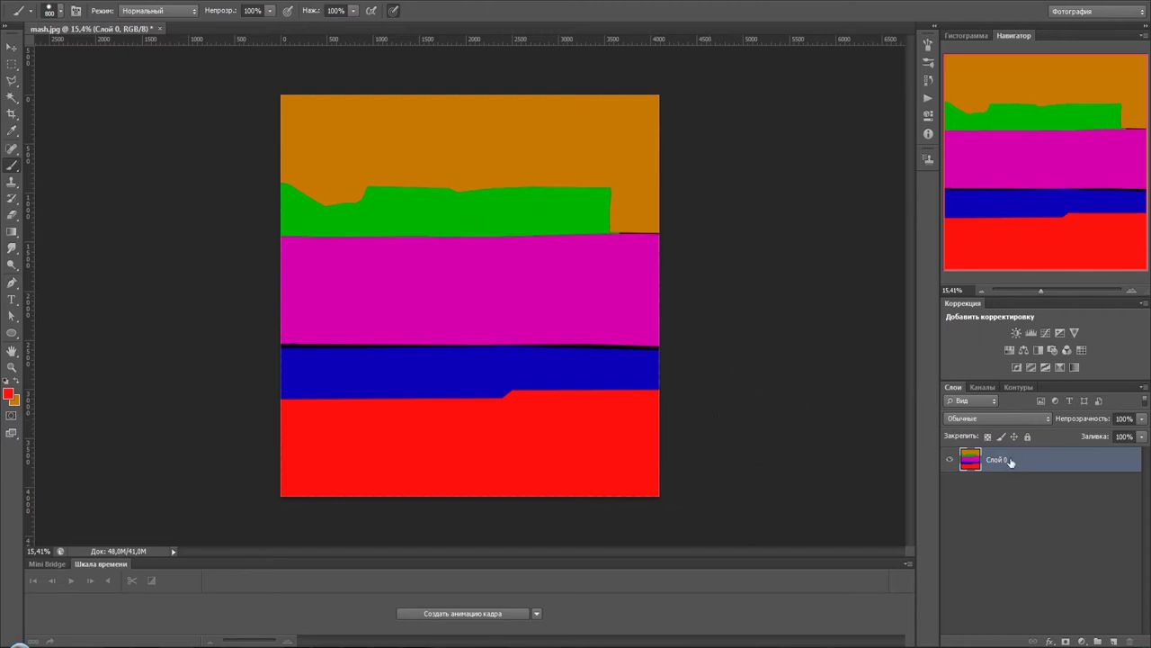
{"action": "left_click_drag", "start_coordinate": [1009, 460], "coordinate": [1003, 537]}
Step: Remove the duplicate layer, restore the green-region selection and undo a stray red touch-up stroke
{"action": "left_click", "coordinate": [973, 467]}
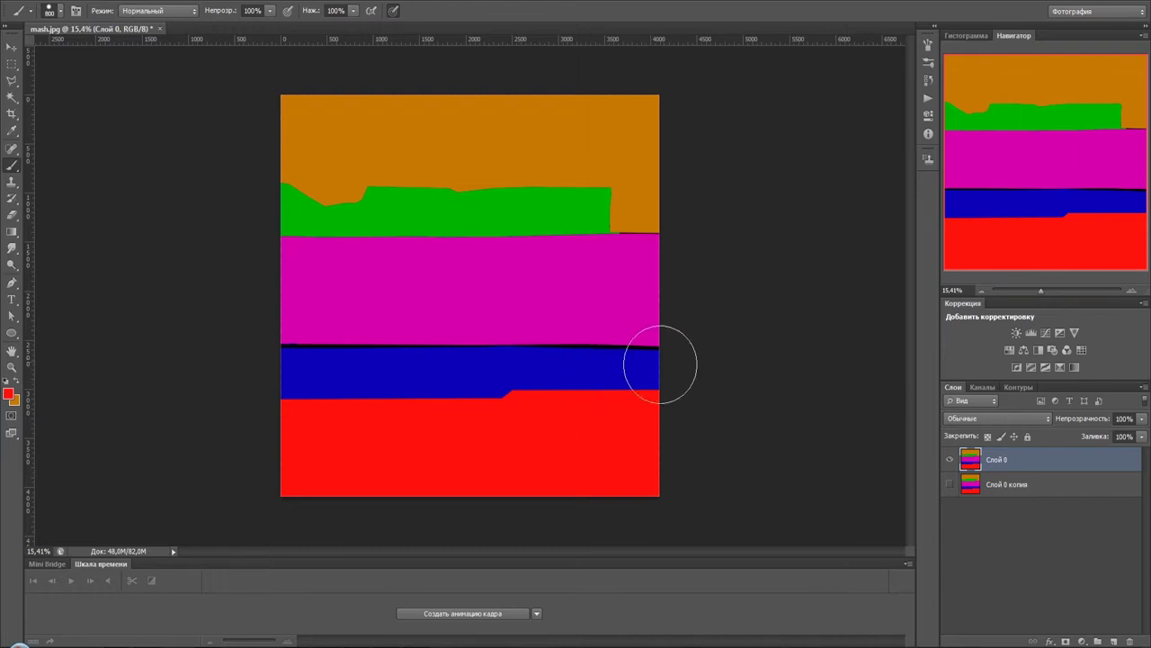
{"action": "scroll", "scroll_direction": "up", "scroll_amount": 3}
{"action": "scroll", "scroll_direction": "up", "scroll_amount": 3}
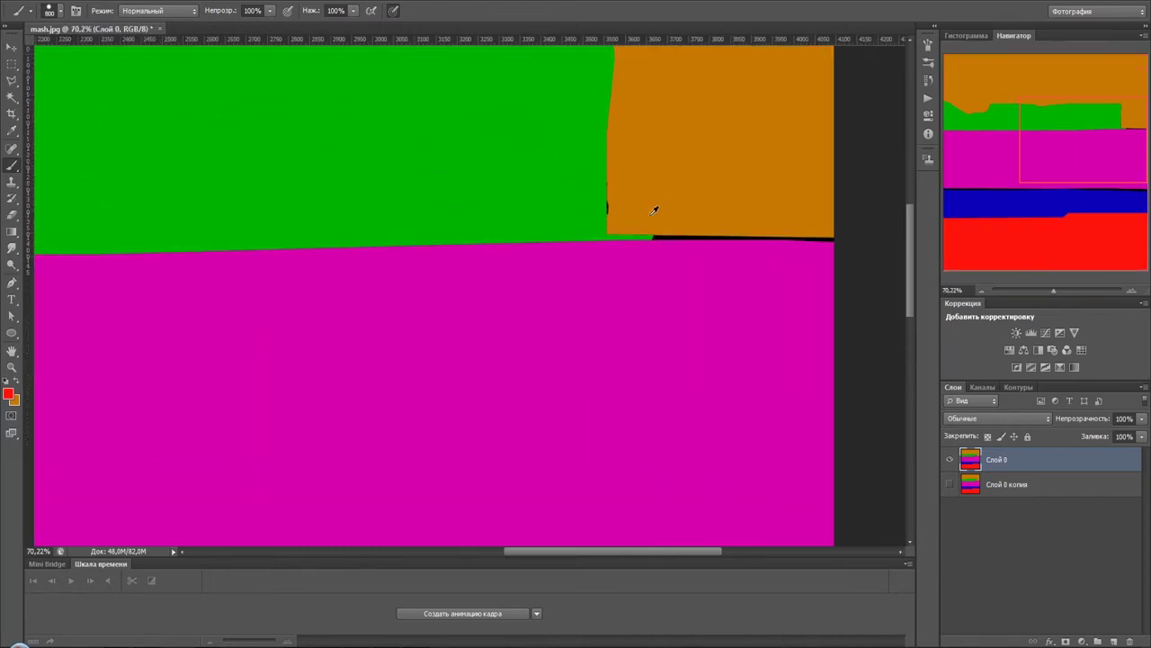
{"action": "scroll", "scroll_direction": "up", "scroll_amount": 3}
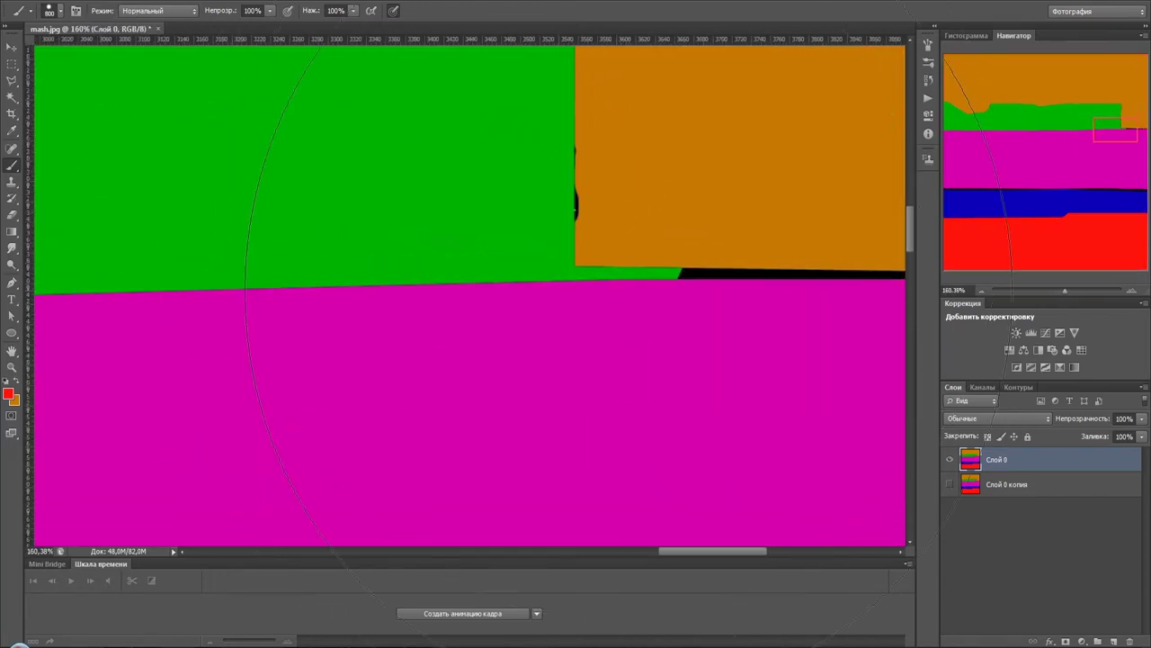
{"action": "key", "text": "ctrl+z"}
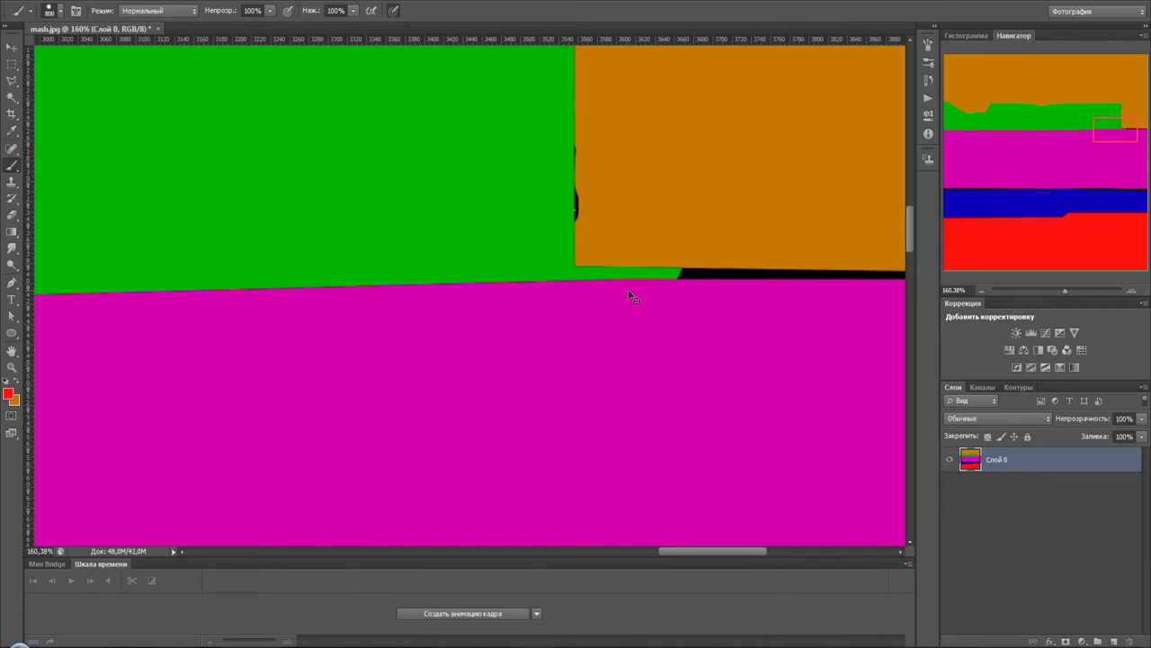
{"action": "key", "text": "ctrl+z"}
{"action": "key", "text": "bracketleft"}
{"action": "key", "text": "bracketleft"}
{"action": "key", "text": "bracketleft"}
{"action": "key", "text": "bracketleft"}
{"action": "key", "text": "bracketleft"}
{"action": "key", "text": "bracketleft"}
{"action": "key", "text": "bracketleft"}
{"action": "left_click_drag", "start_coordinate": [612, 149], "coordinate": [606, 202]}
{"action": "key", "text": "ctrl+z"}
Step: Paint the black spot at the orange-green edge with sampled orange, deselect, and duplicate Слой 0 as backup
{"action": "left_click", "coordinate": [692, 172]}
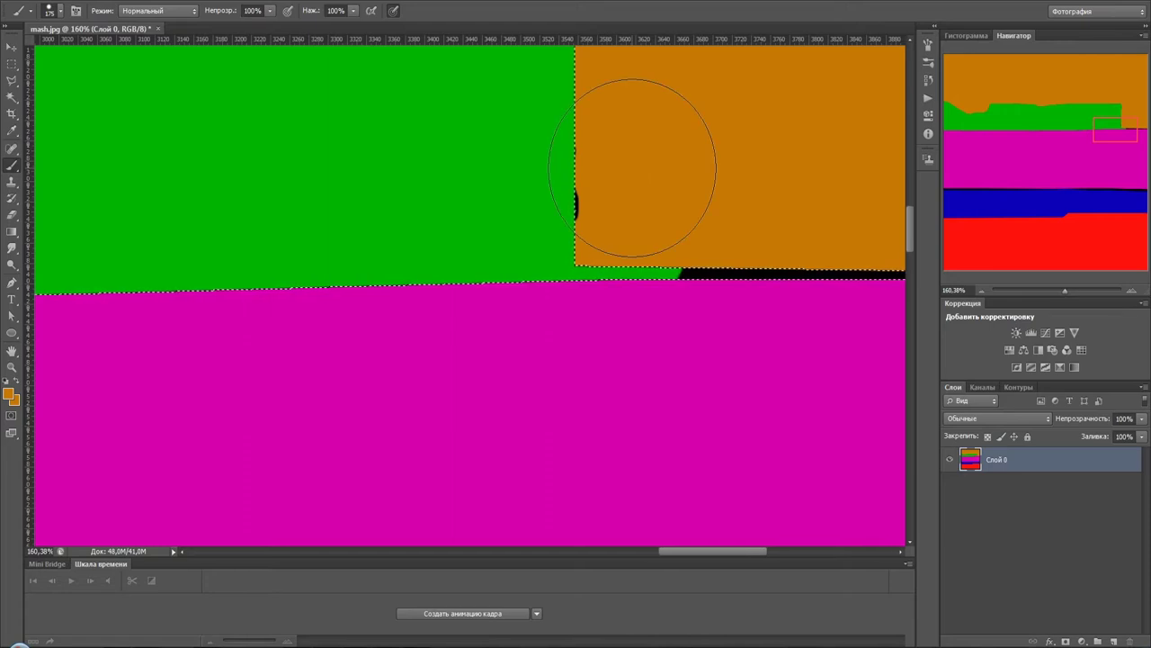
{"action": "left_click_drag", "start_coordinate": [614, 170], "coordinate": [613, 180]}
{"action": "scroll", "scroll_direction": "down", "scroll_amount": 3}
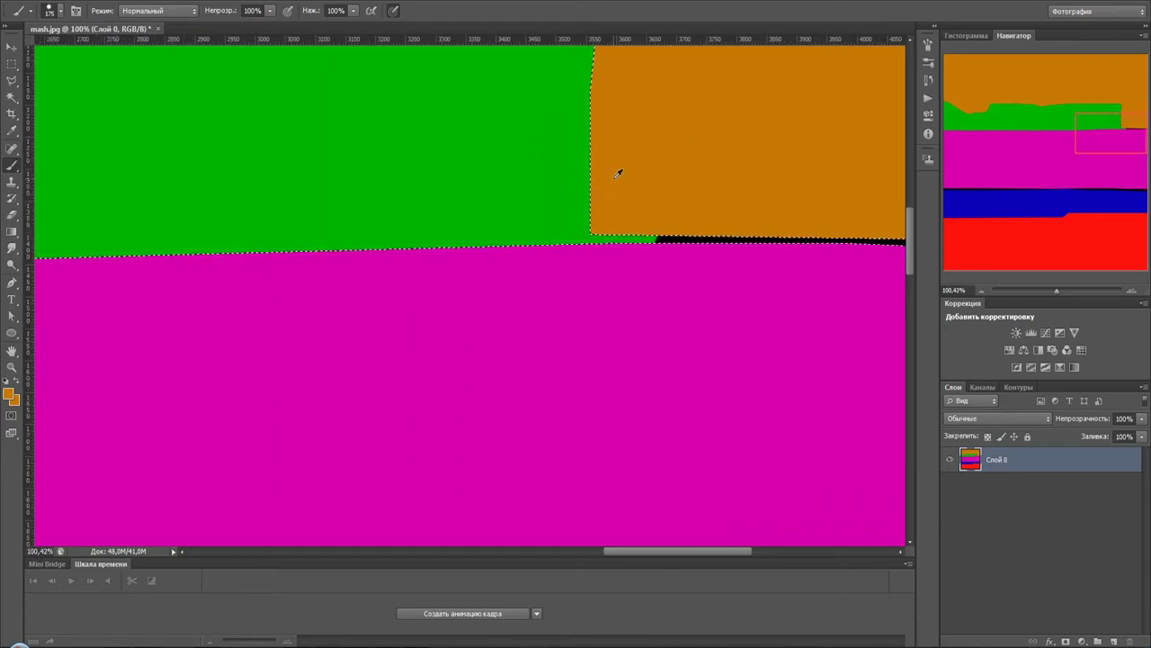
{"action": "scroll", "scroll_direction": "down", "scroll_amount": 3}
{"action": "left_click_drag", "start_coordinate": [526, 168], "coordinate": [653, 275]}
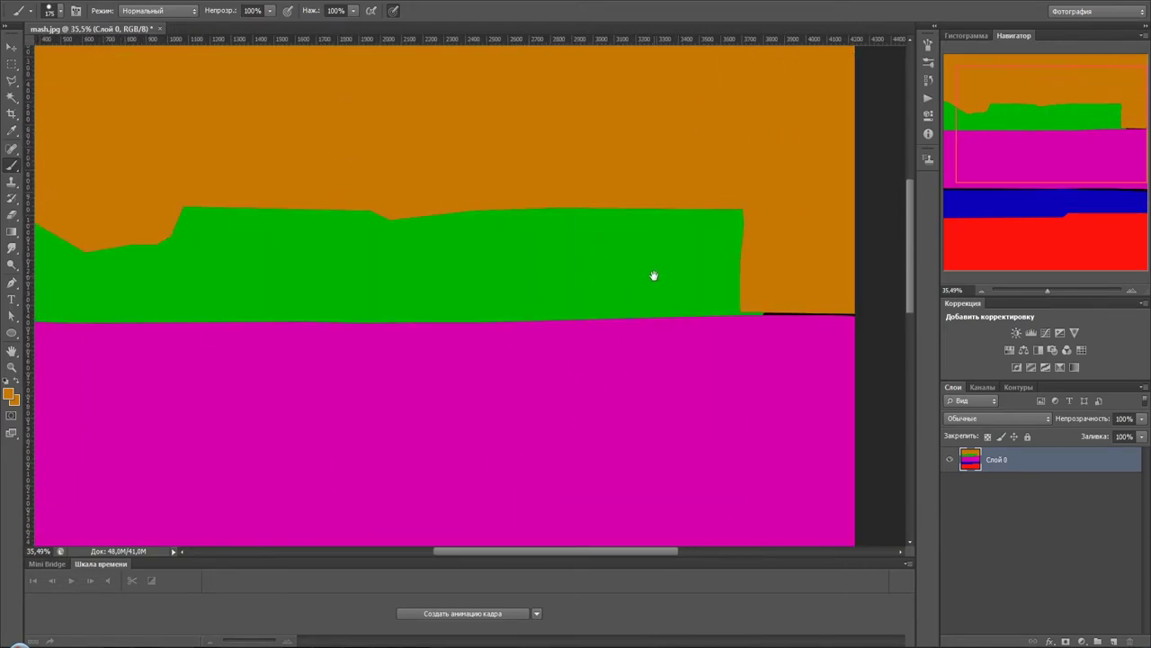
{"action": "scroll", "scroll_direction": "up", "scroll_amount": 3}
{"action": "scroll", "scroll_direction": "up", "scroll_amount": 3}
{"action": "scroll", "scroll_direction": "down", "scroll_amount": 3}
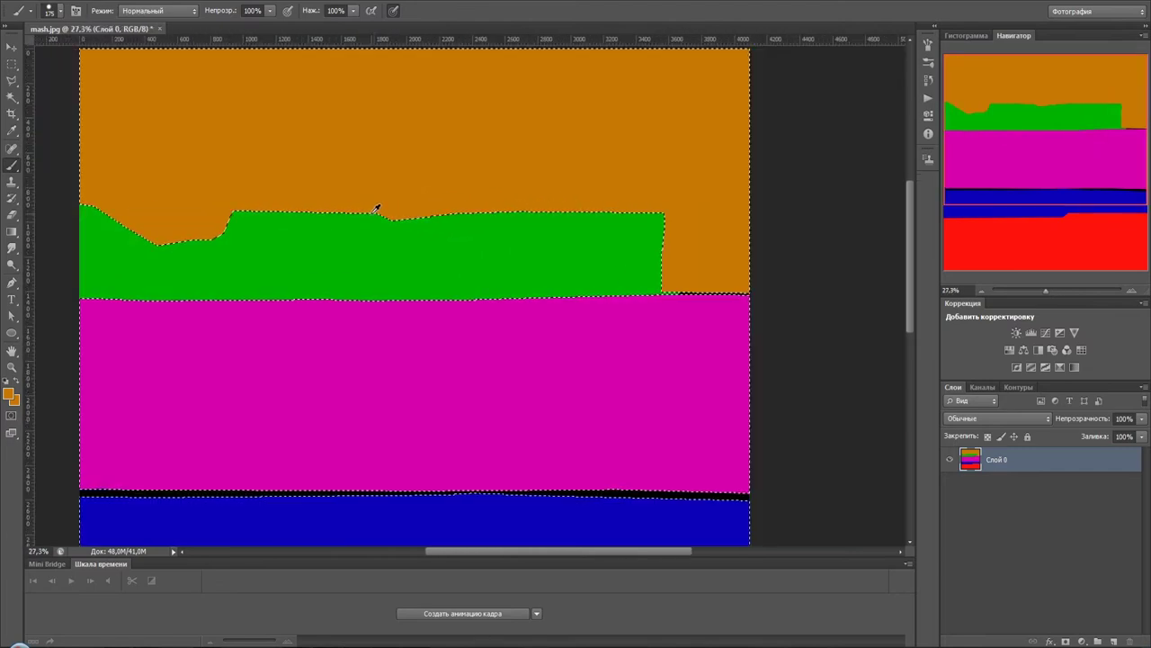
{"action": "scroll", "scroll_direction": "down", "scroll_amount": 3}
{"action": "key", "text": "ctrl+d"}
{"action": "left_click_drag", "start_coordinate": [992, 454], "coordinate": [997, 504]}
Step: Hide the Слой 0 копия backup, reactivate Слой 0 and try Magic Wand selections of the colour regions
{"action": "left_click", "coordinate": [950, 484]}
{"action": "left_click", "coordinate": [1031, 459]}
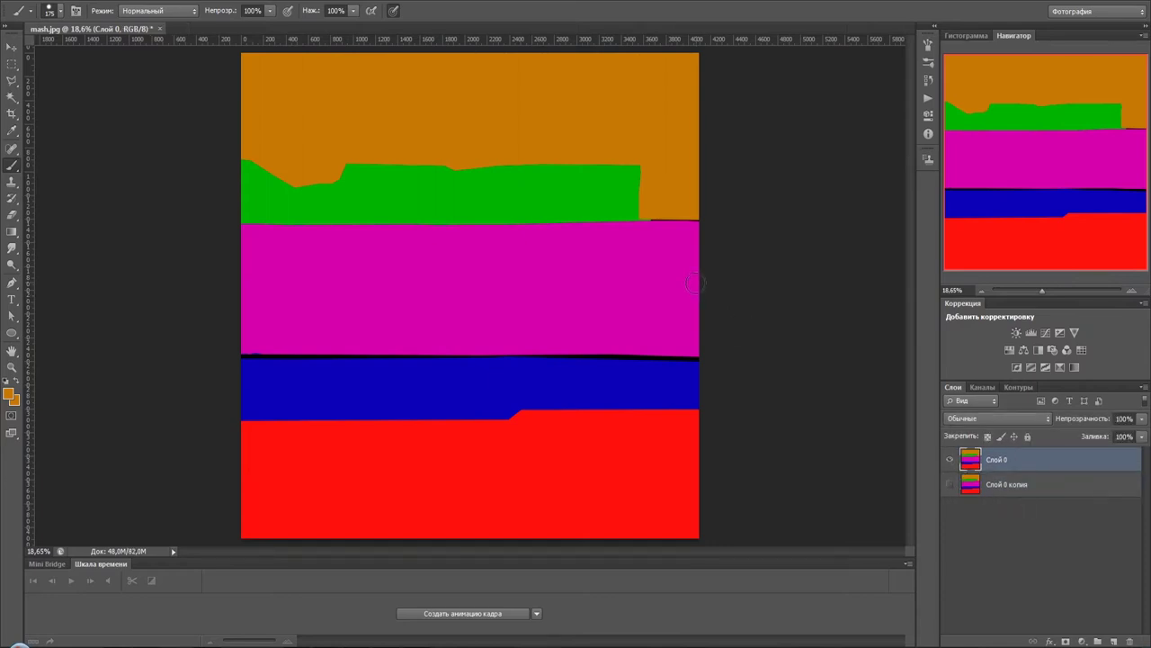
{"action": "key", "text": "w"}
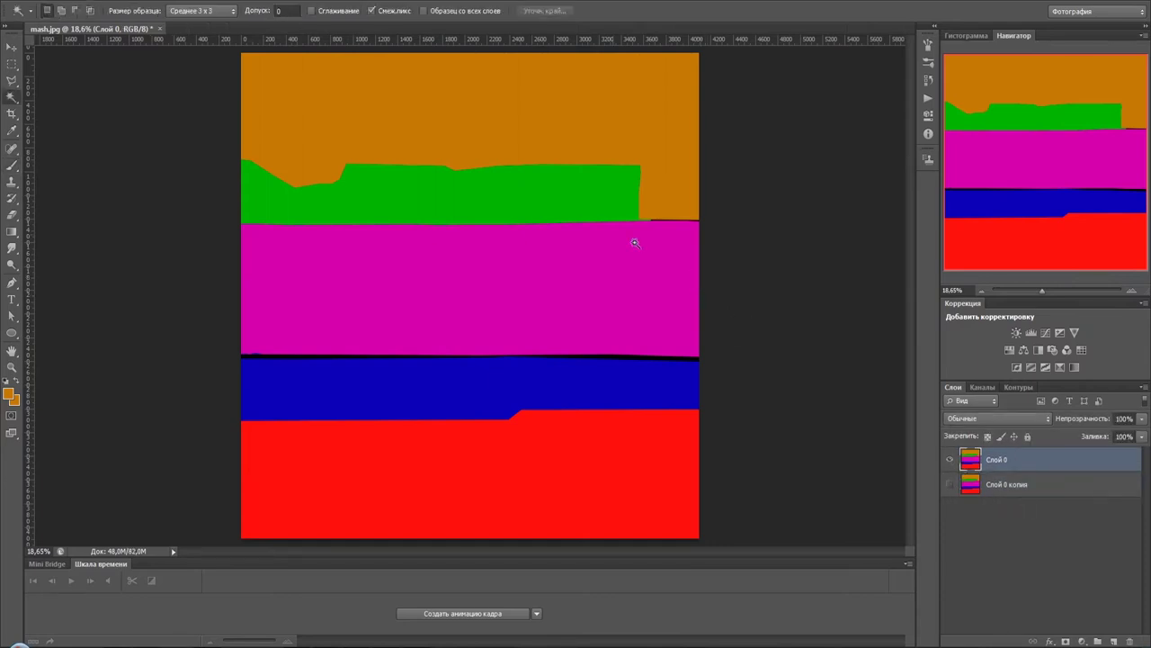
{"action": "left_click", "coordinate": [412, 134]}
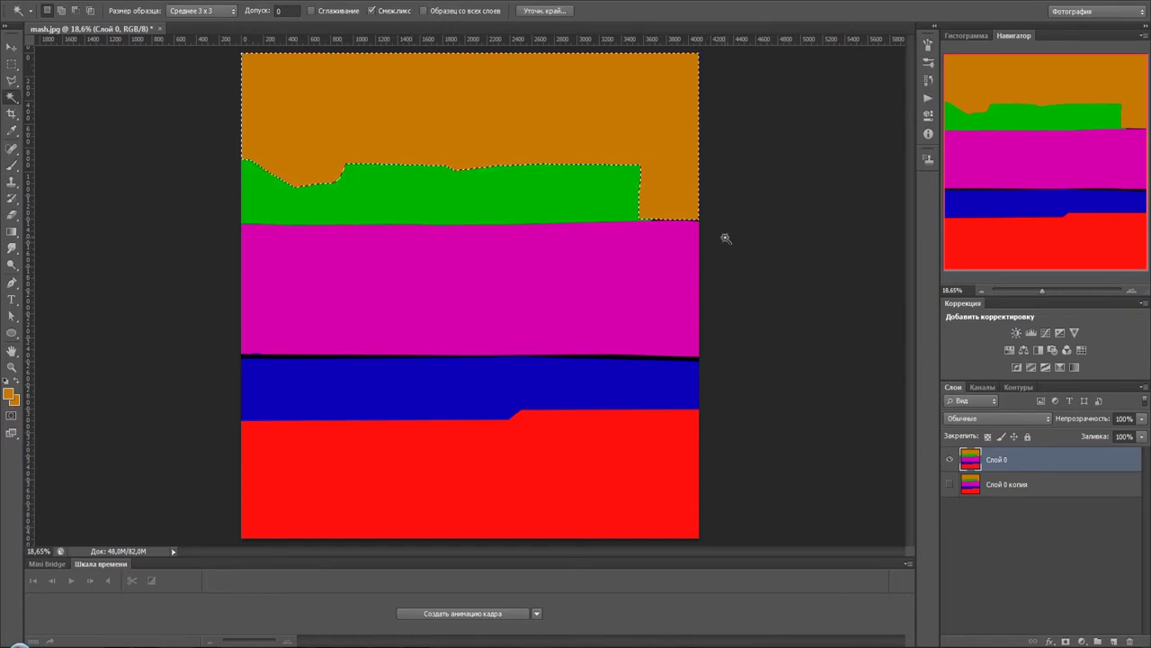
{"action": "left_click", "coordinate": [449, 205]}
{"action": "left_click", "coordinate": [794, 241]}
{"action": "left_click", "coordinate": [561, 135]}
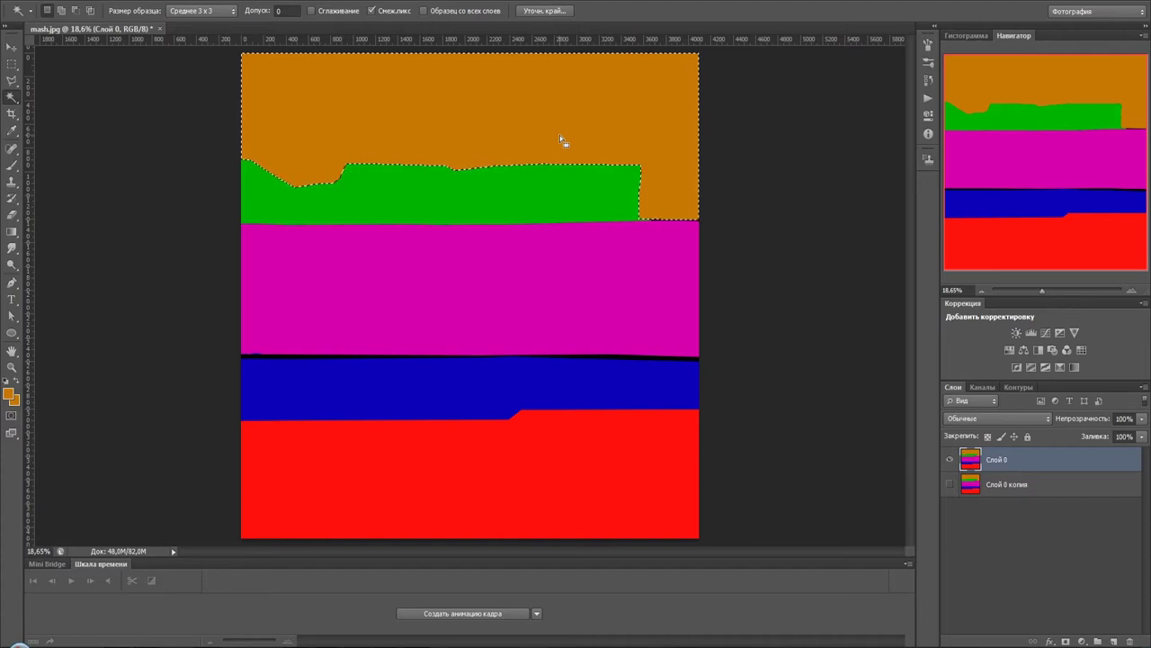
{"action": "left_click", "coordinate": [261, 358]}
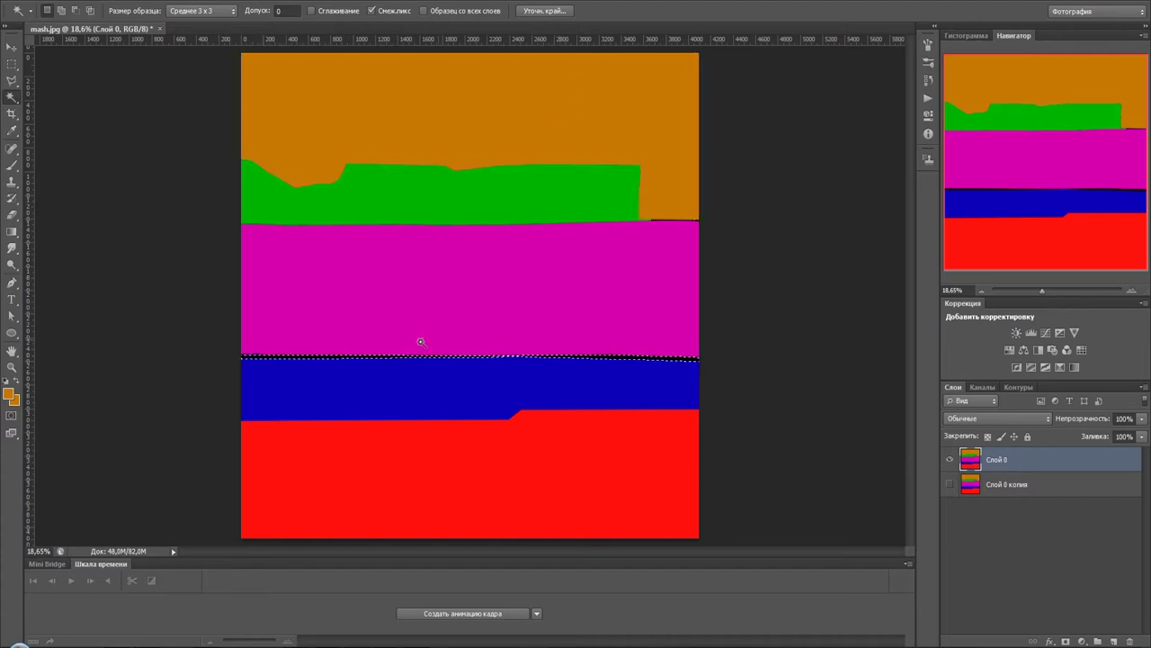
Step: Delete the thin black line under the orange area, then deselect and undo the deletion
{"action": "scroll", "scroll_direction": "up", "scroll_amount": 3}
{"action": "scroll", "scroll_direction": "down", "scroll_amount": 3}
{"action": "scroll", "scroll_direction": "up", "scroll_amount": 3}
{"action": "scroll", "scroll_direction": "up", "scroll_amount": 3}
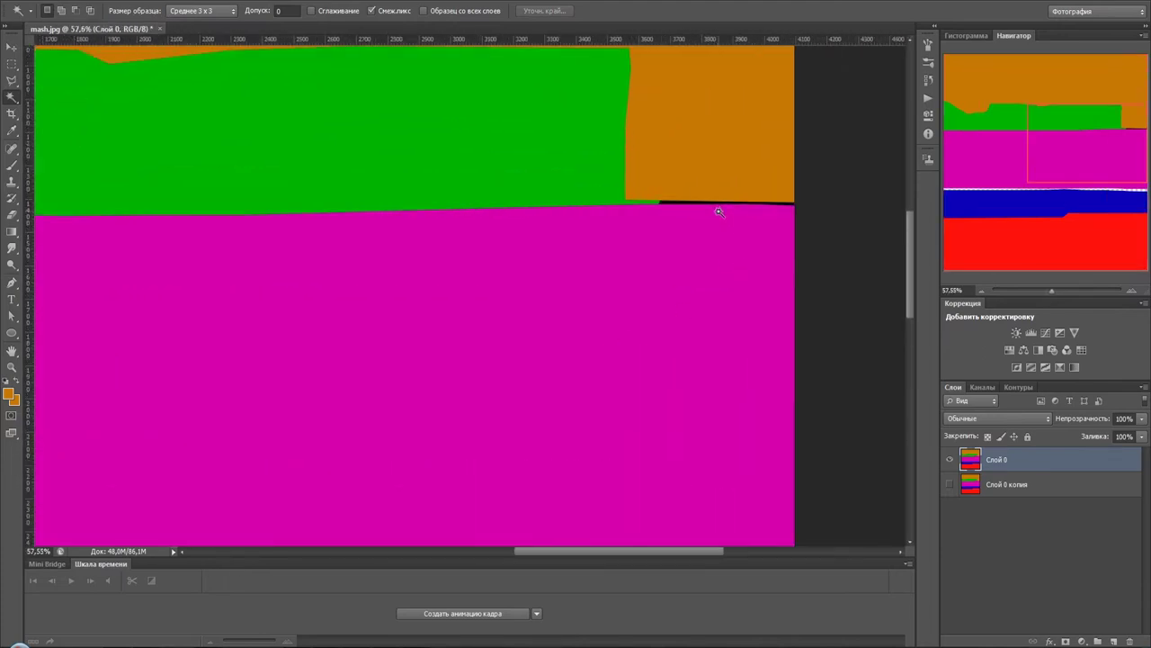
{"action": "scroll", "scroll_direction": "up", "scroll_amount": 3}
{"action": "left_click", "coordinate": [670, 205]}
{"action": "key", "text": "Delete"}
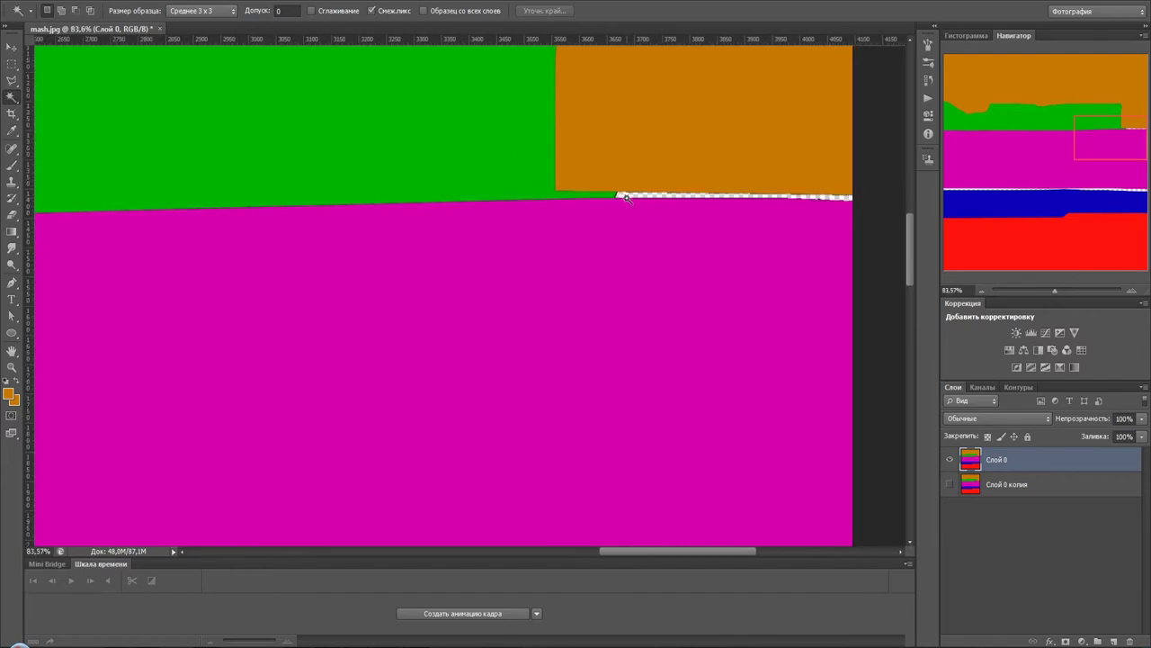
{"action": "scroll", "scroll_direction": "down", "scroll_amount": 3}
{"action": "key", "text": "ctrl+d"}
{"action": "key", "text": "ctrl+alt+z"}
{"action": "key", "text": "ctrl+alt+z"}
{"action": "key", "text": "ctrl+alt+z"}
{"action": "key", "text": "ctrl+alt+z"}
{"action": "key", "text": "ctrl+alt+z"}
Step: Magic-wand the whole orange area so it alone is selected
{"action": "scroll", "scroll_direction": "down", "scroll_amount": 3}
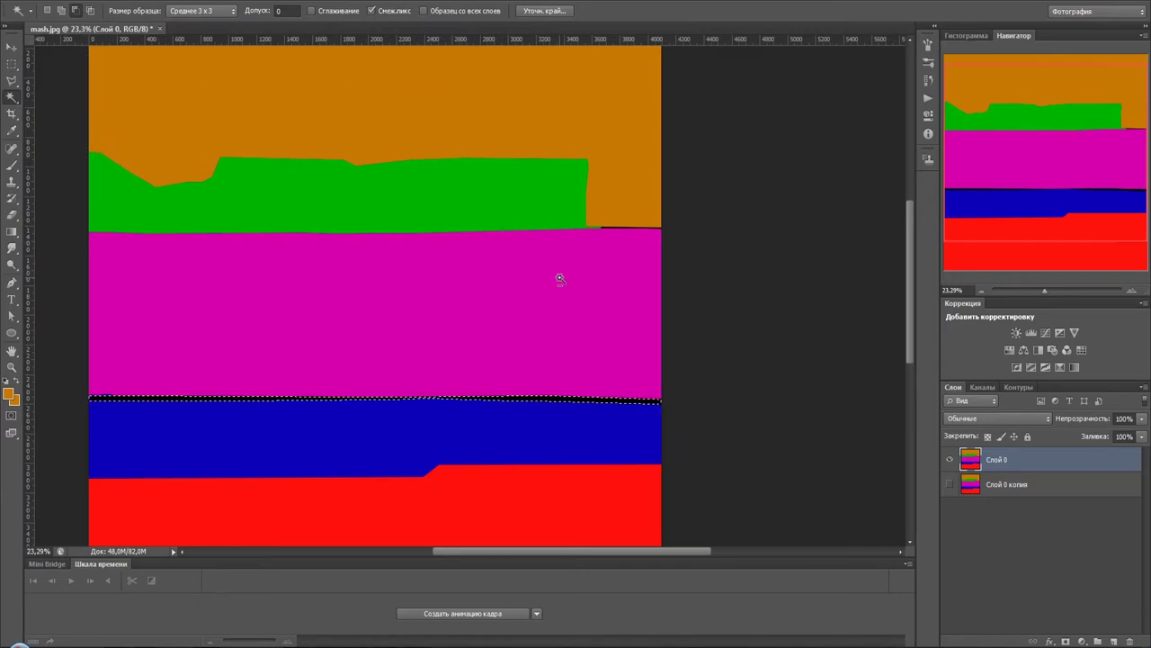
{"action": "scroll", "scroll_direction": "down", "scroll_amount": 3}
{"action": "scroll", "scroll_direction": "down", "scroll_amount": 3}
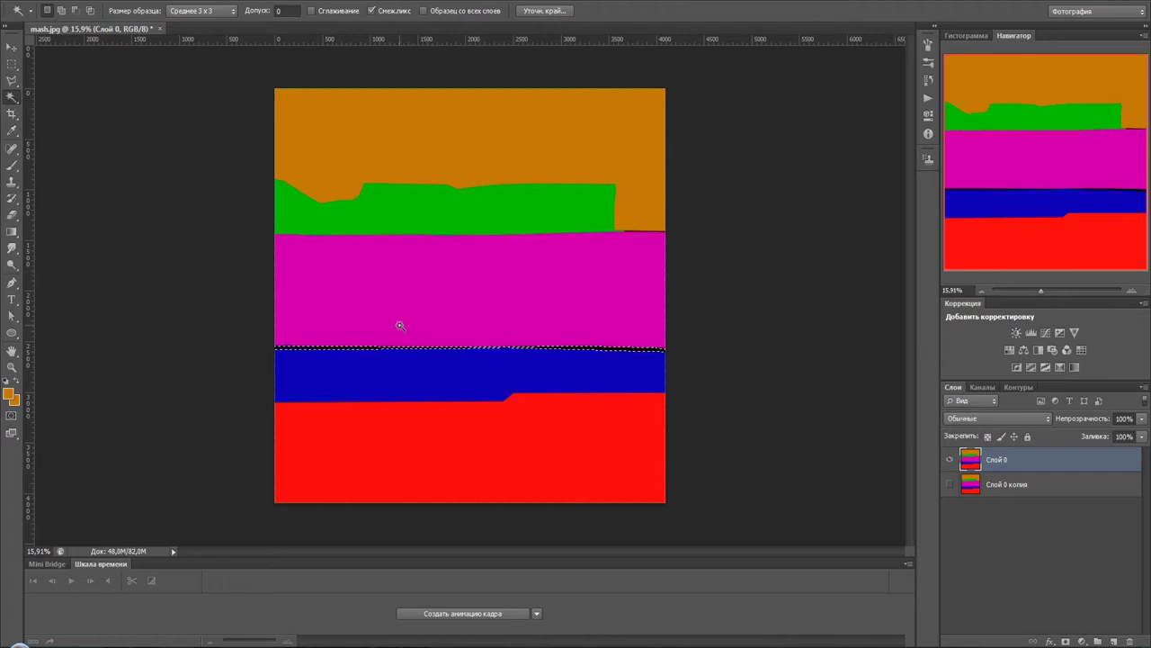
{"action": "left_click", "coordinate": [356, 150]}
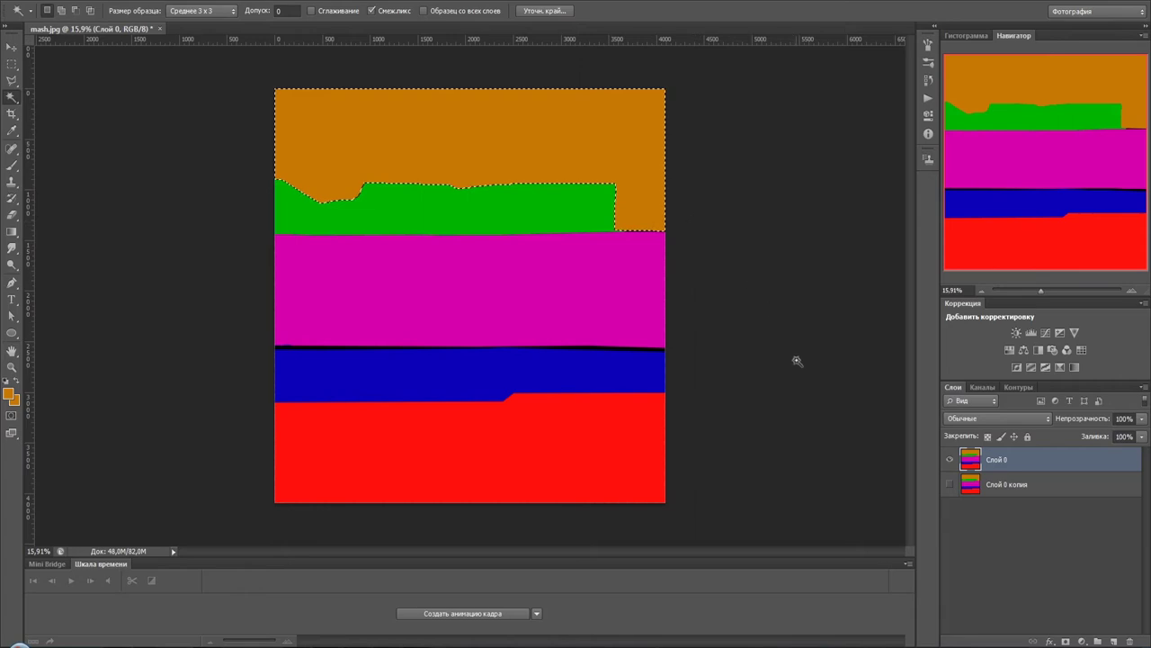
Step: Copy the orange area to its own layer, dismiss the empty-selection error and deselect on Слой 0
{"action": "key", "text": "ctrl+j"}
{"action": "left_click", "coordinate": [470, 222]}
{"action": "key", "text": "ctrl+j"}
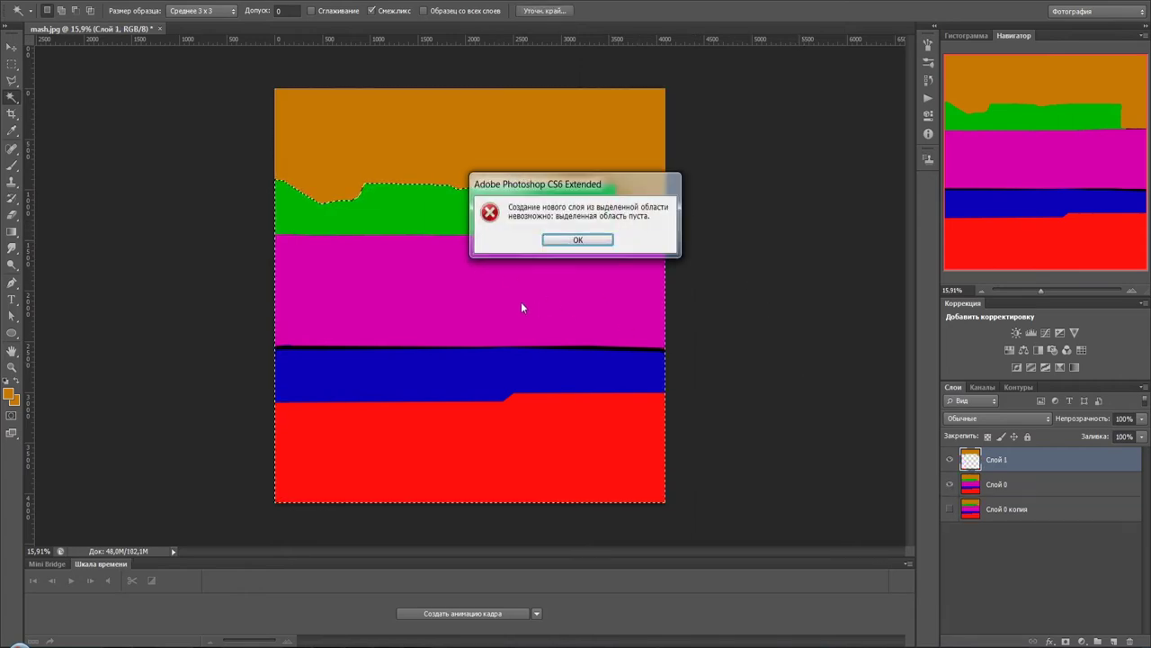
{"action": "left_click", "coordinate": [563, 241]}
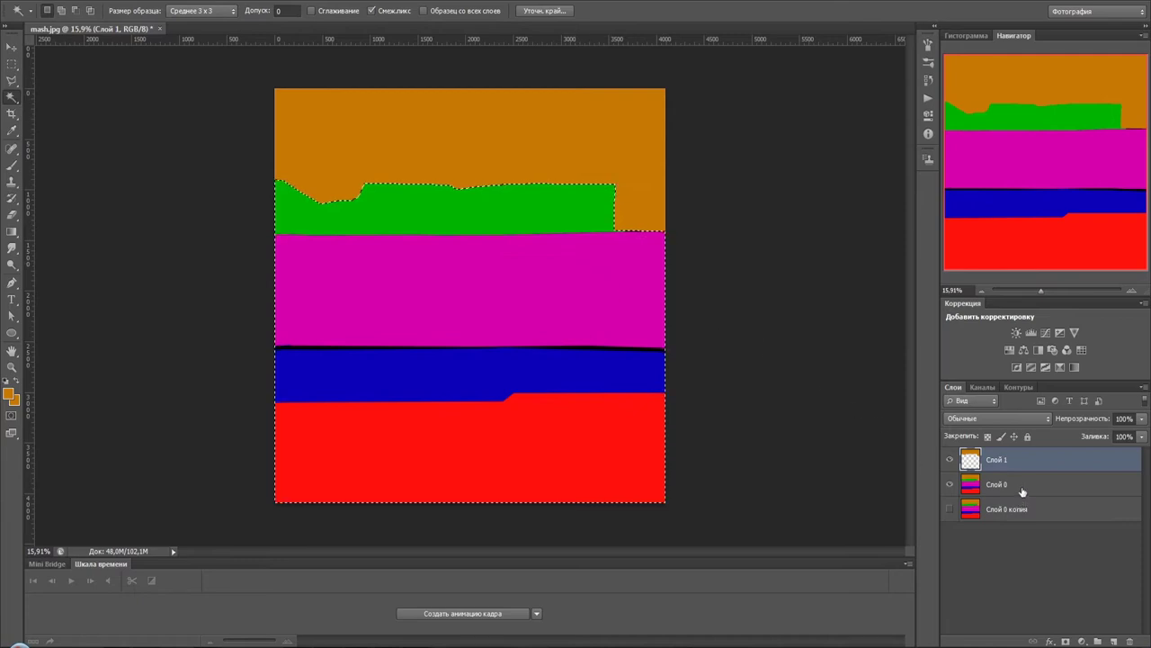
{"action": "left_click", "coordinate": [1012, 485]}
{"action": "key", "text": "ctrl+d"}
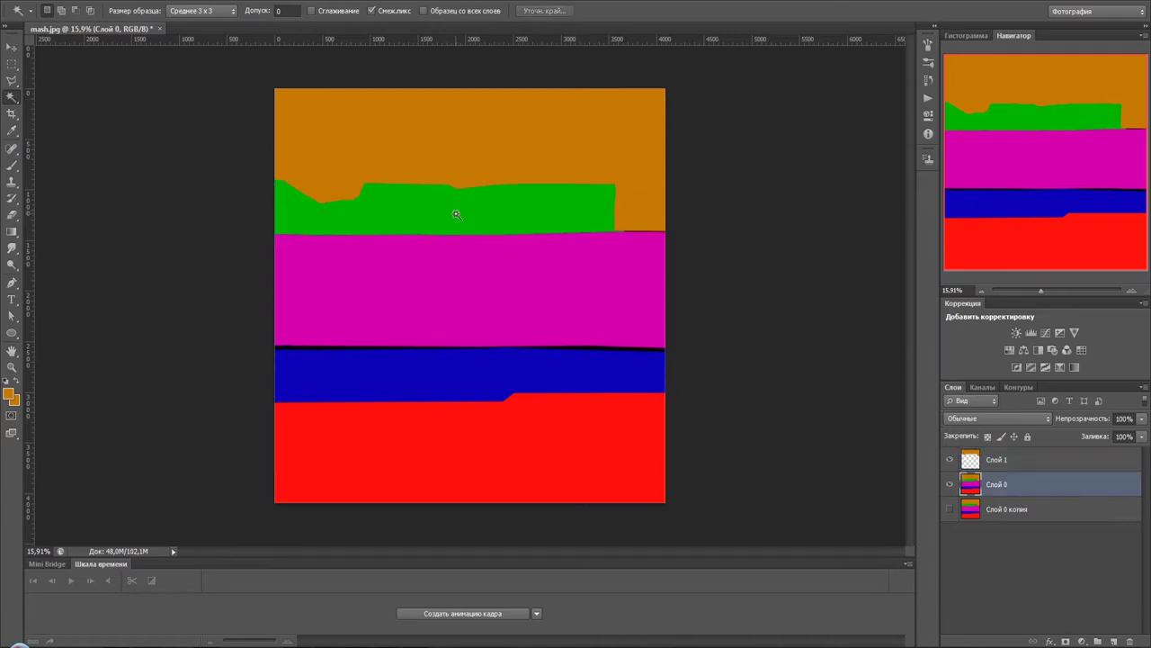
Step: Copy the green, magenta and blue bands from Слой 0 onto new layers, then select the red band
{"action": "left_click", "coordinate": [441, 216]}
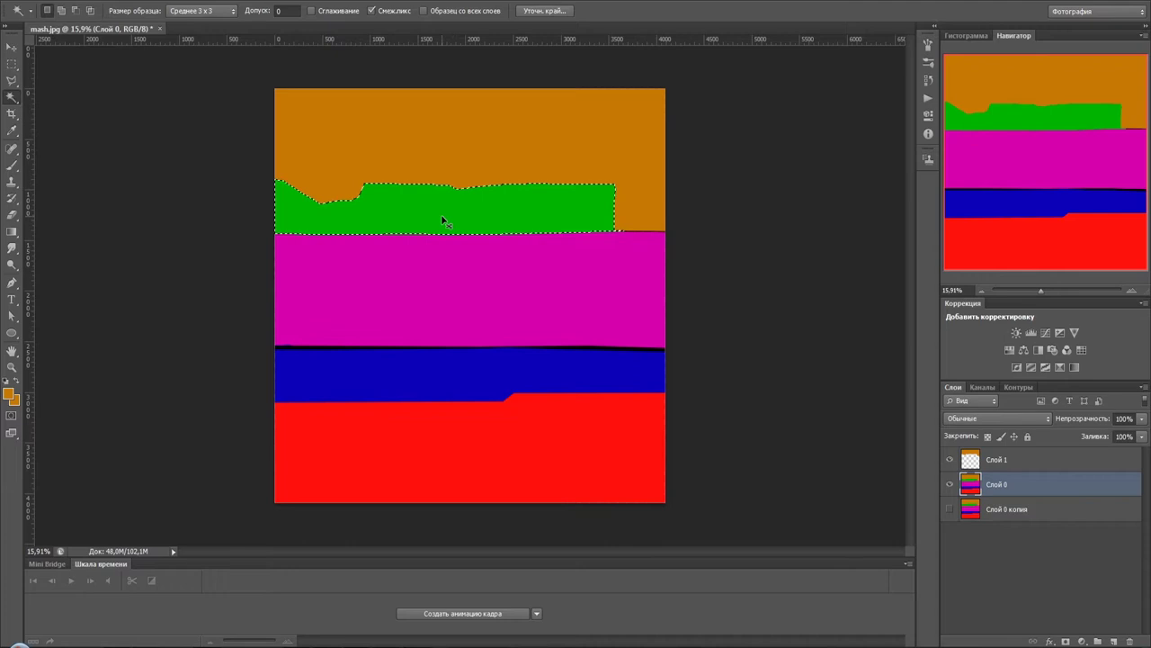
{"action": "key", "text": "ctrl+j"}
{"action": "left_click", "coordinate": [967, 519]}
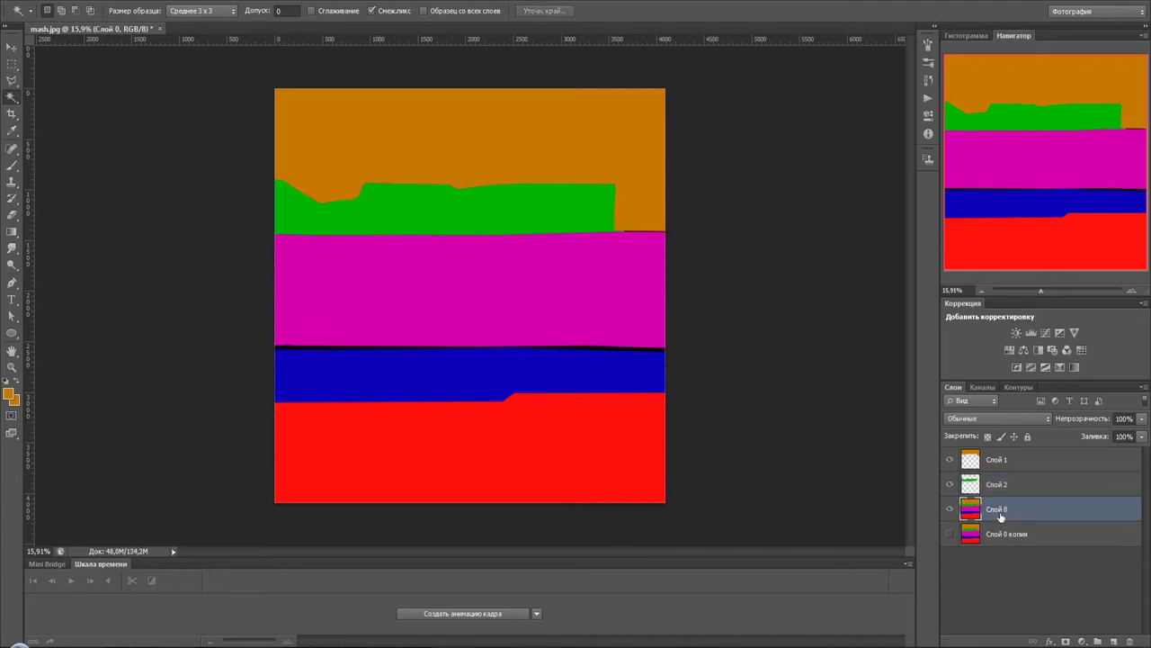
{"action": "key", "text": "ctrl+j"}
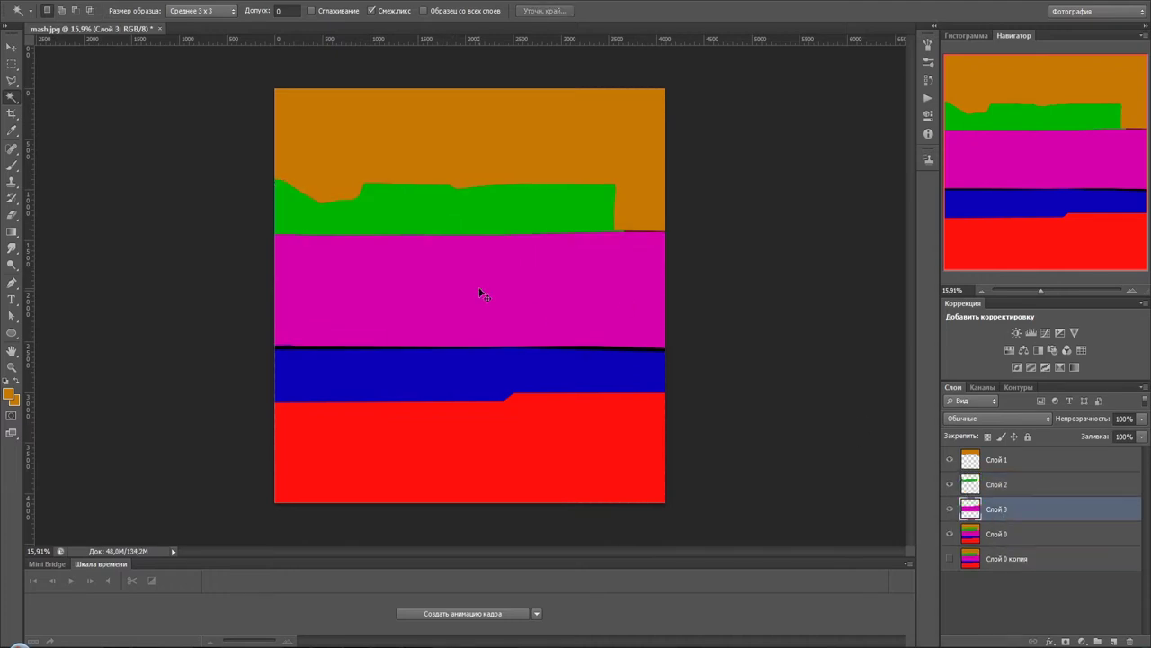
{"action": "left_click", "coordinate": [1003, 542]}
{"action": "left_click", "coordinate": [532, 369]}
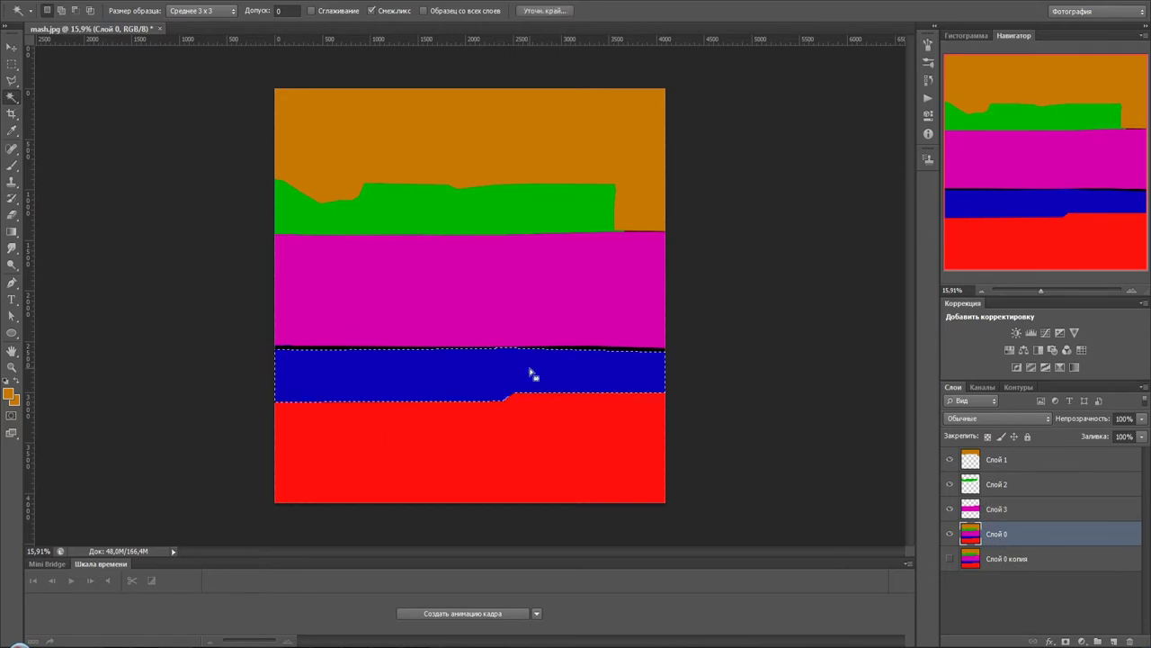
{"action": "key", "text": "ctrl+j"}
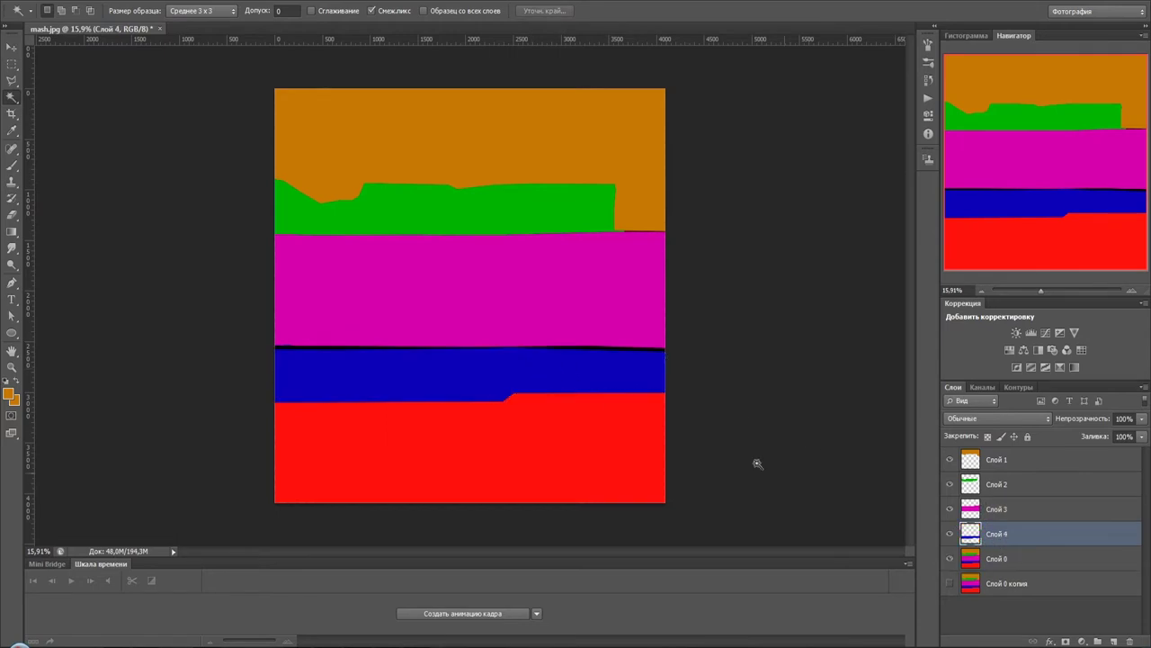
{"action": "left_click", "coordinate": [996, 566]}
{"action": "left_click", "coordinate": [615, 434]}
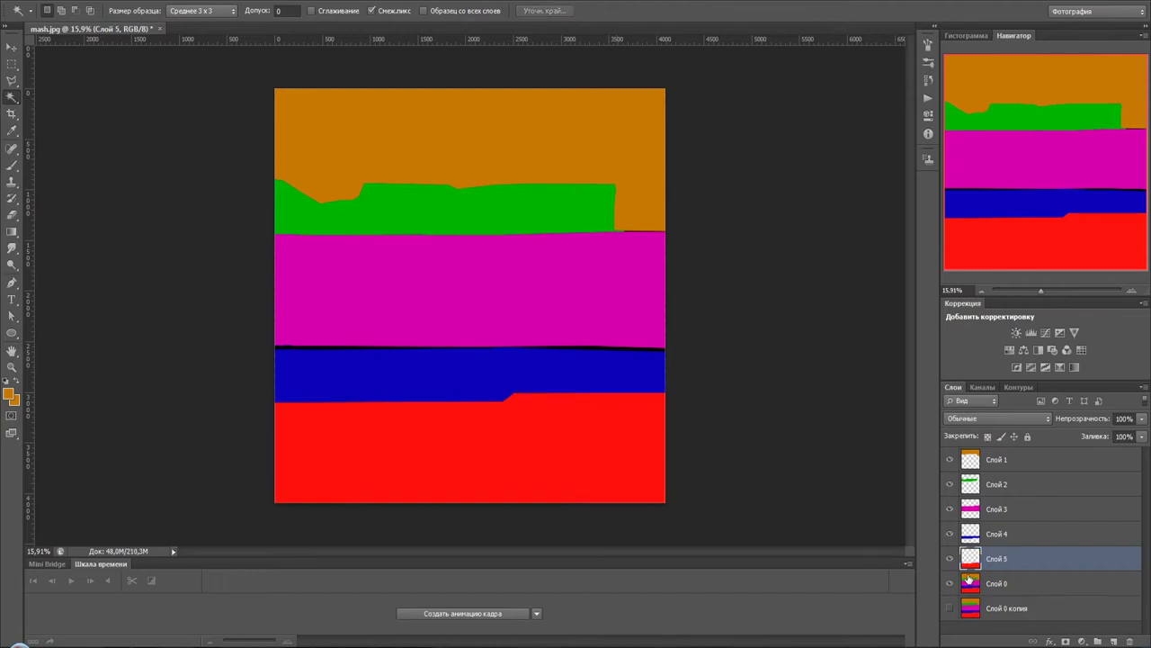
Step: Hide Слой 0, check the green layer, and select colour layers Слой 1 through Слой 5
{"action": "left_click", "coordinate": [950, 582]}
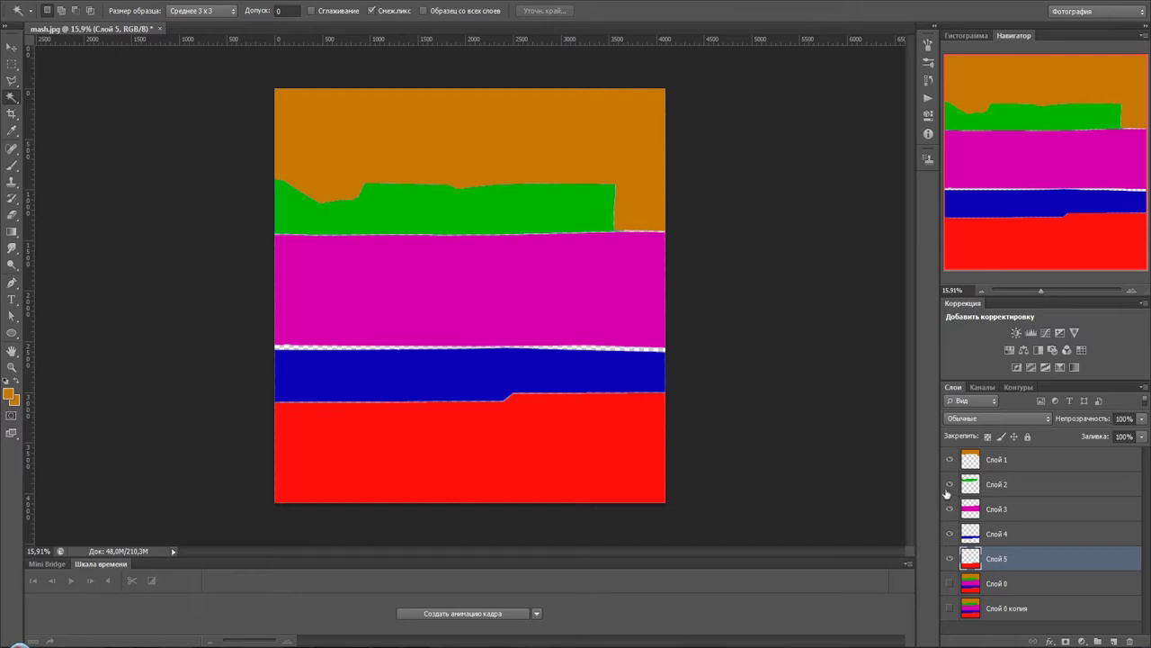
{"action": "left_click", "coordinate": [951, 486]}
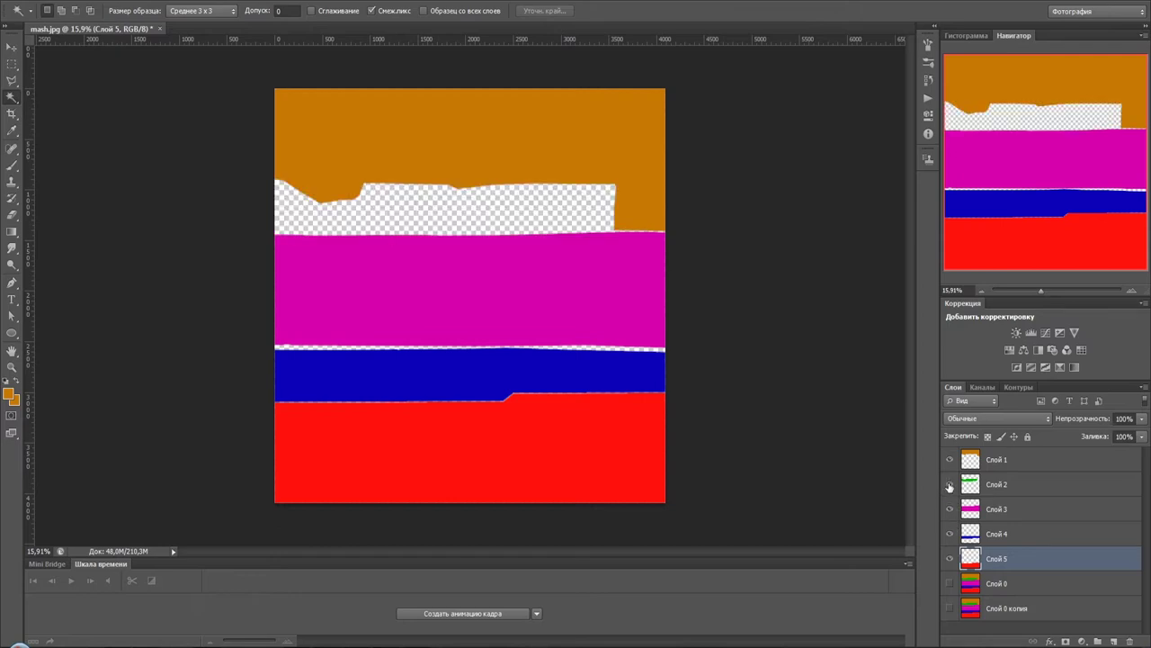
{"action": "left_click", "coordinate": [949, 486]}
{"action": "left_click", "coordinate": [1009, 469]}
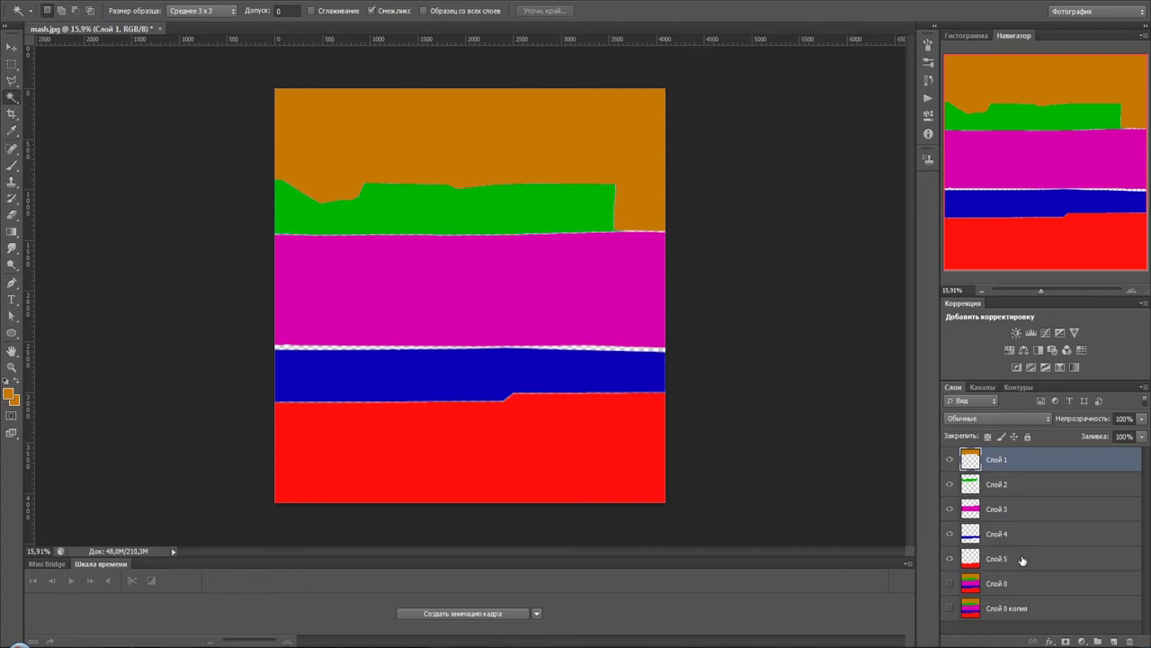
{"action": "left_click", "coordinate": [1021, 560]}
Step: Merge Слой 1–5 with Ctrl+E and apply Flaming Pear Solidify A to fill the white seams
{"action": "key", "text": "ctrl+e"}
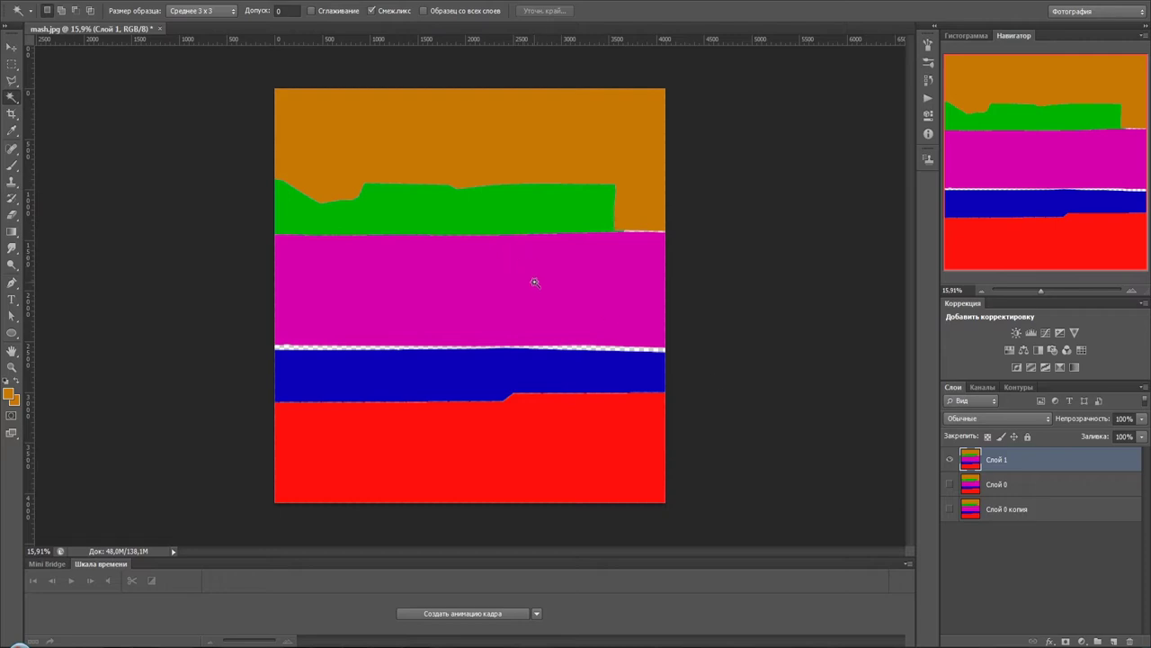
{"action": "left_click", "coordinate": [287, 5]}
{"action": "mouse_move", "coordinate": [320, 303]}
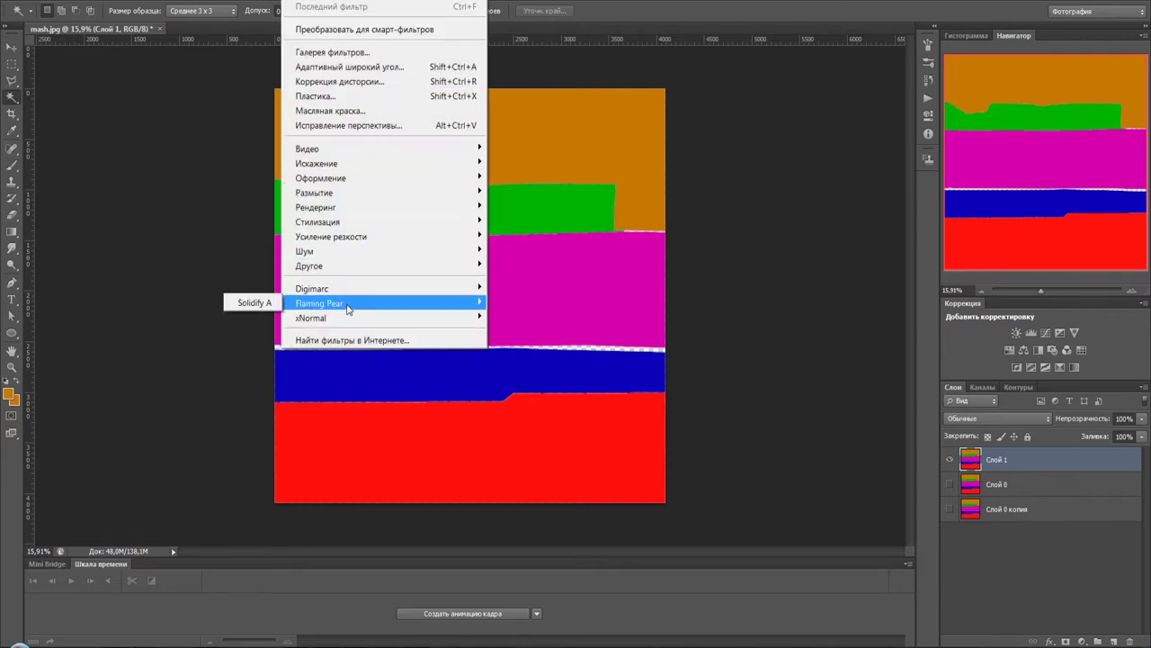
{"action": "left_click", "coordinate": [249, 302]}
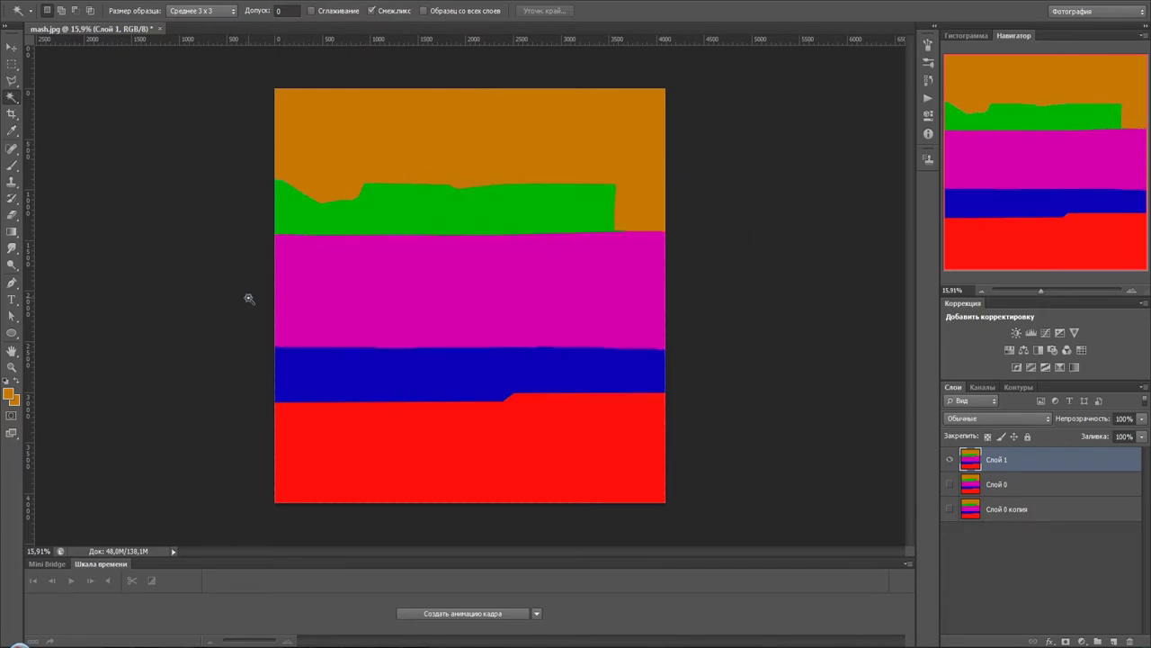
{"action": "scroll", "scroll_direction": "up", "scroll_amount": 3}
{"action": "scroll", "scroll_direction": "down", "scroll_amount": 3}
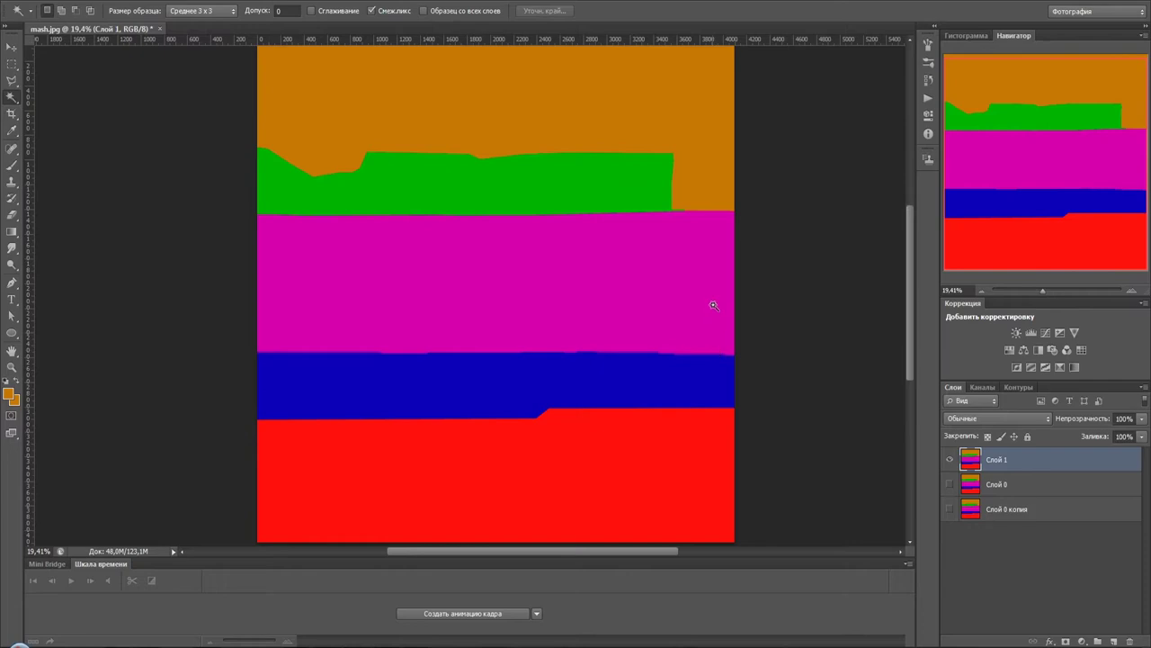
{"action": "scroll", "scroll_direction": "down", "scroll_amount": 3}
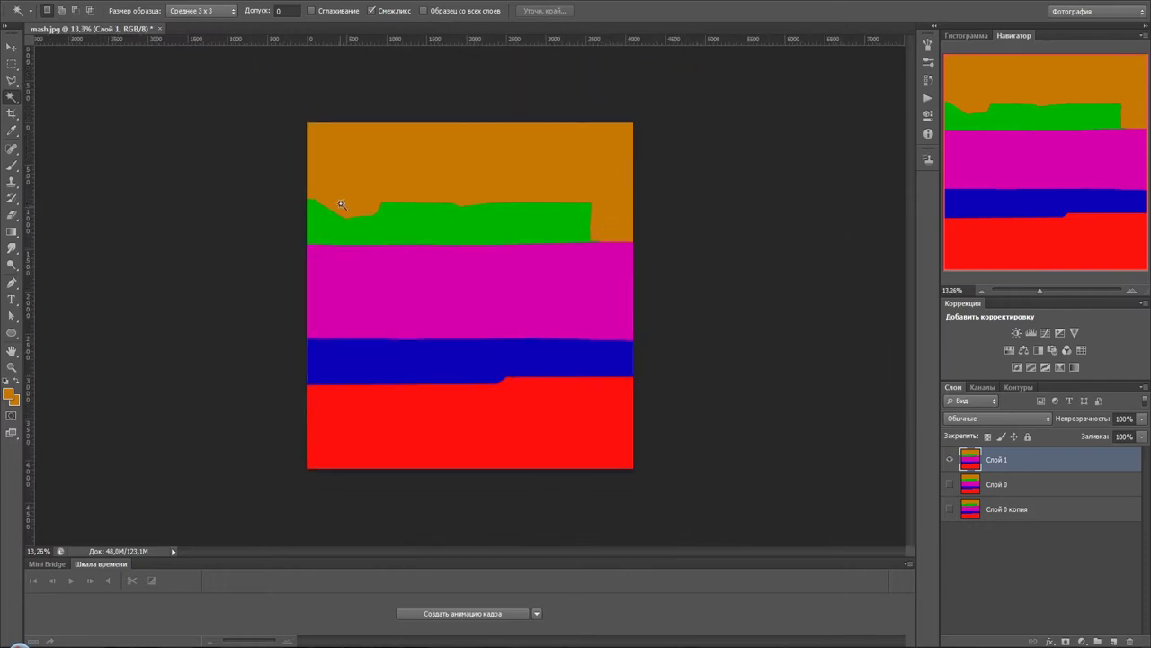
{"action": "scroll", "scroll_direction": "up", "scroll_amount": 3}
{"action": "scroll", "scroll_direction": "up", "scroll_amount": 3}
{"action": "scroll", "scroll_direction": "down", "scroll_amount": 3}
{"action": "scroll", "scroll_direction": "down", "scroll_amount": 3}
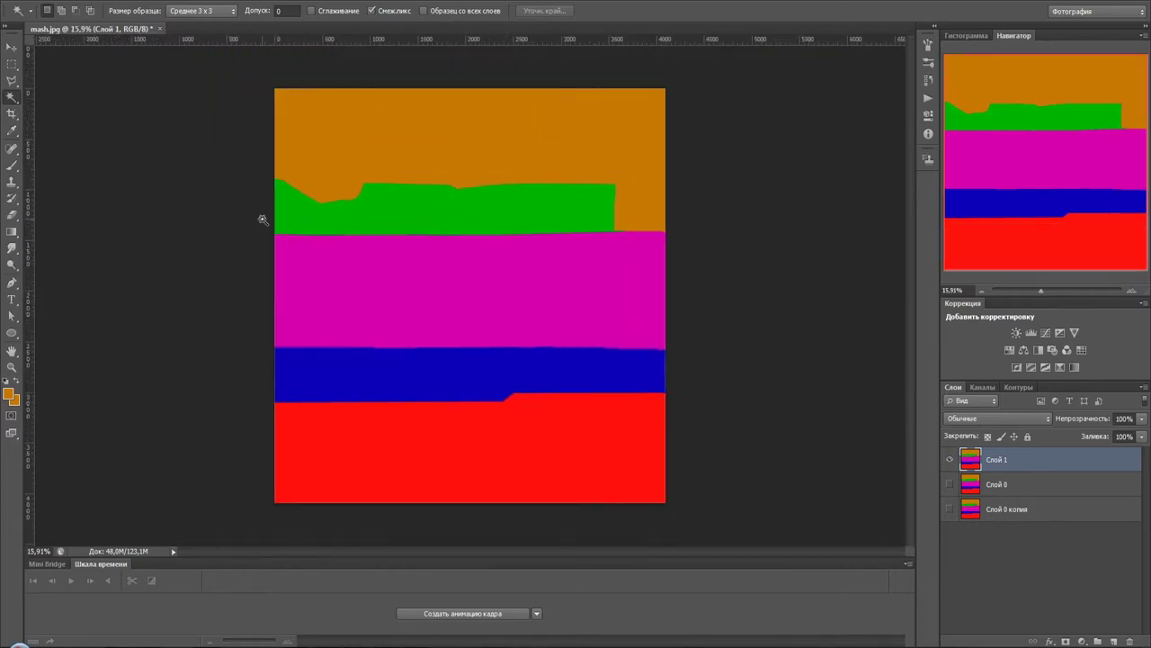
{"action": "scroll", "scroll_direction": "down", "scroll_amount": 3}
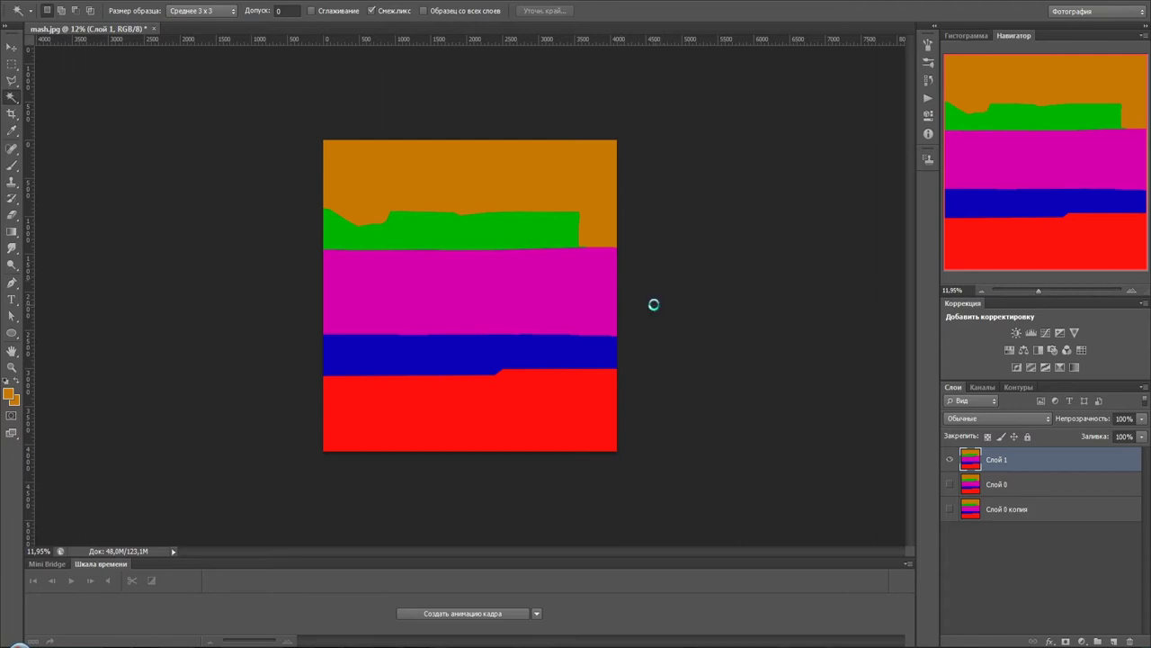
Step: Save the image as a JPEG named id_house, accepting the default JPEG options
{"action": "left_click", "coordinate": [605, 454]}
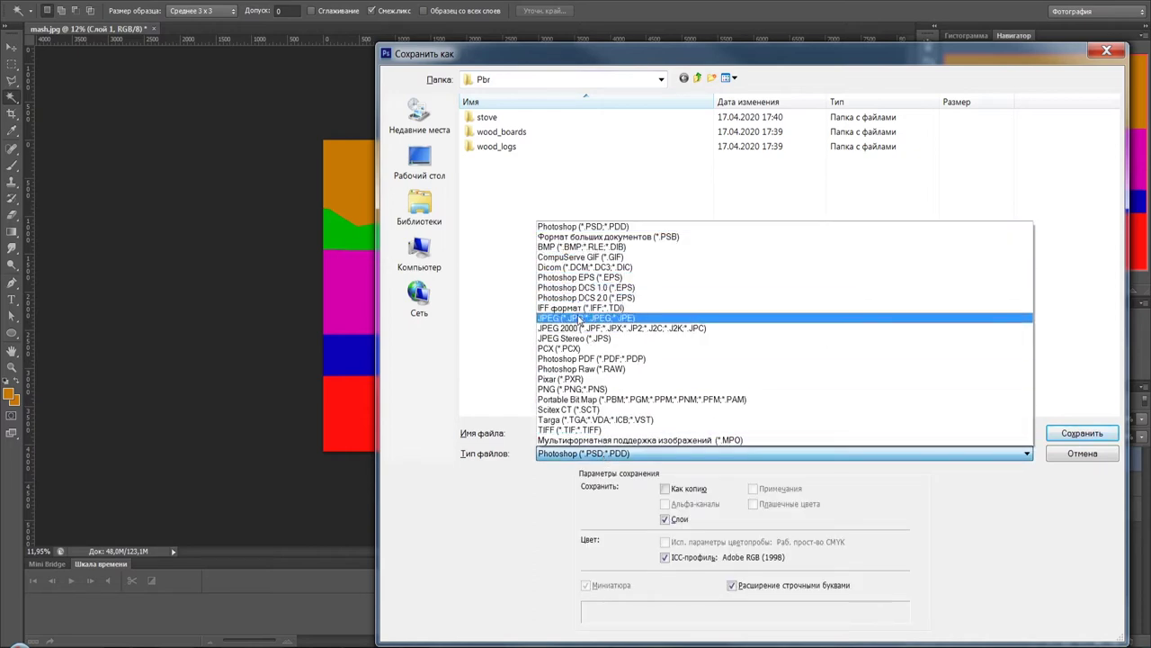
{"action": "left_click", "coordinate": [580, 318]}
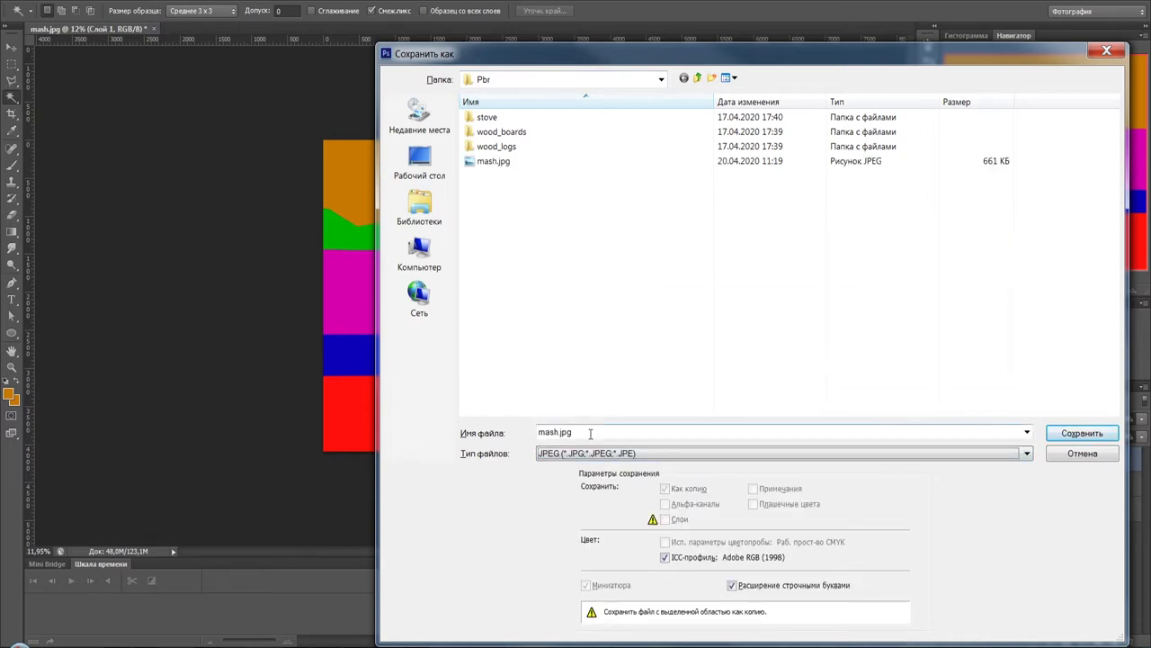
{"action": "double_click", "coordinate": [581, 432]}
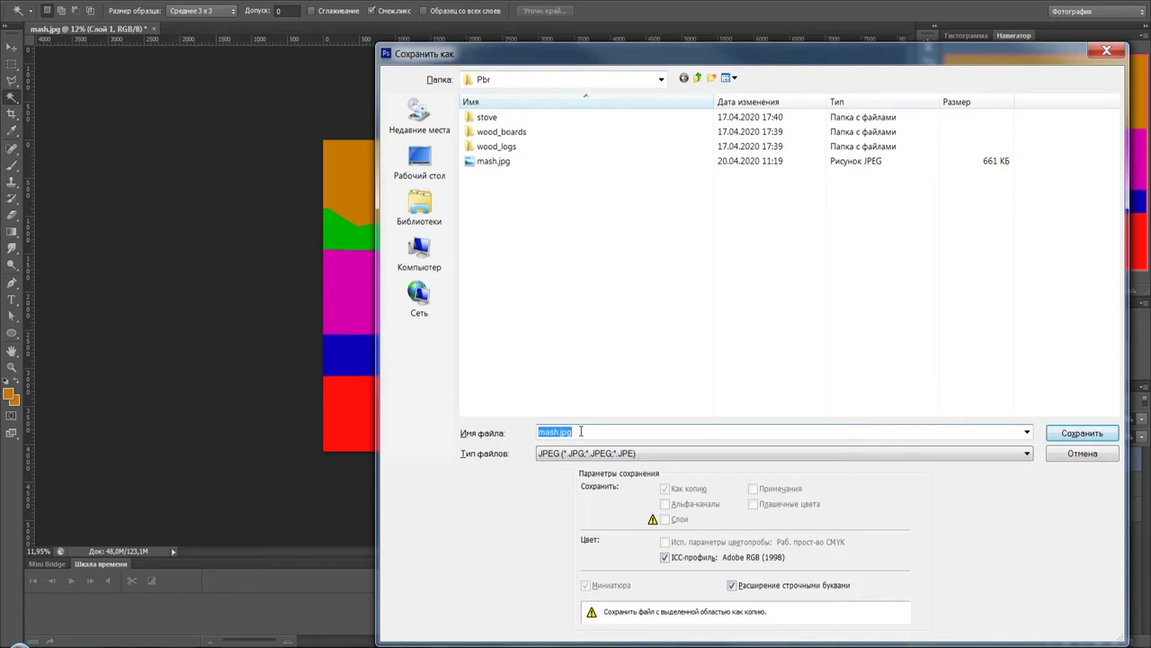
{"action": "type", "text": "ш"}
{"action": "key", "text": "Return"}
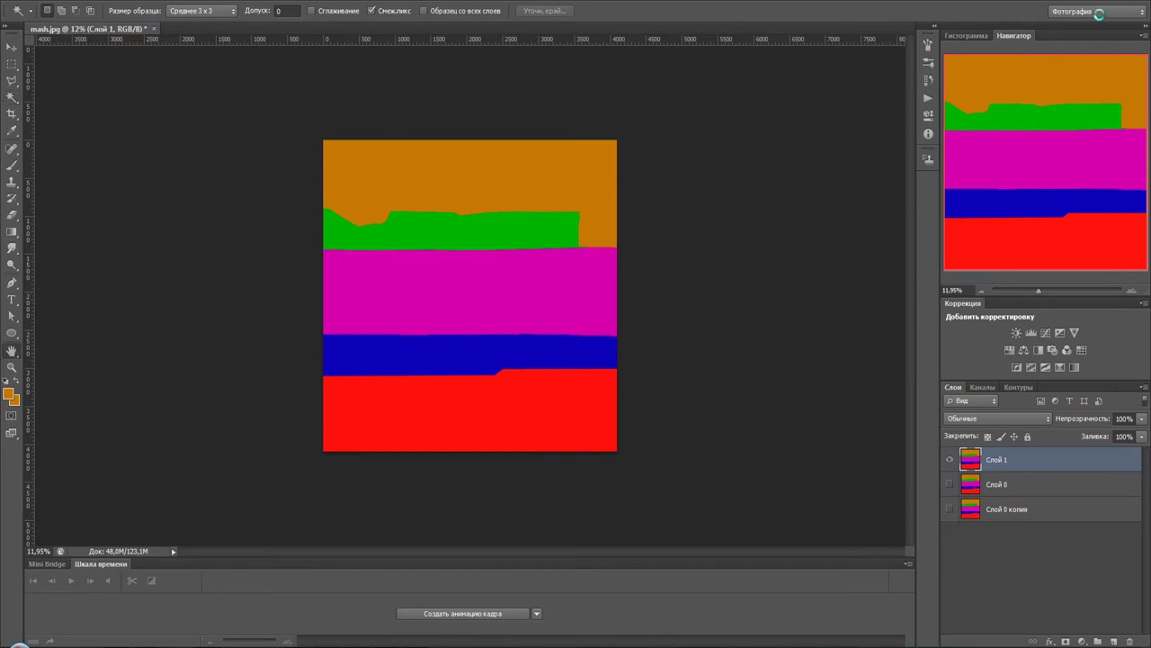
{"action": "left_click", "coordinate": [636, 162]}
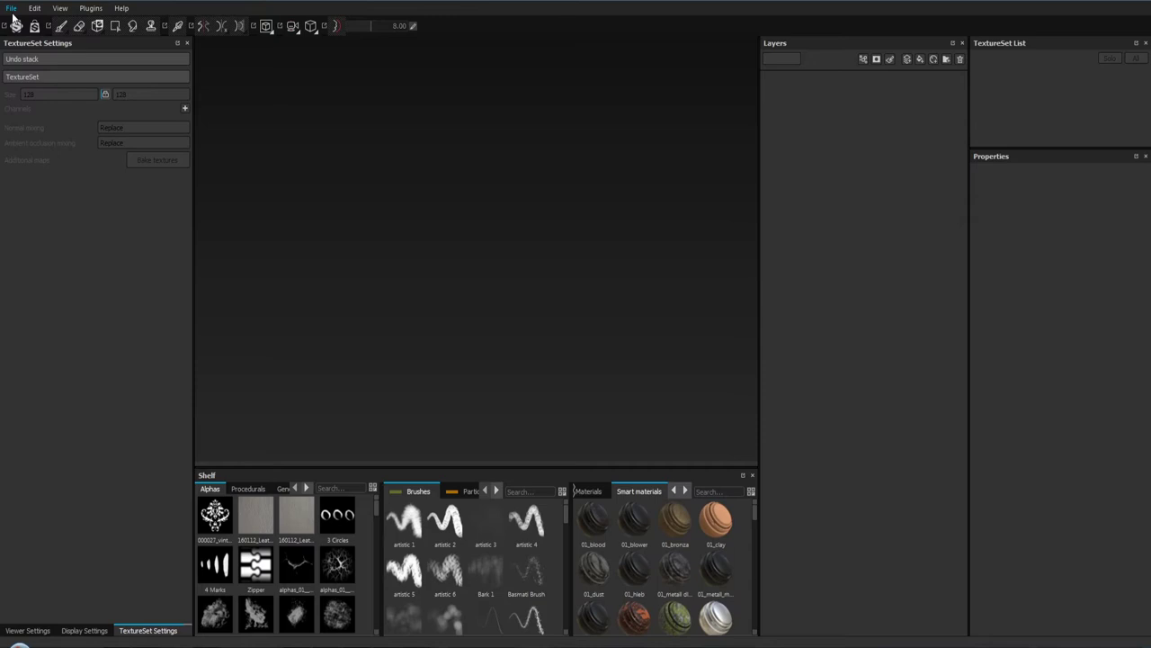
Step: Start a new Substance Painter project using house_unwrap2.obj as the mesh
{"action": "left_click", "coordinate": [14, 9]}
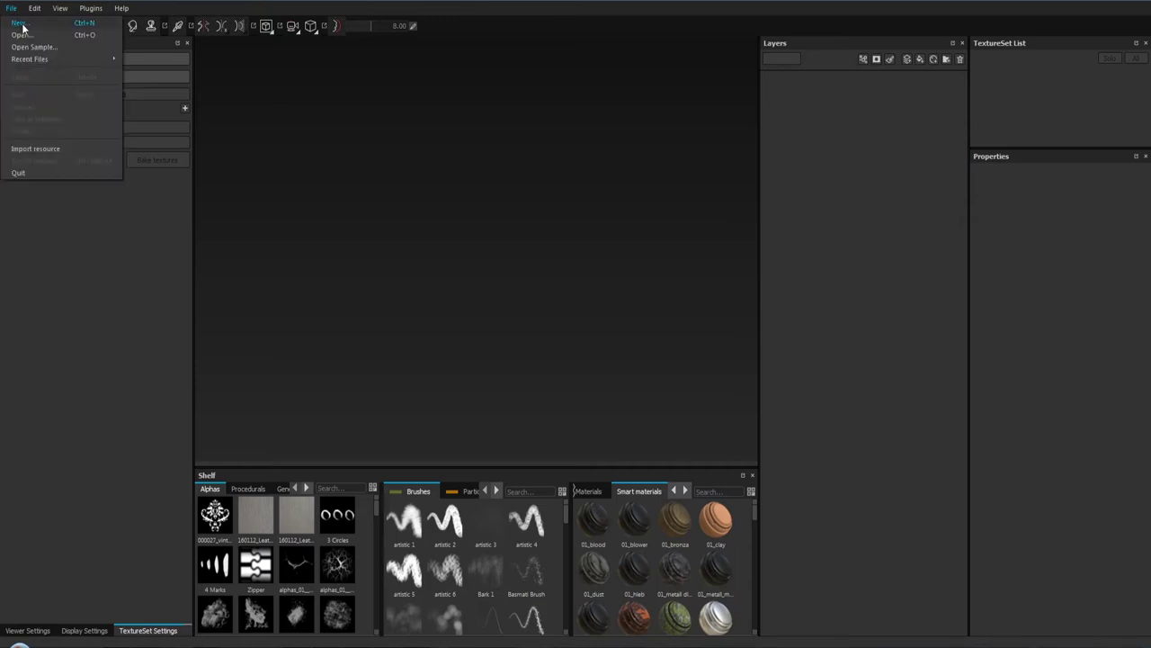
{"action": "left_click", "coordinate": [20, 23]}
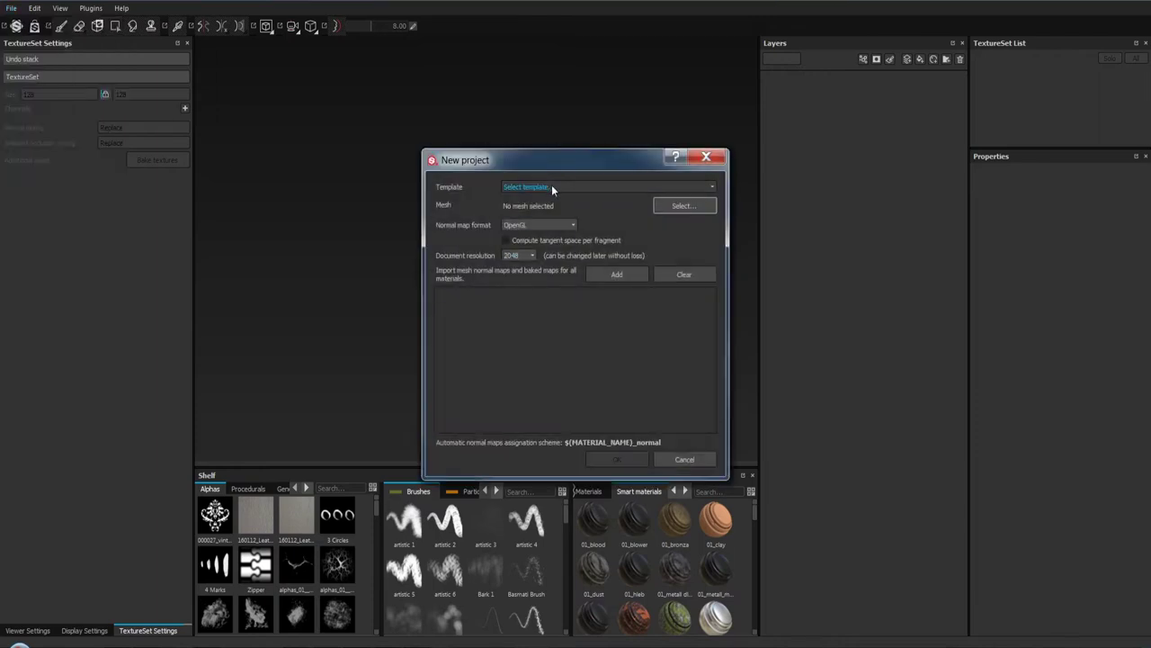
{"action": "left_click_drag", "start_coordinate": [558, 160], "coordinate": [452, 100]}
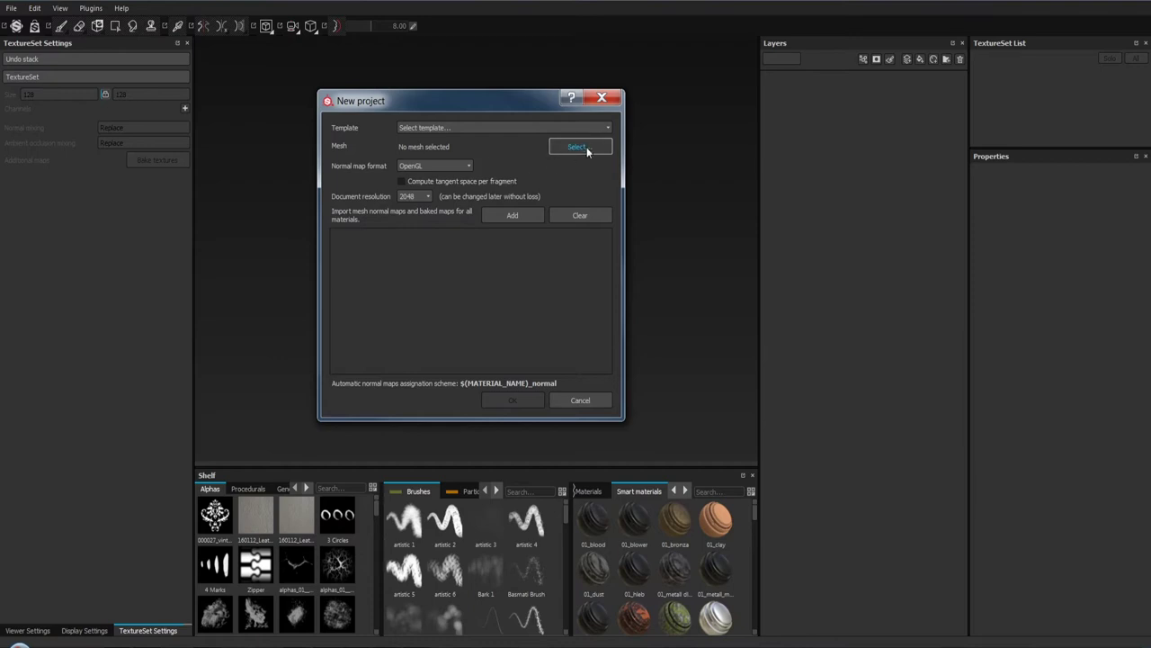
{"action": "left_click", "coordinate": [583, 146]}
{"action": "mouse_move", "coordinate": [511, 227]}
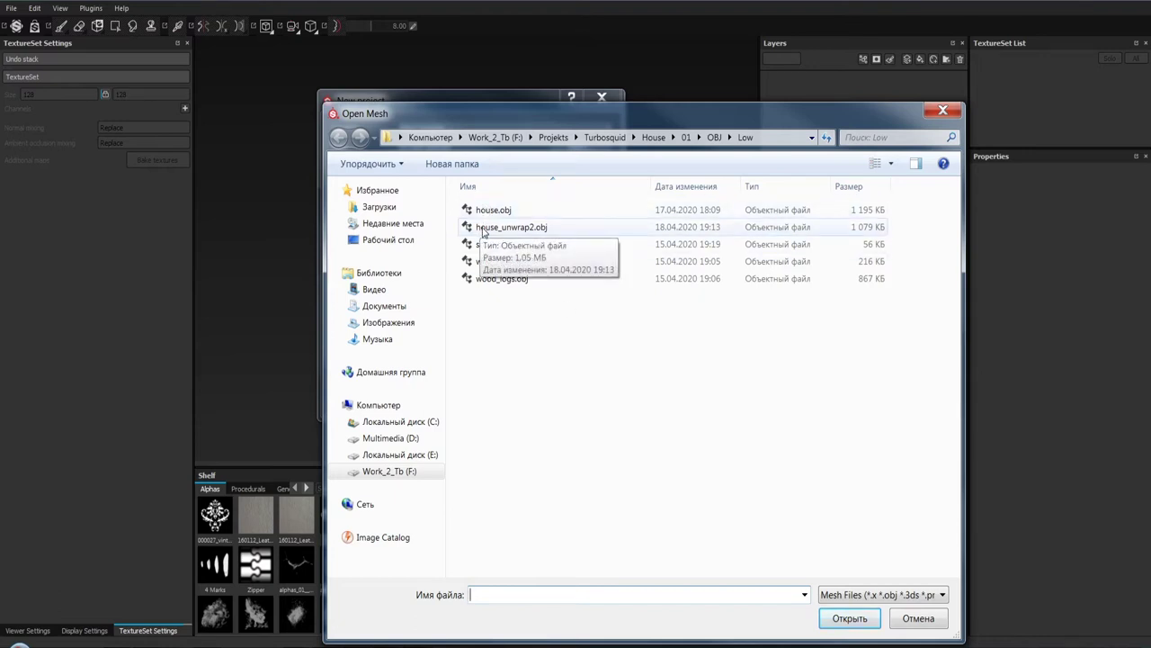
{"action": "left_click", "coordinate": [483, 231]}
{"action": "left_click", "coordinate": [848, 621]}
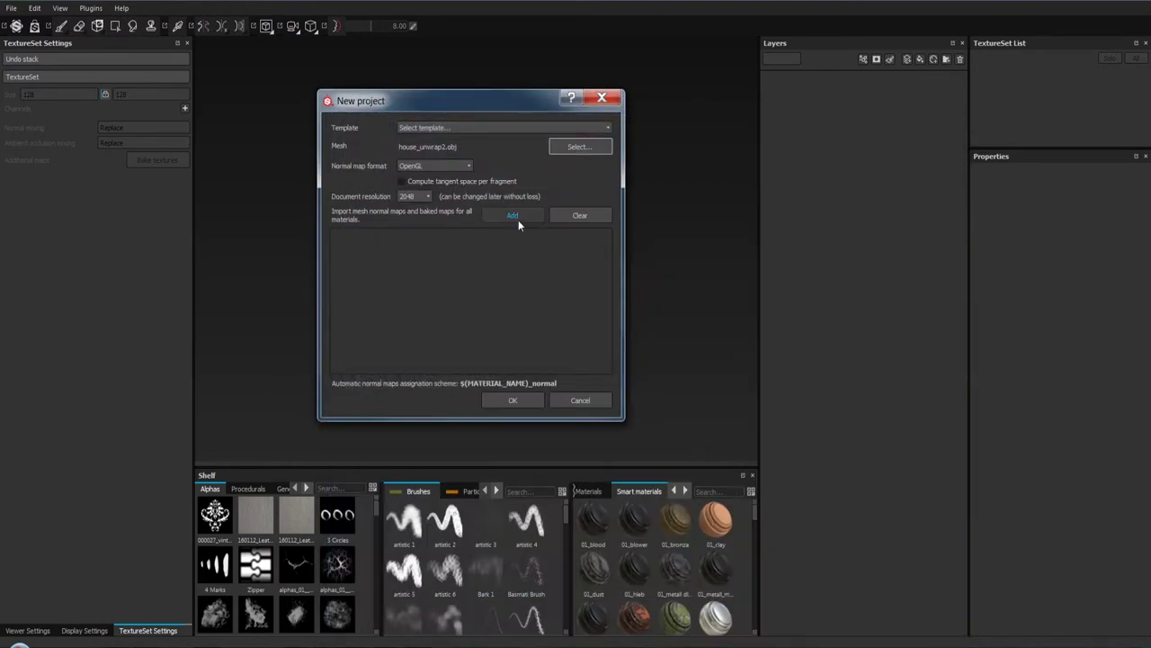
Step: Add id_house.jpg from House/01/Texture/Pbr as a baked map and create the project
{"action": "left_click", "coordinate": [512, 216]}
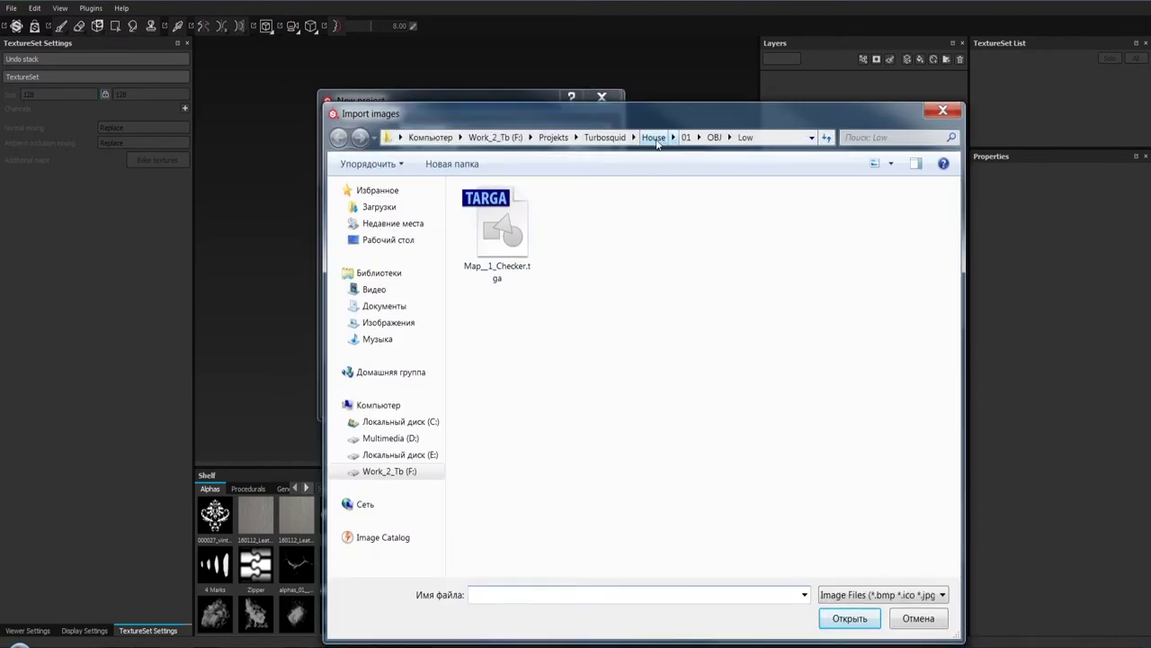
{"action": "left_click", "coordinate": [656, 139]}
{"action": "left_click", "coordinate": [605, 137]}
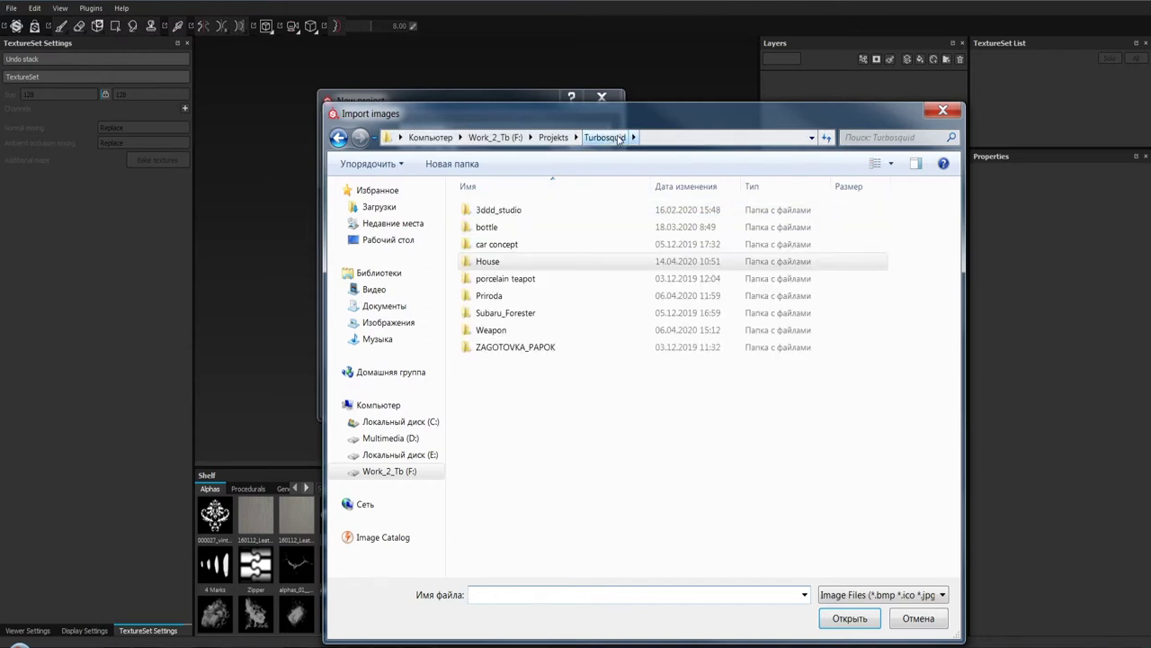
{"action": "double_click", "coordinate": [500, 262]}
{"action": "double_click", "coordinate": [478, 212]}
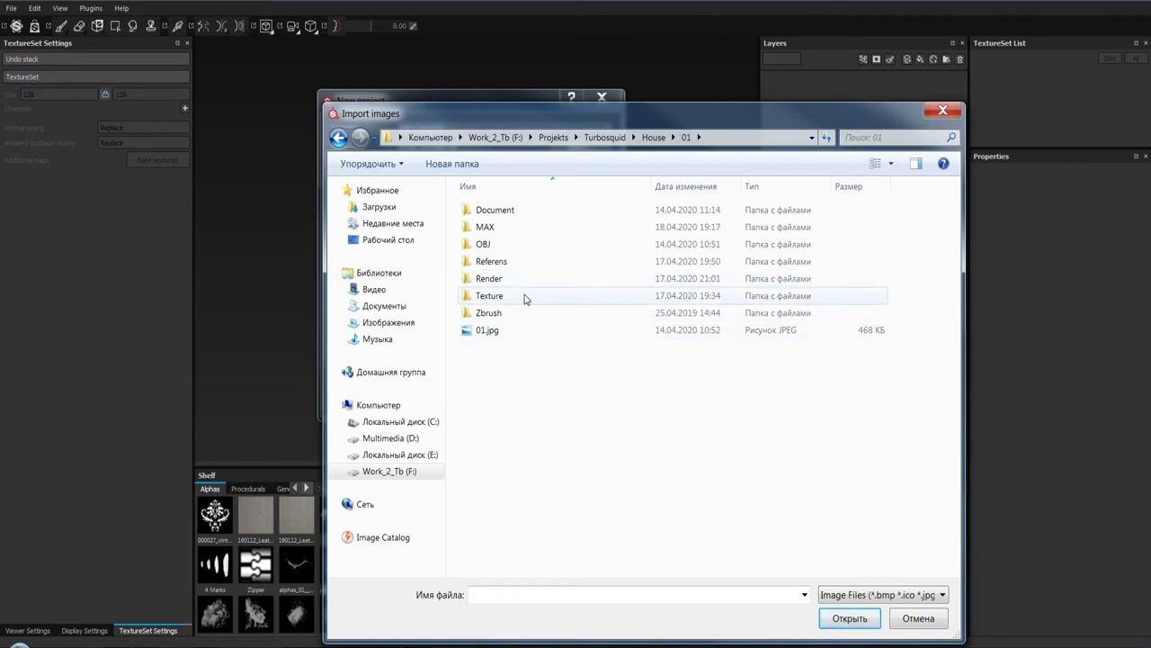
{"action": "double_click", "coordinate": [525, 297]}
{"action": "double_click", "coordinate": [659, 224]}
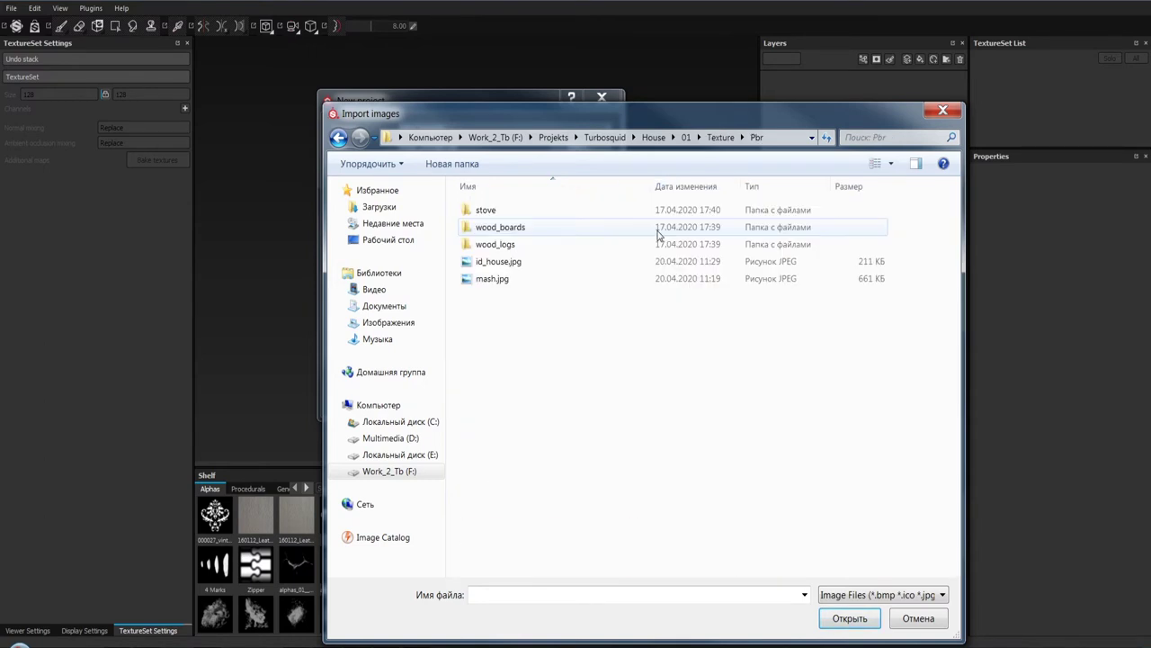
{"action": "left_click", "coordinate": [890, 164]}
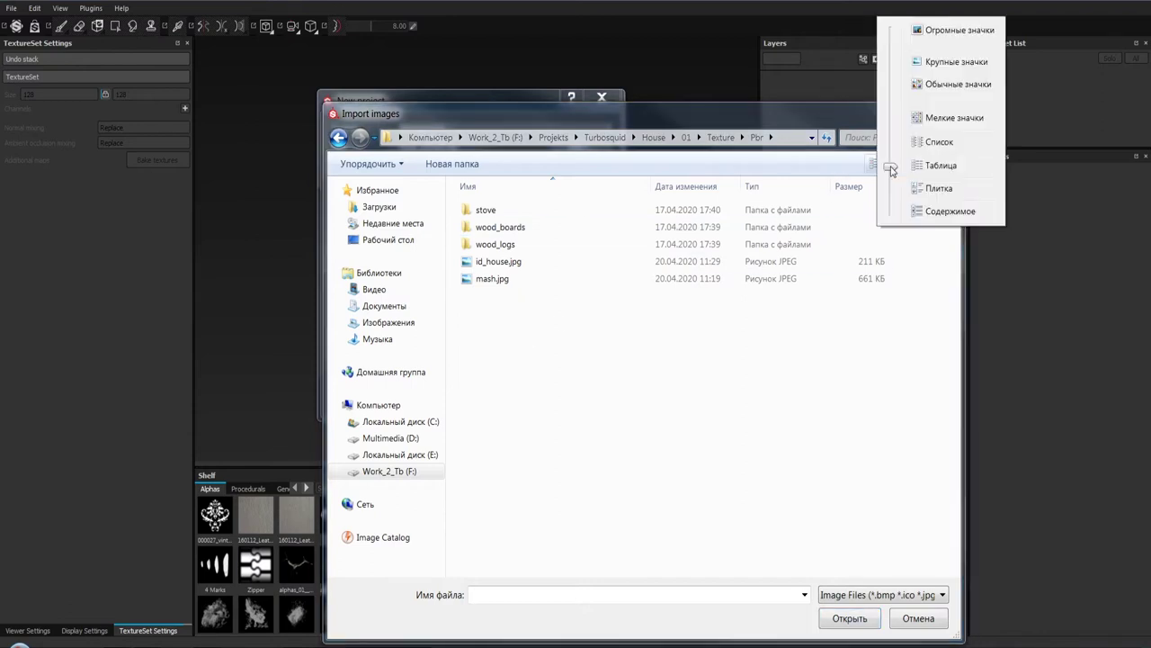
{"action": "left_click", "coordinate": [938, 70]}
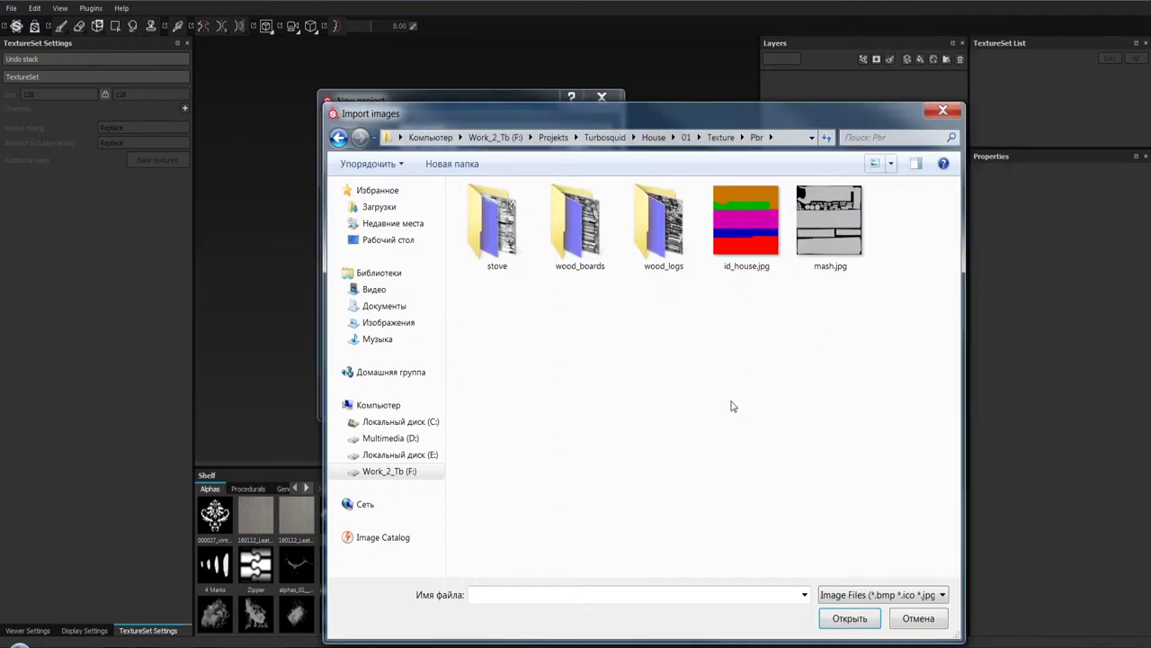
{"action": "double_click", "coordinate": [732, 230]}
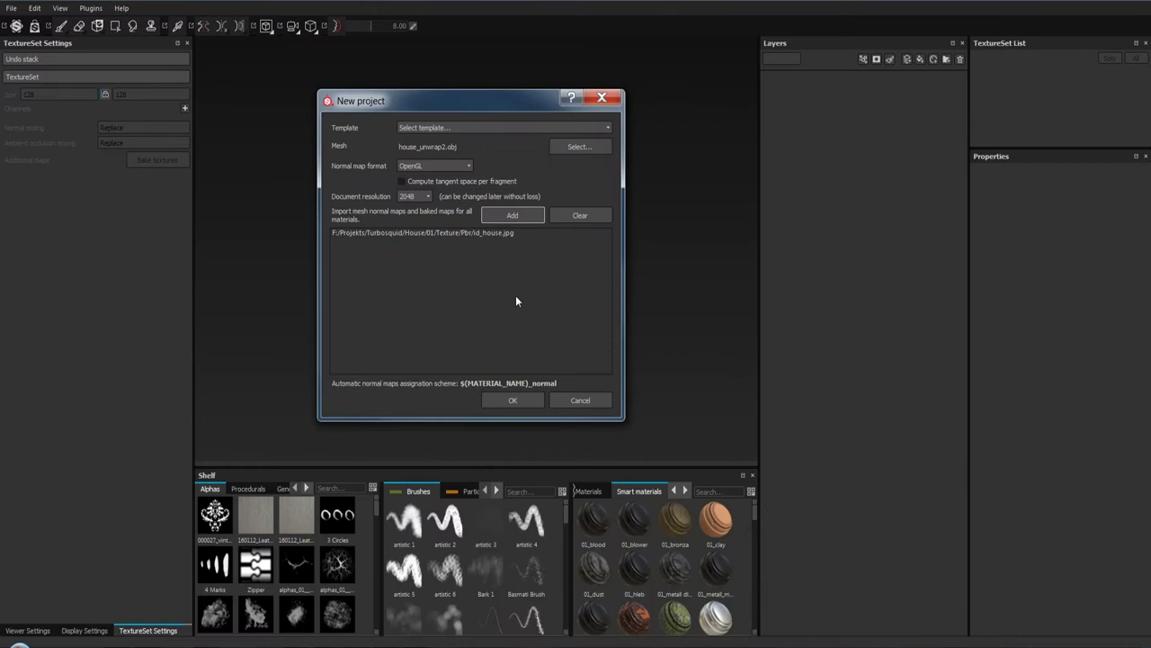
{"action": "left_click", "coordinate": [512, 400]}
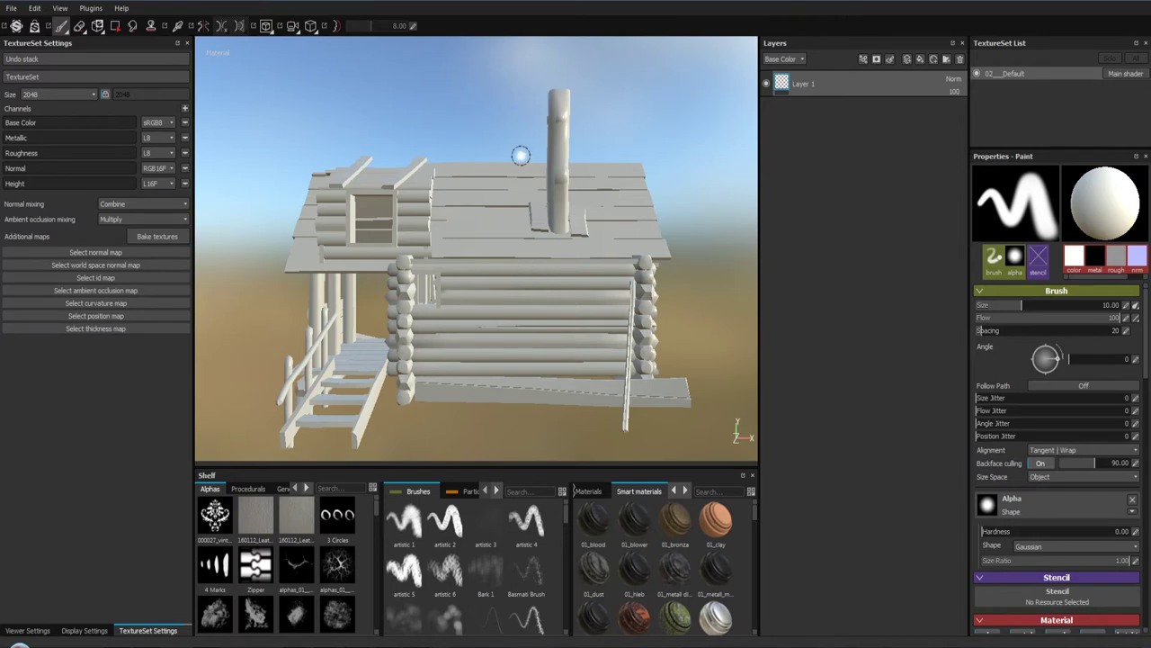
{"action": "left_click_drag", "start_coordinate": [504, 170], "coordinate": [597, 198]}
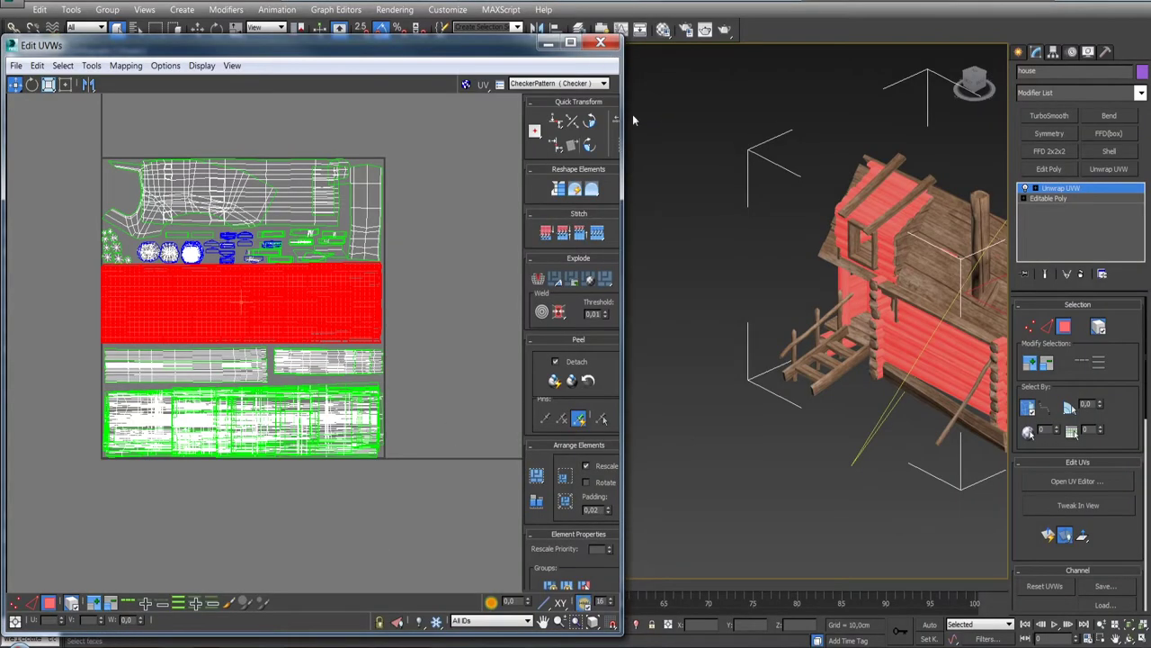
Step: Collapse the Unwrap UVW modifier into the house's editable poly
{"action": "scroll", "scroll_direction": "down", "scroll_amount": 3}
{"action": "left_click_drag", "start_coordinate": [711, 302], "coordinate": [628, 74]}
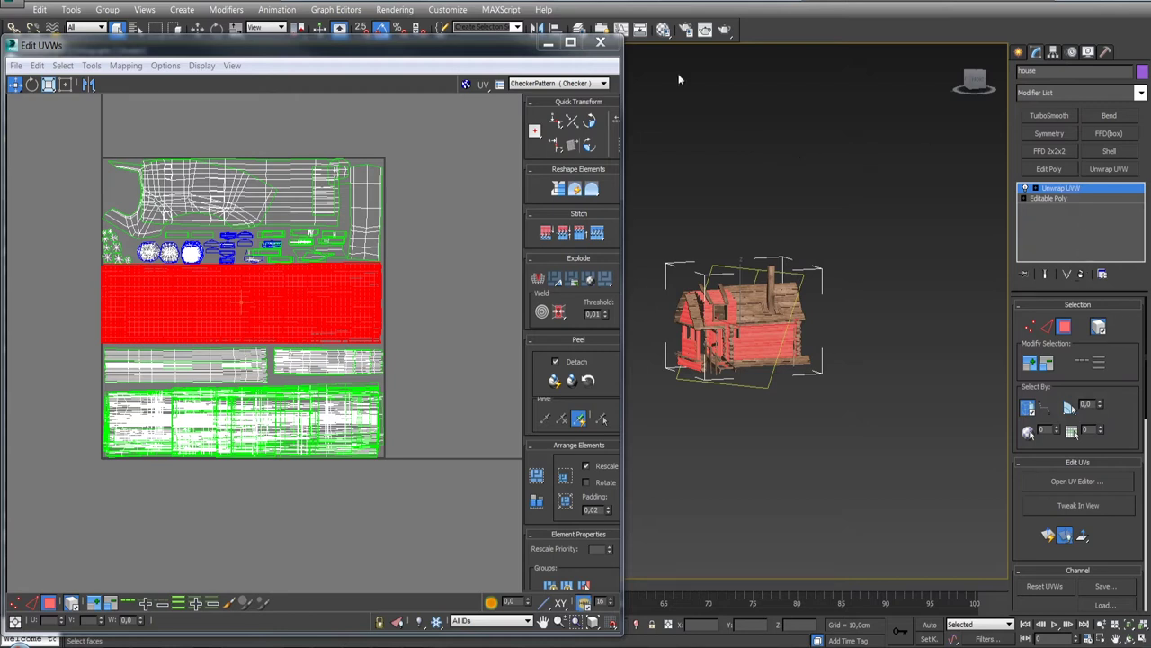
{"action": "right_click", "coordinate": [1079, 191]}
{"action": "left_click", "coordinate": [1007, 327]}
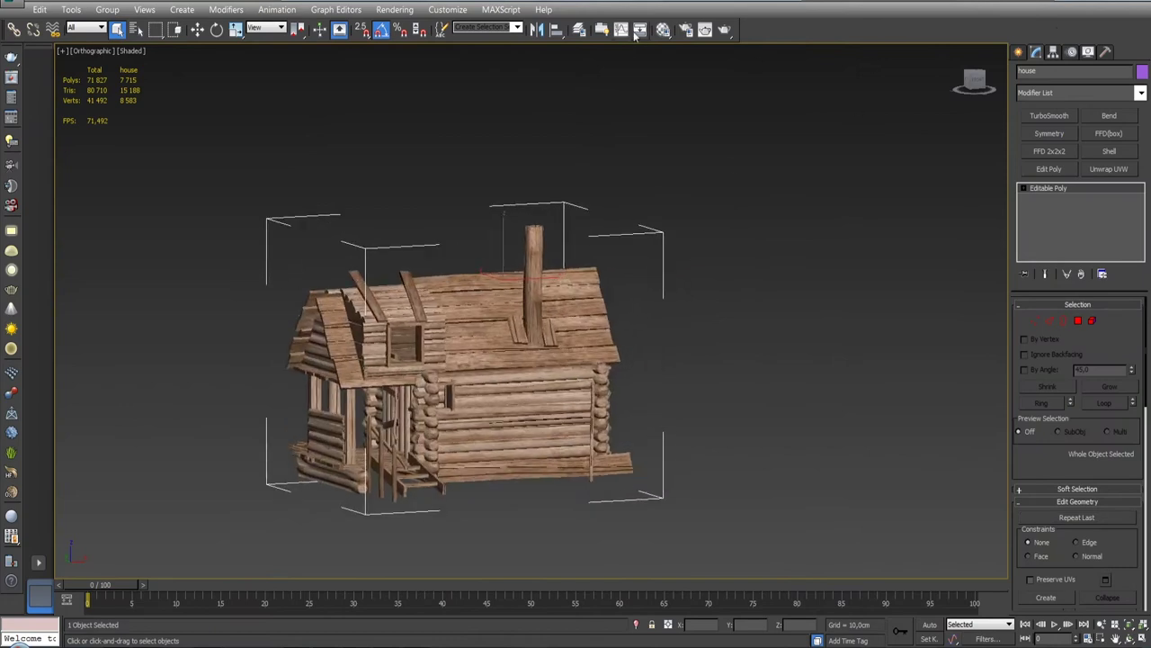
Step: Rename an unused default material slot to house and assign it to the house model
{"action": "left_click", "coordinate": [663, 28]}
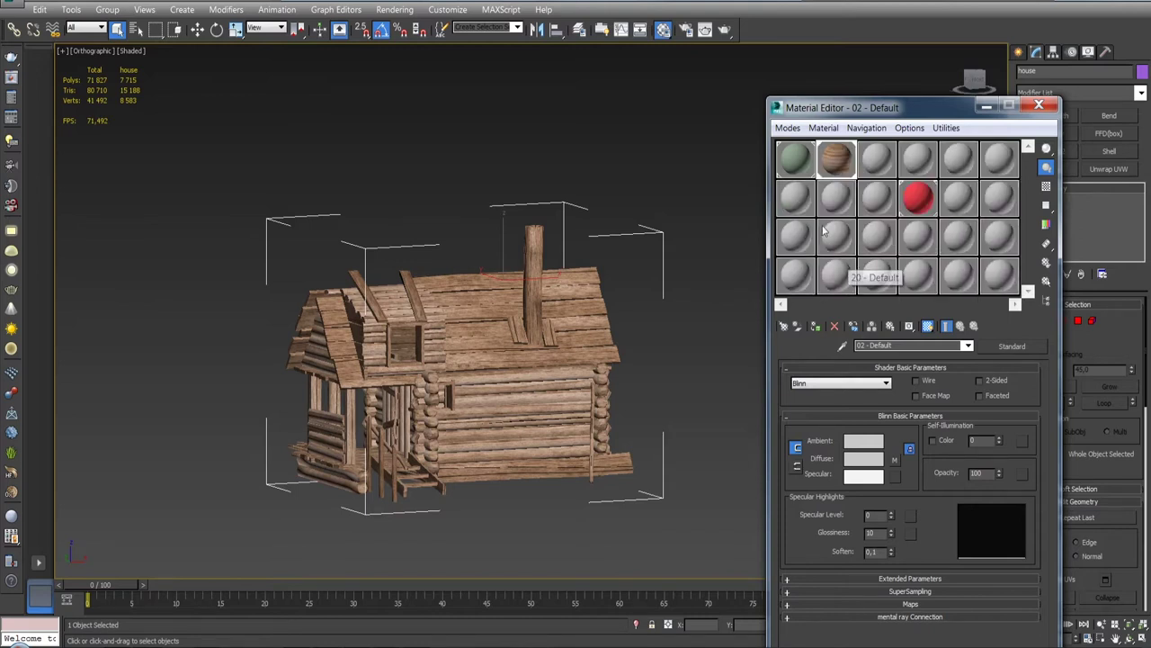
{"action": "left_click", "coordinate": [793, 196]}
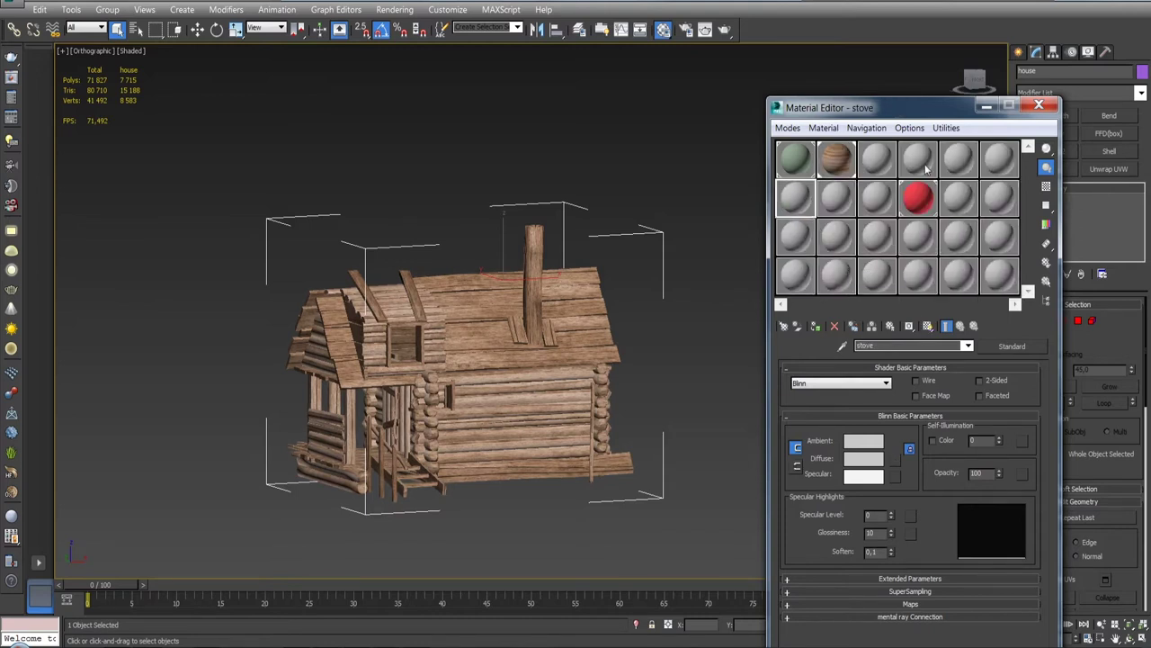
{"action": "left_click", "coordinate": [883, 161]}
{"action": "left_click_drag", "start_coordinate": [915, 346], "coordinate": [856, 345]}
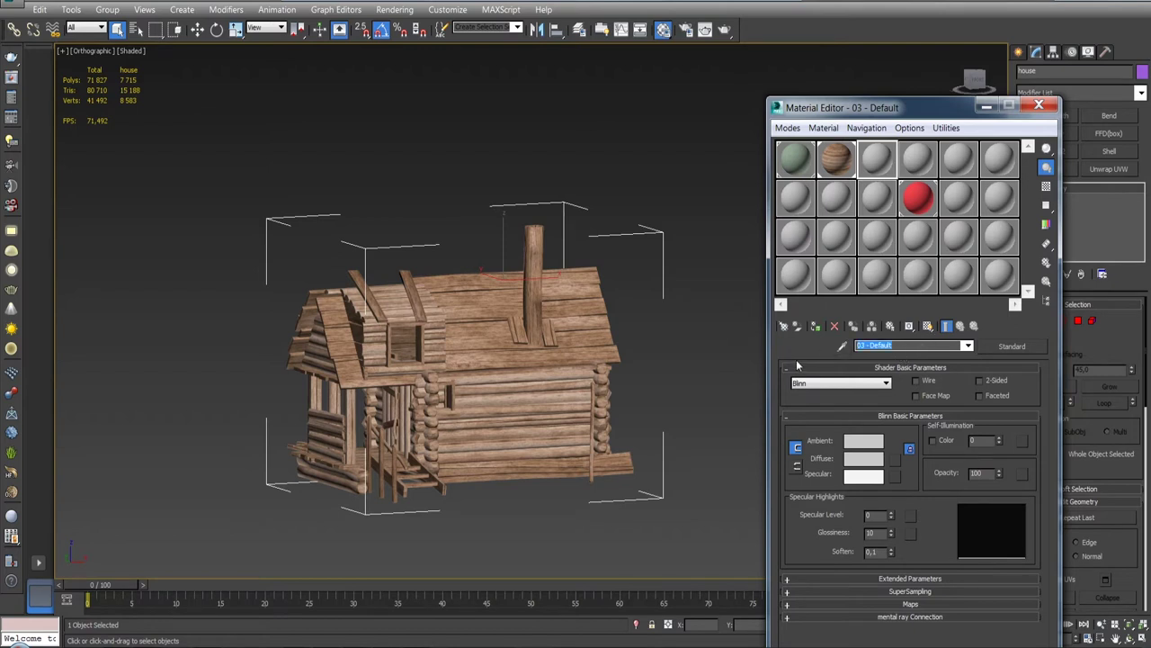
{"action": "type", "text": "hou"}
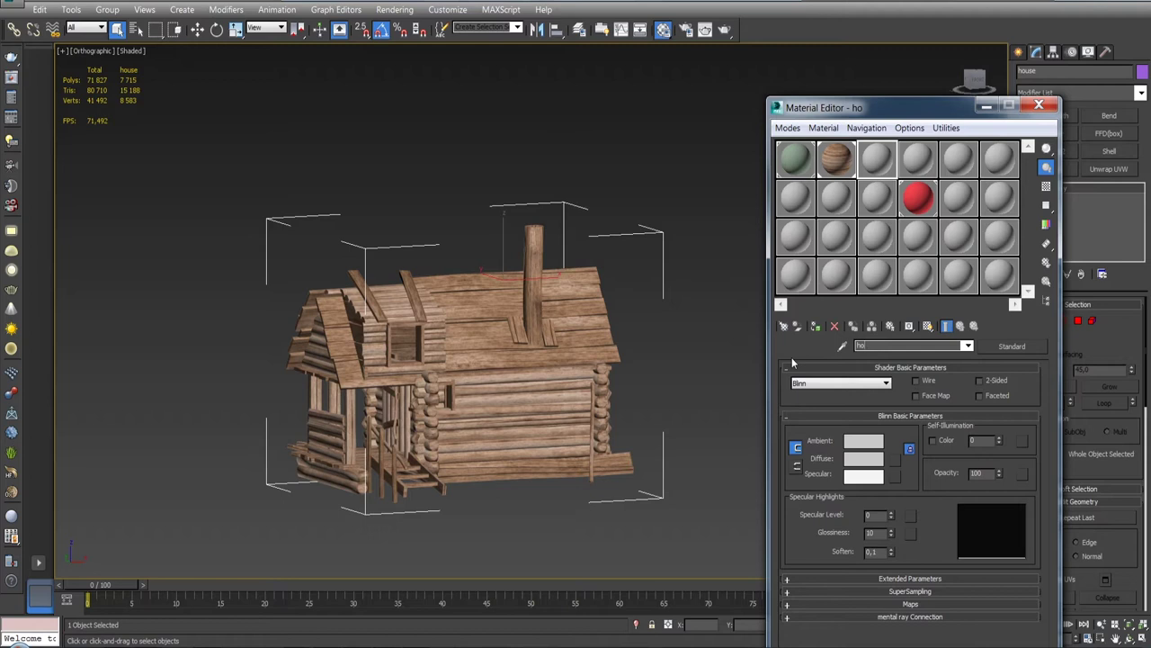
{"action": "type", "text": "se"}
{"action": "left_click_drag", "start_coordinate": [945, 114], "coordinate": [918, 115]}
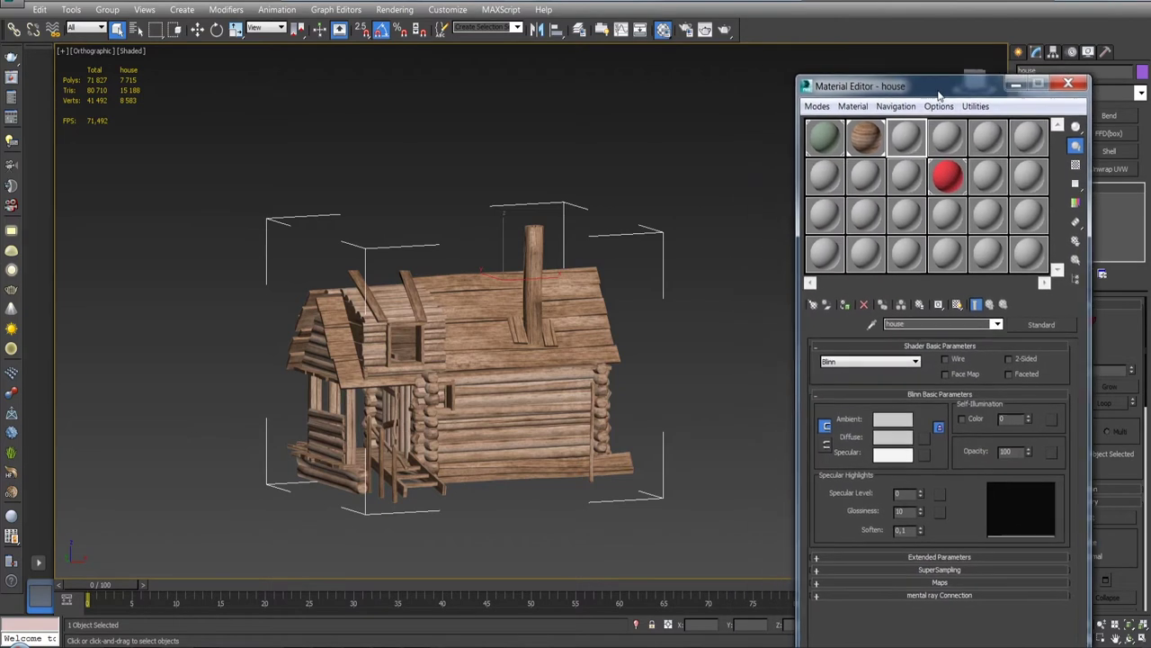
{"action": "left_click_drag", "start_coordinate": [883, 112], "coordinate": [950, 83]}
{"action": "left_click", "coordinate": [856, 298]}
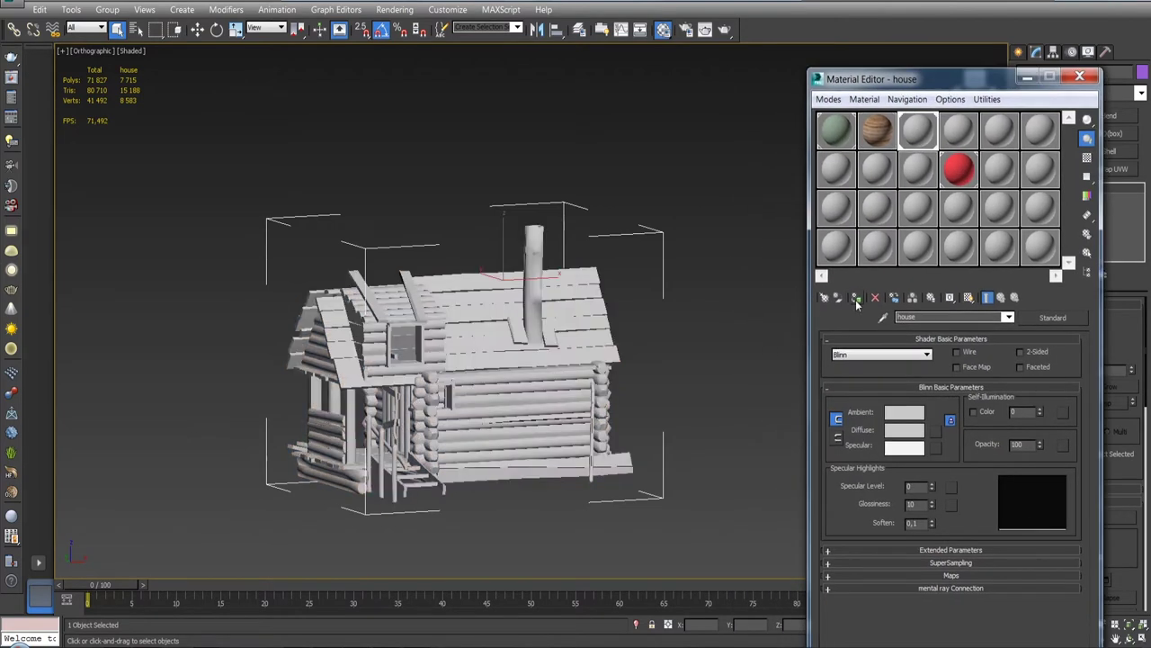
{"action": "left_click", "coordinate": [1080, 77]}
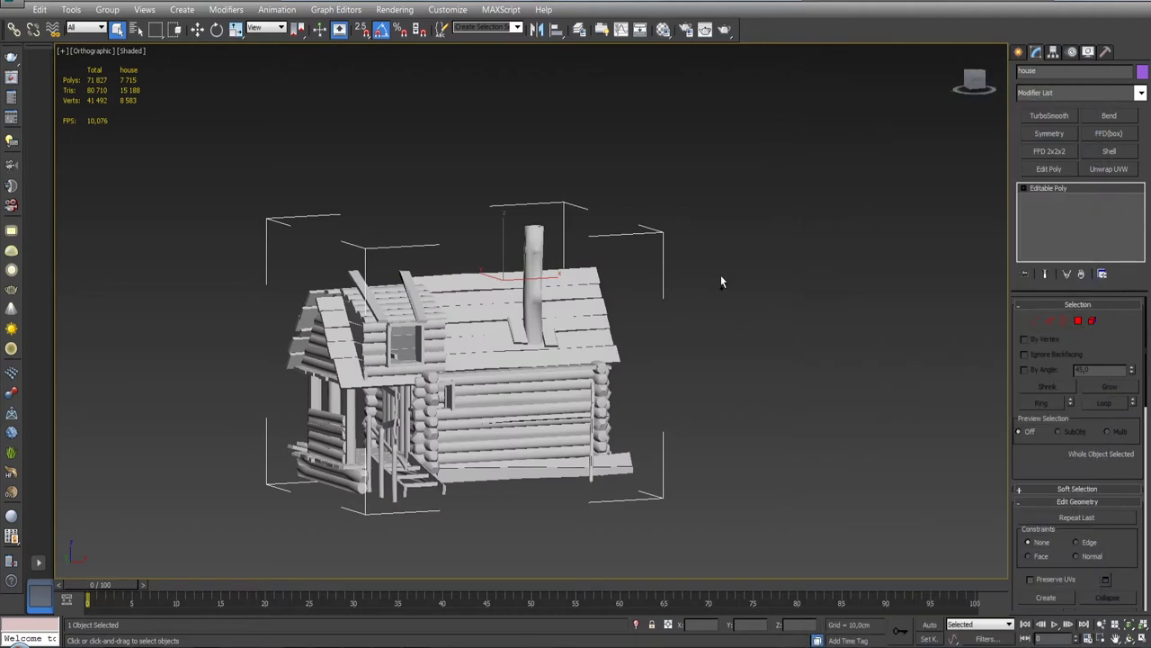
{"action": "left_click_drag", "start_coordinate": [726, 311], "coordinate": [801, 272]}
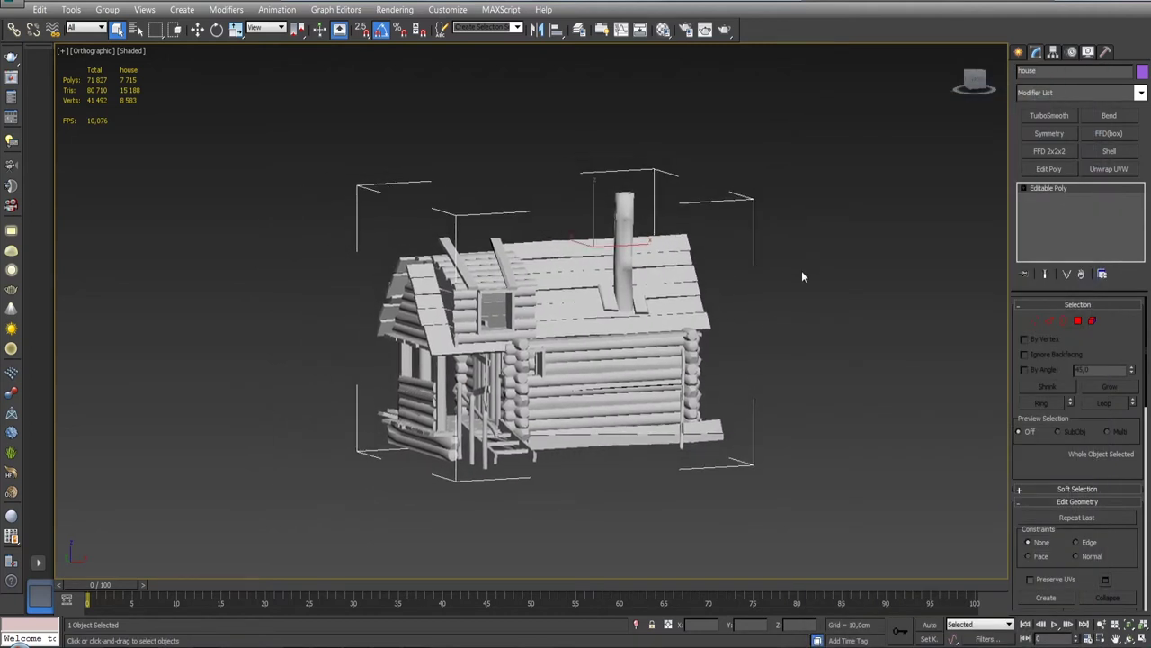
Step: Export the selected house, targeting the Low folder with OBJ as the file type
{"action": "left_click", "coordinate": [280, 235]}
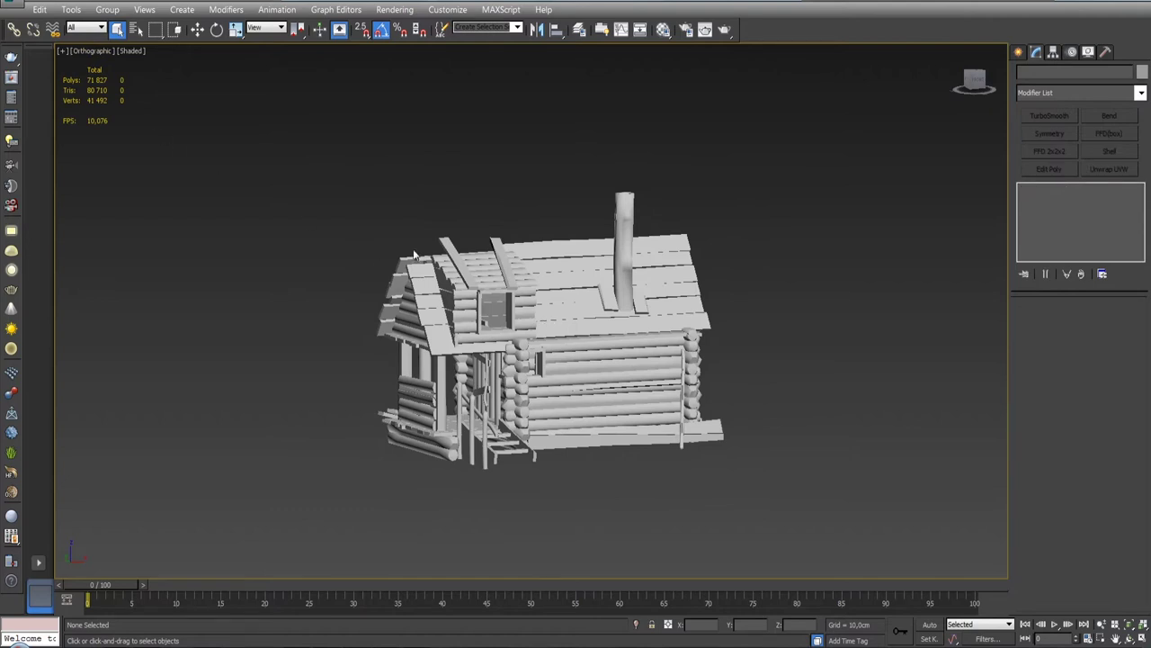
{"action": "left_click", "coordinate": [414, 254]}
{"action": "left_click", "coordinate": [15, 7]}
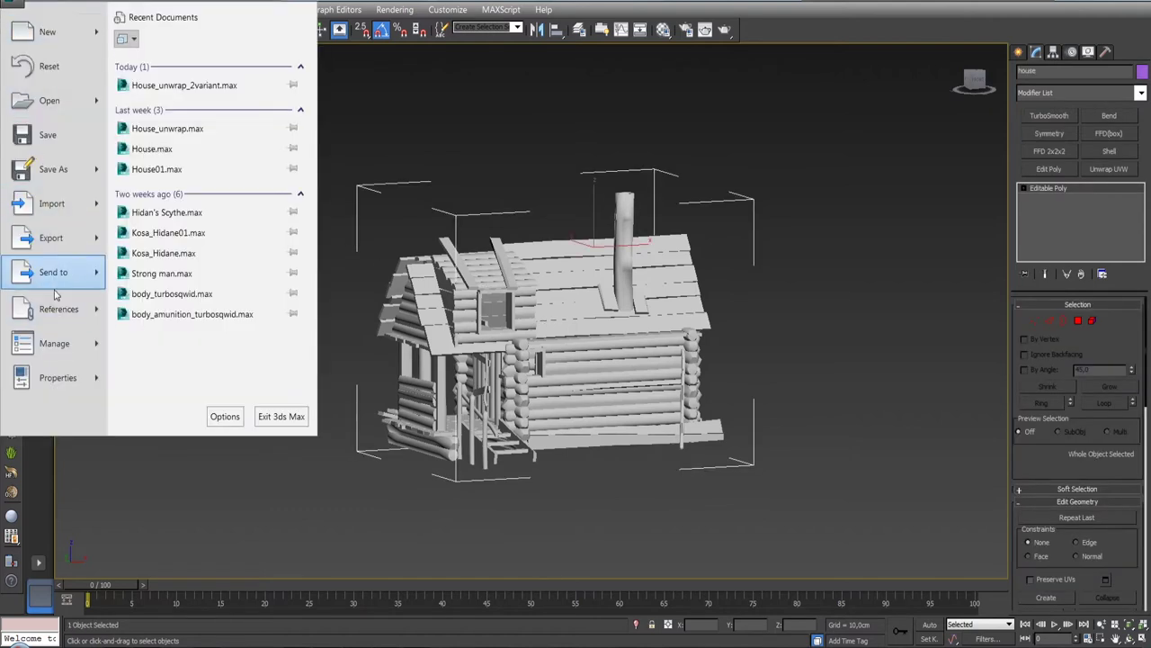
{"action": "mouse_move", "coordinate": [50, 238]}
{"action": "left_click", "coordinate": [210, 118]}
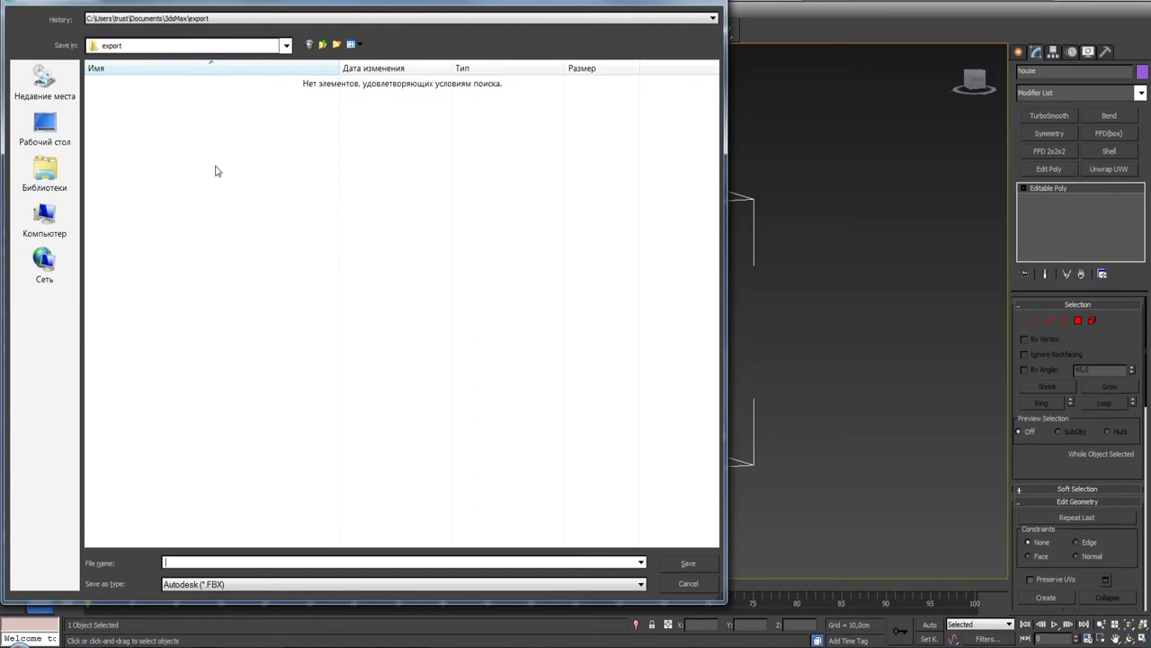
{"action": "left_click", "coordinate": [44, 85]}
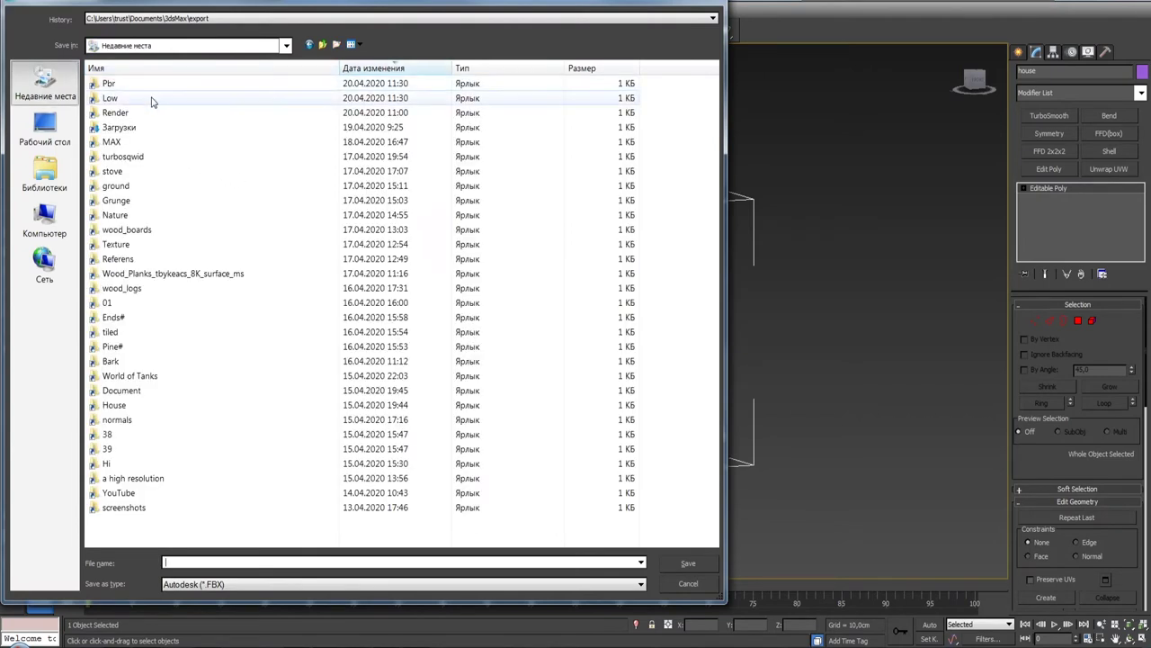
{"action": "double_click", "coordinate": [151, 99]}
{"action": "left_click", "coordinate": [283, 582]}
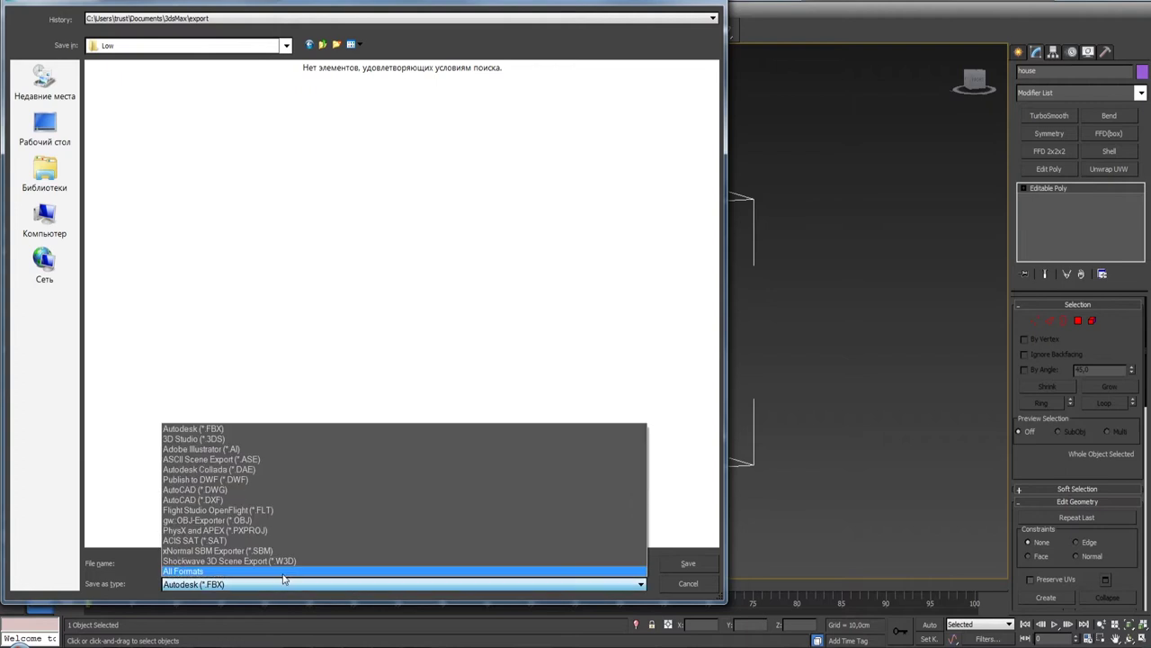
{"action": "left_click", "coordinate": [258, 520]}
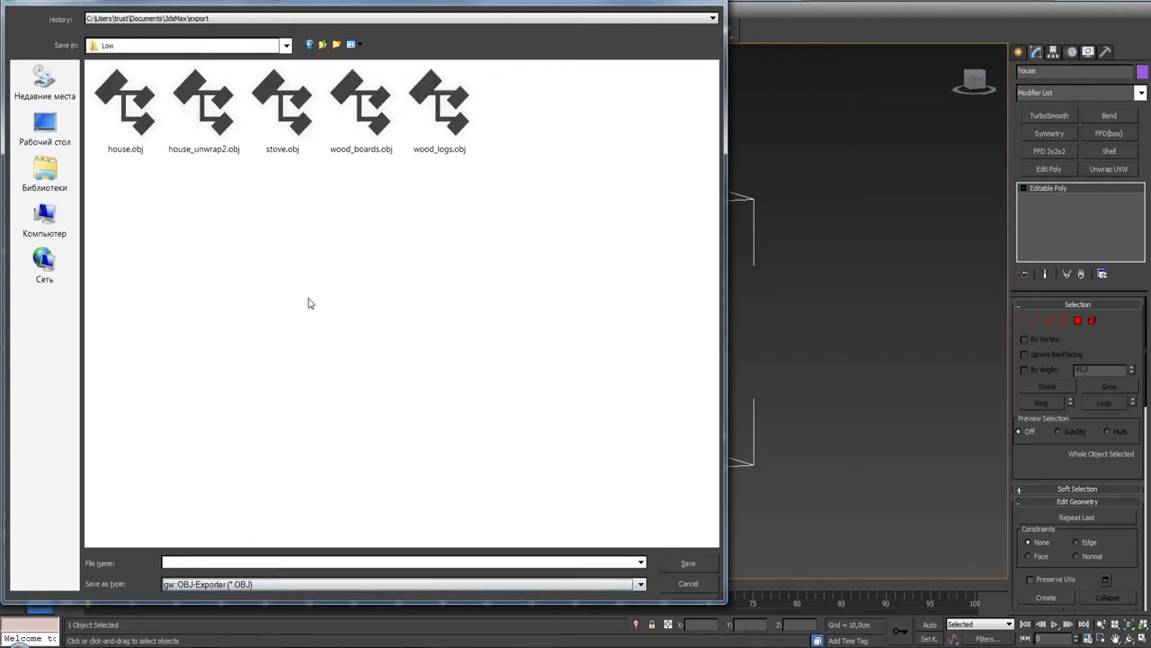
Step: Overwrite house_unwrap2.obj, accepting the OBJ export options and closing the statistics
{"action": "left_click", "coordinate": [185, 102]}
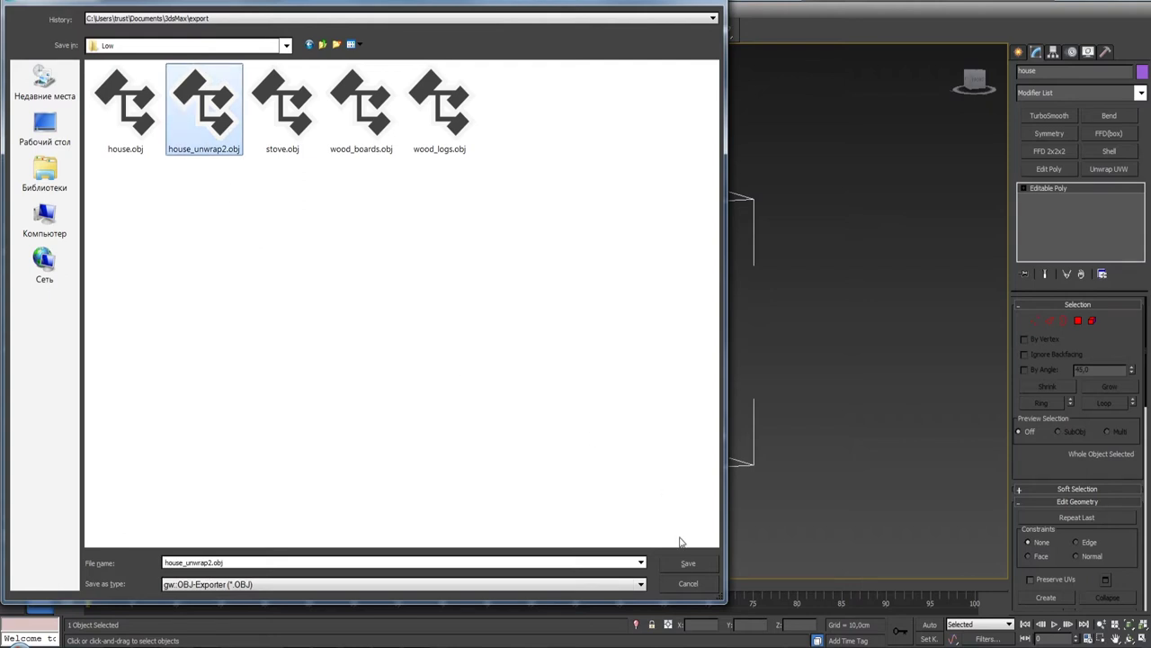
{"action": "left_click", "coordinate": [686, 562]}
{"action": "left_click", "coordinate": [635, 385]}
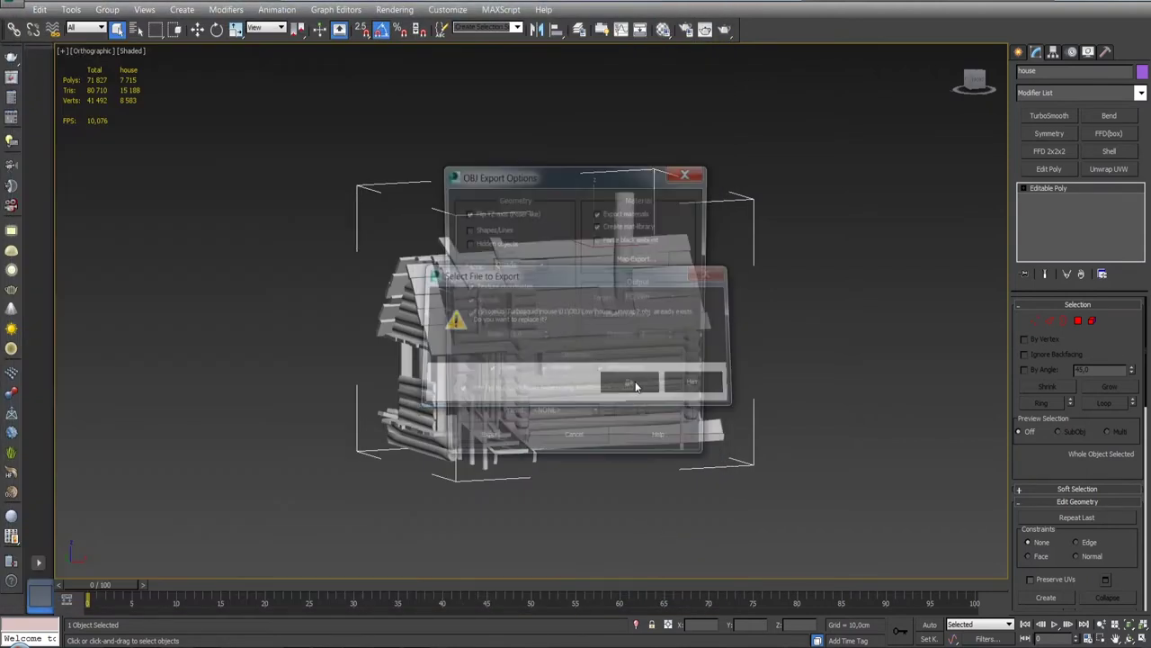
{"action": "left_click", "coordinate": [486, 441]}
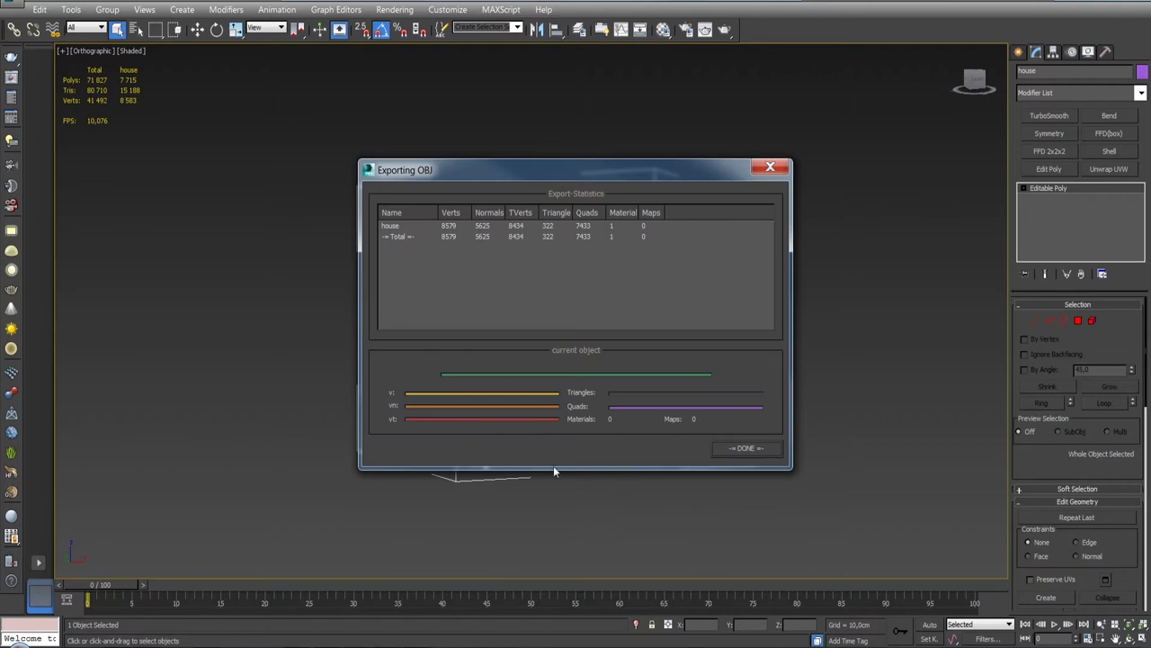
{"action": "left_click", "coordinate": [734, 451]}
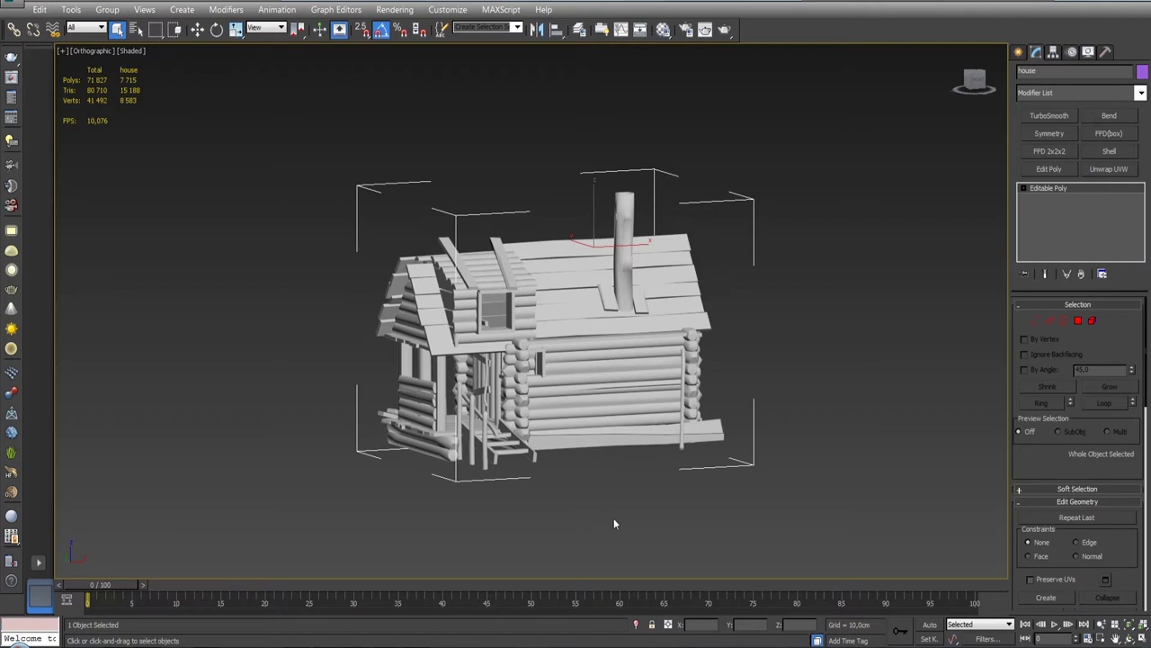
Step: Assign the 02 - Default wood material to the house and view its Diffuse map
{"action": "left_click", "coordinate": [663, 29]}
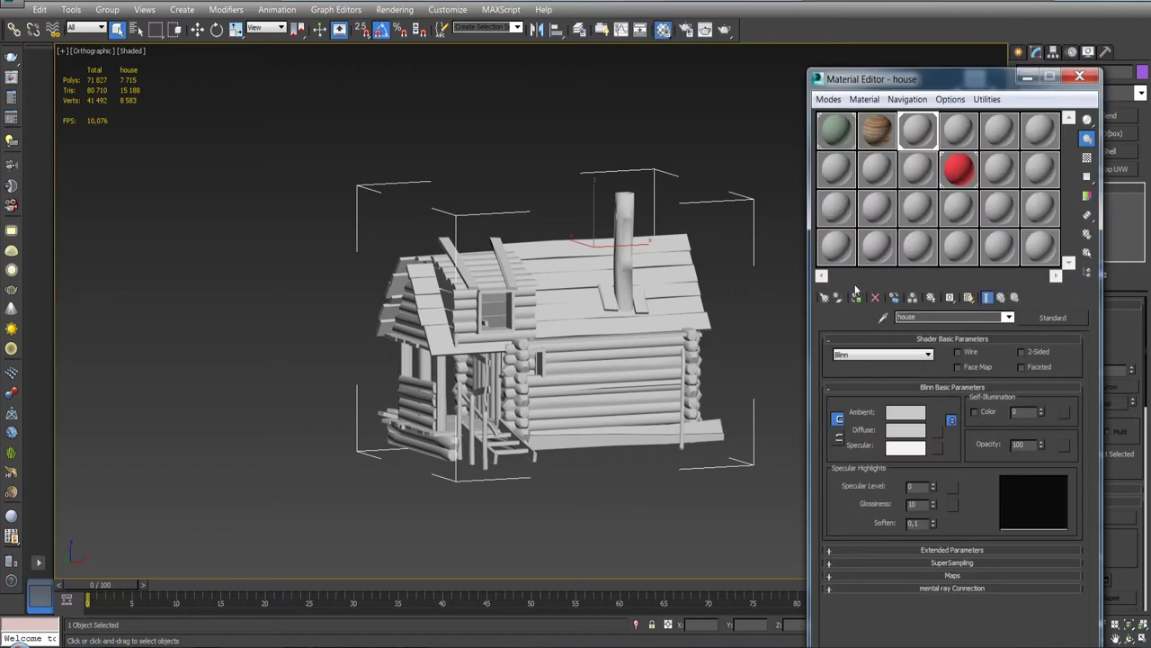
{"action": "left_click", "coordinate": [874, 132]}
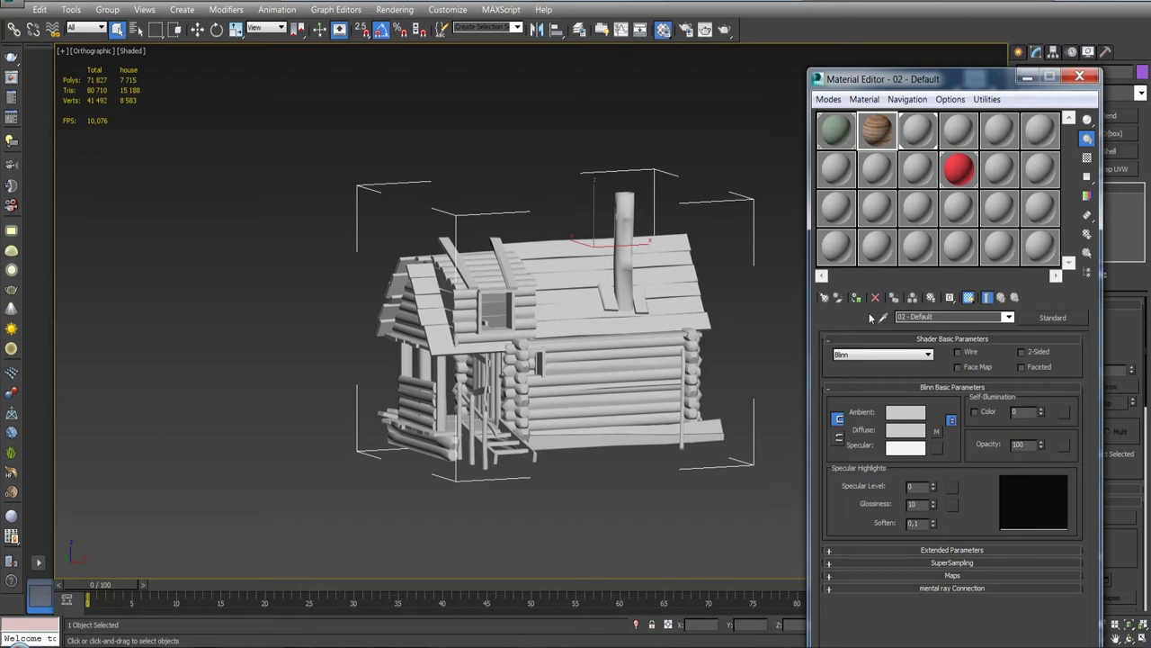
{"action": "left_click", "coordinate": [856, 300]}
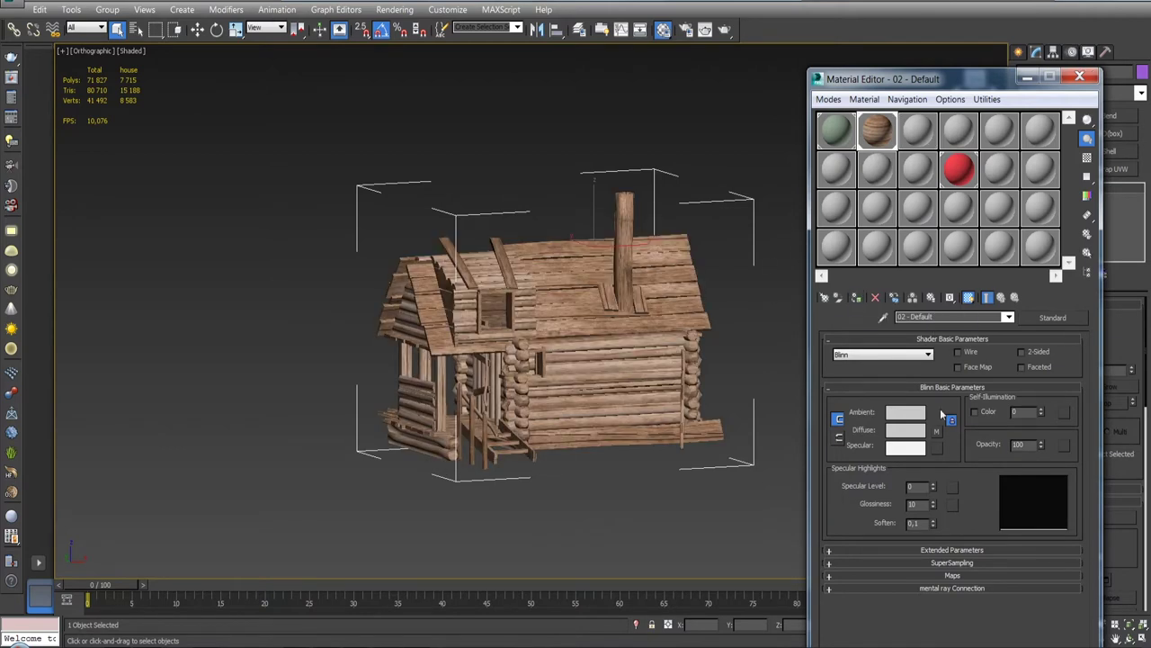
{"action": "left_click", "coordinate": [937, 429]}
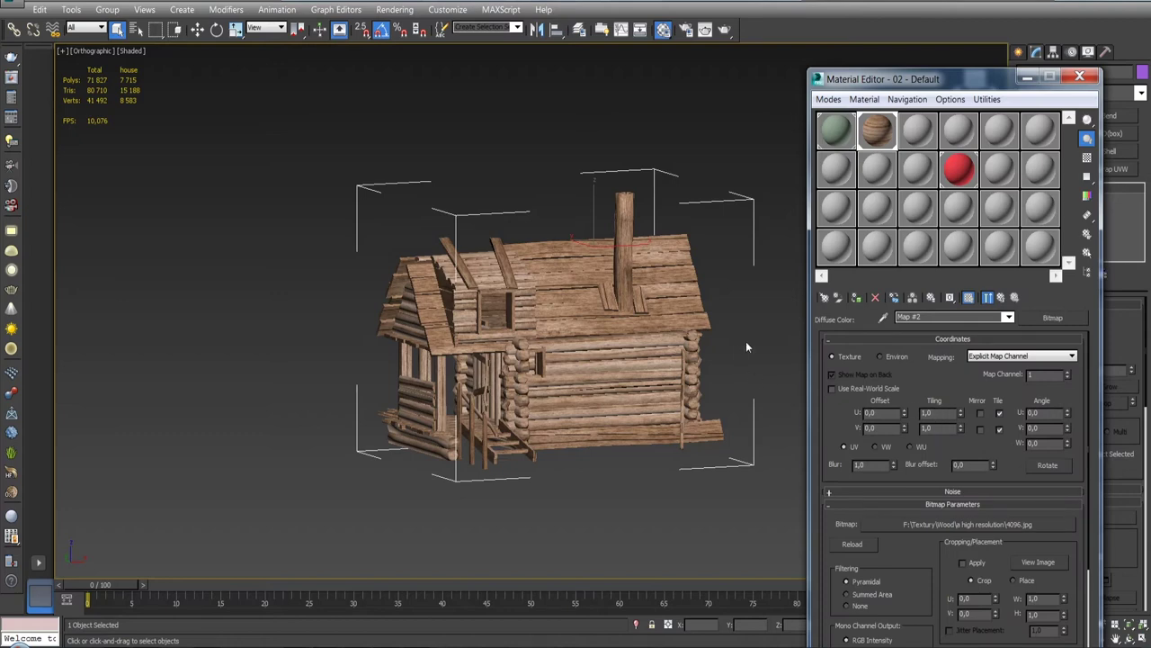
Step: Orbit and zoom around the house to inspect the wood texture on stairs, planks, walls and roof
{"action": "left_click_drag", "start_coordinate": [746, 340], "coordinate": [730, 364]}
{"action": "scroll", "scroll_direction": "up", "scroll_amount": 3}
{"action": "scroll", "scroll_direction": "up", "scroll_amount": 3}
{"action": "scroll", "scroll_direction": "down", "scroll_amount": 3}
{"action": "left_click_drag", "start_coordinate": [652, 352], "coordinate": [629, 359]}
{"action": "scroll", "scroll_direction": "up", "scroll_amount": 3}
{"action": "scroll", "scroll_direction": "up", "scroll_amount": 3}
{"action": "scroll", "scroll_direction": "down", "scroll_amount": 3}
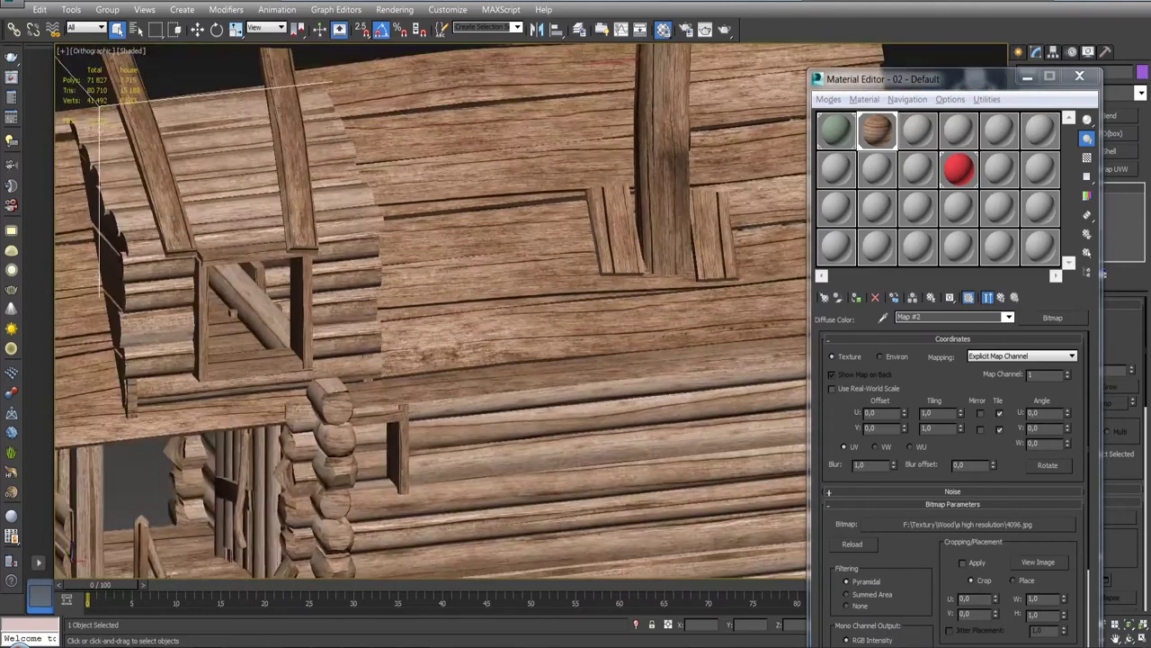
{"action": "left_click_drag", "start_coordinate": [542, 284], "coordinate": [451, 304]}
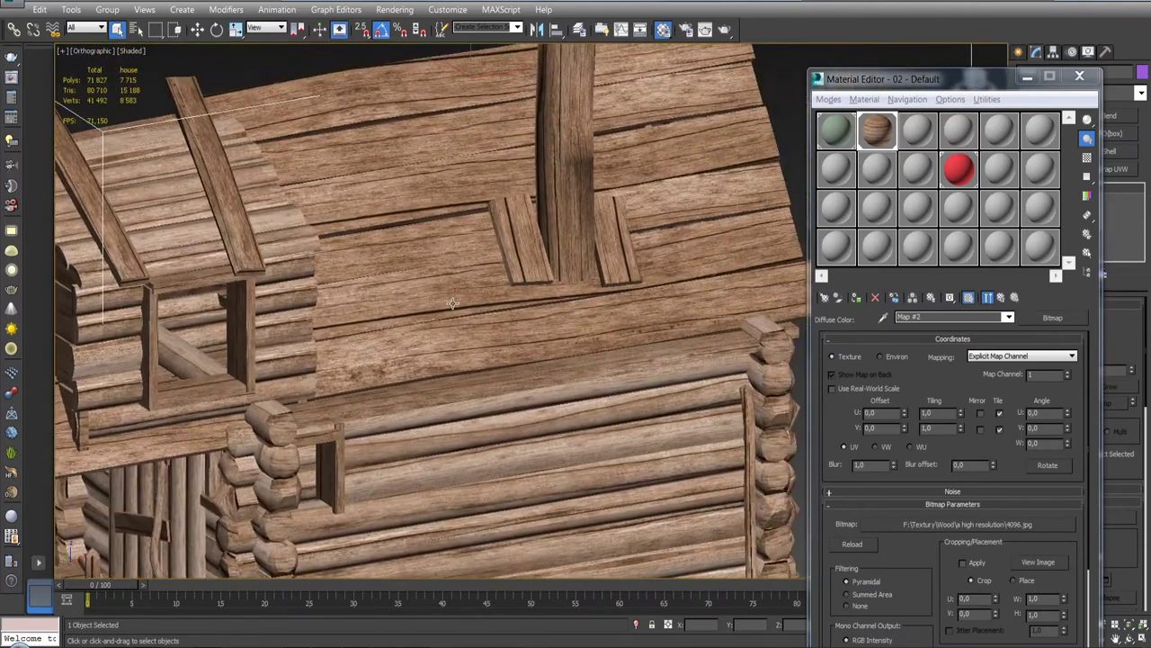
{"action": "scroll", "scroll_direction": "down", "scroll_amount": 3}
{"action": "left_click_drag", "start_coordinate": [527, 312], "coordinate": [486, 315]}
{"action": "scroll", "scroll_direction": "up", "scroll_amount": 3}
{"action": "left_click_drag", "start_coordinate": [432, 216], "coordinate": [450, 211]}
{"action": "scroll", "scroll_direction": "down", "scroll_amount": 3}
{"action": "scroll", "scroll_direction": "up", "scroll_amount": 3}
{"action": "scroll", "scroll_direction": "down", "scroll_amount": 3}
{"action": "scroll", "scroll_direction": "up", "scroll_amount": 3}
{"action": "scroll", "scroll_direction": "down", "scroll_amount": 3}
{"action": "scroll", "scroll_direction": "down", "scroll_amount": 3}
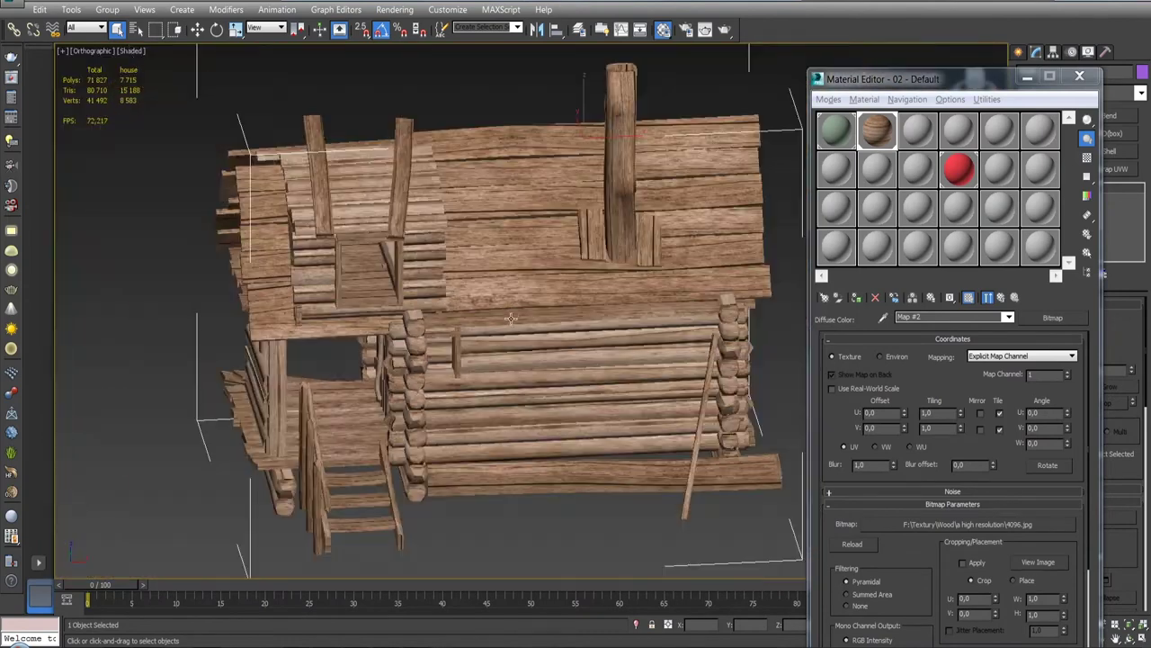
{"action": "left_click_drag", "start_coordinate": [515, 291], "coordinate": [429, 247]}
{"action": "scroll", "scroll_direction": "up", "scroll_amount": 3}
{"action": "scroll", "scroll_direction": "down", "scroll_amount": 3}
{"action": "left_click_drag", "start_coordinate": [448, 322], "coordinate": [472, 279]}
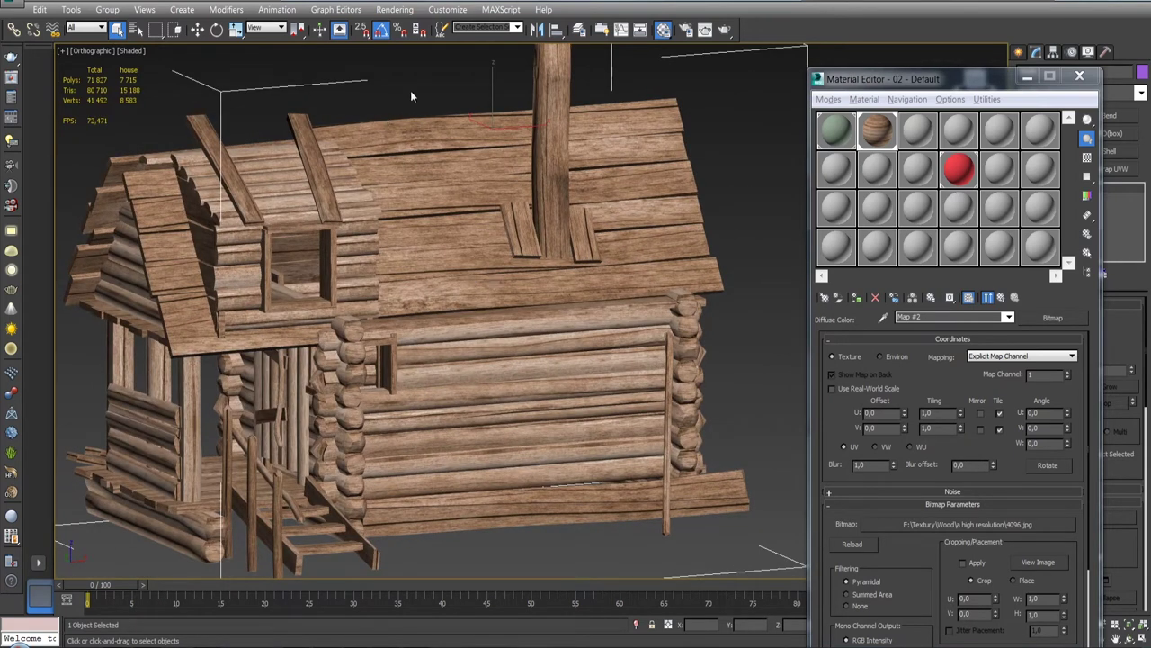
{"action": "left_click_drag", "start_coordinate": [507, 250], "coordinate": [533, 268]}
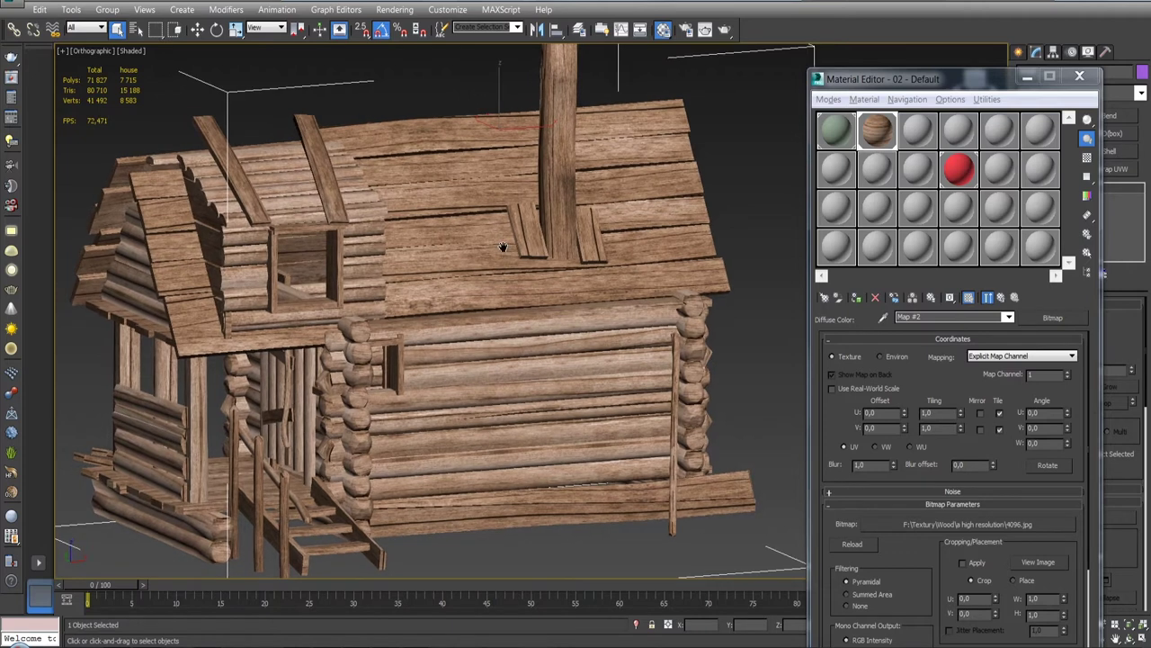
{"action": "scroll", "scroll_direction": "up", "scroll_amount": 3}
{"action": "scroll", "scroll_direction": "down", "scroll_amount": 3}
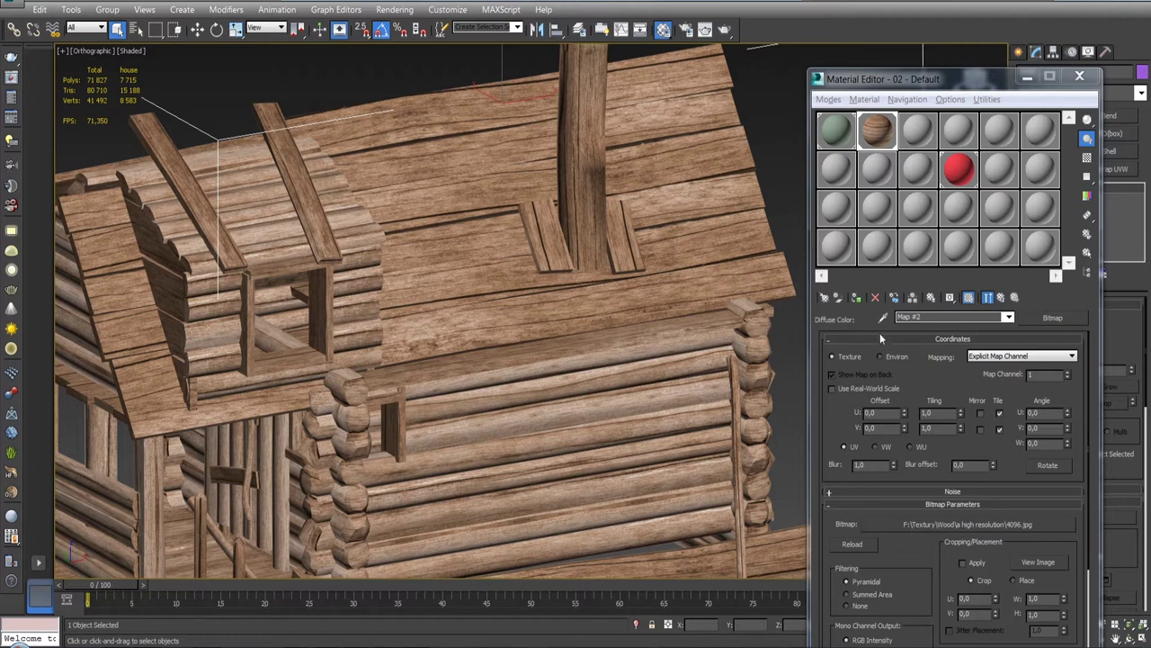
Step: Return to the wood material's main parameters and inspect the textured house from a frontal view
{"action": "left_click", "coordinate": [1002, 298]}
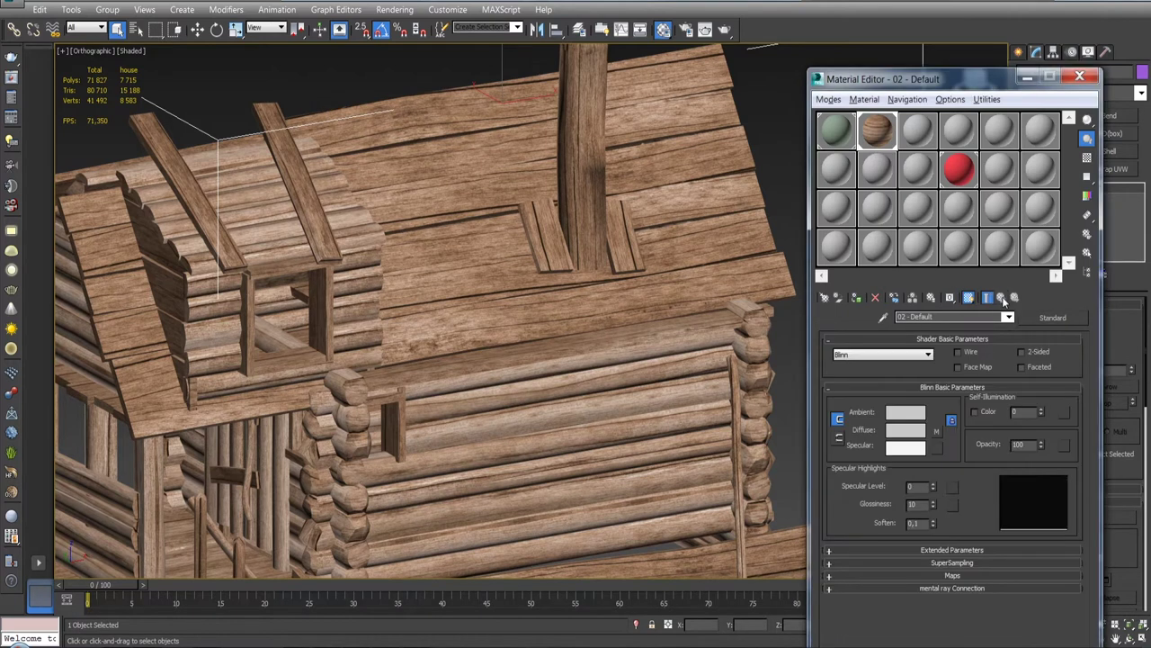
{"action": "key", "text": "z"}
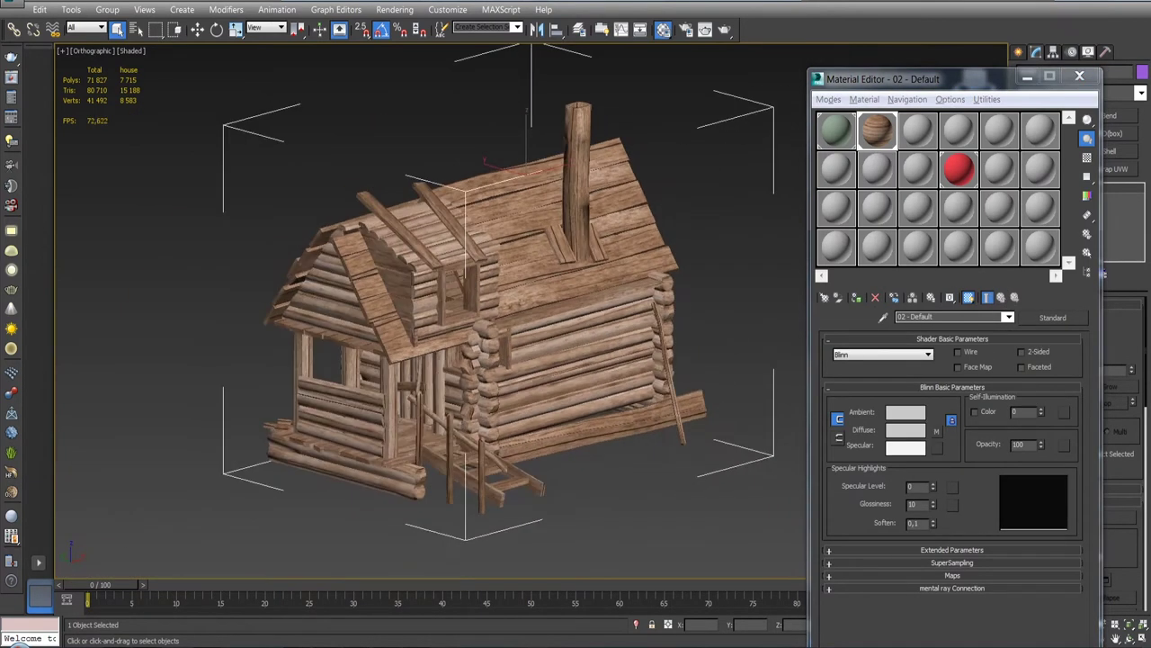
{"action": "left_click_drag", "start_coordinate": [558, 297], "coordinate": [590, 295]}
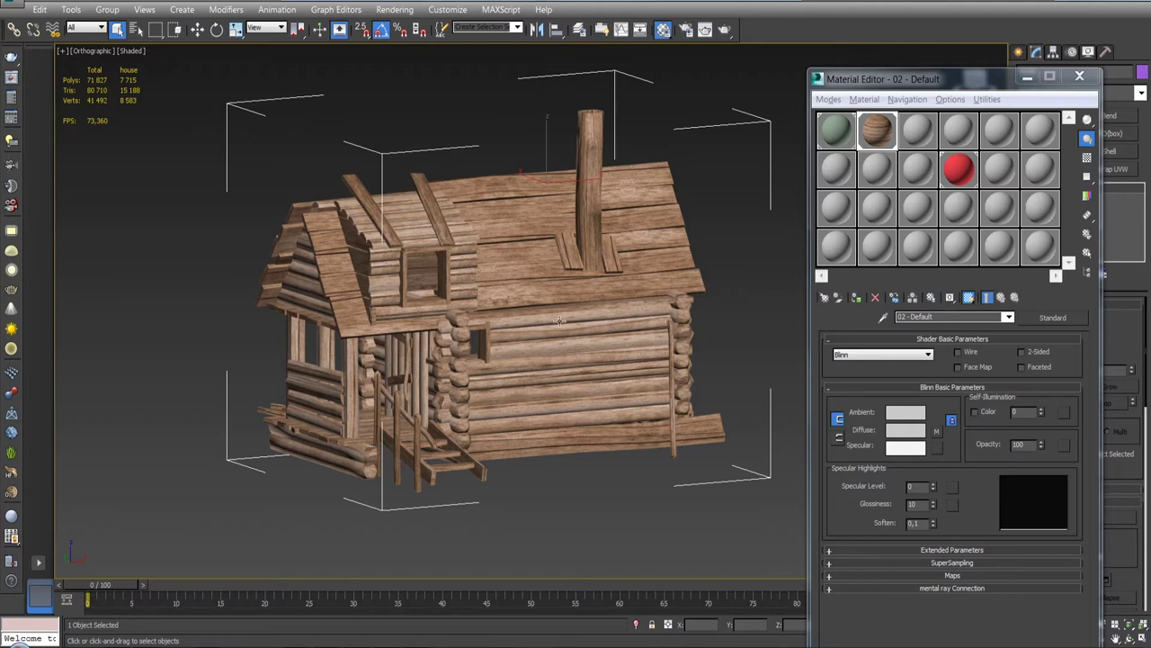
{"action": "left_click_drag", "start_coordinate": [539, 293], "coordinate": [514, 266]}
{"action": "scroll", "scroll_direction": "up", "scroll_amount": 3}
{"action": "scroll", "scroll_direction": "down", "scroll_amount": 3}
{"action": "scroll", "scroll_direction": "up", "scroll_amount": 3}
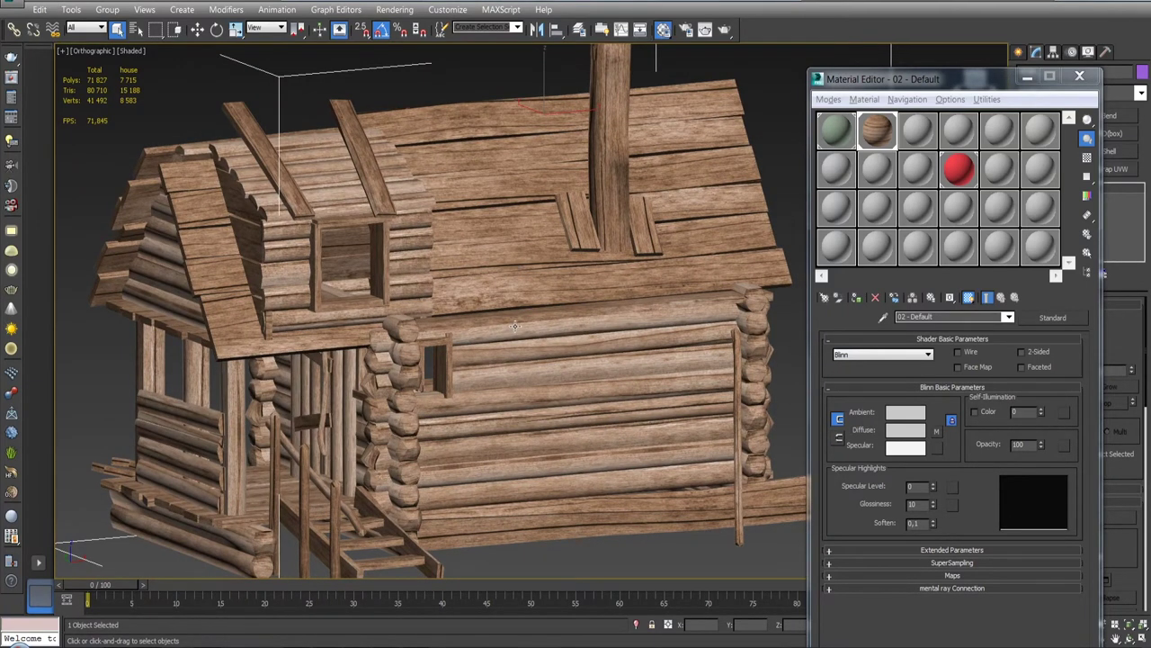
{"action": "left_click_drag", "start_coordinate": [523, 304], "coordinate": [406, 262]}
{"action": "scroll", "scroll_direction": "up", "scroll_amount": 3}
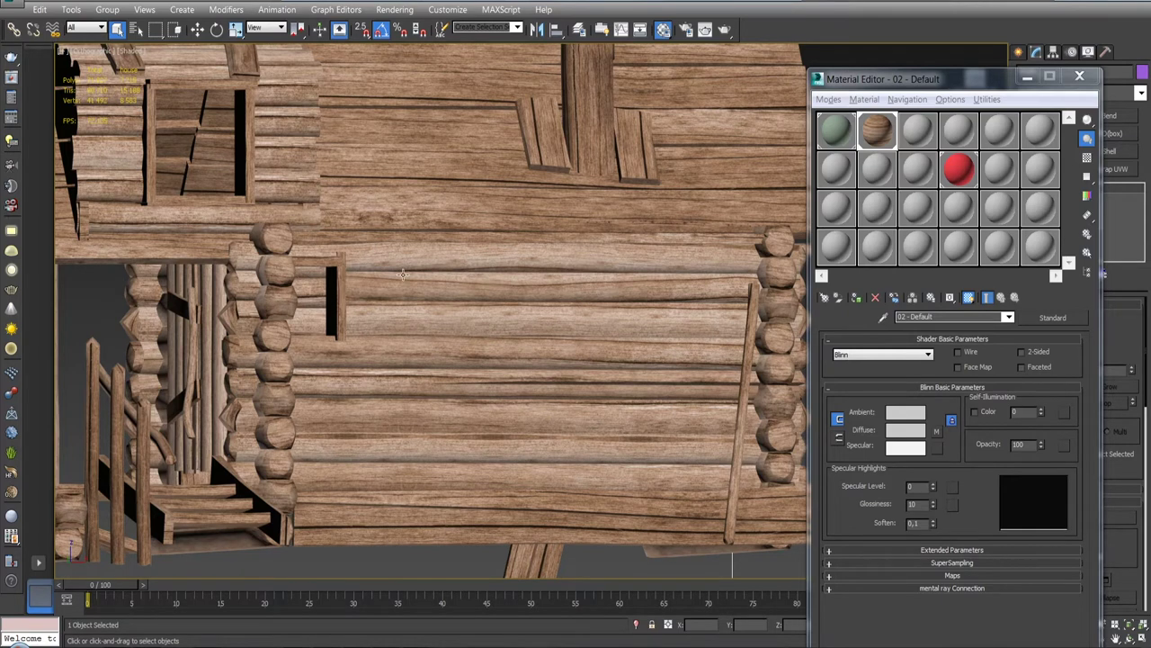
Step: Reframe the whole log house and orbit to a higher three-quarter view
{"action": "key", "text": "z"}
{"action": "left_click_drag", "start_coordinate": [509, 318], "coordinate": [573, 126]}
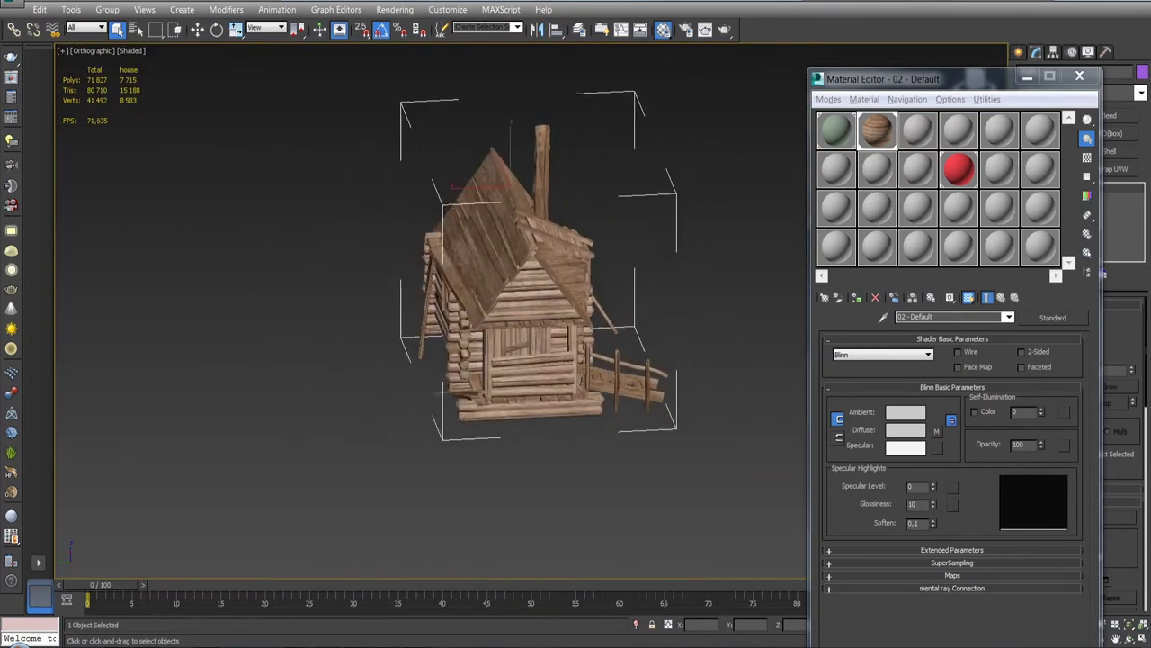
{"action": "scroll", "scroll_direction": "up", "scroll_amount": 3}
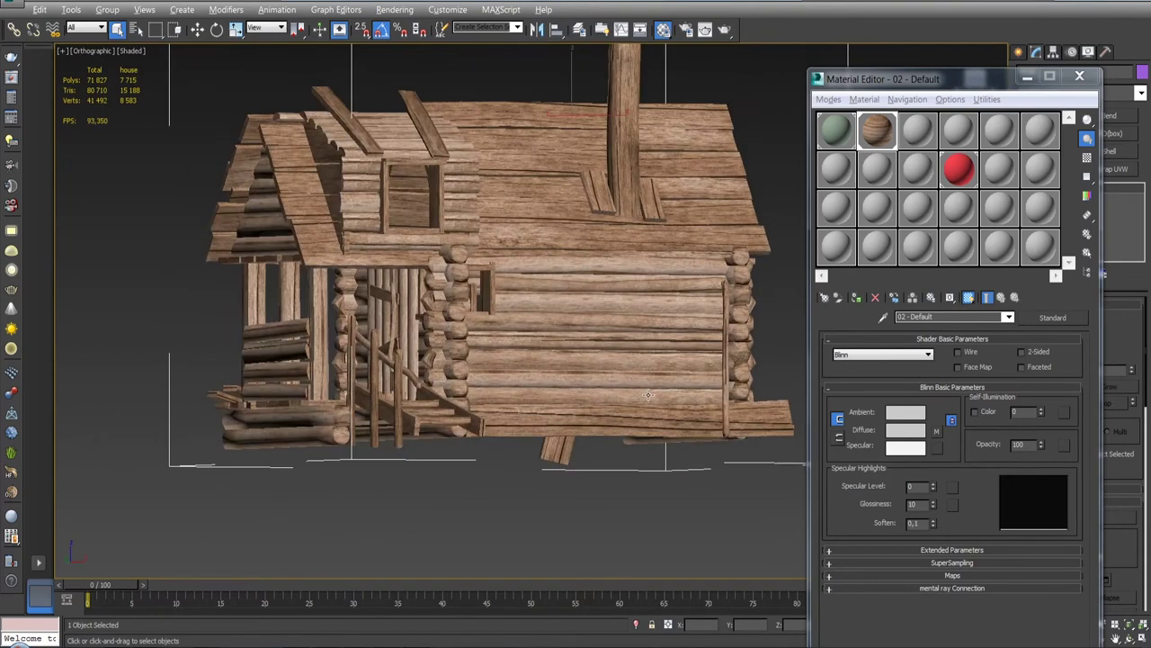
{"action": "scroll", "scroll_direction": "down", "scroll_amount": 3}
{"action": "left_click_drag", "start_coordinate": [504, 342], "coordinate": [561, 349]}
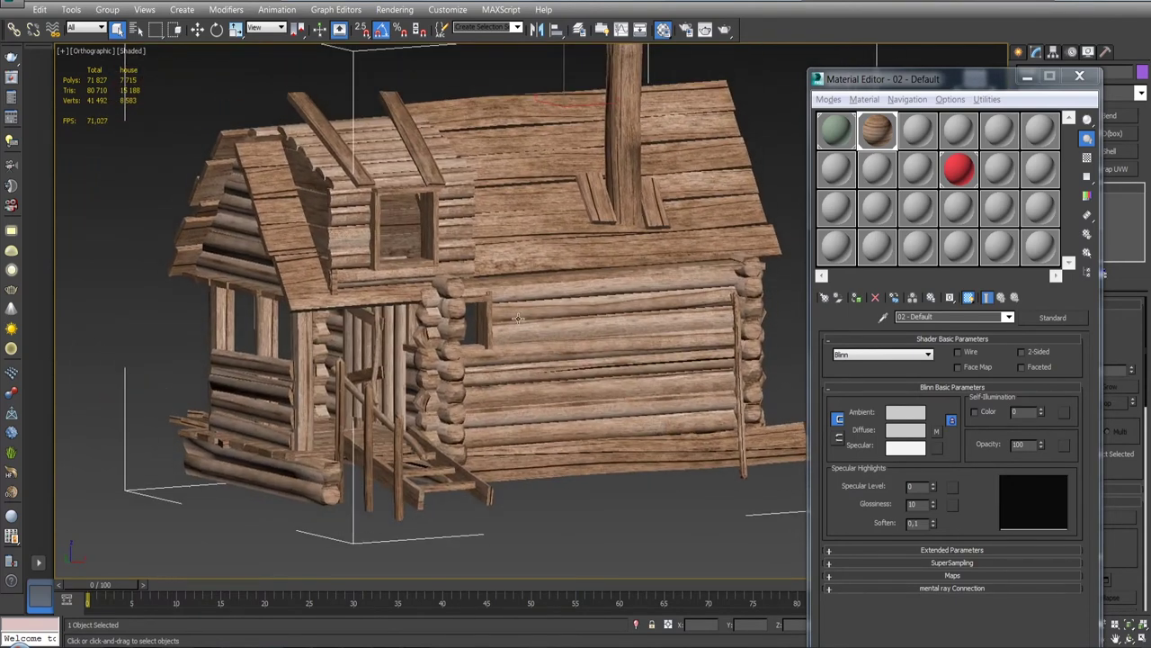
{"action": "left_click_drag", "start_coordinate": [663, 297], "coordinate": [677, 267]}
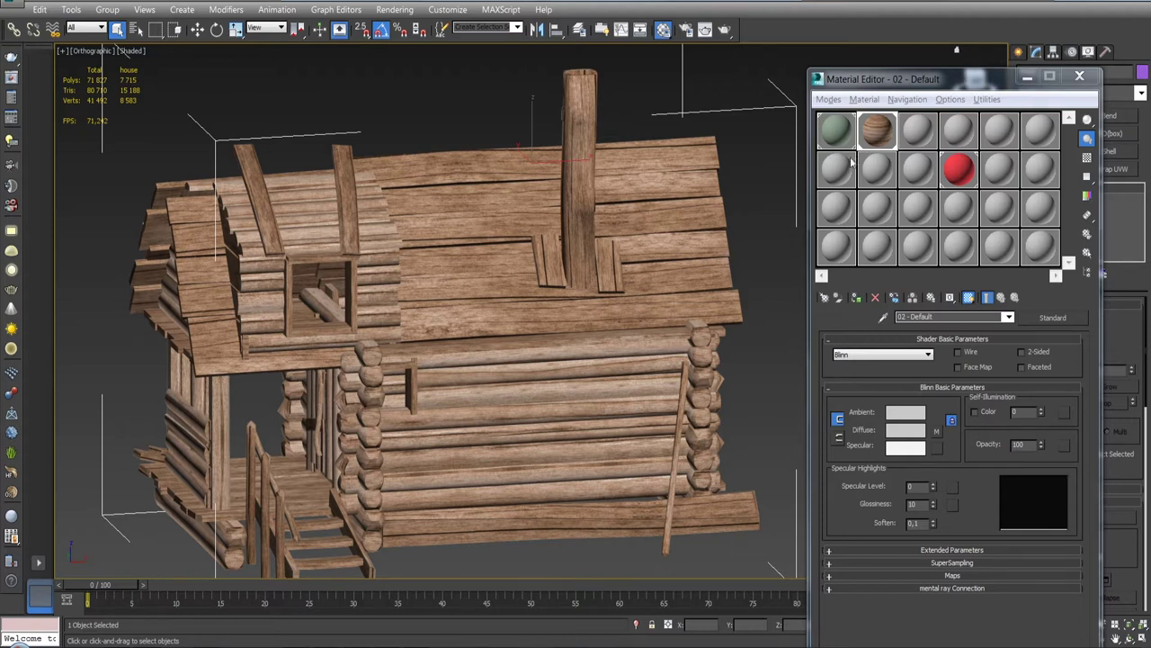
Step: Check the stove and house material slots, then close the Material Editor
{"action": "left_click", "coordinate": [838, 166]}
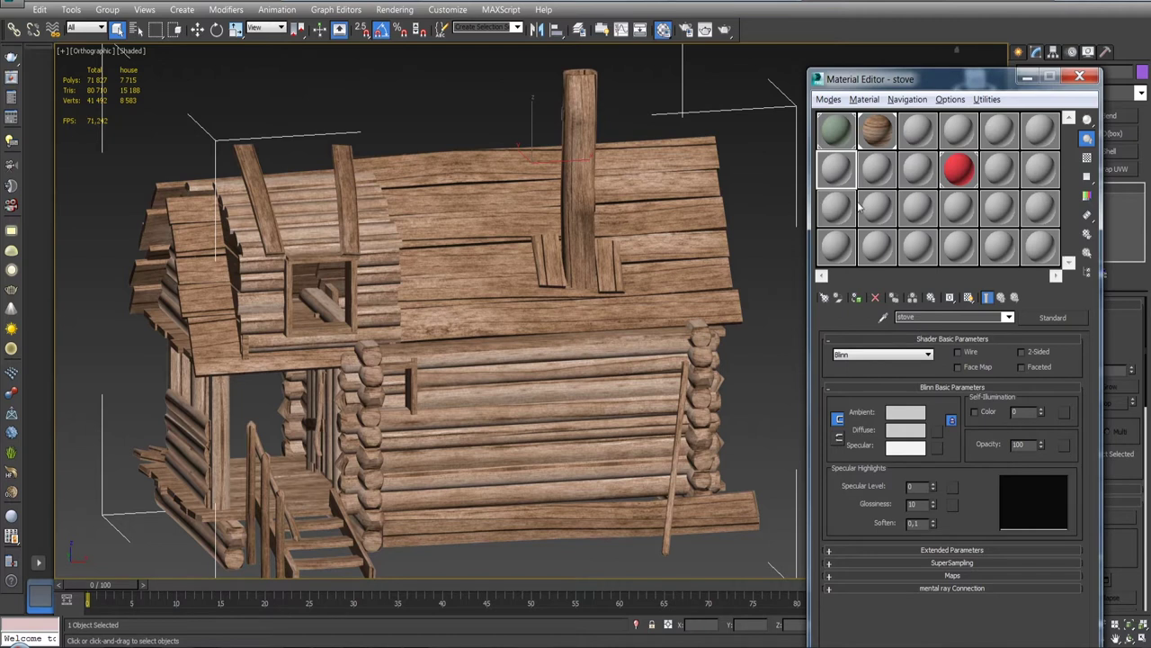
{"action": "left_click", "coordinate": [911, 131]}
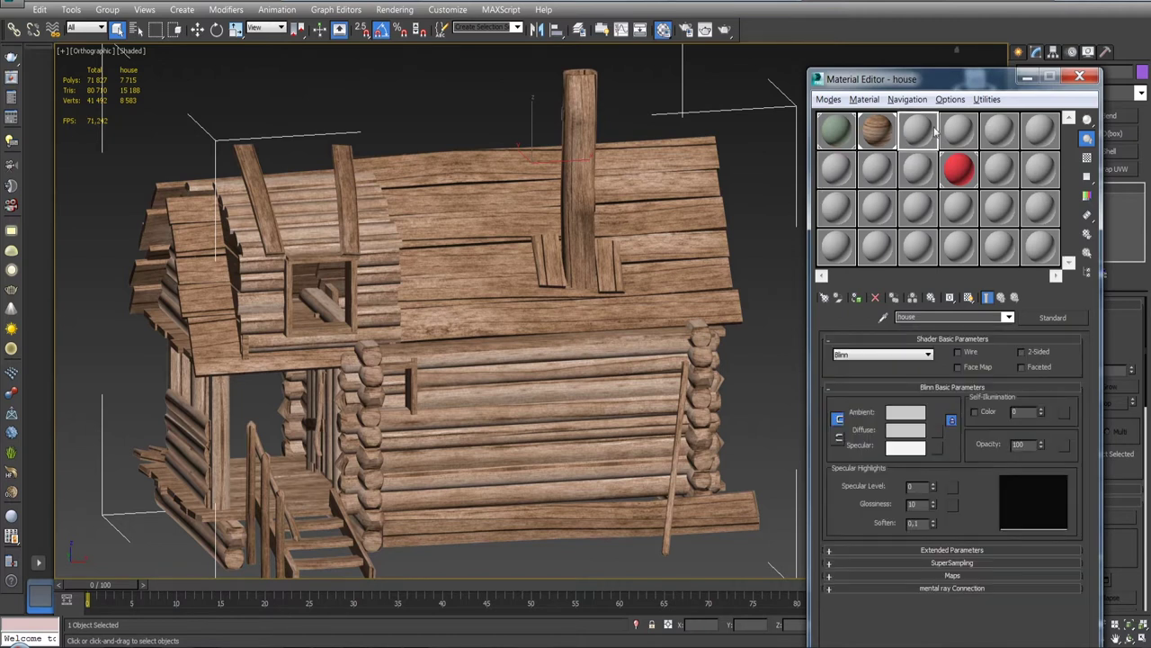
{"action": "left_click", "coordinate": [1079, 78]}
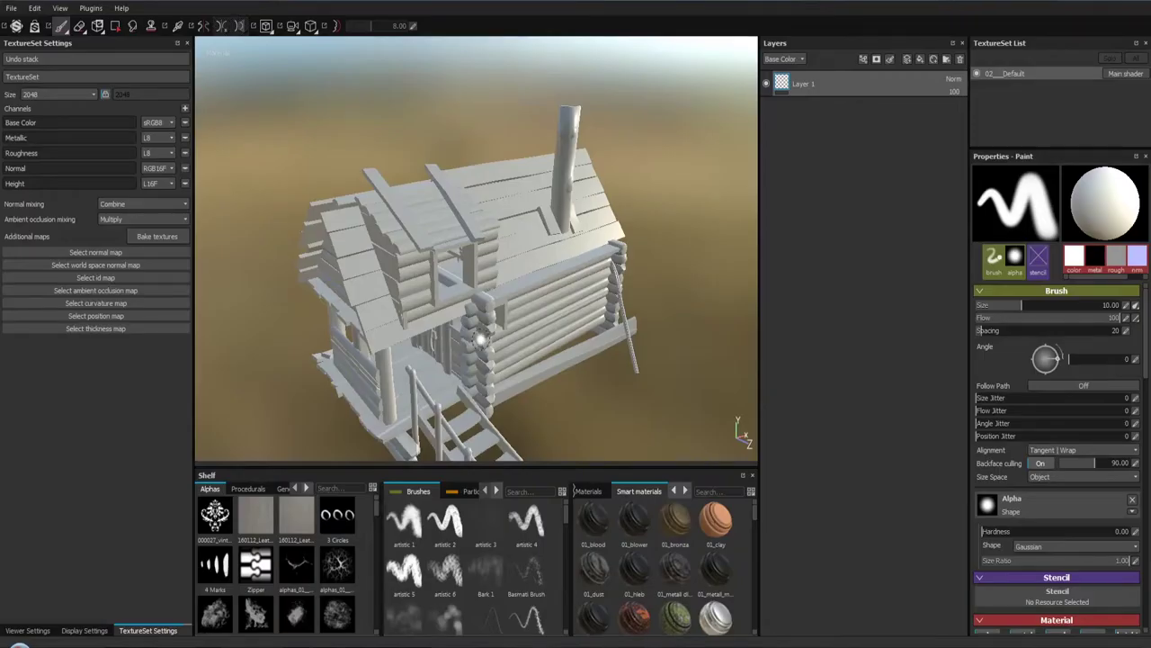
Step: Swap the project mesh for house_unwrap2.obj in Project configuration and inspect the reloaded cabin
{"action": "left_click", "coordinate": [34, 8]}
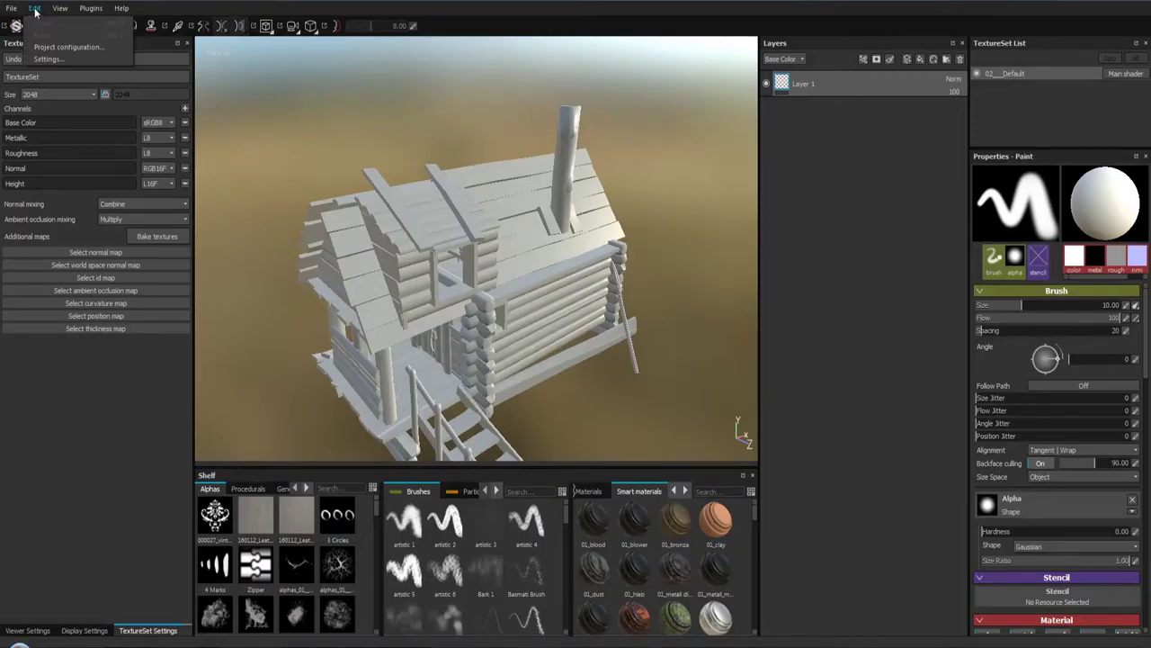
{"action": "left_click", "coordinate": [59, 47]}
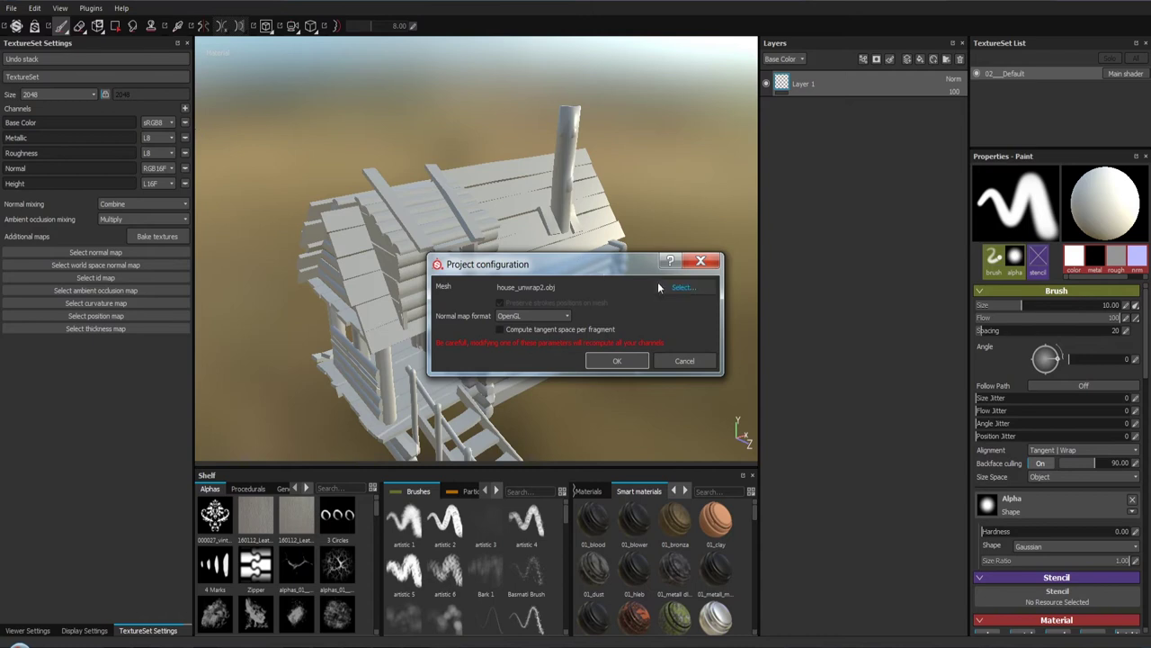
{"action": "left_click", "coordinate": [666, 285]}
{"action": "double_click", "coordinate": [696, 235]}
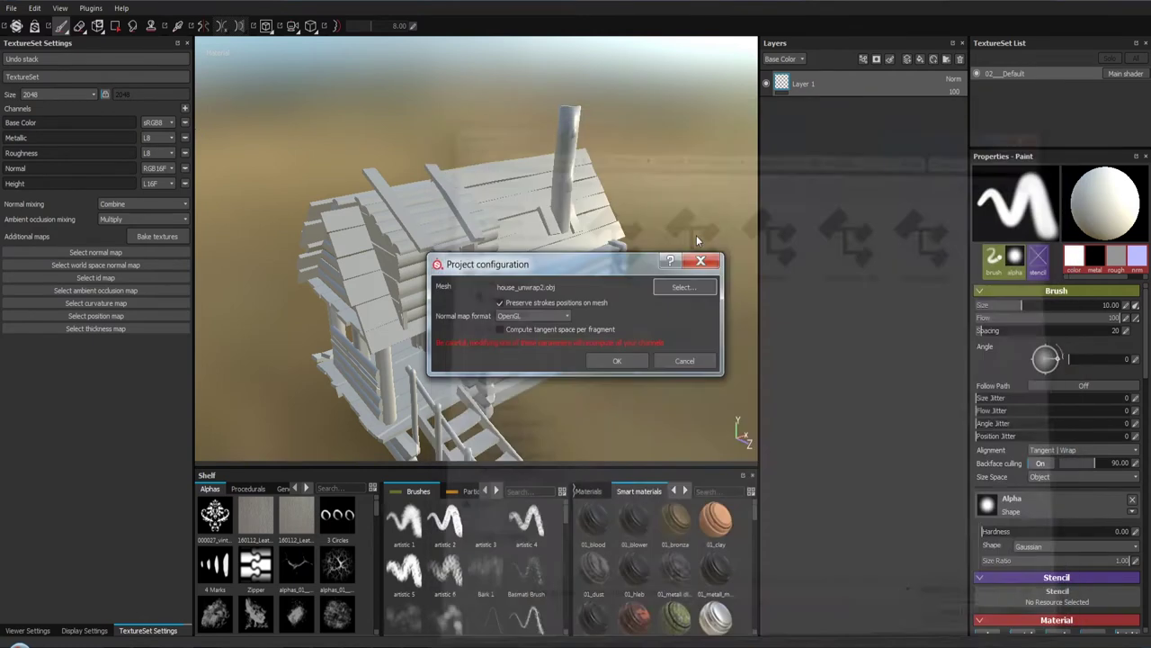
{"action": "left_click", "coordinate": [606, 363]}
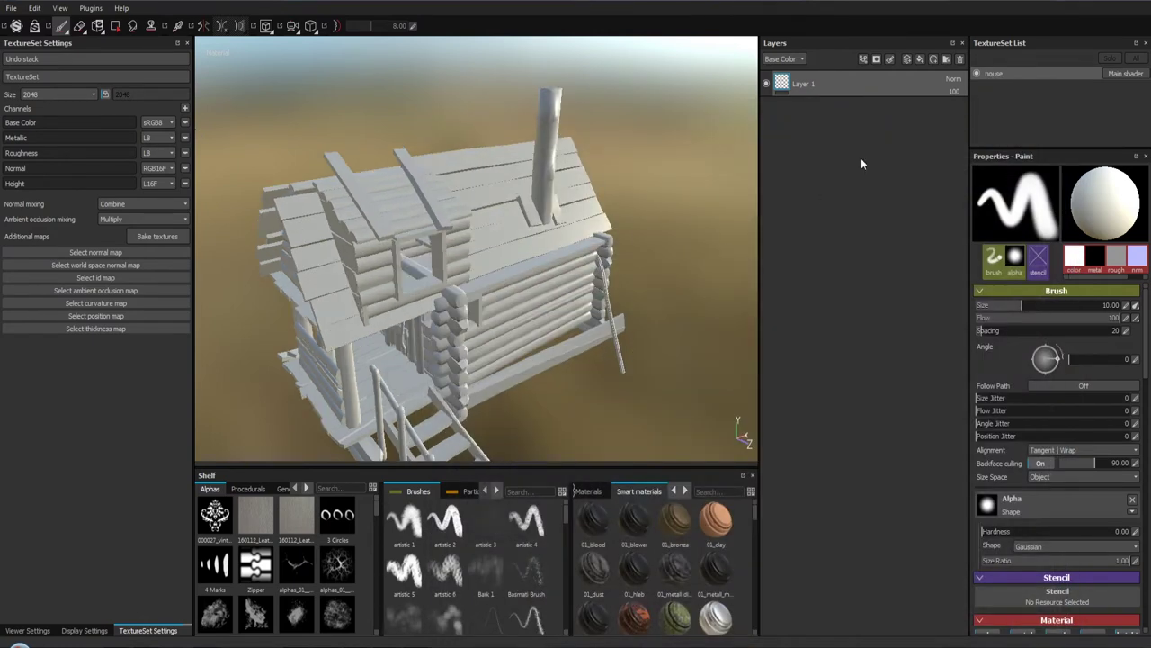
{"action": "left_click_drag", "start_coordinate": [638, 216], "coordinate": [599, 200]}
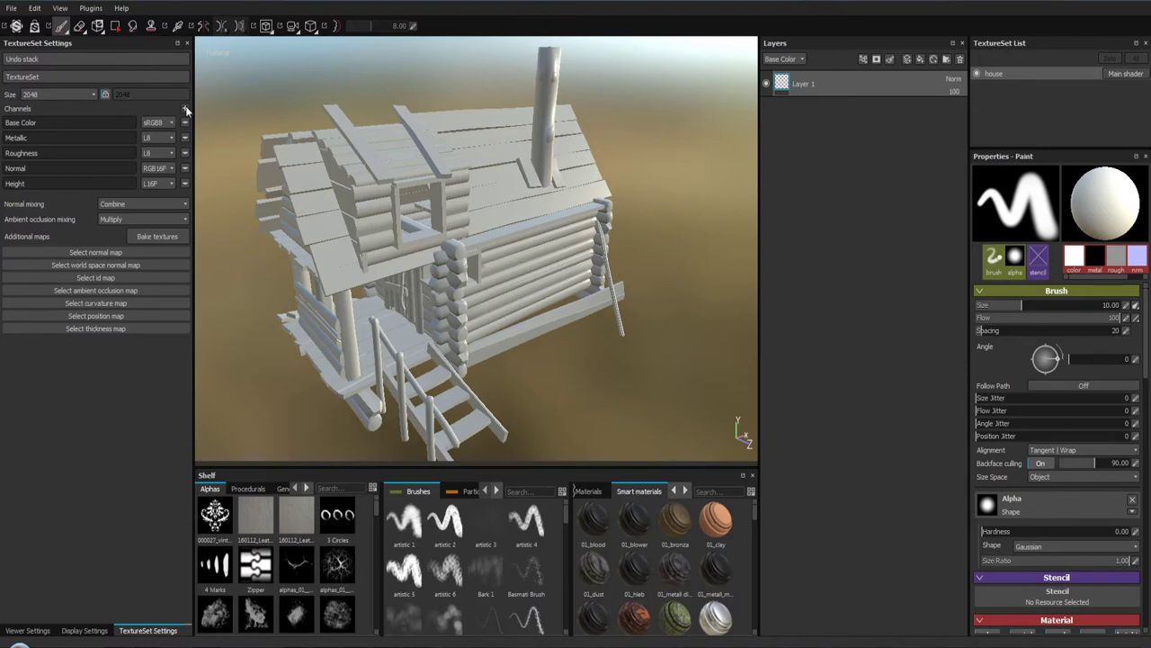
Step: Bring emissive intensity back to about 1 and set Environment Blur to 100
{"action": "left_click", "coordinate": [40, 632]}
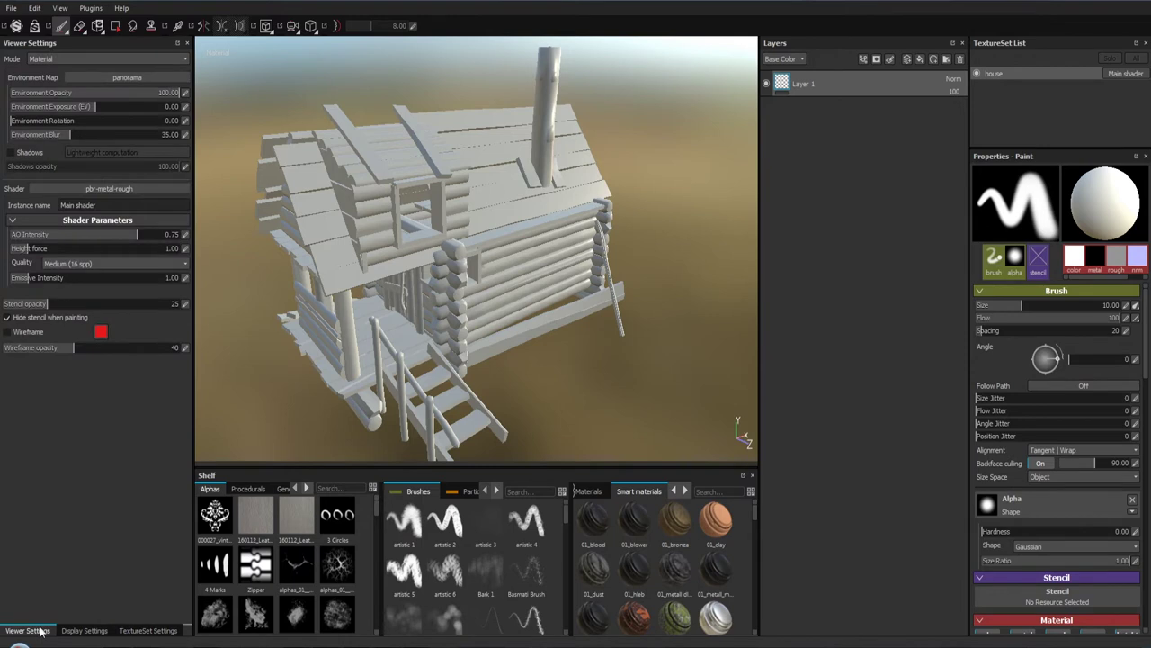
{"action": "left_click", "coordinate": [31, 280]}
{"action": "left_click_drag", "start_coordinate": [31, 279], "coordinate": [29, 280]}
{"action": "left_click_drag", "start_coordinate": [67, 135], "coordinate": [143, 134]}
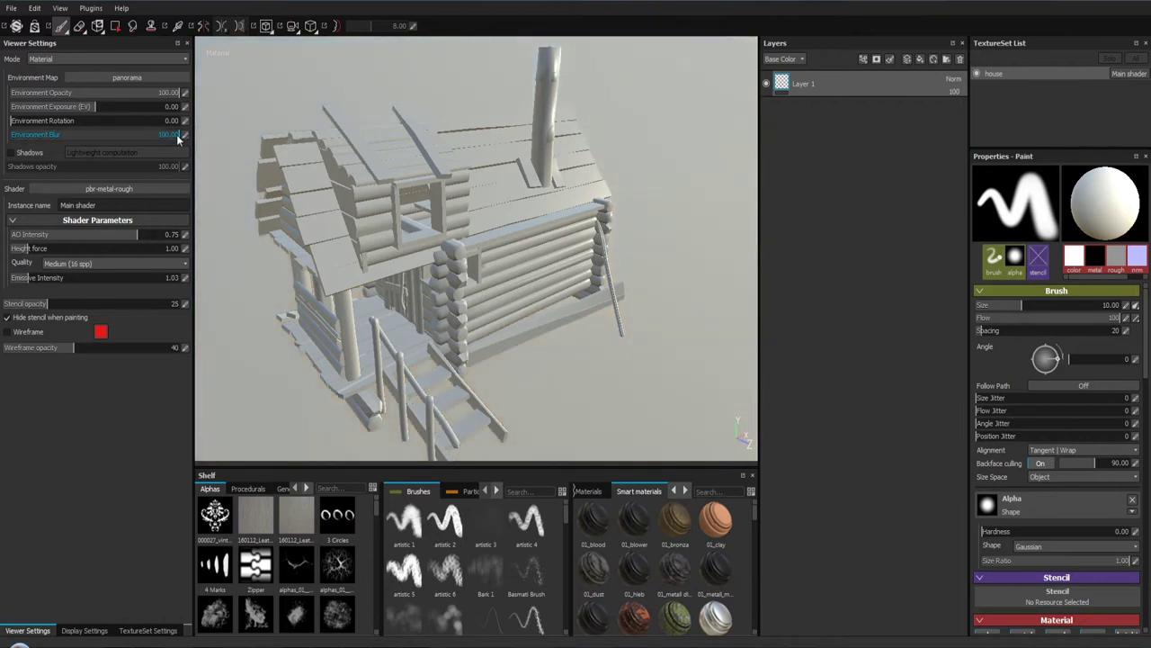
Step: Use the Soft_4TubeBank_2BlackFlags environment, rotate its lighting, and dim its opacity to 37.37
{"action": "left_click", "coordinate": [127, 77]}
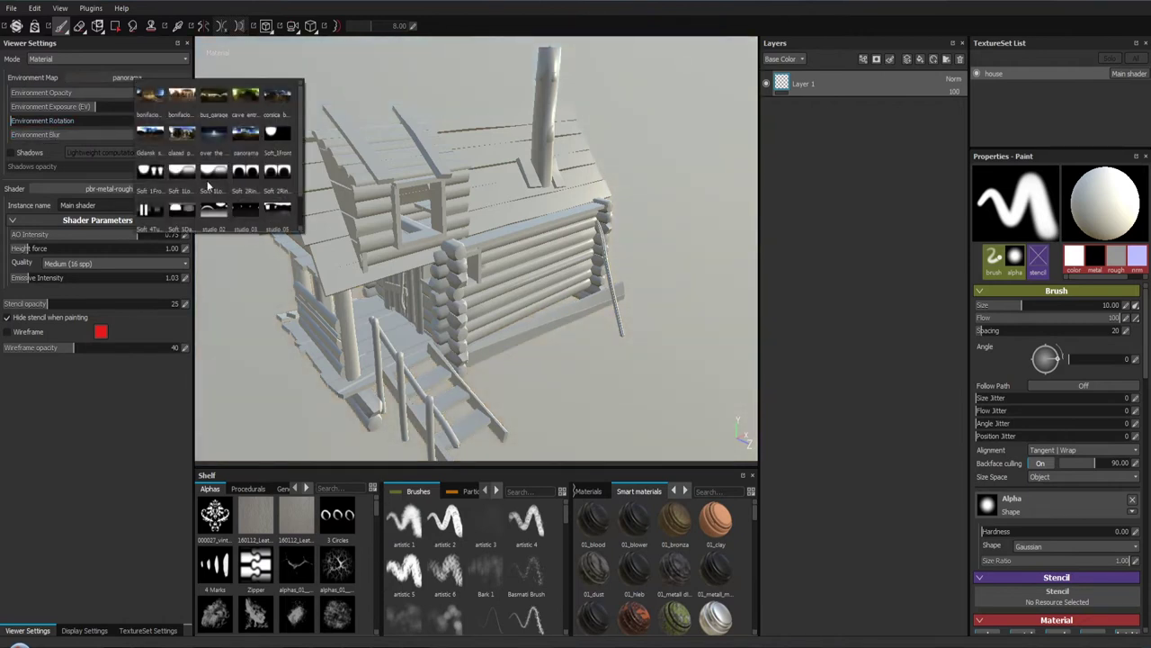
{"action": "scroll", "scroll_direction": "down", "scroll_amount": 3}
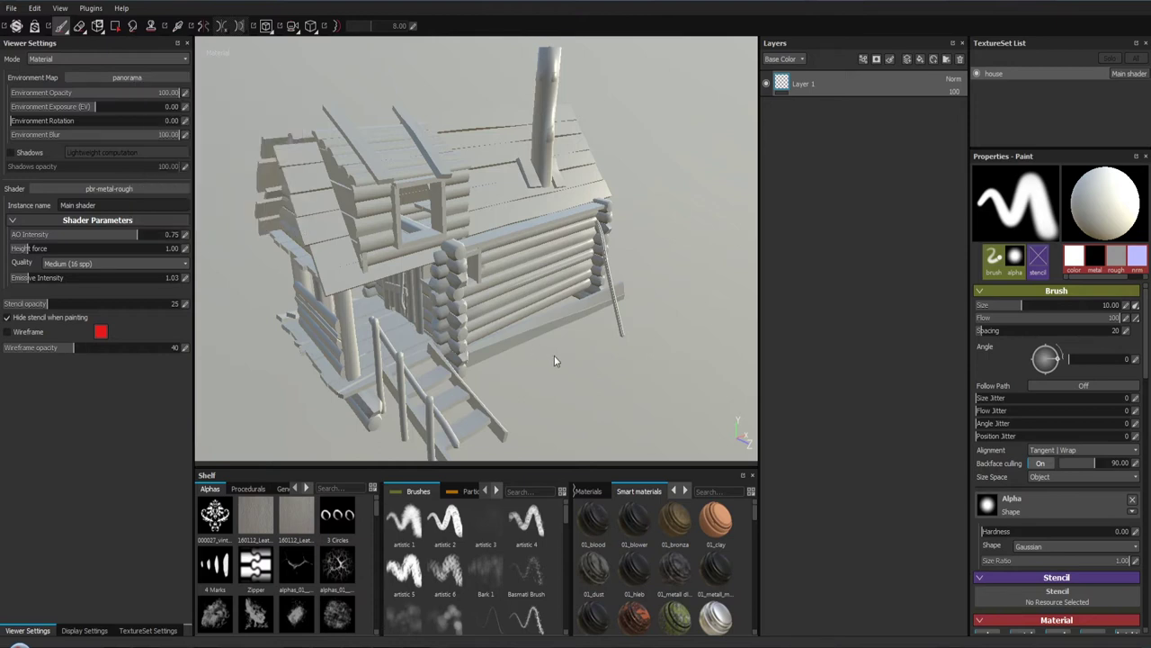
{"action": "left_click_drag", "start_coordinate": [553, 356], "coordinate": [543, 333]}
{"action": "left_click_drag", "start_coordinate": [543, 334], "coordinate": [606, 357]}
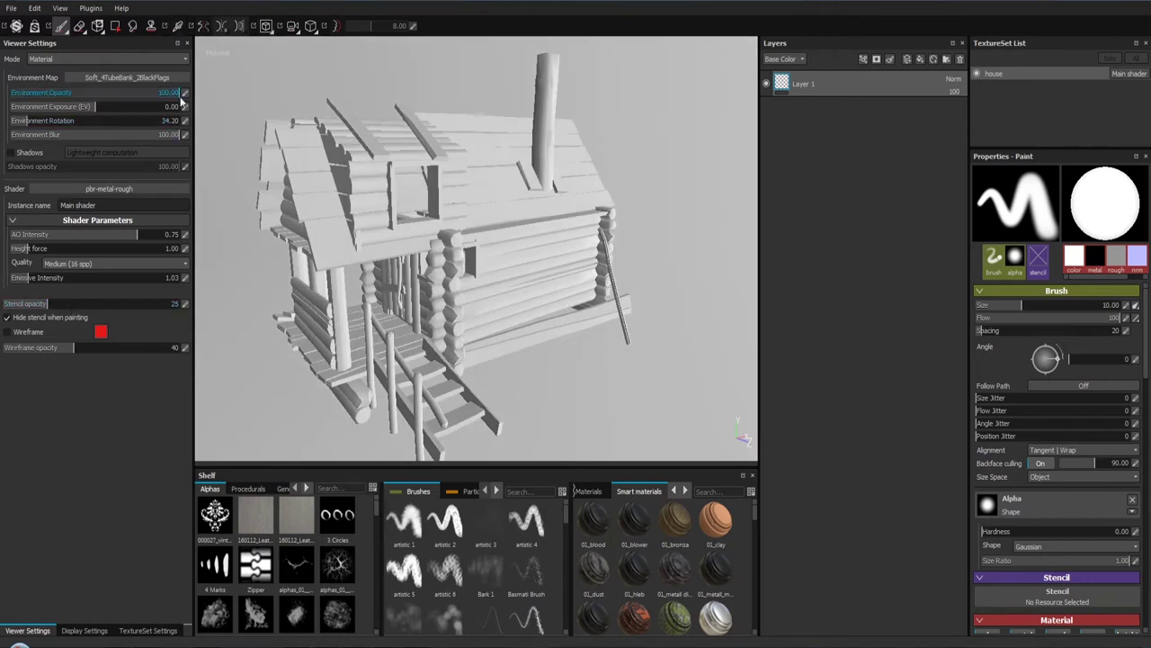
{"action": "left_click_drag", "start_coordinate": [176, 93], "coordinate": [75, 94]}
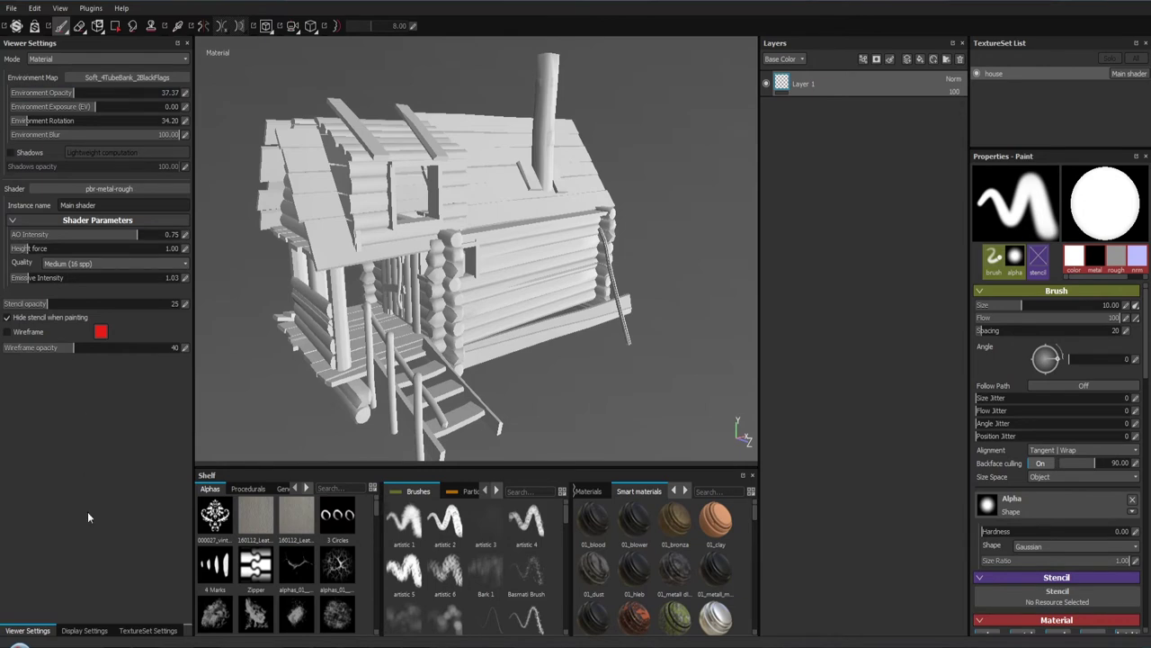
{"action": "left_click", "coordinate": [147, 628]}
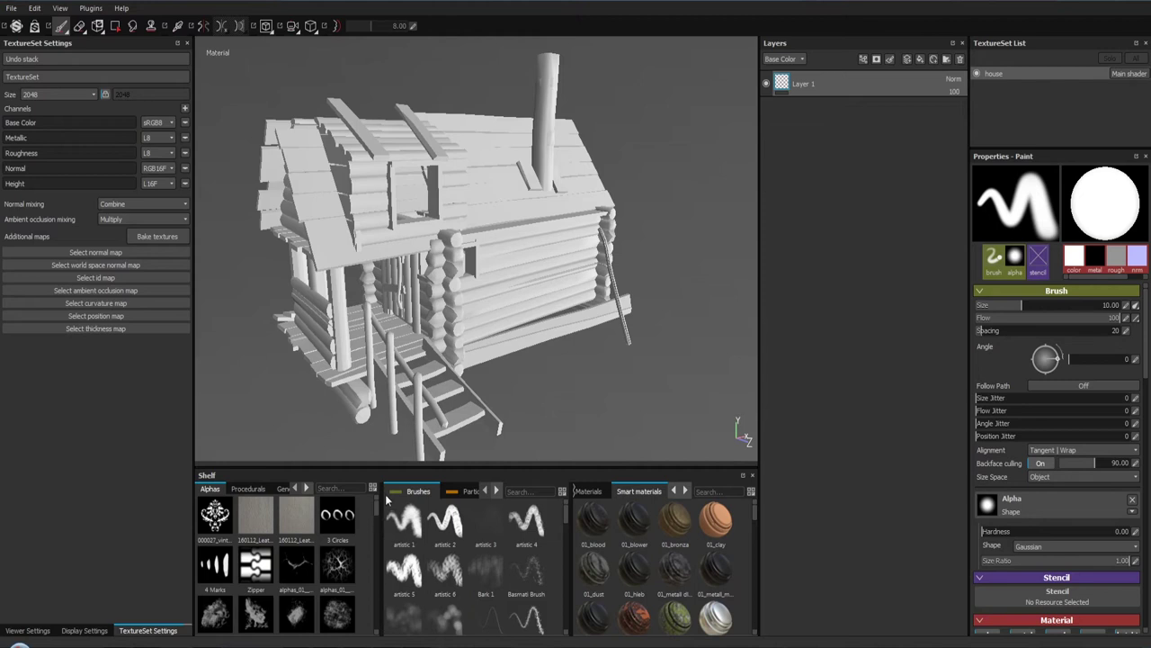
Step: Drag the id_house texture from the shelf's Textures list onto the house texture set's ID map slot
{"action": "left_click_drag", "start_coordinate": [384, 495], "coordinate": [454, 490]}
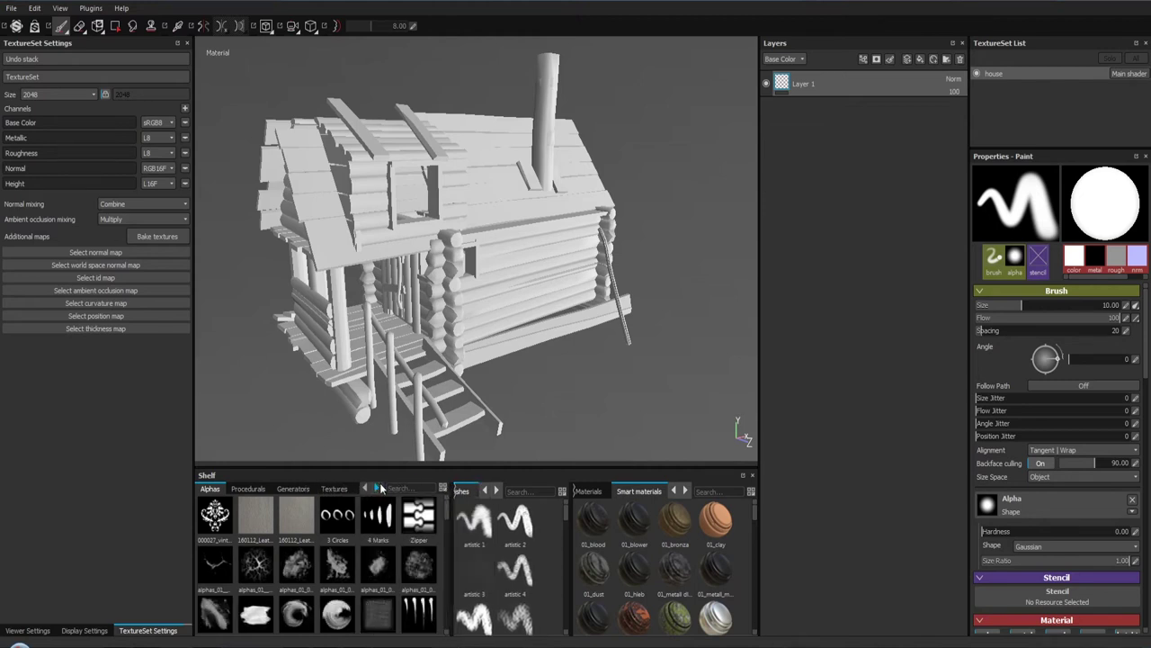
{"action": "left_click", "coordinate": [335, 488]}
{"action": "scroll", "scroll_direction": "down", "scroll_amount": 3}
{"action": "scroll", "scroll_direction": "down", "scroll_amount": 3}
{"action": "scroll", "scroll_direction": "down", "scroll_amount": 3}
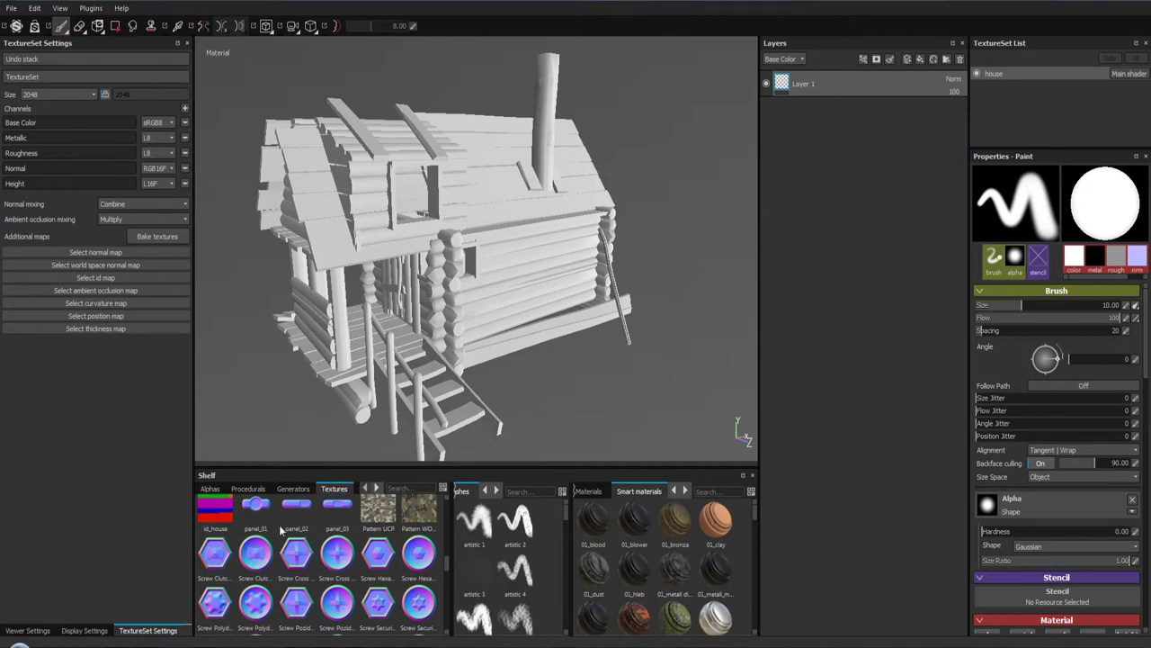
{"action": "left_click_drag", "start_coordinate": [212, 519], "coordinate": [128, 277]}
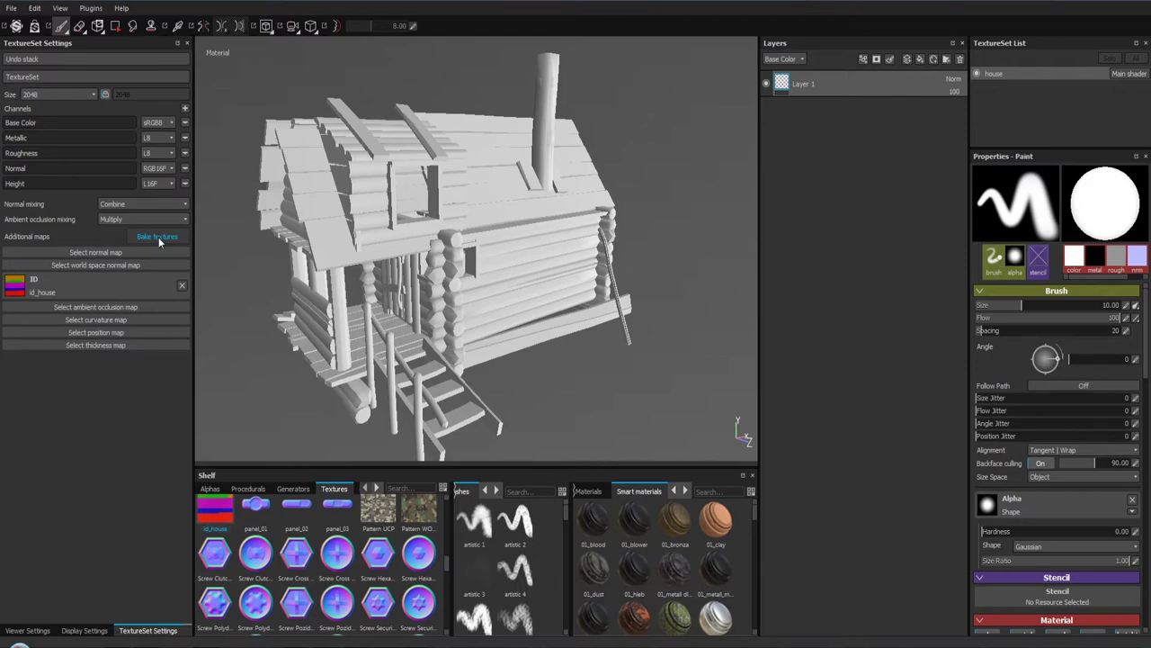
Step: Open the baking settings and exclude the Normal map from the bake
{"action": "left_click", "coordinate": [145, 235]}
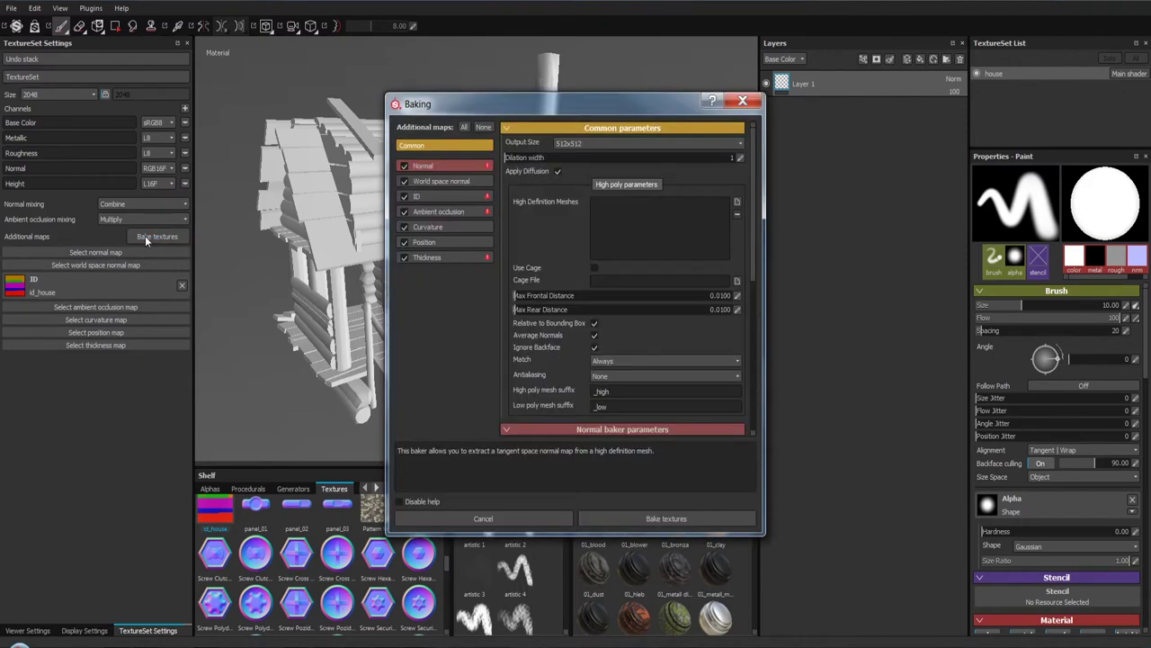
{"action": "left_click_drag", "start_coordinate": [459, 107], "coordinate": [653, 83]}
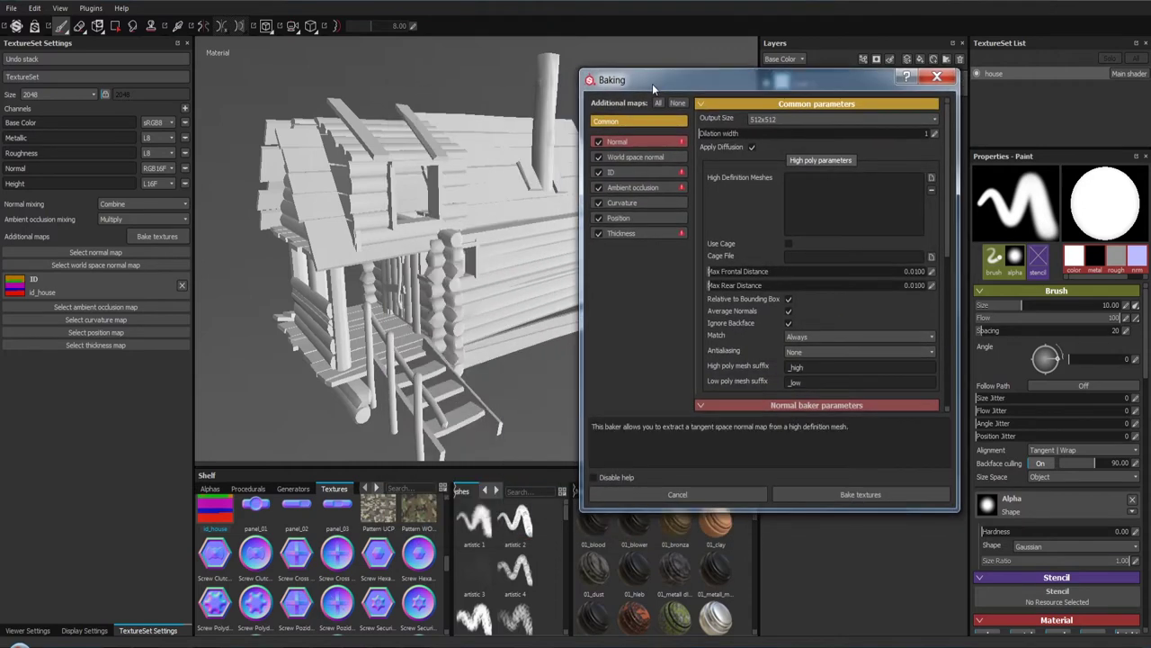
{"action": "left_click", "coordinate": [598, 142]}
{"action": "left_click_drag", "start_coordinate": [723, 77], "coordinate": [700, 27]}
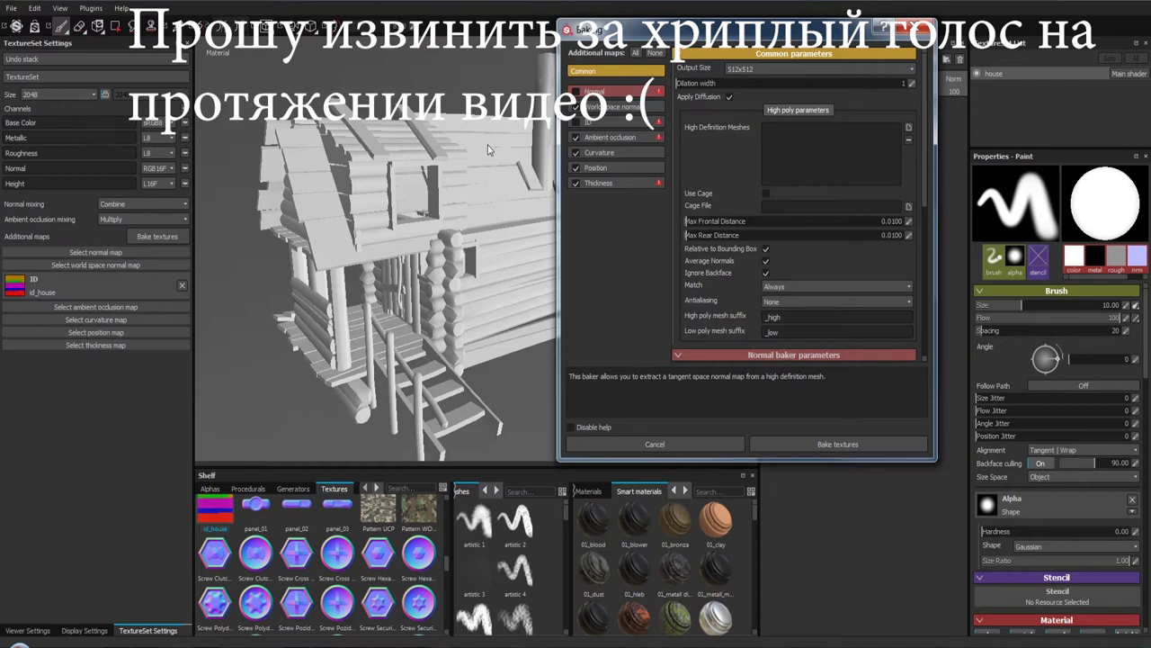
{"action": "left_click_drag", "start_coordinate": [648, 39], "coordinate": [733, 25]}
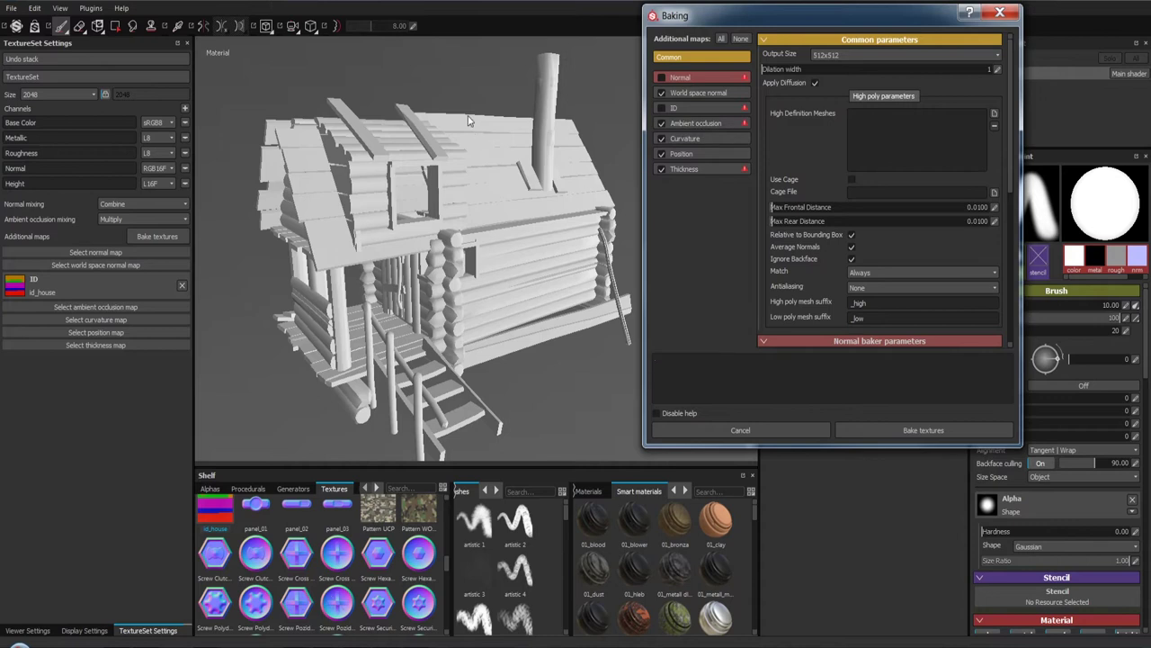
{"action": "left_click_drag", "start_coordinate": [819, 21], "coordinate": [675, 25]}
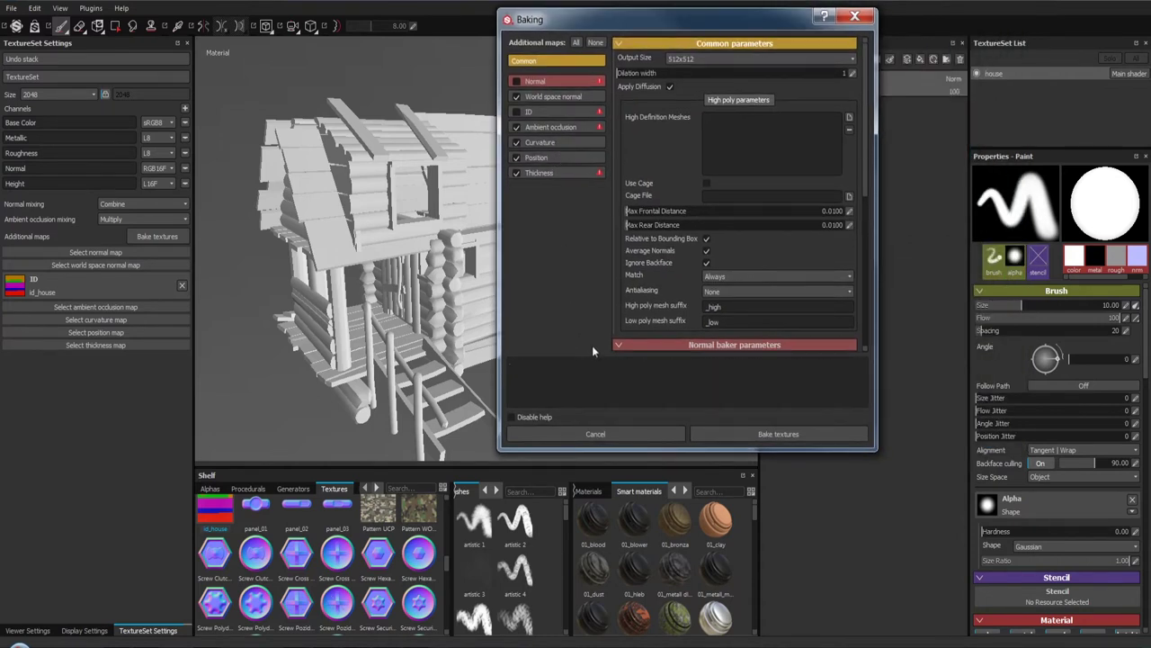
{"action": "left_click_drag", "start_coordinate": [594, 21], "coordinate": [784, 13]}
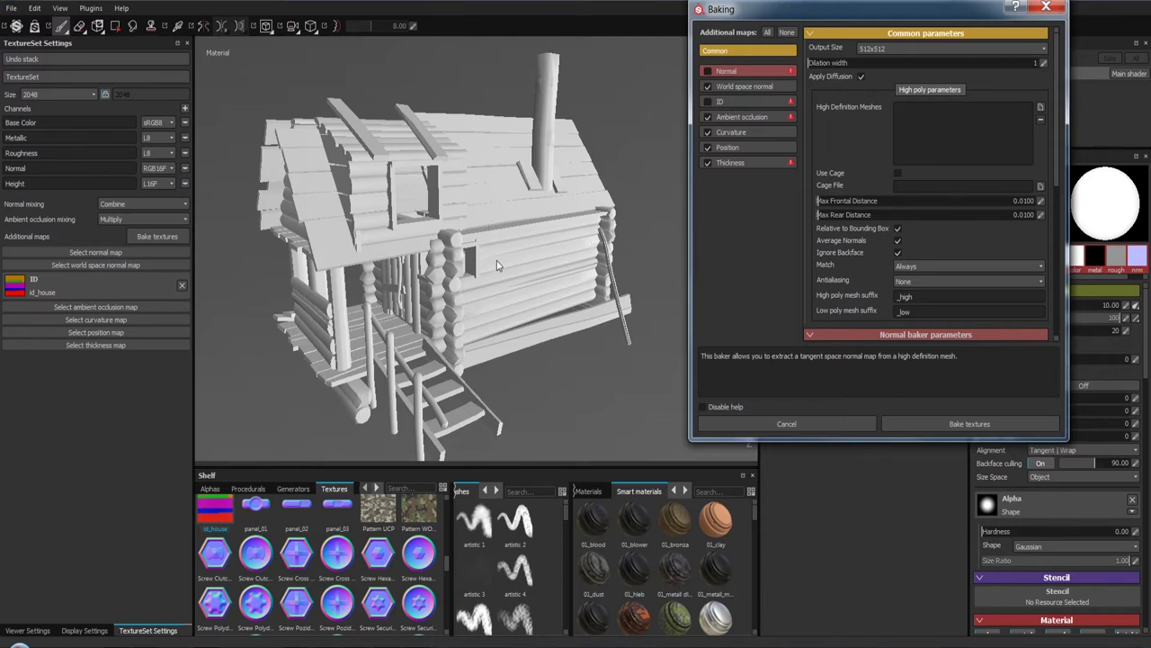
{"action": "left_click_drag", "start_coordinate": [826, 12], "coordinate": [574, 30]}
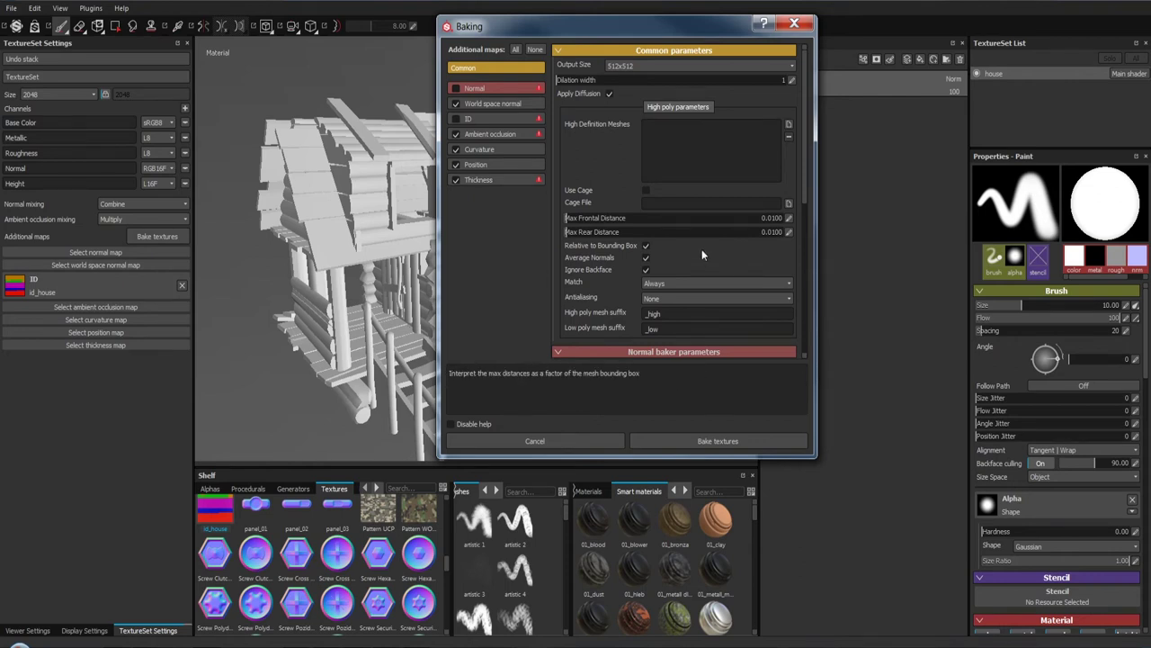
{"action": "mouse_move", "coordinate": [601, 257]}
{"action": "scroll", "scroll_direction": "down", "scroll_amount": 3}
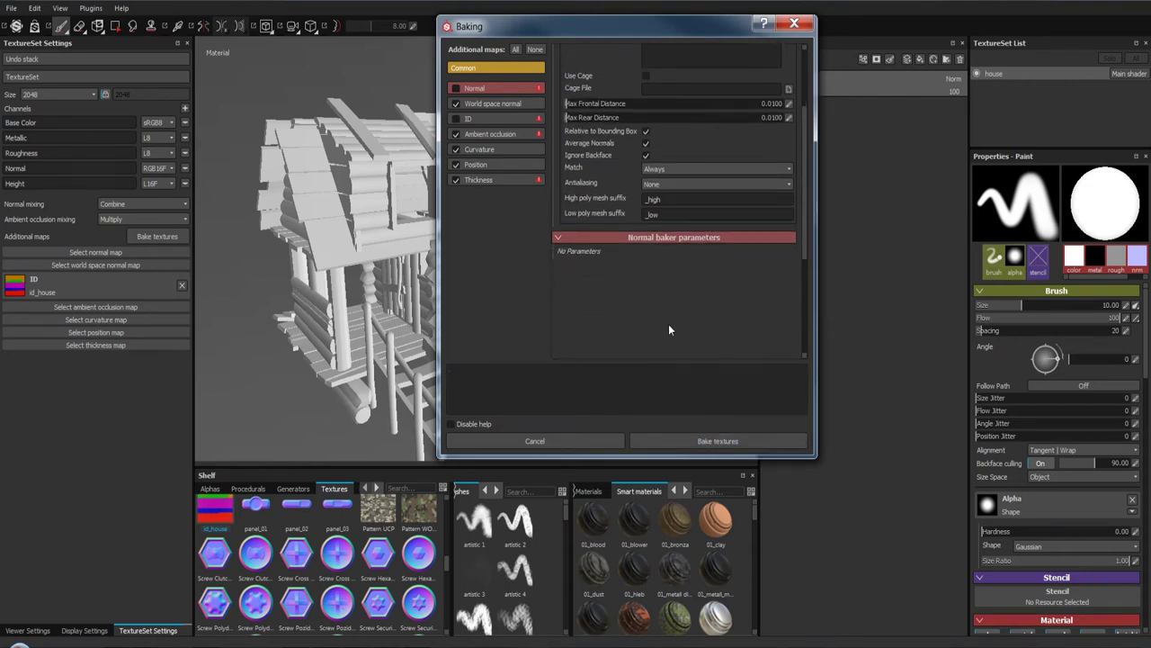
{"action": "scroll", "scroll_direction": "up", "scroll_amount": 3}
Step: Set the bake output size to 4096x4096 and start baking
{"action": "left_click", "coordinate": [661, 64]}
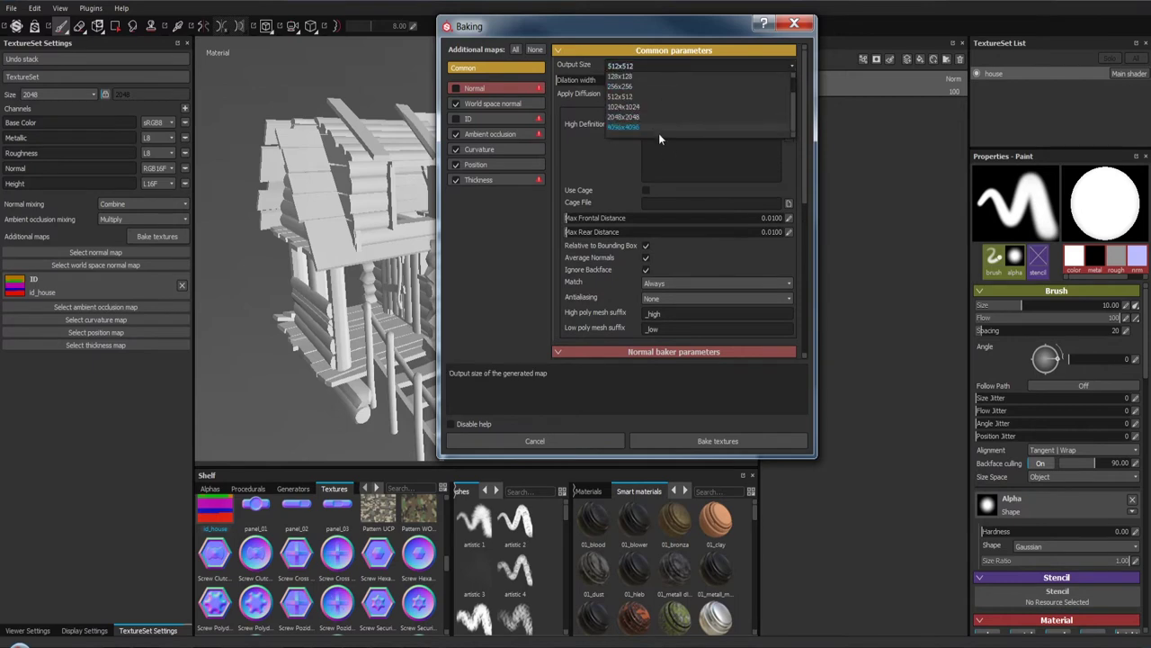
{"action": "left_click", "coordinate": [650, 127]}
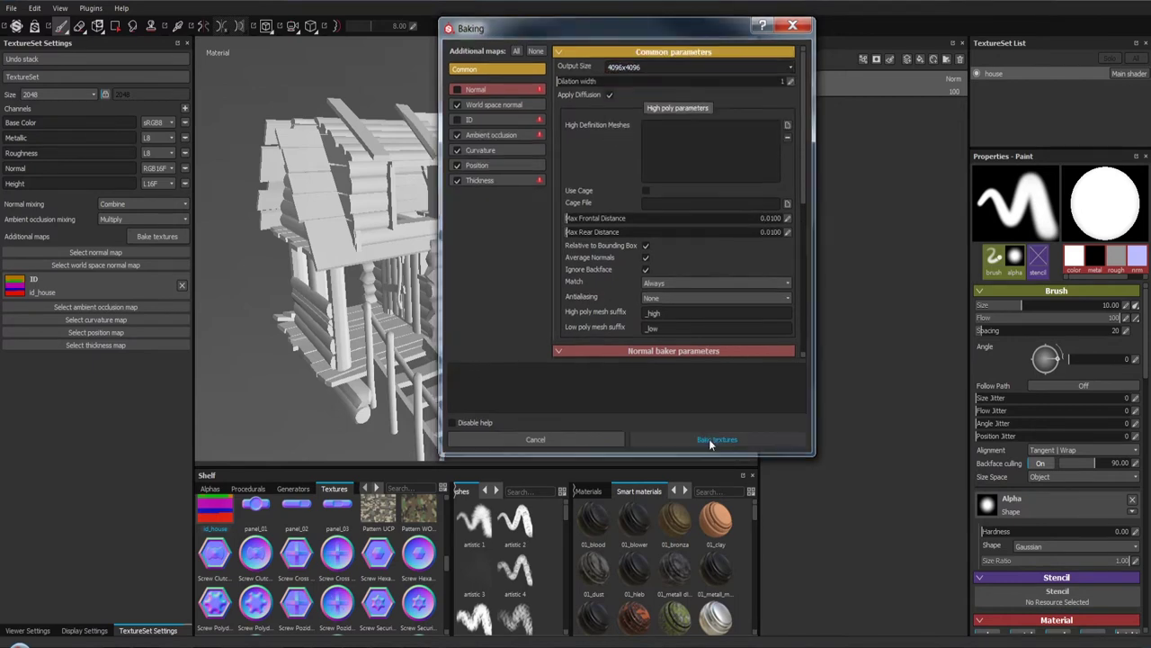
{"action": "left_click", "coordinate": [709, 439]}
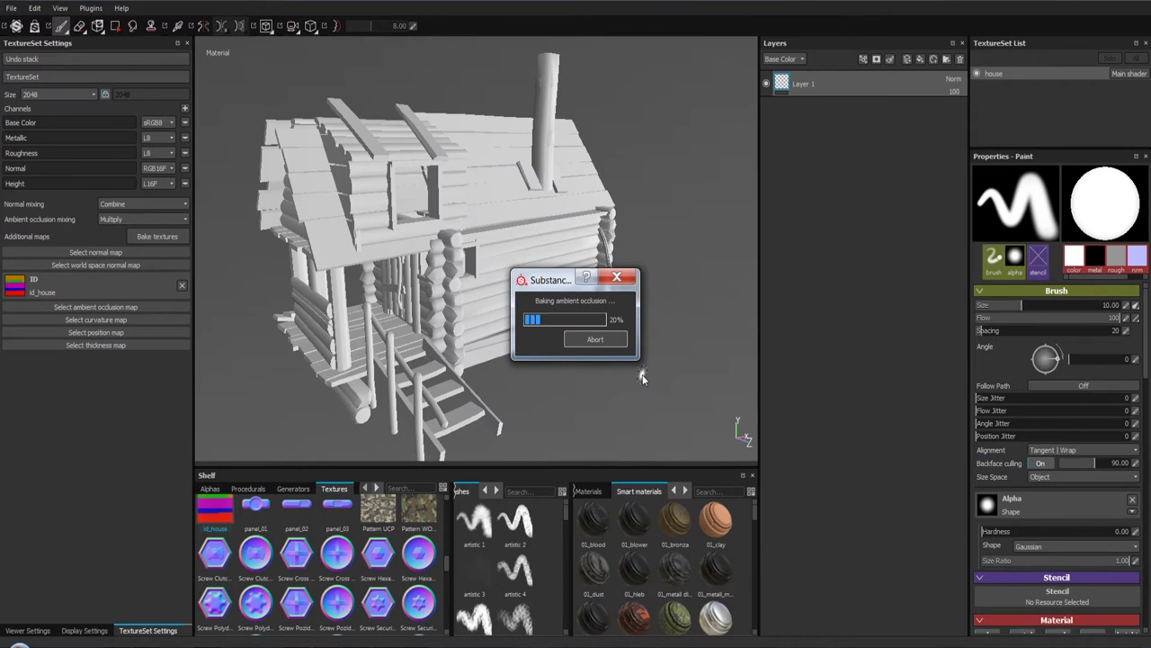
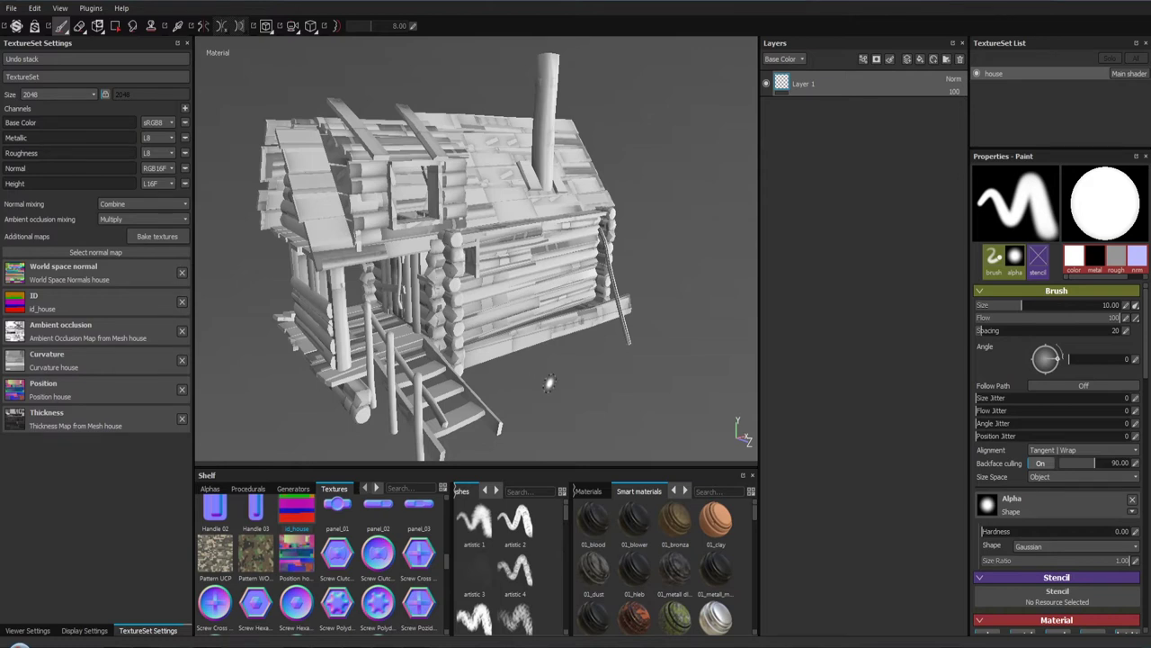
Step: Clear the Ambient occlusion map slot in the house's TextureSet Settings
{"action": "left_click_drag", "start_coordinate": [538, 382], "coordinate": [469, 279]}
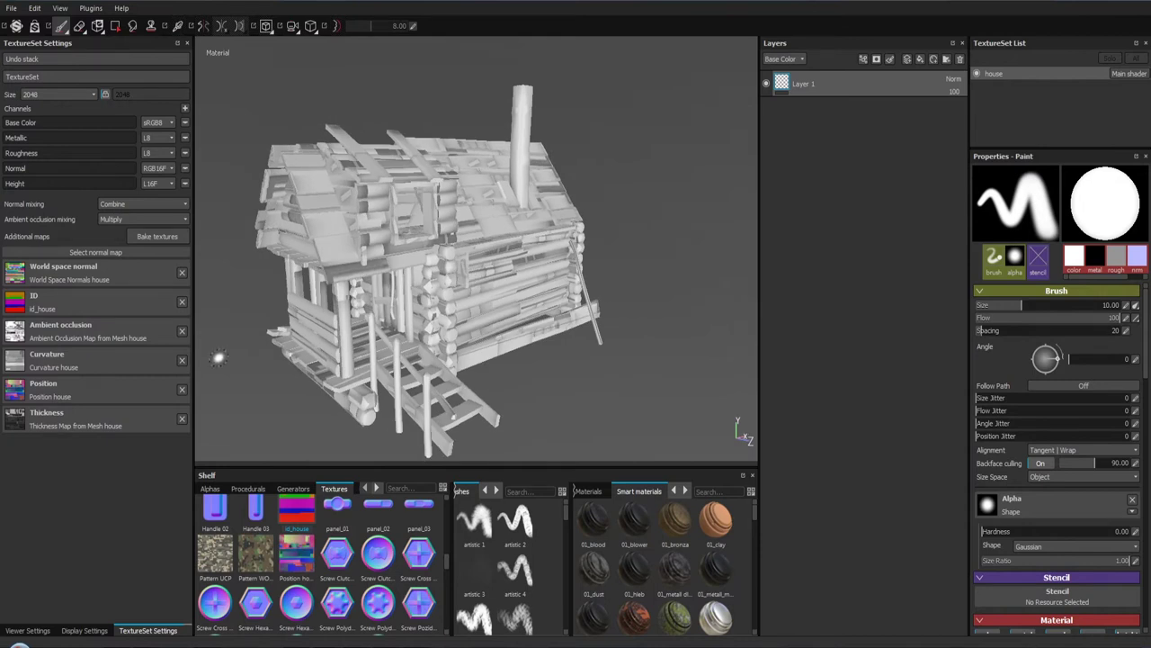
{"action": "left_click", "coordinate": [183, 333]}
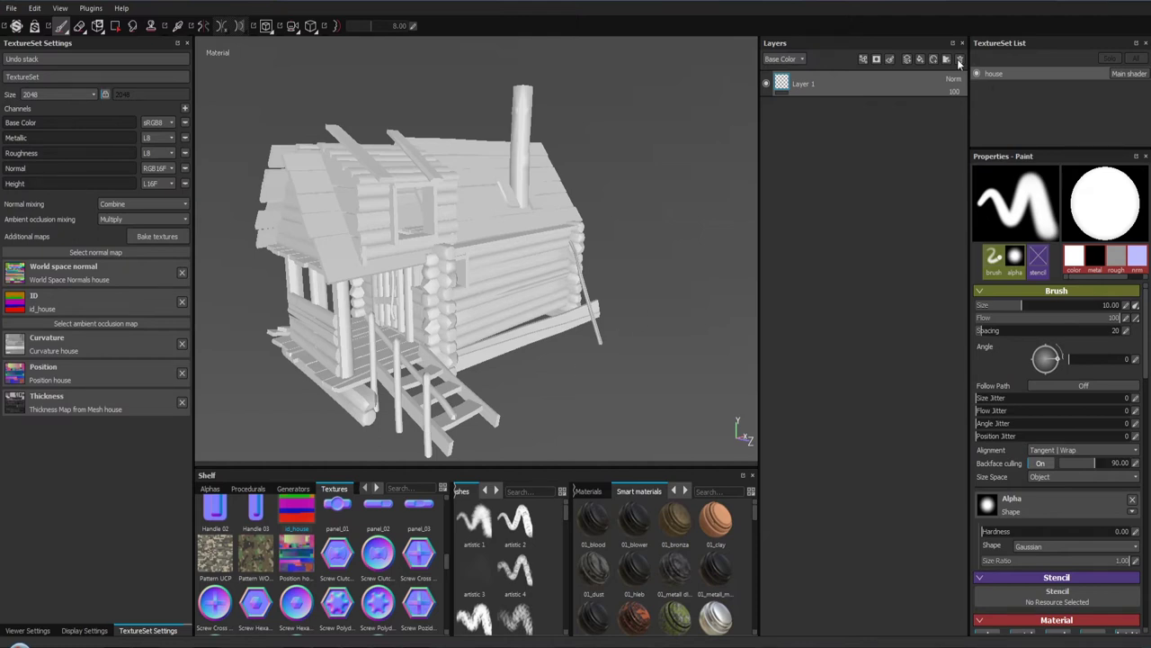
Step: Delete the default Layer 1 and browse the Smart materials shelf for 01_clay
{"action": "left_click", "coordinate": [959, 59]}
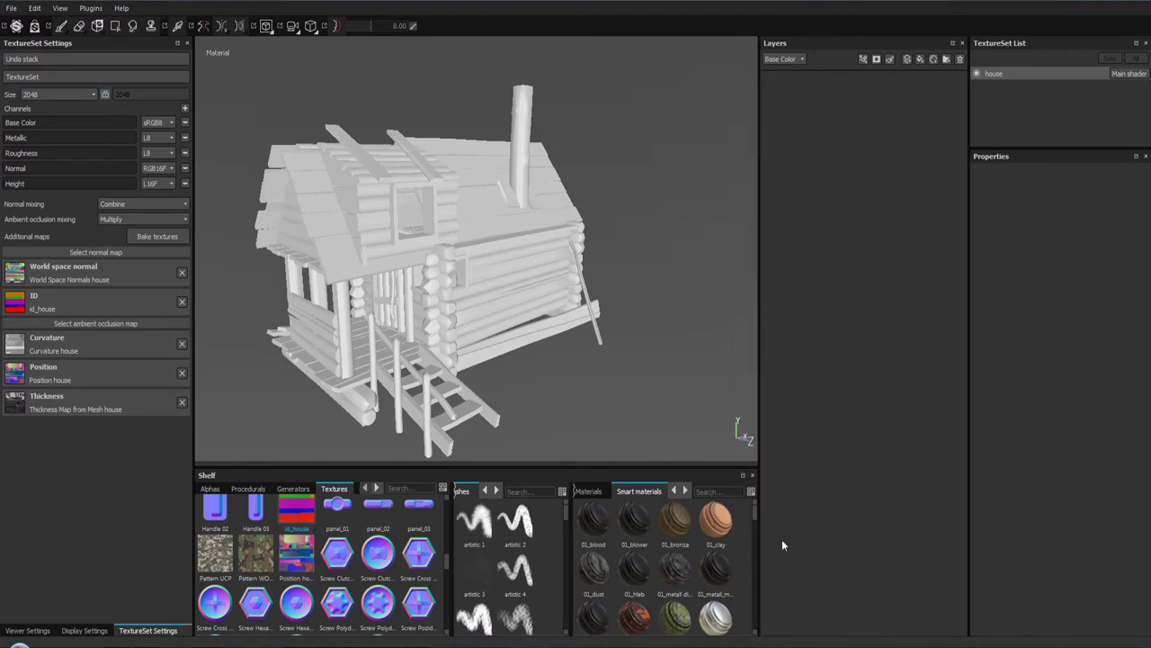
{"action": "left_click_drag", "start_coordinate": [754, 509], "coordinate": [753, 519]}
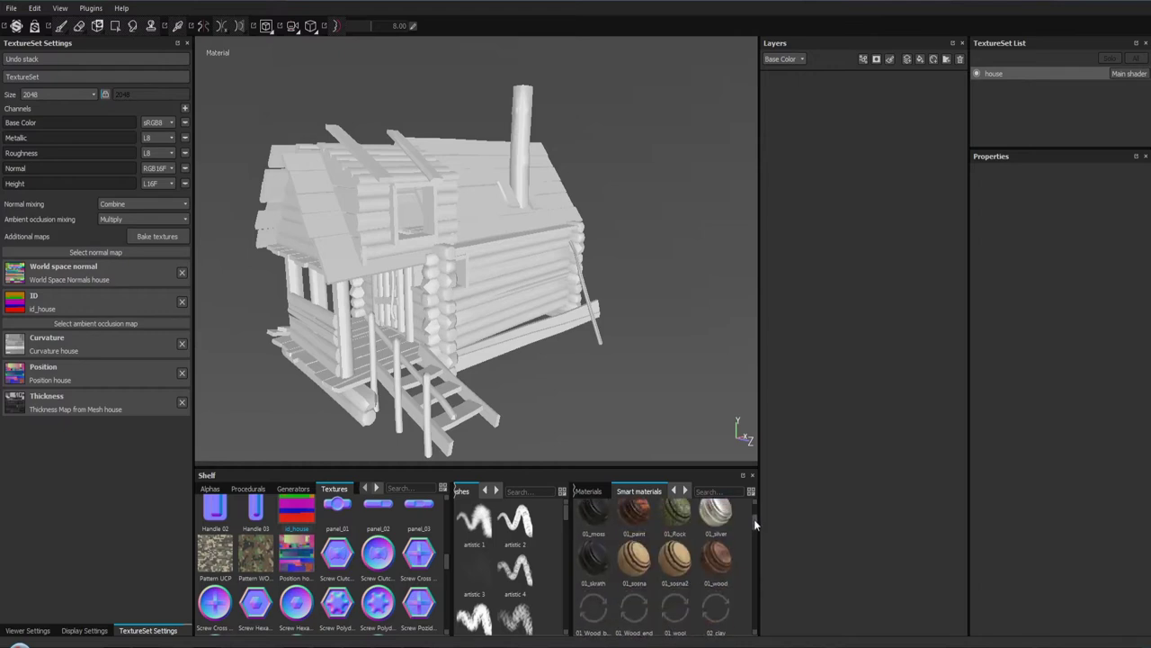
{"action": "scroll", "scroll_direction": "down", "scroll_amount": 3}
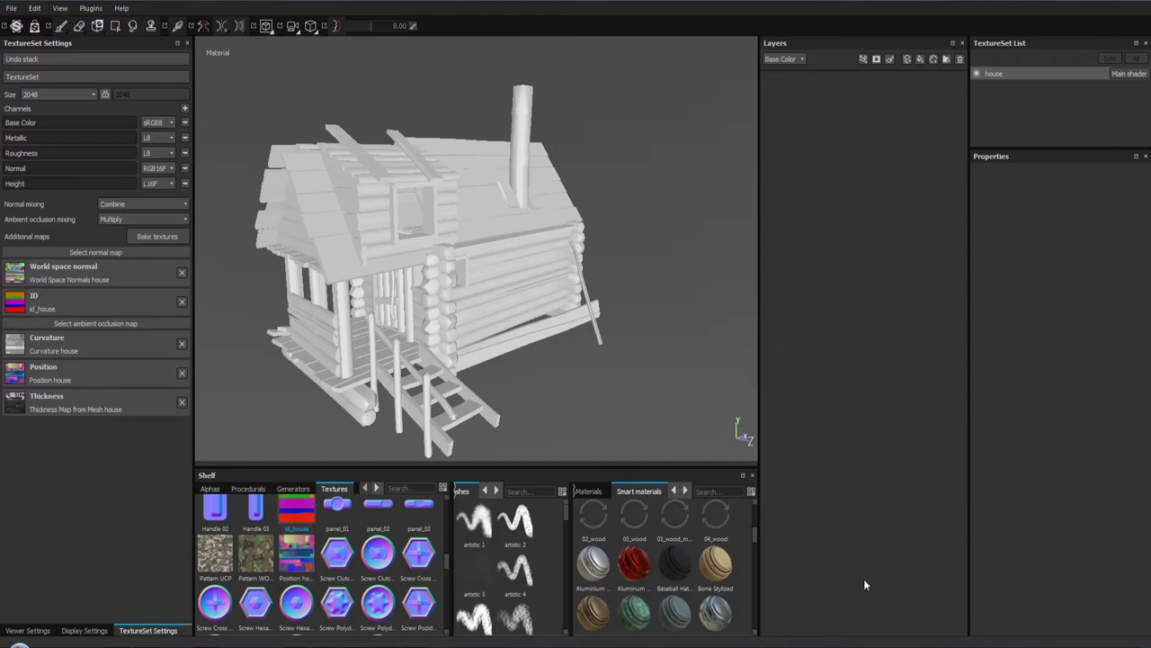
{"action": "scroll", "scroll_direction": "down", "scroll_amount": 3}
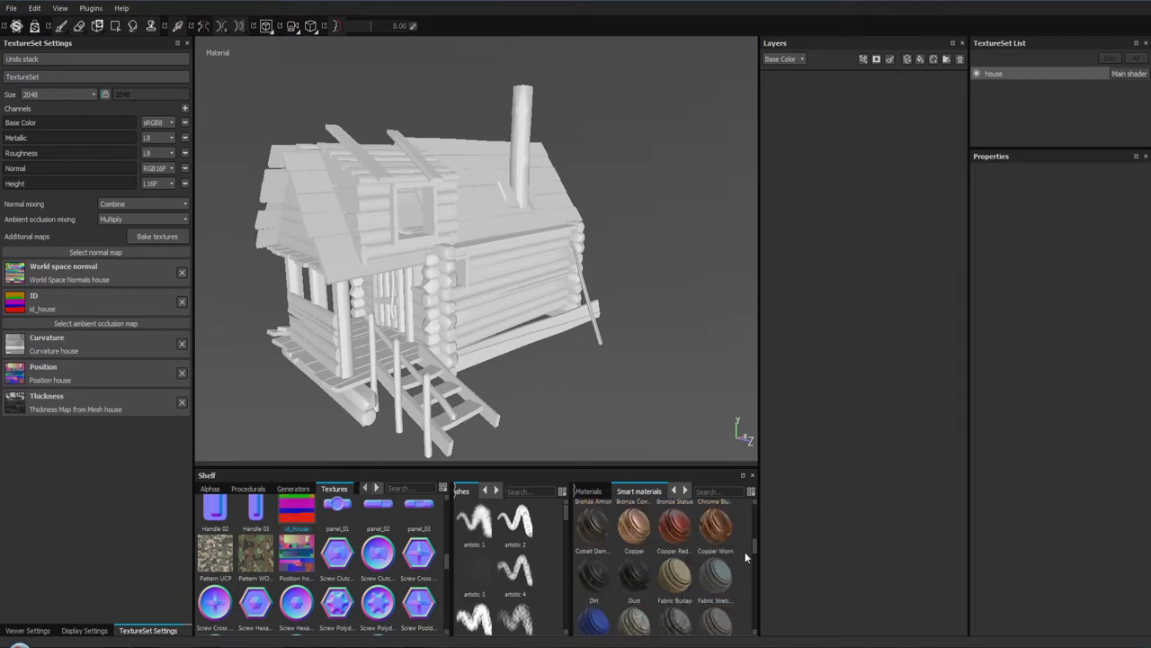
{"action": "scroll", "scroll_direction": "up", "scroll_amount": 3}
{"action": "scroll", "scroll_direction": "up", "scroll_amount": 3}
{"action": "scroll", "scroll_direction": "up", "scroll_amount": 3}
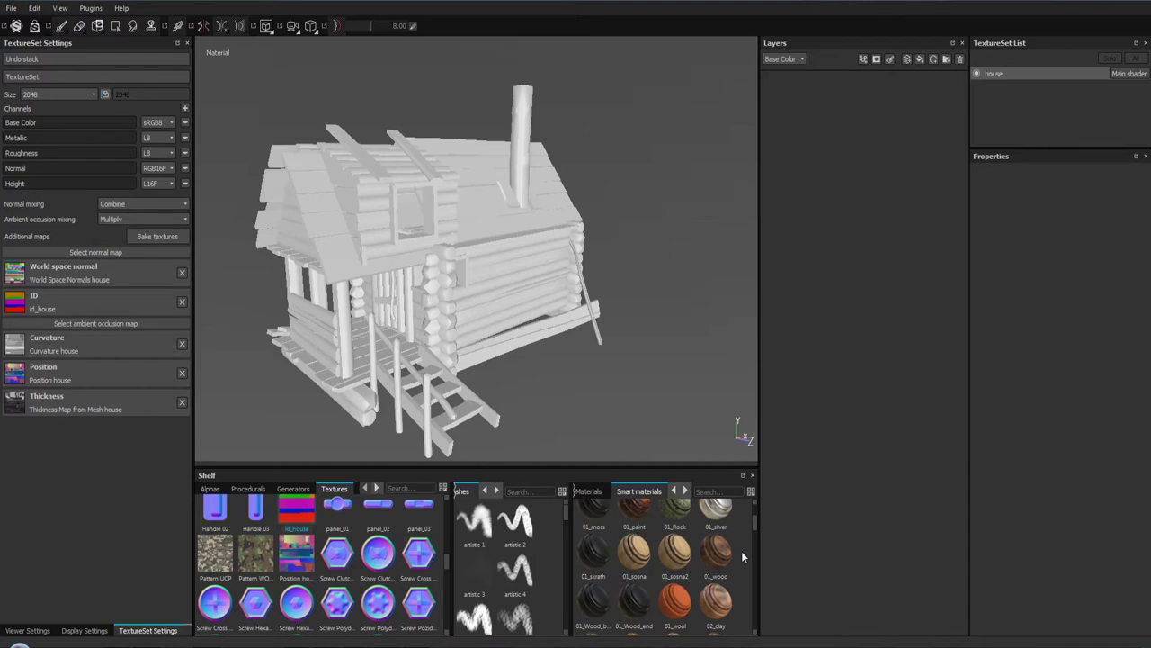
{"action": "scroll", "scroll_direction": "down", "scroll_amount": 3}
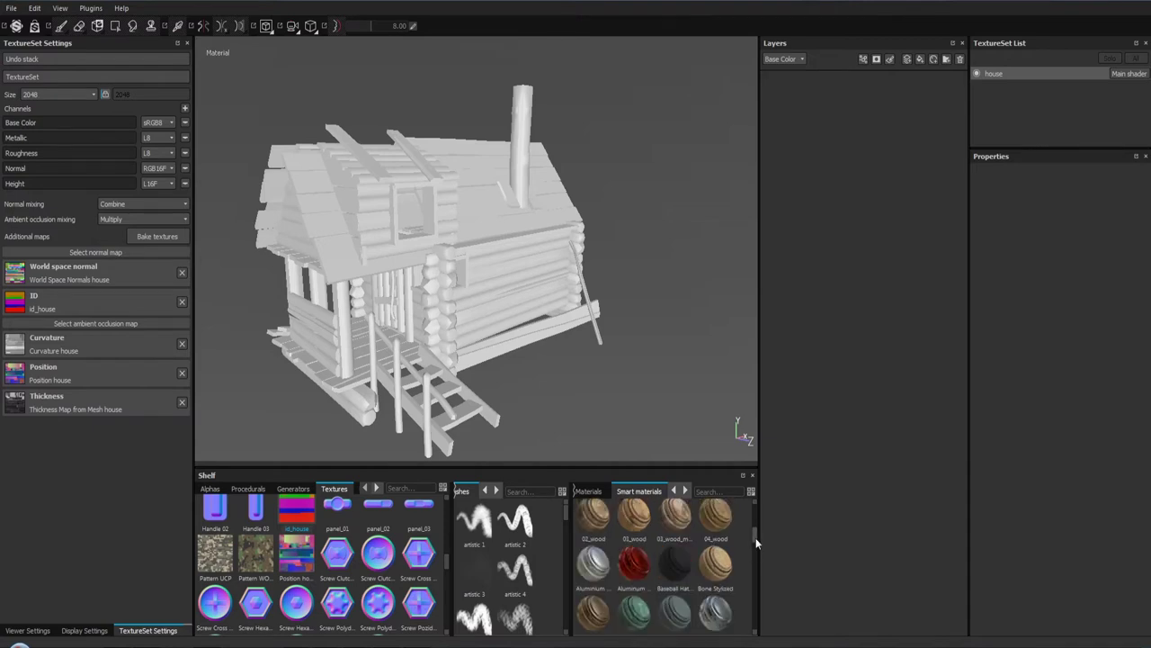
{"action": "scroll", "scroll_direction": "up", "scroll_amount": 3}
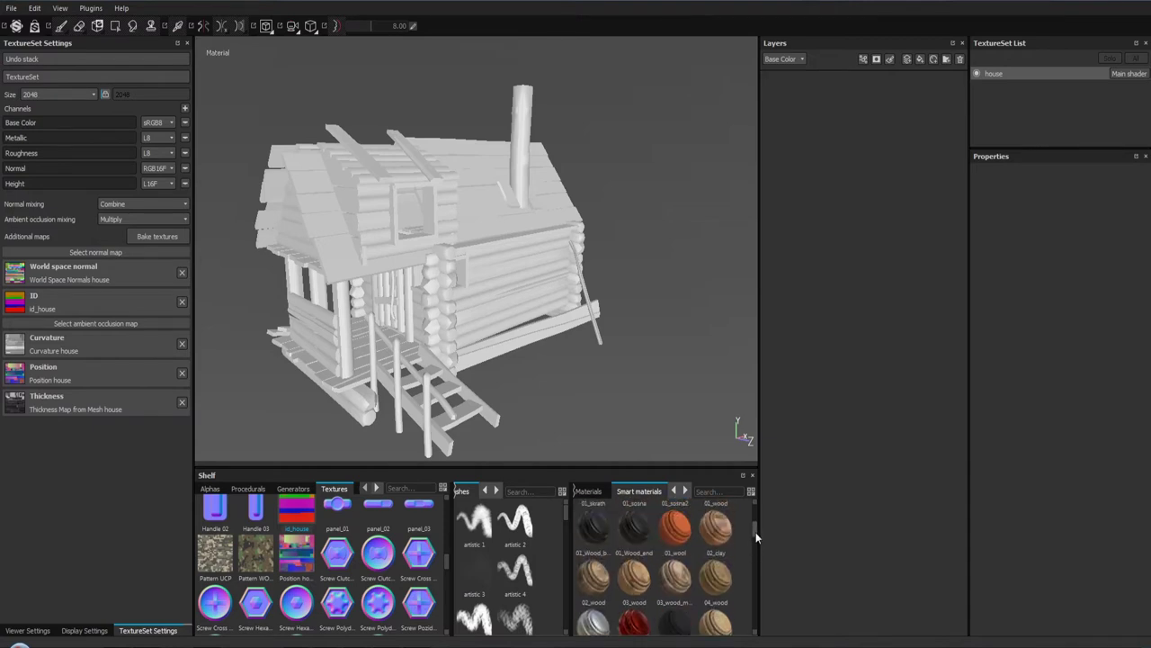
{"action": "left_click_drag", "start_coordinate": [755, 531], "coordinate": [757, 514]}
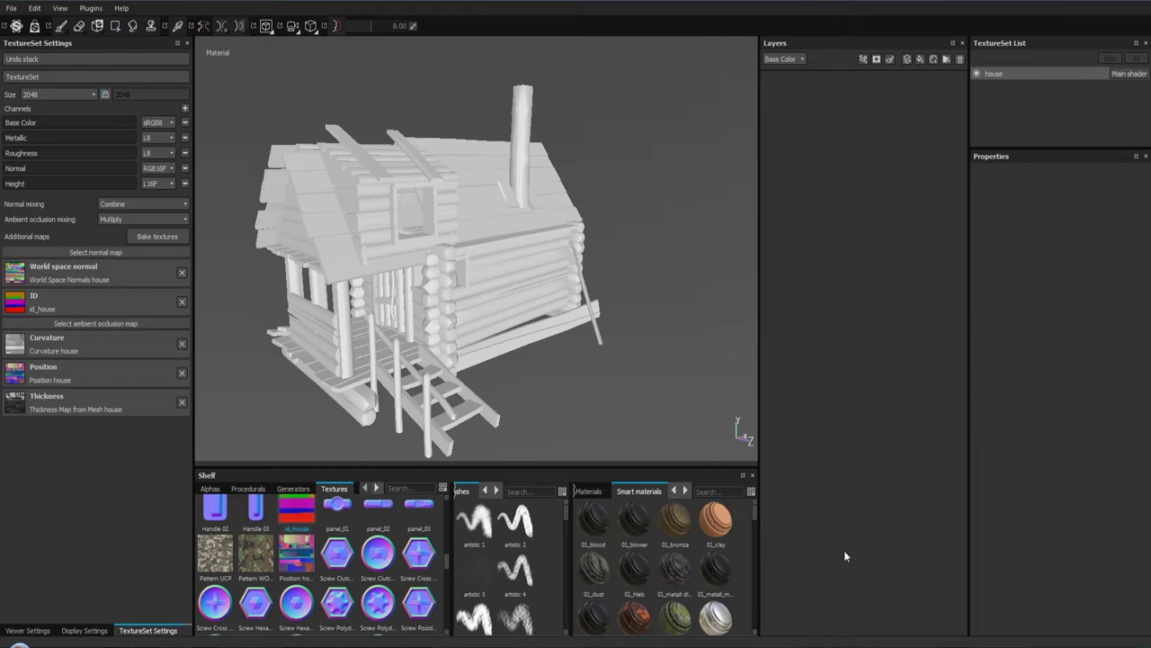
Step: Apply the 01_clay smart material to the house and zoom in on the chimney
{"action": "left_click_drag", "start_coordinate": [717, 526], "coordinate": [811, 139]}
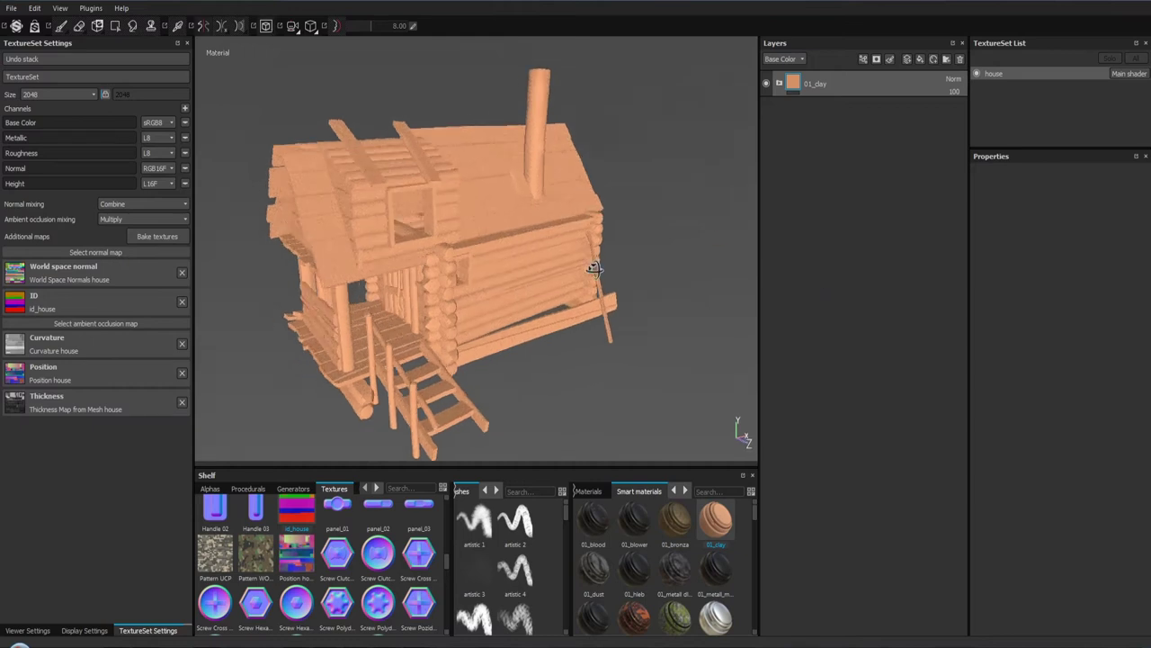
{"action": "left_click_drag", "start_coordinate": [611, 288], "coordinate": [548, 342]}
{"action": "left_click_drag", "start_coordinate": [548, 342], "coordinate": [608, 281]}
{"action": "left_click_drag", "start_coordinate": [608, 280], "coordinate": [534, 357]}
{"action": "left_click_drag", "start_coordinate": [534, 357], "coordinate": [486, 291]}
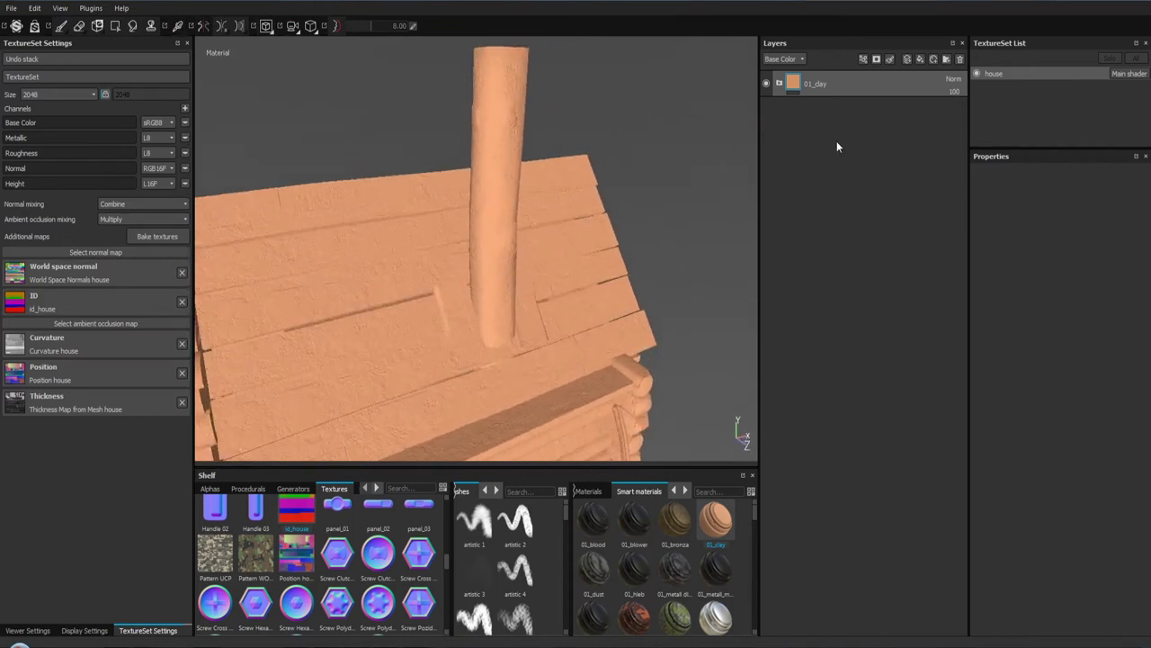
Step: Give 01_clay a black mask with a colour selection of the chimney's ID colour (R177 G116 B0)
{"action": "right_click", "coordinate": [798, 81]}
{"action": "left_click", "coordinate": [835, 95]}
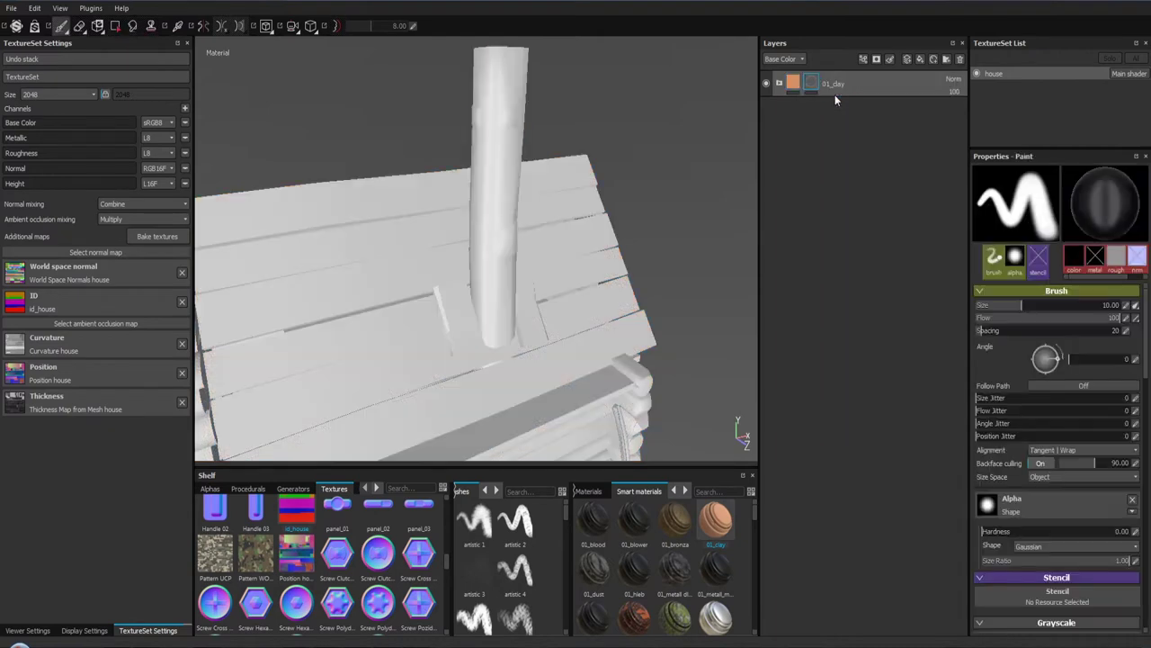
{"action": "right_click", "coordinate": [811, 81]}
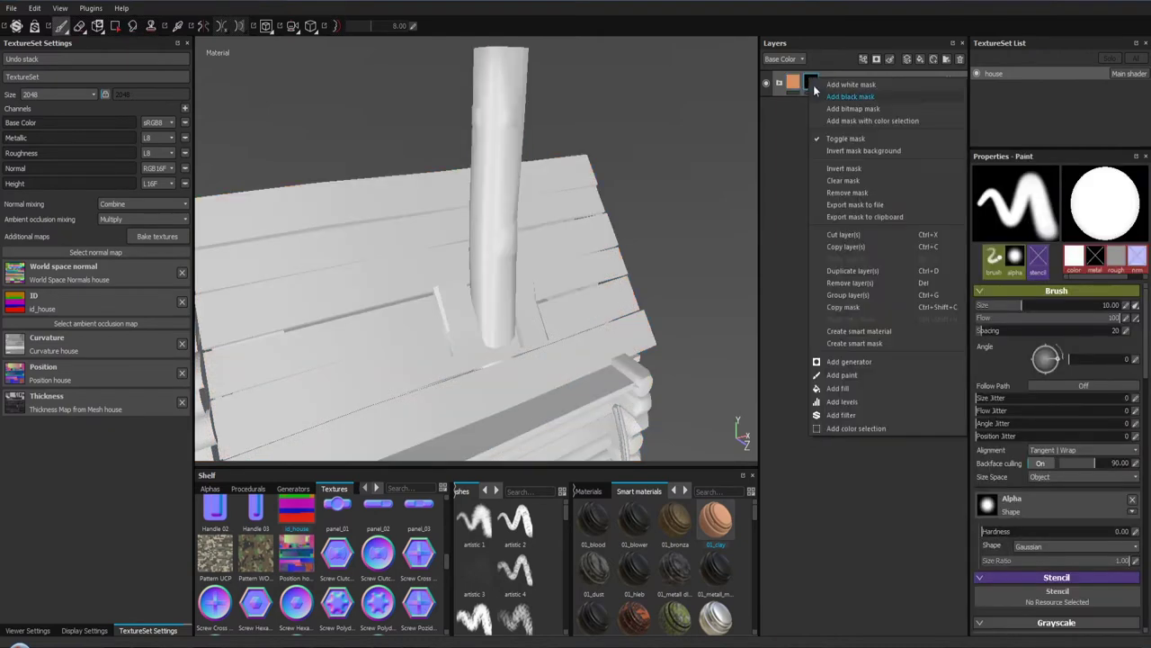
{"action": "left_click", "coordinate": [860, 436]}
{"action": "left_click", "coordinate": [1122, 276]}
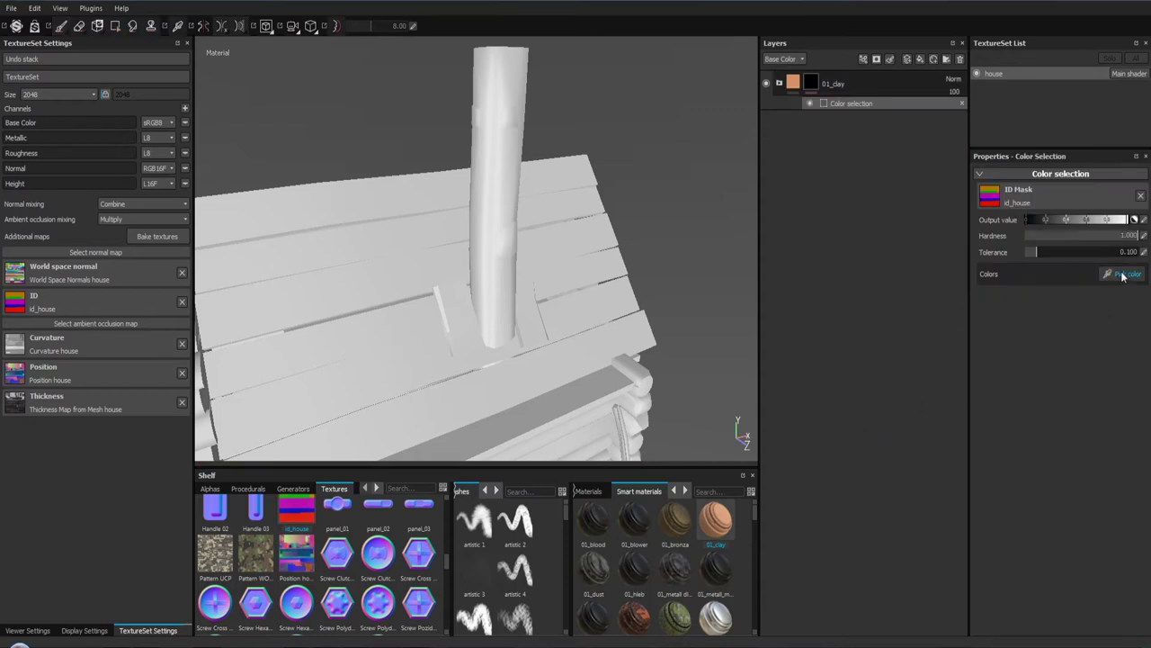
{"action": "left_click", "coordinate": [498, 100]}
{"action": "left_click_drag", "start_coordinate": [499, 101], "coordinate": [557, 223]}
{"action": "left_click_drag", "start_coordinate": [515, 268], "coordinate": [483, 121]}
{"action": "left_click_drag", "start_coordinate": [483, 120], "coordinate": [373, 150]}
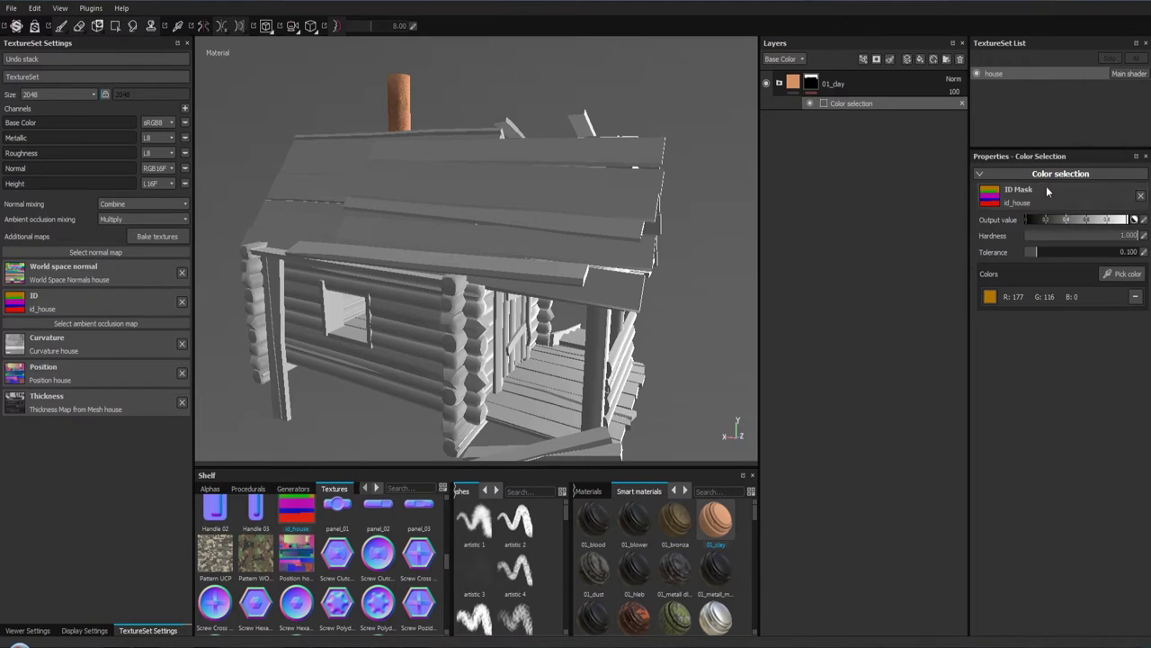
Step: Orbit and zoom through the front window to inspect the clay stove inside the cabin
{"action": "left_click_drag", "start_coordinate": [591, 257], "coordinate": [557, 273]}
{"action": "scroll", "scroll_direction": "down", "scroll_amount": 3}
{"action": "left_click_drag", "start_coordinate": [535, 237], "coordinate": [506, 219]}
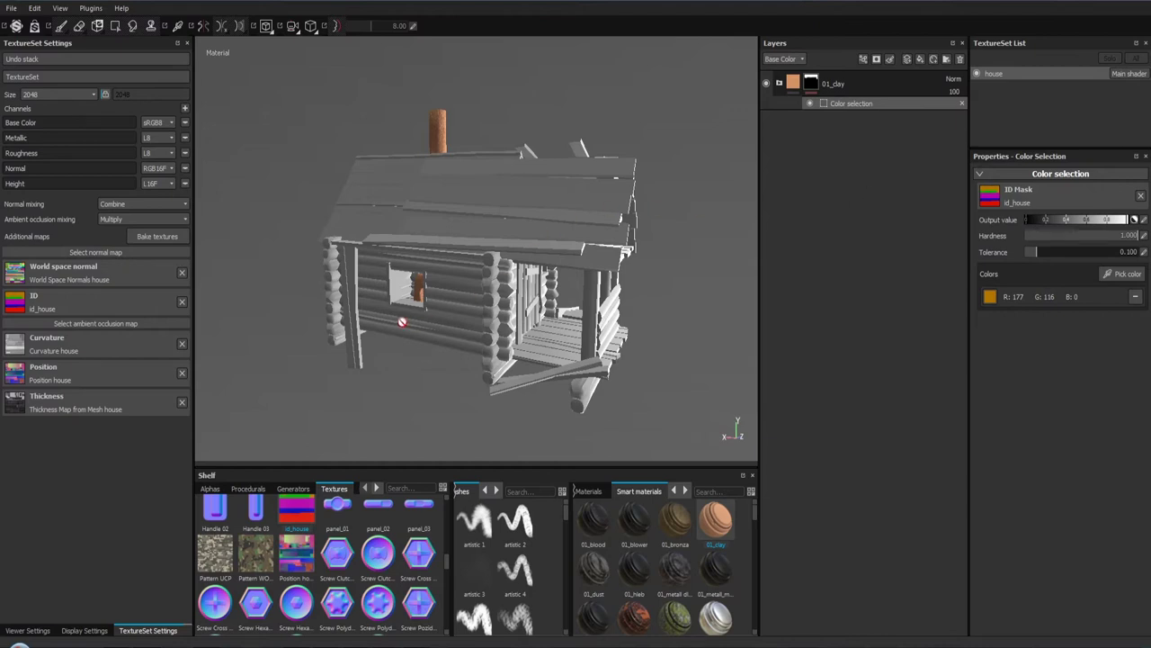
{"action": "left_click_drag", "start_coordinate": [451, 272], "coordinate": [432, 261]}
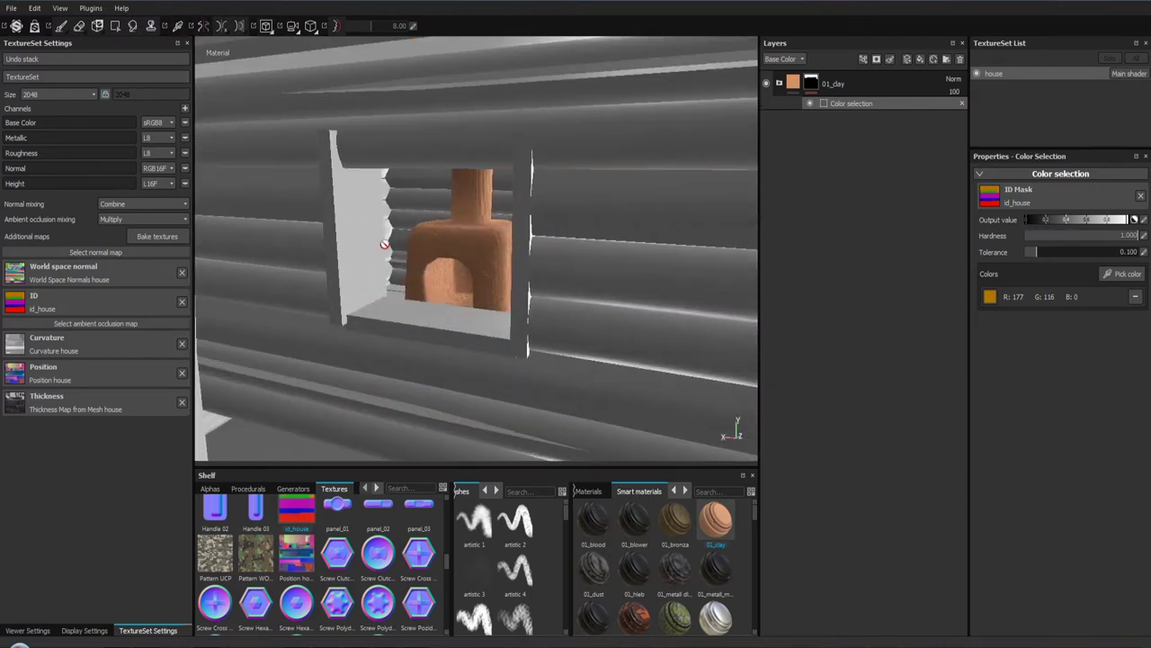
{"action": "left_click_drag", "start_coordinate": [431, 261], "coordinate": [477, 227]}
{"action": "left_click_drag", "start_coordinate": [478, 228], "coordinate": [434, 222]}
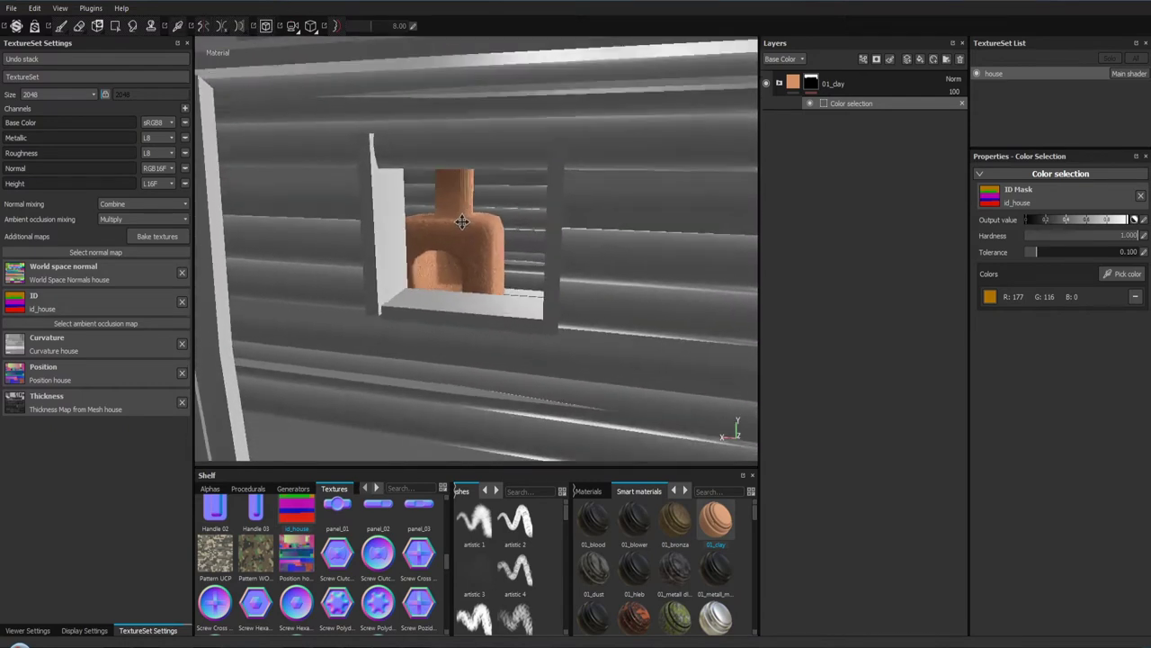
{"action": "left_click_drag", "start_coordinate": [434, 221], "coordinate": [505, 244]}
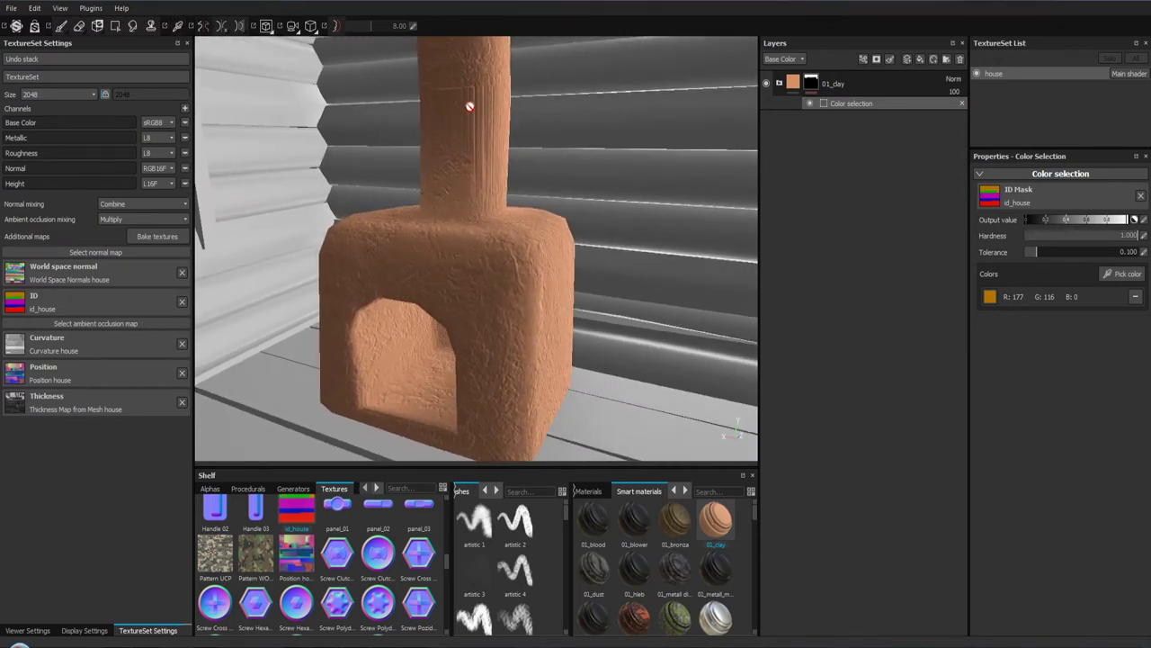
Step: Expand the 01_clay folder and switch the color fill layer to tri-planar projection
{"action": "left_click", "coordinate": [779, 83]}
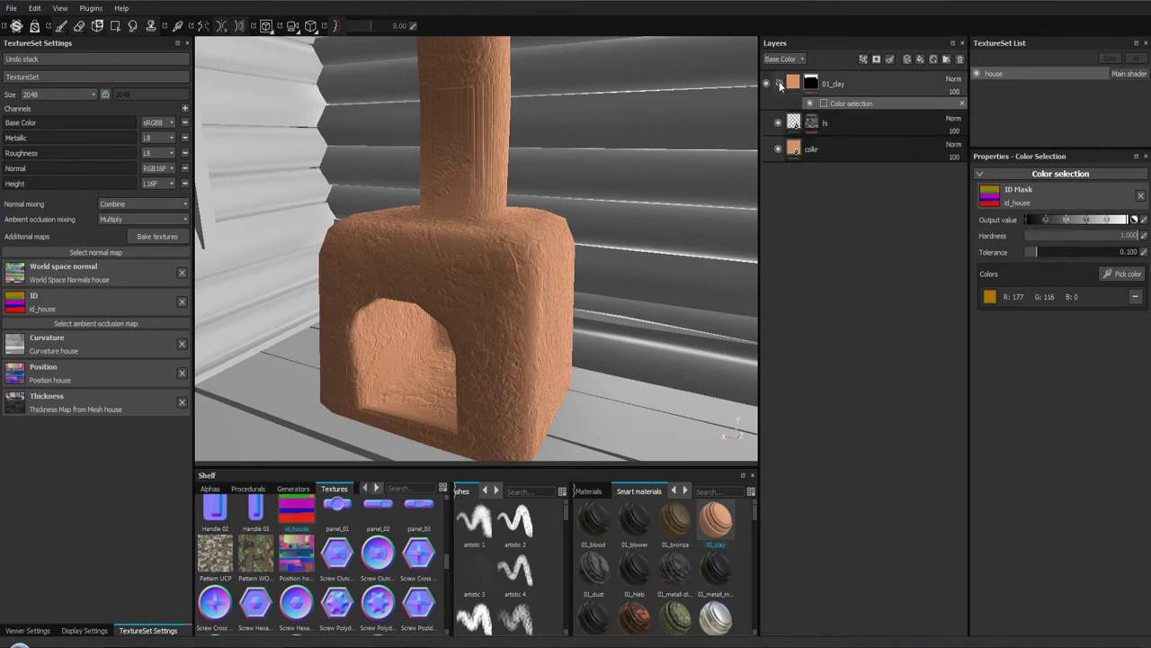
{"action": "left_click", "coordinate": [834, 152]}
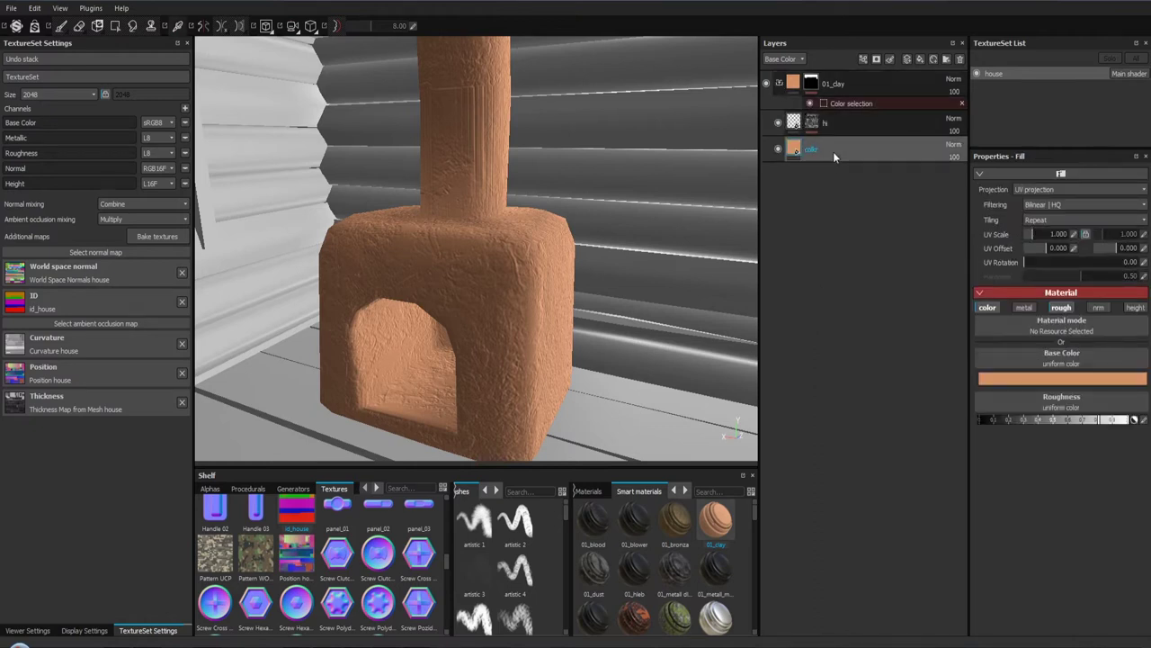
{"action": "left_click", "coordinate": [1044, 190]}
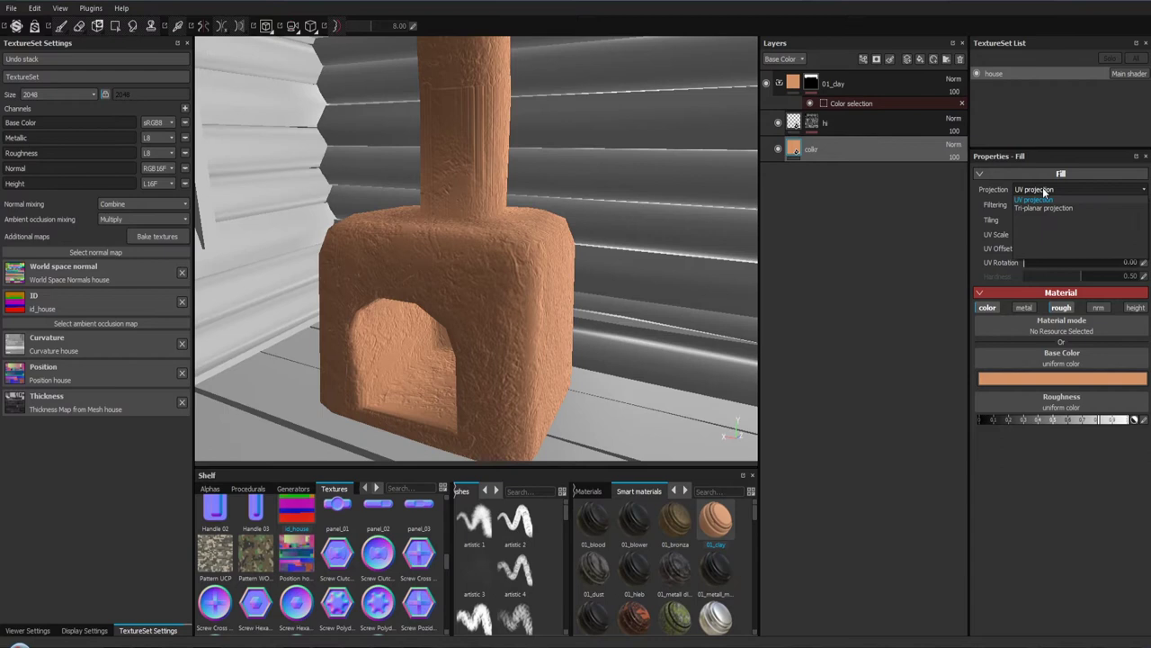
{"action": "left_click", "coordinate": [1043, 207]}
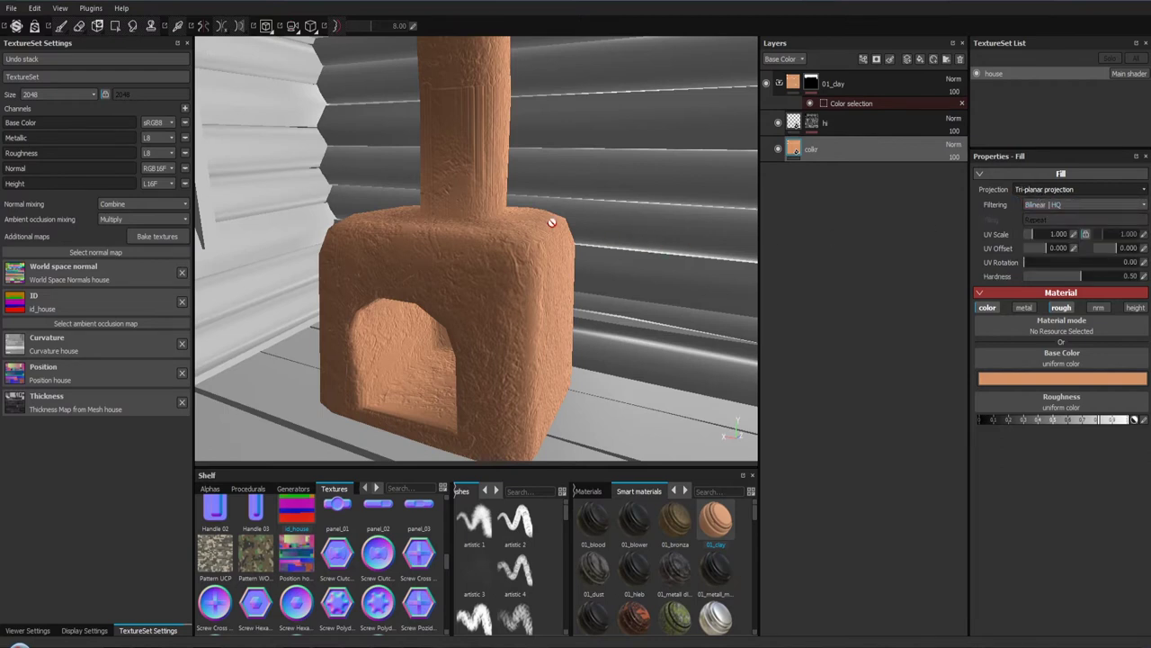
Step: Compare the hi layer on and off, and set its Grunge 014 mask fill to UV projection
{"action": "left_click", "coordinate": [810, 124]}
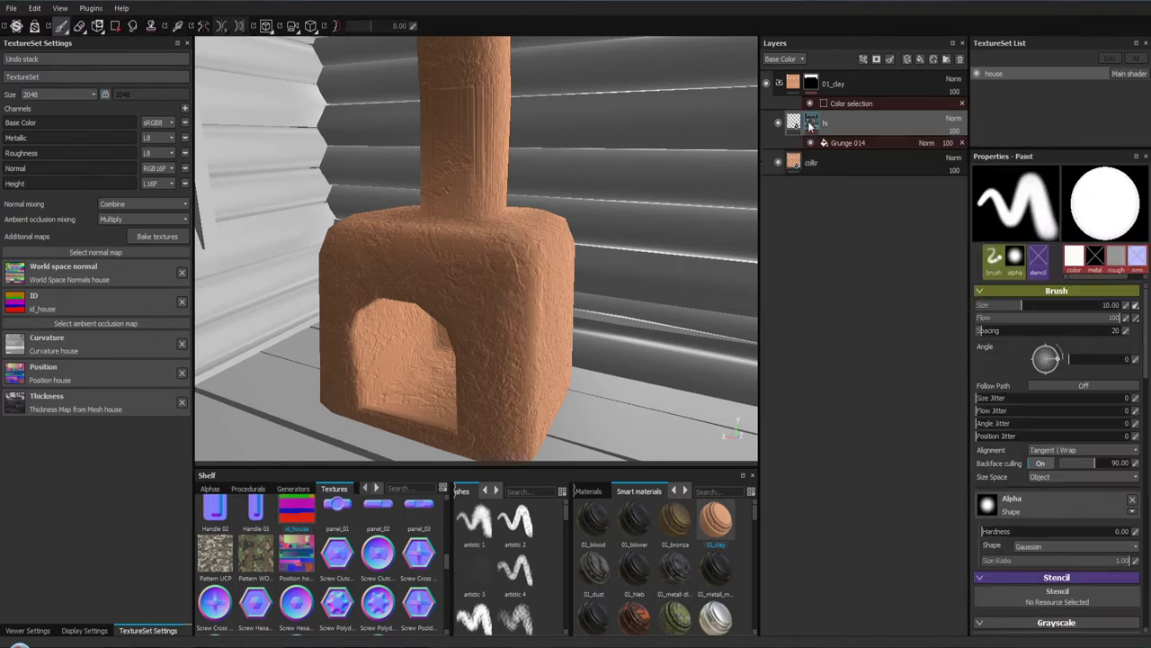
{"action": "left_click", "coordinate": [837, 143]}
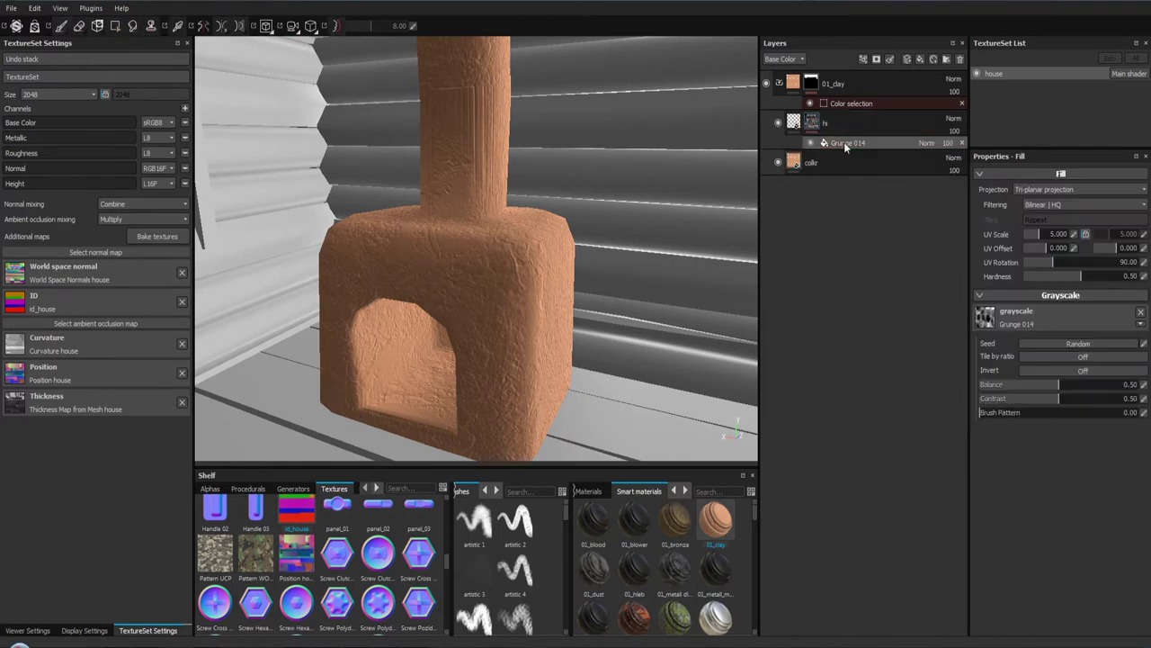
{"action": "left_click", "coordinate": [779, 124]}
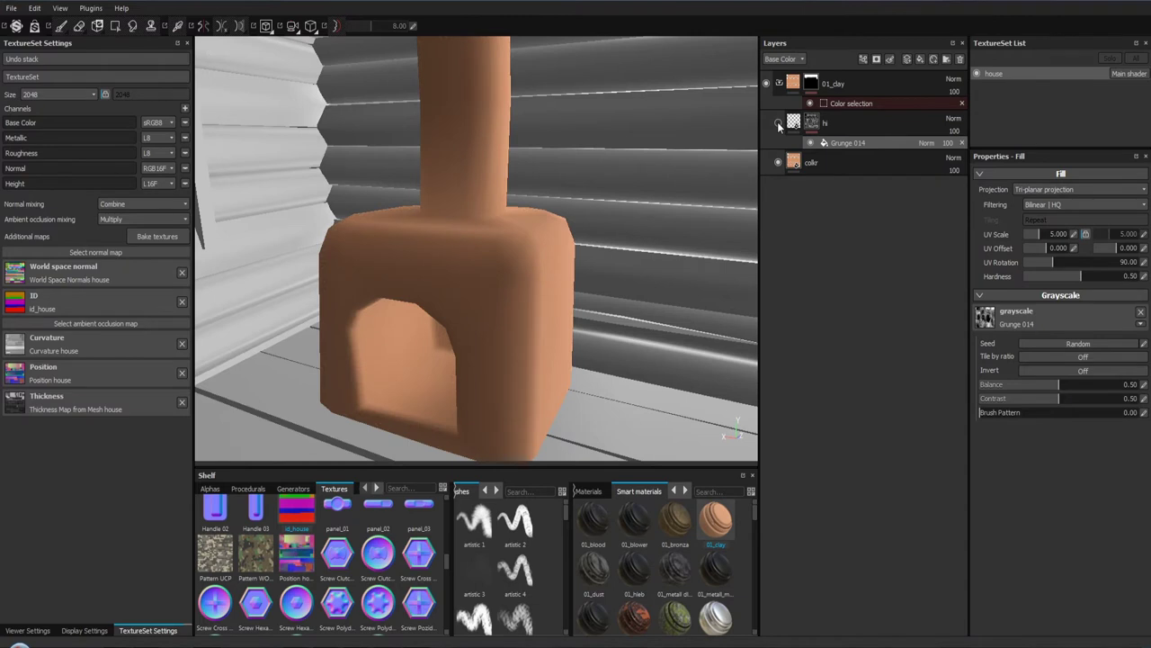
{"action": "left_click", "coordinate": [779, 123]}
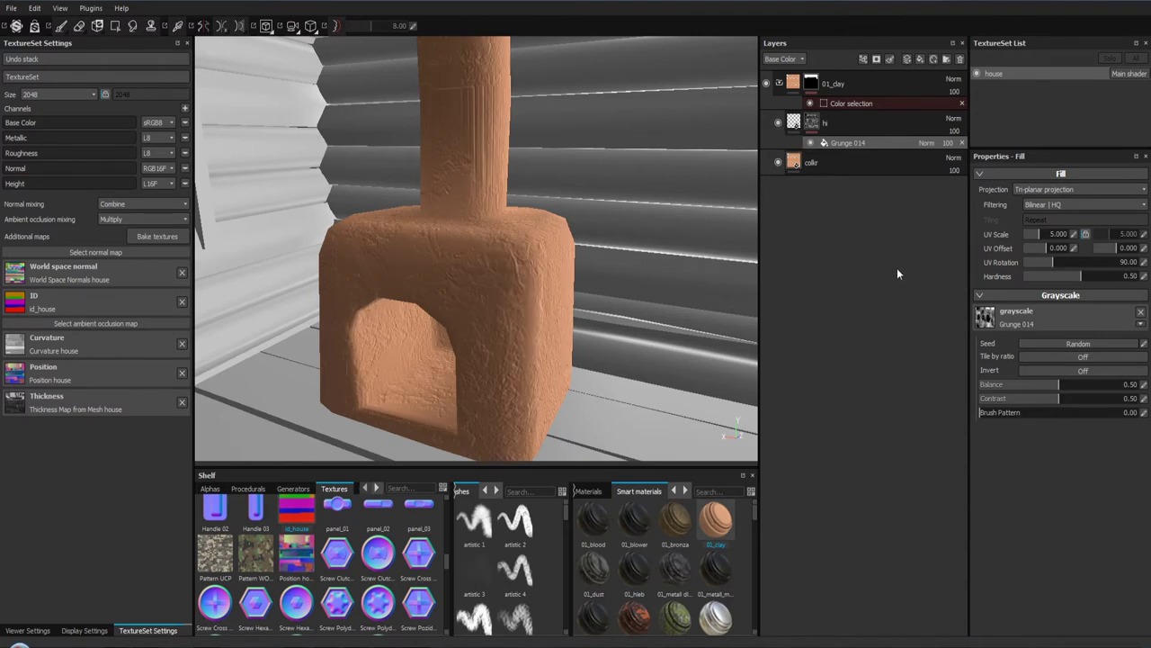
{"action": "left_click", "coordinate": [1079, 189]}
{"action": "left_click", "coordinate": [1041, 204]}
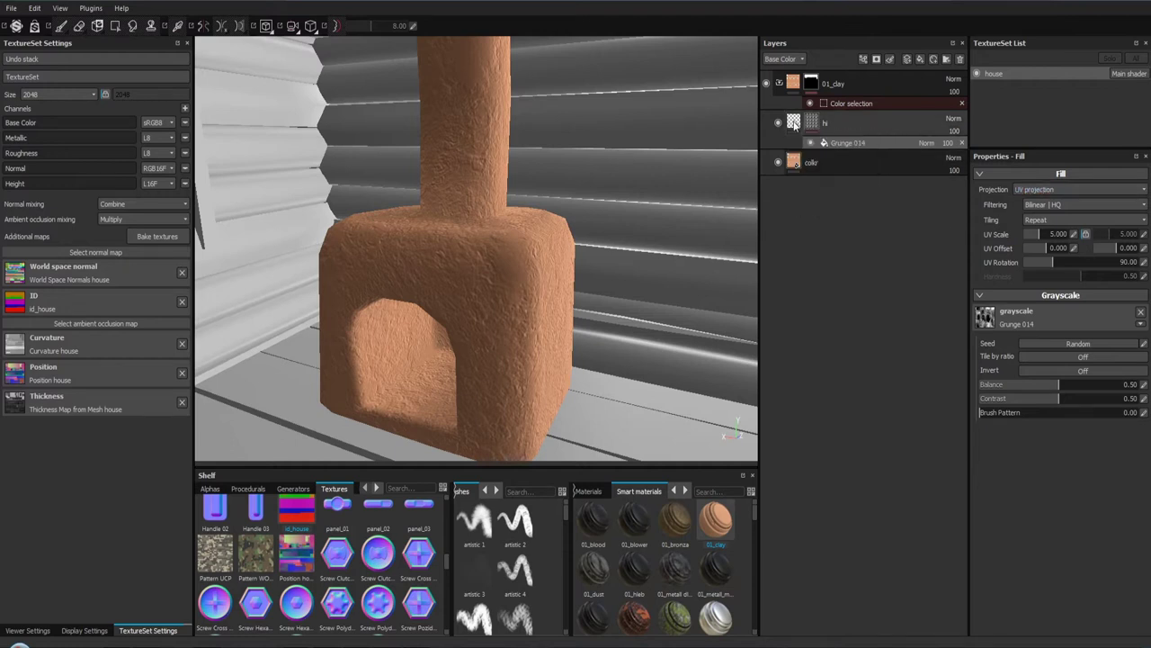
{"action": "left_click", "coordinate": [837, 160]}
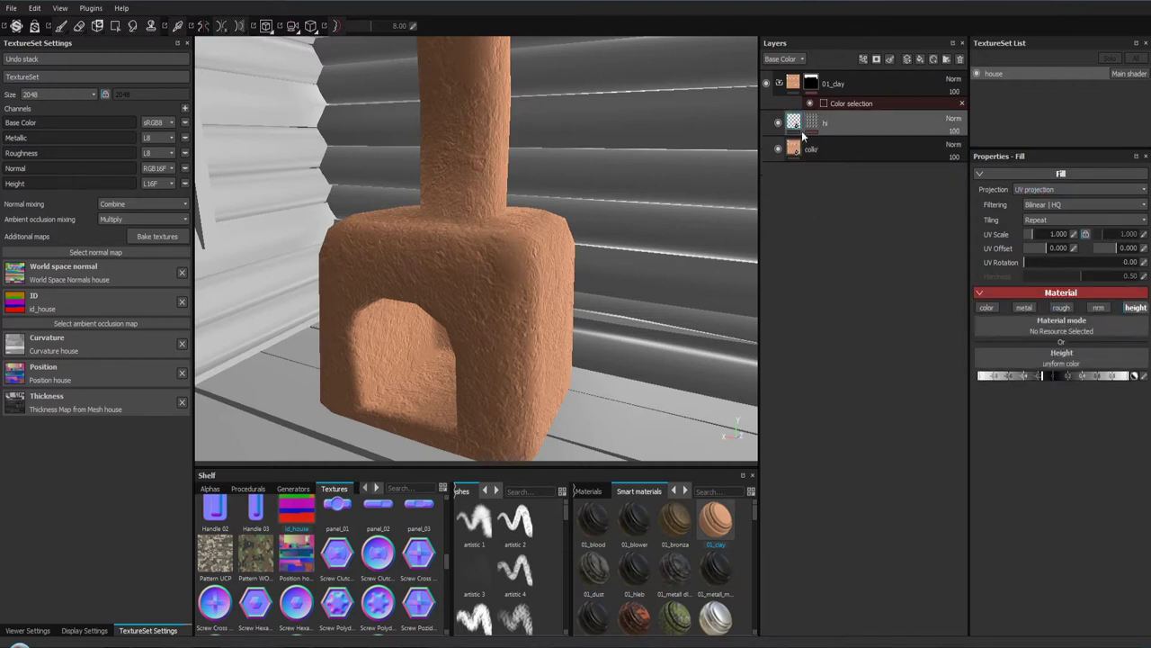
Step: Set the colkr fill layer to UV projection and check the stove
{"action": "left_click", "coordinate": [796, 150]}
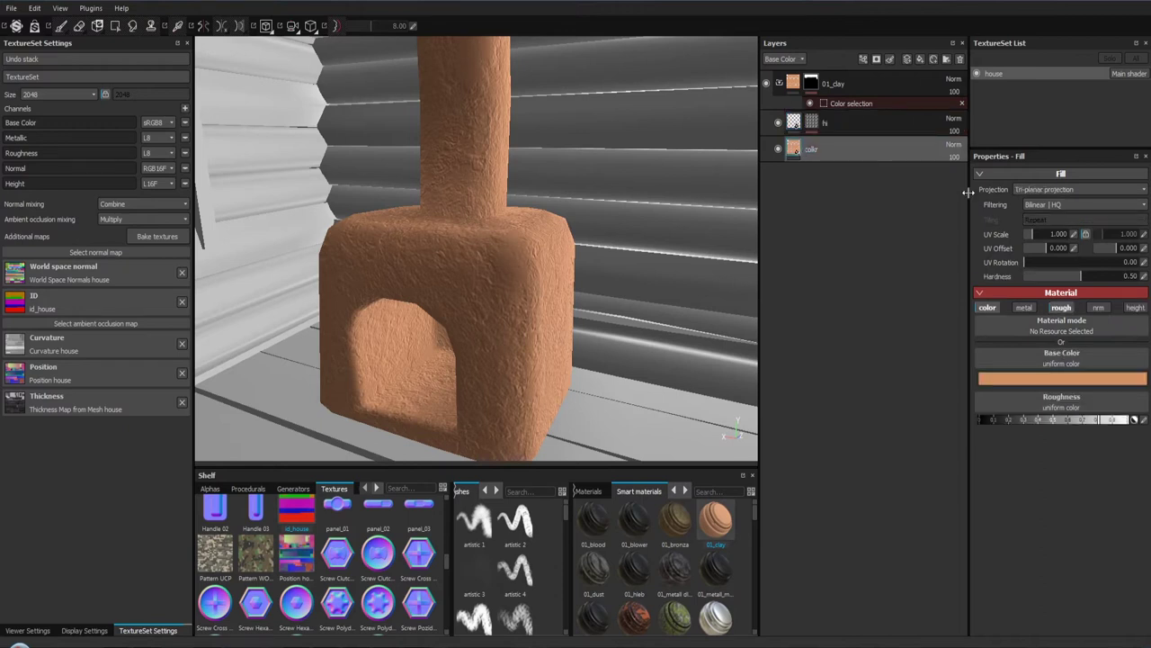
{"action": "left_click", "coordinate": [1047, 190]}
{"action": "left_click", "coordinate": [1047, 200]}
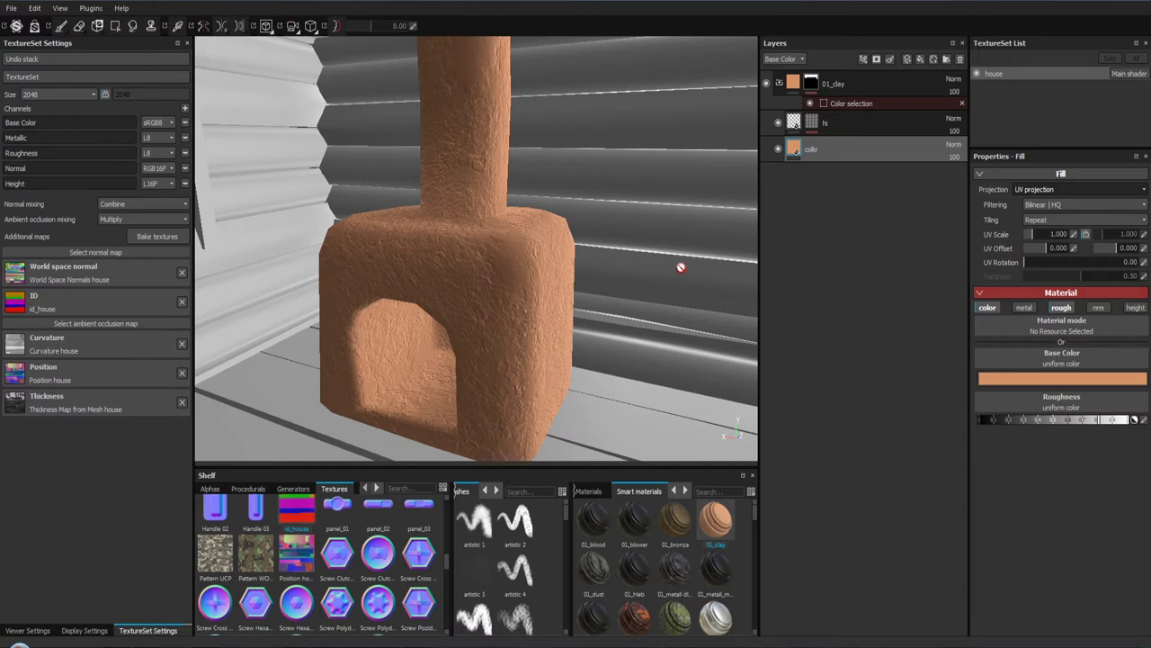
{"action": "left_click_drag", "start_coordinate": [599, 209], "coordinate": [686, 211]}
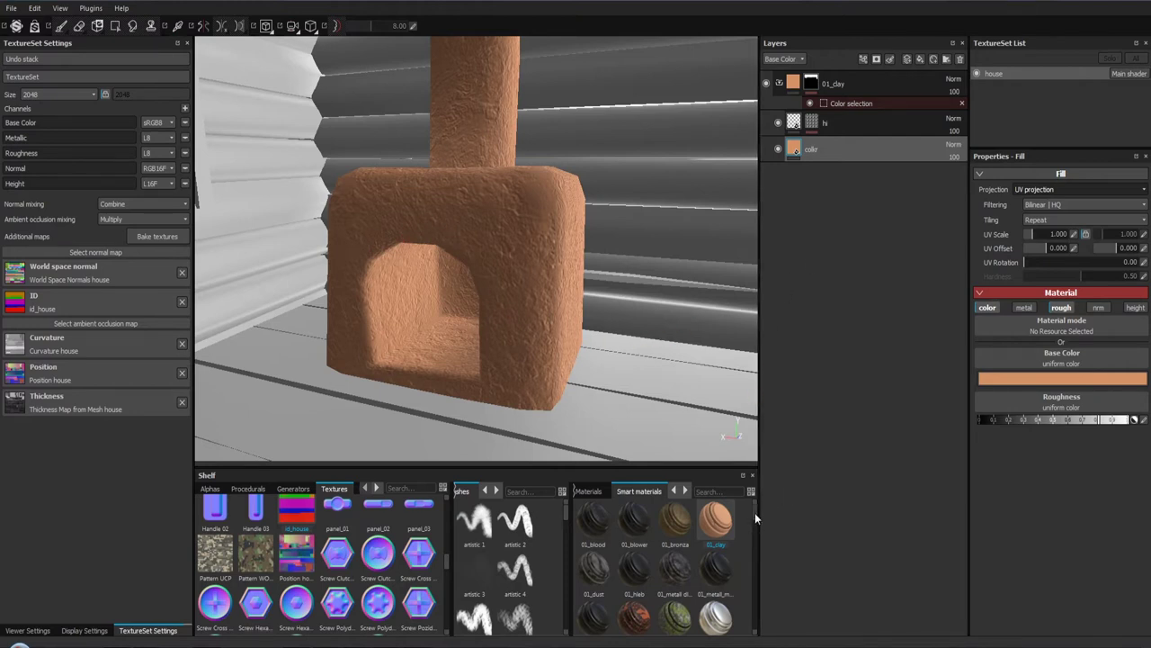
Step: Add the 02_clay smart material with a black mask picked to the stove's ID colour
{"action": "scroll", "scroll_direction": "down", "scroll_amount": 3}
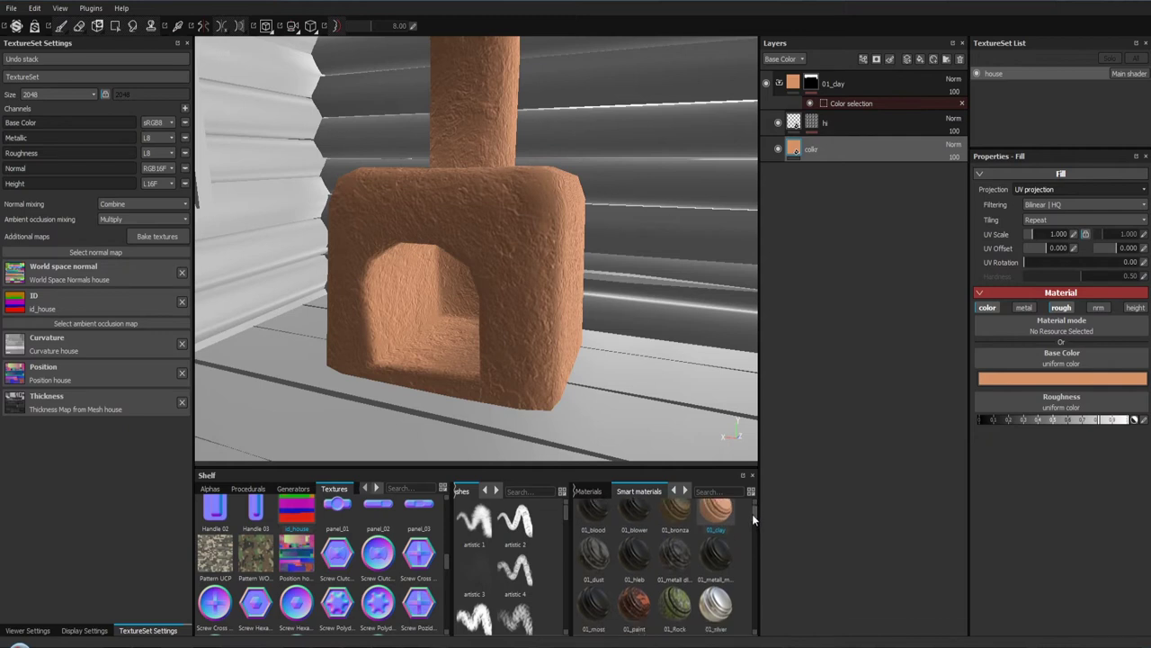
{"action": "left_click_drag", "start_coordinate": [751, 516], "coordinate": [858, 242]}
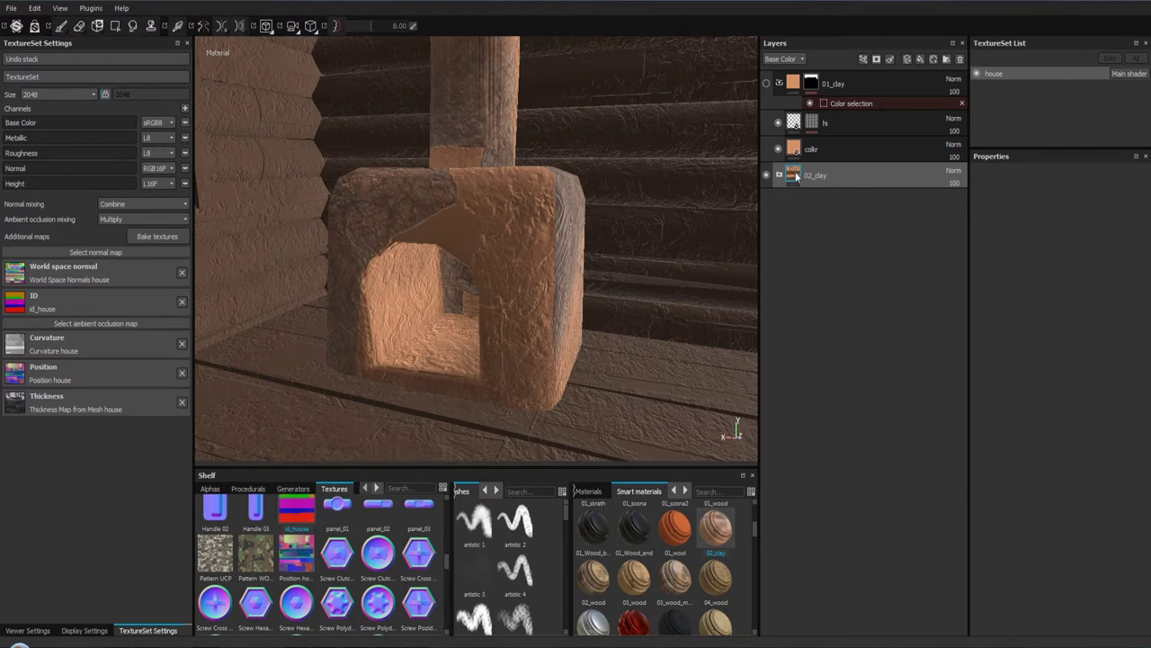
{"action": "right_click", "coordinate": [794, 176]}
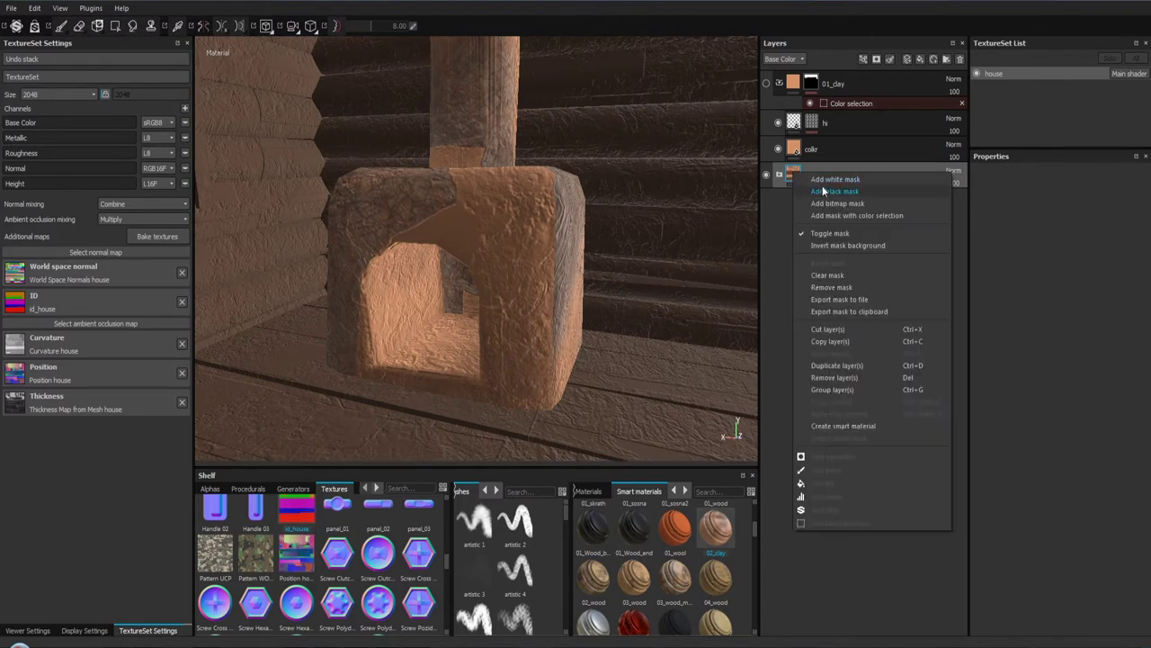
{"action": "left_click", "coordinate": [824, 187]}
{"action": "right_click", "coordinate": [817, 178]}
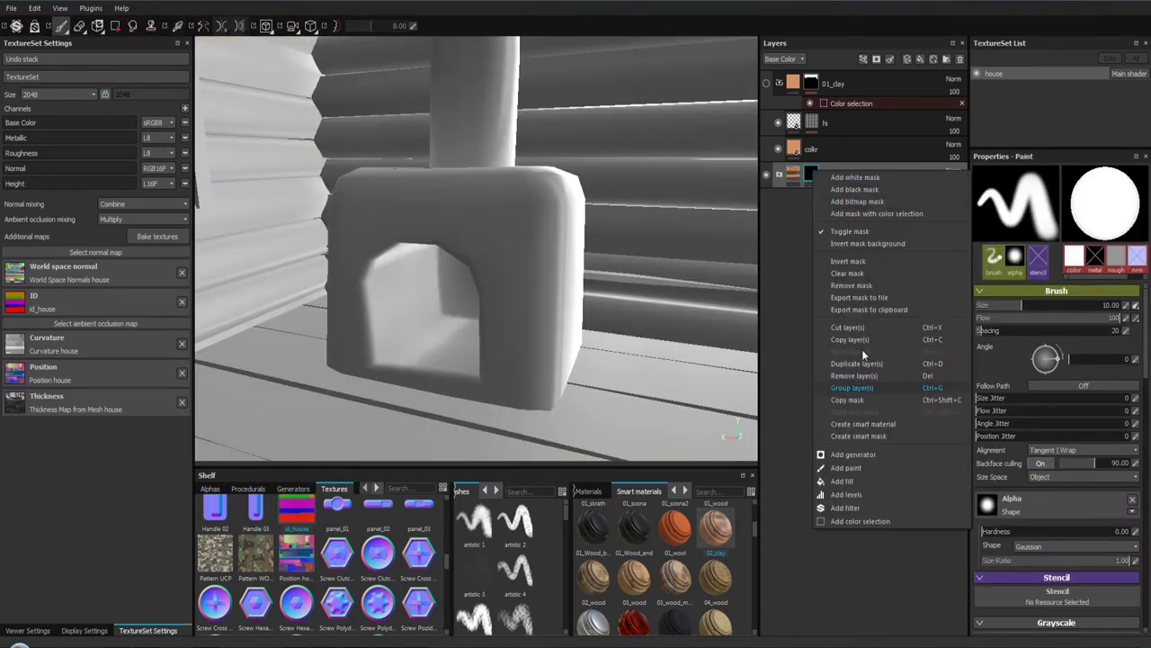
{"action": "left_click", "coordinate": [867, 521]}
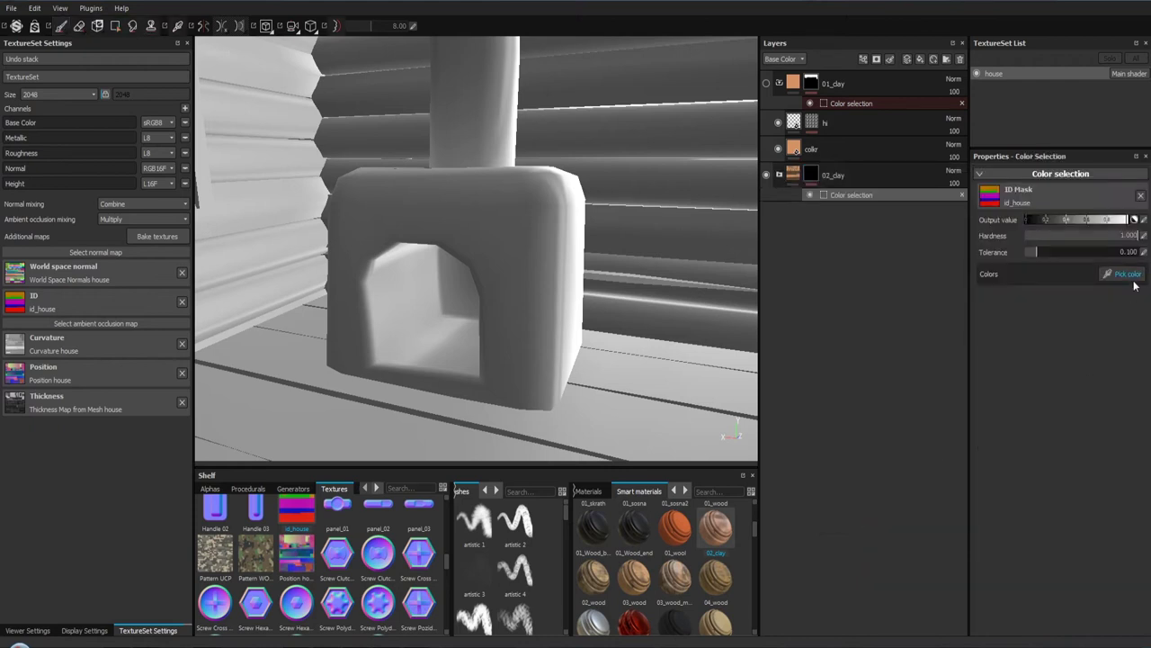
{"action": "left_click", "coordinate": [1114, 273]}
{"action": "left_click", "coordinate": [507, 120]}
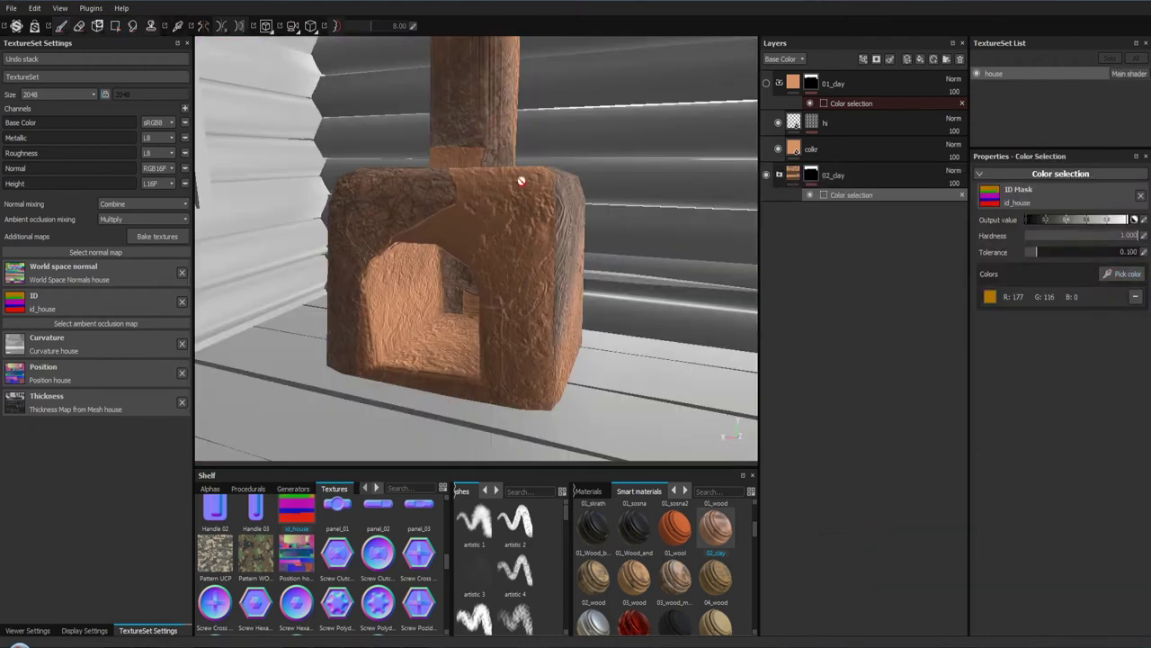
{"action": "left_click_drag", "start_coordinate": [632, 271], "coordinate": [610, 254]}
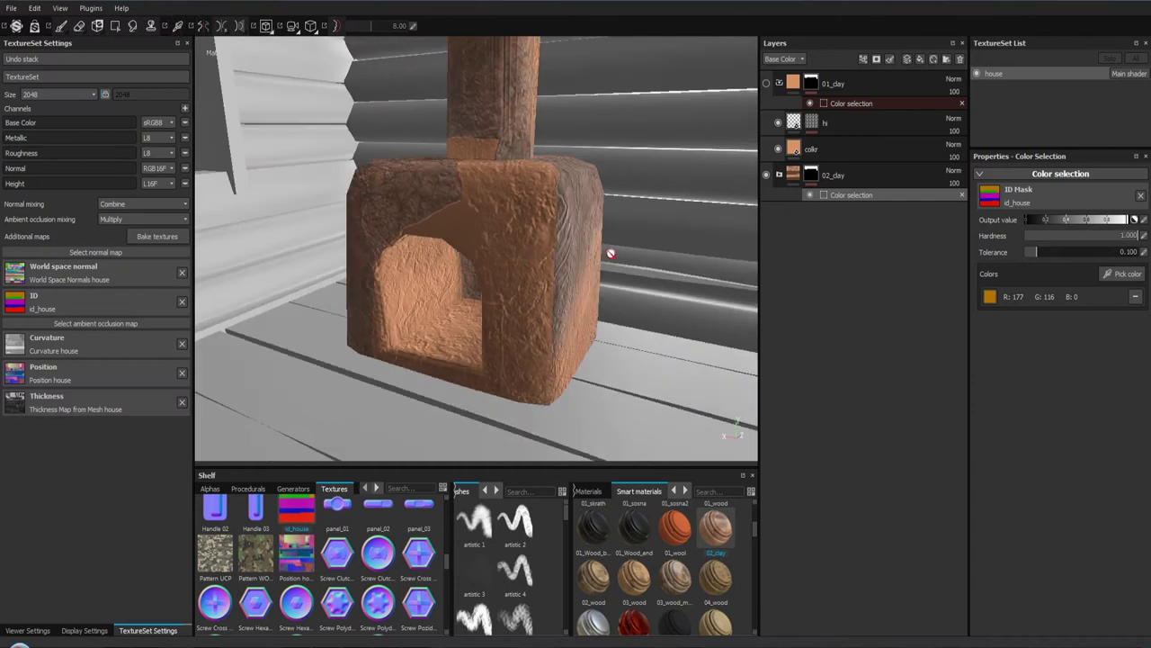
Step: Expand the 02_clay folder and hide its dert and hi layers
{"action": "left_click", "coordinate": [779, 174]}
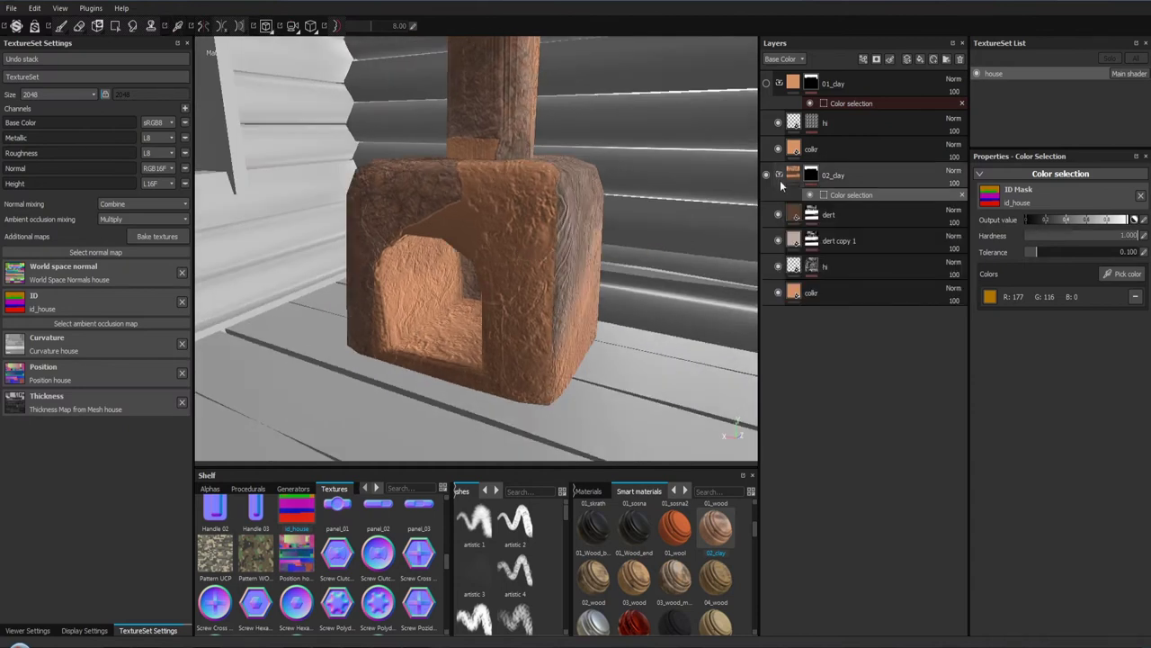
{"action": "left_click", "coordinate": [779, 215]}
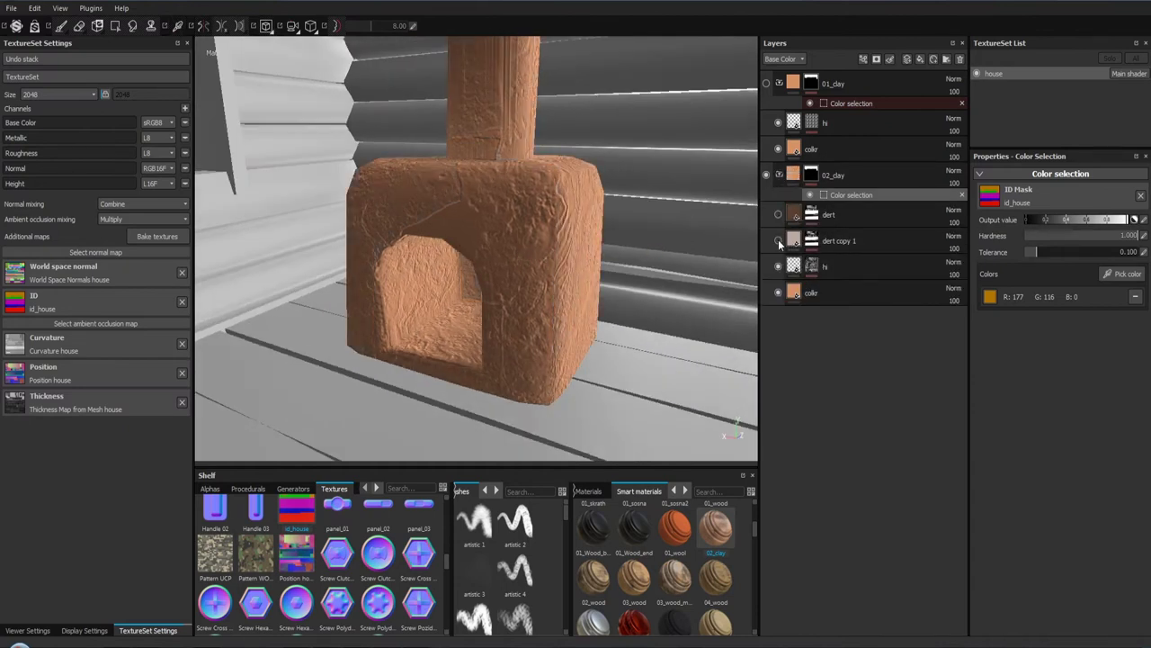
{"action": "left_click", "coordinate": [779, 267]}
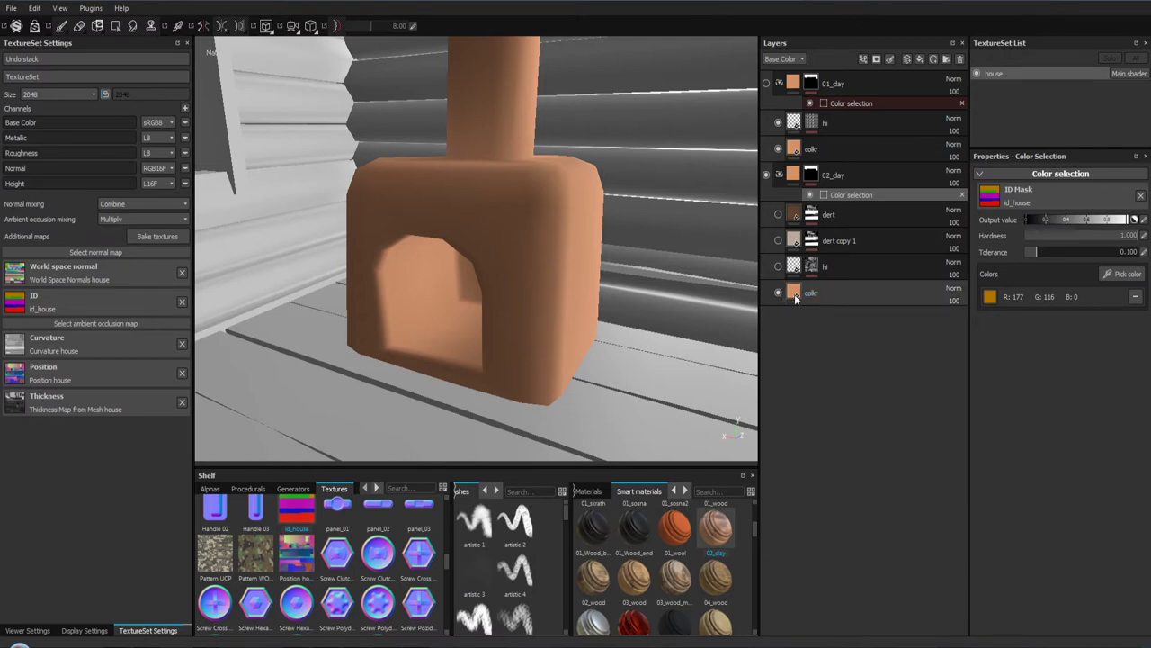
Step: Make the hi height layer visible again, undoing an accidental delete
{"action": "left_click", "coordinate": [795, 299]}
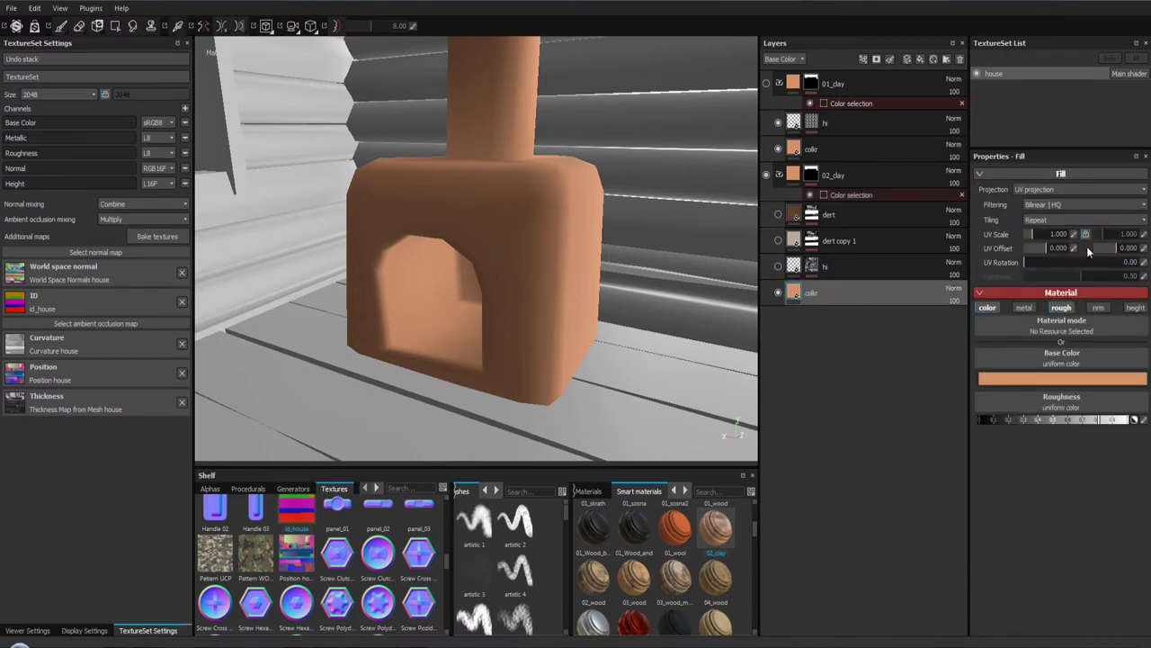
{"action": "left_click", "coordinate": [799, 267]}
{"action": "left_click", "coordinate": [812, 267]}
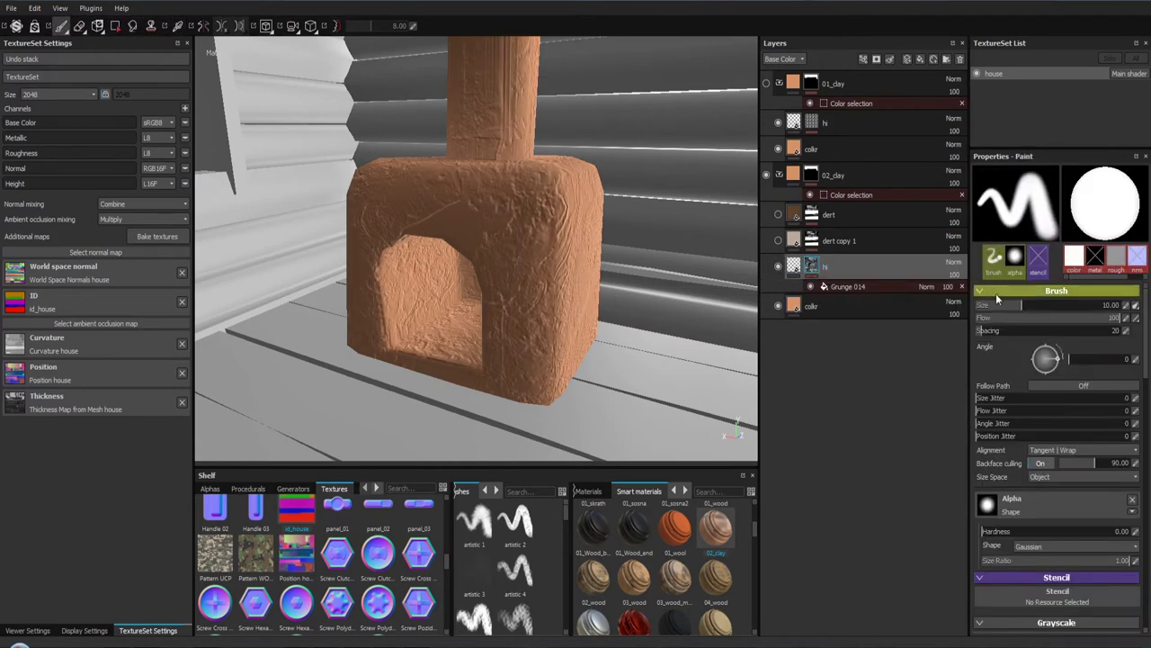
{"action": "left_click", "coordinate": [854, 286]}
{"action": "key", "text": "Delete"}
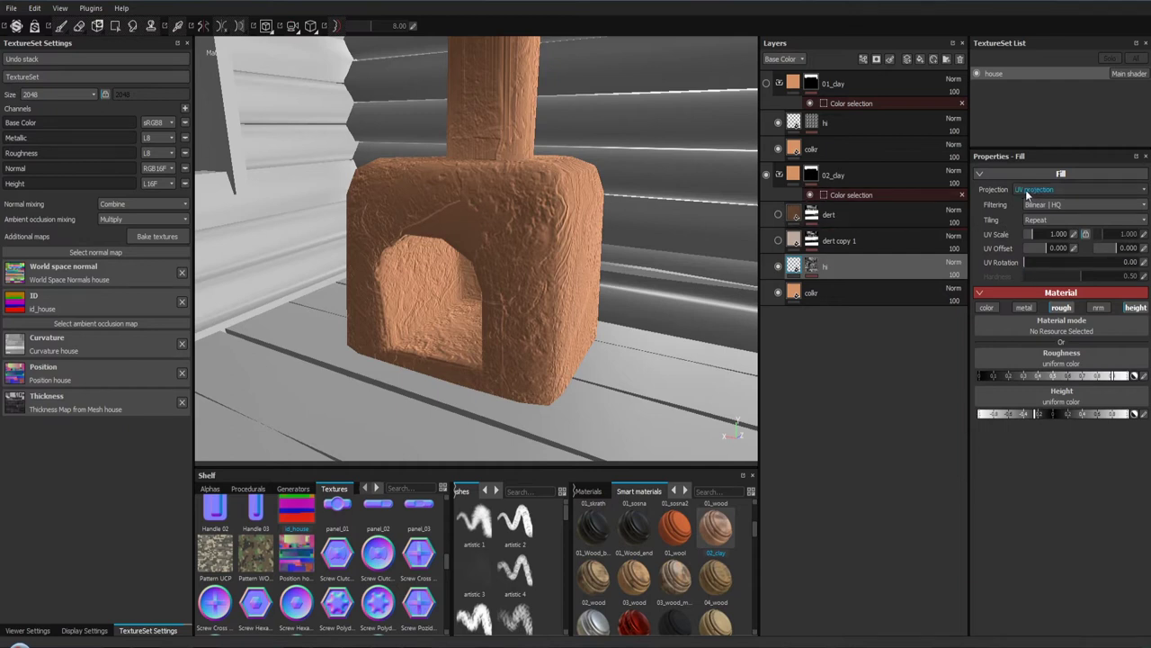
{"action": "key", "text": "ctrl+z"}
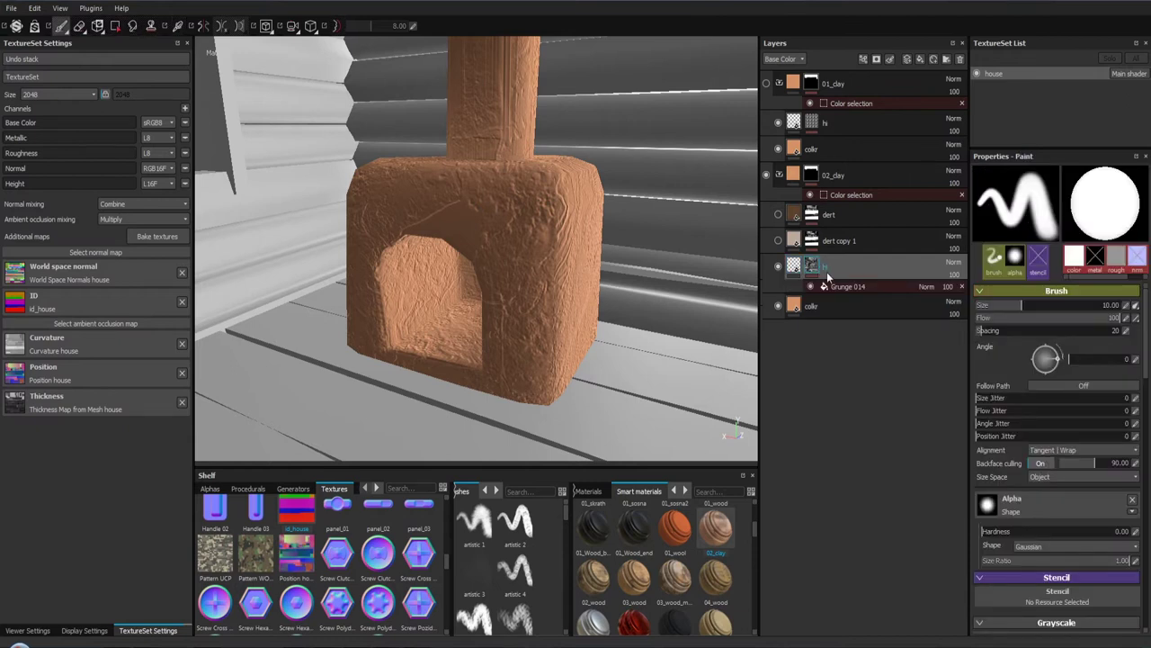
Step: Try tri-planar projection on the hi fill, then return it to UV projection
{"action": "left_click", "coordinate": [845, 288]}
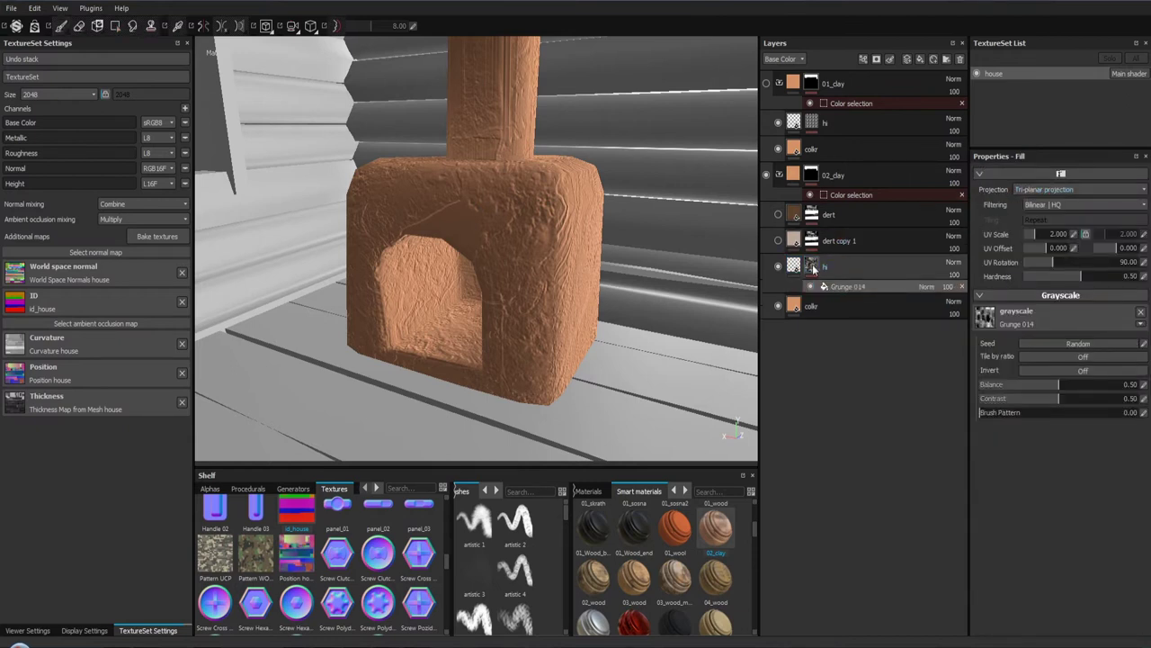
{"action": "left_click", "coordinate": [814, 268]}
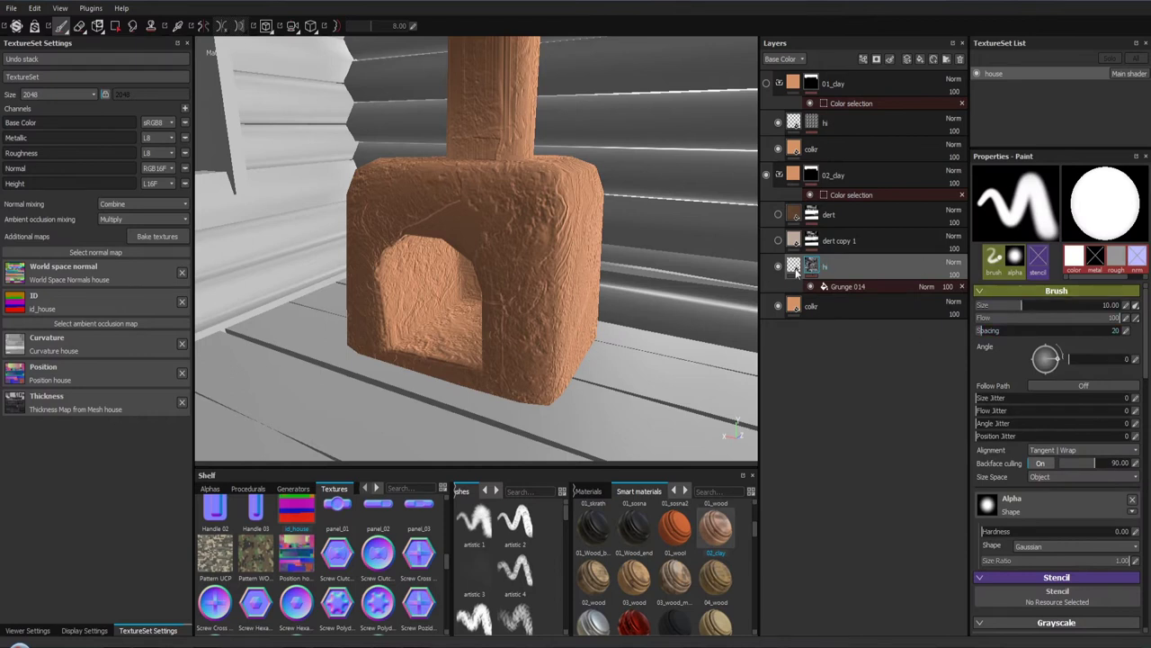
{"action": "left_click", "coordinate": [796, 270]}
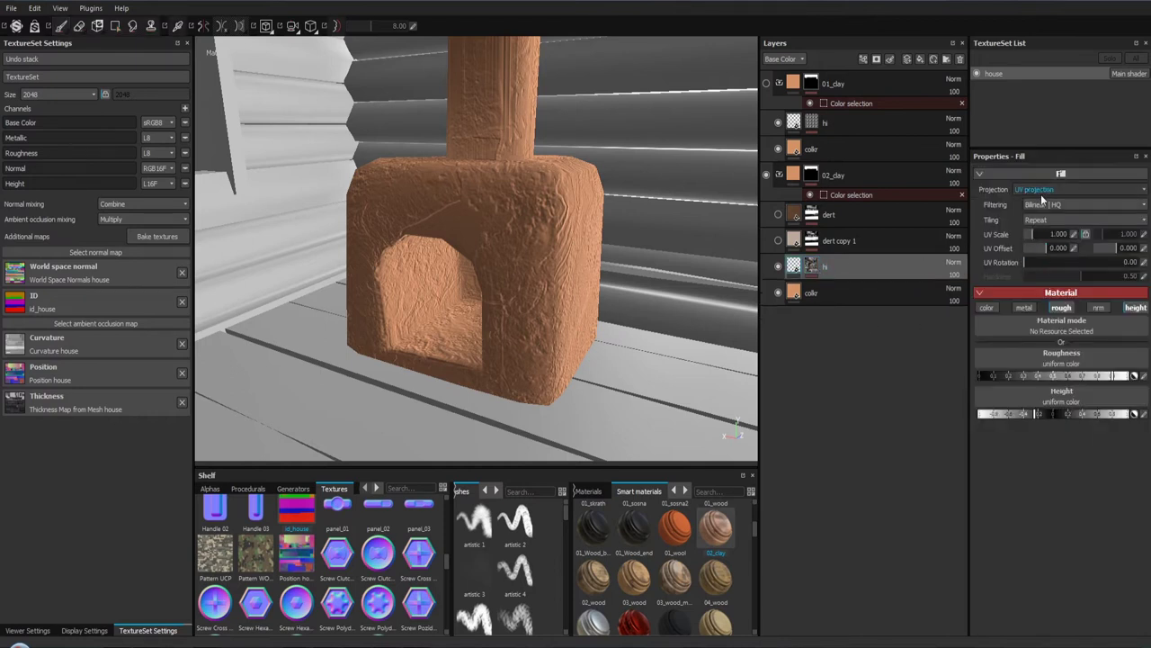
{"action": "left_click", "coordinate": [1043, 190]}
{"action": "left_click", "coordinate": [1041, 207]}
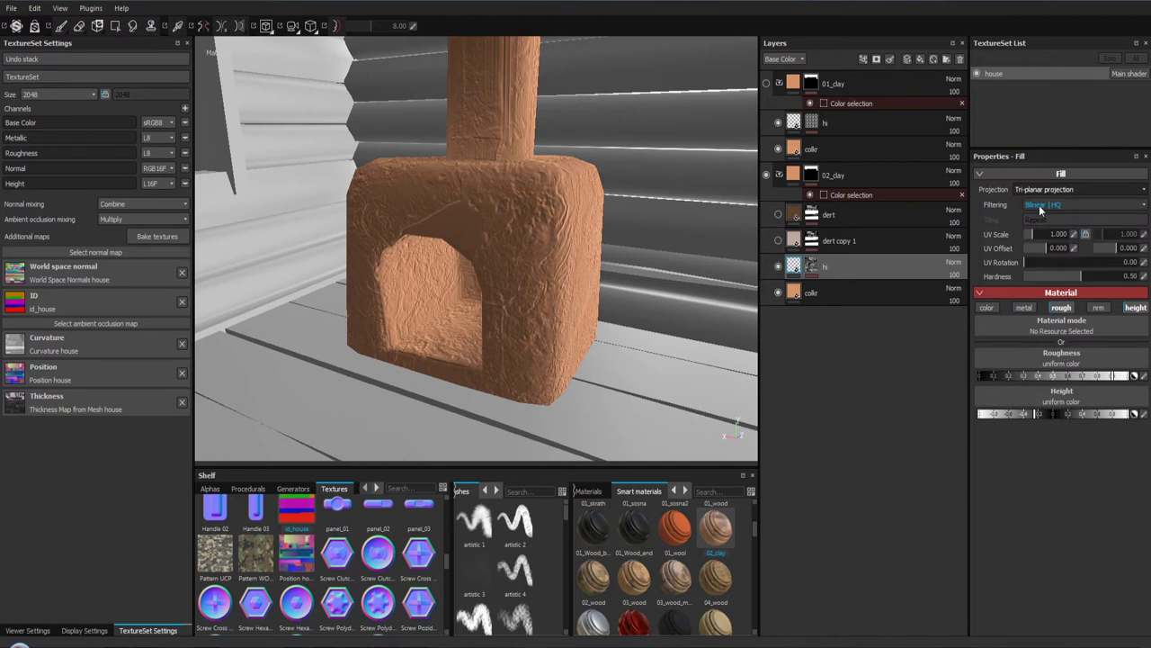
{"action": "left_click", "coordinate": [1043, 190]}
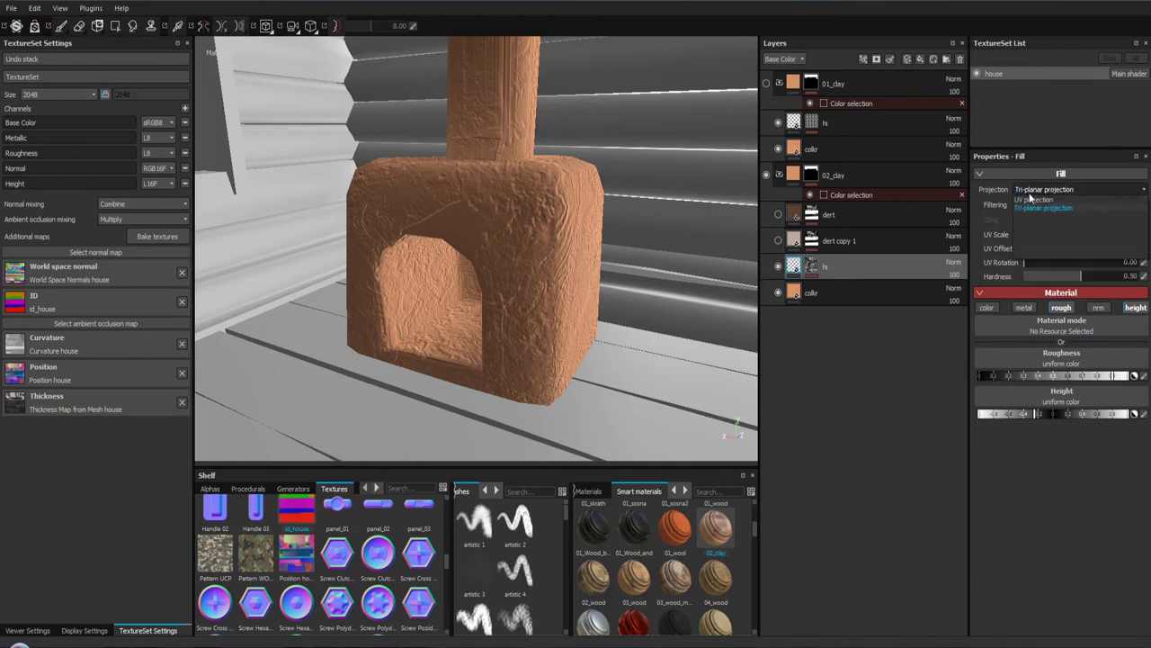
{"action": "left_click", "coordinate": [1032, 199]}
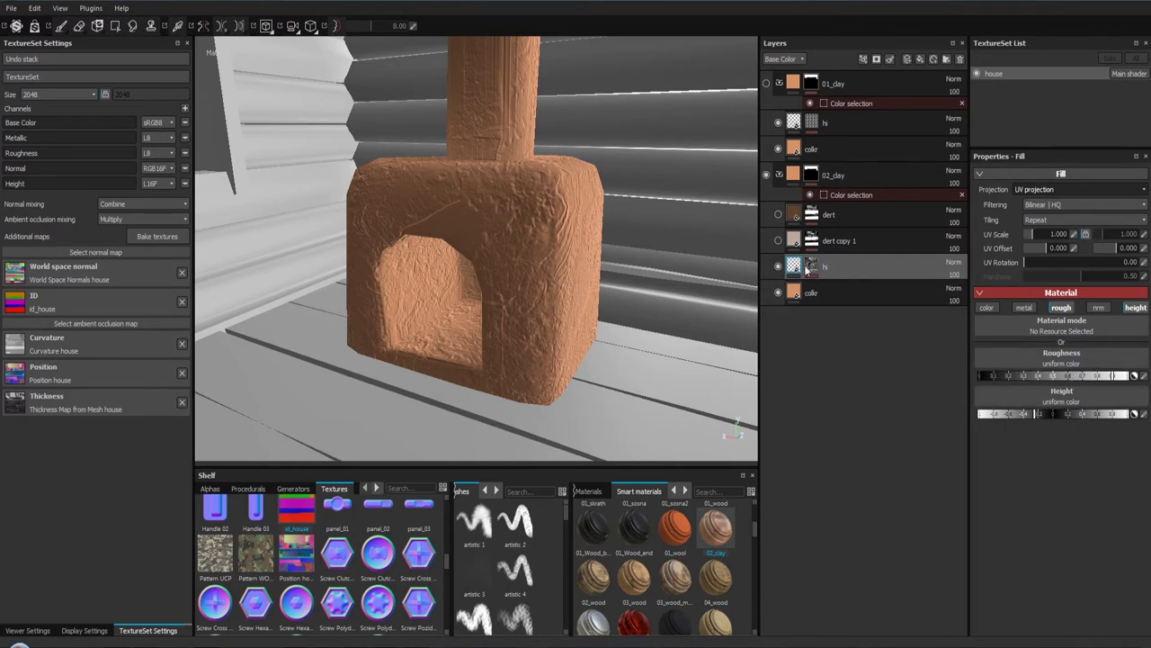
Step: Turn the Grunge 014 effect on hi's mask back on so the stove looks rough
{"action": "left_click", "coordinate": [807, 267]}
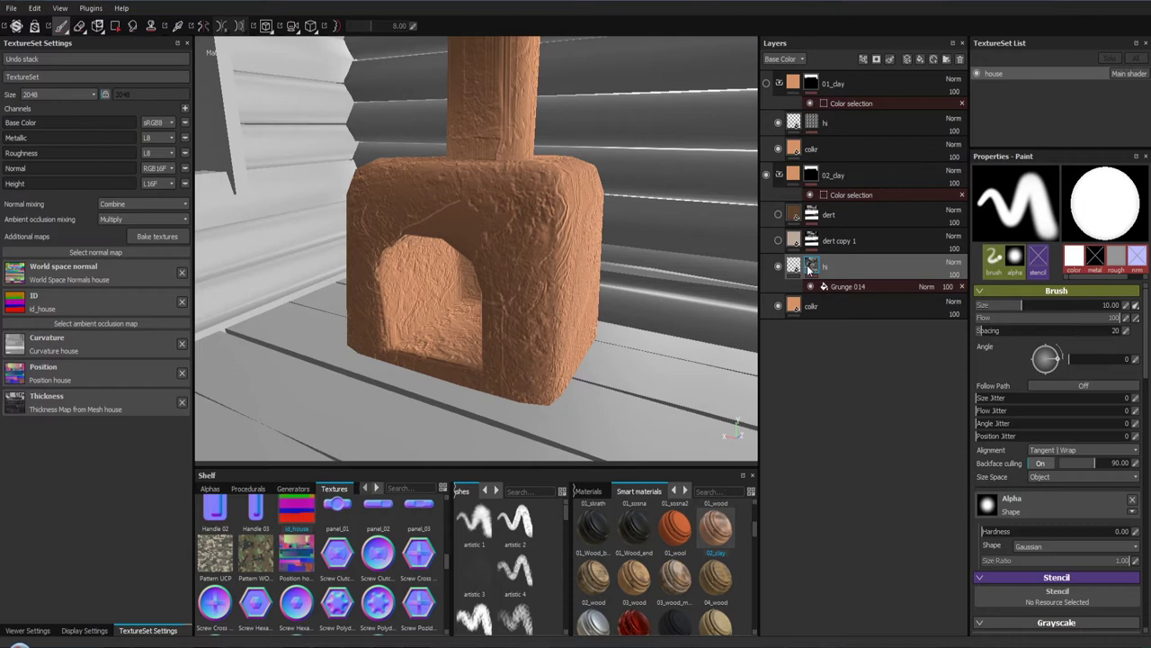
{"action": "scroll", "scroll_direction": "down", "scroll_amount": 3}
{"action": "scroll", "scroll_direction": "down", "scroll_amount": 3}
{"action": "scroll", "scroll_direction": "up", "scroll_amount": 3}
{"action": "scroll", "scroll_direction": "up", "scroll_amount": 3}
{"action": "scroll", "scroll_direction": "down", "scroll_amount": 3}
{"action": "scroll", "scroll_direction": "down", "scroll_amount": 3}
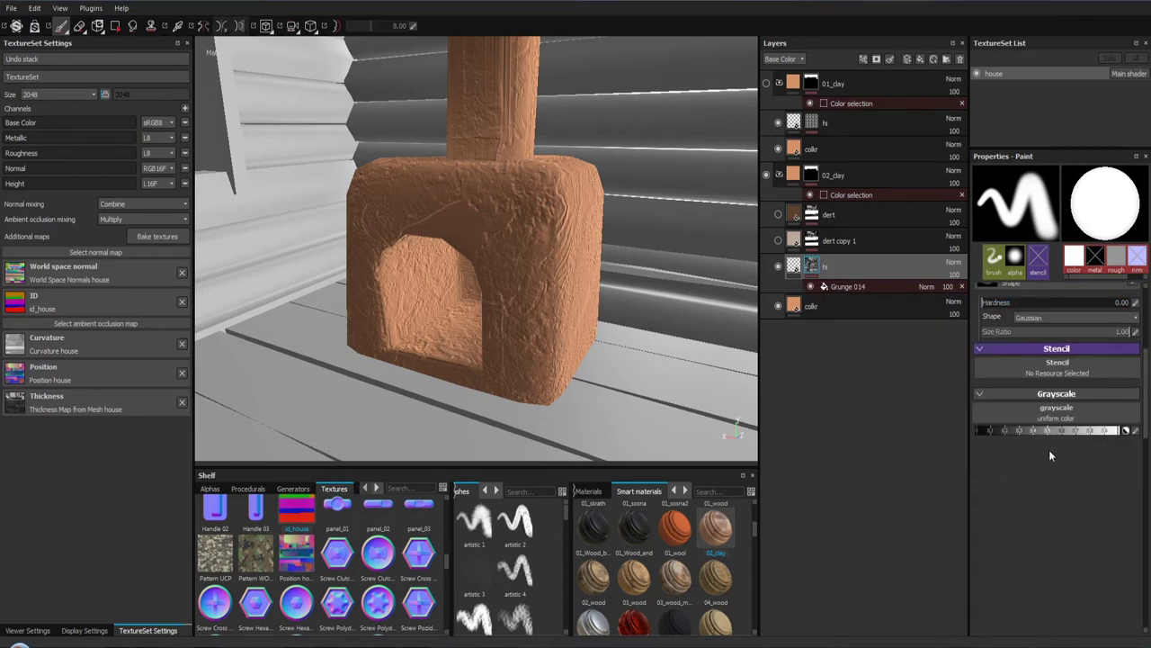
{"action": "scroll", "scroll_direction": "up", "scroll_amount": 3}
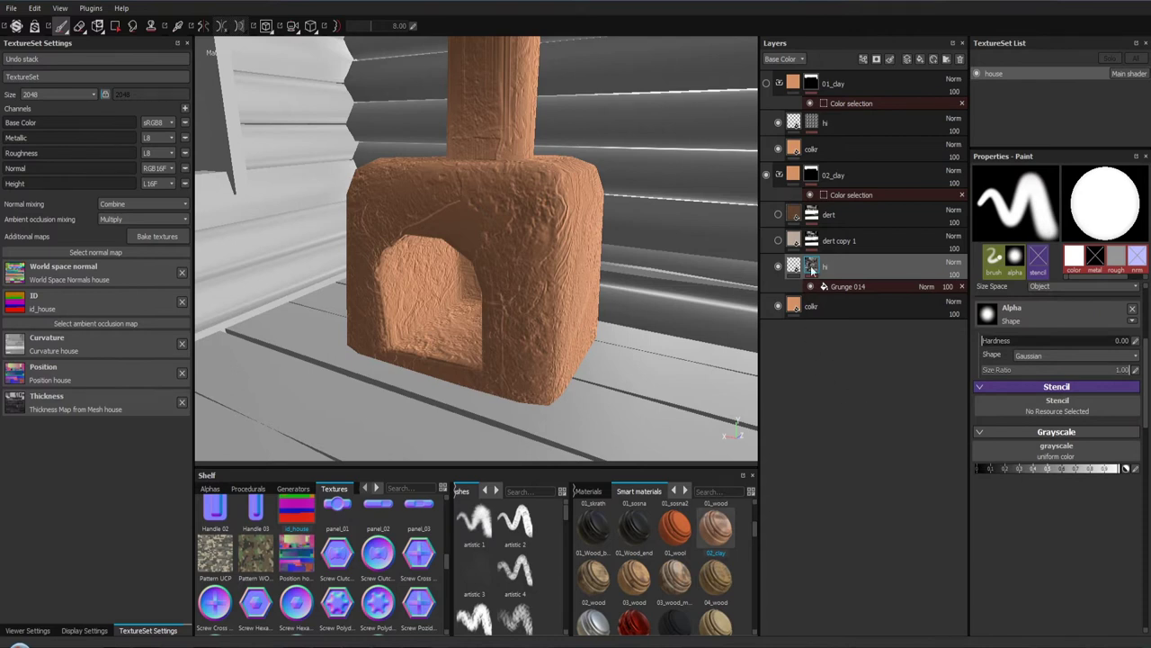
{"action": "left_click", "coordinate": [820, 286]}
{"action": "left_click", "coordinate": [812, 286]}
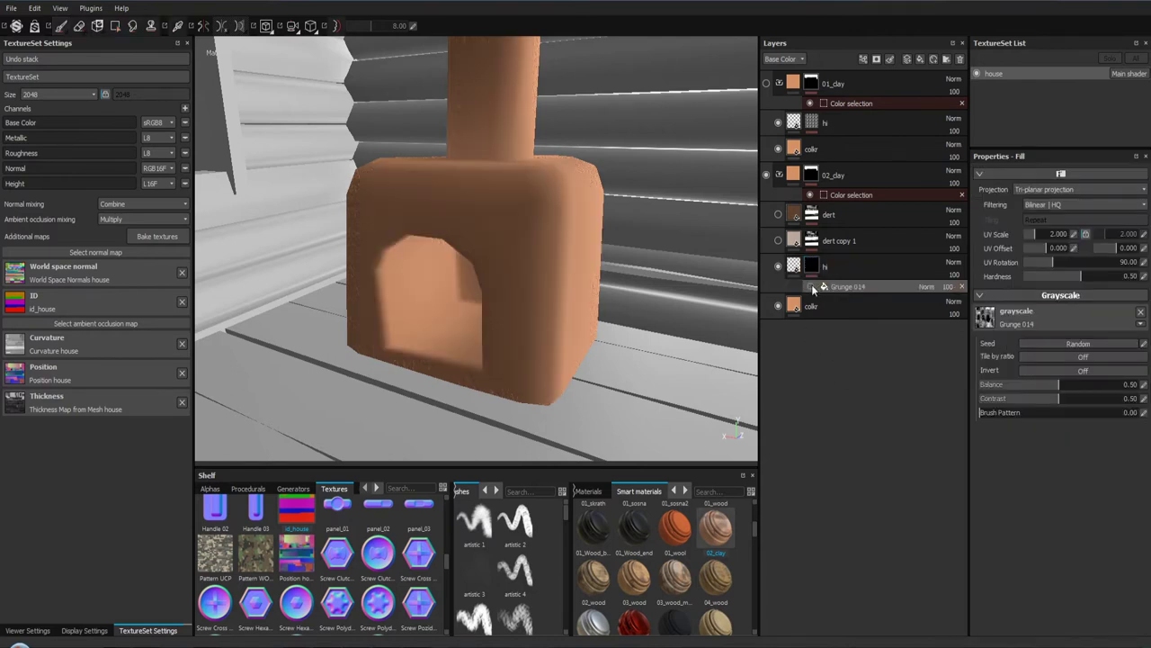
{"action": "left_click", "coordinate": [812, 286]}
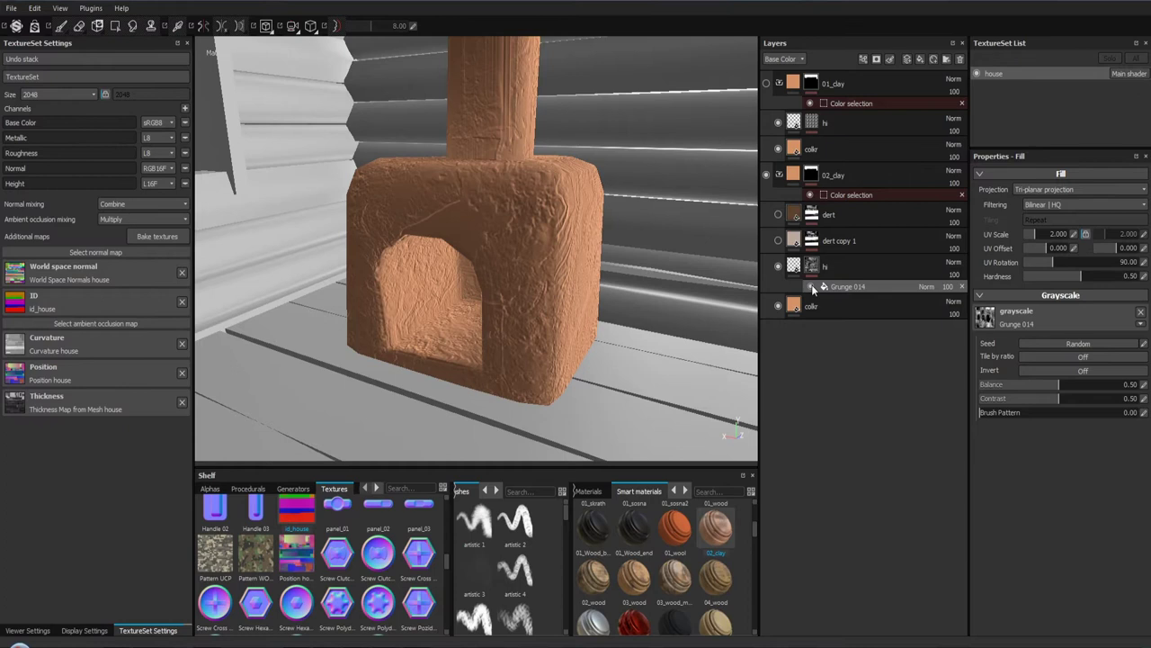
Step: Frame the house and orbit through the window to the clay stove
{"action": "left_click_drag", "start_coordinate": [594, 258], "coordinate": [555, 269]}
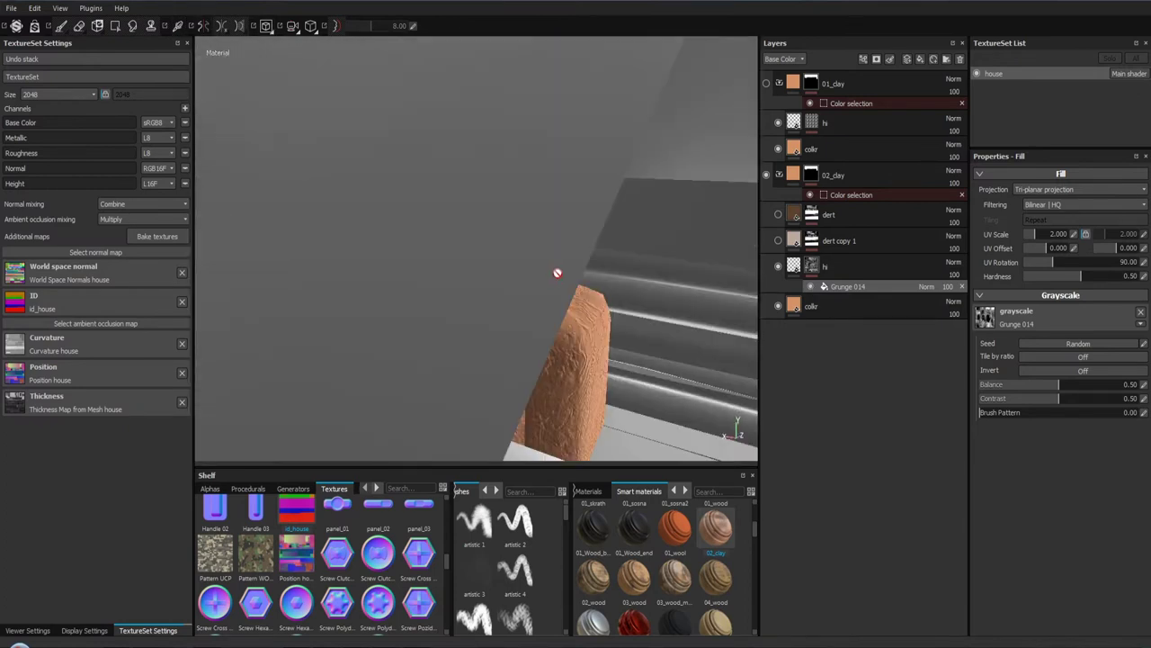
{"action": "left_click_drag", "start_coordinate": [635, 277], "coordinate": [586, 200]}
{"action": "key", "text": "f"}
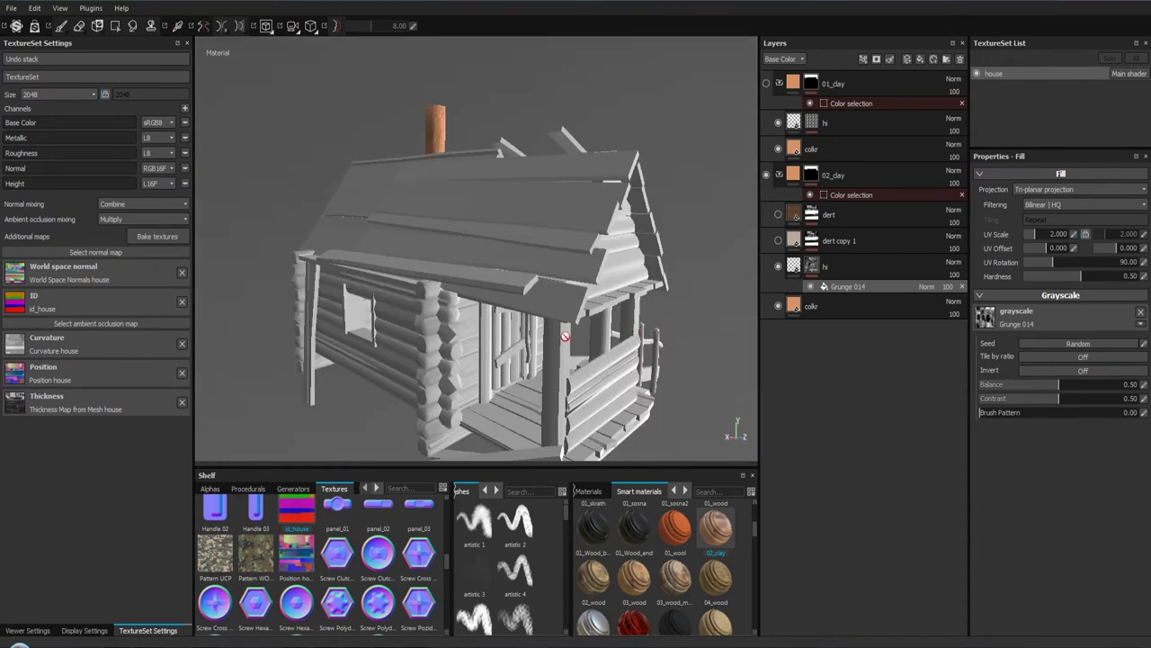
{"action": "left_click_drag", "start_coordinate": [565, 337], "coordinate": [624, 265]}
{"action": "left_click_drag", "start_coordinate": [624, 264], "coordinate": [539, 417]}
{"action": "left_click_drag", "start_coordinate": [539, 416], "coordinate": [561, 254]}
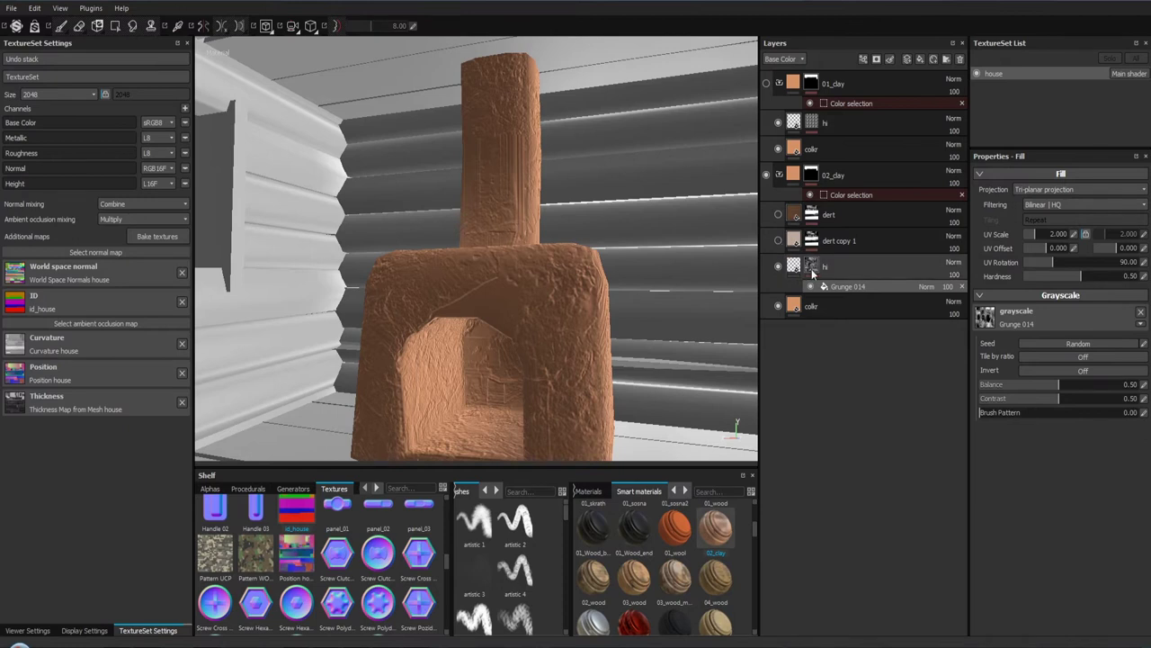
Step: Select the hi layer and display its roughness and height fill settings
{"action": "left_click", "coordinate": [812, 270]}
{"action": "scroll", "scroll_direction": "up", "scroll_amount": 3}
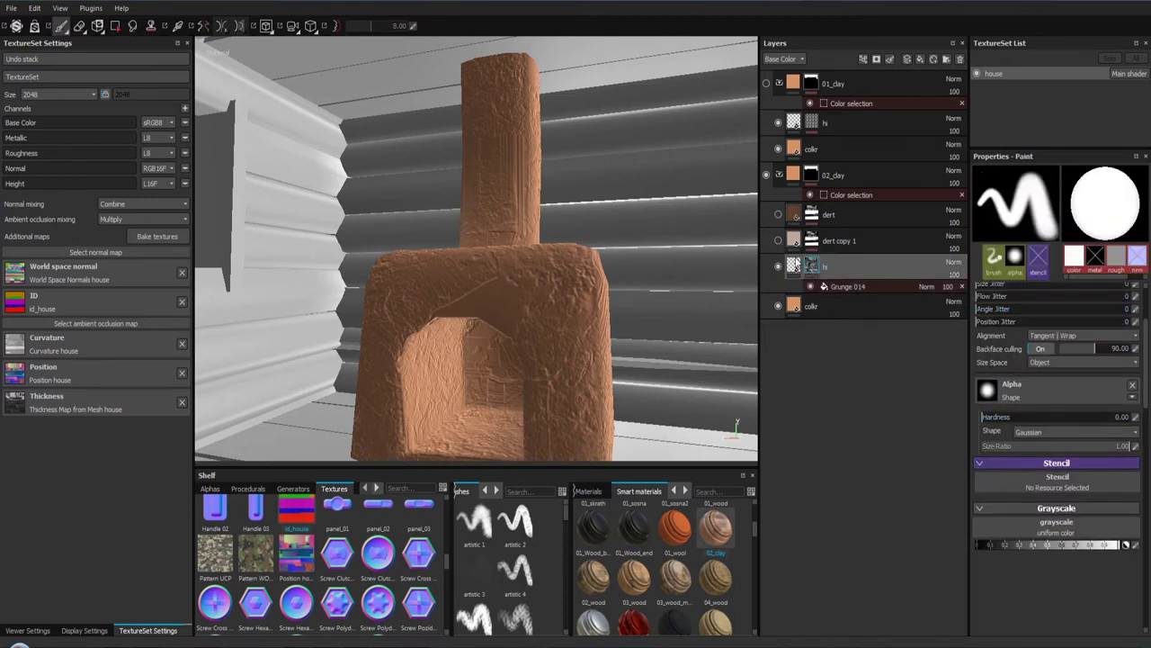
{"action": "scroll", "scroll_direction": "up", "scroll_amount": 3}
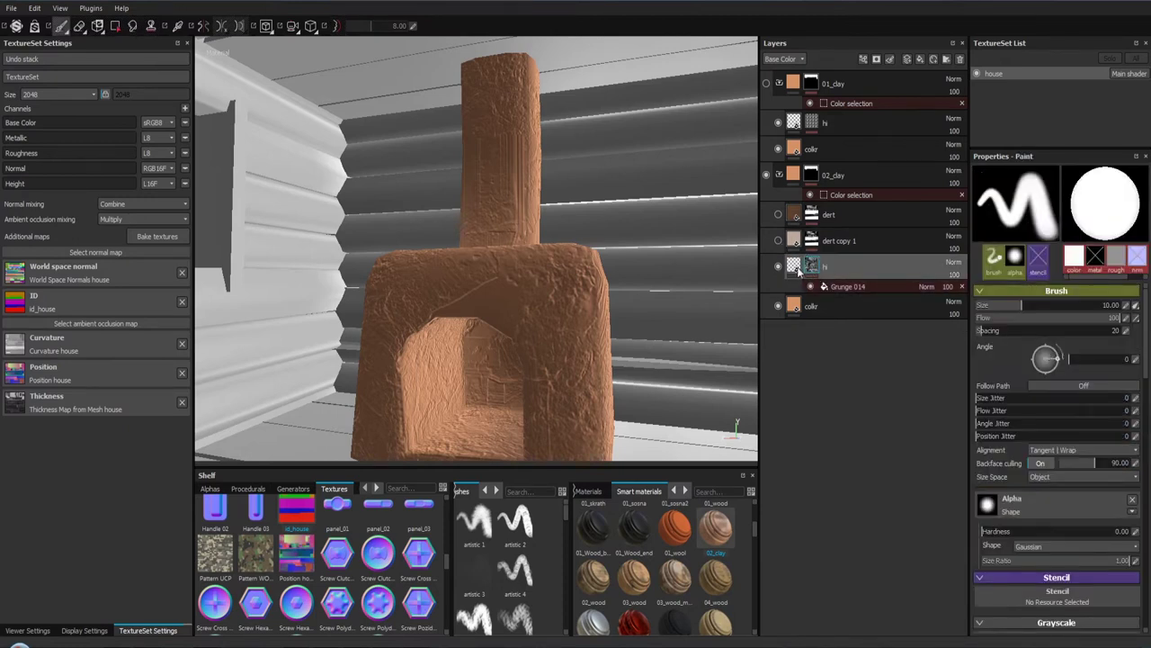
{"action": "left_click", "coordinate": [795, 267]}
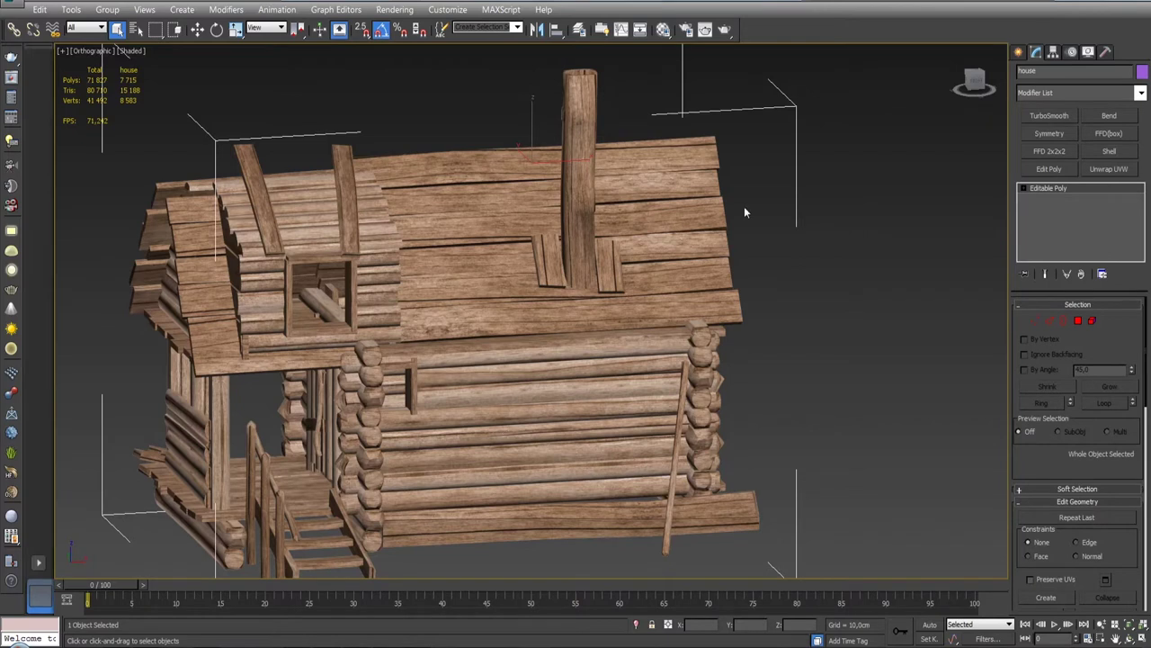
Step: Assign the 01 - Default checker material to the log house in the Material Editor
{"action": "left_click", "coordinate": [663, 29]}
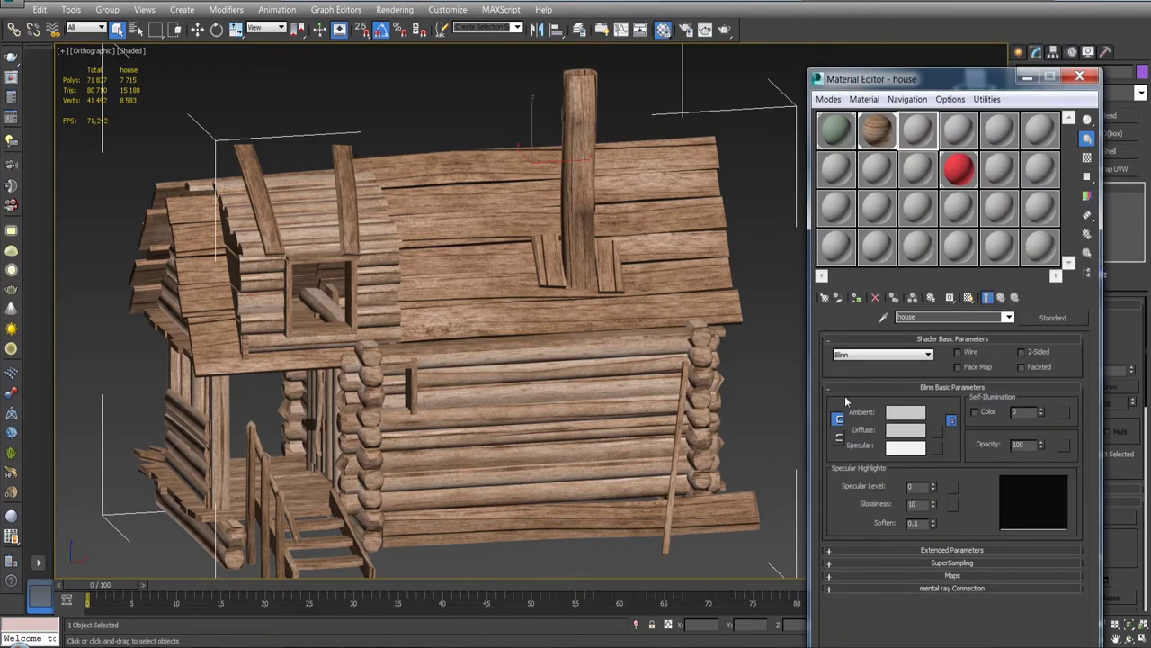
{"action": "left_click", "coordinate": [833, 134]}
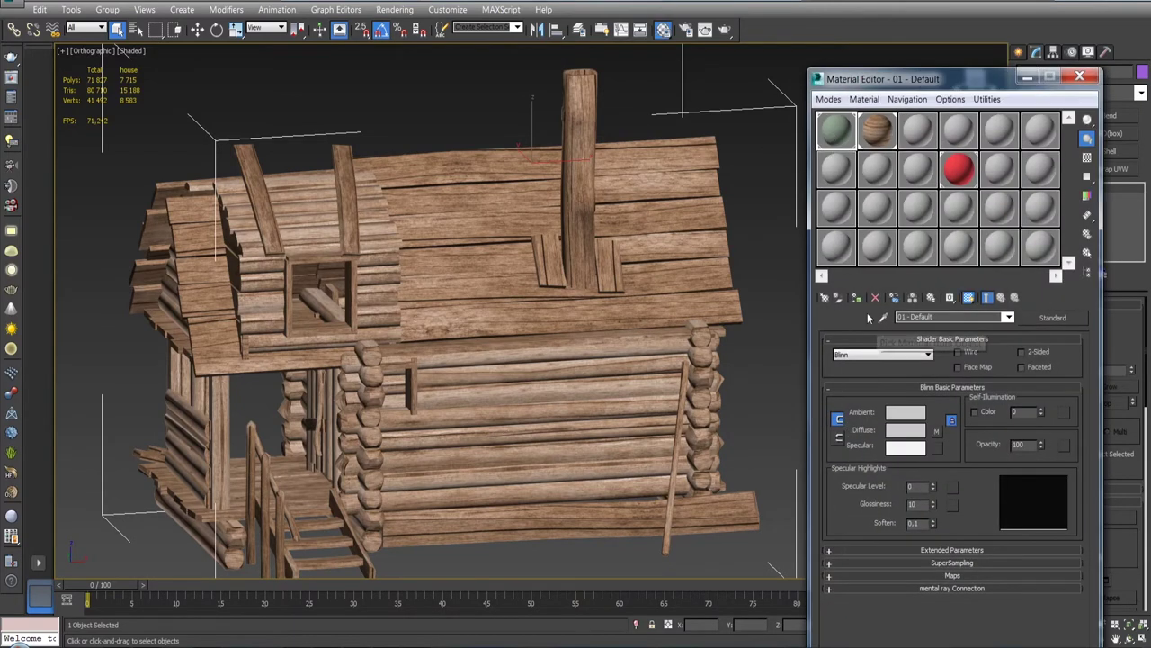
{"action": "left_click", "coordinate": [857, 298]}
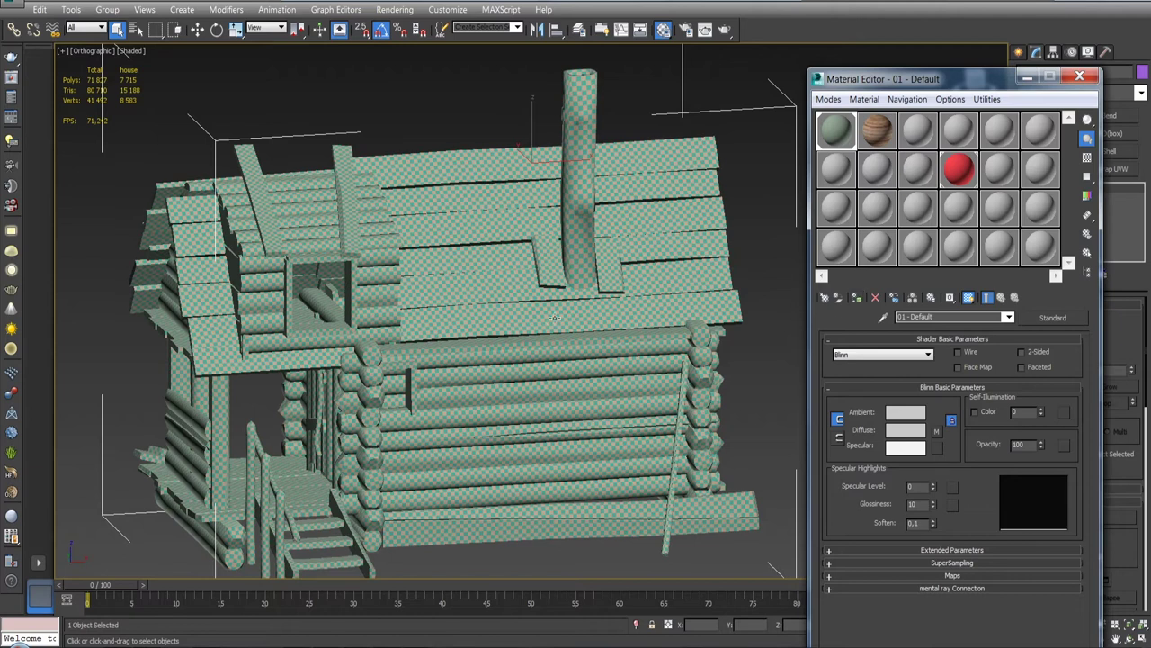
Step: Orbit and zoom around the log house to inspect the checker mapping
{"action": "left_click", "coordinate": [555, 316]}
{"action": "left_click_drag", "start_coordinate": [547, 284], "coordinate": [513, 273]}
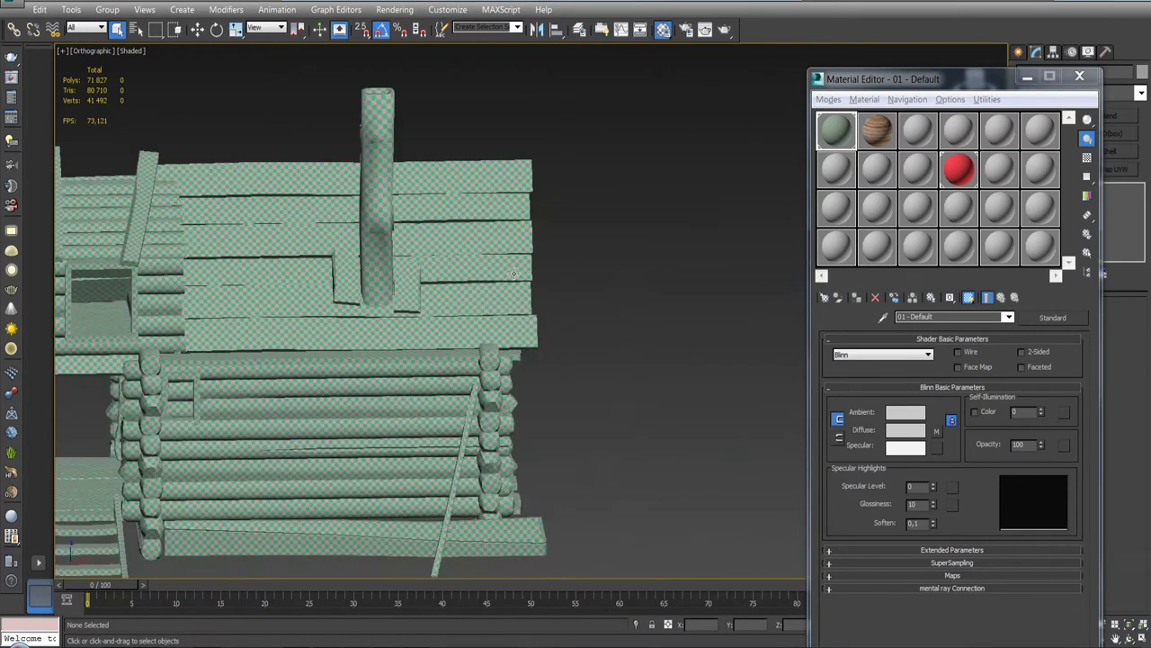
{"action": "left_click", "coordinate": [411, 260]}
{"action": "left_click_drag", "start_coordinate": [412, 260], "coordinate": [423, 270]}
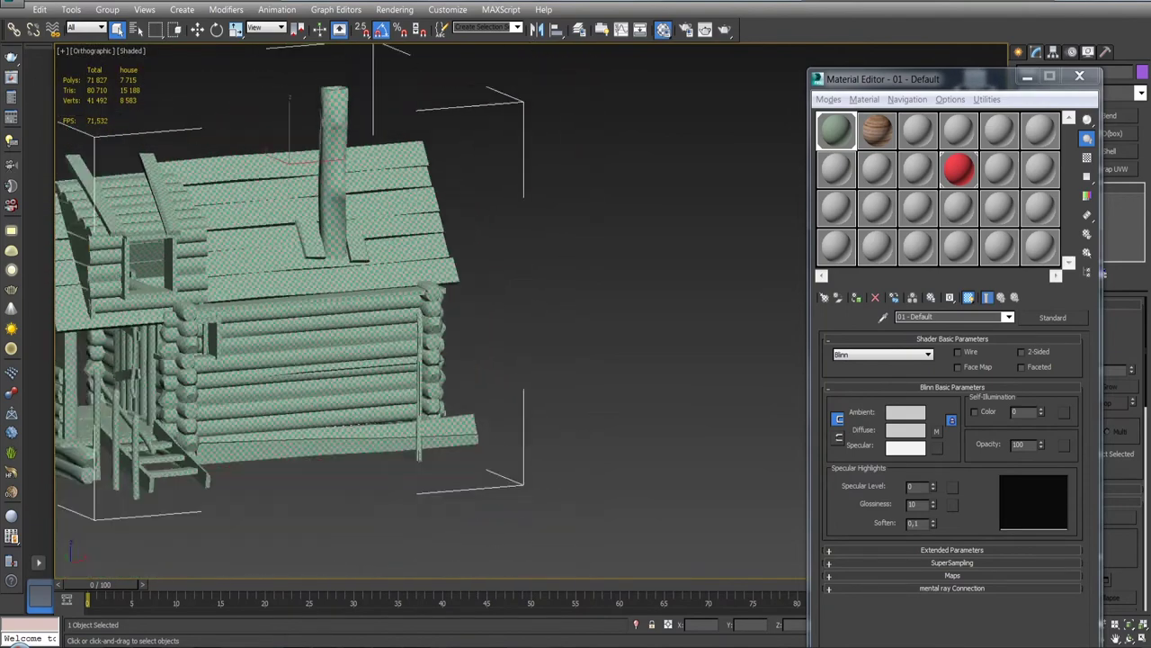
{"action": "scroll", "scroll_direction": "up", "scroll_amount": 3}
{"action": "scroll", "scroll_direction": "up", "scroll_amount": 3}
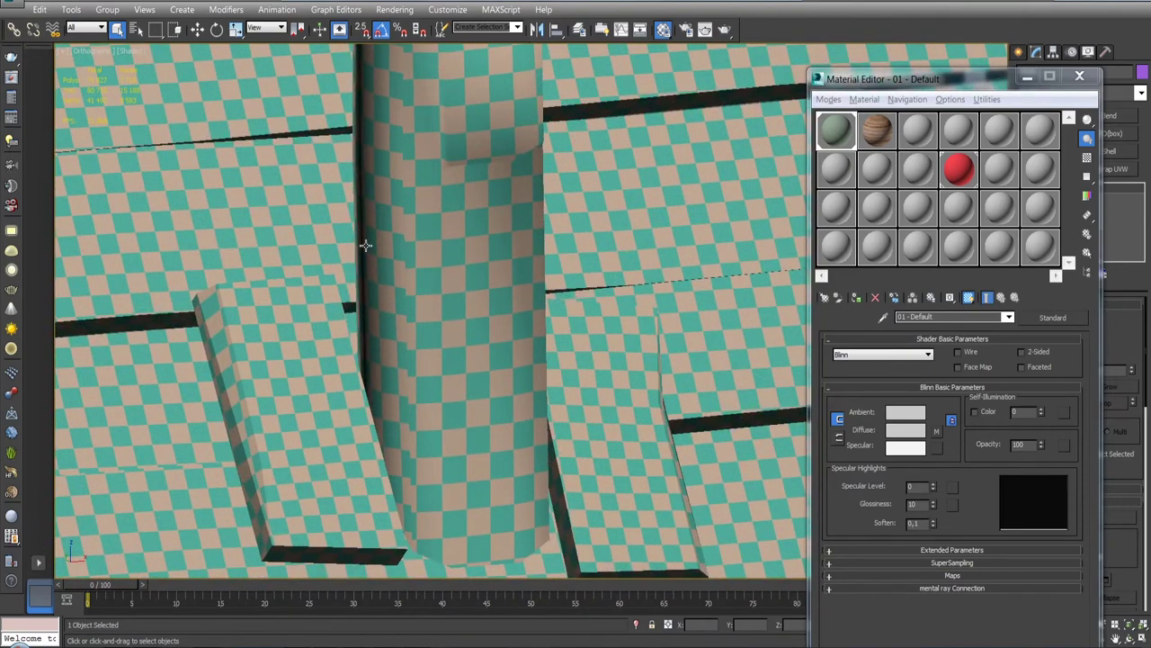
{"action": "scroll", "scroll_direction": "down", "scroll_amount": 3}
{"action": "scroll", "scroll_direction": "down", "scroll_amount": 3}
{"action": "left_click_drag", "start_coordinate": [381, 302], "coordinate": [548, 245]}
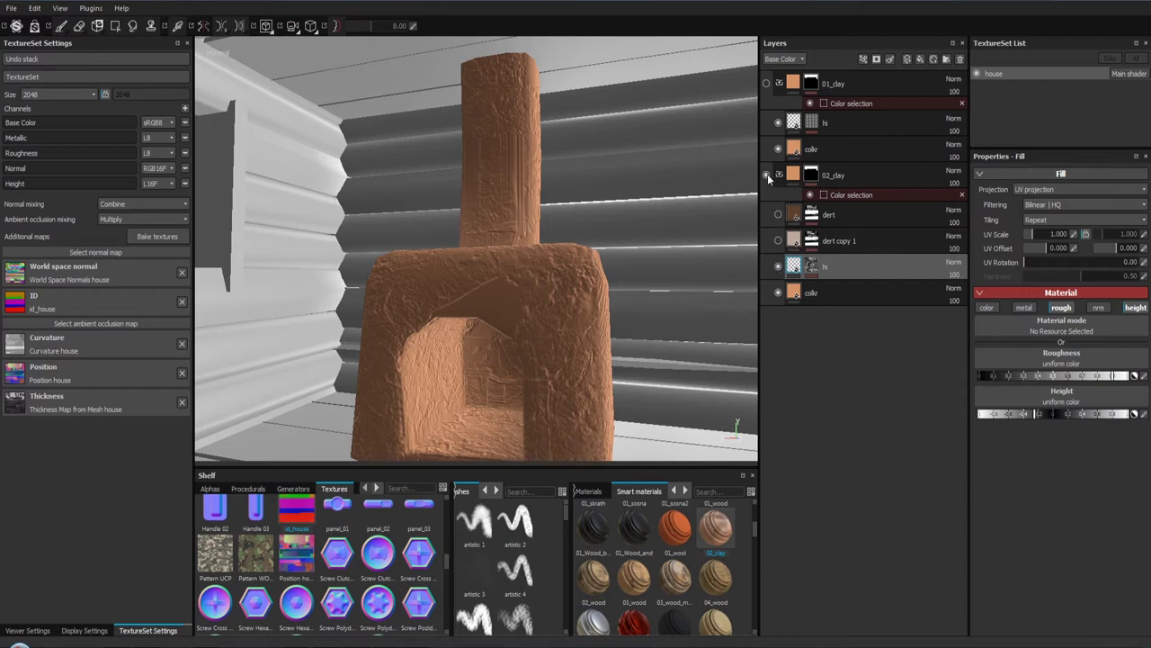
Step: Hide and collapse the 02_clay group, then select the upper hi layer and confirm its name
{"action": "left_click", "coordinate": [768, 176]}
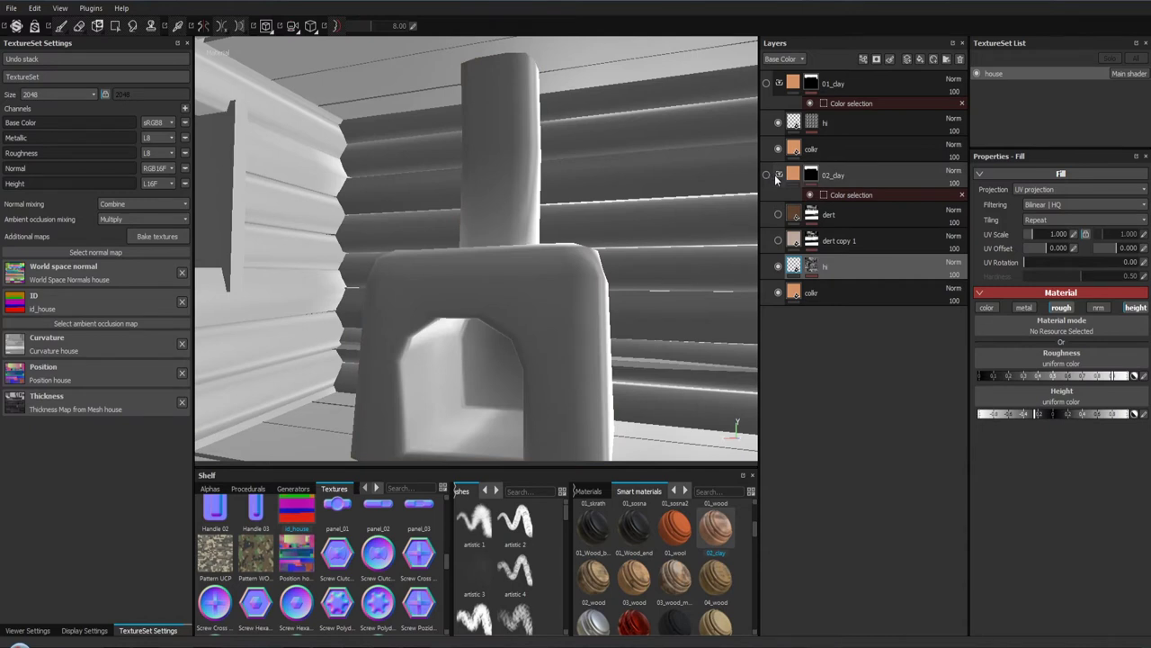
{"action": "left_click", "coordinate": [779, 174]}
{"action": "left_click", "coordinate": [835, 121]}
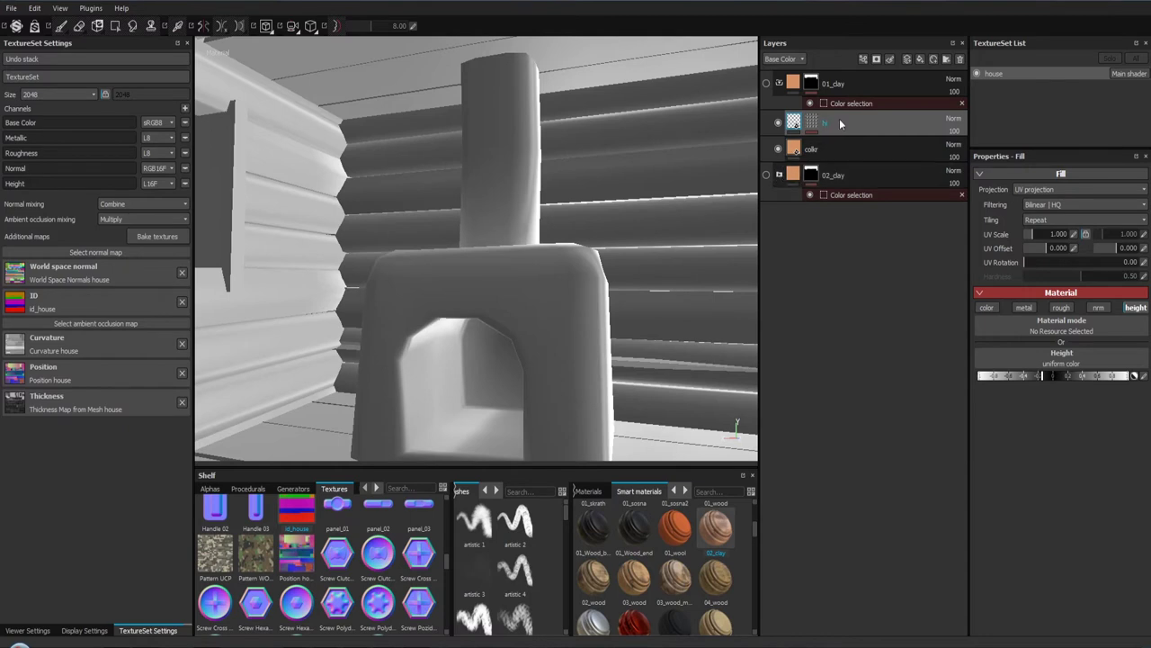
{"action": "left_click_drag", "start_coordinate": [609, 175], "coordinate": [564, 230]}
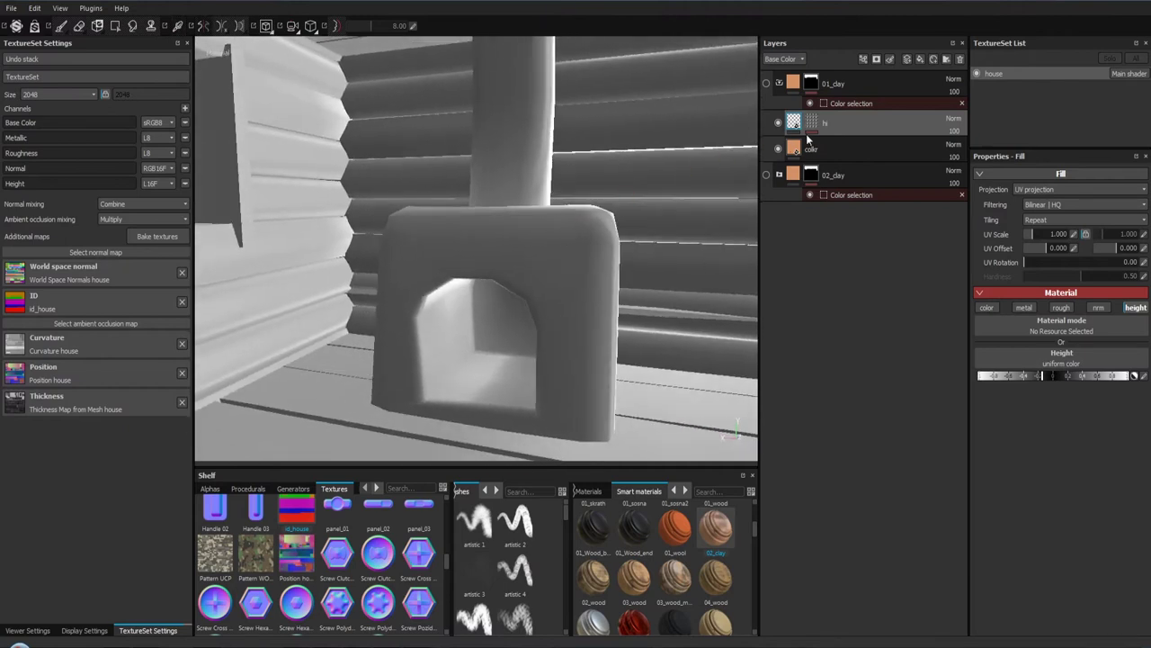
{"action": "type", "text": "h"}
{"action": "key", "text": "Return"}
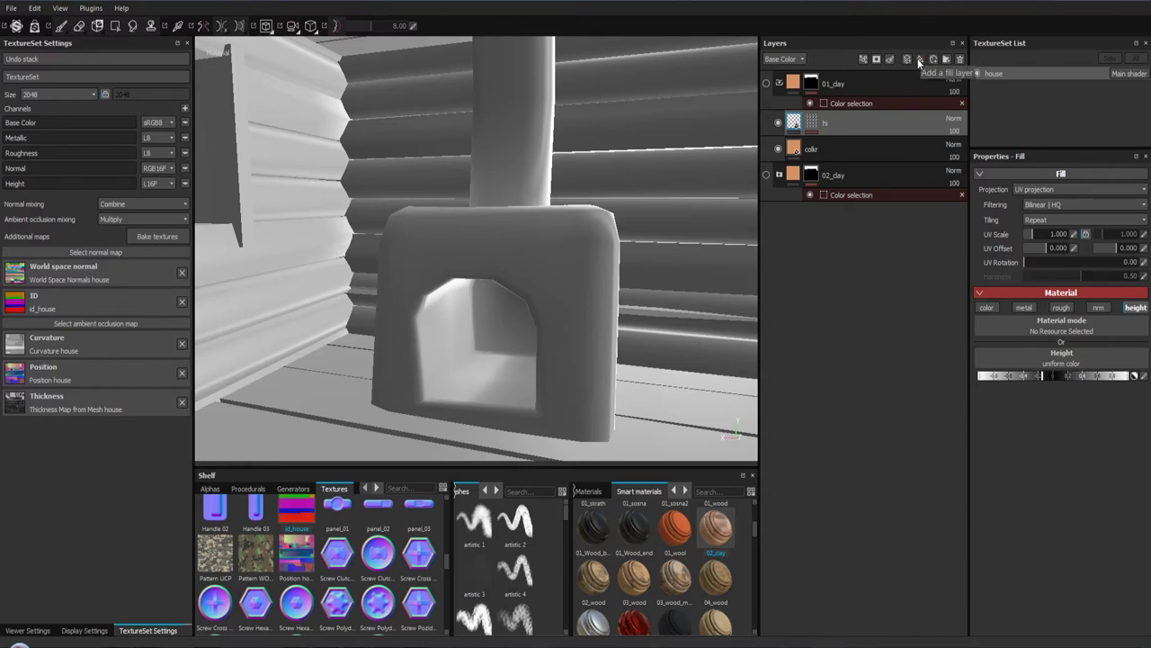
Step: Add Fill layer 1 with a black mask and a paint effect on that mask
{"action": "left_click", "coordinate": [919, 61]}
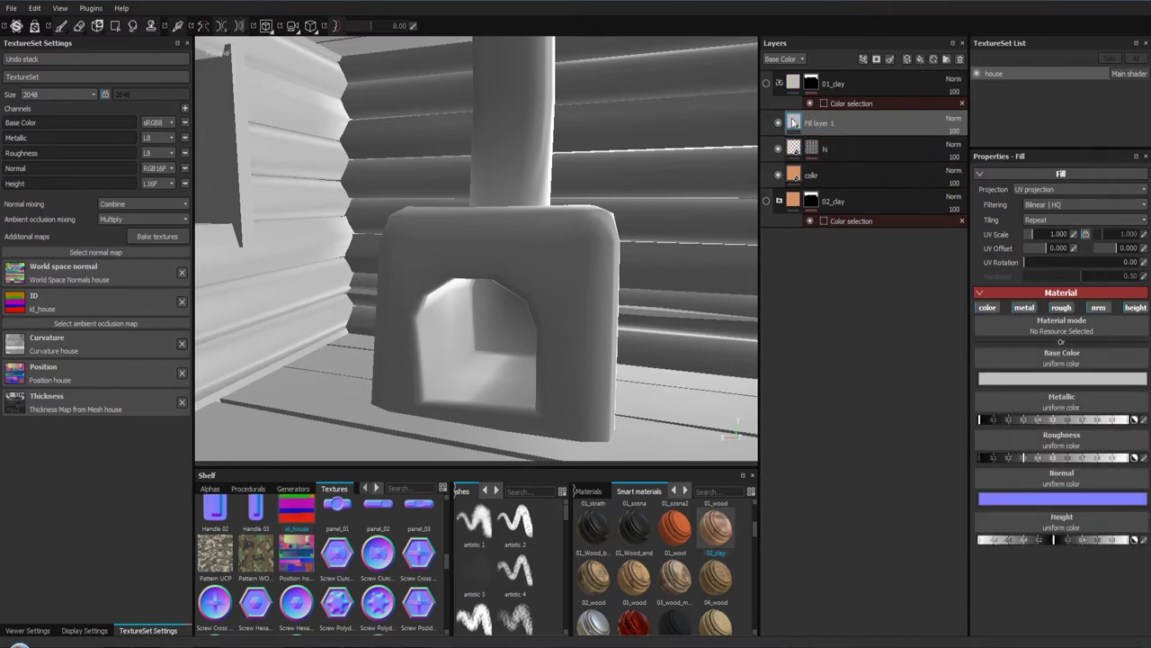
{"action": "right_click", "coordinate": [793, 123]}
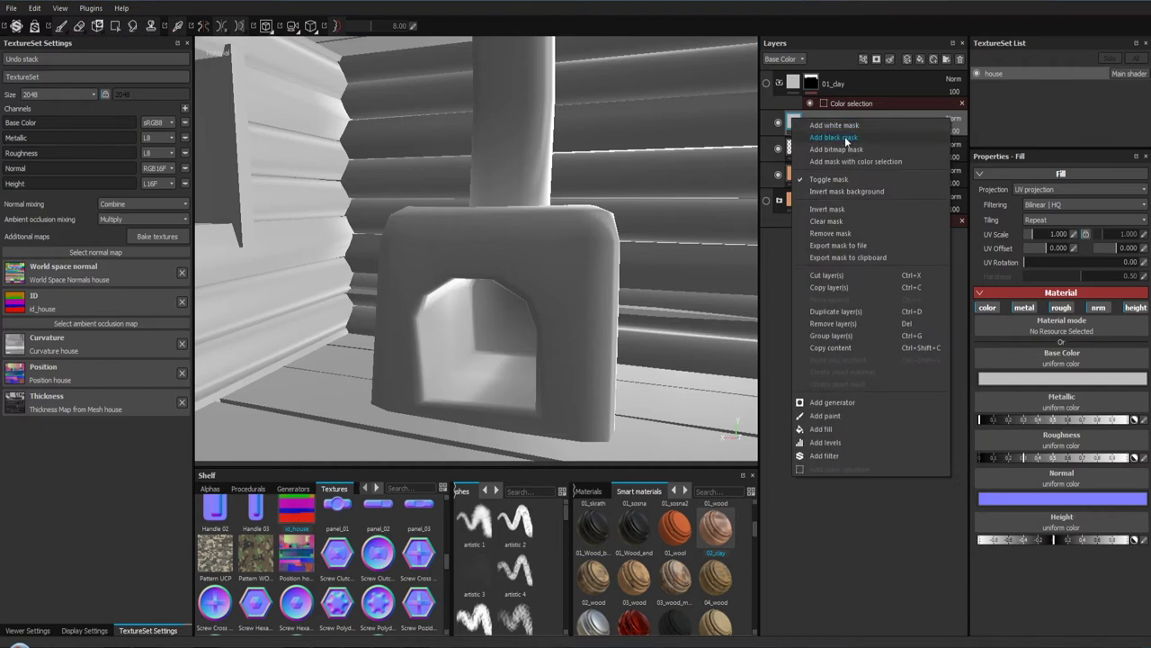
{"action": "left_click", "coordinate": [845, 138]}
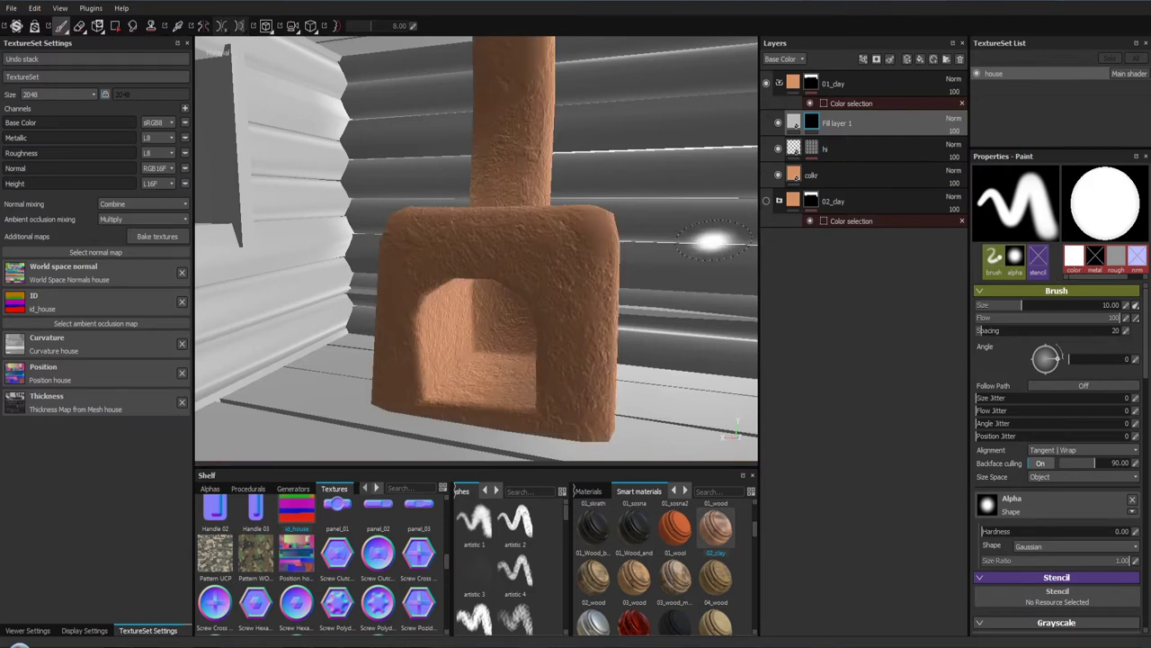
{"action": "right_click", "coordinate": [813, 122]}
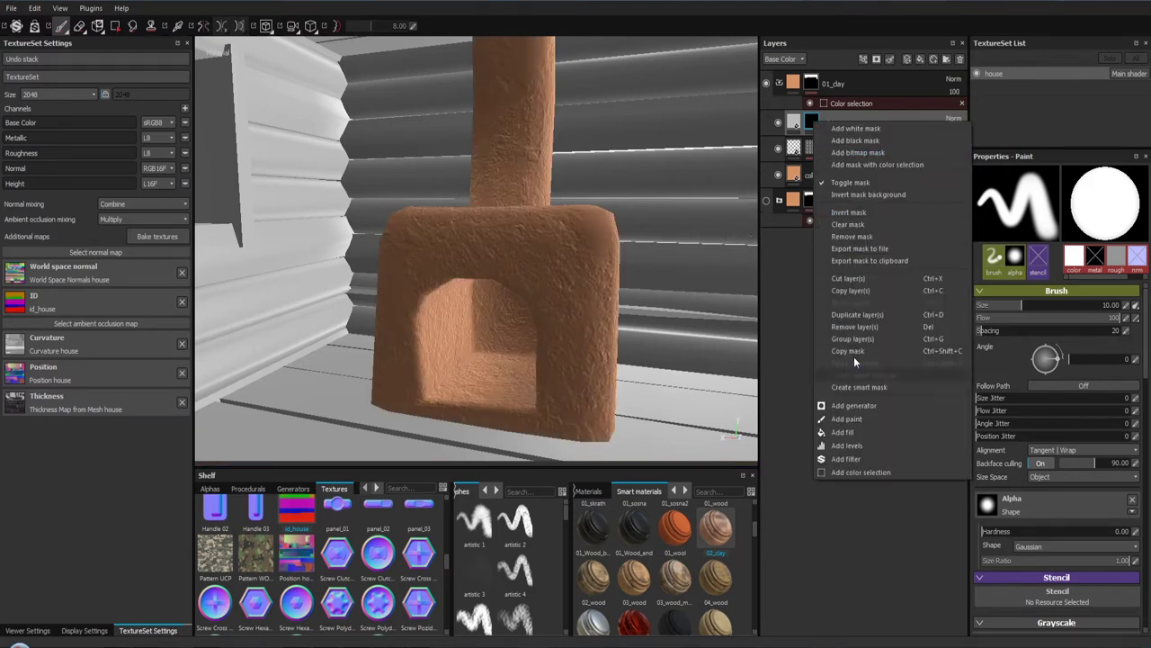
{"action": "left_click", "coordinate": [869, 420]}
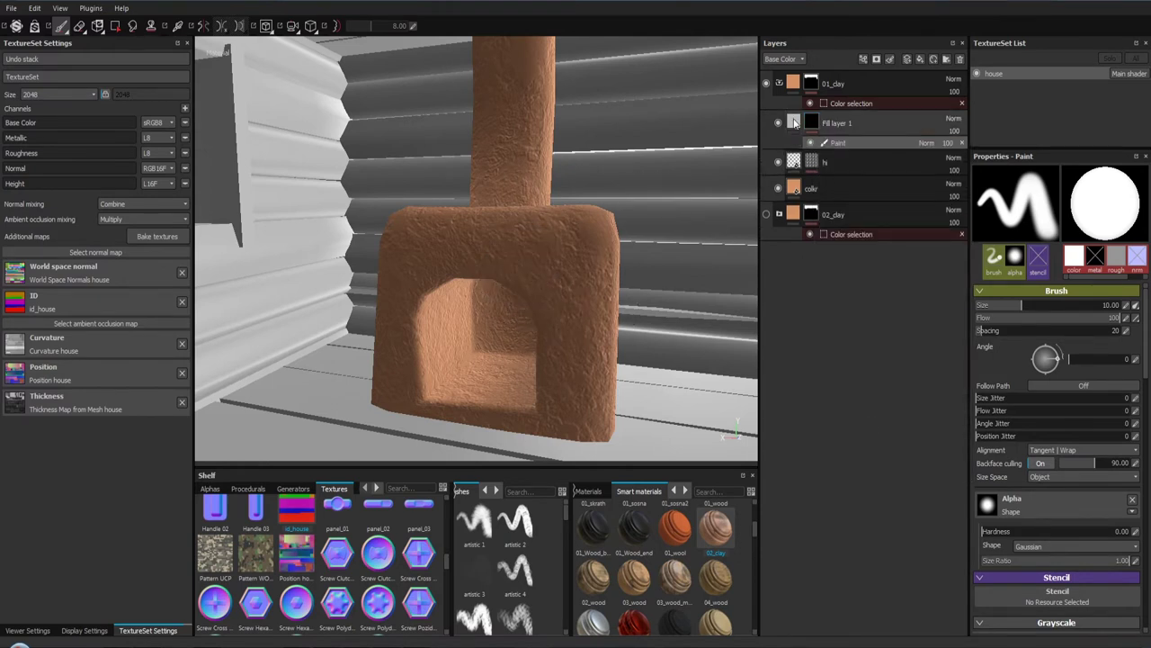
Step: Switch off the fill's metallic, normal and height channels
{"action": "left_click", "coordinate": [794, 123]}
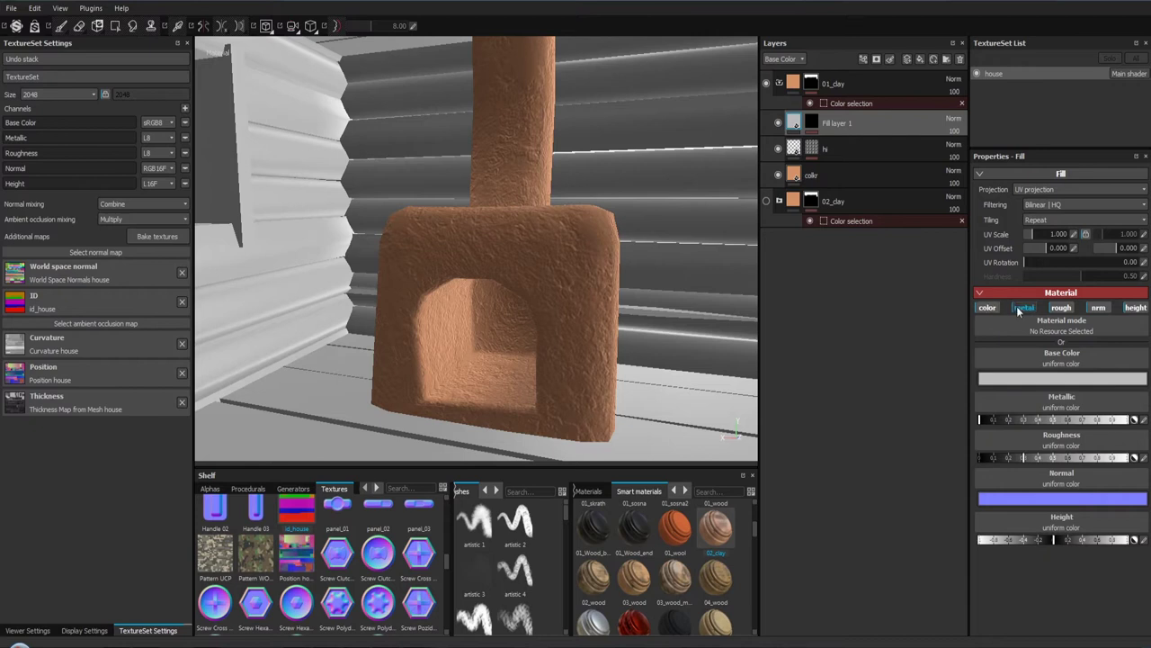
{"action": "left_click", "coordinate": [1023, 307]}
{"action": "left_click", "coordinate": [1096, 308]}
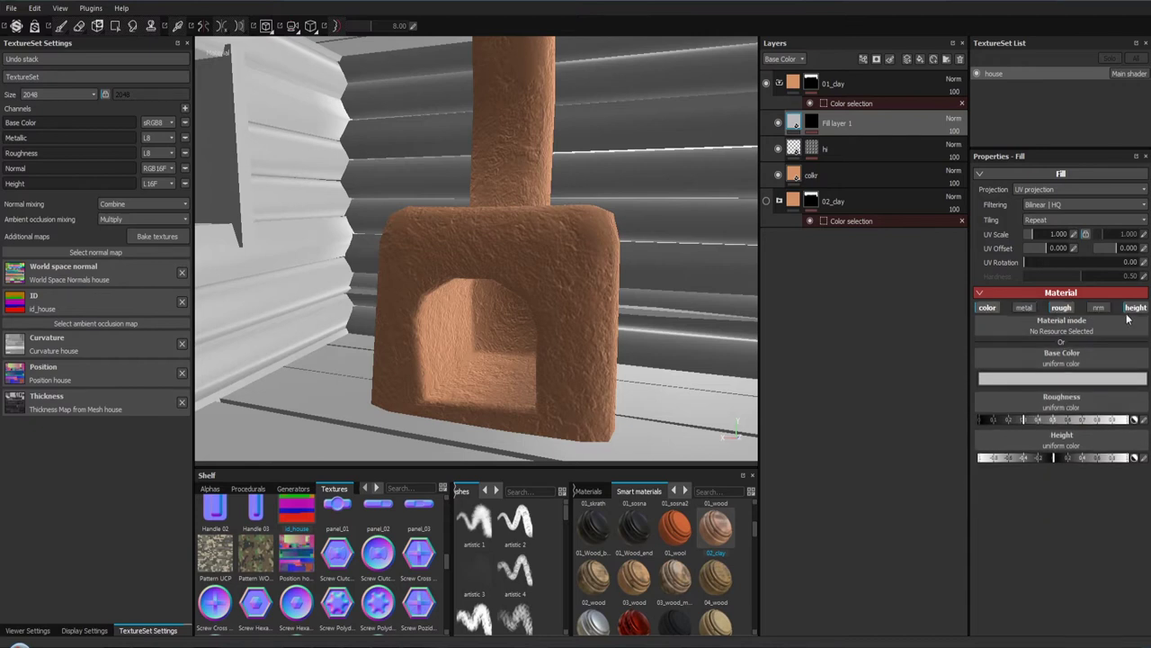
{"action": "left_click", "coordinate": [1135, 308]}
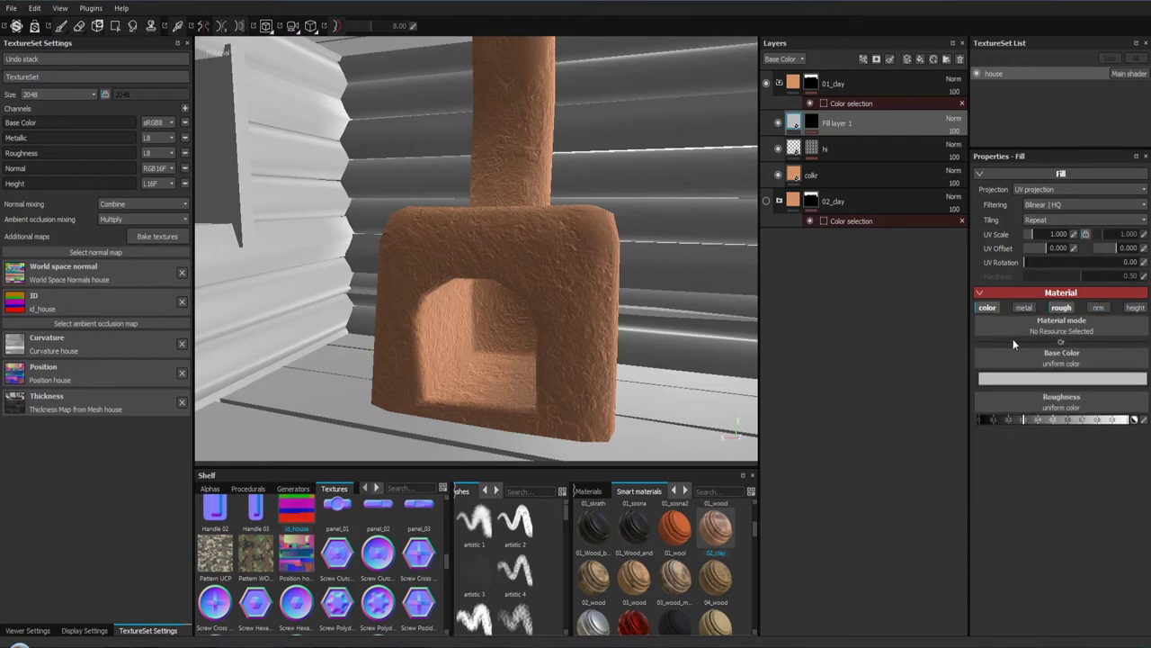
{"action": "left_click", "coordinate": [1022, 307]}
{"action": "left_click", "coordinate": [1021, 308]}
Step: Set the fill's base colour to near-black, about 0.003 RGB
{"action": "left_click", "coordinate": [1039, 381]}
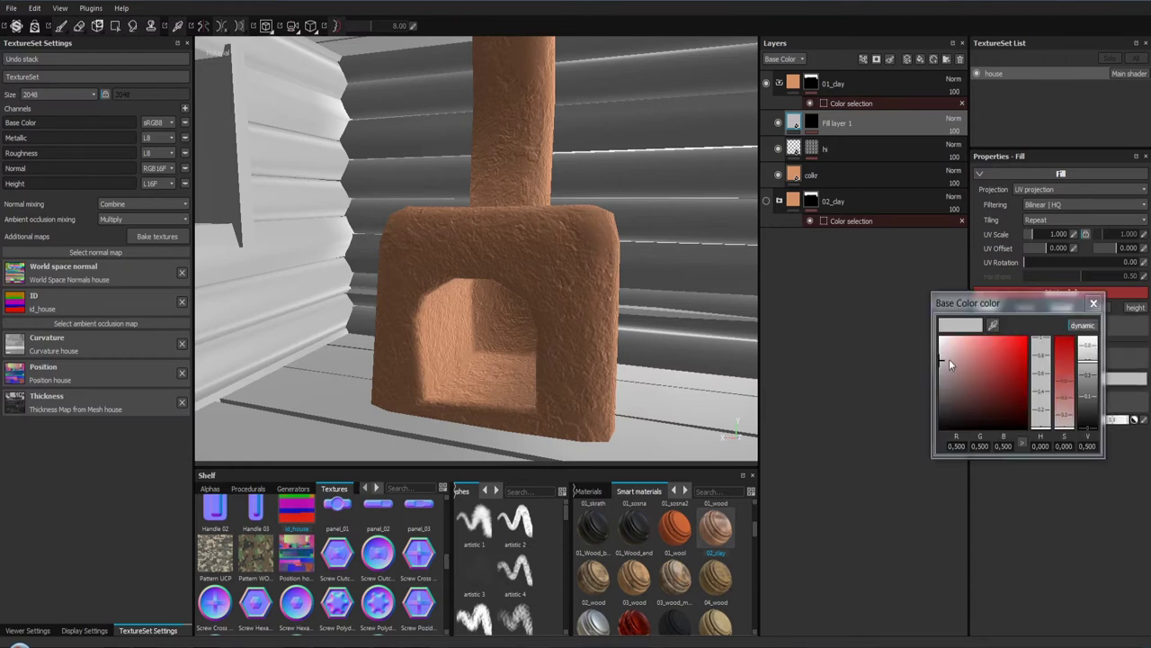
{"action": "left_click_drag", "start_coordinate": [949, 359], "coordinate": [936, 424]}
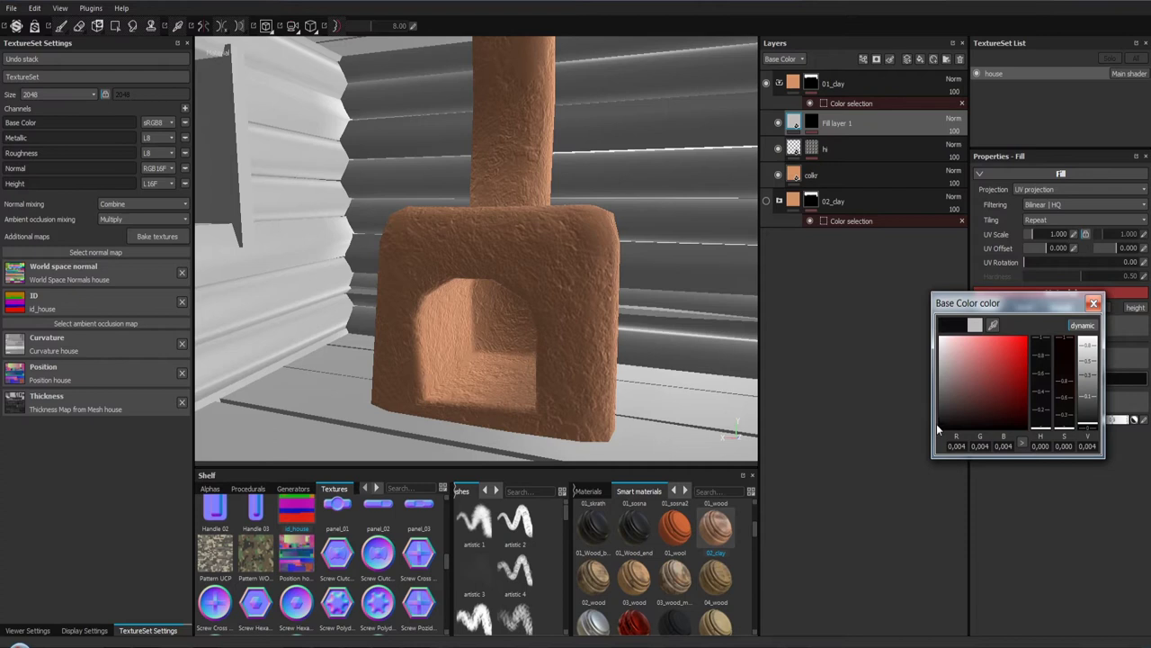
{"action": "left_click", "coordinate": [993, 325]}
{"action": "left_click", "coordinate": [572, 299]}
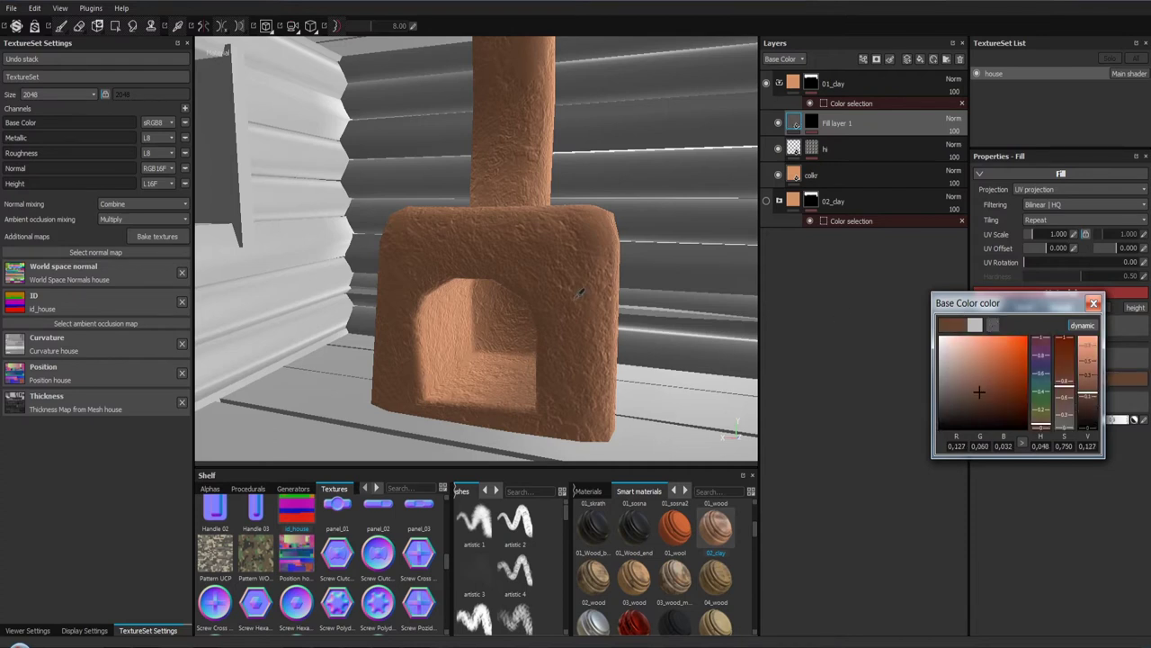
{"action": "left_click_drag", "start_coordinate": [980, 391], "coordinate": [940, 429]}
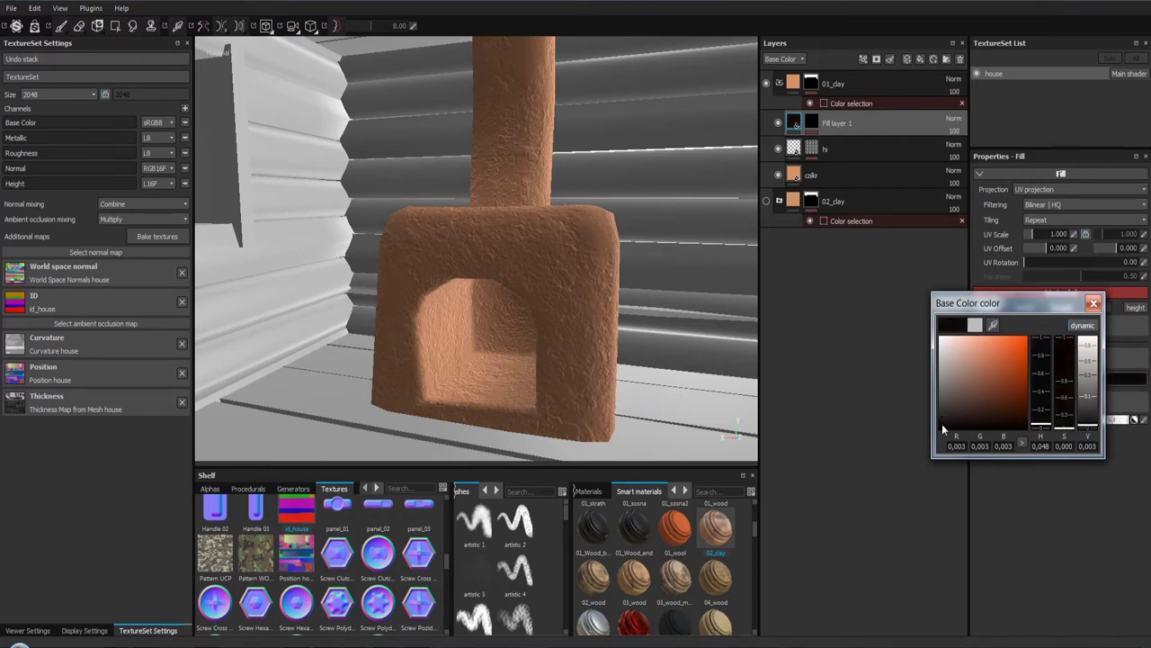
{"action": "left_click", "coordinate": [1093, 303]}
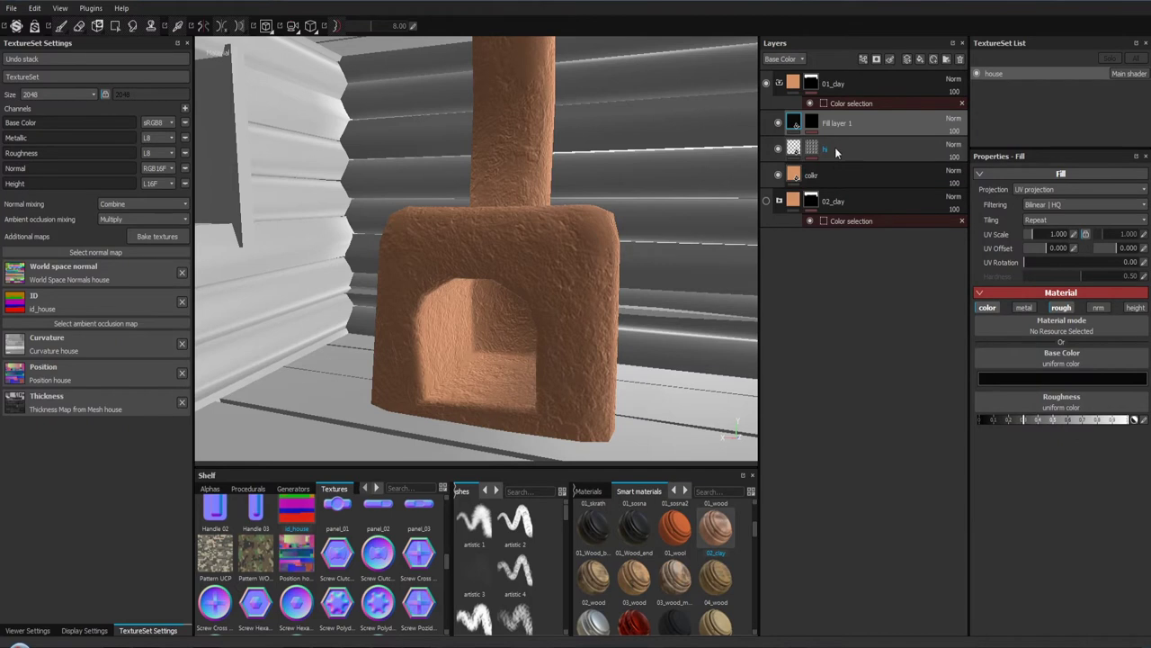
Step: Add a paint effect to the mask and pick the crystal brush, testing a stroke on the fireplace
{"action": "left_click", "coordinate": [813, 124]}
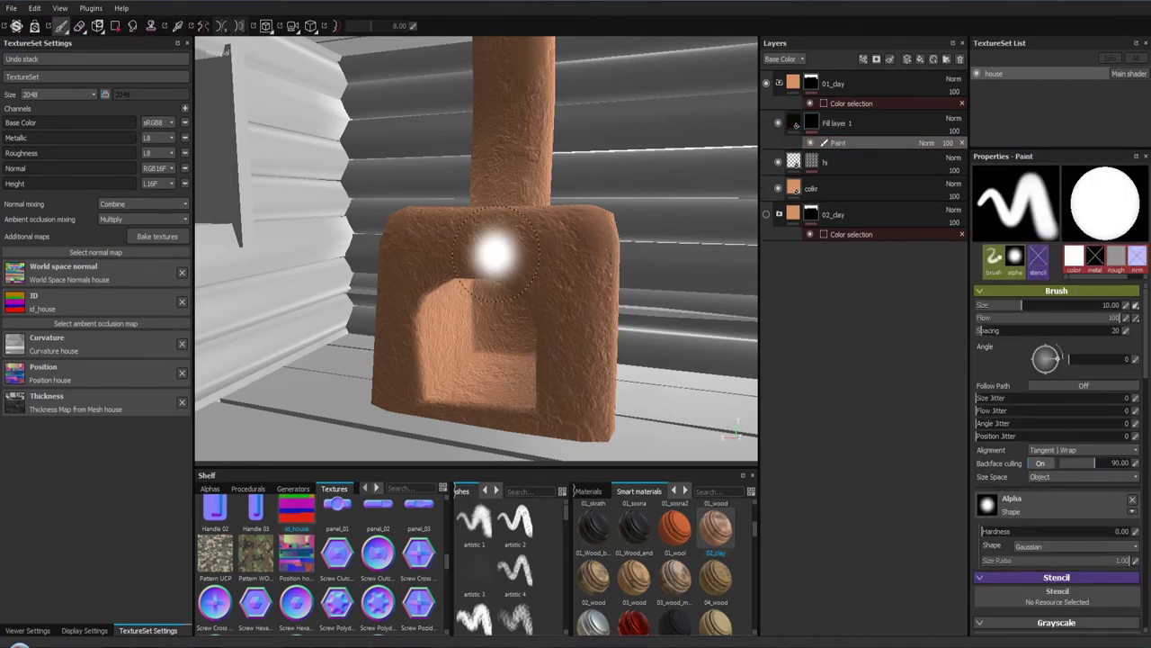
{"action": "left_click_drag", "start_coordinate": [569, 512], "coordinate": [623, 544]}
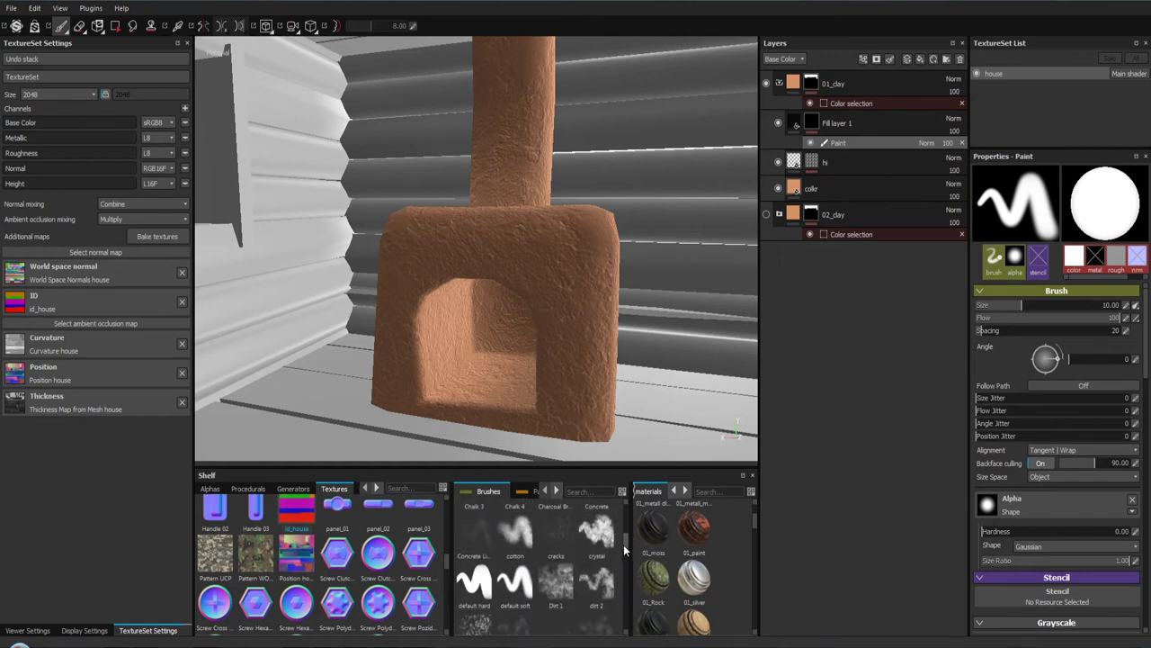
{"action": "left_click", "coordinate": [597, 532]}
{"action": "left_click_drag", "start_coordinate": [503, 270], "coordinate": [549, 259]}
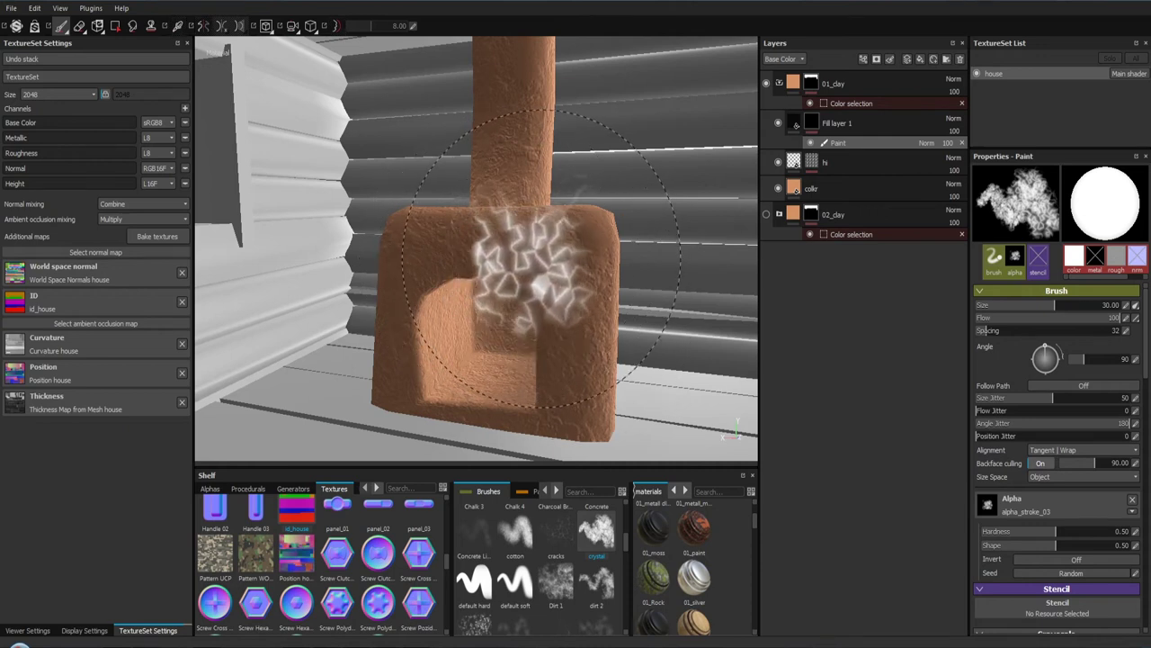
{"action": "left_click_drag", "start_coordinate": [547, 261], "coordinate": [532, 258]}
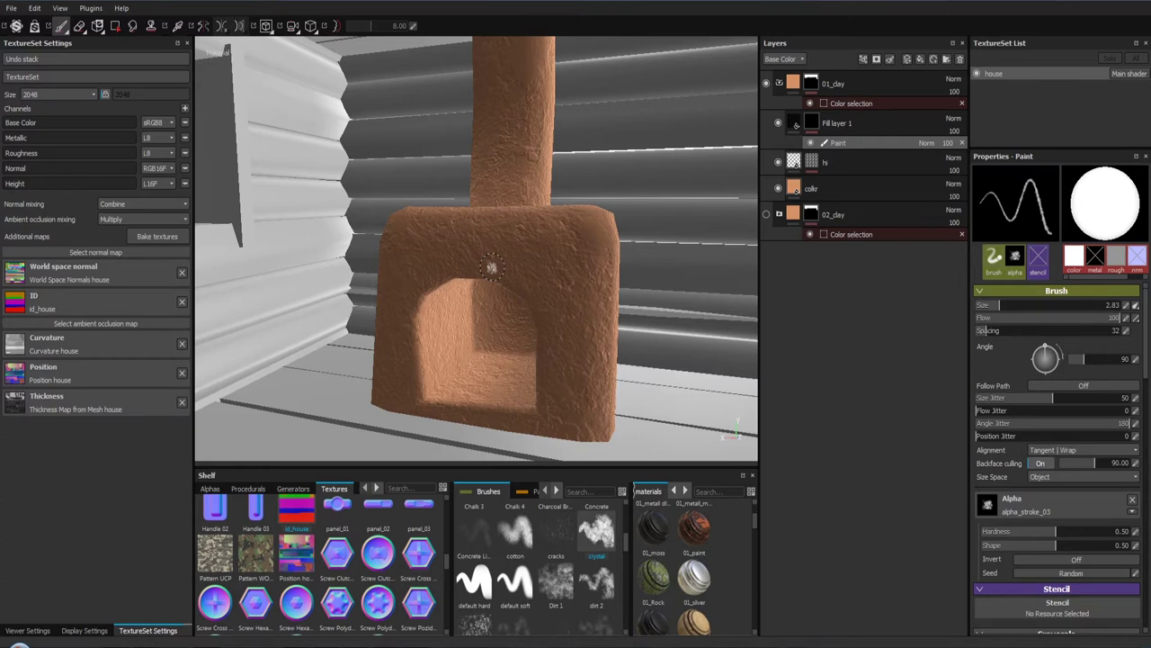
Step: Set the brush to size about 7 with lower flow and dab faint soot on the stove's arch
{"action": "left_click_drag", "start_coordinate": [453, 252], "coordinate": [517, 261]}
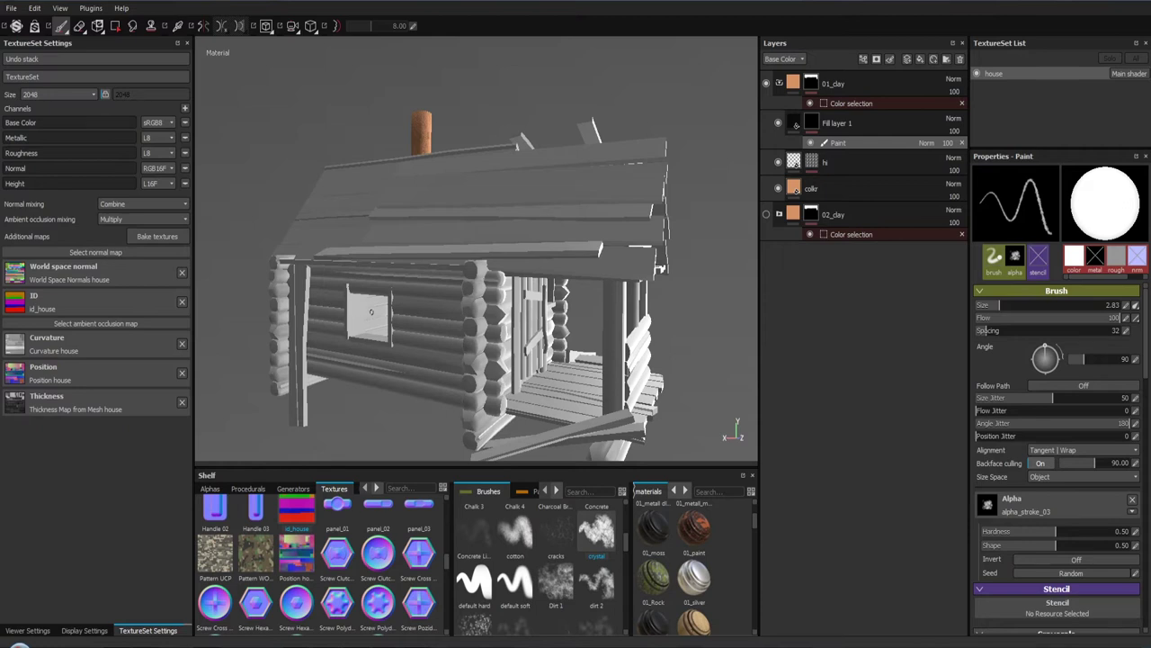
{"action": "left_click_drag", "start_coordinate": [370, 311], "coordinate": [432, 360]}
{"action": "left_click_drag", "start_coordinate": [432, 359], "coordinate": [491, 406]}
{"action": "left_click_drag", "start_coordinate": [533, 309], "coordinate": [517, 396]}
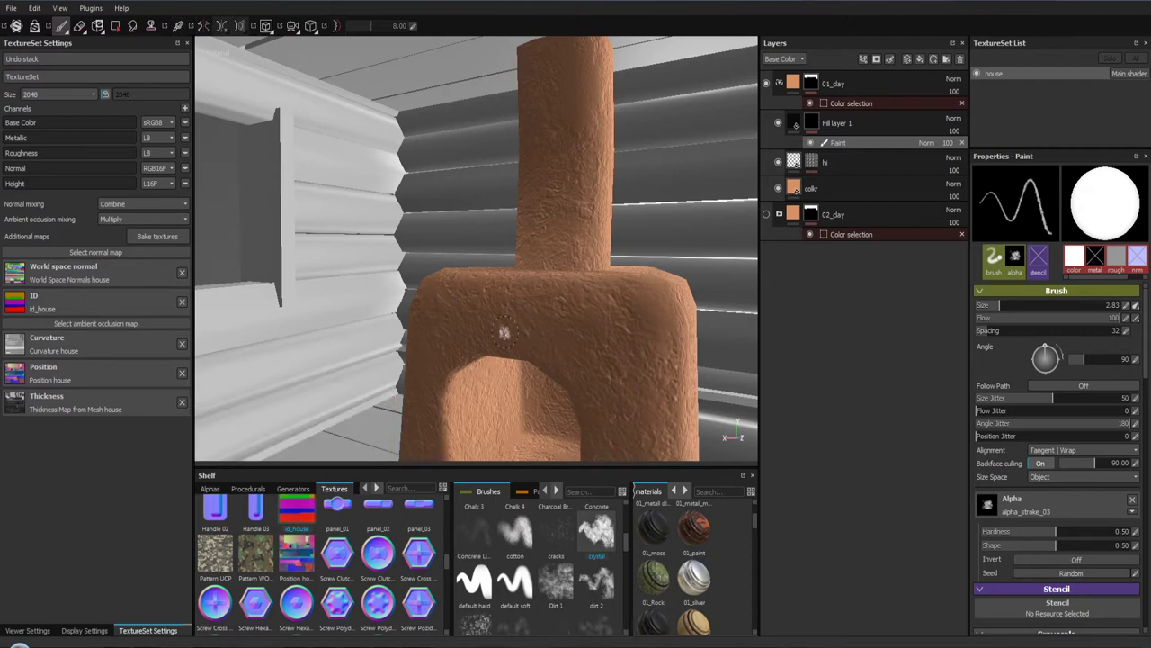
{"action": "left_click_drag", "start_coordinate": [503, 333], "coordinate": [961, 376]}
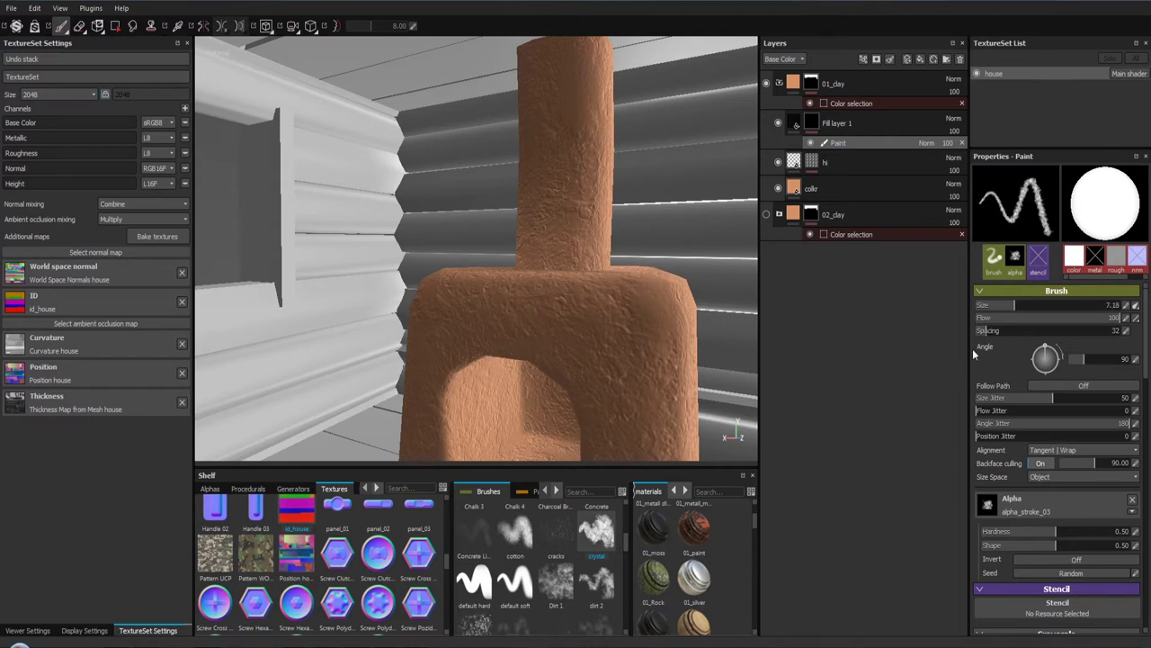
{"action": "left_click_drag", "start_coordinate": [1123, 318], "coordinate": [1006, 321]}
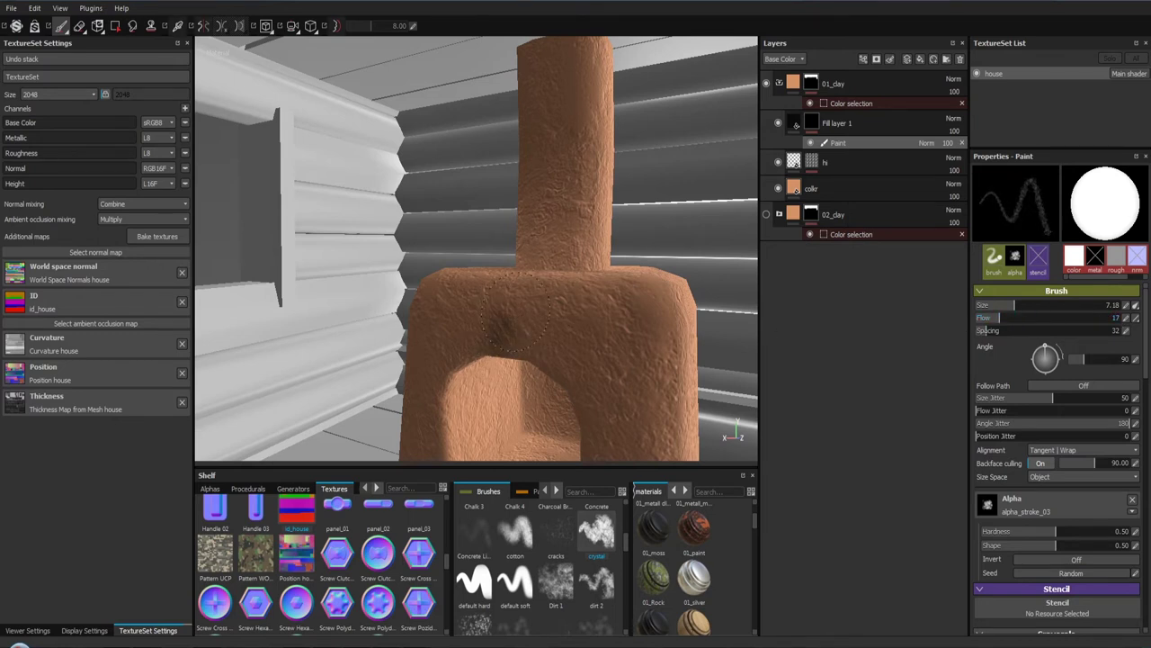
{"action": "left_click_drag", "start_coordinate": [544, 376], "coordinate": [533, 365]}
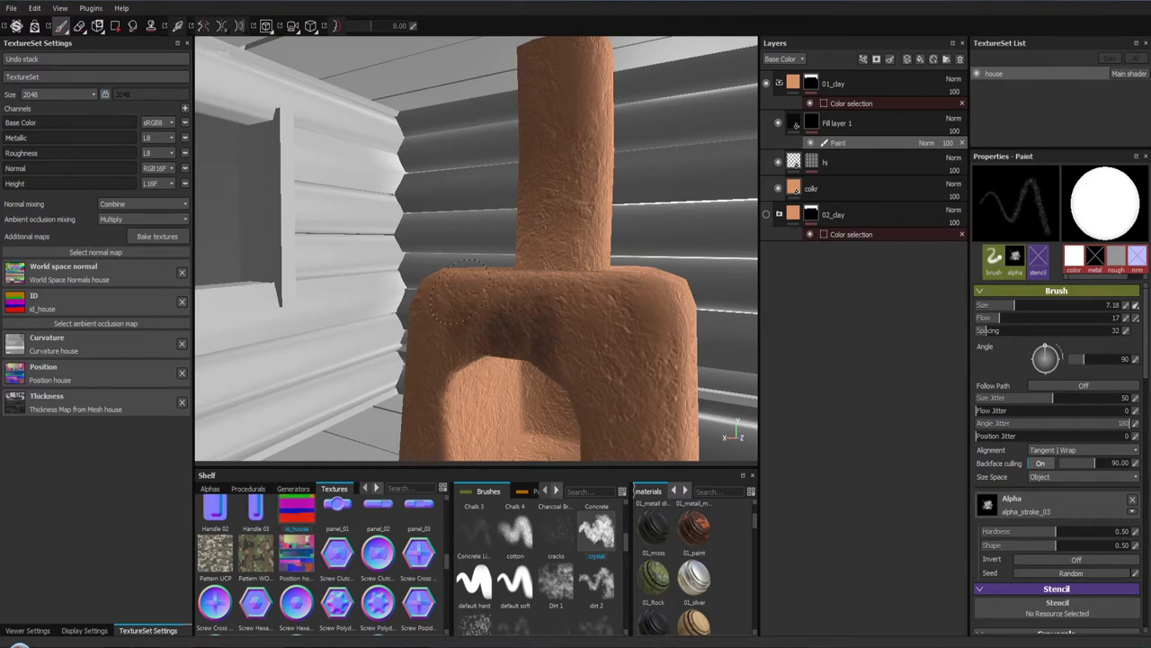
{"action": "left_click_drag", "start_coordinate": [478, 317], "coordinate": [501, 347]}
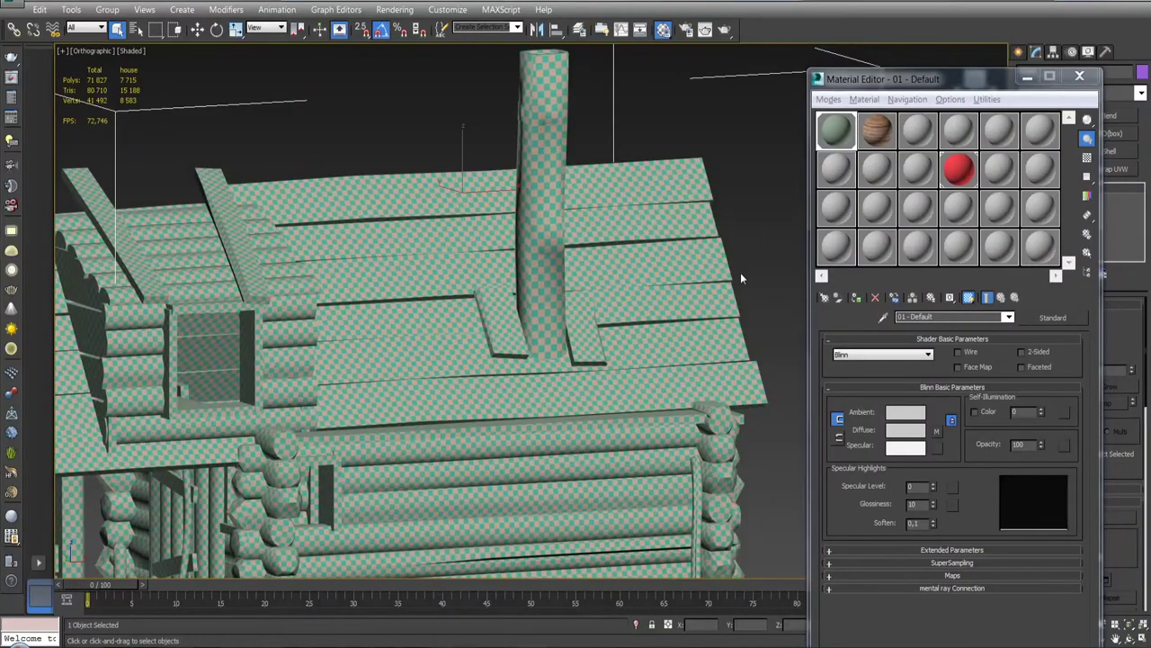
Step: Close the Material Editor, add Unwrap UVW to the log house, open its UV editor and turn off Map Seams
{"action": "left_click", "coordinate": [1079, 76]}
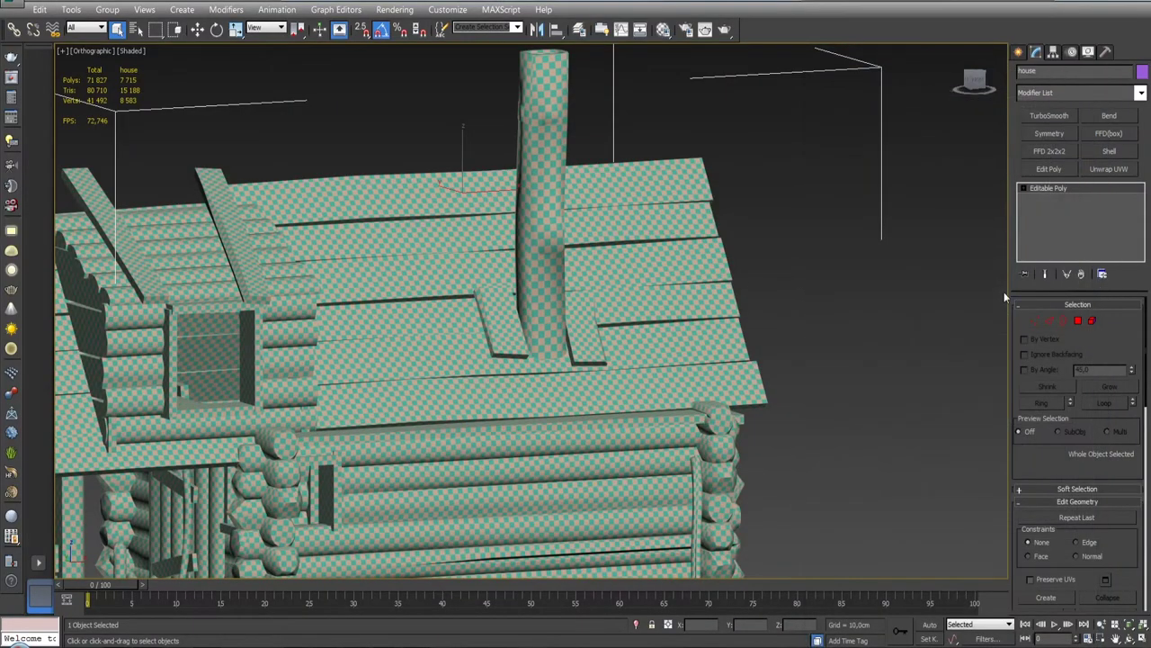
{"action": "left_click", "coordinate": [1107, 169]}
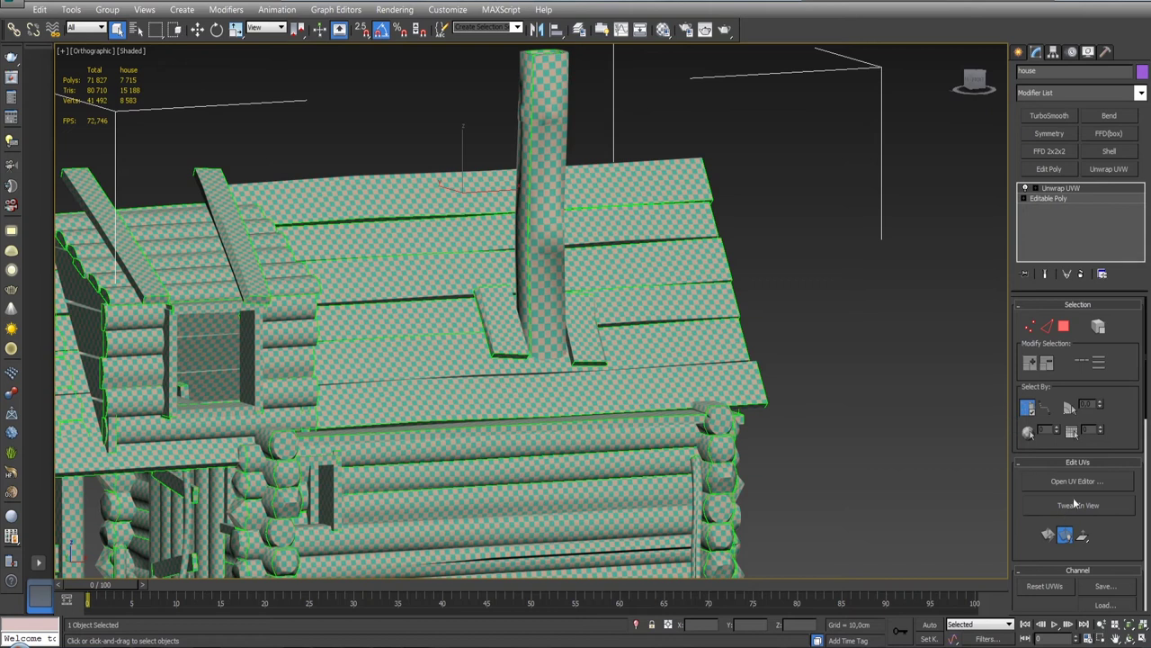
{"action": "left_click", "coordinate": [1078, 481]}
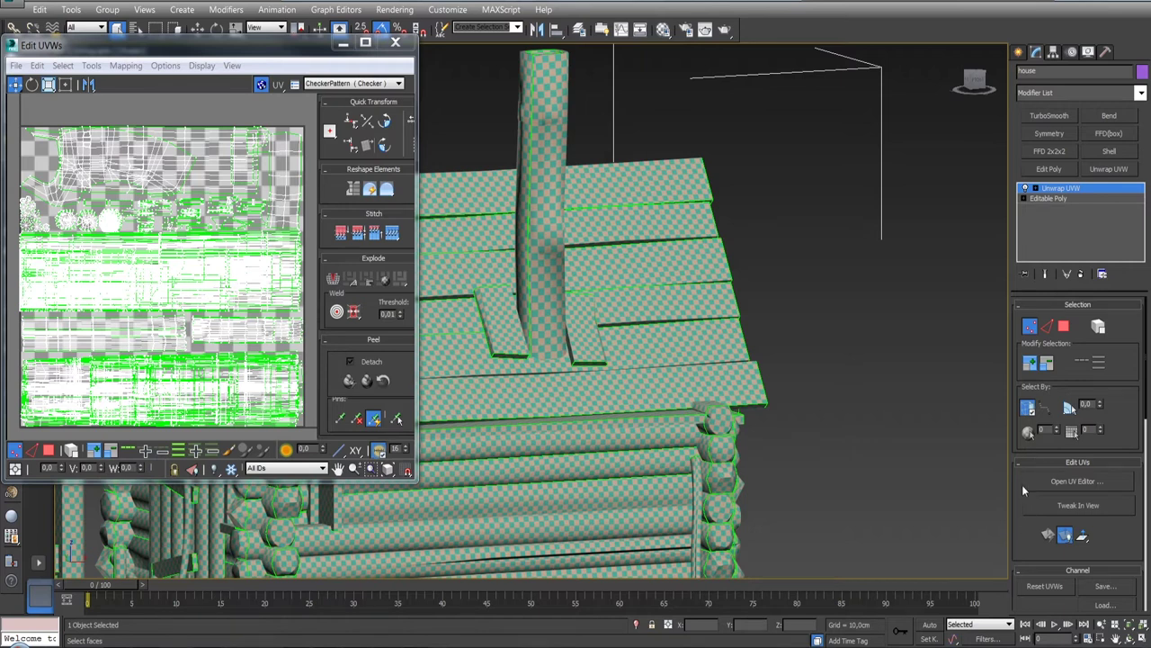
{"action": "scroll", "scroll_direction": "down", "scroll_amount": 3}
{"action": "scroll", "scroll_direction": "down", "scroll_amount": 3}
{"action": "scroll", "scroll_direction": "down", "scroll_amount": 3}
{"action": "scroll", "scroll_direction": "down", "scroll_amount": 3}
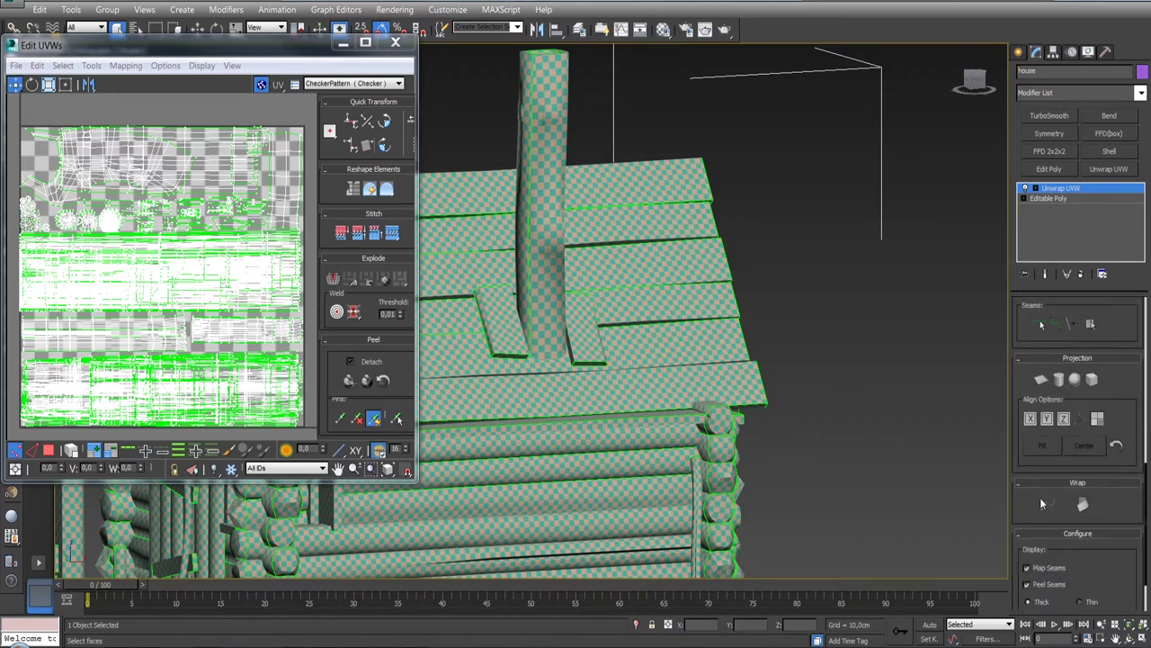
{"action": "scroll", "scroll_direction": "down", "scroll_amount": 3}
{"action": "left_click", "coordinate": [1028, 507]}
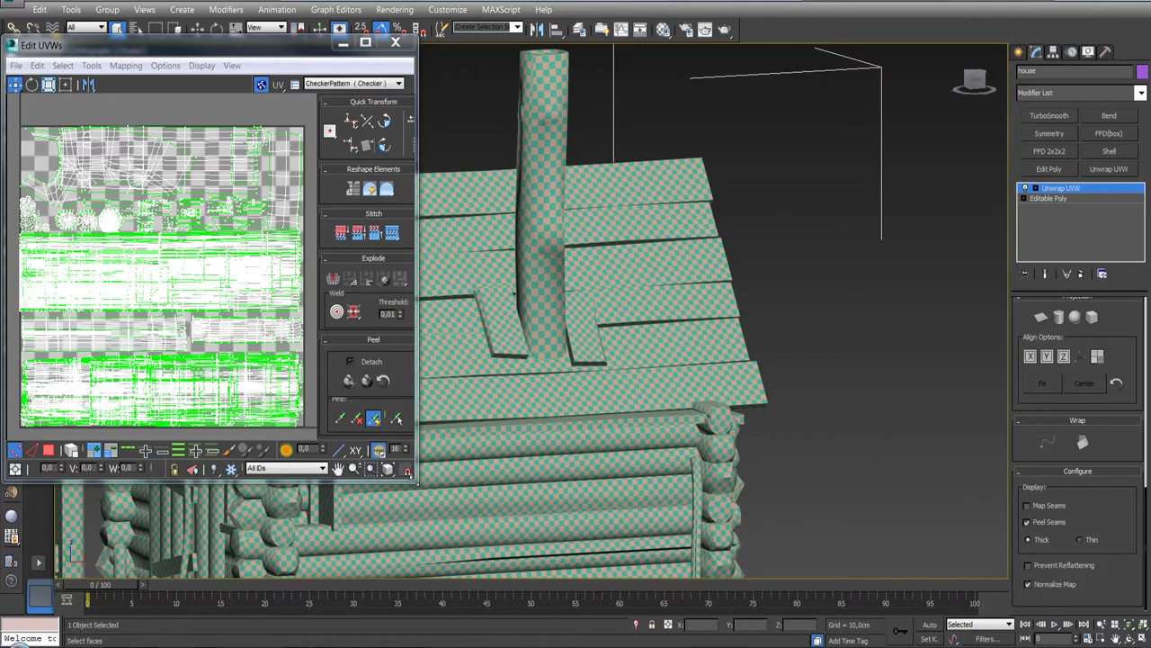
Step: Enlarge the Edit UVWs window, switch to Polygon mode, select chimney faces and hide the checker background
{"action": "left_click_drag", "start_coordinate": [414, 477], "coordinate": [477, 604]}
{"action": "scroll", "scroll_direction": "down", "scroll_amount": 3}
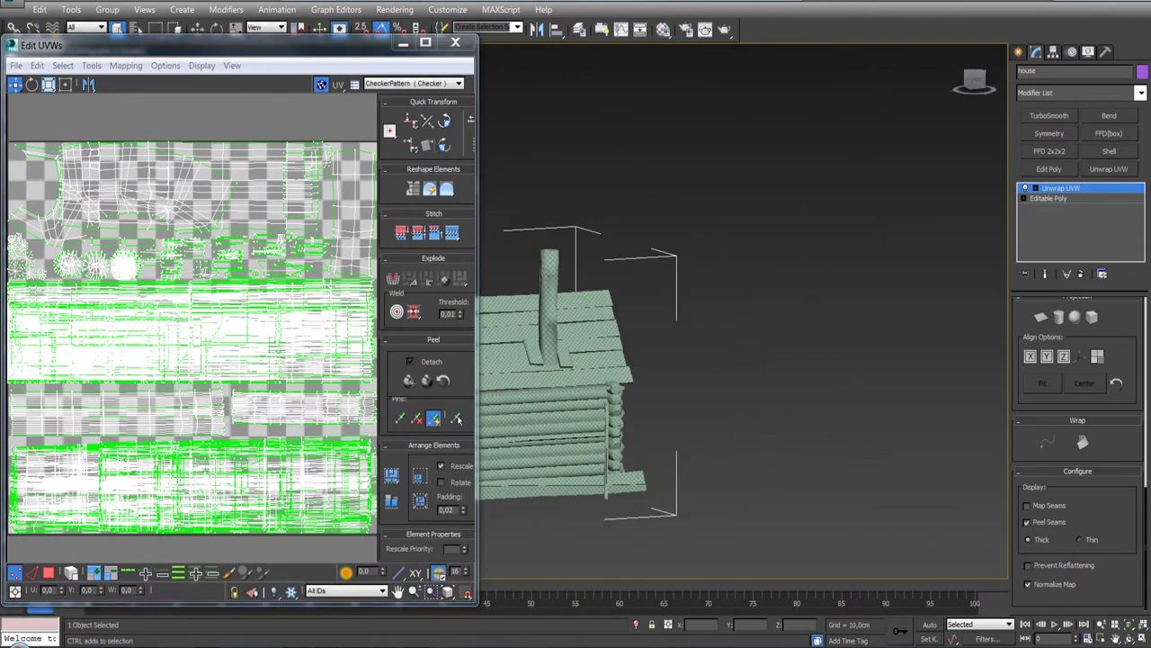
{"action": "scroll", "scroll_direction": "up", "scroll_amount": 3}
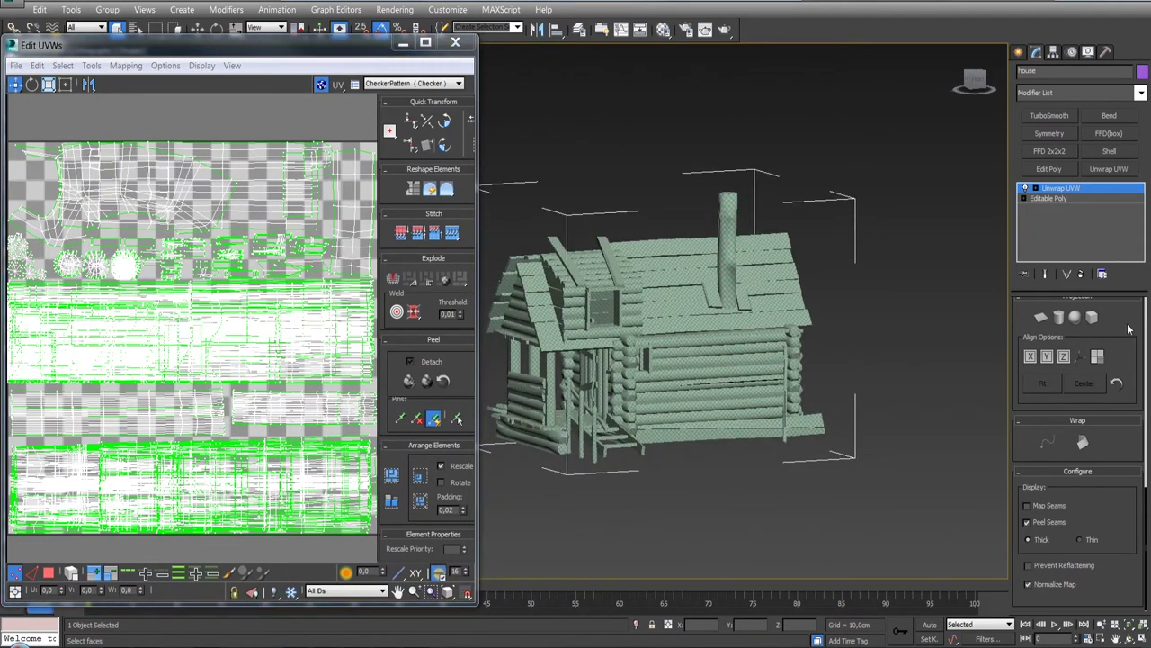
{"action": "scroll", "scroll_direction": "up", "scroll_amount": 3}
{"action": "scroll", "scroll_direction": "up", "scroll_amount": 3}
{"action": "scroll", "scroll_direction": "up", "scroll_amount": 3}
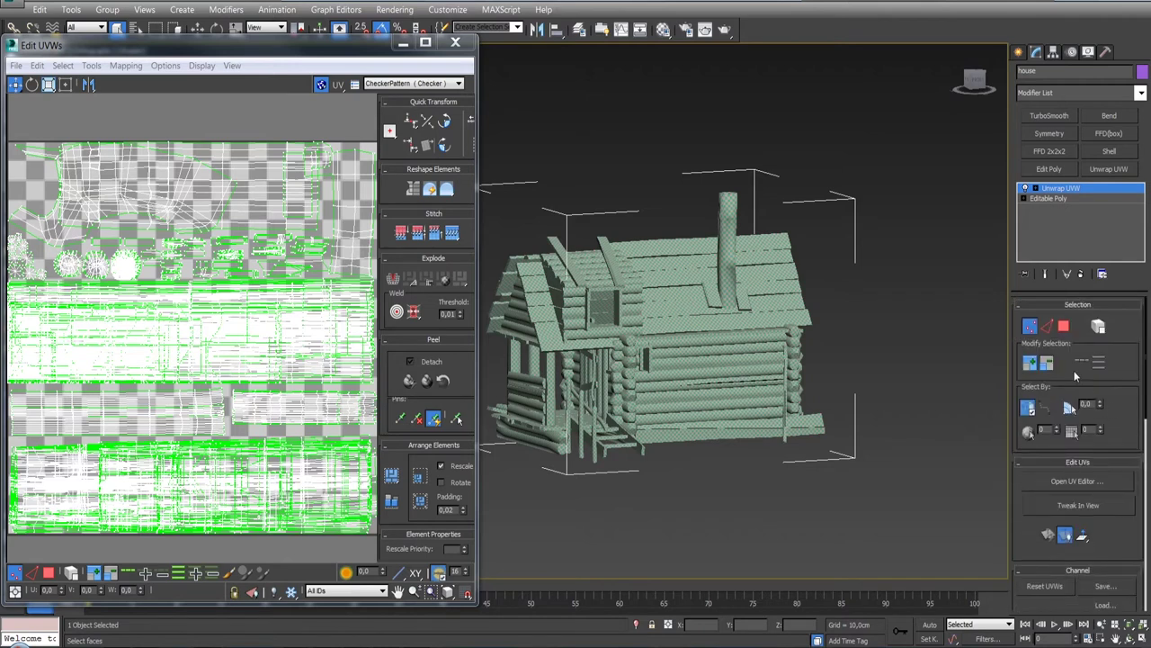
{"action": "left_click", "coordinate": [1064, 326]}
{"action": "left_click", "coordinate": [540, 511]}
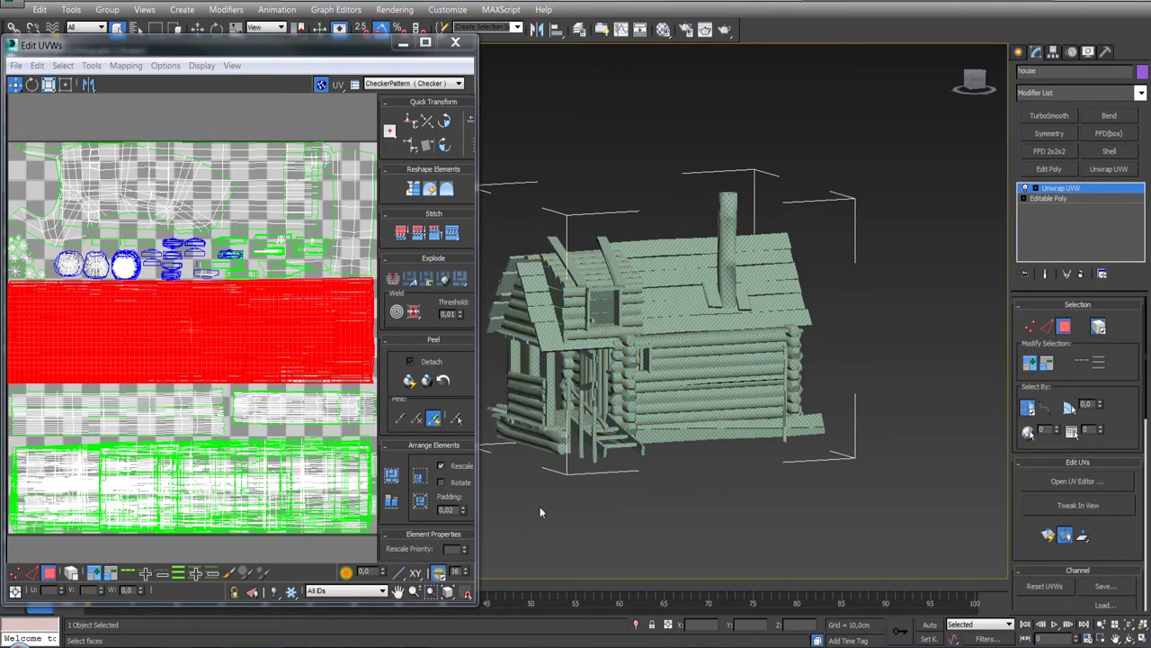
{"action": "left_click", "coordinate": [730, 258]}
{"action": "left_click", "coordinate": [74, 572]}
{"action": "left_click", "coordinate": [321, 85]}
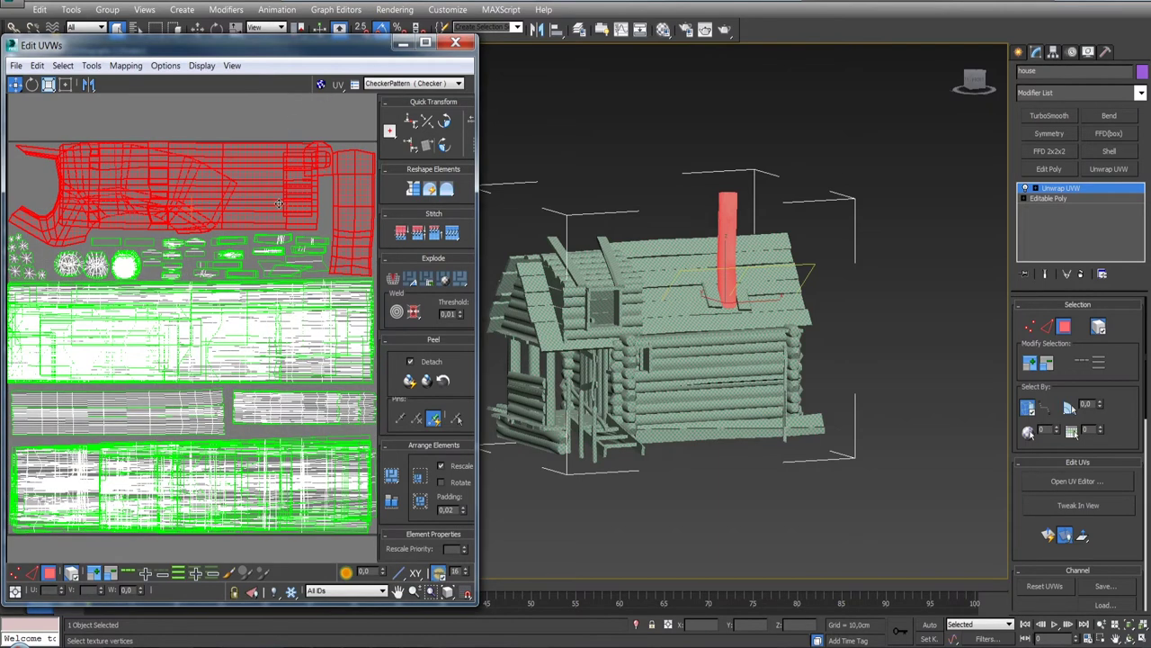
Step: Reselect a strip of faces on the chimney's UV shell
{"action": "scroll", "scroll_direction": "down", "scroll_amount": 3}
{"action": "scroll", "scroll_direction": "up", "scroll_amount": 3}
{"action": "scroll", "scroll_direction": "up", "scroll_amount": 3}
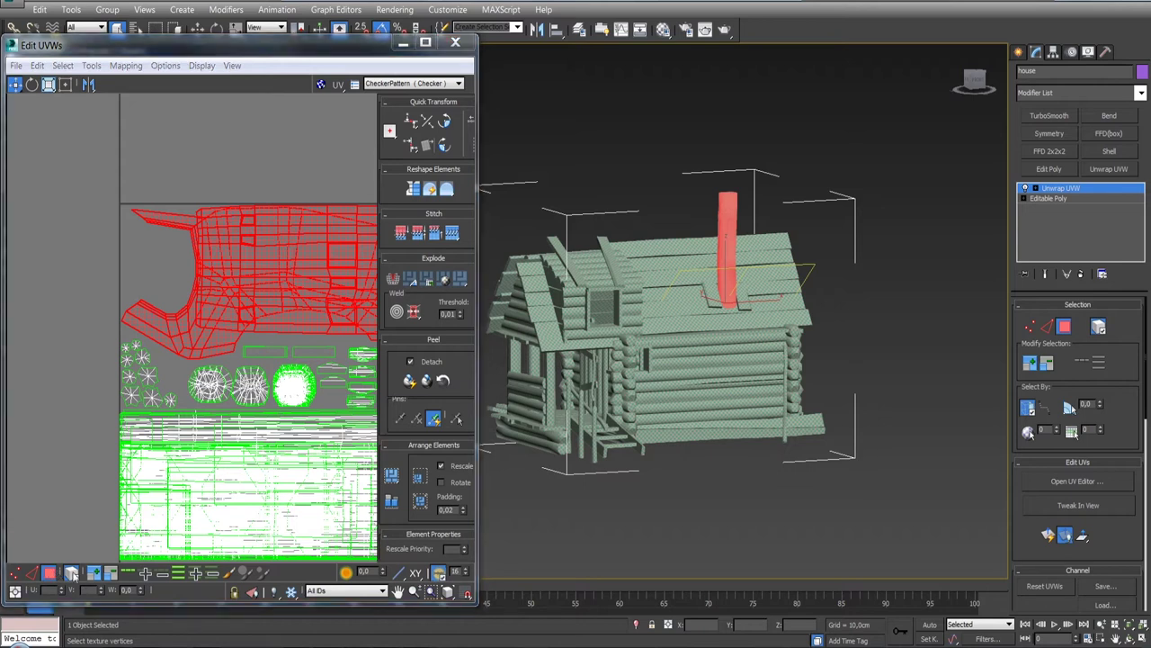
{"action": "left_click", "coordinate": [175, 259]}
{"action": "left_click_drag", "start_coordinate": [189, 217], "coordinate": [212, 317]}
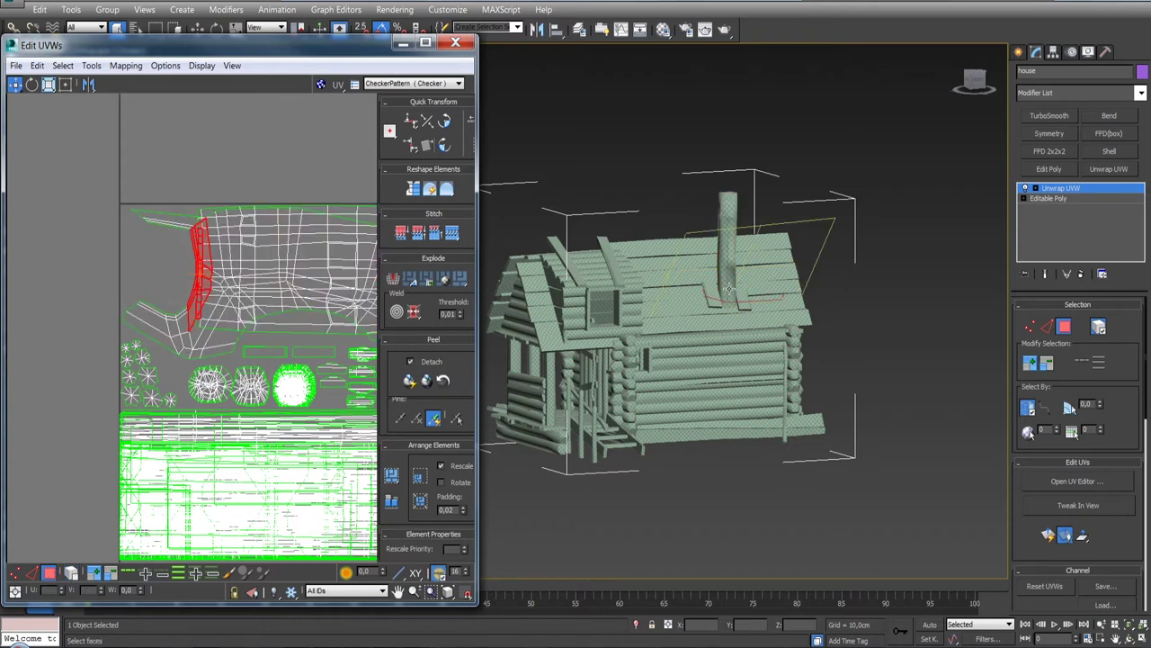
Step: Show the model as wireframe and grow the selection to the chimney's whole UV element
{"action": "left_click_drag", "start_coordinate": [717, 297], "coordinate": [719, 386]}
{"action": "scroll", "scroll_direction": "up", "scroll_amount": 3}
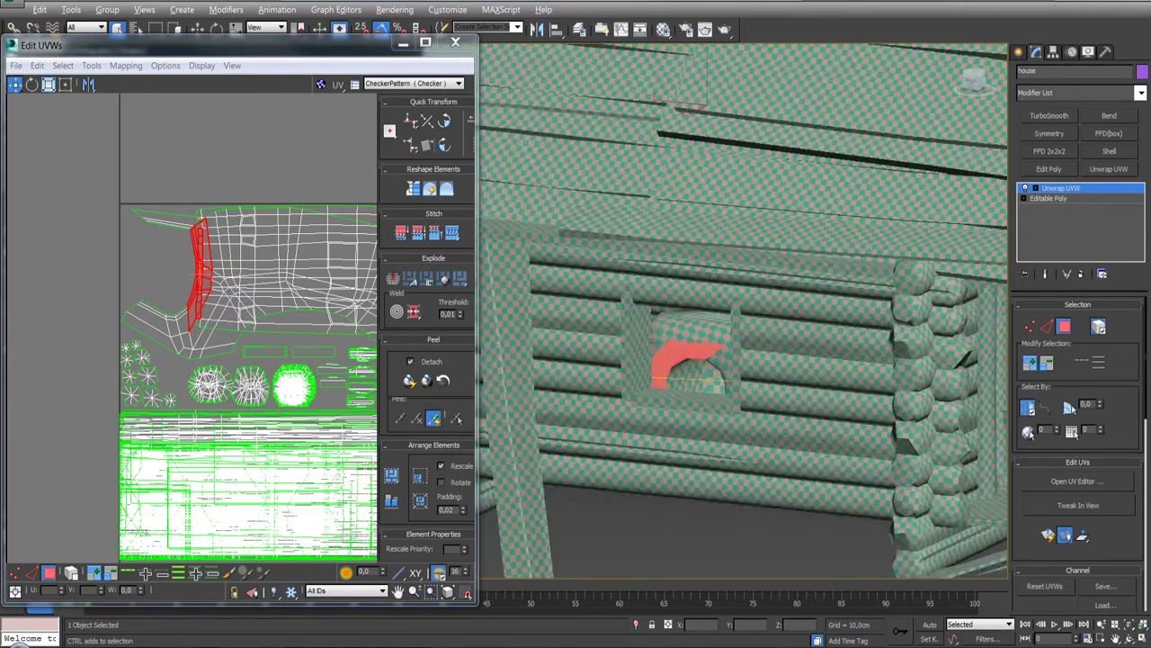
{"action": "scroll", "scroll_direction": "up", "scroll_amount": 3}
{"action": "scroll", "scroll_direction": "up", "scroll_amount": 3}
{"action": "scroll", "scroll_direction": "down", "scroll_amount": 3}
{"action": "scroll", "scroll_direction": "down", "scroll_amount": 3}
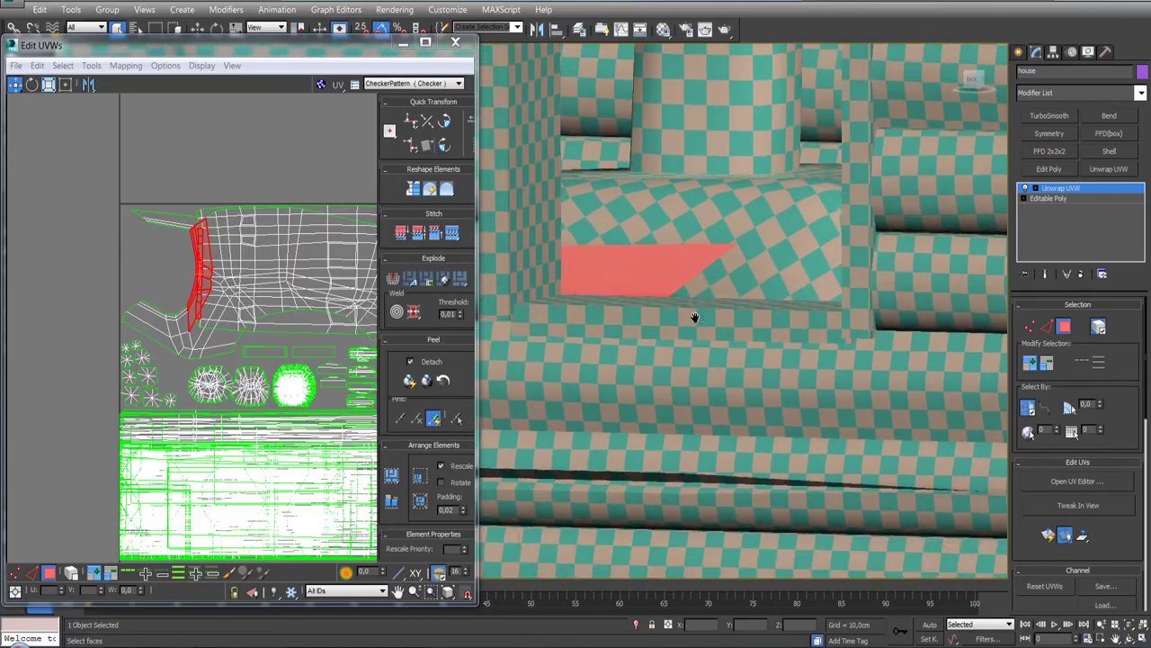
{"action": "scroll", "scroll_direction": "down", "scroll_amount": 3}
{"action": "scroll", "scroll_direction": "down", "scroll_amount": 3}
{"action": "left_click_drag", "start_coordinate": [688, 306], "coordinate": [685, 325]}
{"action": "key", "text": "F3"}
{"action": "scroll", "scroll_direction": "up", "scroll_amount": 3}
{"action": "scroll", "scroll_direction": "up", "scroll_amount": 3}
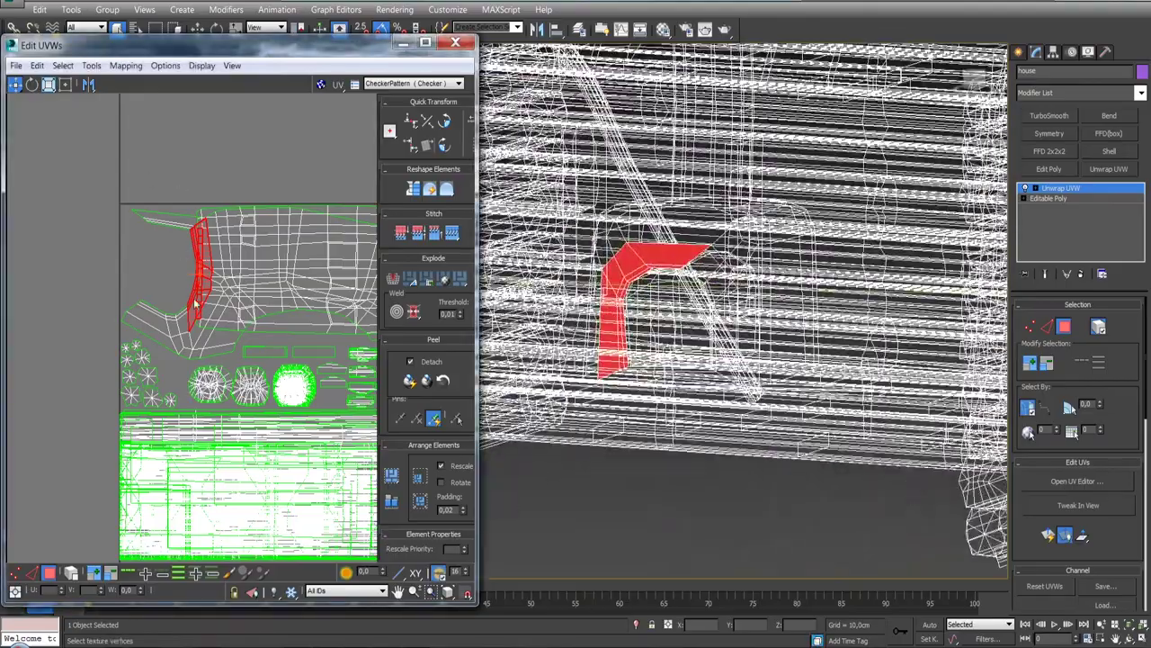
{"action": "double_click", "coordinate": [195, 305]}
{"action": "key", "text": "Home"}
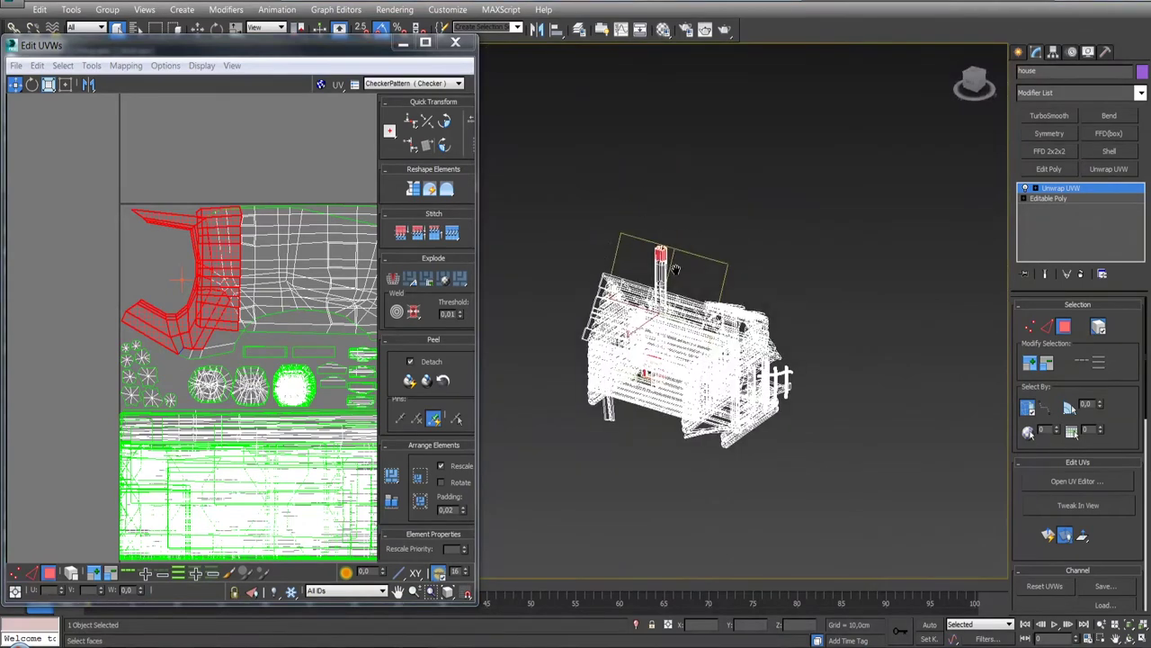
{"action": "scroll", "scroll_direction": "up", "scroll_amount": 3}
{"action": "left_click_drag", "start_coordinate": [272, 266], "coordinate": [240, 225]}
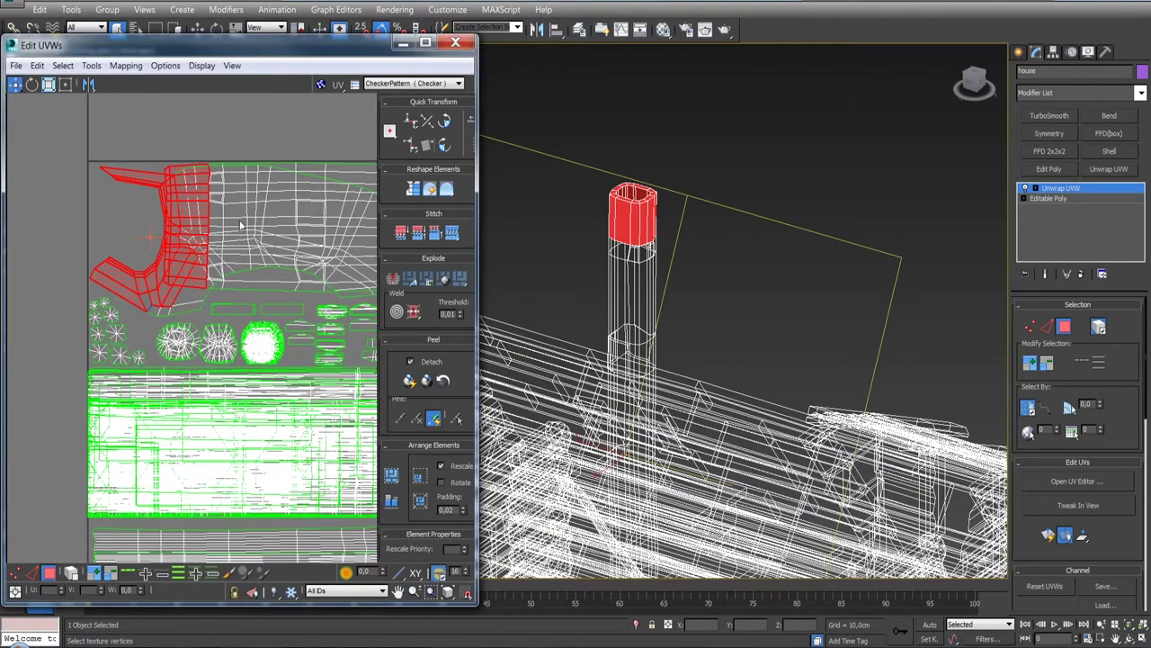
{"action": "left_click", "coordinate": [137, 135]}
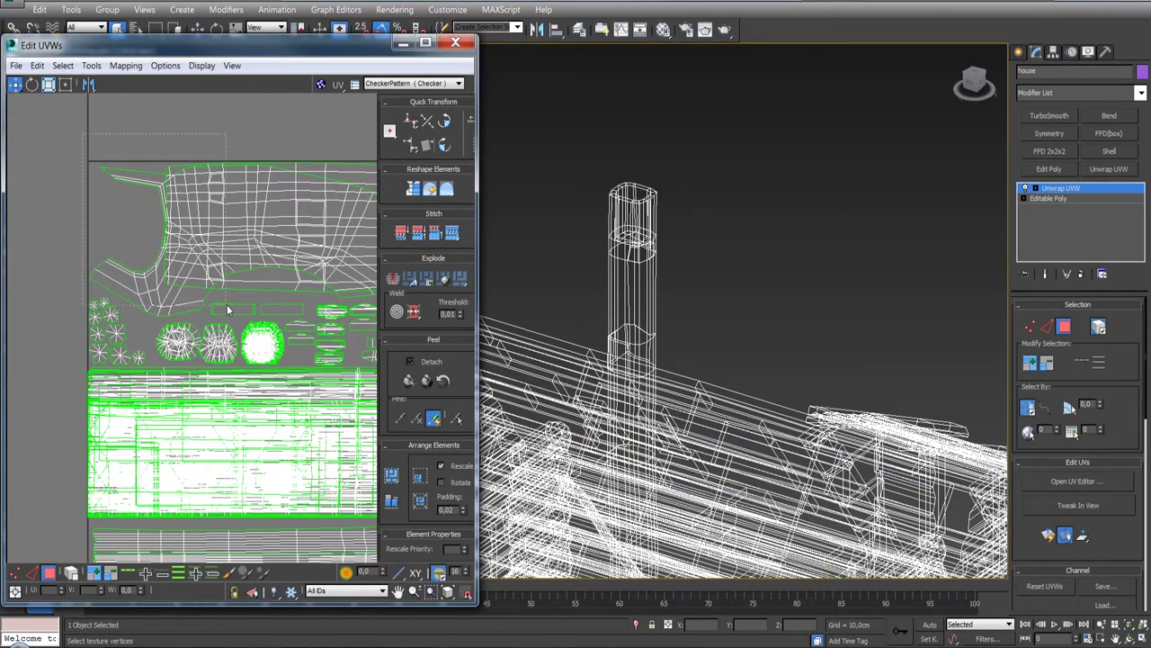
{"action": "left_click_drag", "start_coordinate": [221, 300], "coordinate": [223, 301]}
{"action": "left_click_drag", "start_coordinate": [720, 360], "coordinate": [827, 342]}
{"action": "left_click_drag", "start_coordinate": [252, 270], "coordinate": [170, 232]}
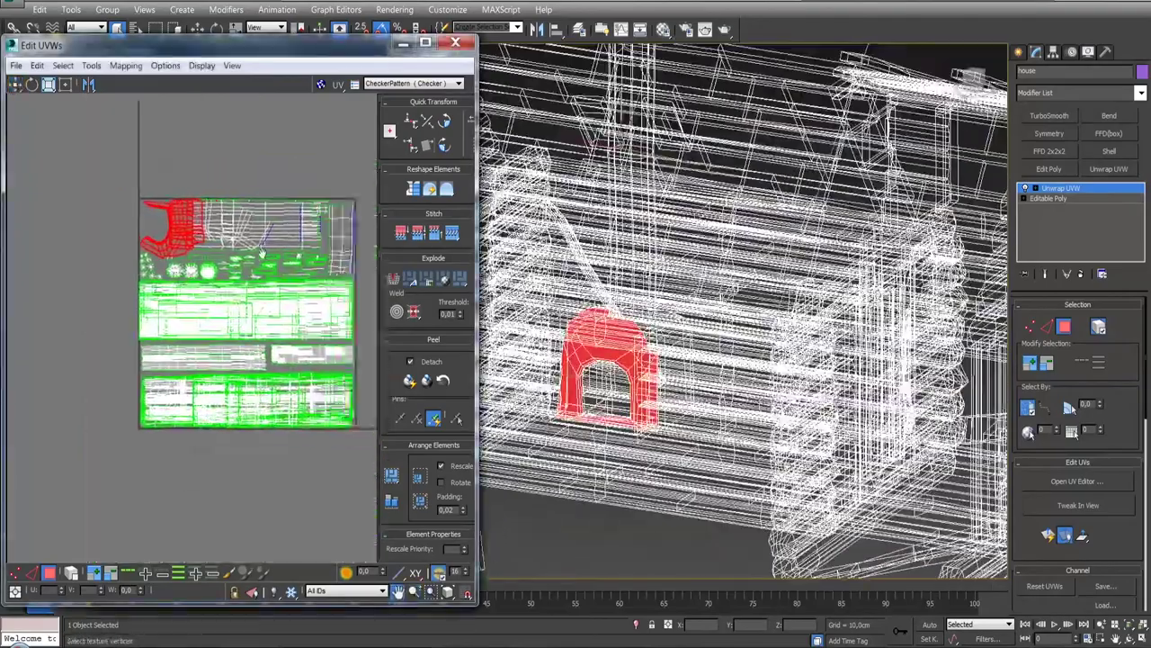
{"action": "scroll", "scroll_direction": "up", "scroll_amount": 3}
{"action": "scroll", "scroll_direction": "up", "scroll_amount": 3}
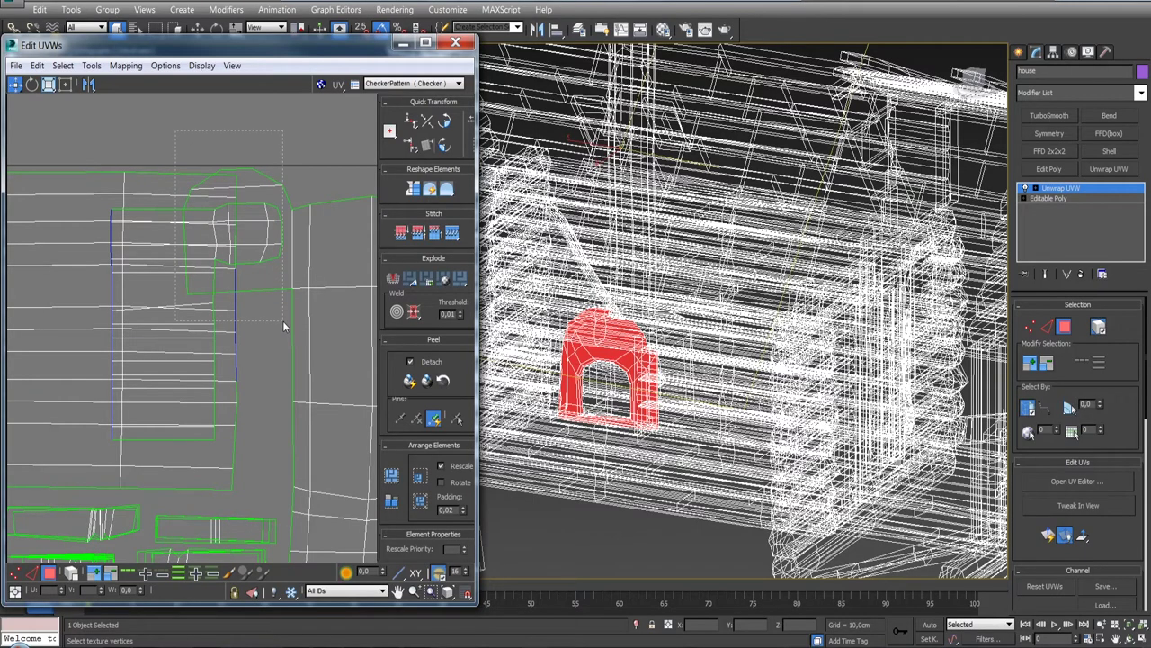
{"action": "left_click_drag", "start_coordinate": [282, 320], "coordinate": [282, 320]}
{"action": "left_click_drag", "start_coordinate": [747, 315], "coordinate": [764, 360]}
{"action": "scroll", "scroll_direction": "up", "scroll_amount": 3}
{"action": "scroll", "scroll_direction": "down", "scroll_amount": 3}
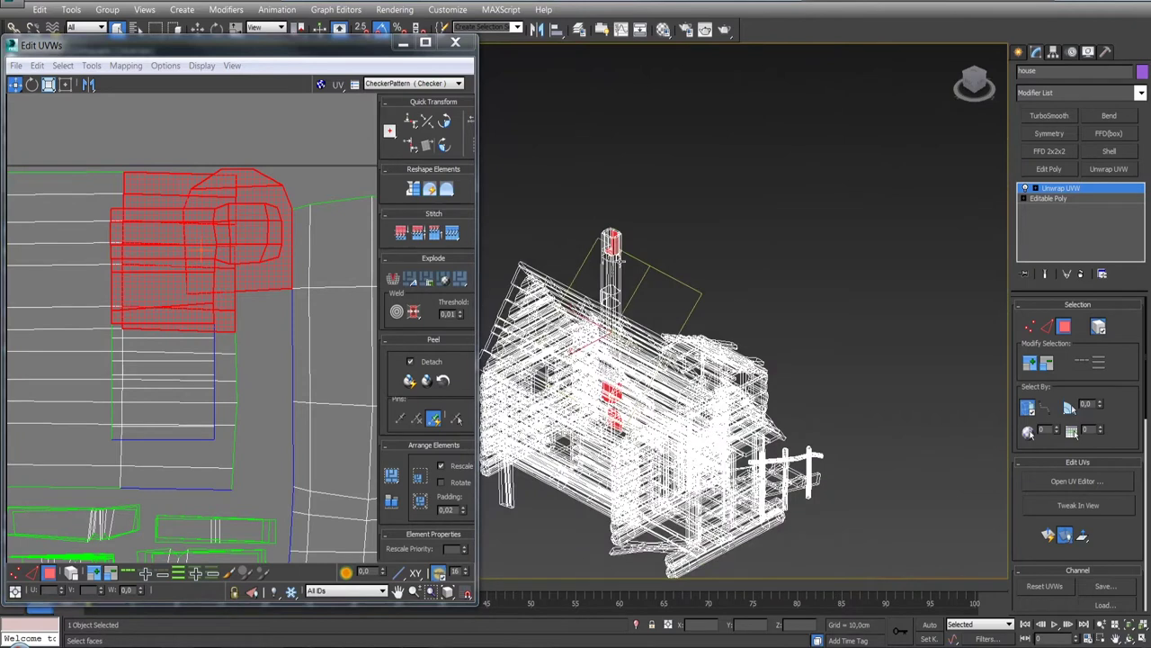
{"action": "scroll", "scroll_direction": "up", "scroll_amount": 3}
{"action": "left_click_drag", "start_coordinate": [611, 255], "coordinate": [626, 223]}
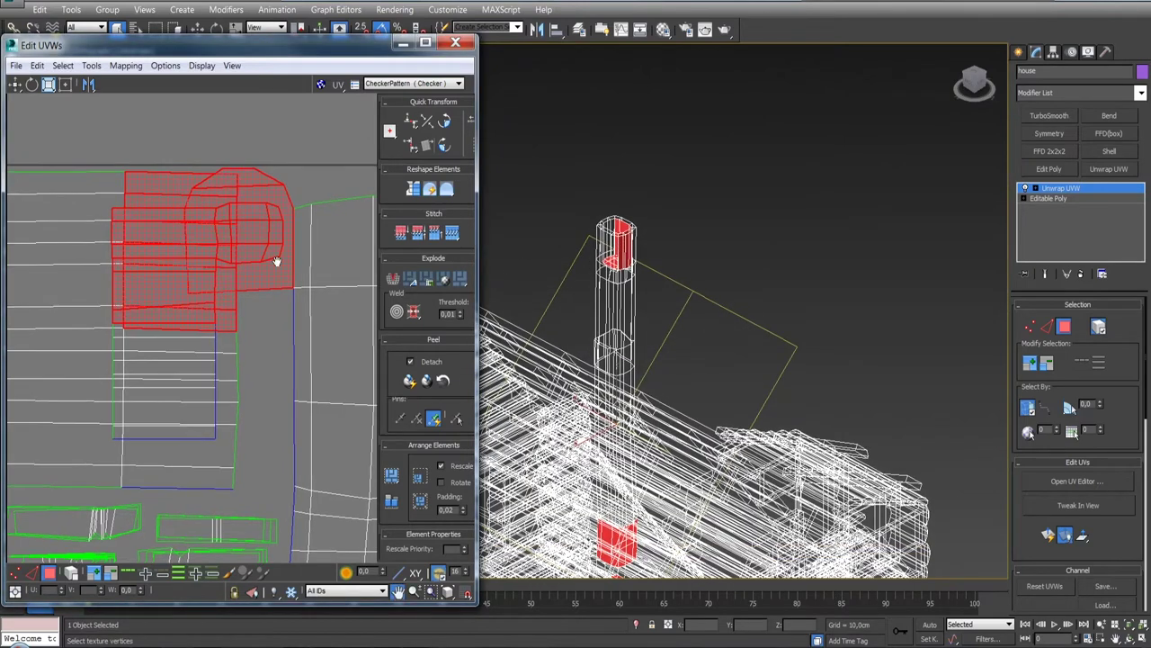
{"action": "scroll", "scroll_direction": "down", "scroll_amount": 3}
{"action": "scroll", "scroll_direction": "down", "scroll_amount": 3}
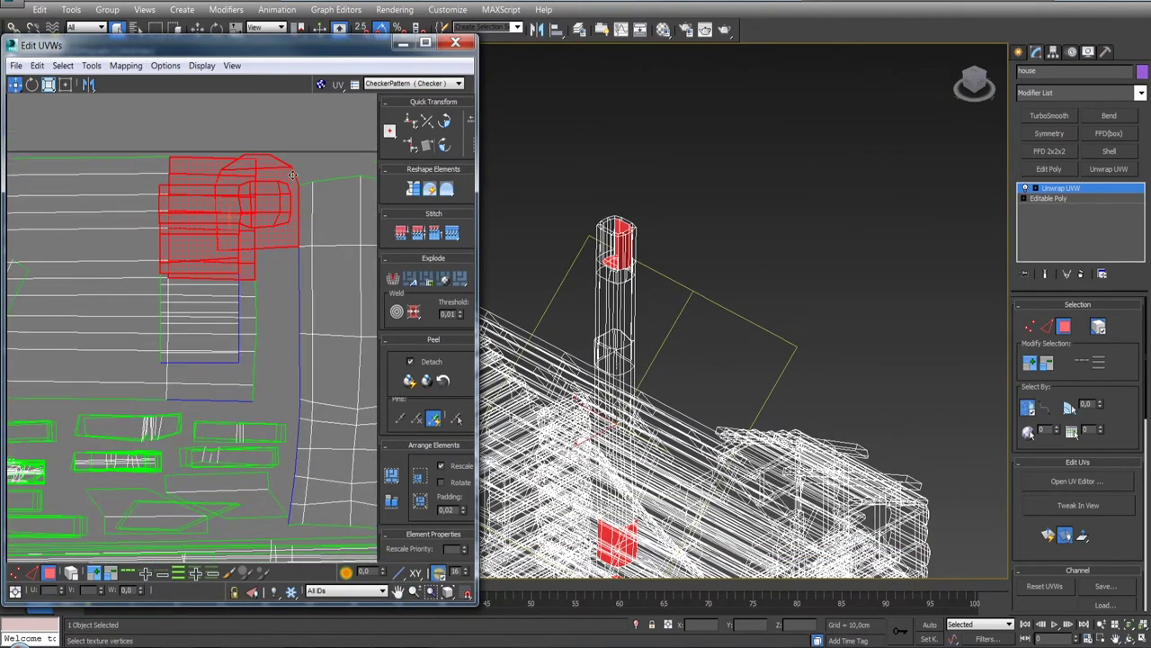
{"action": "left_click", "coordinate": [272, 172]}
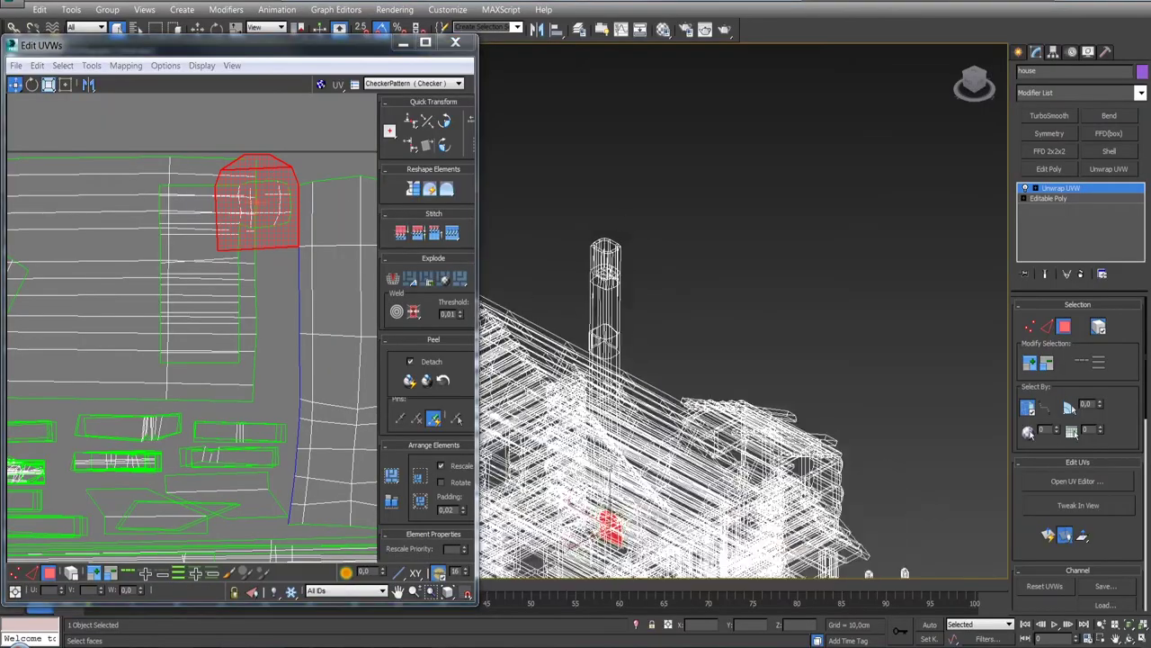
{"action": "scroll", "scroll_direction": "down", "scroll_amount": 3}
{"action": "left_click_drag", "start_coordinate": [534, 302], "coordinate": [576, 297]}
{"action": "scroll", "scroll_direction": "up", "scroll_amount": 3}
{"action": "key", "text": "z"}
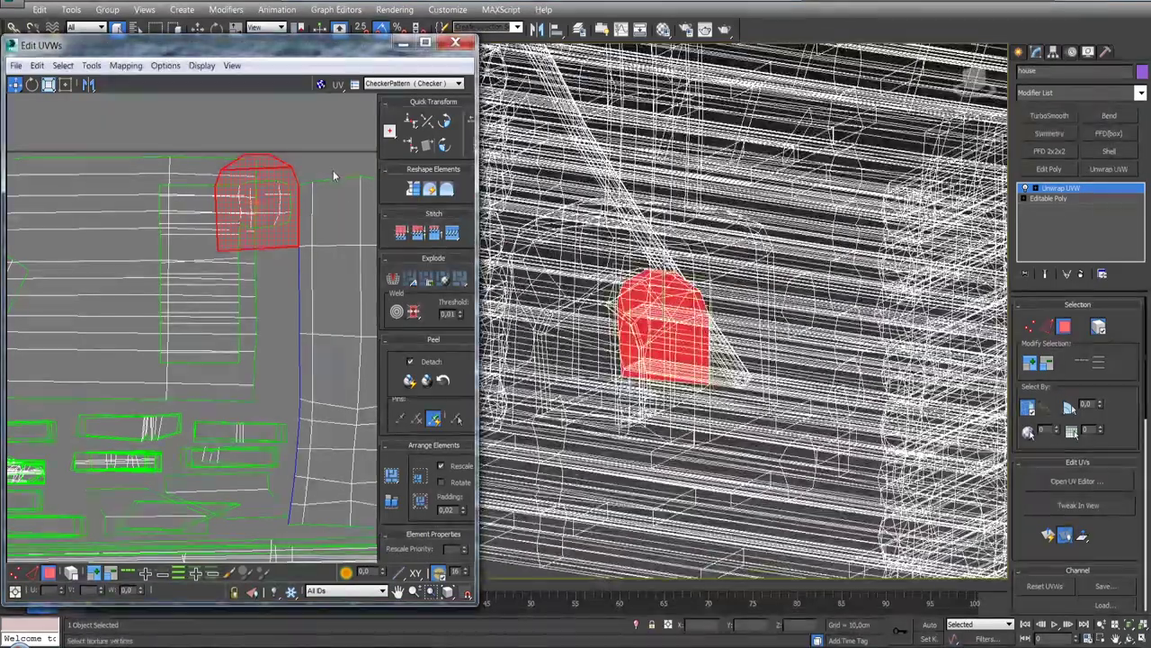
{"action": "left_click", "coordinate": [356, 360]}
{"action": "scroll", "scroll_direction": "down", "scroll_amount": 3}
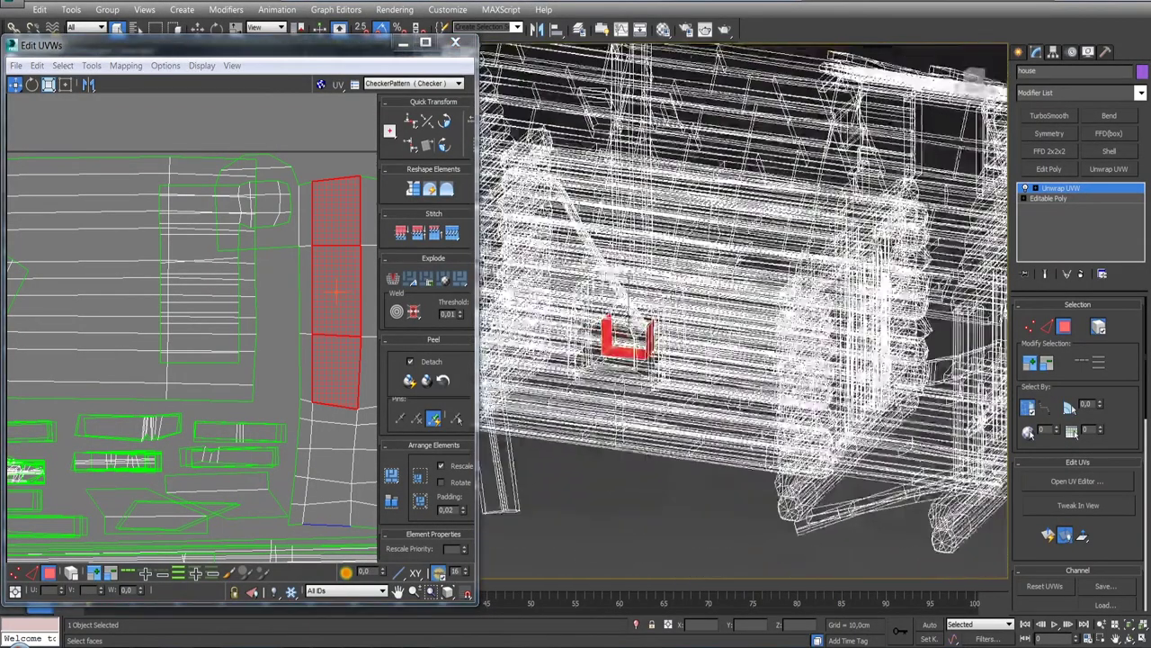
{"action": "scroll", "scroll_direction": "down", "scroll_amount": 3}
{"action": "scroll", "scroll_direction": "down", "scroll_amount": 3}
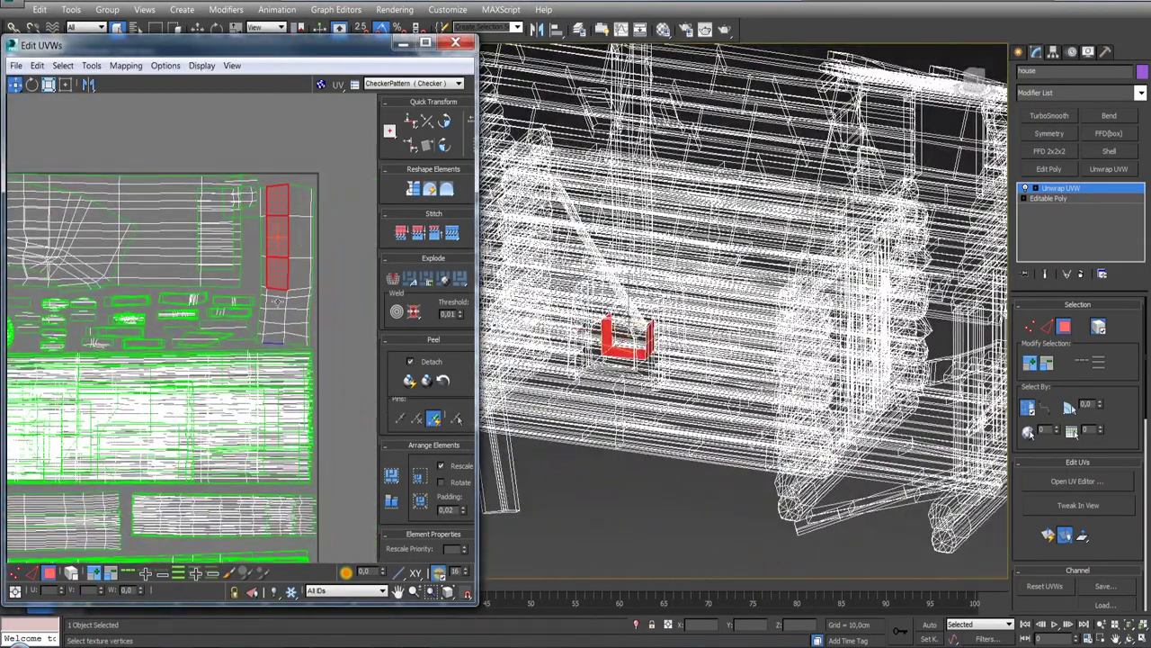
{"action": "left_click_drag", "start_coordinate": [277, 302], "coordinate": [328, 303]}
{"action": "scroll", "scroll_direction": "down", "scroll_amount": 3}
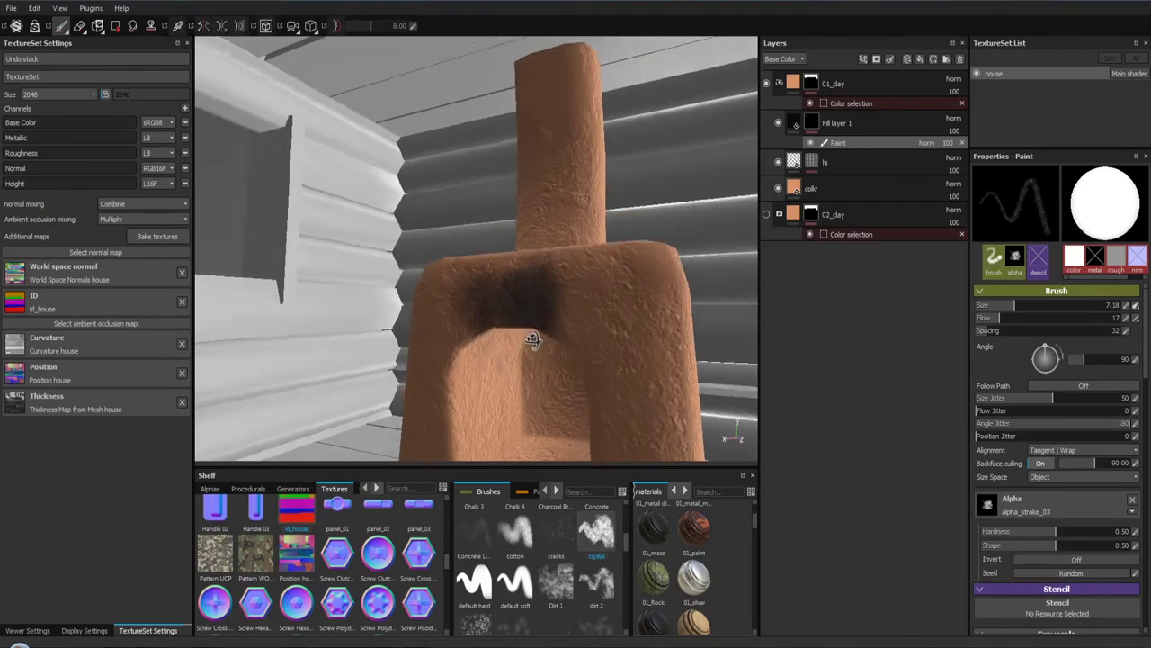
Step: Paint soot along the arch's top and left side, then raise flow to 27 and darken inside the arch
{"action": "left_click_drag", "start_coordinate": [533, 355], "coordinate": [549, 274]}
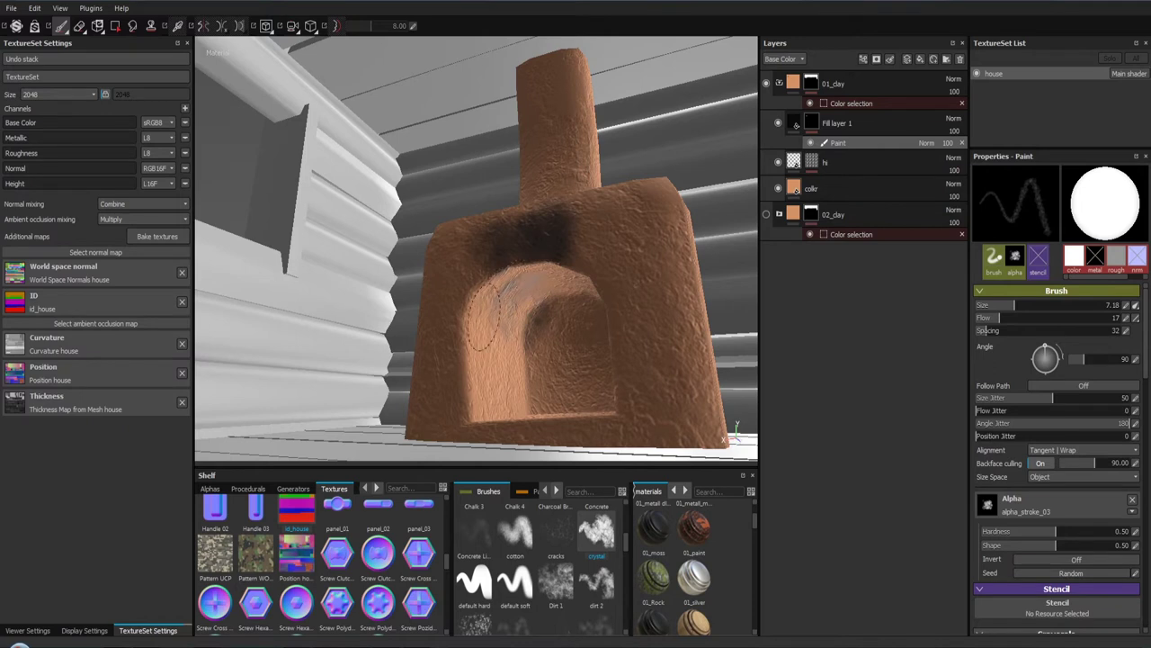
{"action": "left_click_drag", "start_coordinate": [541, 326], "coordinate": [485, 311]}
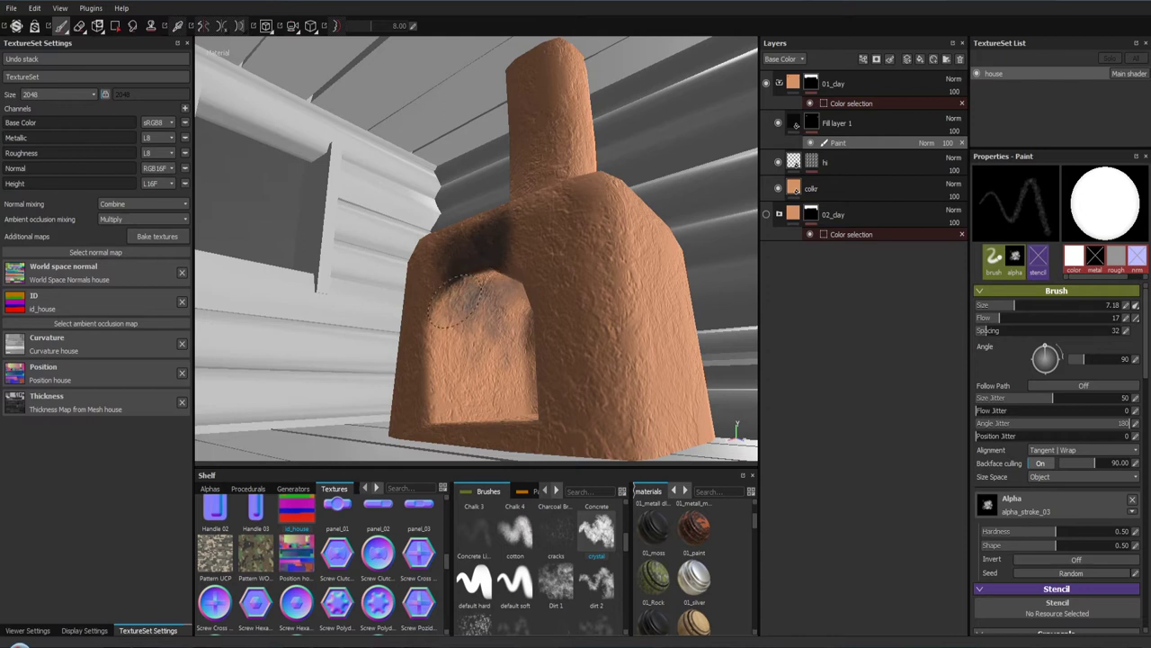
{"action": "left_click_drag", "start_coordinate": [484, 255], "coordinate": [474, 318]}
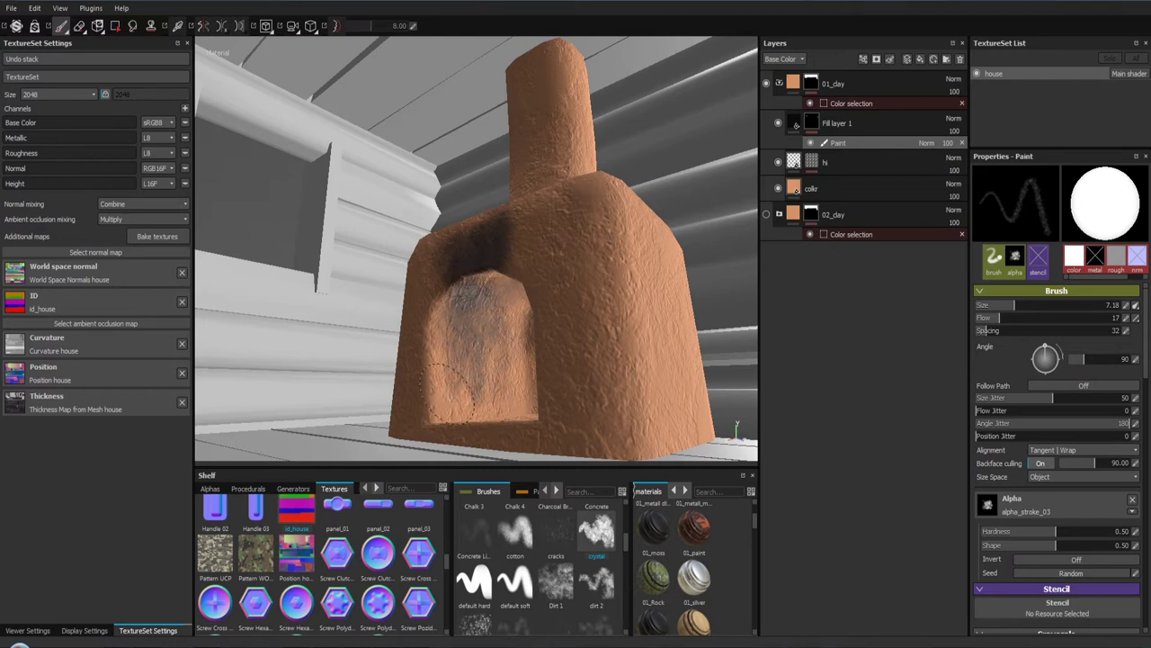
{"action": "left_click_drag", "start_coordinate": [483, 243], "coordinate": [594, 282]}
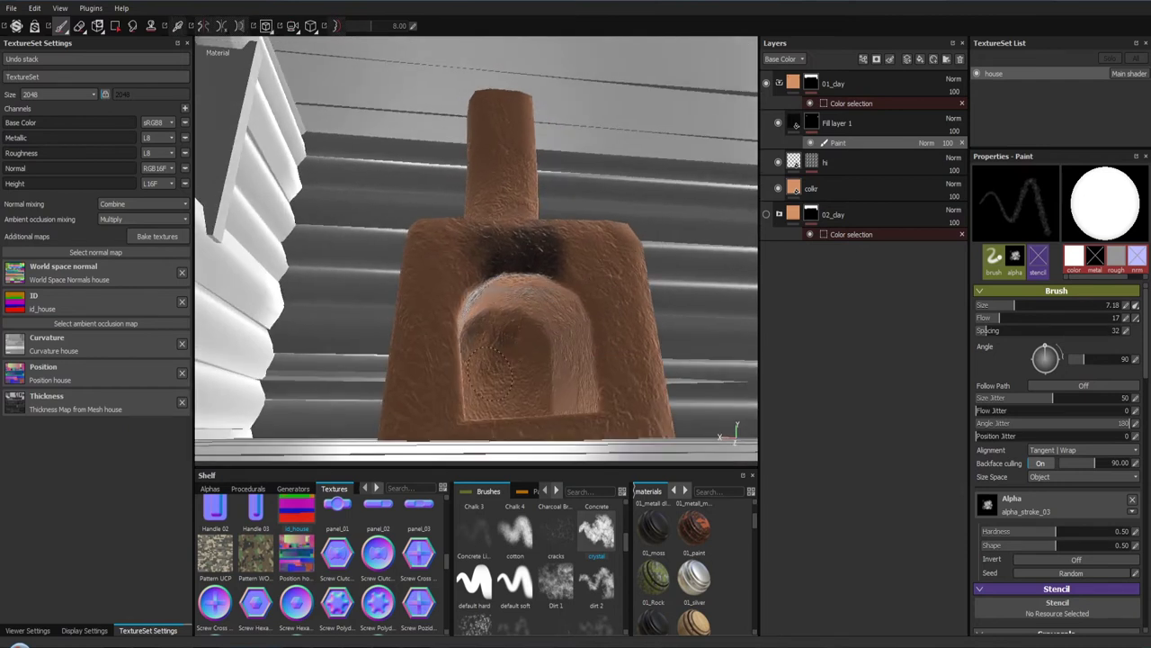
{"action": "left_click_drag", "start_coordinate": [1000, 319], "coordinate": [1013, 320]}
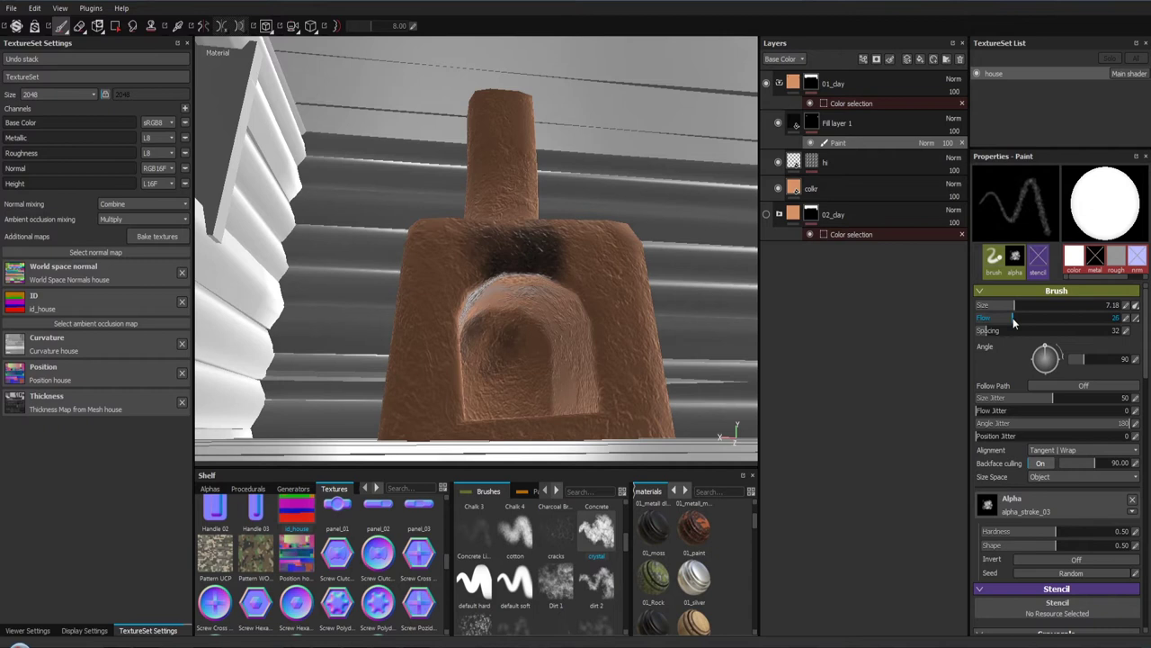
{"action": "left_click_drag", "start_coordinate": [490, 352], "coordinate": [547, 376]}
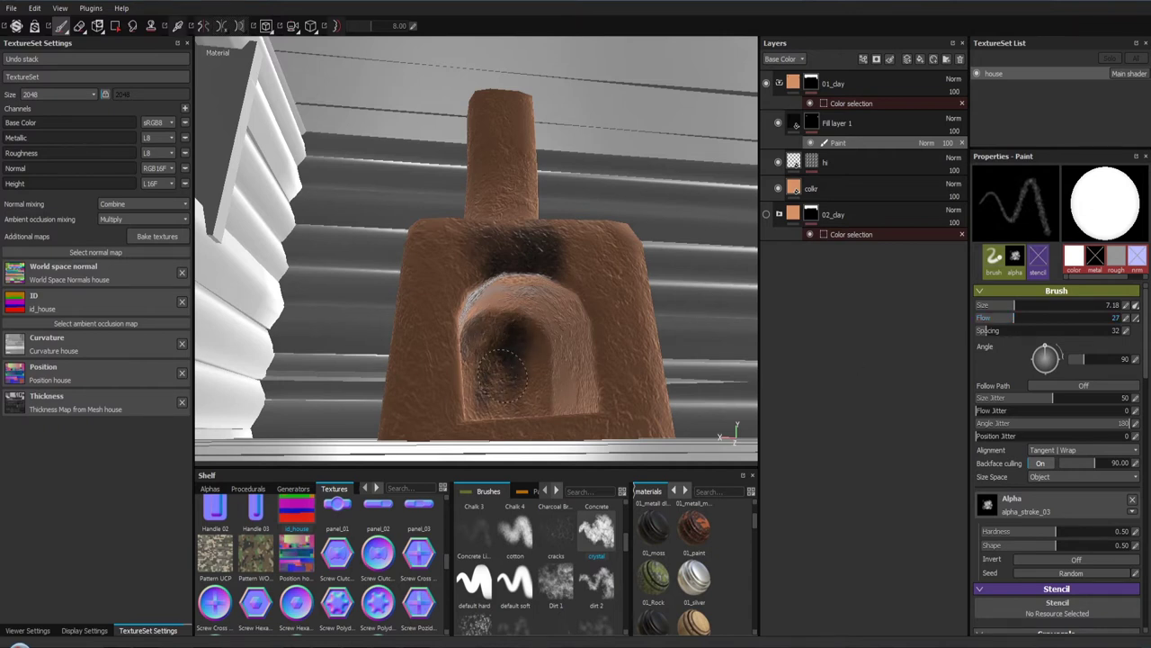
{"action": "left_click_drag", "start_coordinate": [529, 338], "coordinate": [569, 346]}
Step: Raise Fill layer 1's roughness close to maximum, then return to its paint mask
{"action": "double_click", "coordinate": [810, 187]}
{"action": "left_click", "coordinate": [819, 164]}
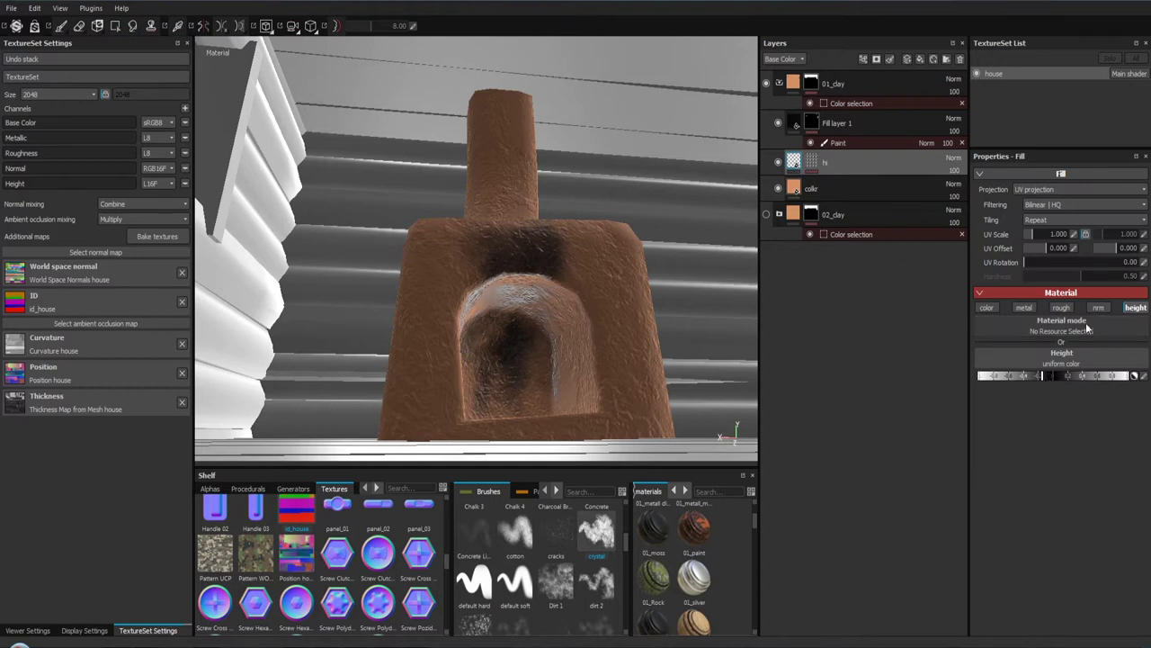
{"action": "double_click", "coordinate": [822, 126]}
{"action": "left_click", "coordinate": [797, 124]}
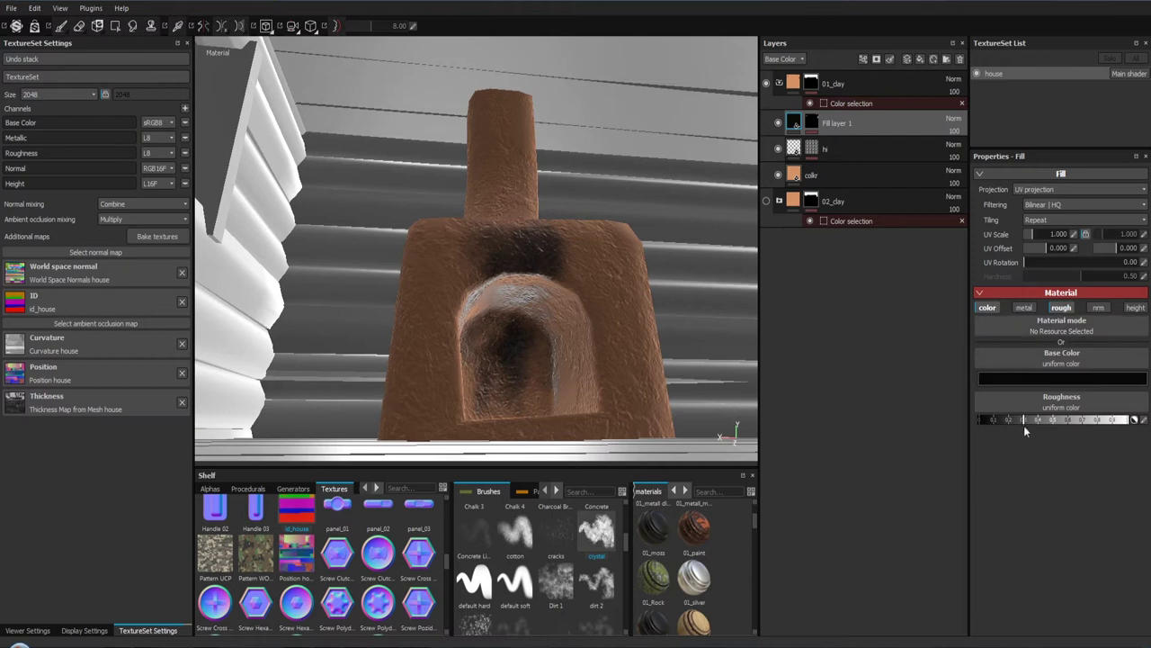
{"action": "left_click_drag", "start_coordinate": [1025, 420], "coordinate": [1104, 445]}
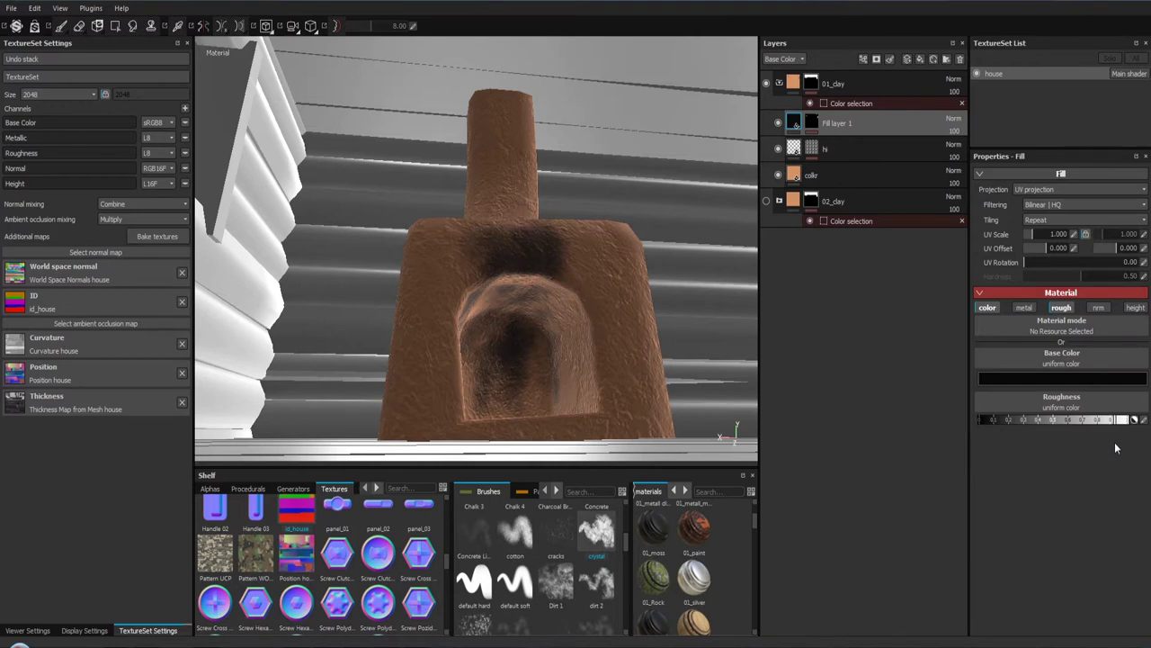
{"action": "left_click_drag", "start_coordinate": [547, 288], "coordinate": [528, 297]}
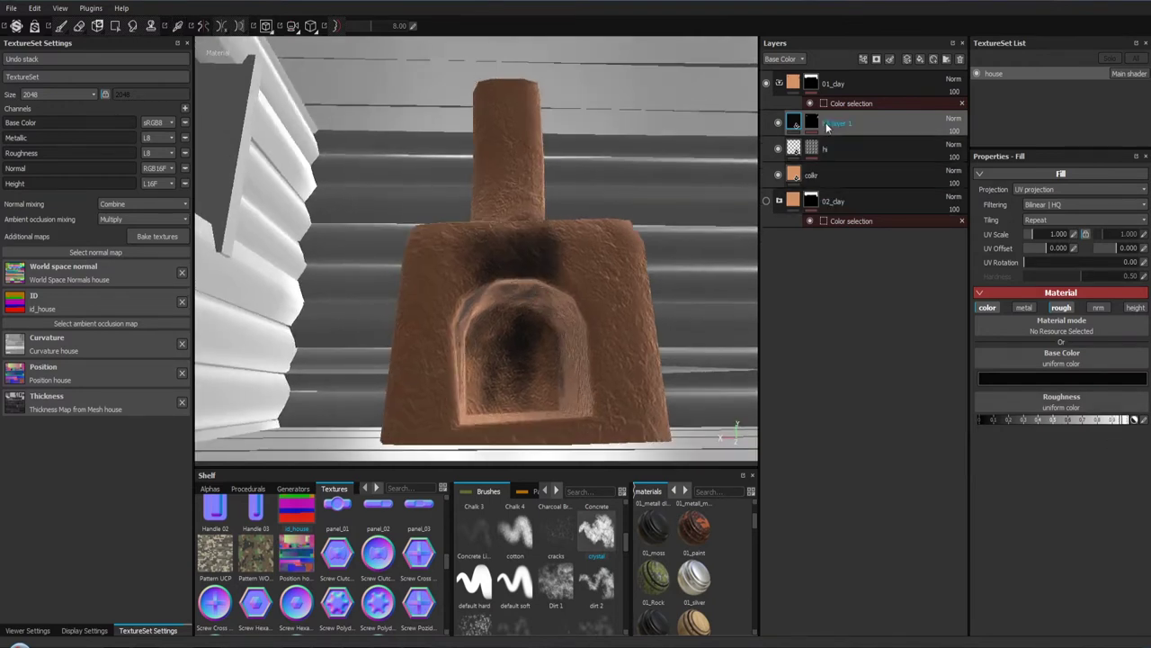
{"action": "left_click", "coordinate": [812, 123]}
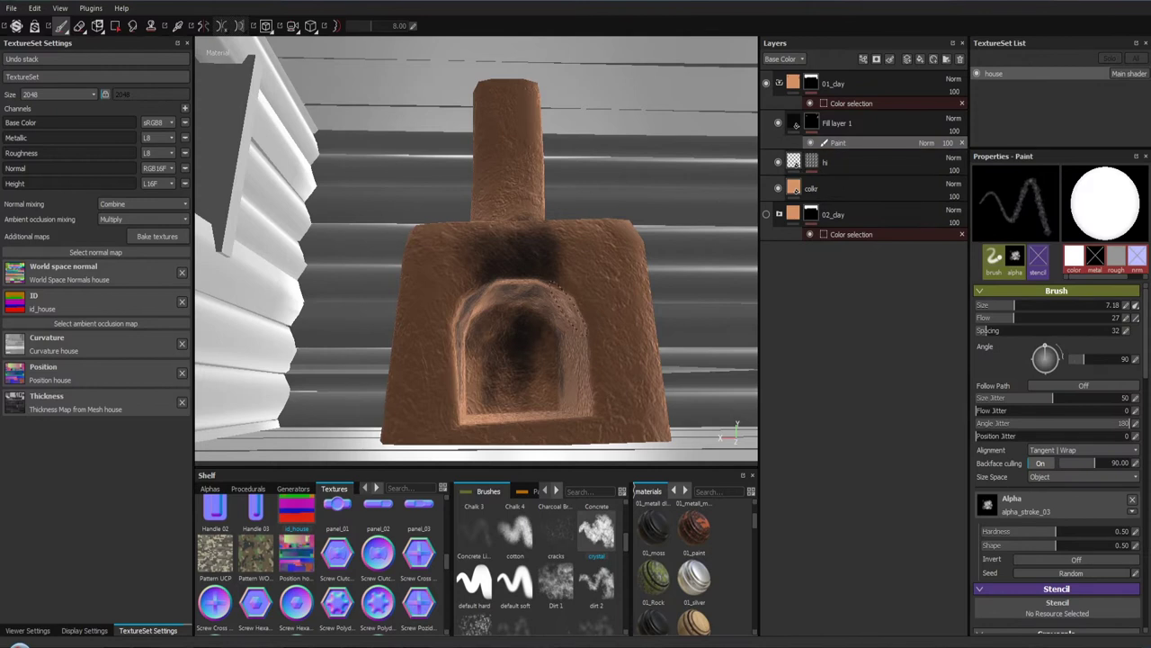
Step: Paint soot streaks down the arch's left inner wall, then reframe to a frontal close-up of the arch
{"action": "left_click_drag", "start_coordinate": [528, 337], "coordinate": [406, 300]}
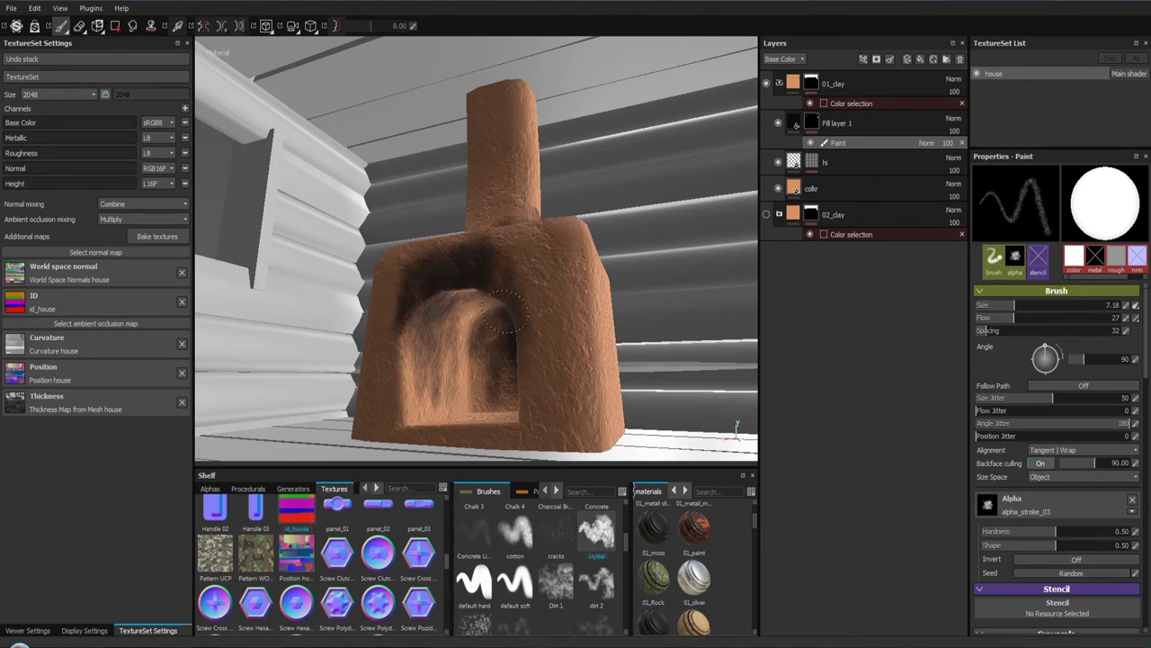
{"action": "left_click_drag", "start_coordinate": [528, 392], "coordinate": [503, 378]}
{"action": "left_click_drag", "start_coordinate": [504, 378], "coordinate": [576, 378]}
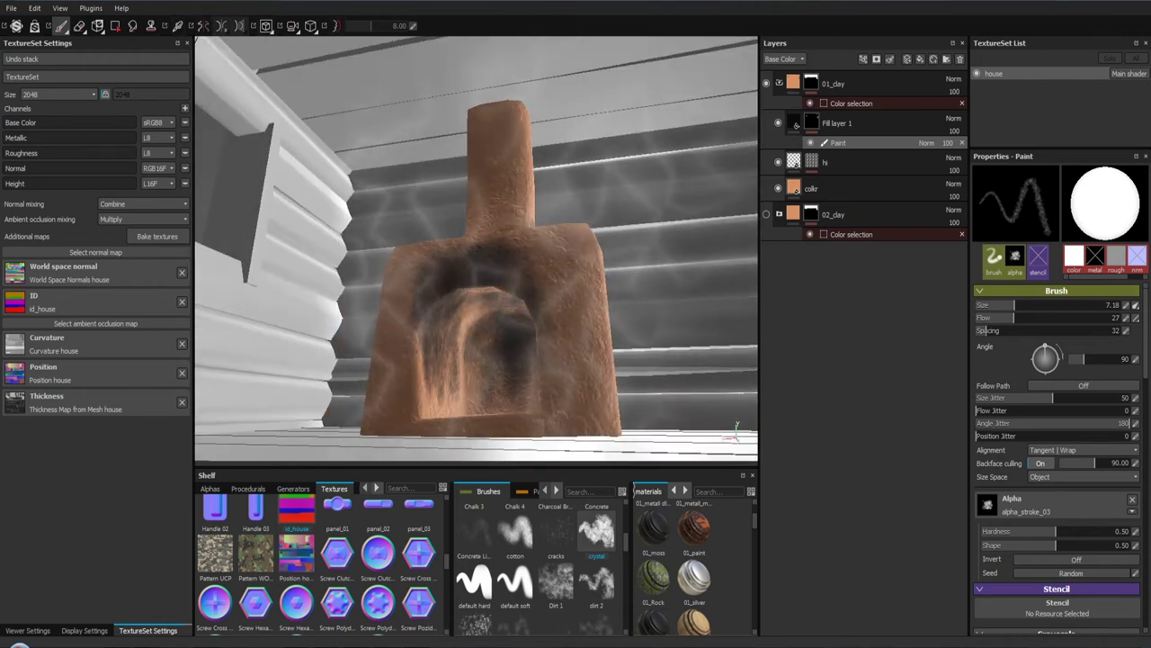
{"action": "key", "text": "f"}
{"action": "left_click_drag", "start_coordinate": [504, 377], "coordinate": [423, 378]}
{"action": "left_click_drag", "start_coordinate": [423, 377], "coordinate": [424, 398]}
{"action": "left_click_drag", "start_coordinate": [423, 398], "coordinate": [380, 391]}
{"action": "left_click_drag", "start_coordinate": [381, 391], "coordinate": [423, 360]}
{"action": "left_click_drag", "start_coordinate": [423, 360], "coordinate": [377, 216]}
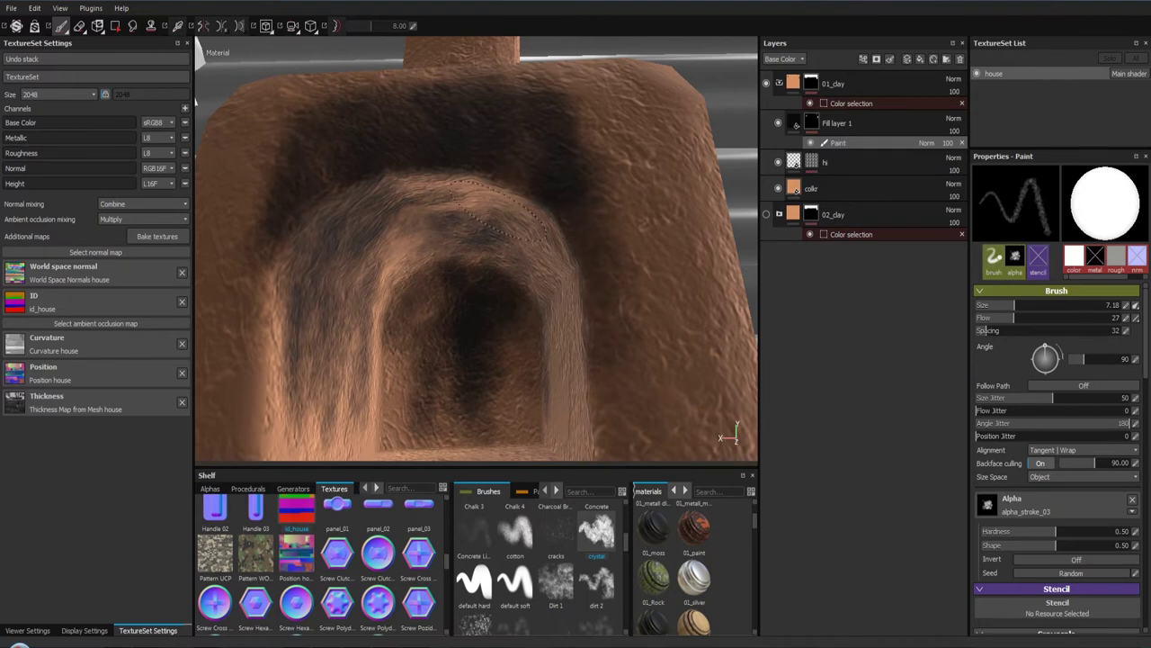
Step: Raise the texture set resolution to 4096, then try a thin soot stroke on the arch edge and undo it
{"action": "left_click", "coordinate": [88, 94]}
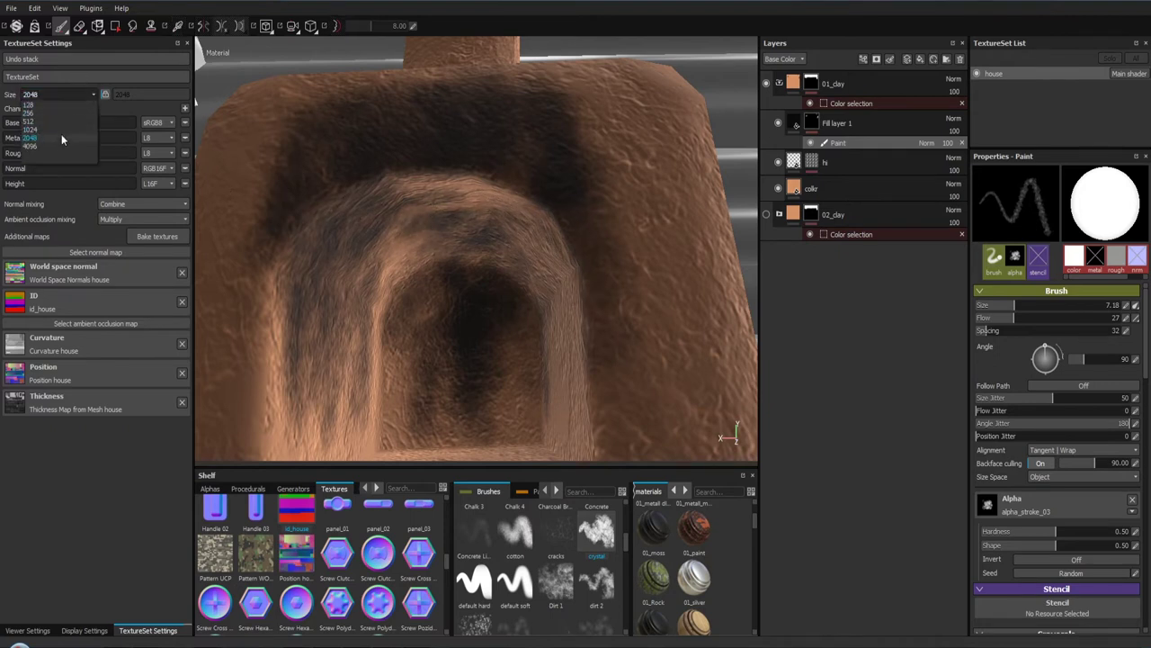
{"action": "left_click", "coordinate": [59, 140]}
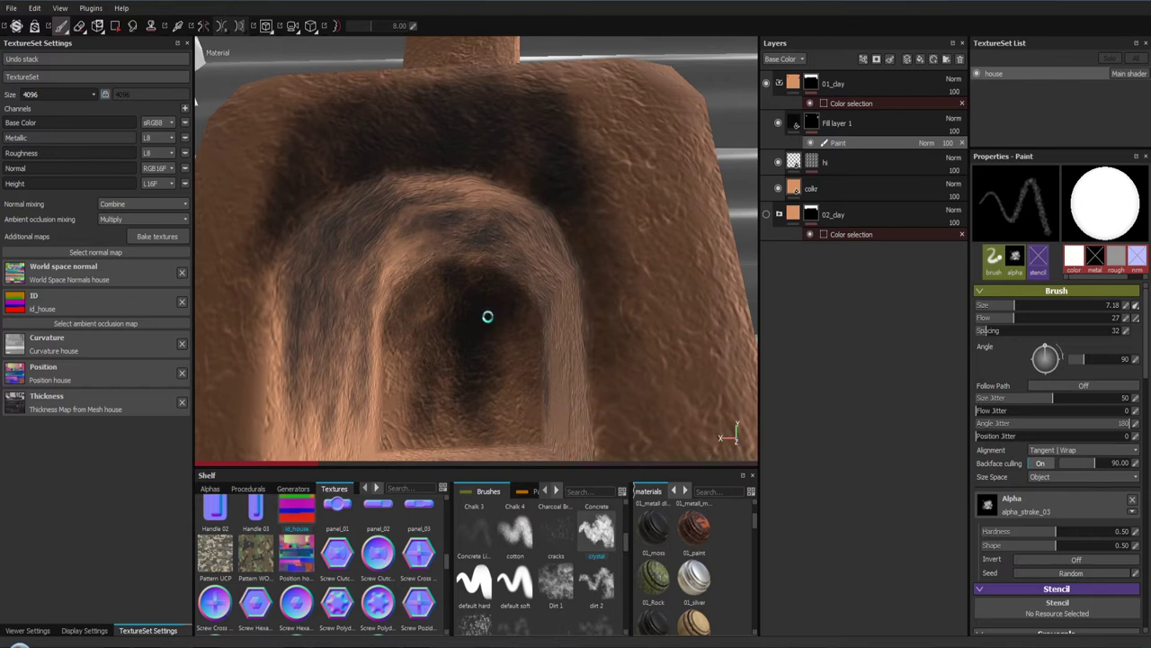
{"action": "left_click_drag", "start_coordinate": [539, 311], "coordinate": [566, 358]}
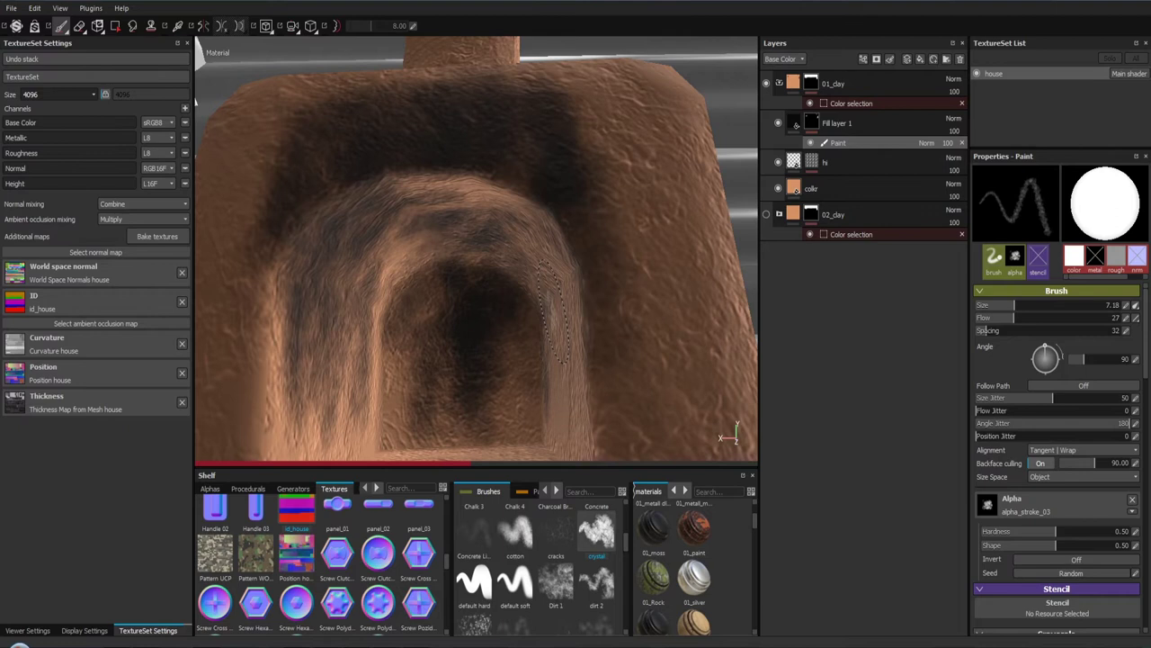
{"action": "key", "text": "ctrl+z"}
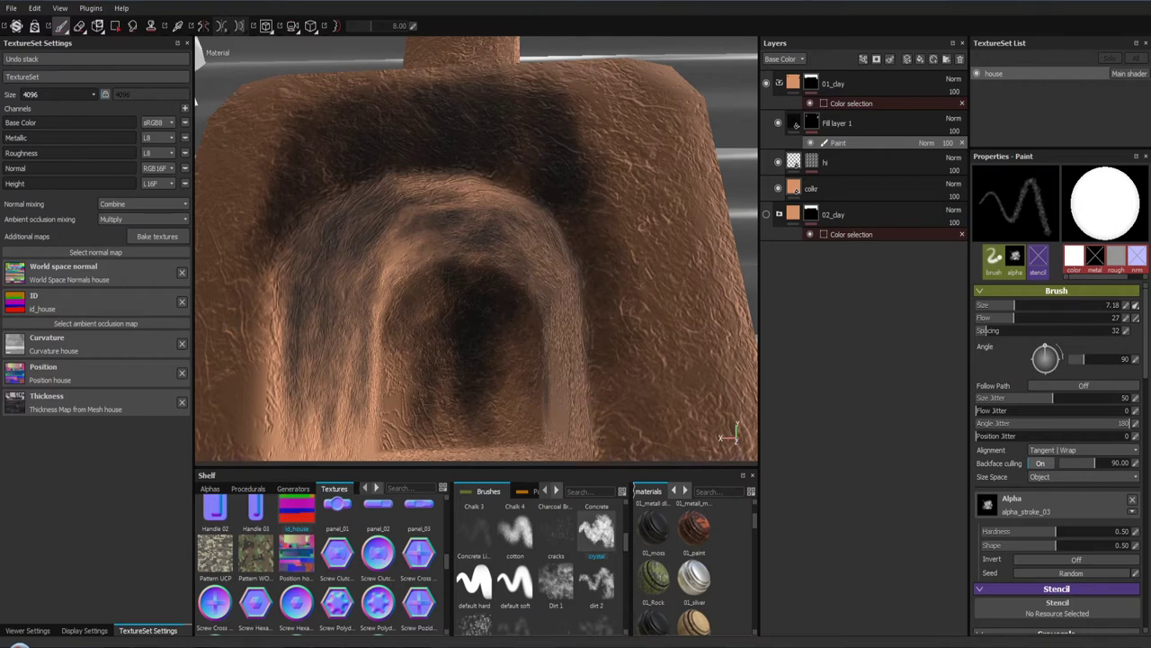
{"action": "double_click", "coordinate": [32, 95]}
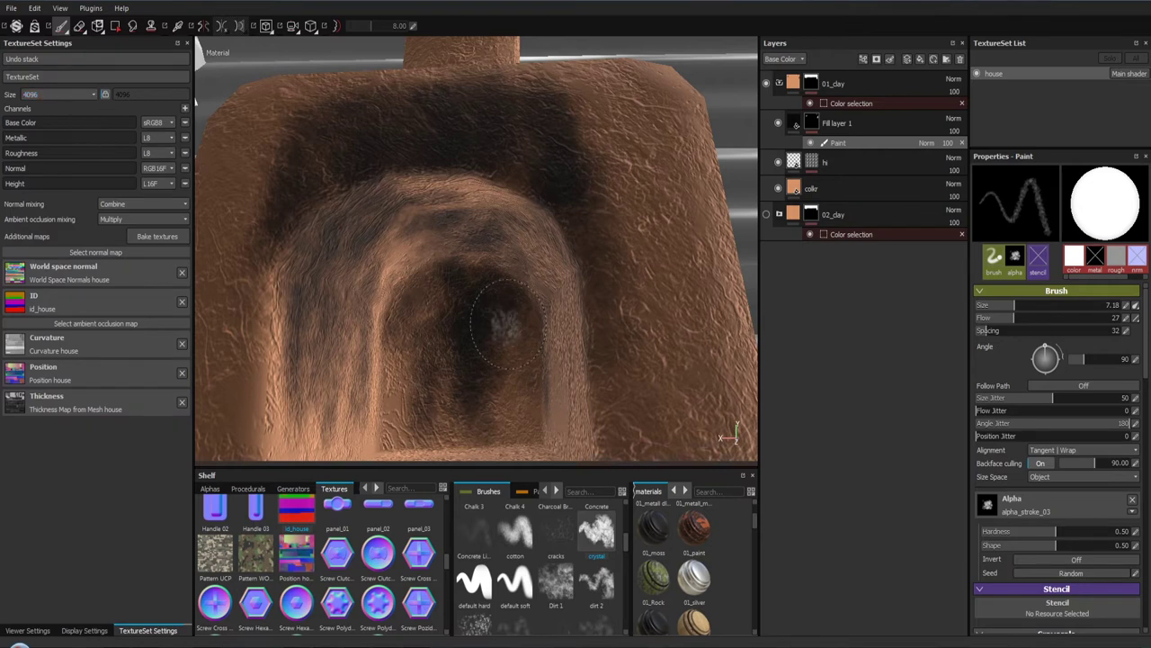
{"action": "left_click_drag", "start_coordinate": [534, 324], "coordinate": [502, 250]}
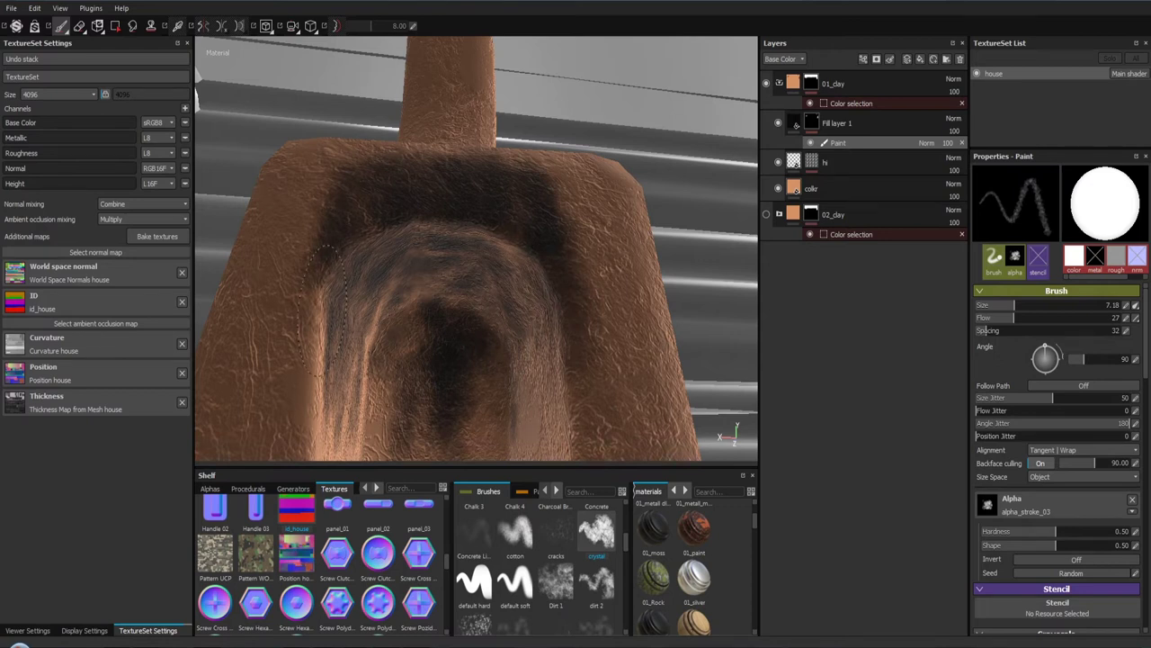
{"action": "left_click_drag", "start_coordinate": [396, 238], "coordinate": [512, 334]}
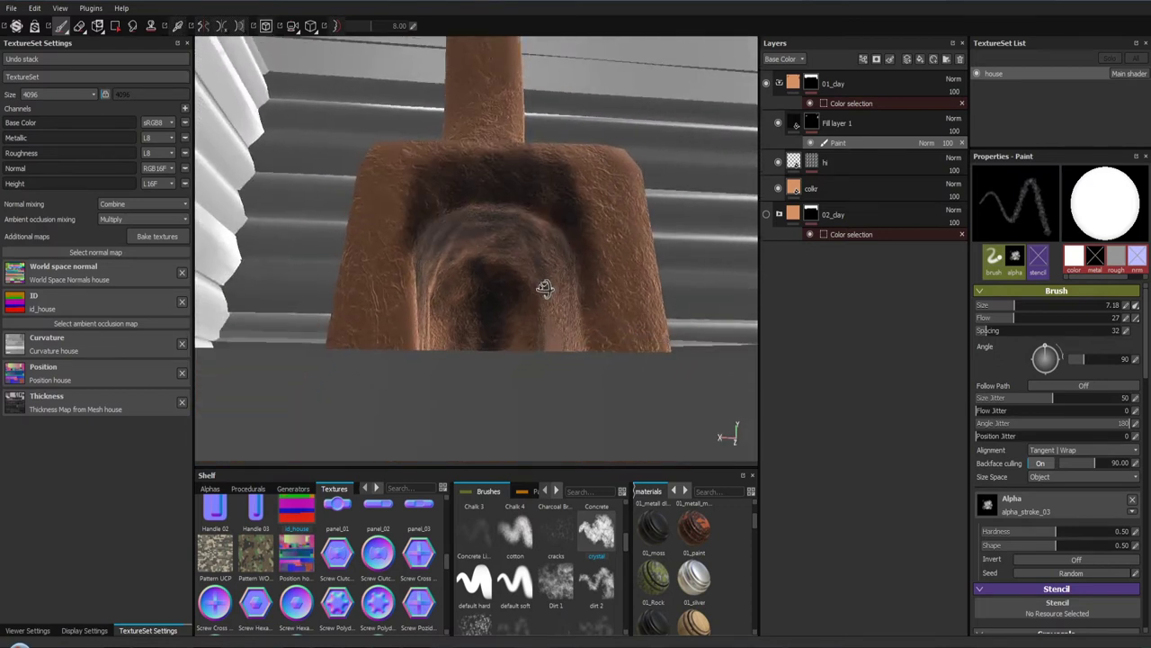
{"action": "key", "text": "f"}
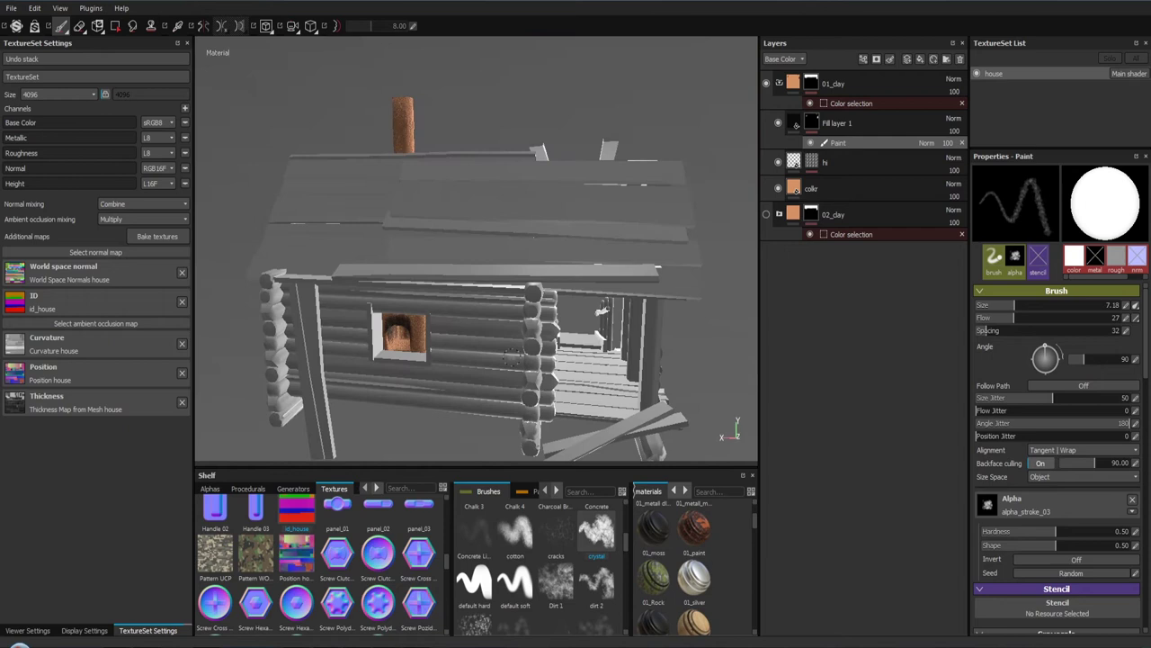
{"action": "left_click_drag", "start_coordinate": [512, 333], "coordinate": [431, 342]}
{"action": "left_click_drag", "start_coordinate": [432, 342], "coordinate": [406, 349]}
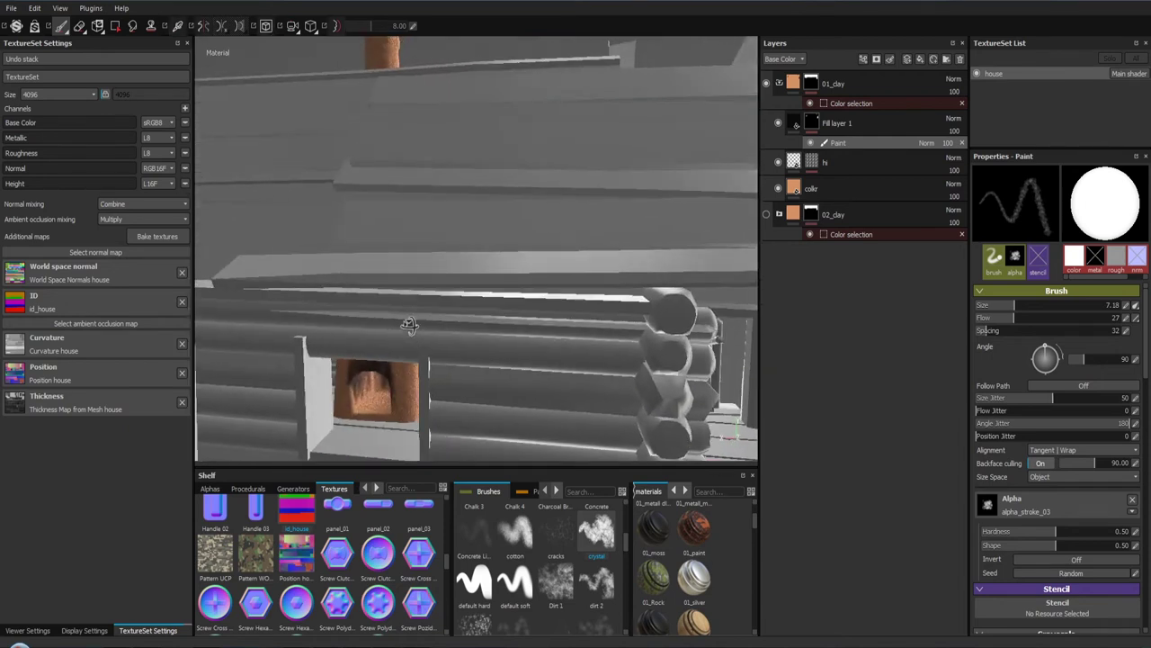
{"action": "left_click_drag", "start_coordinate": [406, 348], "coordinate": [423, 360]}
{"action": "left_click_drag", "start_coordinate": [423, 360], "coordinate": [453, 385]}
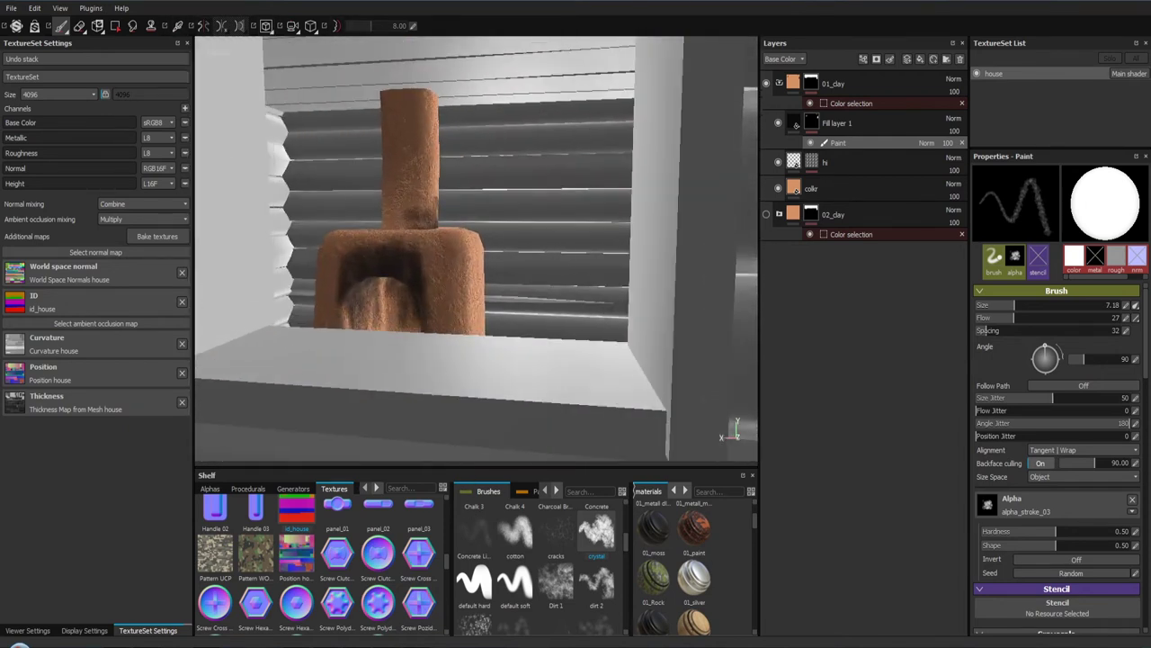
{"action": "left_click_drag", "start_coordinate": [454, 385], "coordinate": [465, 284]}
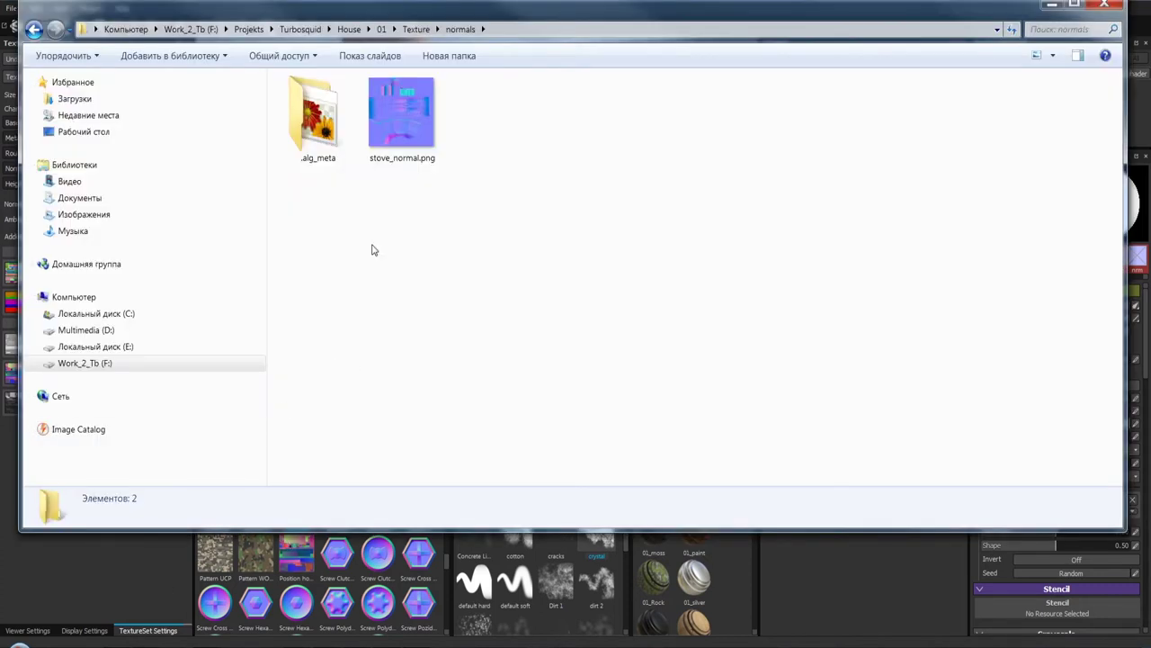
Step: Import stove_normal.png onto Painter's texture shelf and return to Substance Painter
{"action": "left_click_drag", "start_coordinate": [401, 127], "coordinate": [321, 608]}
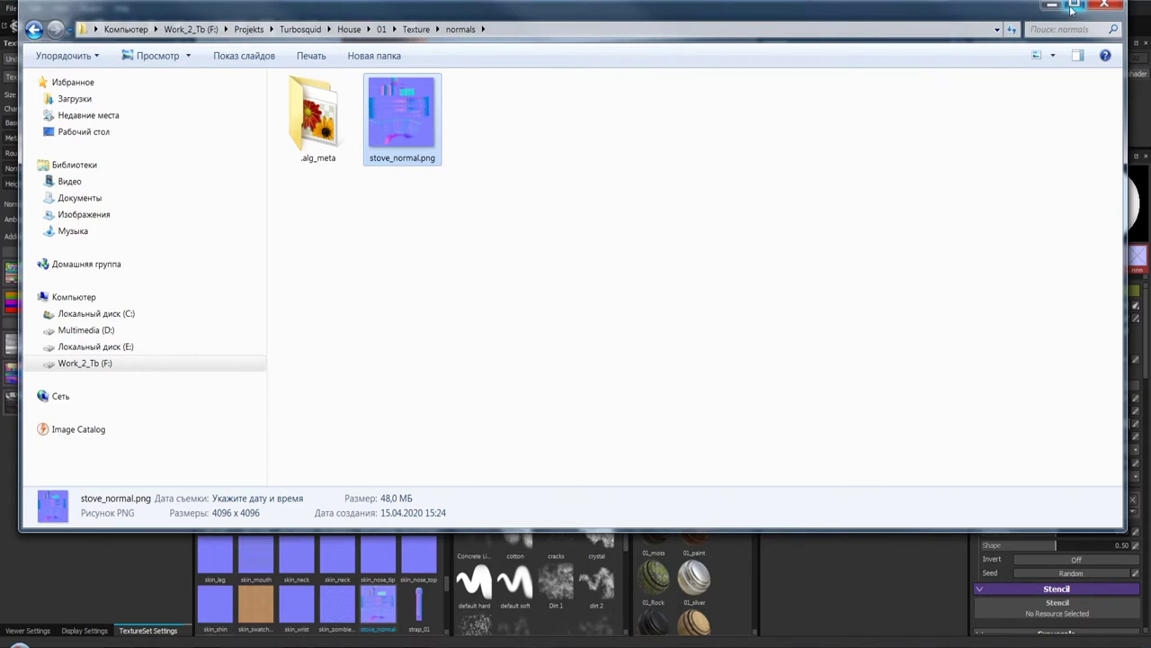
{"action": "left_click", "coordinate": [1052, 5]}
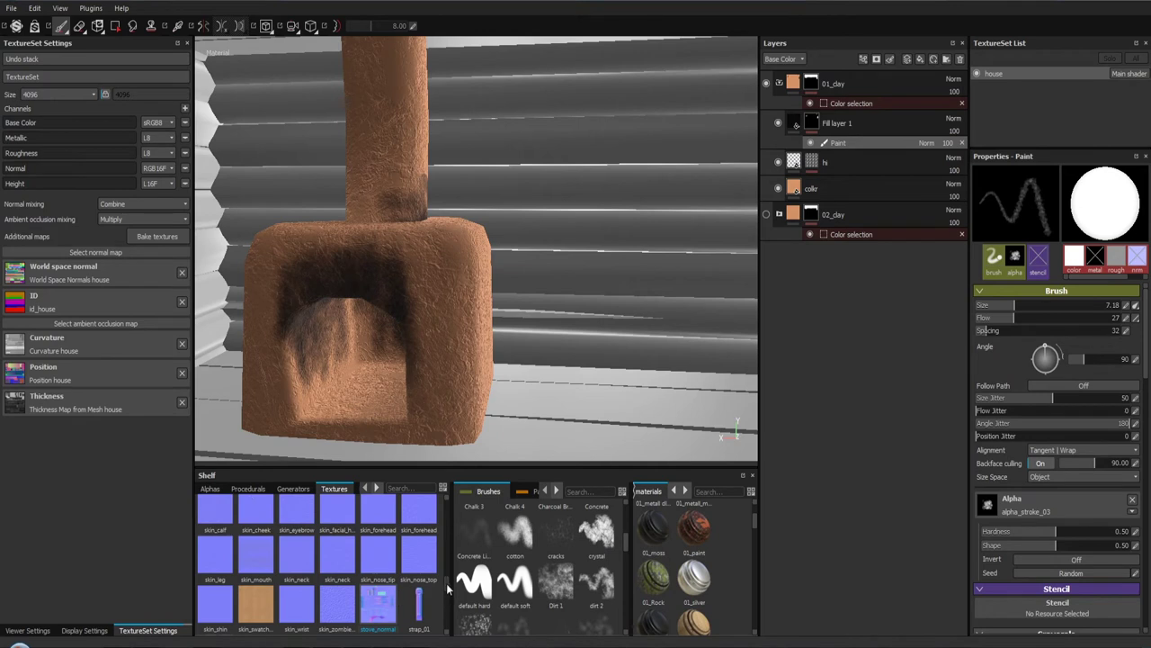
{"action": "left_click_drag", "start_coordinate": [389, 612], "coordinate": [126, 324]}
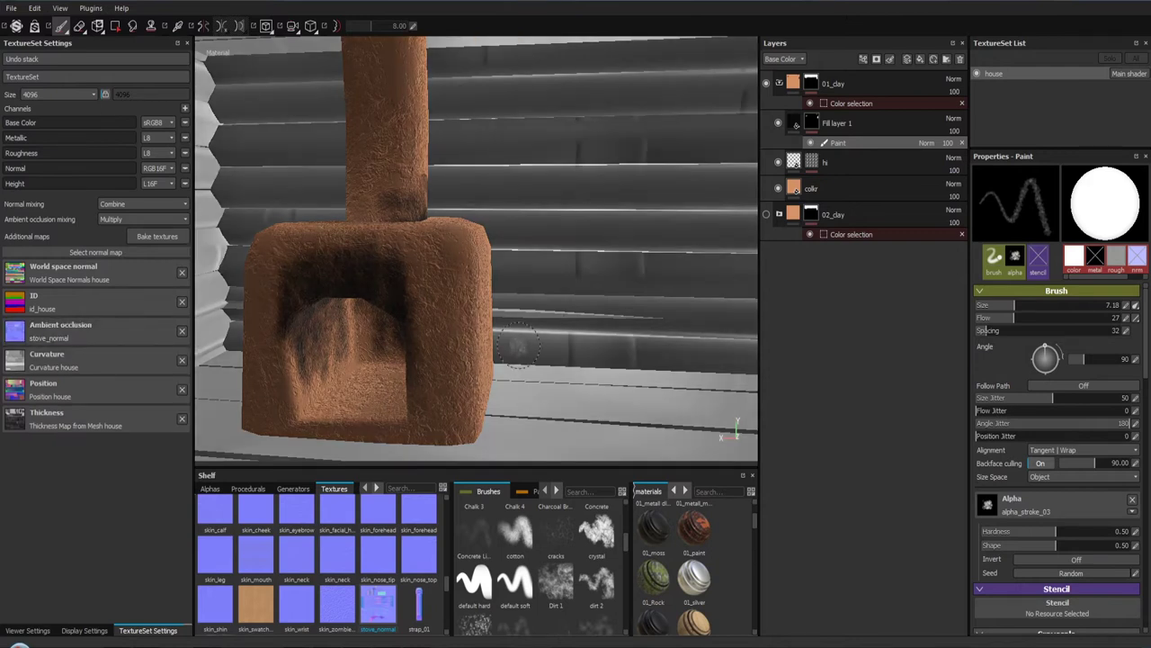
{"action": "left_click_drag", "start_coordinate": [551, 324], "coordinate": [531, 253]}
{"action": "left_click_drag", "start_coordinate": [532, 253], "coordinate": [534, 237]}
{"action": "left_click_drag", "start_coordinate": [507, 220], "coordinate": [270, 252]}
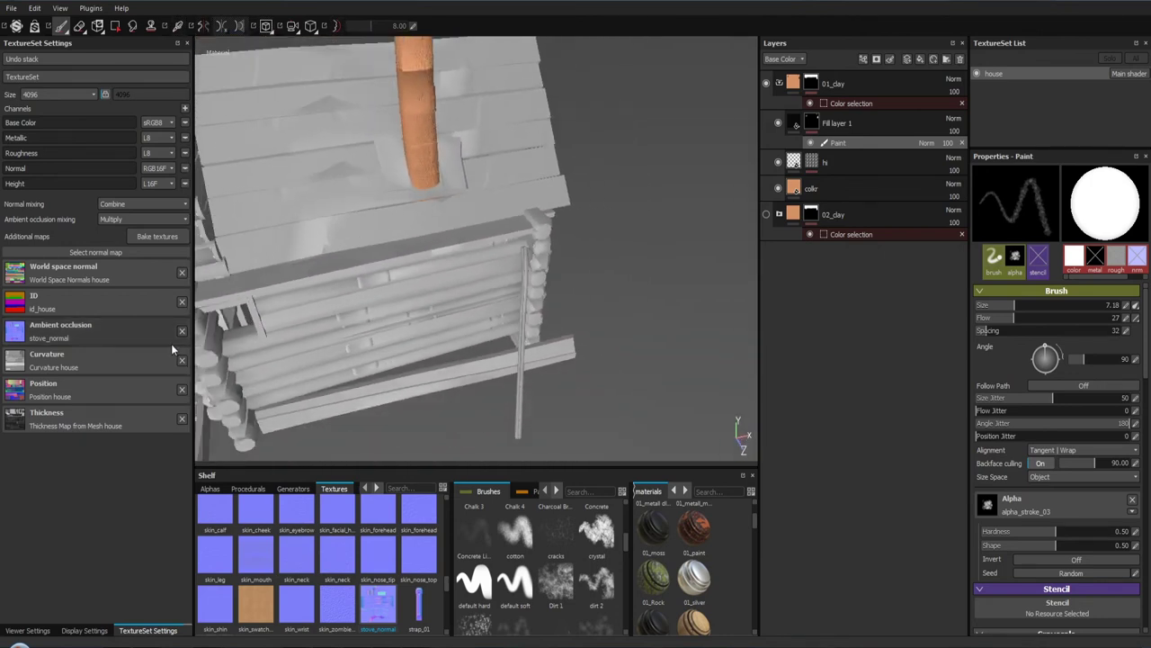
{"action": "left_click", "coordinate": [182, 332]}
{"action": "left_click_drag", "start_coordinate": [278, 342], "coordinate": [510, 135]}
{"action": "left_click_drag", "start_coordinate": [330, 160], "coordinate": [405, 341]}
{"action": "left_click_drag", "start_coordinate": [404, 341], "coordinate": [443, 451]}
{"action": "left_click_drag", "start_coordinate": [442, 451], "coordinate": [435, 275]}
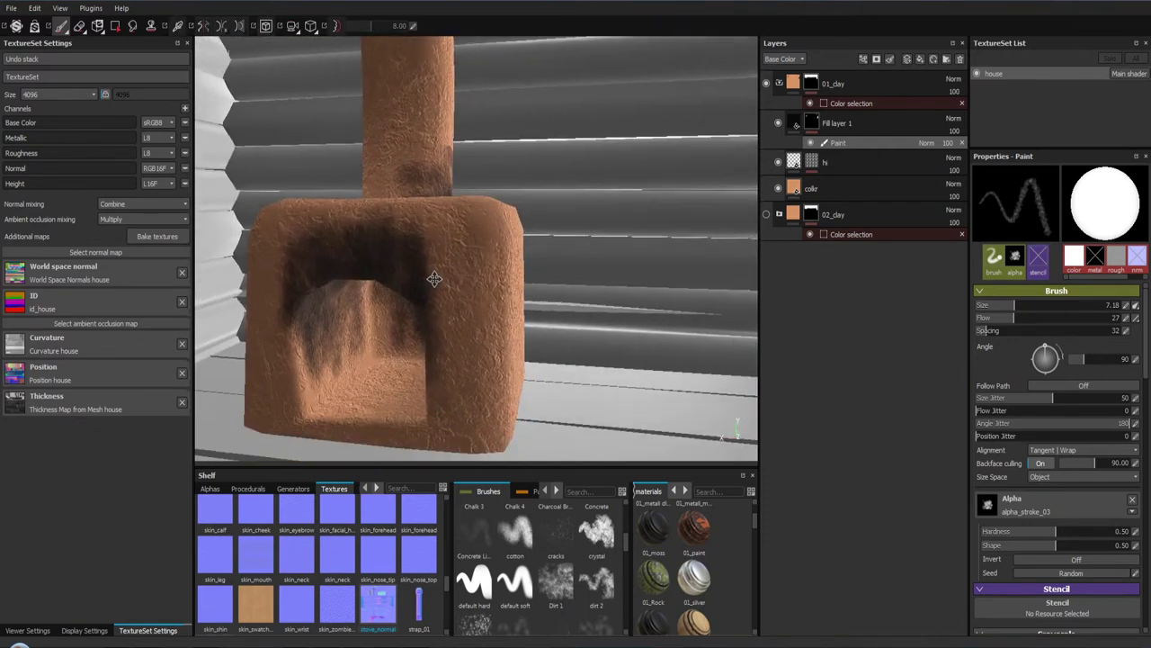
{"action": "left_click_drag", "start_coordinate": [442, 326], "coordinate": [447, 288]}
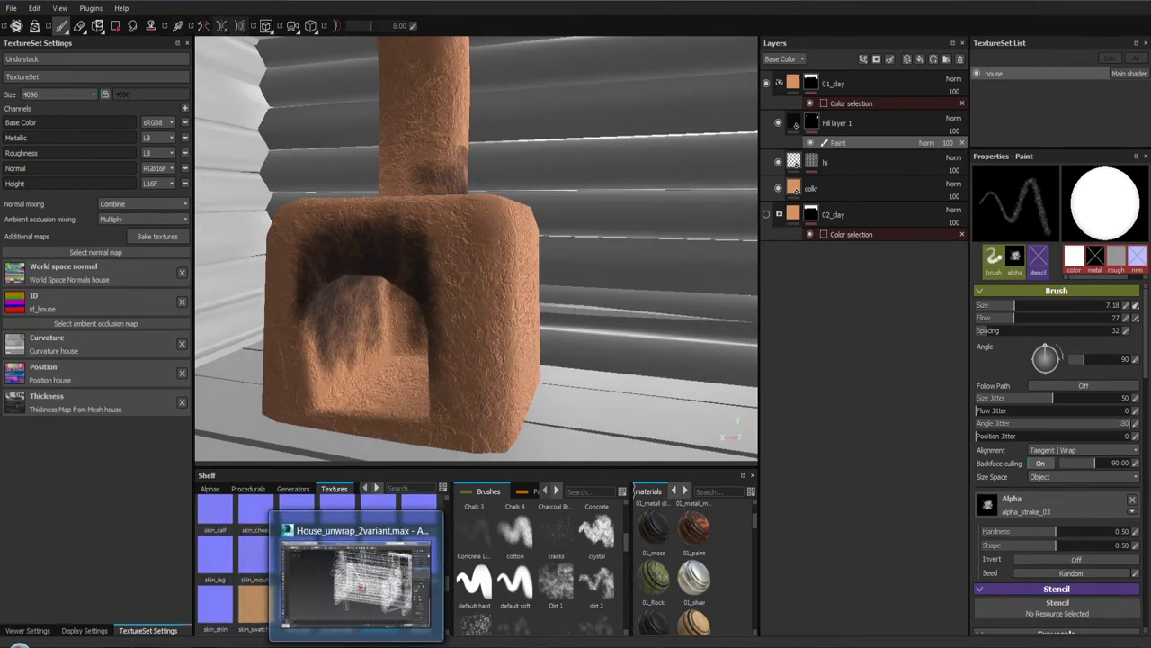
Step: In Edit UVWs, select the chimney element, grow it across the stove, then isolate the chimney-top piece
{"action": "left_click", "coordinate": [356, 576]}
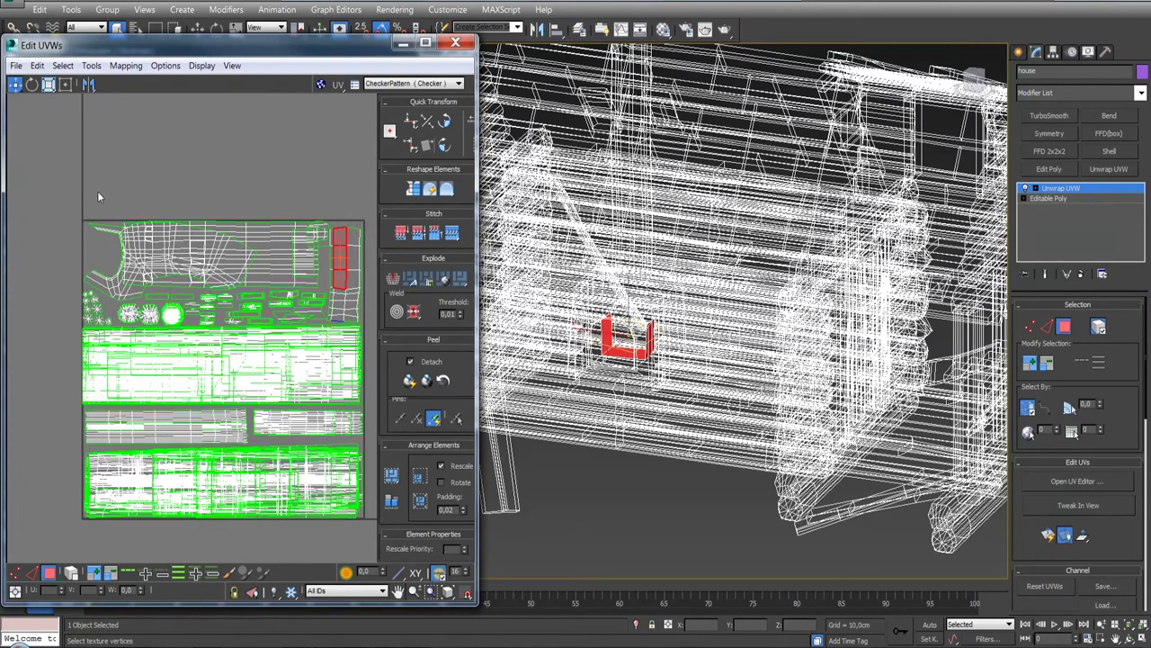
{"action": "left_click", "coordinate": [369, 265]}
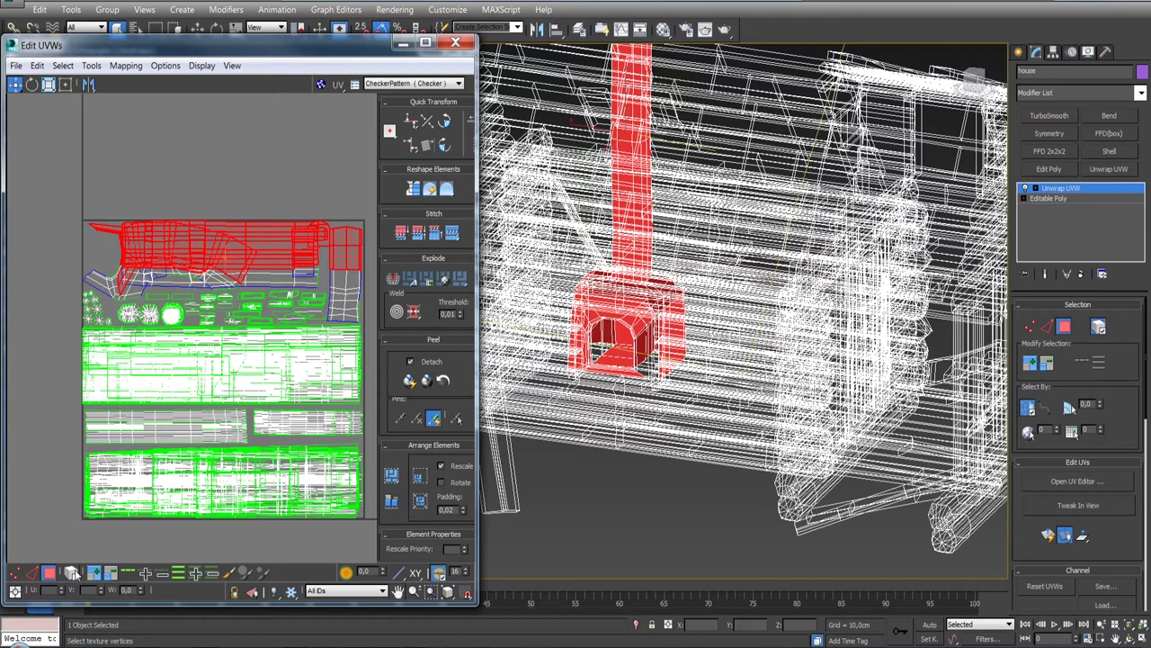
{"action": "key", "text": "ctrl+Page_Up"}
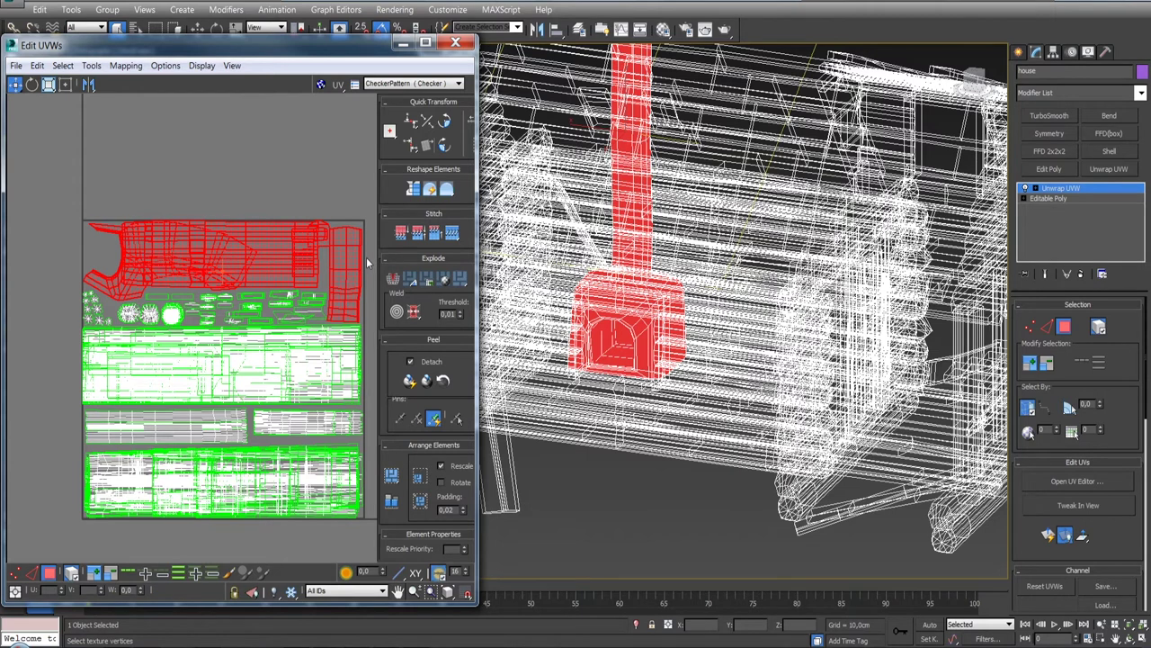
{"action": "scroll", "scroll_direction": "up", "scroll_amount": 3}
{"action": "scroll", "scroll_direction": "up", "scroll_amount": 3}
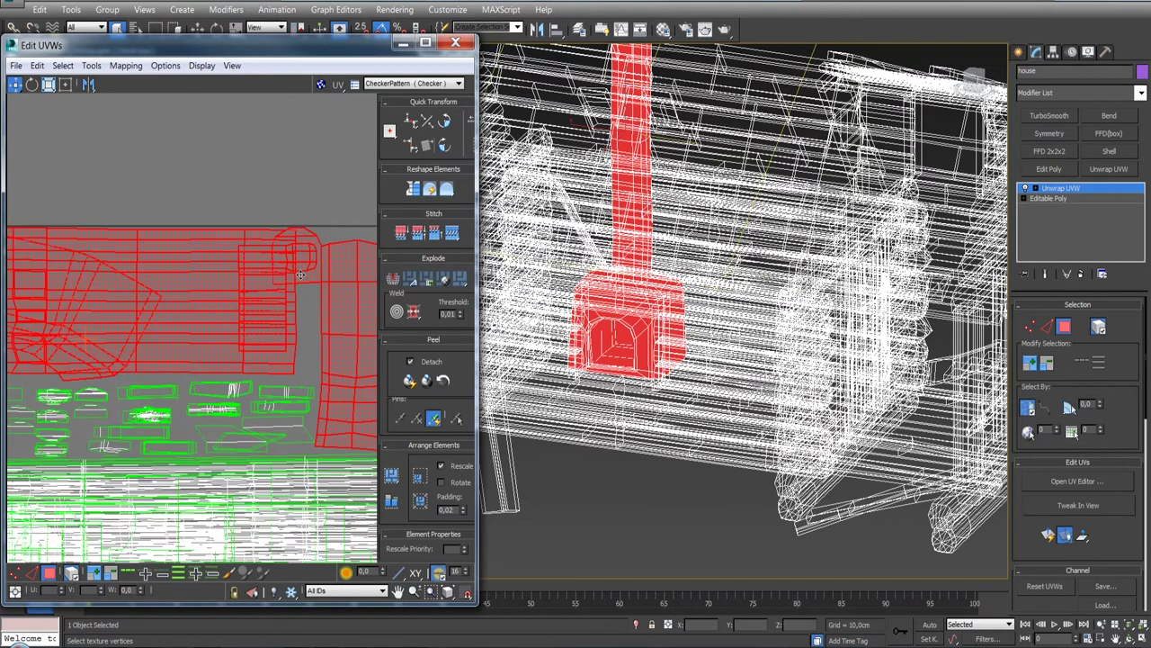
{"action": "left_click", "coordinate": [304, 326]}
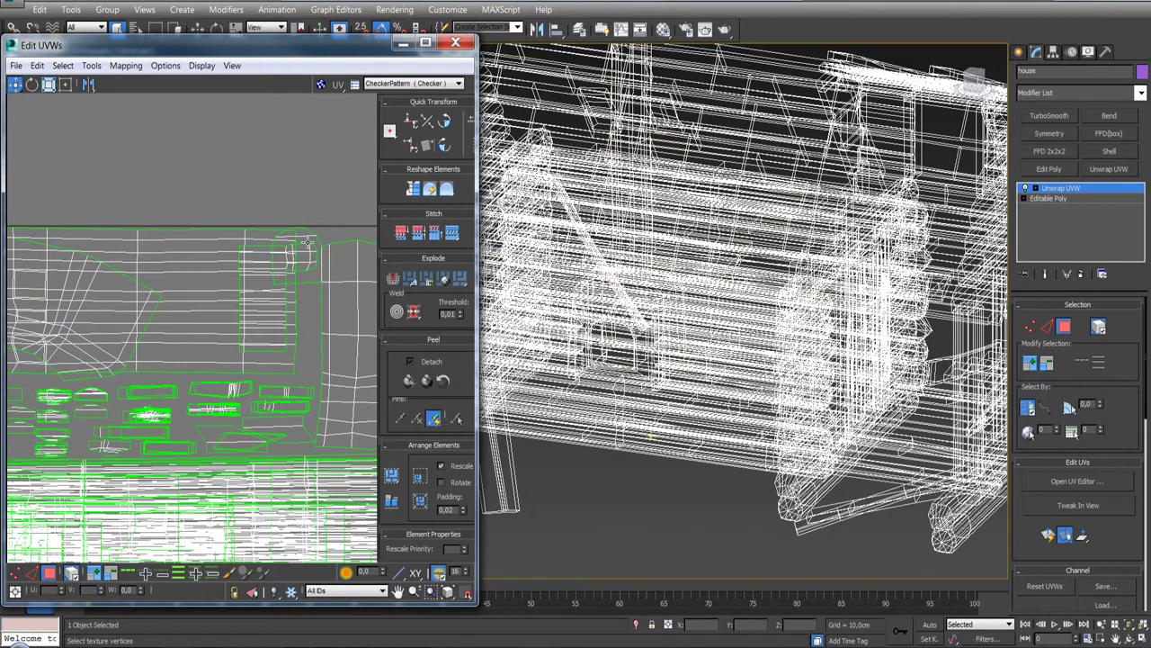
{"action": "left_click", "coordinate": [304, 243]}
{"action": "scroll", "scroll_direction": "down", "scroll_amount": 3}
{"action": "scroll", "scroll_direction": "down", "scroll_amount": 3}
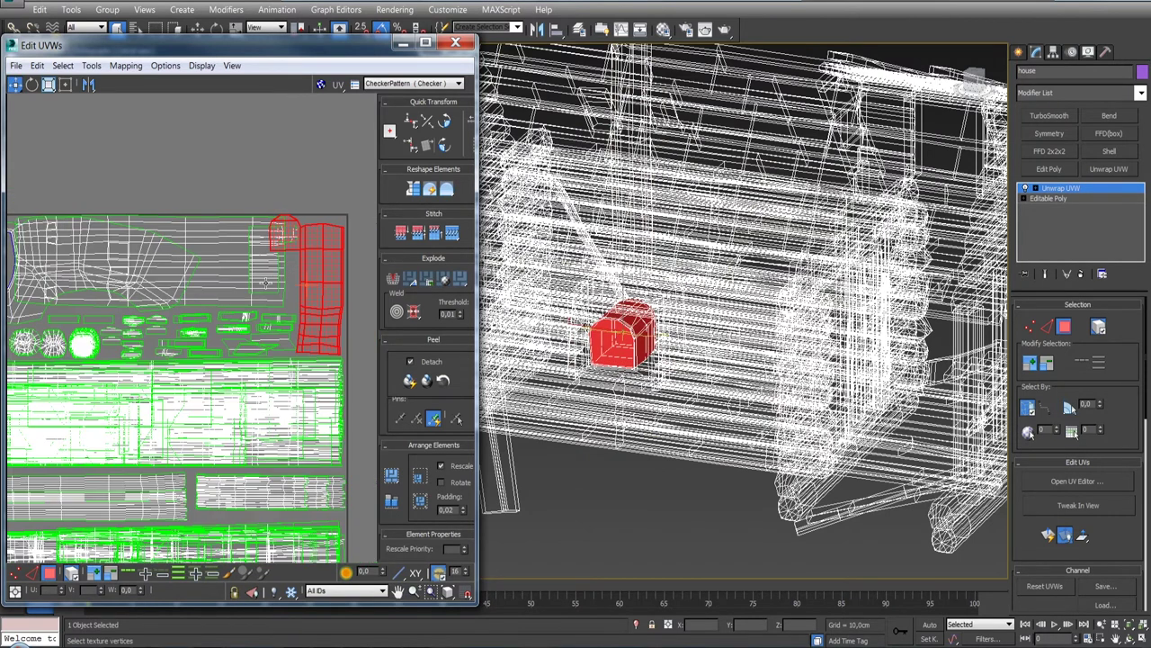
{"action": "scroll", "scroll_direction": "down", "scroll_amount": 3}
{"action": "left_click_drag", "start_coordinate": [245, 270], "coordinate": [146, 266]}
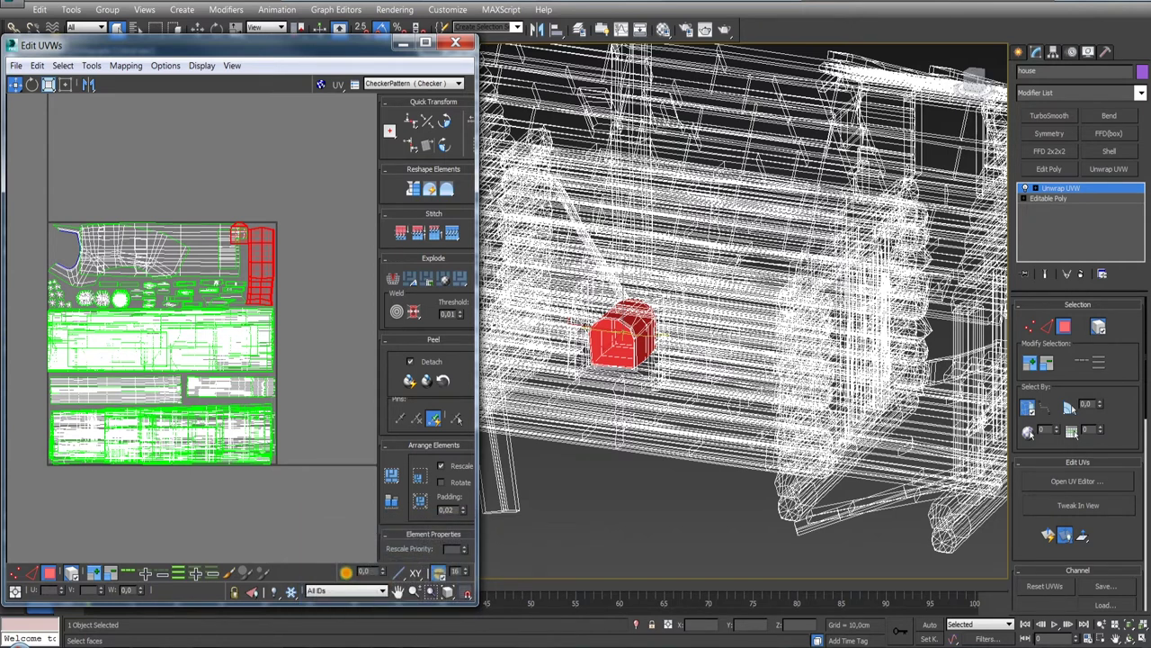
{"action": "left_click_drag", "start_coordinate": [411, 307], "coordinate": [413, 301]}
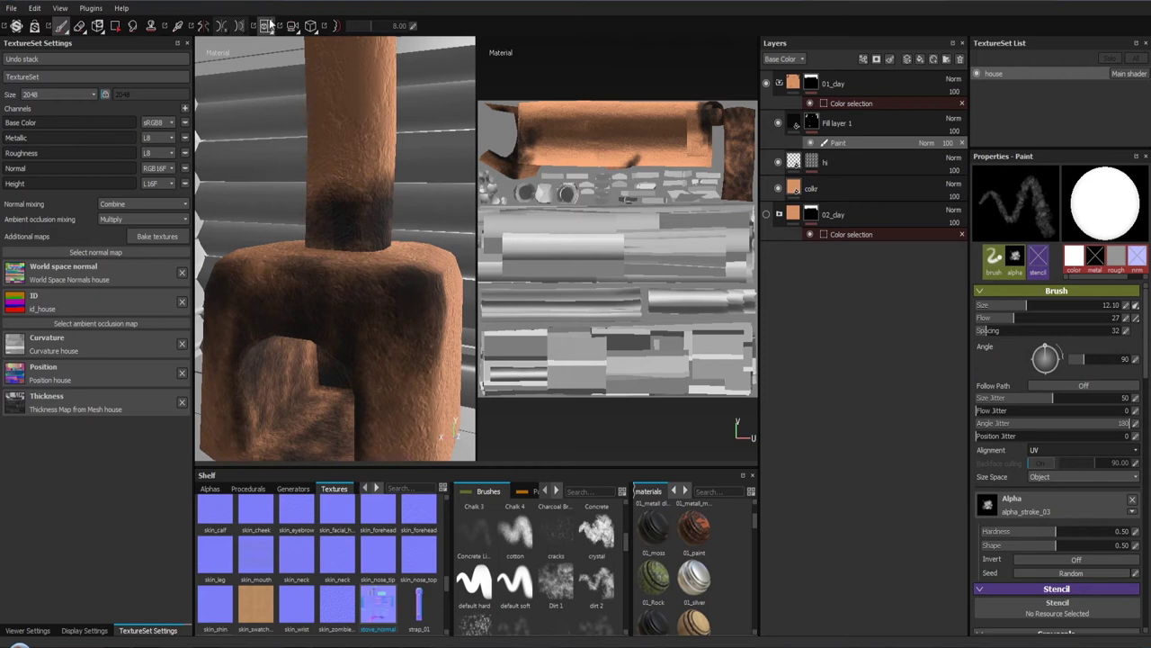
Step: Switch the viewport layout to show the 3D and 2D views side by side
{"action": "left_click", "coordinate": [267, 30]}
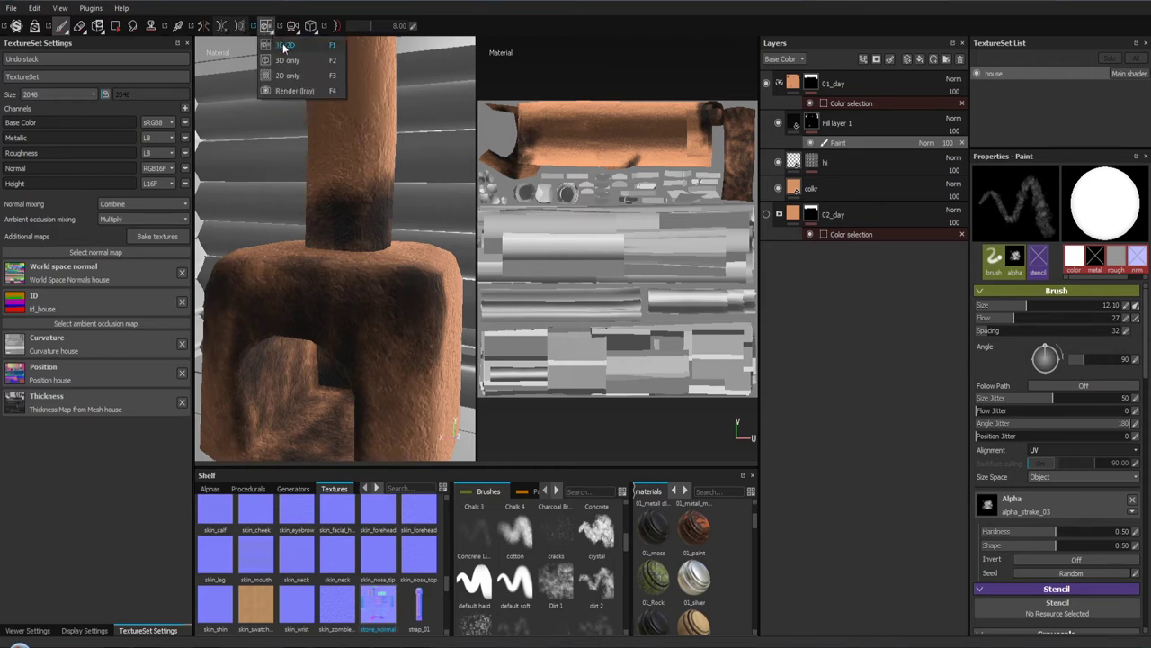
{"action": "left_click", "coordinate": [288, 60]}
{"action": "left_click", "coordinate": [268, 30]}
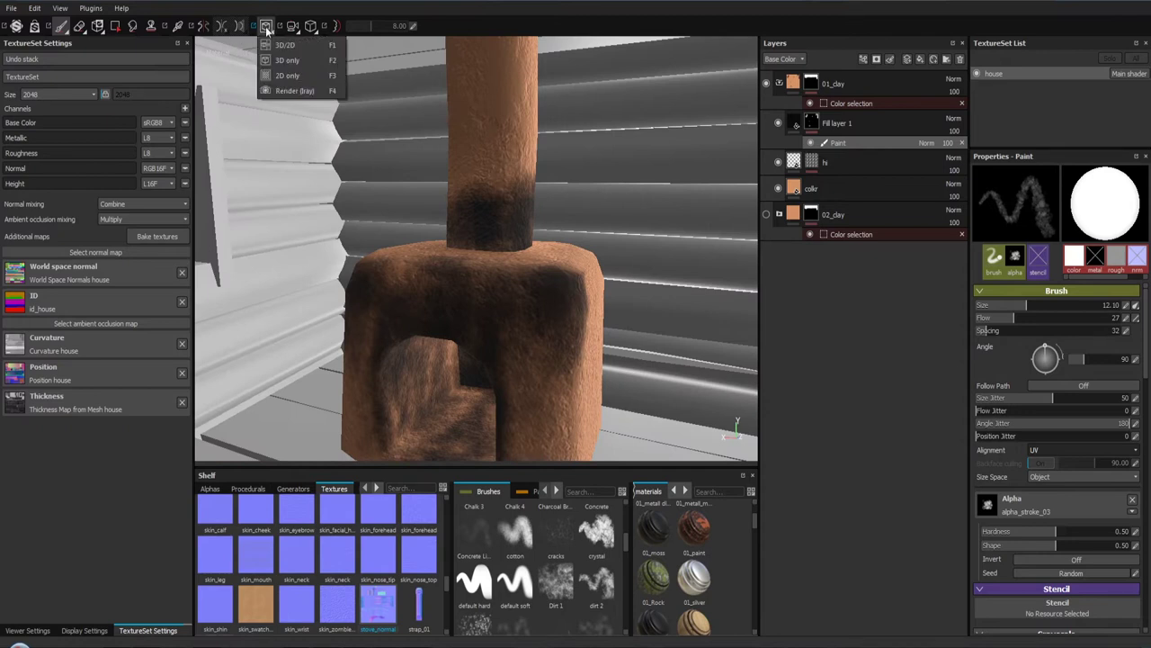
{"action": "left_click", "coordinate": [287, 76]}
{"action": "left_click", "coordinate": [267, 30]}
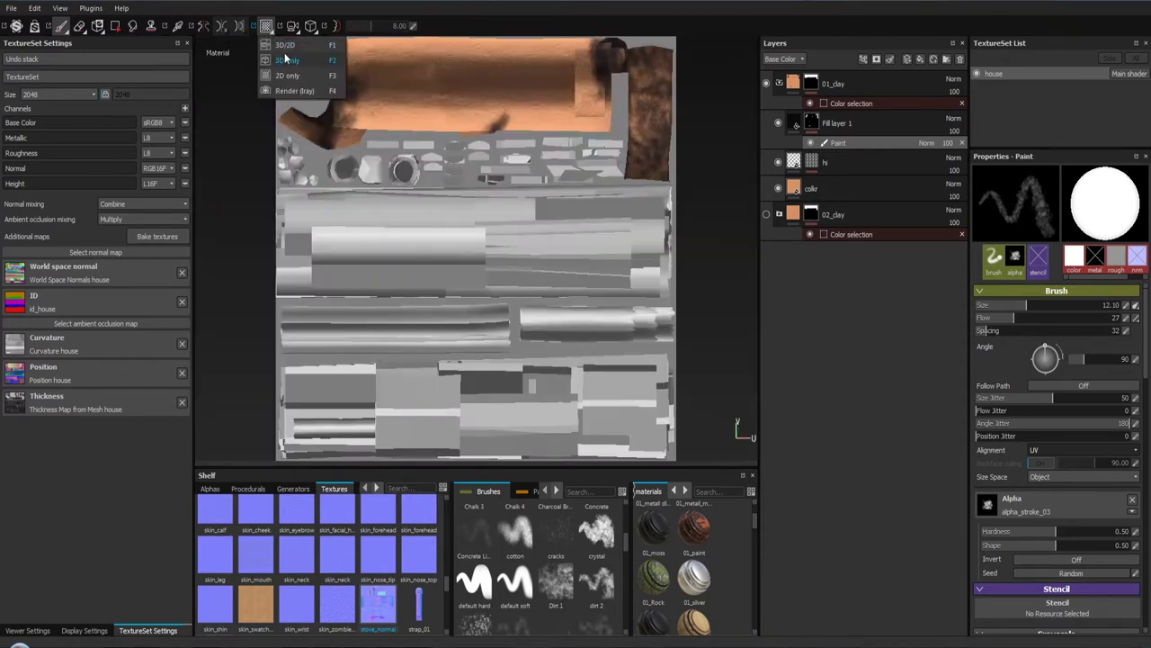
{"action": "left_click", "coordinate": [286, 59]}
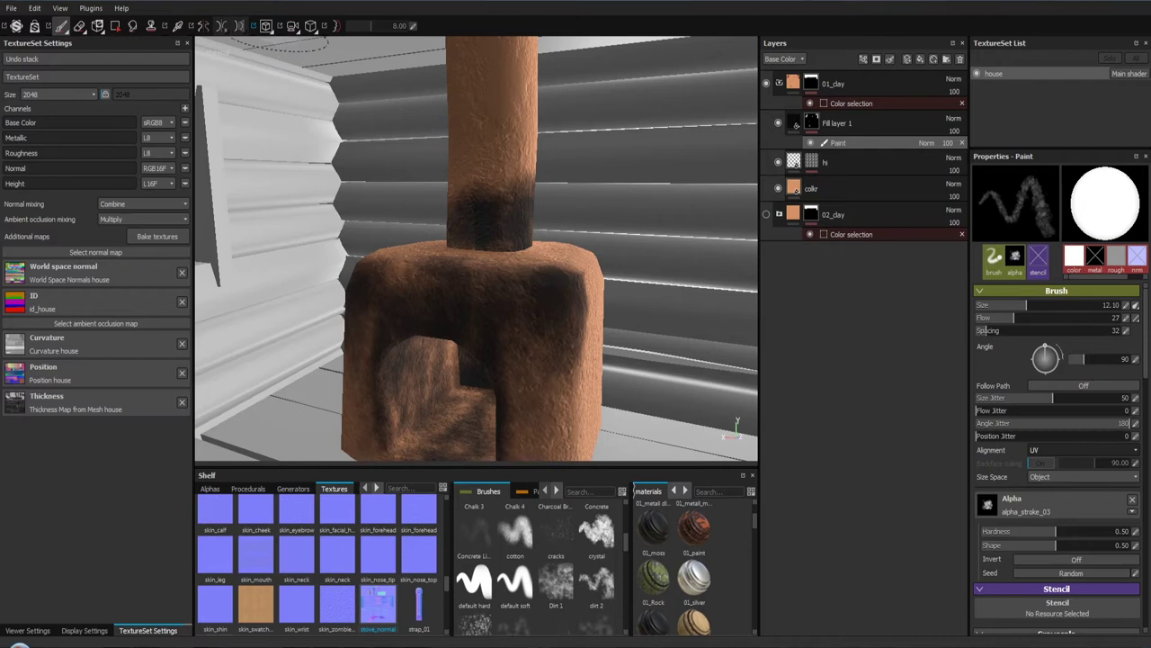
{"action": "left_click", "coordinate": [267, 30]}
{"action": "left_click", "coordinate": [286, 45]}
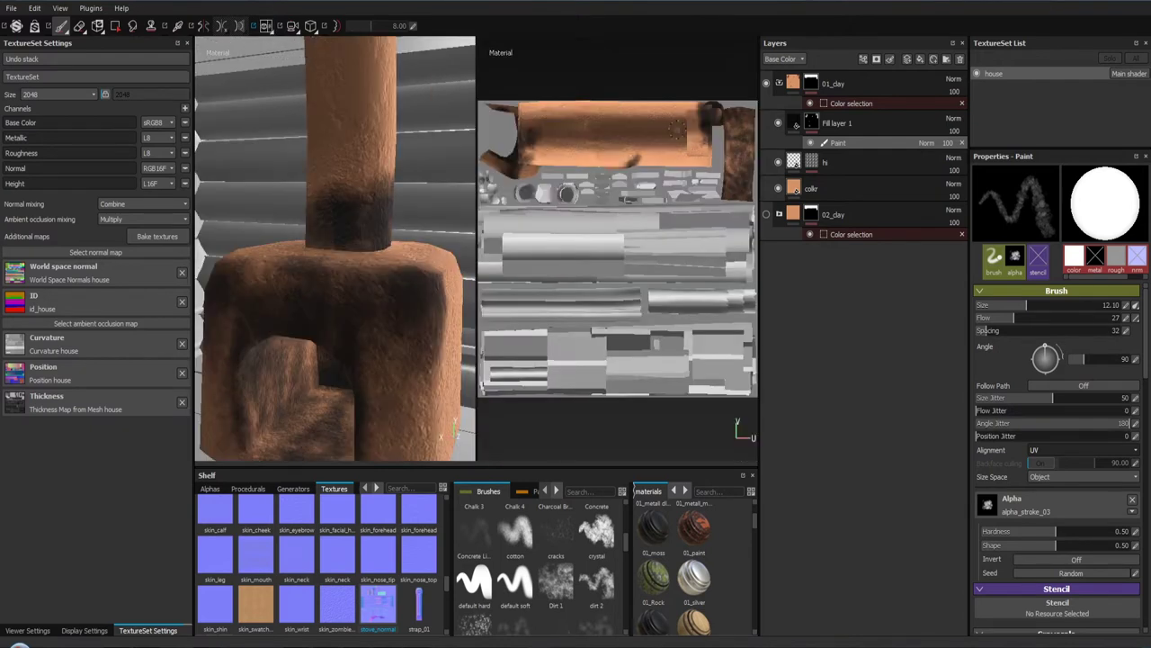
Step: Paint dark soot on the chimney pillar and along the top edge of the stove's orange UV island
{"action": "left_click_drag", "start_coordinate": [353, 187], "coordinate": [410, 212]}
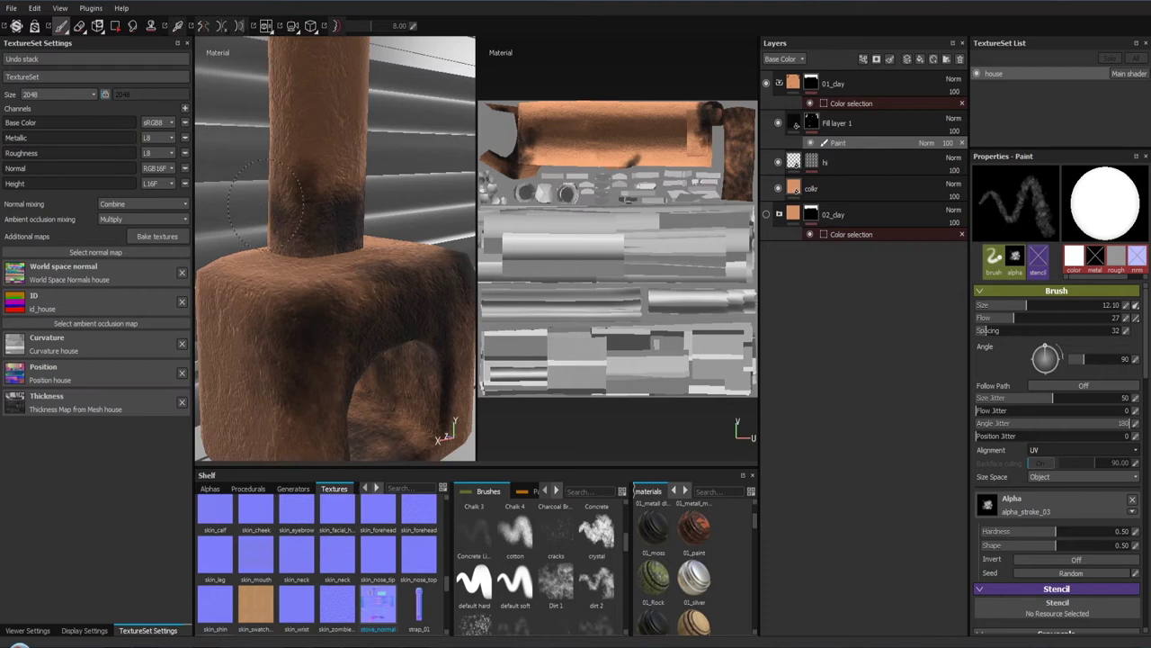
{"action": "left_click_drag", "start_coordinate": [260, 225], "coordinate": [286, 215]}
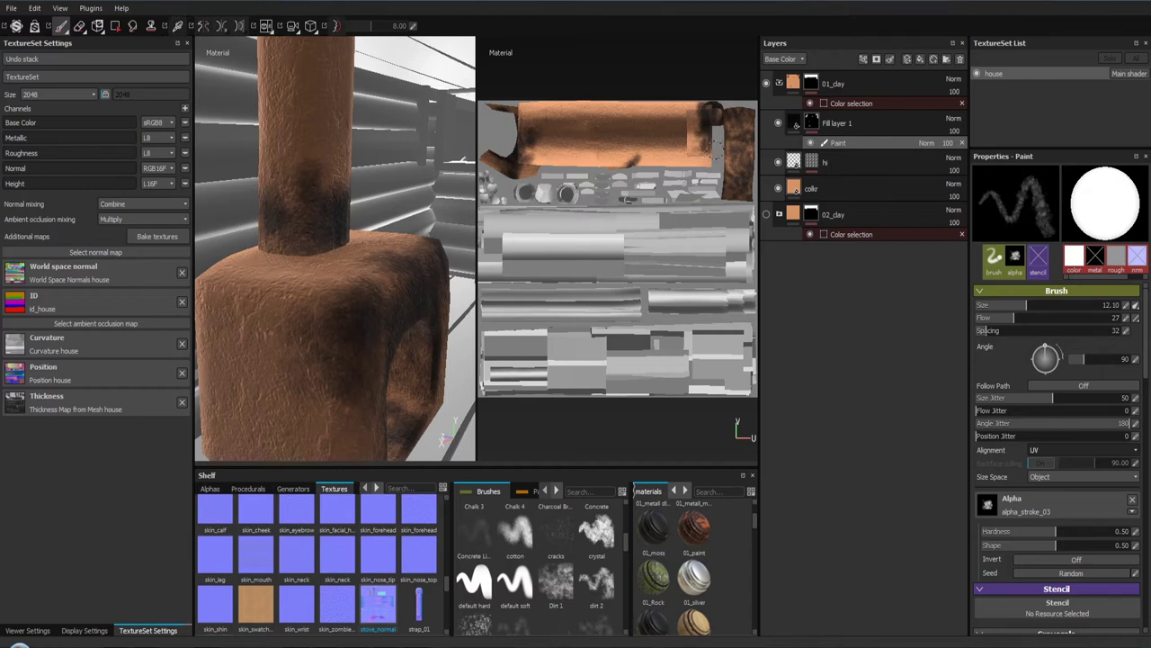
{"action": "left_click_drag", "start_coordinate": [296, 187], "coordinate": [291, 153]}
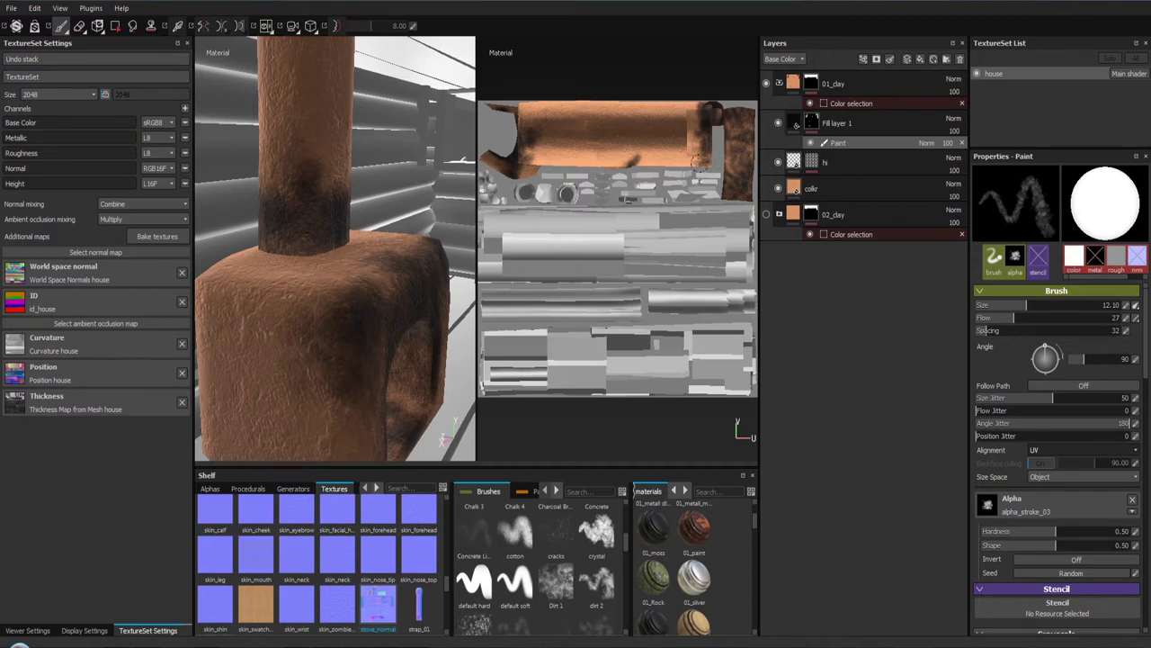
{"action": "left_click_drag", "start_coordinate": [720, 100], "coordinate": [692, 144]}
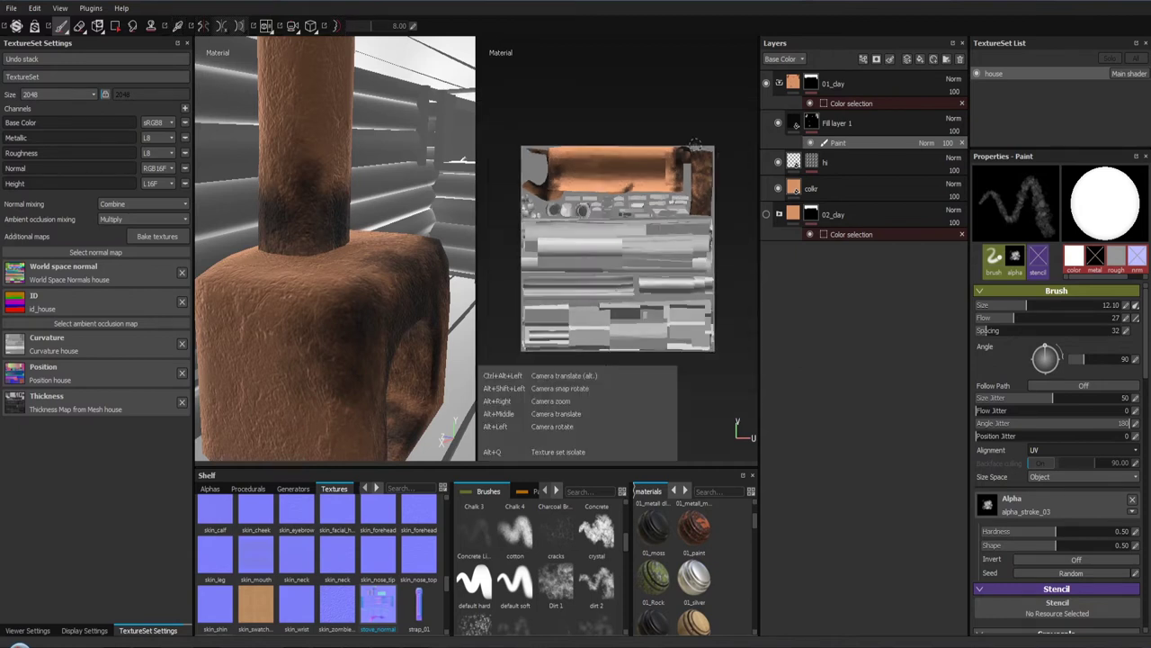
{"action": "left_click_drag", "start_coordinate": [692, 144], "coordinate": [601, 274]}
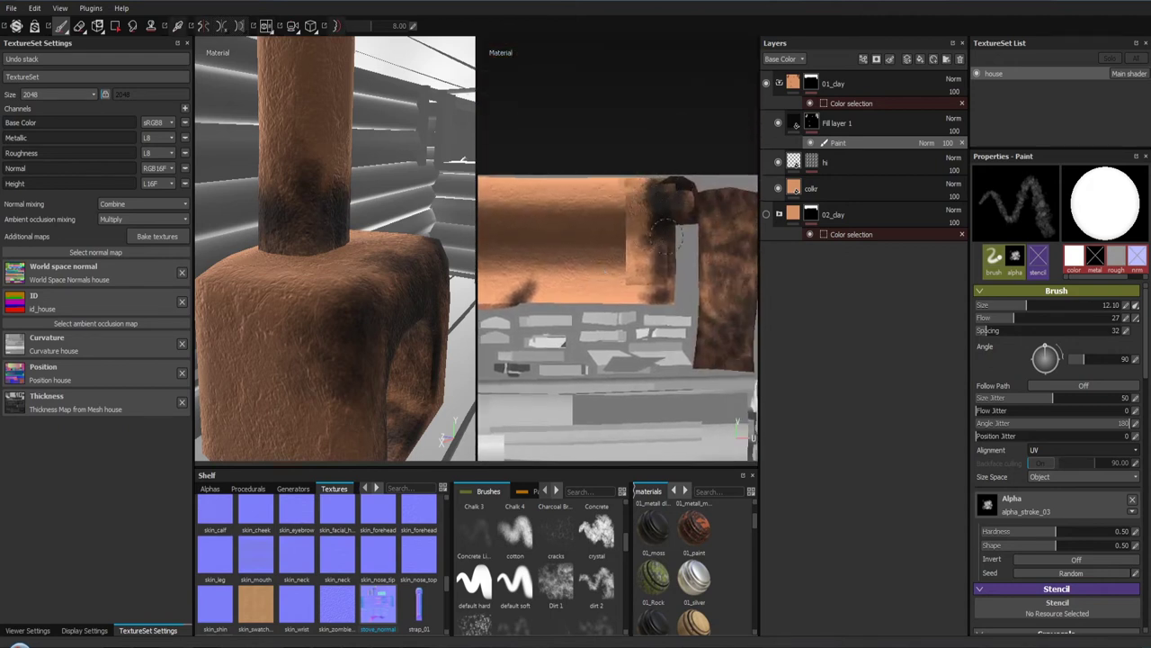
{"action": "left_click_drag", "start_coordinate": [647, 255], "coordinate": [663, 294]}
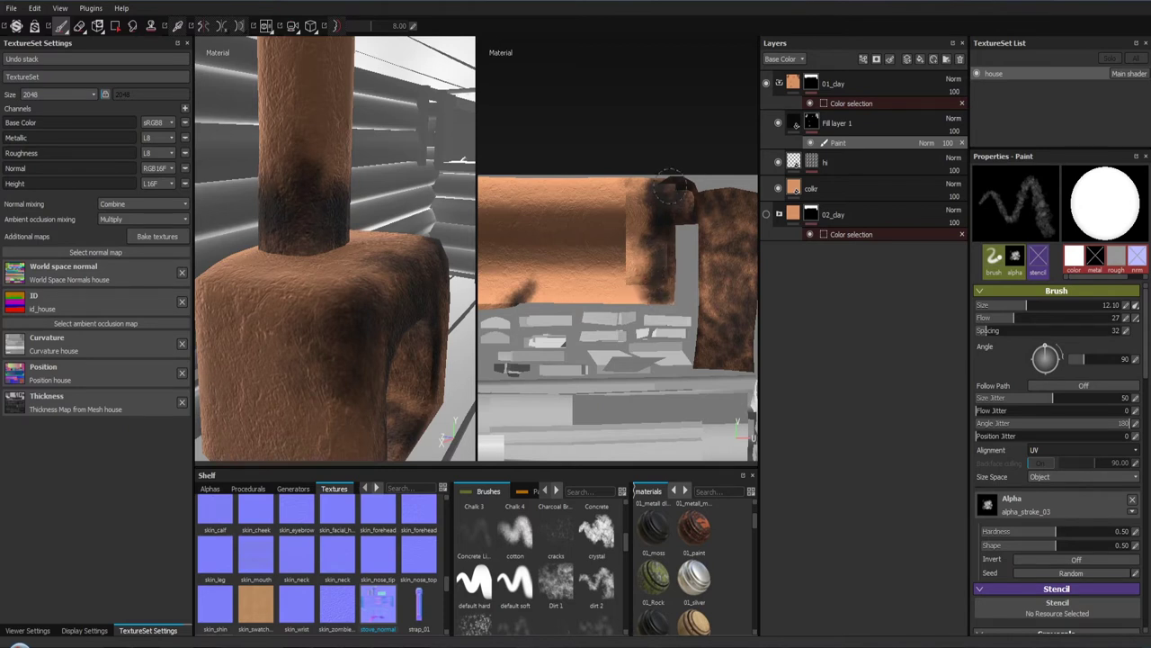
{"action": "left_click_drag", "start_coordinate": [670, 189], "coordinate": [617, 216]}
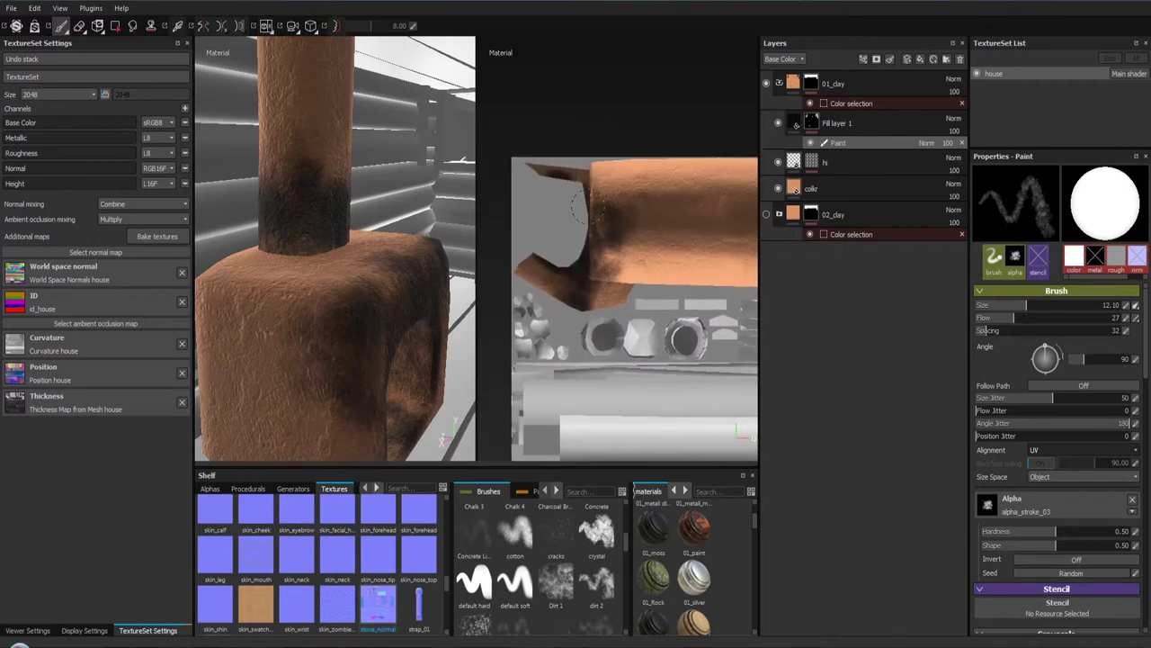
{"action": "left_click_drag", "start_coordinate": [598, 194], "coordinate": [601, 169]}
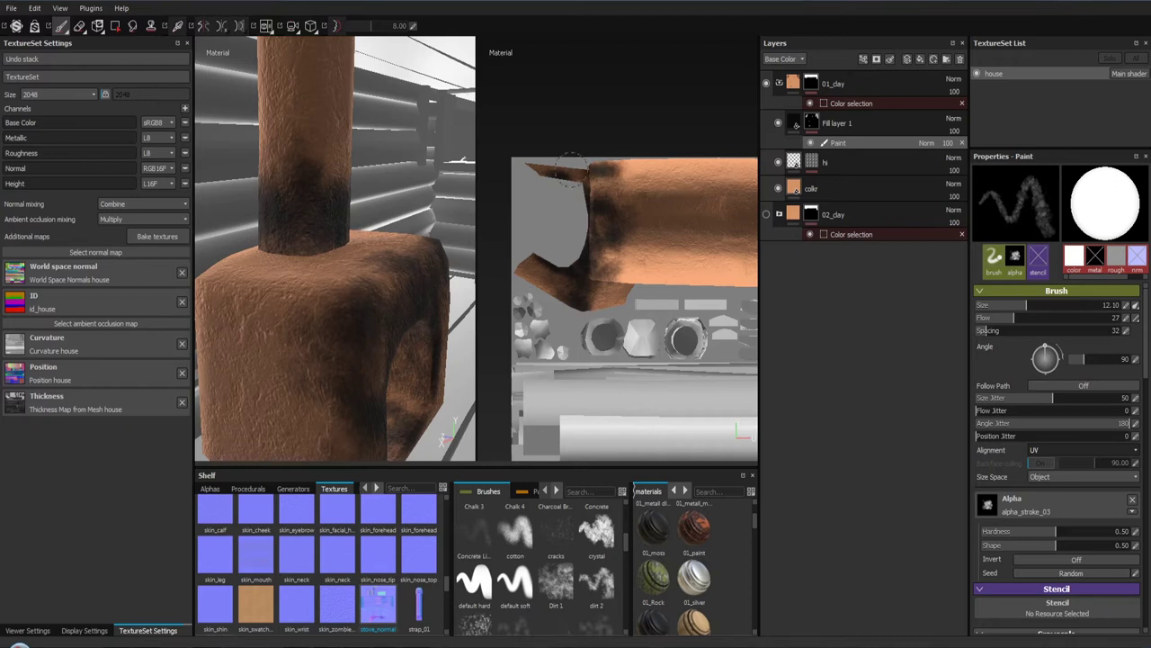
{"action": "left_click", "coordinate": [1037, 449]}
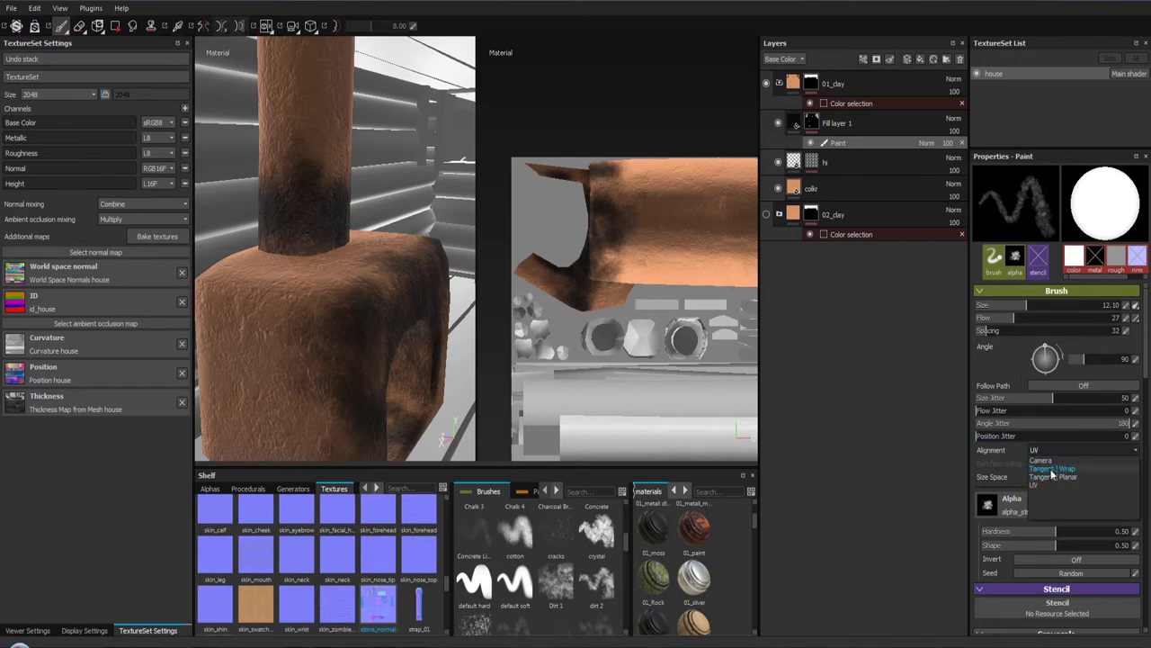
Step: Set brush alignment to Tangent | Wrap and paint more soot strokes over the stove and chimney post
{"action": "left_click", "coordinate": [1050, 469]}
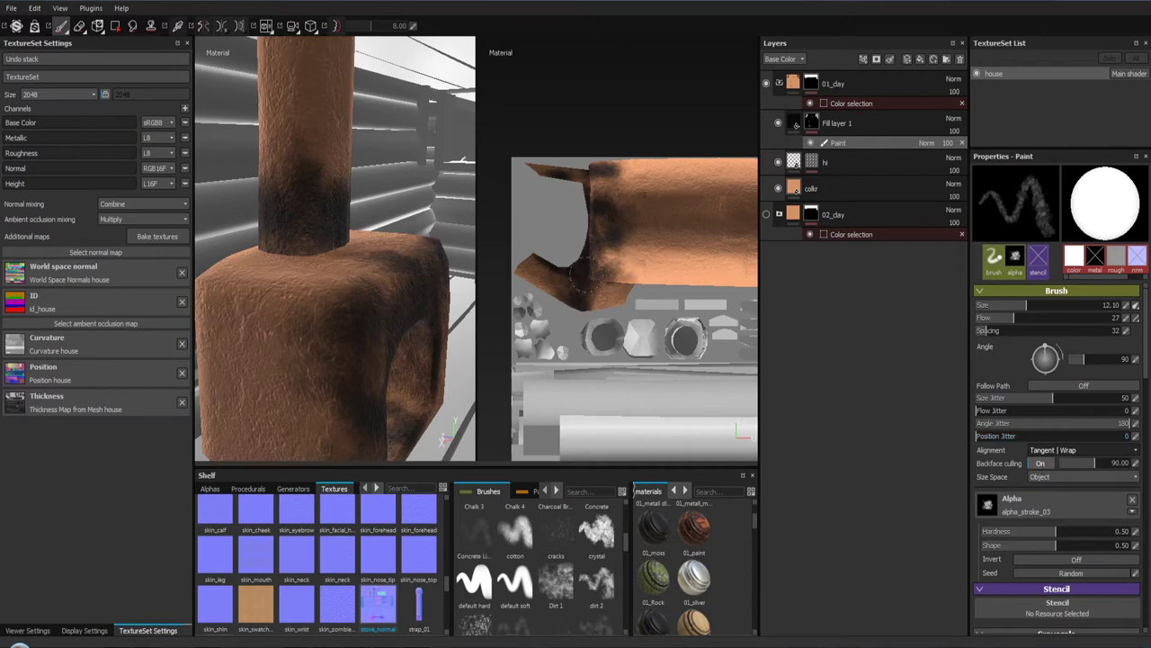
{"action": "left_click_drag", "start_coordinate": [601, 263], "coordinate": [611, 243]}
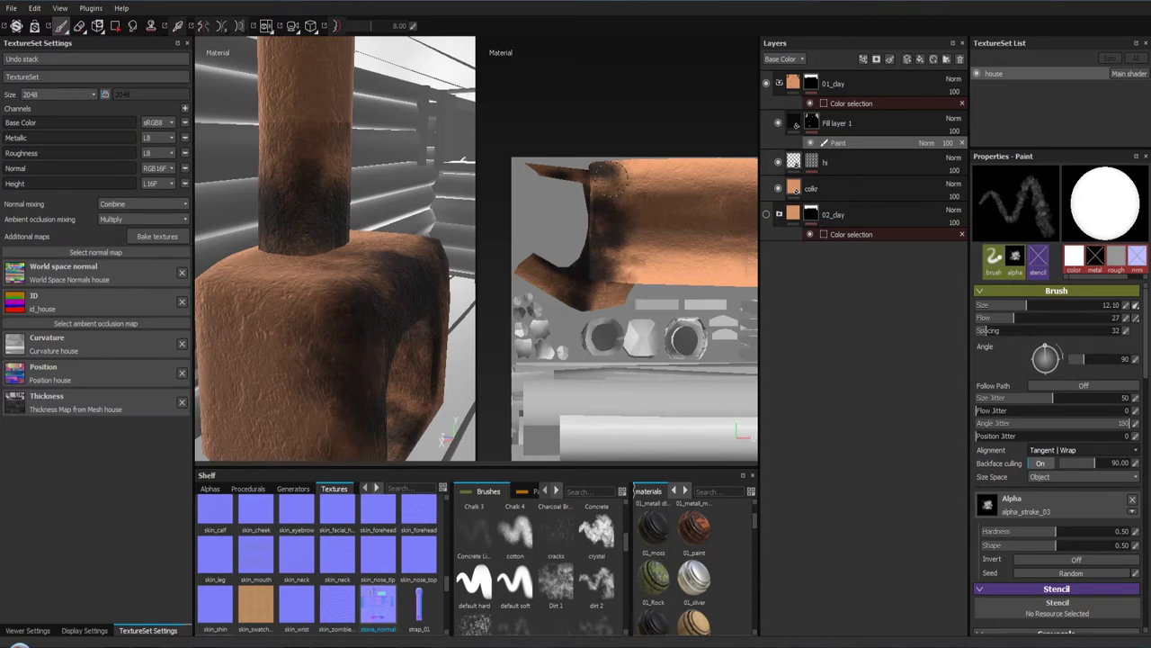
{"action": "left_click_drag", "start_coordinate": [593, 184], "coordinate": [630, 180]}
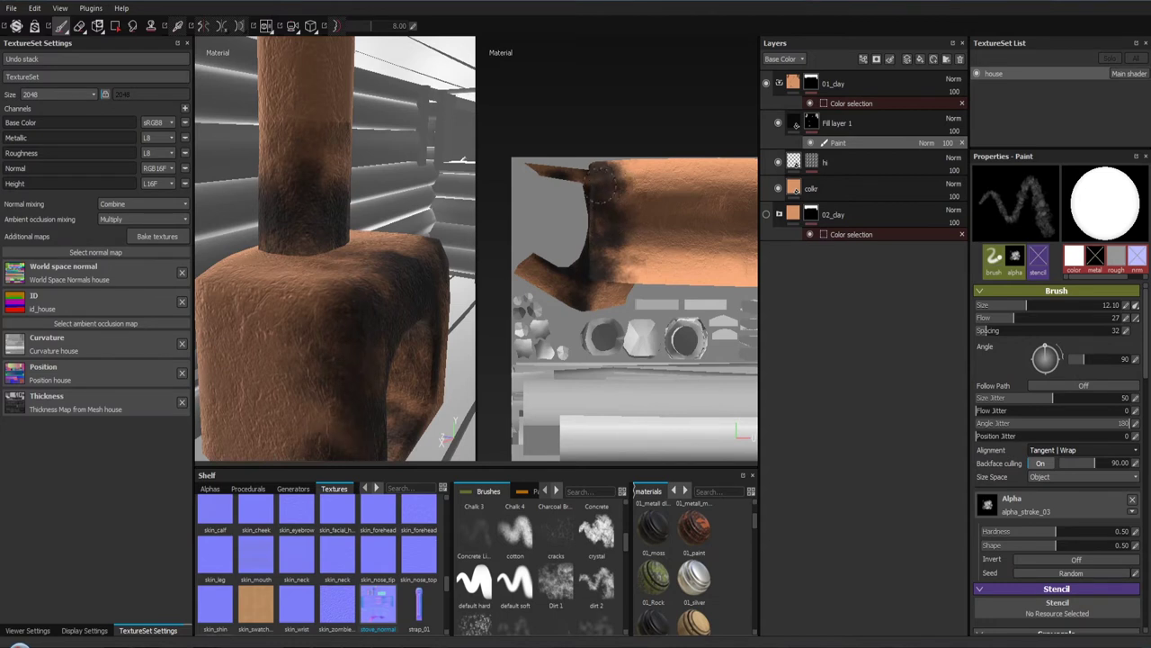
{"action": "left_click_drag", "start_coordinate": [396, 225], "coordinate": [353, 223]}
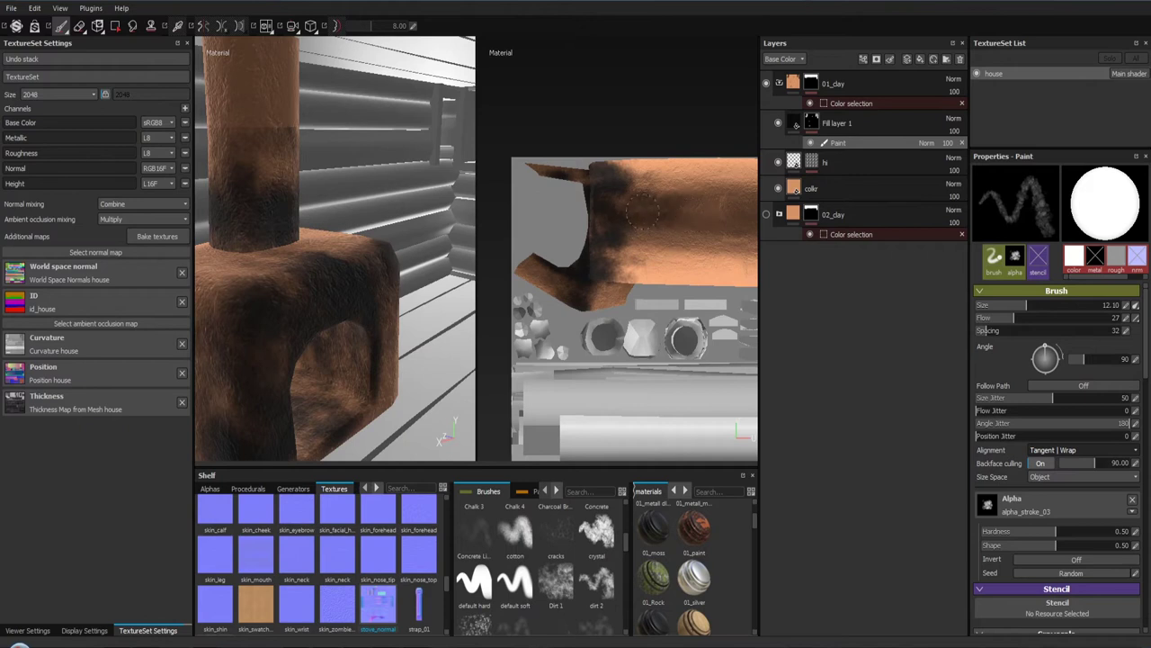
{"action": "scroll", "scroll_direction": "up", "scroll_amount": 3}
{"action": "scroll", "scroll_direction": "up", "scroll_amount": 3}
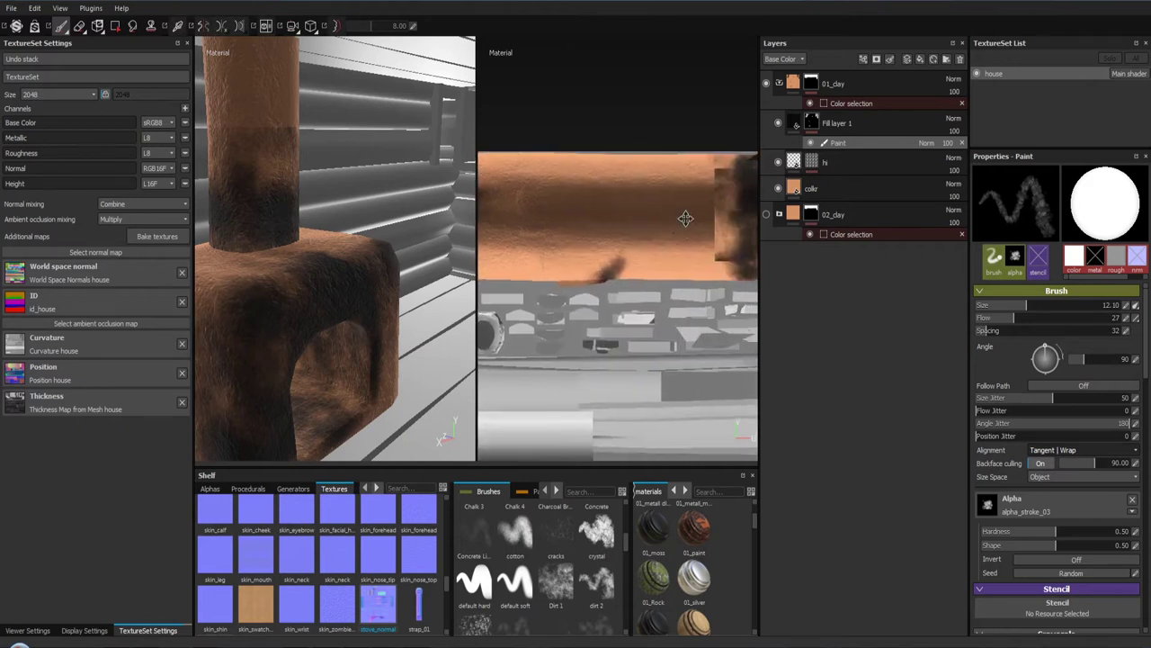
{"action": "scroll", "scroll_direction": "up", "scroll_amount": 3}
{"action": "left_click_drag", "start_coordinate": [651, 211], "coordinate": [602, 180]}
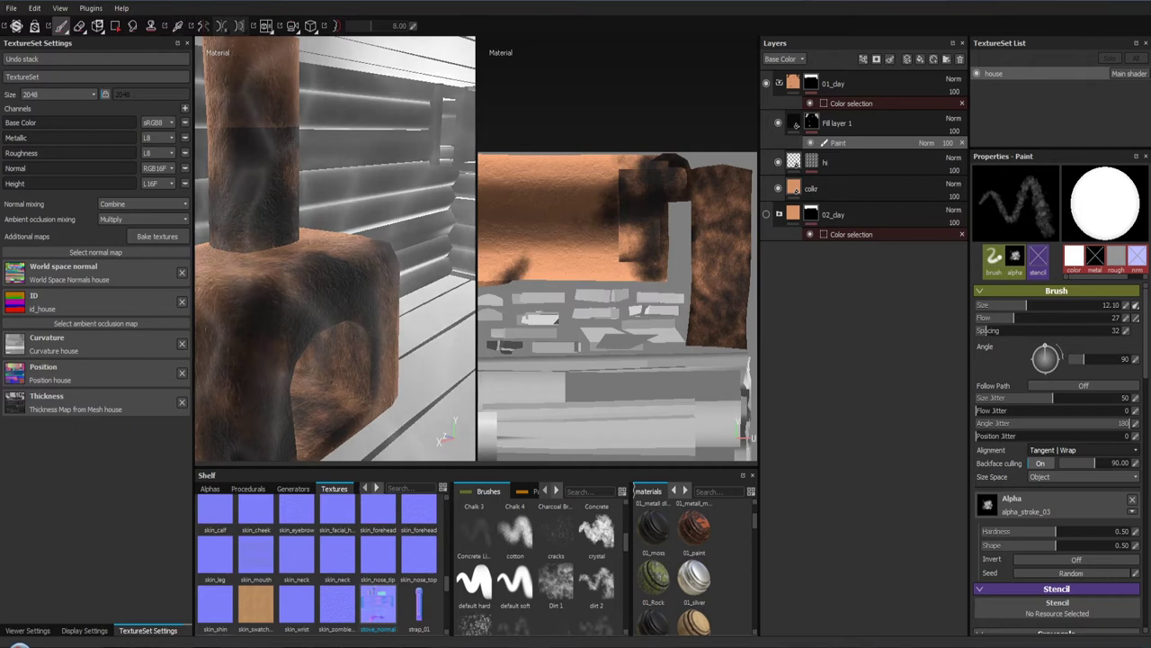
Step: Brush soot up the chimney from its base in the 3D view
{"action": "key", "text": "f"}
{"action": "left_click_drag", "start_coordinate": [249, 195], "coordinate": [414, 238]}
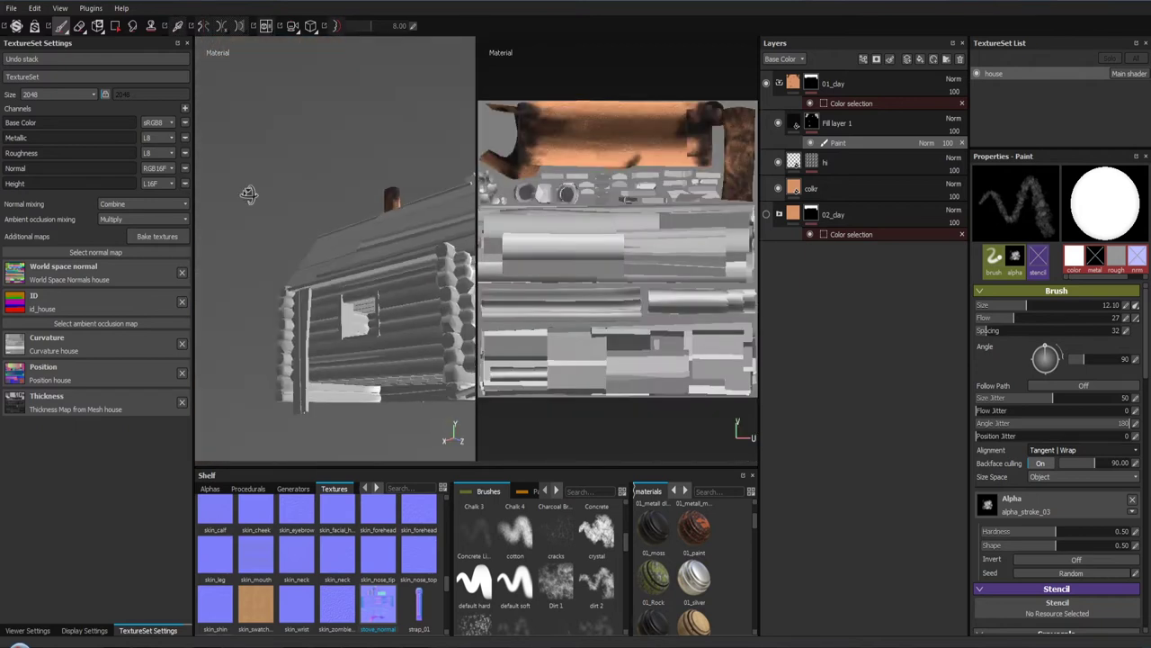
{"action": "scroll", "scroll_direction": "up", "scroll_amount": 3}
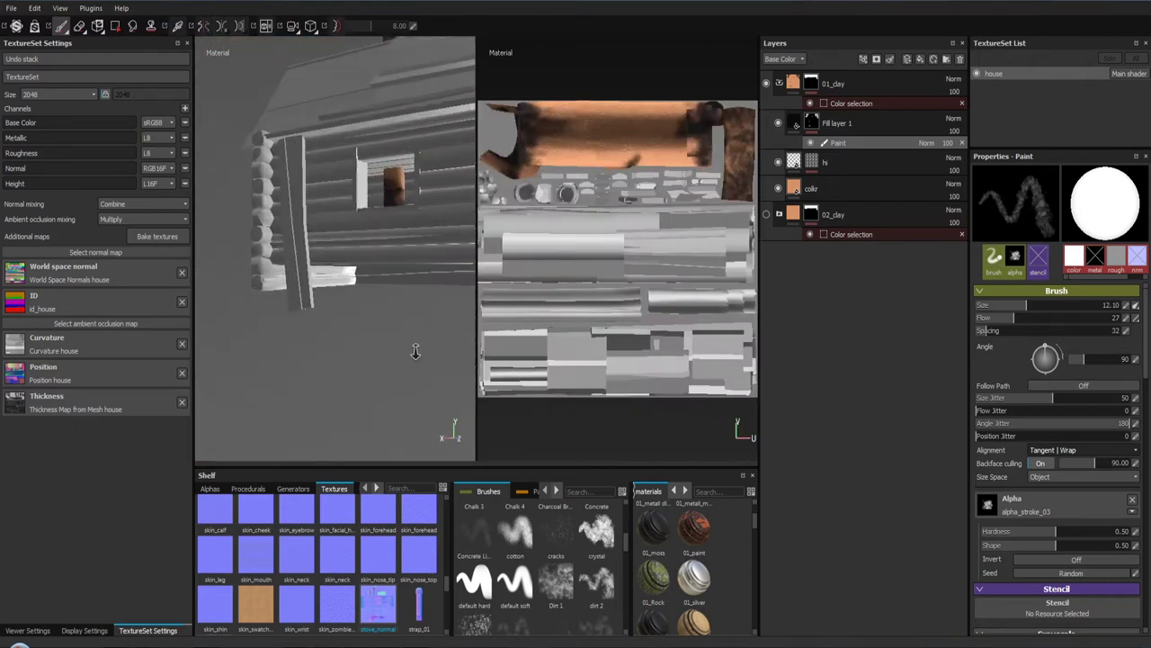
{"action": "left_click_drag", "start_coordinate": [408, 239], "coordinate": [360, 225]}
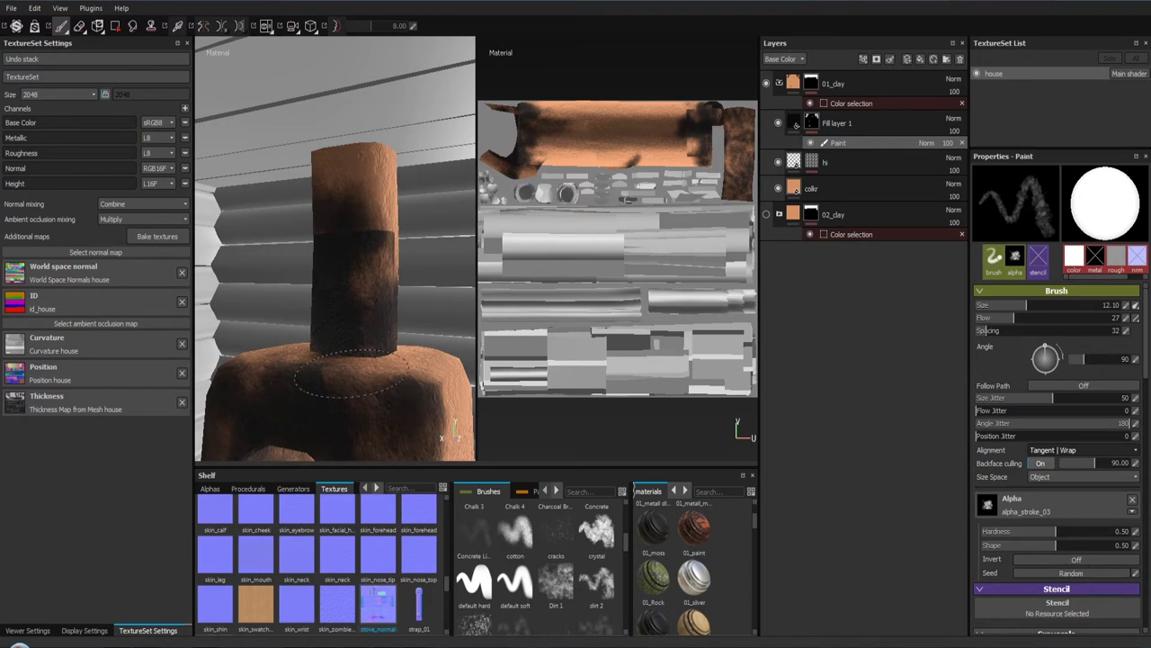
{"action": "left_click_drag", "start_coordinate": [389, 358], "coordinate": [401, 229]}
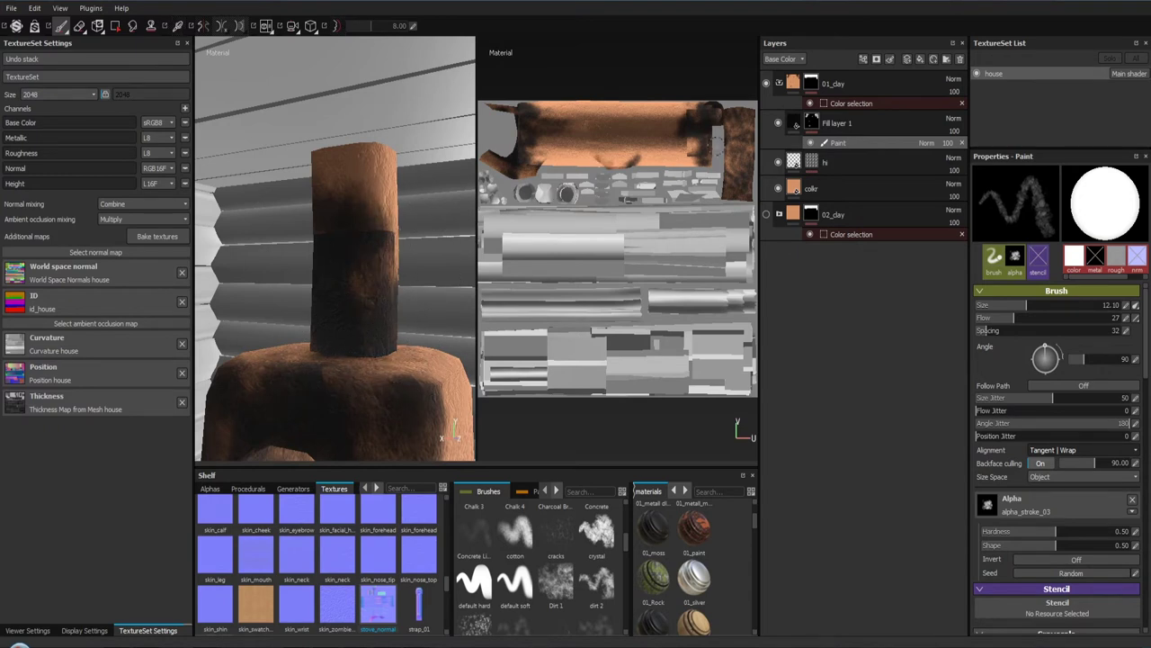
Step: Darken the chimney's orange UV island with soot in the 2D view
{"action": "left_click_drag", "start_coordinate": [675, 153], "coordinate": [621, 170]}
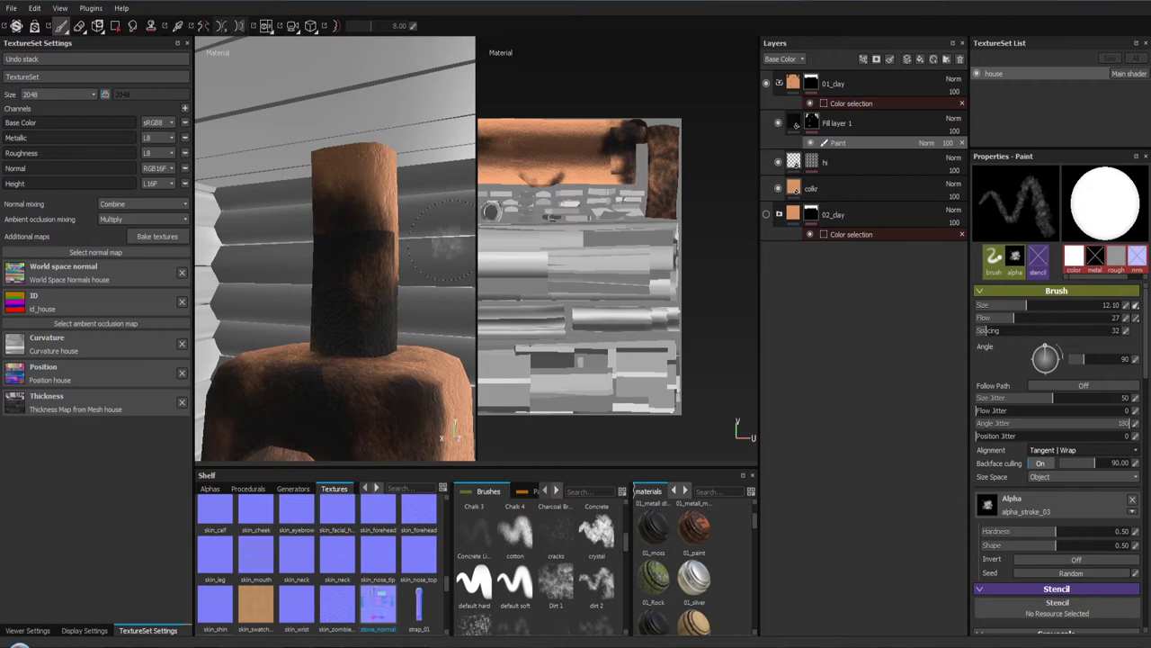
{"action": "scroll", "scroll_direction": "up", "scroll_amount": 3}
{"action": "scroll", "scroll_direction": "up", "scroll_amount": 3}
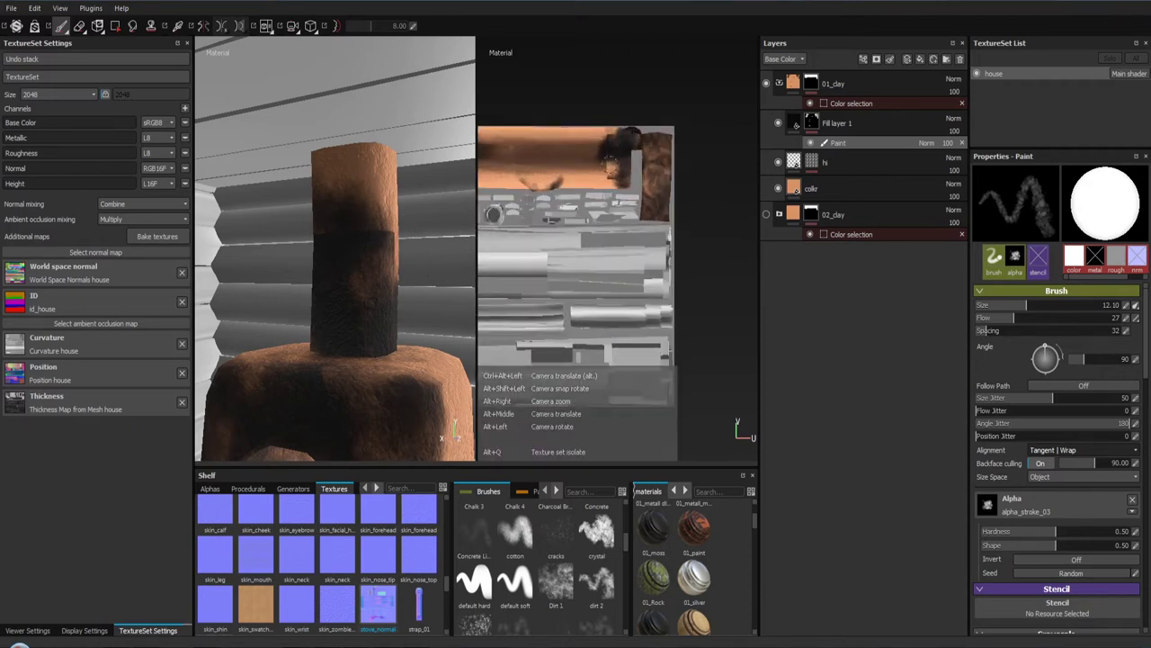
{"action": "scroll", "scroll_direction": "up", "scroll_amount": 3}
{"action": "scroll", "scroll_direction": "up", "scroll_amount": 3}
{"action": "left_click_drag", "start_coordinate": [650, 144], "coordinate": [608, 225]}
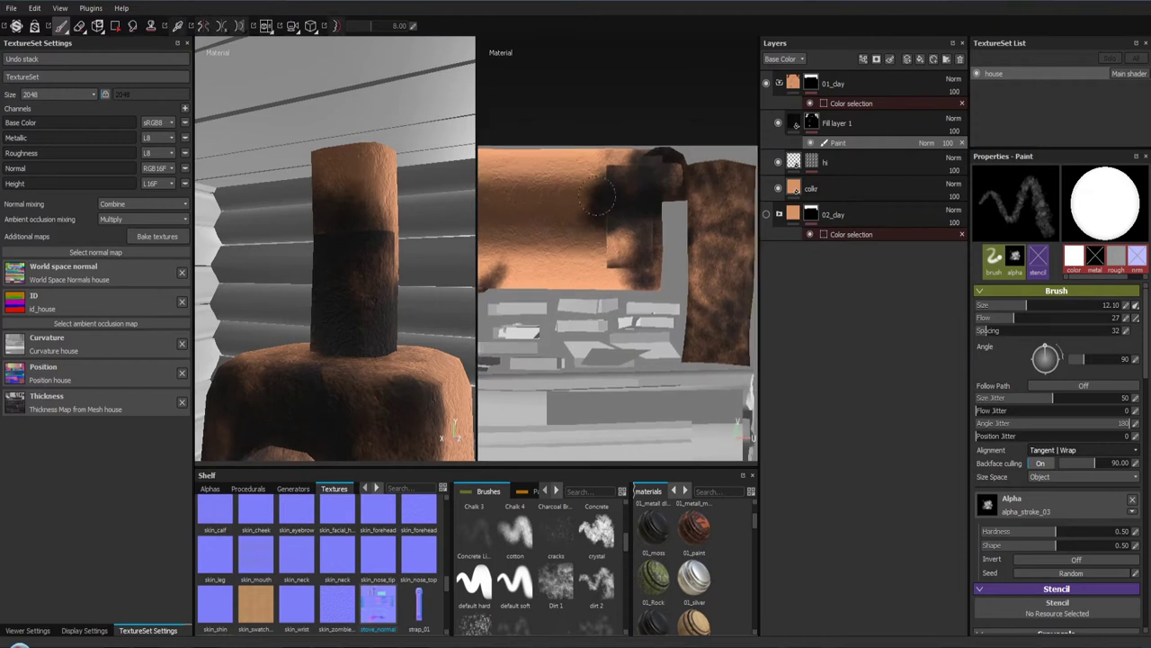
{"action": "left_click_drag", "start_coordinate": [608, 235], "coordinate": [615, 251]}
{"action": "key", "text": "x"}
Step: Lighten the chimney's dark soot band back toward clay with a smaller, lower-flow brush
{"action": "left_click_drag", "start_coordinate": [591, 191], "coordinate": [556, 164]}
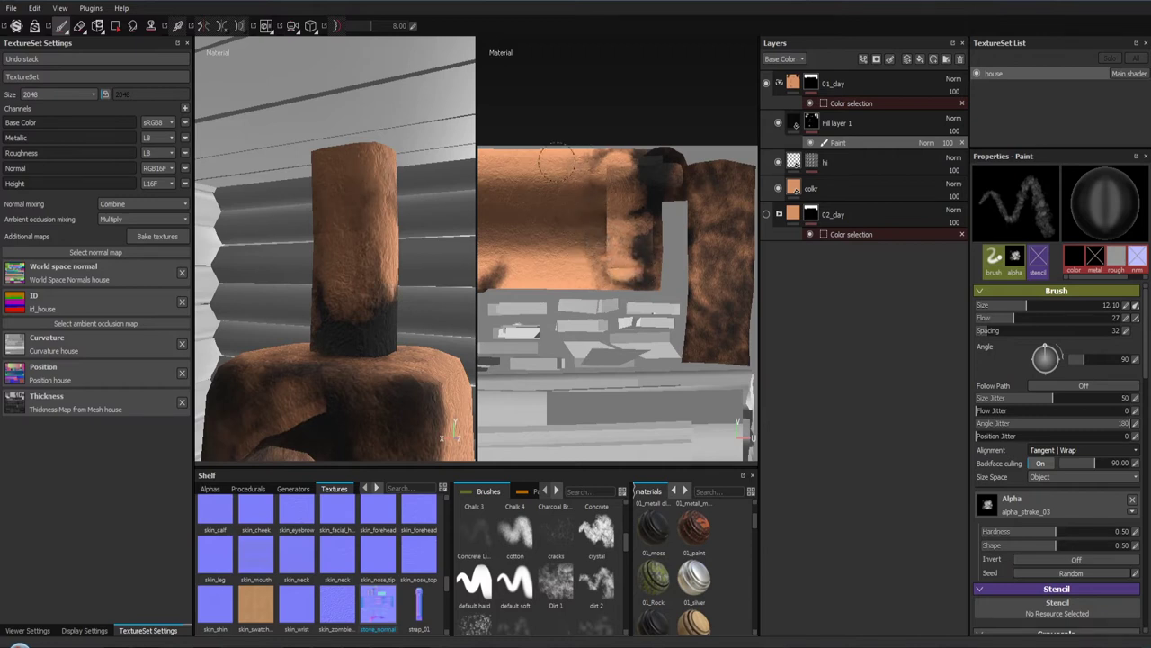
{"action": "left_click_drag", "start_coordinate": [607, 243], "coordinate": [624, 249]}
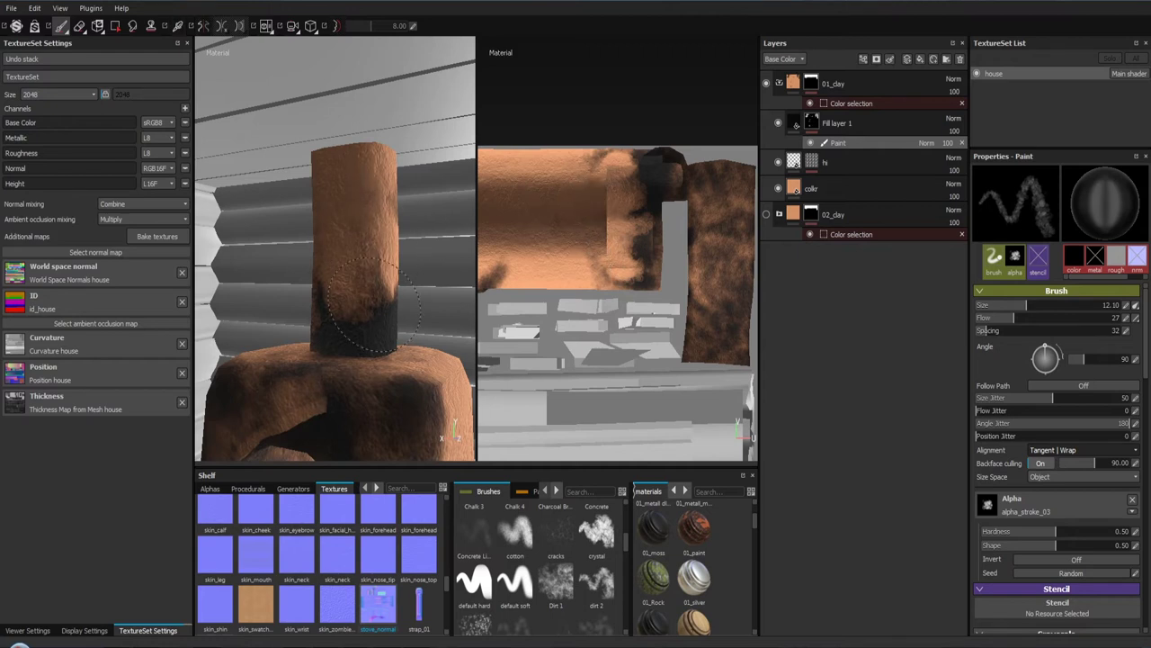
{"action": "key", "text": "bracketleft"}
{"action": "left_click_drag", "start_coordinate": [341, 329], "coordinate": [368, 333]}
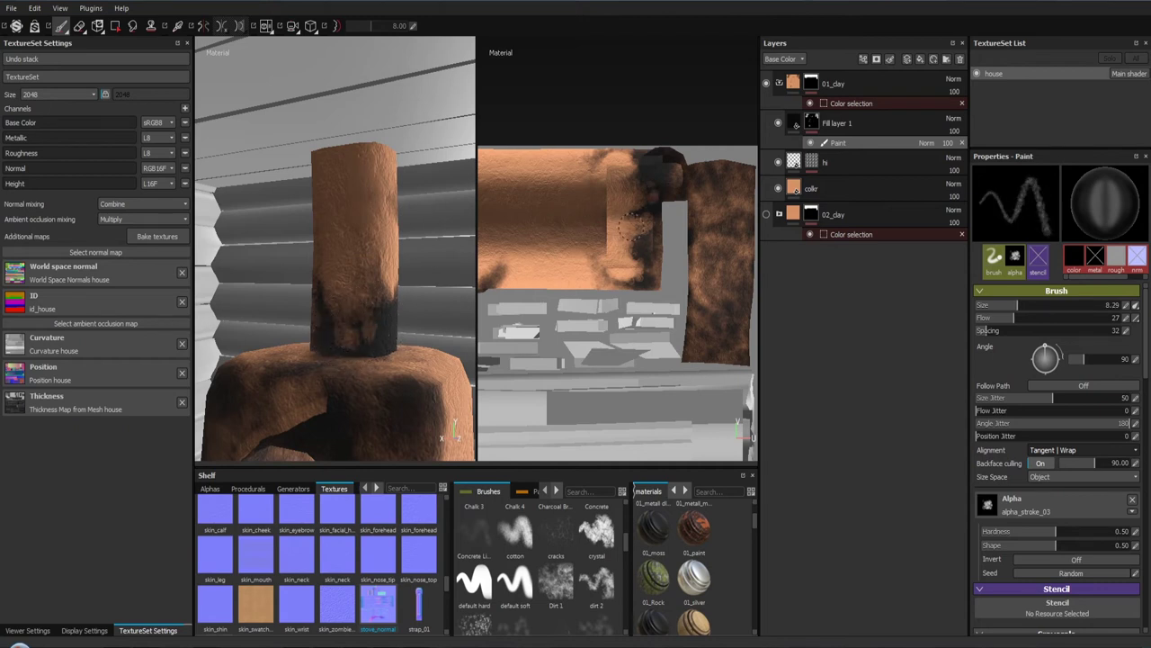
{"action": "left_click_drag", "start_coordinate": [1015, 320], "coordinate": [1002, 323]}
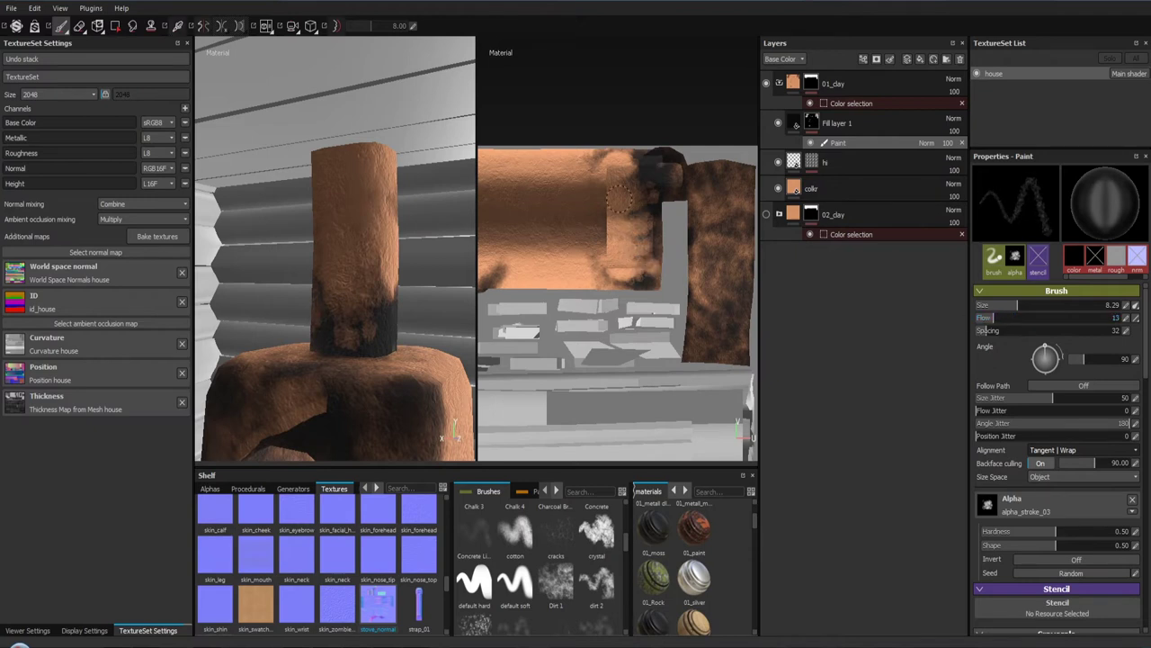
Step: Enlarge the brush, swap colours, and paint clay orange over dark patches at the pillar base
{"action": "left_click_drag", "start_coordinate": [623, 184], "coordinate": [617, 178]}
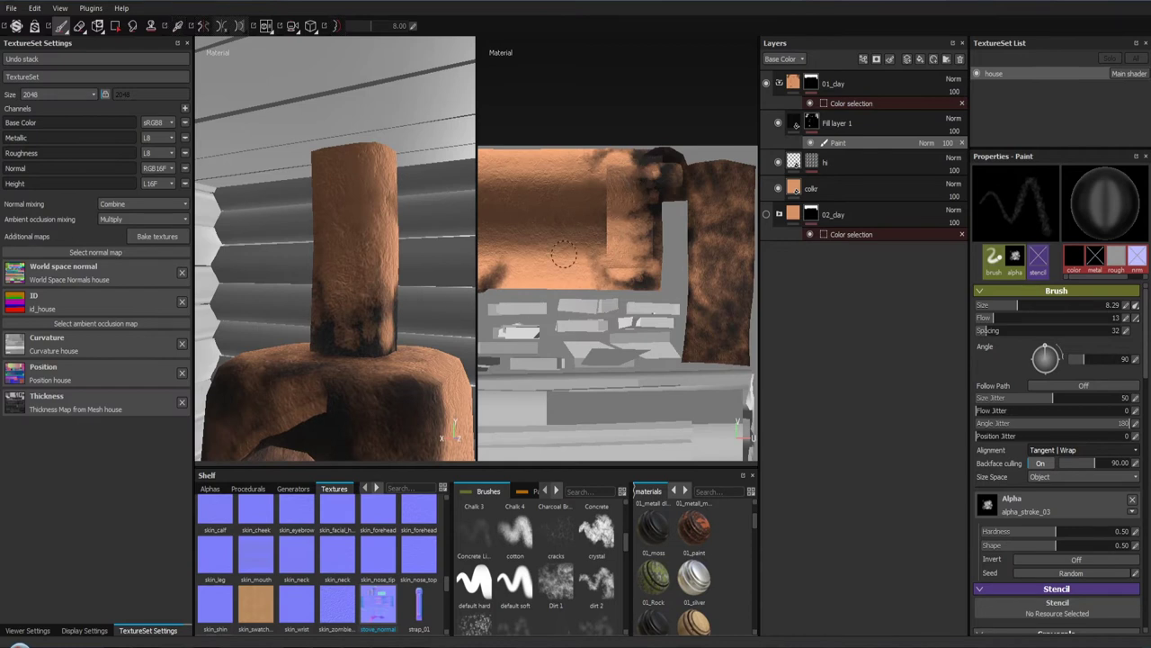
{"action": "left_click_drag", "start_coordinate": [564, 254], "coordinate": [575, 254]}
{"action": "key", "text": "x"}
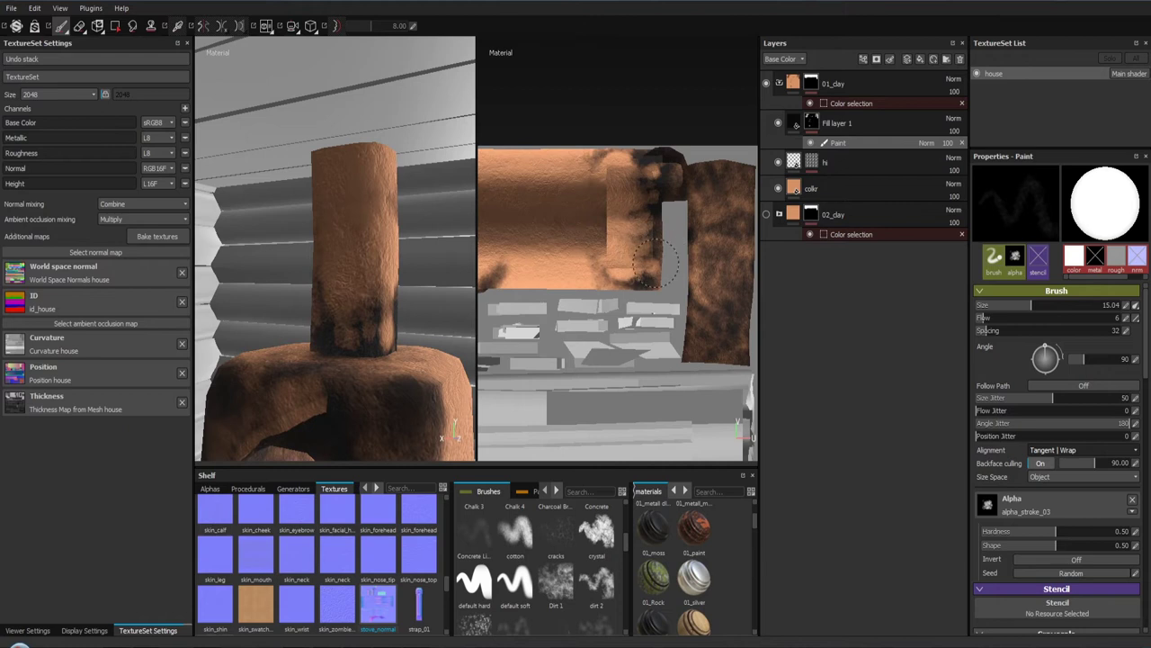
{"action": "left_click_drag", "start_coordinate": [656, 275], "coordinate": [632, 238]}
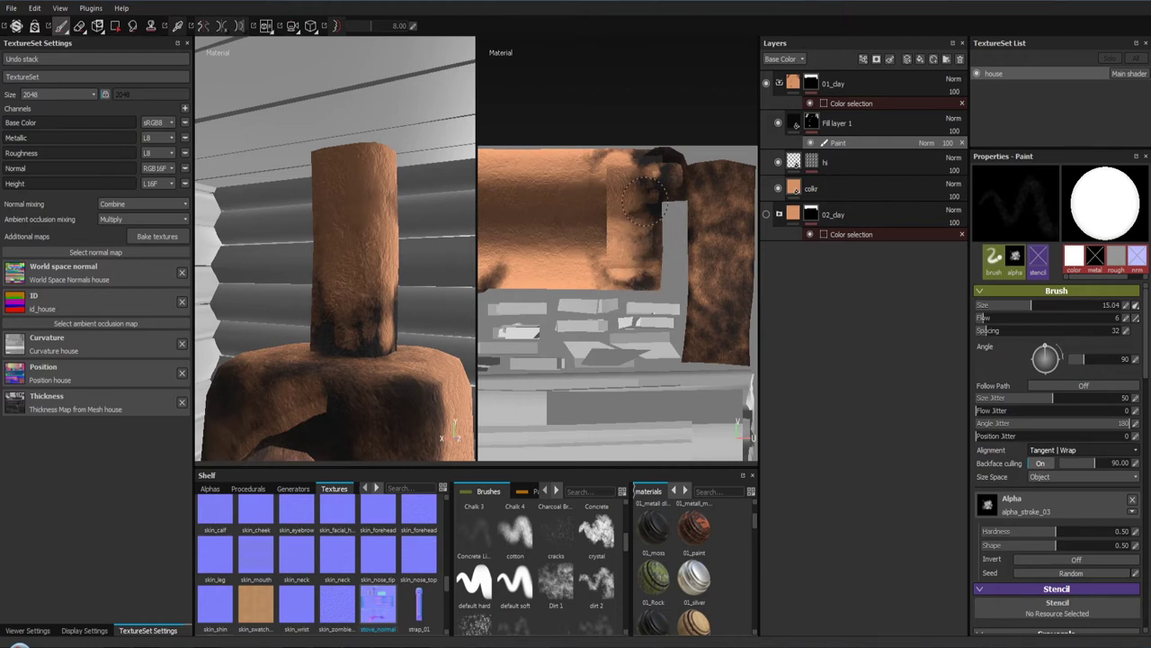
{"action": "left_click_drag", "start_coordinate": [372, 305], "coordinate": [412, 342]}
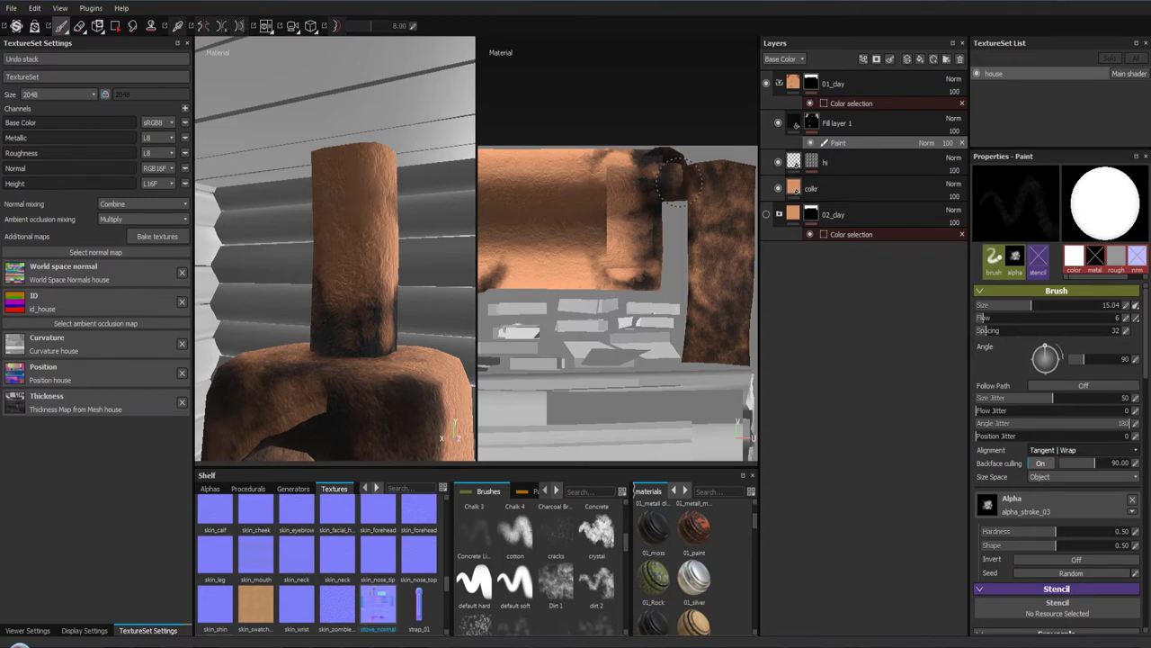
{"action": "scroll", "scroll_direction": "up", "scroll_amount": 3}
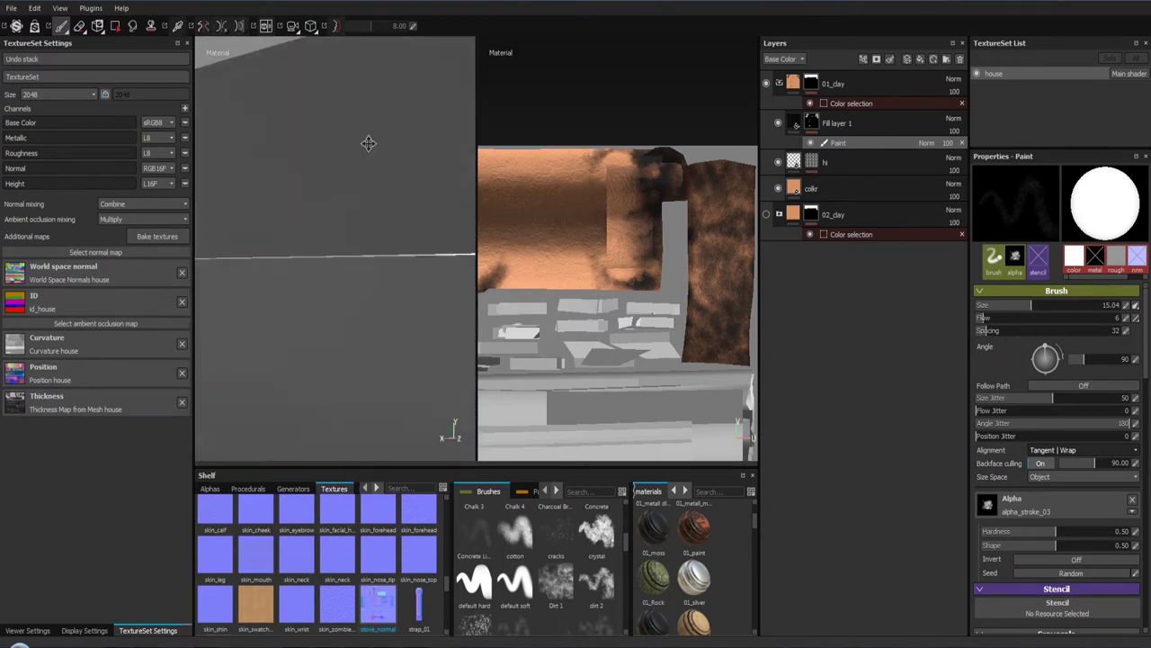
Step: Dab a spot of dark soot onto the stove base
{"action": "scroll", "scroll_direction": "up", "scroll_amount": 3}
{"action": "key", "text": "f"}
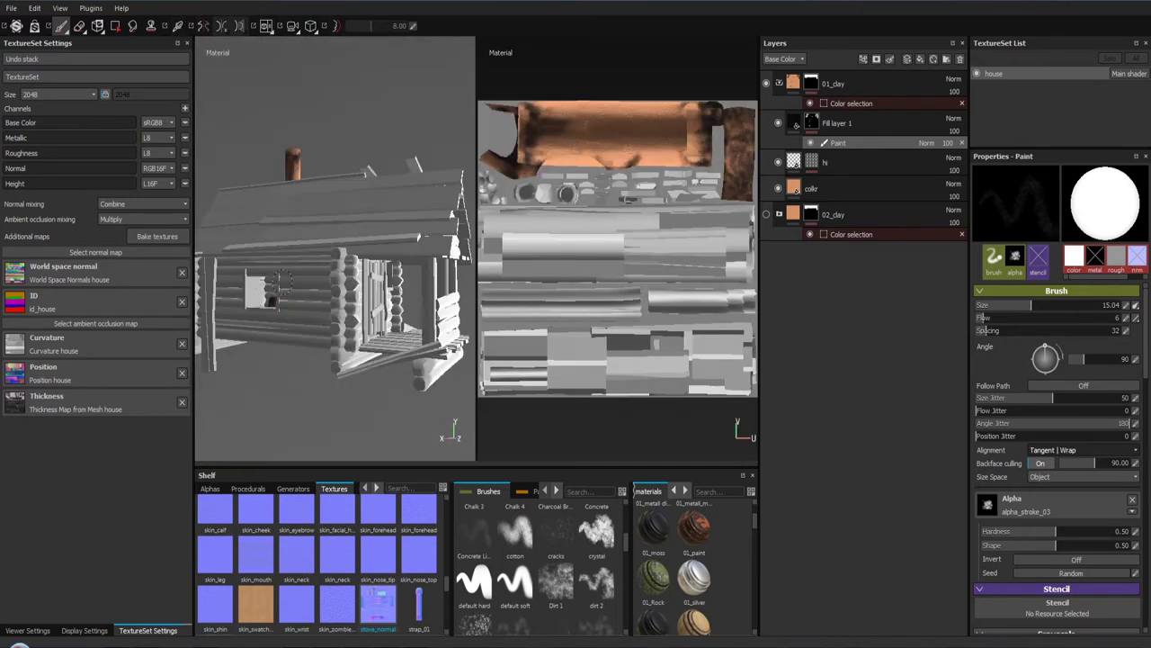
{"action": "scroll", "scroll_direction": "up", "scroll_amount": 3}
{"action": "scroll", "scroll_direction": "up", "scroll_amount": 3}
{"action": "scroll", "scroll_direction": "up", "scroll_amount": 3}
{"action": "scroll", "scroll_direction": "up", "scroll_amount": 3}
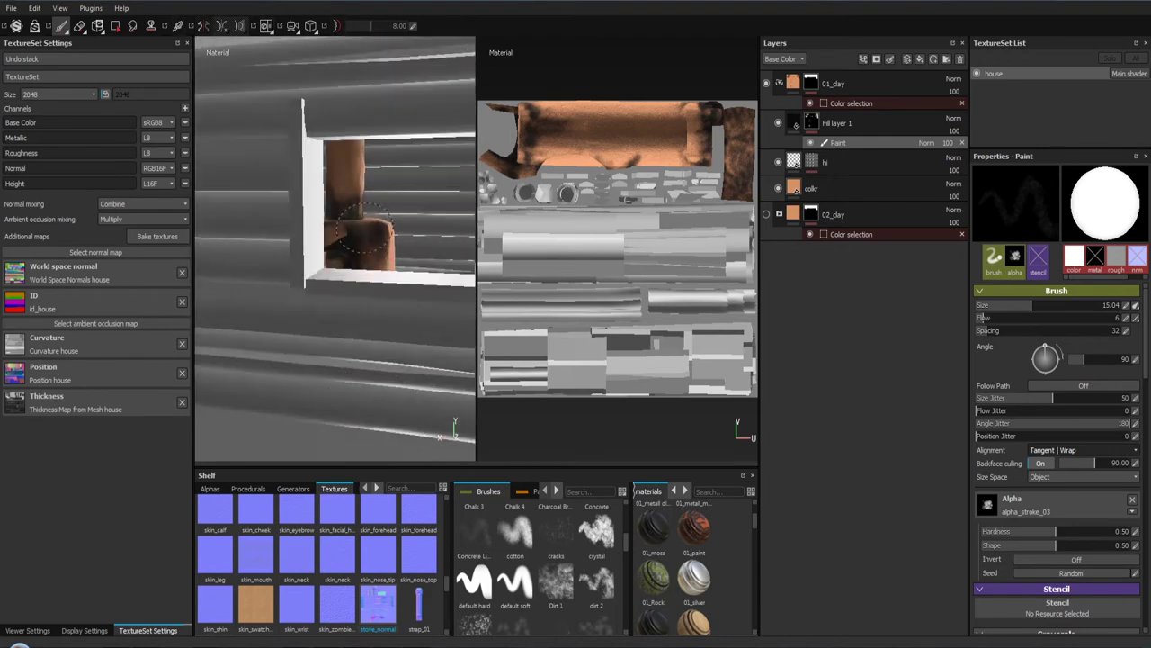
{"action": "scroll", "scroll_direction": "up", "scroll_amount": 3}
{"action": "scroll", "scroll_direction": "up", "scroll_amount": 3}
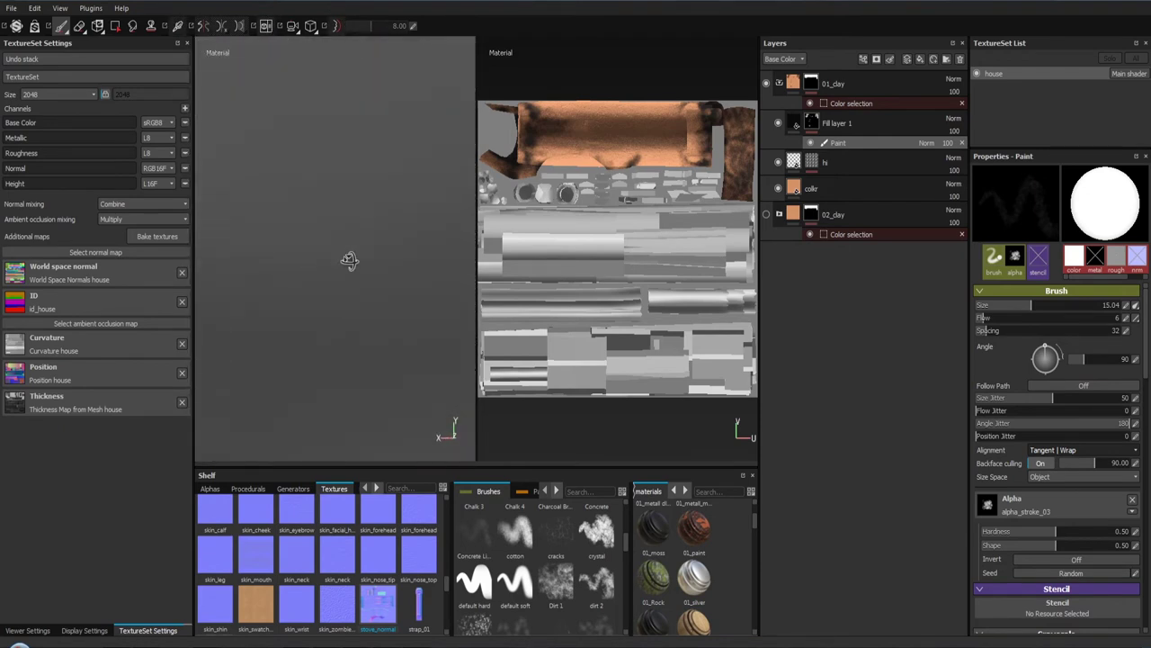
{"action": "scroll", "scroll_direction": "down", "scroll_amount": 3}
{"action": "left_click_drag", "start_coordinate": [319, 304], "coordinate": [397, 284]}
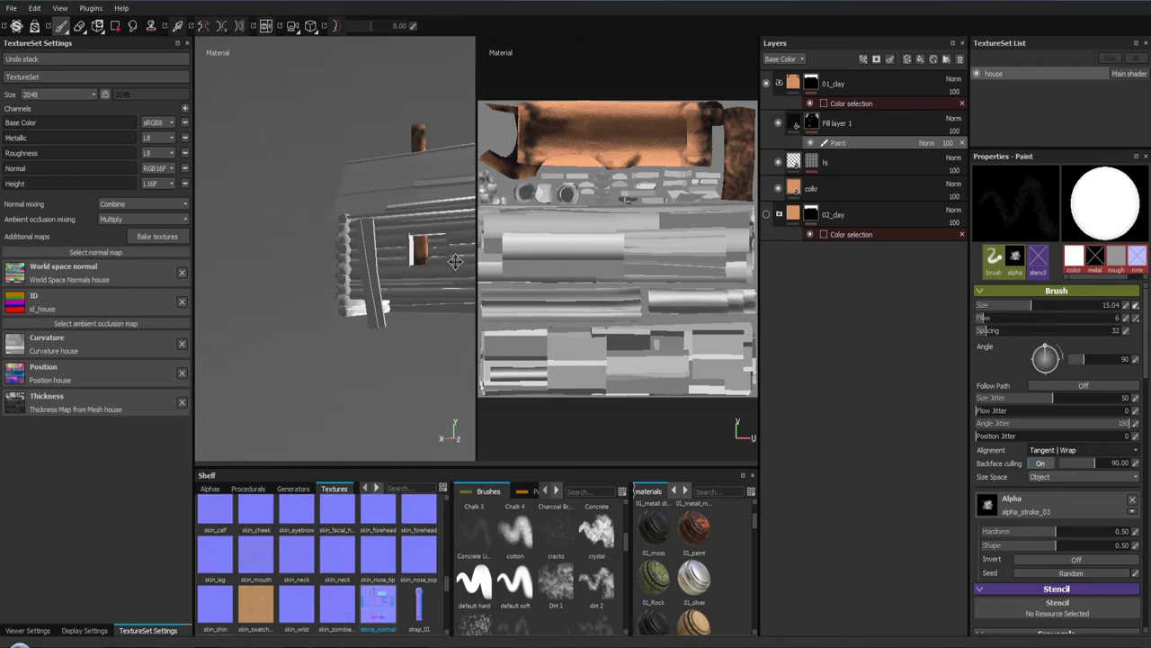
{"action": "scroll", "scroll_direction": "up", "scroll_amount": 3}
{"action": "scroll", "scroll_direction": "up", "scroll_amount": 3}
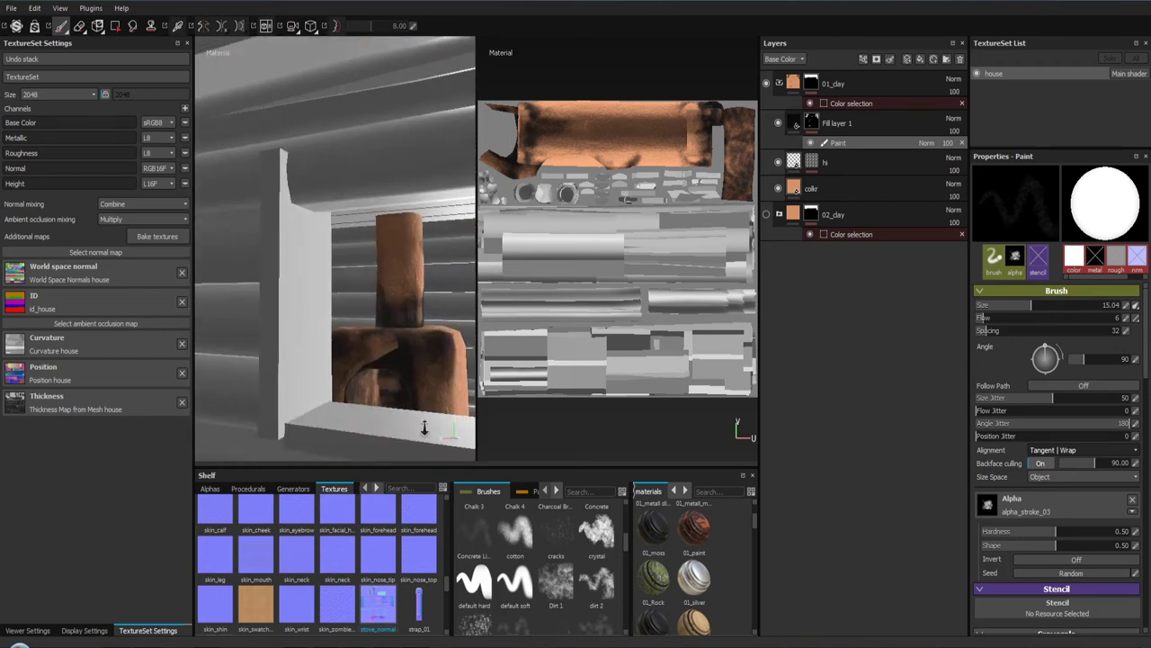
{"action": "scroll", "scroll_direction": "up", "scroll_amount": 3}
{"action": "scroll", "scroll_direction": "up", "scroll_amount": 3}
{"action": "left_click_drag", "start_coordinate": [353, 290], "coordinate": [342, 291]}
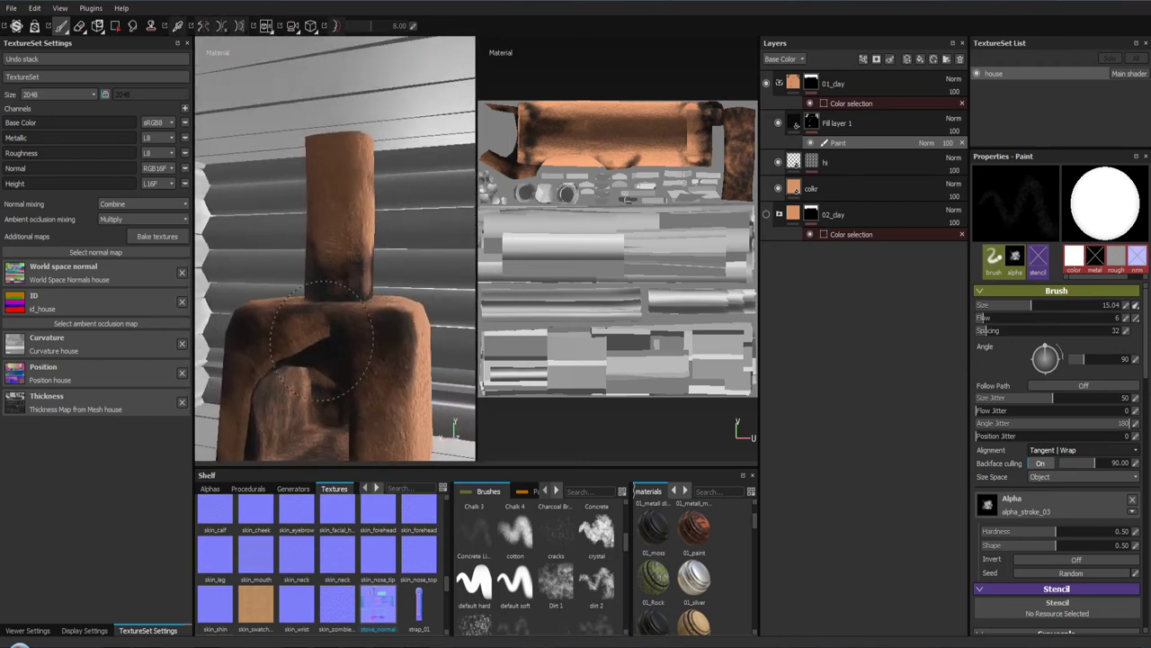
{"action": "left_click", "coordinate": [313, 319]}
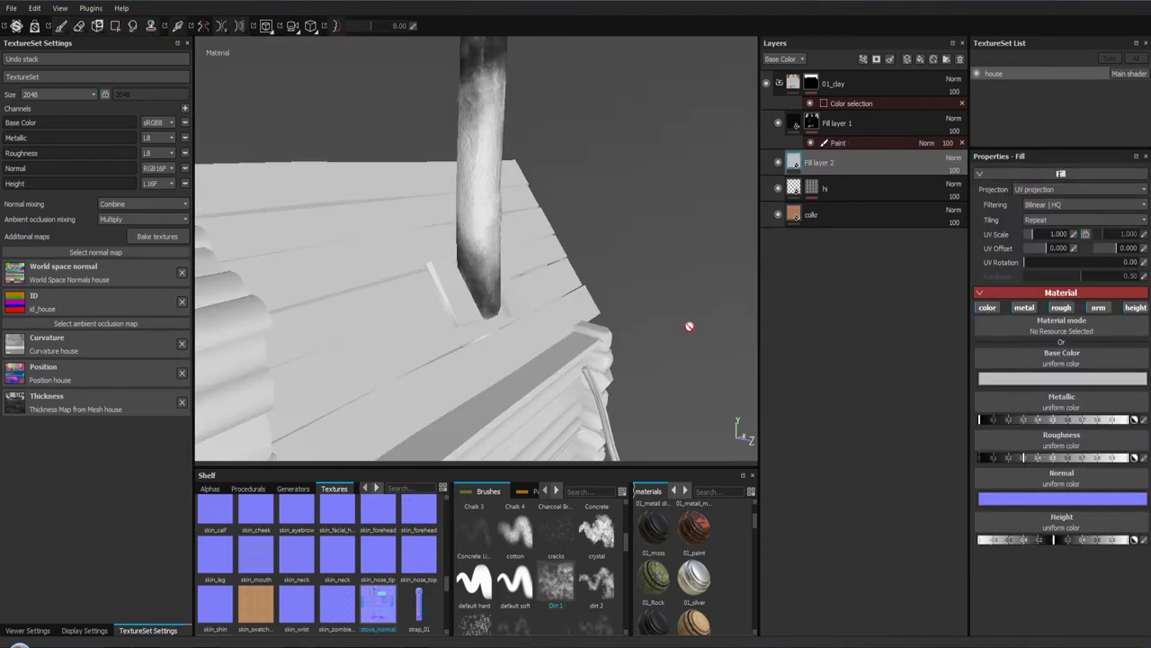
Step: Hide Fill layer 2 so the brown clay stove shows
{"action": "left_click_drag", "start_coordinate": [611, 234], "coordinate": [647, 270]}
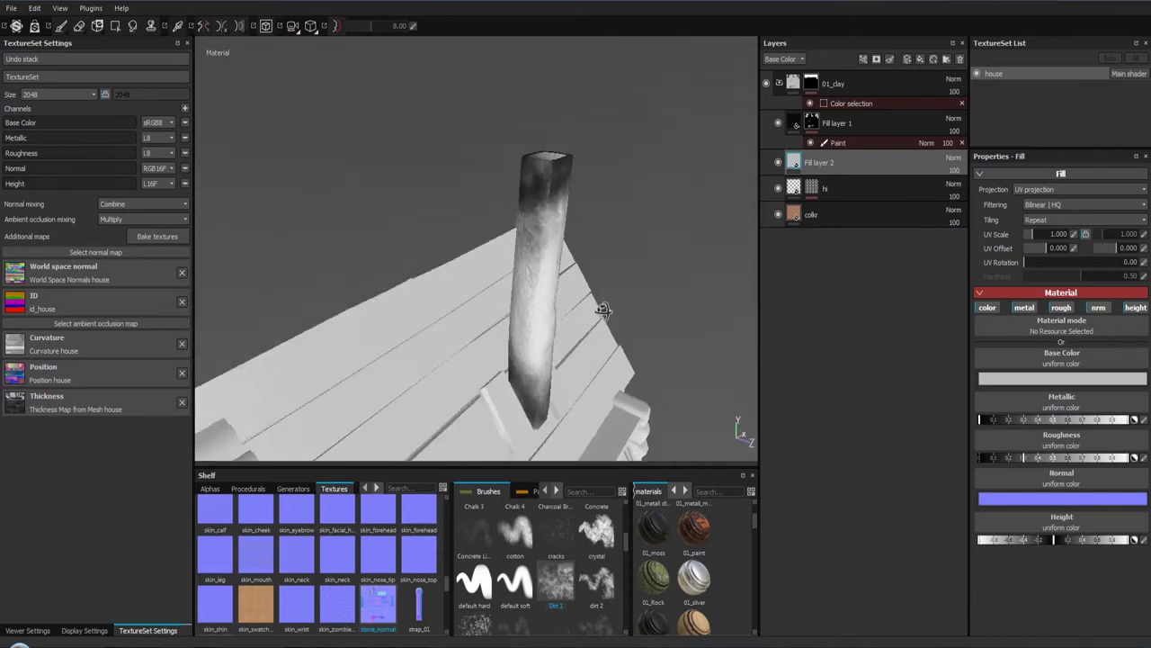
{"action": "left_click", "coordinate": [778, 162]}
{"action": "left_click_drag", "start_coordinate": [676, 206], "coordinate": [725, 172]}
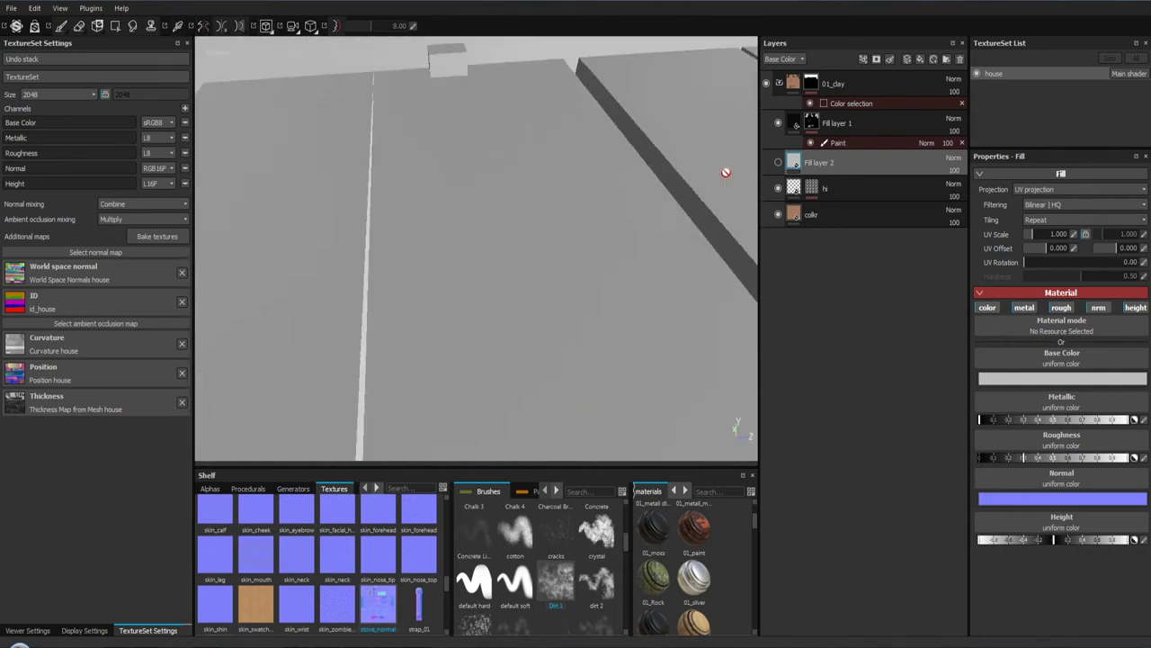
{"action": "key", "text": "f"}
{"action": "left_click_drag", "start_coordinate": [536, 203], "coordinate": [522, 270]}
{"action": "left_click_drag", "start_coordinate": [522, 270], "coordinate": [456, 399]}
{"action": "left_click_drag", "start_coordinate": [455, 399], "coordinate": [463, 309]}
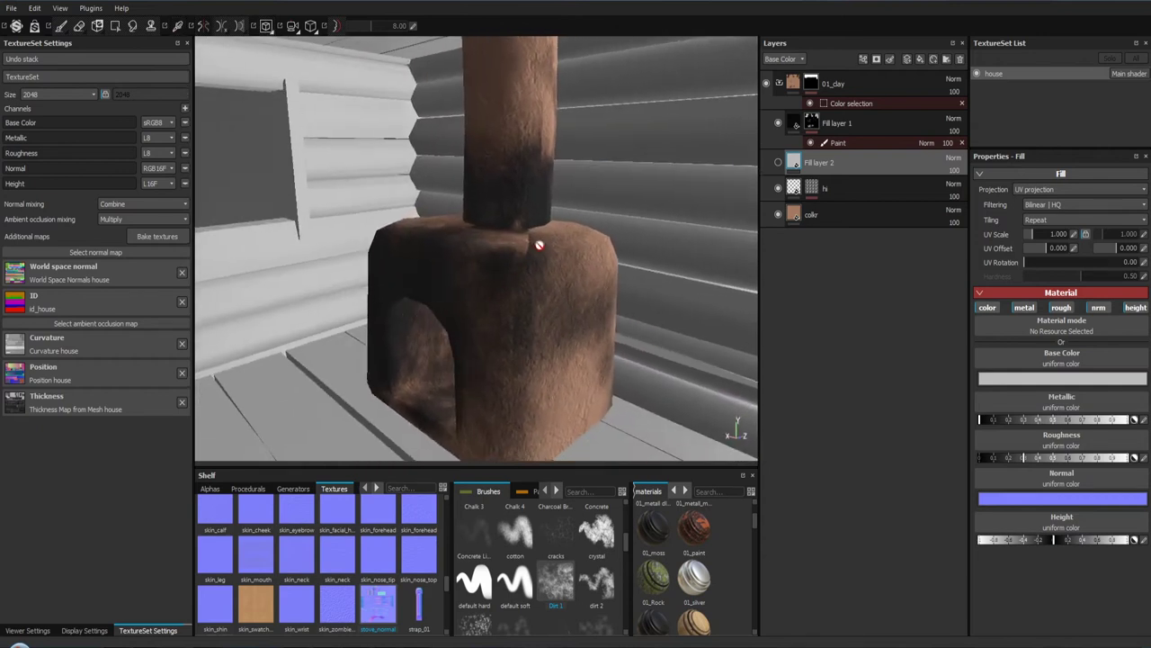
{"action": "left_click_drag", "start_coordinate": [528, 347], "coordinate": [536, 236]}
{"action": "left_click_drag", "start_coordinate": [489, 199], "coordinate": [485, 279]}
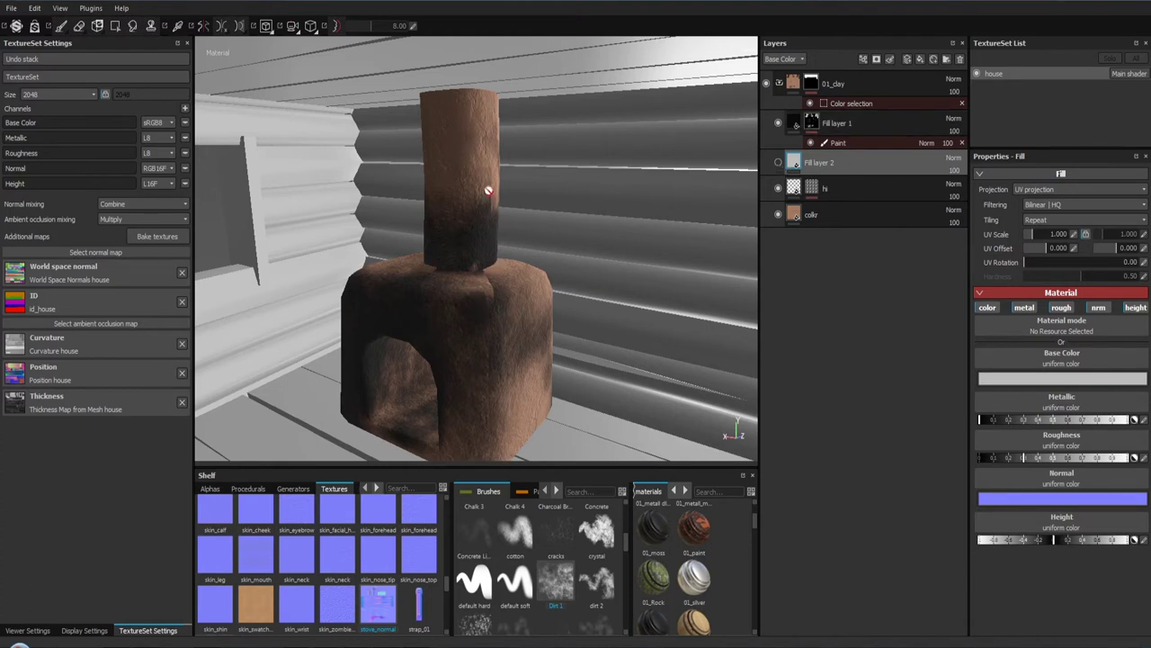
{"action": "left_click_drag", "start_coordinate": [486, 316], "coordinate": [755, 176]}
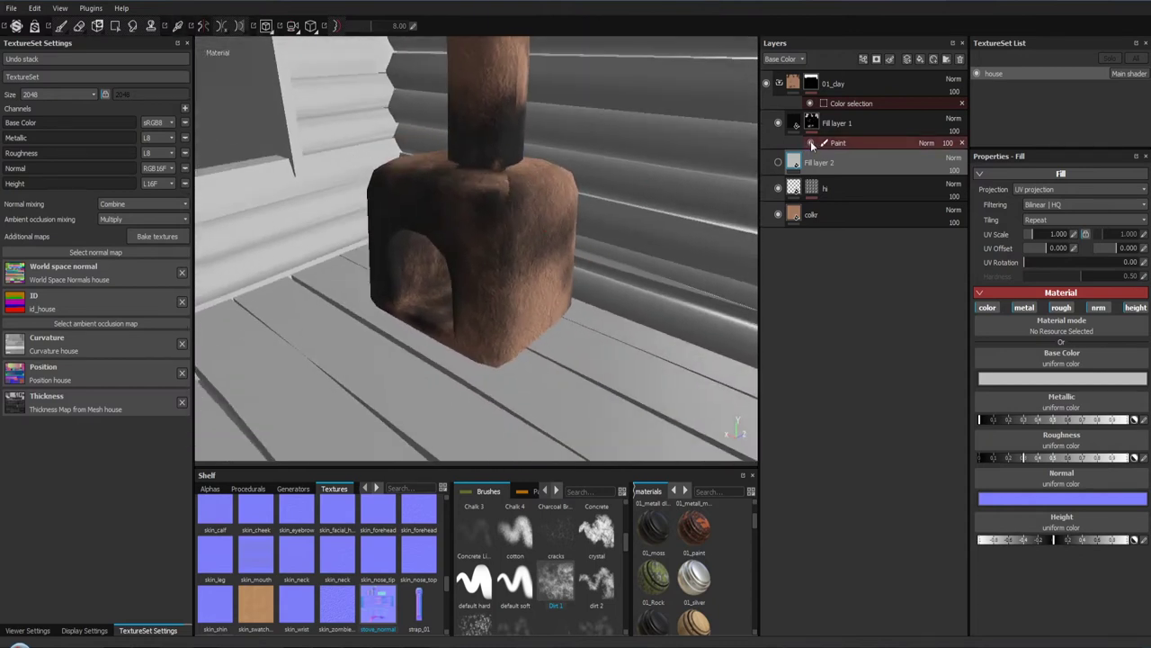
{"action": "left_click", "coordinate": [811, 142]}
{"action": "left_click", "coordinate": [810, 142]}
{"action": "left_click_drag", "start_coordinate": [526, 192], "coordinate": [522, 254]}
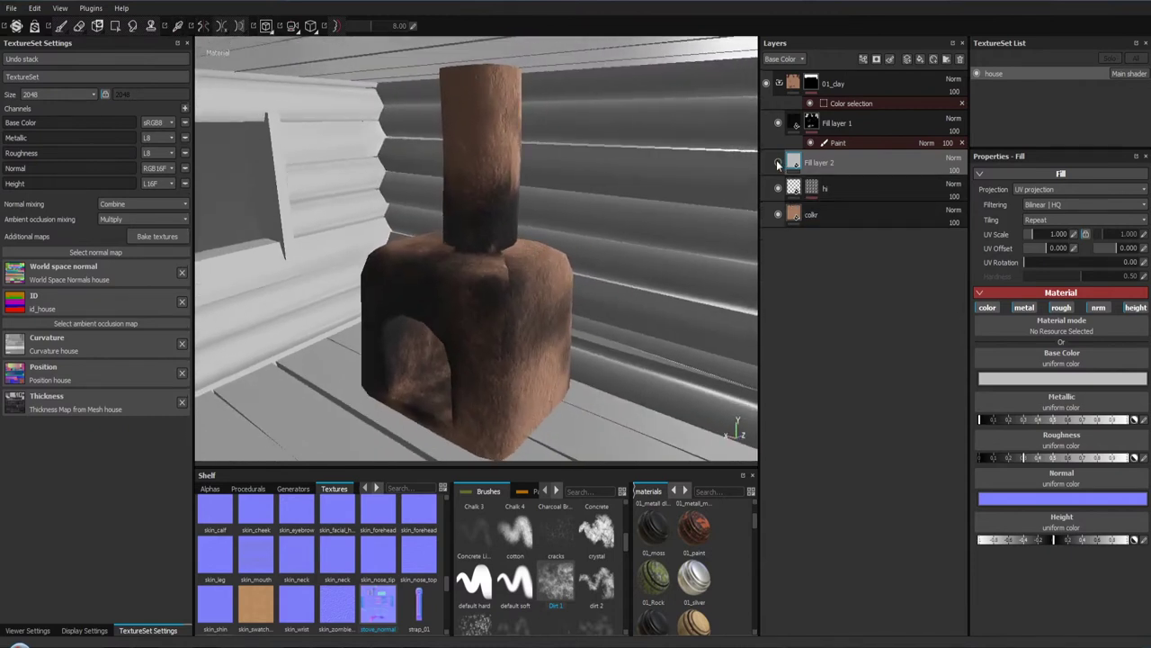
{"action": "left_click_drag", "start_coordinate": [720, 190], "coordinate": [496, 177]}
{"action": "scroll", "scroll_direction": "up", "scroll_amount": 3}
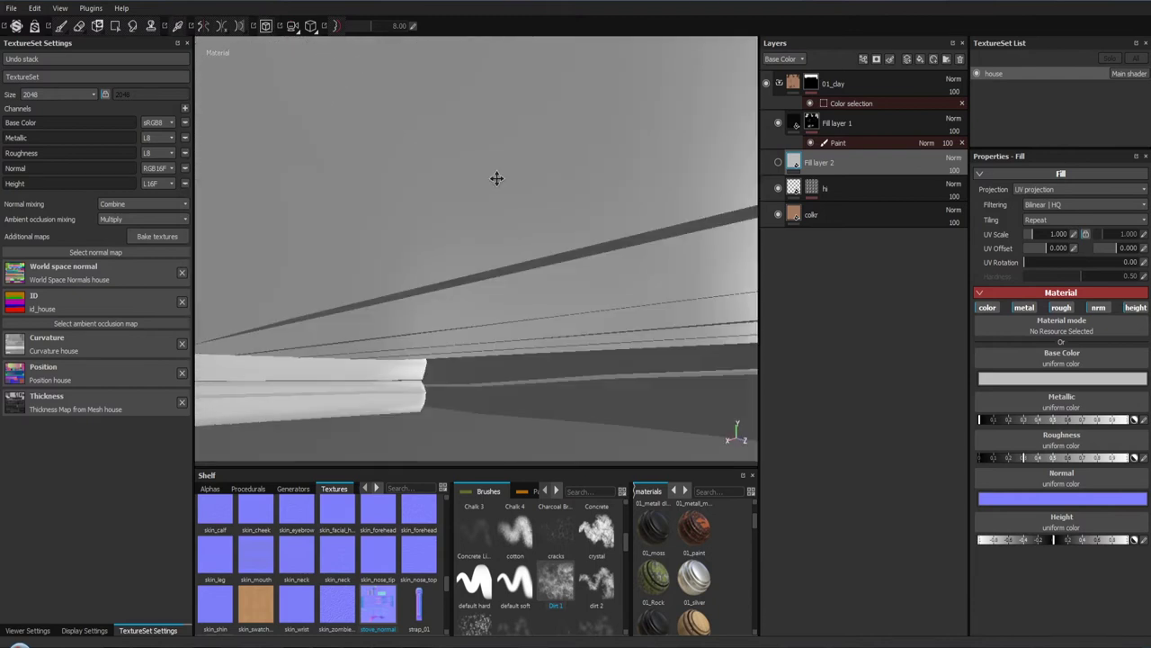
{"action": "key", "text": "f"}
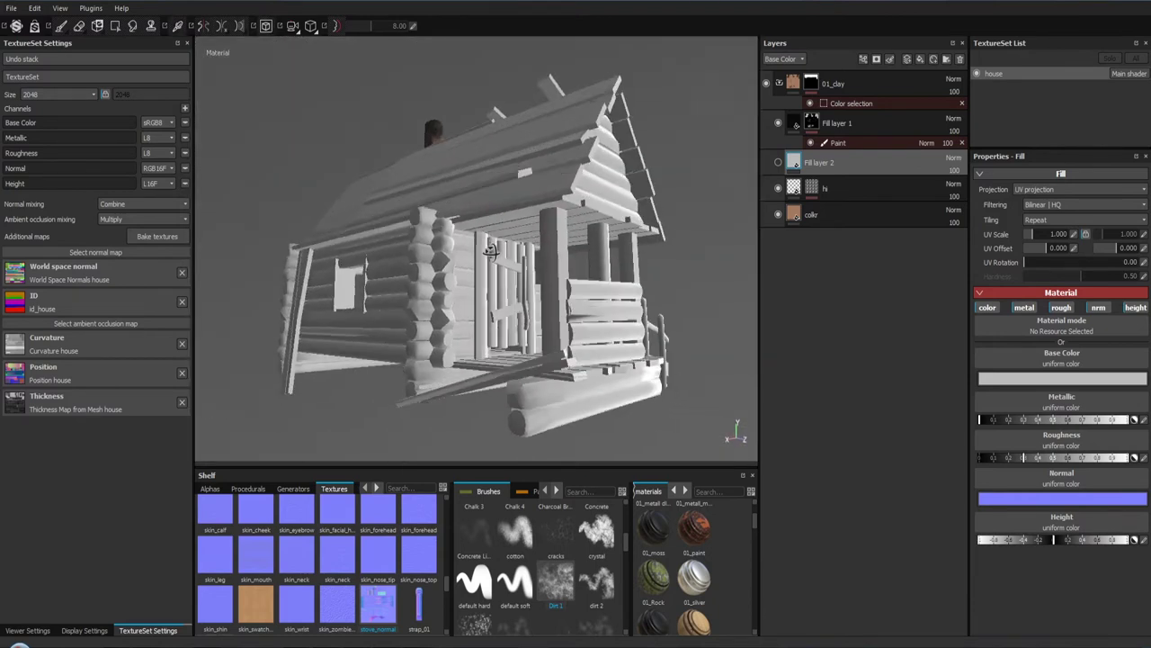
{"action": "left_click_drag", "start_coordinate": [478, 193], "coordinate": [380, 267]}
{"action": "scroll", "scroll_direction": "up", "scroll_amount": 3}
{"action": "scroll", "scroll_direction": "up", "scroll_amount": 3}
{"action": "scroll", "scroll_direction": "up", "scroll_amount": 3}
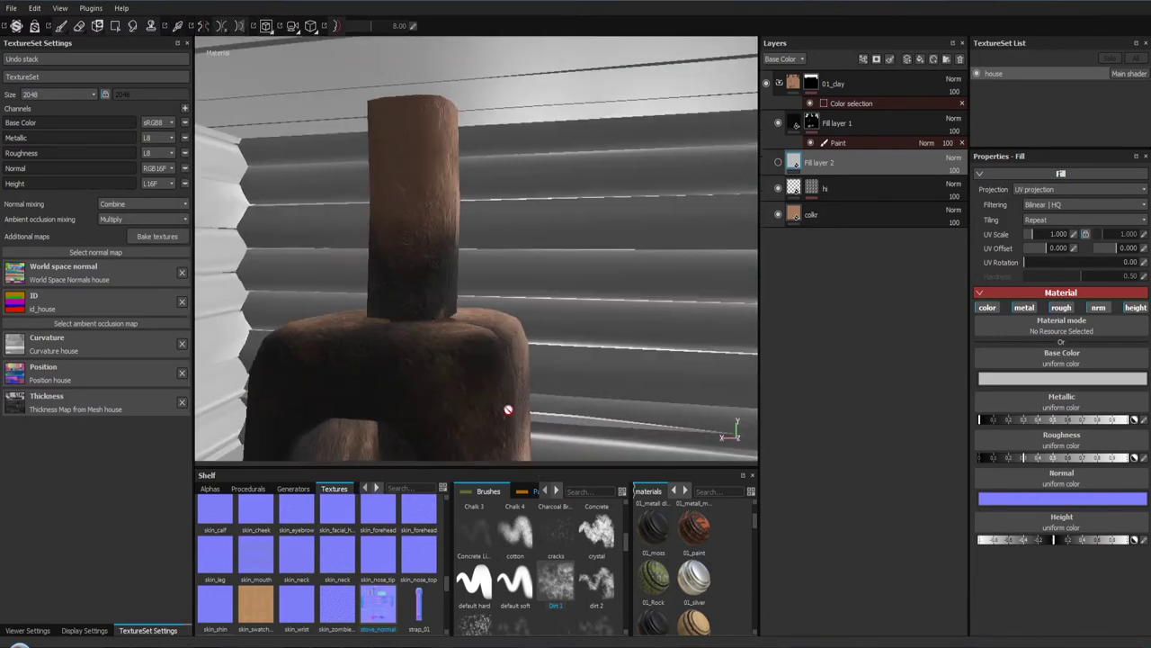
{"action": "left_click_drag", "start_coordinate": [509, 411], "coordinate": [411, 275]}
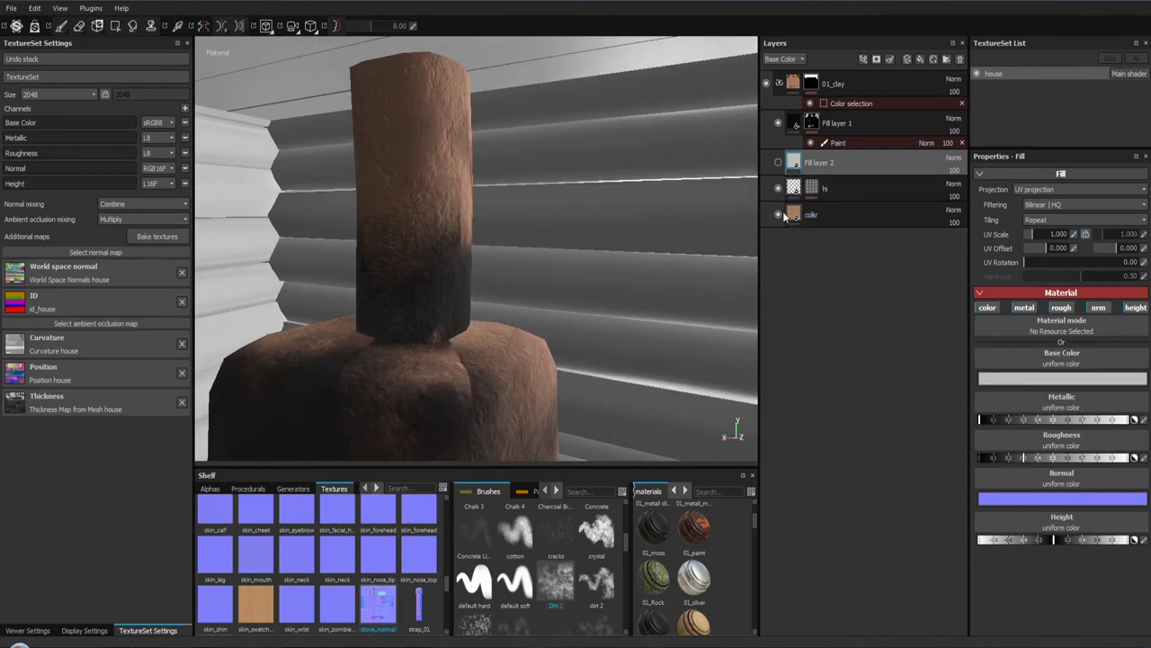
{"action": "left_click_drag", "start_coordinate": [509, 181], "coordinate": [468, 234]}
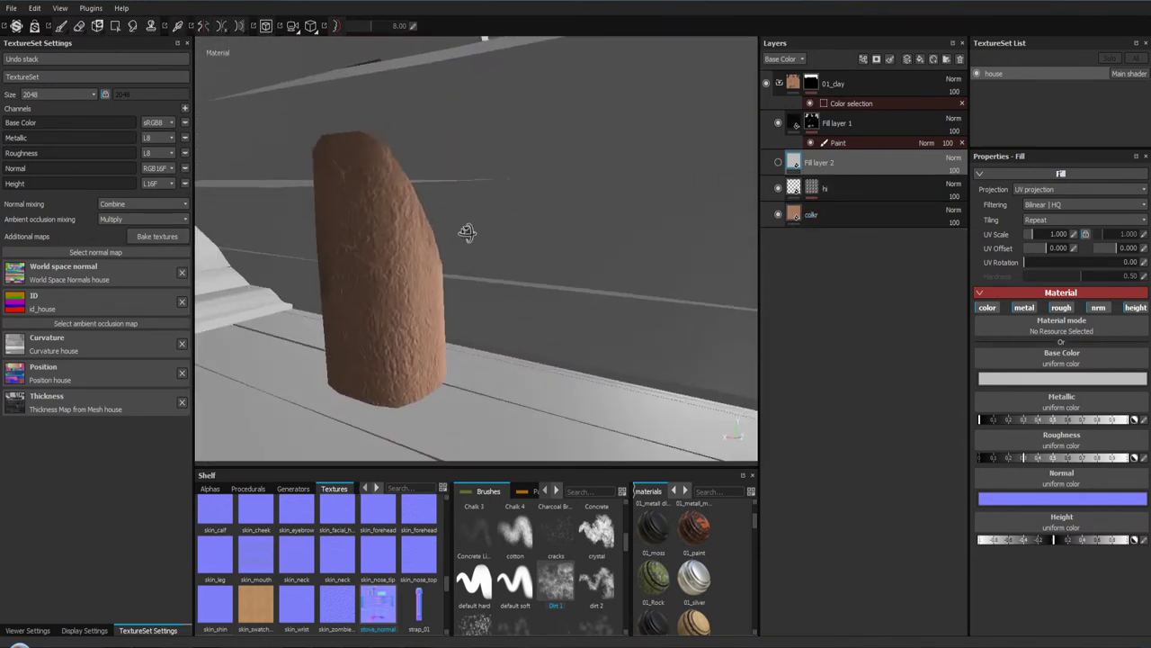
{"action": "scroll", "scroll_direction": "up", "scroll_amount": 3}
{"action": "left_click_drag", "start_coordinate": [506, 172], "coordinate": [545, 205]}
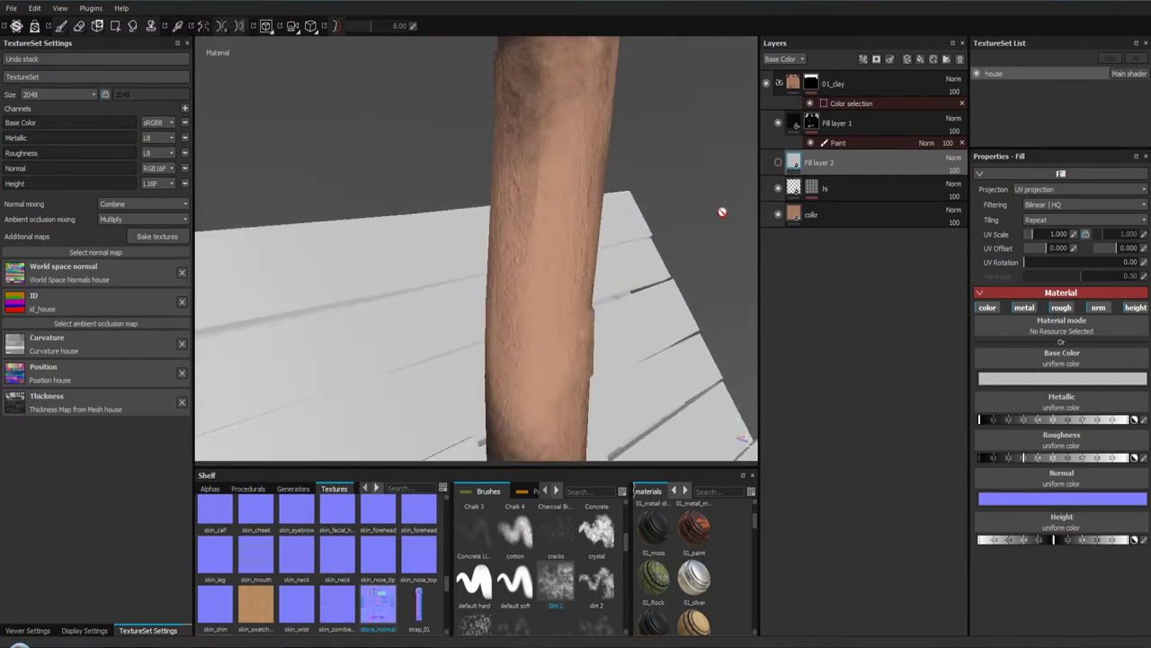
{"action": "left_click_drag", "start_coordinate": [713, 203], "coordinate": [674, 122]}
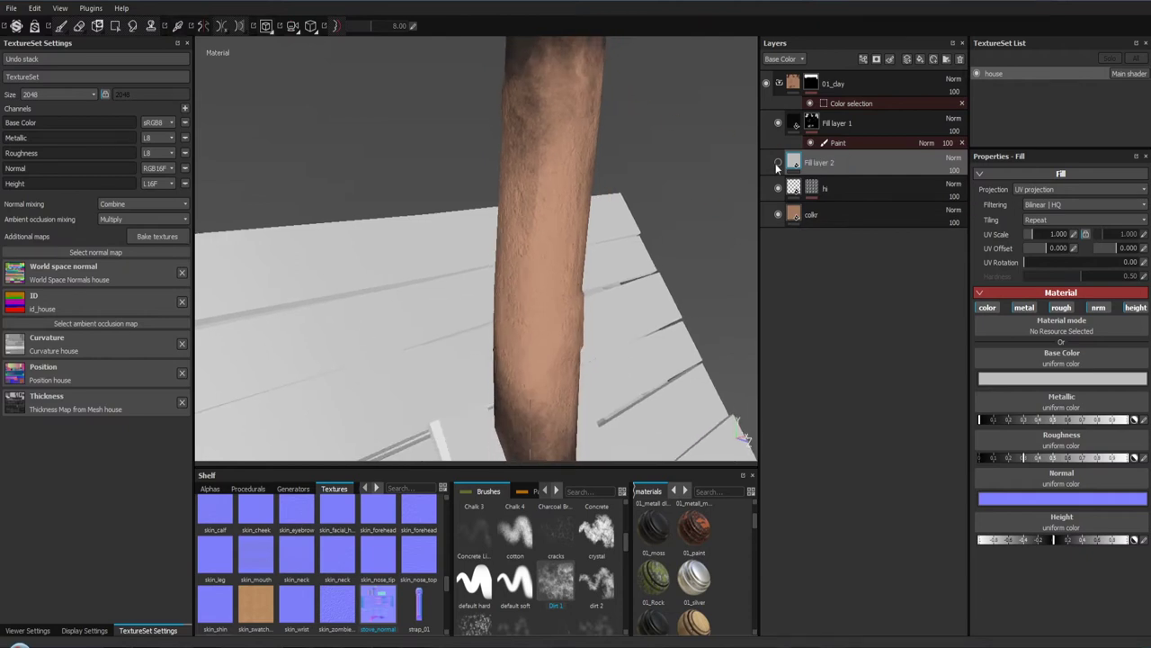
Step: Give Fill layer 2 a black mask and add a fill effect to it
{"action": "right_click", "coordinate": [795, 162]}
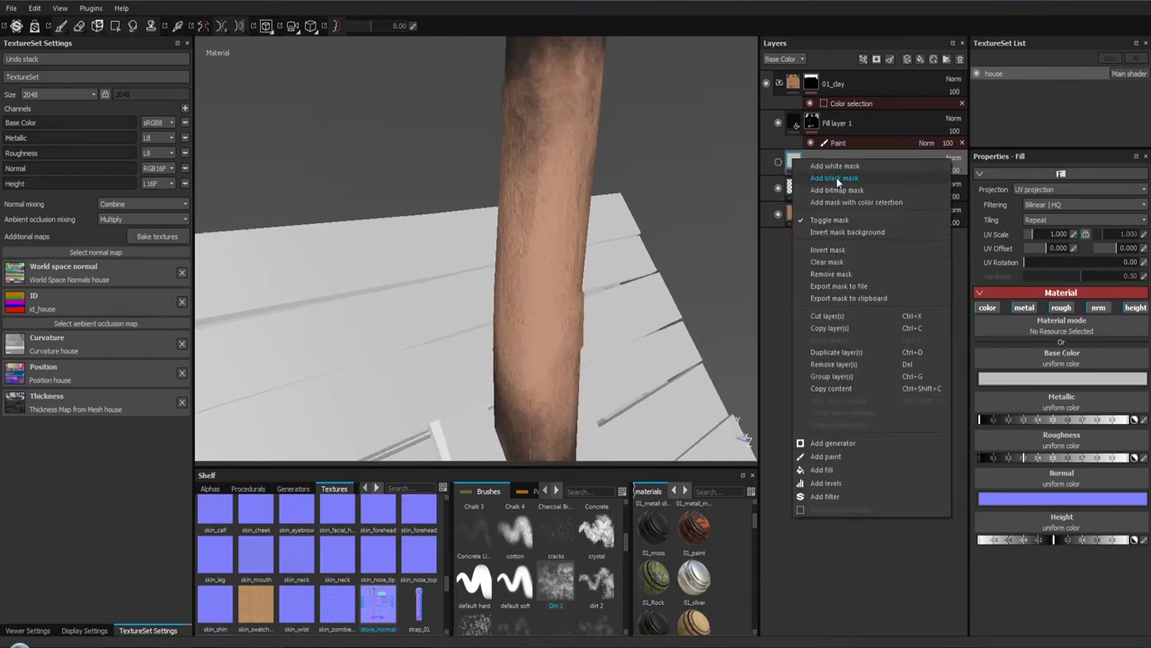
{"action": "left_click", "coordinate": [836, 178]}
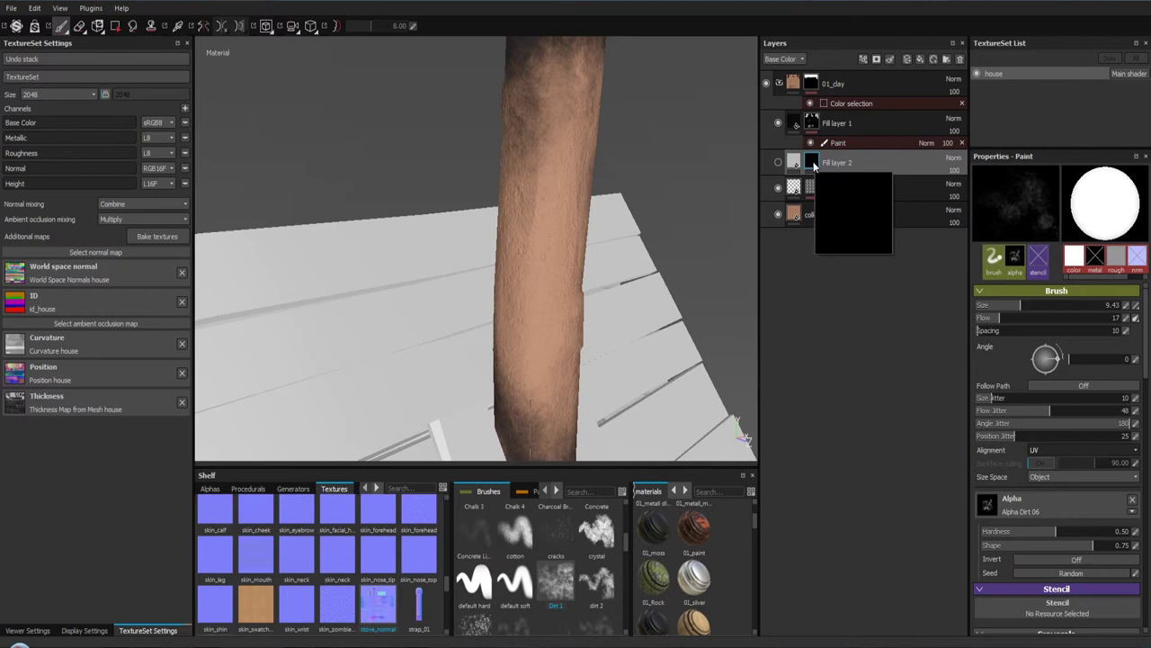
{"action": "right_click", "coordinate": [818, 162]}
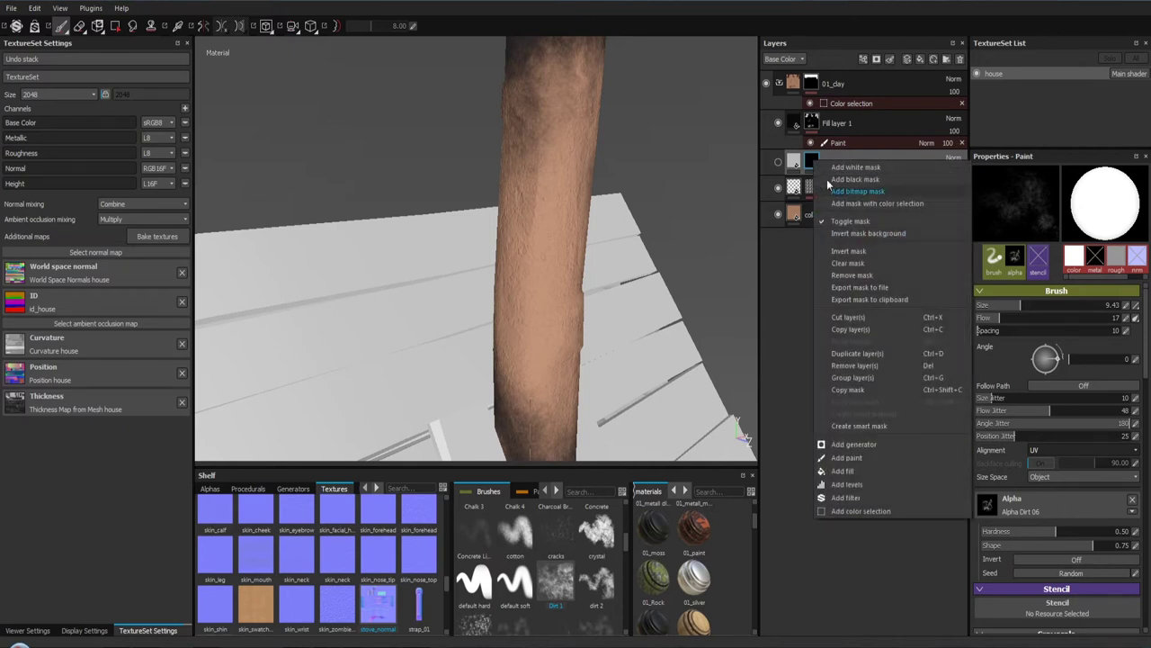
{"action": "left_click", "coordinate": [867, 469]}
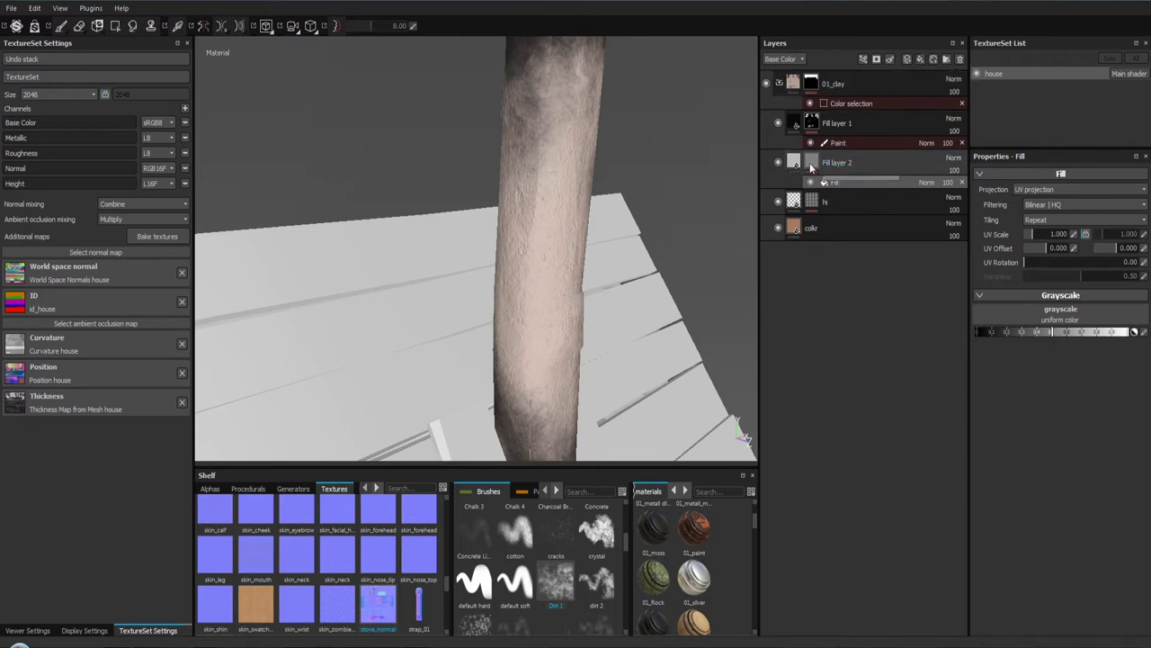
Step: Turn off Fill layer 2's metallic and normal channels, keeping roughness enabled
{"action": "left_click", "coordinate": [795, 165]}
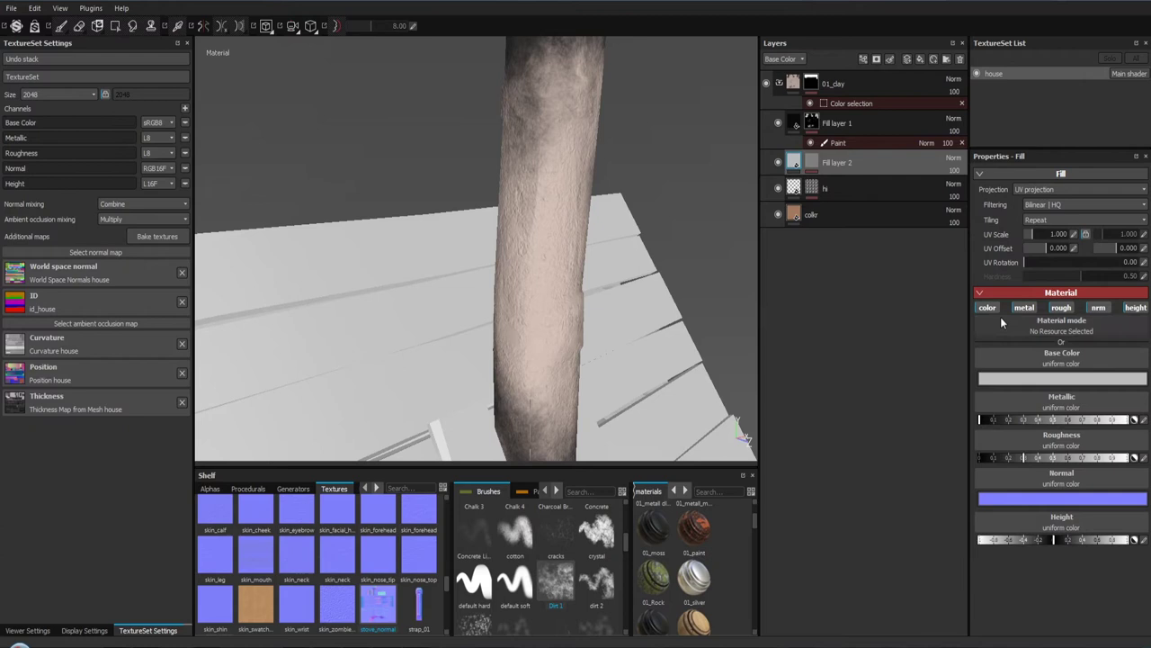
{"action": "left_click", "coordinate": [1023, 308]}
{"action": "left_click", "coordinate": [1061, 308]}
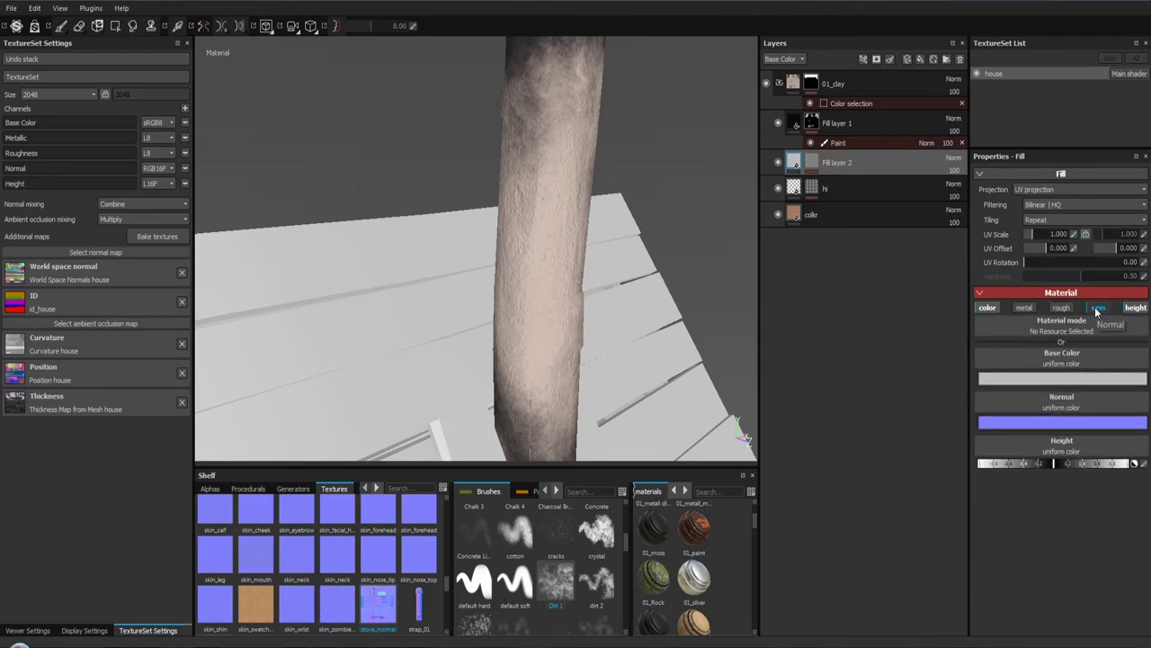
{"action": "left_click", "coordinate": [1097, 307]}
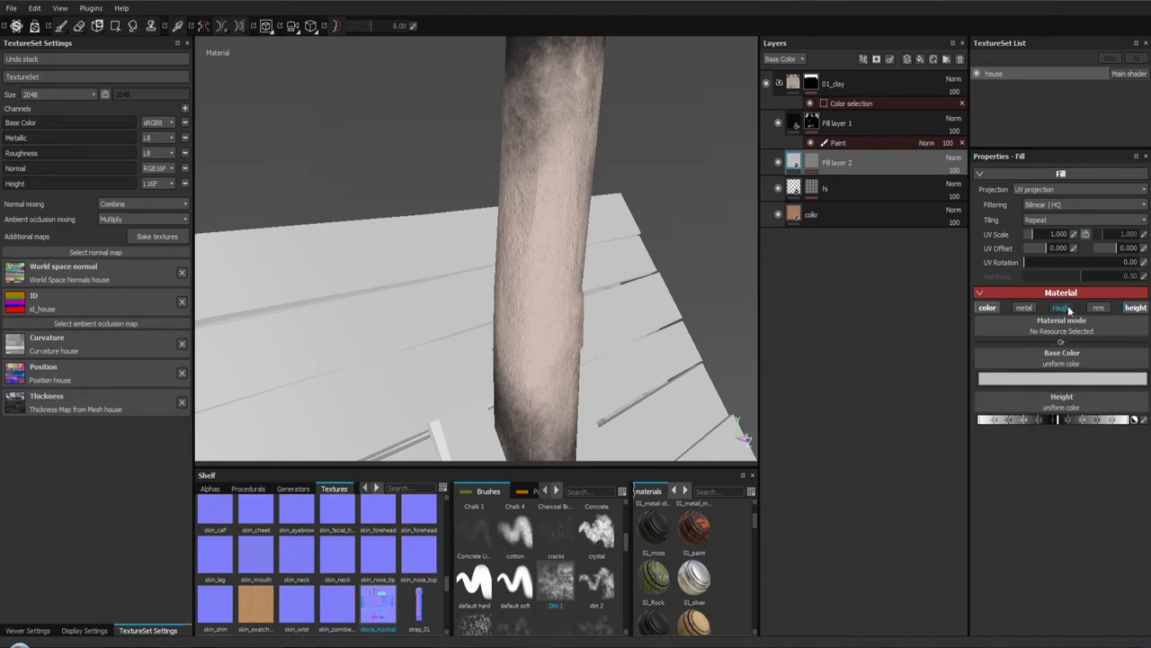
{"action": "left_click", "coordinate": [1067, 308]}
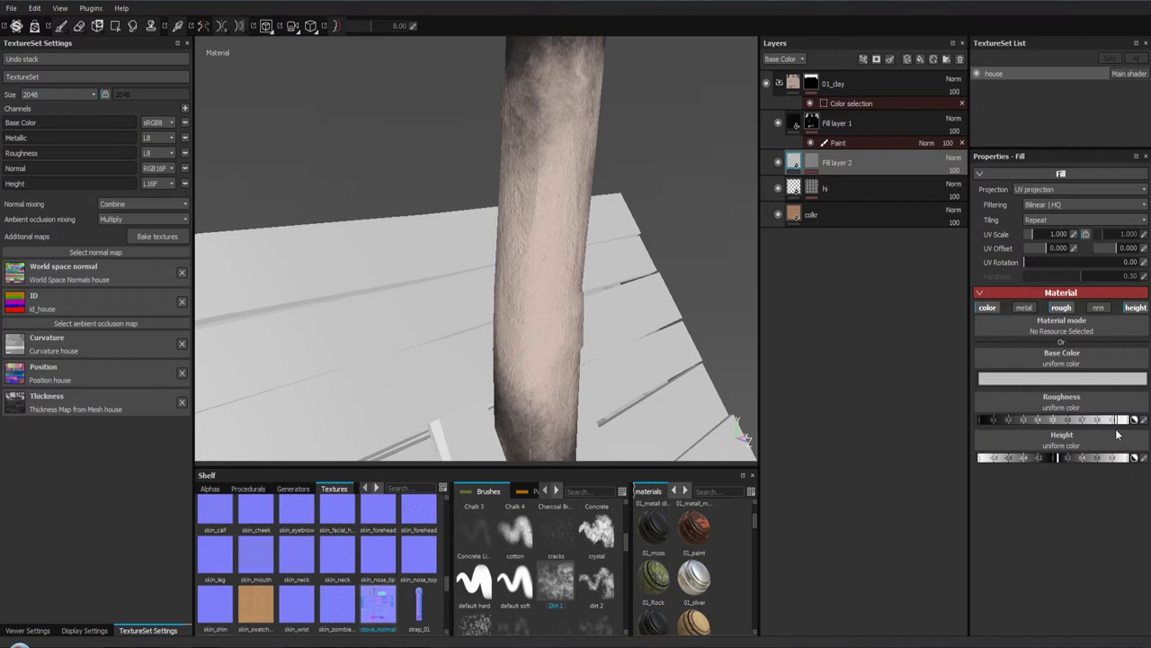
Step: Set Fill layer 2's base colour to muted pinkish clay (R 0.509, G 0.408, B 0.366)
{"action": "left_click", "coordinate": [1024, 379]}
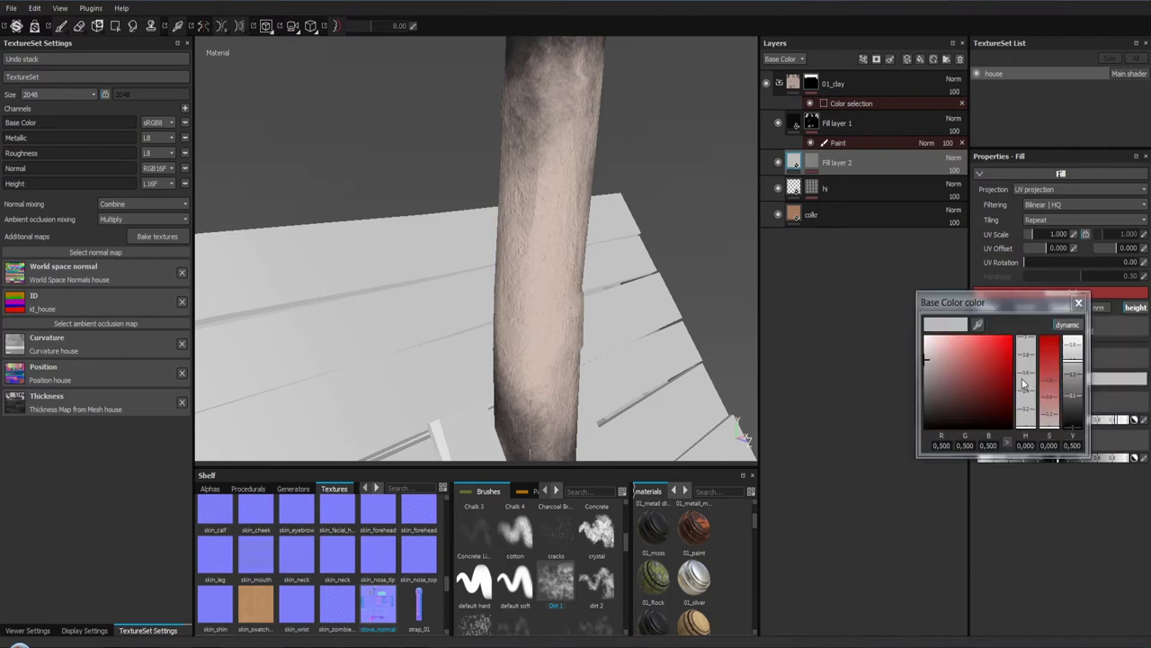
{"action": "left_click", "coordinate": [977, 323]}
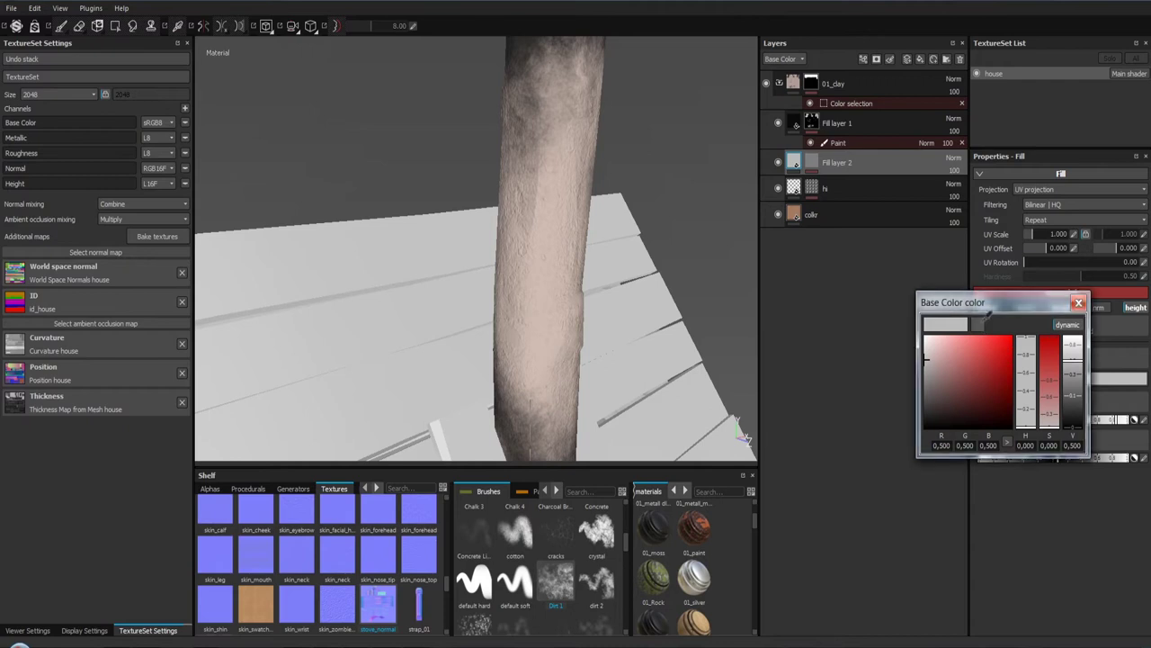
{"action": "left_click", "coordinate": [544, 276]}
{"action": "left_click", "coordinate": [551, 273]}
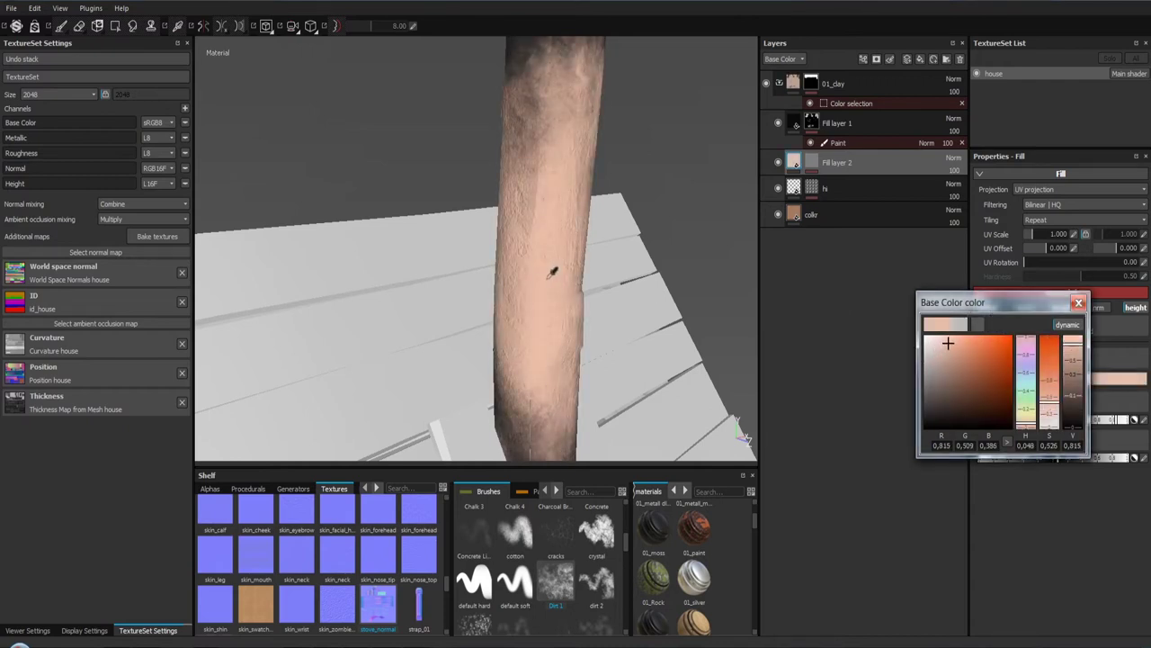
{"action": "left_click_drag", "start_coordinate": [953, 344], "coordinate": [936, 362]}
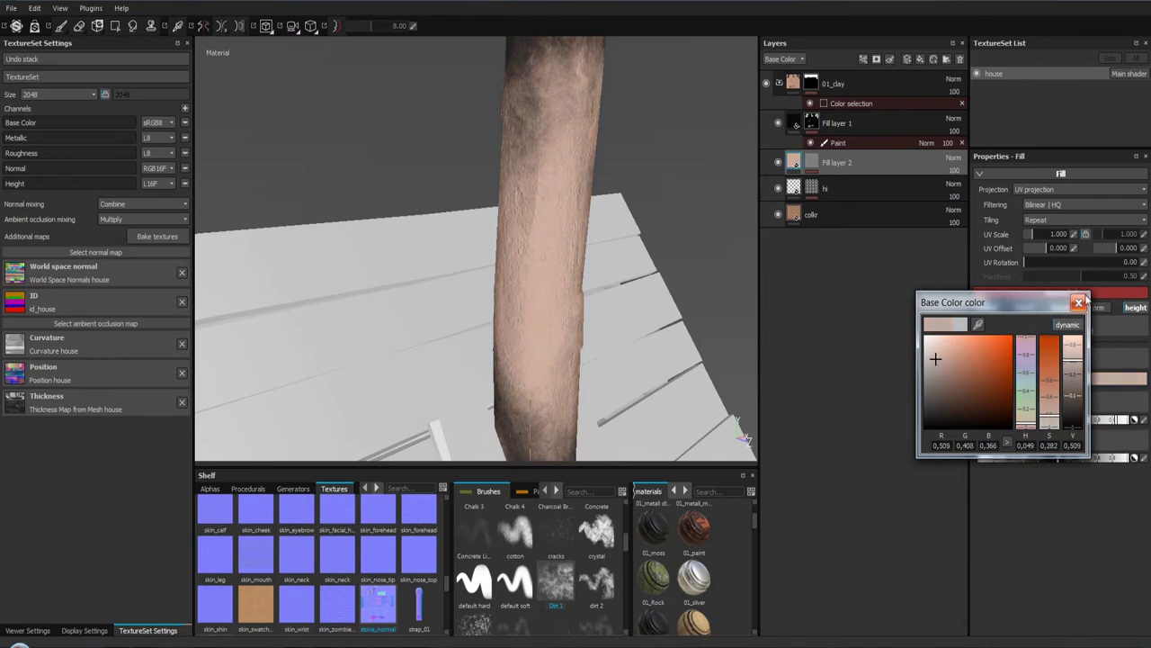
{"action": "left_click", "coordinate": [1079, 302]}
Step: Add a fill to Fill layer 2's mask using the Grunge 003 procedural as its grayscale
{"action": "left_click", "coordinate": [812, 166]}
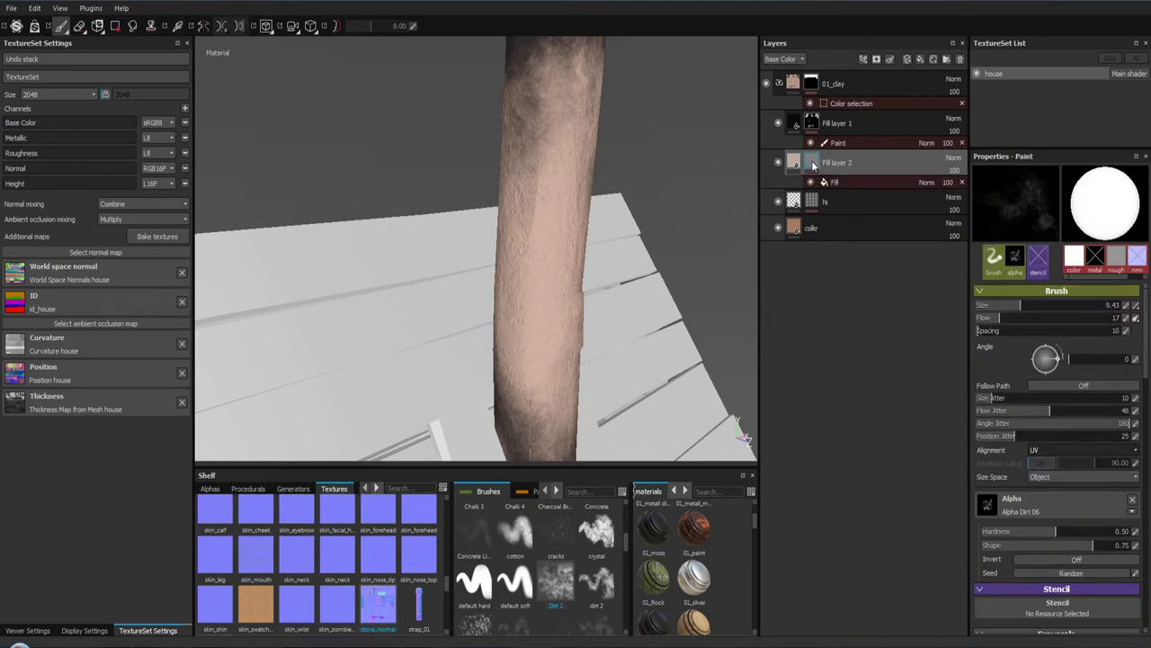
{"action": "left_click", "coordinate": [843, 182]}
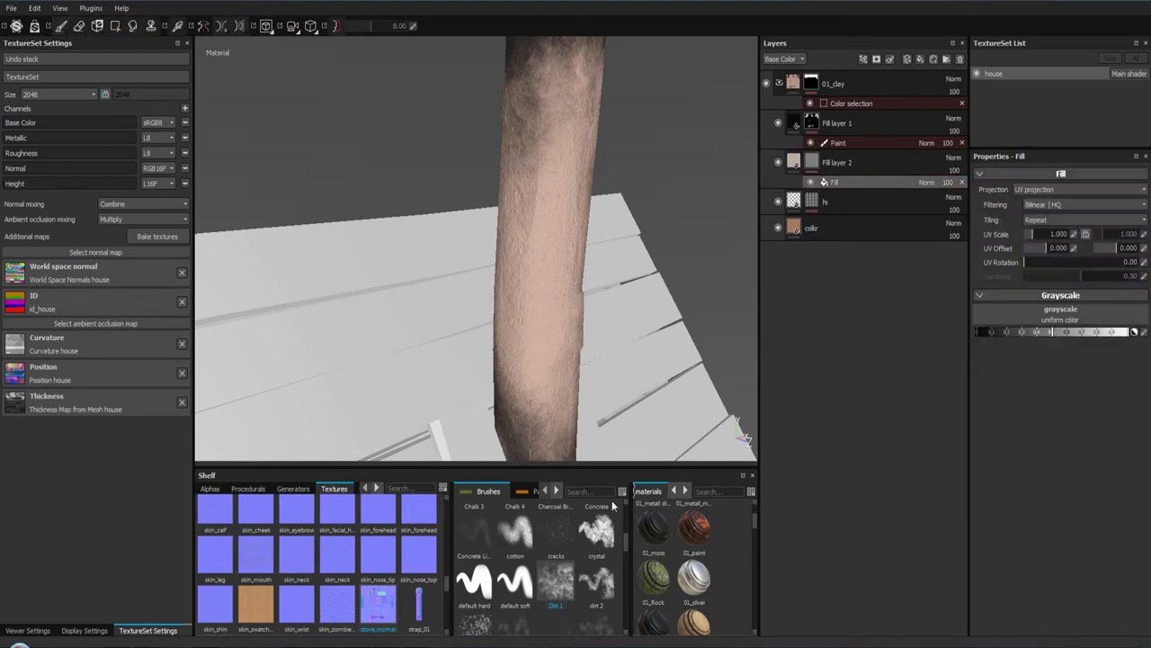
{"action": "left_click", "coordinate": [254, 490]}
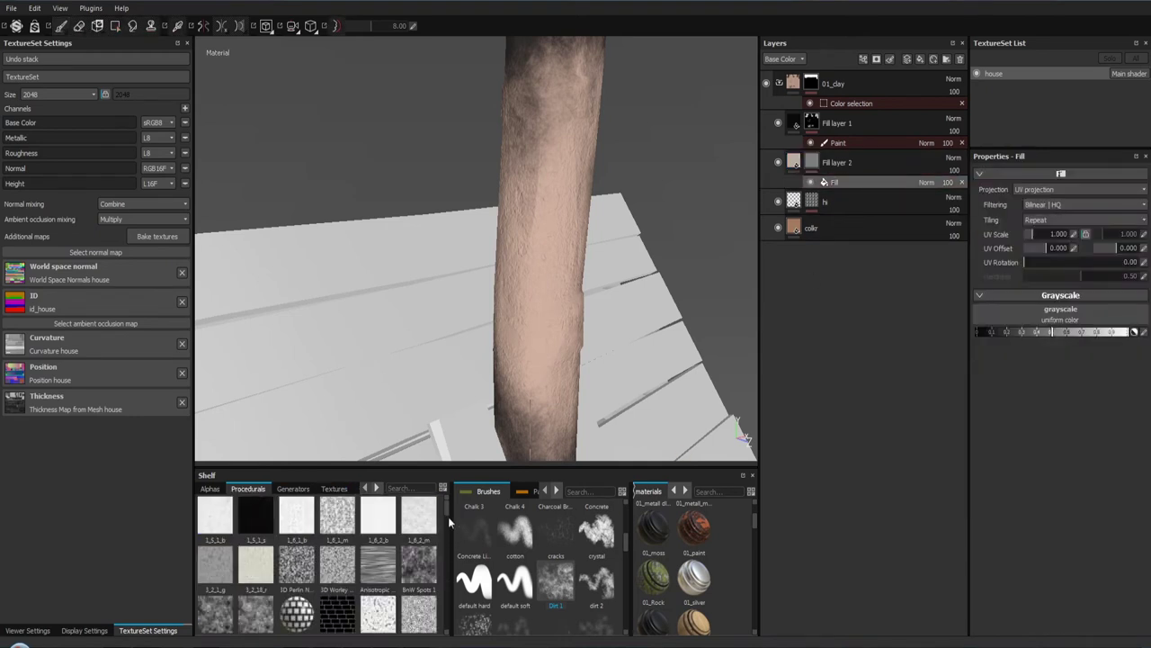
{"action": "scroll", "scroll_direction": "down", "scroll_amount": 3}
{"action": "scroll", "scroll_direction": "down", "scroll_amount": 3}
{"action": "scroll", "scroll_direction": "down", "scroll_amount": 3}
{"action": "scroll", "scroll_direction": "down", "scroll_amount": 3}
{"action": "scroll", "scroll_direction": "down", "scroll_amount": 3}
{"action": "scroll", "scroll_direction": "down", "scroll_amount": 3}
{"action": "scroll", "scroll_direction": "down", "scroll_amount": 3}
{"action": "scroll", "scroll_direction": "down", "scroll_amount": 3}
{"action": "left_click_drag", "start_coordinate": [449, 553], "coordinate": [447, 577]}
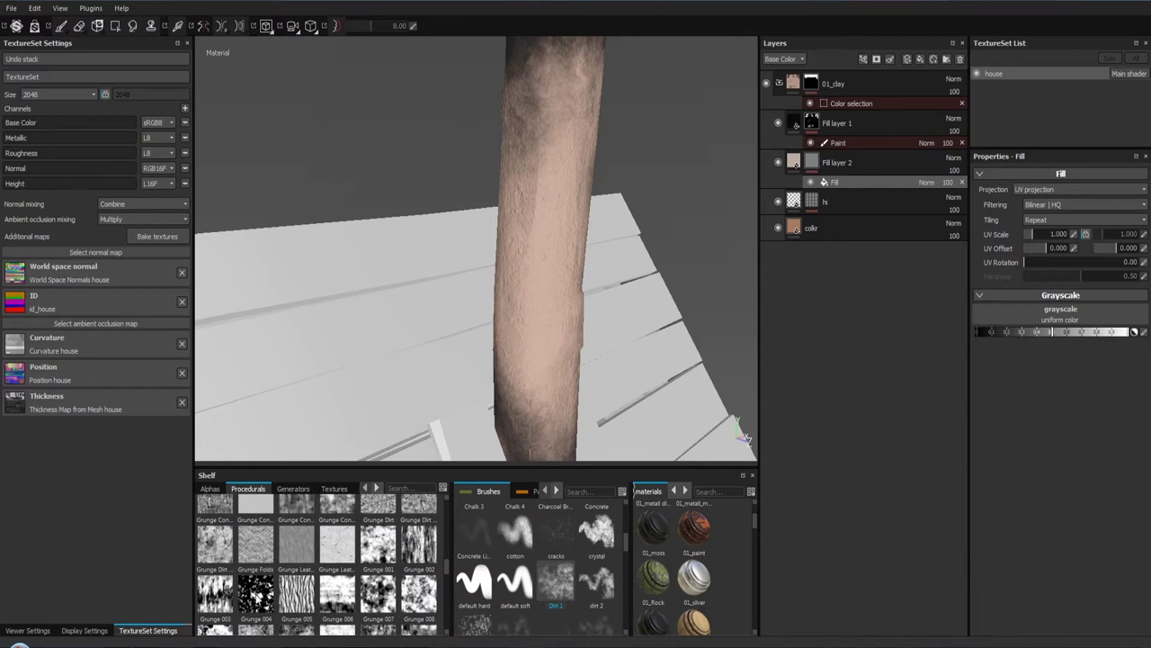
{"action": "mouse_move", "coordinate": [214, 596]}
{"action": "left_click_drag", "start_coordinate": [214, 596], "coordinate": [1019, 322]}
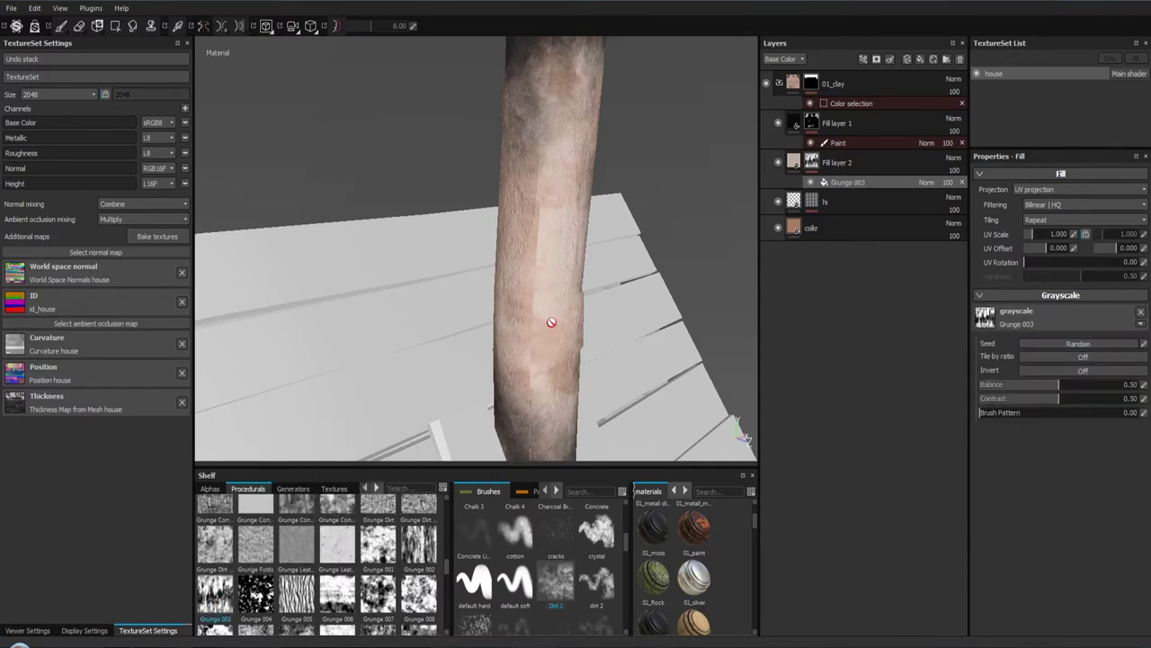
Step: Set the Grunge 003 mask to tri-planar projection, UV scale 3, rotation about 19 degrees
{"action": "left_click_drag", "start_coordinate": [629, 322], "coordinate": [648, 310]}
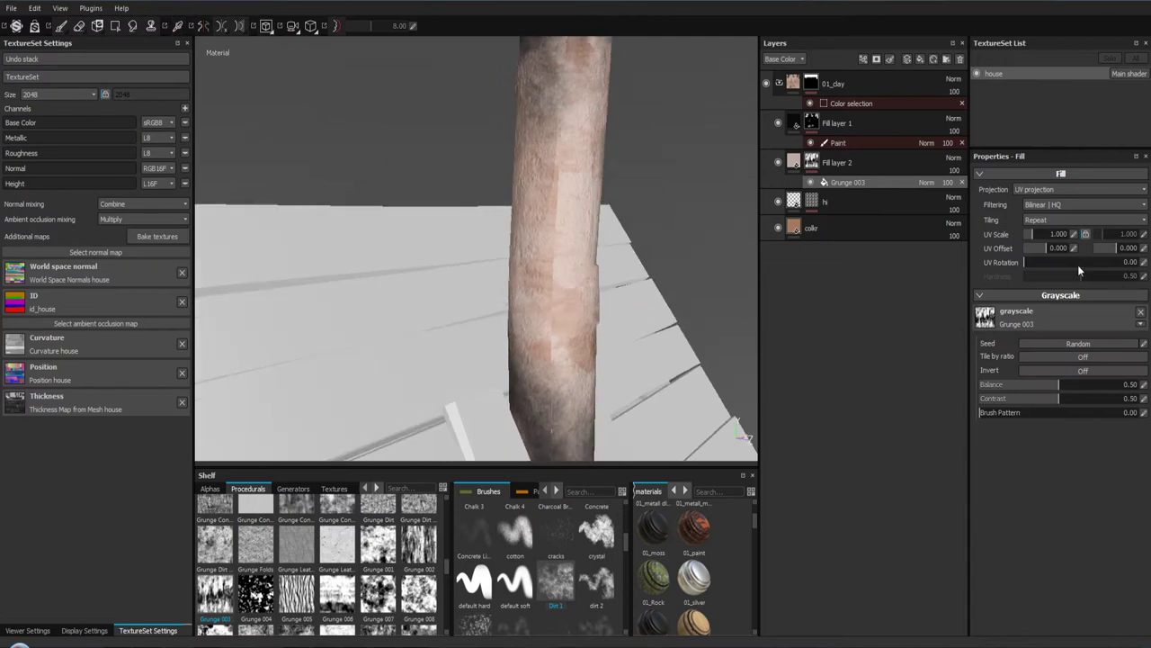
{"action": "left_click", "coordinate": [1047, 189]}
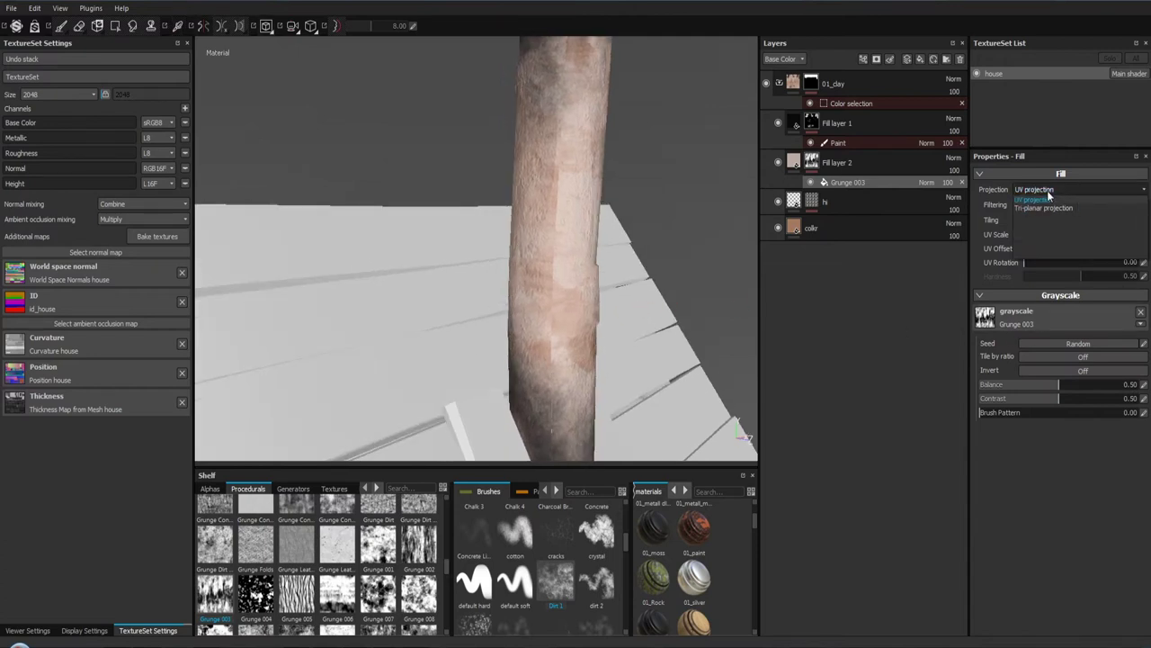
{"action": "left_click", "coordinate": [1097, 209]}
{"action": "left_click_drag", "start_coordinate": [666, 248], "coordinate": [470, 278]}
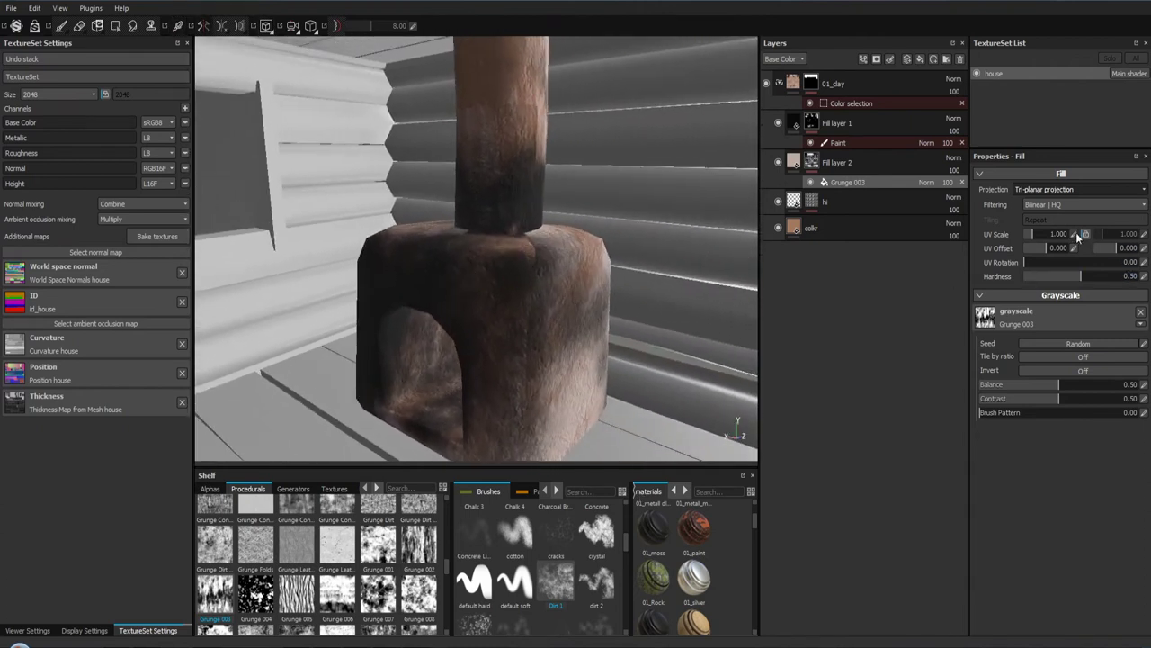
{"action": "type", "text": "3"}
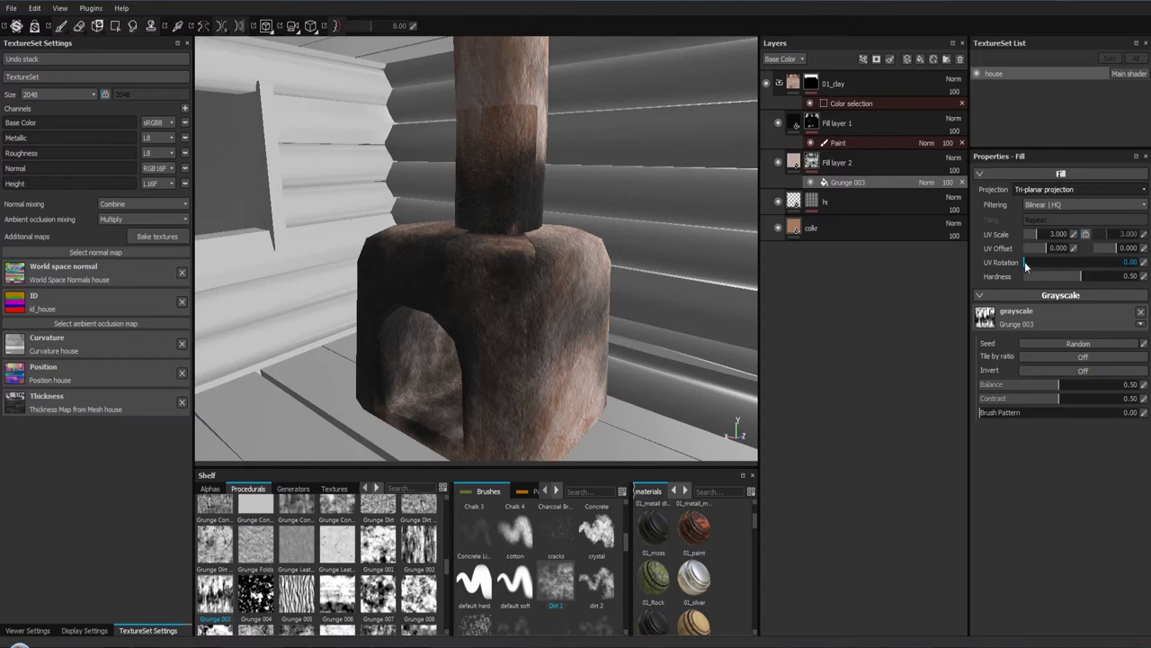
{"action": "left_click_drag", "start_coordinate": [1023, 261], "coordinate": [1028, 260]}
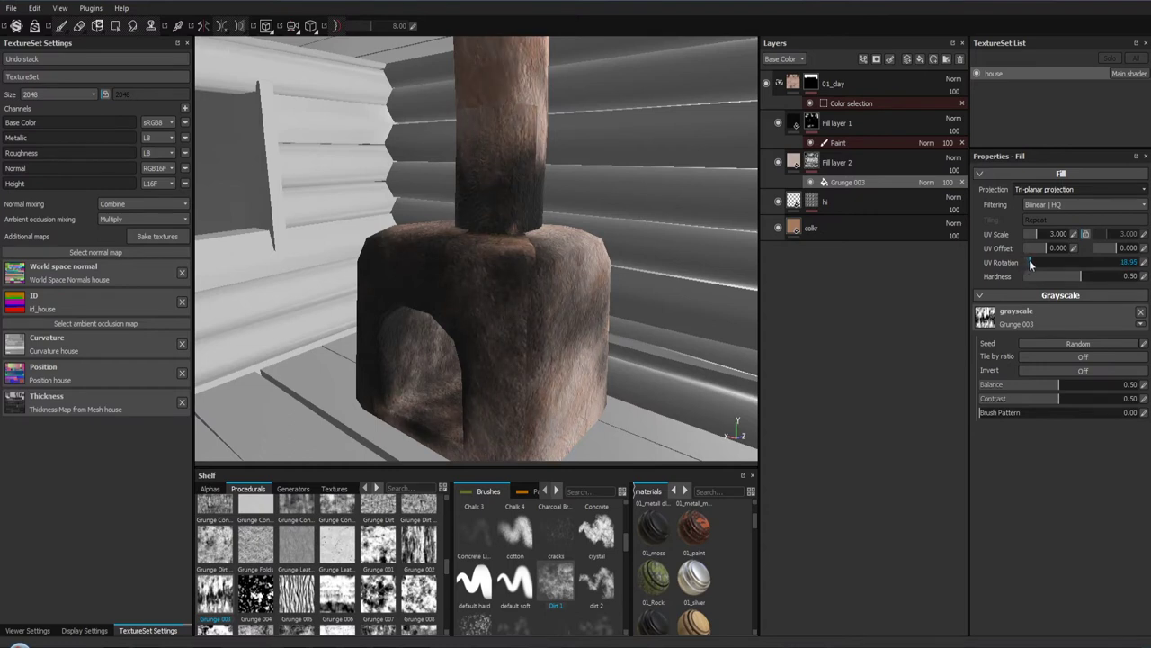
{"action": "left_click_drag", "start_coordinate": [503, 243], "coordinate": [501, 172]}
{"action": "left_click_drag", "start_coordinate": [501, 172], "coordinate": [506, 192]}
{"action": "left_click_drag", "start_coordinate": [507, 193], "coordinate": [452, 180]}
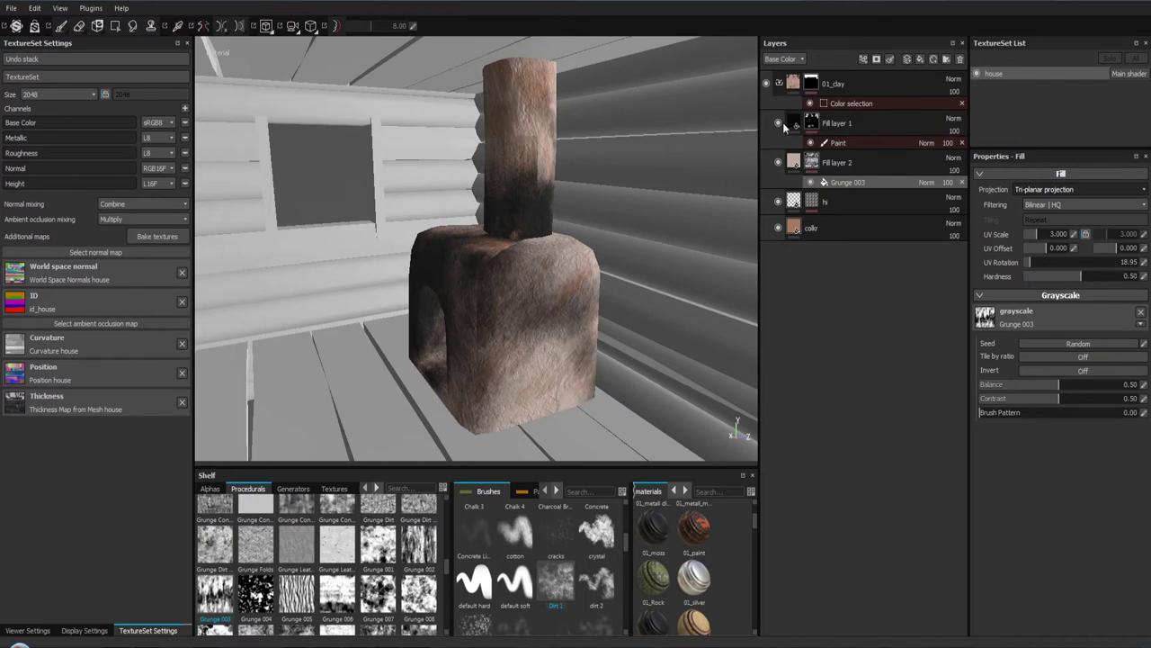
Step: Hide Fill layer 1 so the stove shows lighter clay
{"action": "left_click", "coordinate": [778, 122]}
{"action": "left_click_drag", "start_coordinate": [466, 223], "coordinate": [539, 229]}
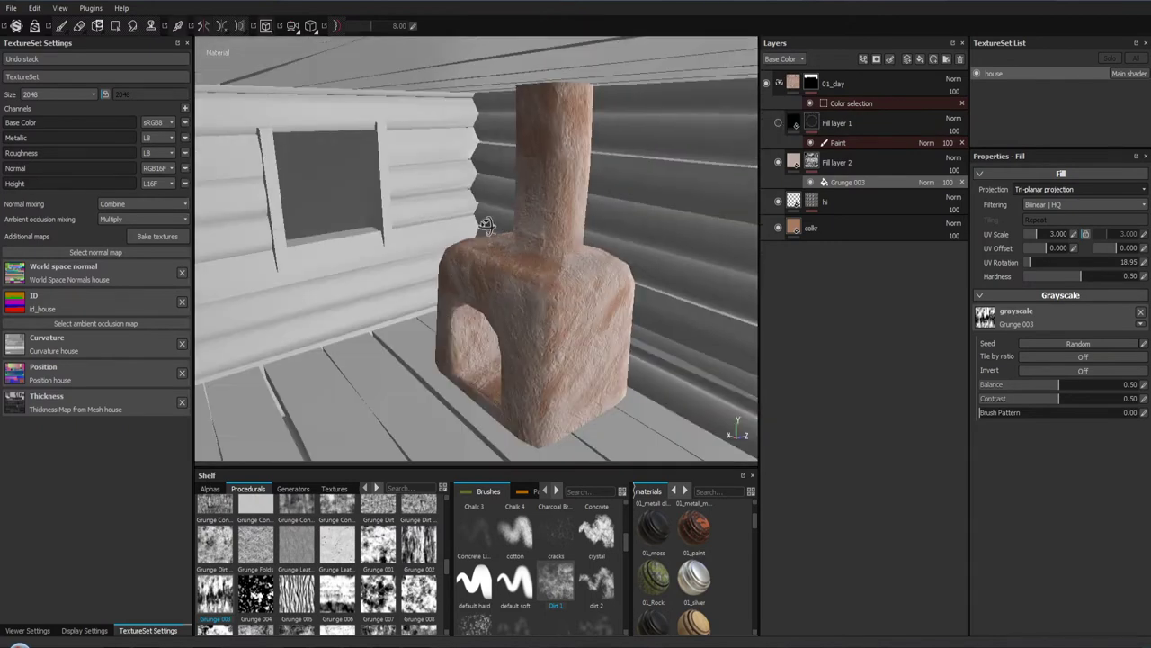
{"action": "left_click_drag", "start_coordinate": [566, 259], "coordinate": [530, 232]}
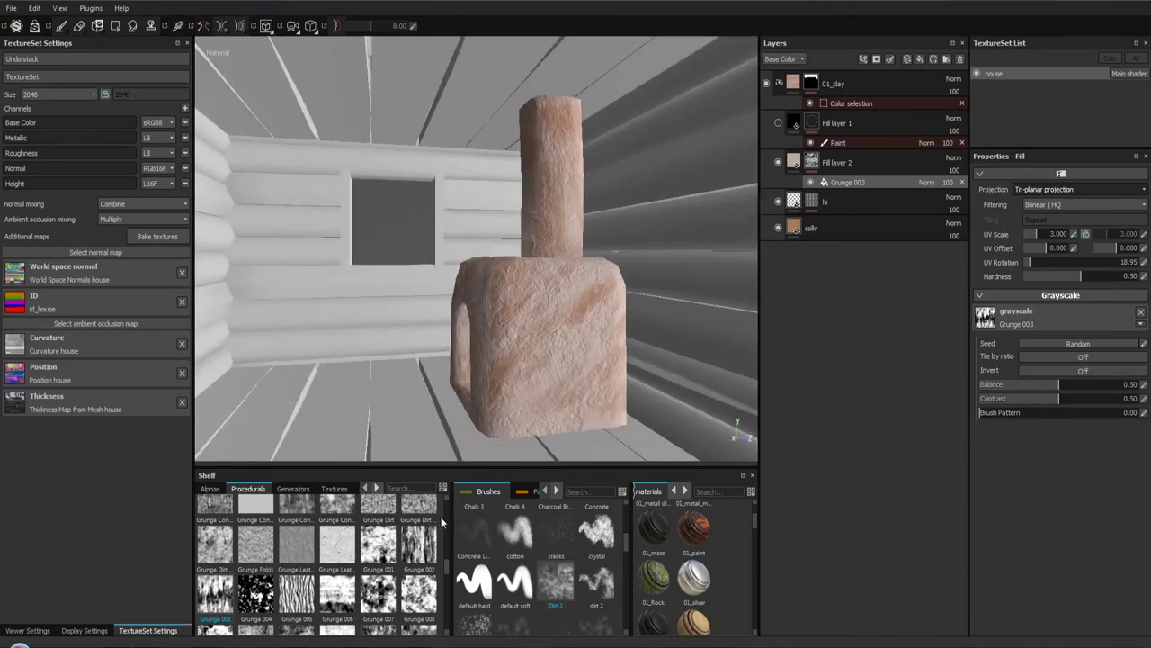
Step: Replace the mask pattern with the Grunge Dirt Dried procedural and inspect the stove pipe
{"action": "left_click_drag", "start_coordinate": [447, 569], "coordinate": [1016, 317]}
{"action": "left_click_drag", "start_coordinate": [506, 395], "coordinate": [121, 485]}
{"action": "left_click_drag", "start_coordinate": [121, 485], "coordinate": [357, 329]}
{"action": "left_click_drag", "start_coordinate": [357, 329], "coordinate": [482, 247]}
{"action": "left_click_drag", "start_coordinate": [520, 313], "coordinate": [402, 304]}
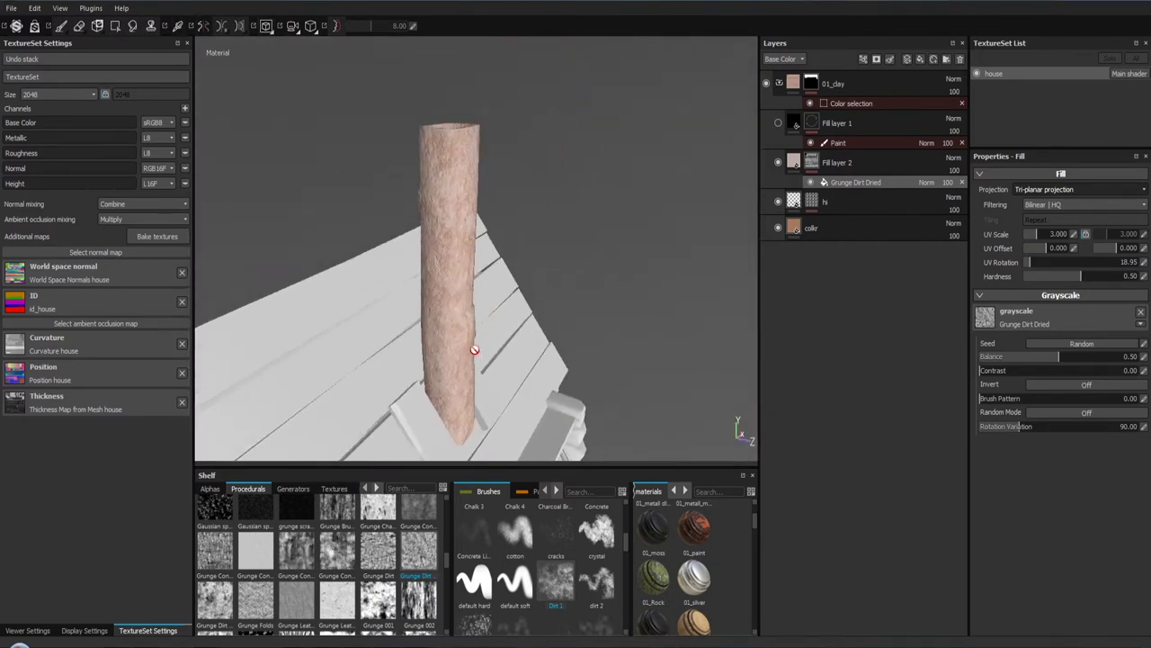
Step: Set the mask's UV scale to 2, keep Bilinear | HQ filtering, and switch to UV projection
{"action": "type", "text": "2"}
{"action": "key", "text": "Return"}
{"action": "left_click_drag", "start_coordinate": [540, 252], "coordinate": [517, 284]}
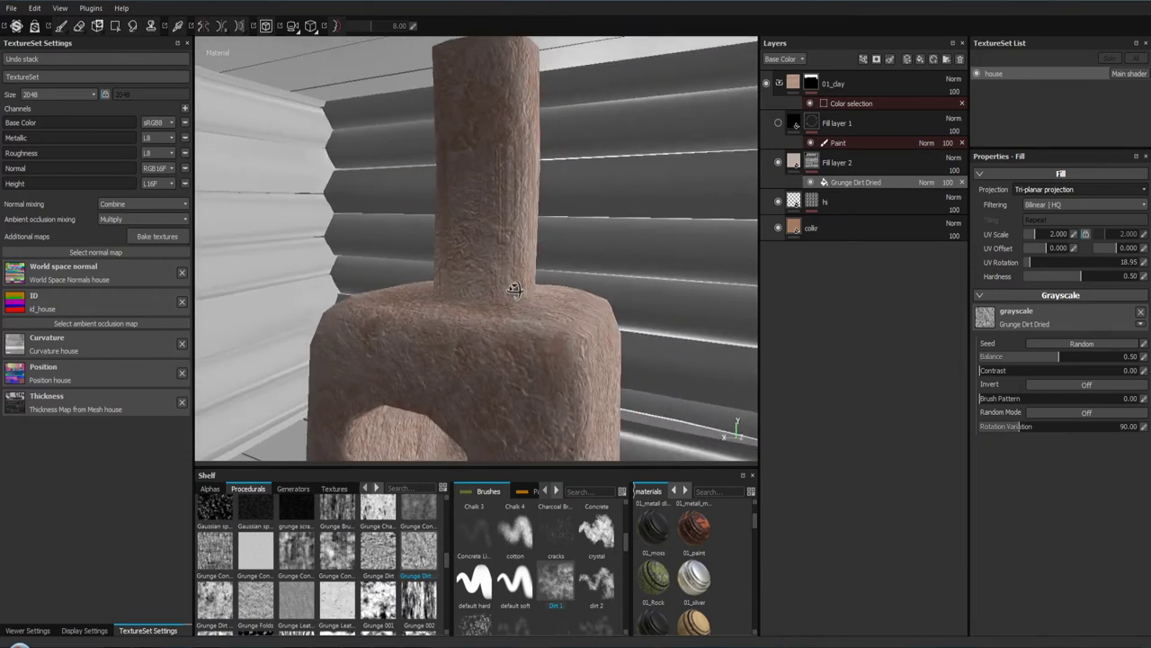
{"action": "left_click", "coordinate": [1056, 208]}
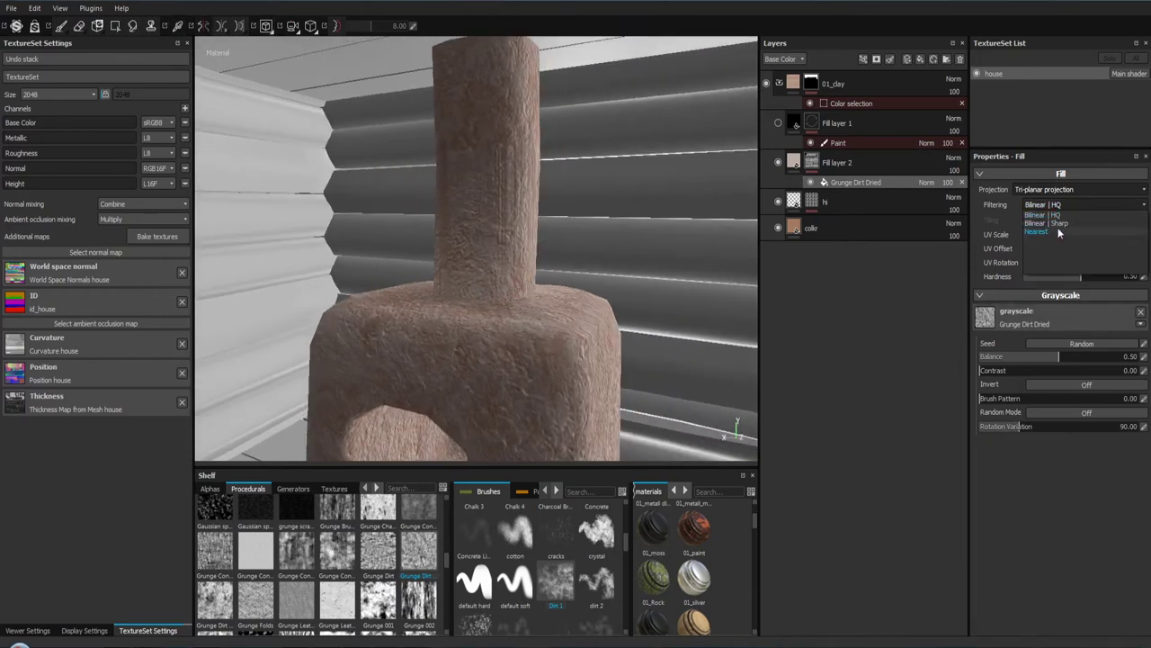
{"action": "left_click", "coordinate": [1049, 203]}
{"action": "left_click", "coordinate": [1079, 189]}
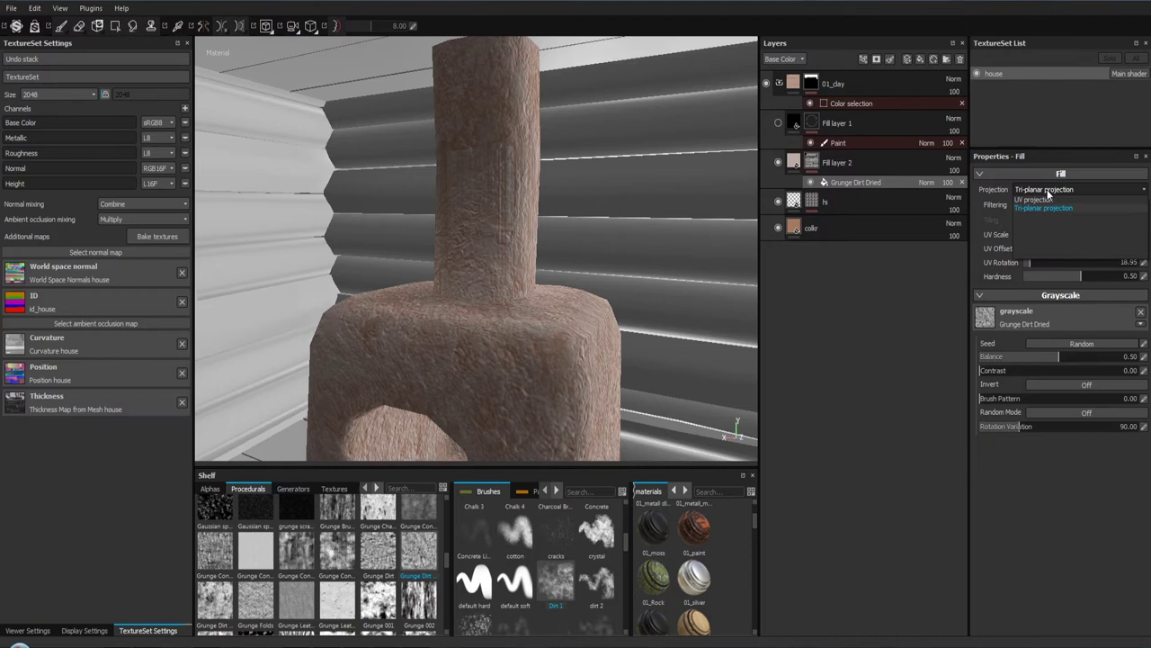
{"action": "left_click", "coordinate": [1046, 205]}
Step: Orbit around the framed house to inspect the chimney pole, keeping UV projection
{"action": "left_click_drag", "start_coordinate": [662, 271], "coordinate": [504, 124]}
{"action": "left_click_drag", "start_coordinate": [503, 123], "coordinate": [473, 348]}
{"action": "key", "text": "f"}
{"action": "left_click_drag", "start_coordinate": [473, 347], "coordinate": [483, 201]}
{"action": "left_click_drag", "start_coordinate": [483, 201], "coordinate": [491, 192]}
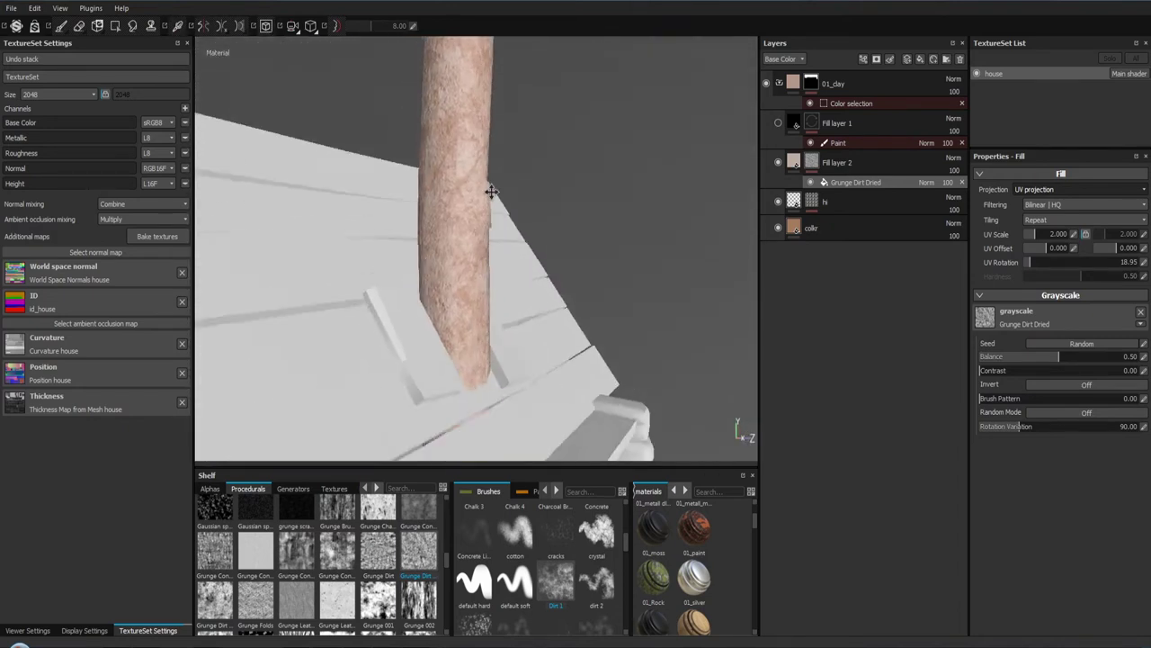
{"action": "left_click_drag", "start_coordinate": [491, 192], "coordinate": [445, 136]}
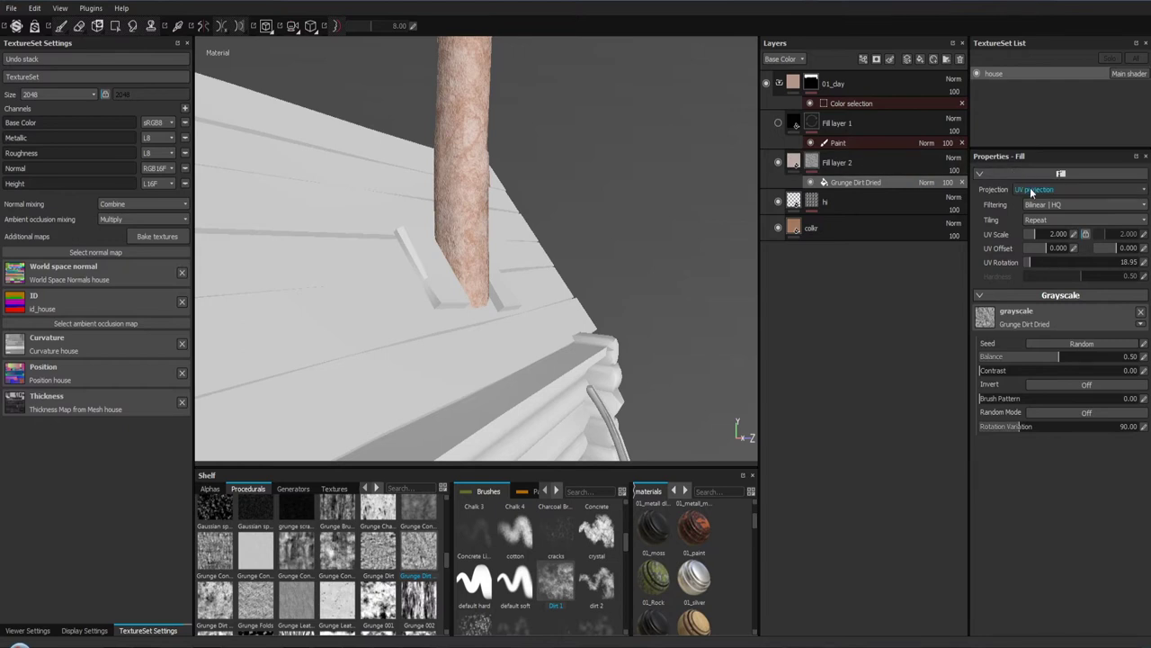
{"action": "left_click", "coordinate": [1032, 190]}
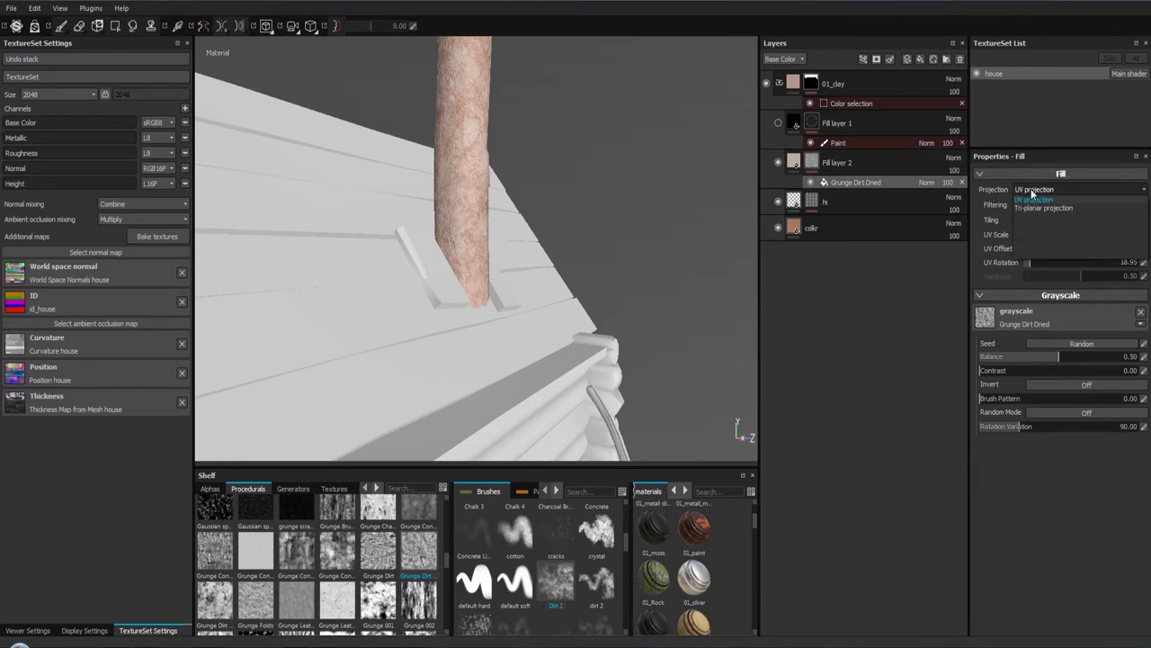
{"action": "left_click", "coordinate": [1033, 192]}
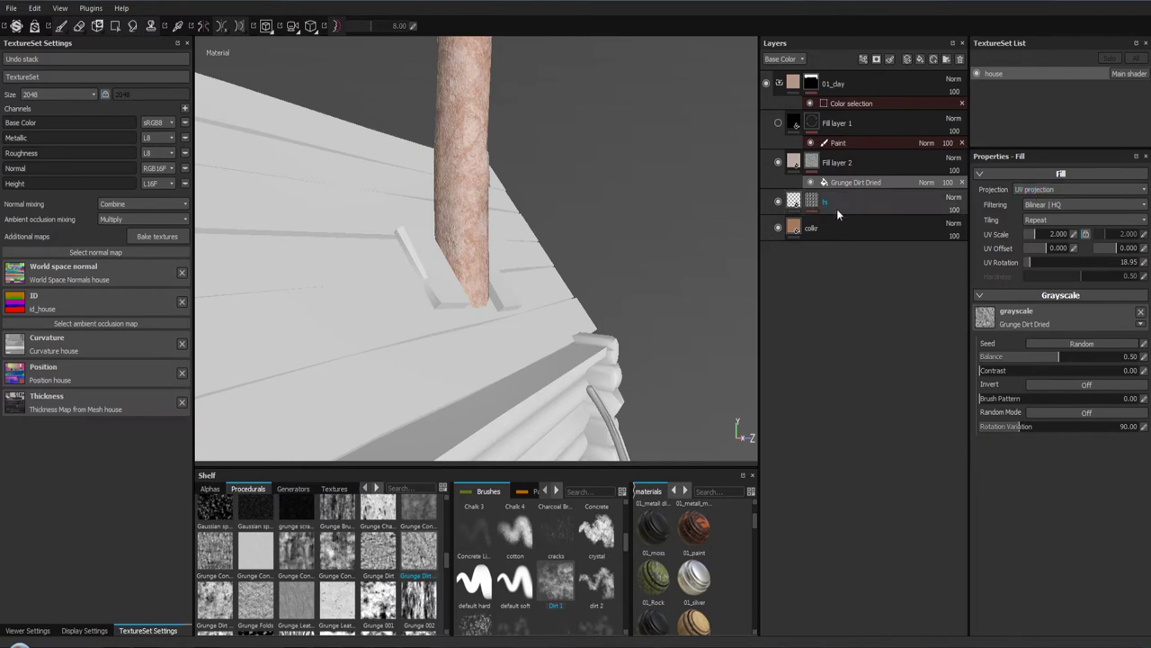
{"action": "left_click_drag", "start_coordinate": [534, 142], "coordinate": [462, 98]}
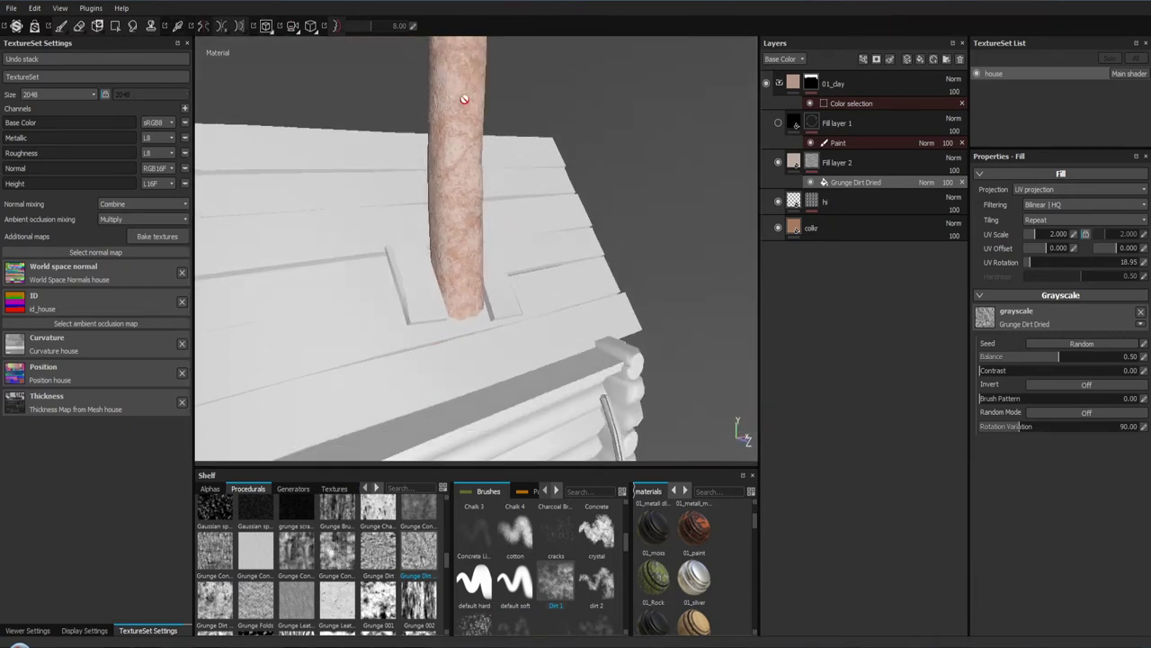
{"action": "left_click_drag", "start_coordinate": [486, 198], "coordinate": [514, 277]}
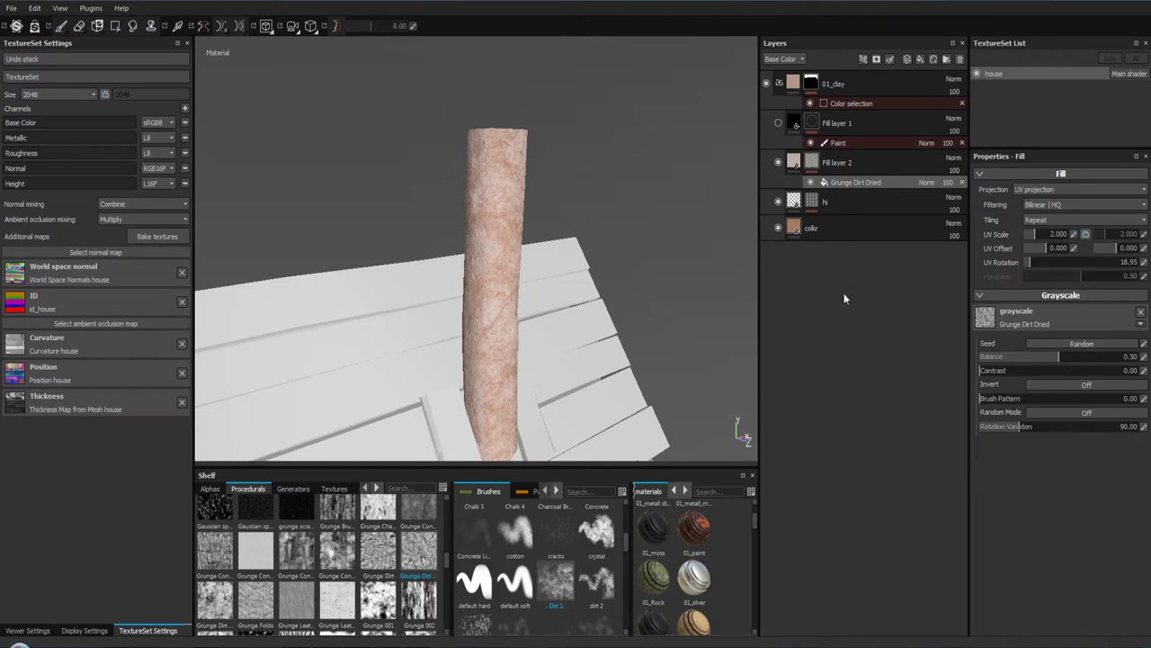
Step: Set the Grunge Dirt Dried grayscale balance to 0.40 and contrast to about 0.64
{"action": "left_click_drag", "start_coordinate": [1058, 360], "coordinate": [1042, 356]}
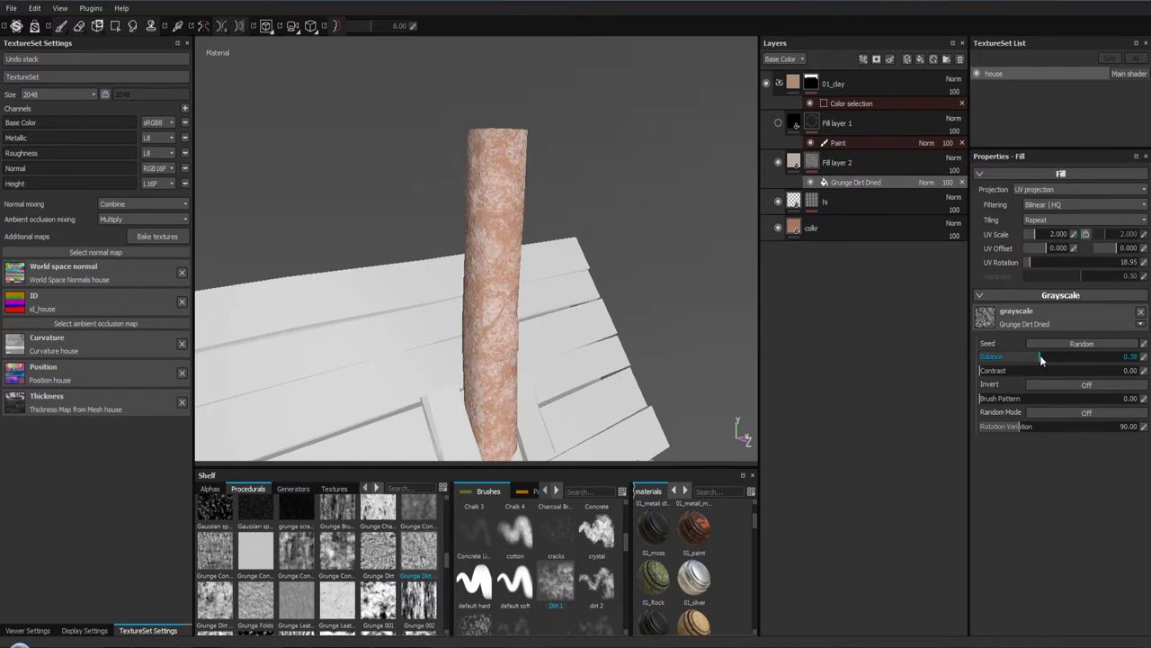
{"action": "left_click_drag", "start_coordinate": [710, 319], "coordinate": [657, 291]}
{"action": "left_click", "coordinate": [671, 200]}
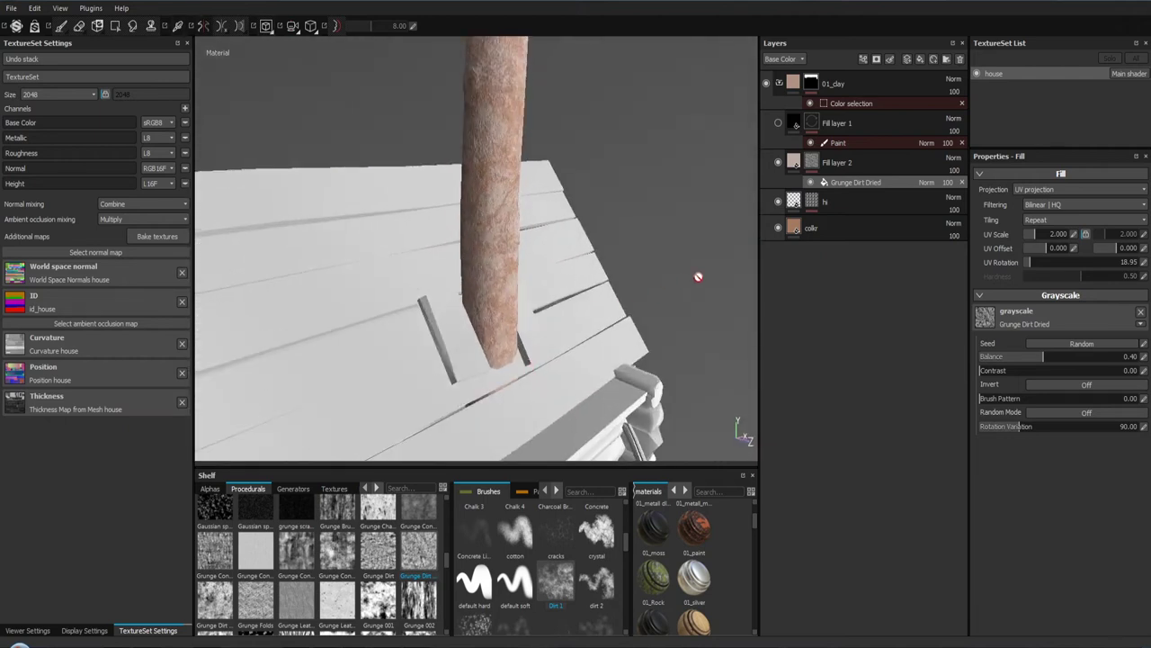
{"action": "left_click_drag", "start_coordinate": [1029, 378], "coordinate": [1103, 382]}
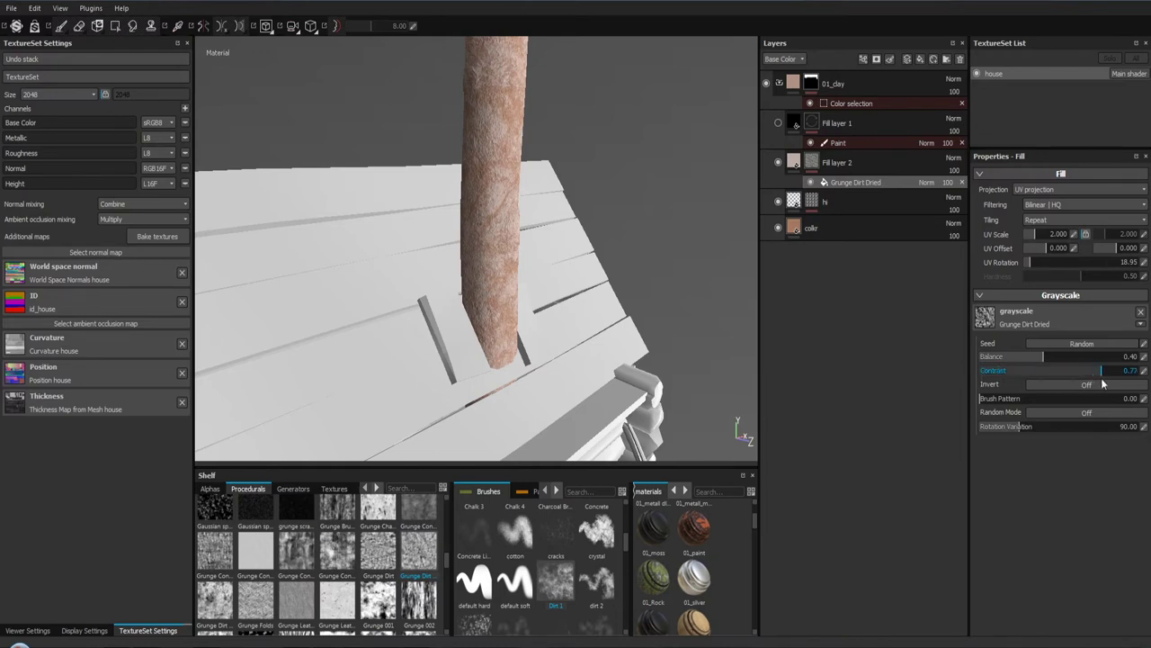
{"action": "left_click_drag", "start_coordinate": [1102, 384], "coordinate": [1087, 385]}
Step: Lower Fill layer 2's opacity to 77 while viewing the post from below
{"action": "left_click_drag", "start_coordinate": [693, 244], "coordinate": [475, 270]}
{"action": "left_click_drag", "start_coordinate": [475, 269], "coordinate": [570, 194]}
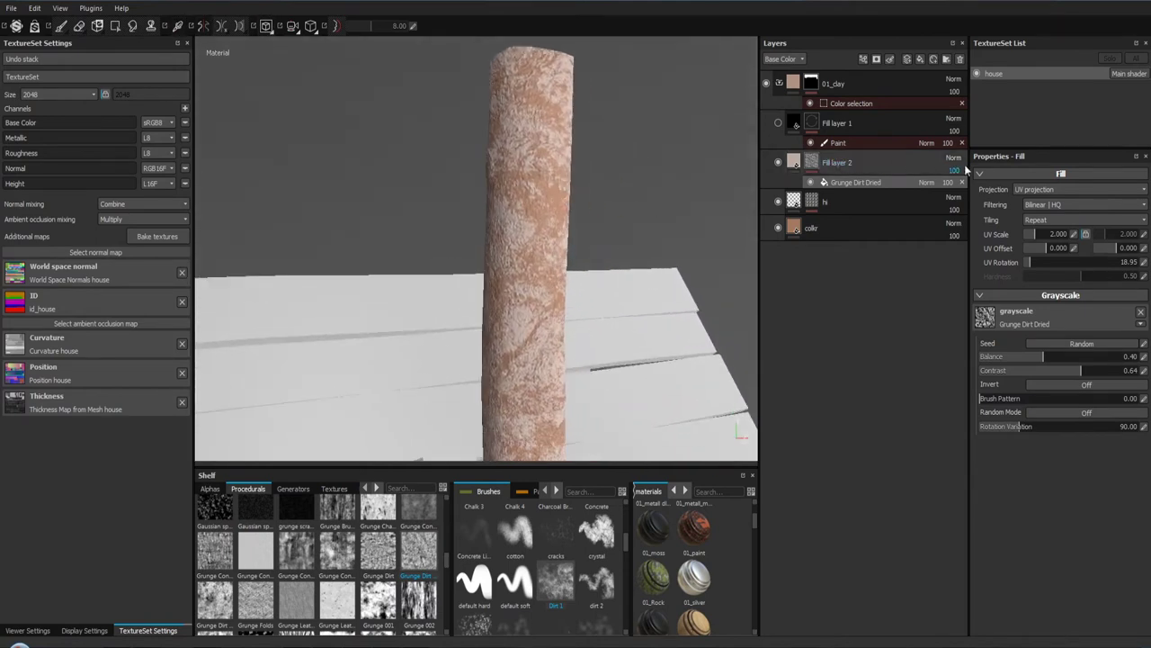
{"action": "left_click_drag", "start_coordinate": [954, 169], "coordinate": [973, 186]}
{"action": "left_click_drag", "start_coordinate": [984, 187], "coordinate": [973, 192]}
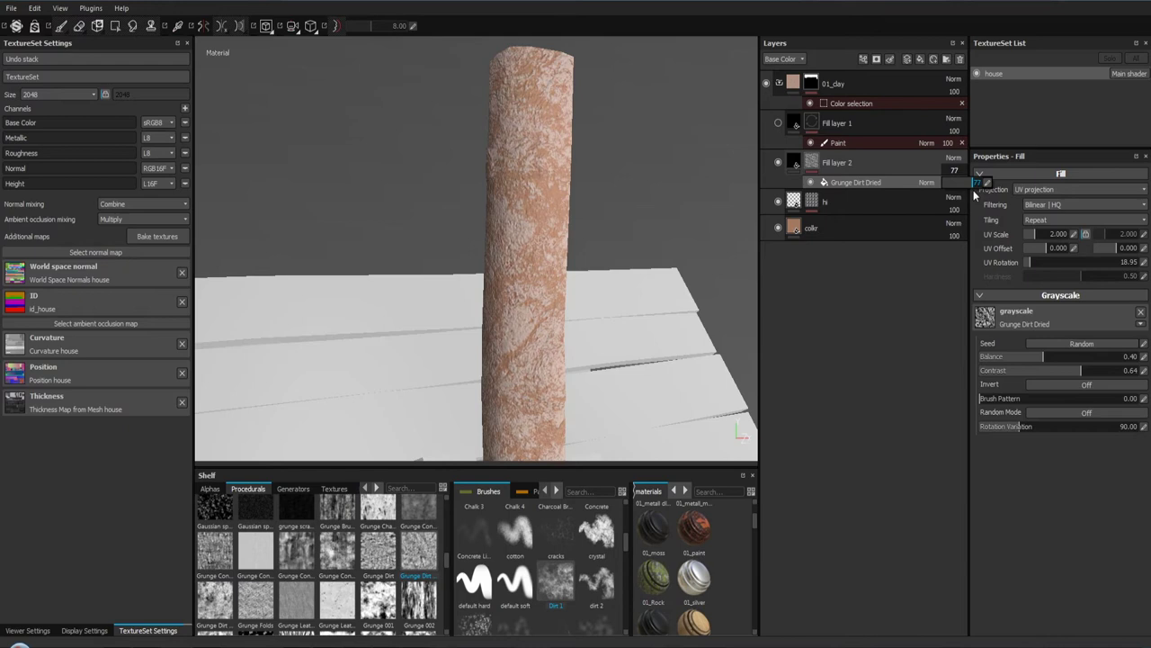
Step: Try Overlay and Multiply on Fill layer 2, then keep it on Normal at 69 opacity
{"action": "left_click", "coordinate": [953, 159]}
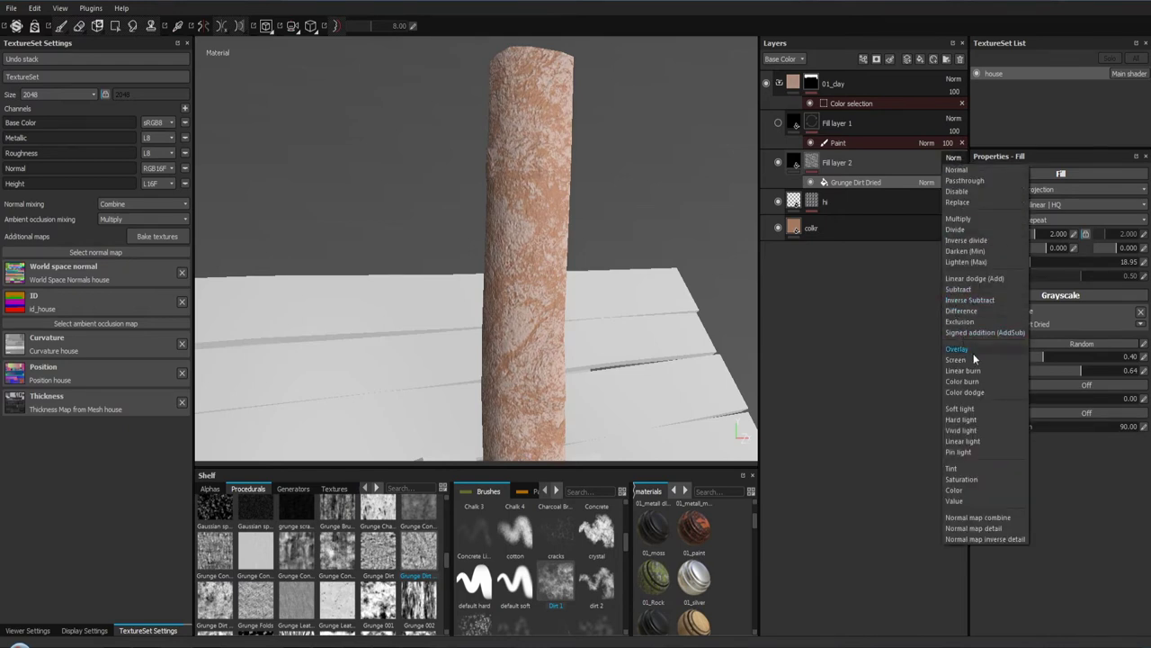
{"action": "left_click", "coordinate": [972, 352]}
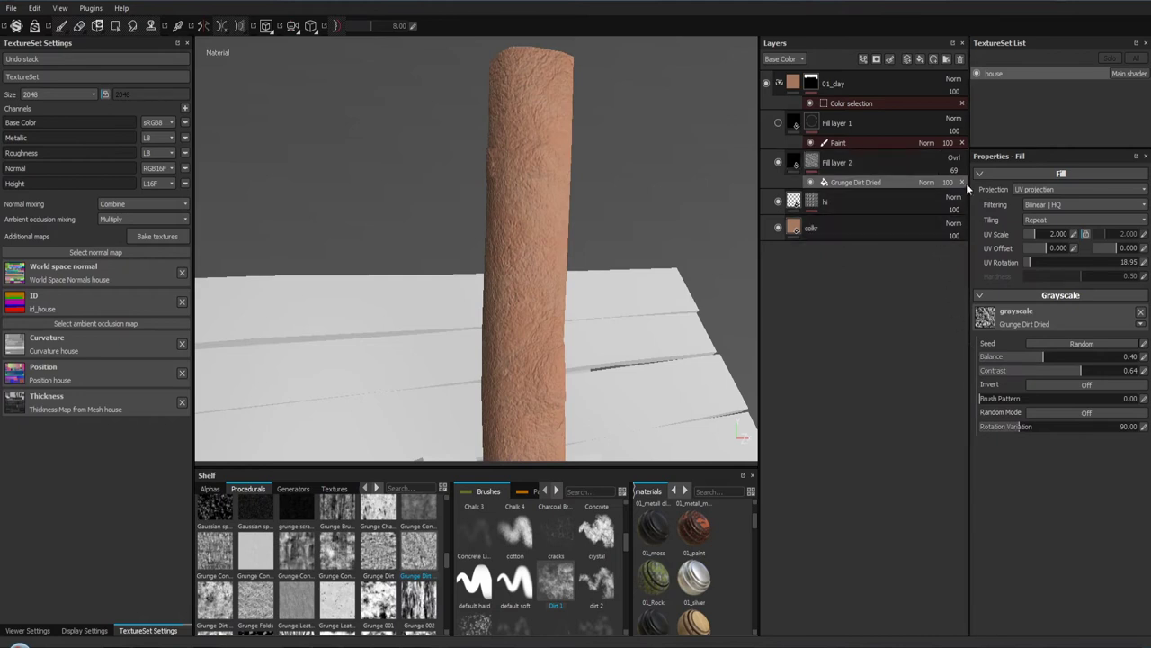
{"action": "left_click", "coordinate": [956, 173]}
{"action": "left_click", "coordinate": [954, 158]}
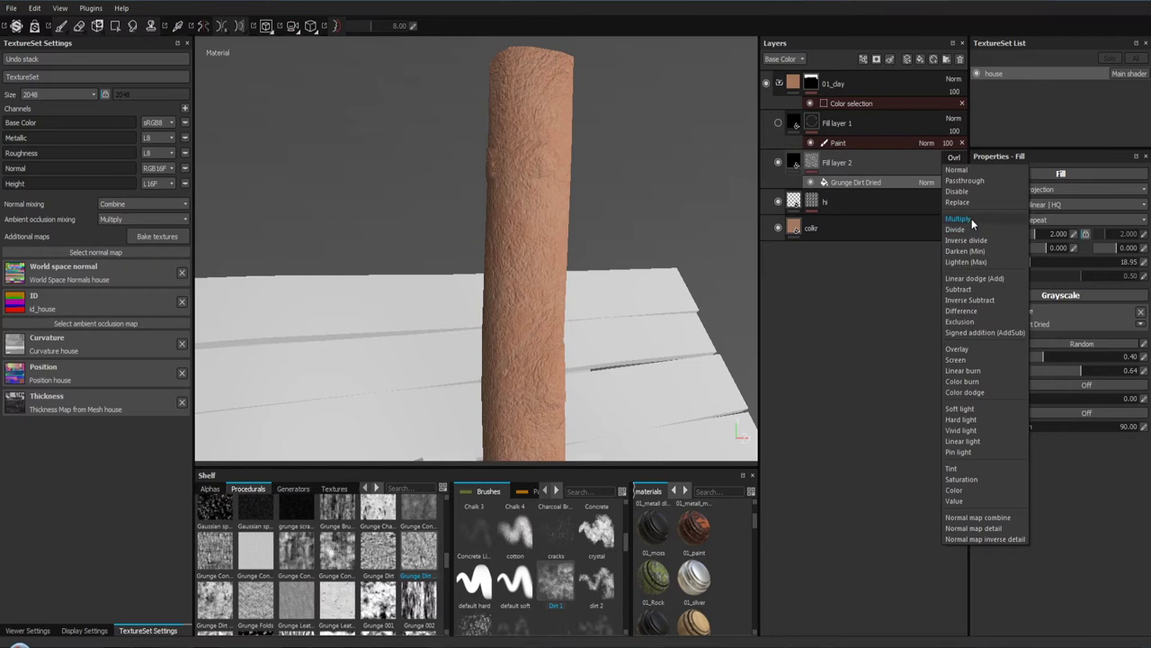
{"action": "left_click", "coordinate": [957, 218]}
{"action": "left_click_drag", "start_coordinate": [617, 210], "coordinate": [624, 226]}
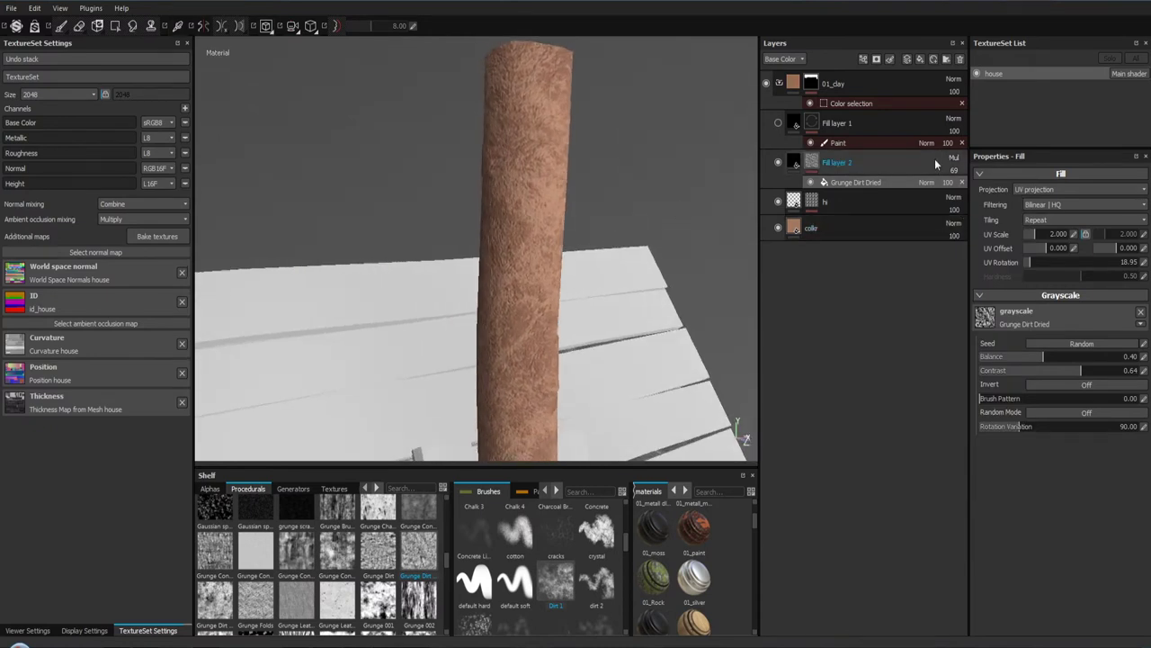
{"action": "left_click", "coordinate": [935, 164]}
{"action": "left_click", "coordinate": [955, 169]}
Step: Make Fill layer 1's dark band visible at the post top and compare it from several angles
{"action": "left_click_drag", "start_coordinate": [758, 208], "coordinate": [563, 233]}
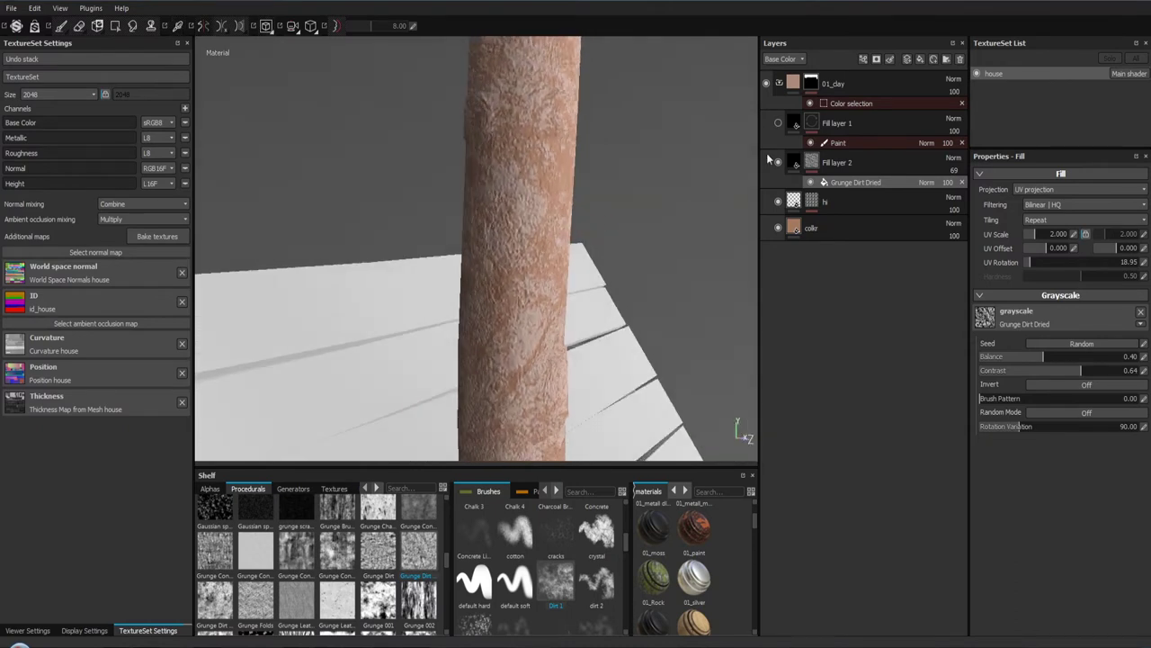
{"action": "left_click_drag", "start_coordinate": [596, 175], "coordinate": [502, 240]}
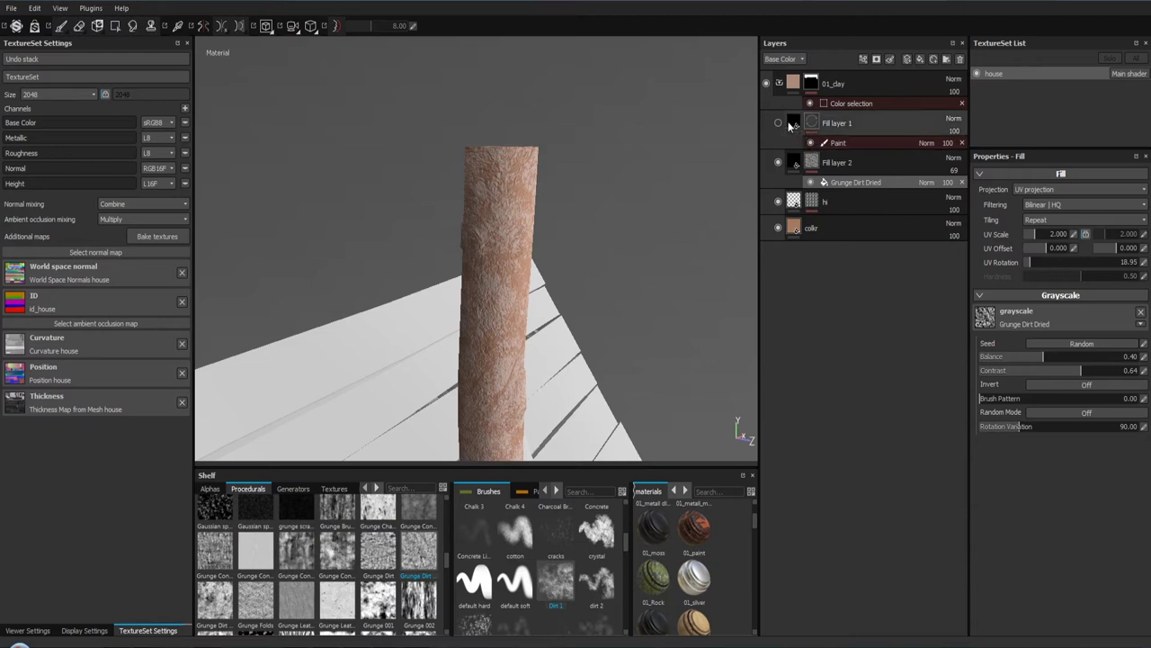
{"action": "left_click", "coordinate": [778, 123]}
{"action": "left_click_drag", "start_coordinate": [539, 180], "coordinate": [726, 156]}
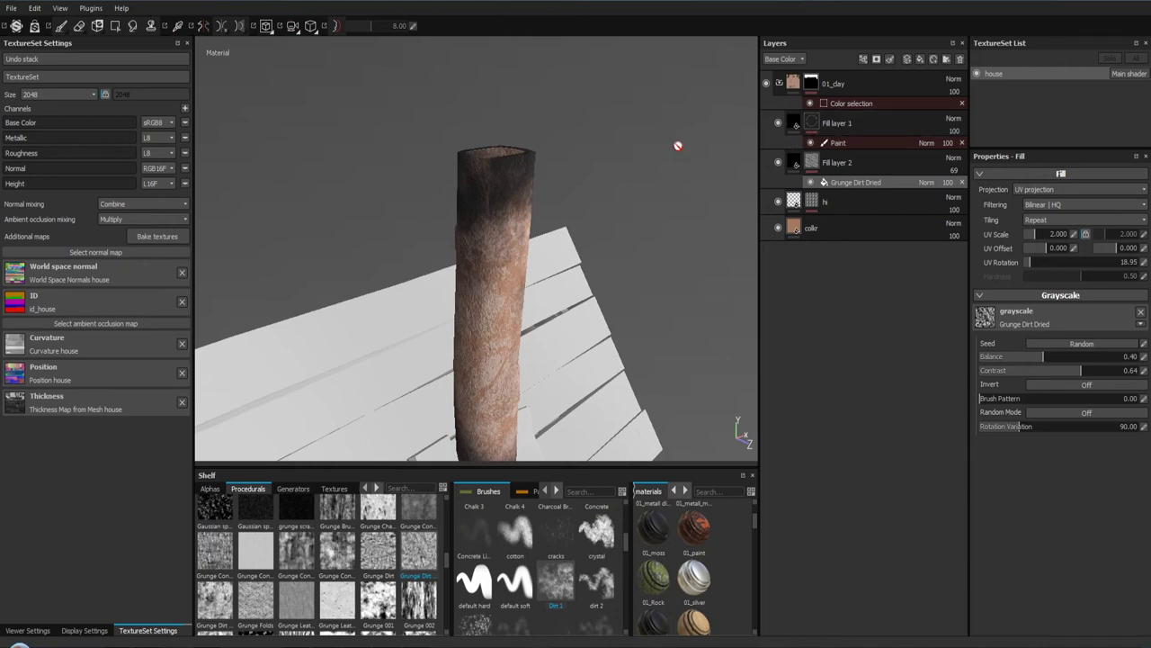
{"action": "left_click_drag", "start_coordinate": [495, 198], "coordinate": [388, 134]}
{"action": "left_click_drag", "start_coordinate": [541, 299], "coordinate": [617, 226]}
{"action": "left_click_drag", "start_coordinate": [541, 169], "coordinate": [514, 205]}
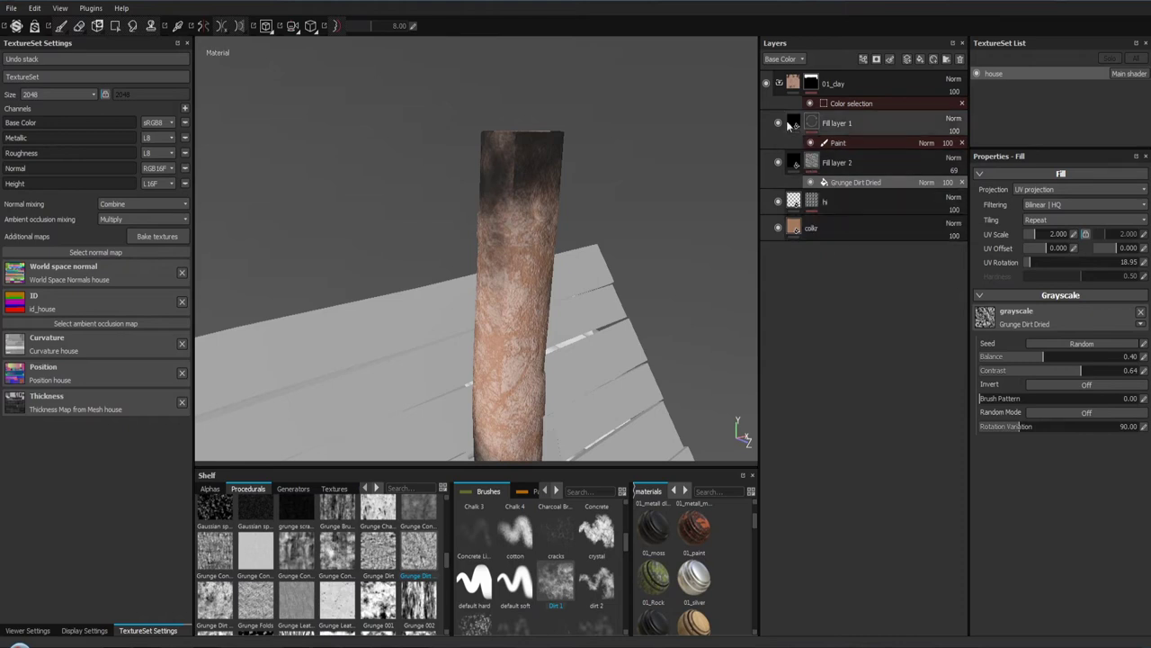
{"action": "left_click", "coordinate": [778, 122]}
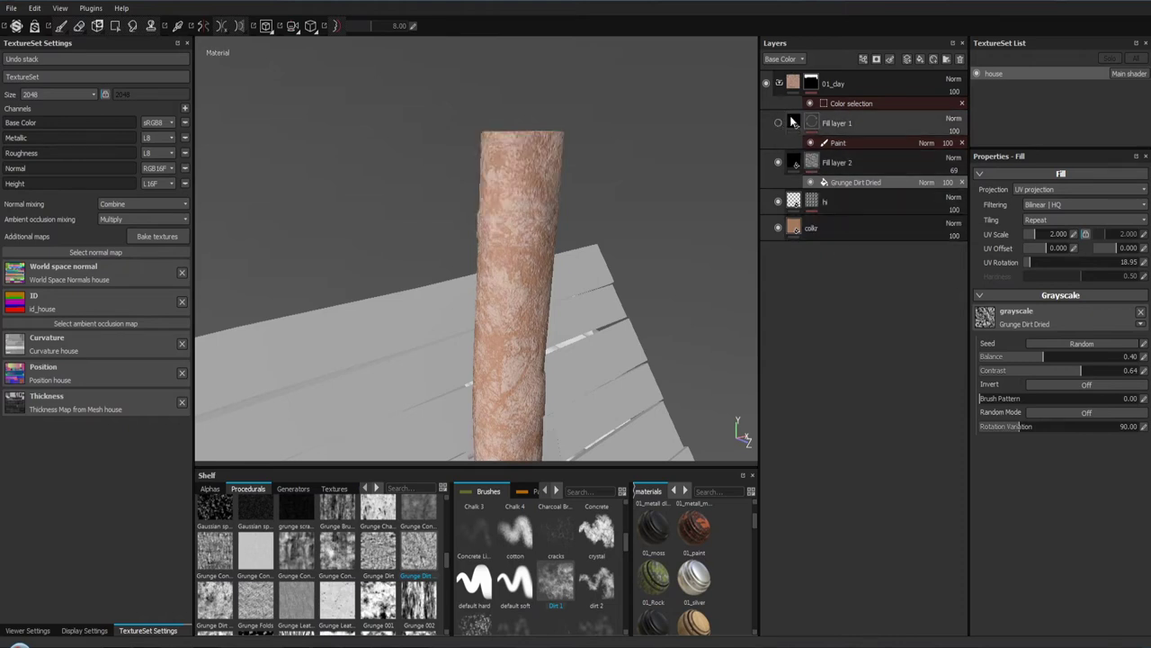
{"action": "left_click", "coordinate": [778, 123]}
{"action": "left_click", "coordinate": [810, 142]}
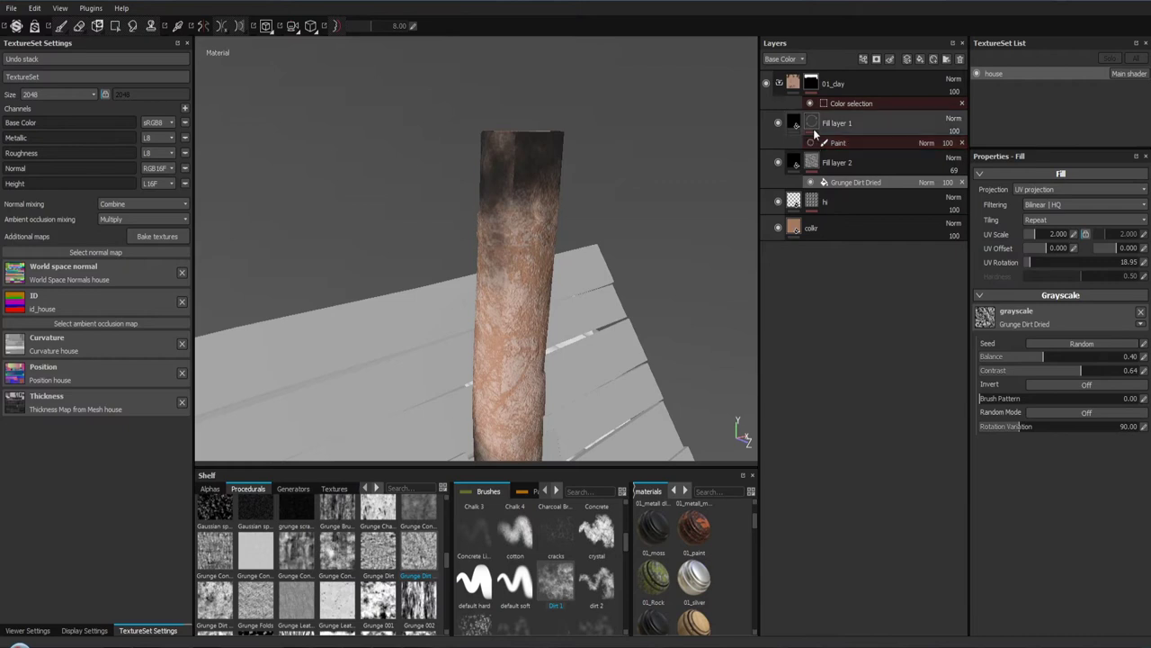
Step: Add a fill to Fill layer 1's mask and load Grunge Concrete Old into its grayscale slot
{"action": "right_click", "coordinate": [814, 121]}
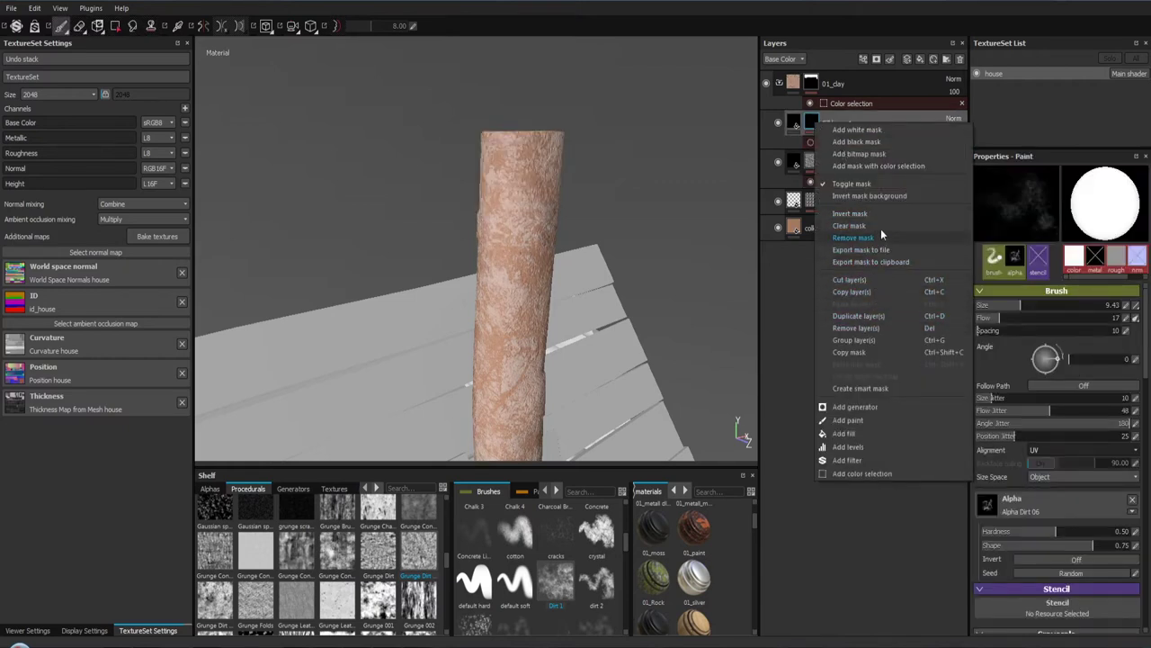
{"action": "left_click", "coordinate": [863, 433]}
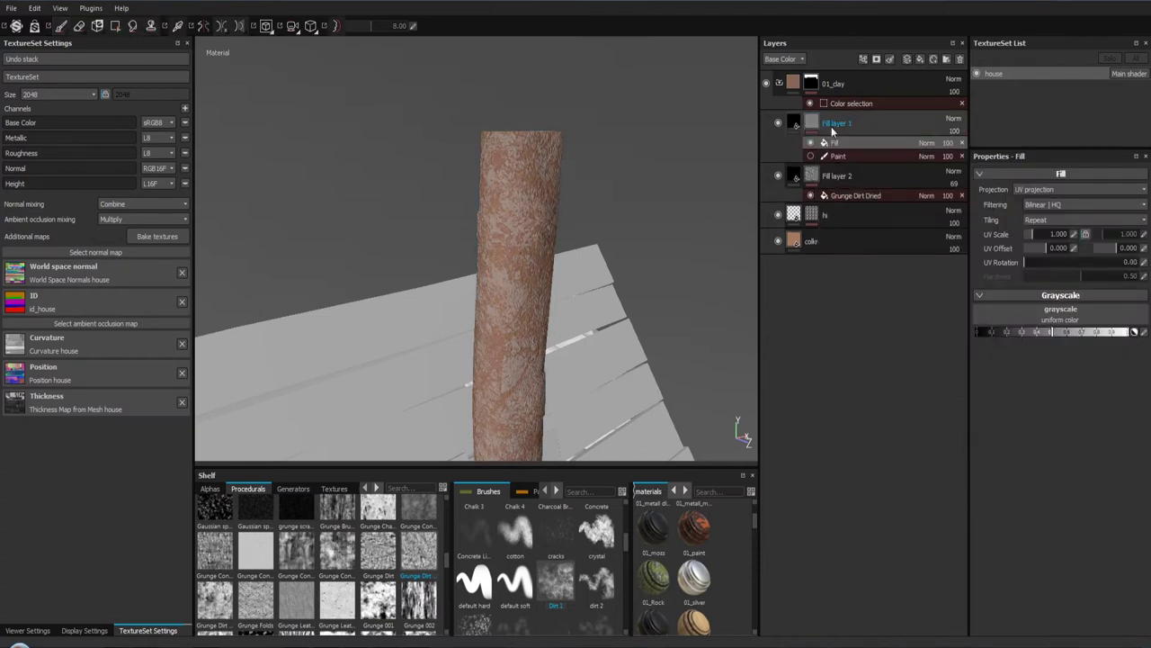
{"action": "left_click", "coordinate": [796, 121]}
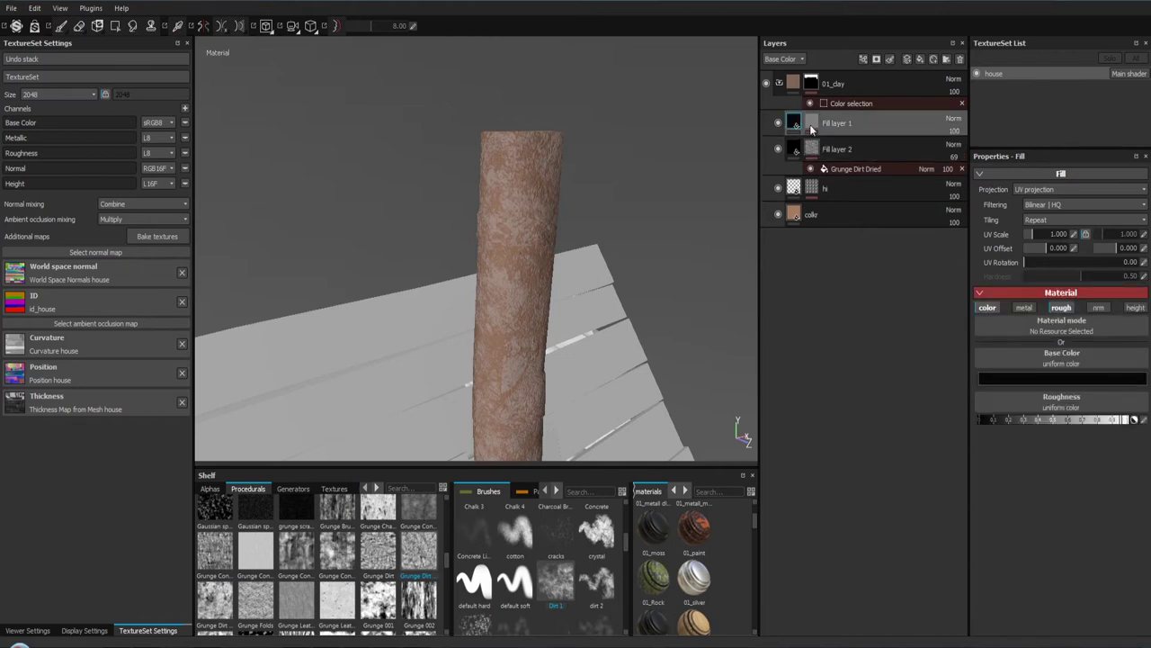
{"action": "left_click", "coordinate": [813, 124]}
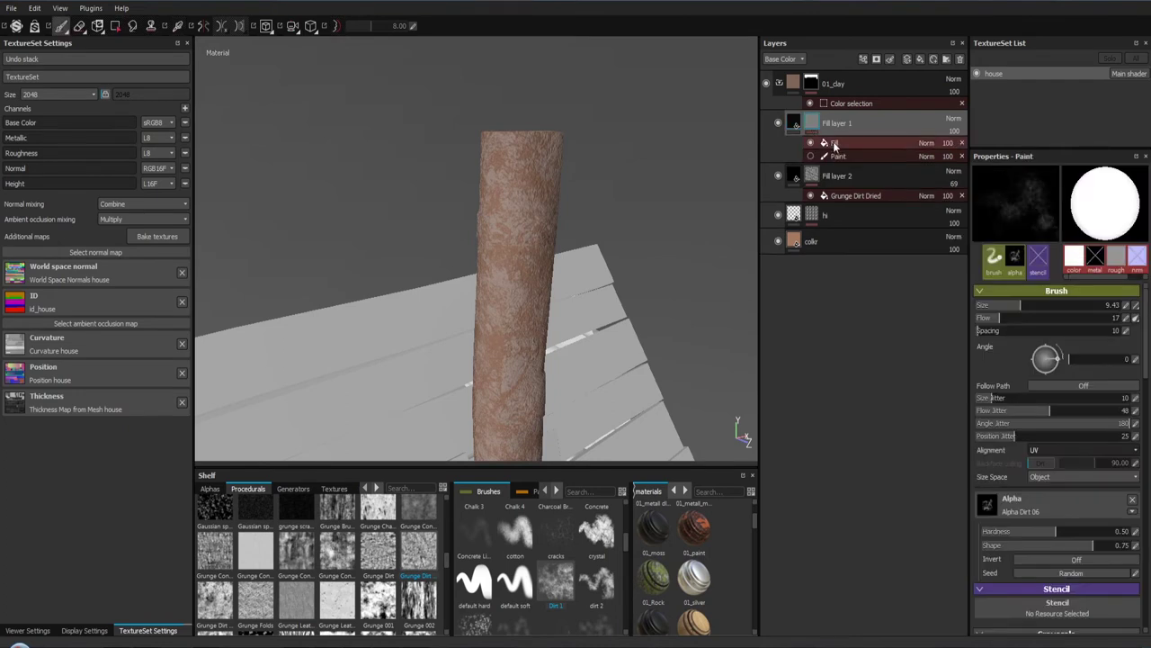
{"action": "left_click", "coordinate": [835, 144]}
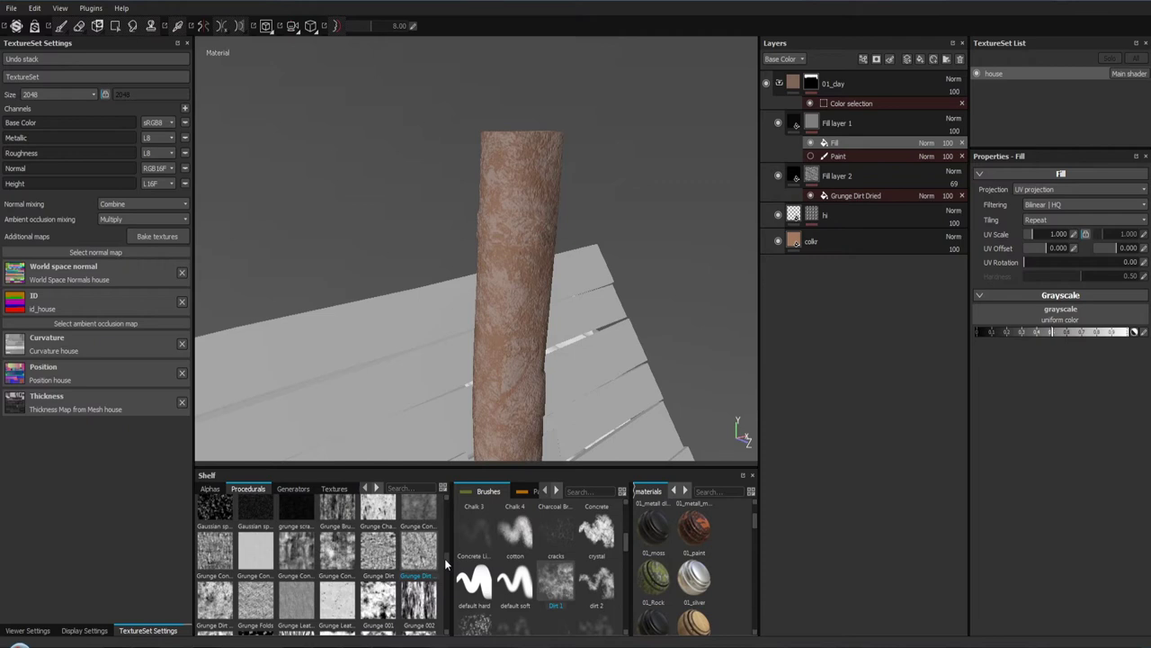
{"action": "left_click_drag", "start_coordinate": [336, 560], "coordinate": [1015, 316]}
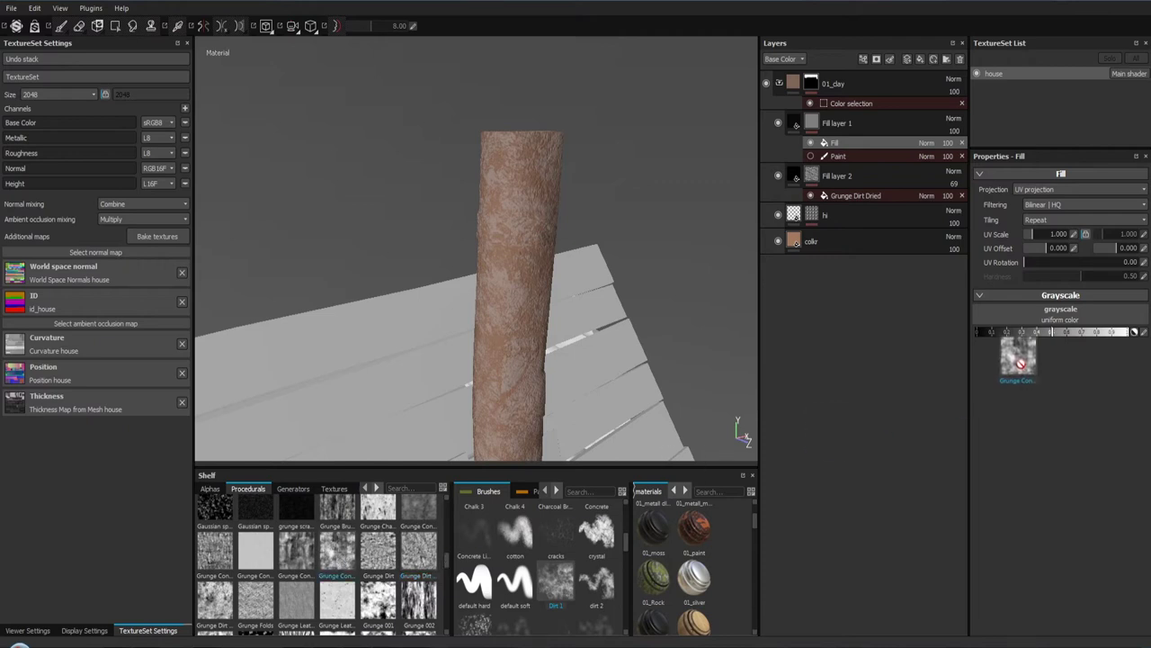
{"action": "left_click_drag", "start_coordinate": [670, 405], "coordinate": [617, 322]}
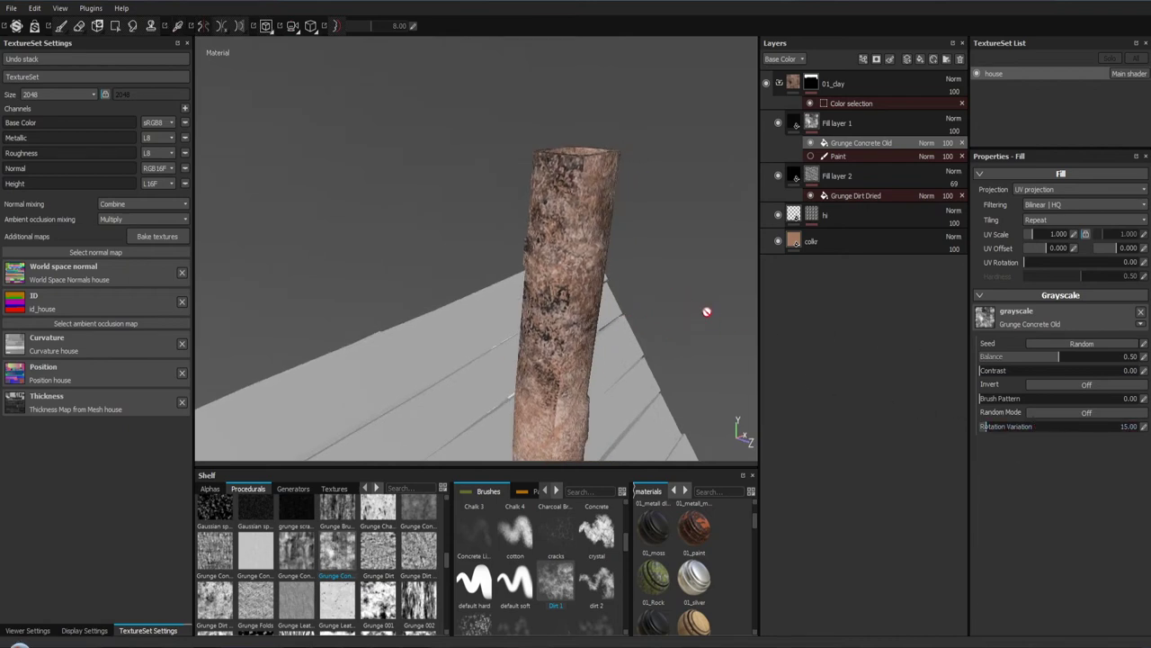
{"action": "left_click", "coordinate": [1066, 189]}
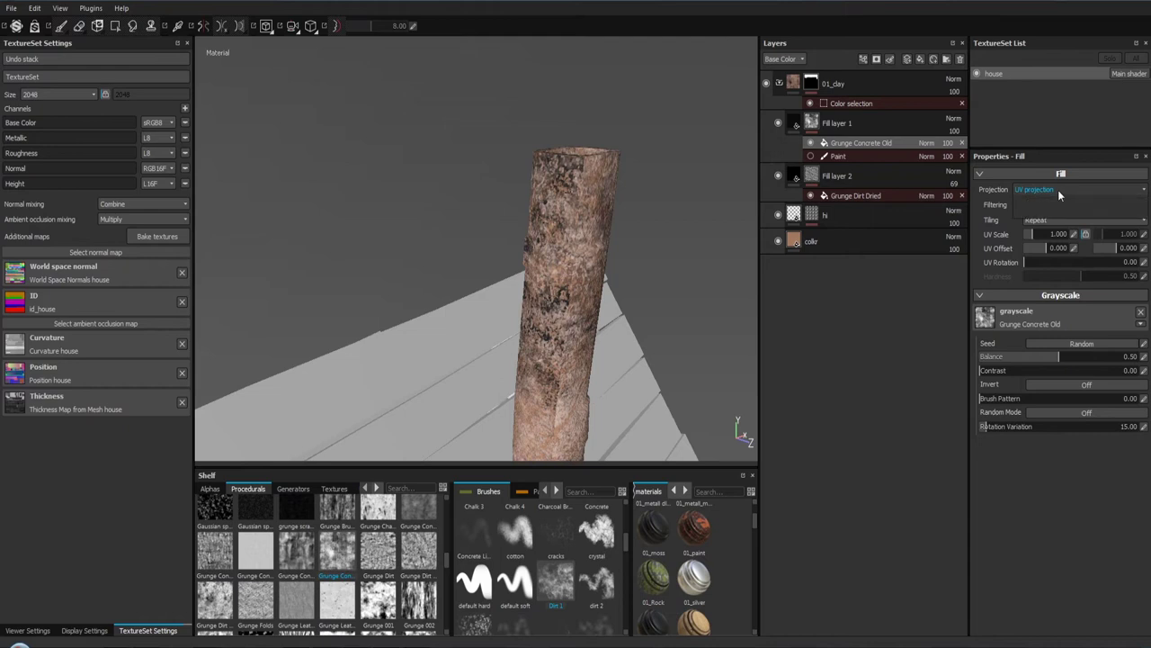
{"action": "left_click", "coordinate": [1058, 206]}
{"action": "left_click_drag", "start_coordinate": [599, 267], "coordinate": [503, 168]}
{"action": "key", "text": "f"}
{"action": "left_click_drag", "start_coordinate": [509, 224], "coordinate": [493, 381]}
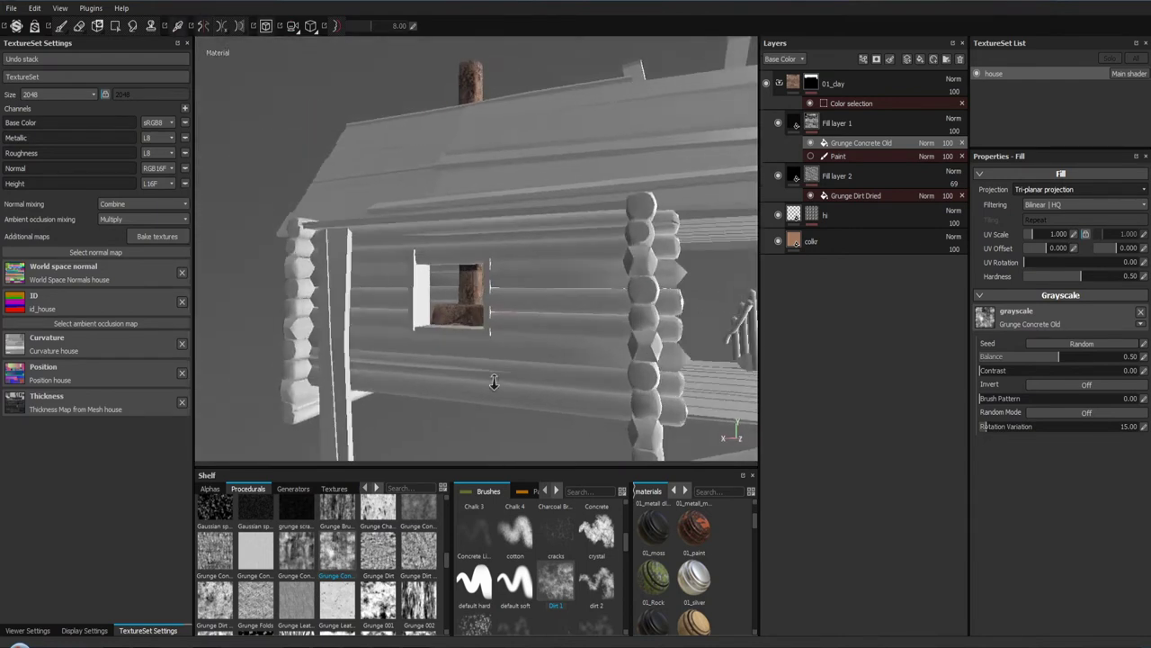
{"action": "scroll", "scroll_direction": "up", "scroll_amount": 3}
{"action": "left_click", "coordinate": [1040, 190]}
{"action": "left_click", "coordinate": [1034, 199]}
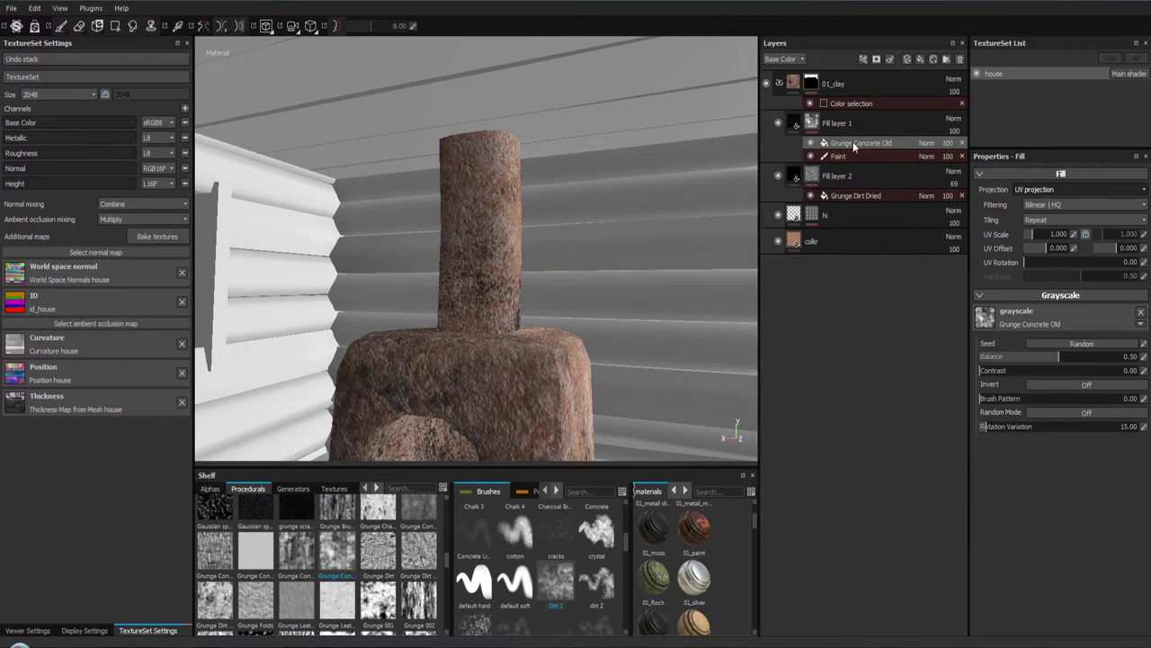
Step: Re-add Grunge Concrete Old as a mask fill, trying Multiply and Overlay before settling on Normal
{"action": "left_click", "coordinate": [962, 143]}
{"action": "right_click", "coordinate": [839, 142]}
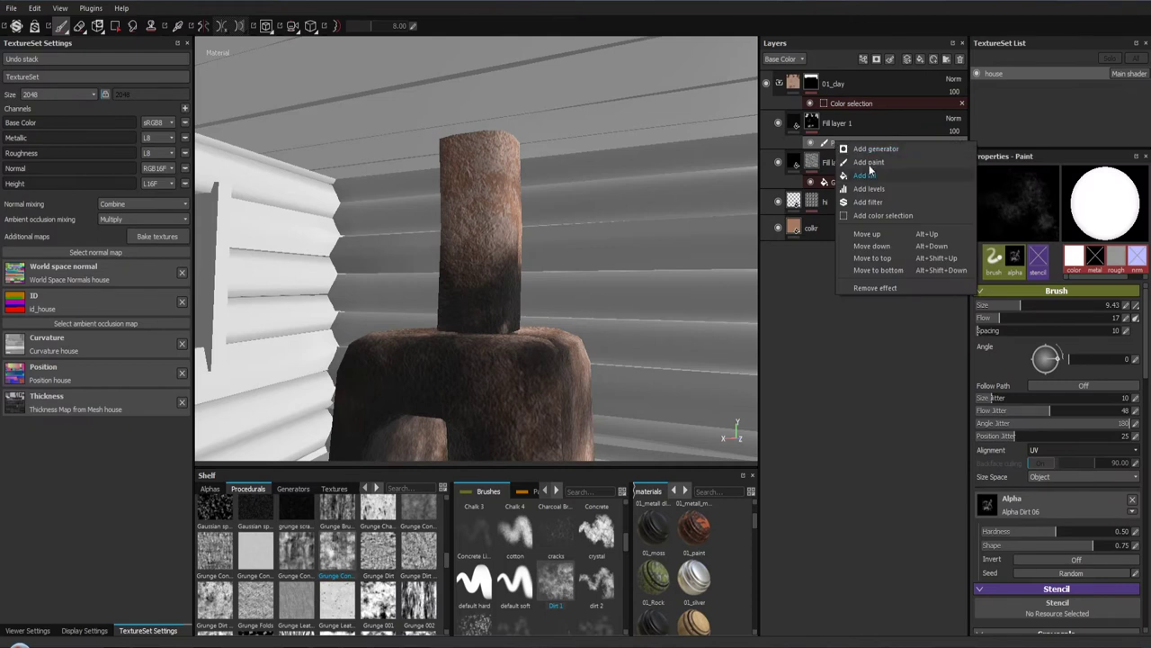
{"action": "left_click", "coordinate": [883, 175]}
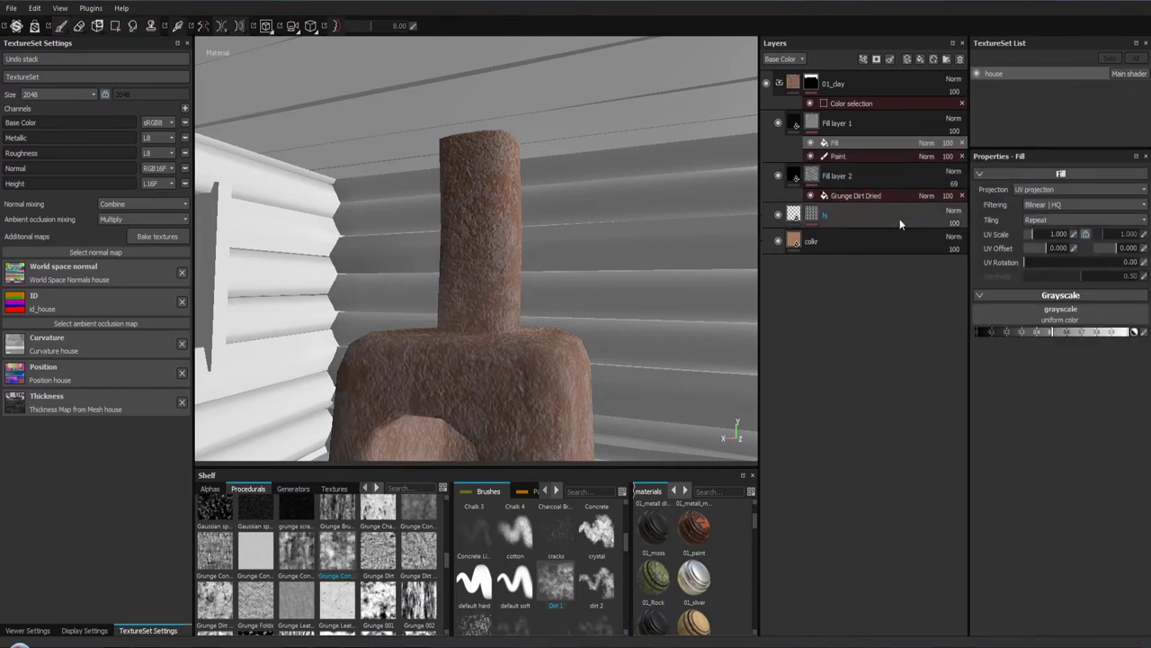
{"action": "left_click_drag", "start_coordinate": [346, 550], "coordinate": [1029, 317]}
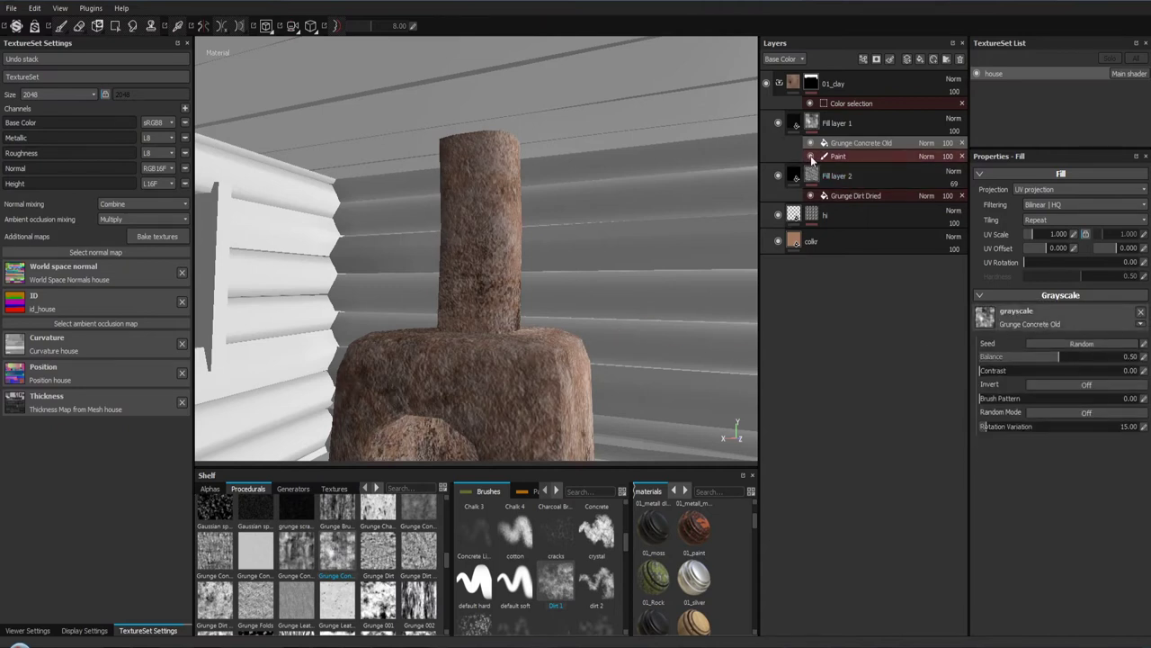
{"action": "left_click", "coordinate": [926, 143]}
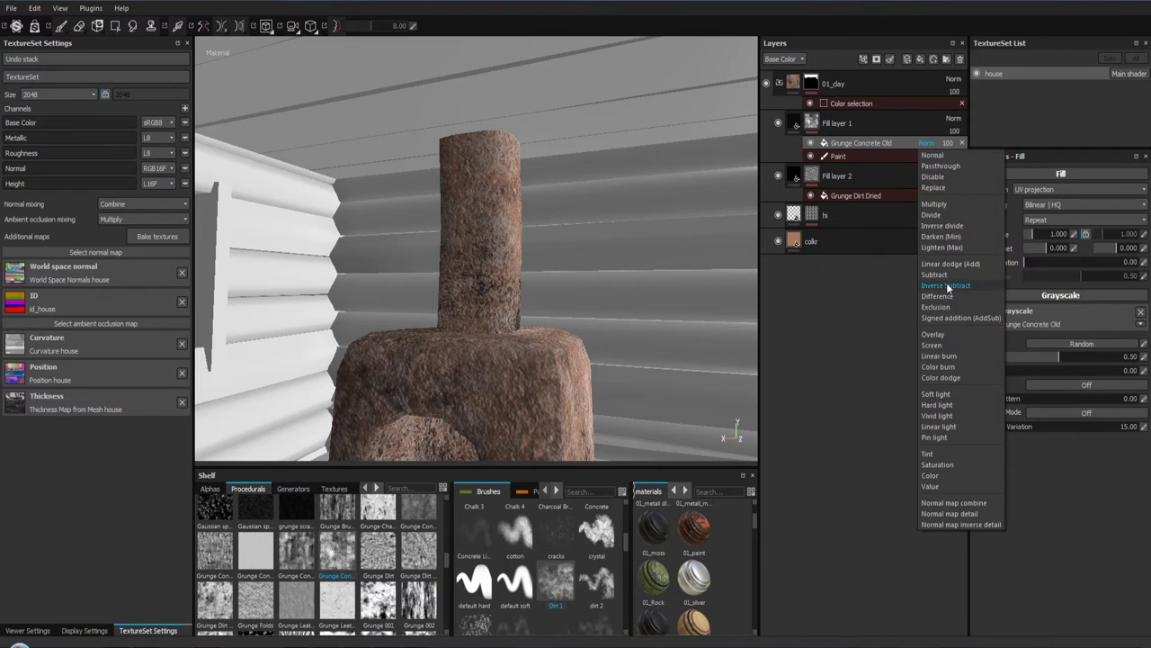
{"action": "left_click", "coordinate": [943, 204]}
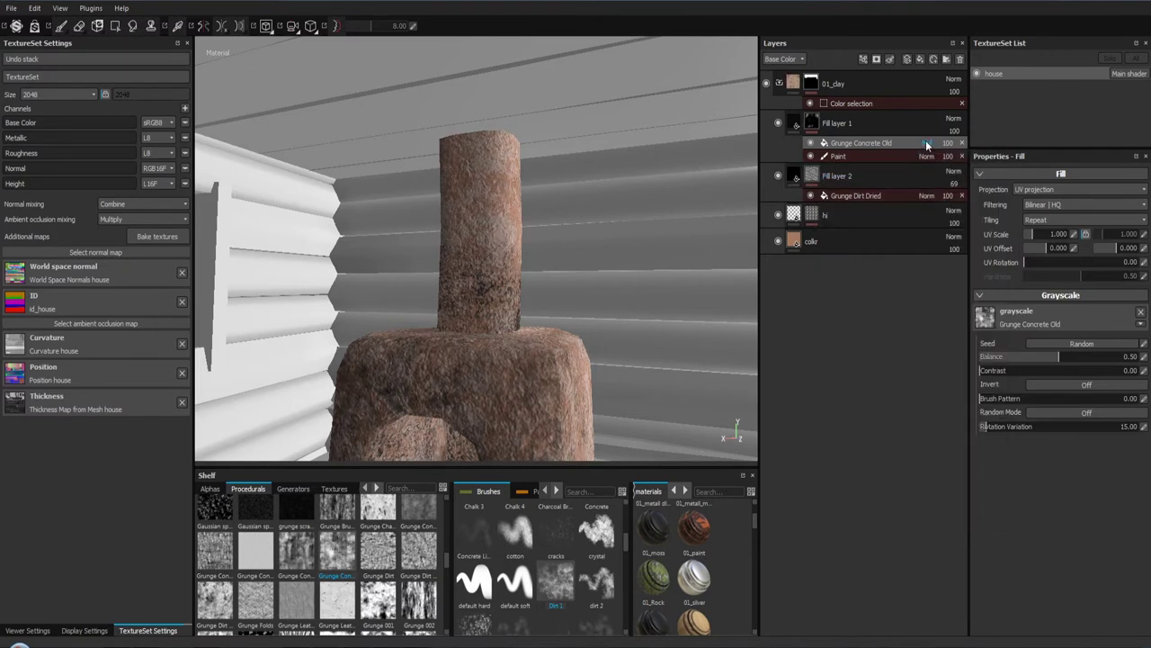
{"action": "left_click", "coordinate": [927, 144]}
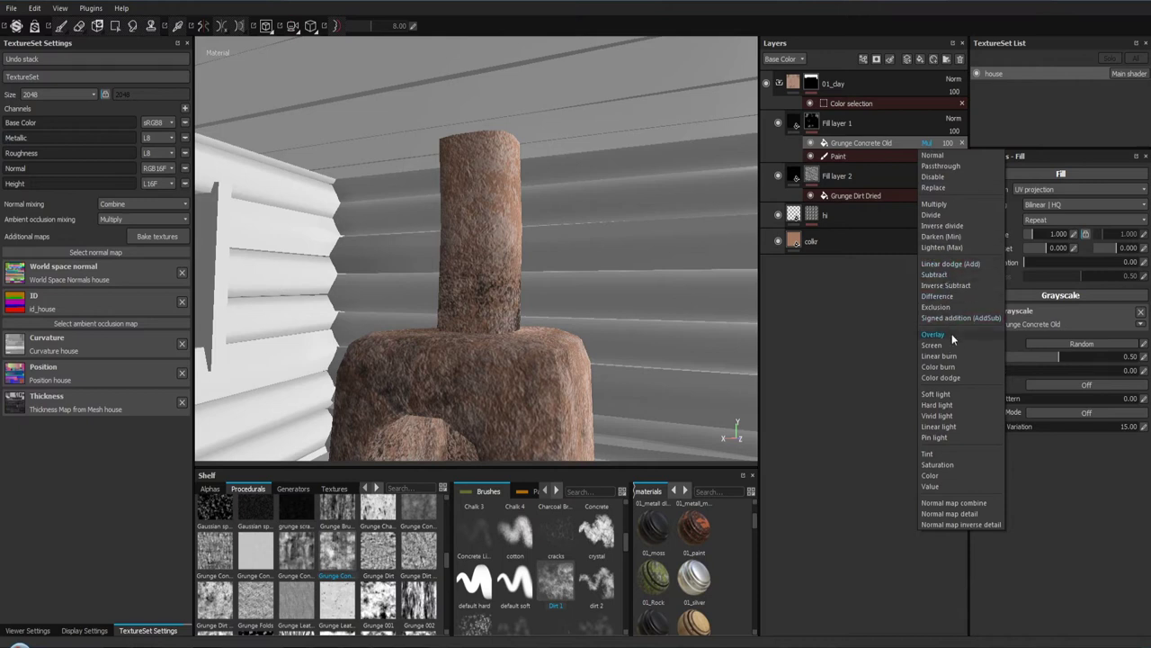
{"action": "left_click", "coordinate": [951, 334]}
{"action": "left_click_drag", "start_coordinate": [750, 276], "coordinate": [542, 219]}
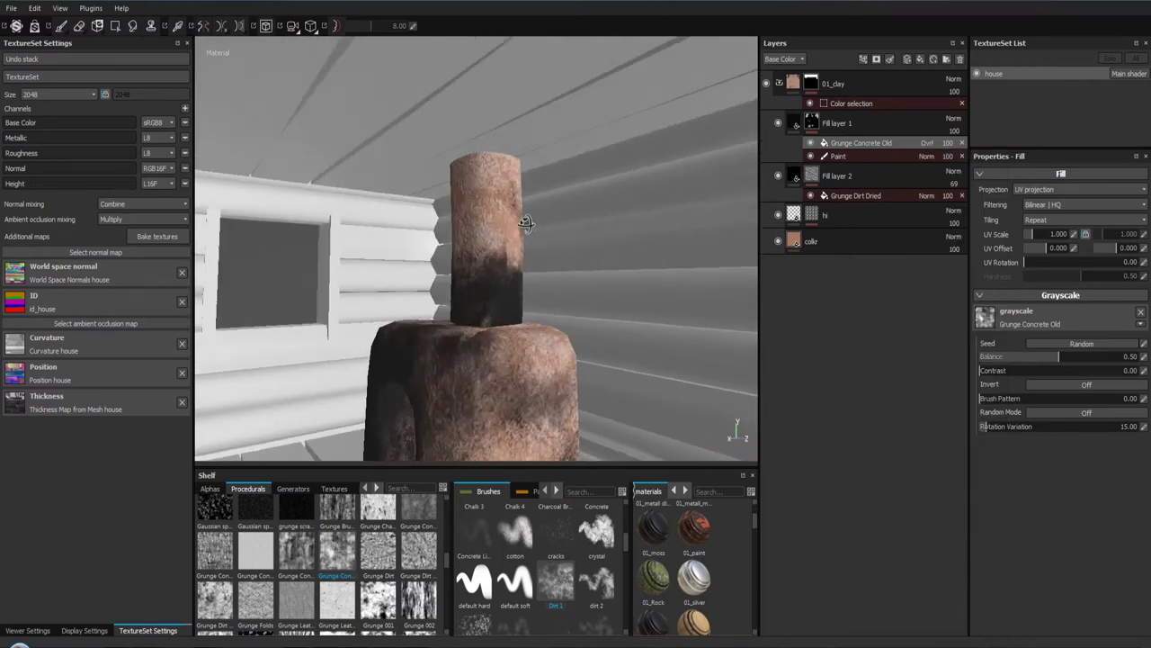
{"action": "left_click", "coordinate": [934, 141]}
{"action": "left_click", "coordinate": [933, 154]}
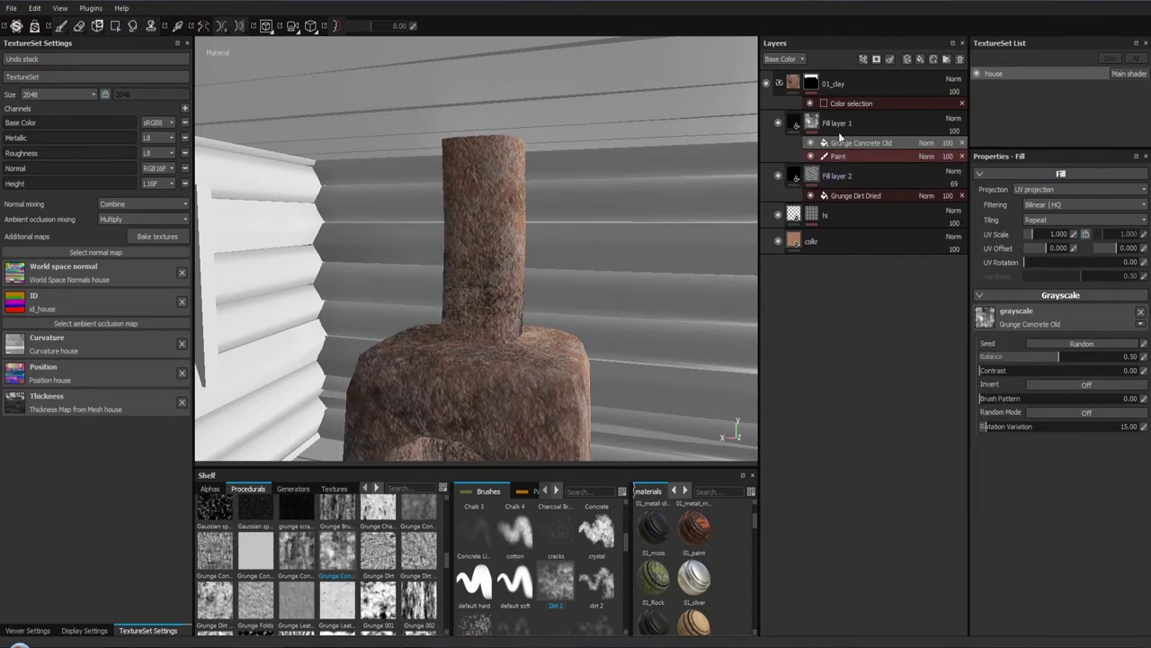
Step: Toggle the Grunge Concrete Old effect on and off to compare, then delete it
{"action": "left_click", "coordinate": [840, 155]}
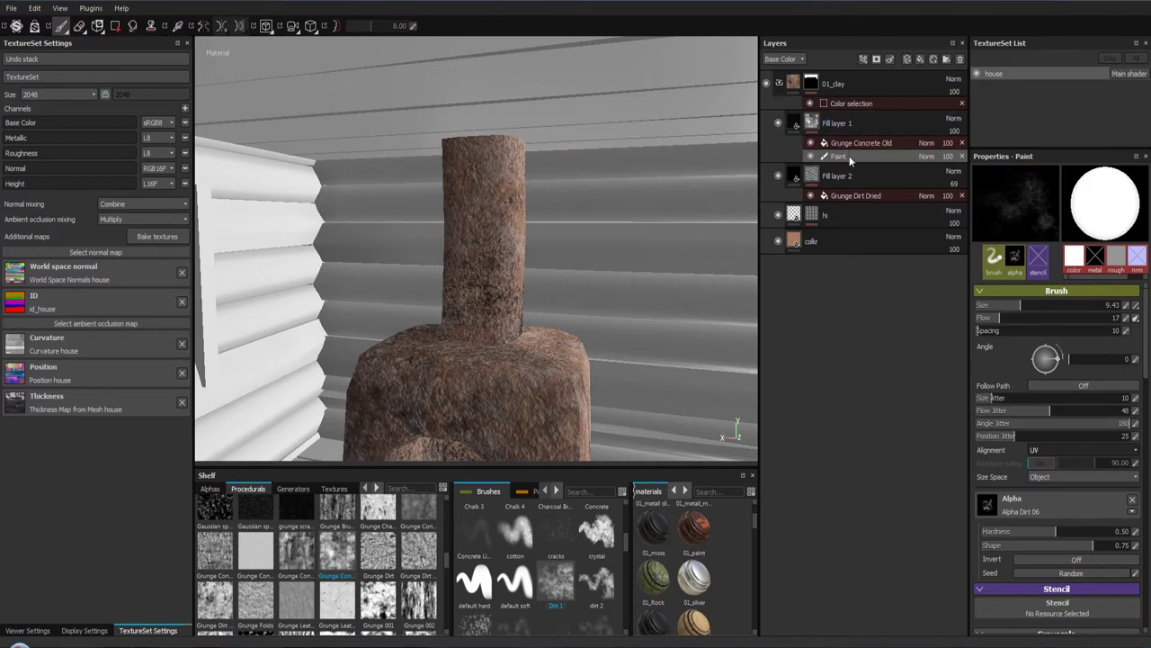
{"action": "left_click", "coordinate": [849, 143]}
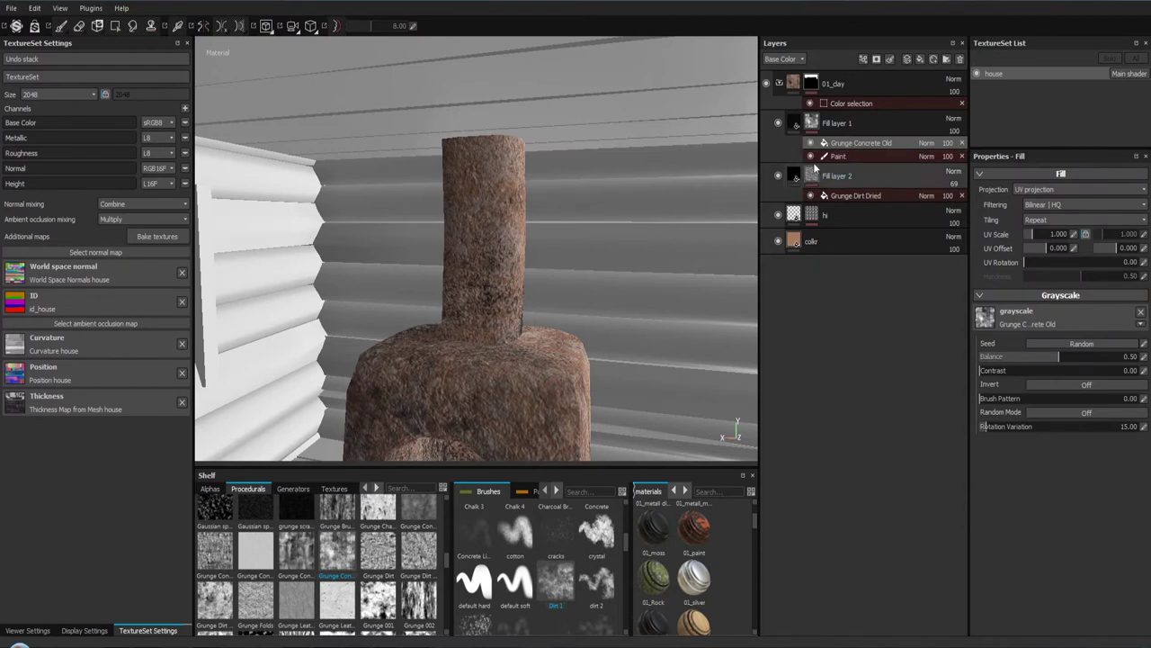
{"action": "left_click", "coordinate": [810, 143]}
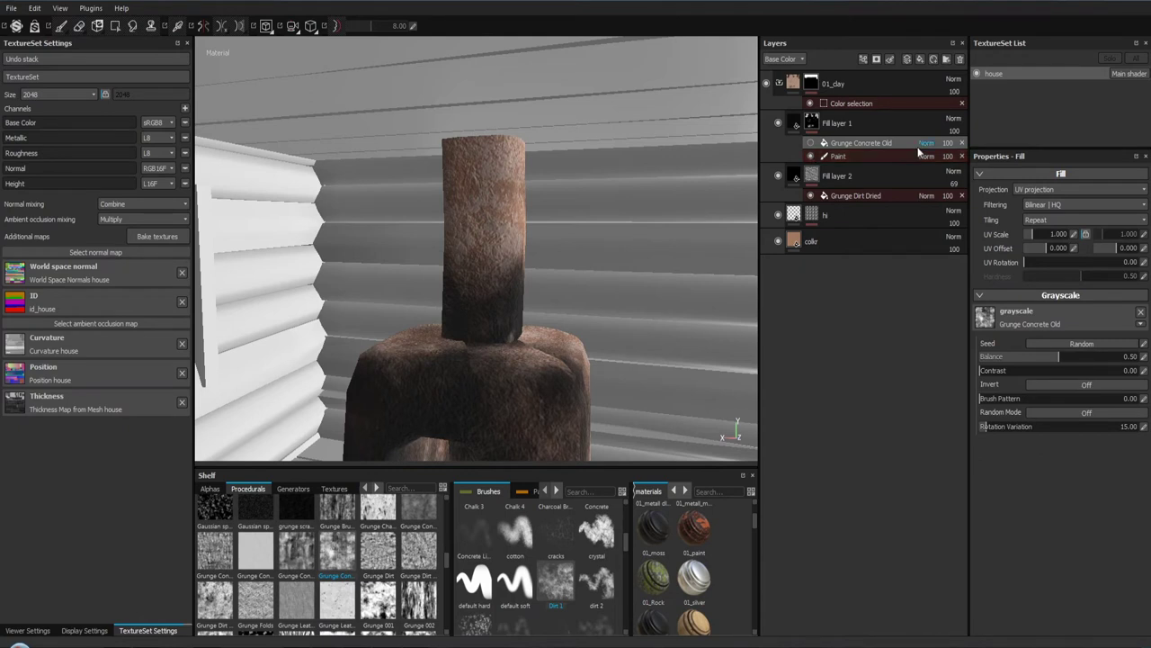
{"action": "left_click", "coordinate": [810, 143]}
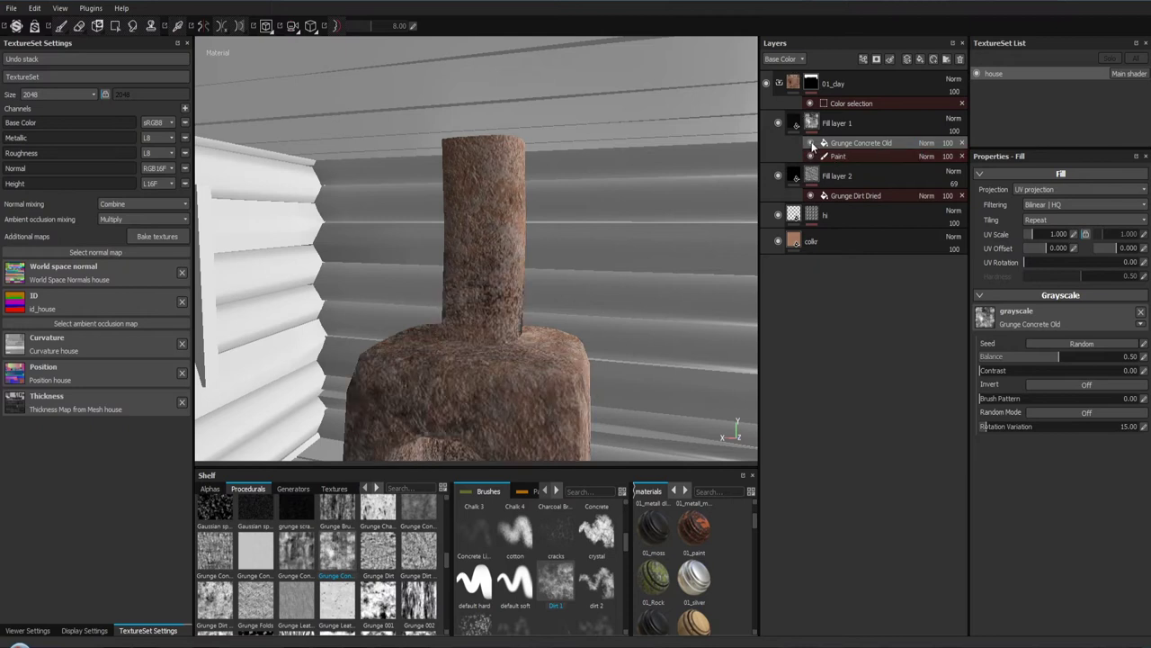
{"action": "left_click", "coordinate": [811, 142]}
{"action": "left_click", "coordinate": [812, 142]}
{"action": "left_click", "coordinate": [811, 142]}
{"action": "left_click", "coordinate": [812, 142]}
{"action": "key", "text": "Delete"}
Step: Add a fill effect to Fill layer 1 with metallic, roughness, normal and height off, blending as Multiply
{"action": "left_click", "coordinate": [795, 125]}
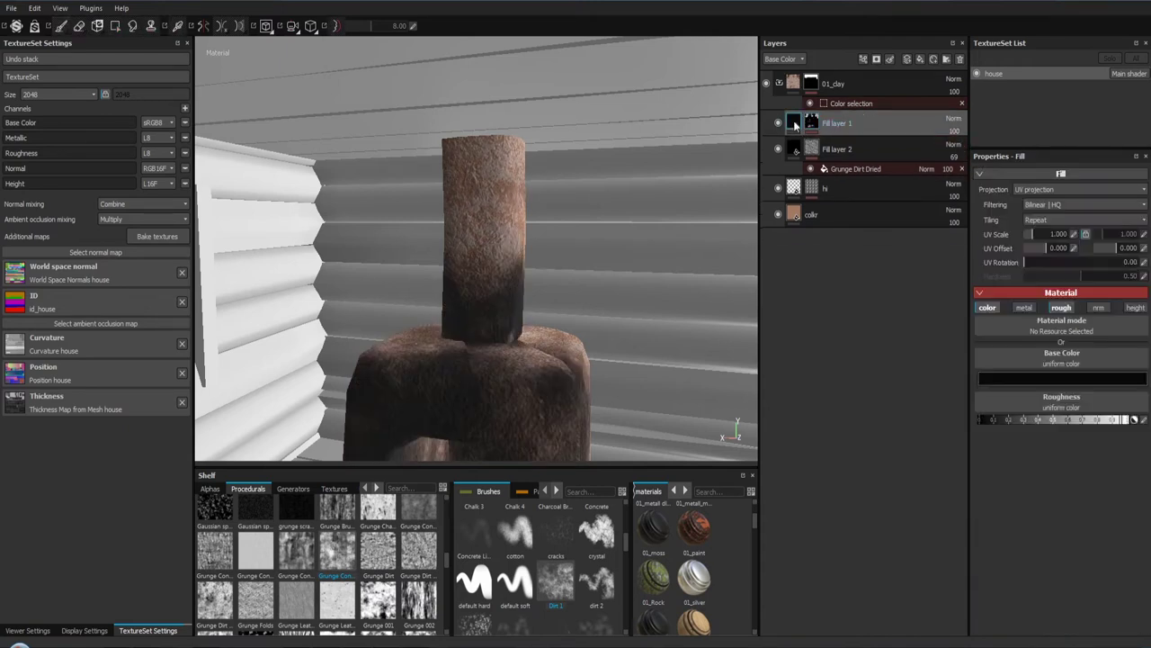
{"action": "right_click", "coordinate": [795, 126]}
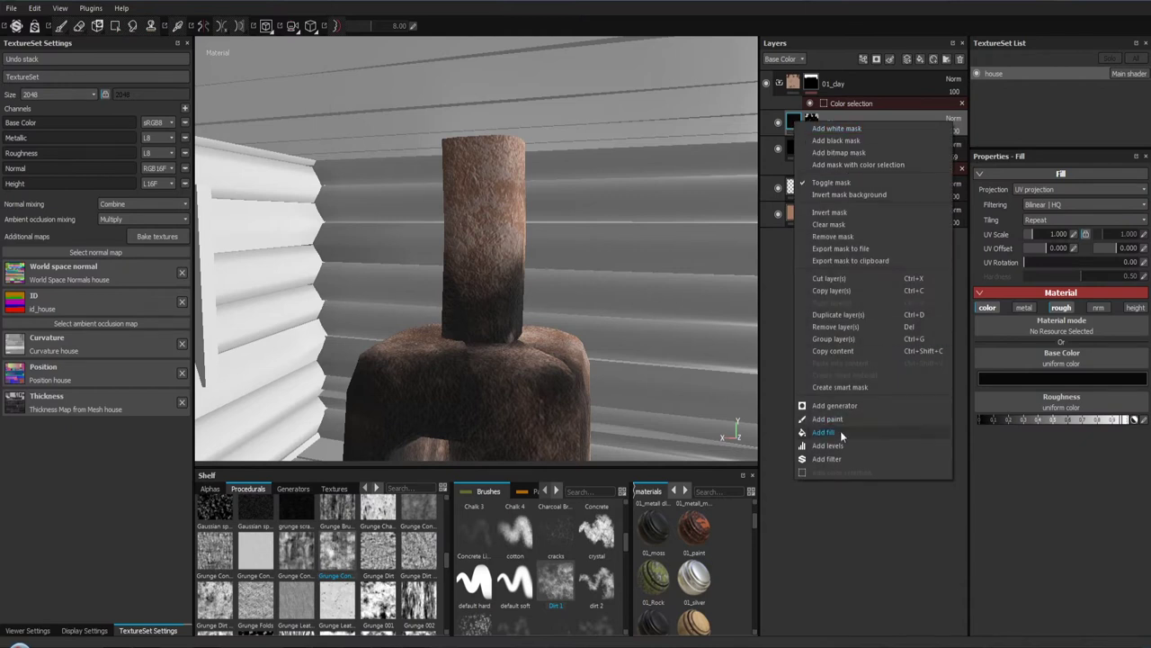
{"action": "left_click", "coordinate": [840, 430]}
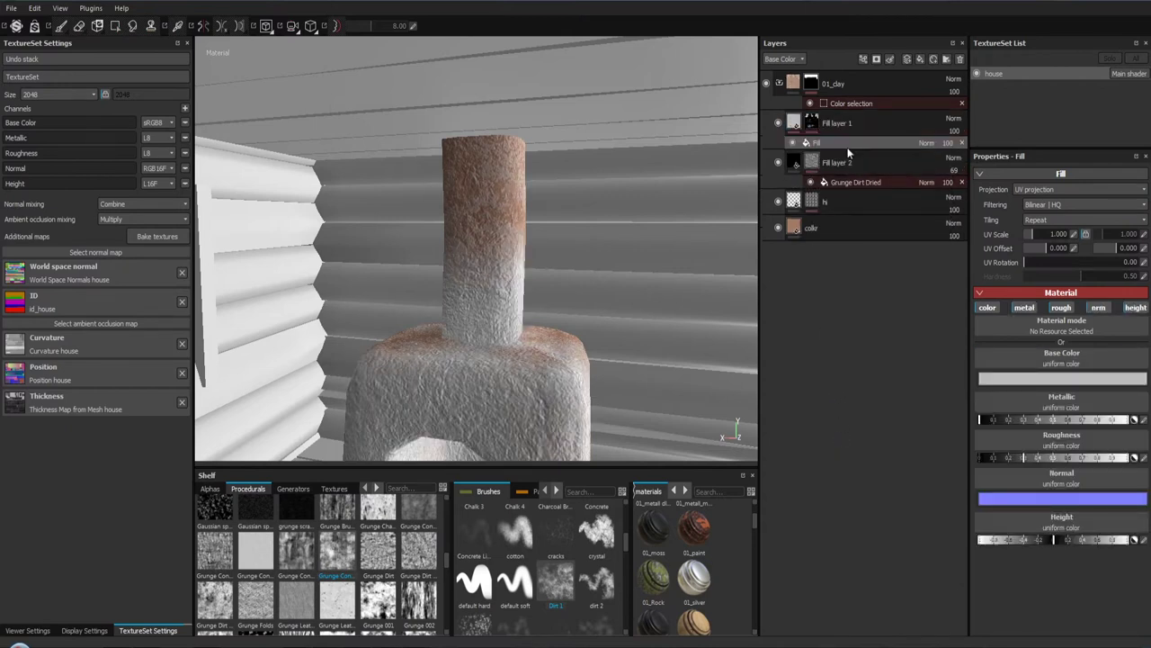
{"action": "left_click", "coordinate": [1023, 307]}
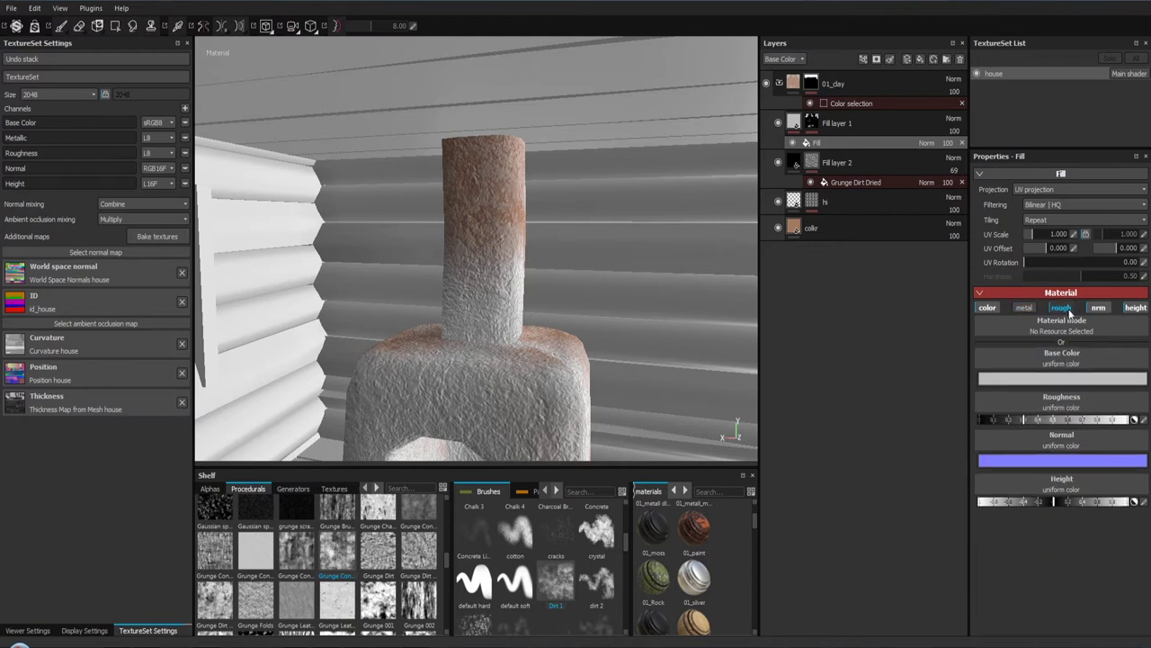
{"action": "left_click", "coordinate": [1061, 306]}
{"action": "left_click", "coordinate": [1098, 307]}
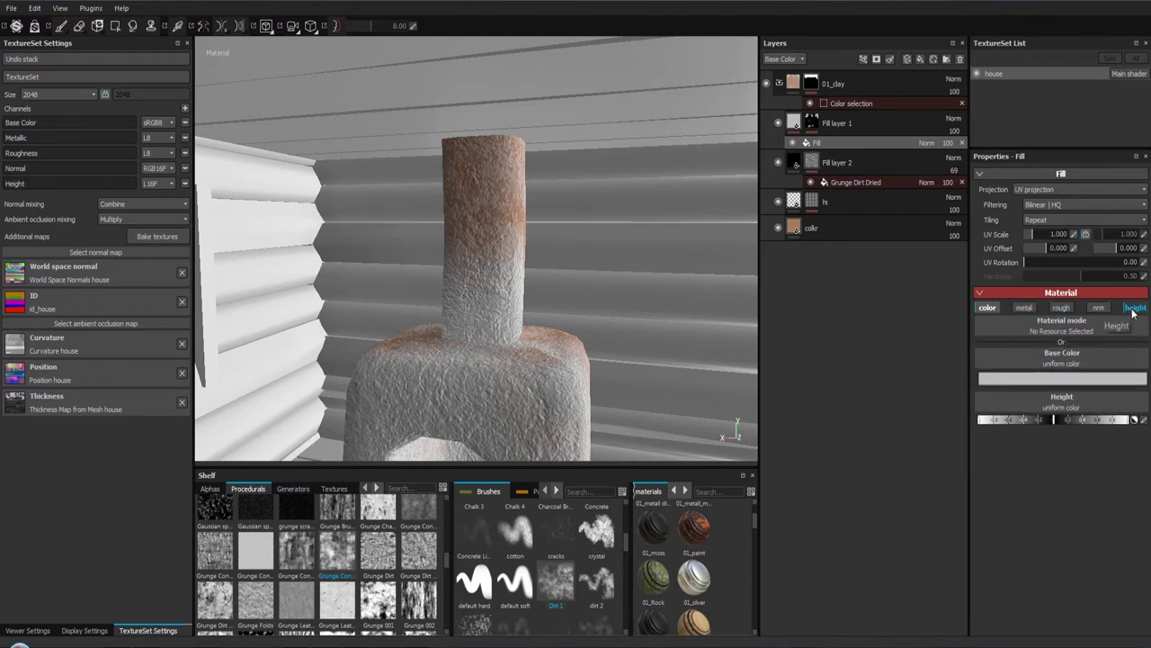
{"action": "left_click", "coordinate": [1135, 307]}
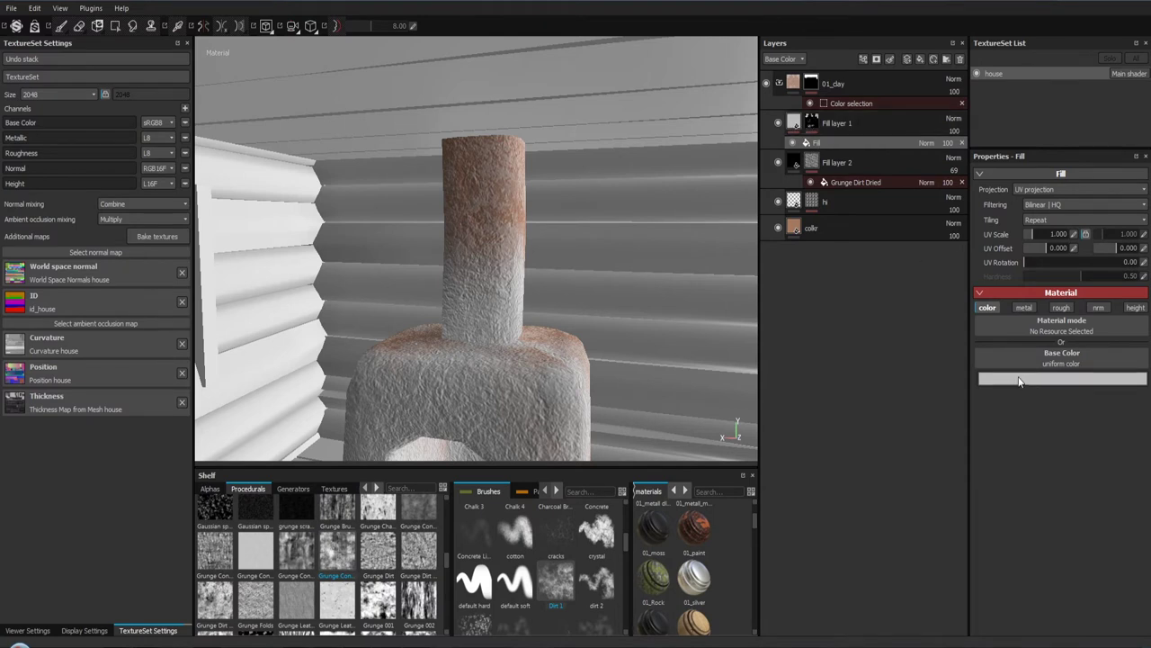
{"action": "left_click", "coordinate": [927, 143]}
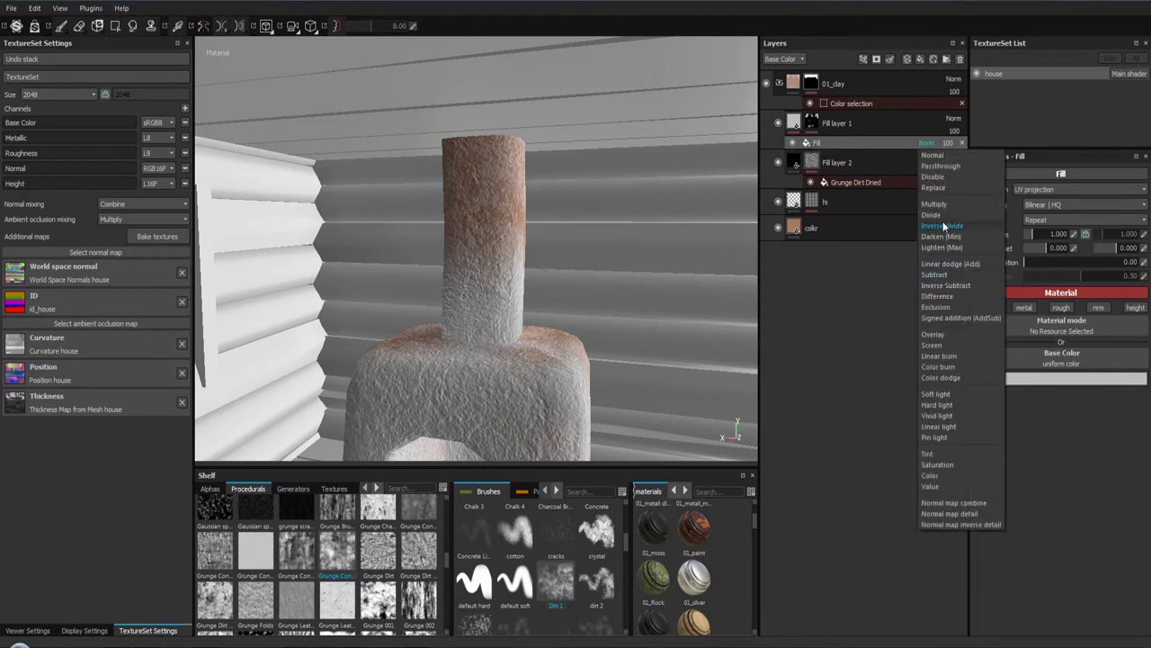
{"action": "left_click", "coordinate": [943, 205]}
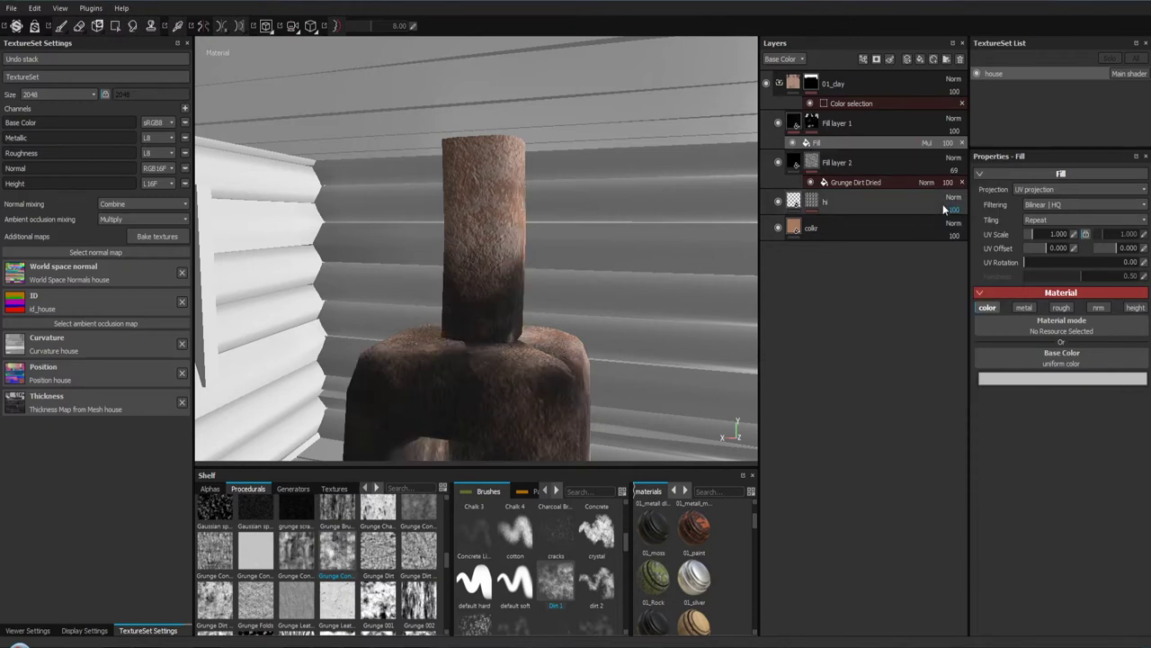
Step: Give the fill a dark sampled base colour and load Grunge Concrete Old into it
{"action": "left_click", "coordinate": [1041, 379]}
{"action": "left_click", "coordinate": [997, 322]}
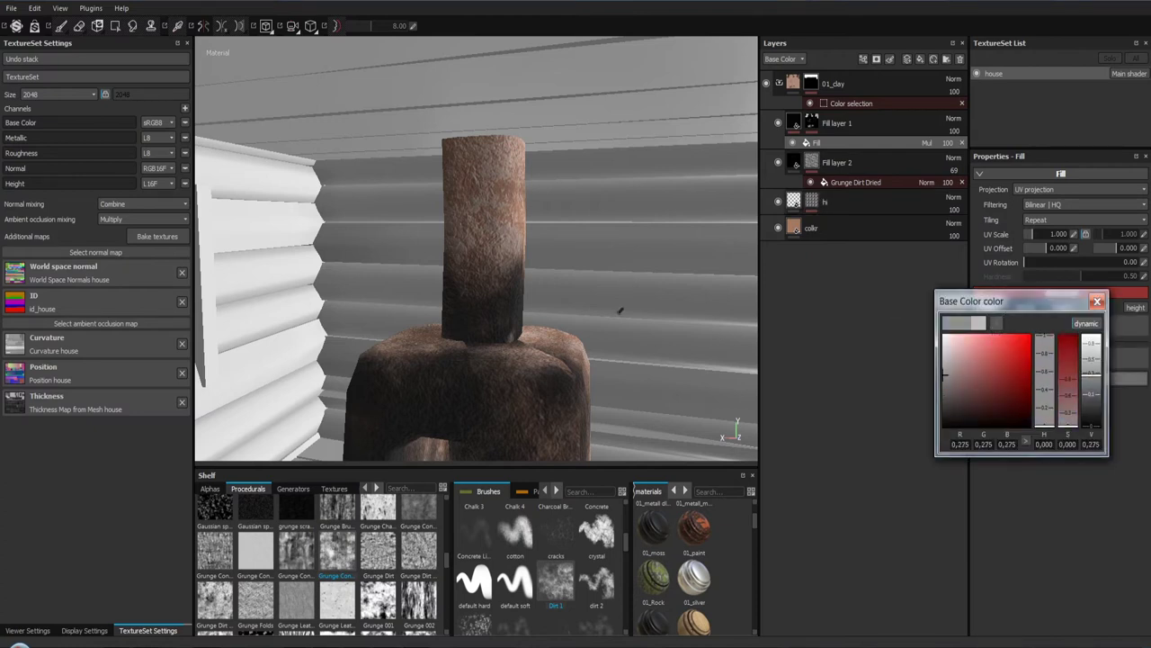
{"action": "left_click", "coordinate": [456, 359]}
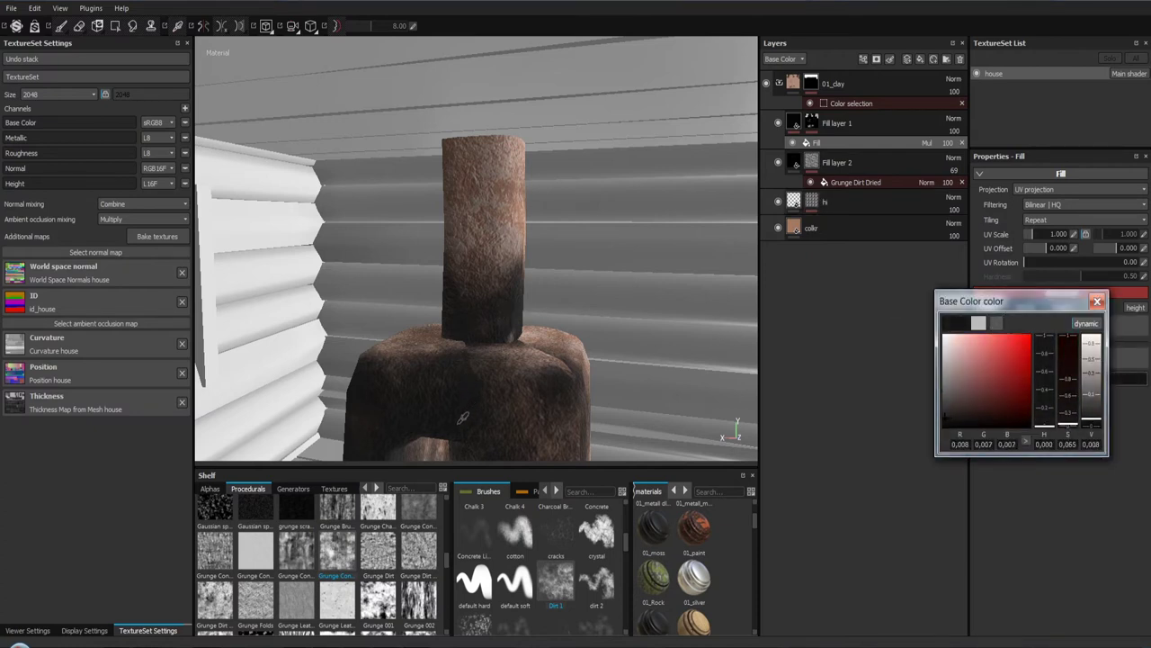
{"action": "left_click", "coordinate": [574, 421]}
{"action": "left_click", "coordinate": [1097, 302]}
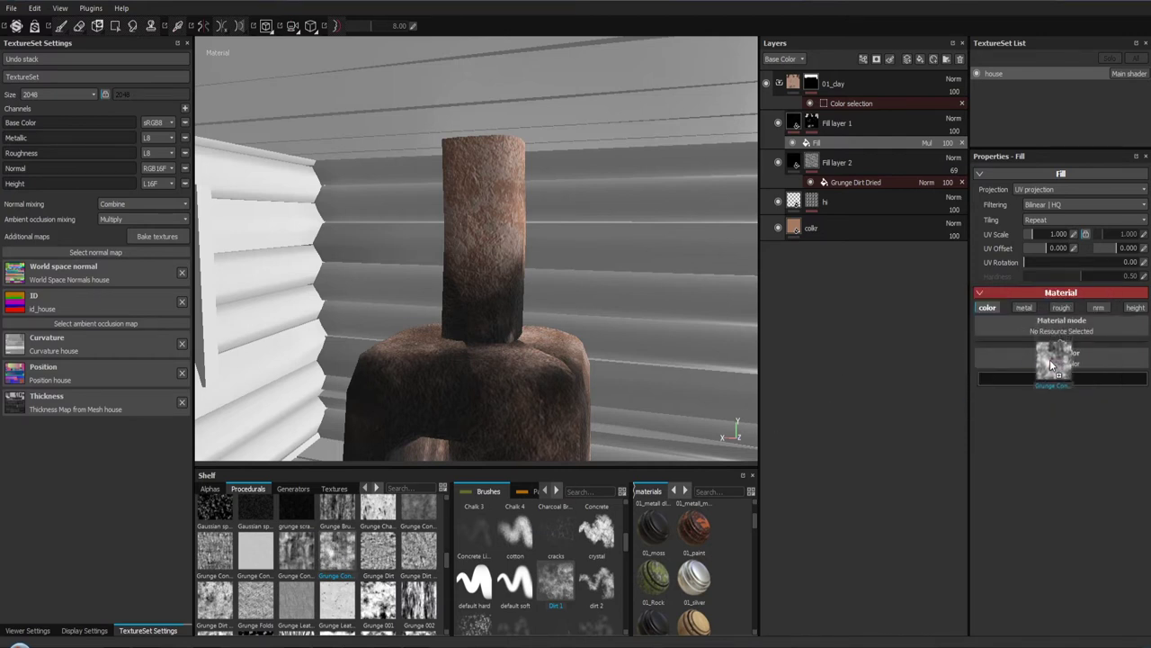
{"action": "left_click_drag", "start_coordinate": [340, 555], "coordinate": [1050, 359]}
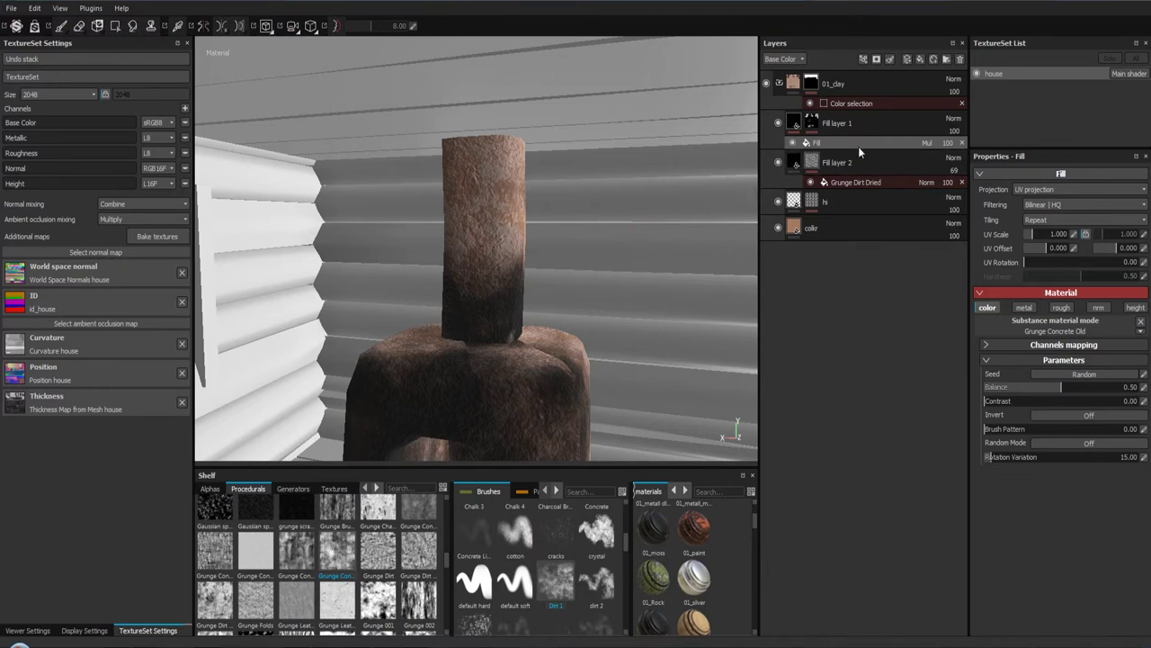
Step: Delete the trial fill and add a Paint effect to Fill layer 1 instead
{"action": "left_click", "coordinate": [926, 143]}
{"action": "left_click", "coordinate": [940, 157]}
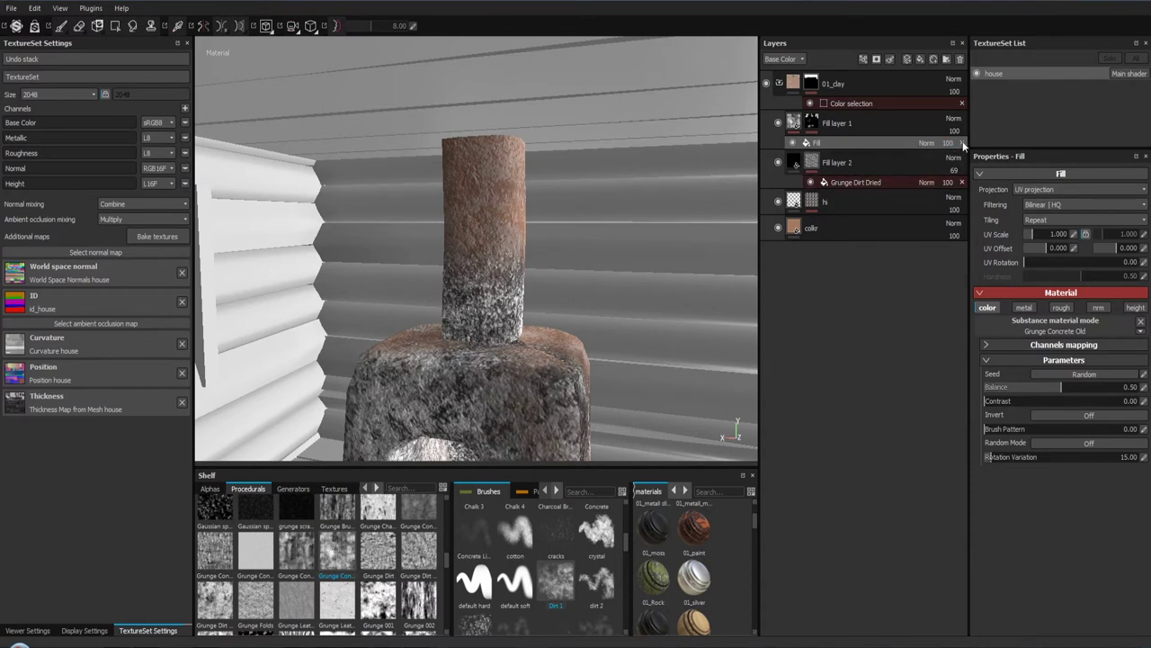
{"action": "left_click", "coordinate": [962, 142]}
{"action": "left_click", "coordinate": [812, 127]}
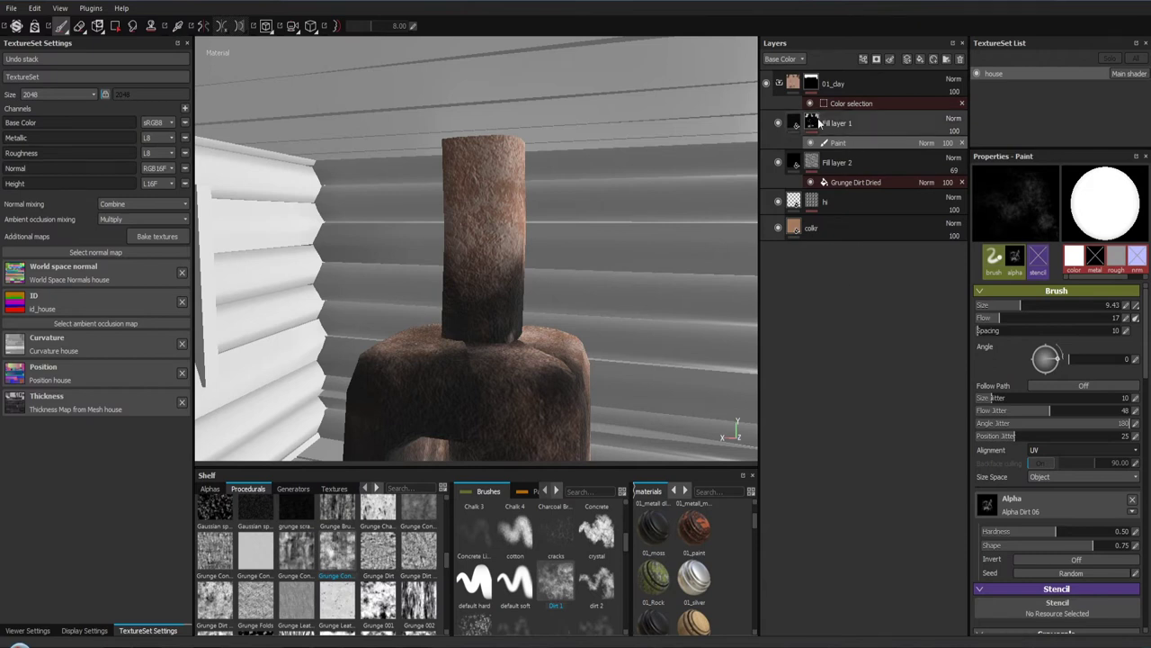
{"action": "double_click", "coordinate": [836, 123]}
{"action": "left_click", "coordinate": [842, 300]}
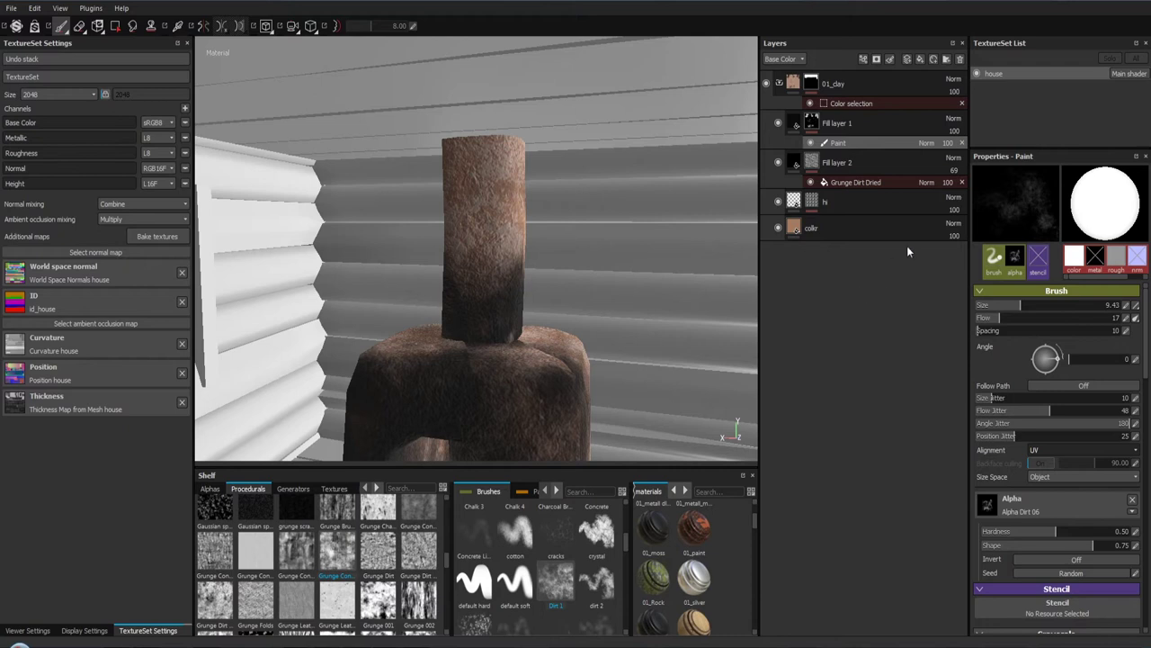
Step: Duplicate Fill layer 1 and fill the copy's mask with Grunge Concrete Old, toggling it to compare
{"action": "right_click", "coordinate": [792, 125]}
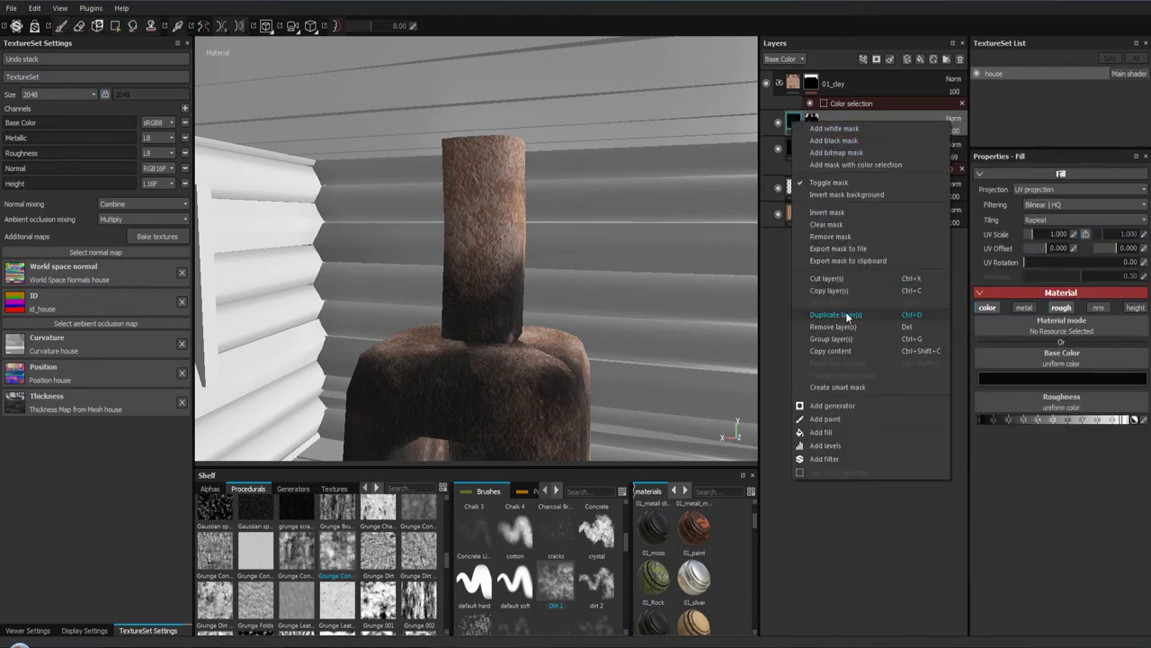
{"action": "left_click", "coordinate": [833, 315]}
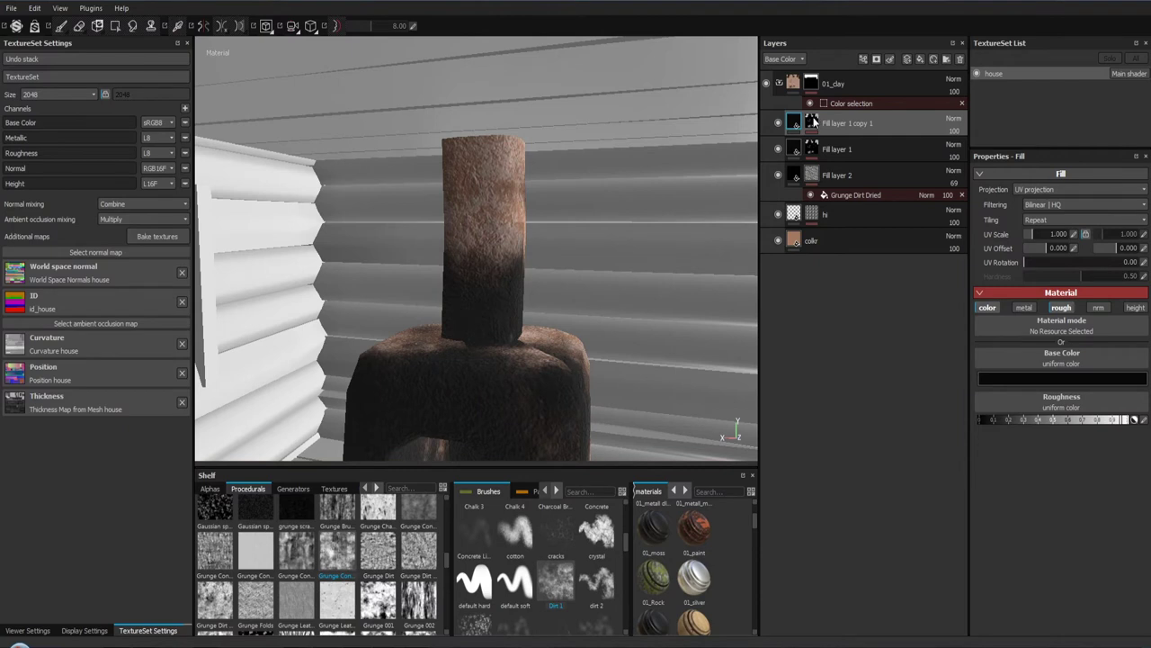
{"action": "left_click", "coordinate": [814, 120]}
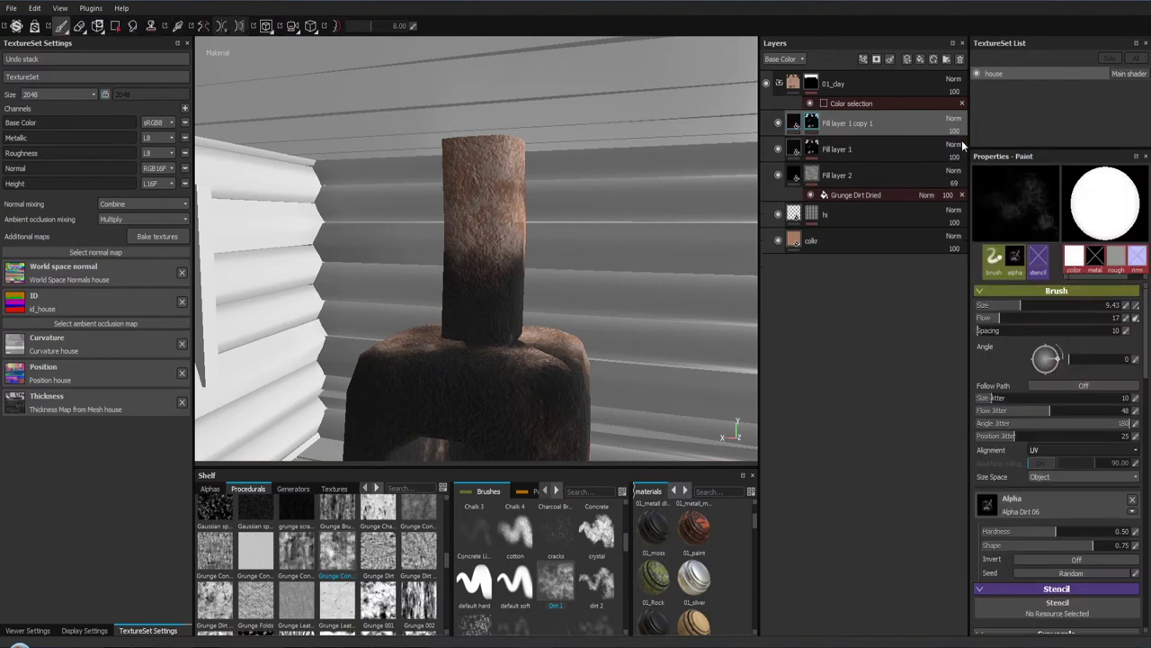
{"action": "right_click", "coordinate": [815, 123]}
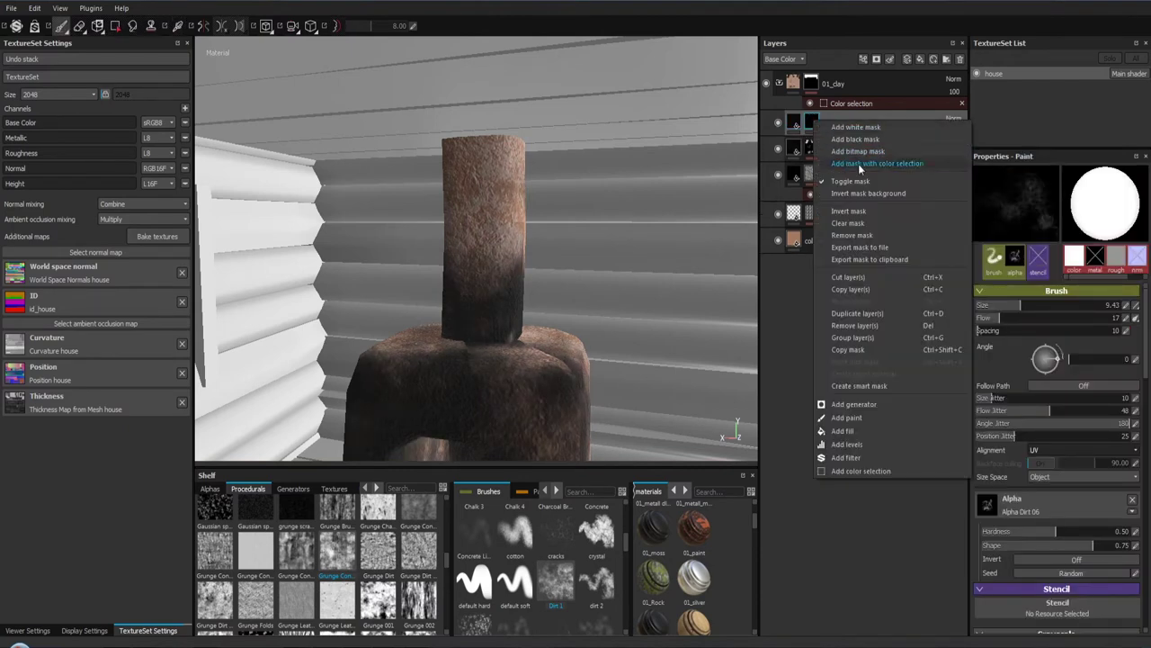
{"action": "left_click", "coordinate": [860, 430]}
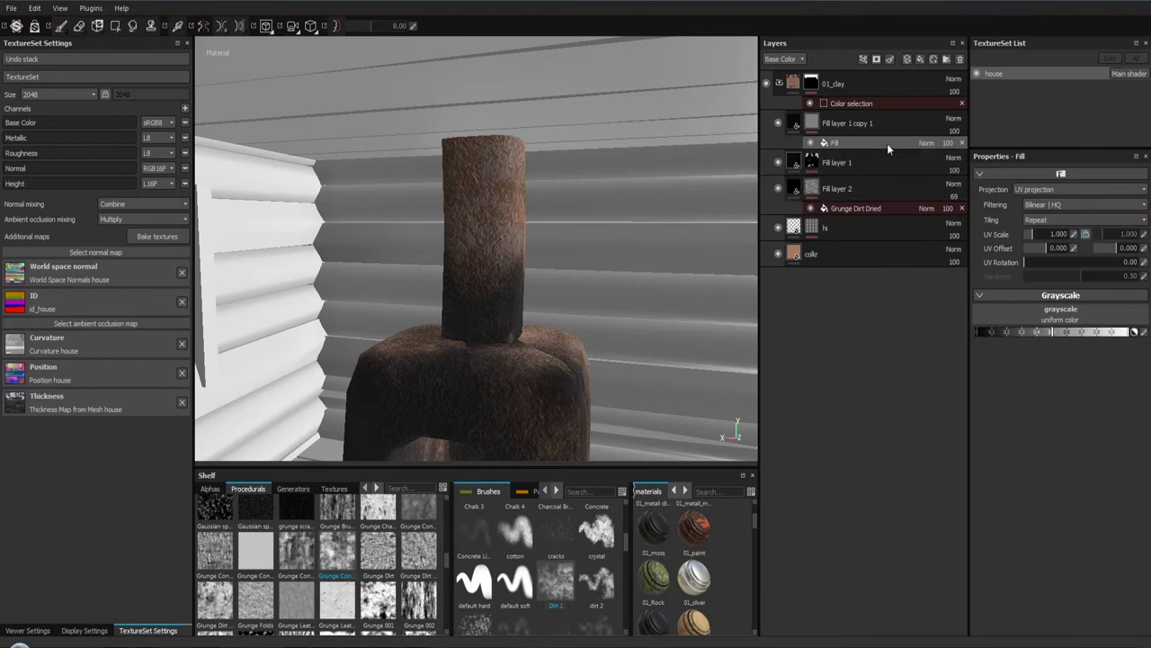
{"action": "left_click_drag", "start_coordinate": [337, 560], "coordinate": [1033, 315]}
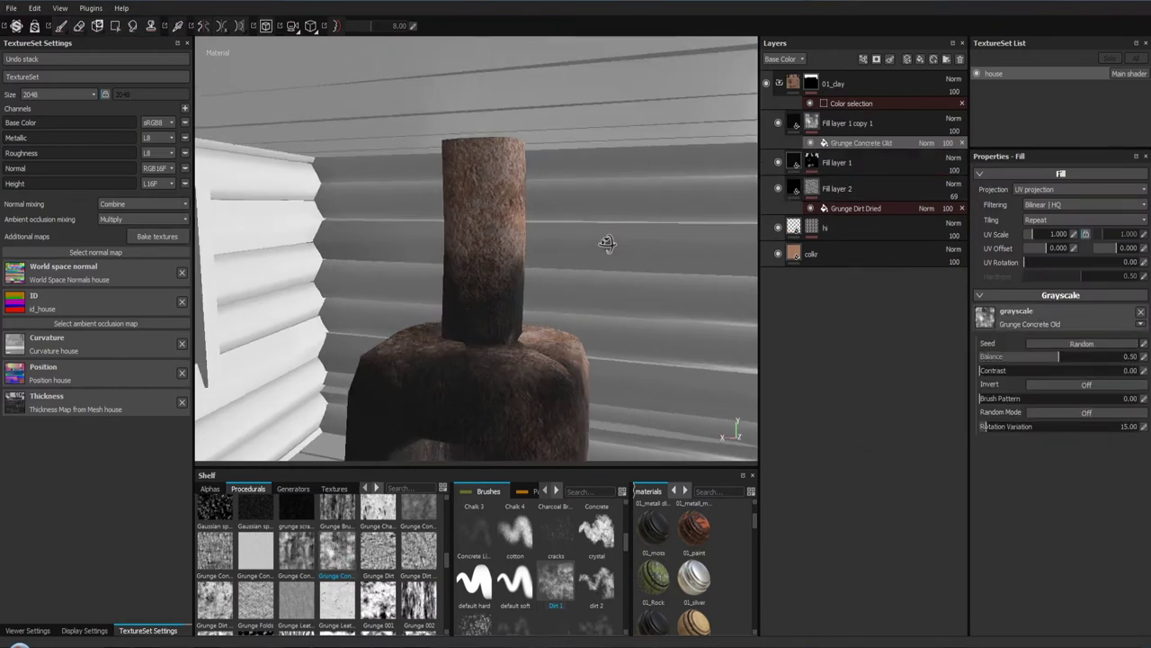
{"action": "left_click", "coordinate": [778, 124]}
{"action": "left_click", "coordinate": [778, 124]}
{"action": "left_click", "coordinate": [778, 124]}
{"action": "left_click", "coordinate": [778, 124]}
{"action": "left_click_drag", "start_coordinate": [629, 224], "coordinate": [563, 193]}
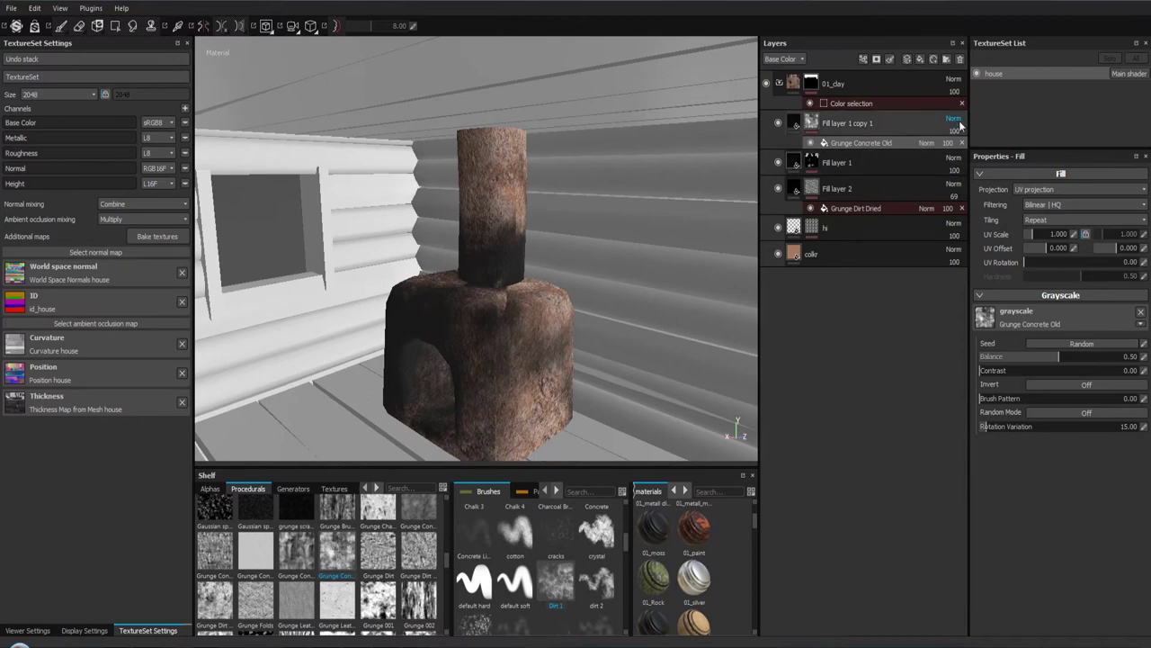
Step: Set 01_clay to Passthrough and try Overlay and Multiply on Fill layer 1 copy 1 before returning it to Normal
{"action": "left_click", "coordinate": [954, 117]}
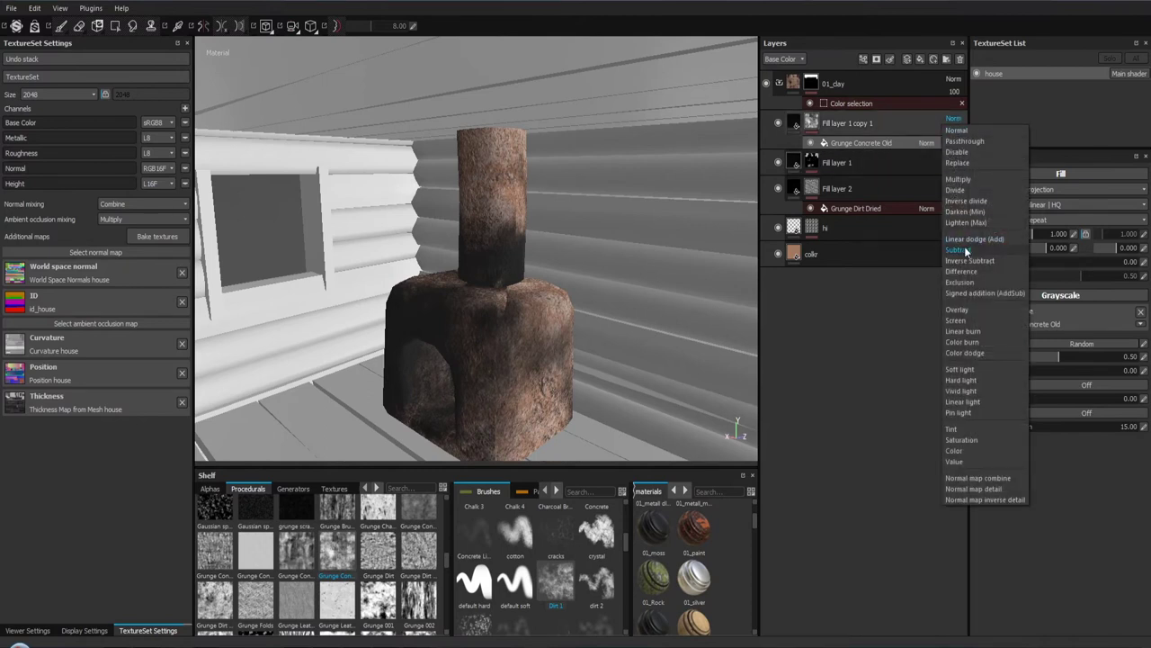
{"action": "left_click", "coordinate": [955, 85]}
{"action": "left_click", "coordinate": [955, 83]}
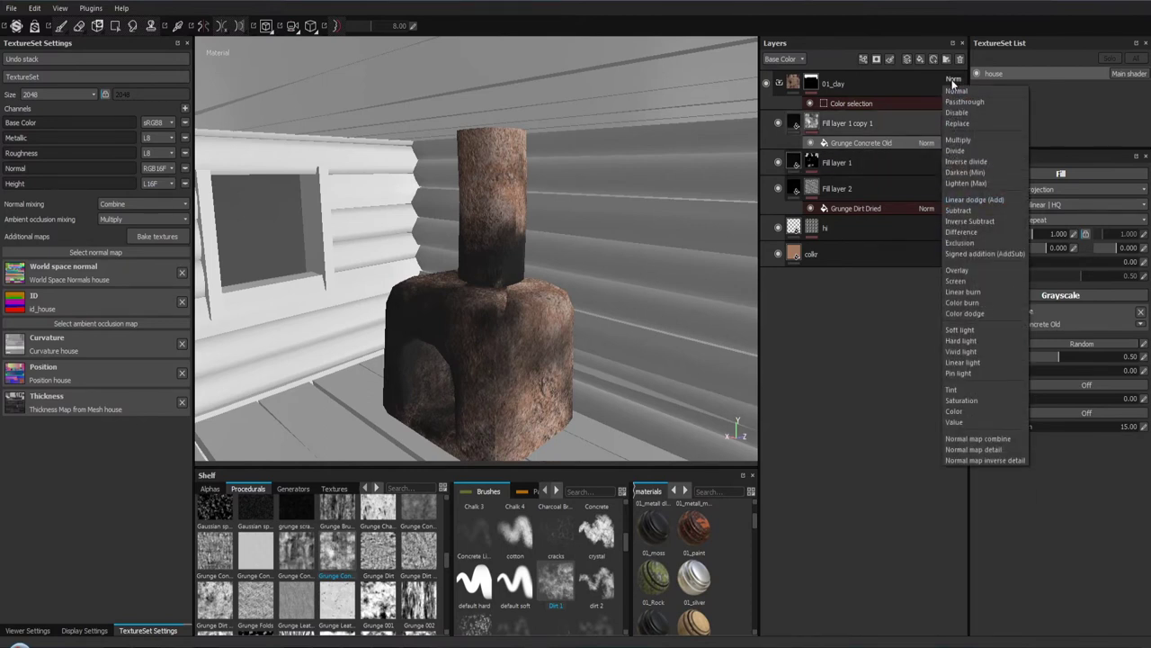
{"action": "left_click", "coordinate": [964, 100]}
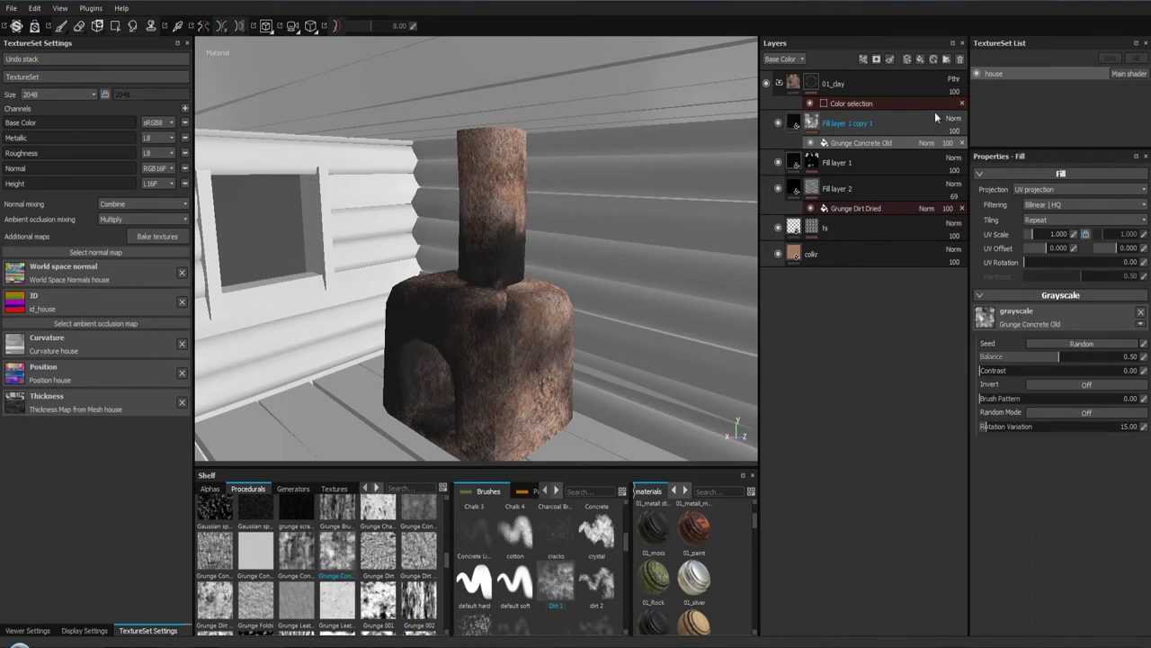
{"action": "left_click", "coordinate": [953, 120]}
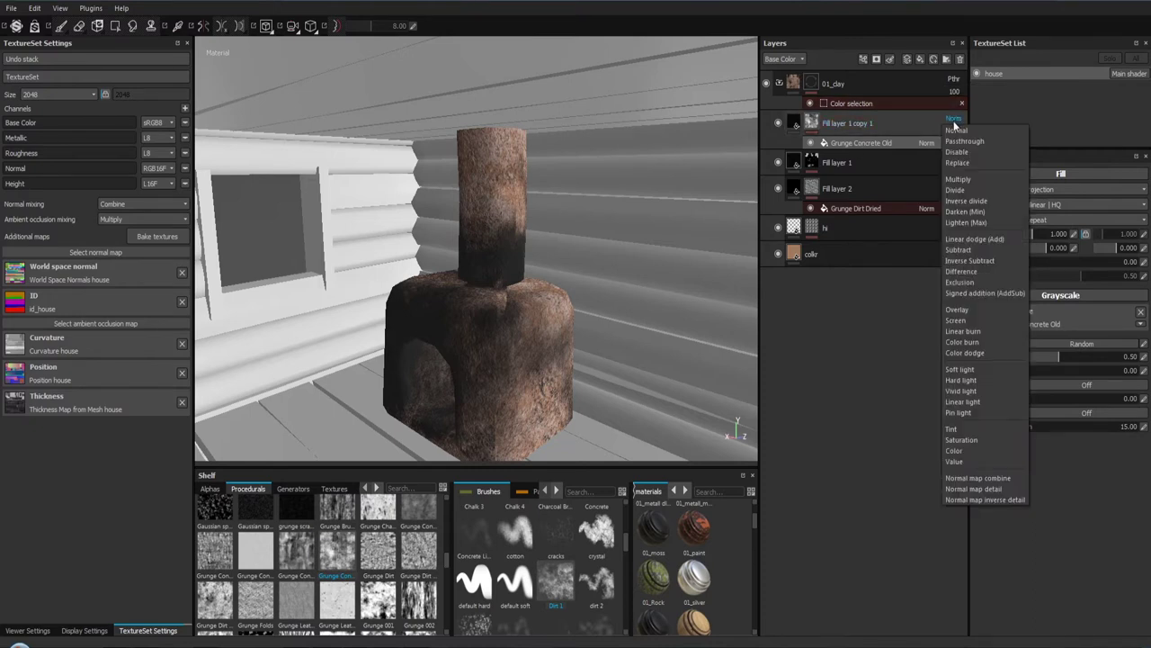
{"action": "left_click", "coordinate": [959, 309]}
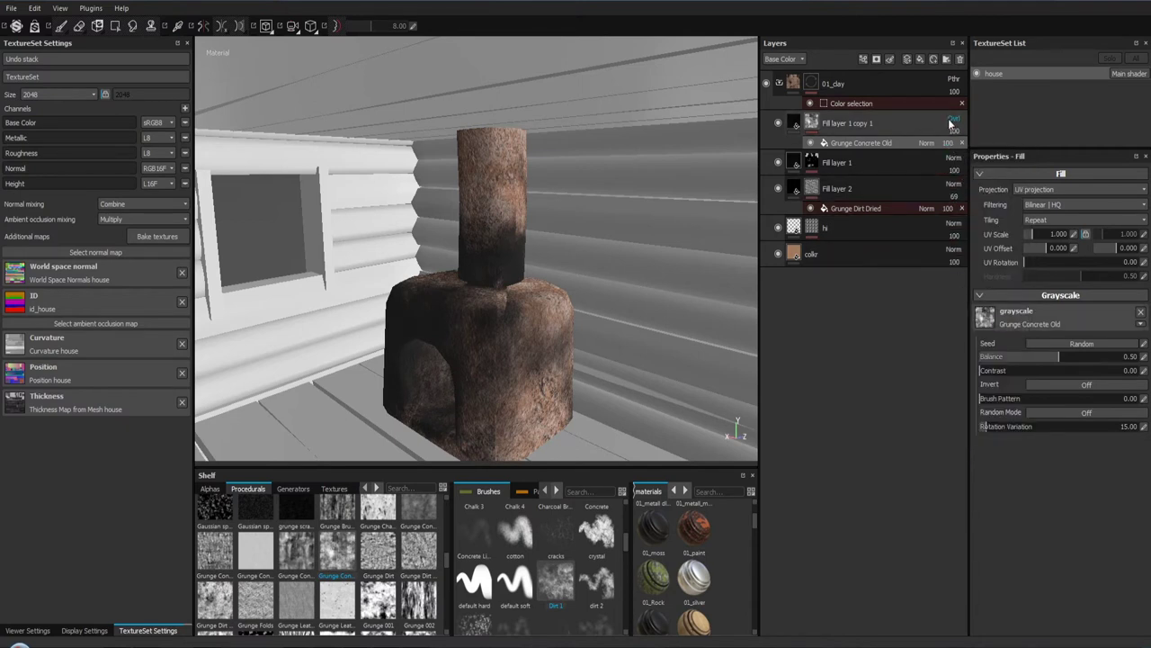
{"action": "left_click", "coordinate": [954, 119]}
{"action": "left_click", "coordinate": [973, 179]}
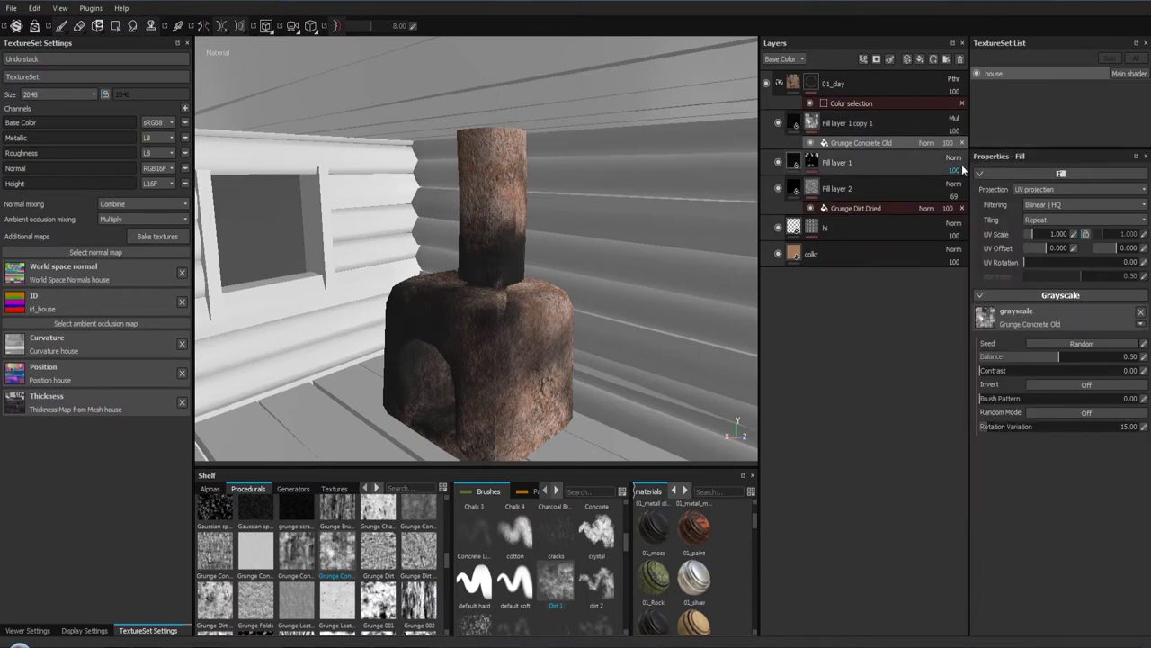
{"action": "left_click", "coordinate": [954, 119]}
{"action": "left_click", "coordinate": [959, 132]}
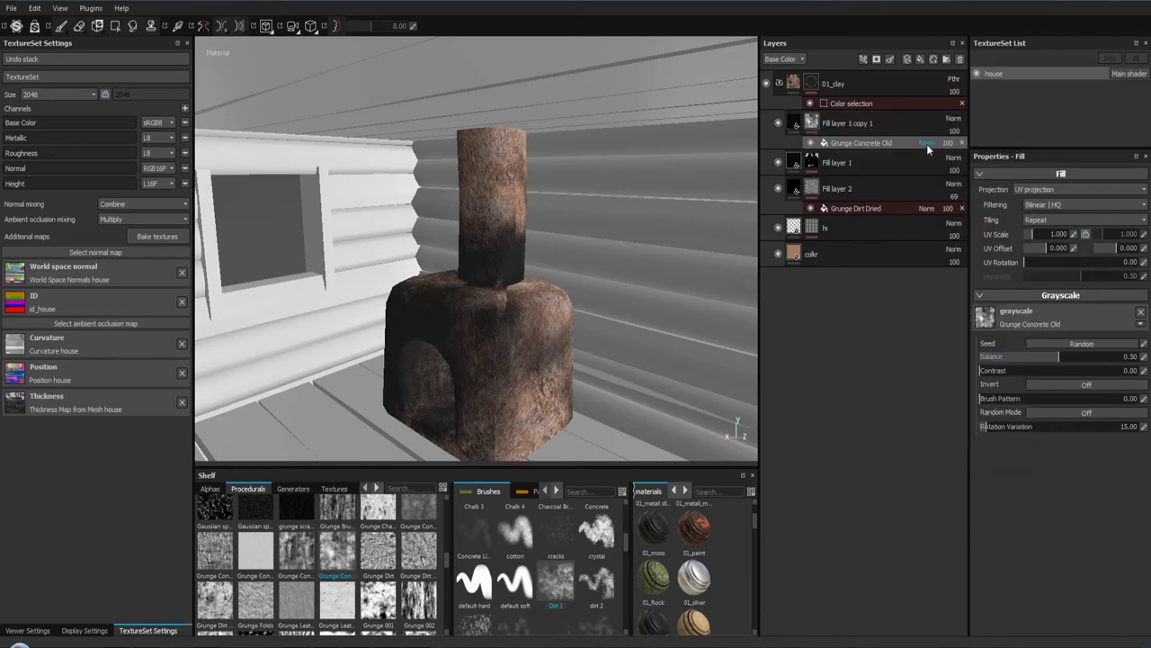
{"action": "left_click", "coordinate": [926, 143]}
Step: Try Overlay blending on the Grunge Concrete Old mask effect and open its grayscale settings
{"action": "left_click", "coordinate": [939, 186]}
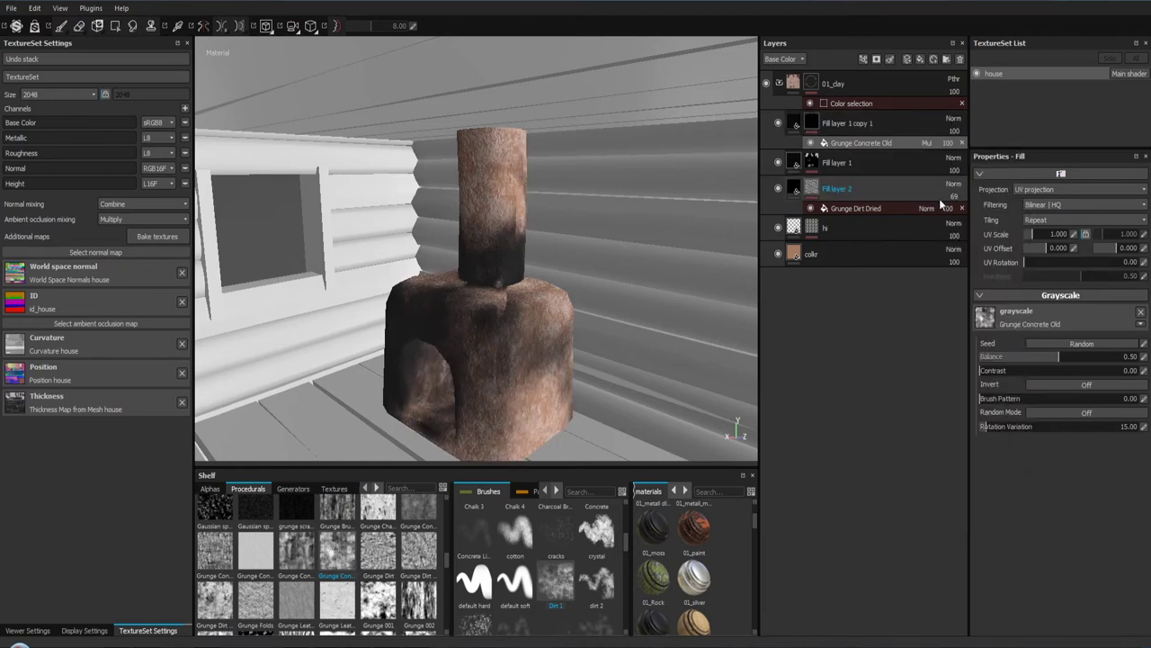
{"action": "left_click", "coordinate": [927, 144]}
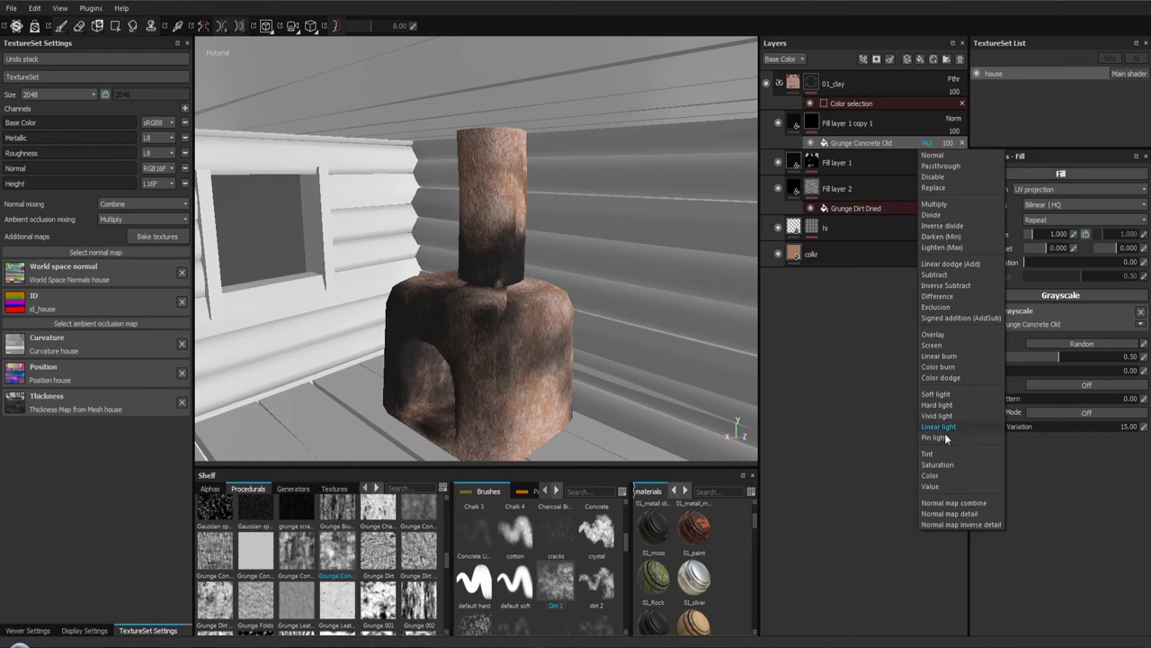
{"action": "left_click", "coordinate": [933, 334]}
{"action": "left_click", "coordinate": [936, 144]}
{"action": "left_click", "coordinate": [933, 145]}
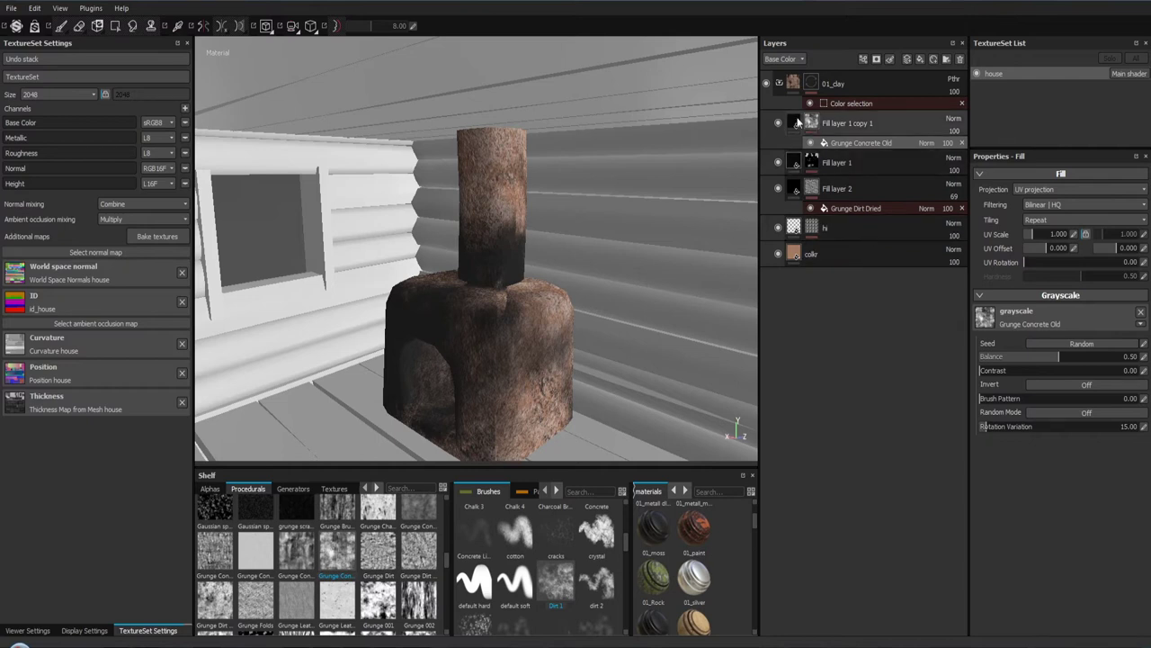
{"action": "left_click", "coordinate": [819, 128]}
{"action": "left_click", "coordinate": [816, 126]}
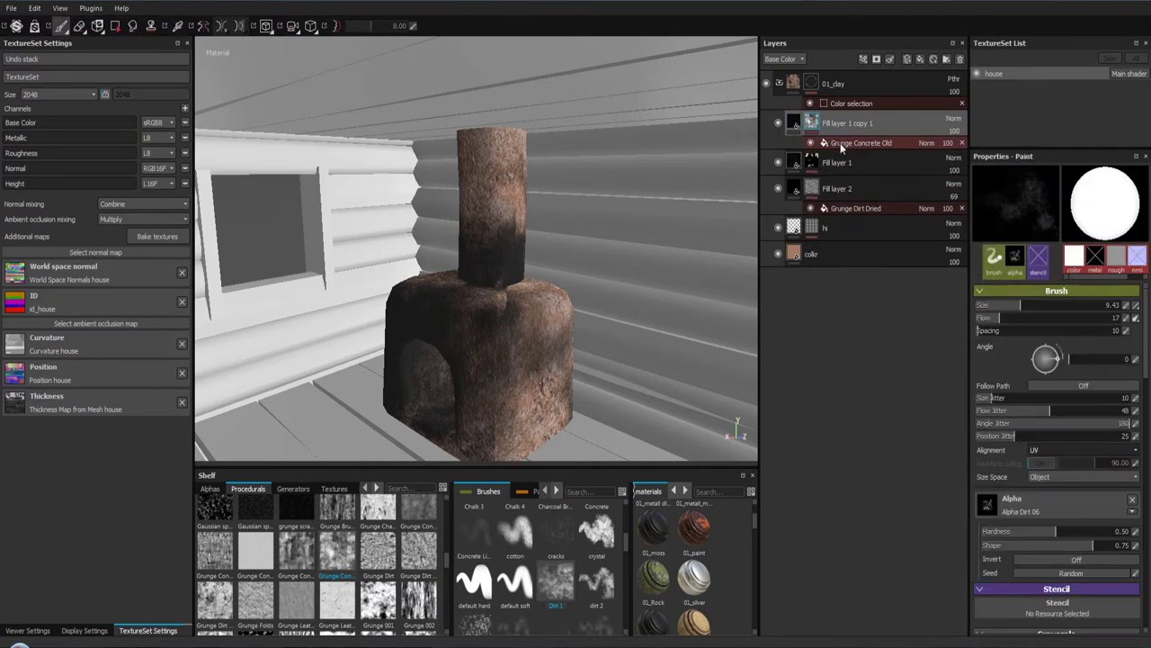
{"action": "left_click", "coordinate": [840, 144]}
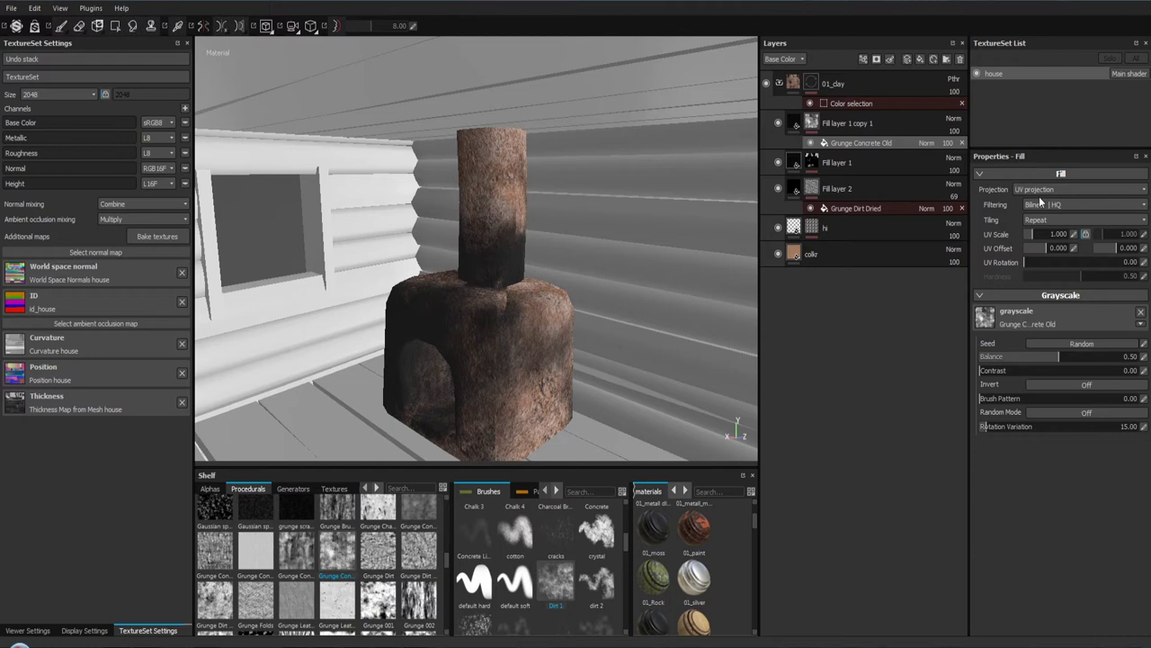
Step: Test tri-planar projection on the grunge, then revert it to UV and view the whole house
{"action": "left_click", "coordinate": [1039, 191]}
{"action": "left_click", "coordinate": [1043, 208]}
{"action": "left_click_drag", "start_coordinate": [625, 269], "coordinate": [551, 227]}
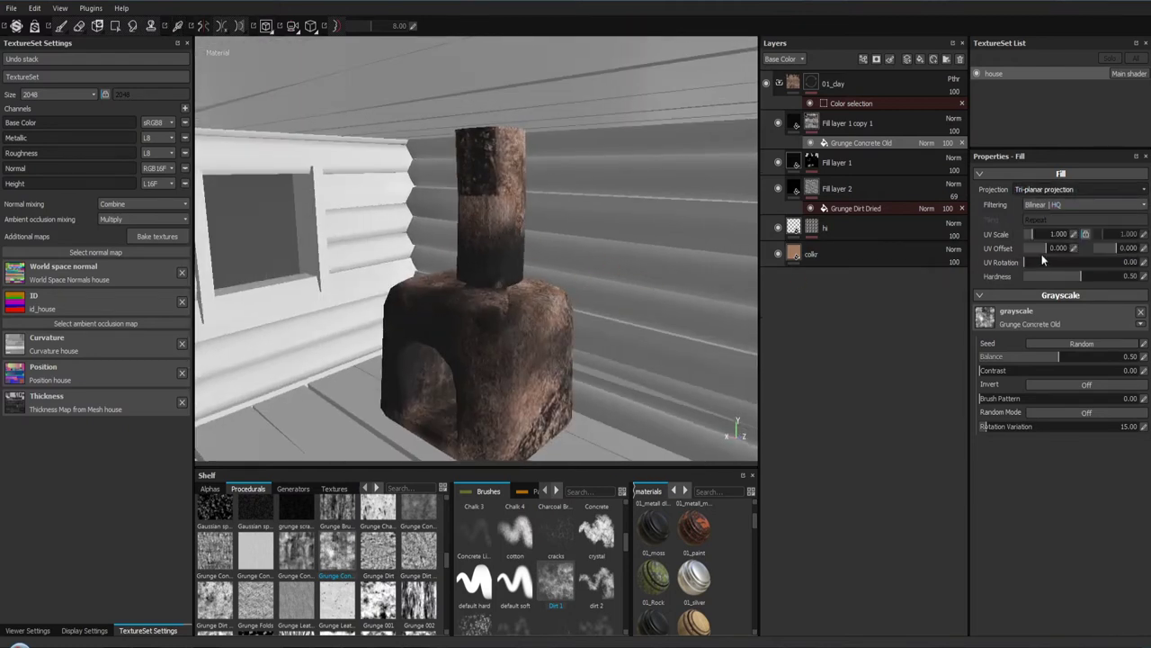
{"action": "left_click", "coordinate": [1039, 191]}
{"action": "left_click", "coordinate": [1039, 203]}
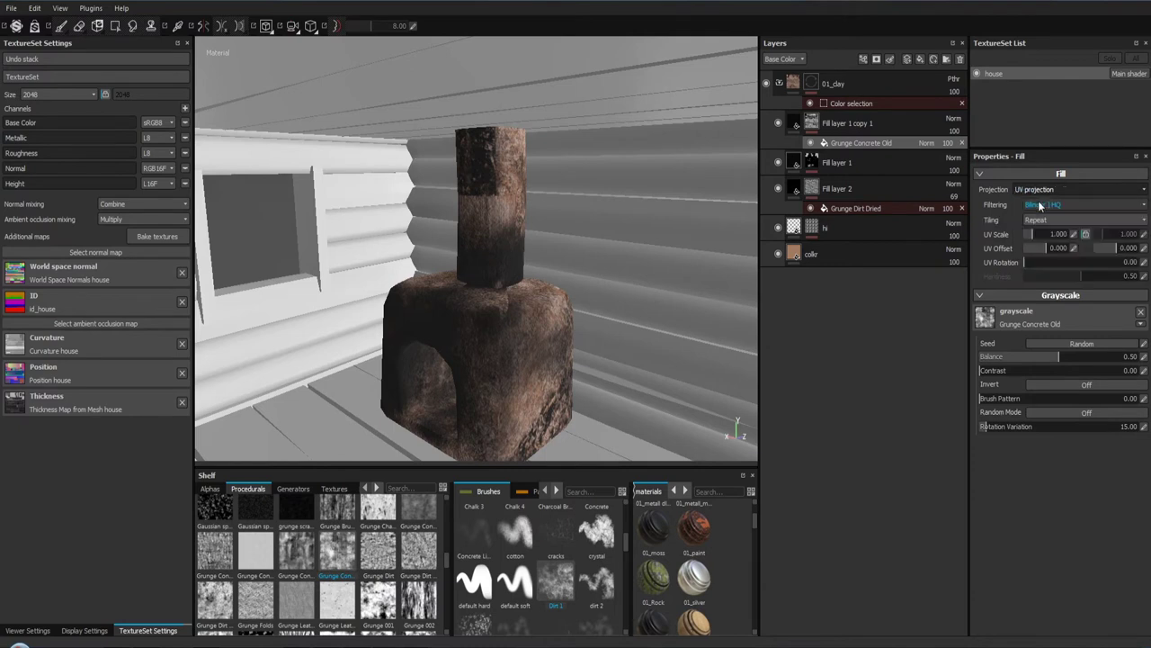
{"action": "left_click_drag", "start_coordinate": [558, 243], "coordinate": [519, 233]}
{"action": "left_click_drag", "start_coordinate": [519, 232], "coordinate": [518, 172]}
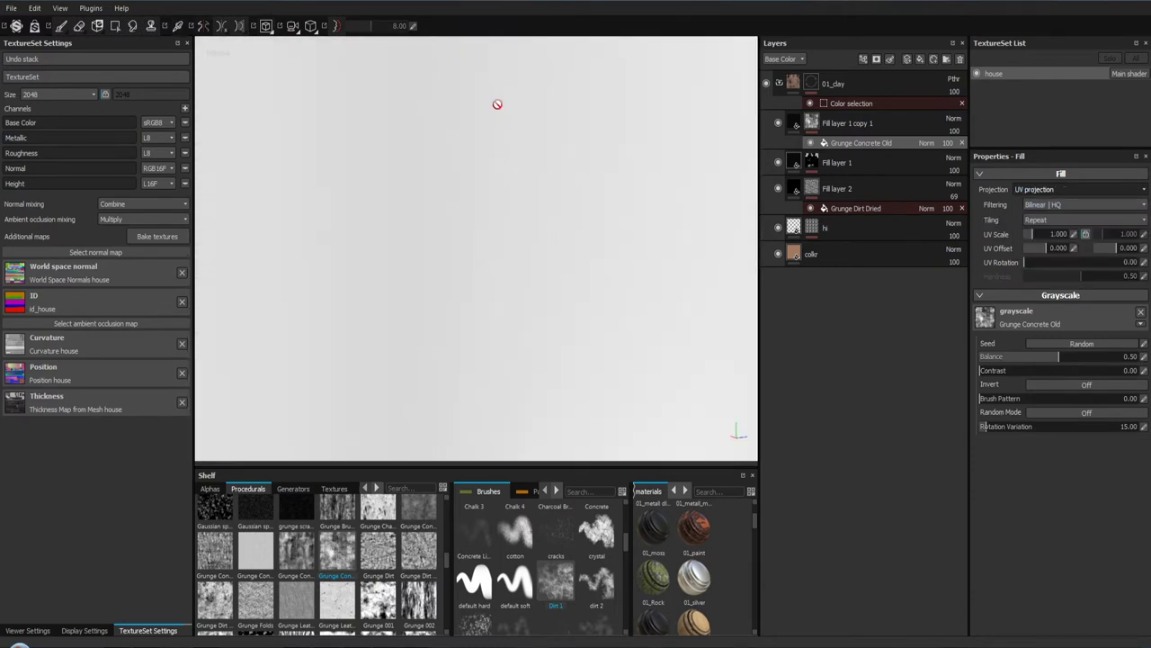
{"action": "left_click_drag", "start_coordinate": [498, 240], "coordinate": [423, 296]}
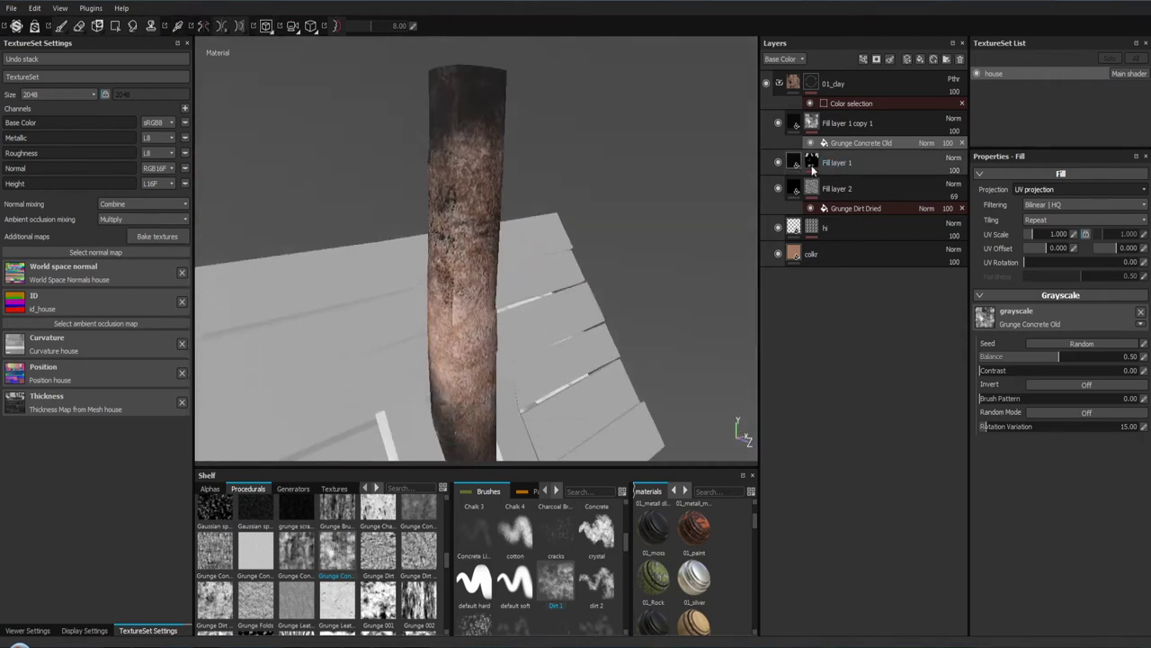
Step: Toggle Fill layer 2 on and off to compare the chimney, then pick the paint brush
{"action": "left_click", "coordinate": [779, 188]}
{"action": "left_click", "coordinate": [780, 189]}
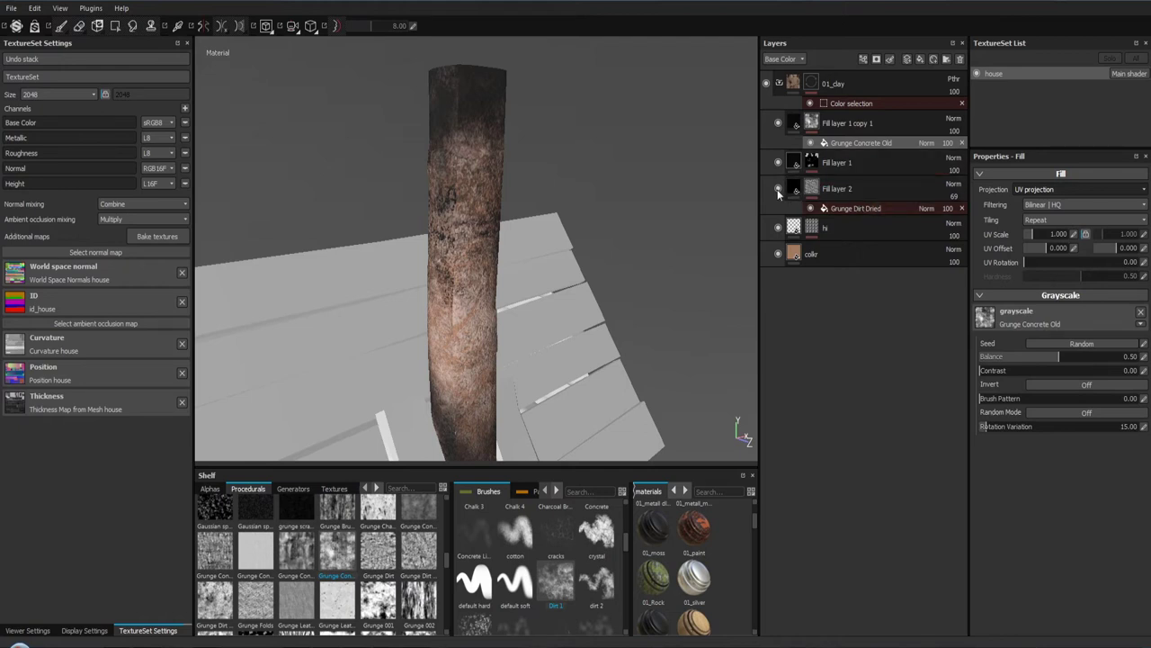
{"action": "left_click", "coordinate": [778, 189]}
{"action": "left_click", "coordinate": [778, 189]}
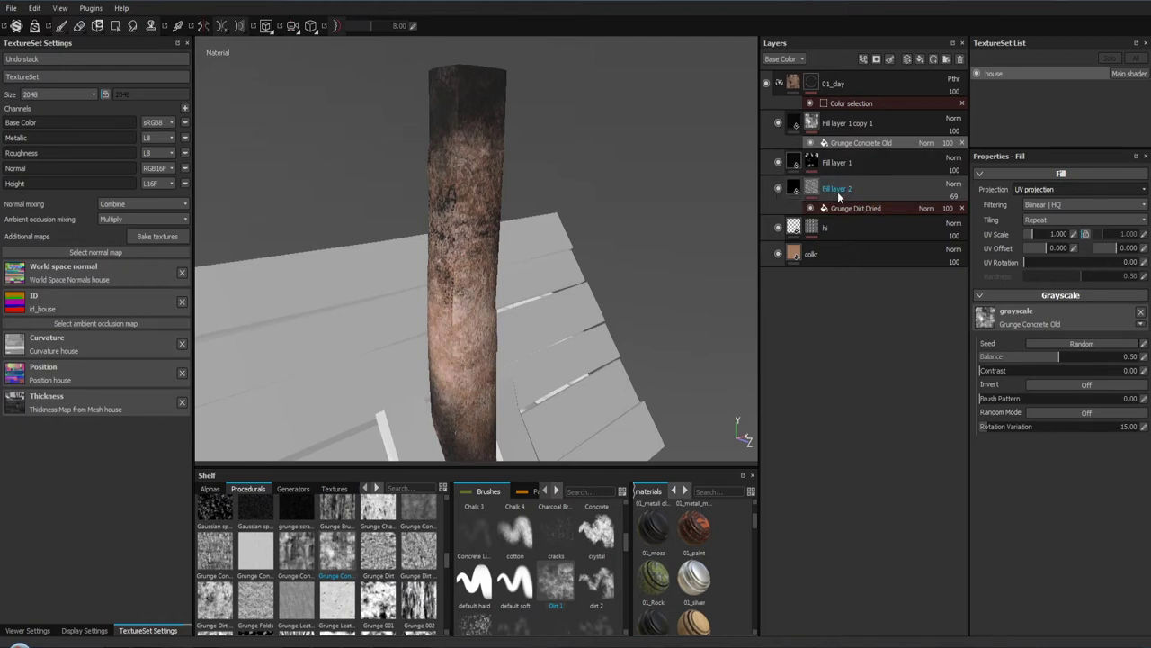
{"action": "key", "text": "1"}
Step: Rename the three fill layers to color_whait, dert and dert_2
{"action": "double_click", "coordinate": [836, 187]}
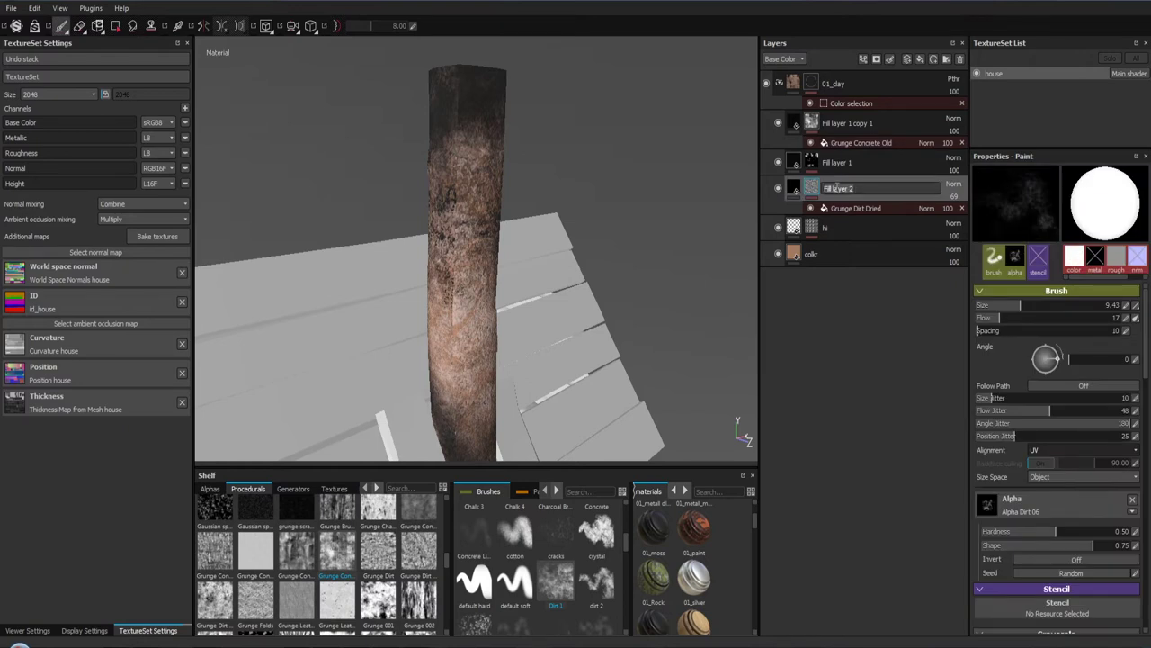
{"action": "type", "text": "d"}
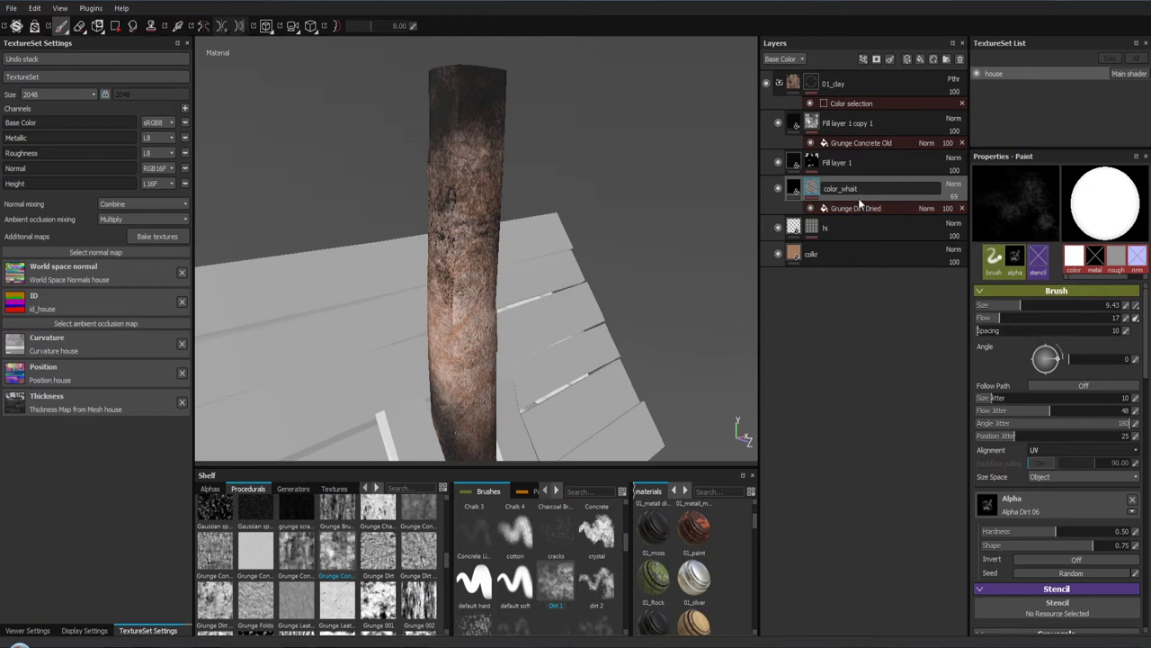
{"action": "key", "text": "Return"}
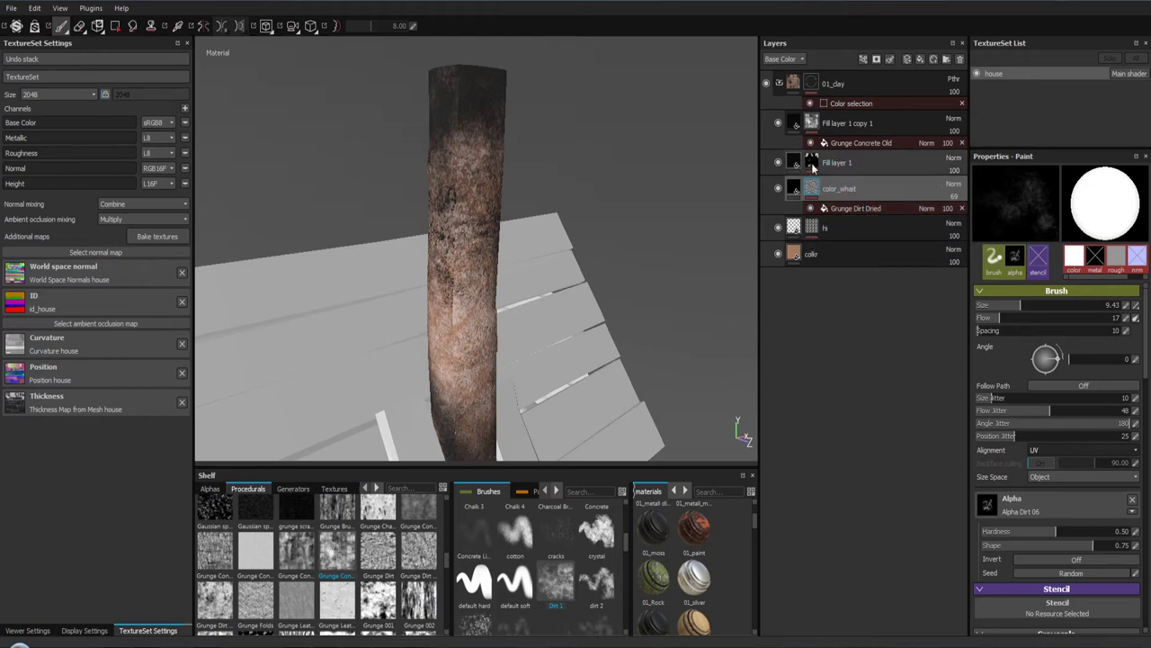
{"action": "double_click", "coordinate": [837, 164]}
{"action": "type", "text": "dert"}
{"action": "key", "text": "Return"}
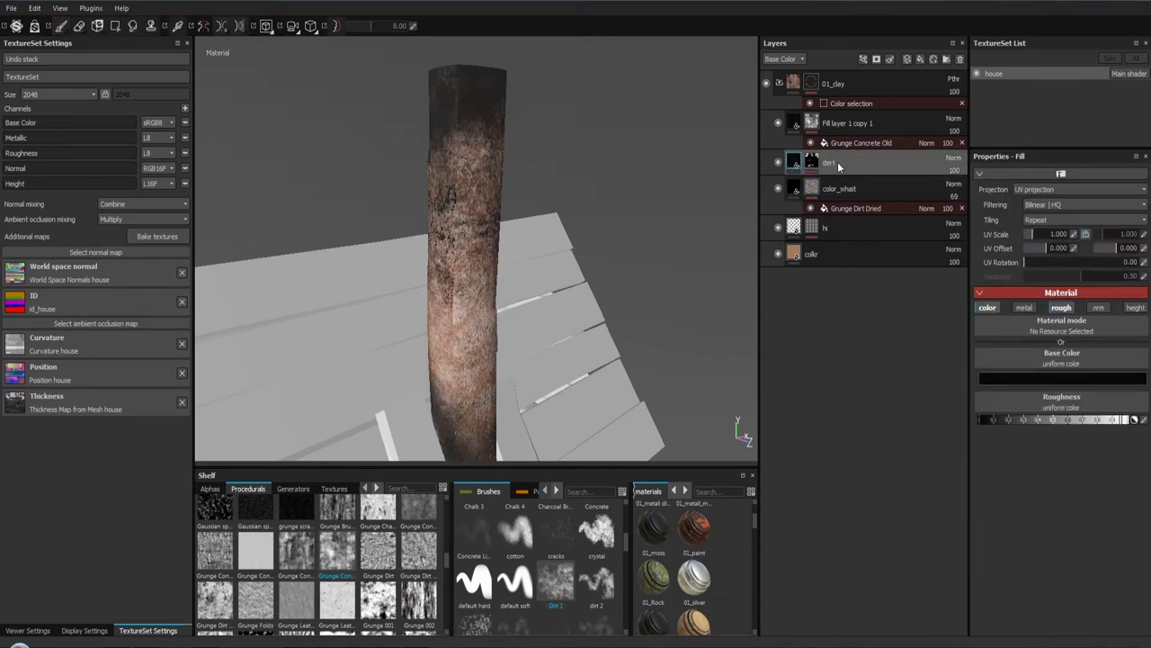
{"action": "double_click", "coordinate": [839, 123]}
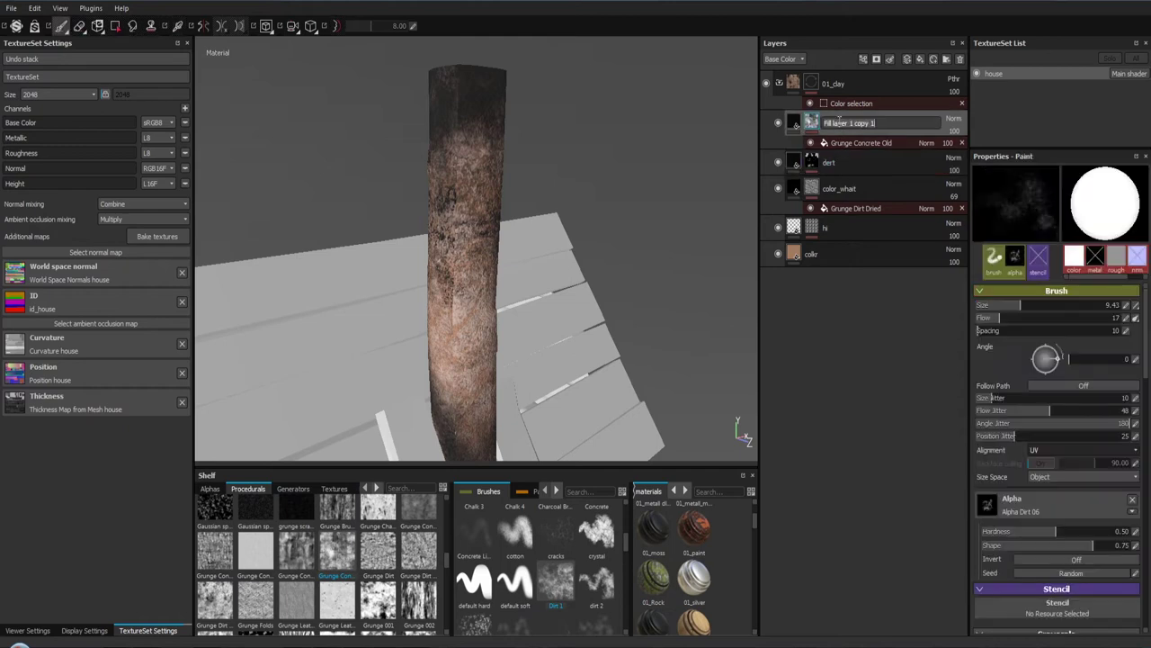
{"action": "type", "text": "dert_2"}
{"action": "key", "text": "Return"}
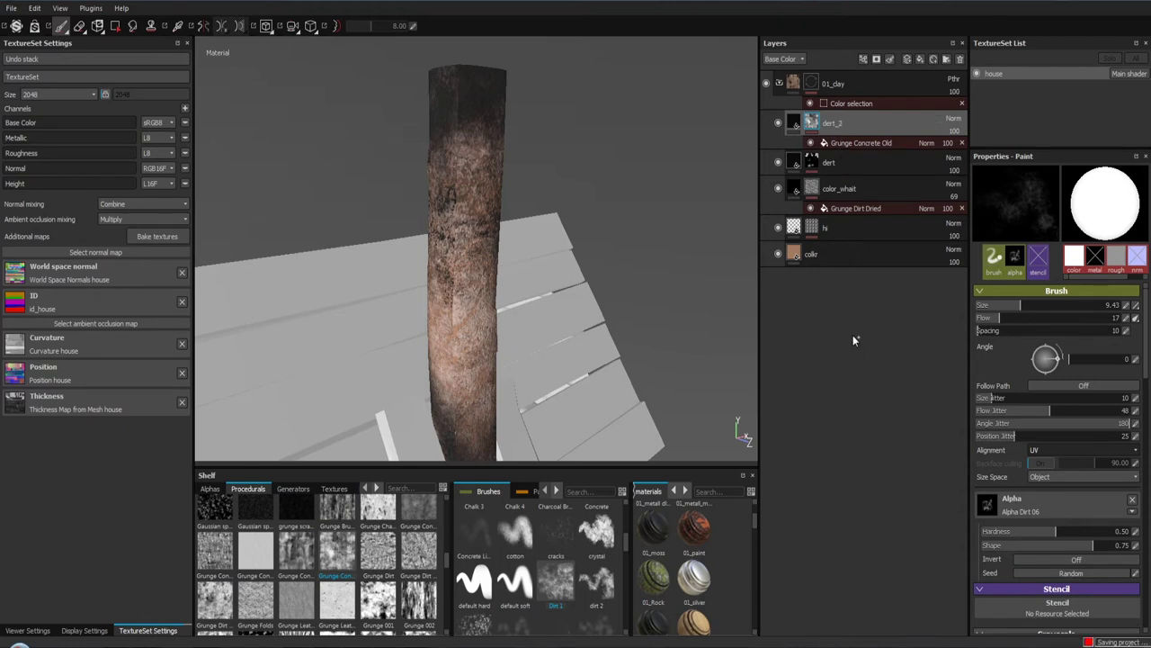
Step: Compare the pillar with dert hidden, then give dert_2's grunge UV scale 3 and tri-planar projection
{"action": "left_click", "coordinate": [778, 163]}
{"action": "left_click", "coordinate": [778, 163]}
{"action": "left_click", "coordinate": [778, 163]}
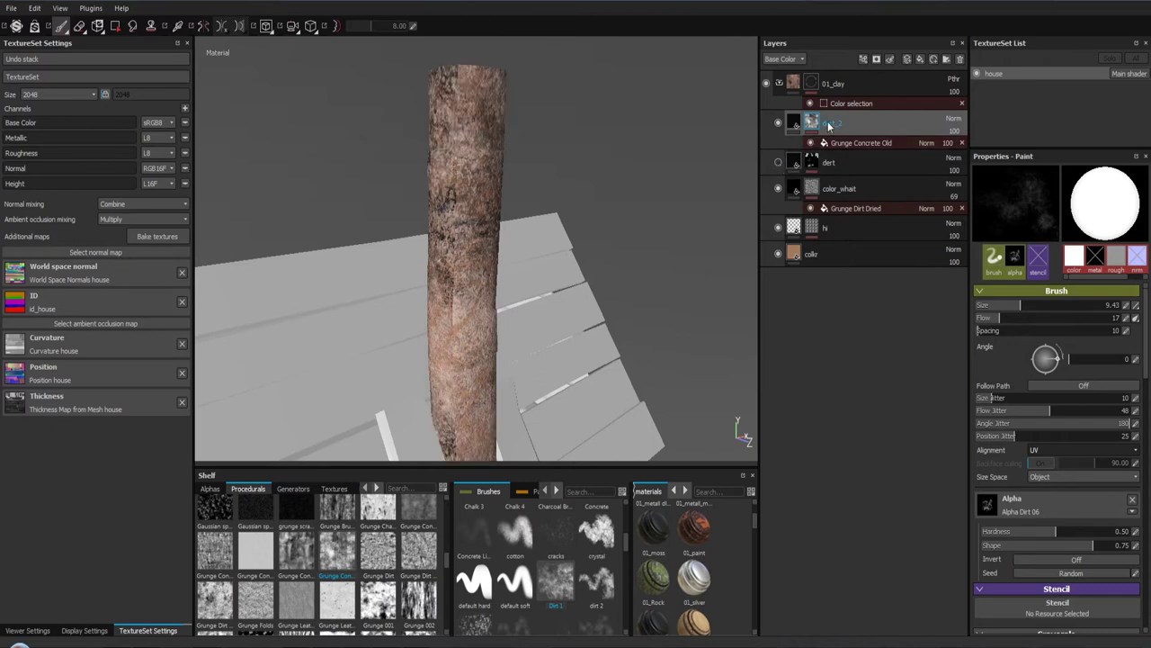
{"action": "left_click", "coordinate": [837, 144]}
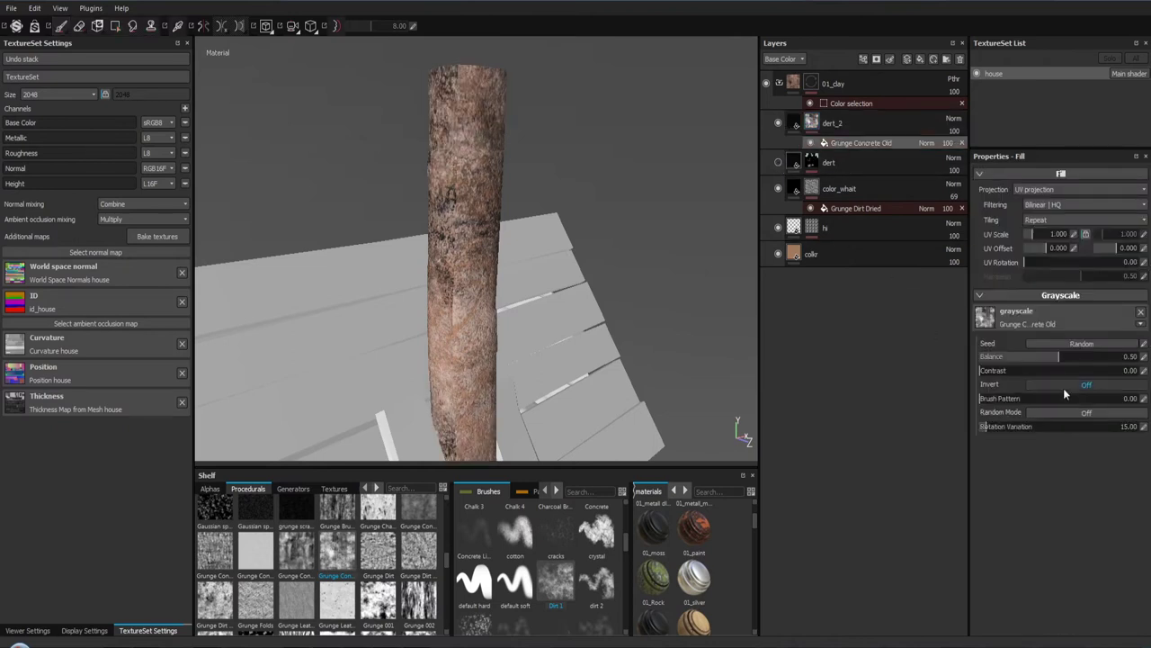
{"action": "left_click", "coordinate": [1076, 235]}
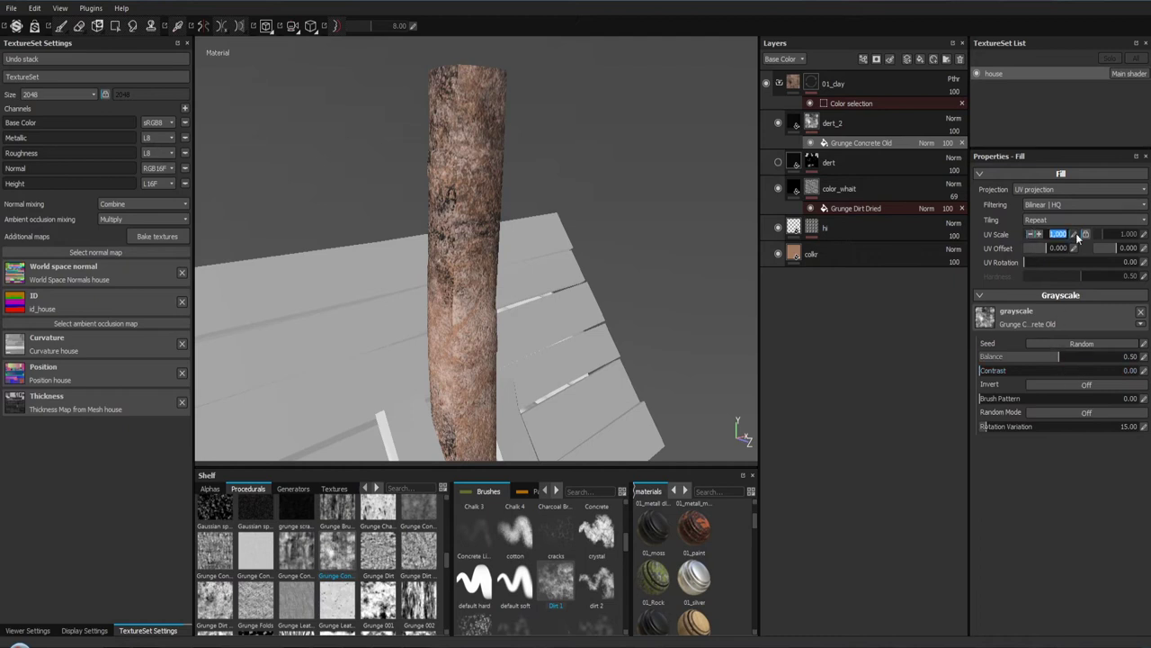
{"action": "type", "text": "3"}
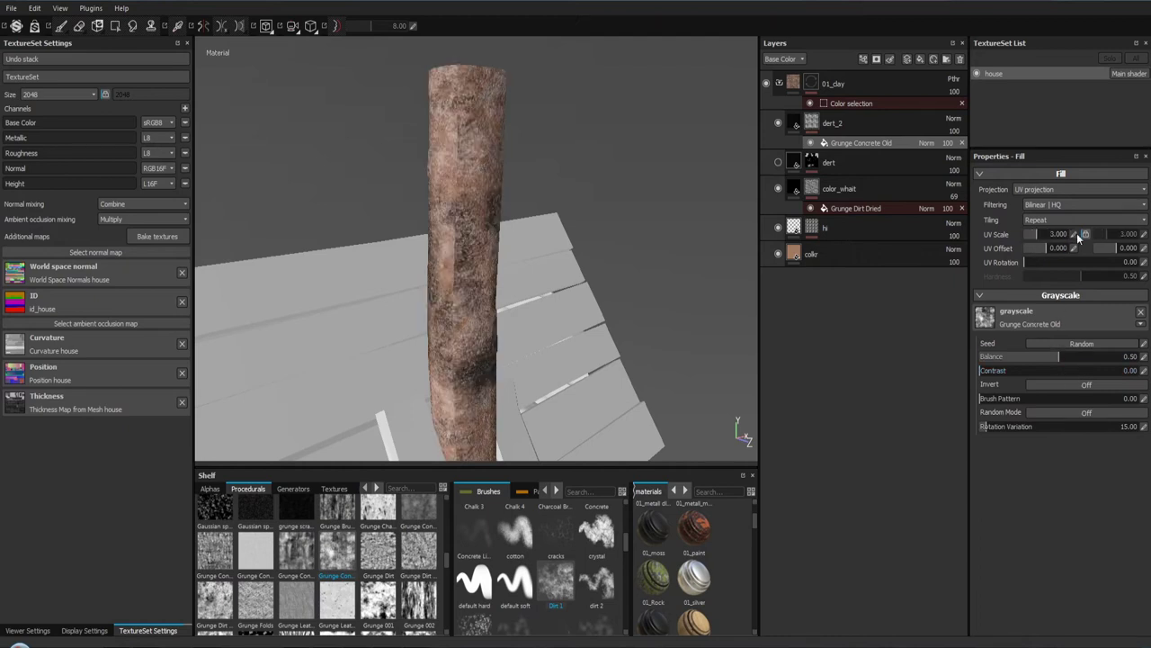
{"action": "left_click", "coordinate": [1039, 189]}
{"action": "left_click", "coordinate": [1041, 208]}
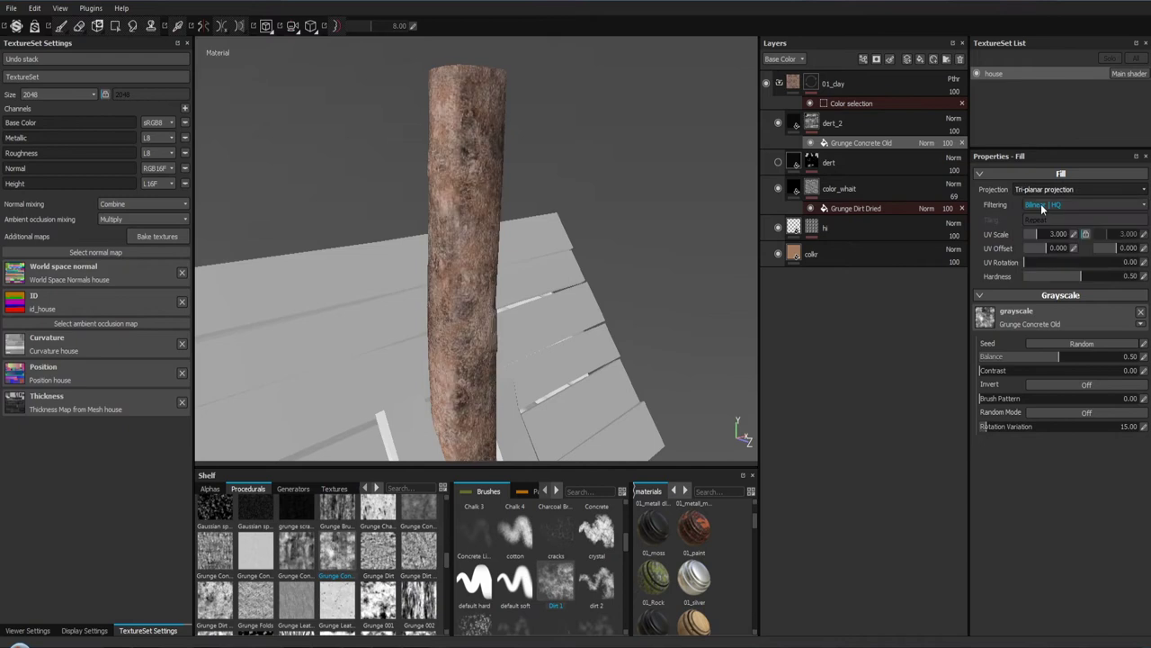
Step: Raise dert_2's grunge balance to 0.62 and return it to UV projection
{"action": "left_click_drag", "start_coordinate": [527, 240], "coordinate": [596, 275]}
{"action": "scroll", "scroll_direction": "down", "scroll_amount": 3}
{"action": "scroll", "scroll_direction": "up", "scroll_amount": 3}
{"action": "left_click_drag", "start_coordinate": [474, 306], "coordinate": [513, 226]}
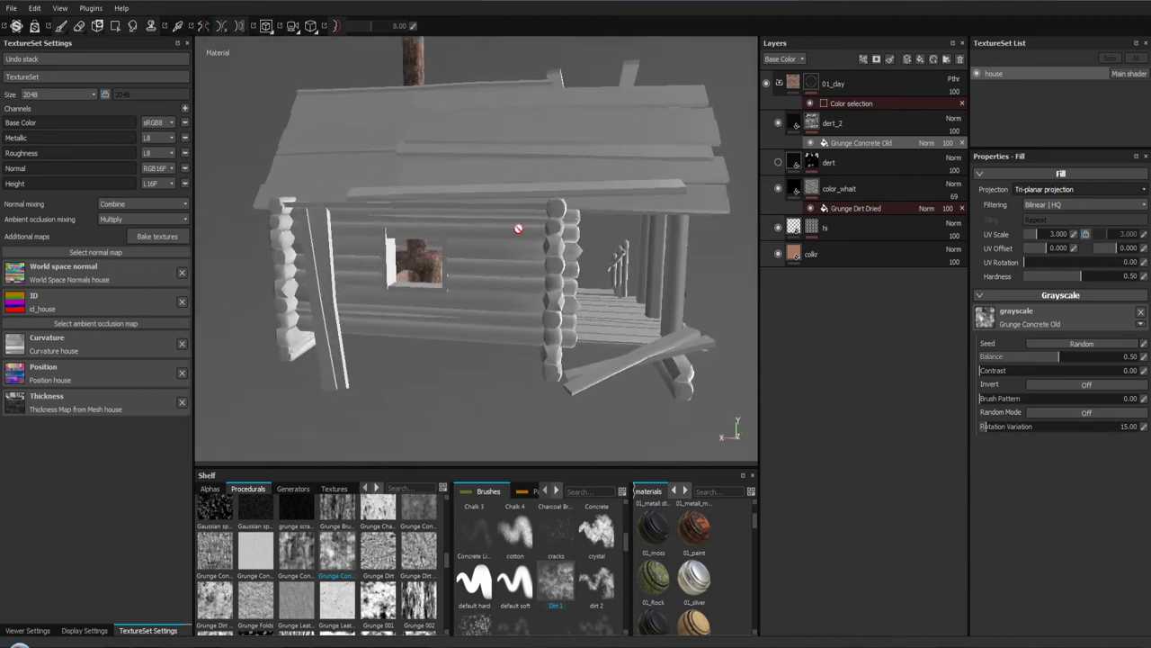
{"action": "left_click_drag", "start_coordinate": [407, 296], "coordinate": [438, 277]}
{"action": "left_click_drag", "start_coordinate": [437, 277], "coordinate": [404, 287]}
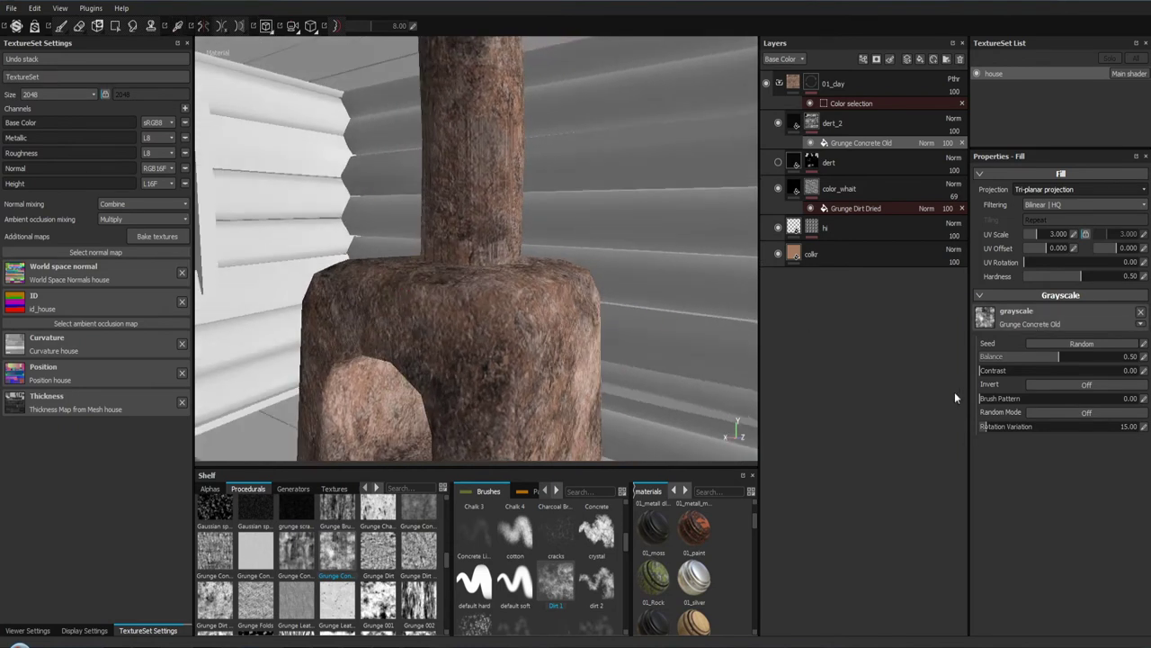
{"action": "left_click_drag", "start_coordinate": [1059, 356], "coordinate": [1078, 360]}
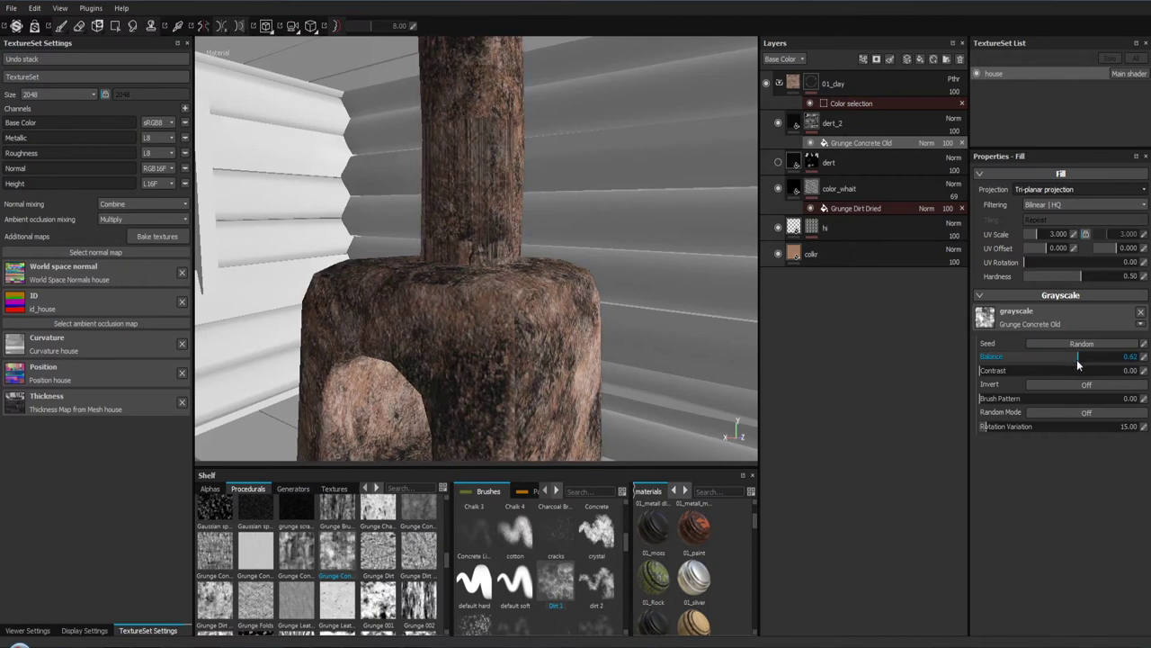
{"action": "left_click", "coordinate": [1054, 189]}
{"action": "left_click", "coordinate": [1050, 199]}
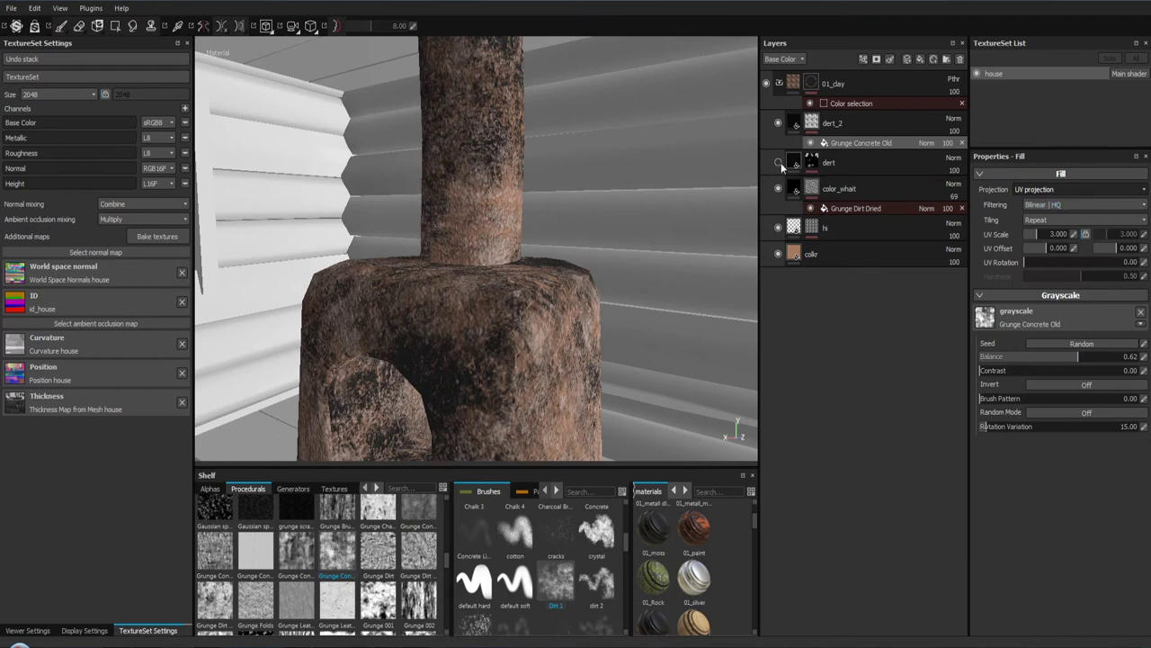
Step: Show the dert layer again and swap dert_2's grunge mask for Grunge Dirt Dried
{"action": "left_click", "coordinate": [778, 163]}
{"action": "left_click_drag", "start_coordinate": [489, 226], "coordinate": [441, 327]}
{"action": "left_click_drag", "start_coordinate": [442, 327], "coordinate": [519, 255]}
{"action": "left_click_drag", "start_coordinate": [518, 255], "coordinate": [549, 316]}
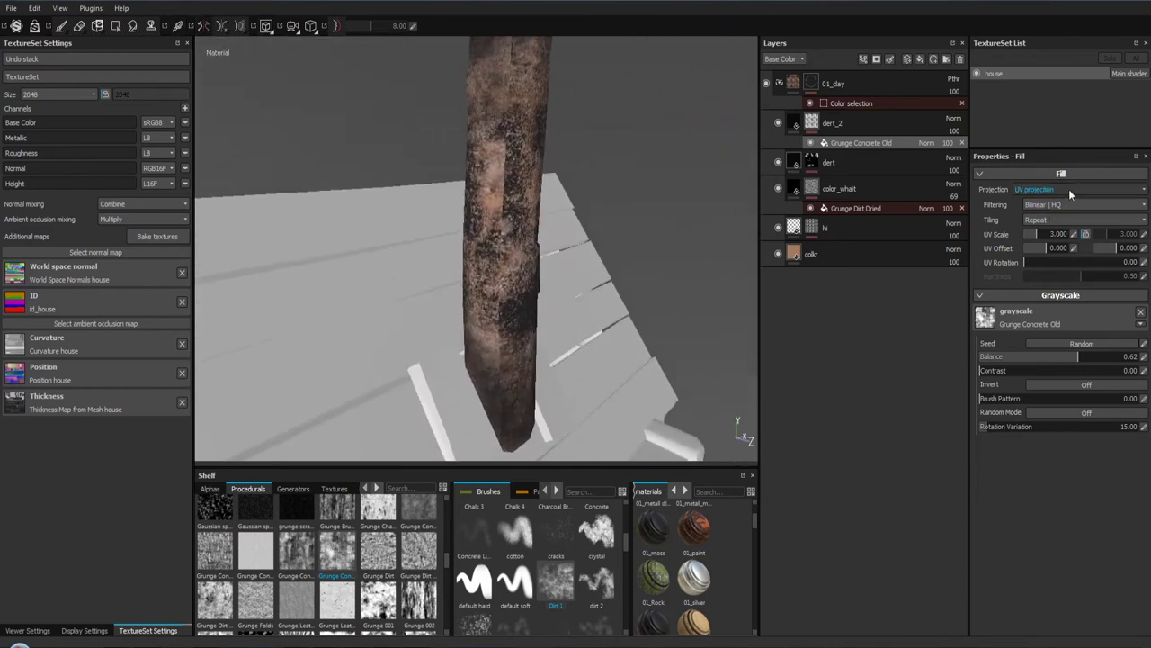
{"action": "left_click_drag", "start_coordinate": [542, 181], "coordinate": [532, 211]}
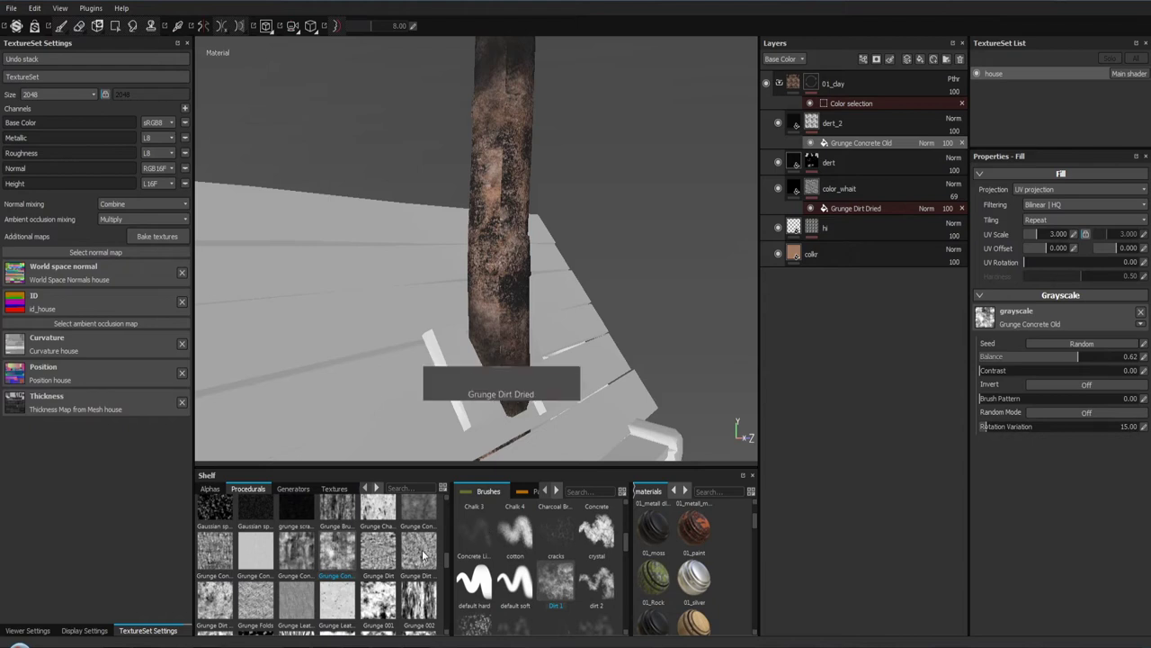
{"action": "left_click_drag", "start_coordinate": [425, 555], "coordinate": [1016, 316]}
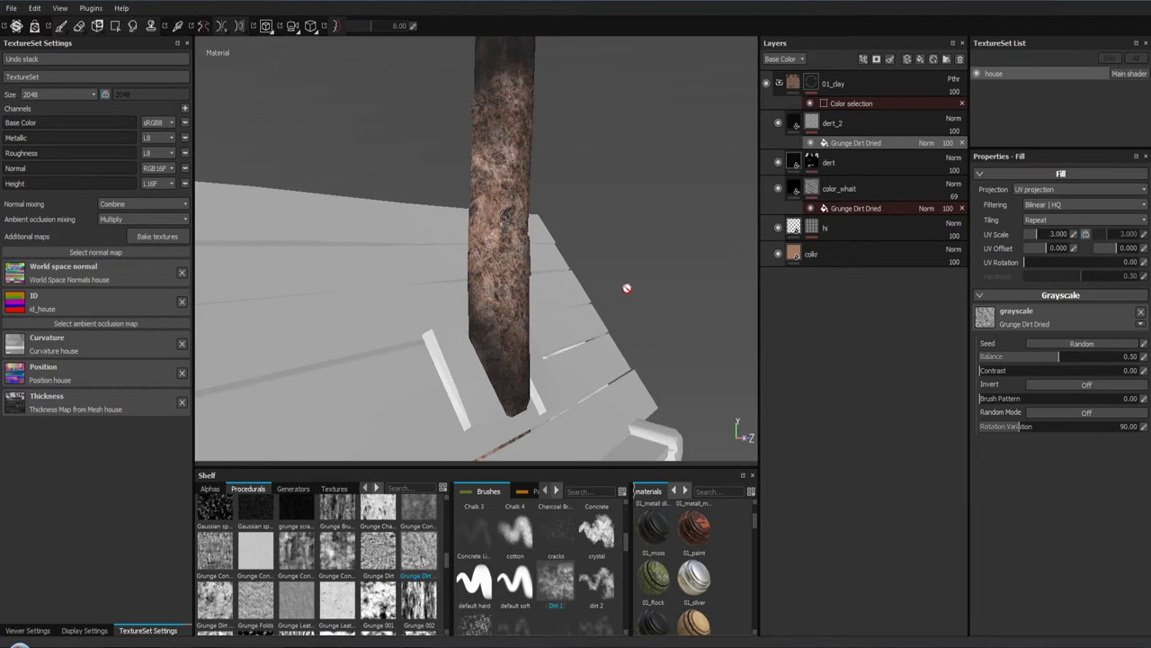
Step: Change the Grunge Dirt Dried fill on dert_2 from UV Scale 3 to 1
{"action": "left_click_drag", "start_coordinate": [586, 217], "coordinate": [585, 240]}
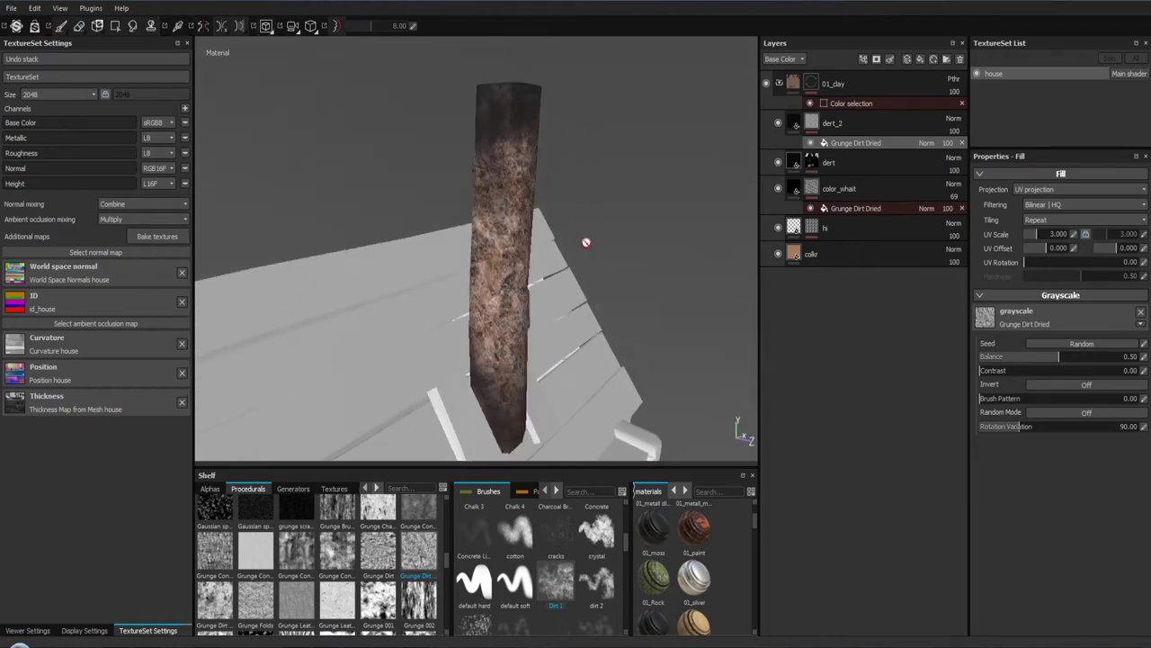
{"action": "left_click", "coordinate": [815, 167]}
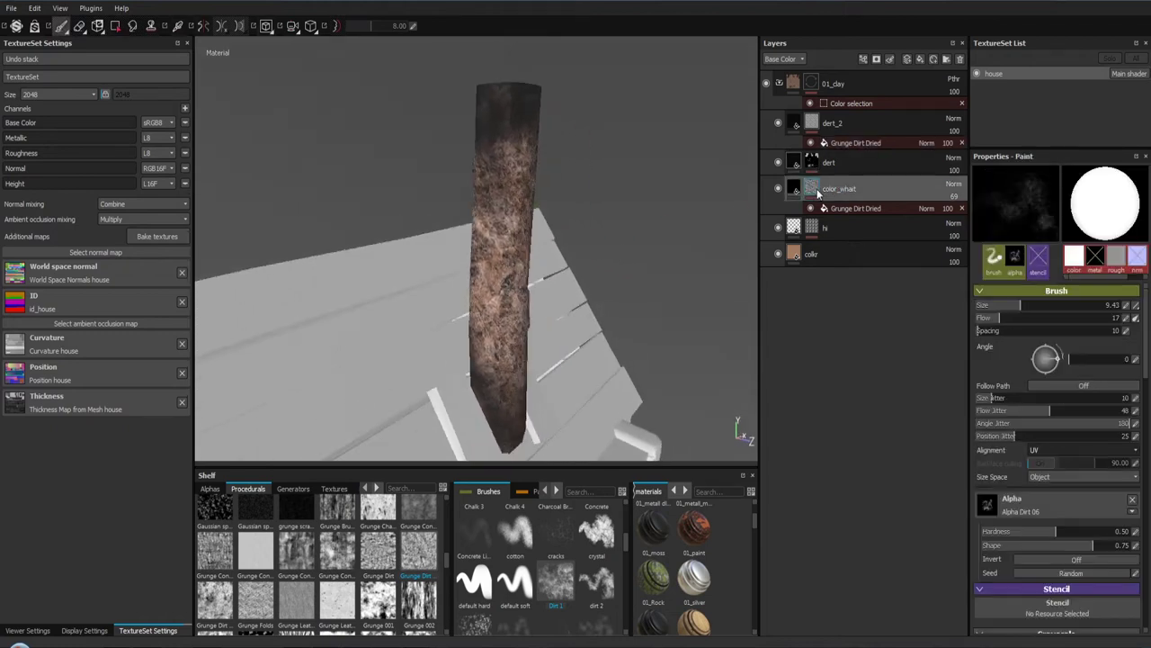
{"action": "left_click", "coordinate": [842, 208]}
{"action": "mouse_move", "coordinate": [1023, 319]}
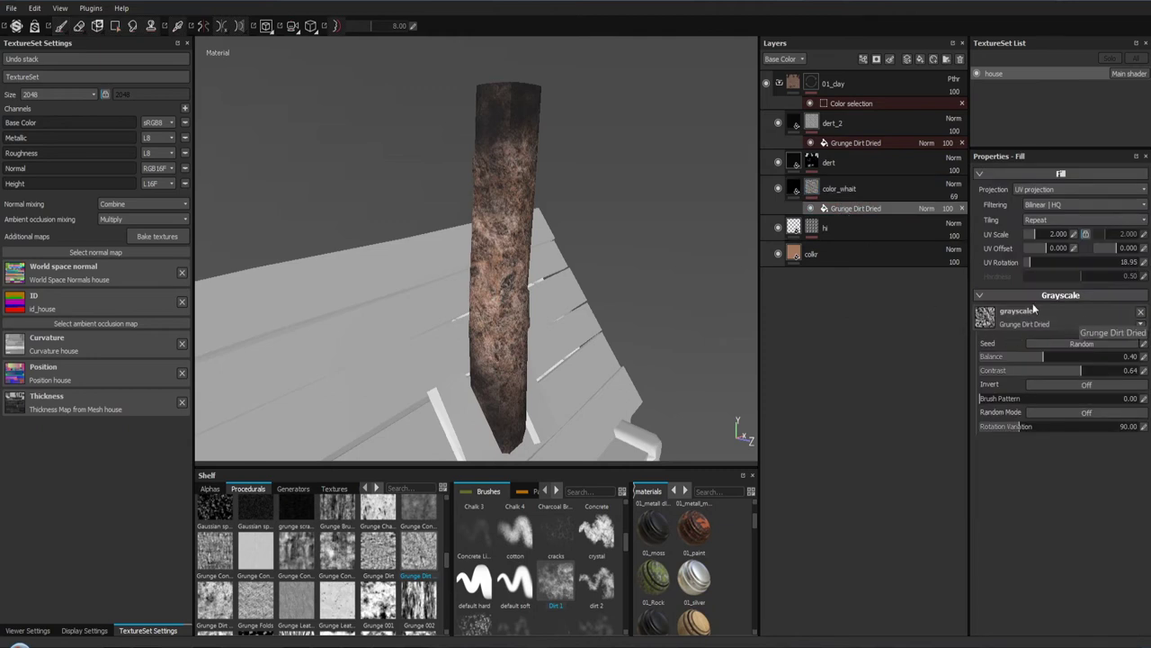
{"action": "left_click", "coordinate": [841, 145]}
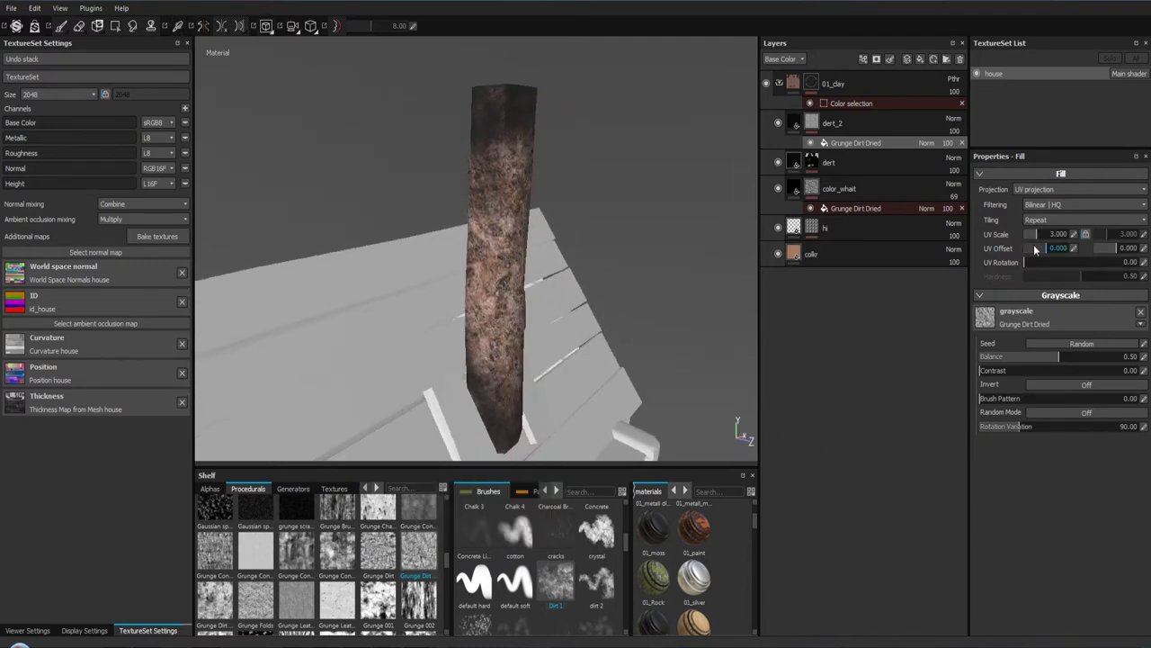
{"action": "left_click", "coordinate": [1076, 236]}
{"action": "type", "text": "1"}
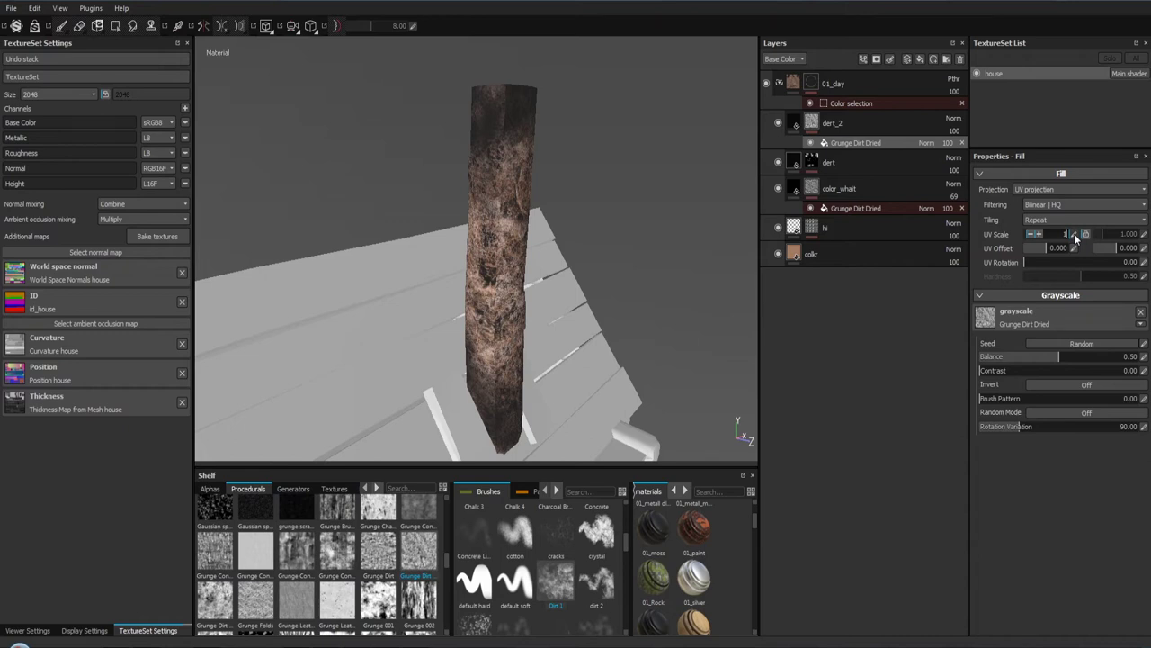
{"action": "key", "text": "Return"}
{"action": "left_click_drag", "start_coordinate": [658, 260], "coordinate": [510, 312]}
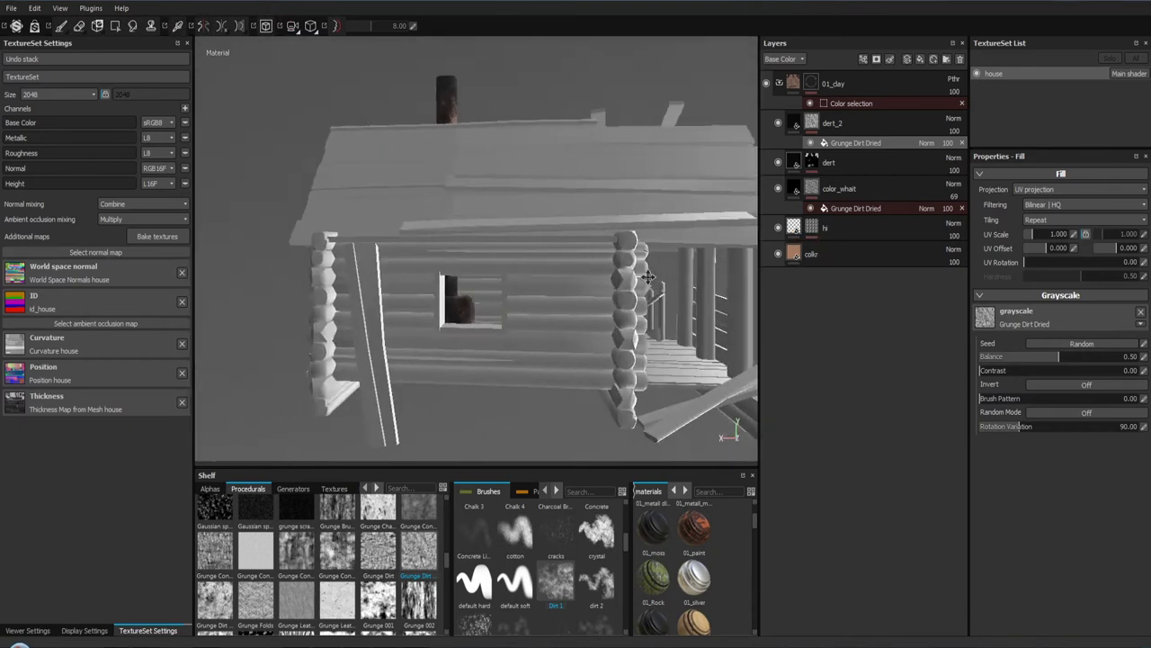
{"action": "left_click_drag", "start_coordinate": [509, 312], "coordinate": [514, 342]}
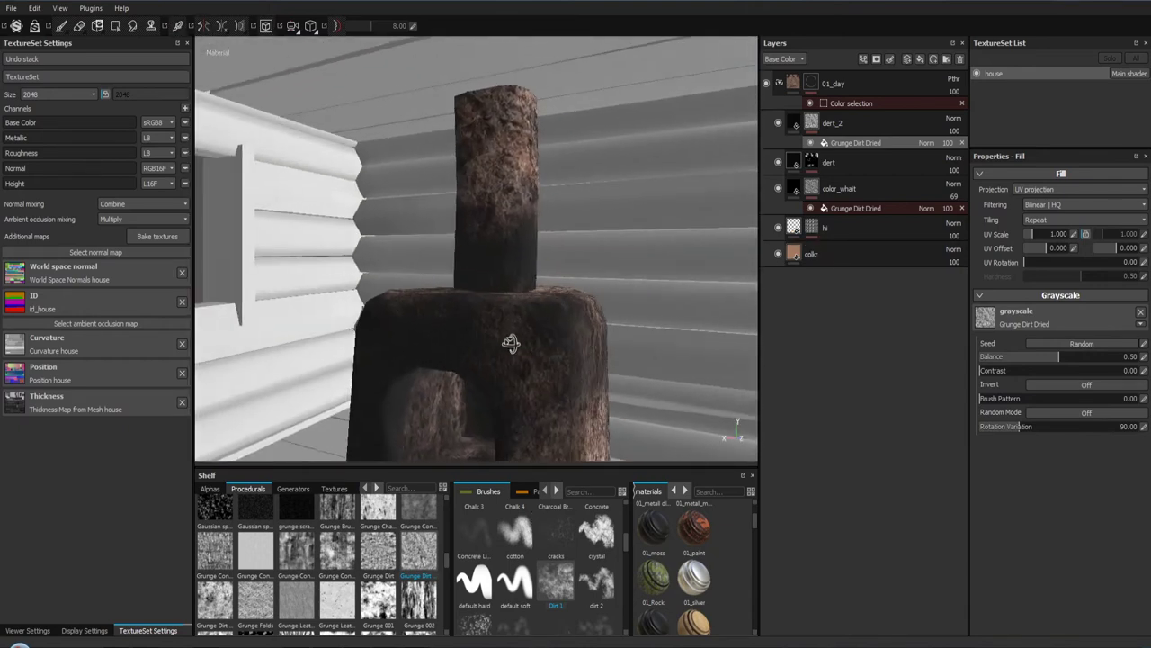
Step: Zoom in closer on the stove block
{"action": "left_click_drag", "start_coordinate": [513, 342], "coordinate": [476, 329]}
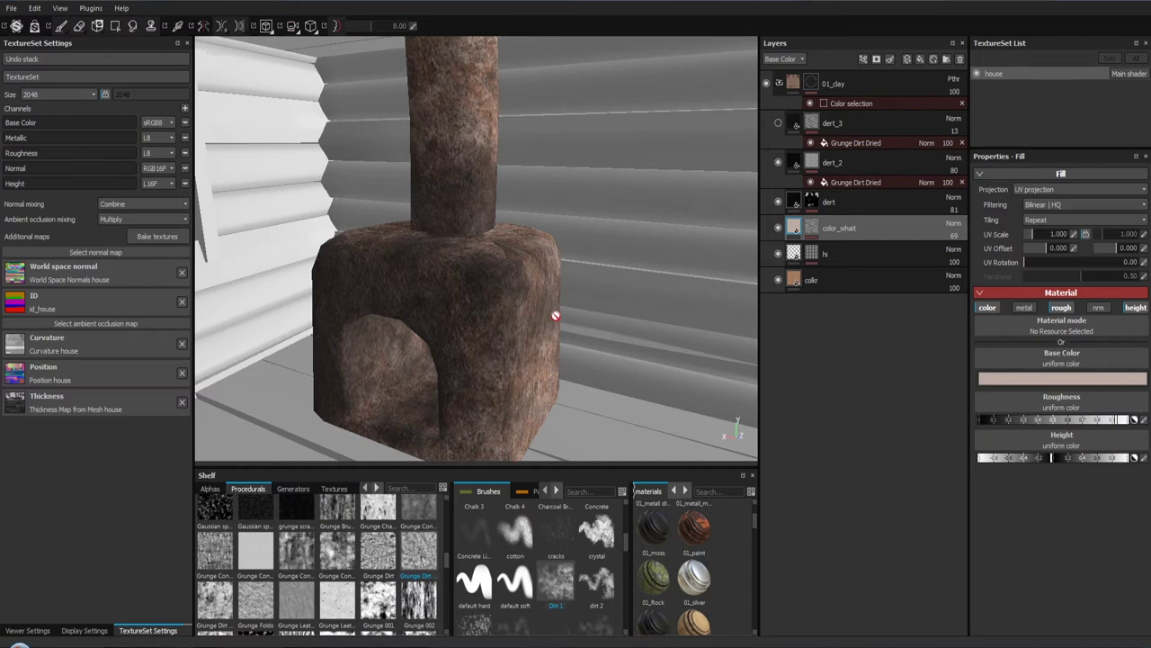
Step: Make the dert_3 layer visible and inspect the stove block against the back wall
{"action": "left_click_drag", "start_coordinate": [555, 316], "coordinate": [521, 312]}
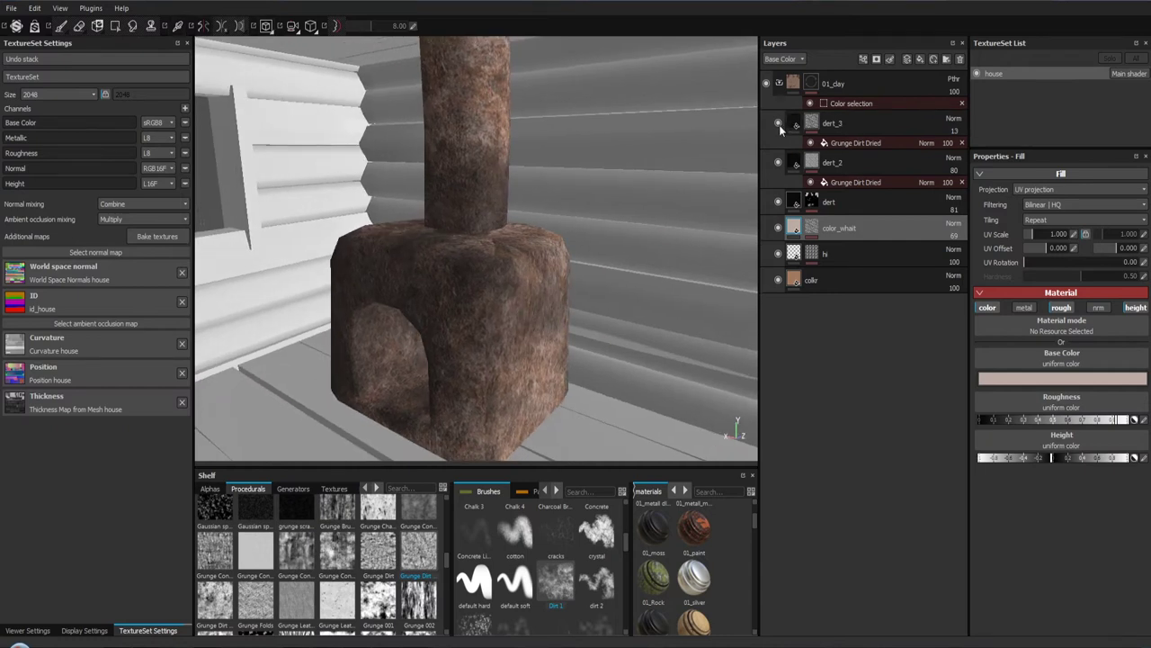
{"action": "left_click", "coordinate": [686, 226]}
{"action": "left_click_drag", "start_coordinate": [541, 268], "coordinate": [520, 274]}
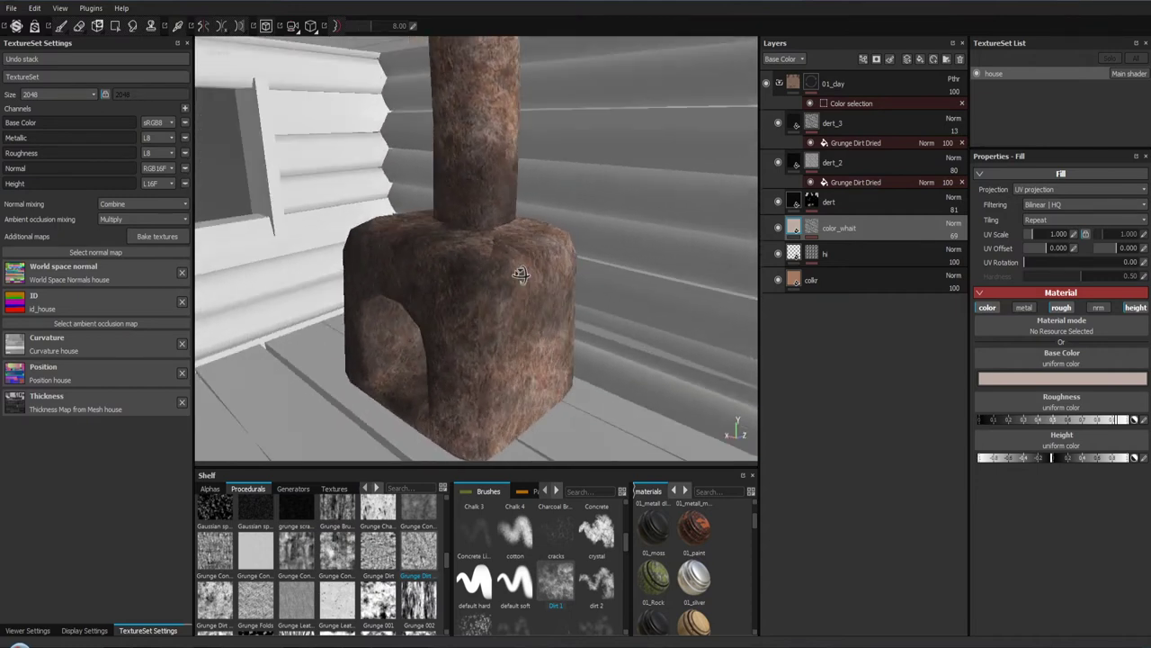
{"action": "left_click_drag", "start_coordinate": [521, 274], "coordinate": [507, 253]}
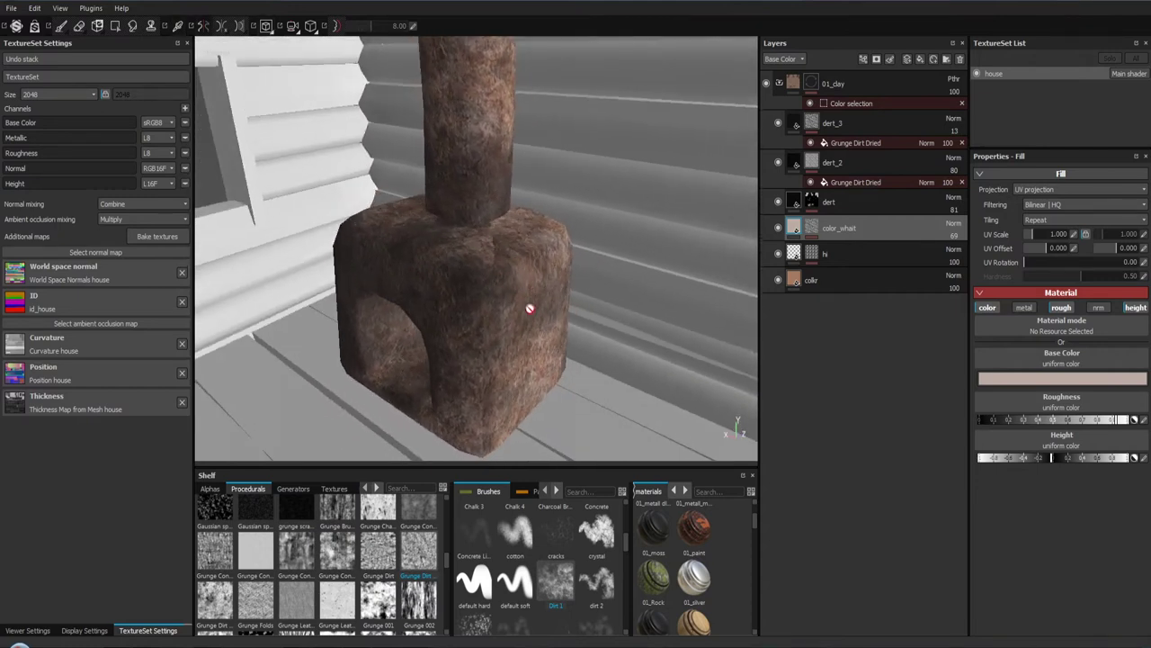
{"action": "left_click_drag", "start_coordinate": [513, 299], "coordinate": [502, 290]}
{"action": "left_click_drag", "start_coordinate": [502, 290], "coordinate": [568, 257]}
{"action": "key", "text": "f"}
Step: Orbit around the chimney, roof and stove to check the added dirt
{"action": "left_click_drag", "start_coordinate": [560, 253], "coordinate": [576, 248]}
{"action": "left_click_drag", "start_coordinate": [576, 248], "coordinate": [601, 236]}
{"action": "left_click_drag", "start_coordinate": [601, 236], "coordinate": [441, 226]}
{"action": "left_click_drag", "start_coordinate": [442, 226], "coordinate": [437, 273]}
{"action": "left_click_drag", "start_coordinate": [480, 239], "coordinate": [470, 258]}
{"action": "scroll", "scroll_direction": "down", "scroll_amount": 3}
{"action": "scroll", "scroll_direction": "up", "scroll_amount": 3}
{"action": "scroll", "scroll_direction": "up", "scroll_amount": 3}
{"action": "left_click_drag", "start_coordinate": [499, 295], "coordinate": [435, 292]}
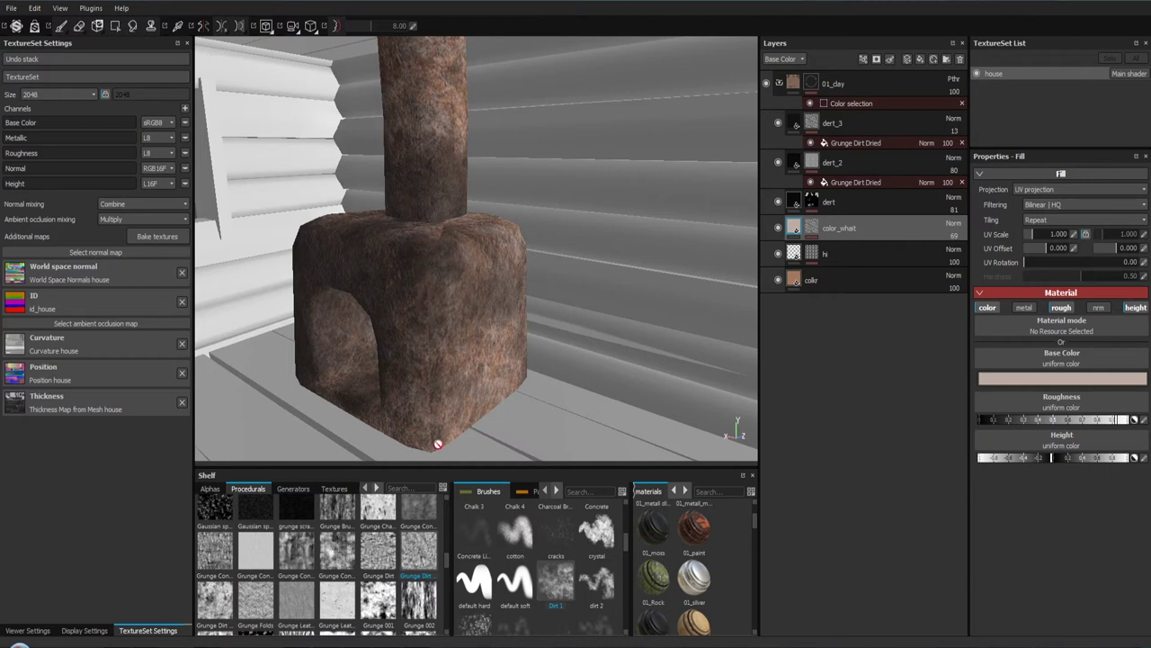
{"action": "left_click_drag", "start_coordinate": [441, 248], "coordinate": [437, 209]}
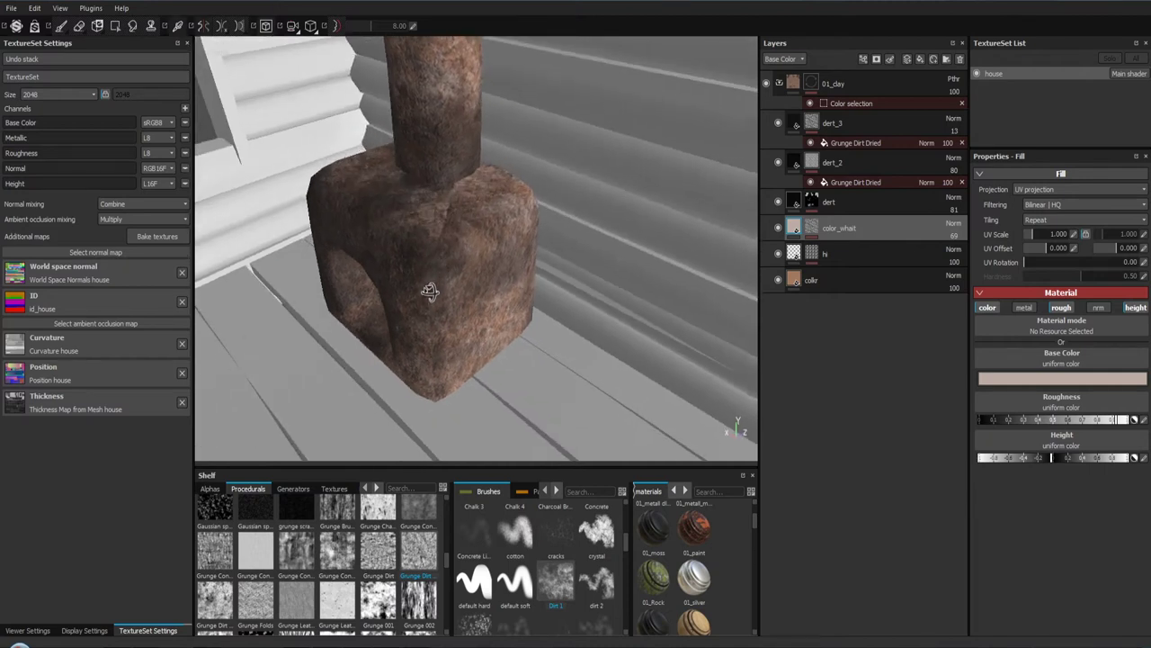
{"action": "left_click_drag", "start_coordinate": [465, 250], "coordinate": [477, 236]}
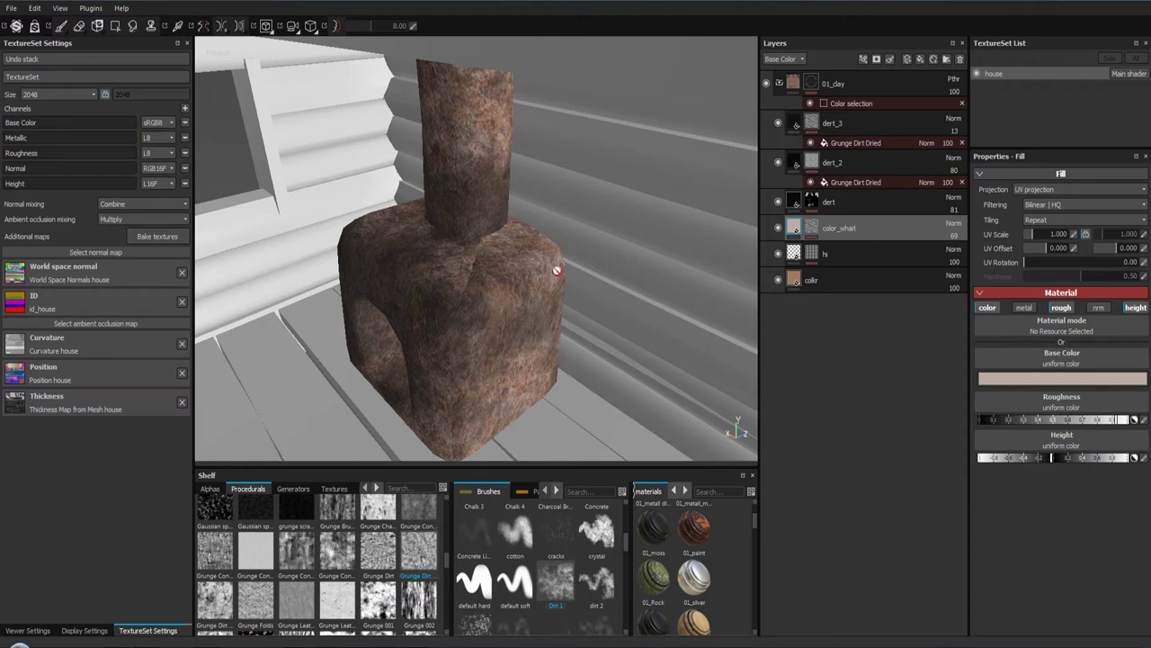
{"action": "left_click_drag", "start_coordinate": [552, 356], "coordinate": [411, 283]}
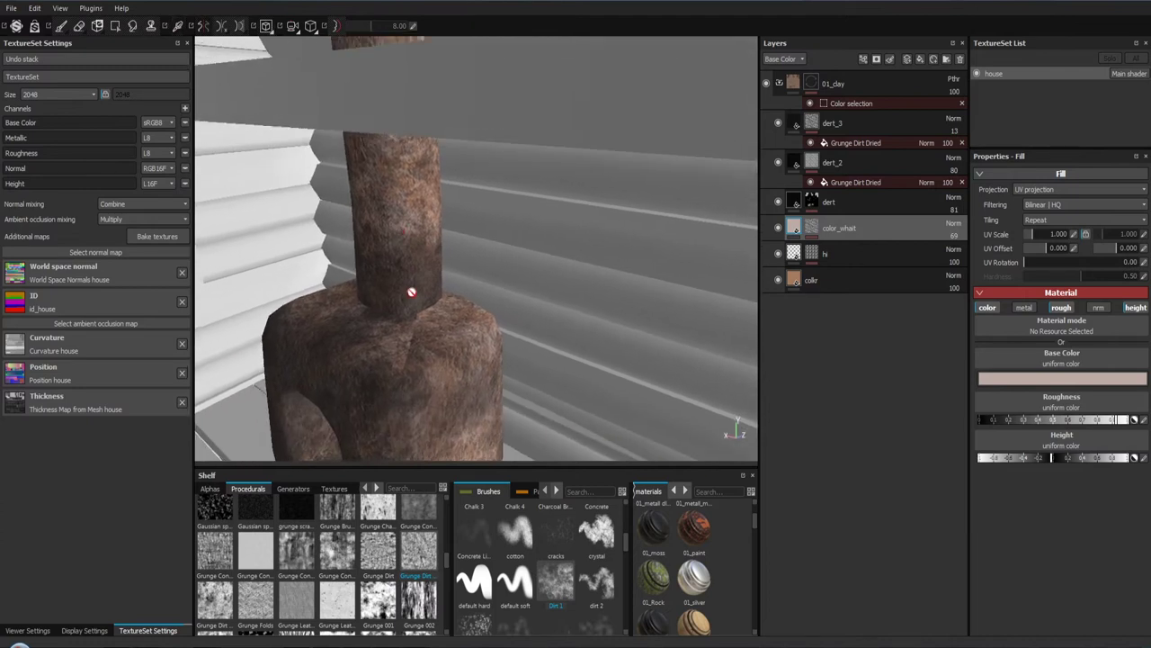
{"action": "key", "text": "f"}
{"action": "left_click_drag", "start_coordinate": [456, 226], "coordinate": [360, 25]}
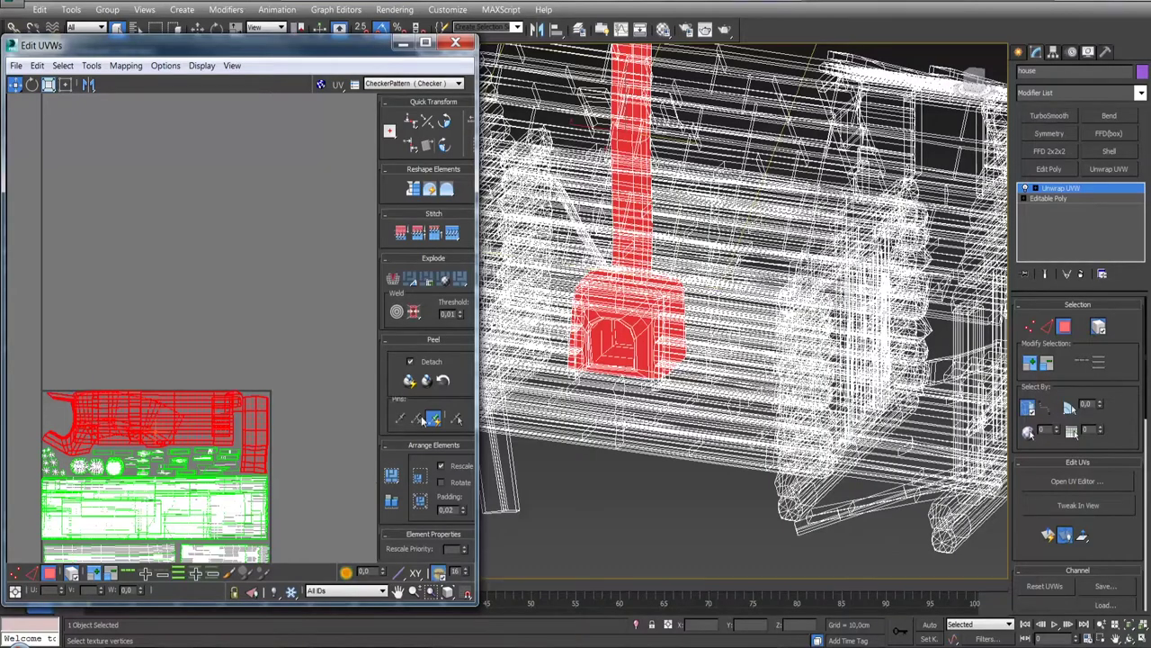
Step: Enlarge the UV editor and scale the red stove shells down with Freeform Mode
{"action": "left_click_drag", "start_coordinate": [263, 417], "coordinate": [247, 349]}
{"action": "scroll", "scroll_direction": "up", "scroll_amount": 3}
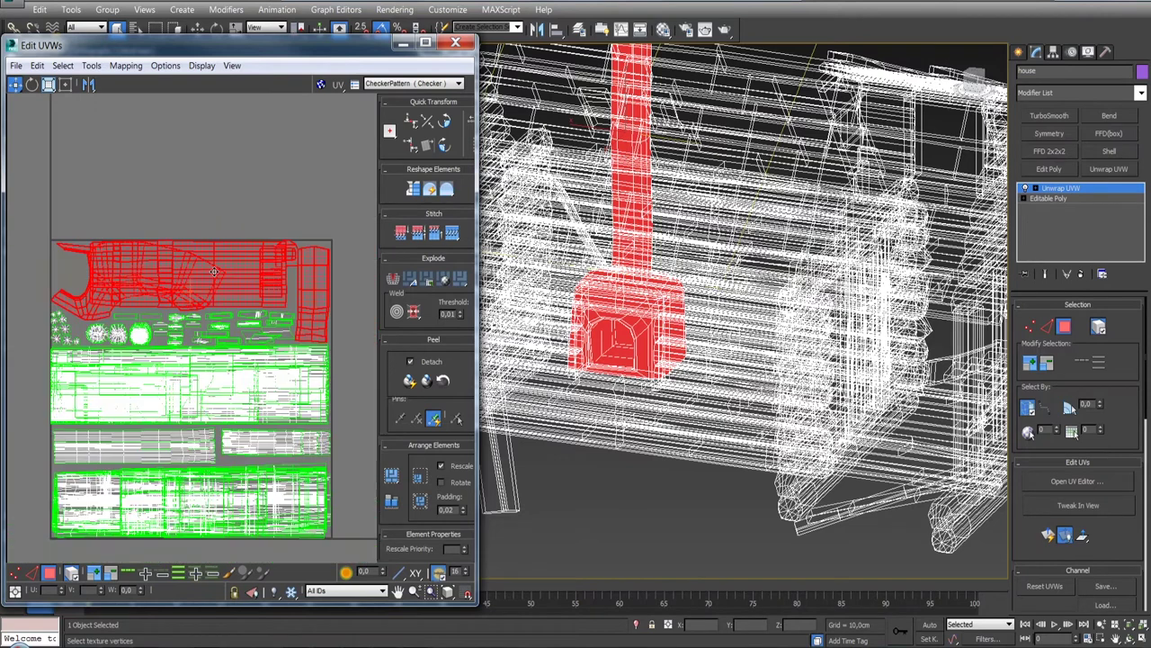
{"action": "scroll", "scroll_direction": "down", "scroll_amount": 3}
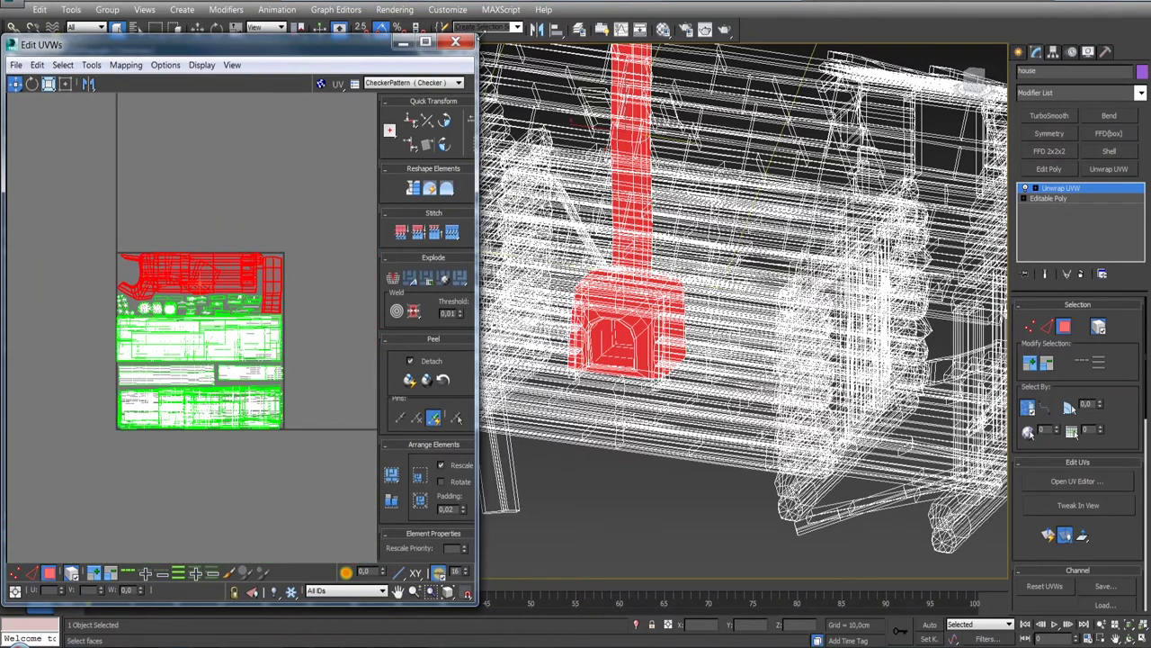
{"action": "left_click_drag", "start_coordinate": [477, 40], "coordinate": [601, 1]}
{"action": "scroll", "scroll_direction": "up", "scroll_amount": 3}
{"action": "scroll", "scroll_direction": "down", "scroll_amount": 3}
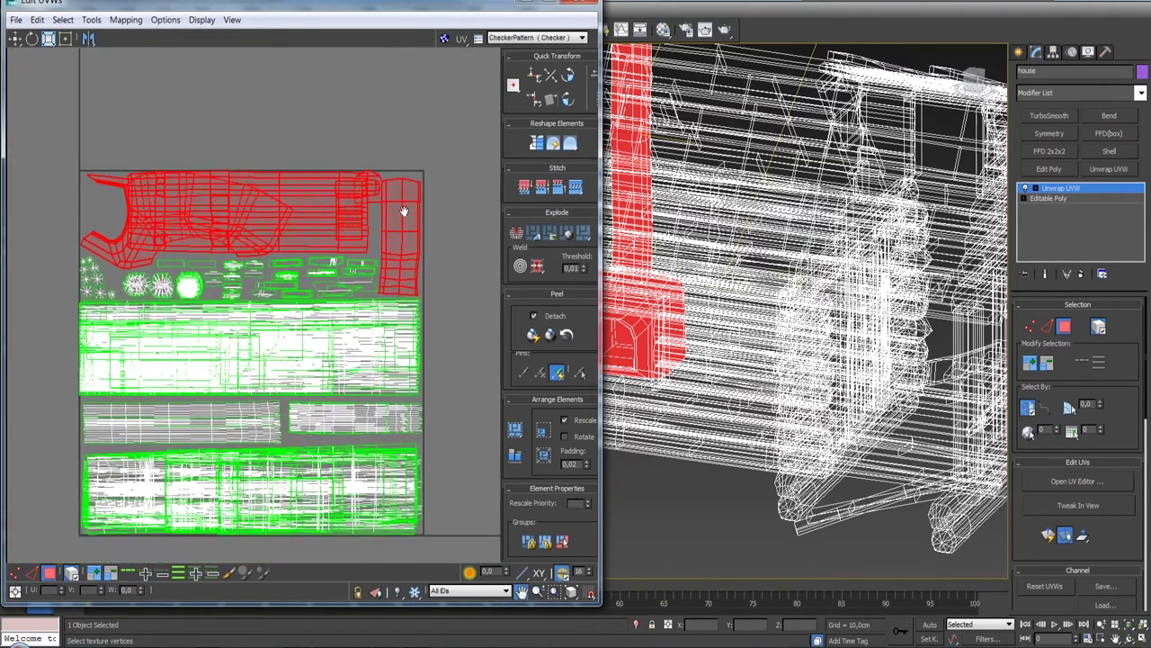
{"action": "scroll", "scroll_direction": "down", "scroll_amount": 3}
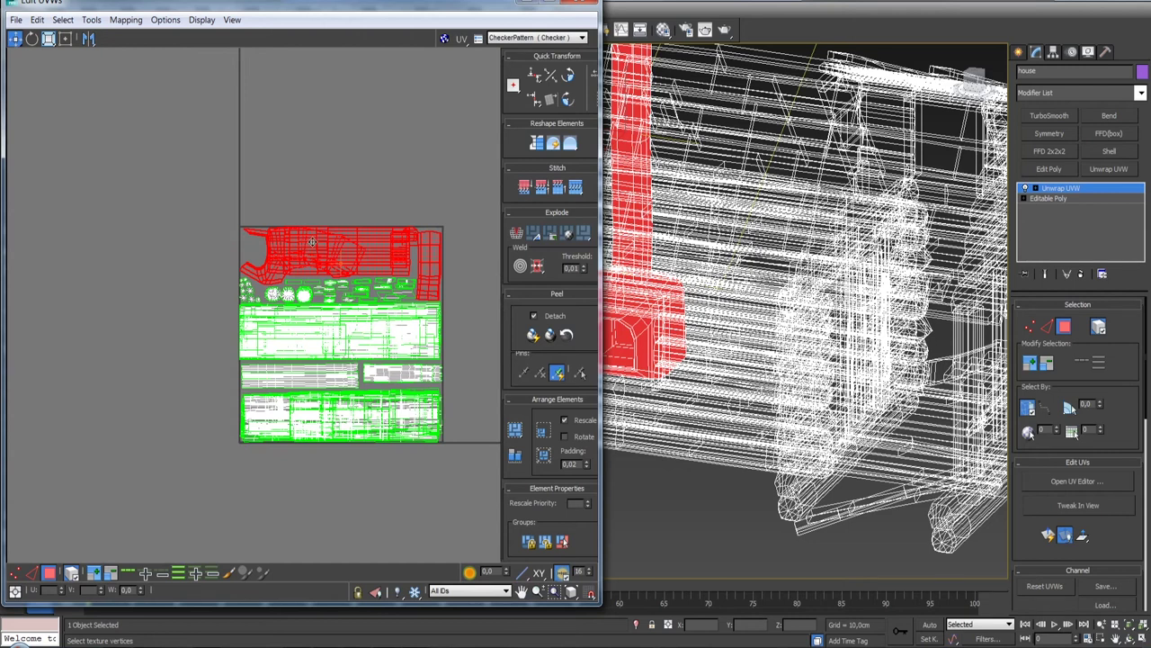
{"action": "left_click", "coordinate": [50, 39]}
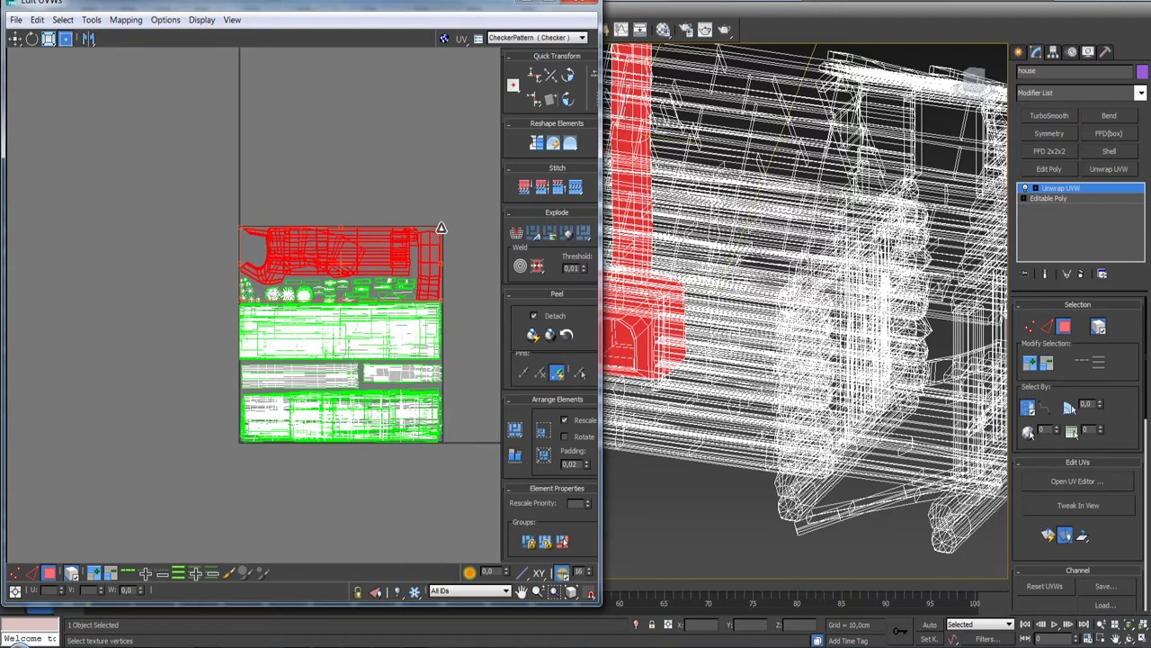
{"action": "left_click_drag", "start_coordinate": [441, 228], "coordinate": [376, 255]}
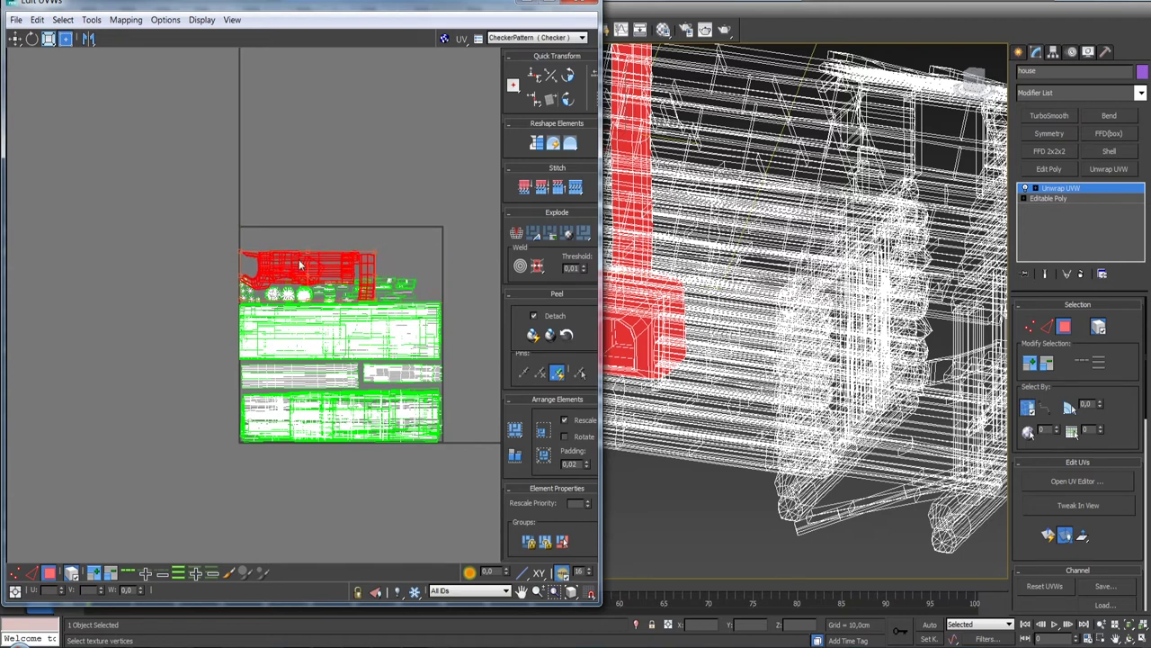
Step: Move the curved stove shell and the chimney pipe strip to the top of the UV square
{"action": "left_click", "coordinate": [15, 39]}
{"action": "scroll", "scroll_direction": "up", "scroll_amount": 3}
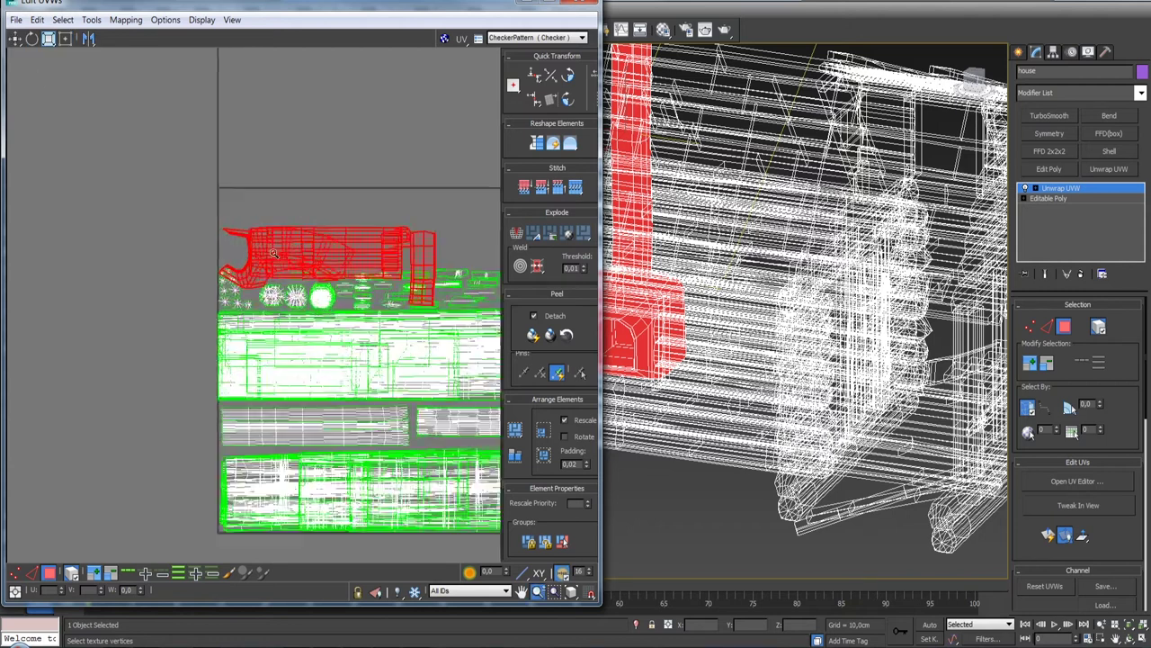
{"action": "scroll", "scroll_direction": "up", "scroll_amount": 3}
{"action": "left_click", "coordinate": [312, 232]}
{"action": "left_click_drag", "start_coordinate": [312, 232], "coordinate": [297, 296]}
{"action": "left_click_drag", "start_coordinate": [298, 297], "coordinate": [303, 250]}
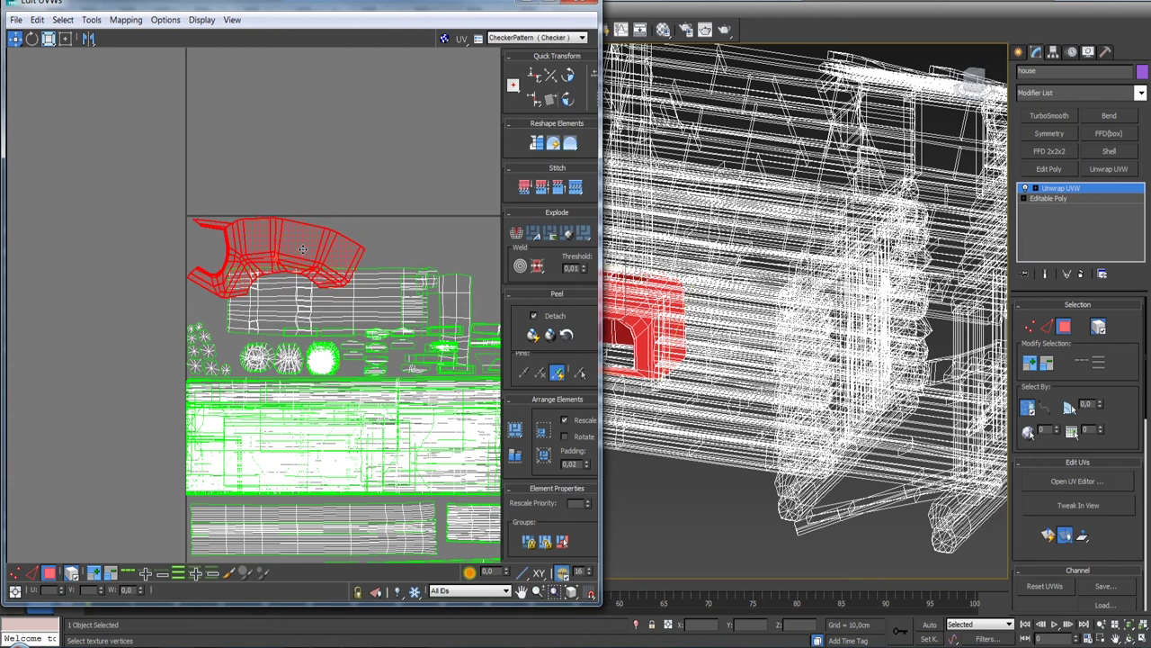
{"action": "left_click_drag", "start_coordinate": [390, 294], "coordinate": [242, 266]}
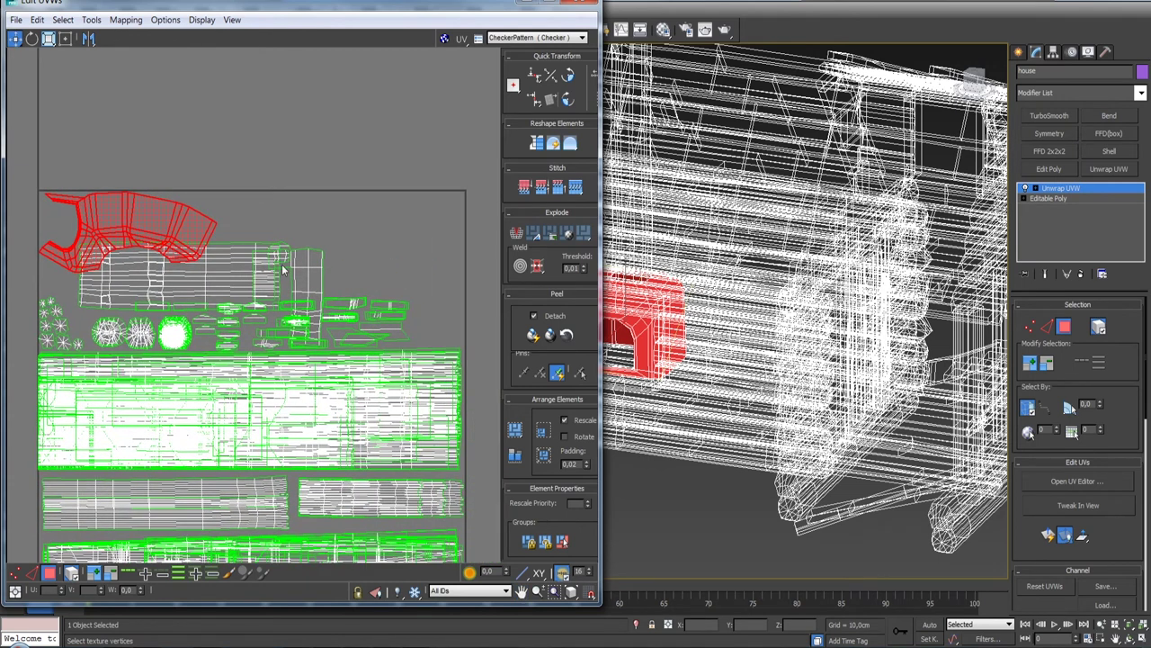
{"action": "left_click", "coordinate": [246, 273]}
{"action": "left_click_drag", "start_coordinate": [246, 273], "coordinate": [307, 218]}
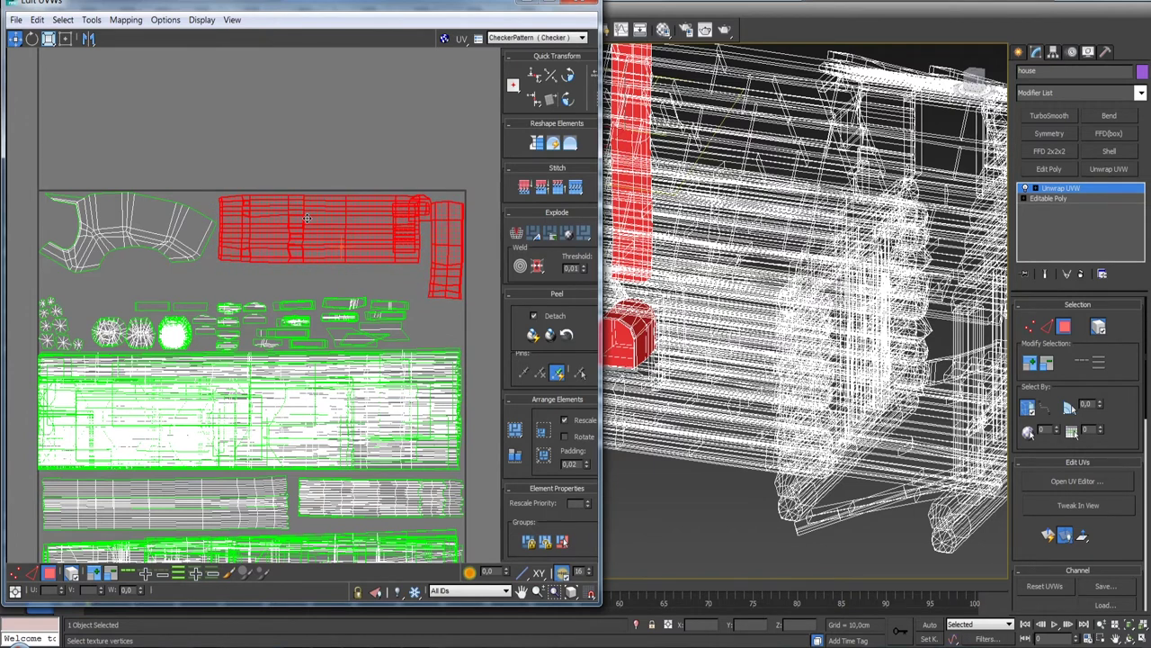
Step: Move the small right-hand UV piece below the chimney shell and rotate it 90 degrees
{"action": "left_click", "coordinate": [322, 276]}
{"action": "left_click_drag", "start_coordinate": [447, 253], "coordinate": [425, 286]}
{"action": "left_click", "coordinate": [567, 100]}
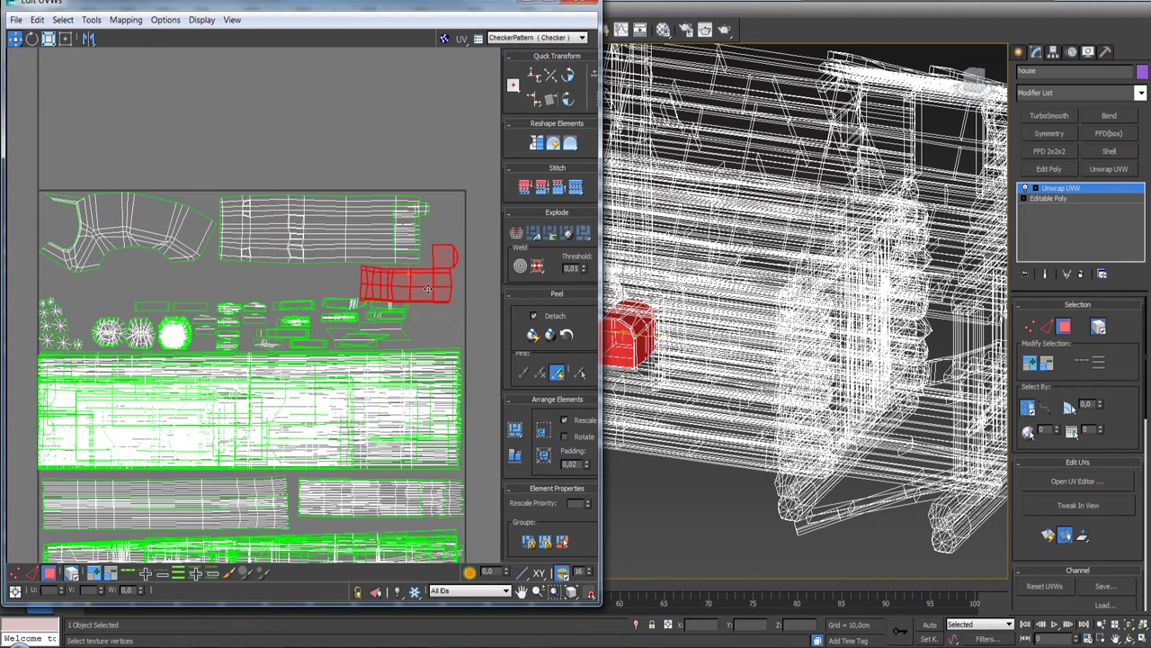
{"action": "scroll", "scroll_direction": "up", "scroll_amount": 3}
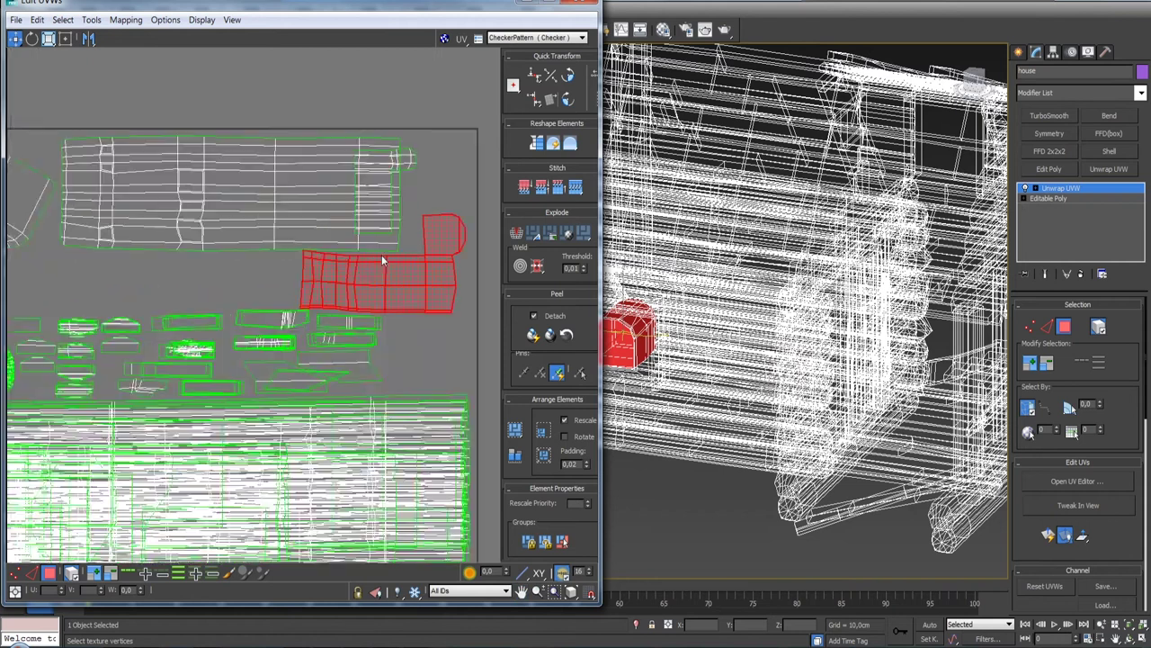
{"action": "scroll", "scroll_direction": "up", "scroll_amount": 3}
{"action": "left_click_drag", "start_coordinate": [389, 285], "coordinate": [396, 284]}
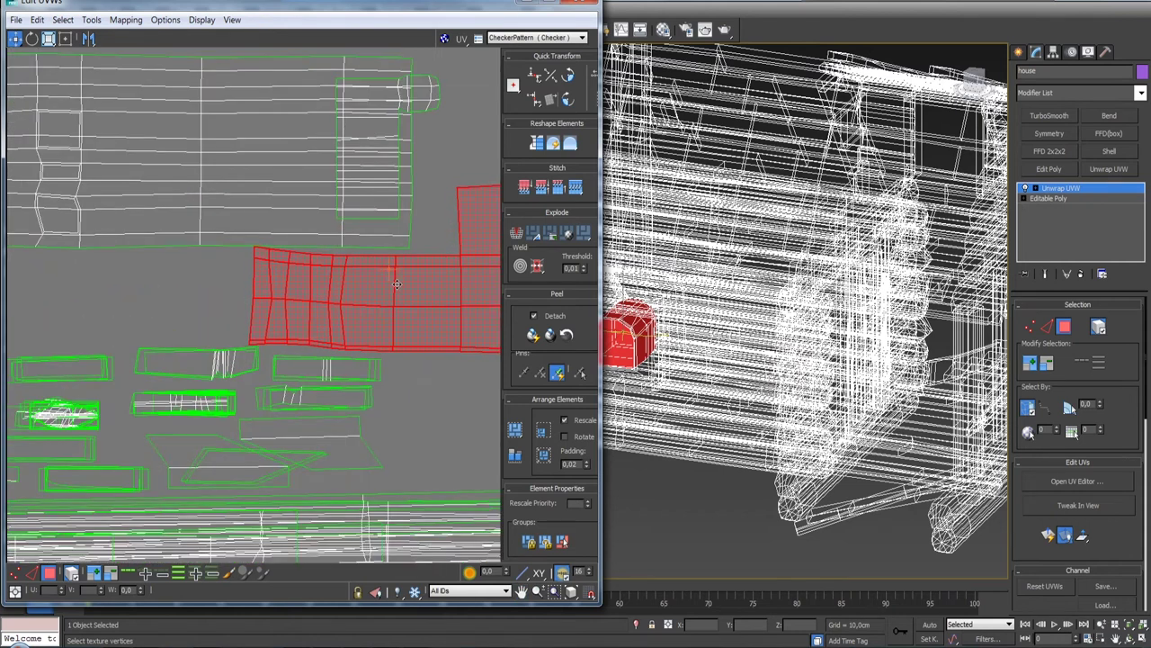
{"action": "left_click_drag", "start_coordinate": [390, 248], "coordinate": [398, 262]}
{"action": "scroll", "scroll_direction": "down", "scroll_amount": 3}
{"action": "scroll", "scroll_direction": "down", "scroll_amount": 3}
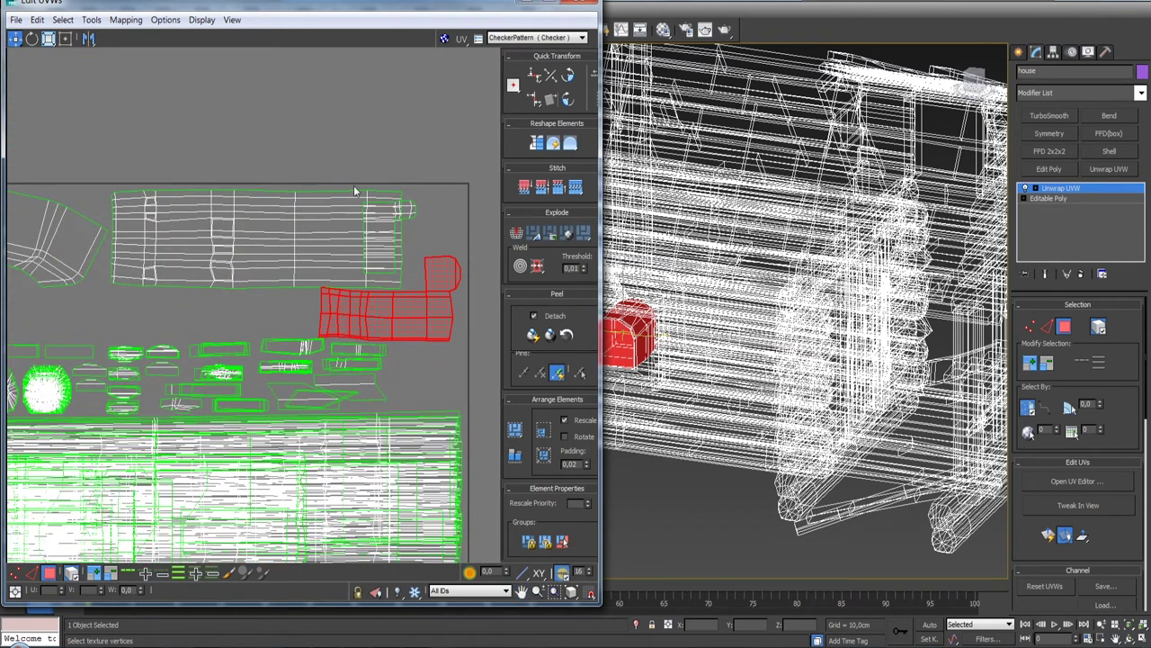
Step: Nudge the large chimney shell up and place its end-cap piece beside it, rotated 270 degrees
{"action": "left_click", "coordinate": [346, 216]}
{"action": "left_click_drag", "start_coordinate": [339, 229], "coordinate": [339, 226]}
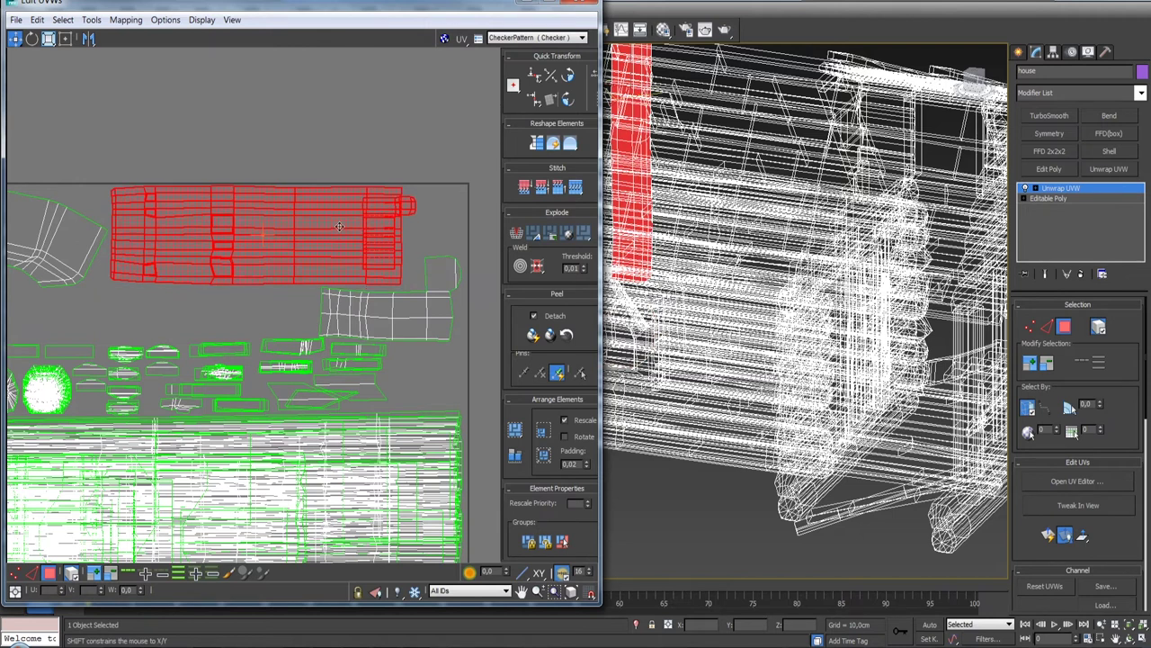
{"action": "left_click", "coordinate": [435, 216]}
{"action": "left_click", "coordinate": [418, 207]}
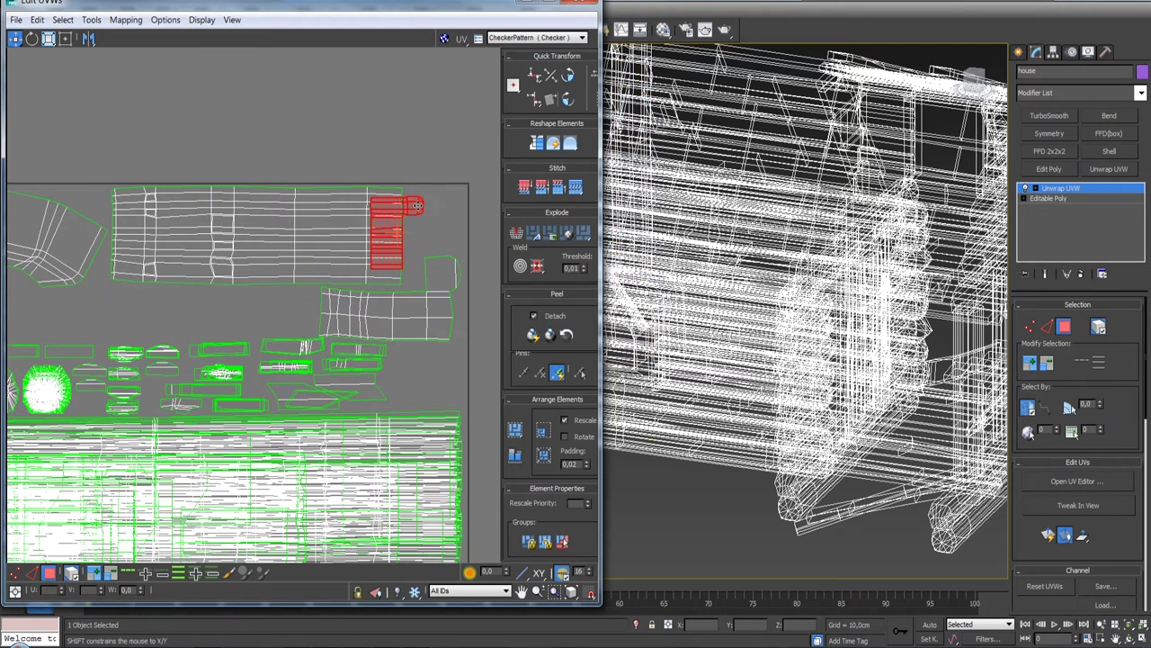
{"action": "left_click_drag", "start_coordinate": [417, 206], "coordinate": [185, 295]}
{"action": "left_click", "coordinate": [567, 102]}
{"action": "left_click", "coordinate": [566, 102]}
{"action": "left_click", "coordinate": [567, 102]}
{"action": "left_click_drag", "start_coordinate": [209, 302], "coordinate": [133, 301]}
Step: Move the red UV shell to the left
{"action": "scroll", "scroll_direction": "down", "scroll_amount": 3}
{"action": "left_click_drag", "start_coordinate": [157, 261], "coordinate": [204, 258]}
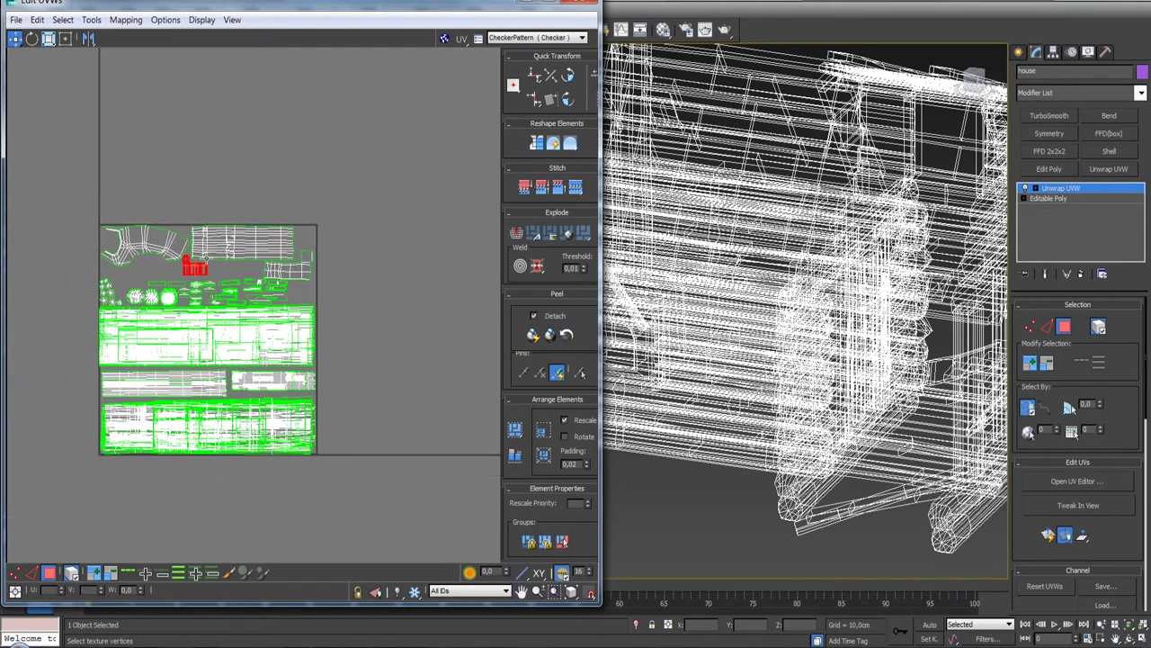
{"action": "scroll", "scroll_direction": "up", "scroll_amount": 3}
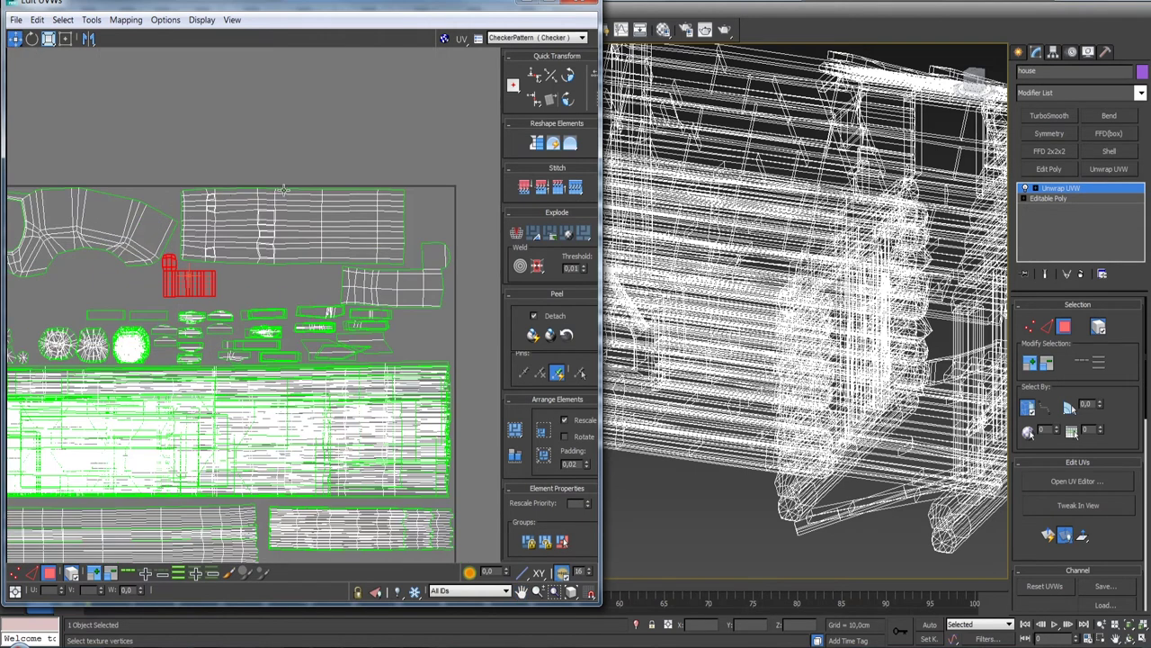
{"action": "left_click_drag", "start_coordinate": [370, 300], "coordinate": [359, 289]}
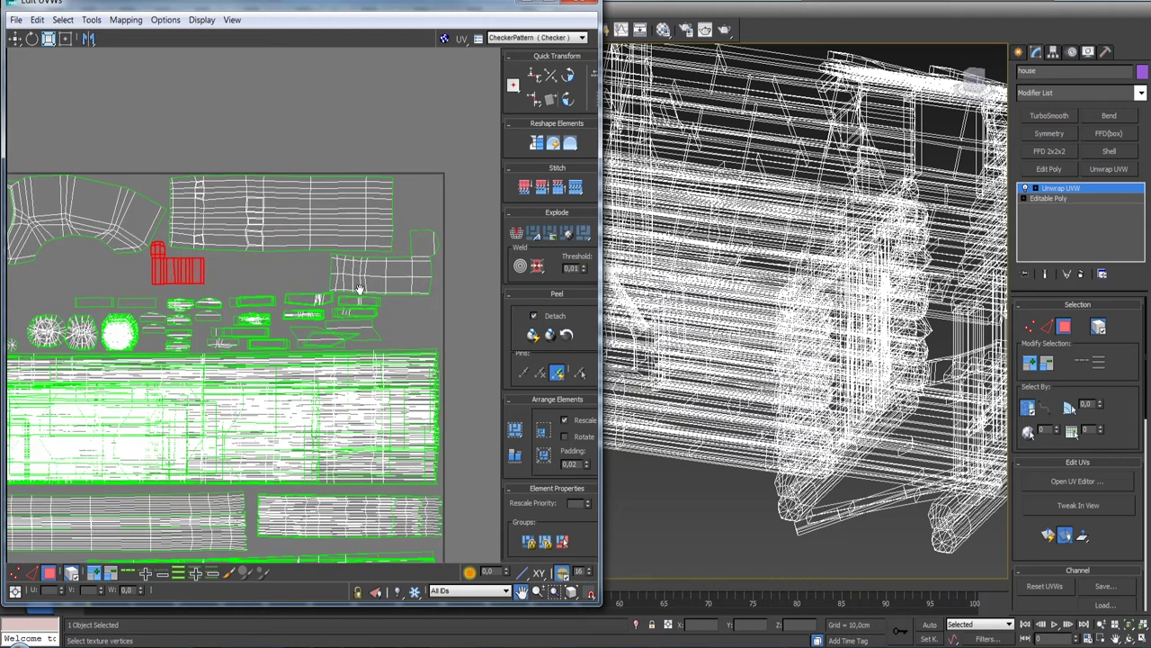
{"action": "scroll", "scroll_direction": "up", "scroll_amount": 3}
Step: Select the L-shaped stove shell, nudge it down, and try rotating it
{"action": "left_click", "coordinate": [356, 267]}
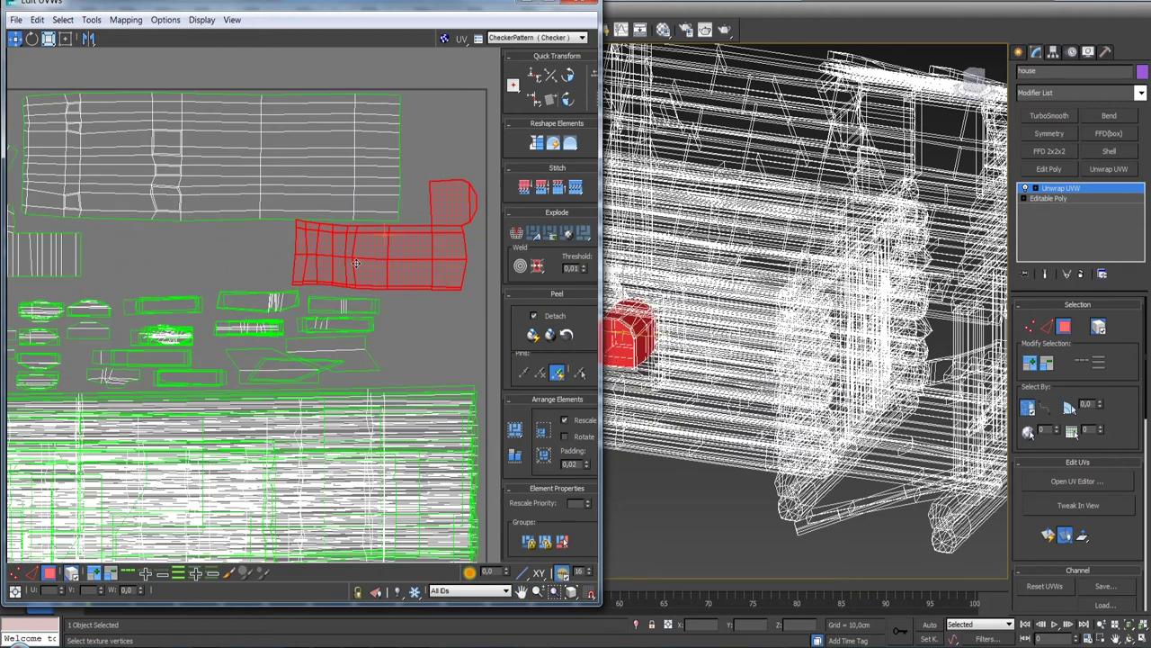
{"action": "left_click_drag", "start_coordinate": [357, 263], "coordinate": [357, 266]}
{"action": "scroll", "scroll_direction": "down", "scroll_amount": 3}
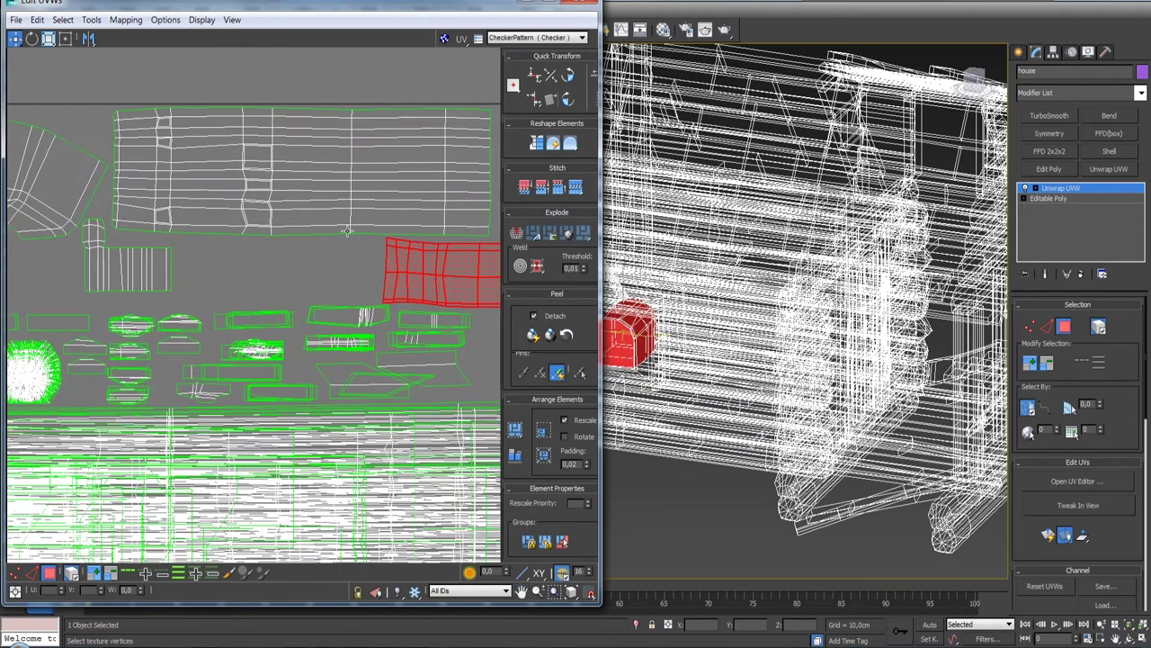
{"action": "scroll", "scroll_direction": "down", "scroll_amount": 3}
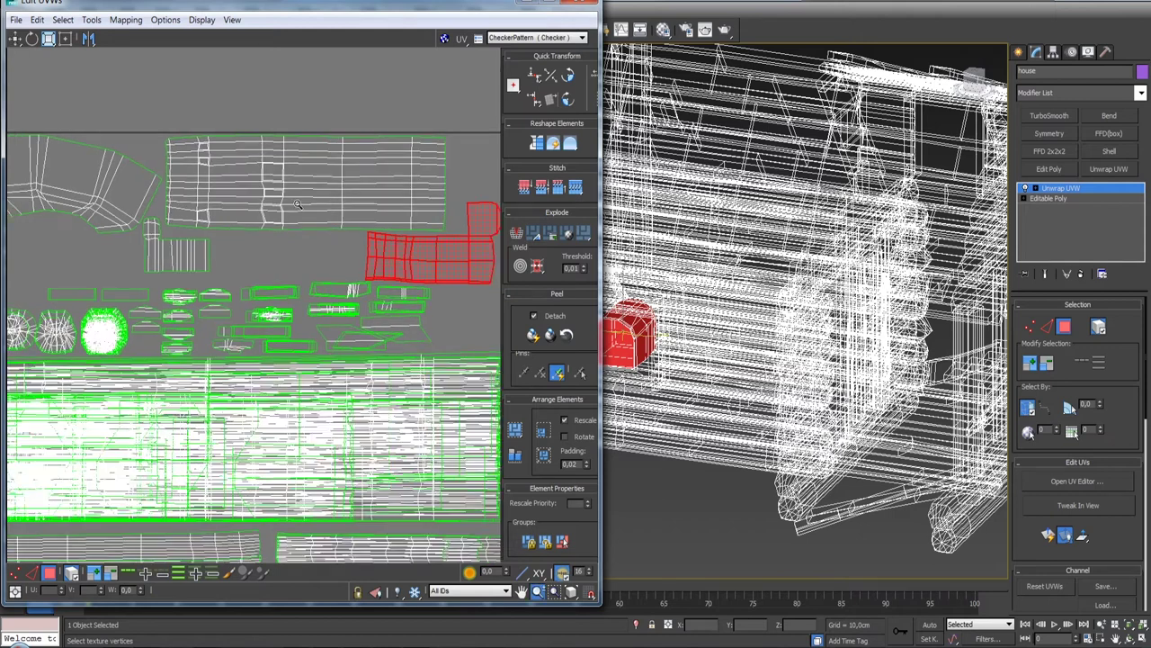
{"action": "scroll", "scroll_direction": "down", "scroll_amount": 3}
{"action": "scroll", "scroll_direction": "up", "scroll_amount": 3}
{"action": "left_click_drag", "start_coordinate": [360, 225], "coordinate": [305, 225]}
{"action": "scroll", "scroll_direction": "up", "scroll_amount": 3}
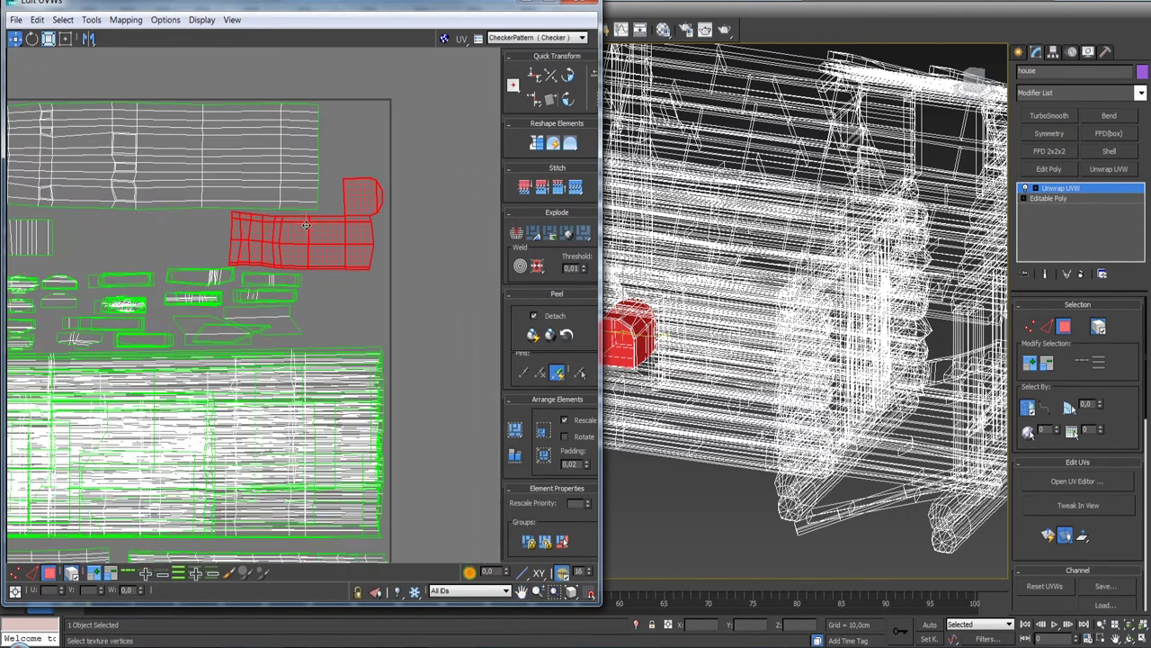
{"action": "key", "text": "e"}
{"action": "left_click_drag", "start_coordinate": [364, 214], "coordinate": [332, 242]}
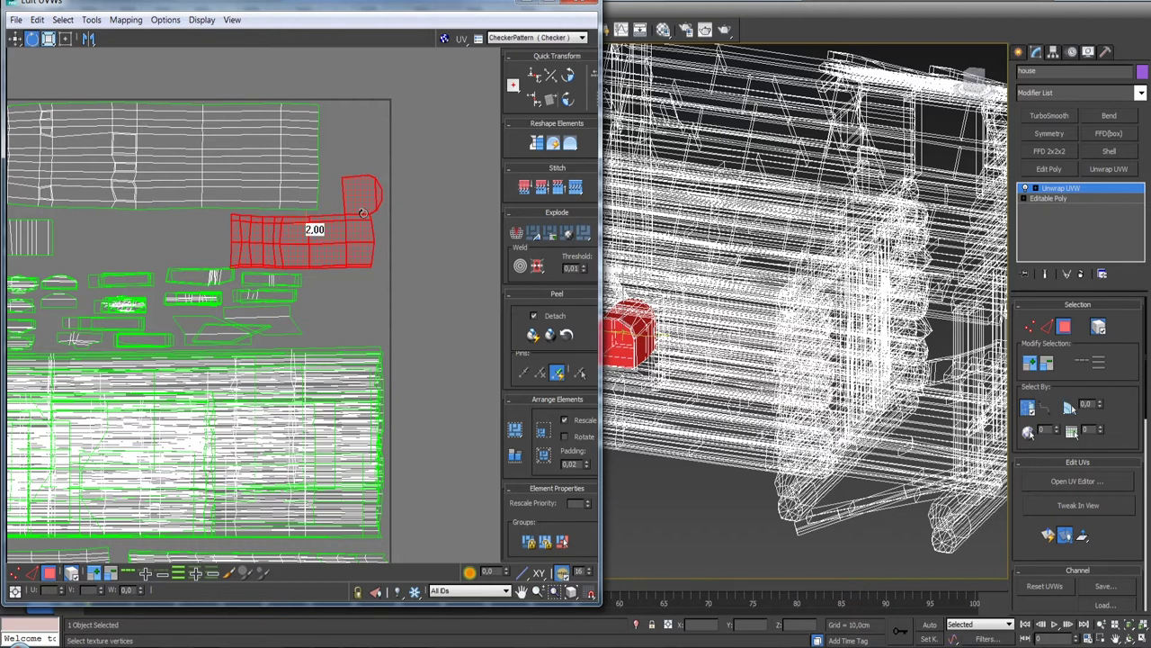
{"action": "key", "text": "w"}
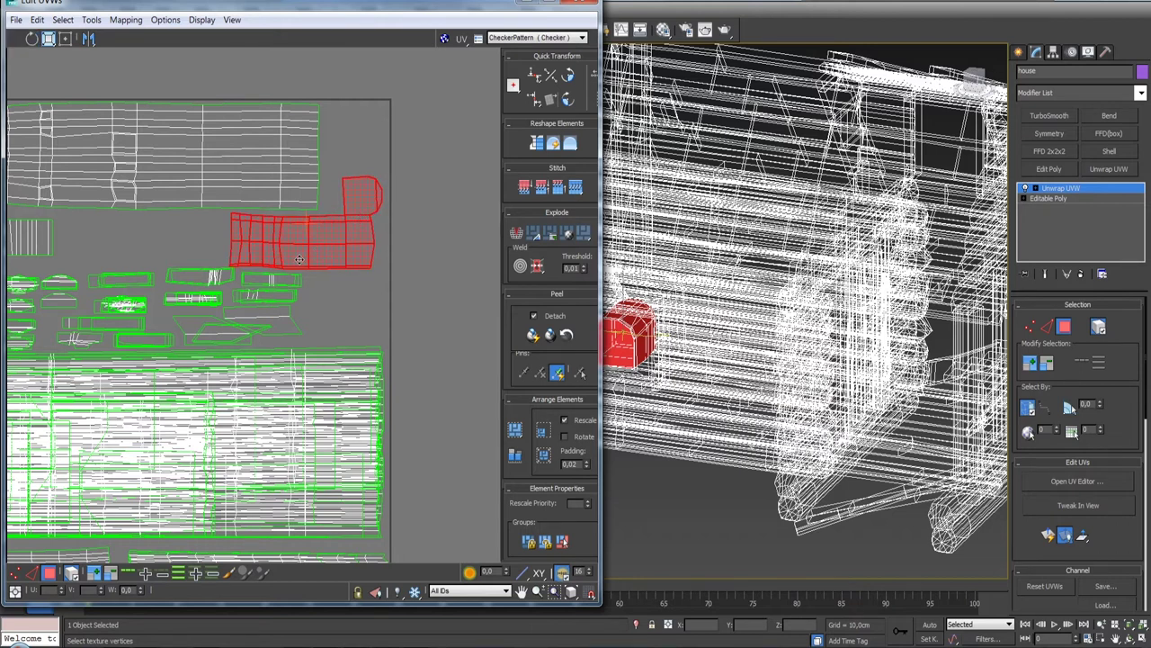
{"action": "scroll", "scroll_direction": "up", "scroll_amount": 3}
{"action": "scroll", "scroll_direction": "up", "scroll_amount": 3}
Step: Move two small rectangular shells down and right into free space
{"action": "left_click", "coordinate": [147, 290]}
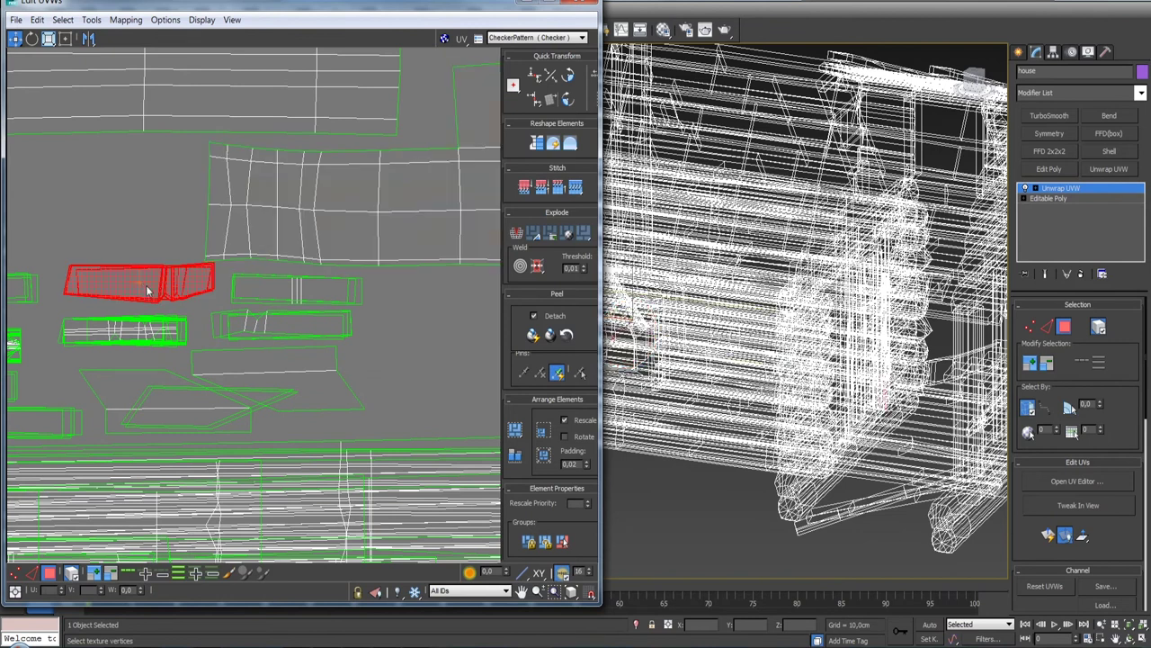
{"action": "left_click_drag", "start_coordinate": [134, 284], "coordinate": [438, 366]}
{"action": "scroll", "scroll_direction": "down", "scroll_amount": 3}
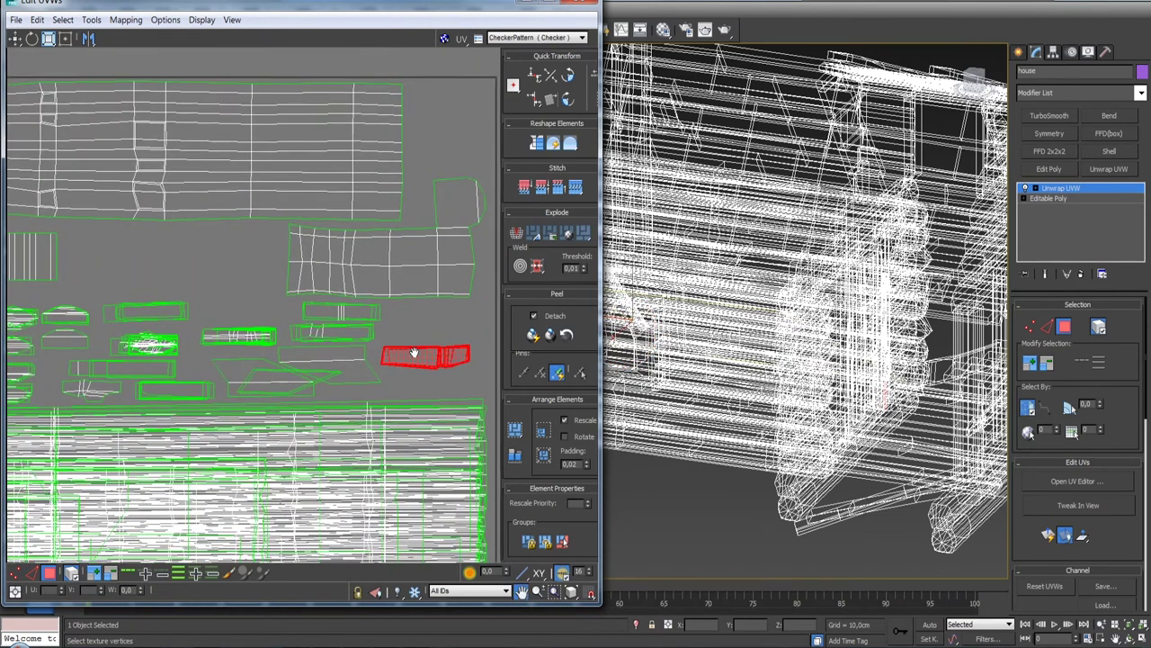
{"action": "left_click_drag", "start_coordinate": [274, 285], "coordinate": [283, 307]}
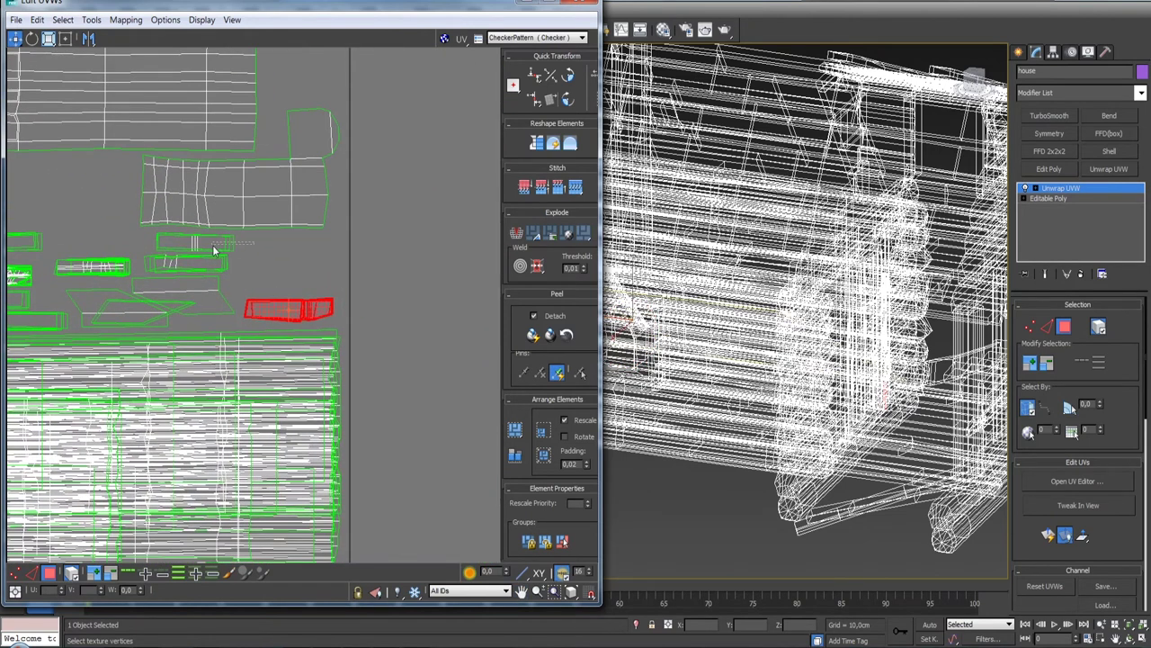
{"action": "left_click_drag", "start_coordinate": [214, 250], "coordinate": [294, 281]}
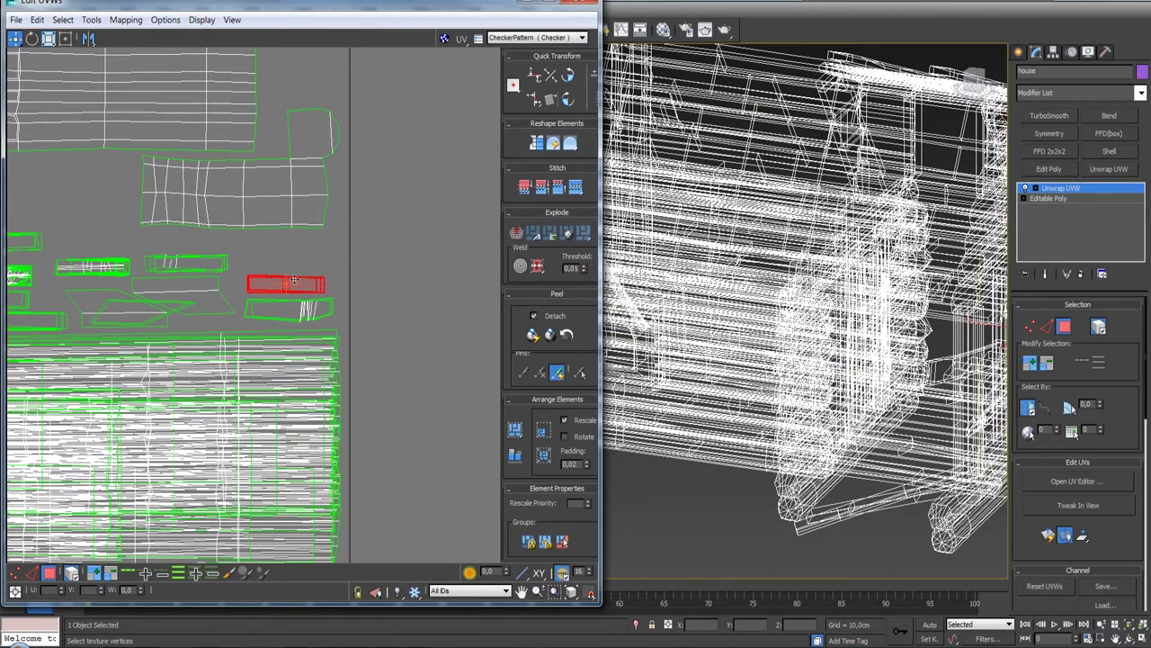
Step: Tuck the L-shaped stove shell under the curved shell, then select the top row of shells
{"action": "left_click", "coordinate": [232, 190]}
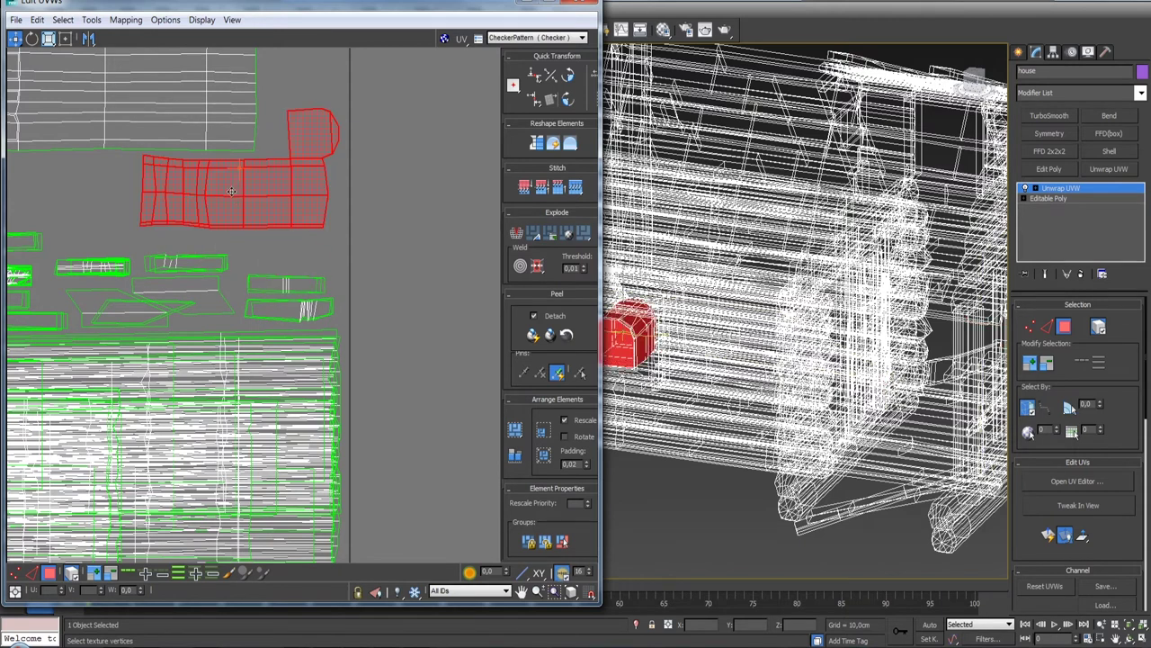
{"action": "scroll", "scroll_direction": "down", "scroll_amount": 3}
{"action": "left_click_drag", "start_coordinate": [231, 190], "coordinate": [349, 199]}
{"action": "scroll", "scroll_direction": "up", "scroll_amount": 3}
{"action": "scroll", "scroll_direction": "down", "scroll_amount": 3}
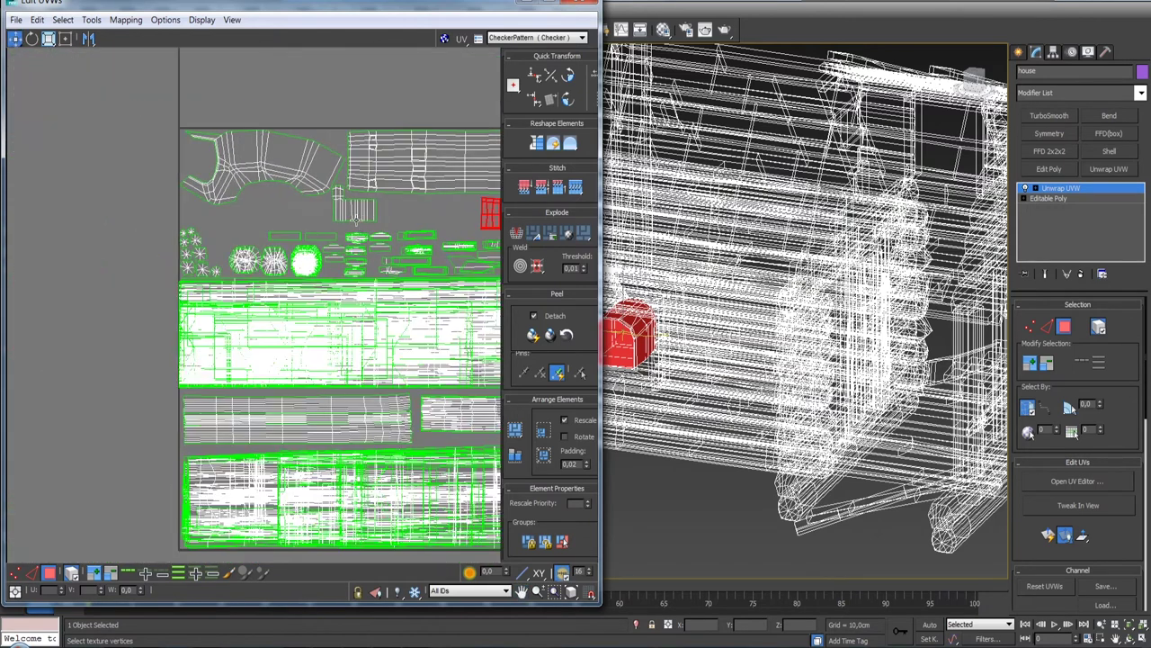
{"action": "scroll", "scroll_direction": "up", "scroll_amount": 3}
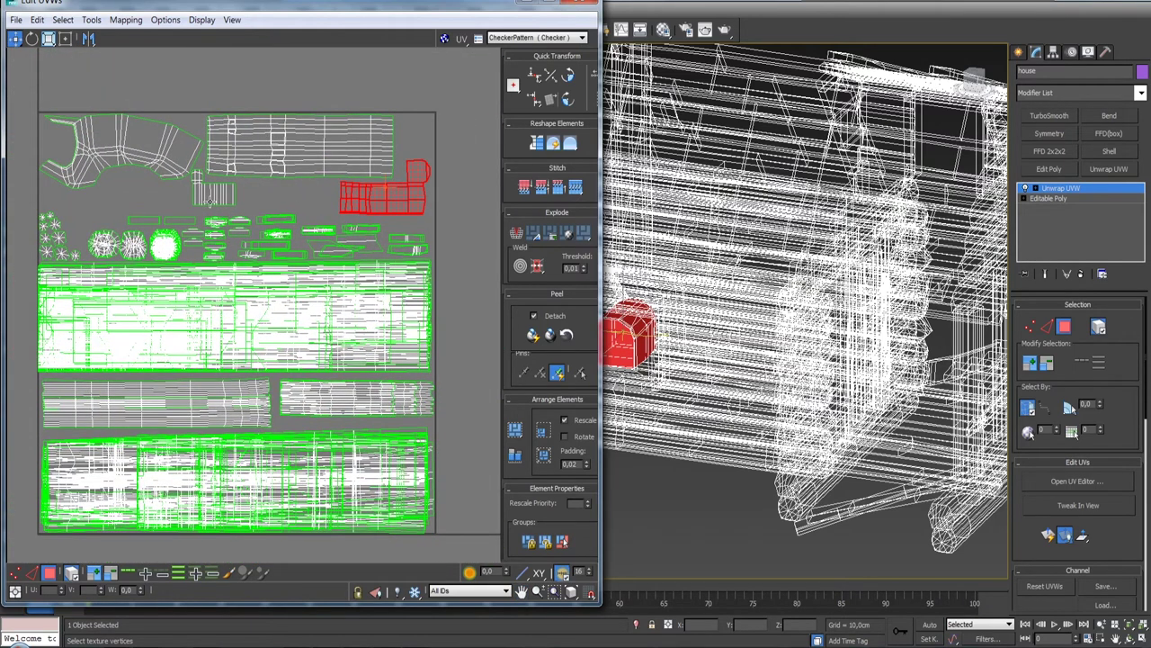
{"action": "left_click_drag", "start_coordinate": [412, 207], "coordinate": [402, 201]}
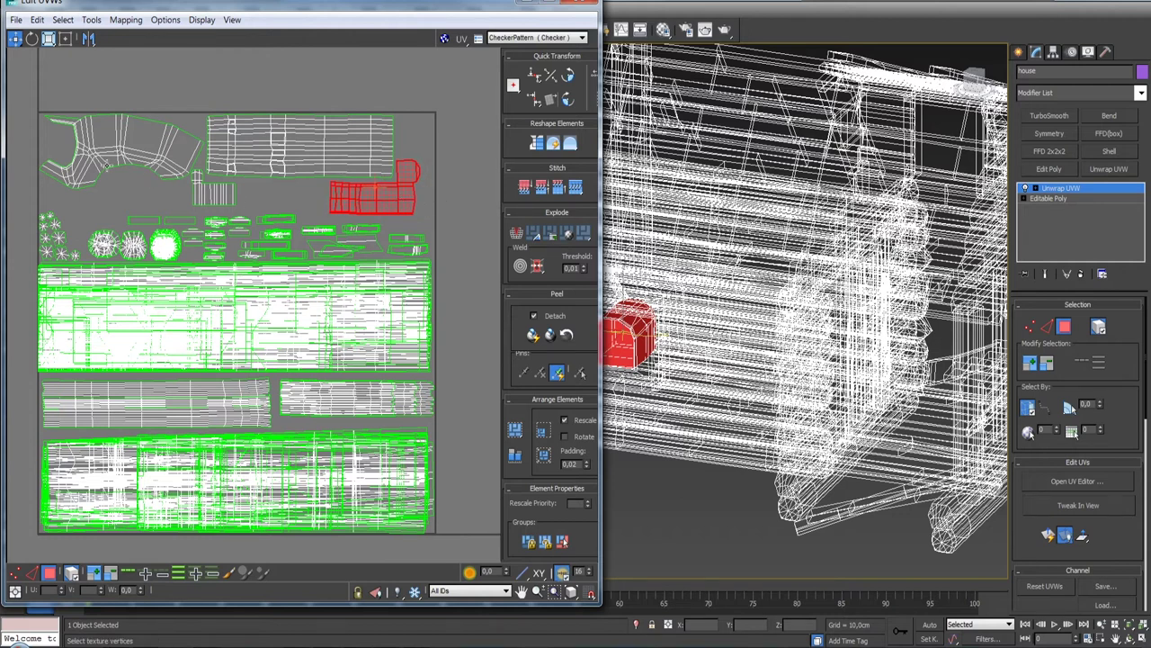
{"action": "scroll", "scroll_direction": "up", "scroll_amount": 3}
{"action": "scroll", "scroll_direction": "up", "scroll_amount": 3}
{"action": "left_click_drag", "start_coordinate": [347, 213], "coordinate": [217, 218]}
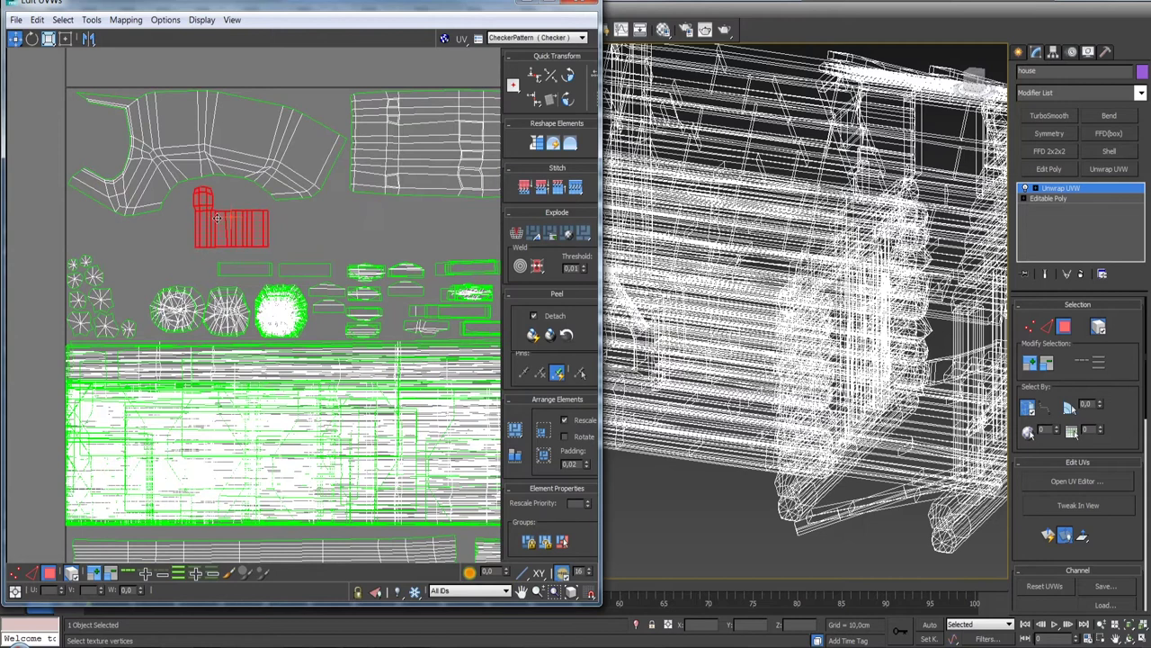
{"action": "scroll", "scroll_direction": "down", "scroll_amount": 3}
{"action": "left_click_drag", "start_coordinate": [164, 213], "coordinate": [233, 226]}
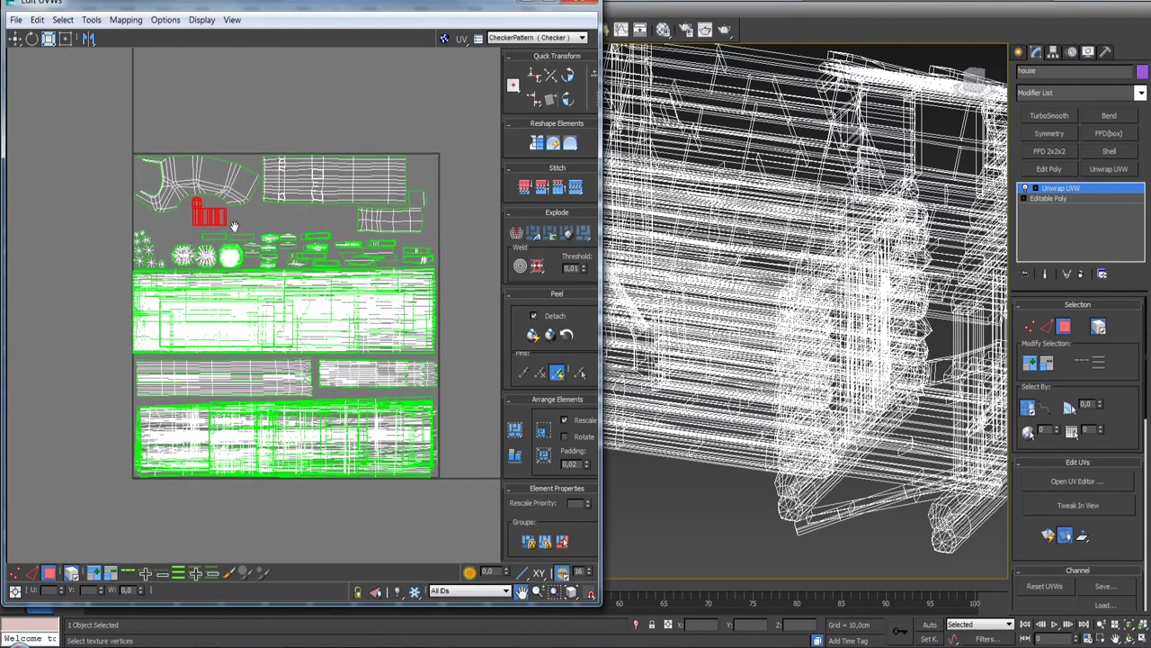
{"action": "scroll", "scroll_direction": "up", "scroll_amount": 3}
{"action": "scroll", "scroll_direction": "down", "scroll_amount": 3}
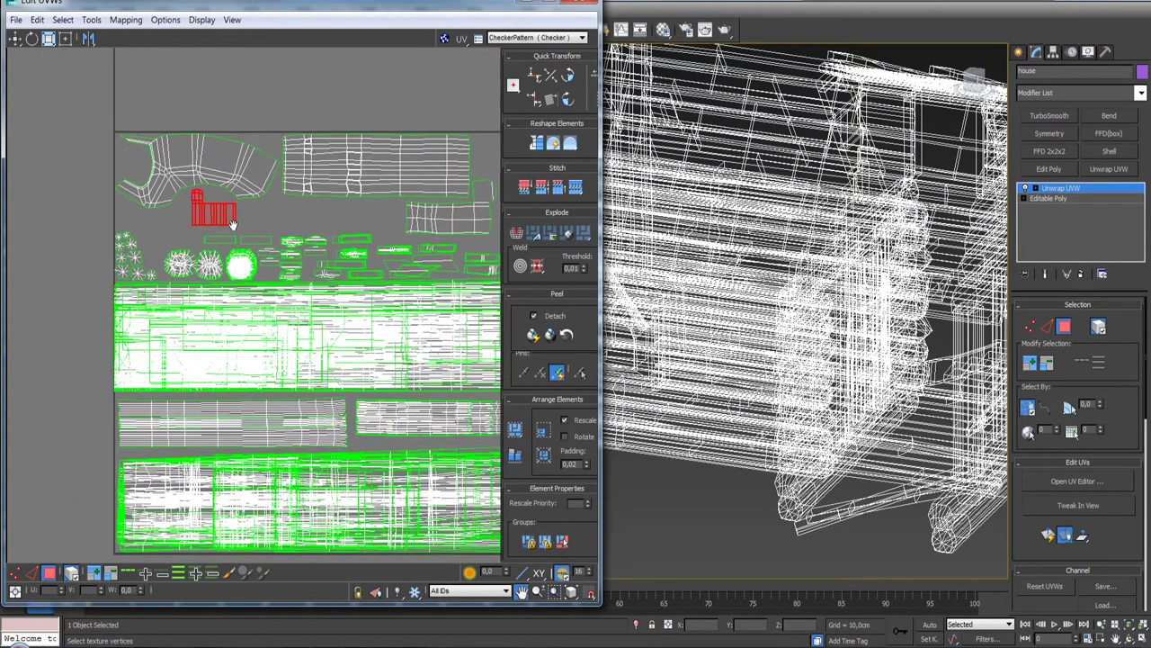
{"action": "scroll", "scroll_direction": "down", "scroll_amount": 3}
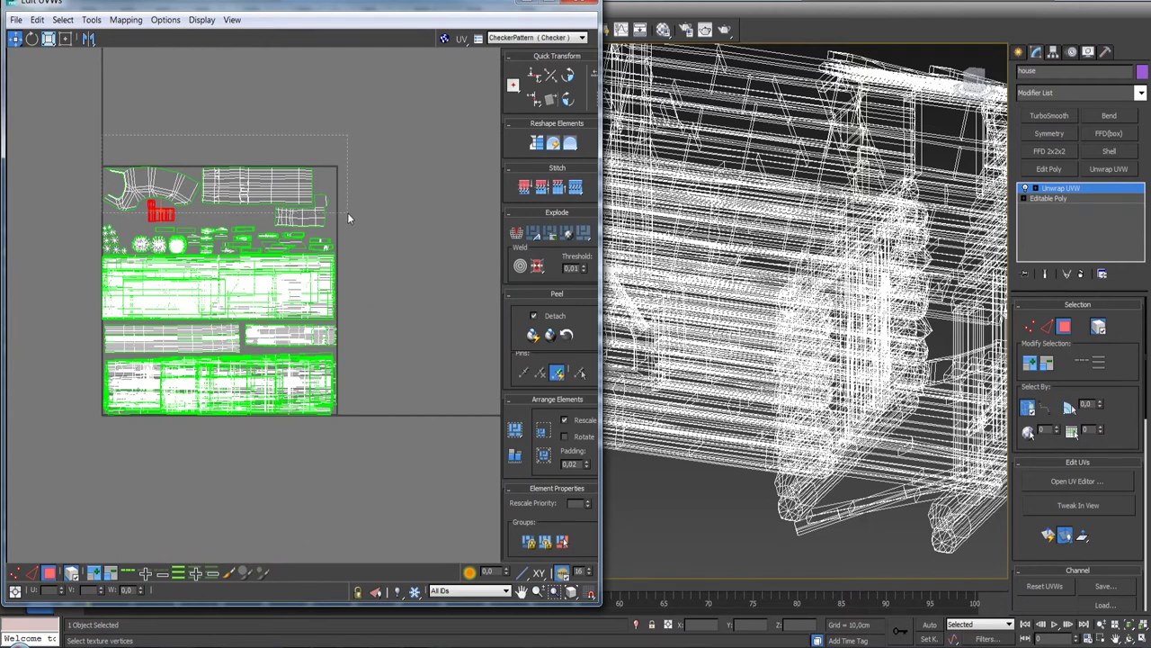
{"action": "left_click_drag", "start_coordinate": [354, 213], "coordinate": [347, 212]}
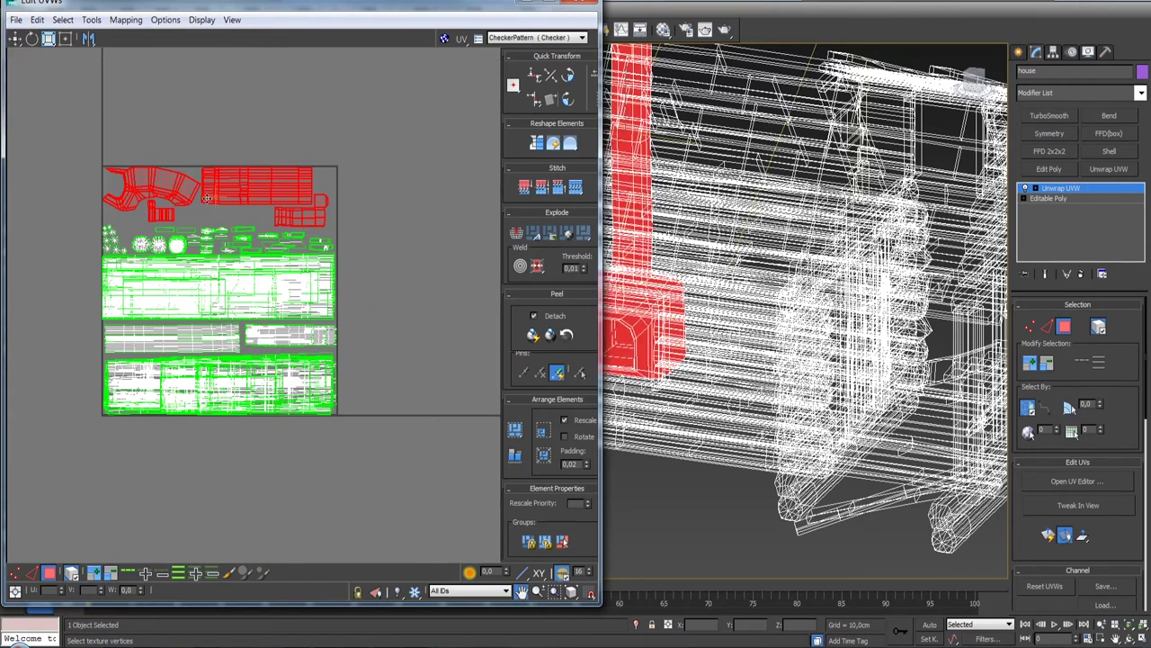
Step: Scale the selected top shells up with Freeform Mode and shift them slightly upward
{"action": "left_click", "coordinate": [67, 39]}
{"action": "scroll", "scroll_direction": "up", "scroll_amount": 3}
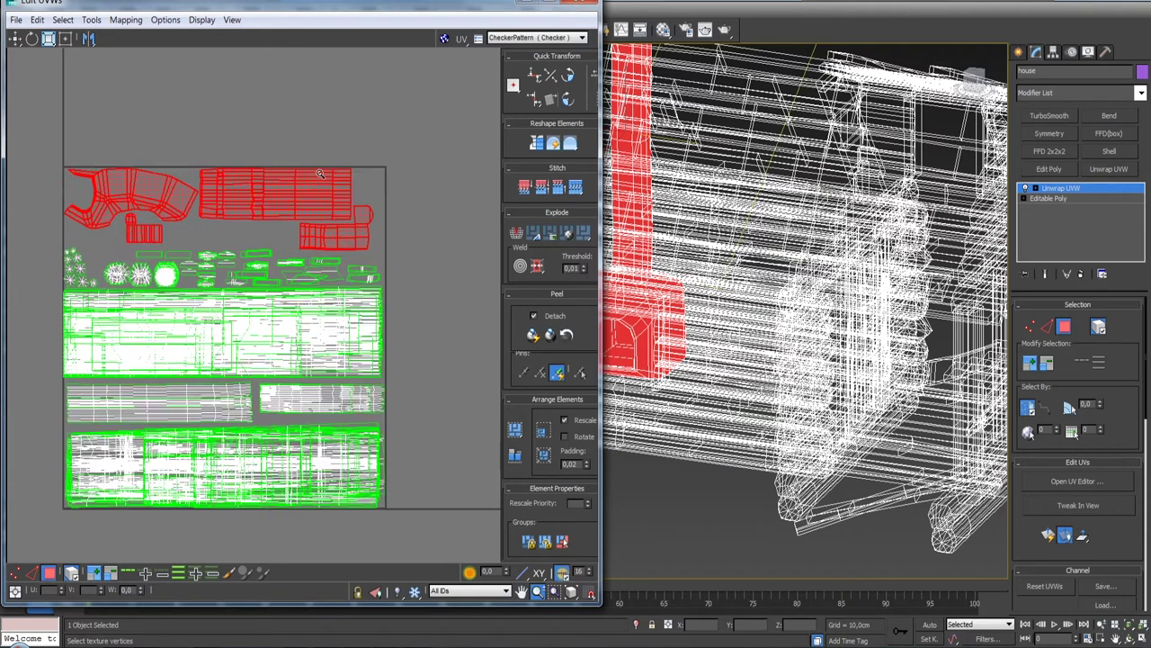
{"action": "left_click_drag", "start_coordinate": [376, 168], "coordinate": [388, 164]}
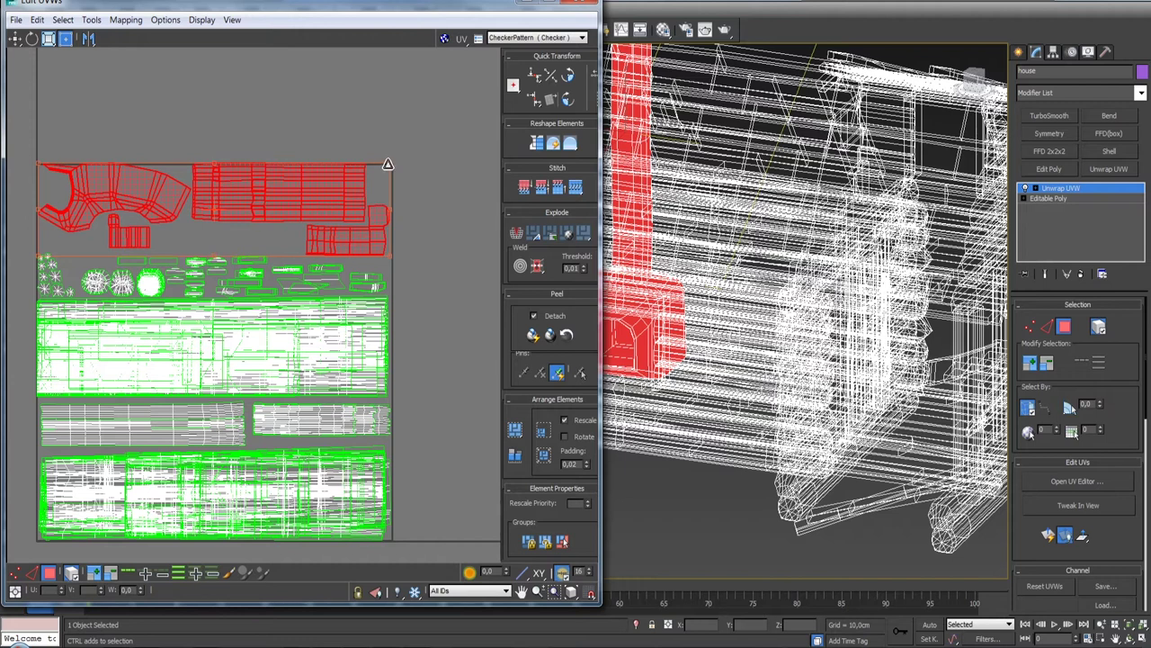
{"action": "left_click_drag", "start_coordinate": [288, 194], "coordinate": [289, 191]}
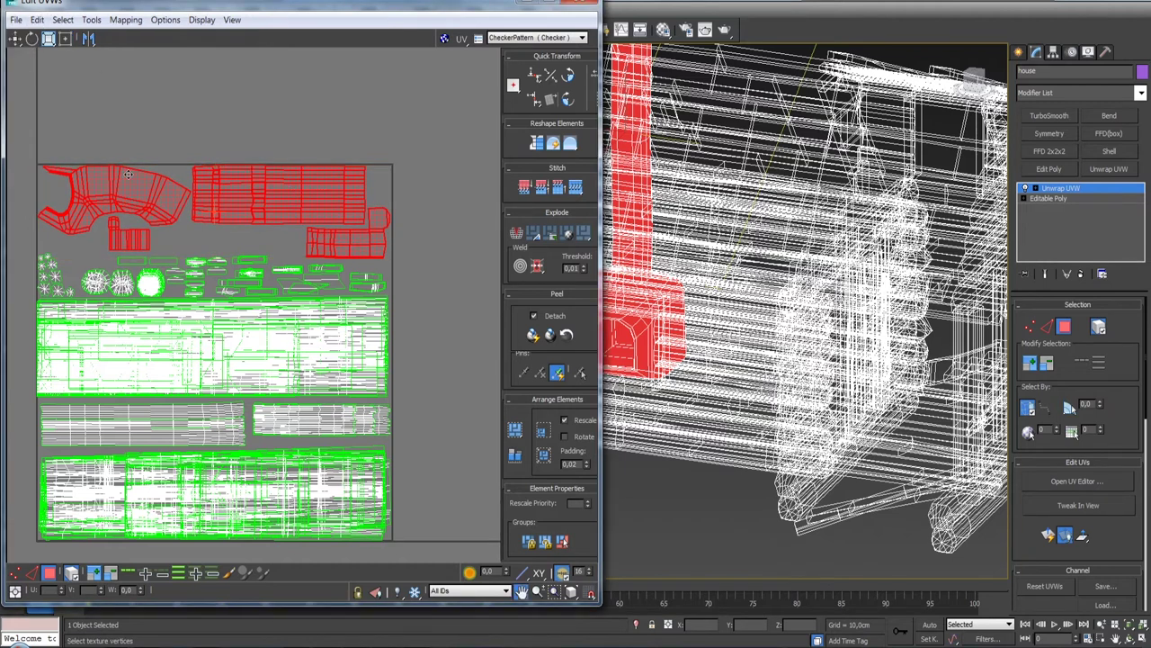
{"action": "scroll", "scroll_direction": "up", "scroll_amount": 3}
{"action": "scroll", "scroll_direction": "down", "scroll_amount": 3}
{"action": "scroll", "scroll_direction": "down", "scroll_amount": 3}
{"action": "scroll", "scroll_direction": "up", "scroll_amount": 3}
{"action": "scroll", "scroll_direction": "down", "scroll_amount": 3}
{"action": "scroll", "scroll_direction": "up", "scroll_amount": 3}
{"action": "scroll", "scroll_direction": "up", "scroll_amount": 3}
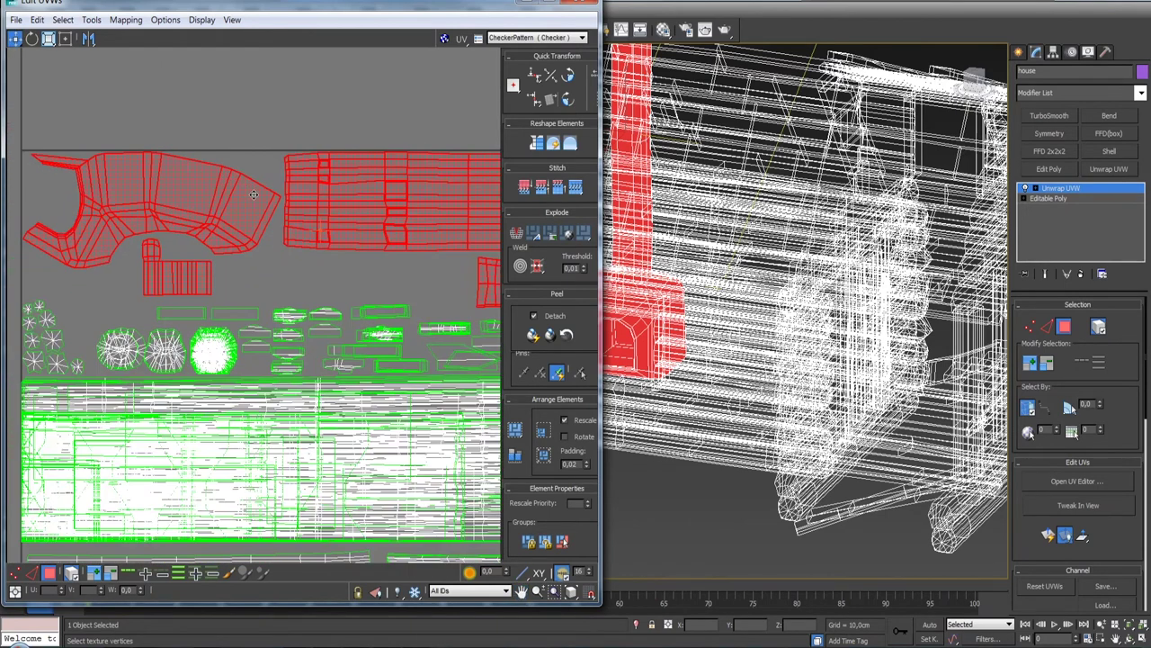
{"action": "scroll", "scroll_direction": "down", "scroll_amount": 3}
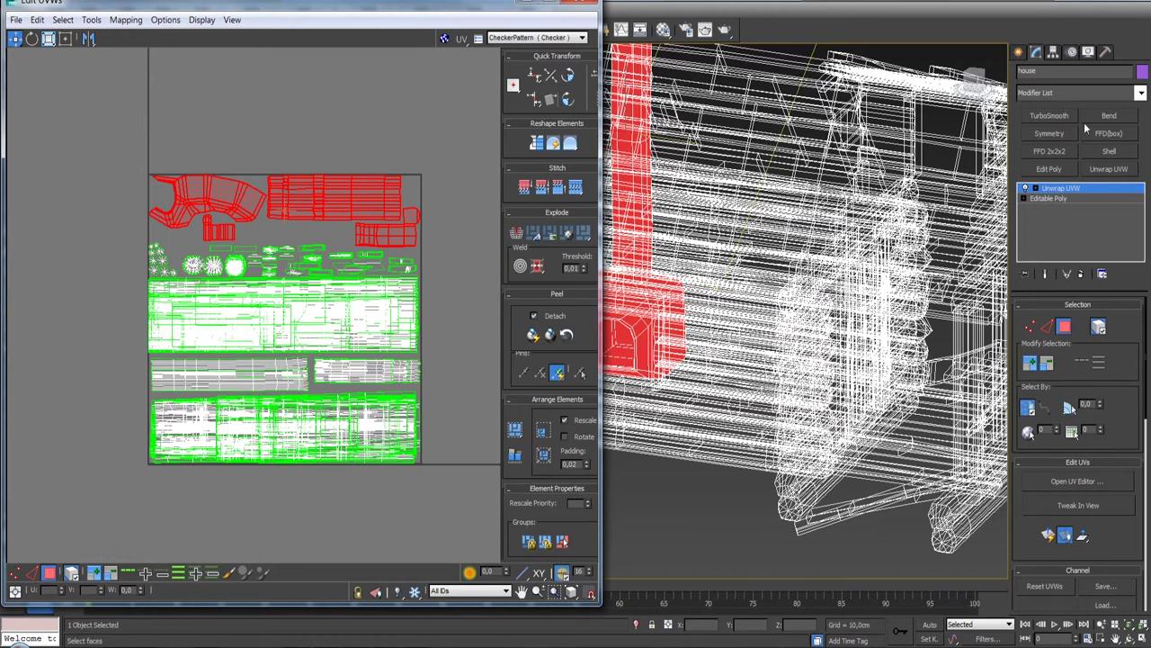
Step: Collapse the Unwrap UVW modifier into the Editable Poly and orbit the front view to check the house
{"action": "right_click", "coordinate": [1060, 190]}
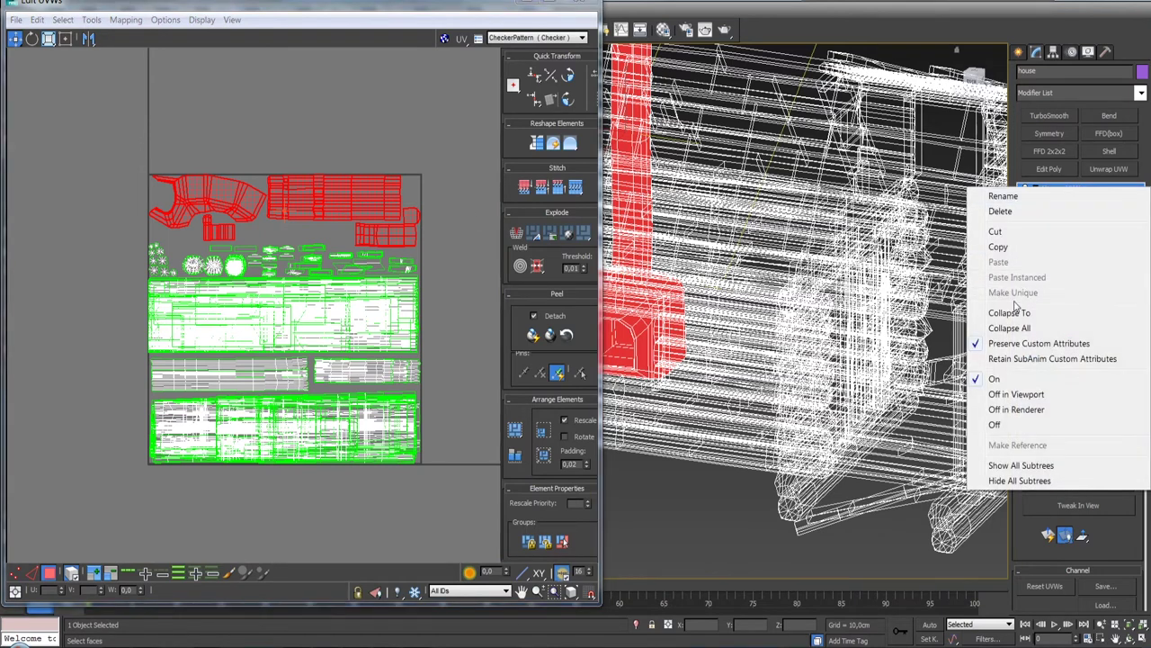
{"action": "left_click", "coordinate": [1009, 313]}
{"action": "key", "text": "f"}
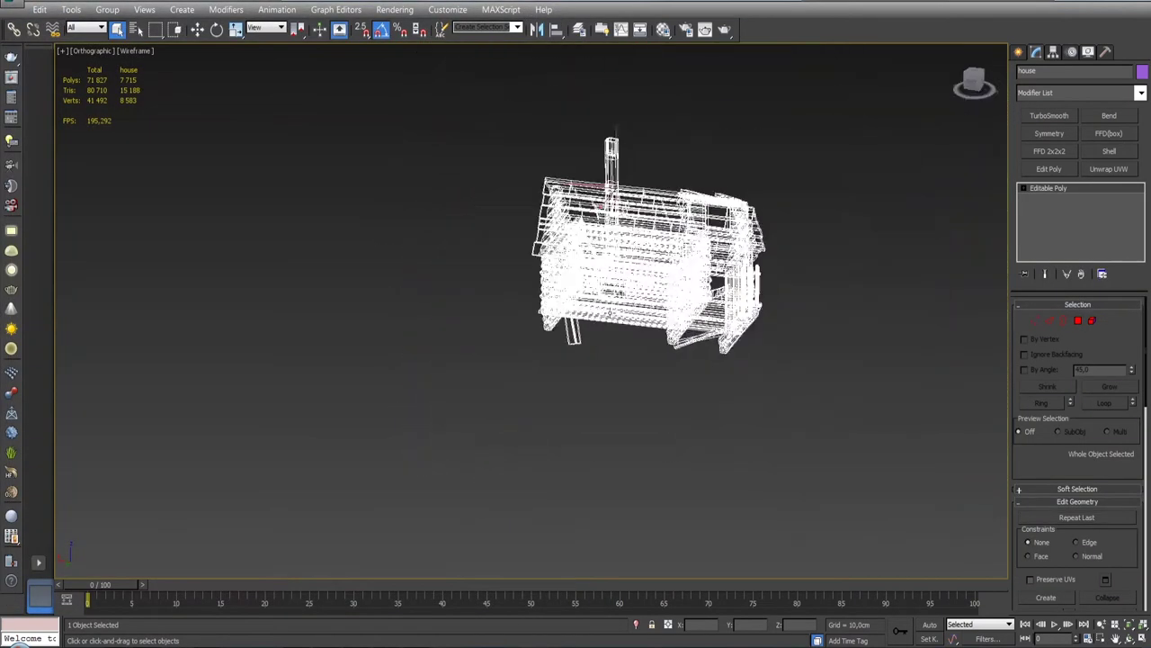
{"action": "left_click_drag", "start_coordinate": [630, 313], "coordinate": [620, 304]}
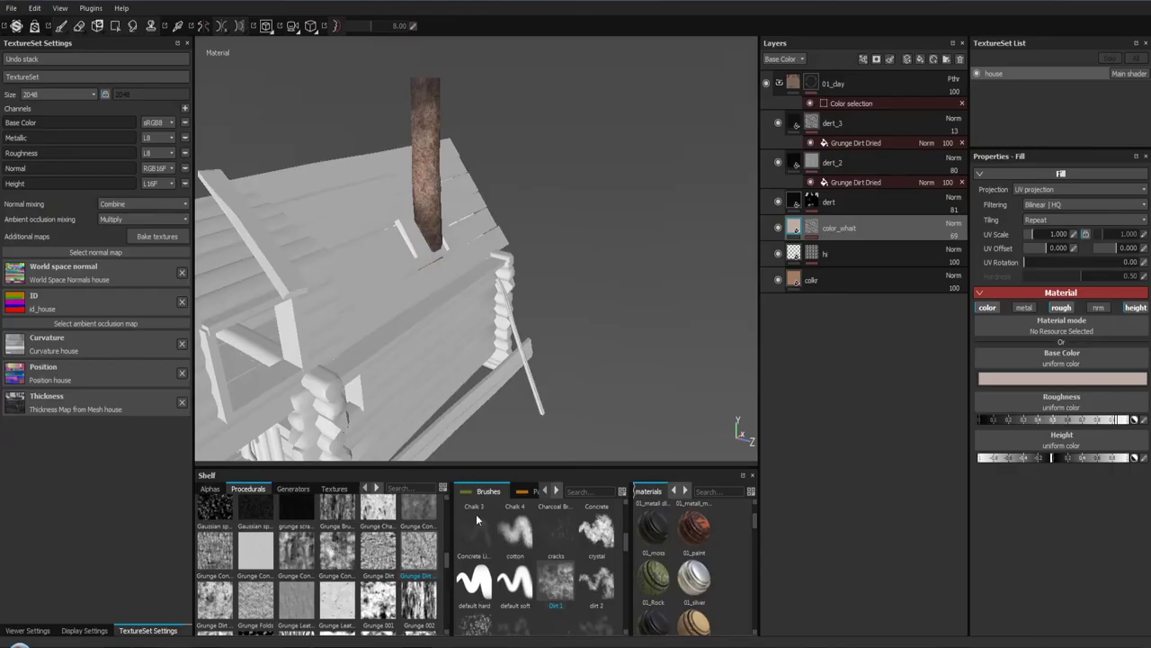
{"action": "left_click_drag", "start_coordinate": [593, 283], "coordinate": [527, 186]}
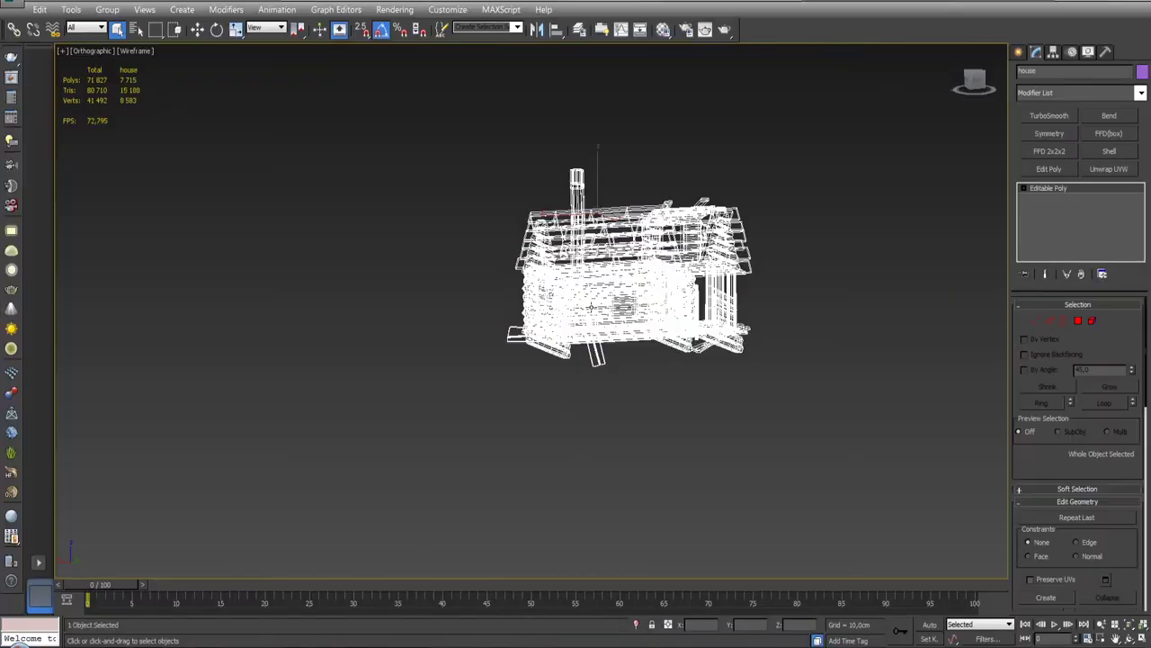
Step: Assign the white house material to the house from the Material Editor
{"action": "key", "text": "F3"}
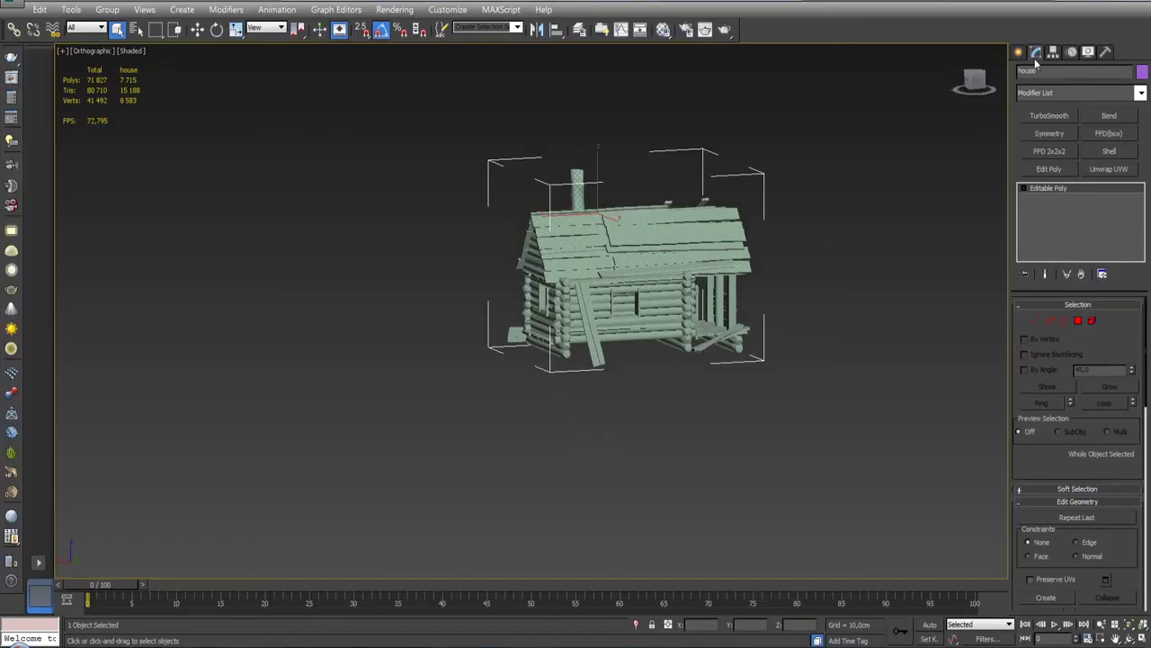
{"action": "left_click", "coordinate": [662, 29]}
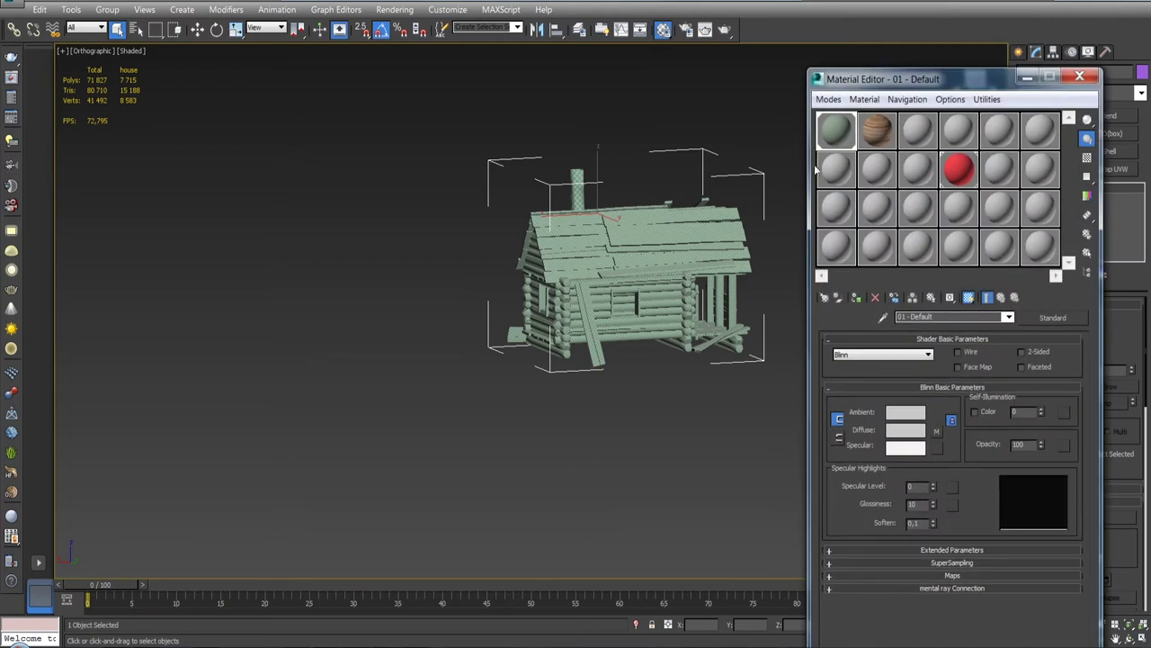
{"action": "left_click", "coordinate": [837, 207]}
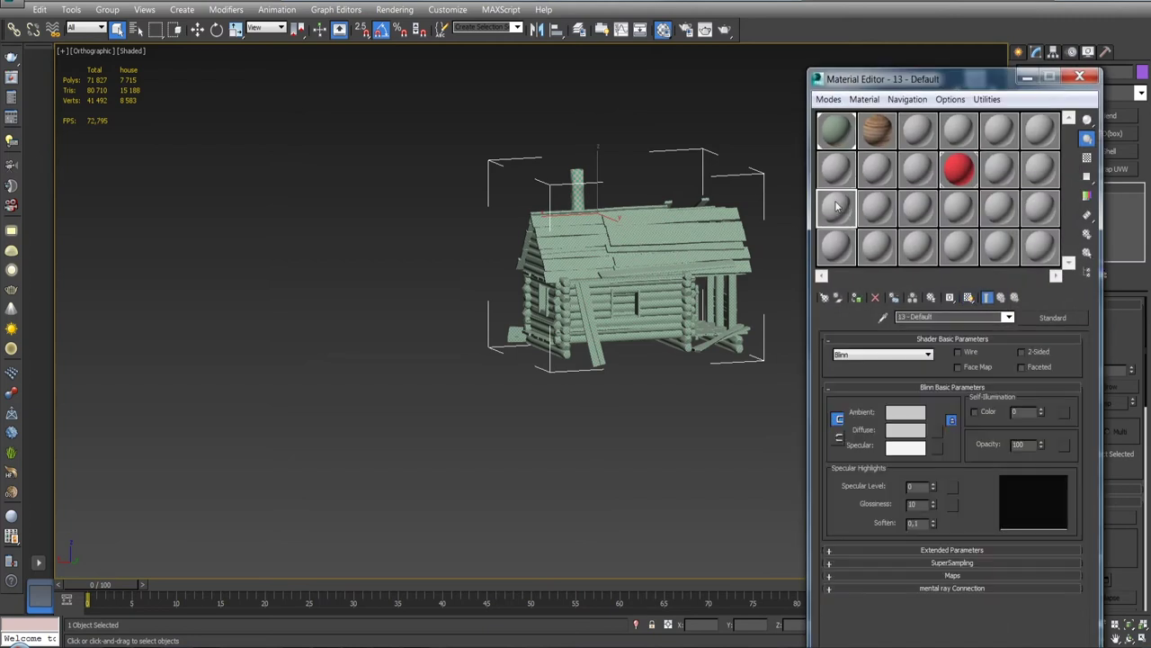
{"action": "left_click", "coordinate": [916, 128]}
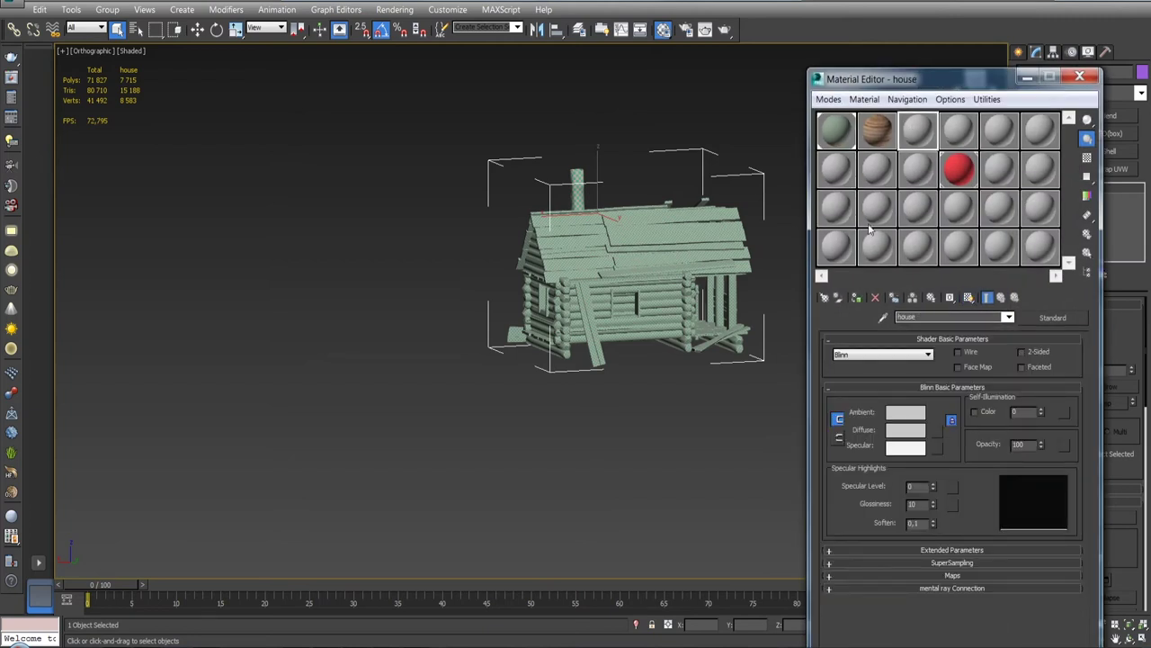
{"action": "left_click", "coordinate": [856, 299]}
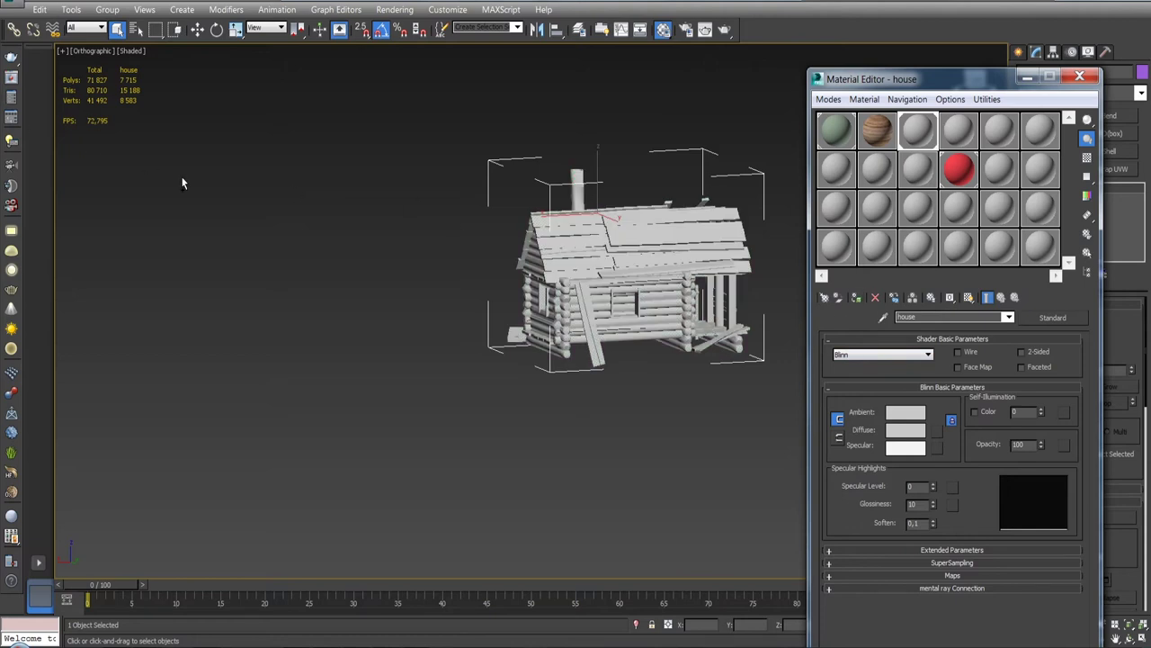
Step: Export the house as OBJ, overwriting house_unwrap2.obj with the default export settings
{"action": "left_click", "coordinate": [17, 7]}
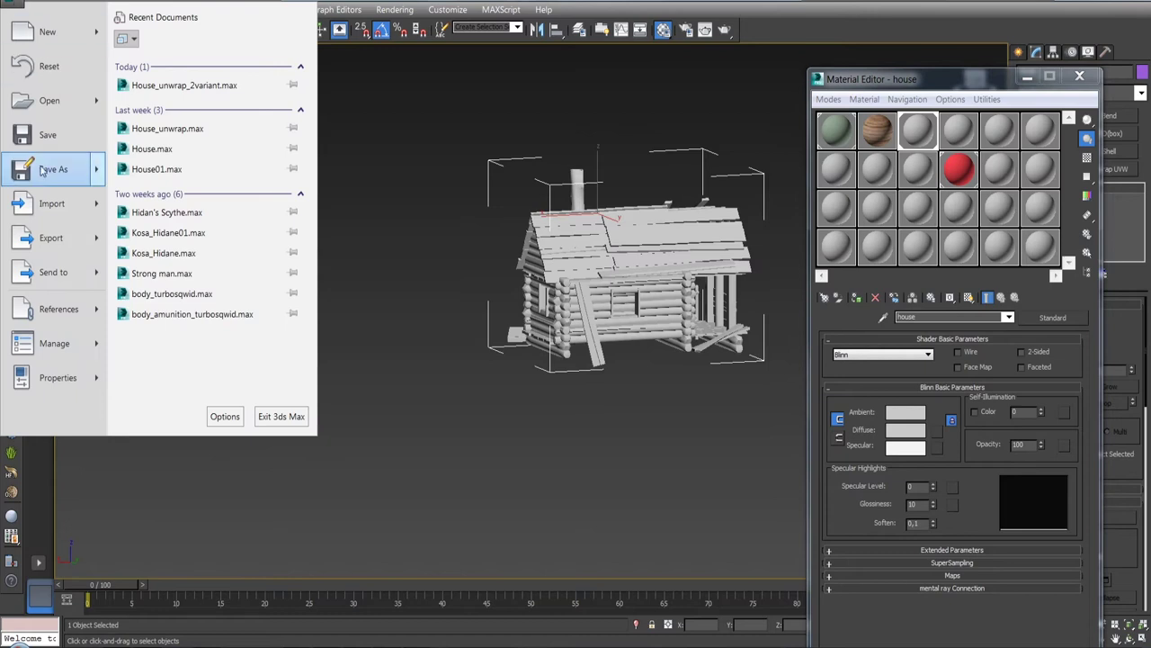
{"action": "mouse_move", "coordinate": [51, 238]}
{"action": "left_click", "coordinate": [222, 134]}
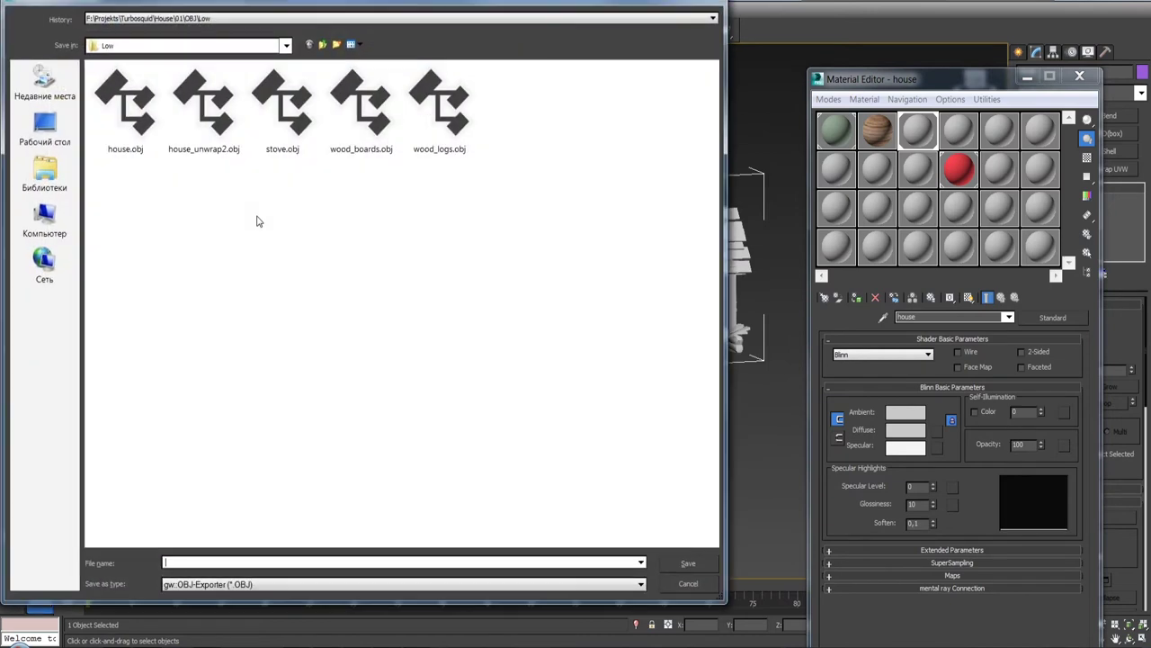
{"action": "double_click", "coordinate": [203, 104]}
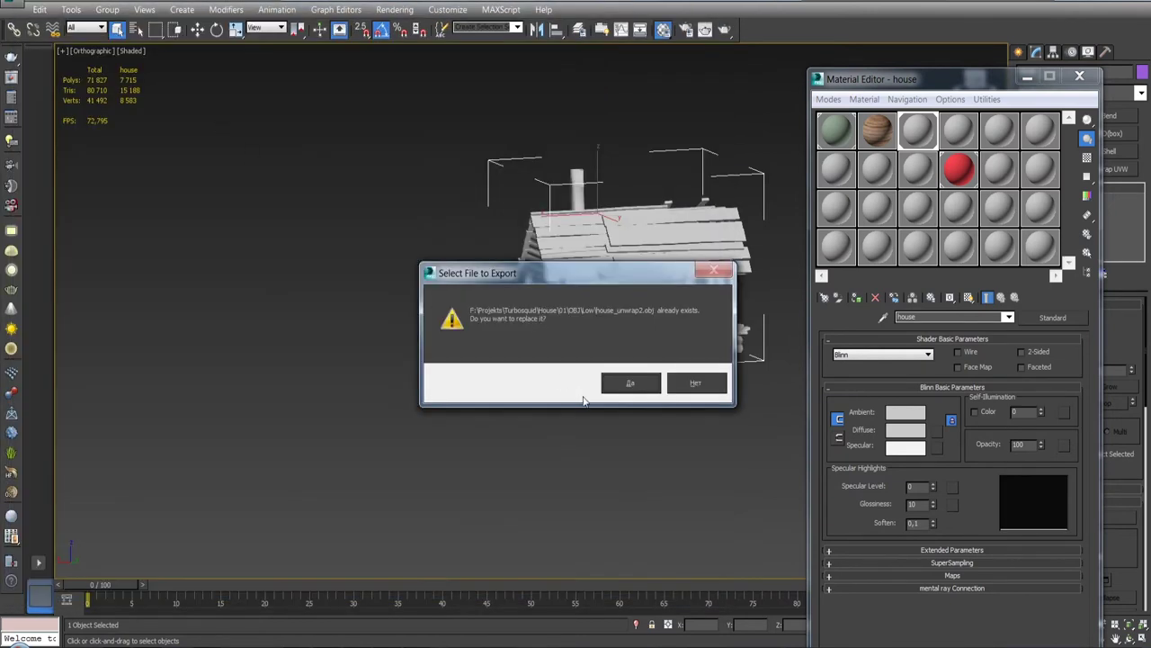
{"action": "left_click", "coordinate": [631, 383]}
{"action": "left_click", "coordinate": [485, 442]}
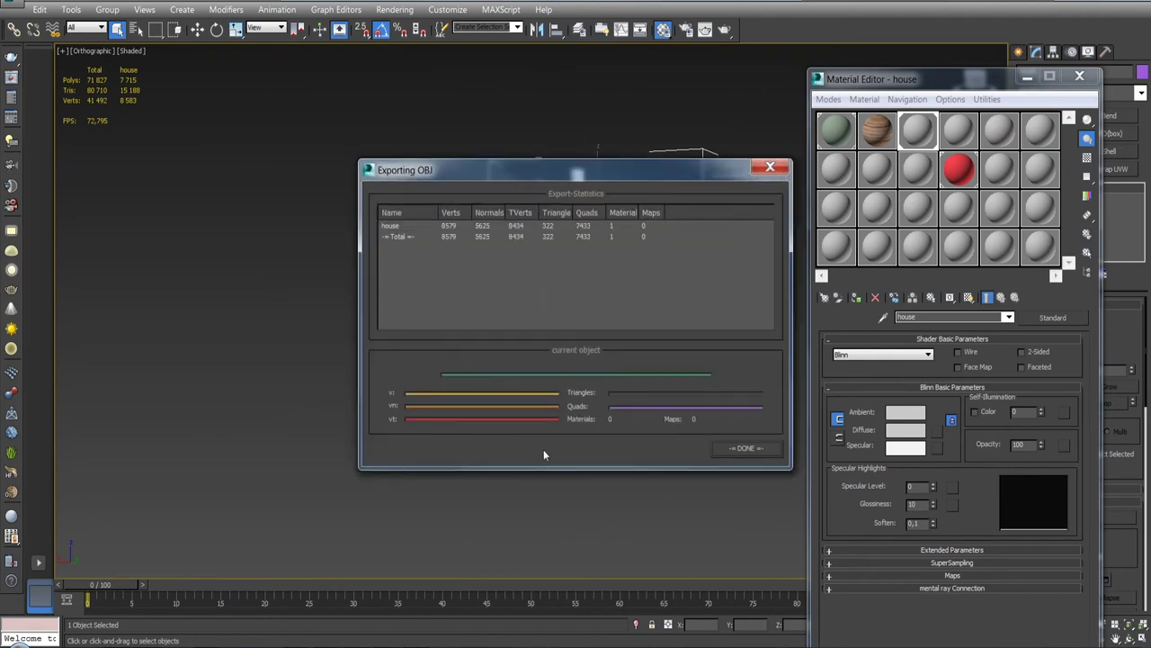
{"action": "left_click", "coordinate": [760, 450]}
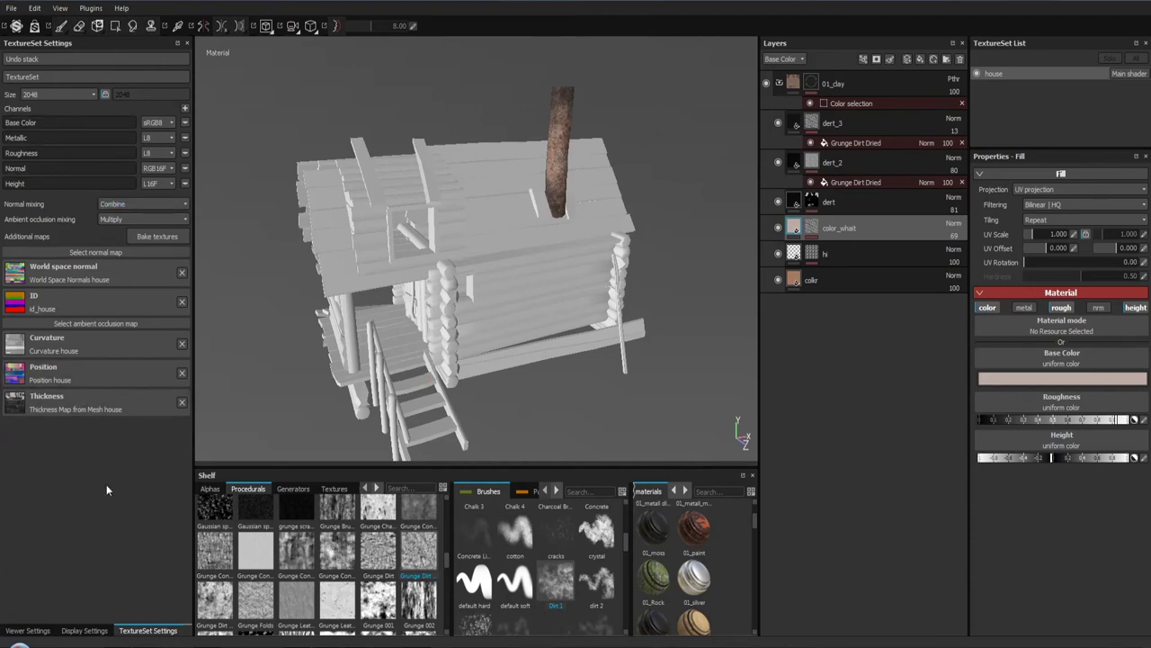
Step: Undo the last two layer visibility changes and set house_unwrap2.obj as the project mesh
{"action": "left_click_drag", "start_coordinate": [444, 562], "coordinate": [451, 539]}
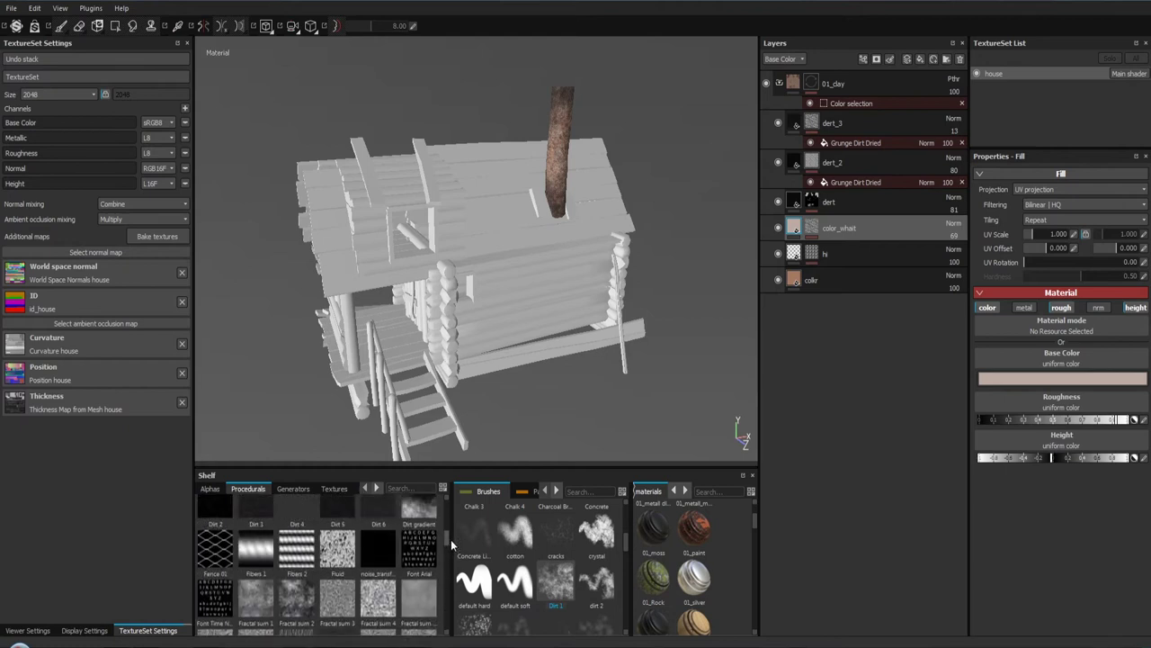
{"action": "left_click", "coordinate": [35, 8]}
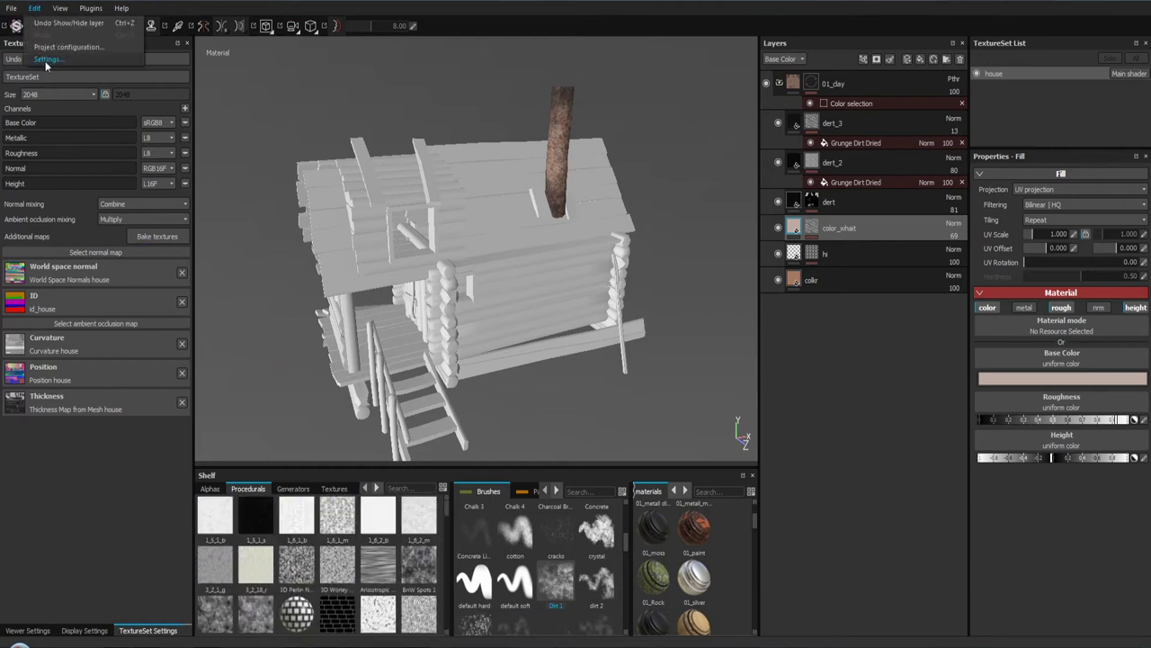
{"action": "left_click", "coordinate": [66, 25]}
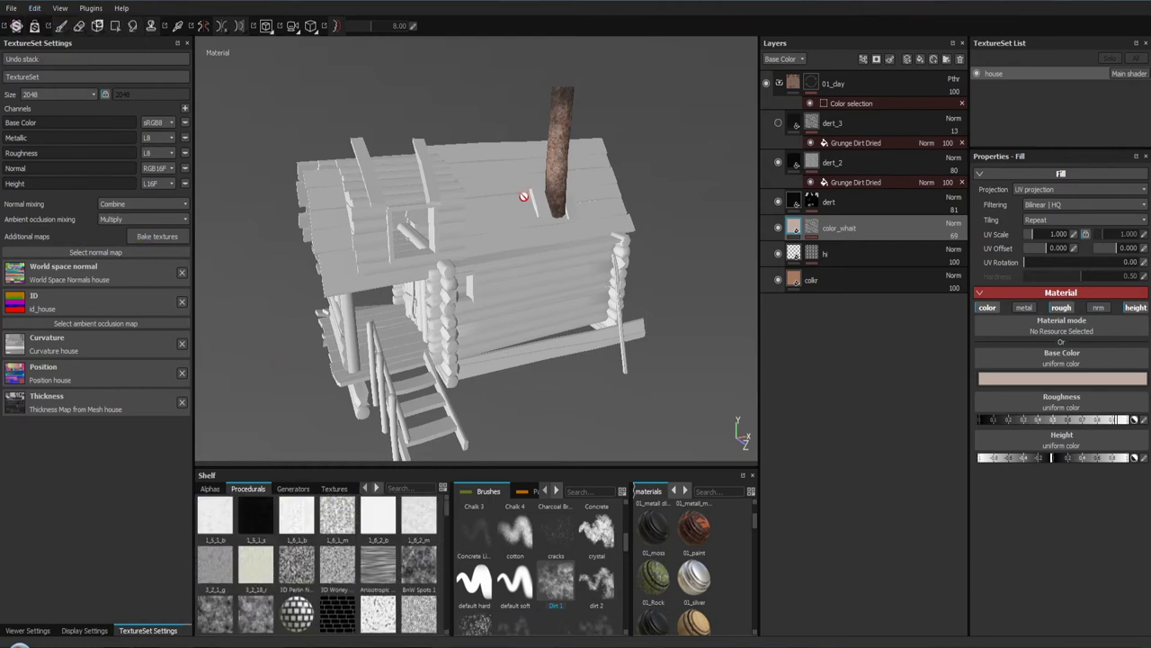
{"action": "left_click", "coordinate": [34, 8]}
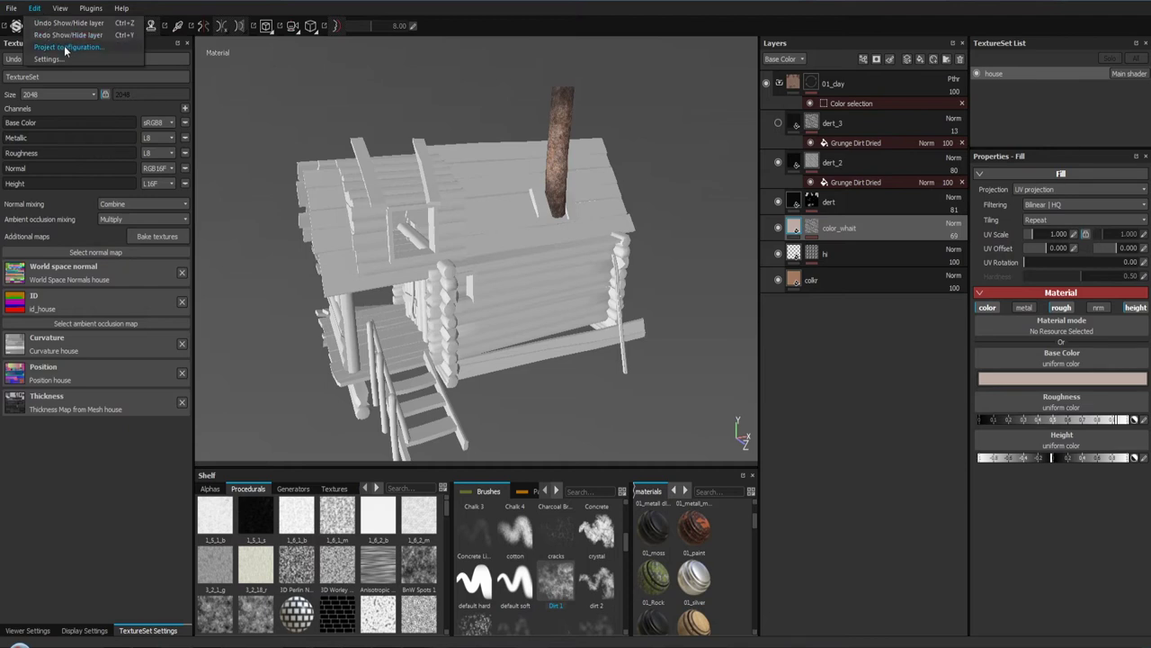
{"action": "left_click", "coordinate": [64, 48]}
{"action": "left_click", "coordinate": [684, 289]}
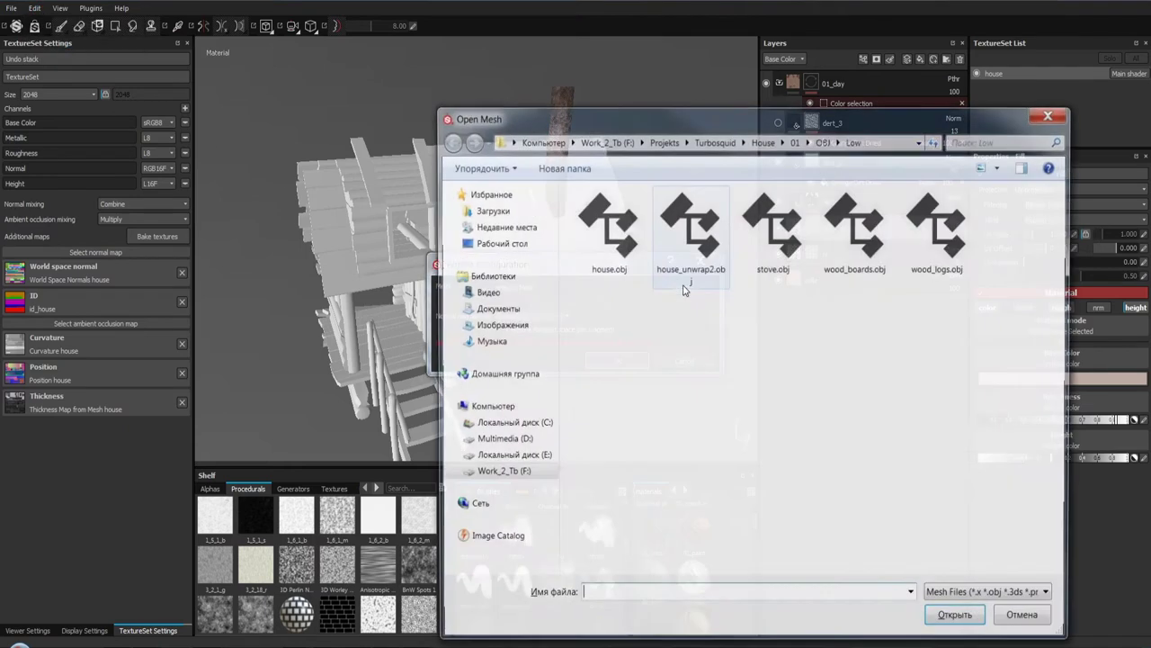
{"action": "double_click", "coordinate": [693, 232]}
{"action": "left_click", "coordinate": [618, 360]}
Step: Orbit and zoom over the updated house, checking the porch planks, chimney and side window
{"action": "left_click_drag", "start_coordinate": [649, 297], "coordinate": [622, 283]}
{"action": "left_click_drag", "start_coordinate": [621, 282], "coordinate": [433, 164]}
{"action": "left_click_drag", "start_coordinate": [432, 164], "coordinate": [476, 298]}
{"action": "left_click_drag", "start_coordinate": [476, 298], "coordinate": [534, 573]}
{"action": "left_click_drag", "start_coordinate": [398, 352], "coordinate": [400, 374]}
{"action": "left_click_drag", "start_coordinate": [400, 374], "coordinate": [316, 72]}
{"action": "left_click_drag", "start_coordinate": [316, 72], "coordinate": [534, 216]}
{"action": "left_click_drag", "start_coordinate": [534, 216], "coordinate": [473, 154]}
{"action": "left_click_drag", "start_coordinate": [473, 154], "coordinate": [689, 249]}
{"action": "left_click_drag", "start_coordinate": [689, 249], "coordinate": [549, 274]}
{"action": "left_click_drag", "start_coordinate": [549, 275], "coordinate": [509, 171]}
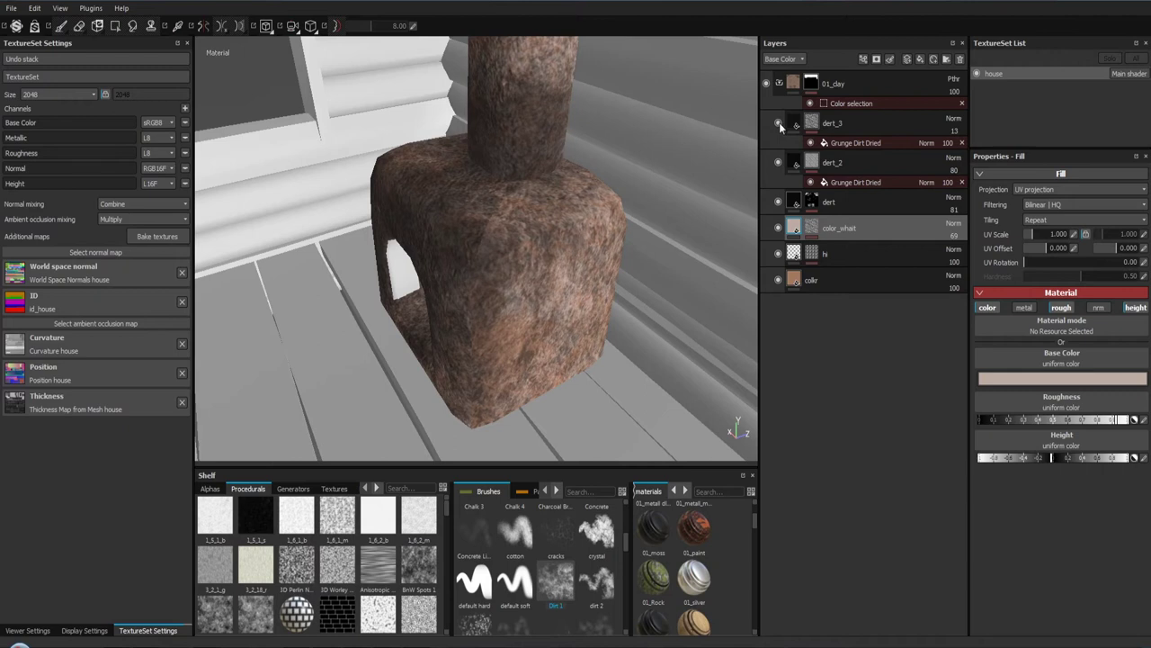
Step: Reframe the house and inspect the stove through the window and the chimney up close
{"action": "left_click_drag", "start_coordinate": [747, 126], "coordinate": [499, 218]}
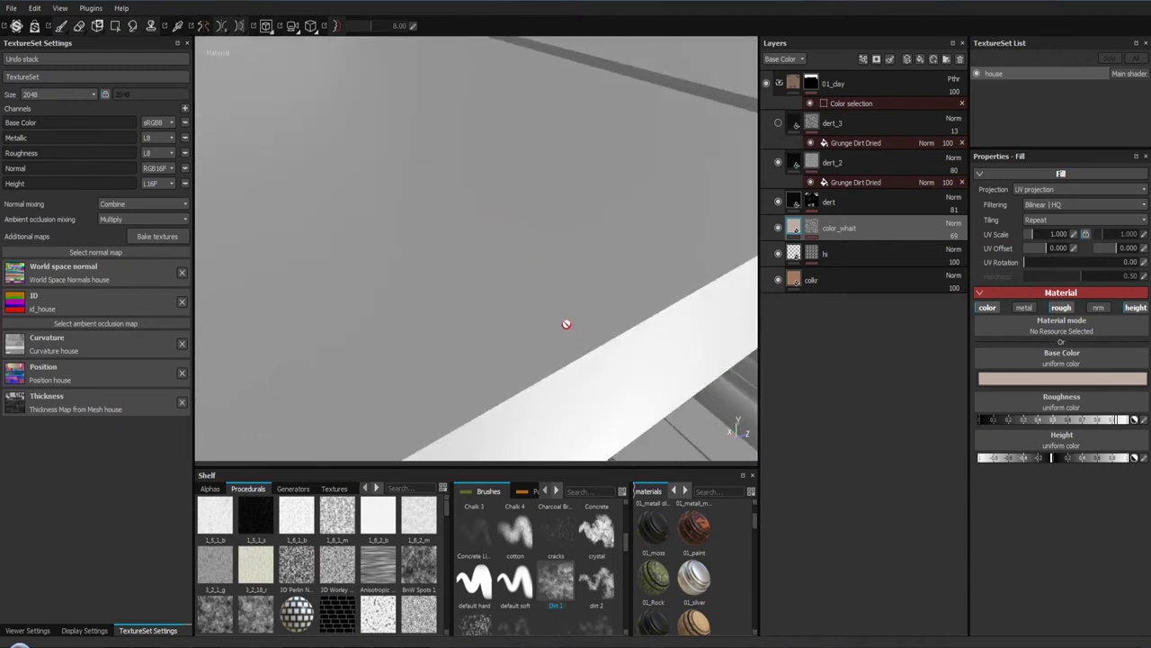
{"action": "key", "text": "f"}
{"action": "left_click_drag", "start_coordinate": [466, 304], "coordinate": [606, 160]}
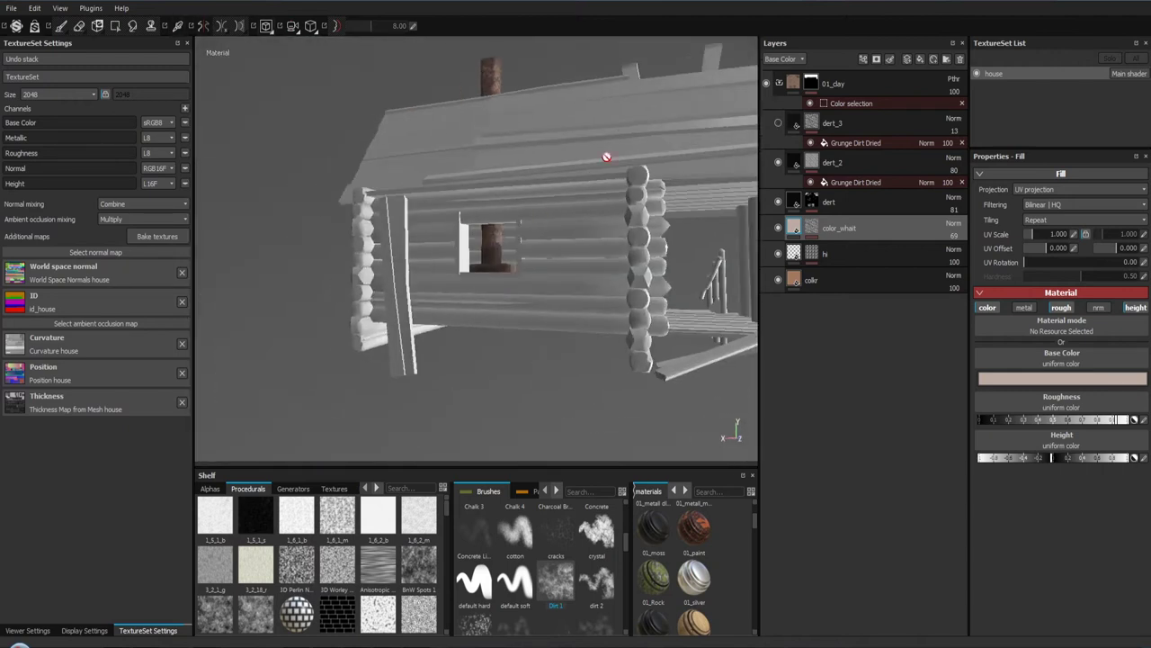
{"action": "scroll", "scroll_direction": "up", "scroll_amount": 3}
{"action": "scroll", "scroll_direction": "up", "scroll_amount": 3}
{"action": "scroll", "scroll_direction": "up", "scroll_amount": 3}
{"action": "left_click_drag", "start_coordinate": [521, 315], "coordinate": [661, 207]}
{"action": "left_click_drag", "start_coordinate": [695, 280], "coordinate": [447, 177]}
{"action": "key", "text": "f"}
{"action": "scroll", "scroll_direction": "up", "scroll_amount": 3}
{"action": "left_click_drag", "start_coordinate": [470, 240], "coordinate": [479, 305]}
{"action": "scroll", "scroll_direction": "up", "scroll_amount": 3}
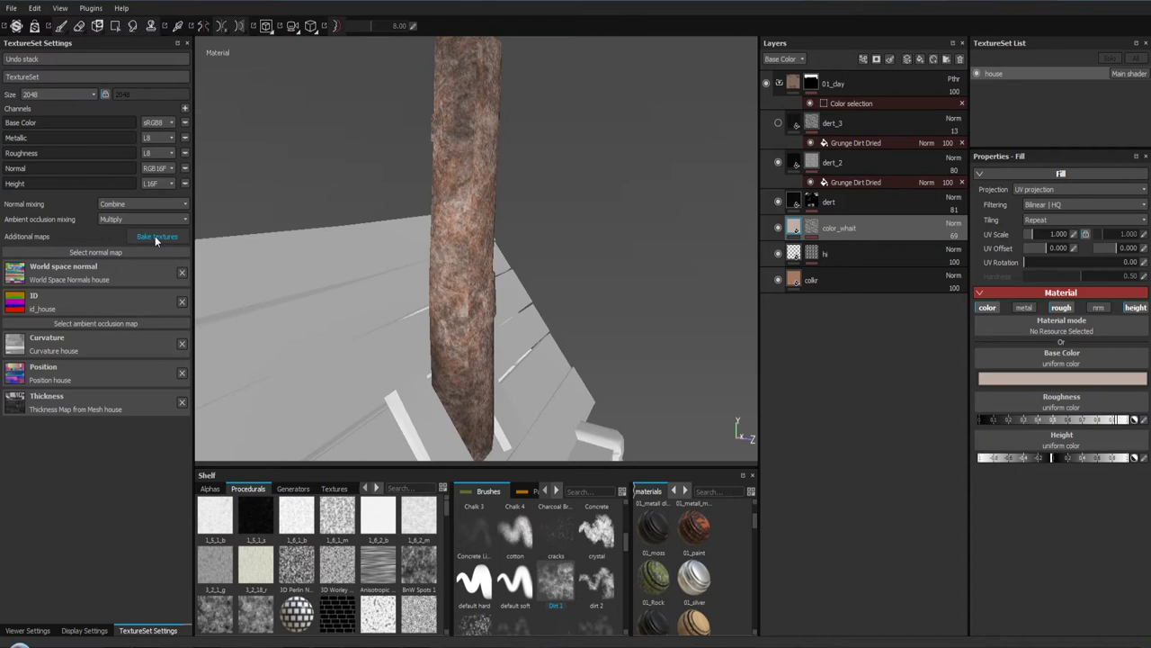
Step: Bake the house's mesh maps at 4096x4096 with Ambient occlusion unchecked
{"action": "left_click", "coordinate": [156, 237]}
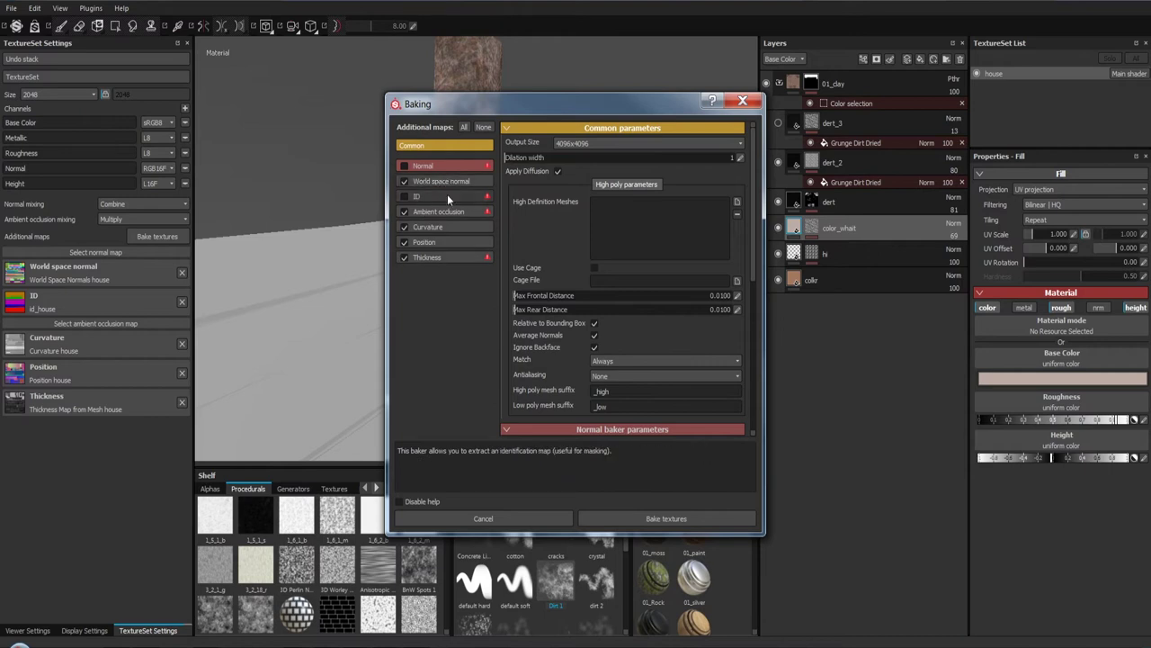
{"action": "left_click", "coordinate": [405, 213]}
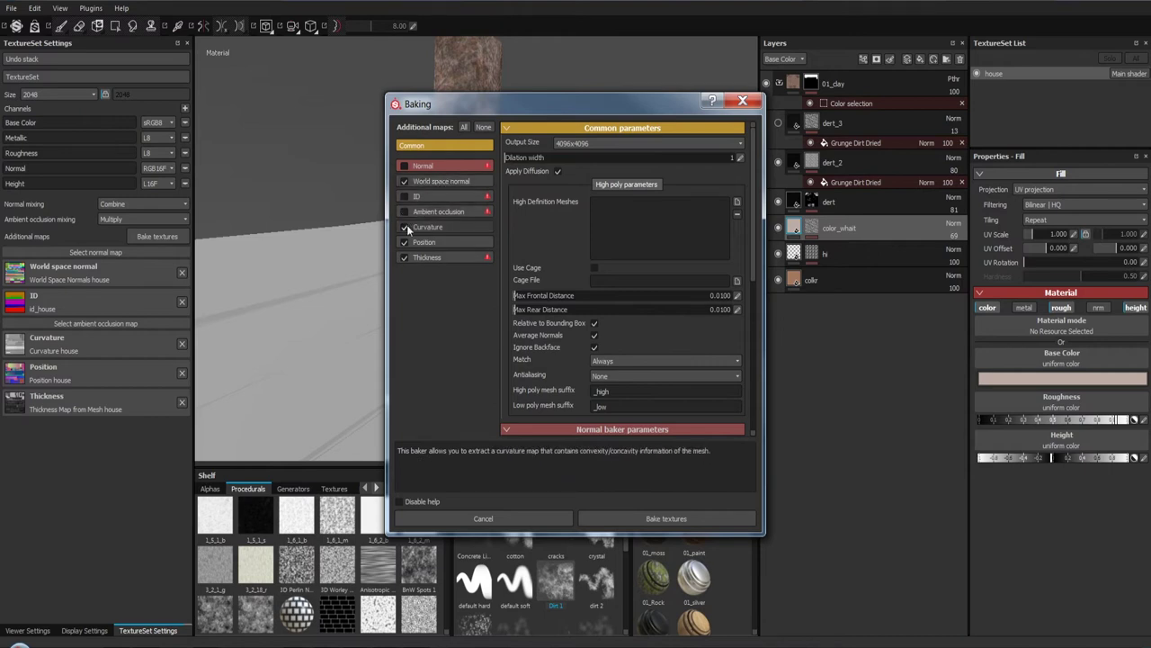
{"action": "left_click", "coordinate": [651, 519]}
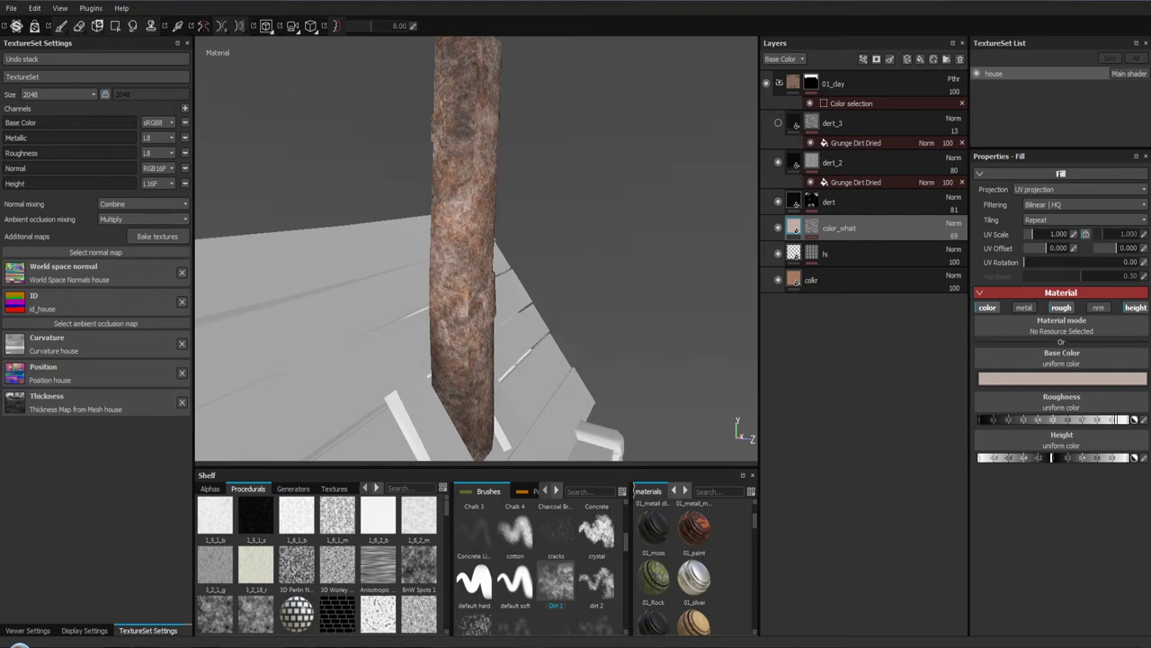
Step: Frame the chimney pipe and hide the dert_2 and dert grime layers, keeping color_whait visible
{"action": "left_click_drag", "start_coordinate": [625, 318], "coordinate": [470, 249]}
{"action": "left_click_drag", "start_coordinate": [471, 249], "coordinate": [526, 395]}
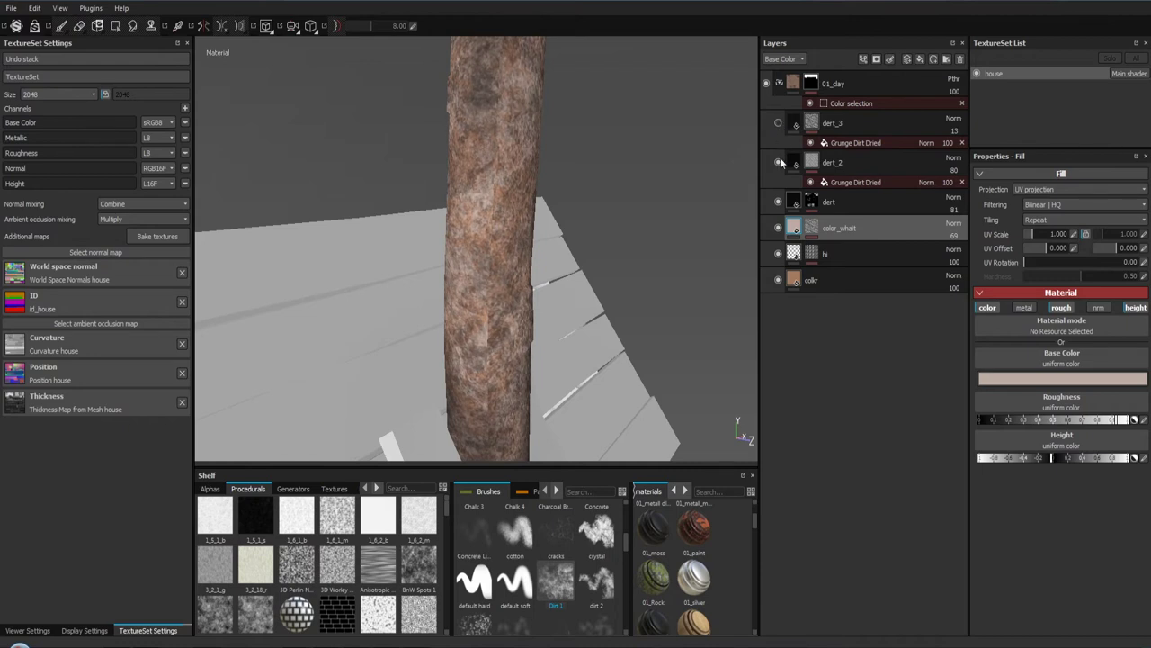
{"action": "left_click", "coordinate": [779, 162]}
{"action": "left_click", "coordinate": [779, 202]}
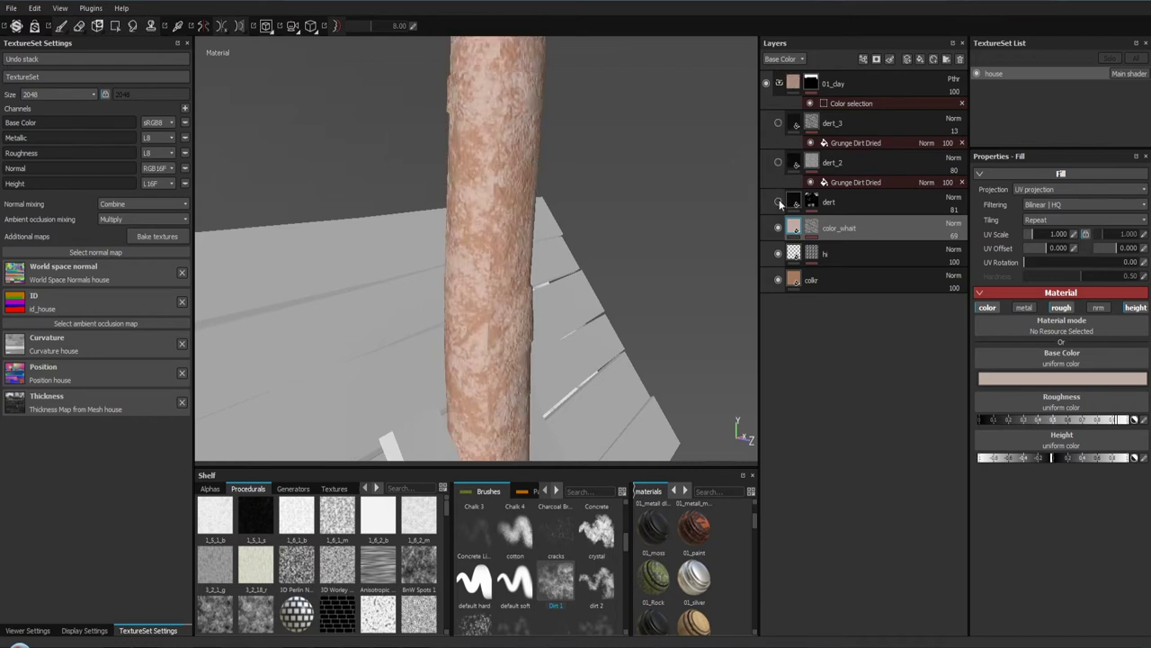
{"action": "left_click", "coordinate": [779, 227]}
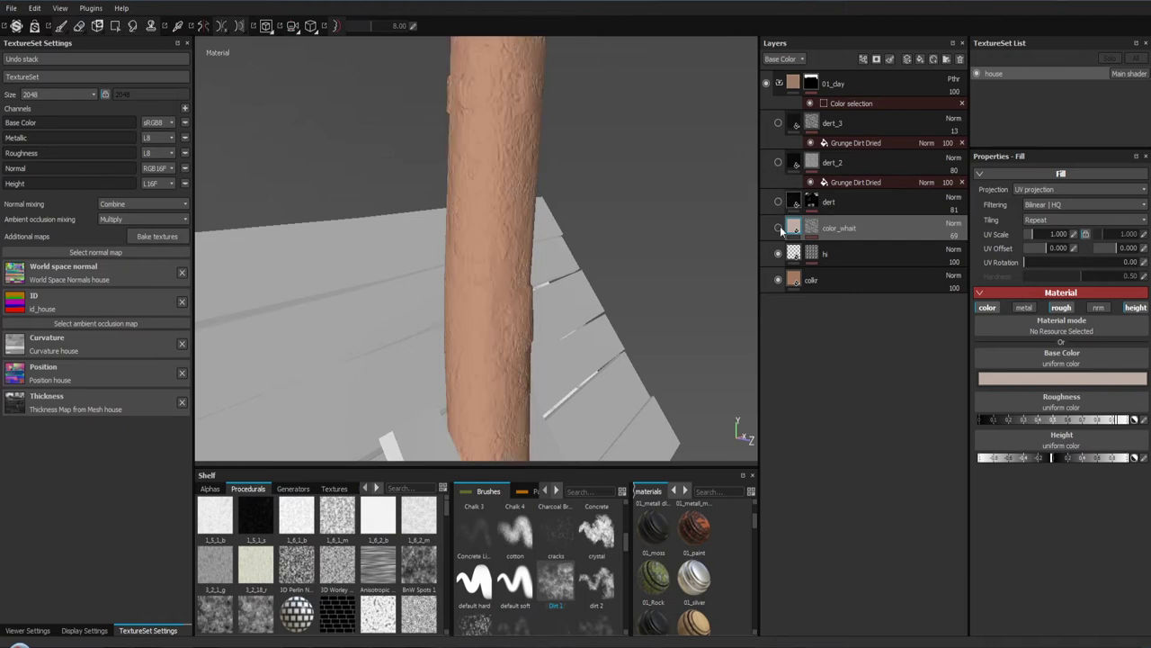
{"action": "left_click", "coordinate": [779, 228]}
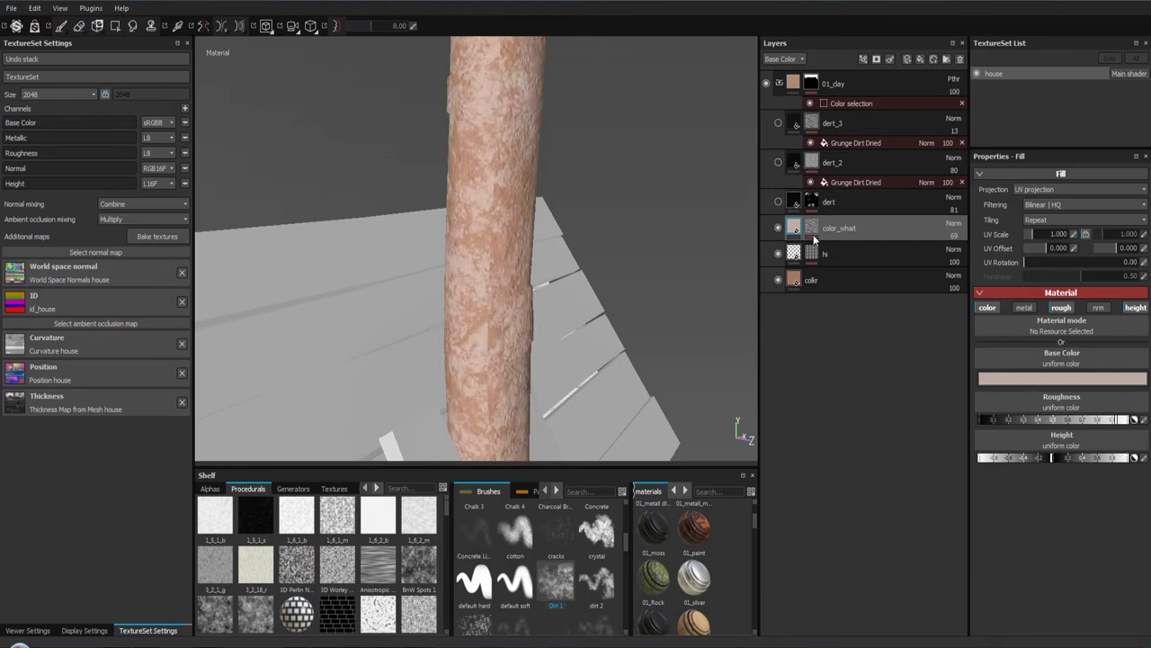
Step: Leave the fill on UV projection and switch the Grunge Dirt Dried mask to tri-planar
{"action": "left_click", "coordinate": [1050, 190]}
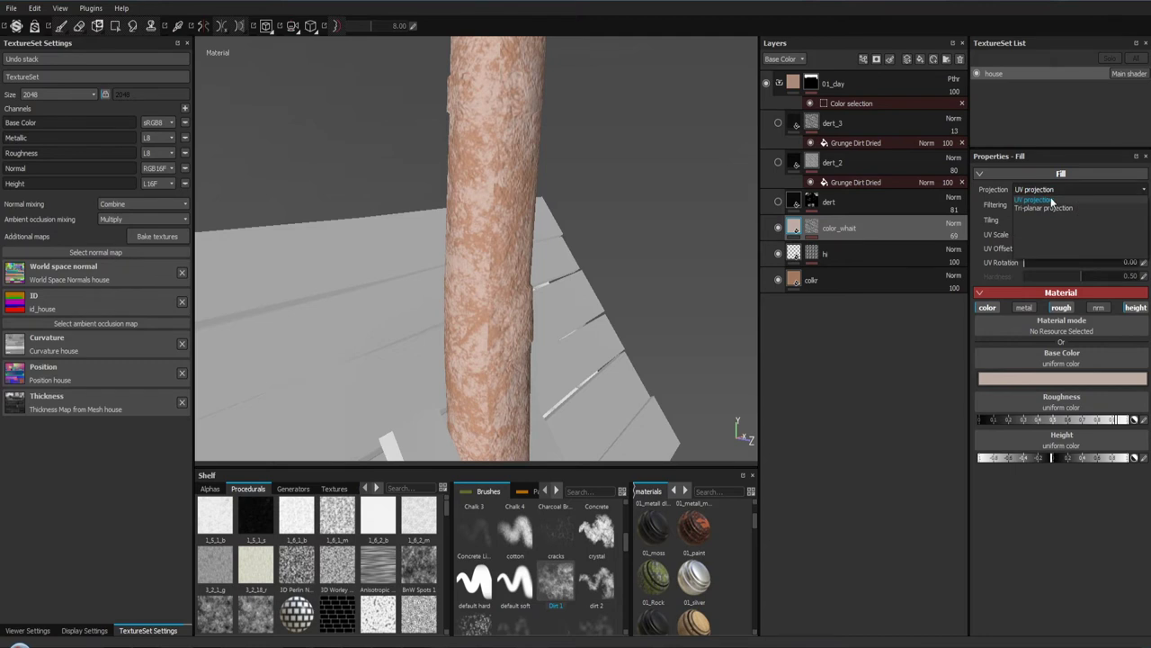
{"action": "left_click", "coordinate": [1050, 207]}
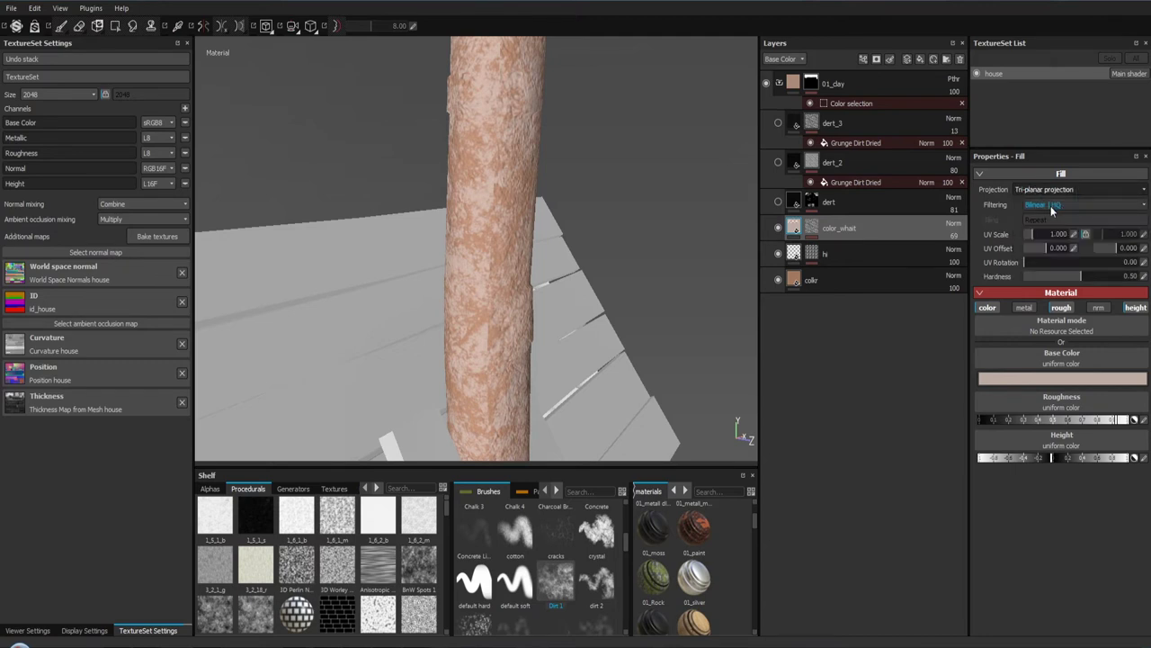
{"action": "left_click", "coordinate": [1048, 190]}
{"action": "left_click", "coordinate": [1034, 192]}
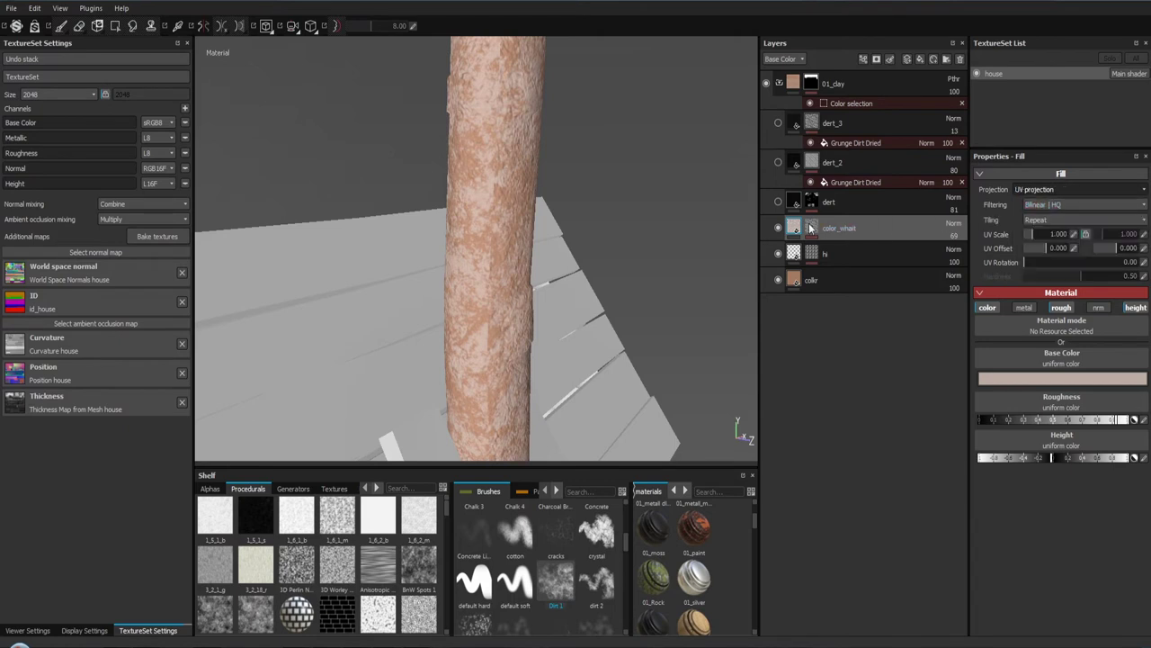
{"action": "left_click", "coordinate": [810, 229]}
{"action": "left_click", "coordinate": [841, 250]}
{"action": "left_click", "coordinate": [1071, 190]}
{"action": "left_click", "coordinate": [1057, 205]}
Step: Test tri-planar on color_whait's own fill, then return it to UV projection
{"action": "left_click_drag", "start_coordinate": [584, 222], "coordinate": [655, 162]}
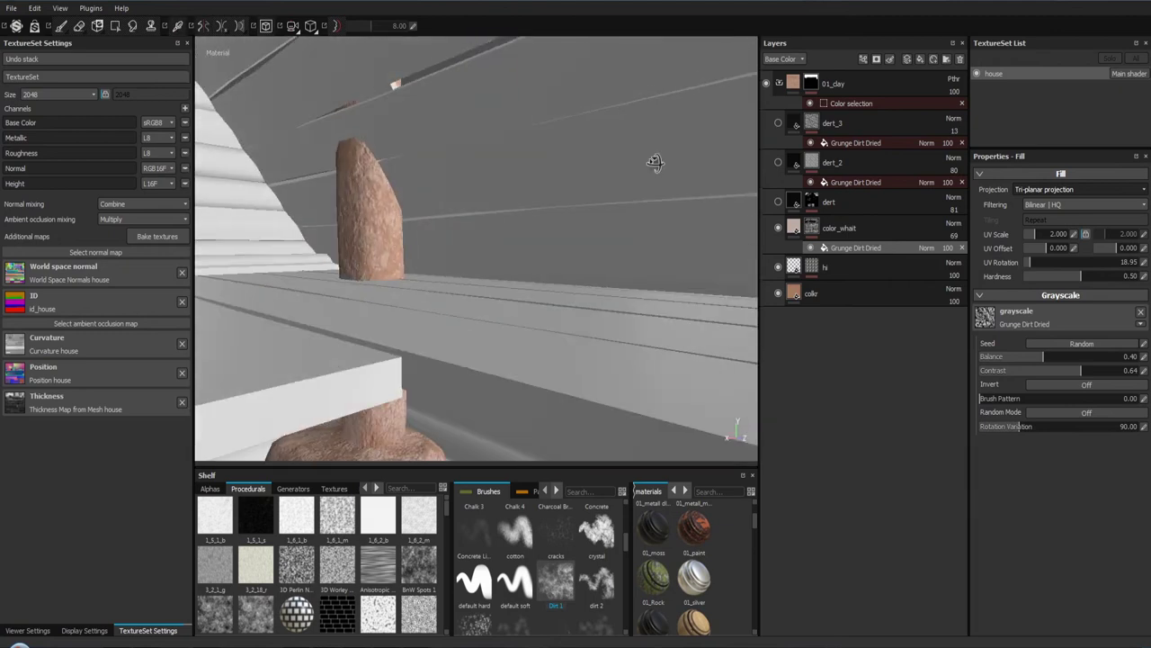
{"action": "left_click_drag", "start_coordinate": [364, 233], "coordinate": [417, 241]}
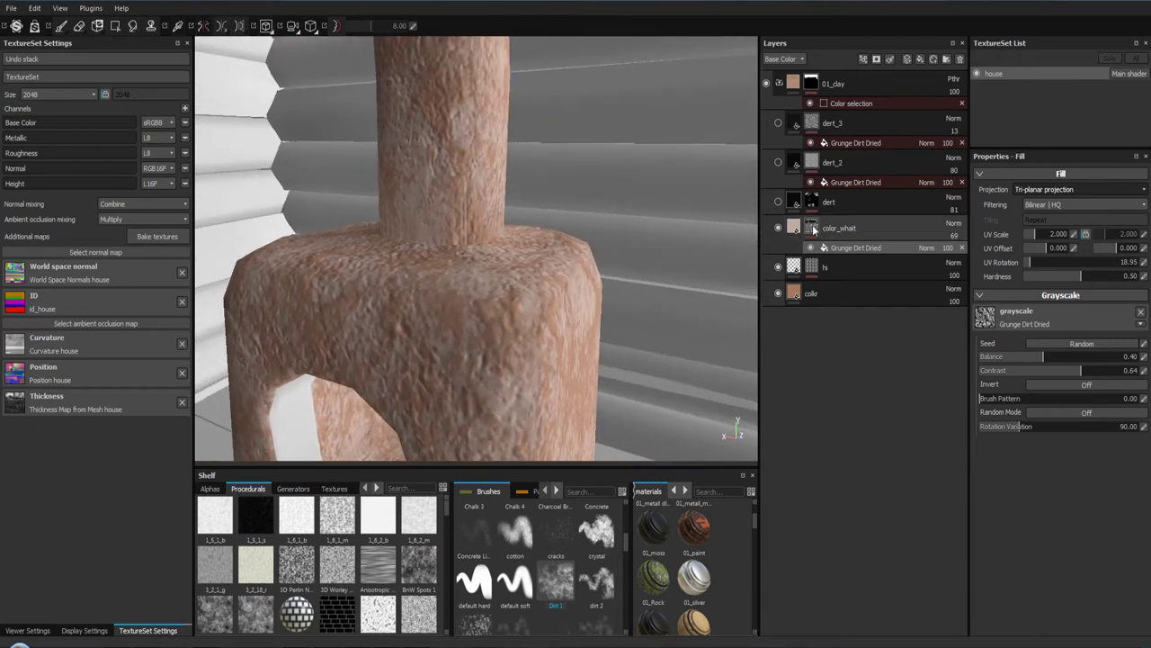
{"action": "left_click", "coordinate": [796, 229]}
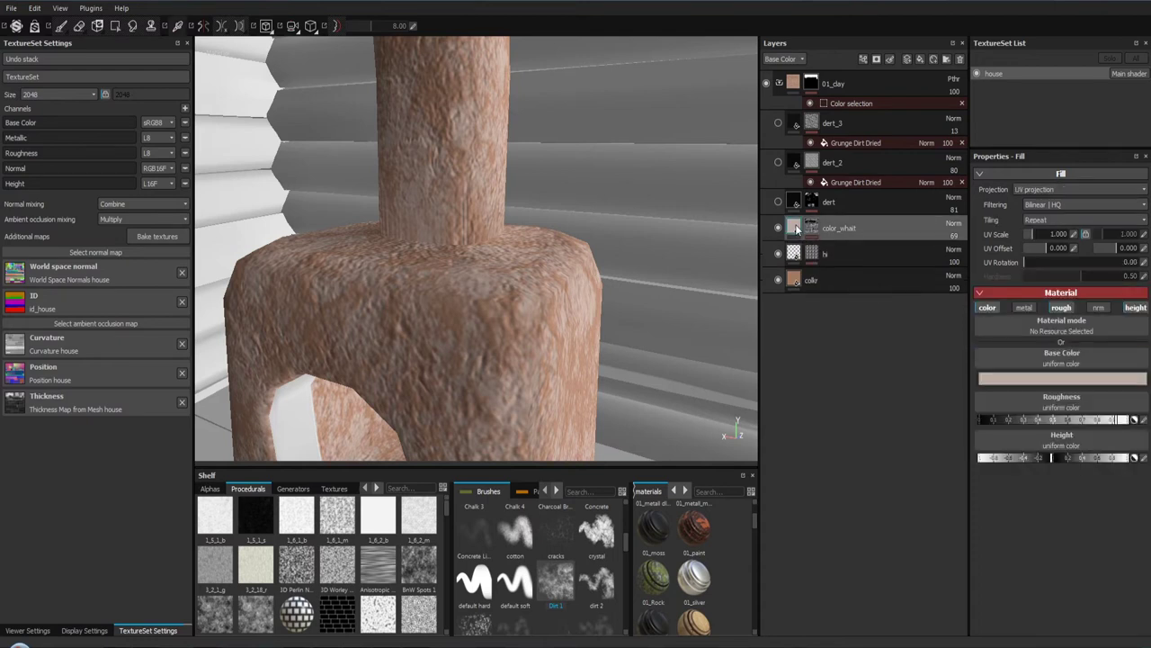
{"action": "left_click", "coordinate": [1042, 190]}
{"action": "left_click", "coordinate": [1041, 205]}
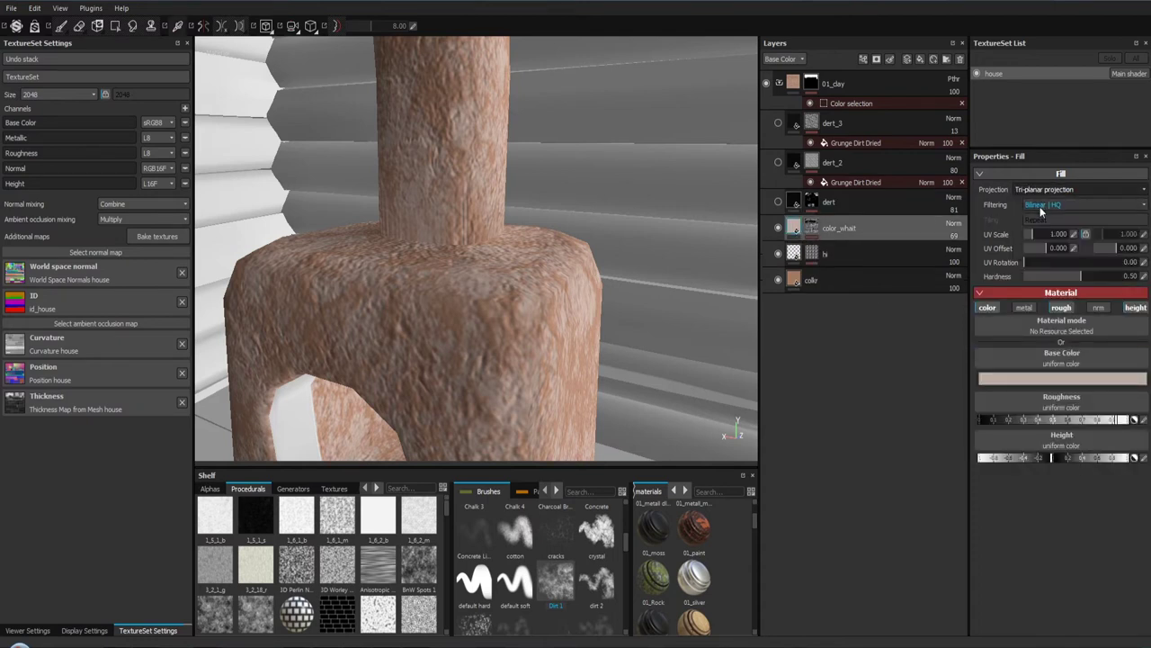
{"action": "left_click", "coordinate": [1034, 190]}
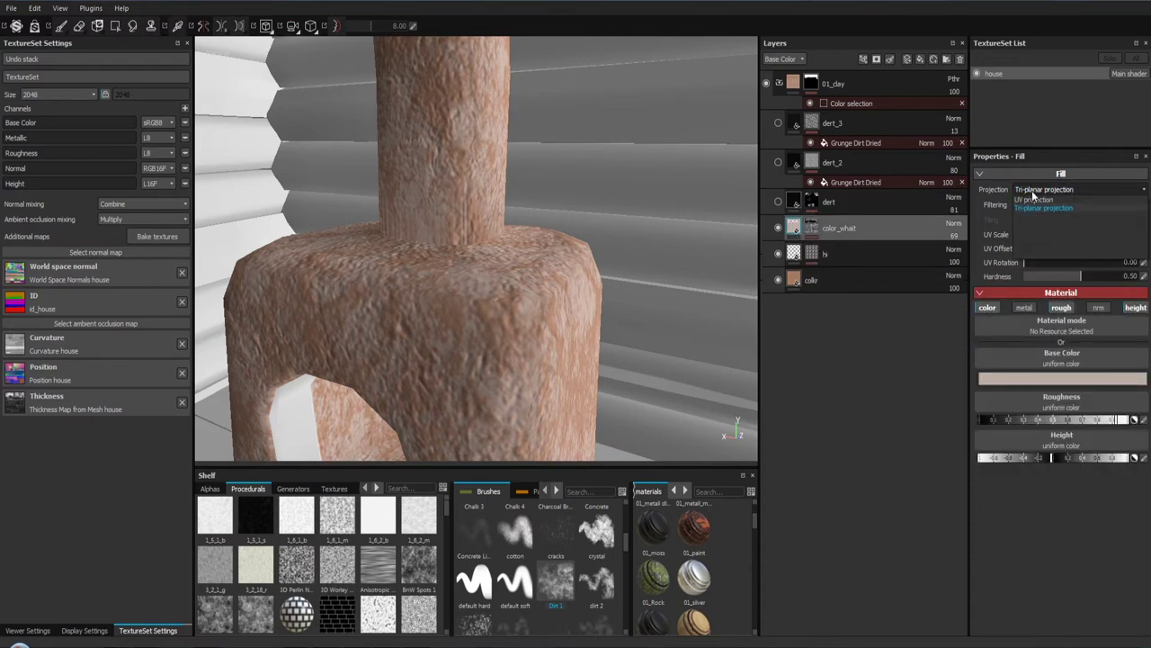
{"action": "left_click", "coordinate": [1025, 204]}
Step: Set the Grunge Dirt Dried mask fill to Tri-planar and remove color_whait's height channel
{"action": "left_click", "coordinate": [816, 231]}
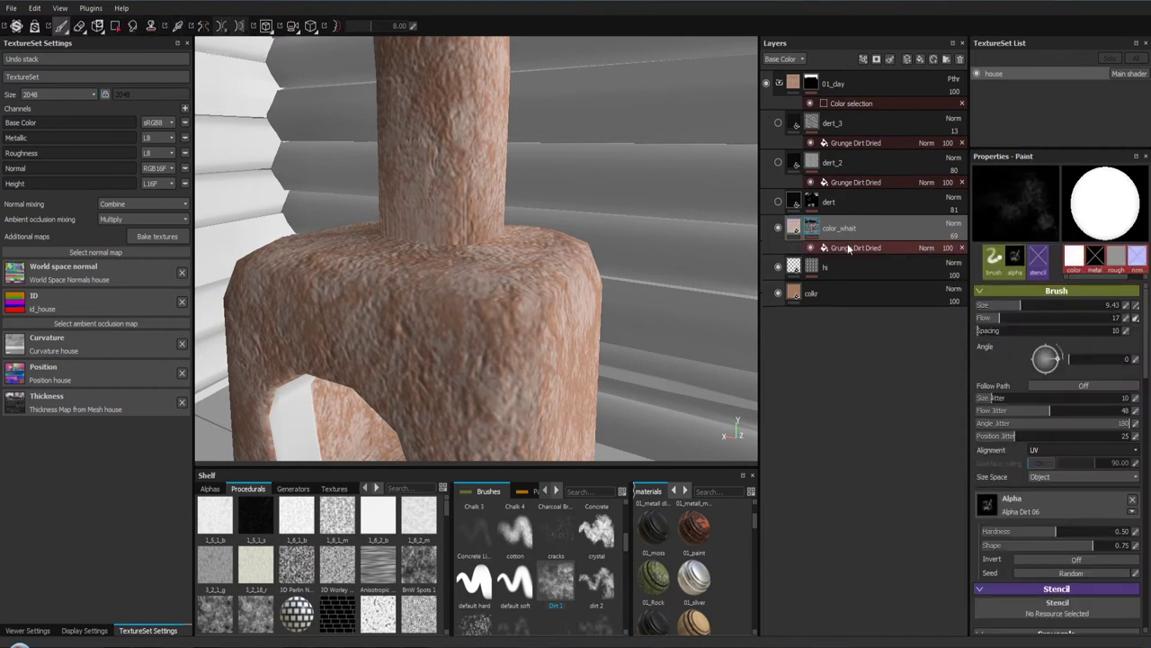
{"action": "left_click", "coordinate": [848, 248]}
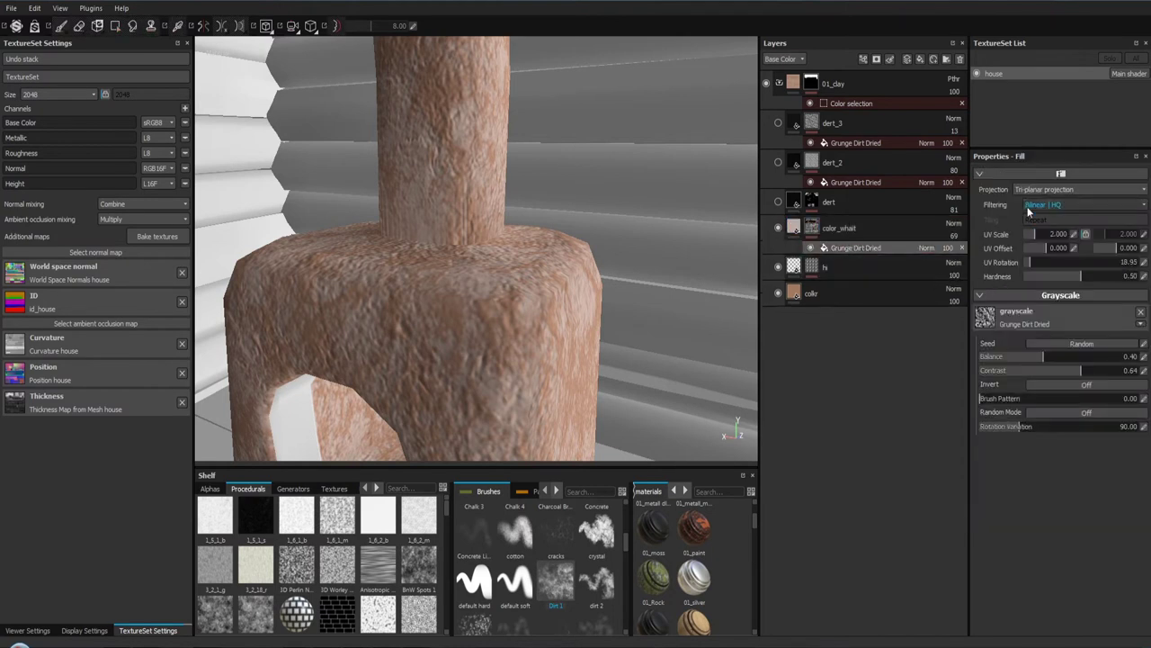
{"action": "left_click", "coordinate": [1035, 190]}
{"action": "left_click", "coordinate": [1032, 200]}
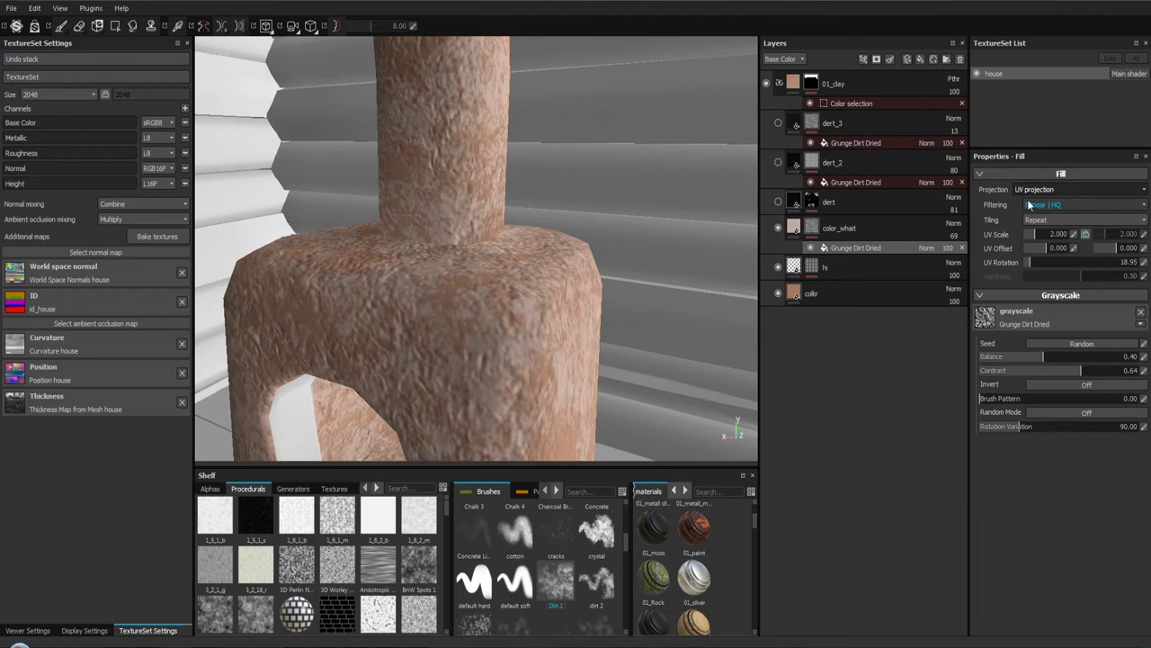
{"action": "left_click", "coordinate": [1039, 190]}
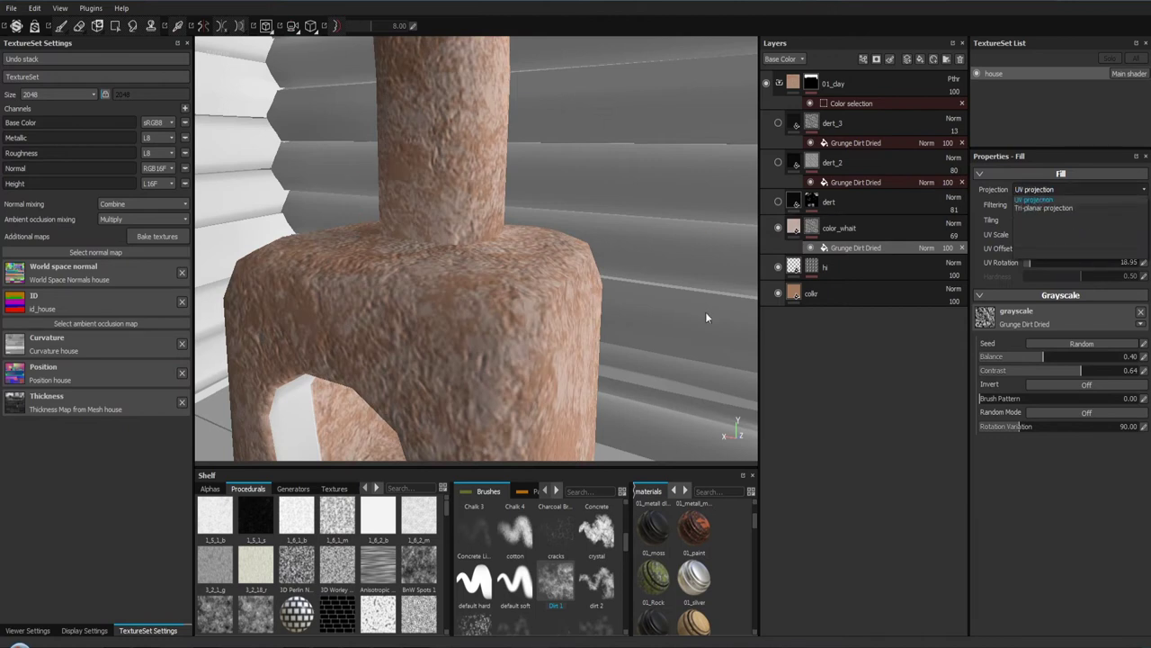
{"action": "left_click", "coordinate": [1045, 208]}
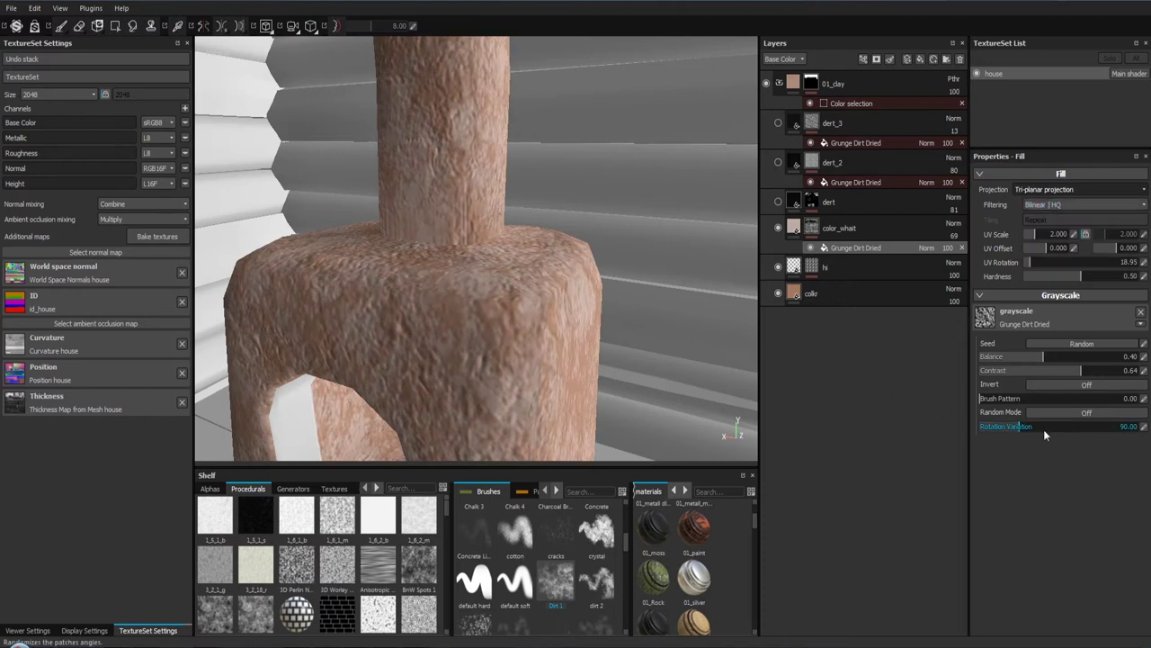
{"action": "left_click", "coordinate": [837, 228]}
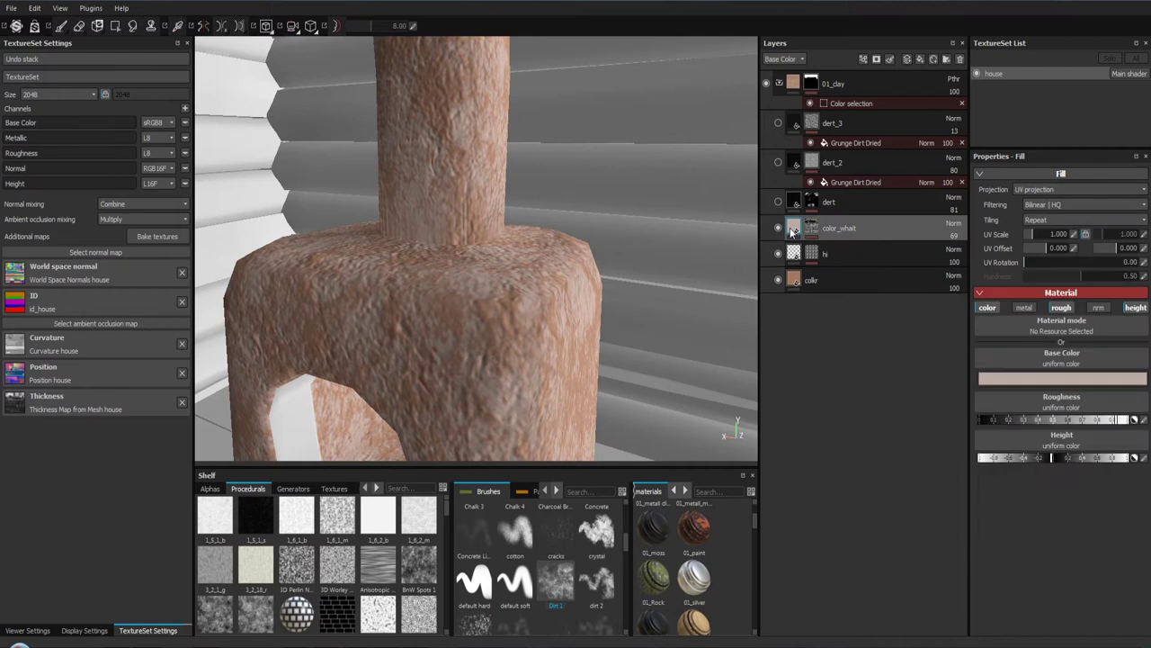
{"action": "left_click", "coordinate": [1135, 308]}
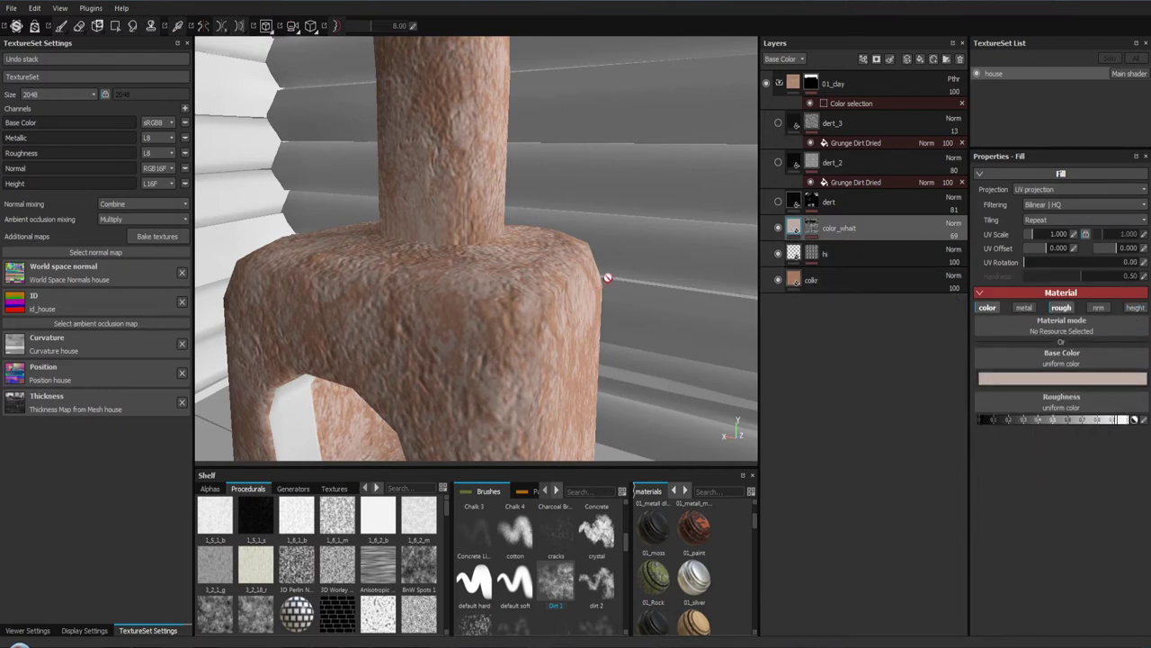
Step: Turn on the dert layer to show chimney grime and add a Paint effect to its mask
{"action": "left_click_drag", "start_coordinate": [621, 282], "coordinate": [401, 278]}
{"action": "key", "text": "f"}
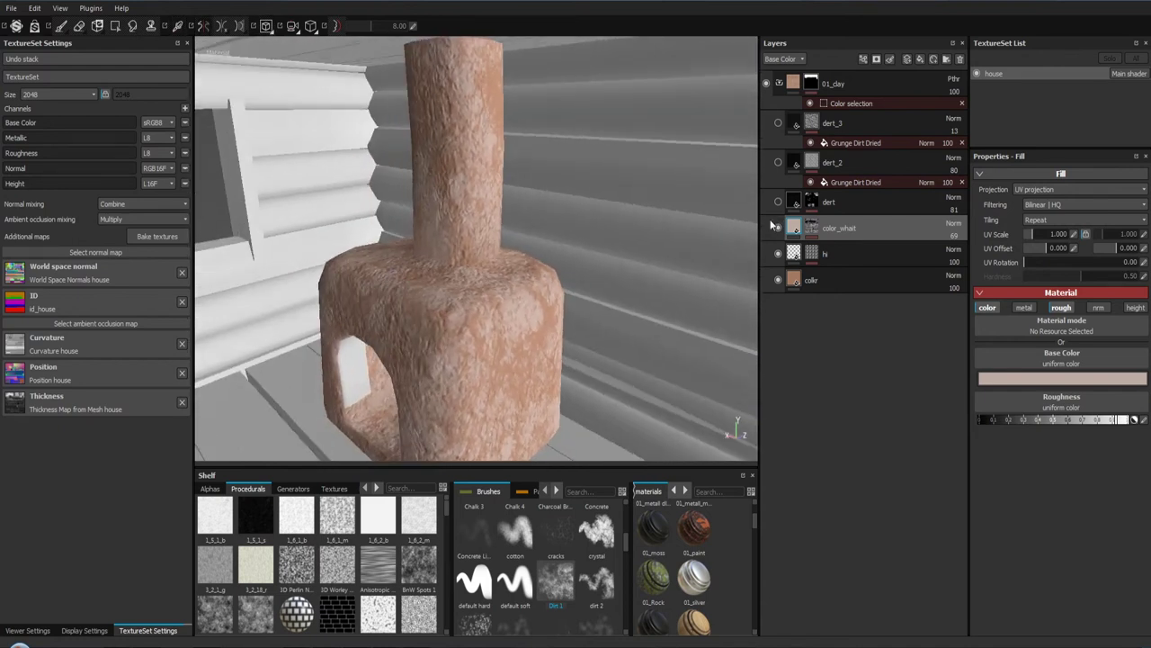
{"action": "left_click", "coordinate": [779, 203]}
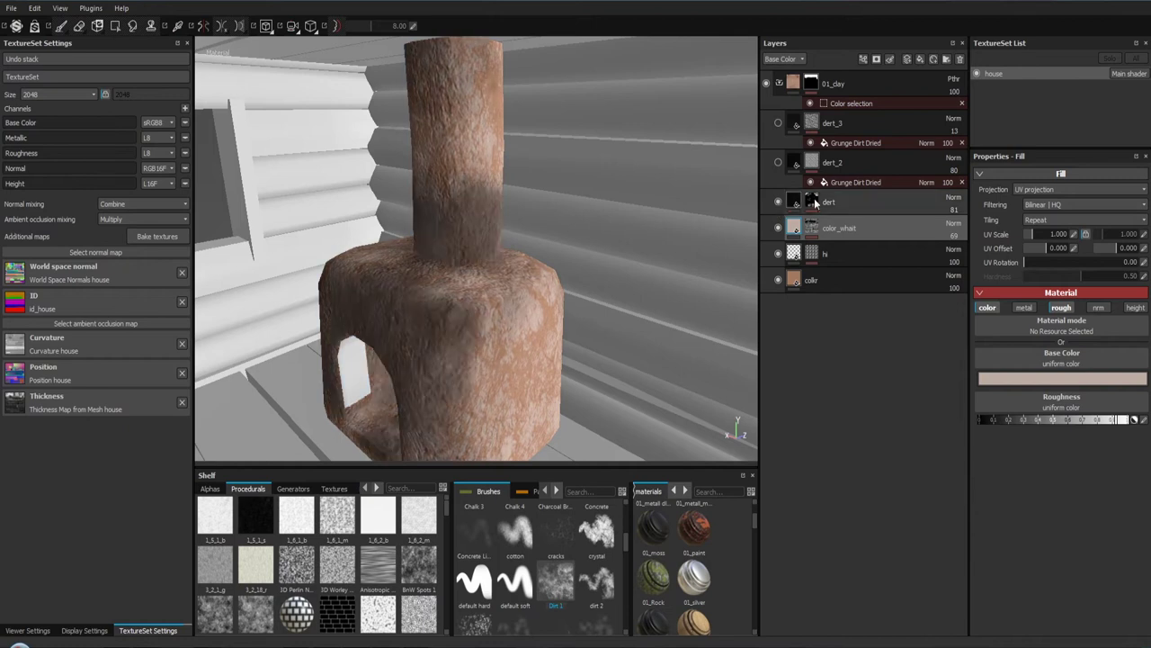
{"action": "left_click_drag", "start_coordinate": [631, 266], "coordinate": [570, 262]}
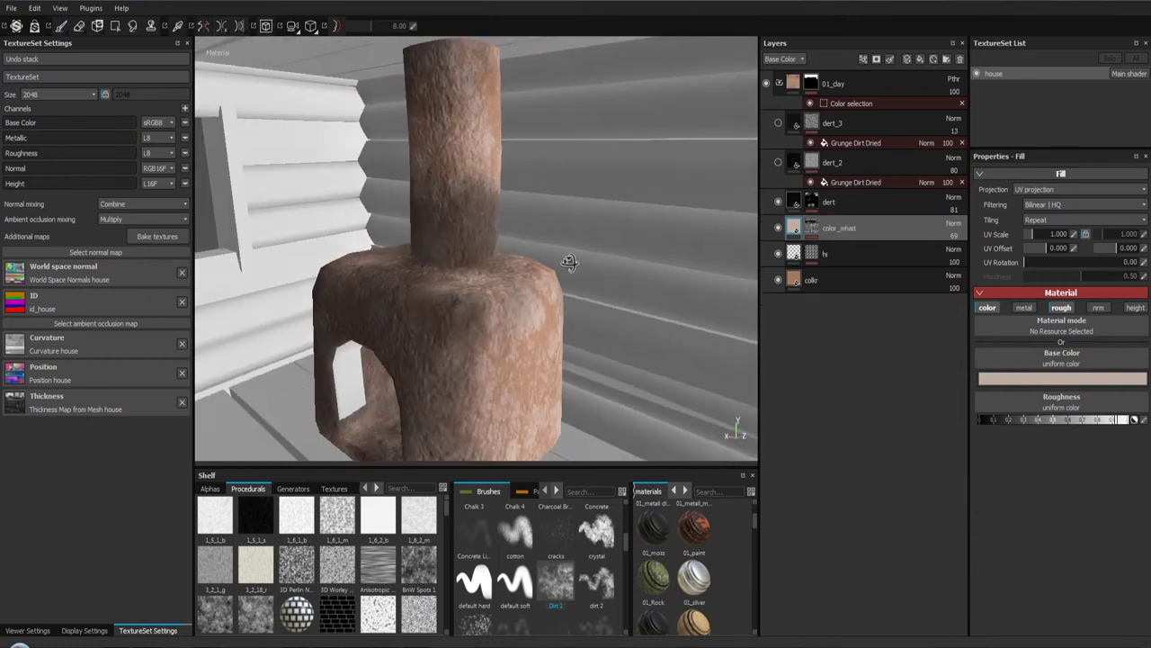
{"action": "left_click", "coordinate": [828, 203]}
{"action": "left_click", "coordinate": [846, 222]}
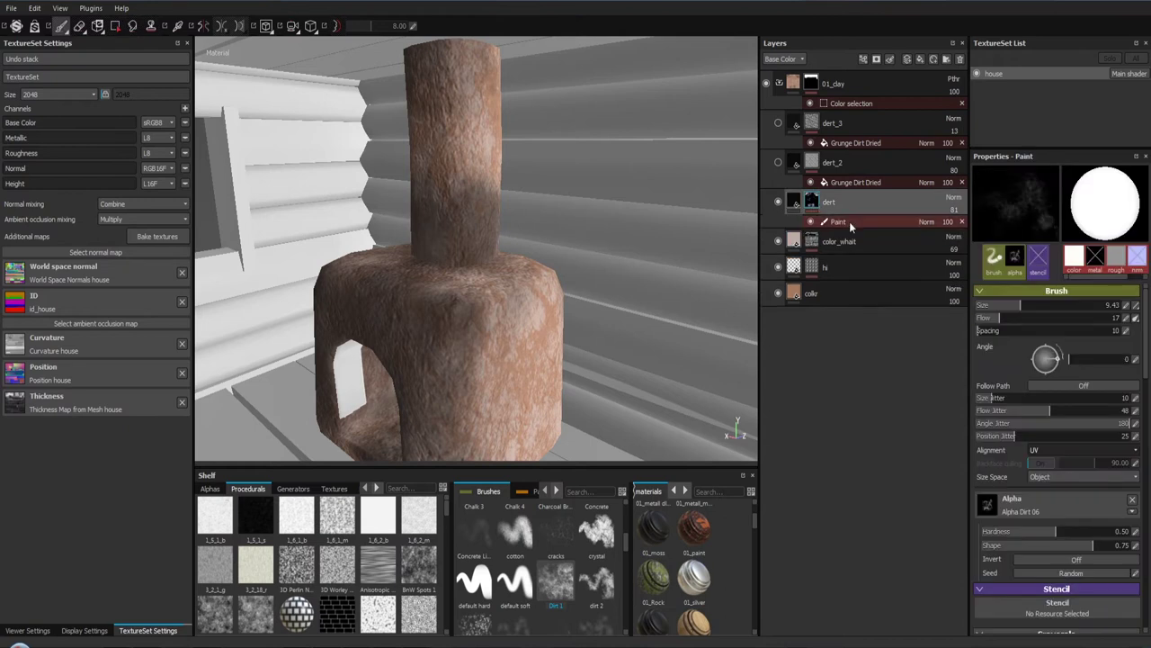
{"action": "left_click", "coordinate": [850, 224]}
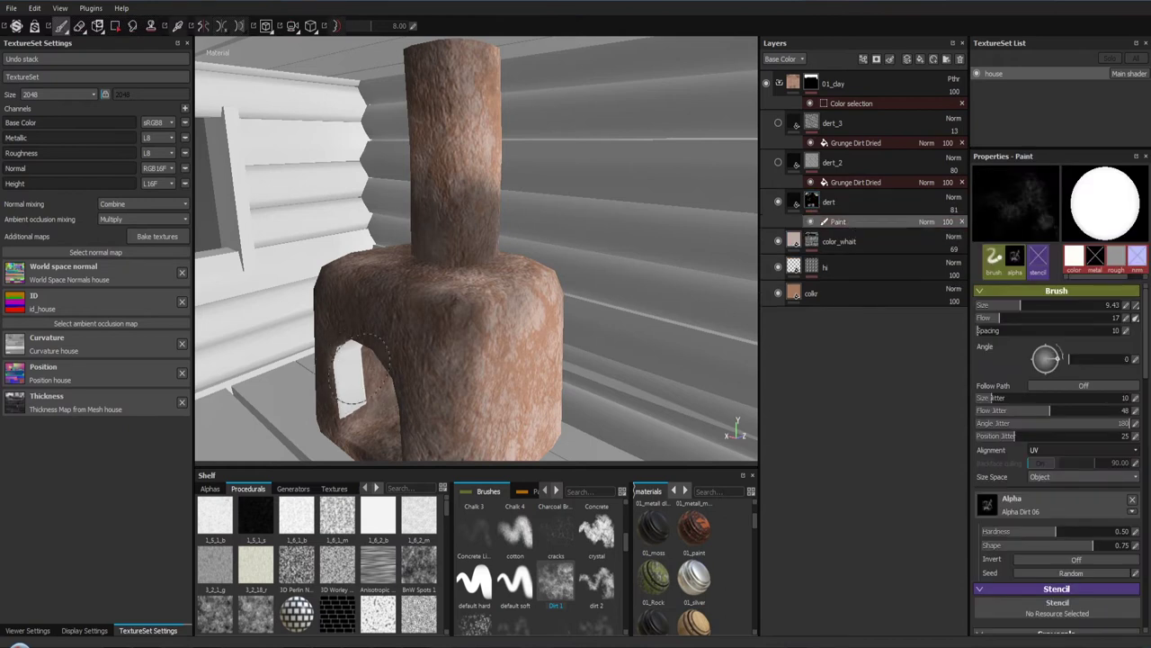
{"action": "left_click_drag", "start_coordinate": [441, 306], "coordinate": [453, 200]}
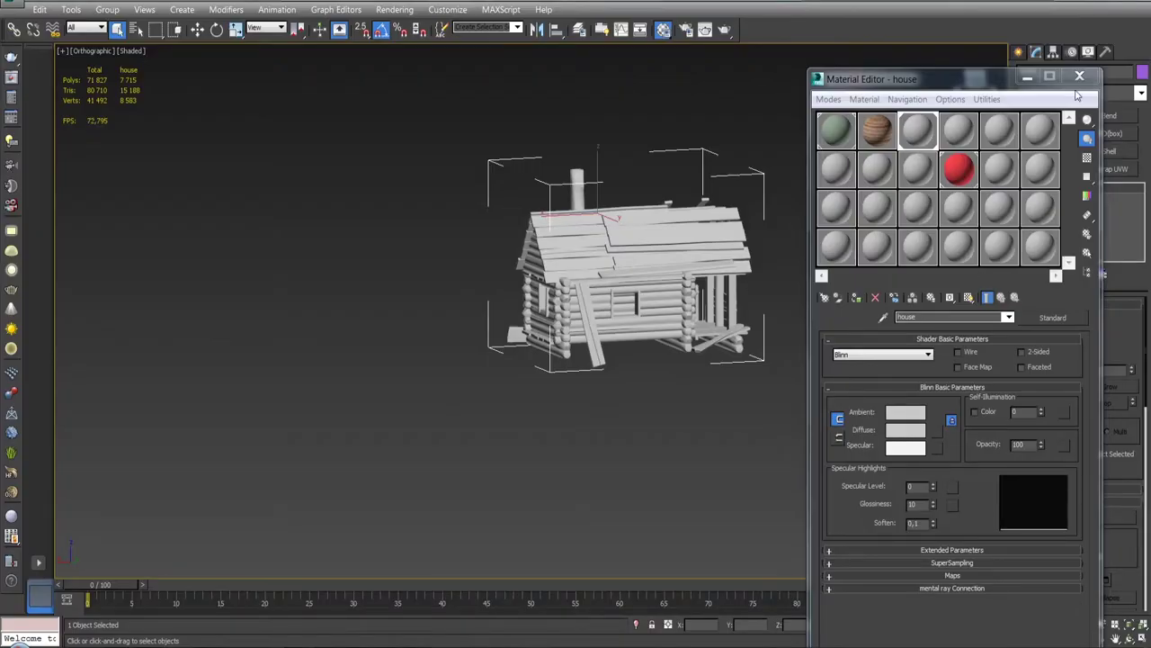
Step: Close the Material Editor and give the house an Unwrap UVW modifier, opening its UV editor
{"action": "left_click", "coordinate": [1079, 76]}
{"action": "scroll", "scroll_direction": "down", "scroll_amount": 3}
{"action": "scroll", "scroll_direction": "down", "scroll_amount": 3}
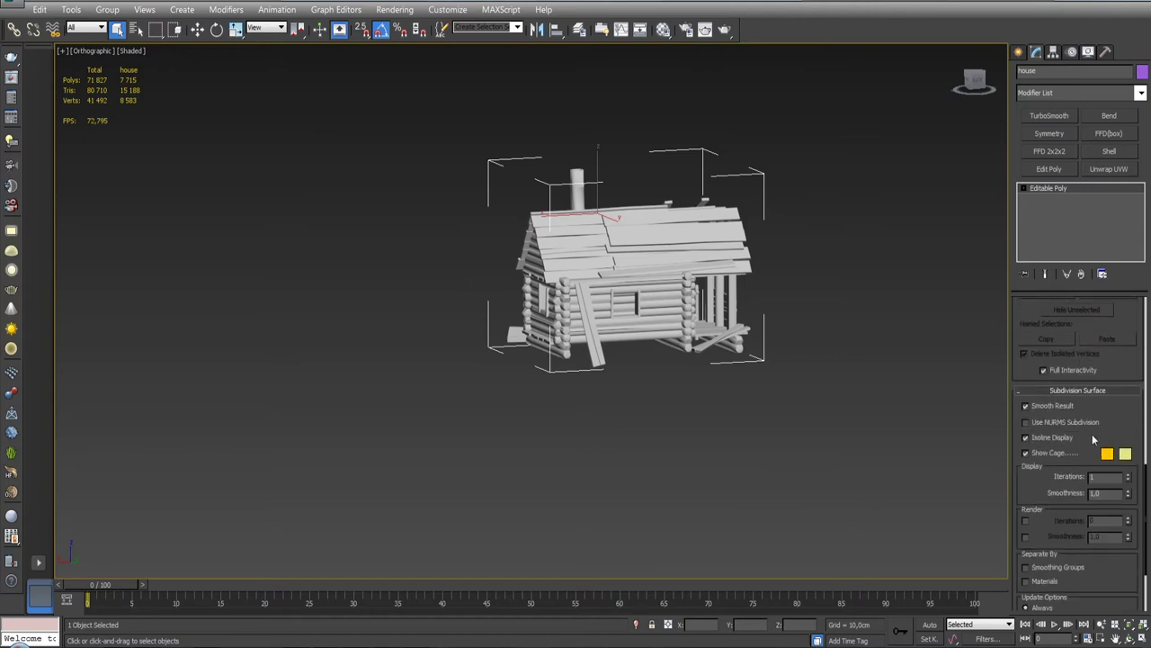
{"action": "scroll", "scroll_direction": "up", "scroll_amount": 3}
{"action": "scroll", "scroll_direction": "up", "scroll_amount": 3}
{"action": "scroll", "scroll_direction": "up", "scroll_amount": 3}
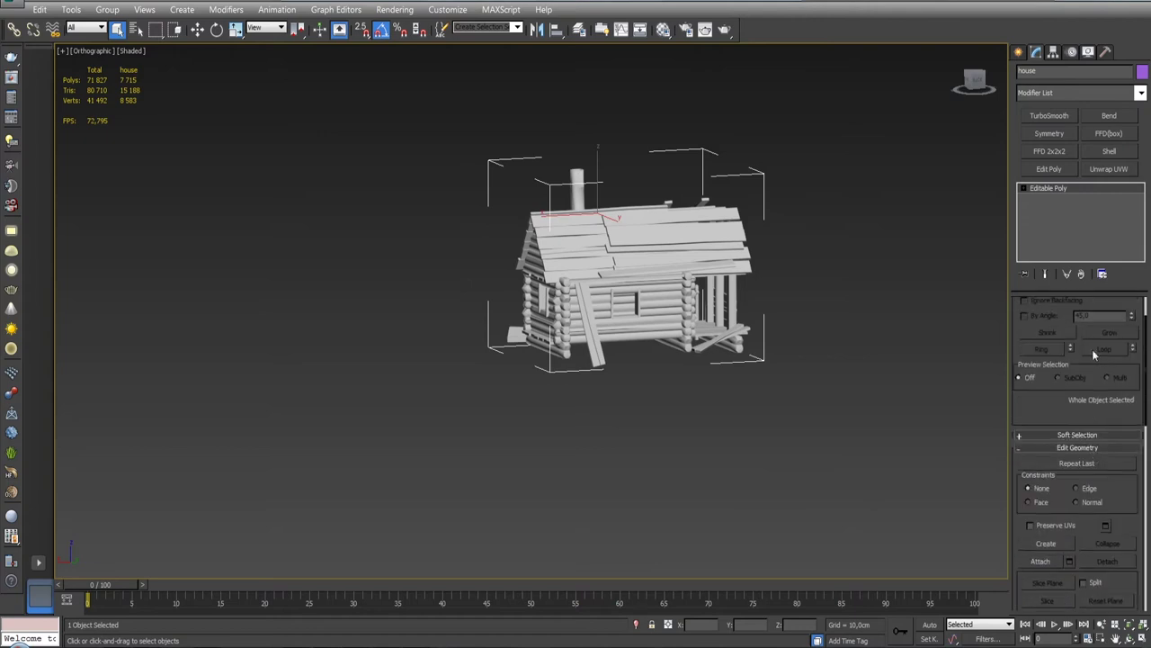
{"action": "left_click", "coordinate": [1106, 170]}
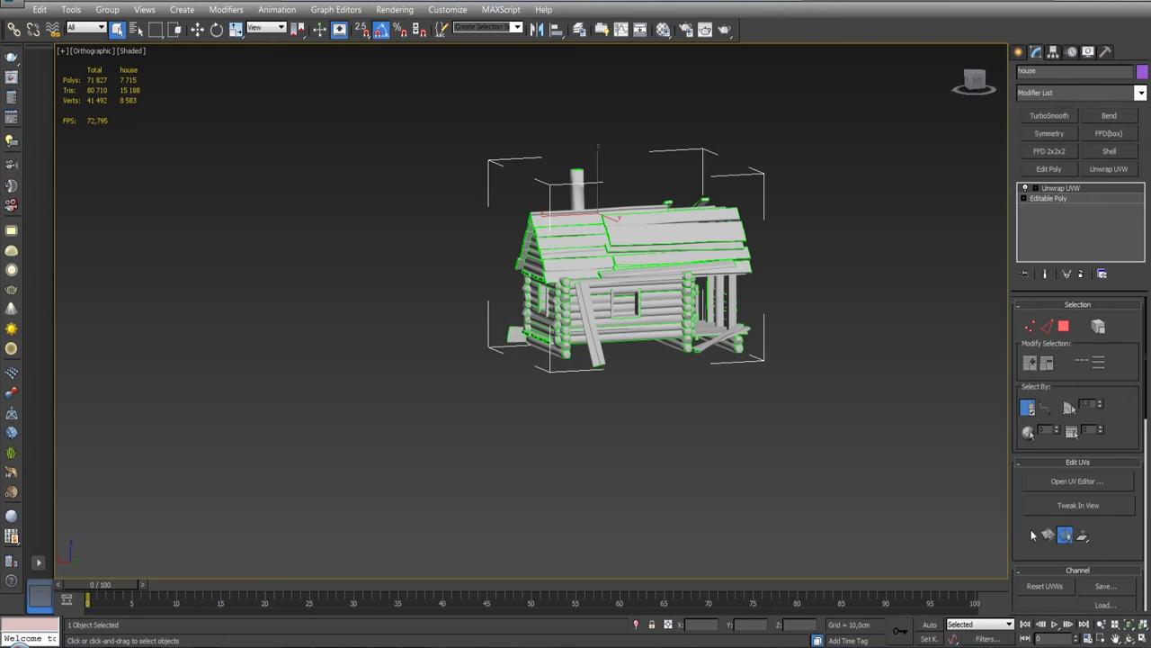
{"action": "left_click", "coordinate": [1047, 486]}
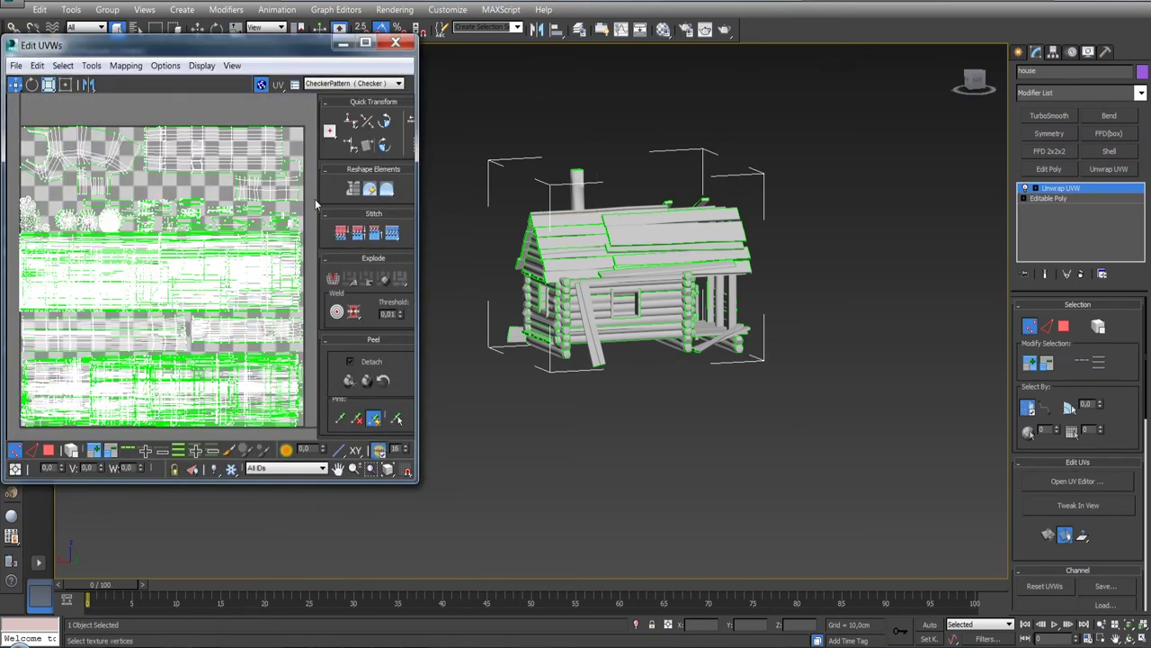
Step: Hide the checker pattern, frame the UV layout, and bring up the Render UVW Template settings
{"action": "left_click", "coordinate": [261, 85]}
{"action": "left_click_drag", "start_coordinate": [420, 484], "coordinate": [533, 592]}
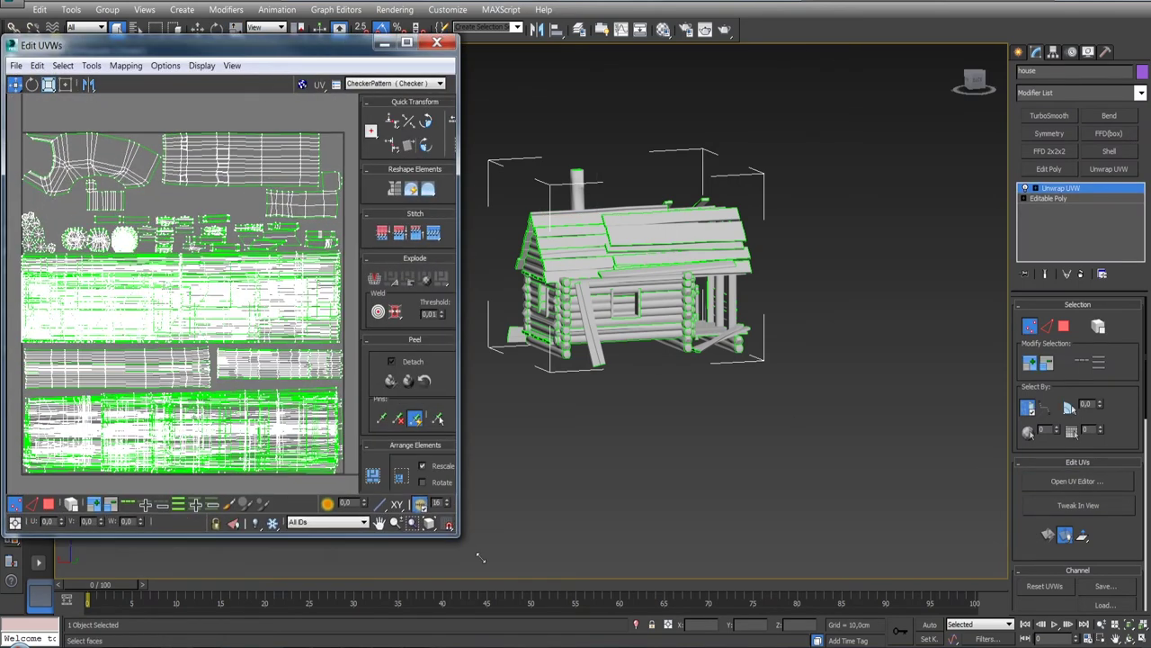
{"action": "scroll", "scroll_direction": "down", "scroll_amount": 3}
{"action": "left_click_drag", "start_coordinate": [189, 239], "coordinate": [227, 286]}
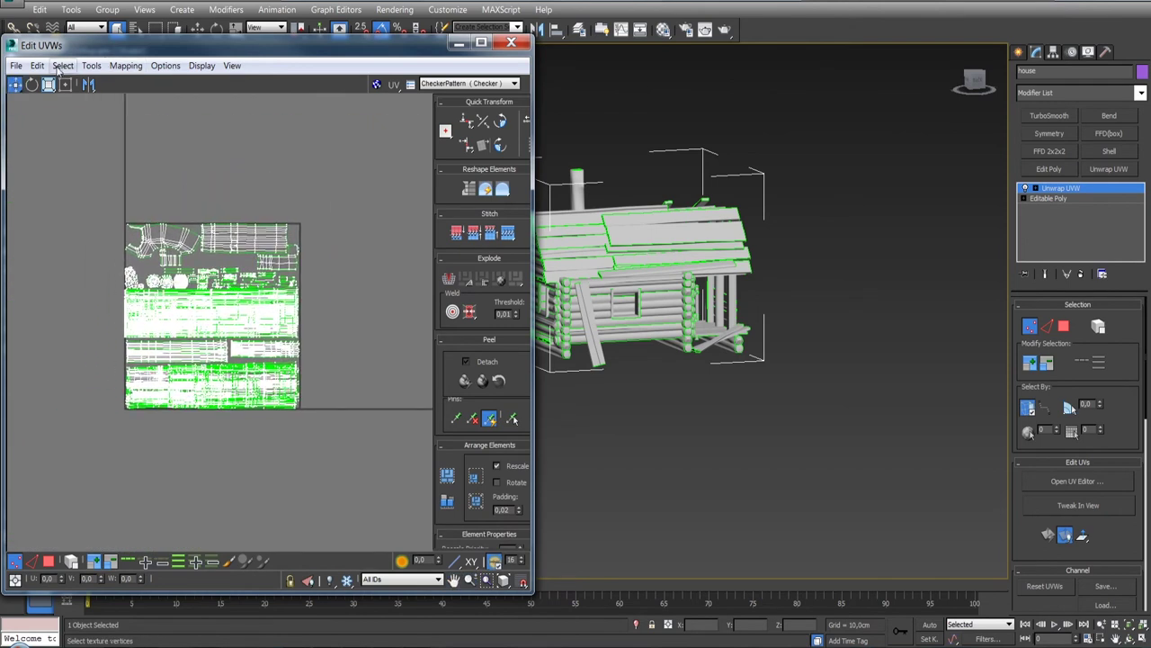
{"action": "left_click", "coordinate": [91, 65]}
{"action": "left_click", "coordinate": [81, 323]}
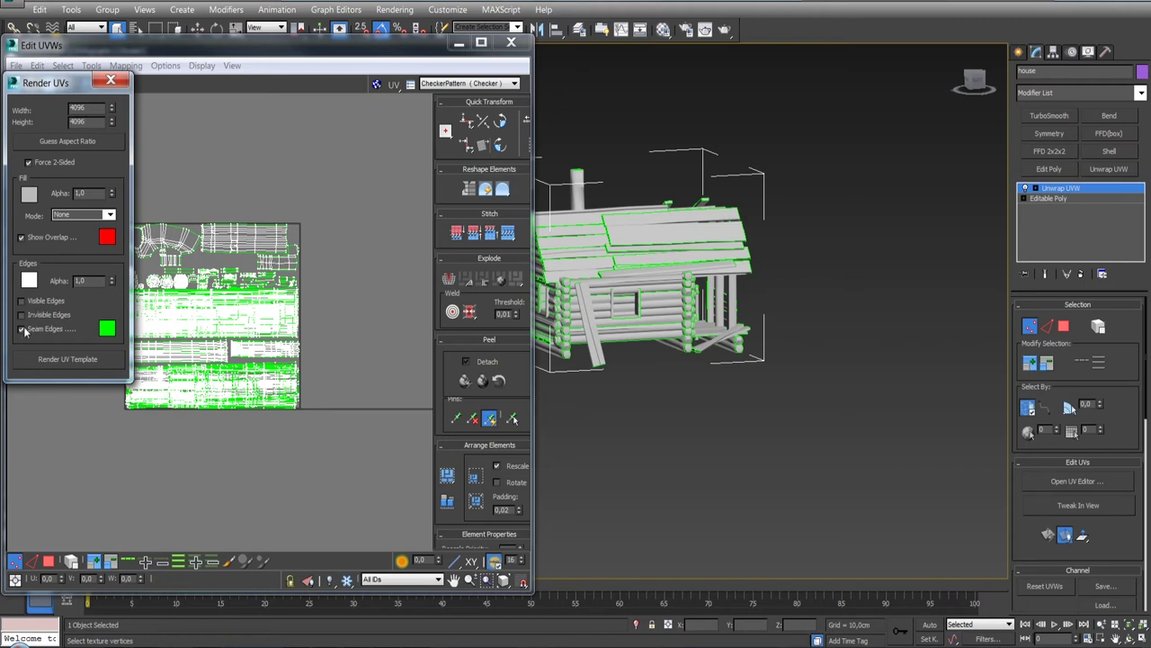
Step: Render the 4096 x 4096 UV template with Solid fill, then uncheck Show Overlap
{"action": "left_click", "coordinate": [109, 214]}
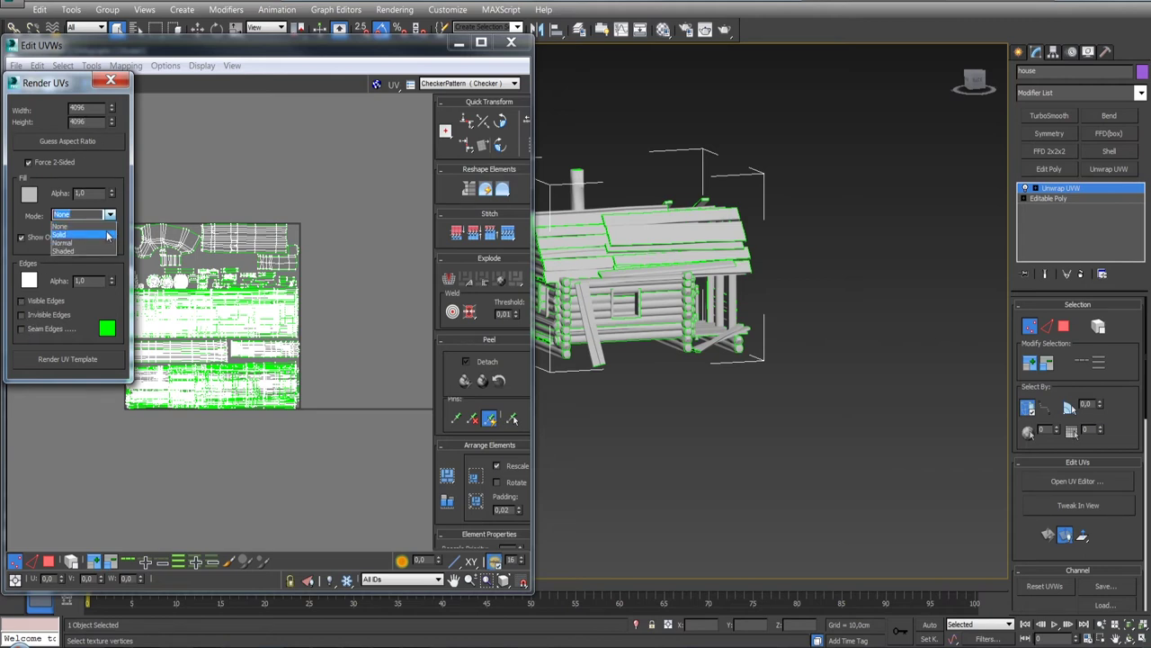
{"action": "left_click", "coordinate": [107, 235]}
{"action": "left_click", "coordinate": [263, 184]}
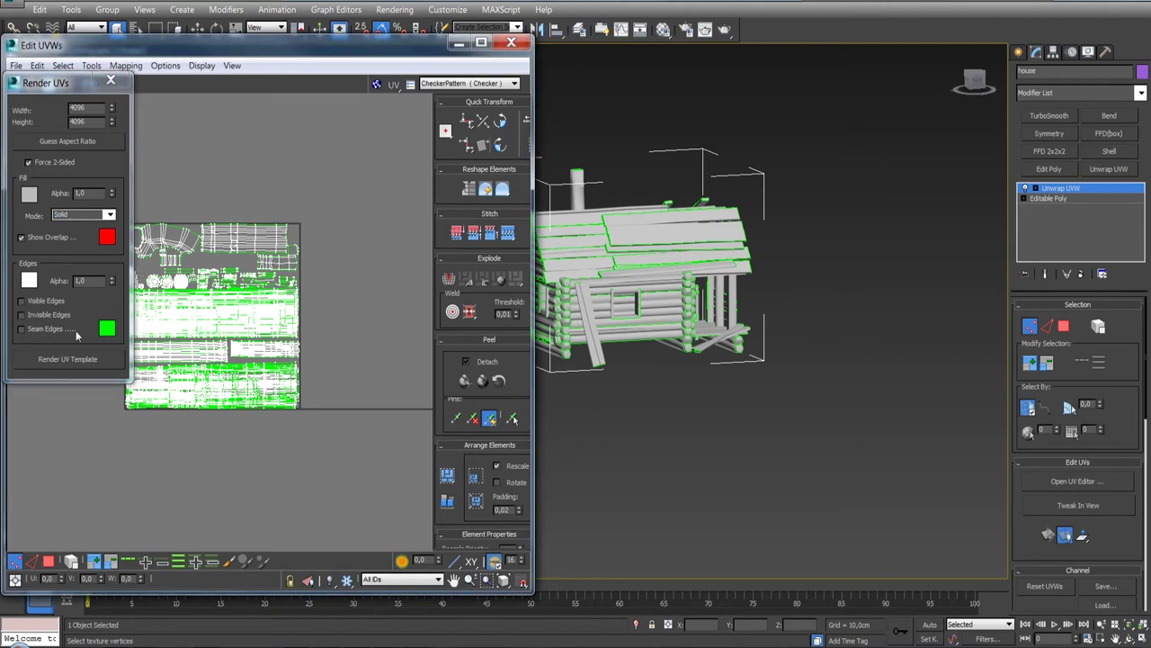
{"action": "left_click", "coordinate": [60, 360]}
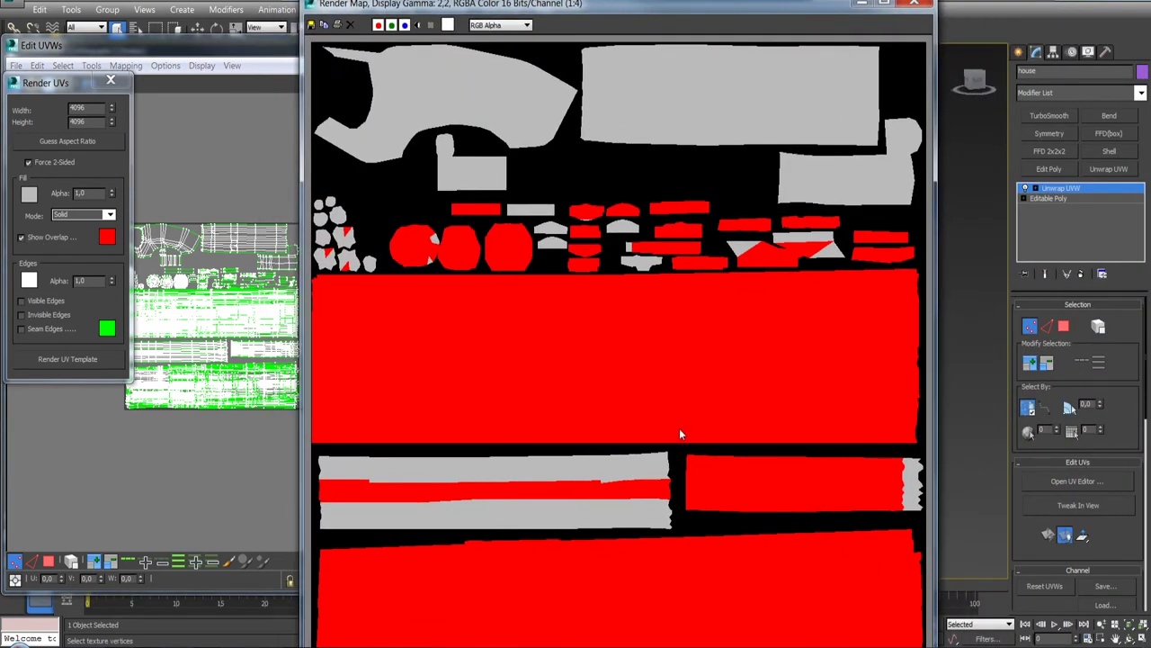
{"action": "scroll", "scroll_direction": "down", "scroll_amount": 3}
{"action": "scroll", "scroll_direction": "up", "scroll_amount": 3}
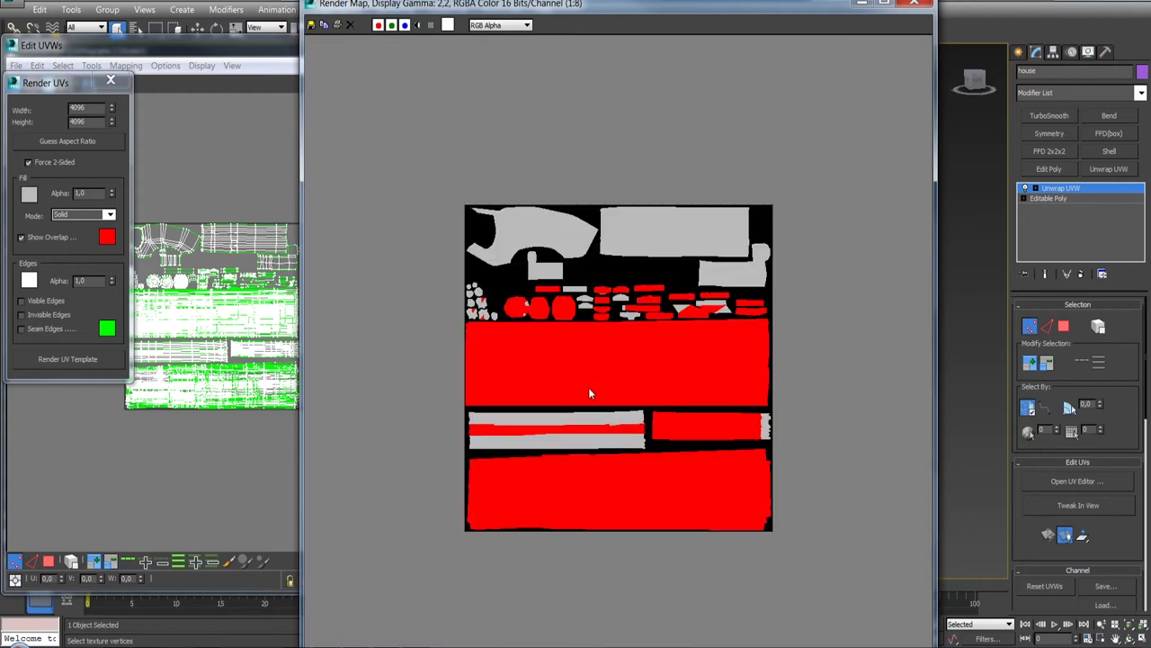
{"action": "left_click", "coordinate": [914, 7]}
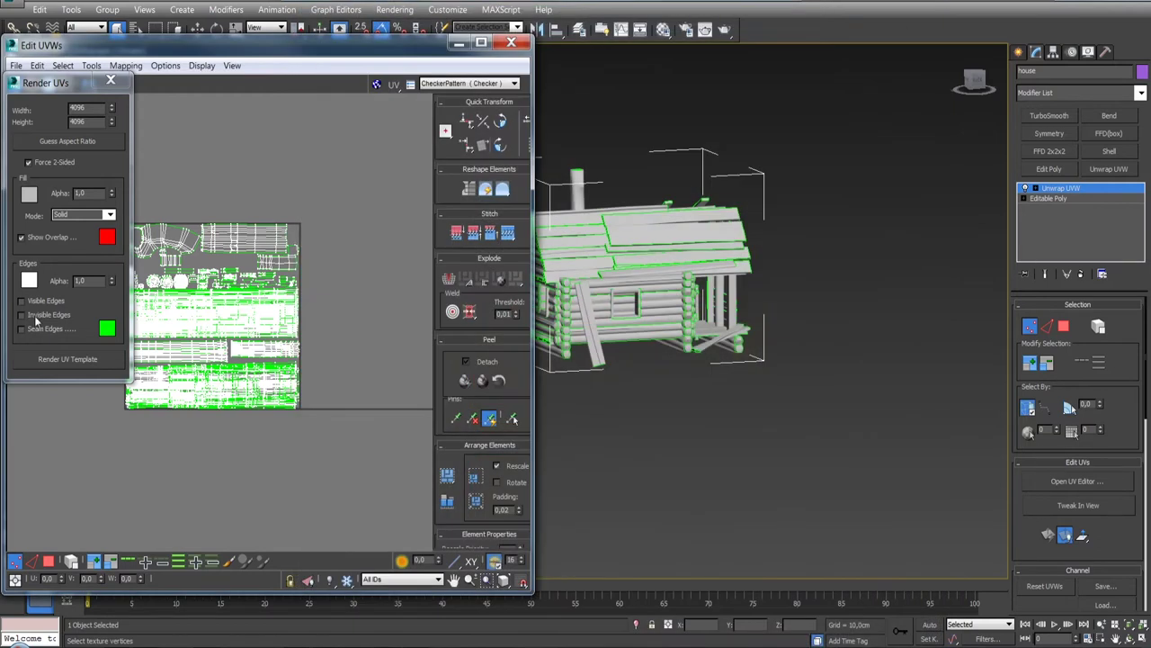
{"action": "left_click", "coordinate": [21, 239]}
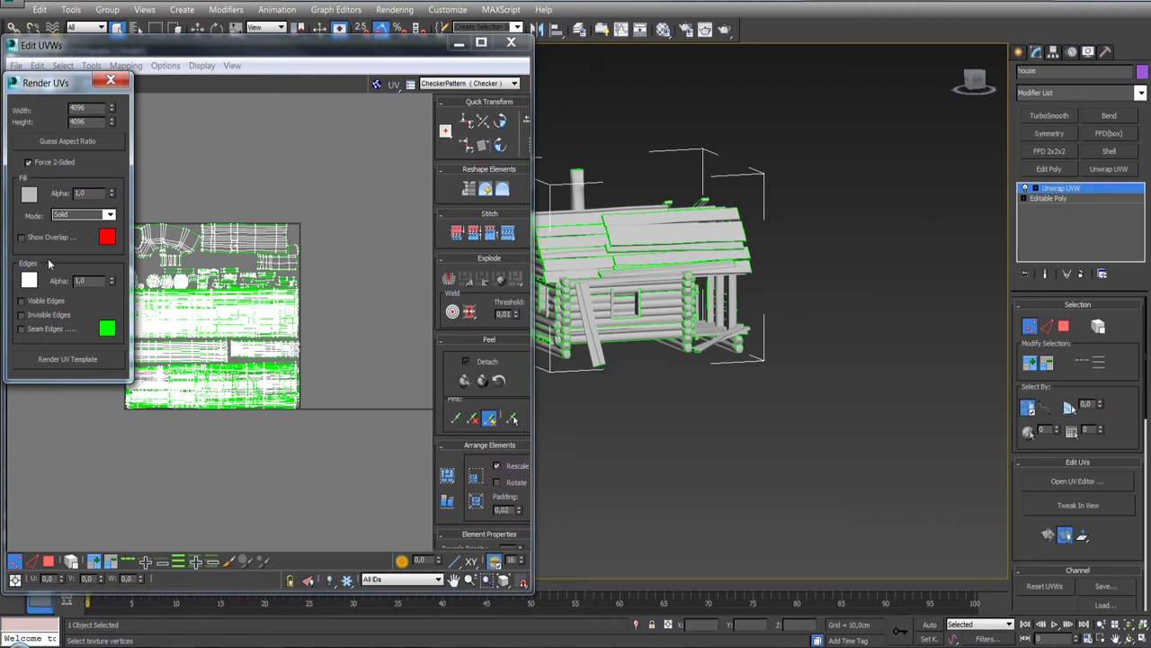
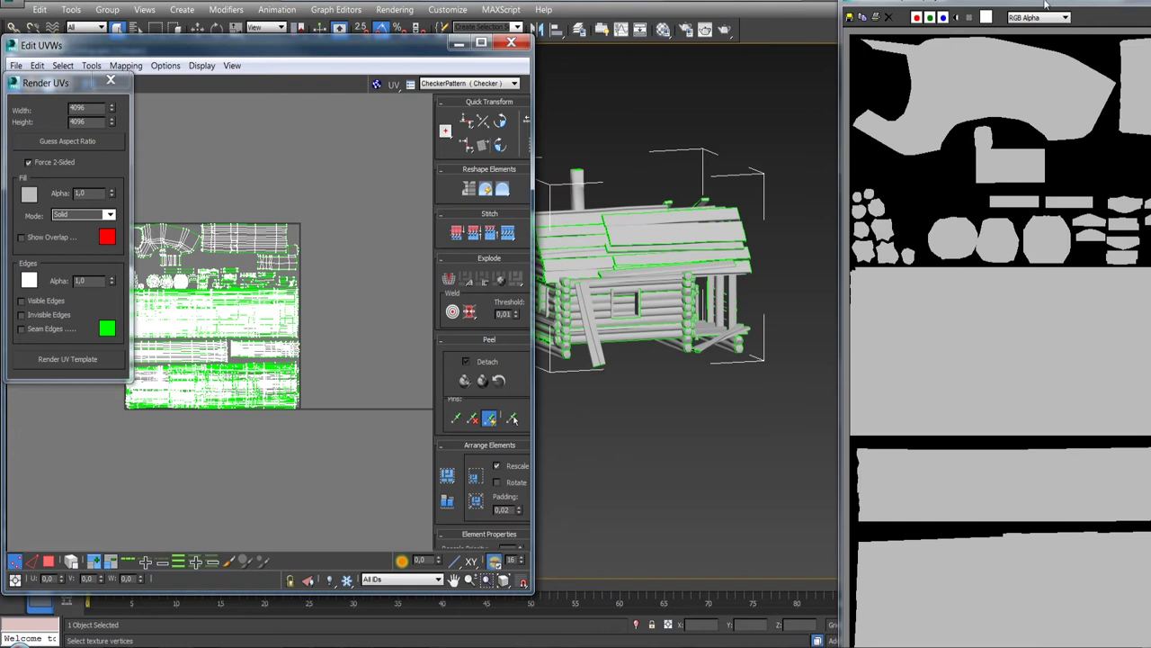
Step: Start saving the rendered UV template and select mash.jpg in the large-icon file view
{"action": "left_click_drag", "start_coordinate": [1046, 6], "coordinate": [355, 6]}
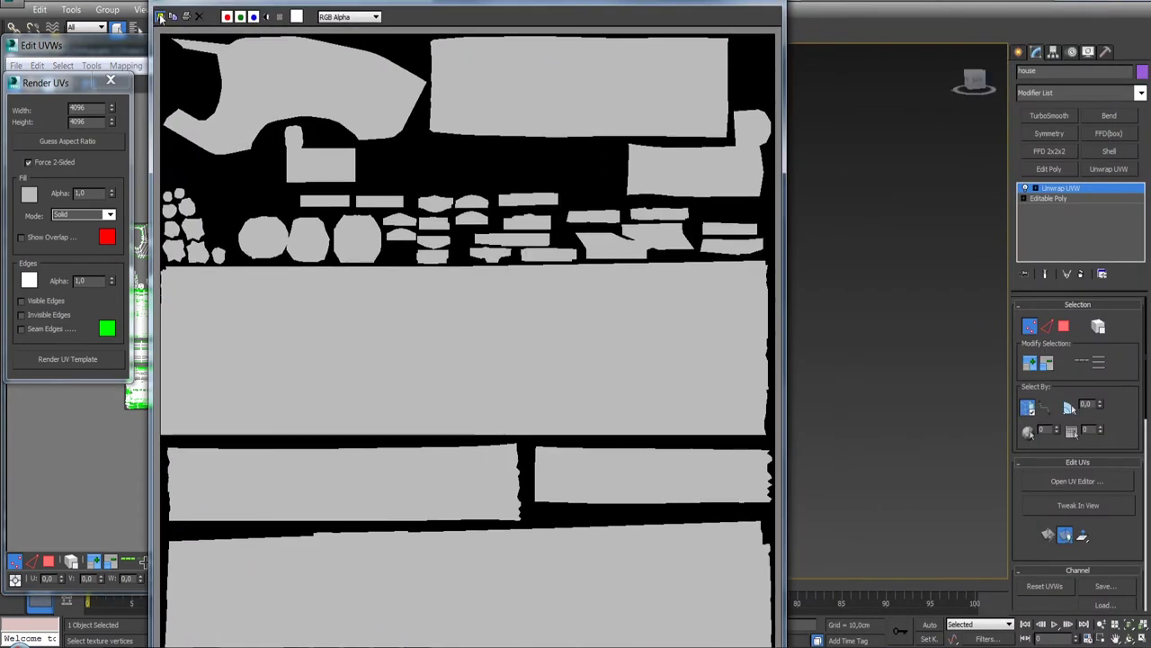
{"action": "left_click", "coordinate": [161, 16]}
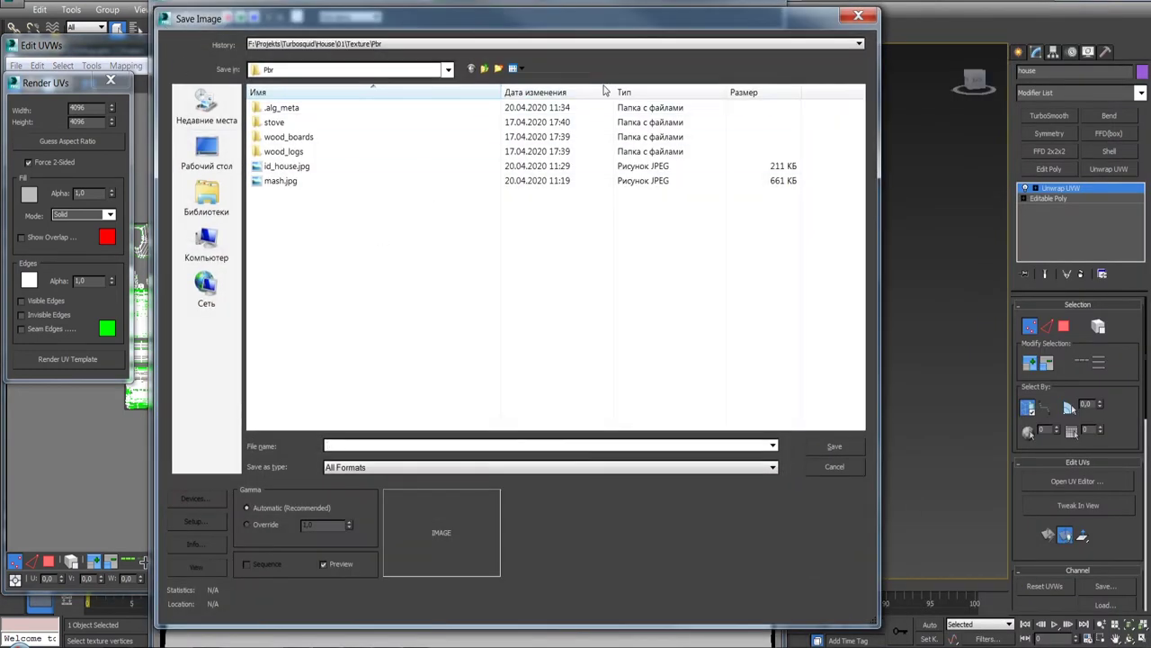
{"action": "left_click", "coordinate": [515, 68]}
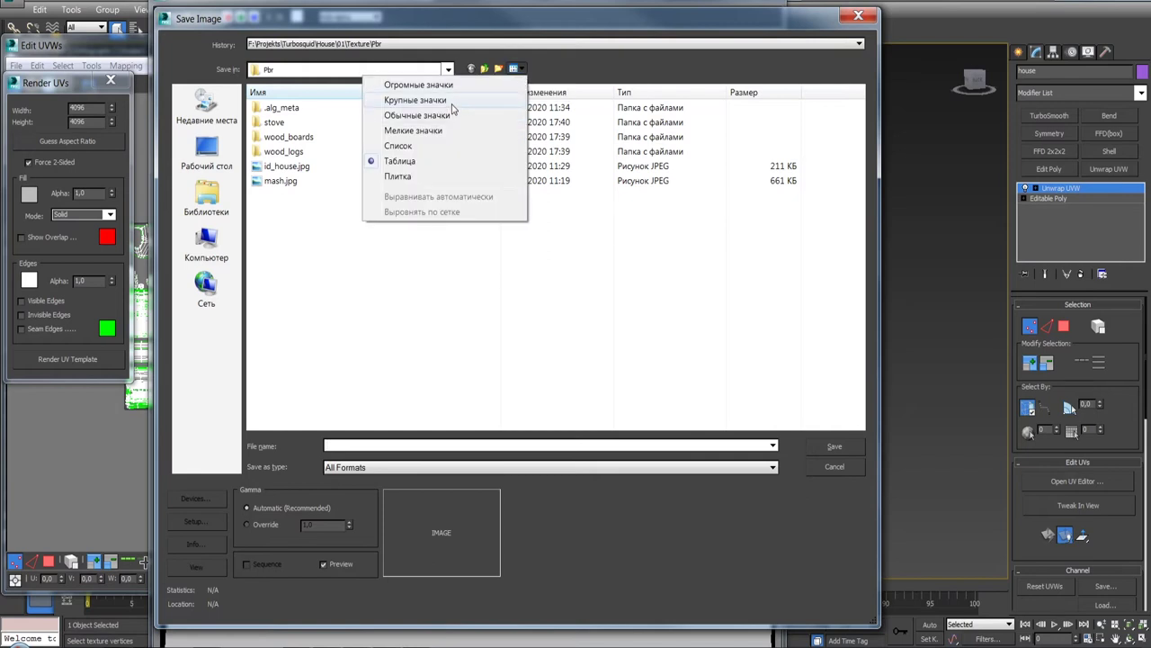
{"action": "left_click", "coordinate": [454, 101]}
{"action": "left_click", "coordinate": [673, 171]}
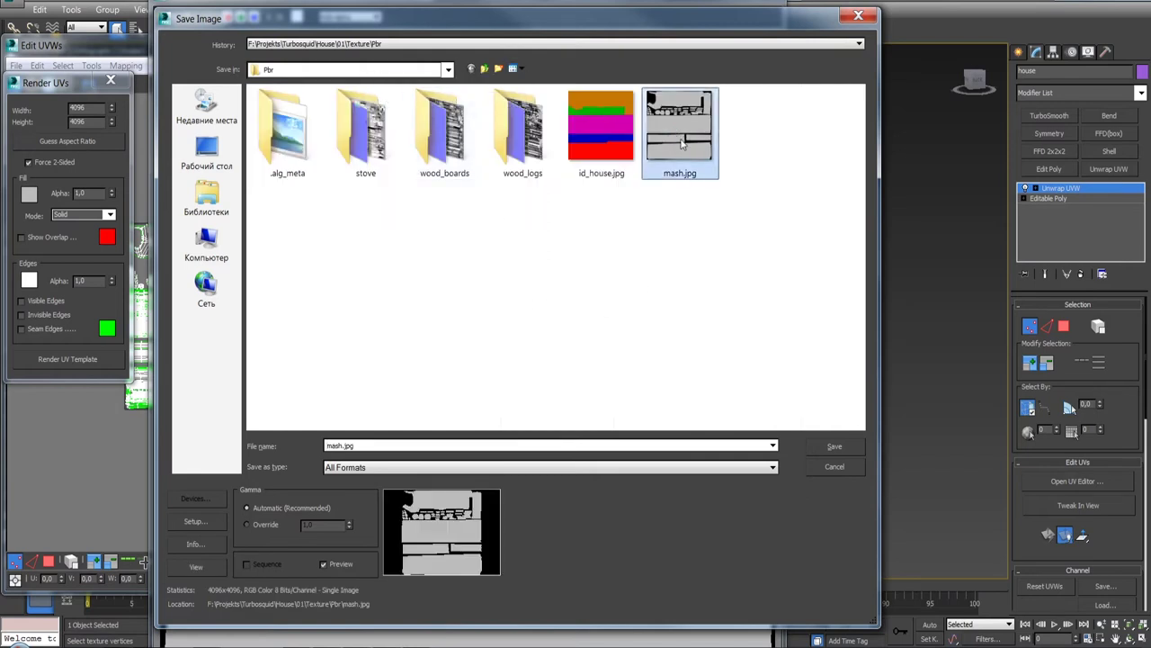
{"action": "left_click", "coordinate": [834, 447]}
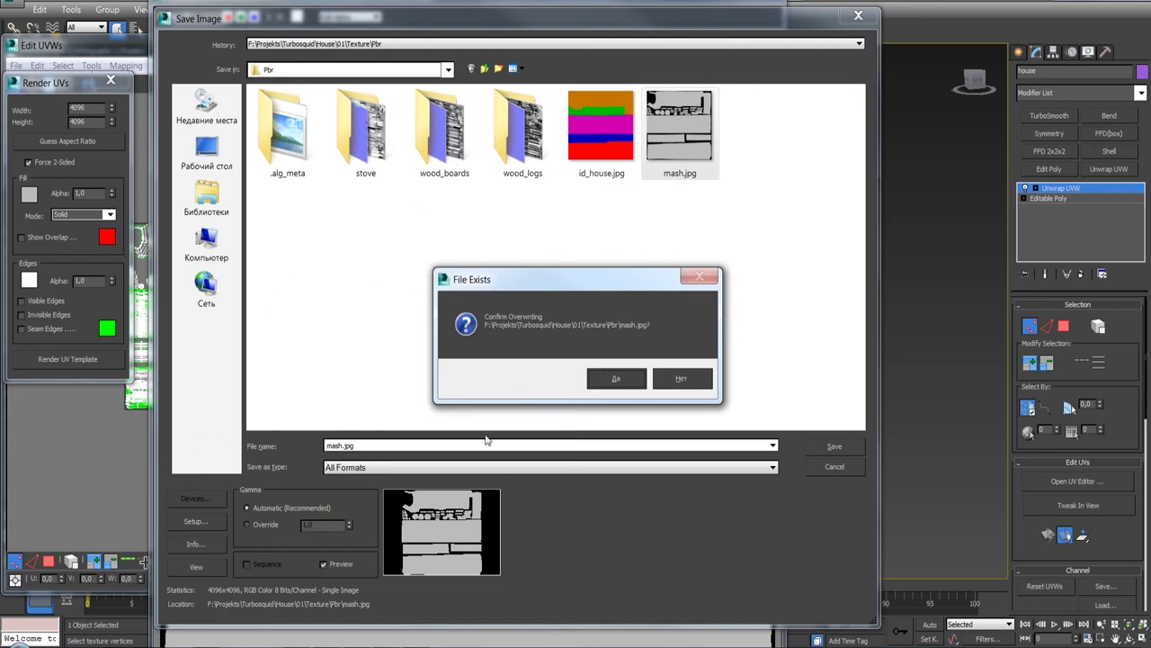
{"action": "key", "text": "Escape"}
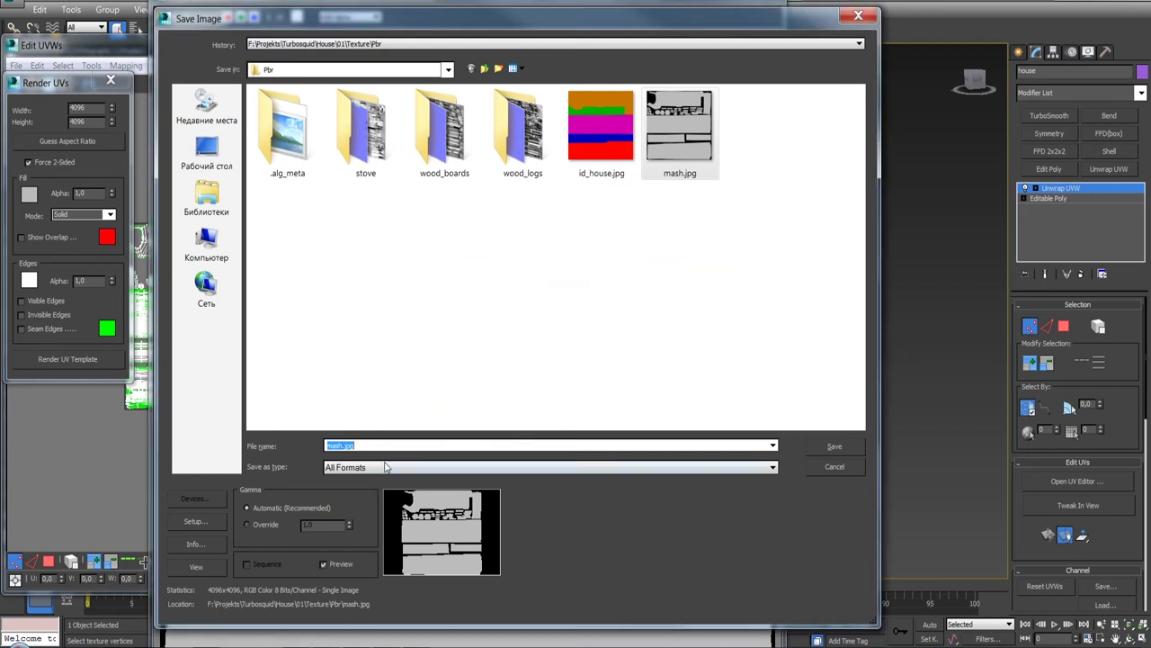
Step: Save it as a JPEG over mash.jpg, confirm the overwrite and JPEG settings, then close the window
{"action": "left_click", "coordinate": [386, 467]}
{"action": "left_click", "coordinate": [383, 340]}
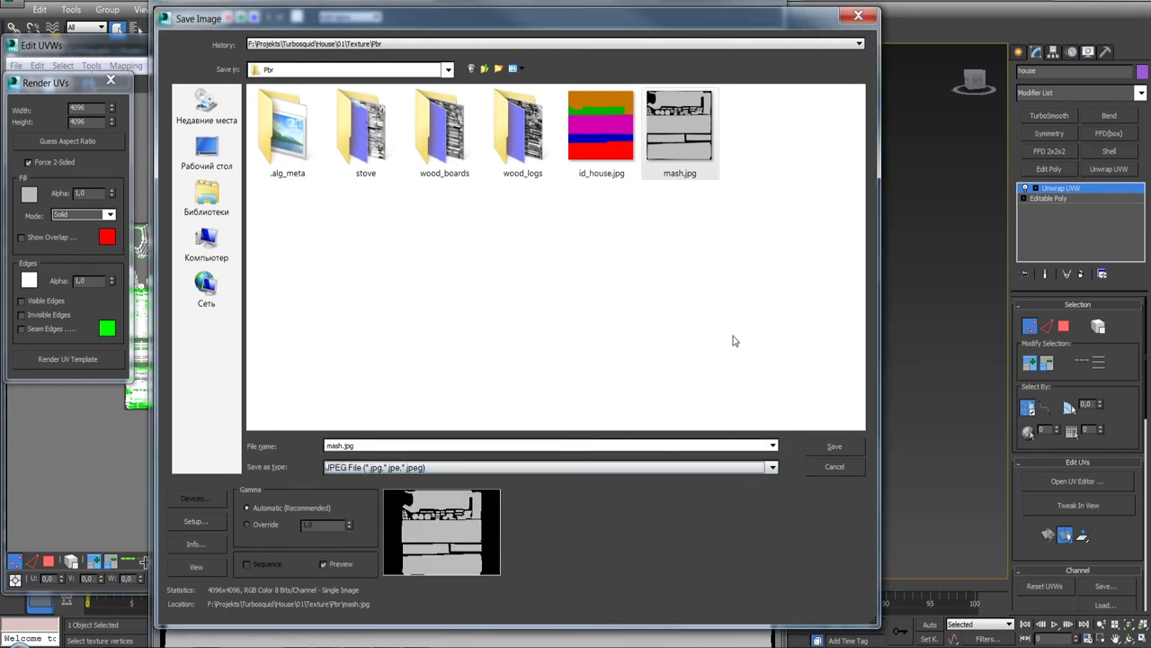
{"action": "left_click", "coordinate": [834, 446]}
{"action": "left_click", "coordinate": [600, 382]}
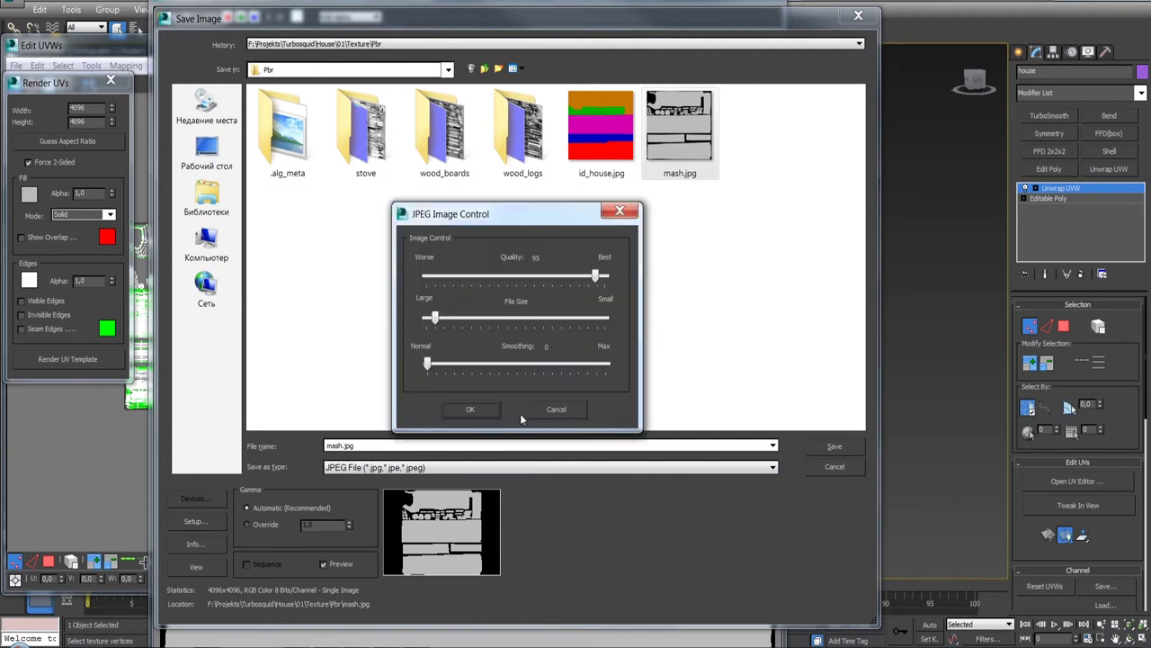
{"action": "left_click", "coordinate": [478, 410]}
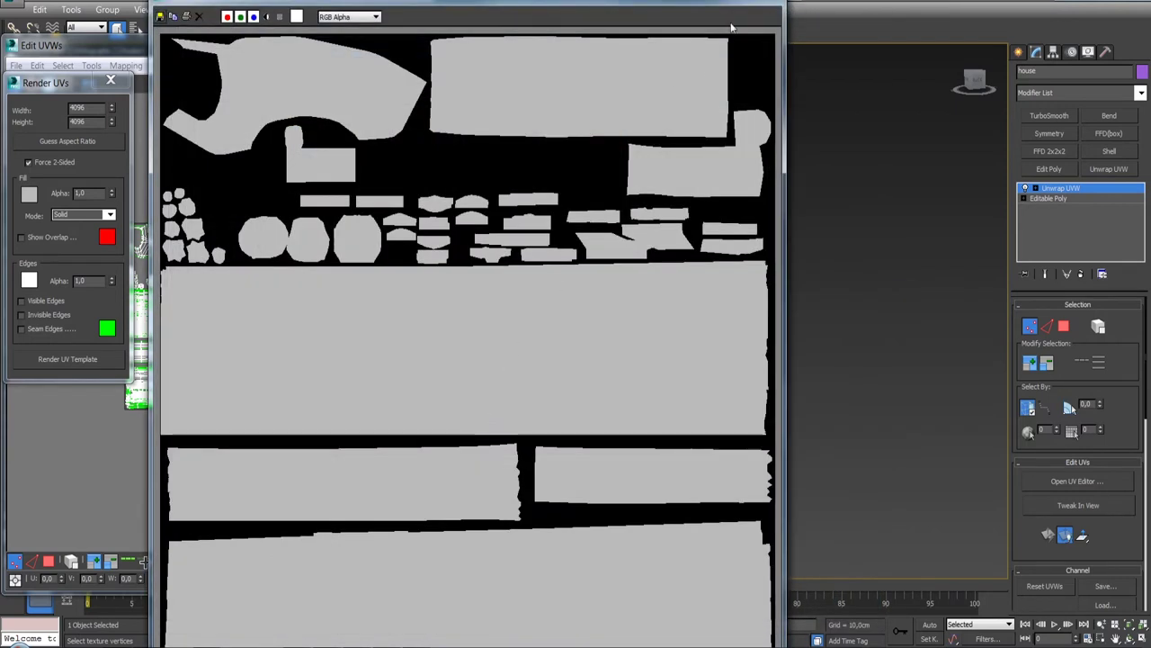
{"action": "left_click", "coordinate": [751, 4]}
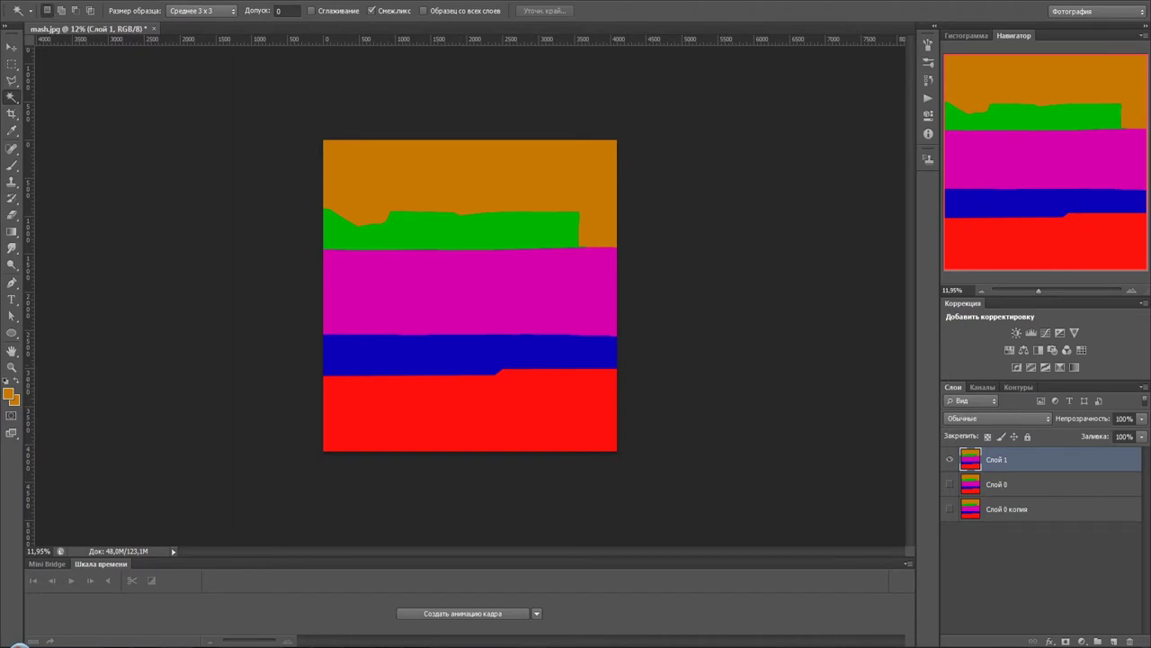
Step: Open the Pbr folder under Texture in Explorer and drag mash.jpg into the Photoshop document
{"action": "key", "text": "alt+Tab"}
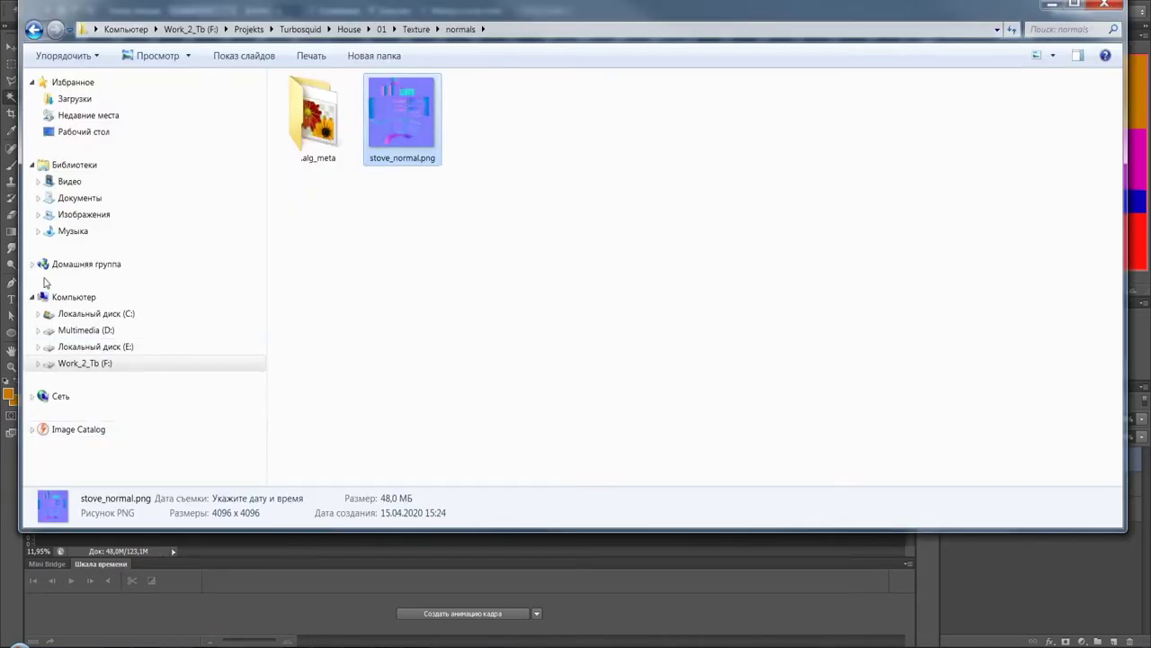
{"action": "left_click", "coordinate": [415, 28]}
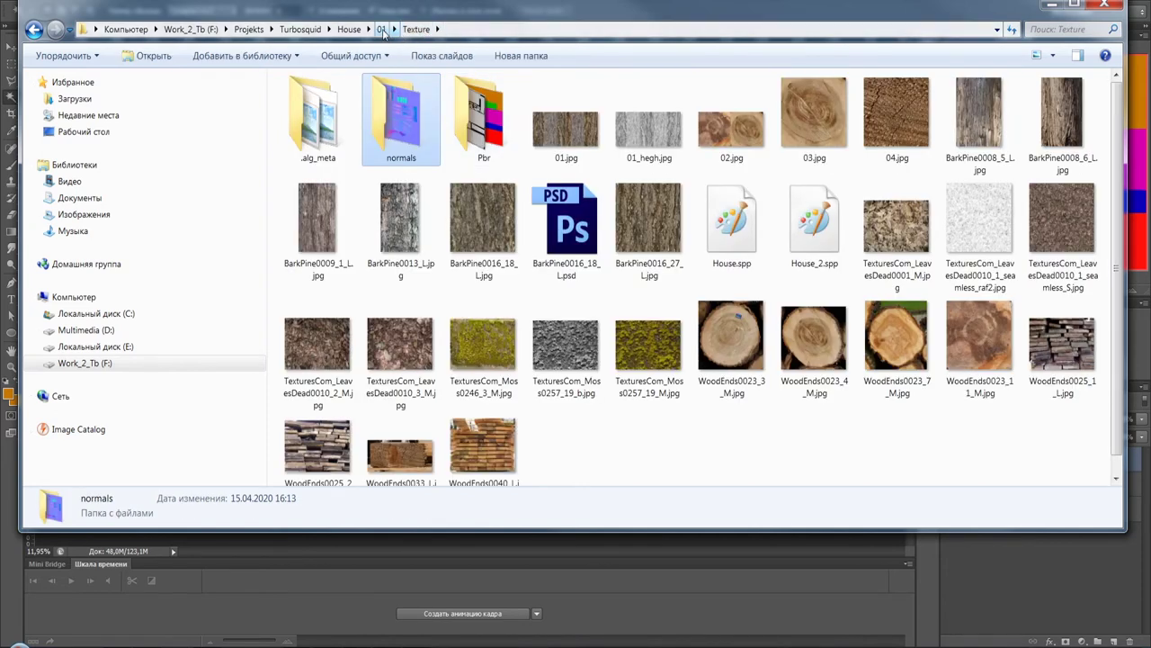
{"action": "double_click", "coordinate": [474, 122]}
{"action": "left_click_drag", "start_coordinate": [746, 118], "coordinate": [454, 3]}
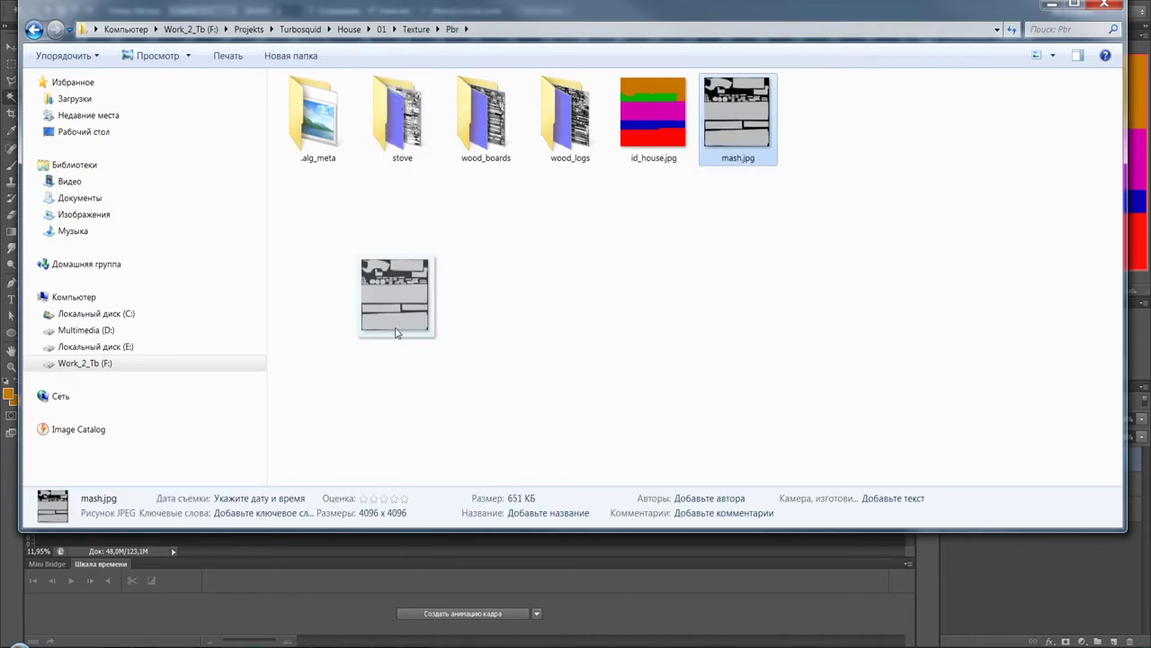
{"action": "left_click_drag", "start_coordinate": [454, 4], "coordinate": [319, 536]}
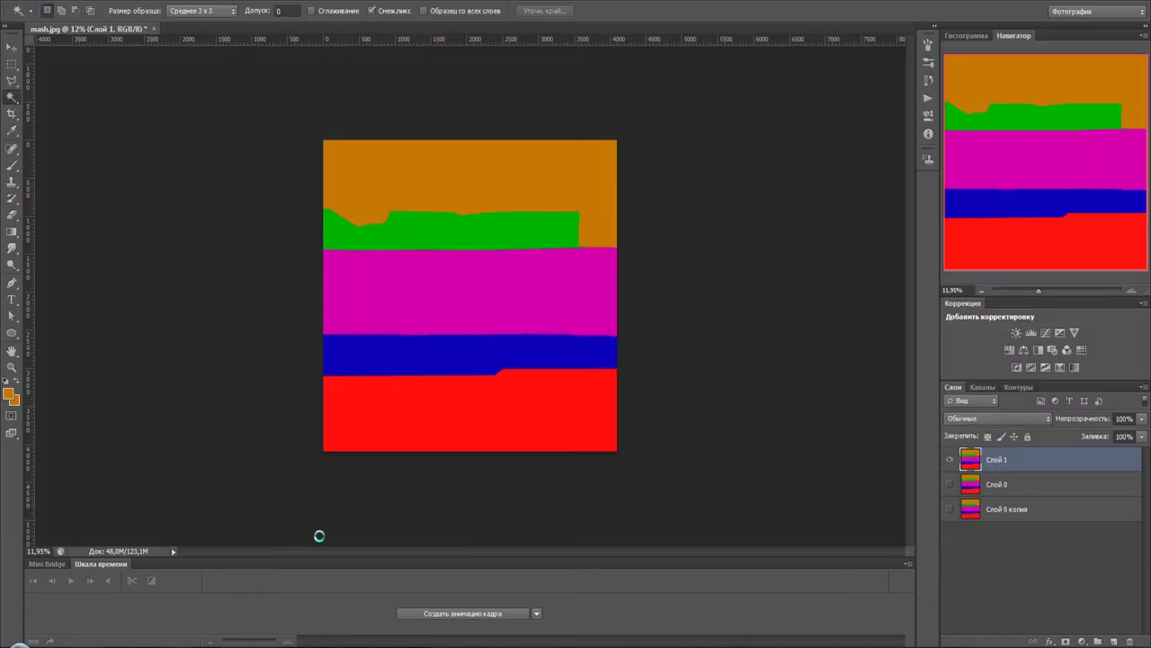
Step: Commit the placed mash layer in its original position and lower its opacity to 63%
{"action": "key", "text": "Return"}
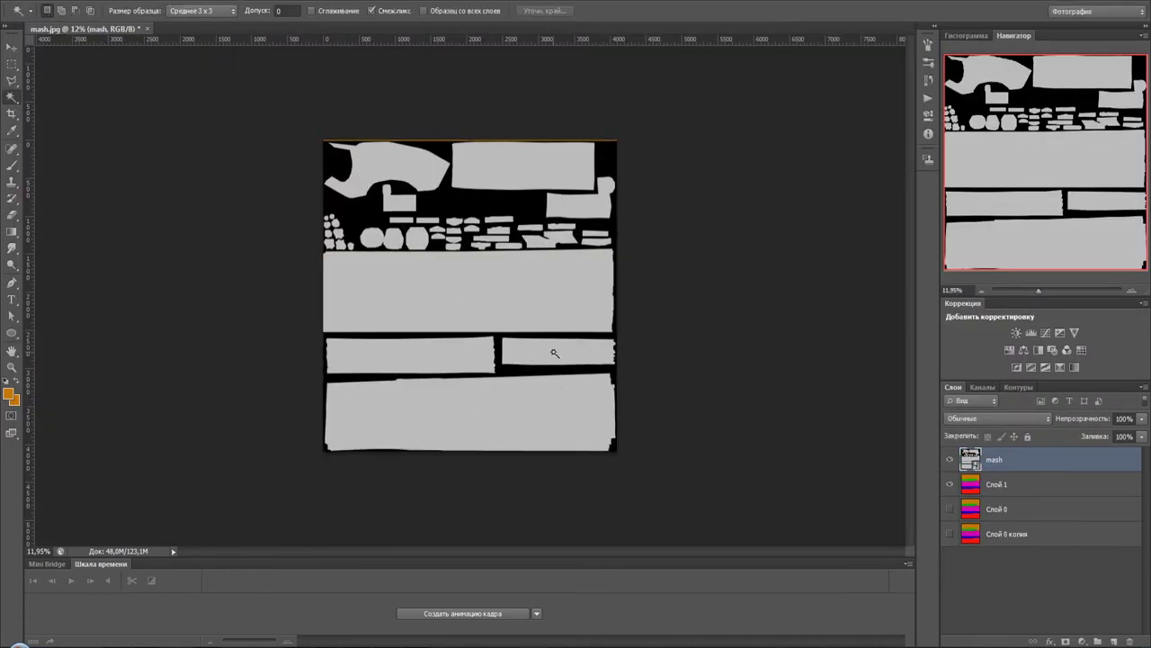
{"action": "key", "text": "v"}
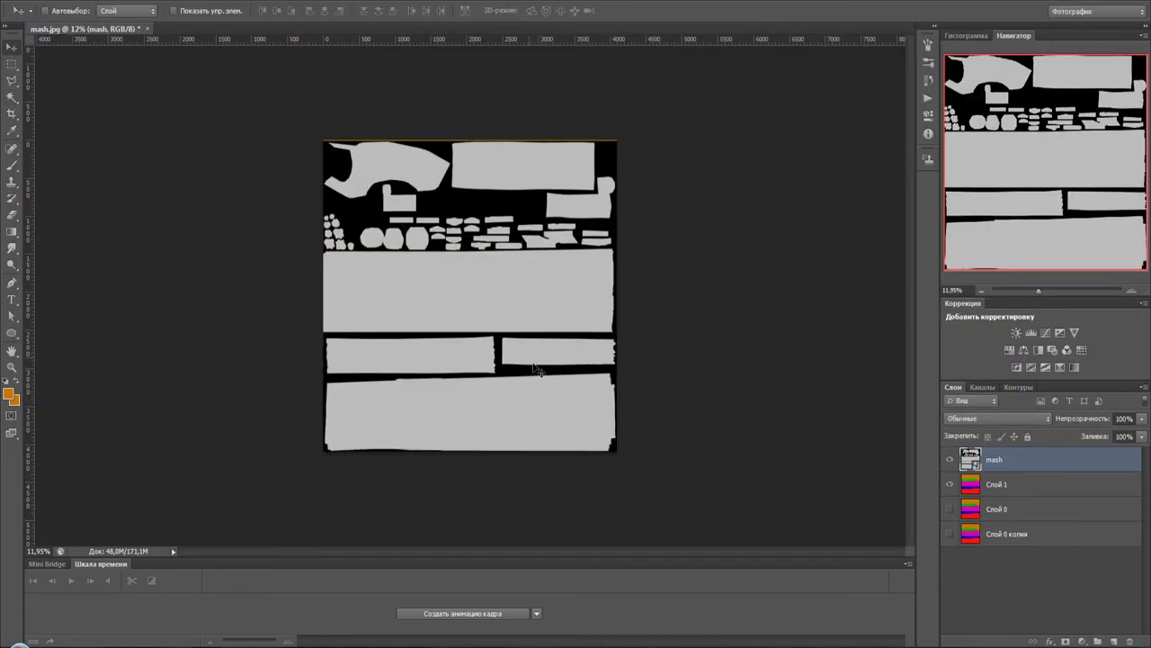
{"action": "left_click_drag", "start_coordinate": [522, 355], "coordinate": [519, 347]}
{"action": "key", "text": "ctrl+z"}
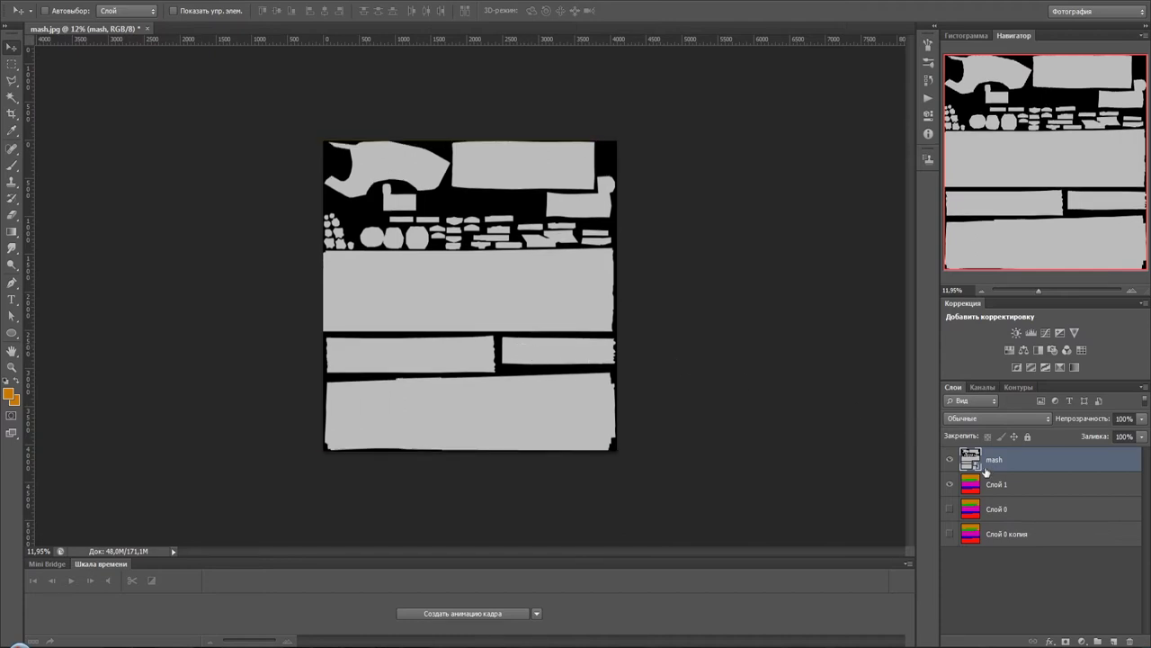
{"action": "left_click_drag", "start_coordinate": [1104, 421], "coordinate": [1096, 421]}
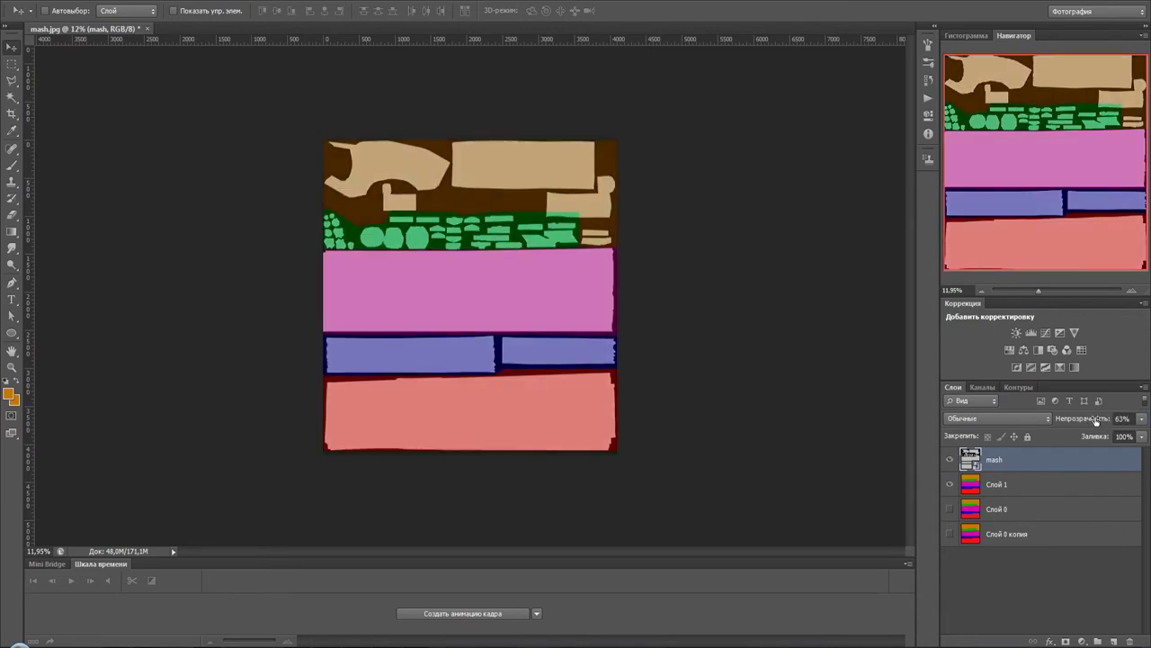
{"action": "scroll", "scroll_direction": "up", "scroll_amount": 3}
{"action": "scroll", "scroll_direction": "up", "scroll_amount": 3}
{"action": "left_click_drag", "start_coordinate": [626, 147], "coordinate": [568, 258]}
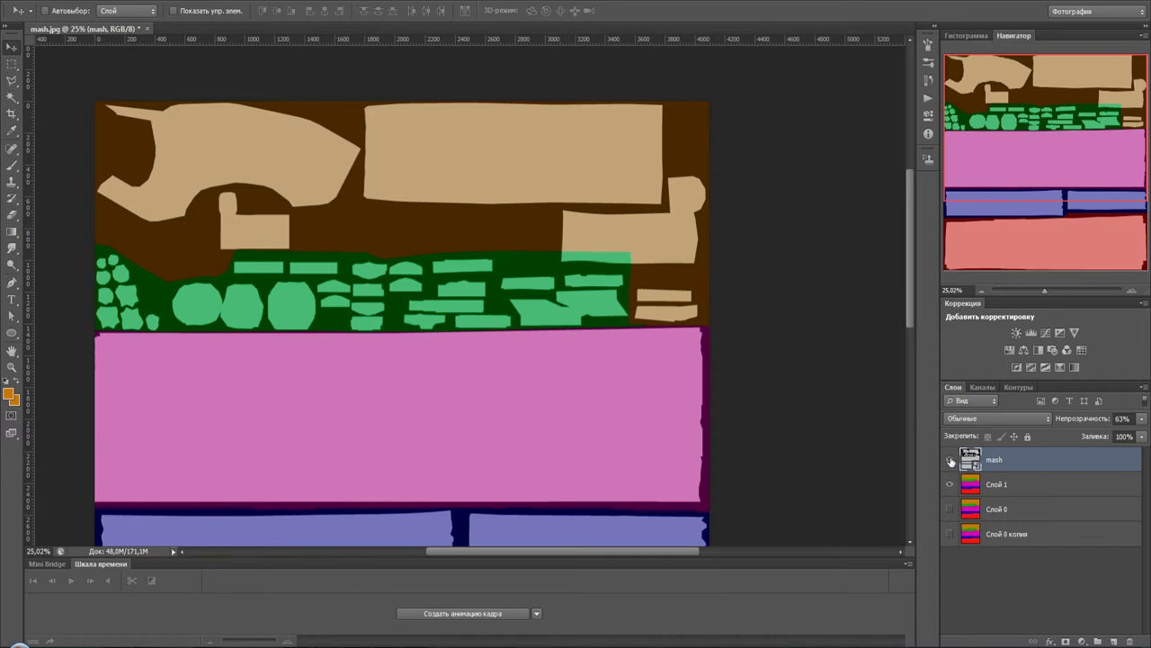
Step: Pick the Brush tool and make Слой 1 the paint layer, with the mash overlay visible
{"action": "left_click", "coordinate": [949, 459]}
{"action": "key", "text": "b"}
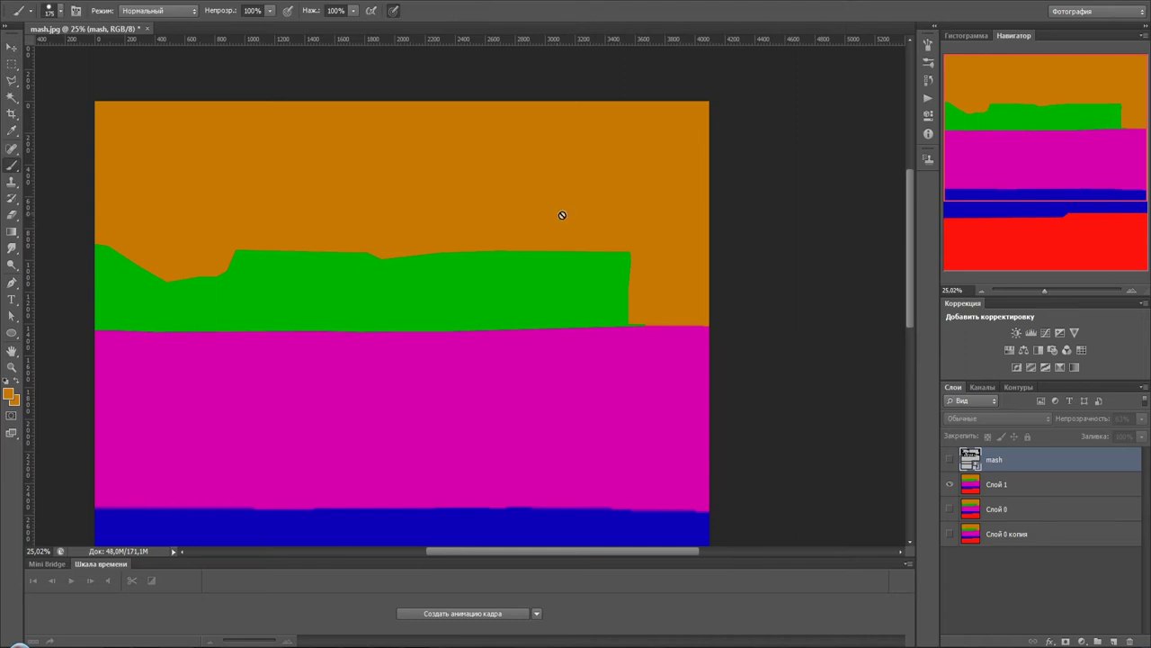
{"action": "left_click", "coordinate": [1005, 487]}
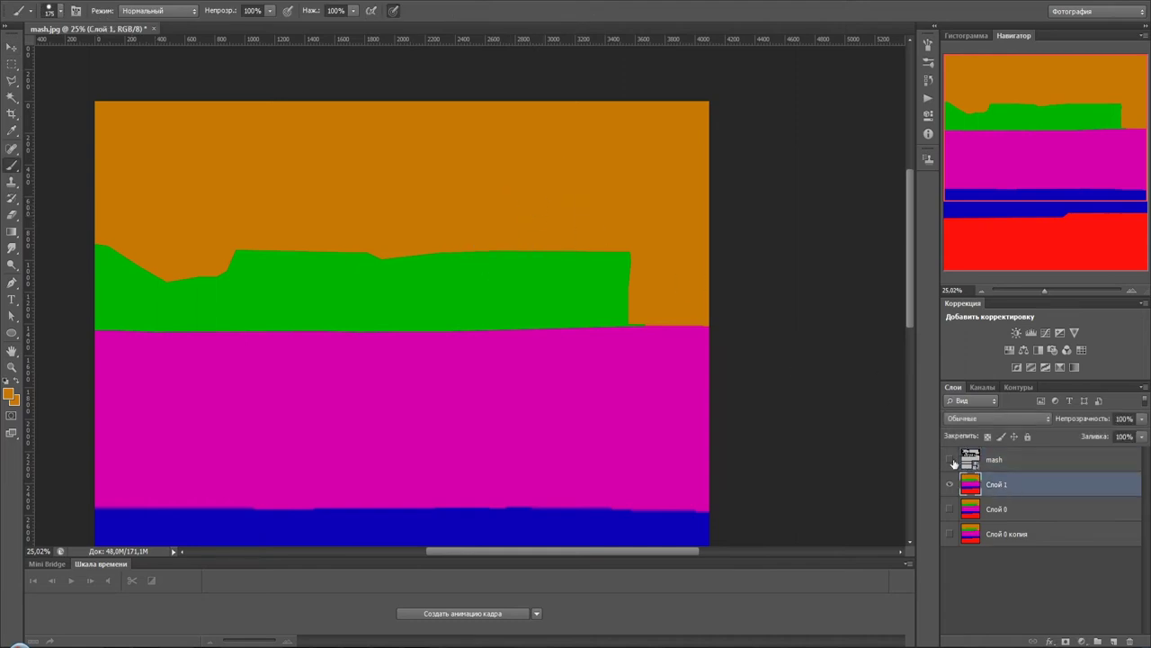
{"action": "left_click", "coordinate": [950, 460]}
Step: Paint green over the small right-hand planks to the image edge, undoing one bad stroke
{"action": "scroll", "scroll_direction": "up", "scroll_amount": 3}
{"action": "left_click_drag", "start_coordinate": [544, 236], "coordinate": [682, 243]}
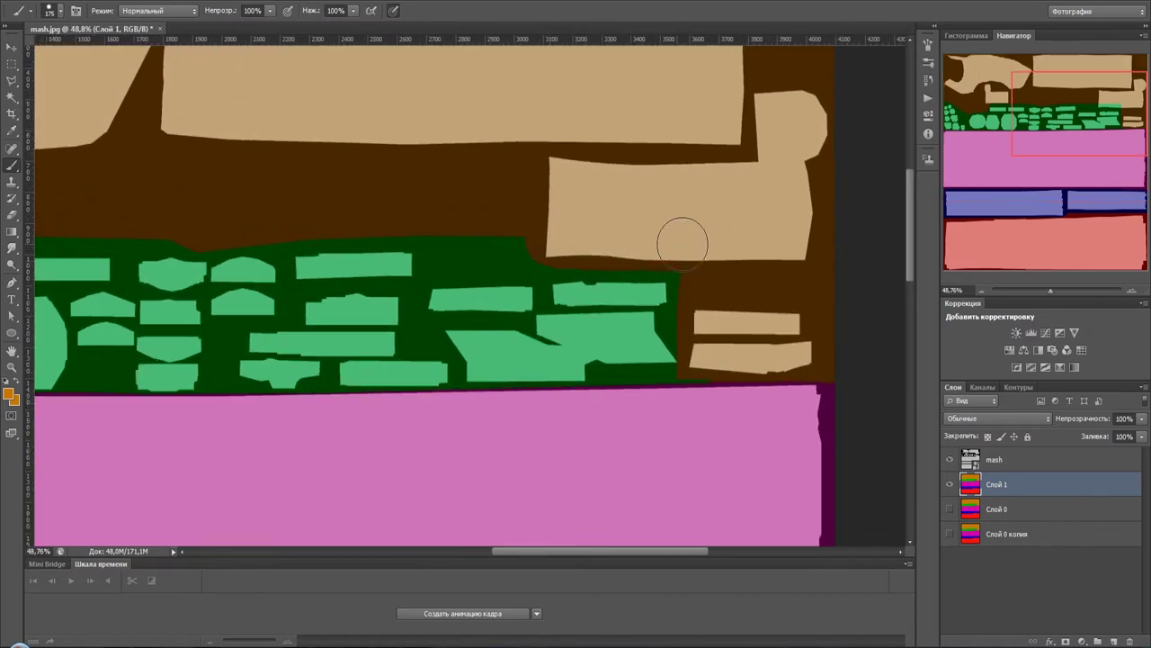
{"action": "scroll", "scroll_direction": "down", "scroll_amount": 3}
{"action": "scroll", "scroll_direction": "down", "scroll_amount": 3}
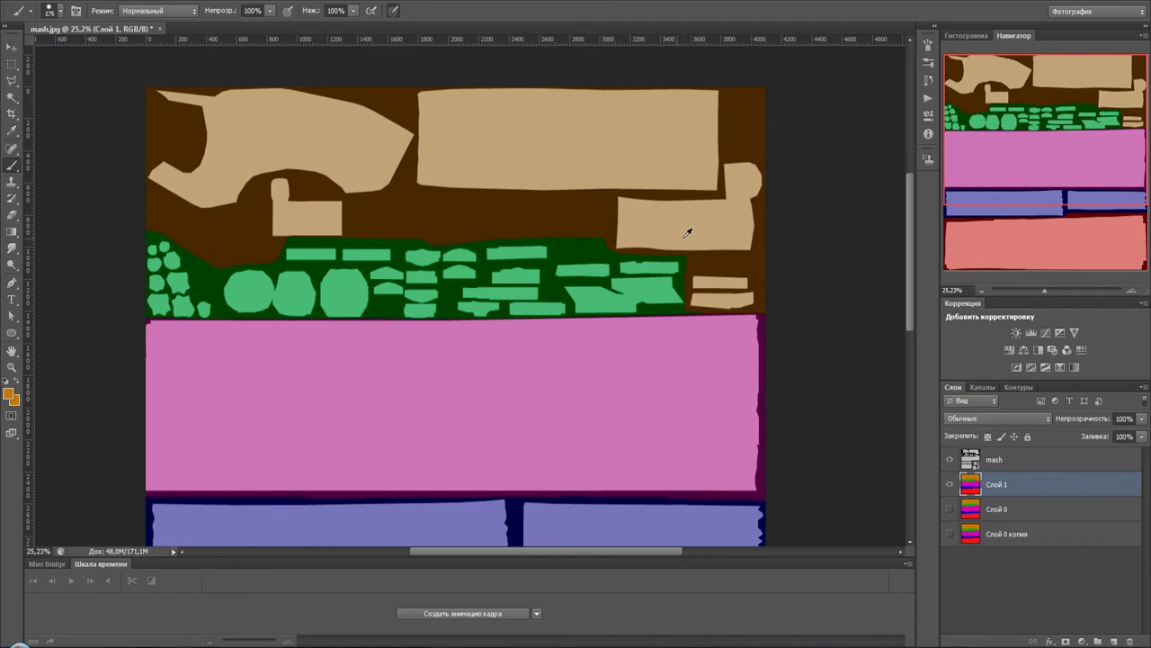
{"action": "scroll", "scroll_direction": "up", "scroll_amount": 3}
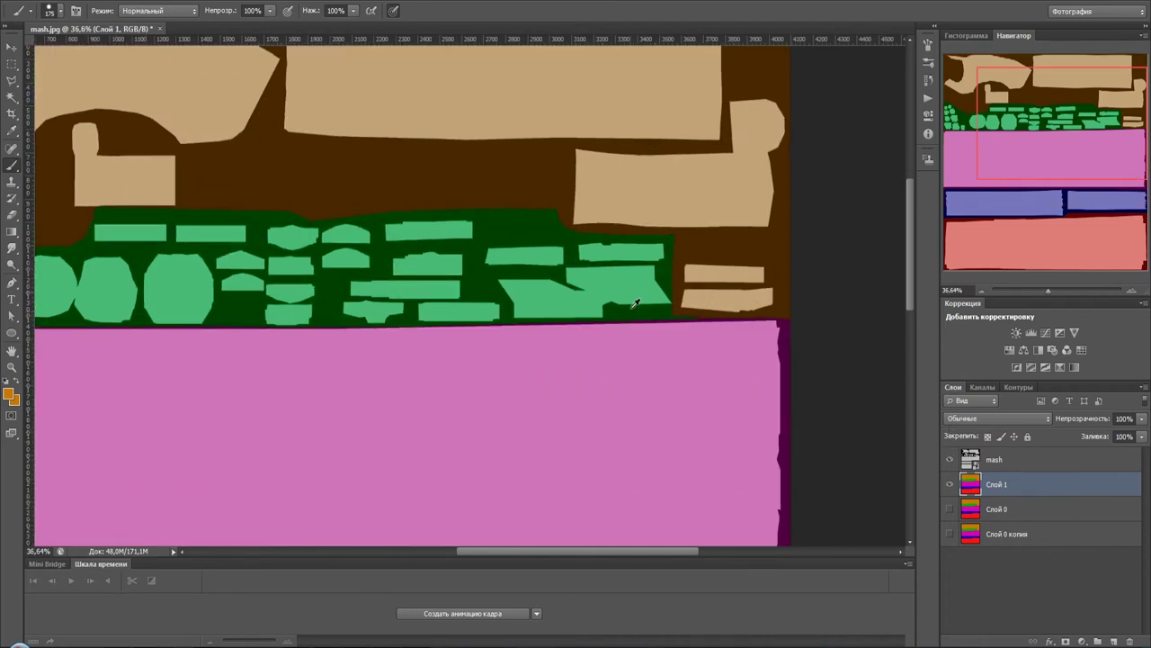
{"action": "left_click_drag", "start_coordinate": [661, 270], "coordinate": [775, 275]}
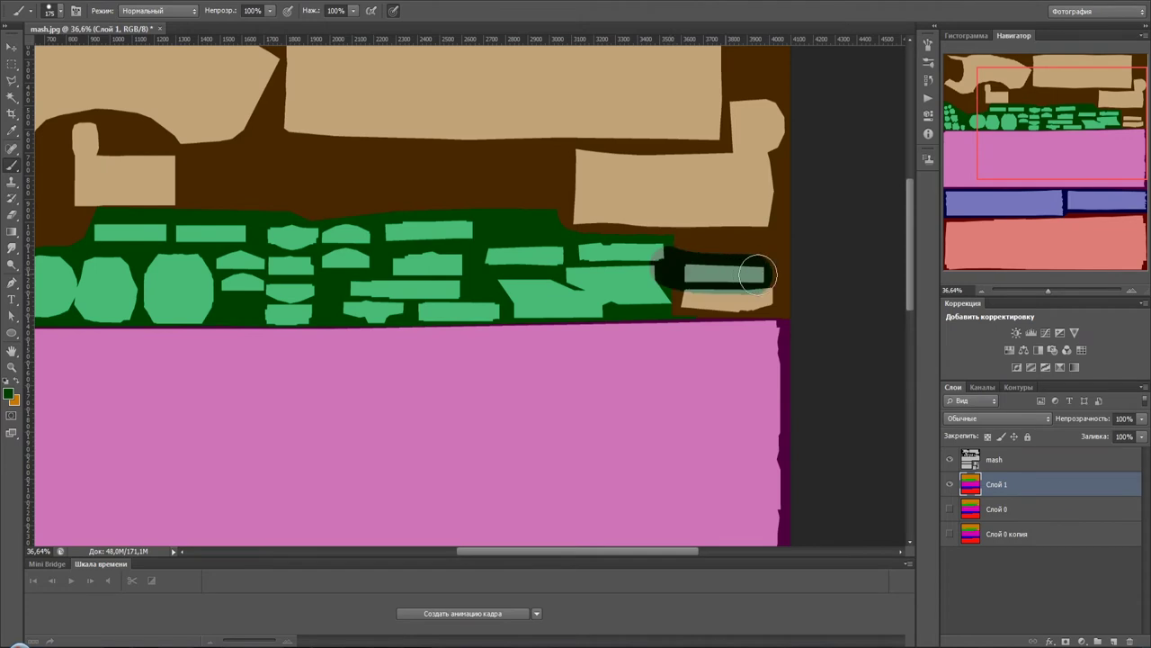
{"action": "left_click", "coordinate": [950, 459]}
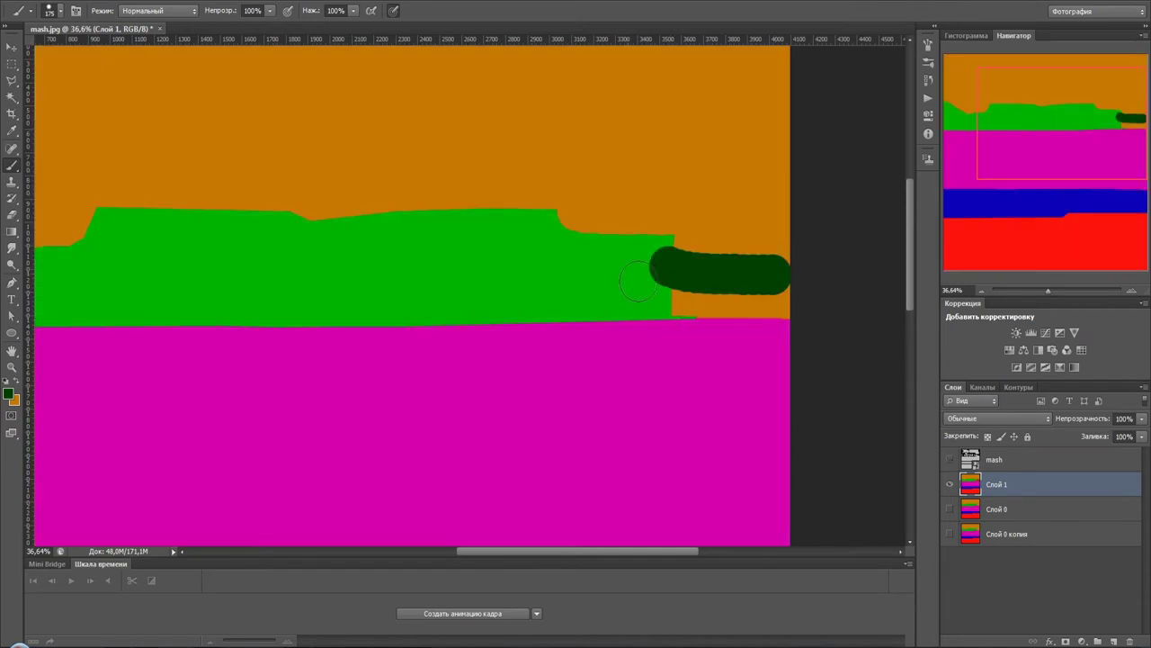
{"action": "key", "text": "ctrl+z"}
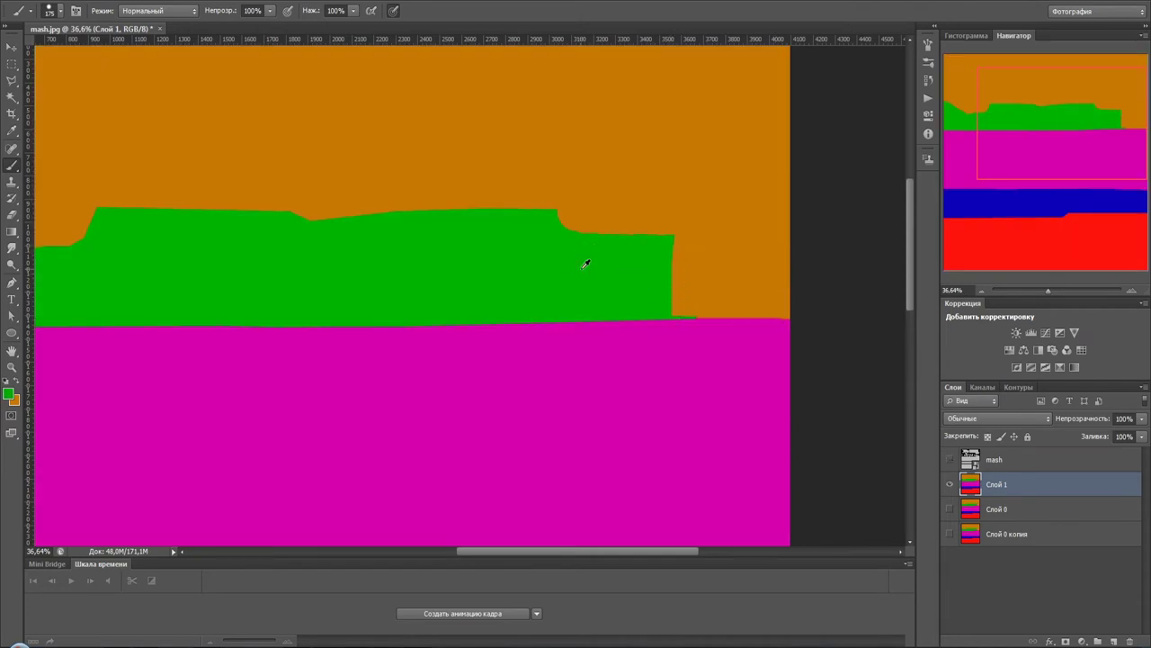
{"action": "left_click_drag", "start_coordinate": [624, 272], "coordinate": [807, 285]}
{"action": "left_click_drag", "start_coordinate": [688, 263], "coordinate": [806, 266]}
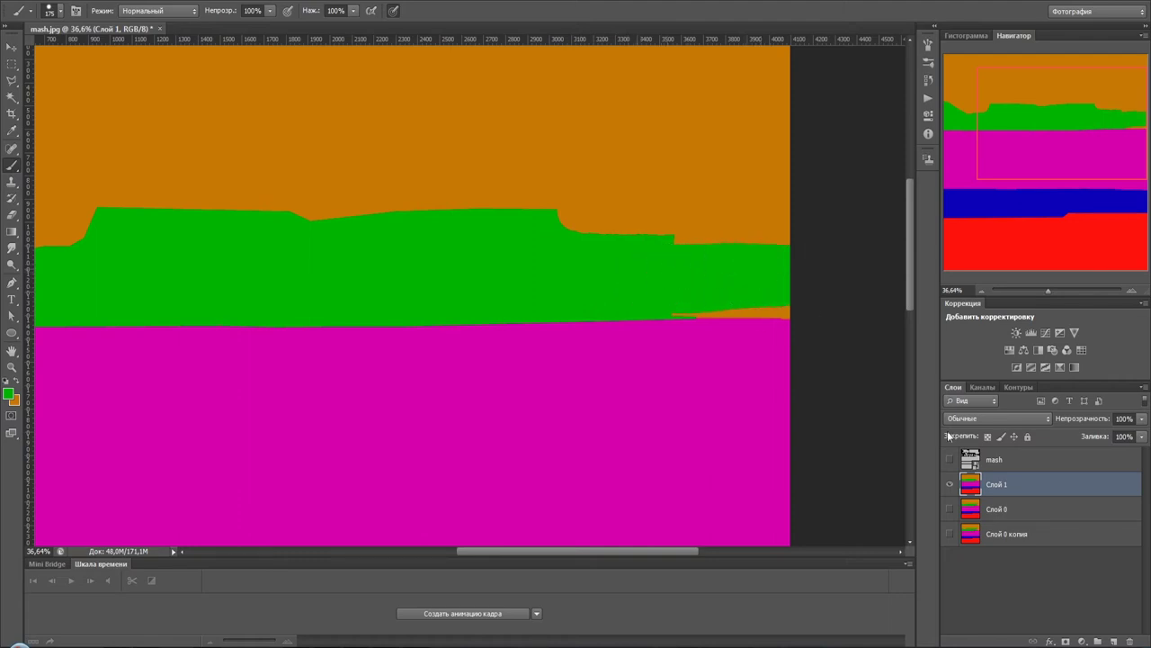
{"action": "left_click", "coordinate": [951, 460]}
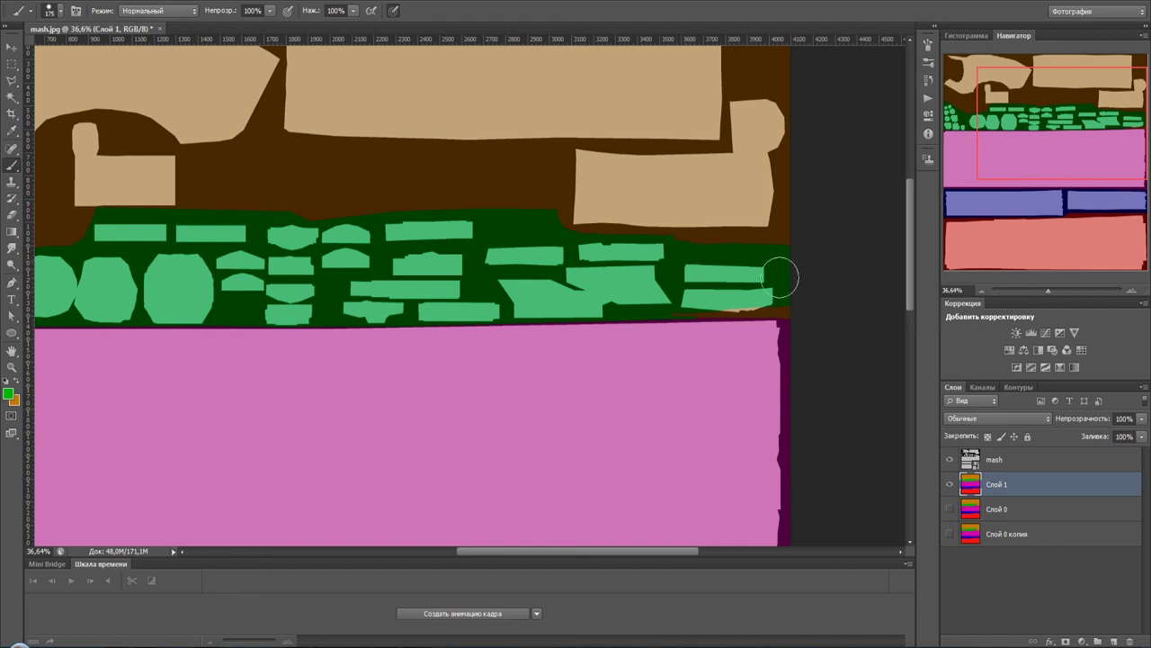
Step: Paint green along the strip under the lower plank and fill the brown gap with dark green
{"action": "scroll", "scroll_direction": "up", "scroll_amount": 3}
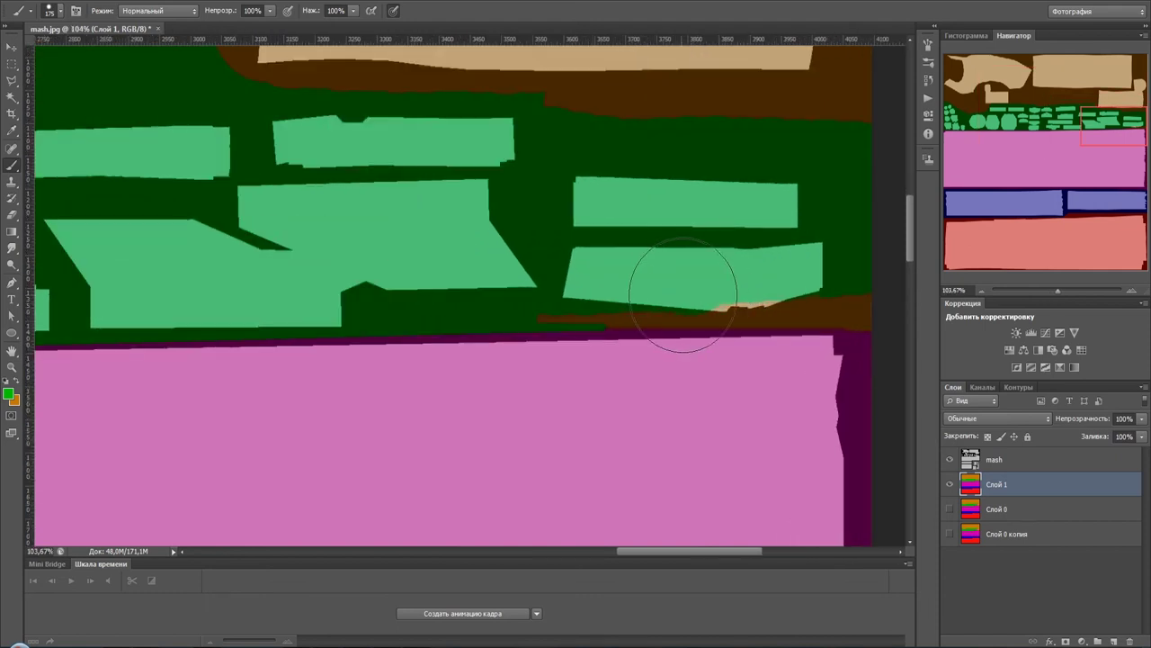
{"action": "left_click_drag", "start_coordinate": [676, 270], "coordinate": [848, 249]}
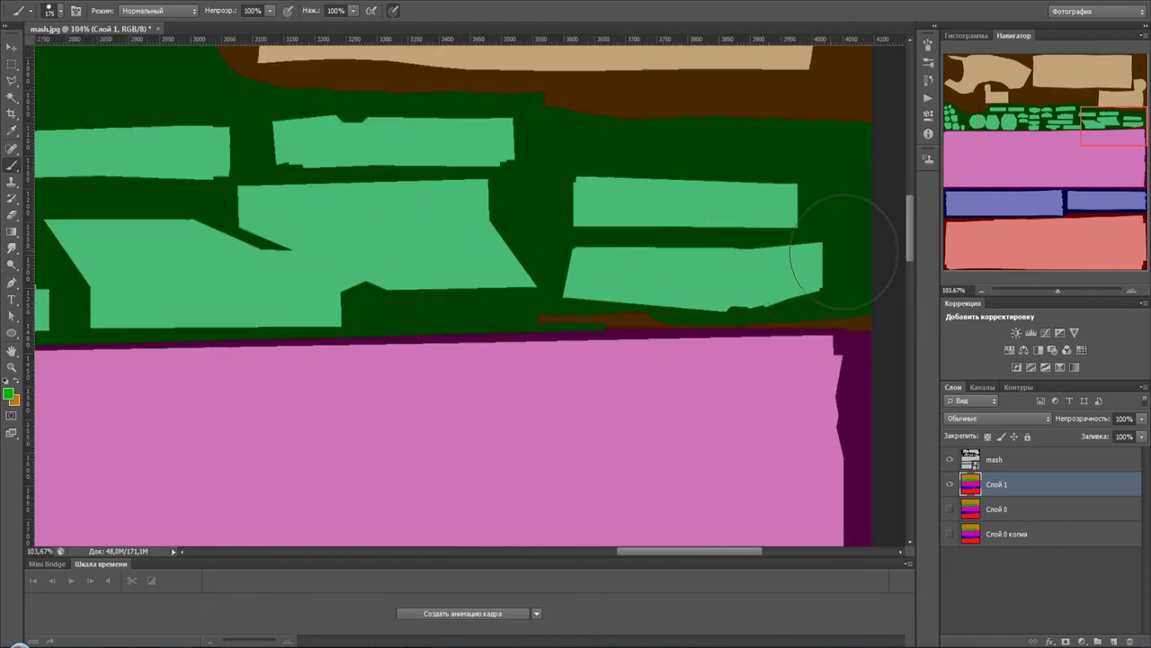
{"action": "left_click_drag", "start_coordinate": [546, 264], "coordinate": [604, 265]}
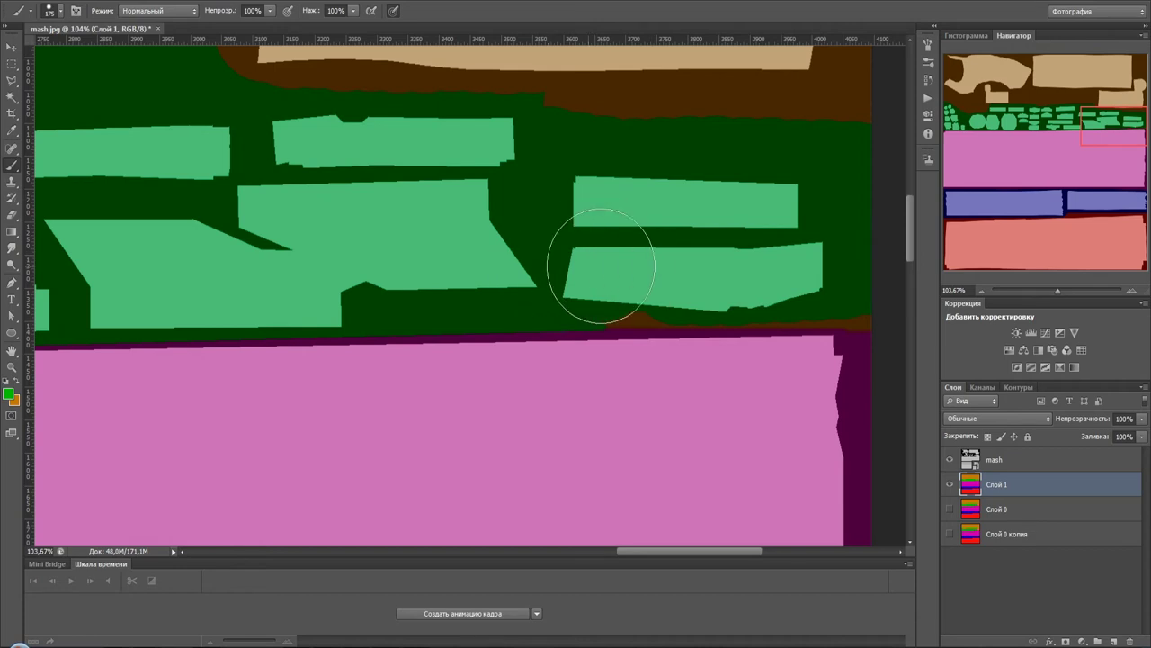
{"action": "scroll", "scroll_direction": "down", "scroll_amount": 3}
{"action": "scroll", "scroll_direction": "down", "scroll_amount": 3}
{"action": "scroll", "scroll_direction": "down", "scroll_amount": 3}
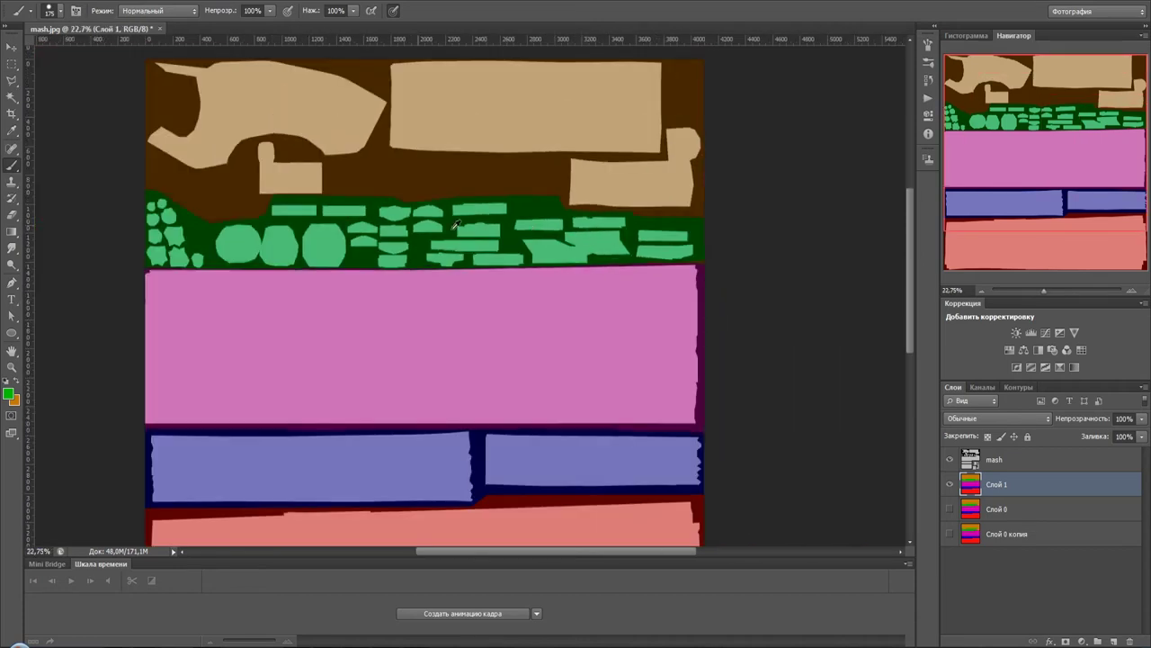
{"action": "scroll", "scroll_direction": "down", "scroll_amount": 3}
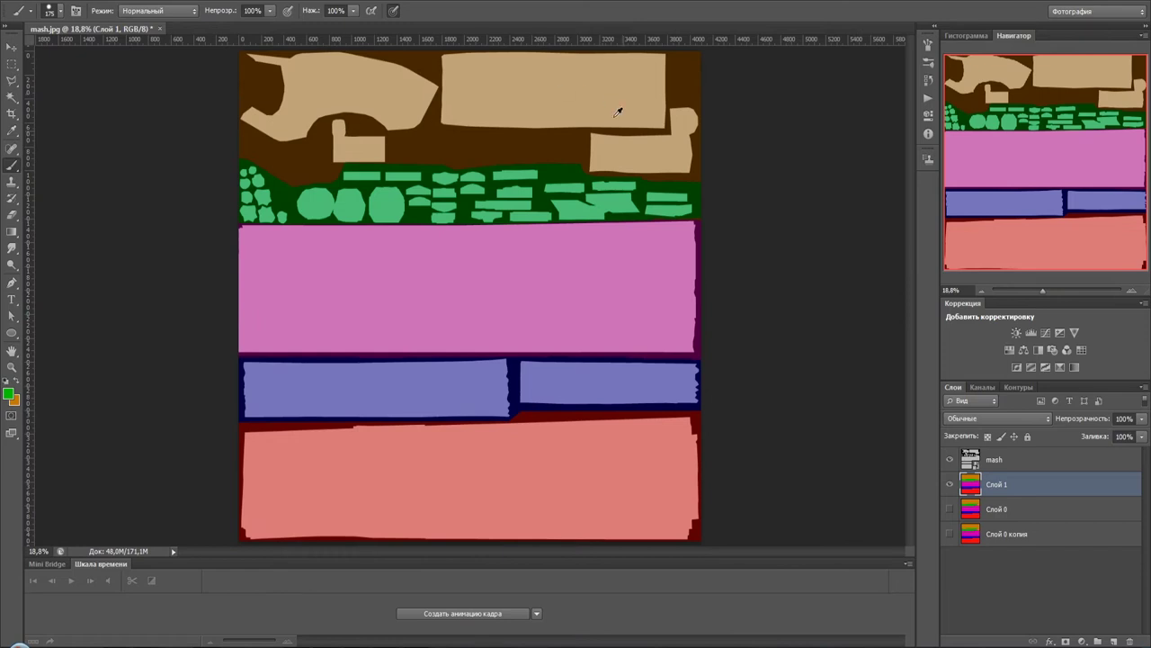
{"action": "scroll", "scroll_direction": "up", "scroll_amount": 3}
{"action": "scroll", "scroll_direction": "up", "scroll_amount": 3}
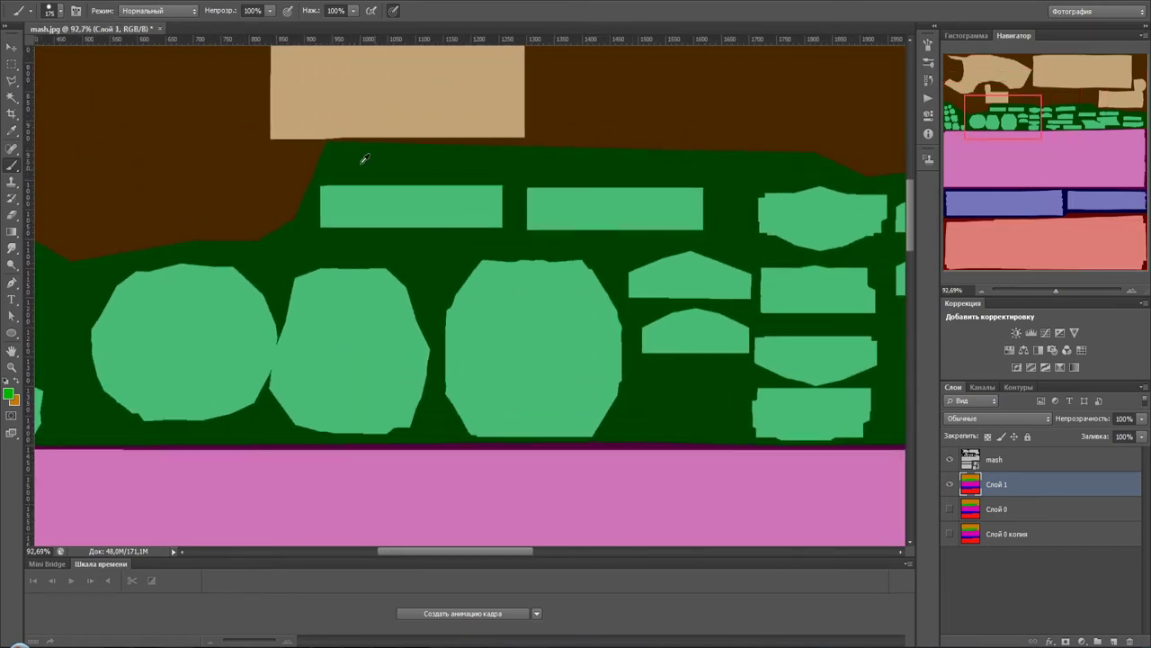
Step: Sample the region colour and repaint brown over the green edge below the tan shape, then hide mash
{"action": "left_click", "coordinate": [949, 459]}
{"action": "left_click", "coordinate": [634, 72]}
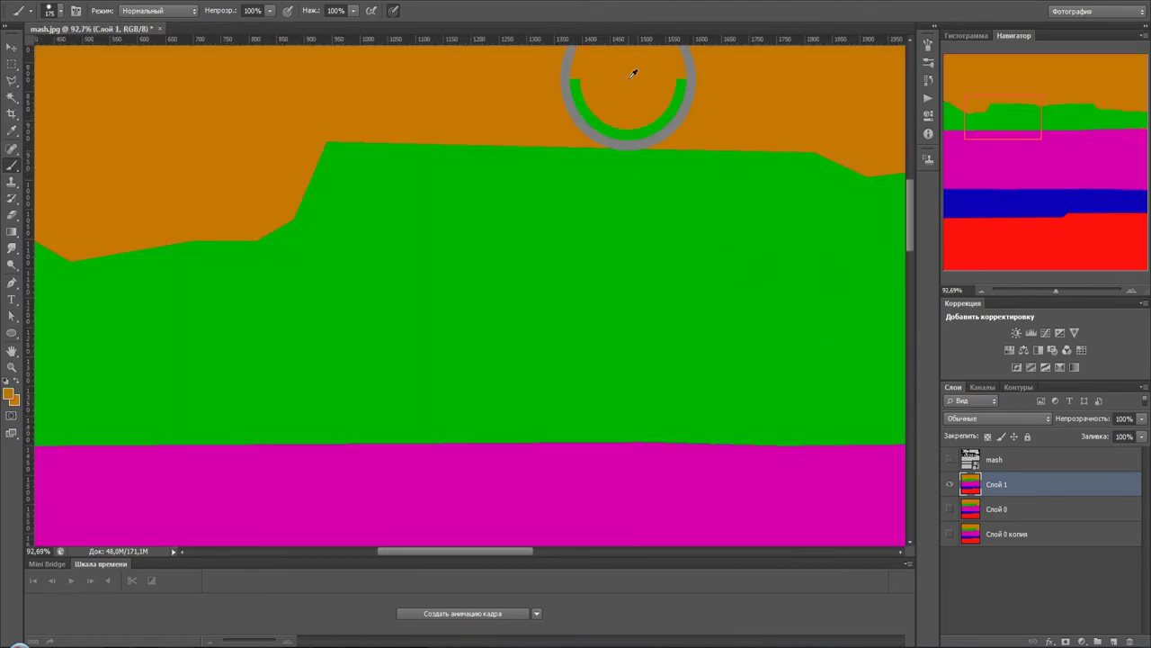
{"action": "left_click", "coordinate": [950, 460]}
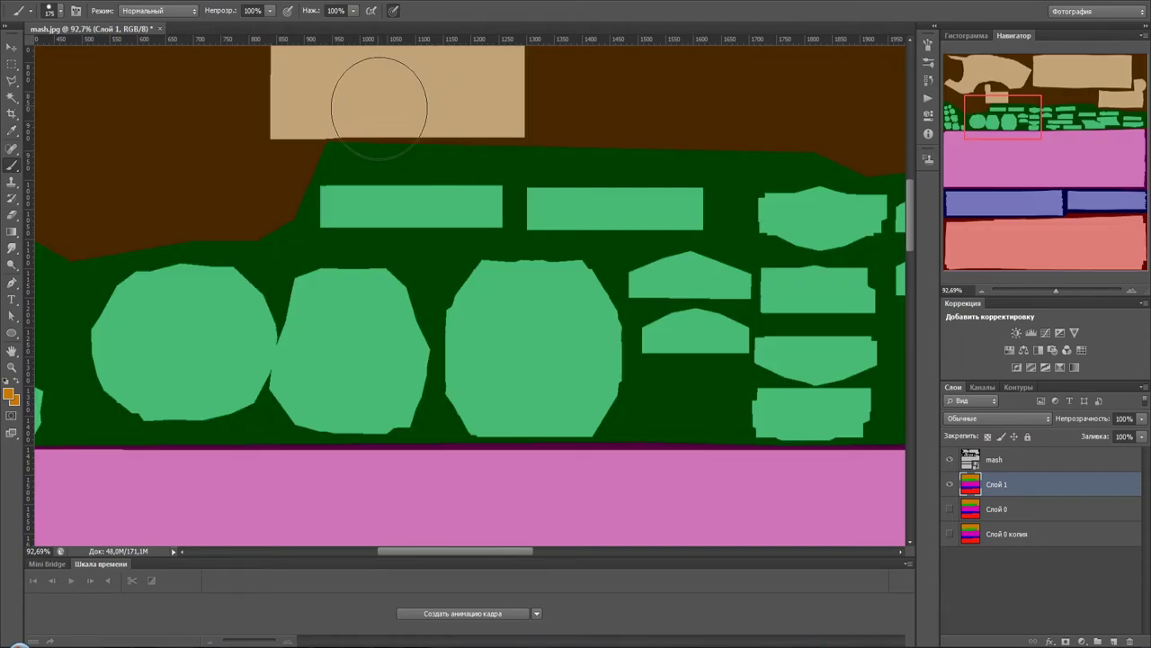
{"action": "left_click_drag", "start_coordinate": [378, 97], "coordinate": [431, 263]}
{"action": "key", "text": "bracketright"}
{"action": "key", "text": "bracketright"}
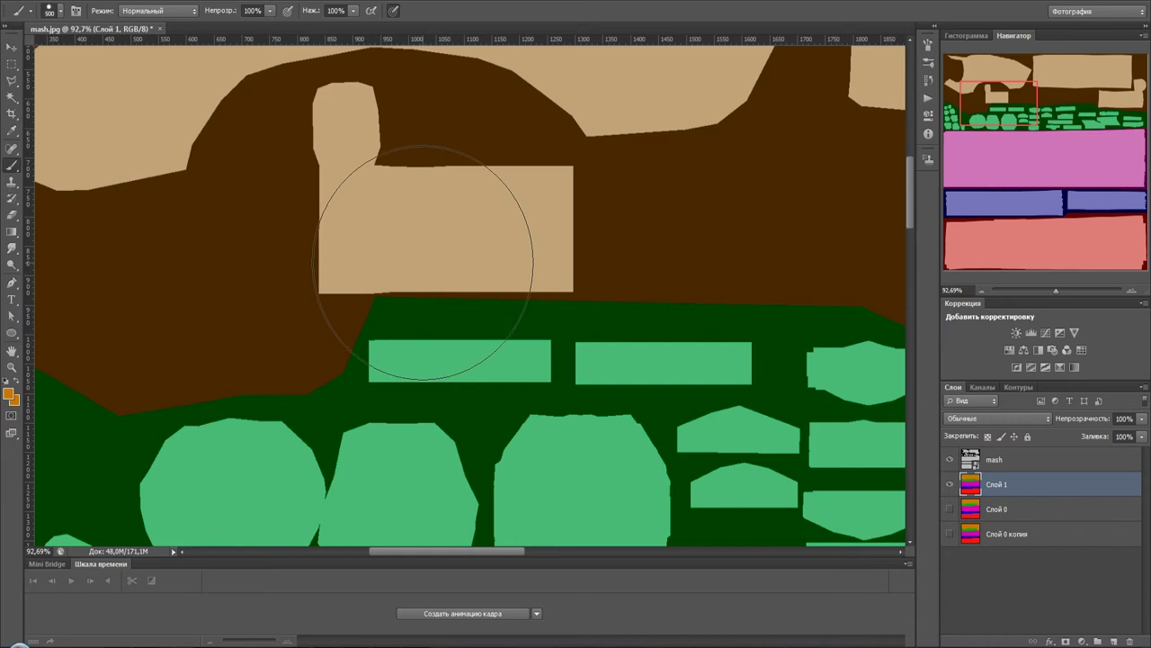
{"action": "key", "text": "bracketleft"}
{"action": "key", "text": "bracketleft"}
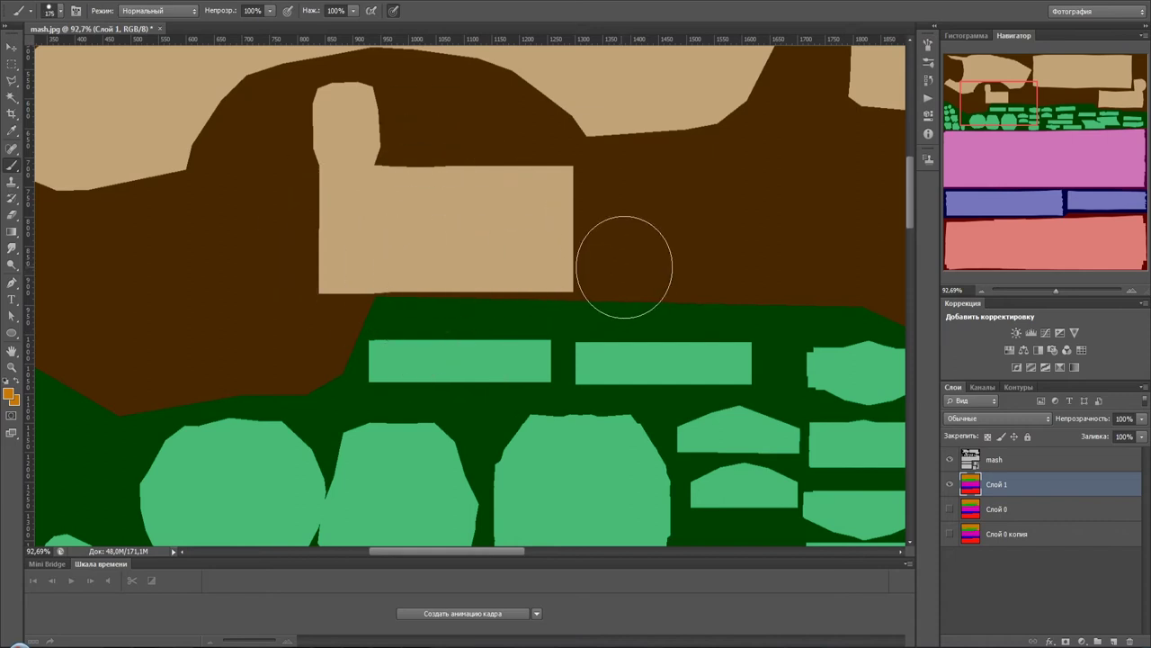
{"action": "left_click_drag", "start_coordinate": [596, 270], "coordinate": [376, 266]}
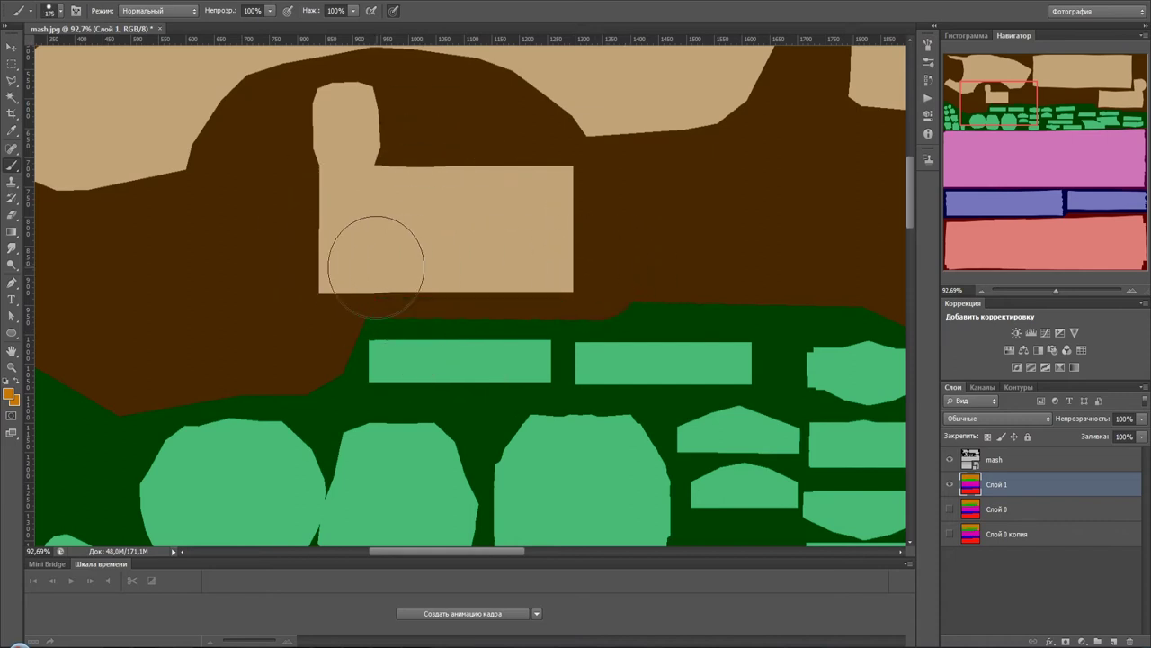
{"action": "scroll", "scroll_direction": "down", "scroll_amount": 3}
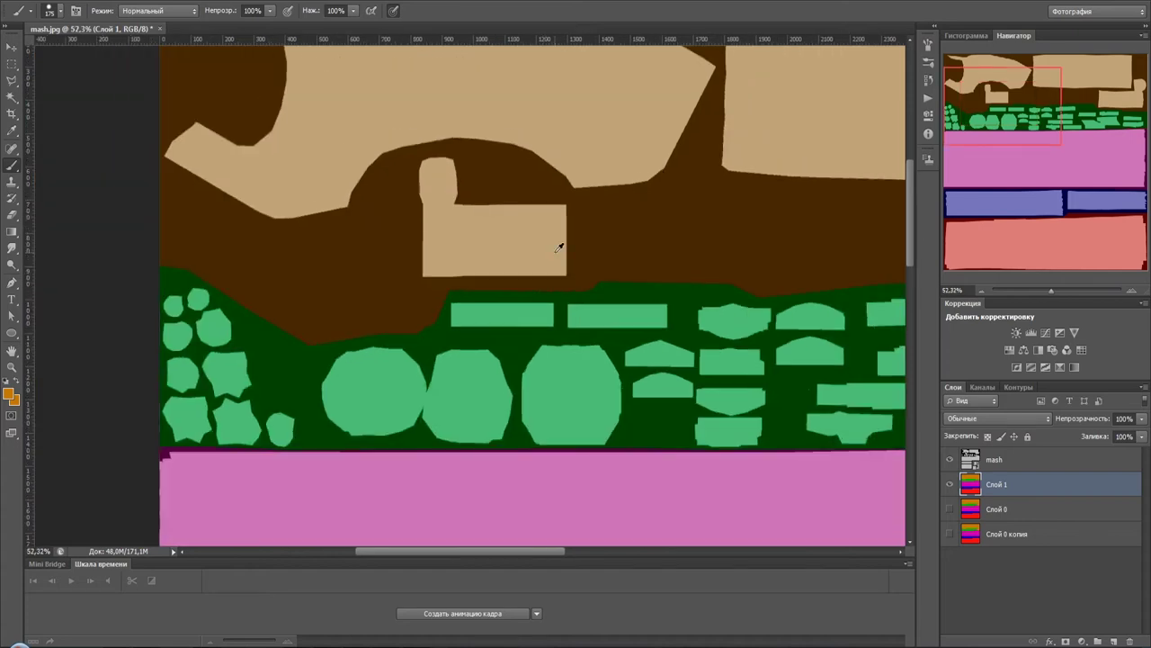
{"action": "scroll", "scroll_direction": "down", "scroll_amount": 3}
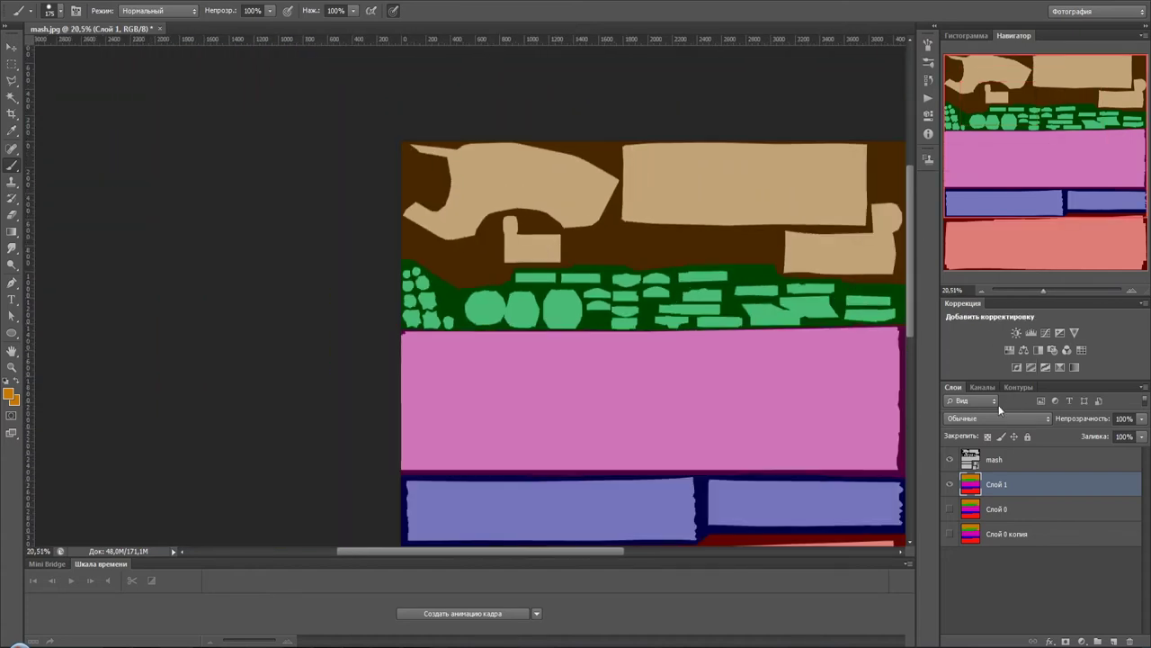
{"action": "left_click", "coordinate": [951, 461]}
Step: Save As JPEG replacing id_house.jpg, accept the JPEG options, then minimise Photoshop
{"action": "key", "text": "ctrl+shift+s"}
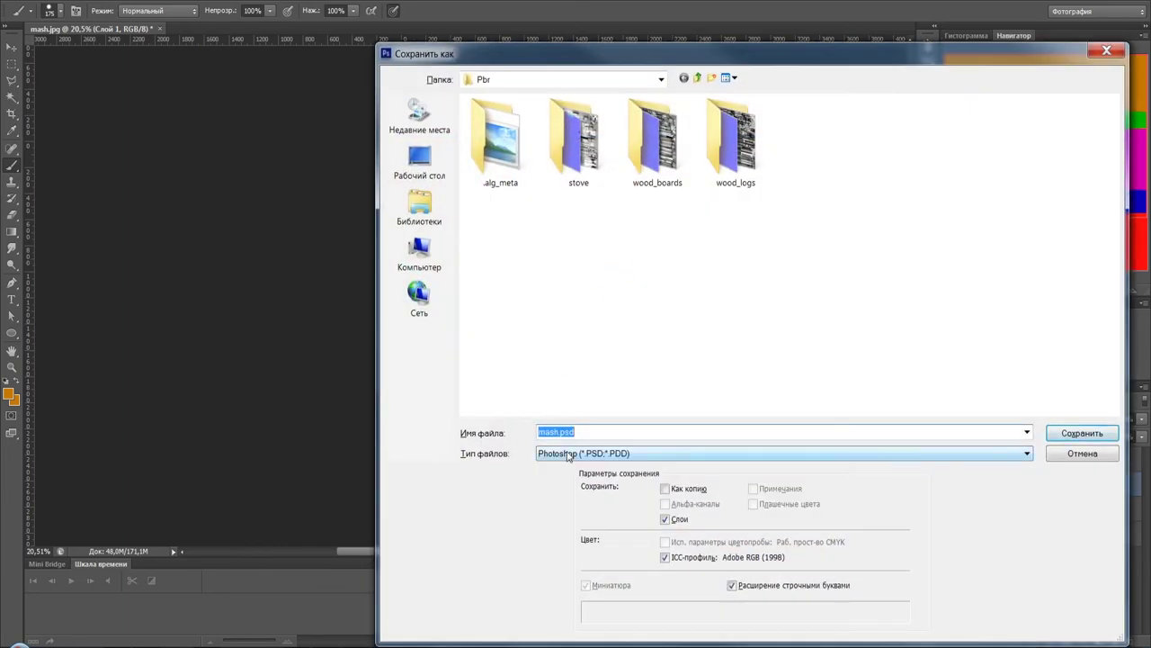
{"action": "left_click", "coordinate": [569, 454]}
{"action": "left_click", "coordinate": [560, 322]}
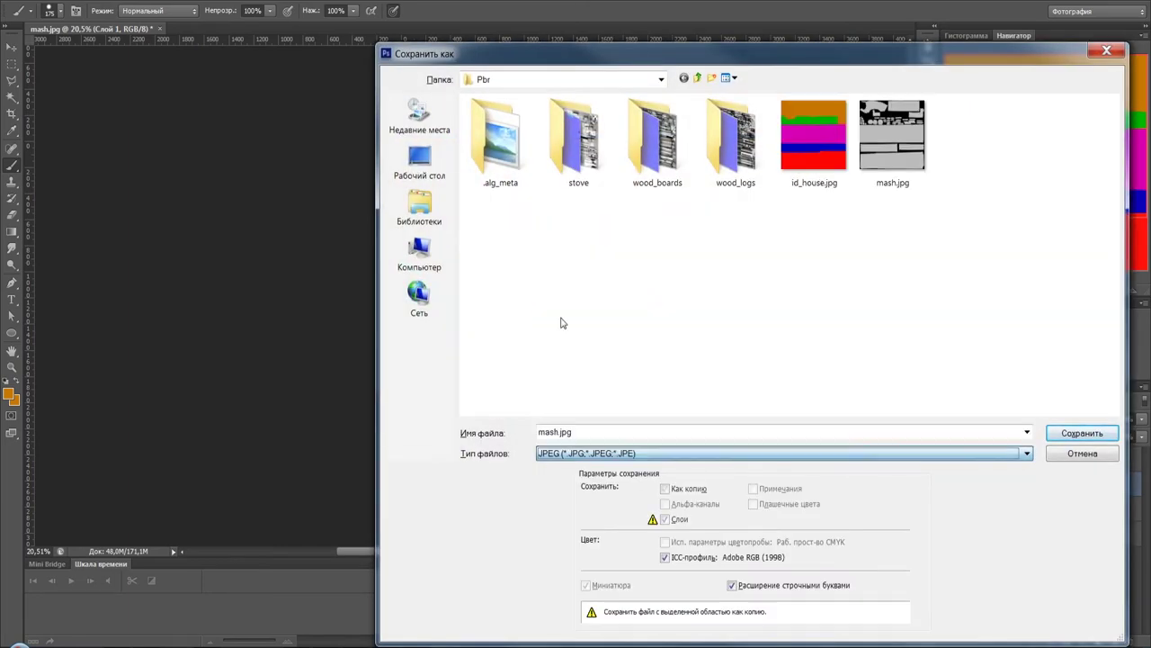
{"action": "left_click", "coordinate": [828, 142]}
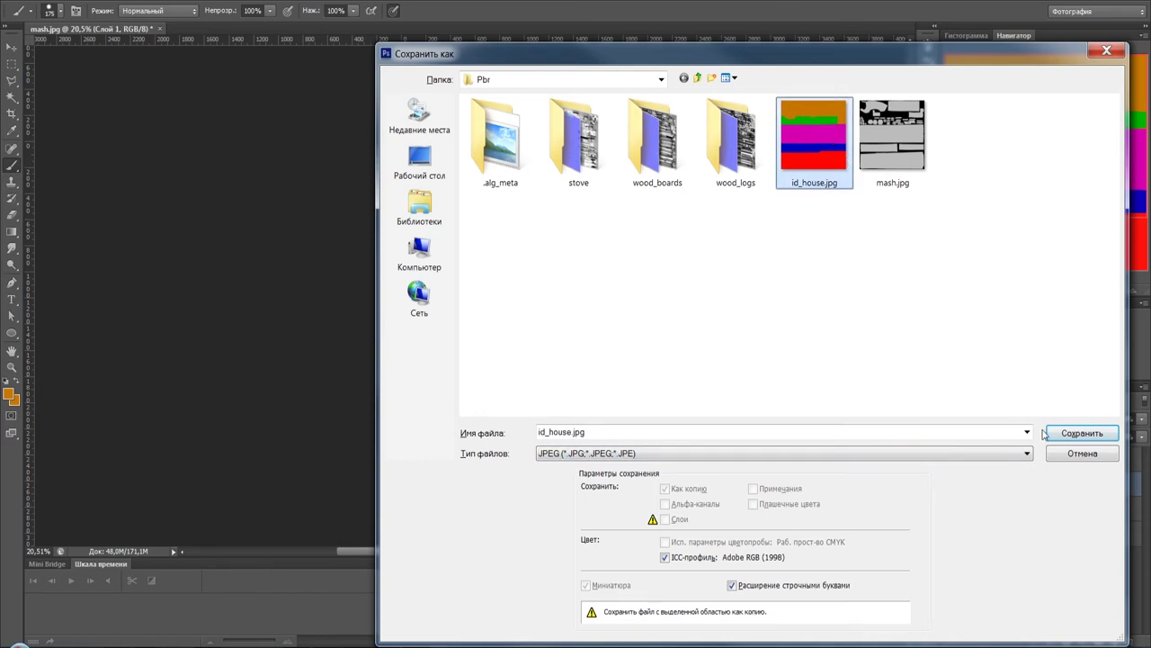
{"action": "left_click", "coordinate": [1048, 434]}
{"action": "left_click", "coordinate": [553, 238]}
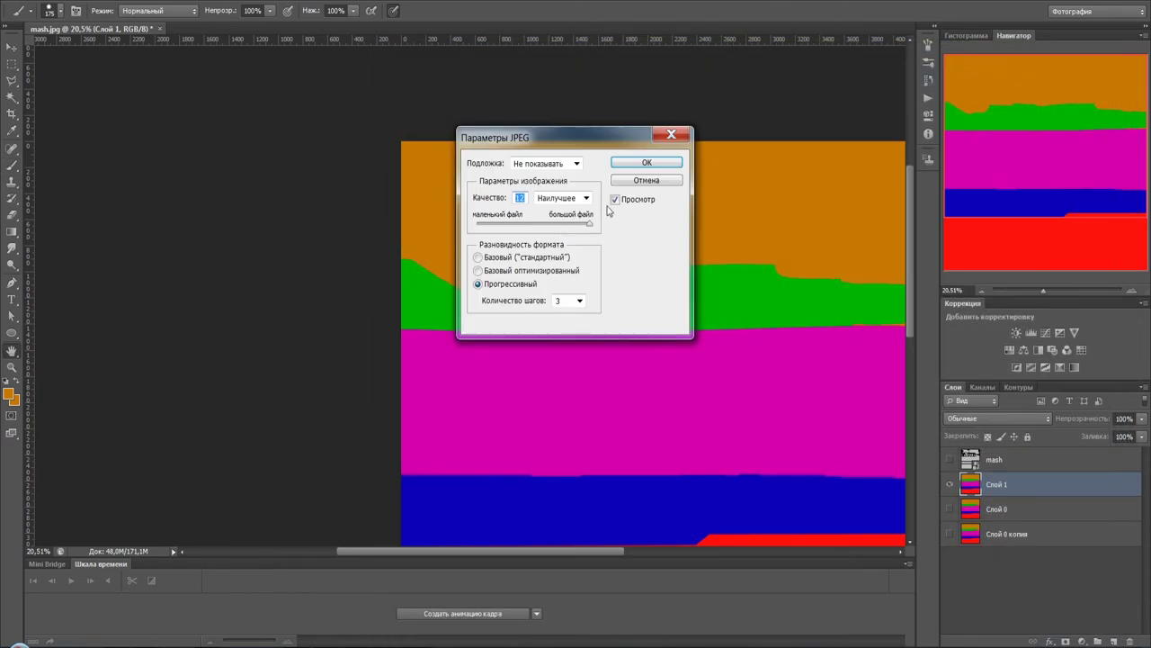
{"action": "left_click", "coordinate": [632, 166]}
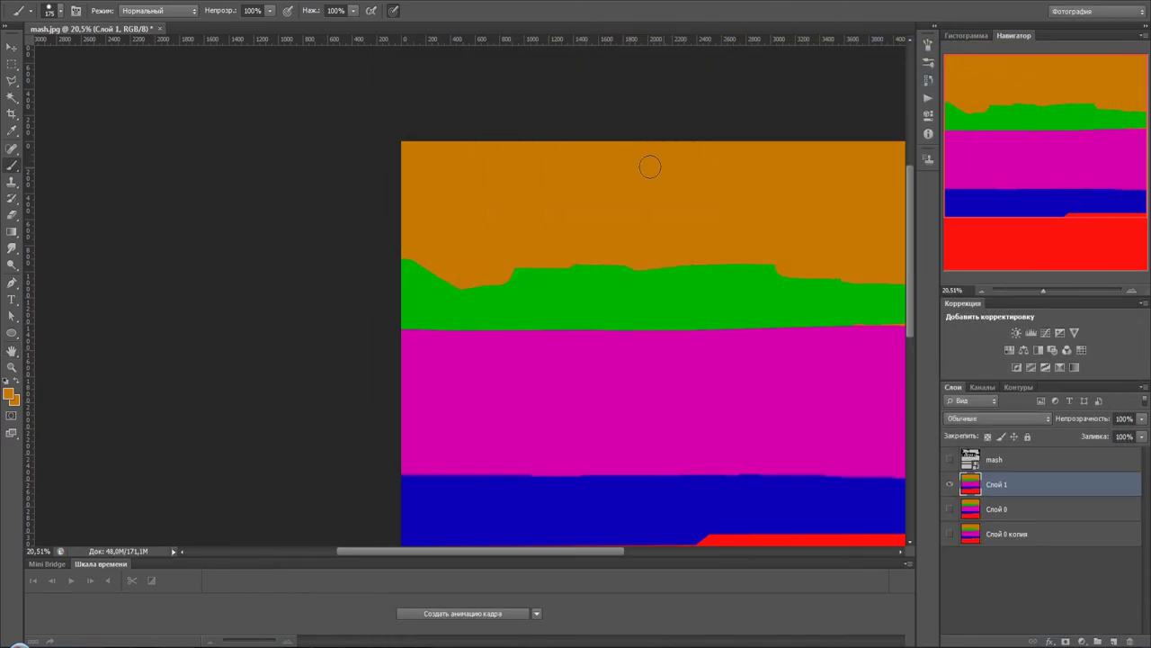
{"action": "left_click", "coordinate": [491, 537]}
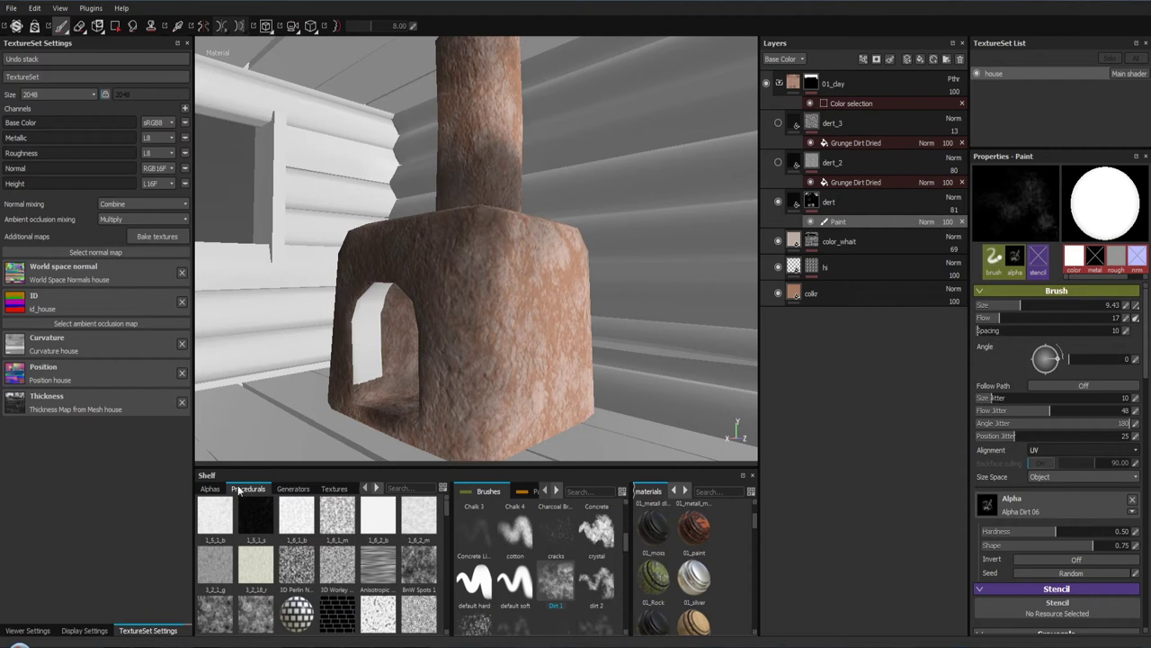
Step: Reload the id_house texture from the shelf's Textures list and drag it toward the ID map slot
{"action": "left_click", "coordinate": [333, 490]}
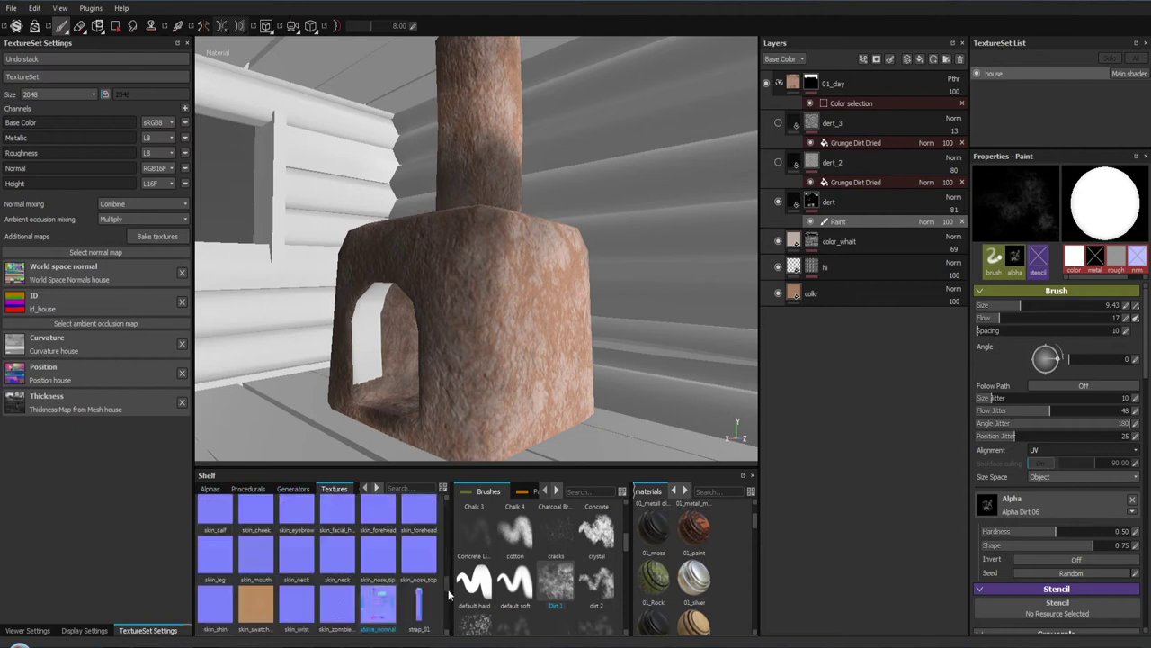
{"action": "scroll", "scroll_direction": "down", "scroll_amount": 3}
{"action": "scroll", "scroll_direction": "up", "scroll_amount": 3}
{"action": "left_click_drag", "start_coordinate": [445, 582], "coordinate": [445, 559]}
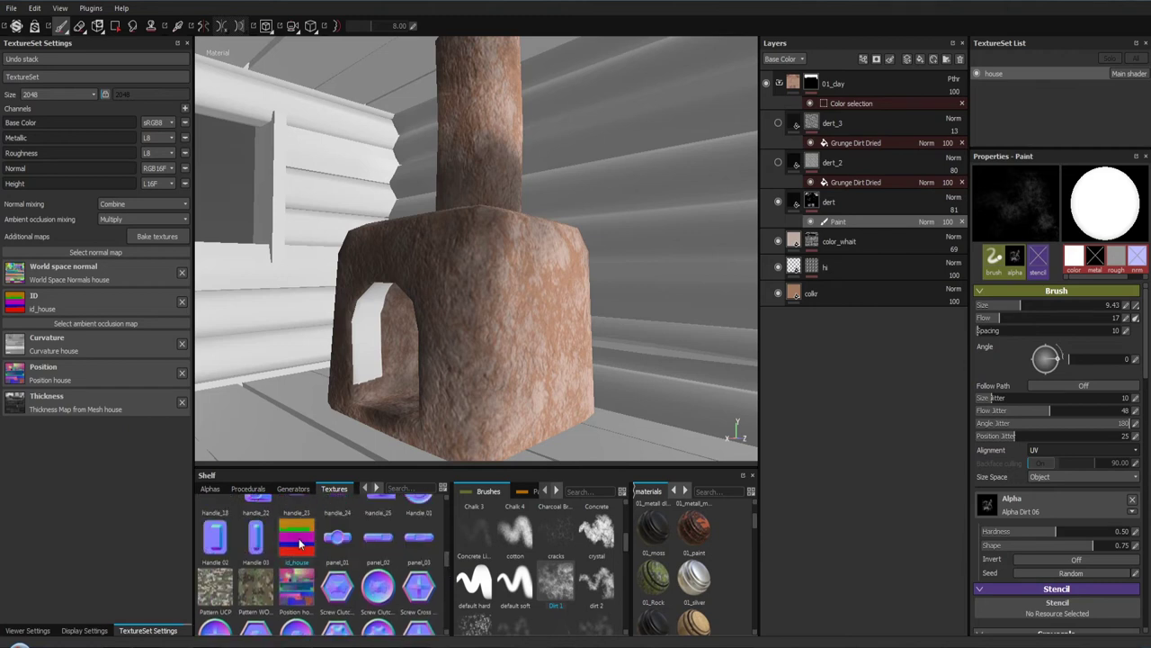
{"action": "right_click", "coordinate": [300, 542]}
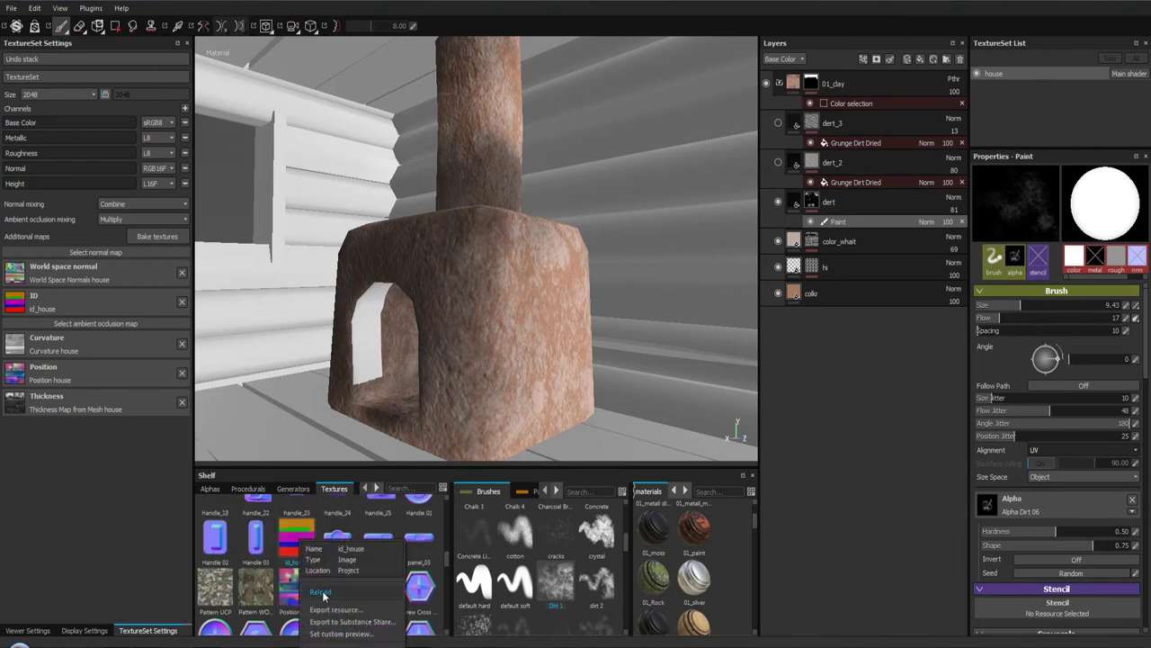
{"action": "left_click", "coordinate": [322, 592]}
{"action": "left_click_drag", "start_coordinate": [289, 556], "coordinate": [70, 304]}
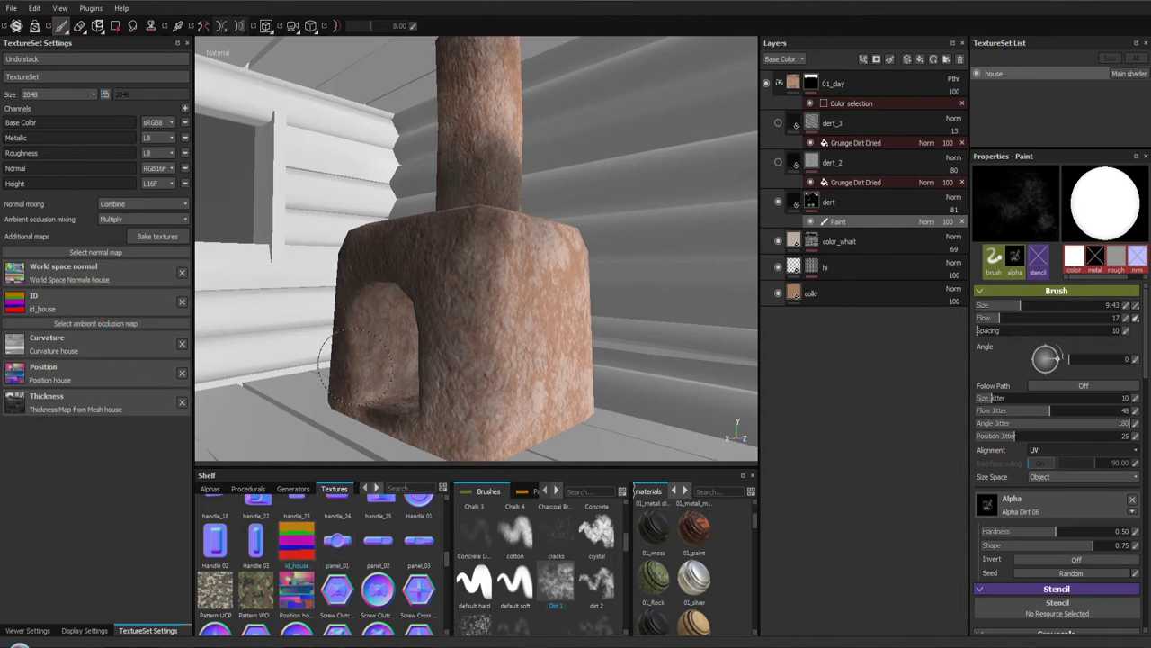
Step: Orbit close to the log wall window to look at the stove inside
{"action": "left_click_drag", "start_coordinate": [457, 267], "coordinate": [485, 270]}
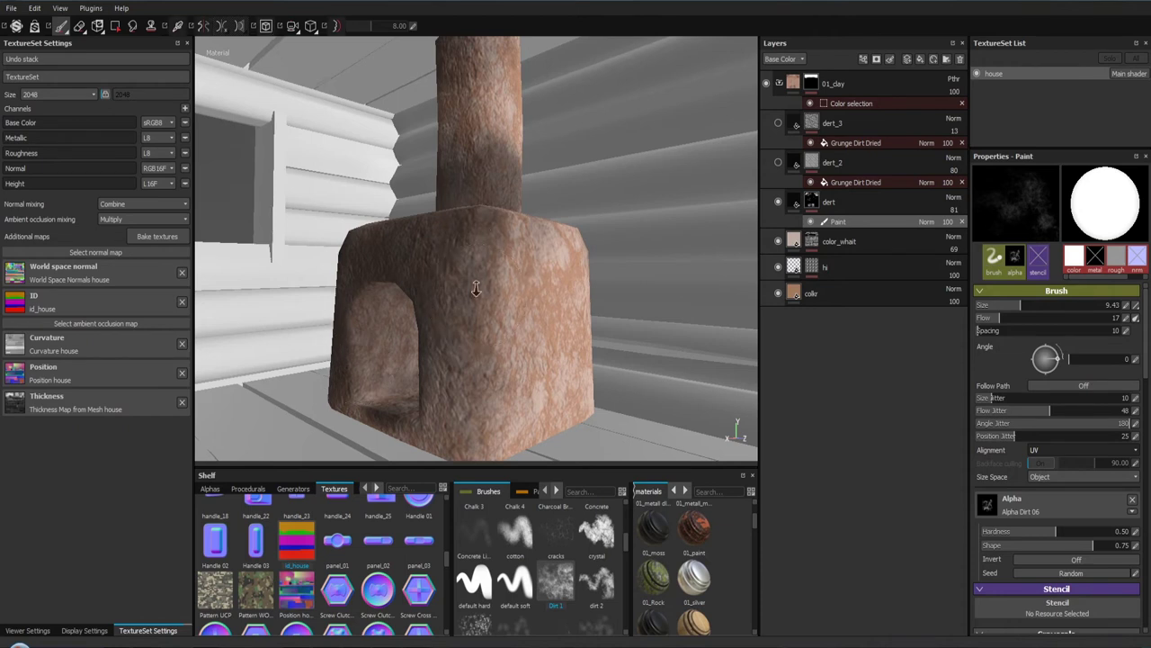
{"action": "scroll", "scroll_direction": "down", "scroll_amount": 3}
{"action": "key", "text": "f"}
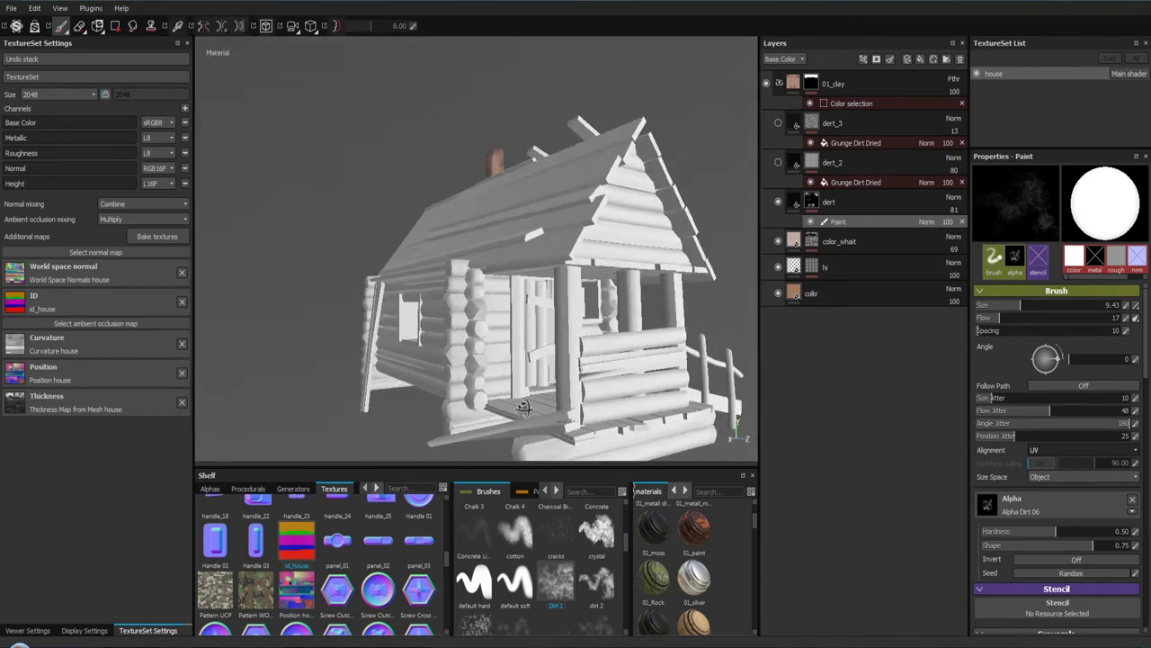
{"action": "left_click_drag", "start_coordinate": [468, 350], "coordinate": [612, 393]}
{"action": "left_click_drag", "start_coordinate": [611, 393], "coordinate": [514, 342]}
{"action": "left_click_drag", "start_coordinate": [539, 326], "coordinate": [468, 324]}
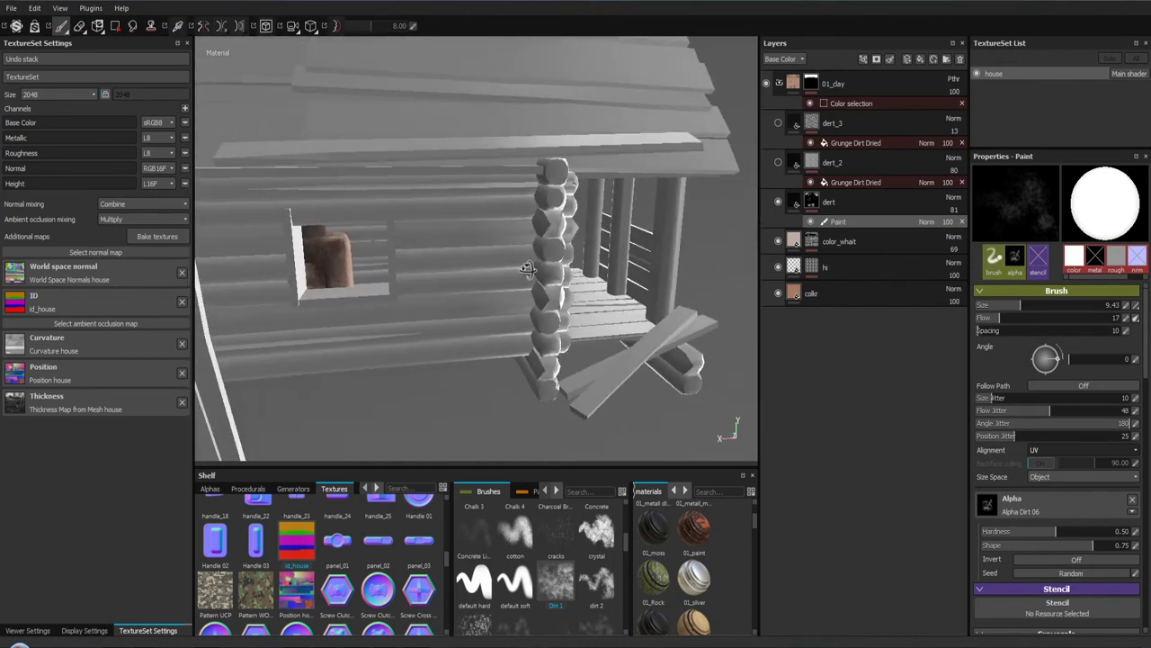
{"action": "left_click_drag", "start_coordinate": [467, 324], "coordinate": [521, 387]}
{"action": "left_click_drag", "start_coordinate": [522, 387], "coordinate": [431, 306]}
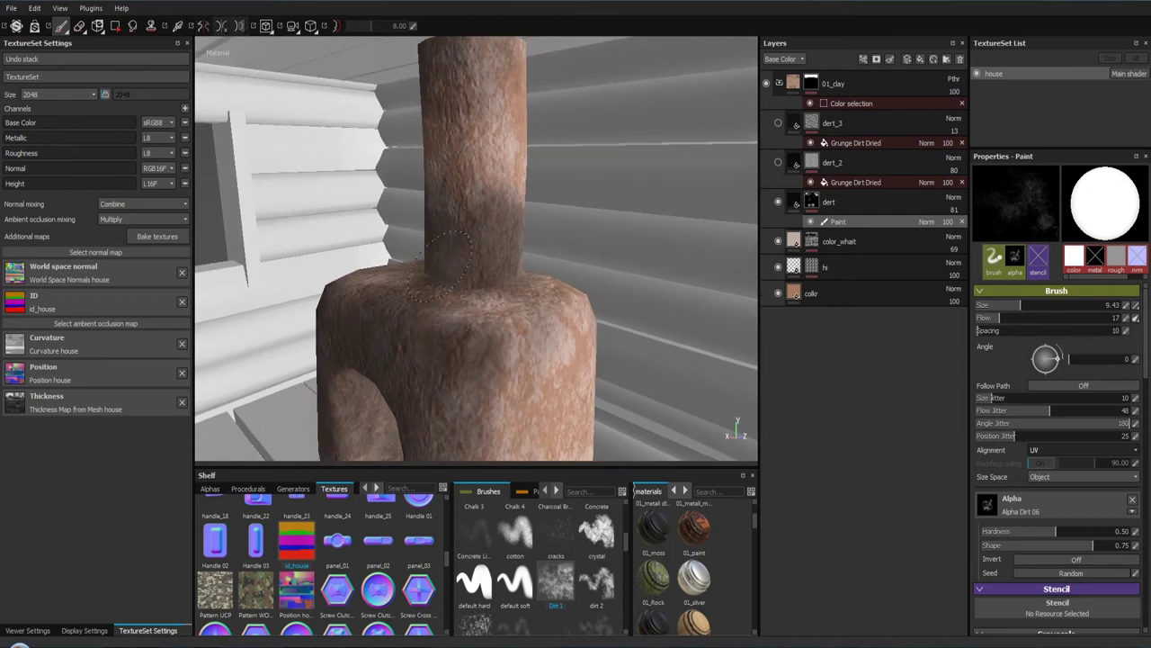
Step: Turn on the dert_2 dirt layer and reframe the house to inspect the stove and wall
{"action": "left_click", "coordinate": [778, 162]}
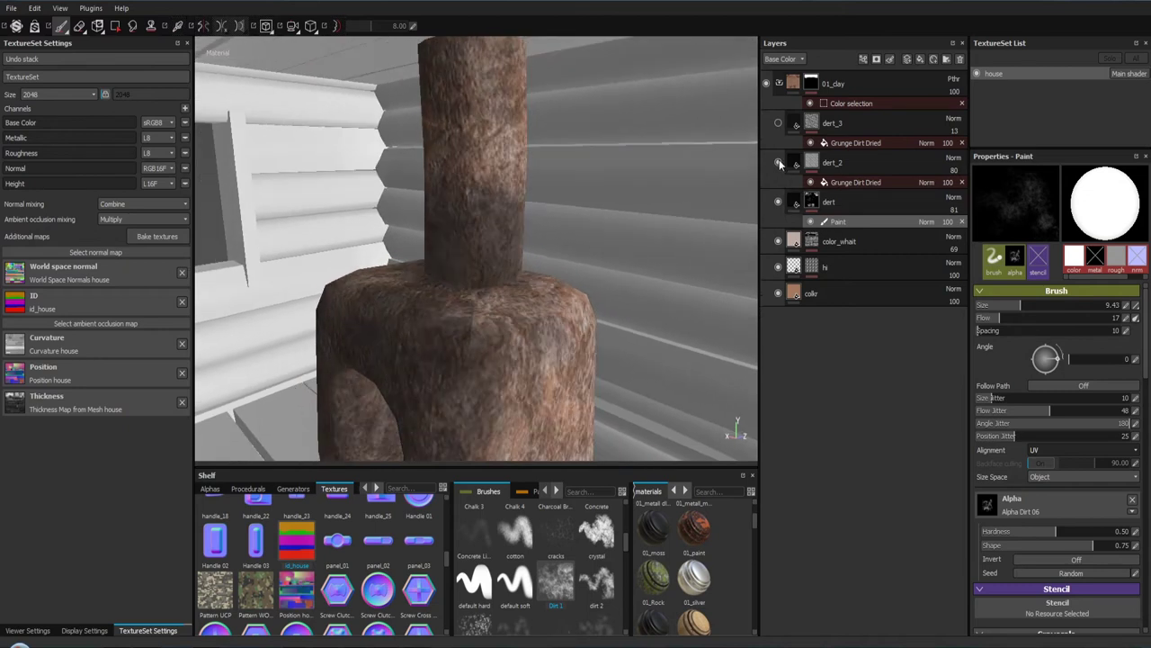
{"action": "left_click_drag", "start_coordinate": [537, 328], "coordinate": [521, 329]}
{"action": "left_click_drag", "start_coordinate": [522, 329], "coordinate": [499, 337]}
{"action": "left_click_drag", "start_coordinate": [499, 337], "coordinate": [345, 261]}
{"action": "key", "text": "f"}
{"action": "key", "text": "m"}
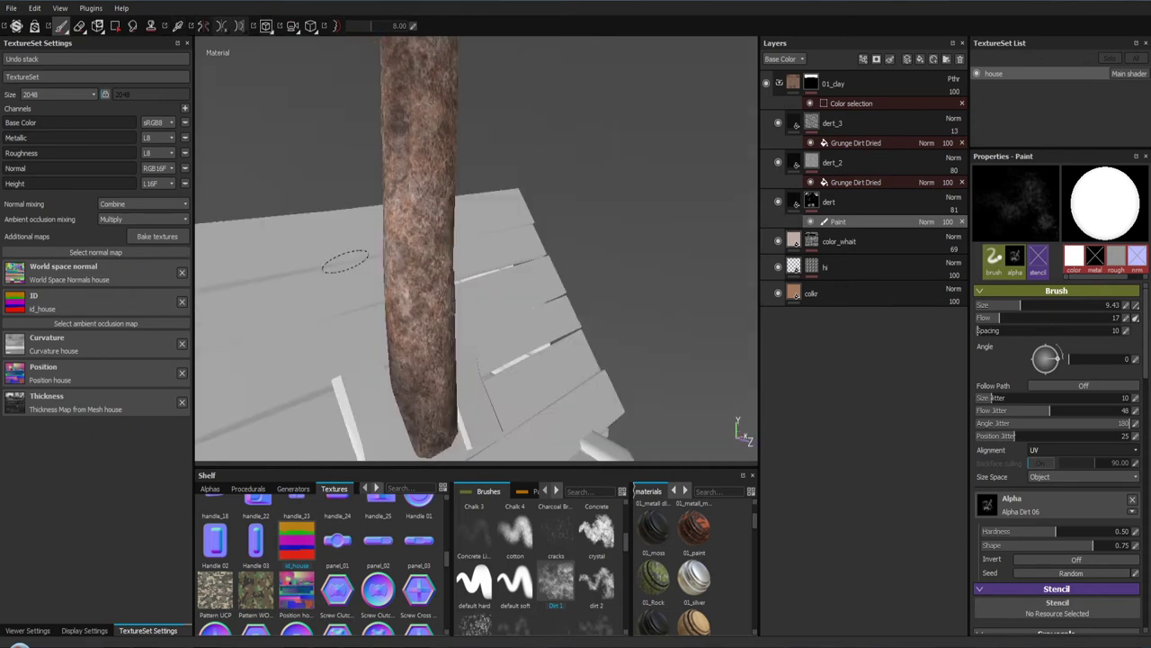
{"action": "key", "text": "f"}
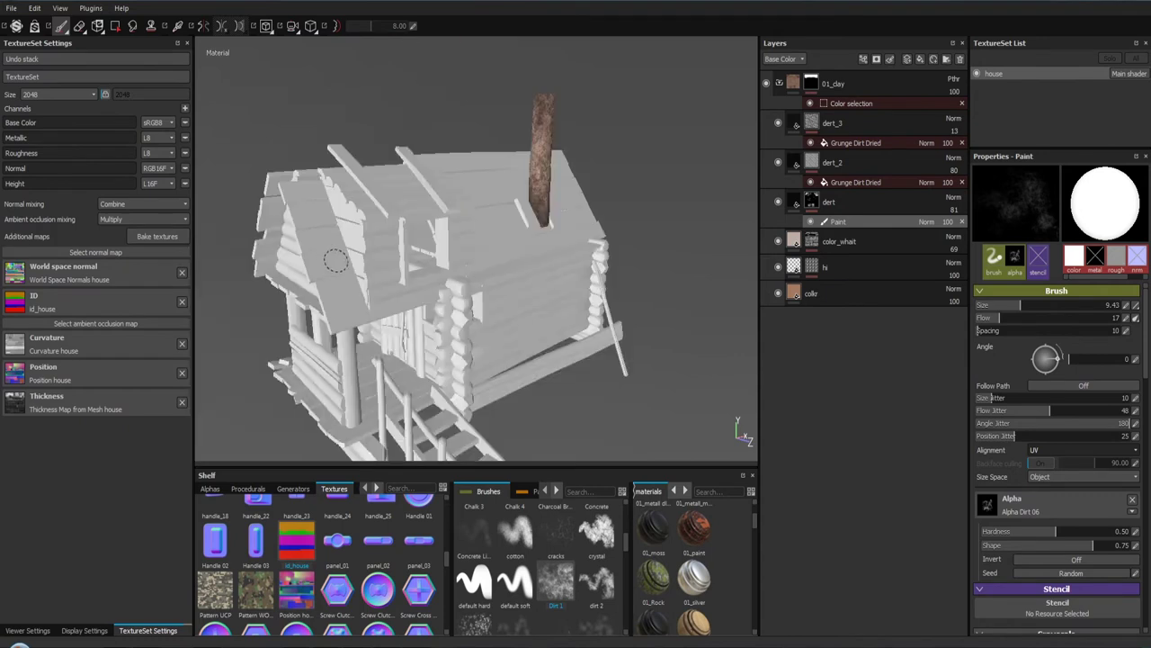
{"action": "left_click_drag", "start_coordinate": [345, 261], "coordinate": [451, 306]}
{"action": "scroll", "scroll_direction": "up", "scroll_amount": 3}
{"action": "scroll", "scroll_direction": "up", "scroll_amount": 3}
{"action": "scroll", "scroll_direction": "up", "scroll_amount": 3}
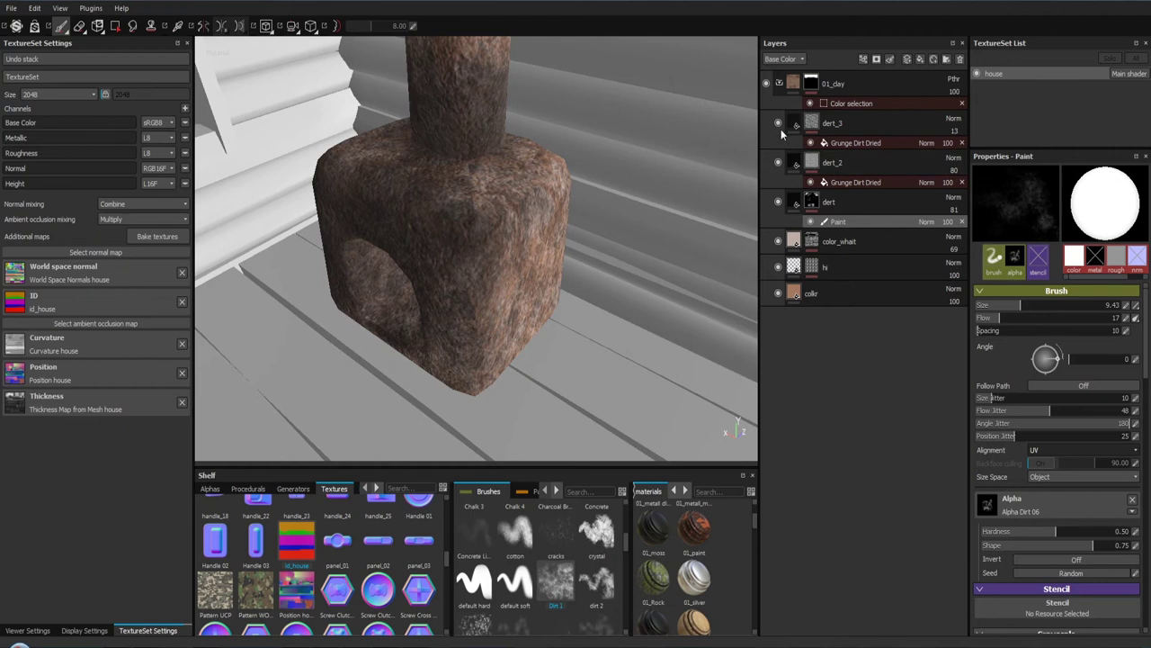
Step: Compare dert_2 on and off, then select its Grunge Dirt Dried fill and open Projection choices
{"action": "left_click", "coordinate": [778, 163]}
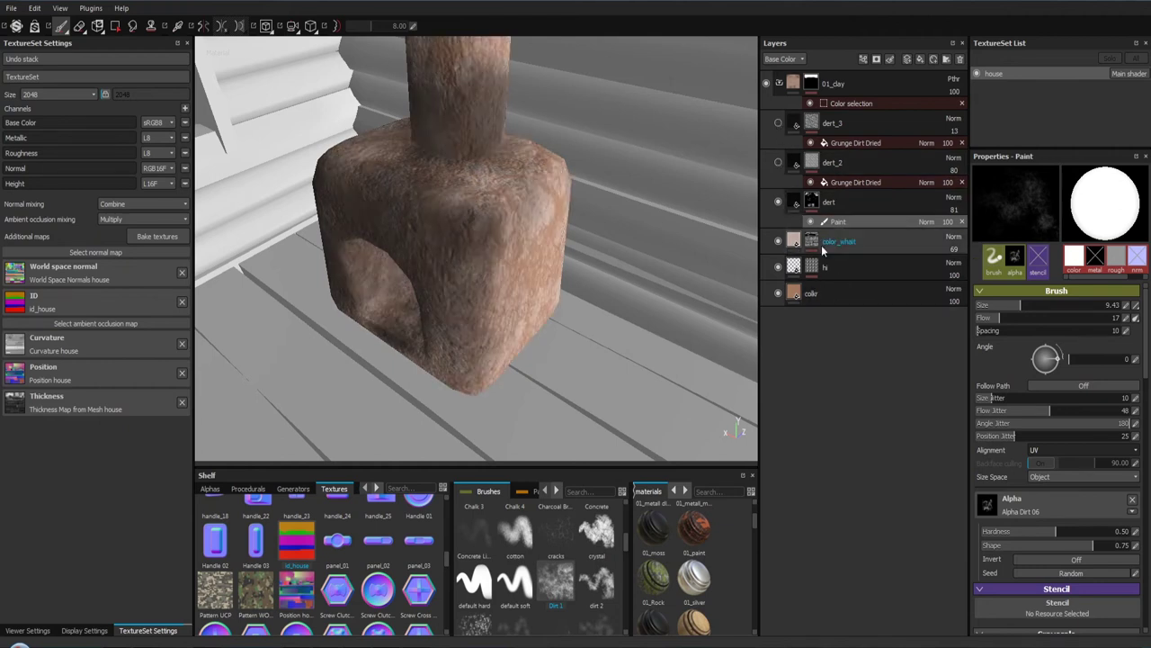
{"action": "left_click", "coordinate": [778, 163]}
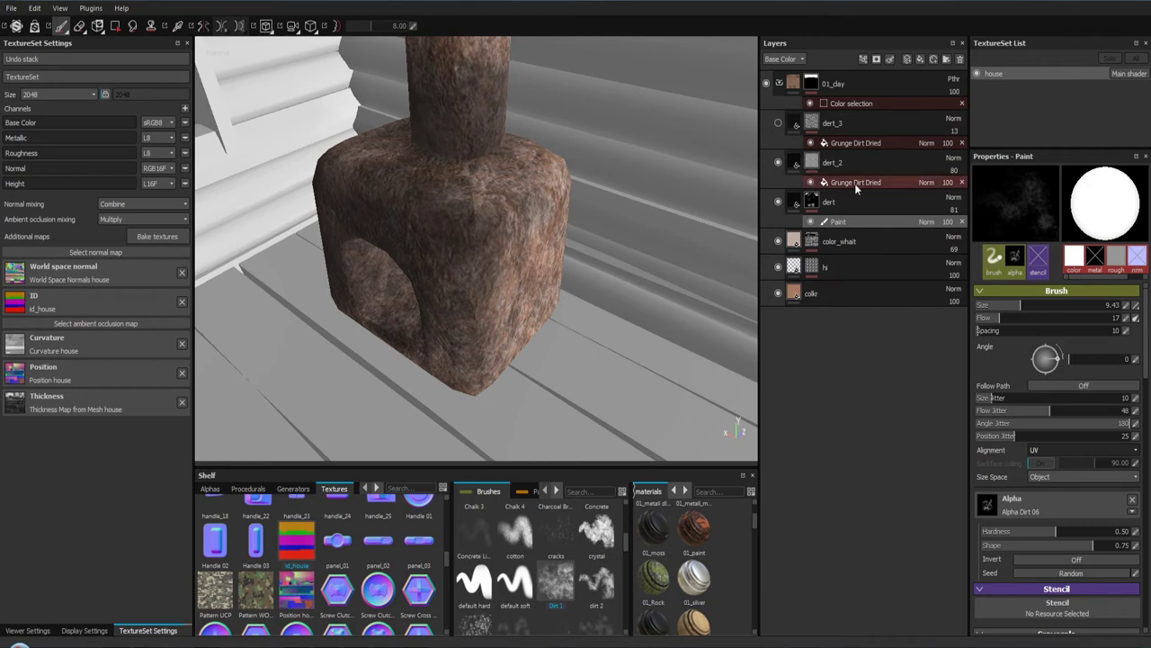
{"action": "left_click", "coordinate": [855, 185]}
{"action": "left_click", "coordinate": [1043, 190]}
{"action": "left_click", "coordinate": [1033, 209]}
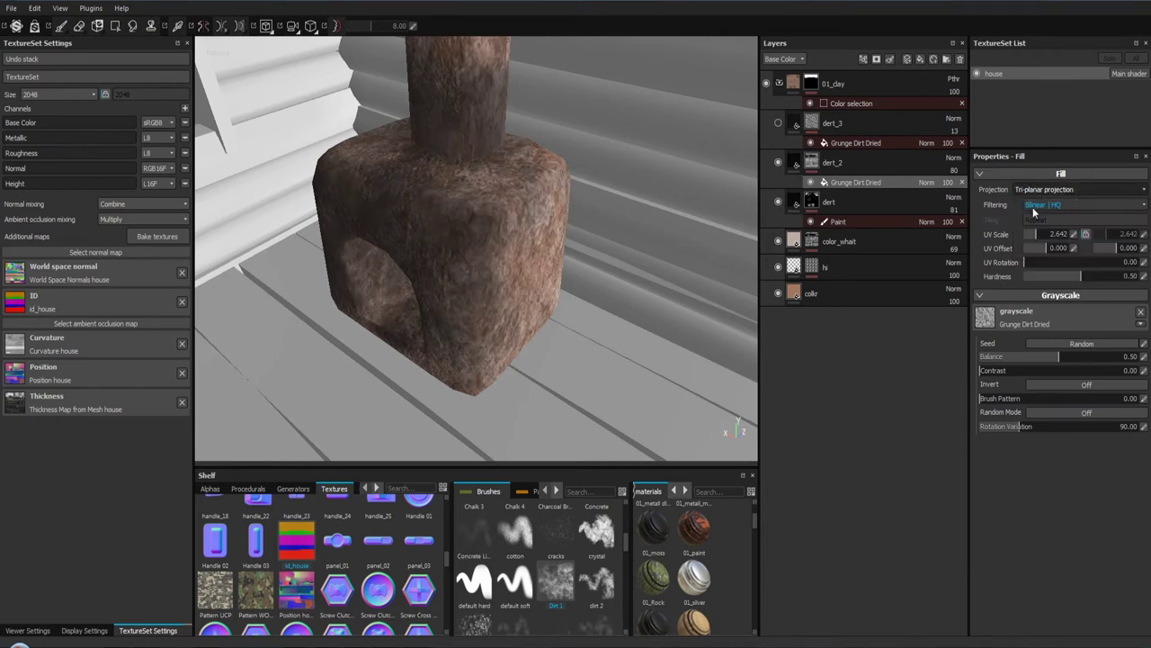
{"action": "left_click_drag", "start_coordinate": [504, 270], "coordinate": [313, 168]}
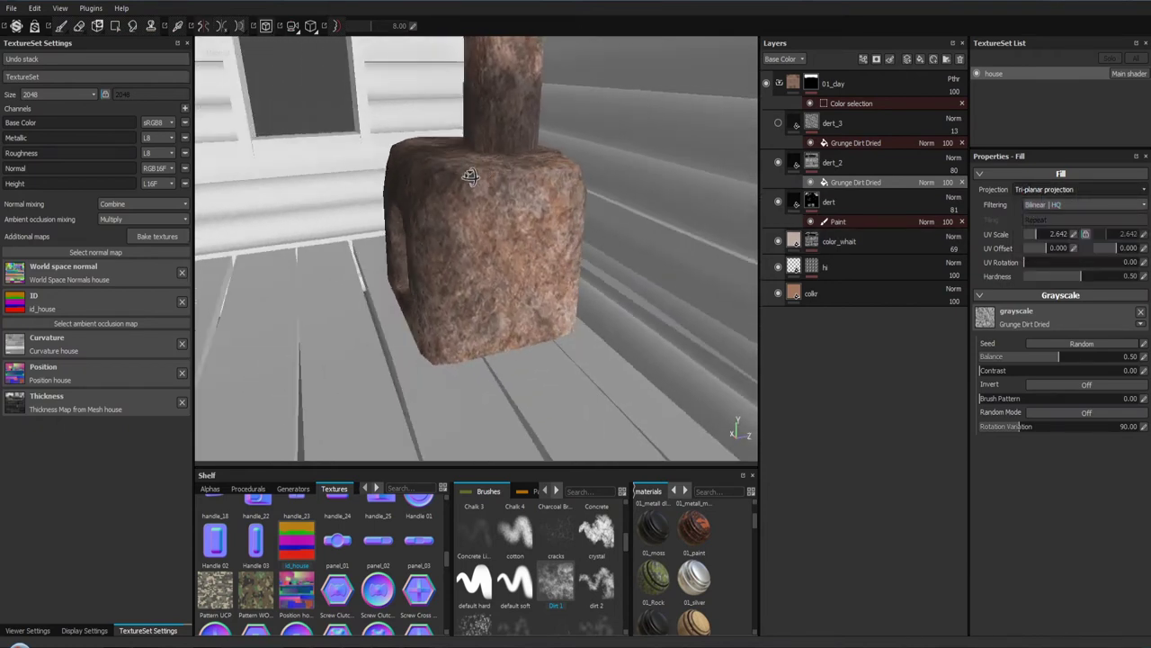
{"action": "key", "text": "f"}
{"action": "scroll", "scroll_direction": "up", "scroll_amount": 3}
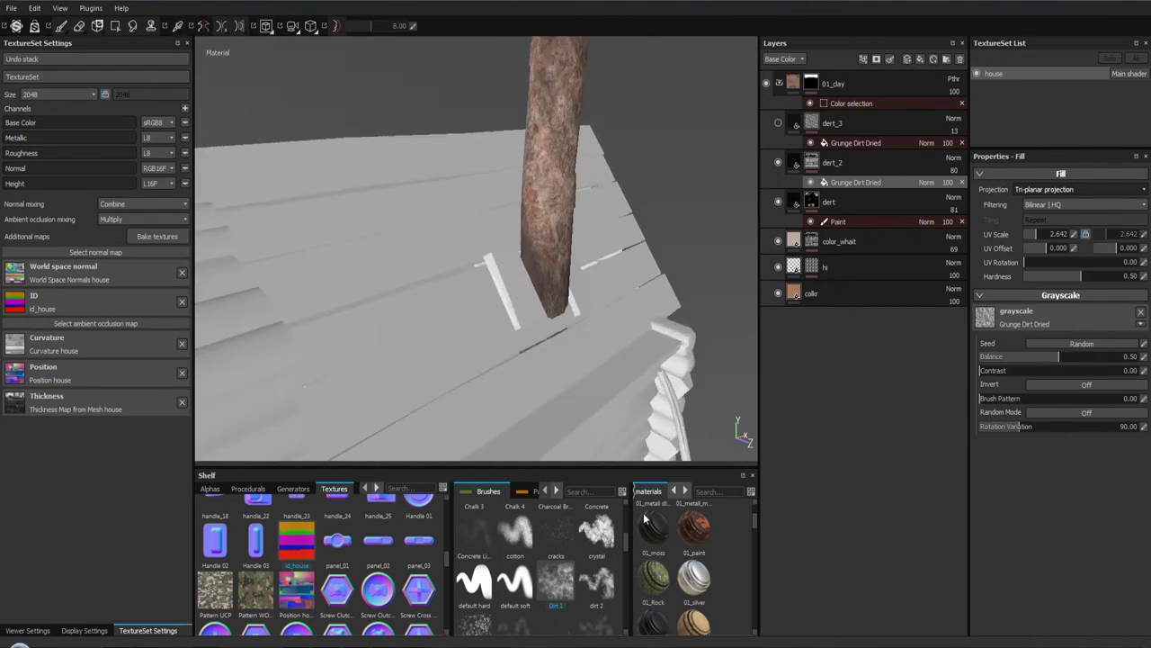
{"action": "left_click_drag", "start_coordinate": [560, 170], "coordinate": [591, 398]}
{"action": "left_click_drag", "start_coordinate": [591, 398], "coordinate": [520, 291]}
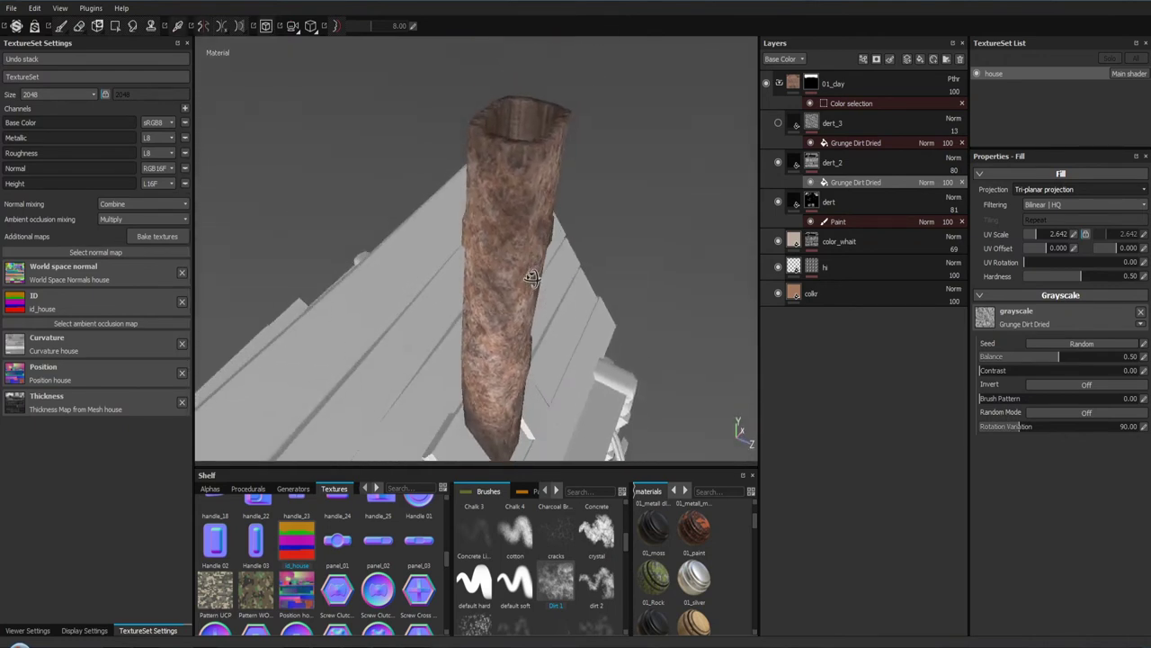
{"action": "left_click", "coordinate": [1047, 186]}
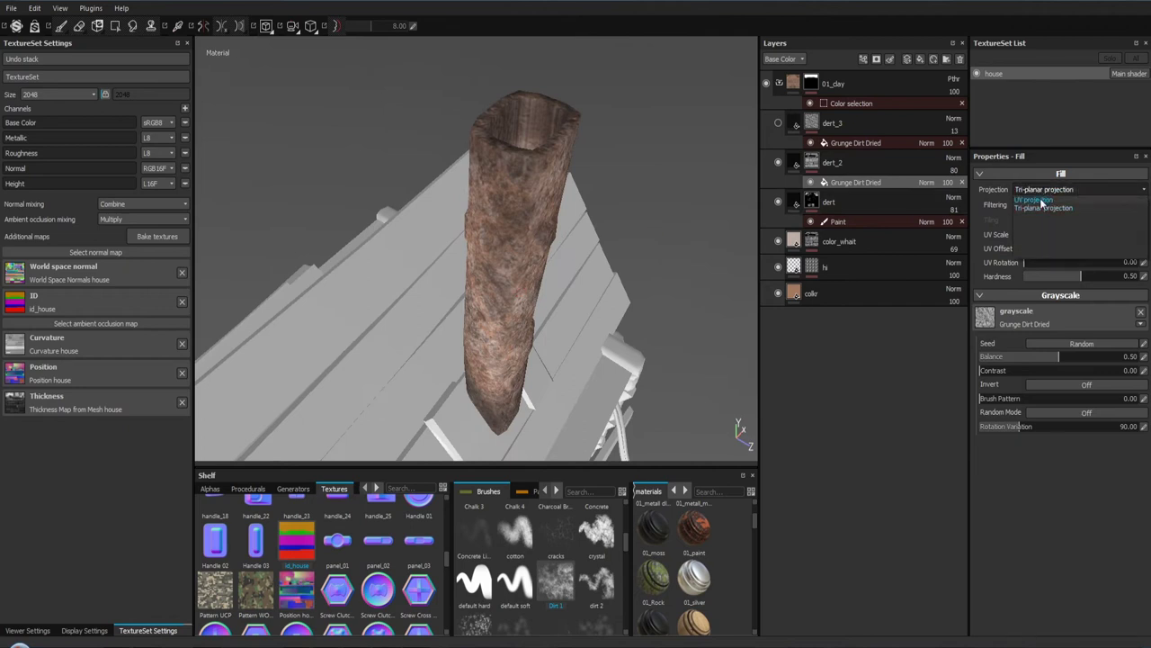
{"action": "left_click", "coordinate": [1041, 205]}
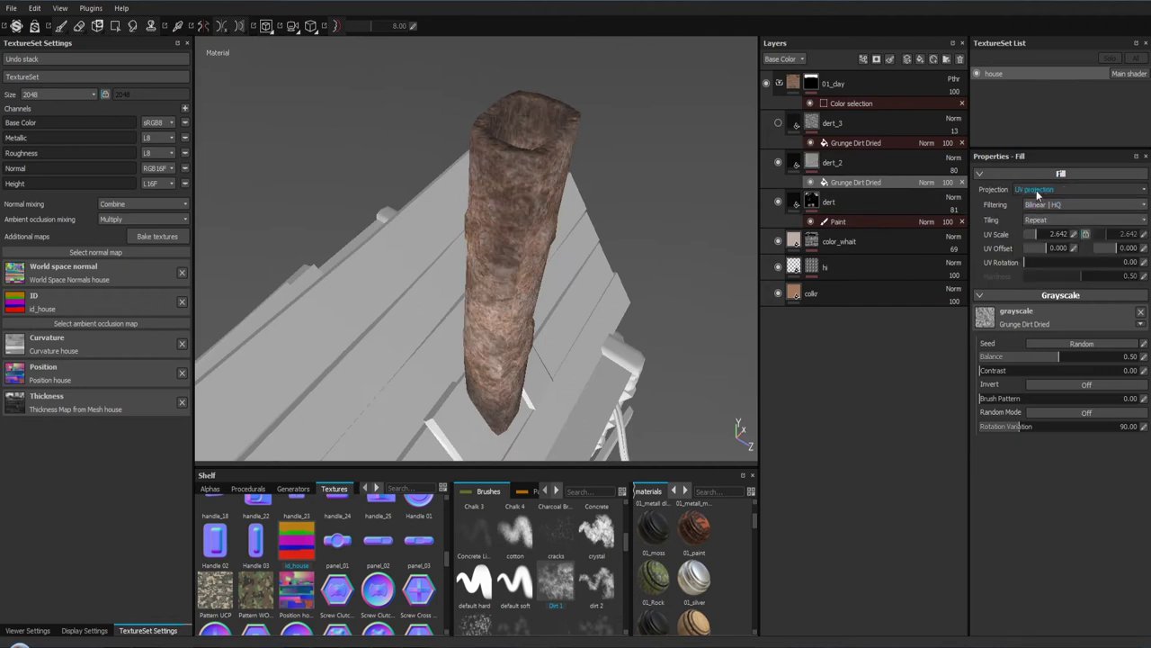
{"action": "left_click_drag", "start_coordinate": [540, 313], "coordinate": [606, 185]}
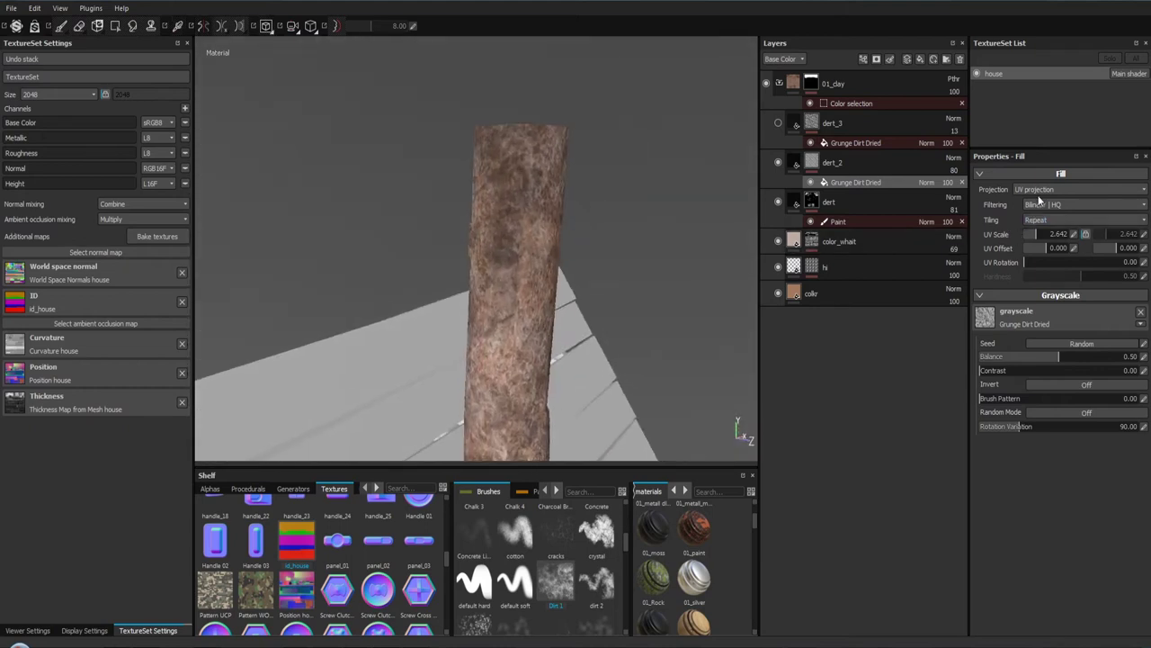
{"action": "left_click", "coordinate": [1038, 190]}
{"action": "left_click", "coordinate": [1039, 209]}
{"action": "left_click_drag", "start_coordinate": [684, 225], "coordinate": [512, 153]}
{"action": "key", "text": "f"}
{"action": "left_click_drag", "start_coordinate": [513, 153], "coordinate": [476, 236]}
{"action": "left_click_drag", "start_coordinate": [476, 237], "coordinate": [439, 306]}
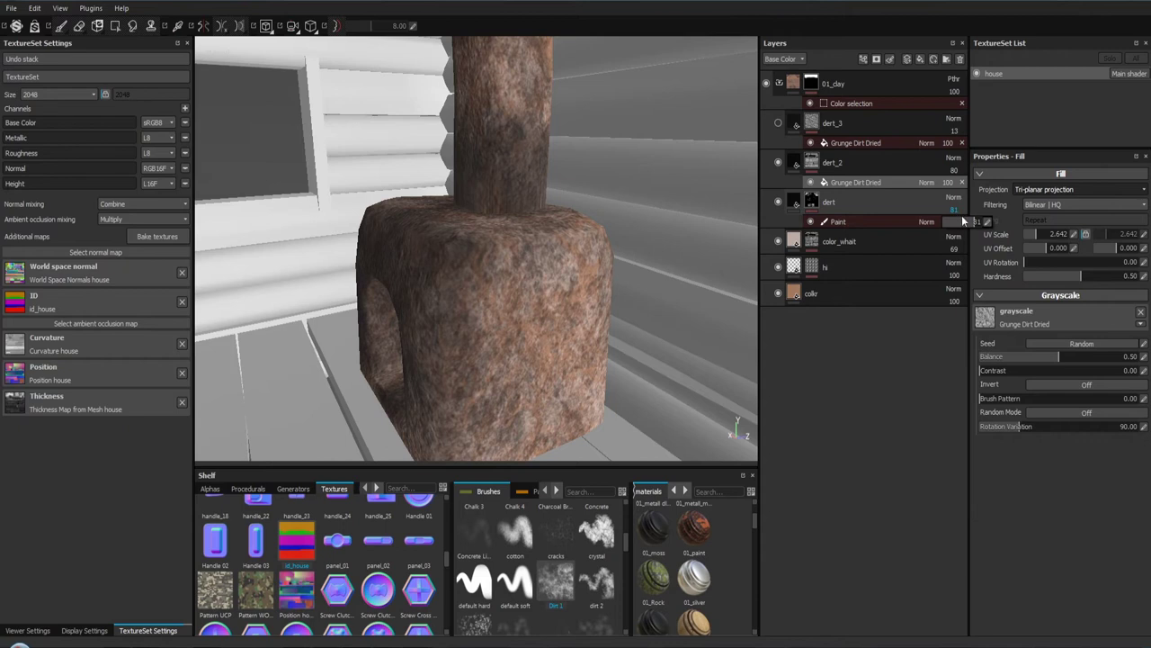
Step: Raise the dert opacity to about 98 and dert_2 to about 97, checking the stove
{"action": "left_click_drag", "start_coordinate": [974, 221], "coordinate": [987, 229]}
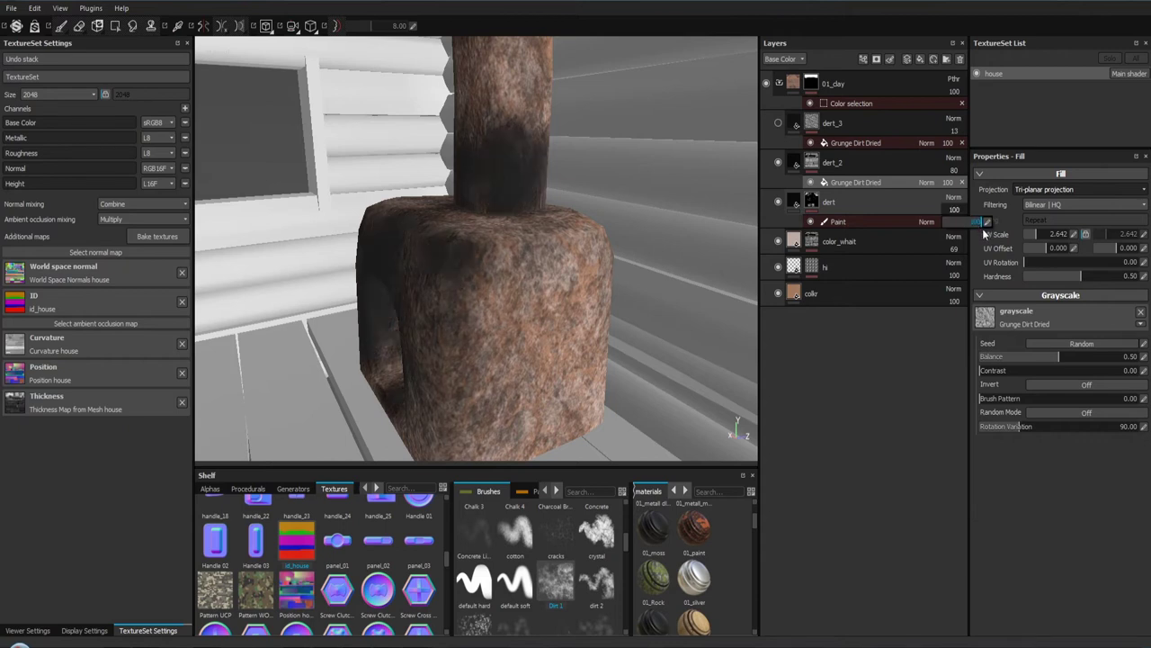
{"action": "left_click_drag", "start_coordinate": [497, 283], "coordinate": [506, 283]}
{"action": "left_click", "coordinate": [958, 175]}
{"action": "left_click_drag", "start_coordinate": [973, 186], "coordinate": [985, 187]}
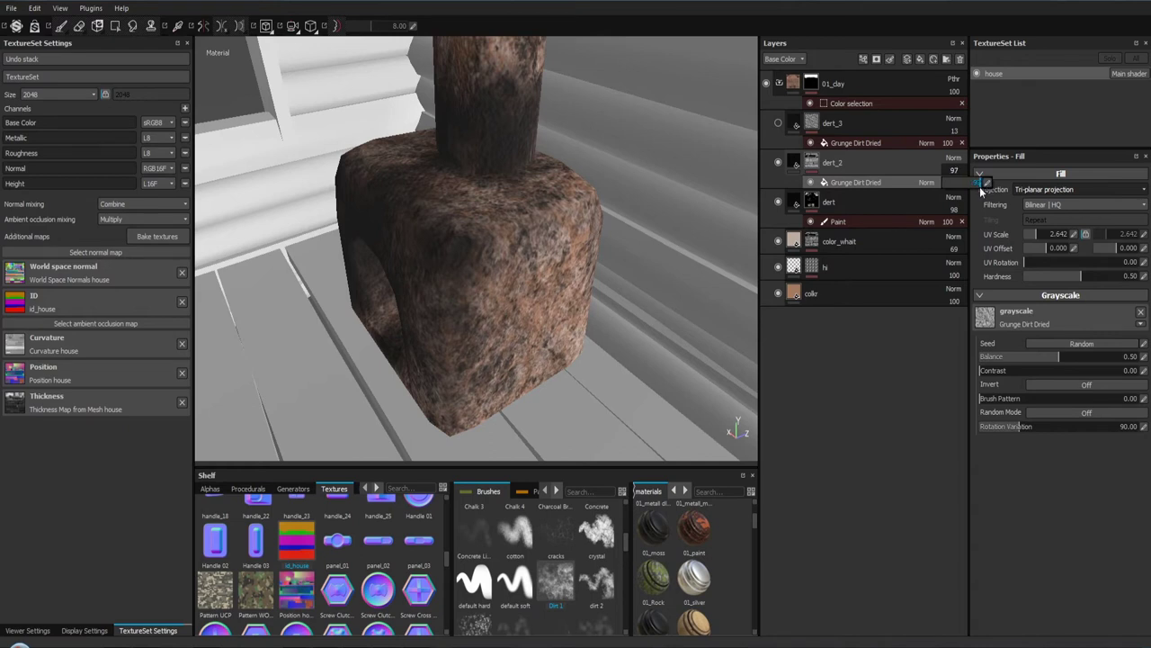
{"action": "left_click_drag", "start_coordinate": [624, 257], "coordinate": [666, 215]}
{"action": "left_click_drag", "start_coordinate": [585, 284], "coordinate": [501, 213]}
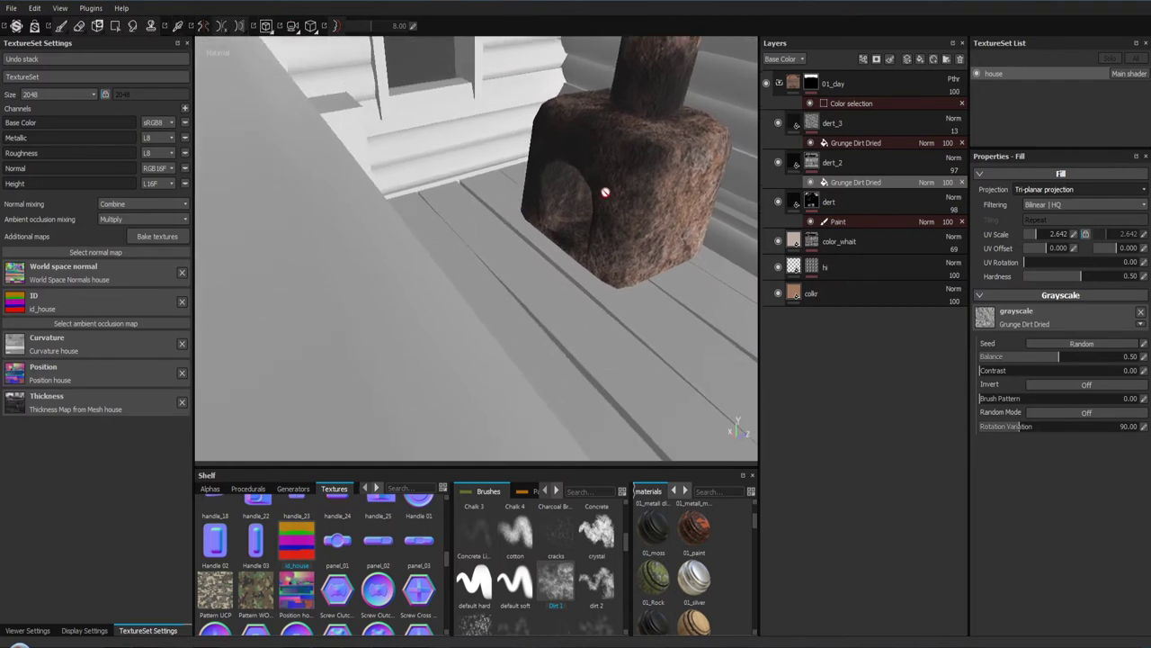
Step: Compare the chimney grime by toggling dert_2 and dert, leaving dert_2 hidden; select dert's paint mask
{"action": "key", "text": "f"}
{"action": "left_click_drag", "start_coordinate": [596, 192], "coordinate": [540, 270]}
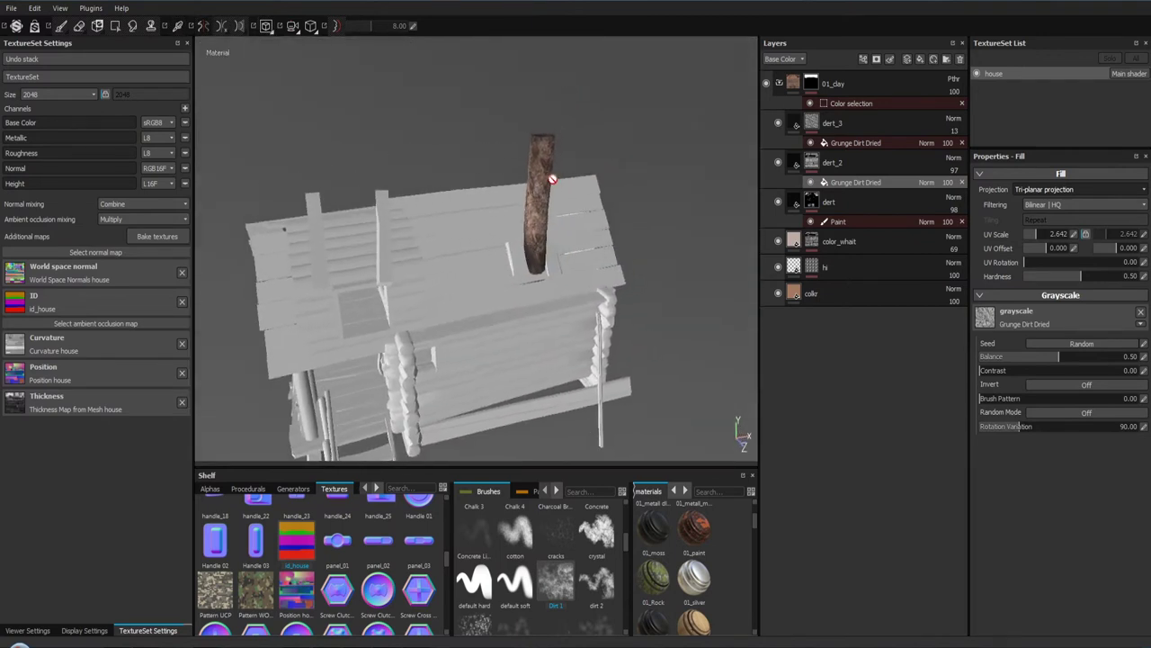
{"action": "scroll", "scroll_direction": "up", "scroll_amount": 3}
{"action": "left_click_drag", "start_coordinate": [519, 355], "coordinate": [507, 316]}
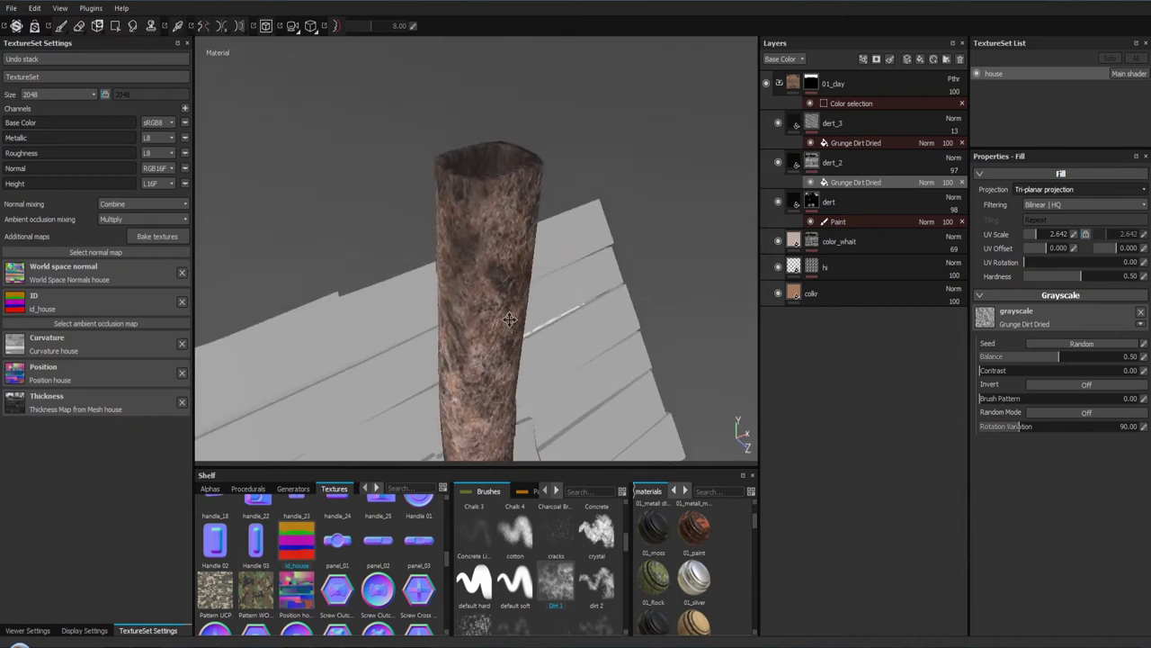
{"action": "left_click", "coordinate": [779, 163]}
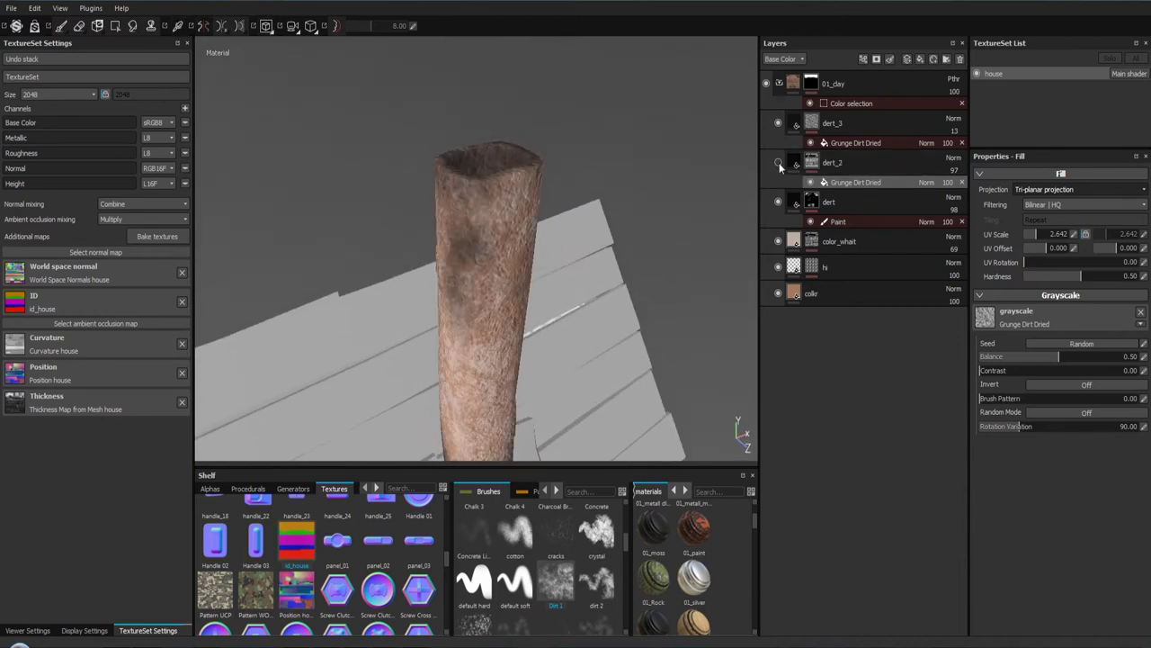
{"action": "left_click", "coordinate": [779, 163]}
{"action": "left_click", "coordinate": [779, 162]}
{"action": "left_click", "coordinate": [779, 202]}
{"action": "left_click", "coordinate": [778, 202]}
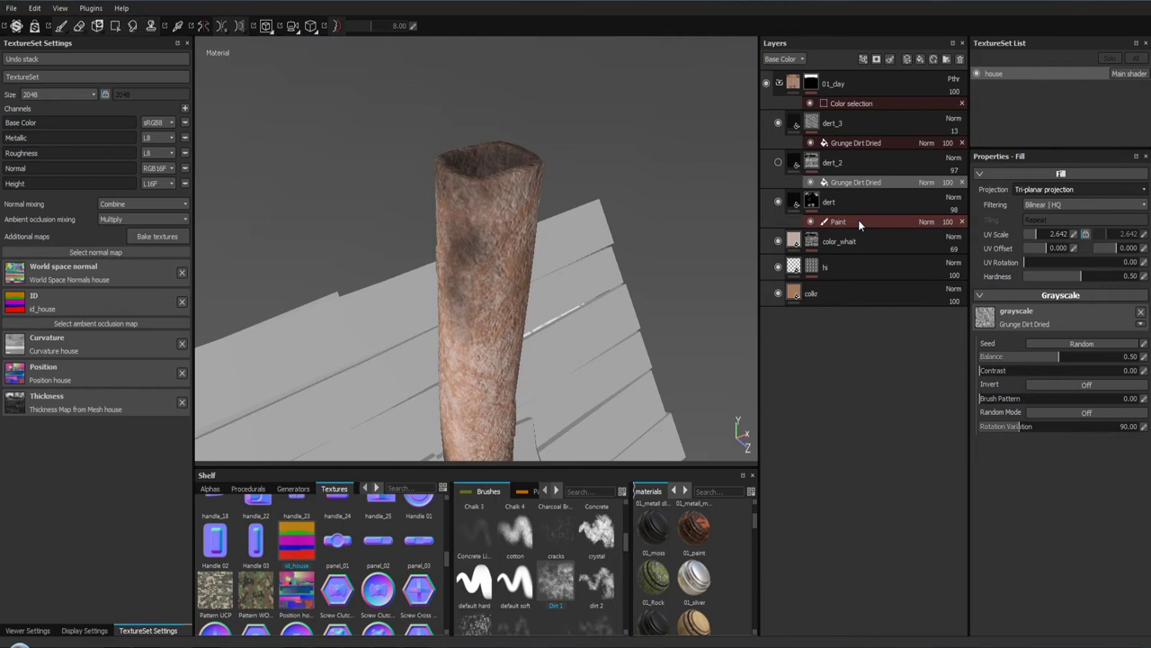
{"action": "left_click", "coordinate": [834, 225]}
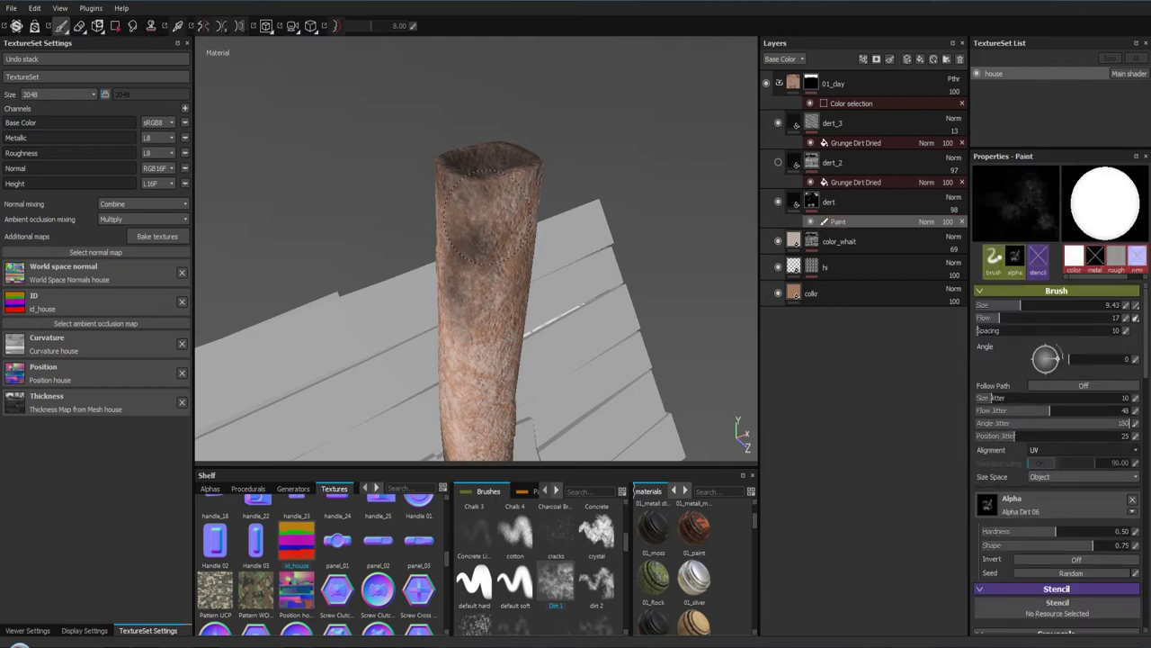
Step: Show dert_2 again, orbit around the chimney top and roof, and open Viewer Settings
{"action": "left_click", "coordinate": [778, 163]}
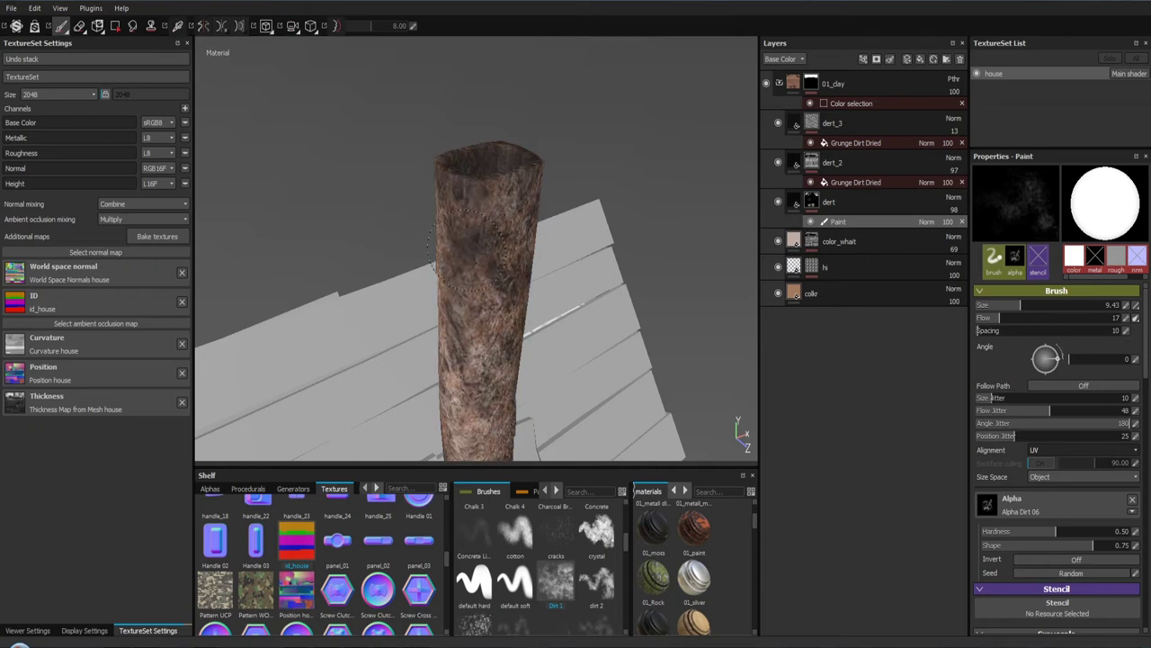
{"action": "left_click_drag", "start_coordinate": [547, 342], "coordinate": [578, 365]}
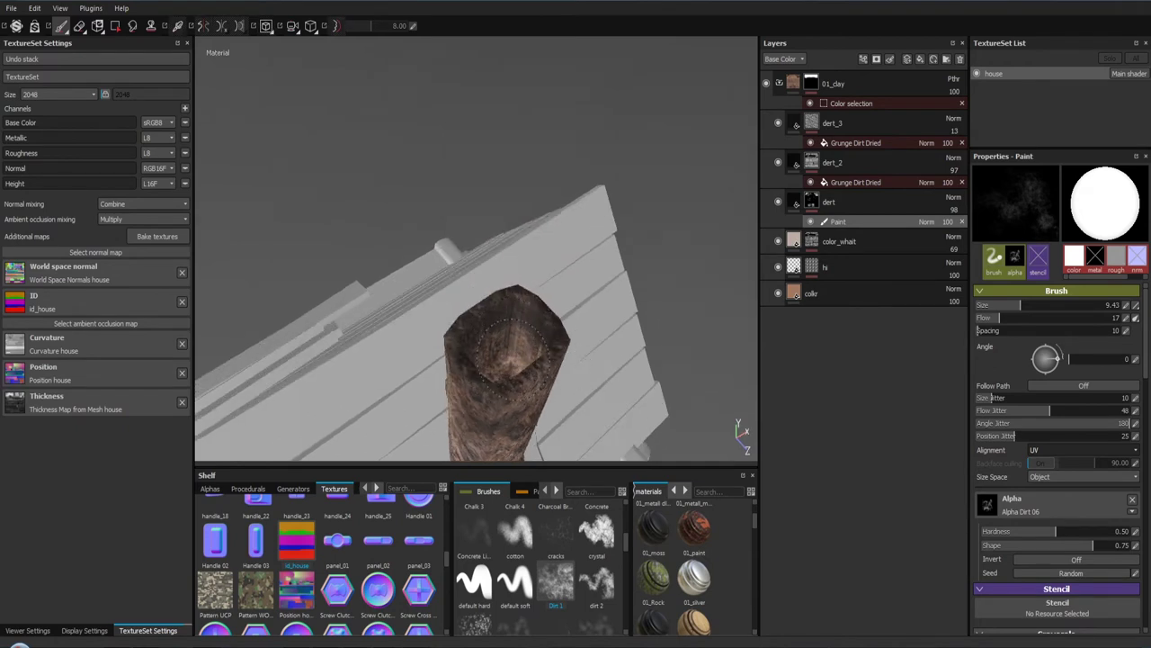
{"action": "left_click_drag", "start_coordinate": [508, 342], "coordinate": [472, 288]}
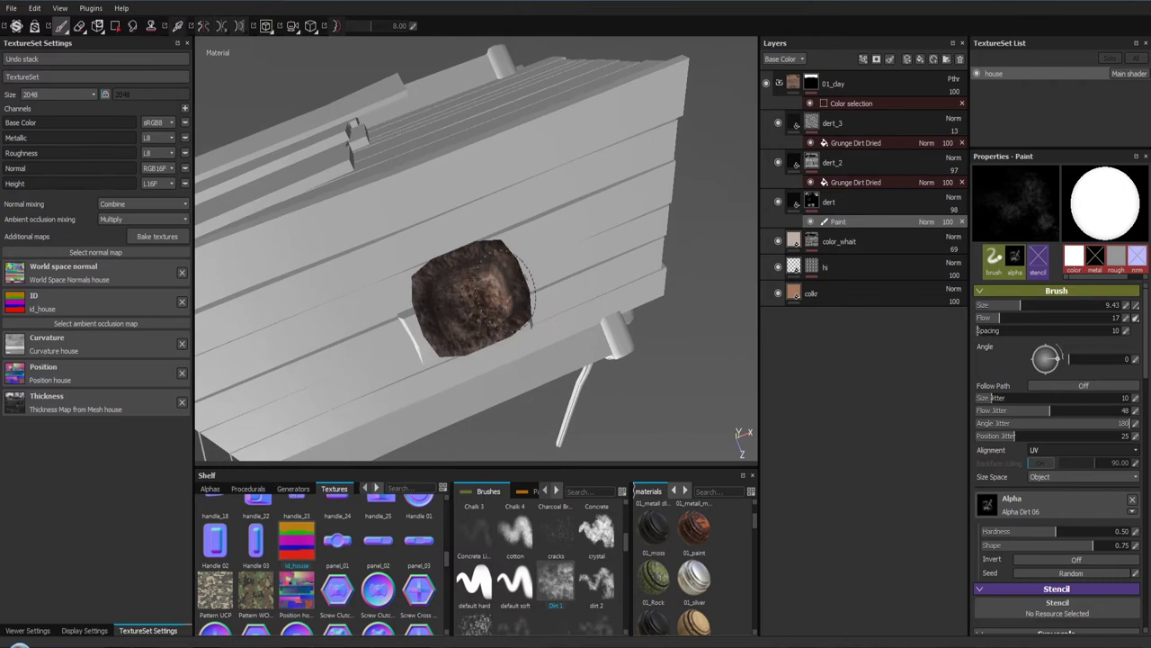
{"action": "left_click_drag", "start_coordinate": [450, 301], "coordinate": [511, 252]}
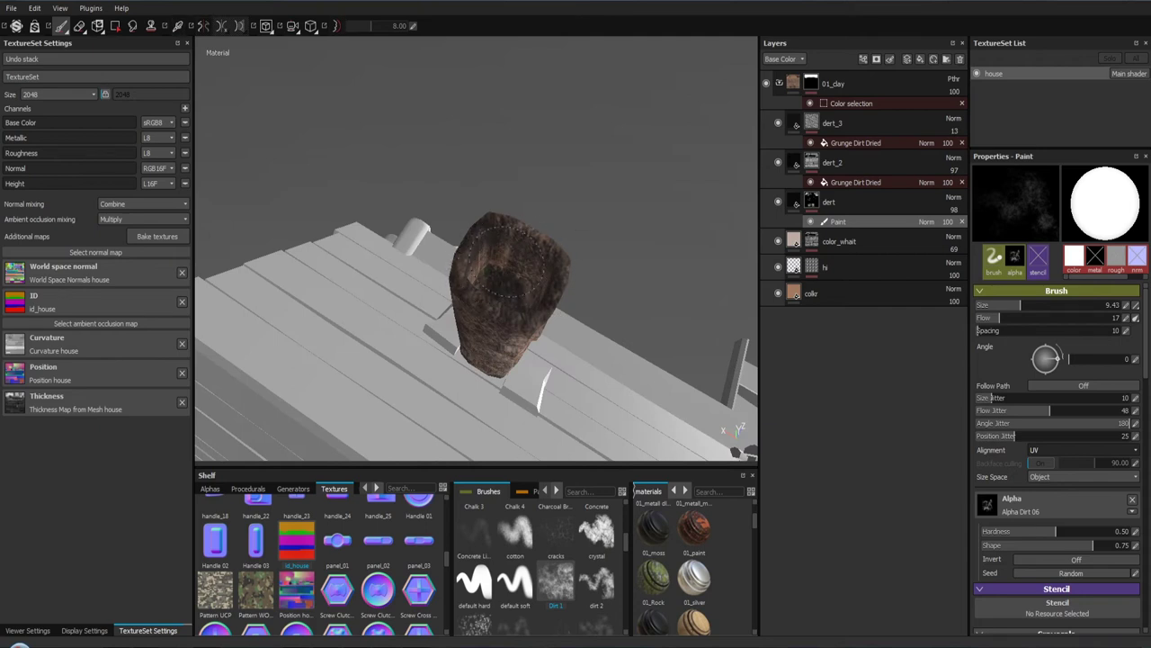
{"action": "left_click_drag", "start_coordinate": [482, 268], "coordinate": [739, 222]}
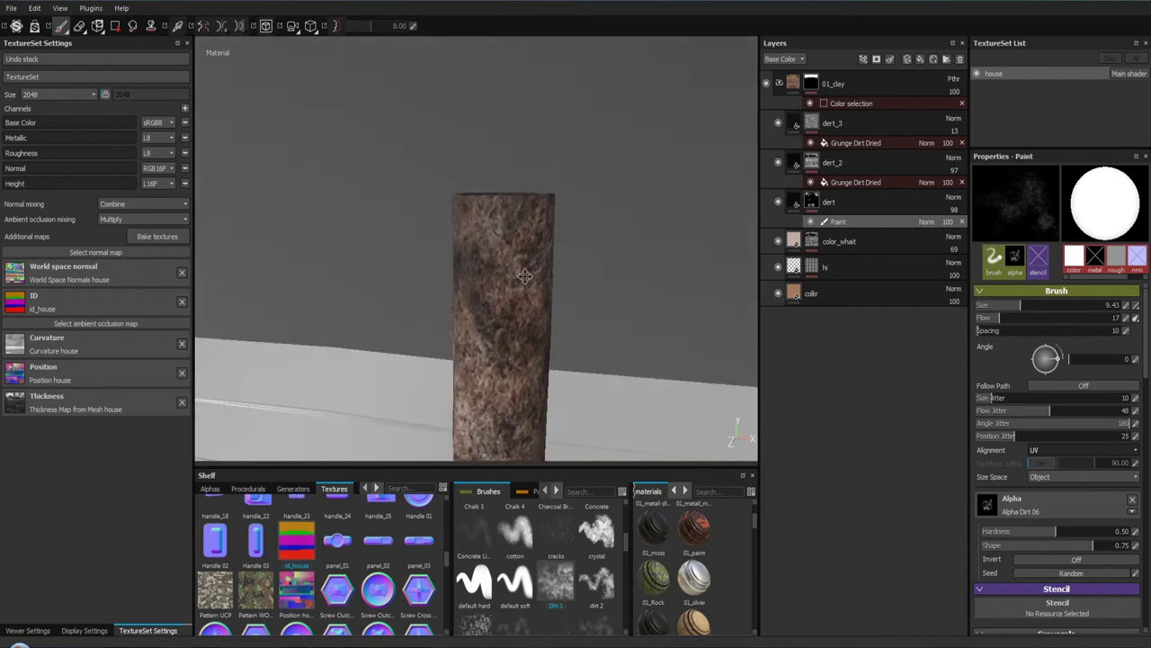
{"action": "left_click_drag", "start_coordinate": [522, 275], "coordinate": [508, 252]}
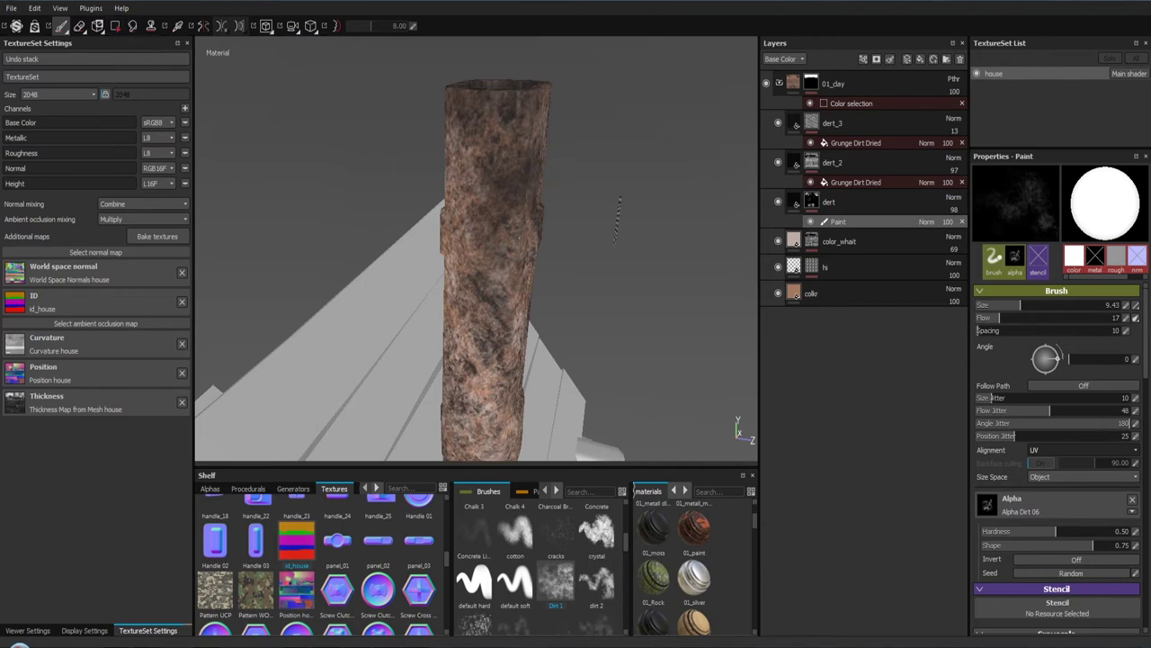
{"action": "left_click_drag", "start_coordinate": [597, 152], "coordinate": [568, 143]}
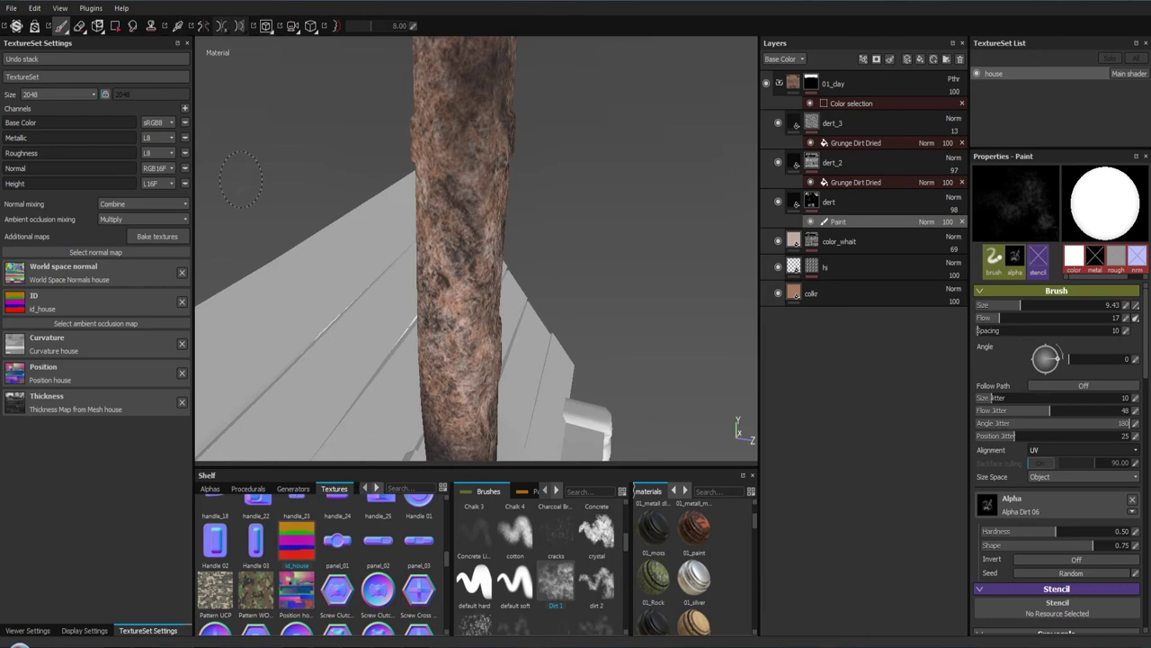
{"action": "left_click", "coordinate": [27, 630]}
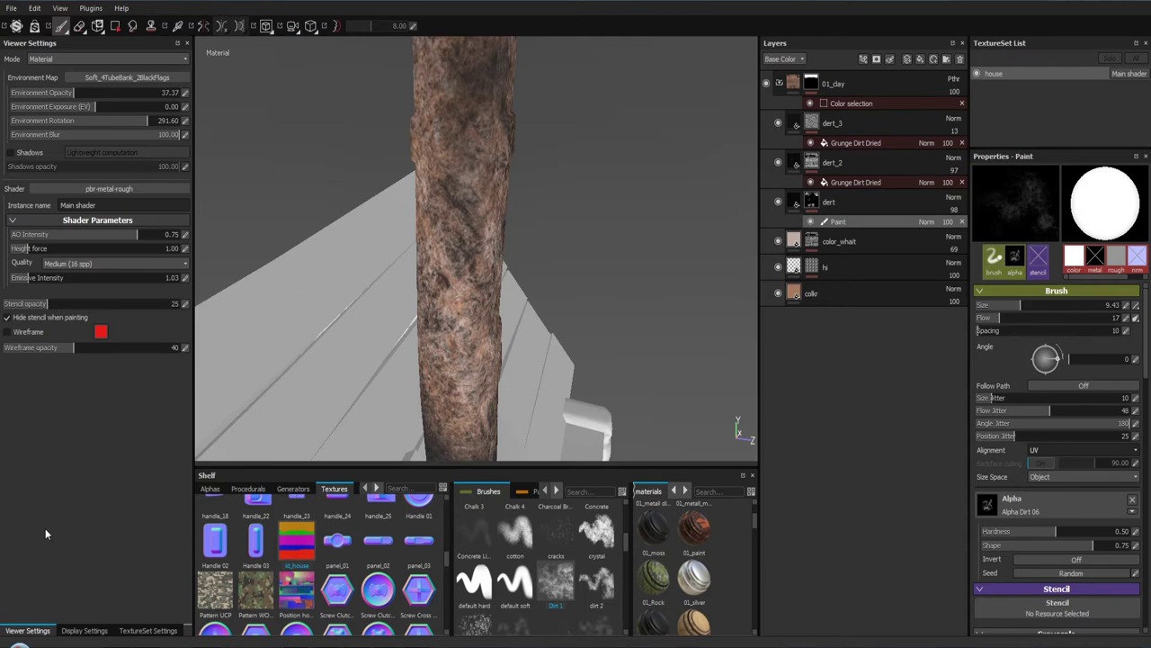
Step: Show the wireframe overlay and set the brush to Flow 36 and Size 4.28
{"action": "left_click", "coordinate": [7, 331]}
{"action": "left_click_drag", "start_coordinate": [409, 355], "coordinate": [425, 324]}
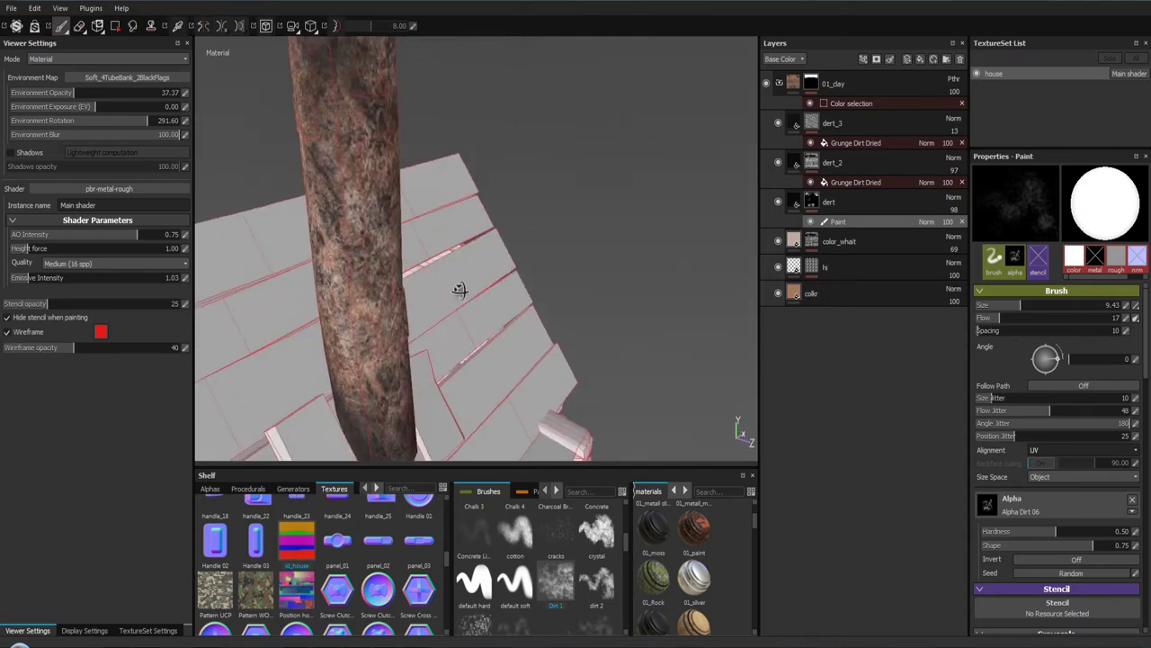
{"action": "left_click_drag", "start_coordinate": [424, 324], "coordinate": [450, 285]}
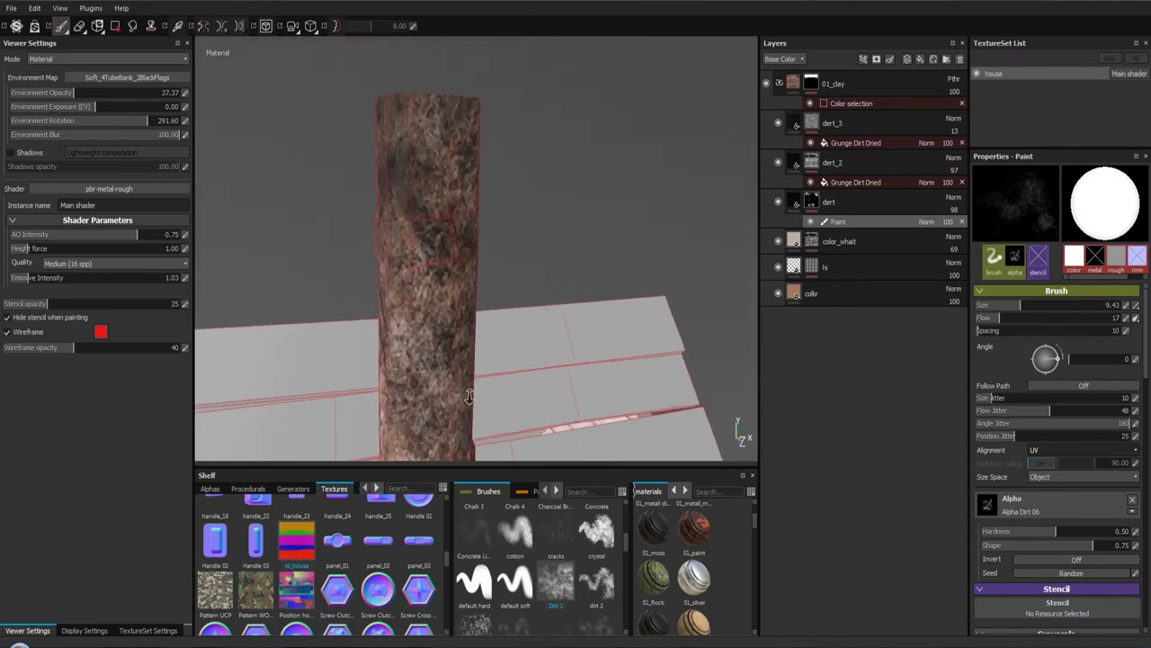
{"action": "left_click_drag", "start_coordinate": [996, 322], "coordinate": [984, 322]}
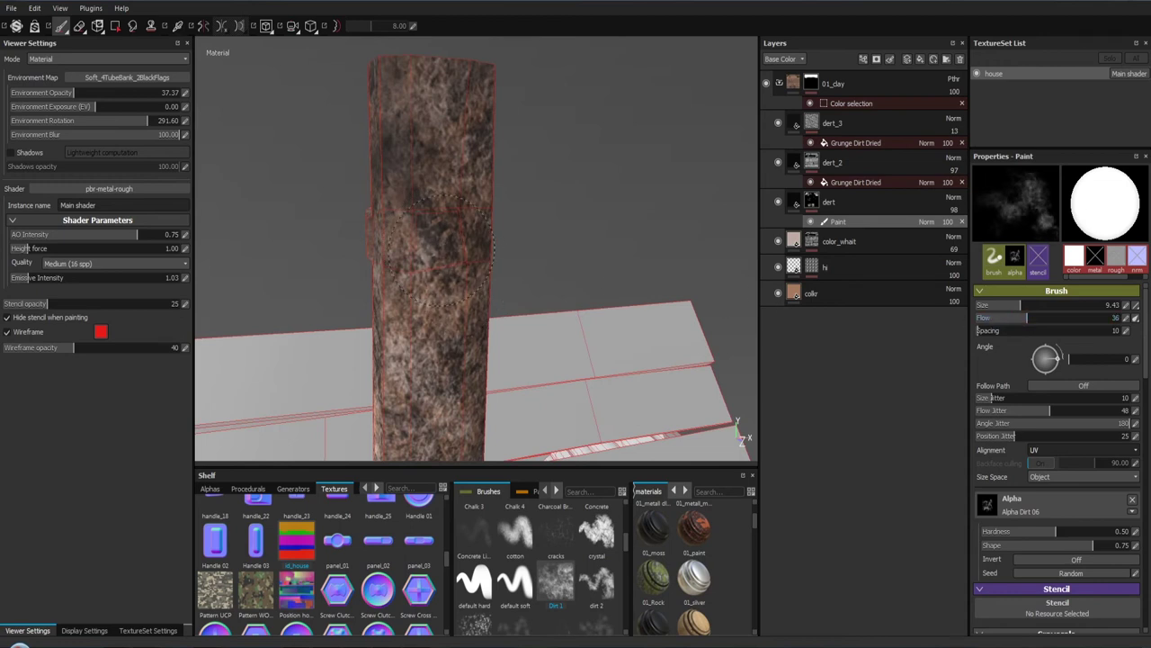
{"action": "left_click_drag", "start_coordinate": [430, 244], "coordinate": [441, 238]}
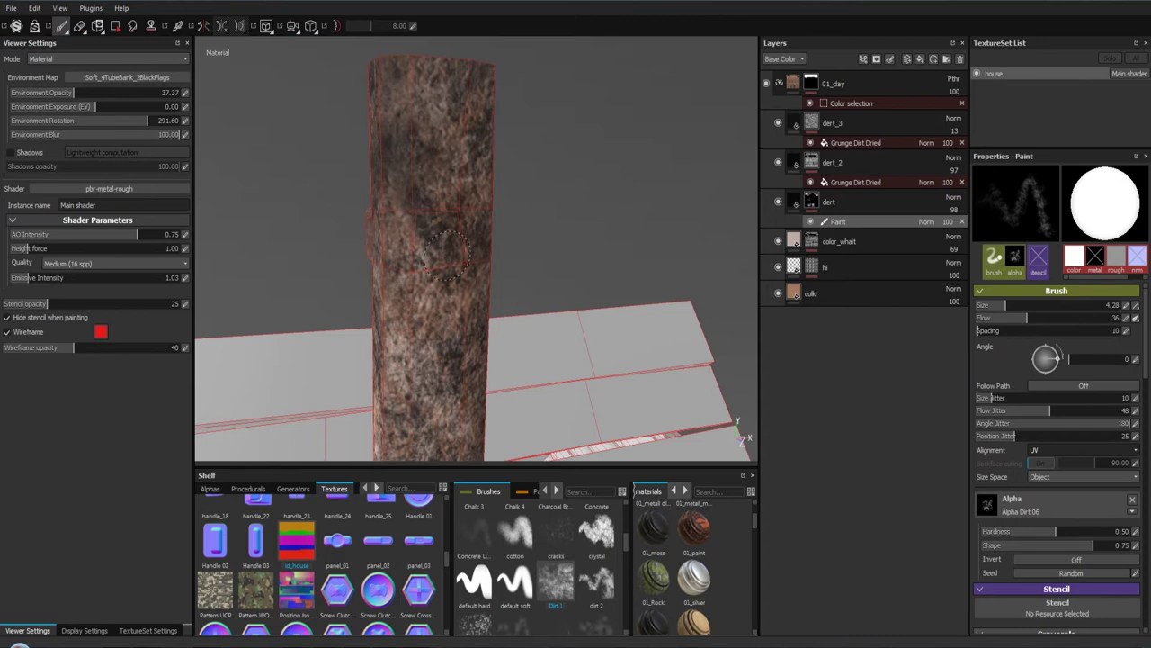
Step: Paint darker dirt patches on the chimney, with Environment Rotation set to 61.20
{"action": "left_click_drag", "start_coordinate": [447, 254], "coordinate": [441, 229]}
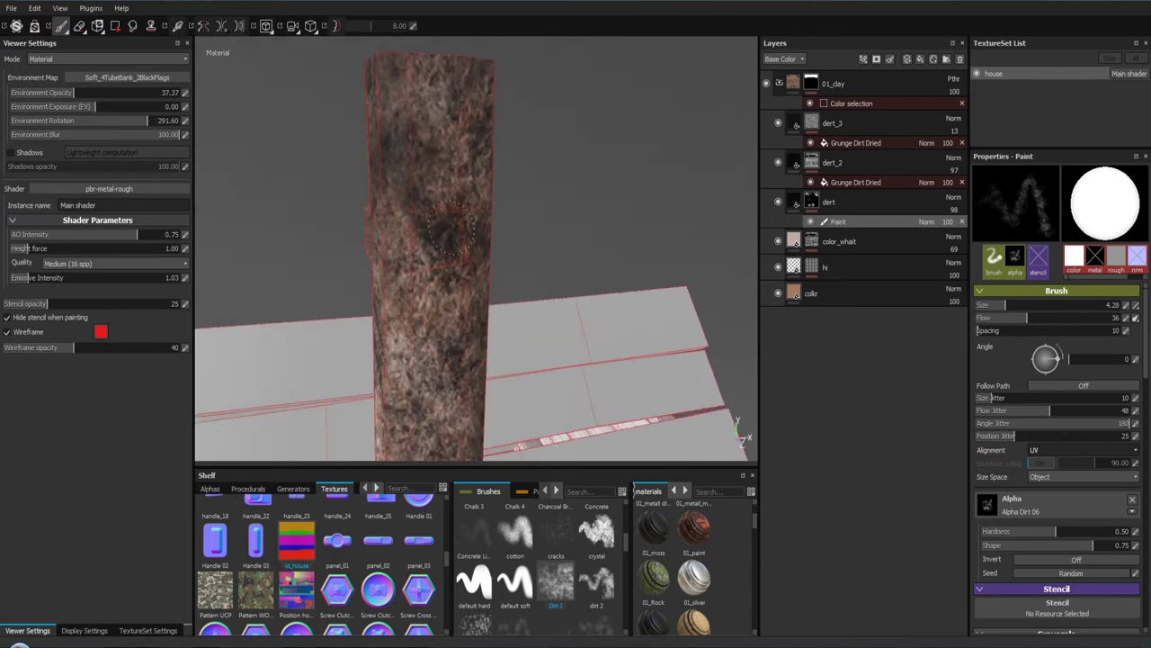
{"action": "left_click_drag", "start_coordinate": [427, 238], "coordinate": [486, 232]}
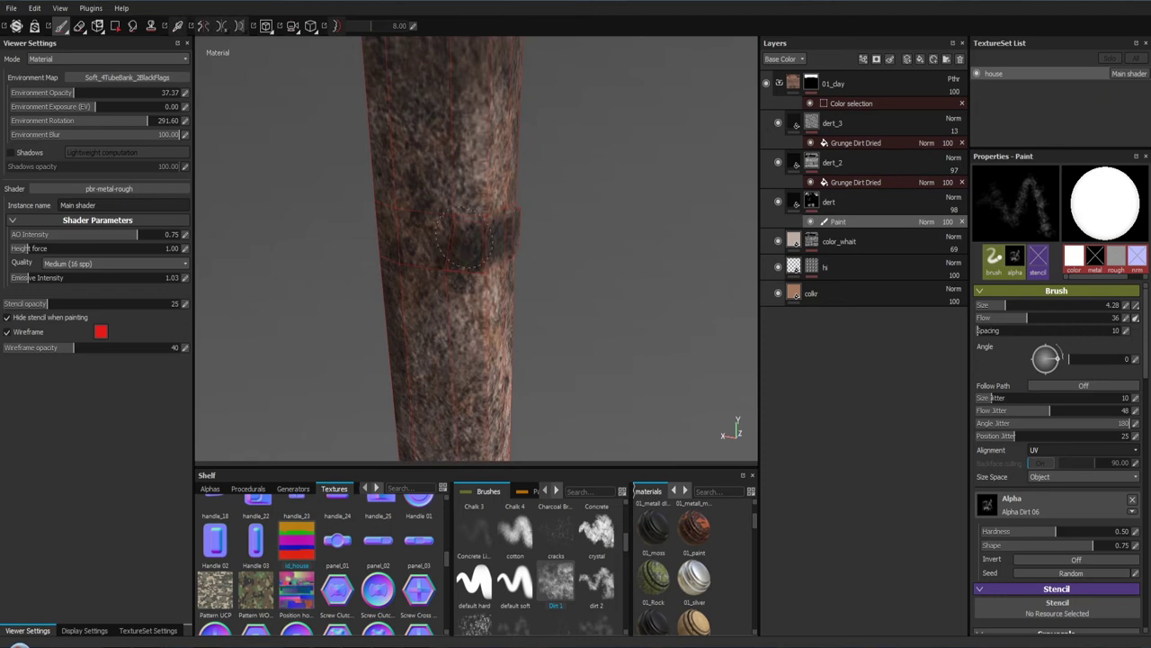
{"action": "left_click_drag", "start_coordinate": [480, 236], "coordinate": [288, 224]}
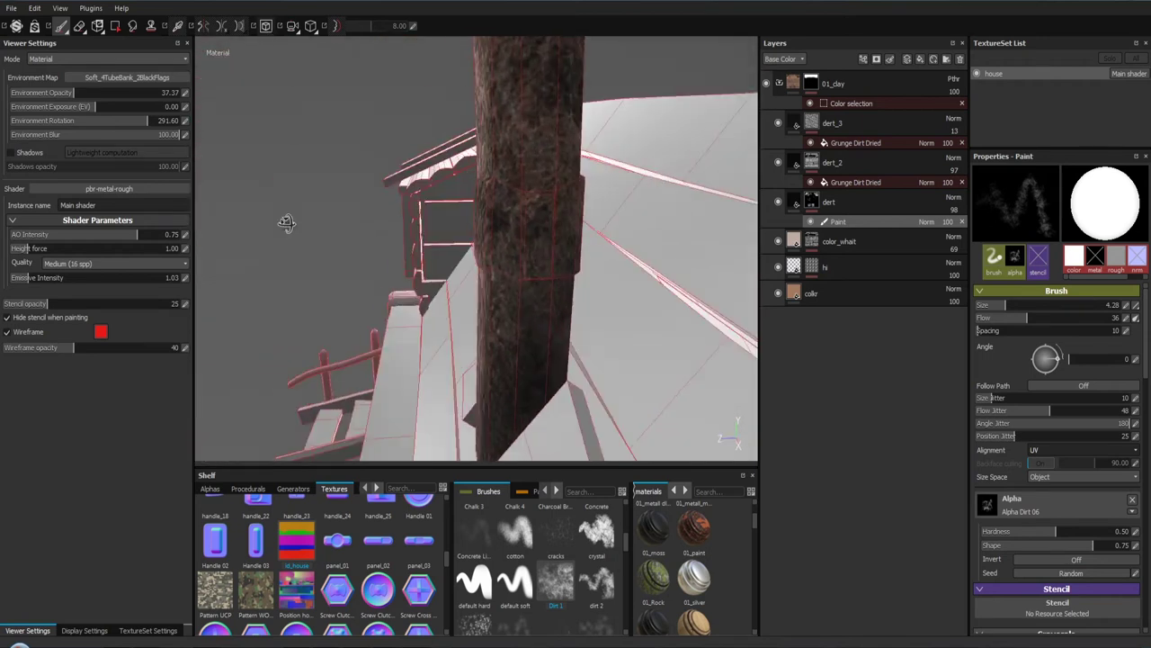
{"action": "left_click_drag", "start_coordinate": [509, 204], "coordinate": [489, 203]}
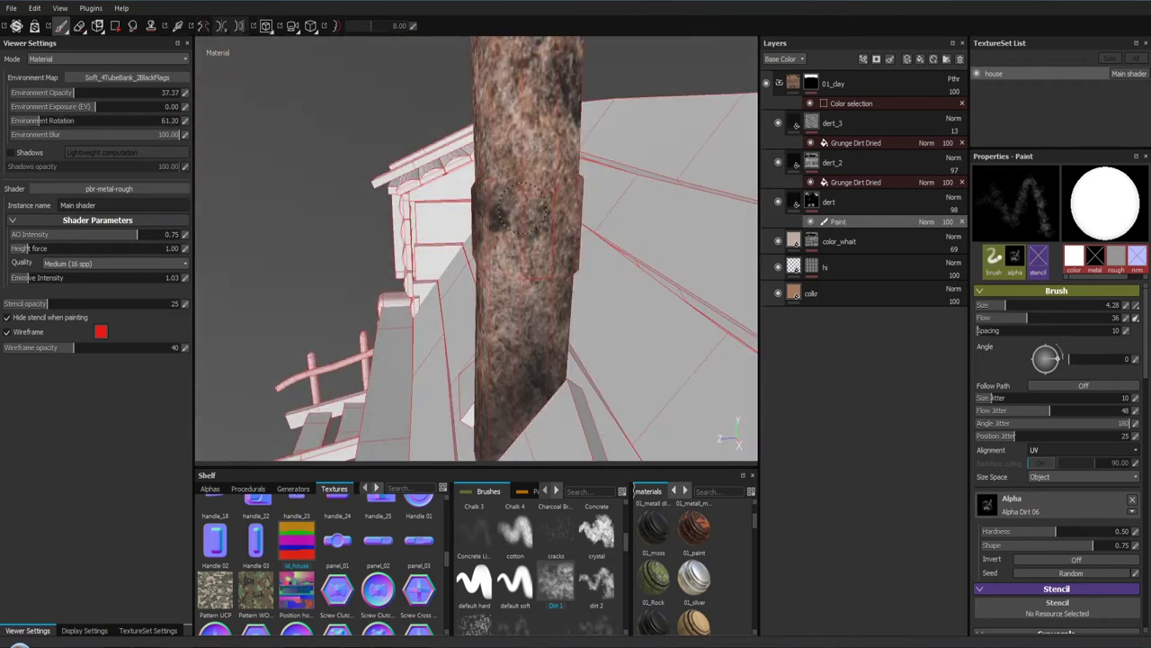
{"action": "left_click_drag", "start_coordinate": [494, 204], "coordinate": [533, 200]}
{"action": "left_click_drag", "start_coordinate": [494, 264], "coordinate": [547, 177]}
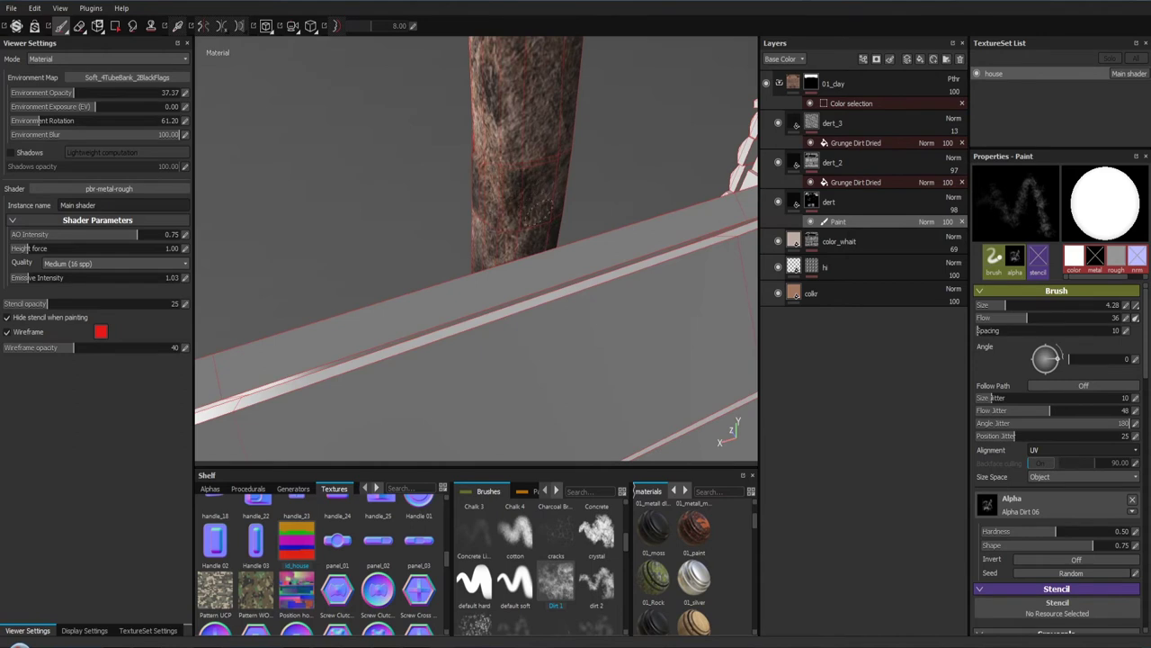
Step: Rotate the environment lighting around the house, turning viewport shadows on and back off
{"action": "left_click", "coordinate": [10, 152]}
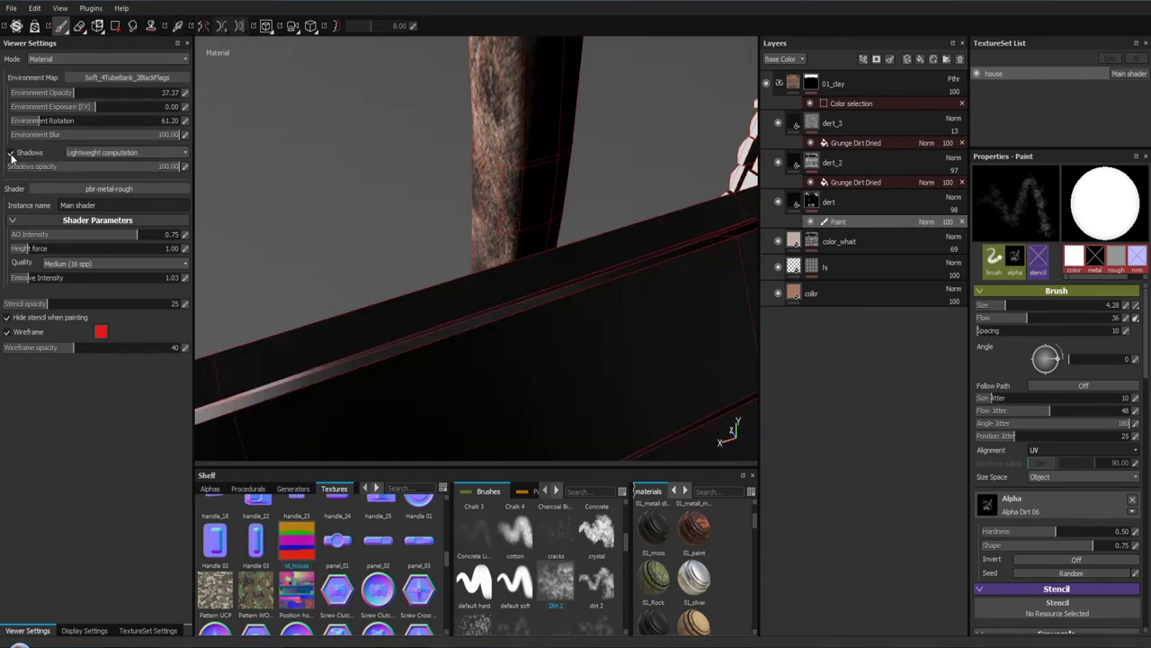
{"action": "left_click_drag", "start_coordinate": [459, 188], "coordinate": [654, 165]}
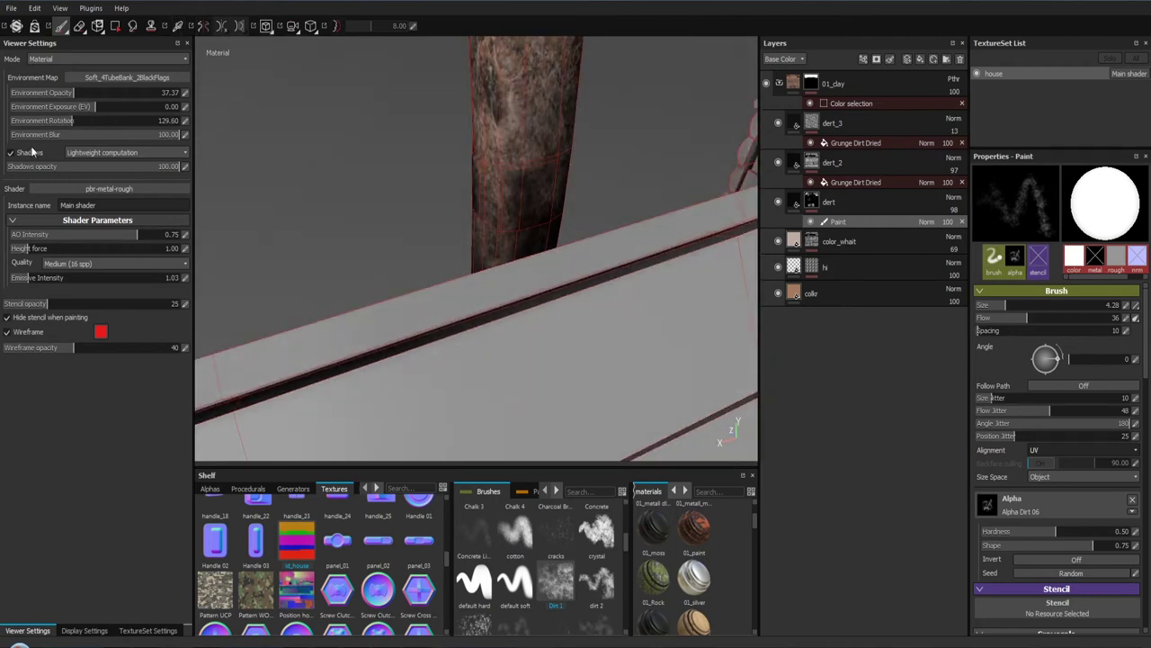
{"action": "left_click", "coordinate": [10, 152]}
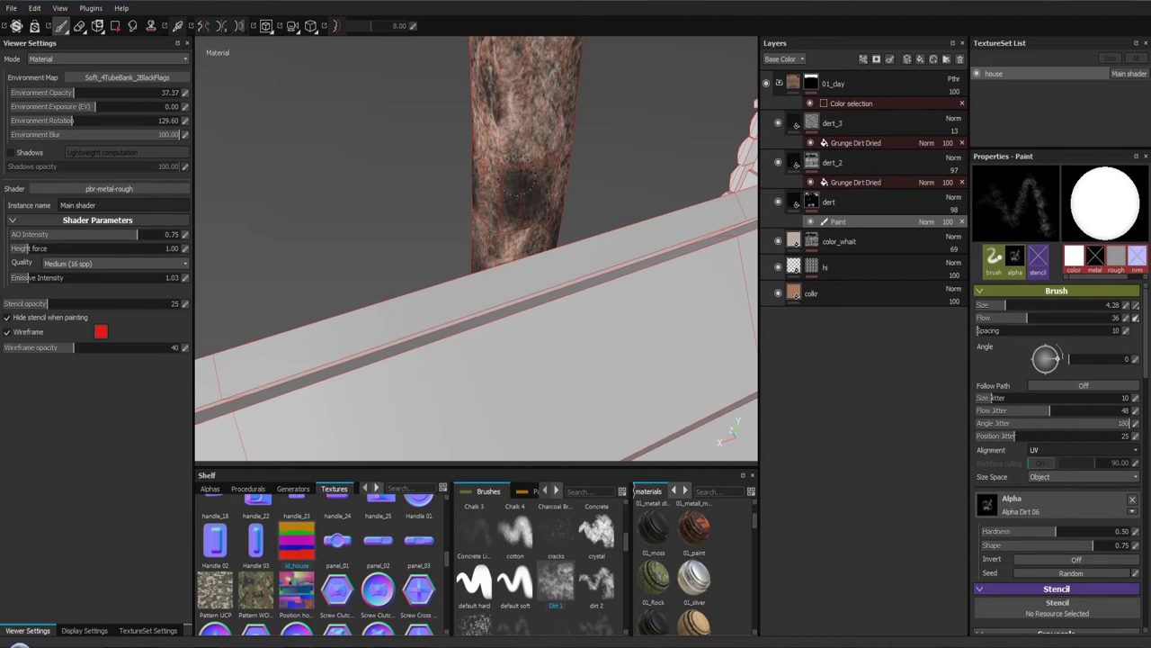
{"action": "left_click_drag", "start_coordinate": [529, 185], "coordinate": [203, 180]}
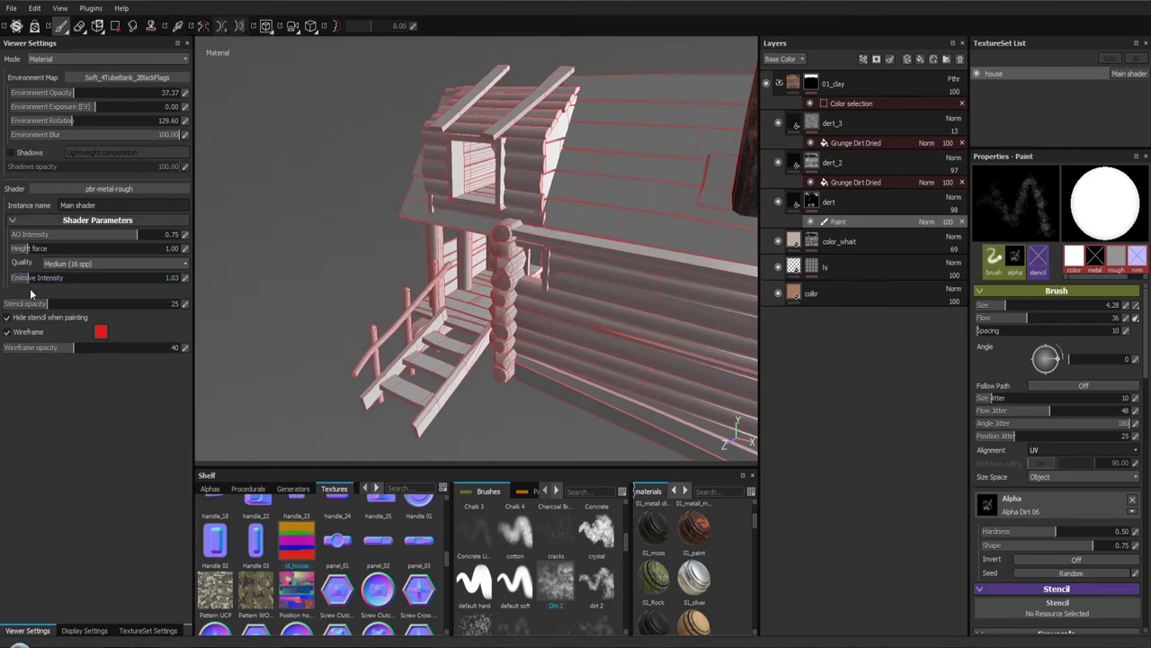
Step: Hide the red wireframe overlay and bring up the TextureSet Settings
{"action": "left_click", "coordinate": [9, 333]}
{"action": "left_click_drag", "start_coordinate": [387, 270], "coordinate": [544, 304]}
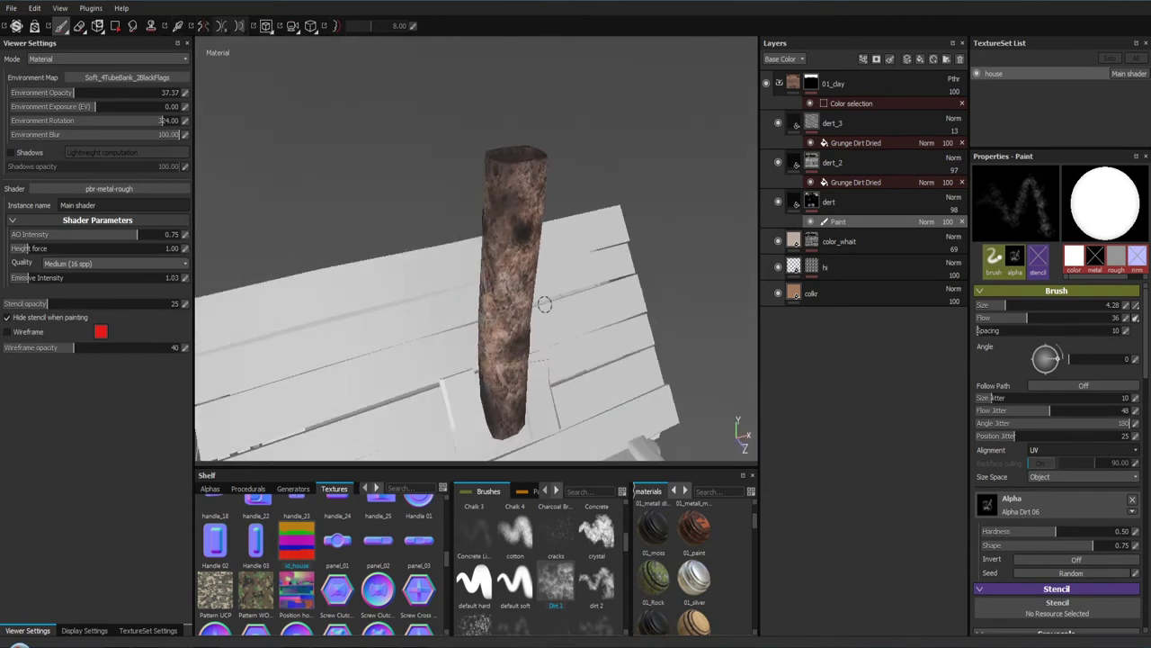
{"action": "left_click", "coordinate": [160, 631]}
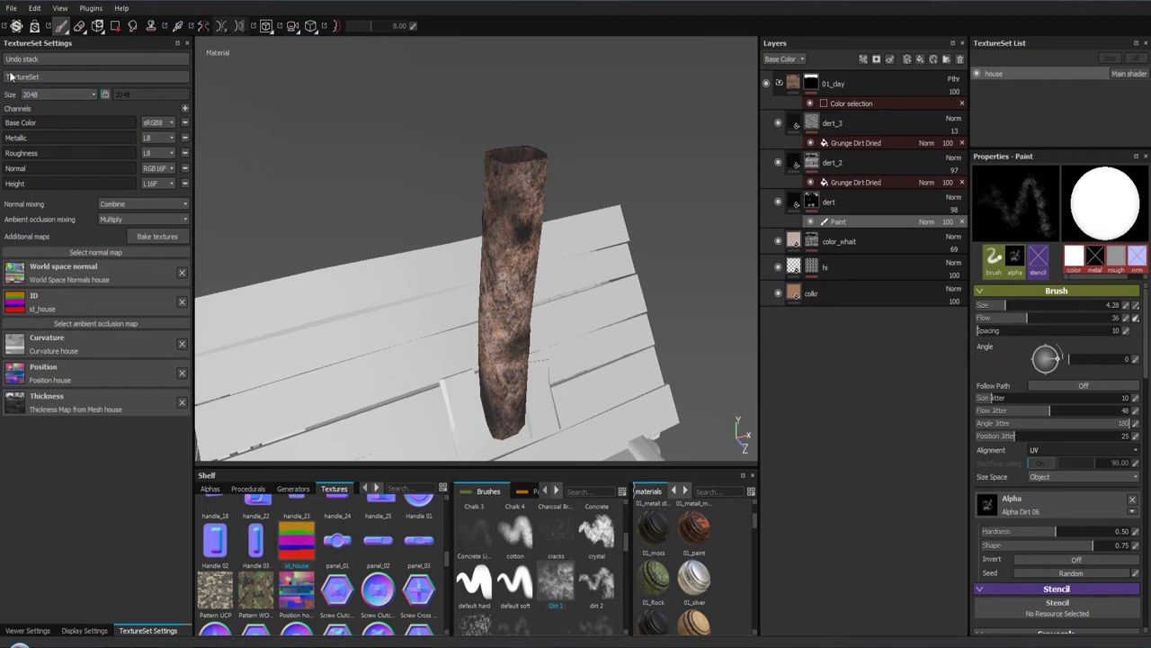
Step: Close the File menu unused, then collapse the folder holding dert, color_whait, hi and collr
{"action": "left_click", "coordinate": [14, 10]}
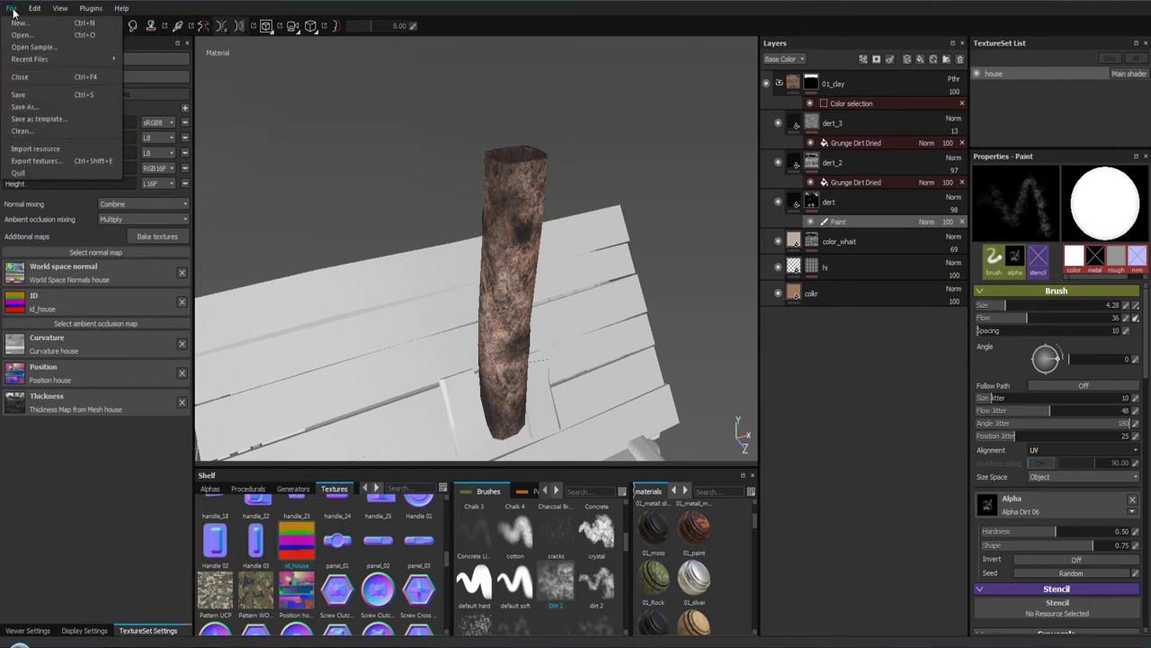
{"action": "left_click", "coordinate": [96, 495]}
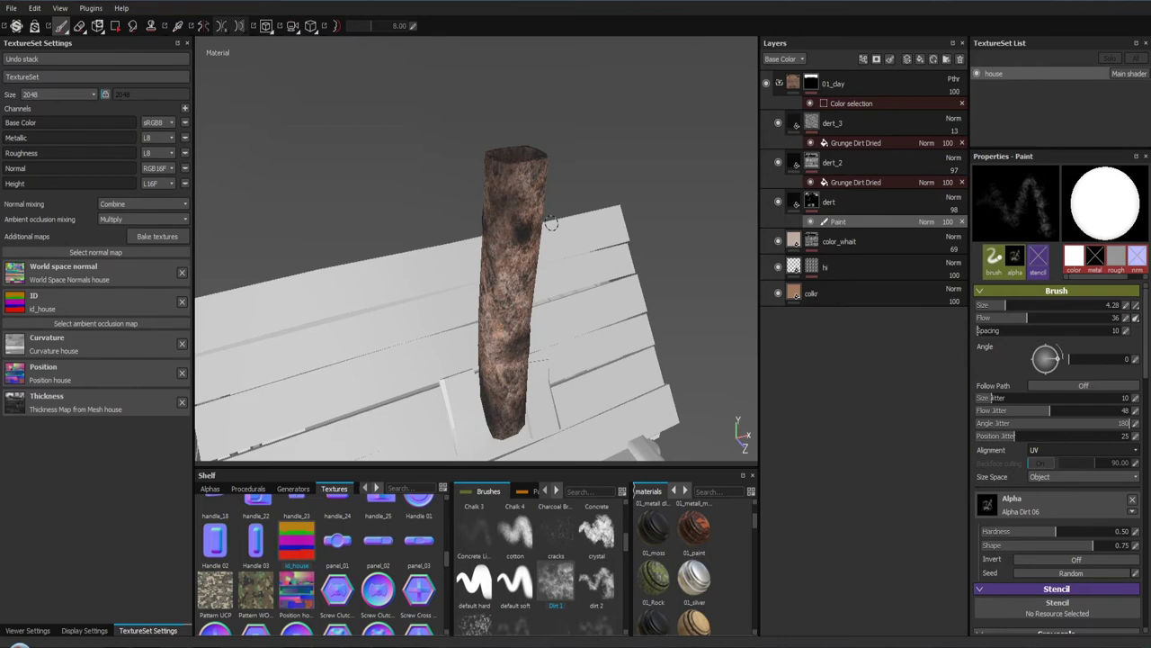
{"action": "left_click_drag", "start_coordinate": [589, 199], "coordinate": [575, 165]}
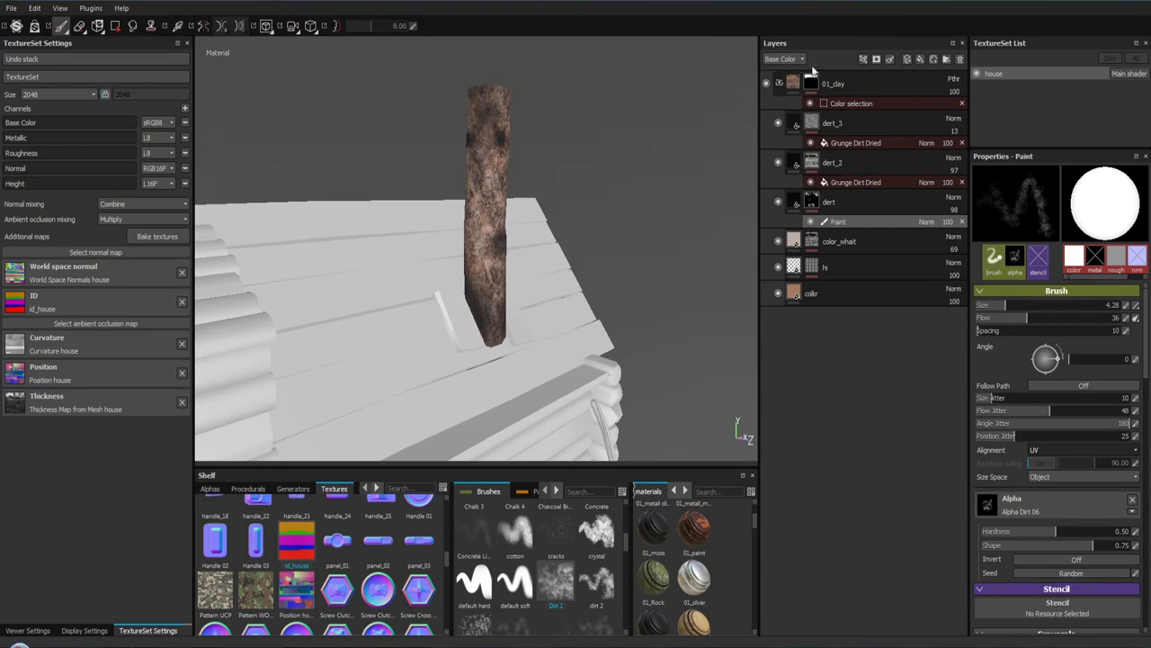
{"action": "left_click", "coordinate": [779, 84]}
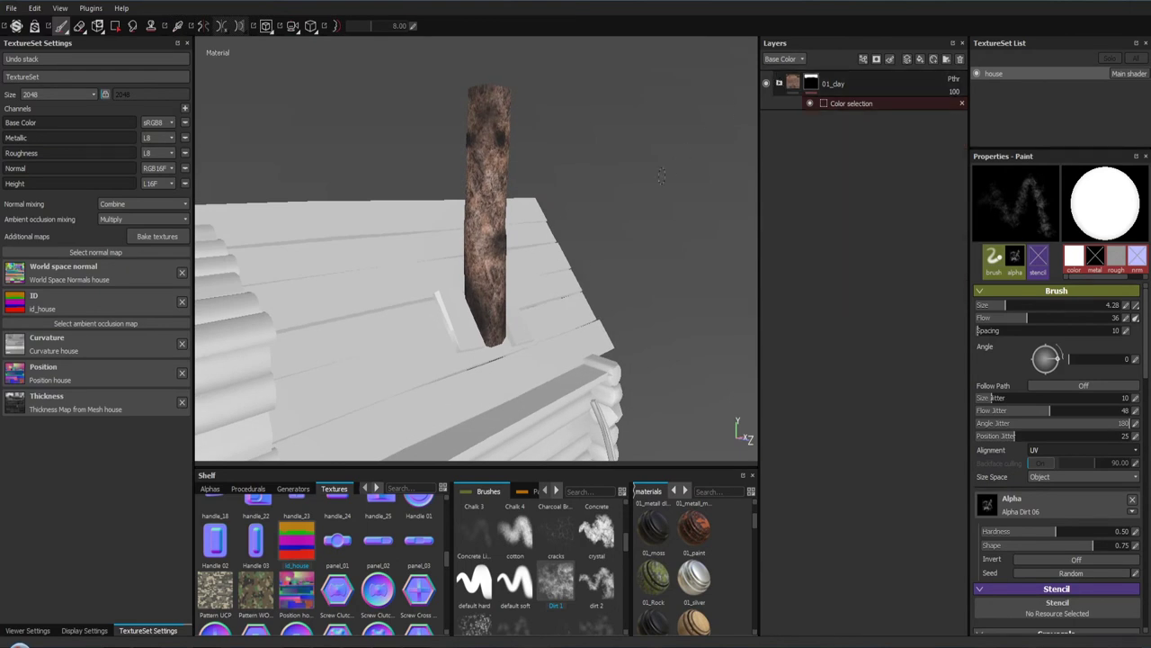
Step: Widen the Smart materials shelf pane
{"action": "left_click_drag", "start_coordinate": [668, 447], "coordinate": [553, 212]}
{"action": "scroll", "scroll_direction": "down", "scroll_amount": 3}
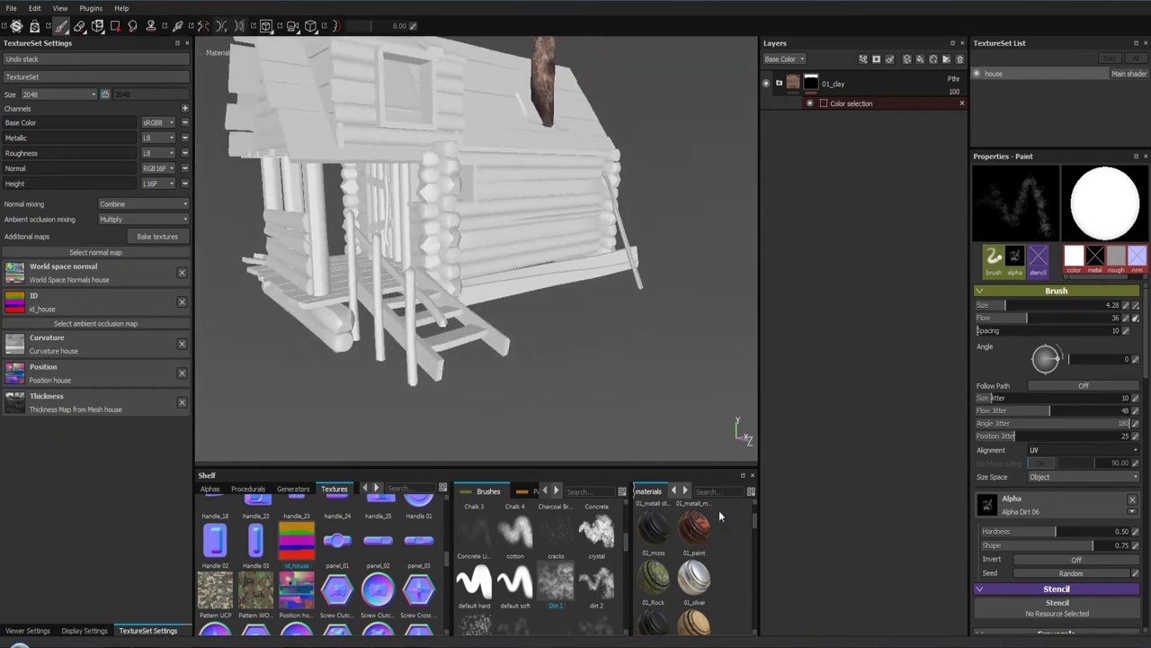
{"action": "left_click_drag", "start_coordinate": [630, 489], "coordinate": [591, 490]}
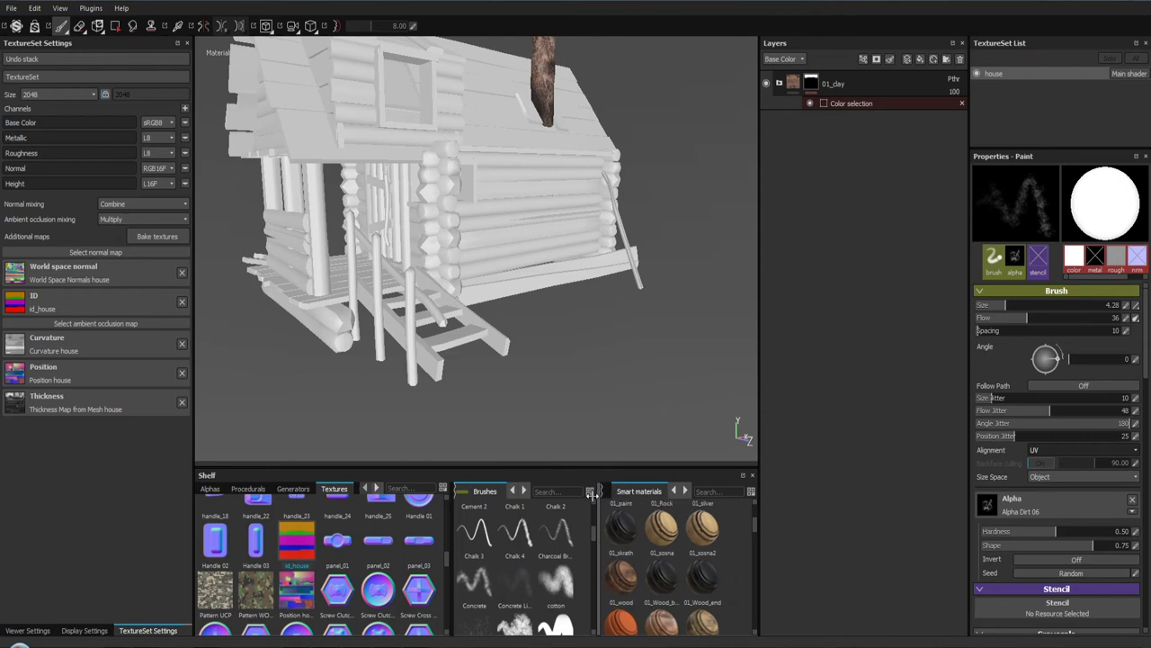
{"action": "left_click_drag", "start_coordinate": [755, 526], "coordinate": [755, 515]}
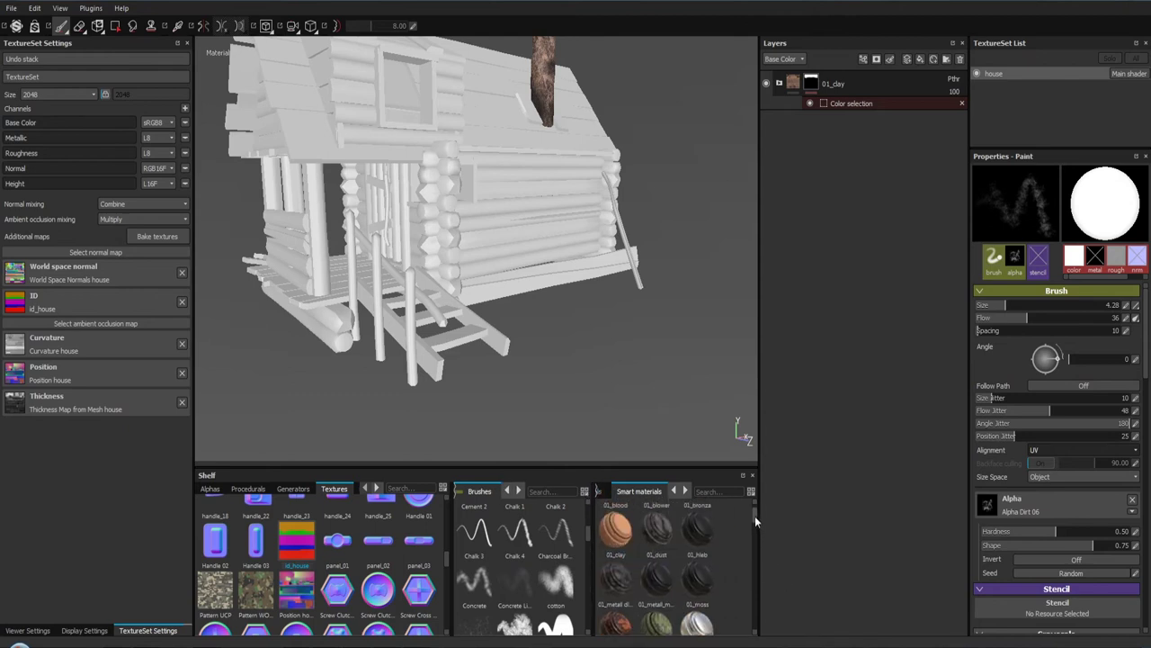
{"action": "left_click_drag", "start_coordinate": [754, 516], "coordinate": [752, 519]}
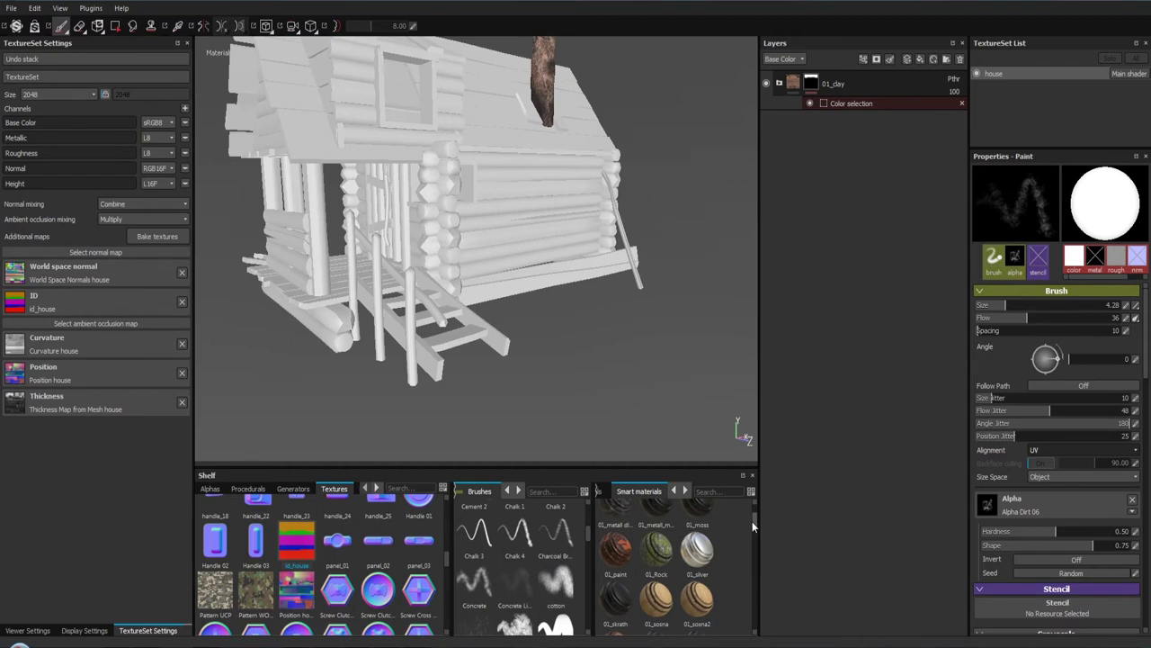
{"action": "left_click_drag", "start_coordinate": [752, 522], "coordinate": [749, 526]}
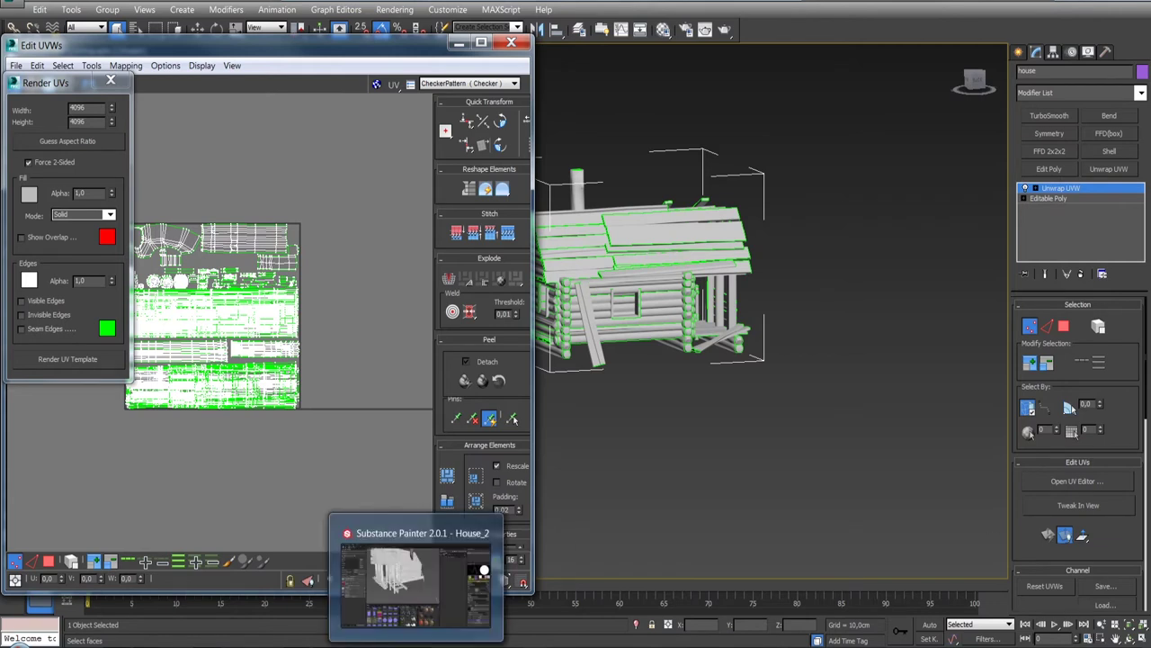
Step: Return from 3ds Max and scroll the smart materials list to the wood presets
{"action": "left_click", "coordinate": [416, 644]}
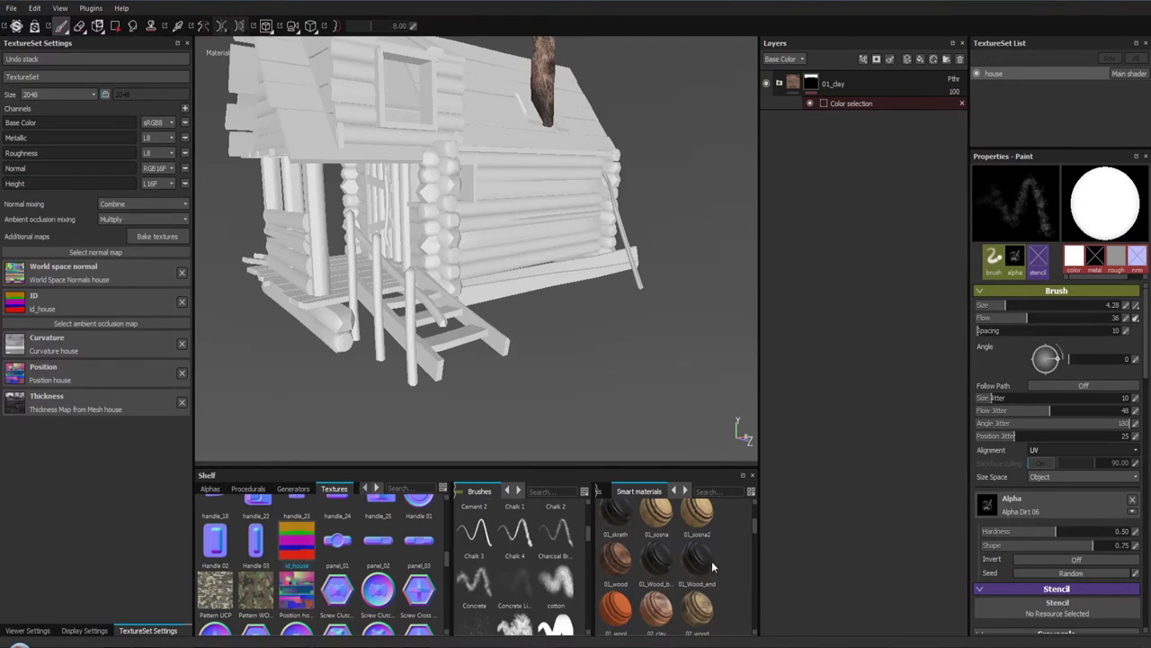
{"action": "scroll", "scroll_direction": "down", "scroll_amount": 3}
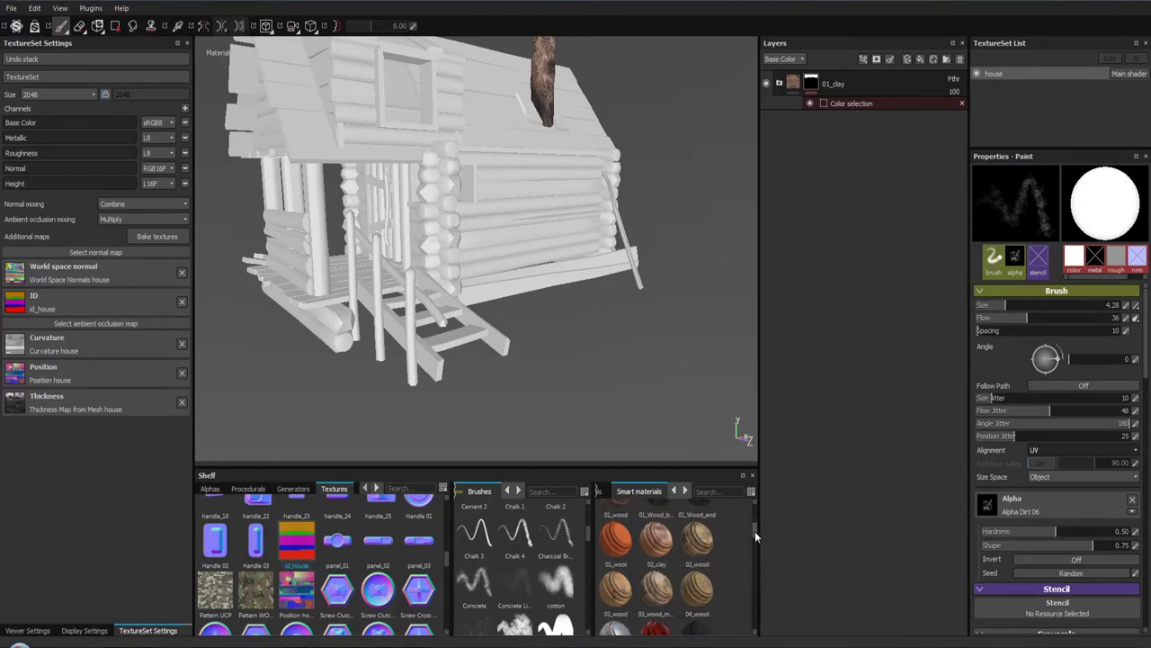
{"action": "scroll", "scroll_direction": "down", "scroll_amount": 3}
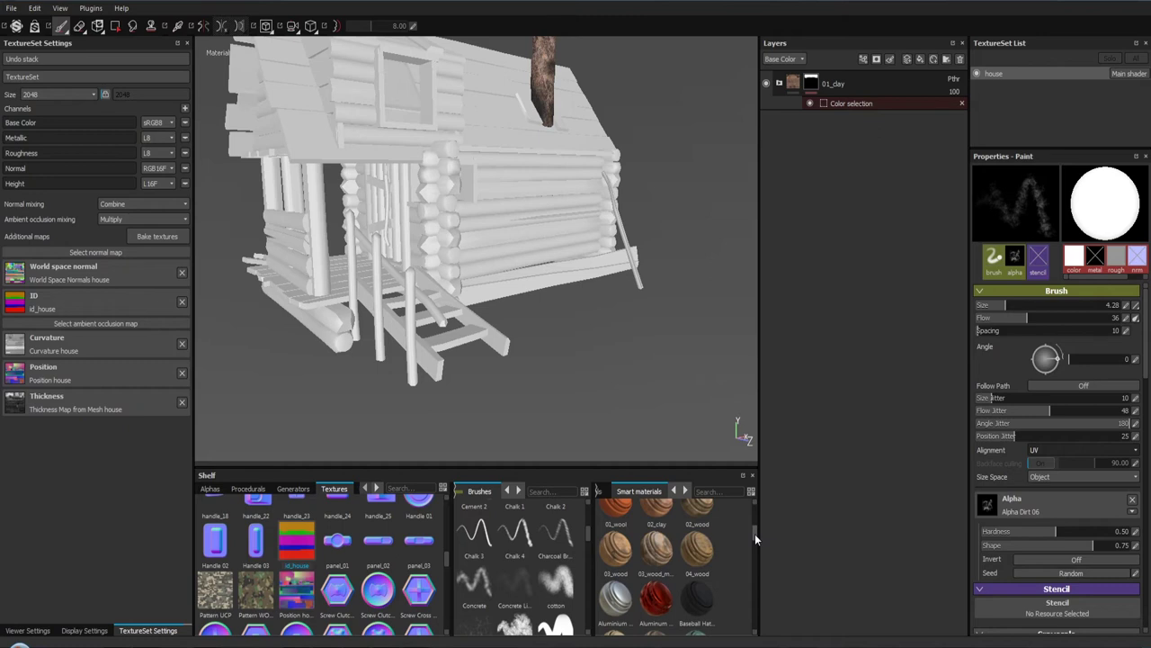
{"action": "scroll", "scroll_direction": "down", "scroll_amount": 3}
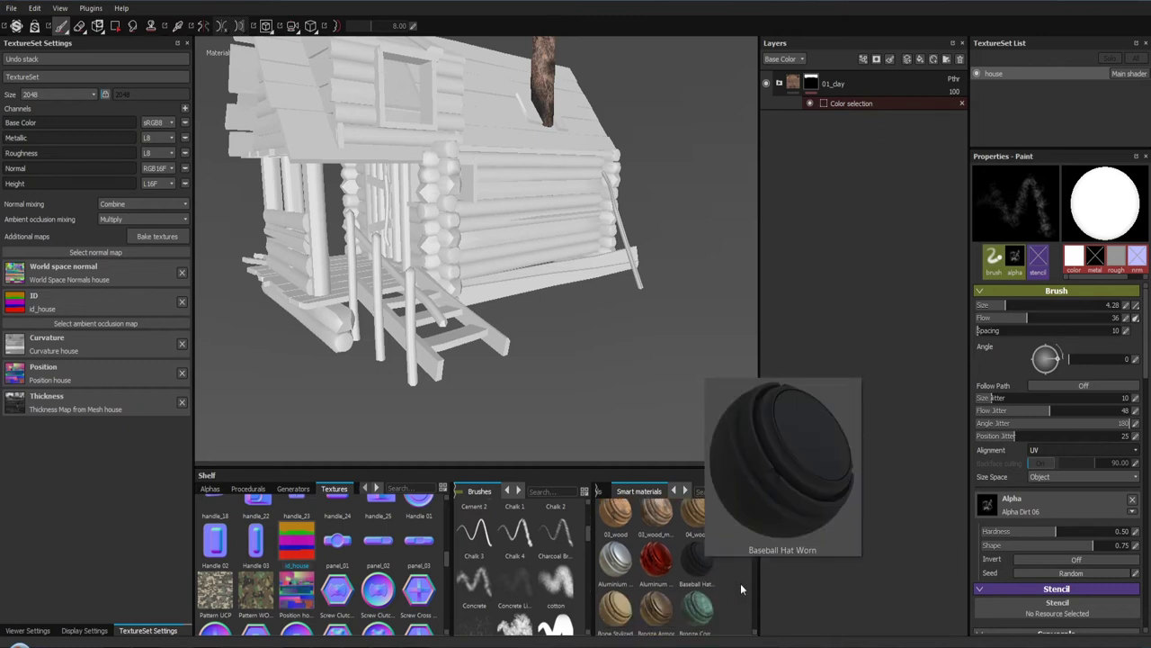
{"action": "scroll", "scroll_direction": "up", "scroll_amount": 3}
{"action": "scroll", "scroll_direction": "up", "scroll_amount": 3}
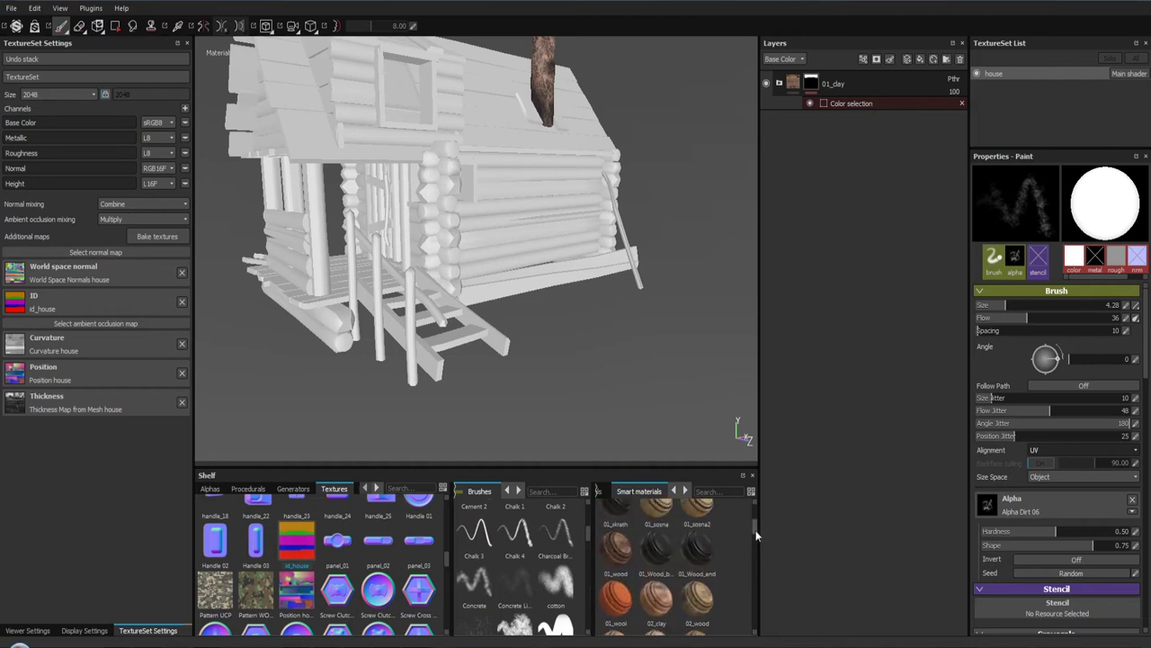
{"action": "scroll", "scroll_direction": "up", "scroll_amount": 3}
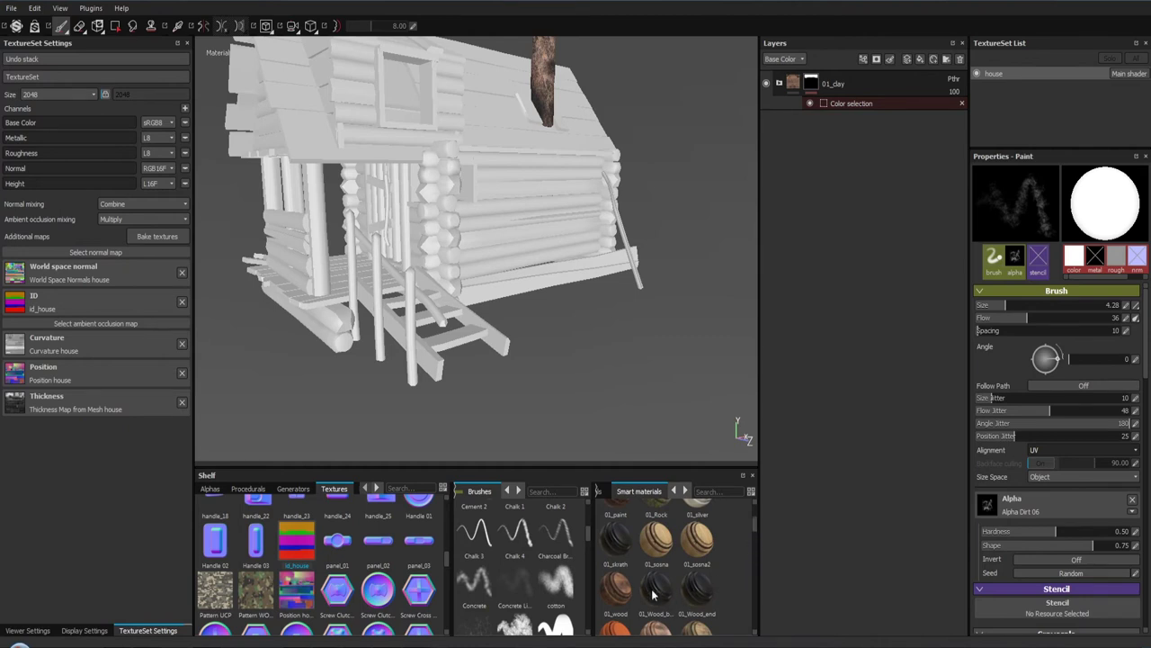
Step: Apply the 01_Wood_boards smart material to the house and inspect the wooden gable
{"action": "left_click_drag", "start_coordinate": [654, 593], "coordinate": [817, 160]}
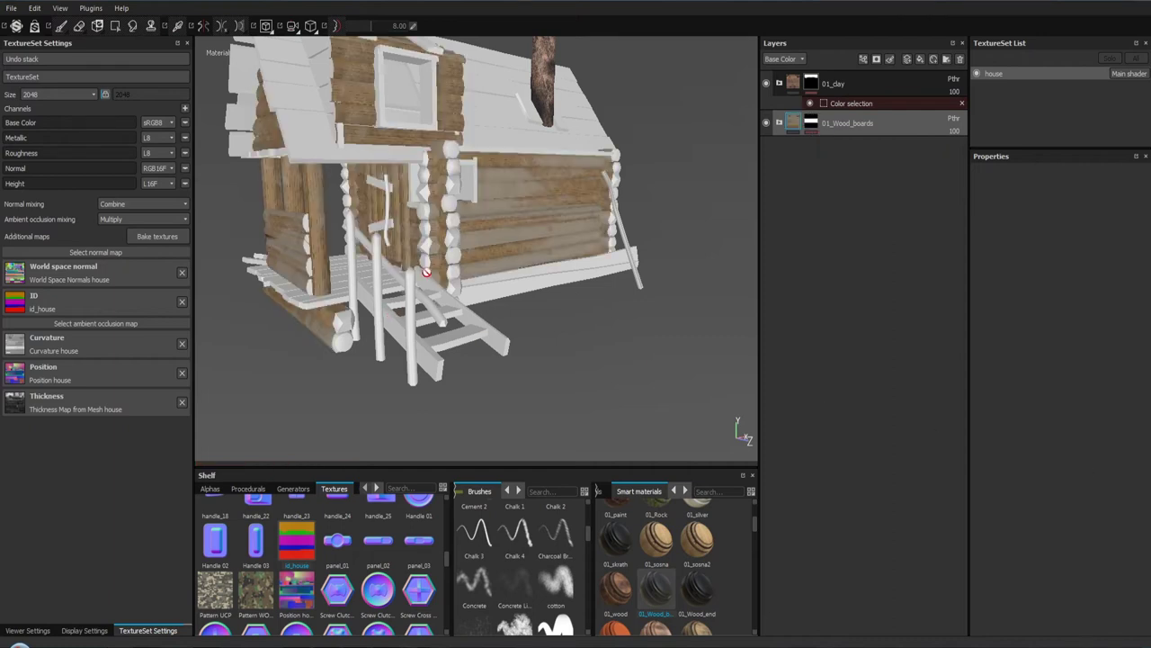
{"action": "left_click_drag", "start_coordinate": [426, 271], "coordinate": [513, 212]}
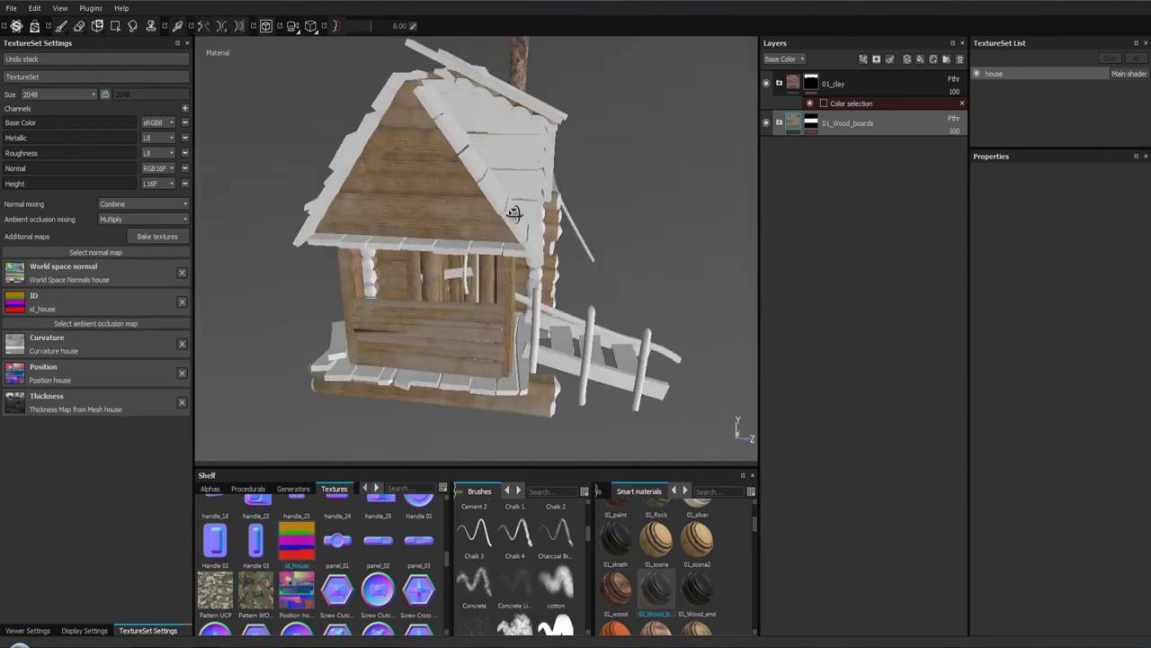
{"action": "left_click_drag", "start_coordinate": [513, 212], "coordinate": [401, 159]}
{"action": "left_click_drag", "start_coordinate": [401, 159], "coordinate": [476, 226]}
{"action": "left_click_drag", "start_coordinate": [476, 226], "coordinate": [482, 249]}
Step: Add a Color selection mask to the 01_Wood_boards layer
{"action": "left_click_drag", "start_coordinate": [522, 293], "coordinate": [483, 260]}
{"action": "scroll", "scroll_direction": "up", "scroll_amount": 3}
{"action": "scroll", "scroll_direction": "down", "scroll_amount": 3}
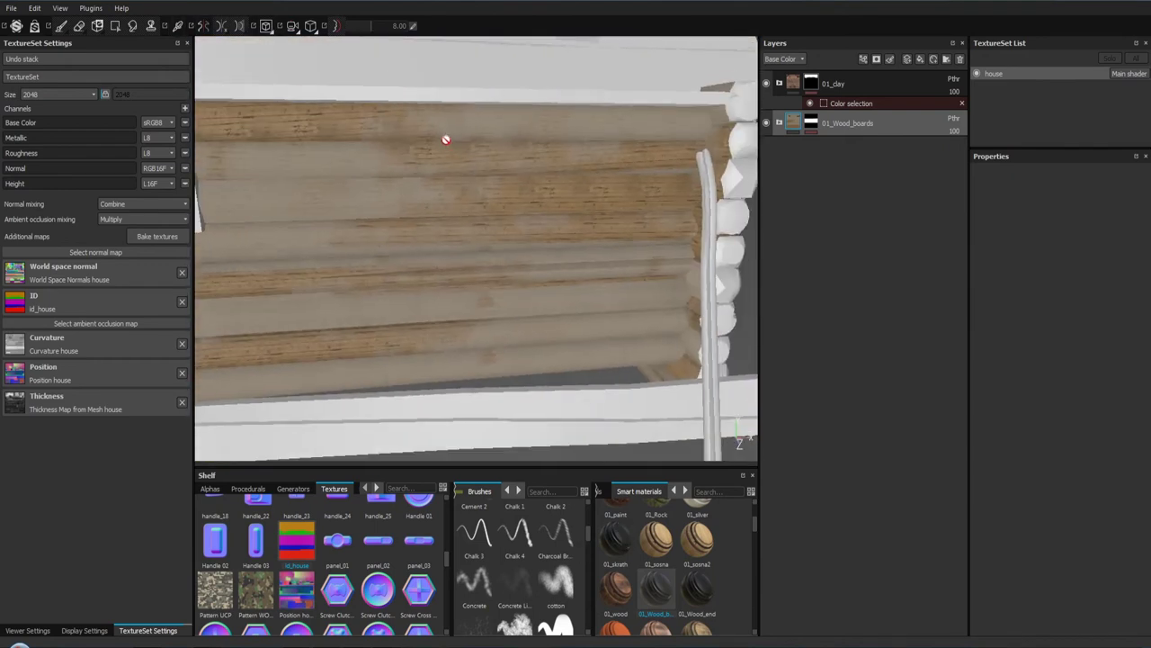
{"action": "scroll", "scroll_direction": "down", "scroll_amount": 3}
{"action": "left_click_drag", "start_coordinate": [384, 257], "coordinate": [522, 235]}
{"action": "left_click", "coordinate": [809, 128]}
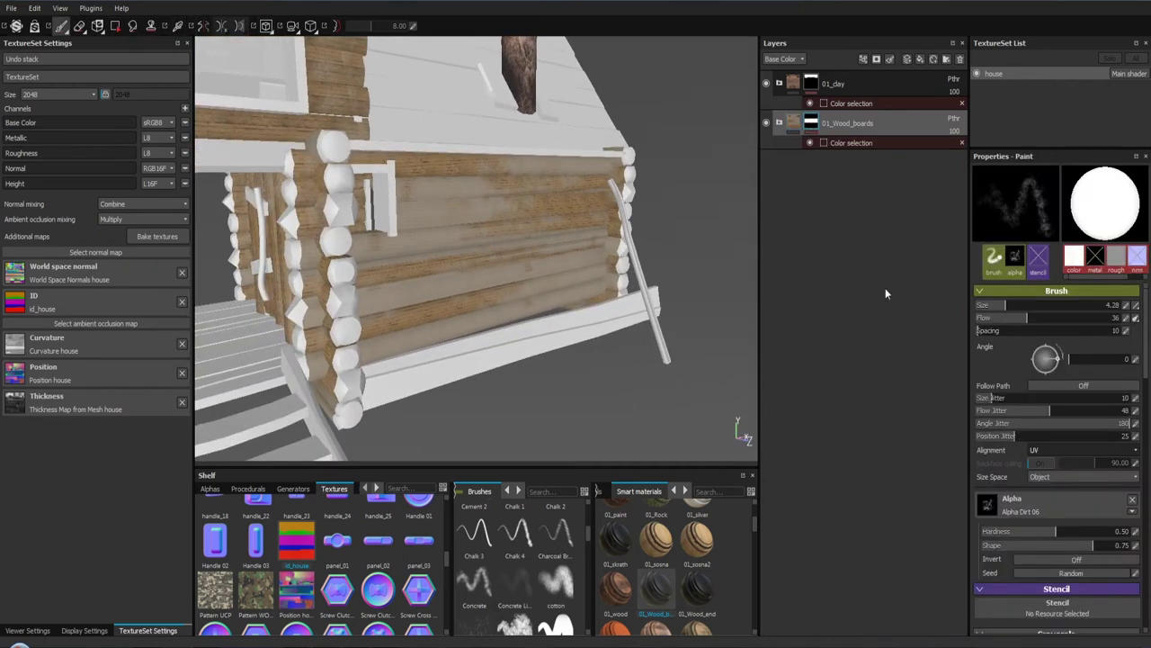
Step: Make the Color selection mask pick only the red ID colour, removing magenta
{"action": "left_click", "coordinate": [853, 146]}
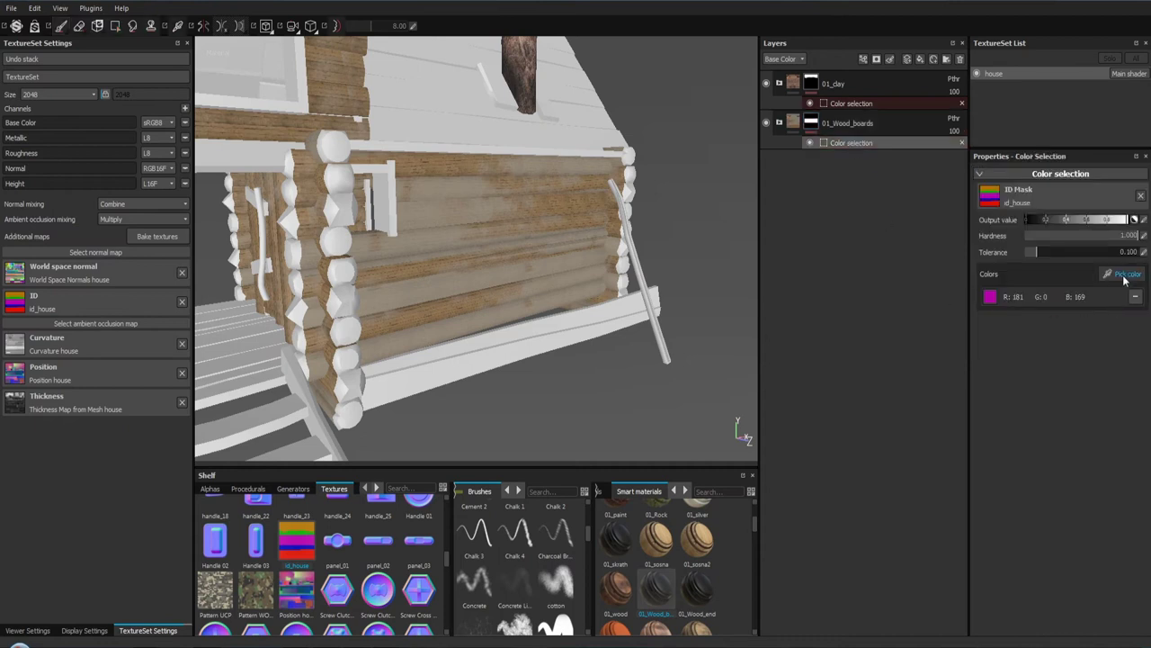
{"action": "left_click", "coordinate": [1124, 277]}
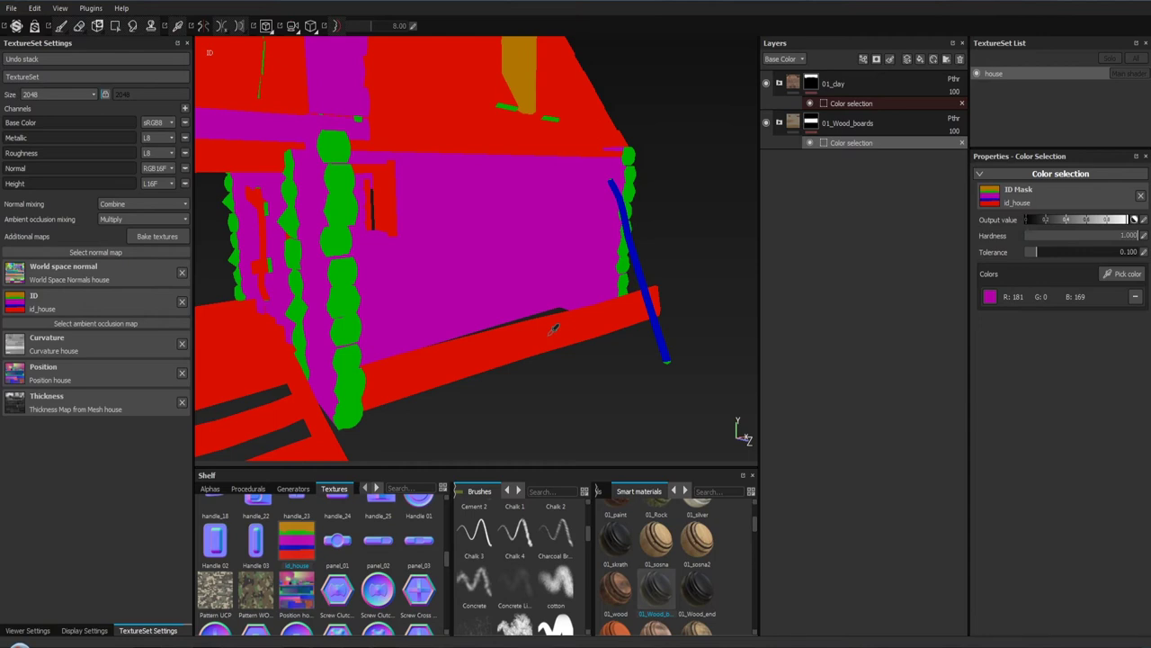
{"action": "left_click", "coordinate": [554, 329]}
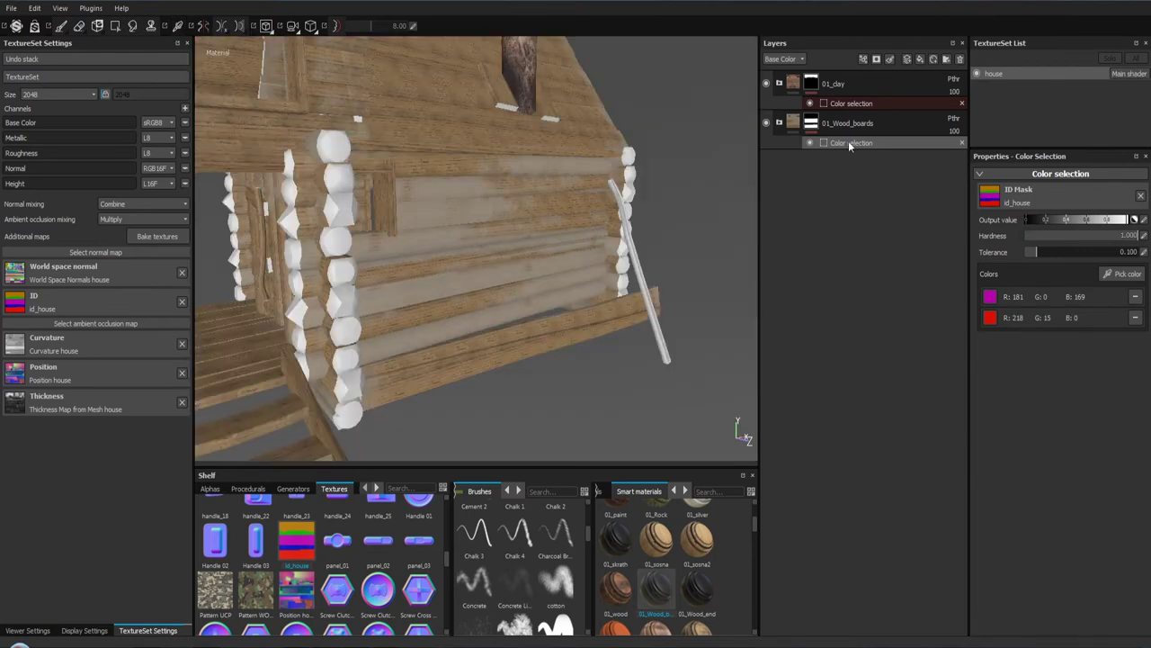
{"action": "left_click", "coordinate": [1135, 298]}
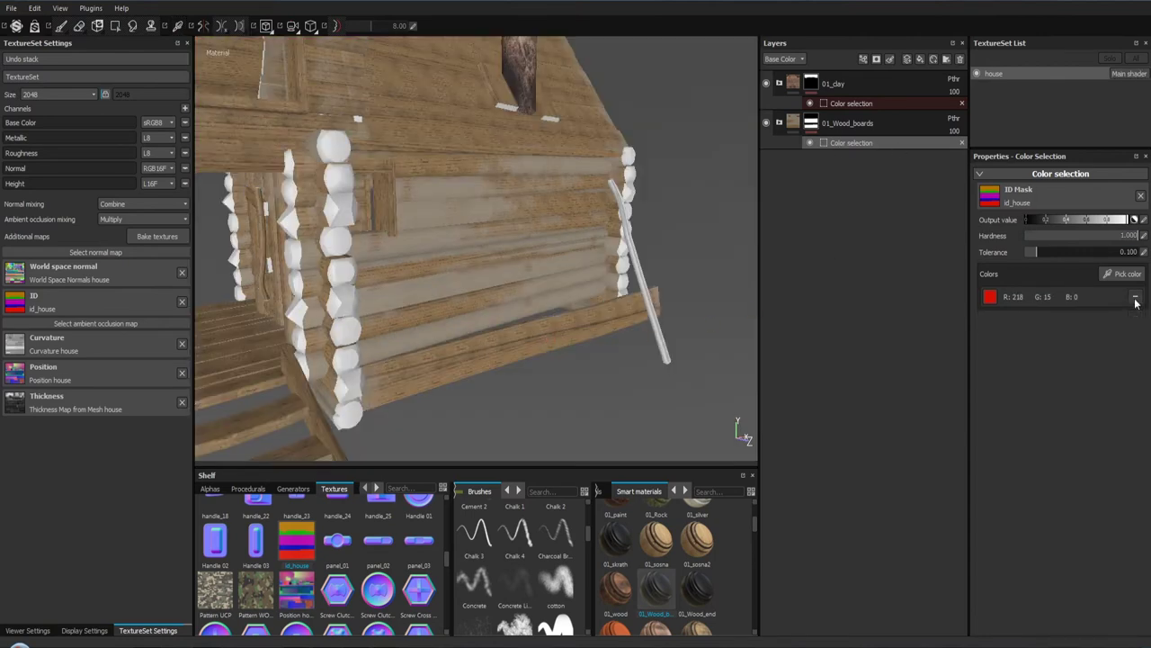
Step: Expand the 01_Wood_boards folder to reveal its layers
{"action": "left_click_drag", "start_coordinate": [513, 225], "coordinate": [463, 210]}
{"action": "left_click_drag", "start_coordinate": [462, 210], "coordinate": [528, 380]}
{"action": "left_click_drag", "start_coordinate": [527, 380], "coordinate": [824, 232]}
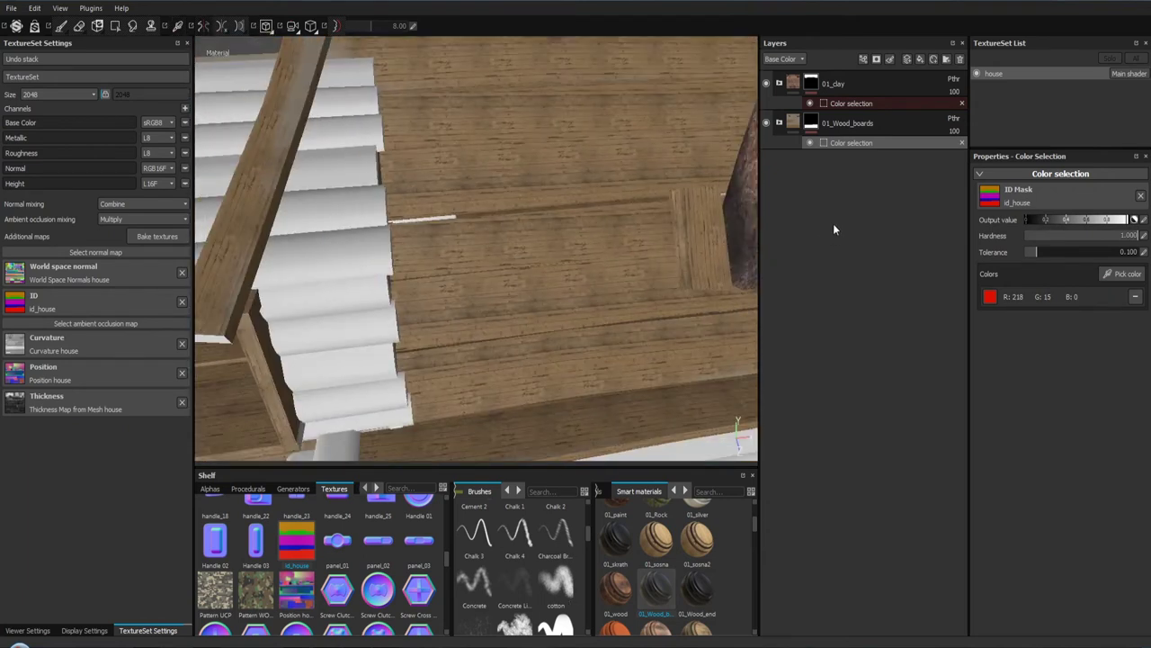
{"action": "left_click", "coordinate": [781, 123]}
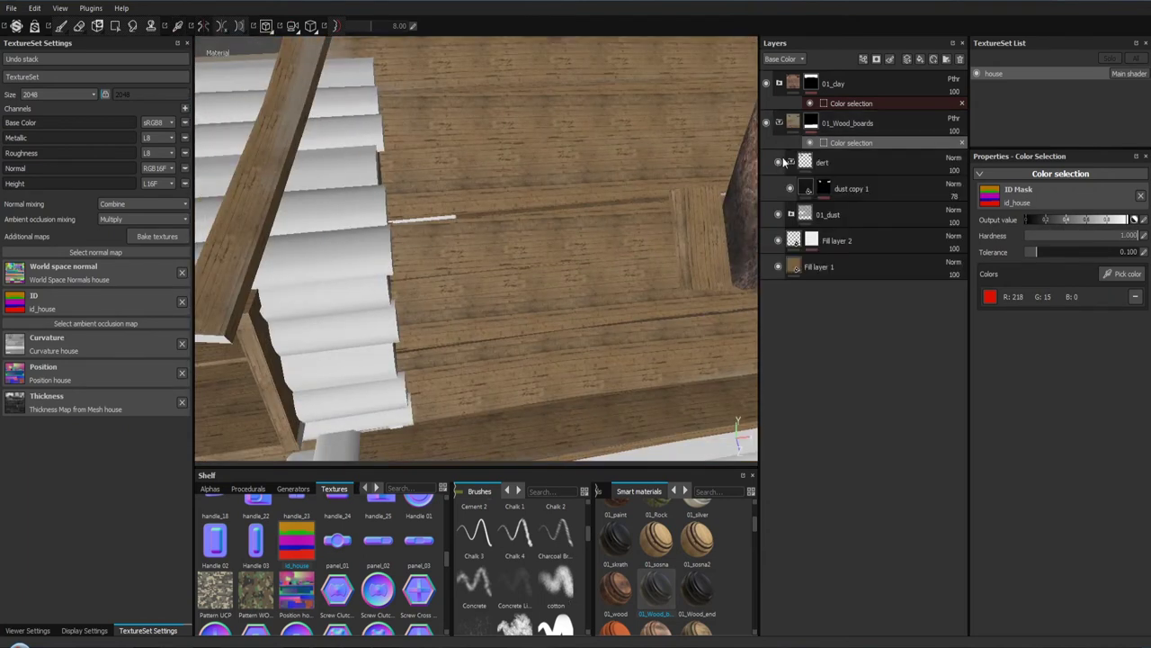
{"action": "left_click_drag", "start_coordinate": [778, 163], "coordinate": [778, 240]}
{"action": "left_click", "coordinate": [825, 268]}
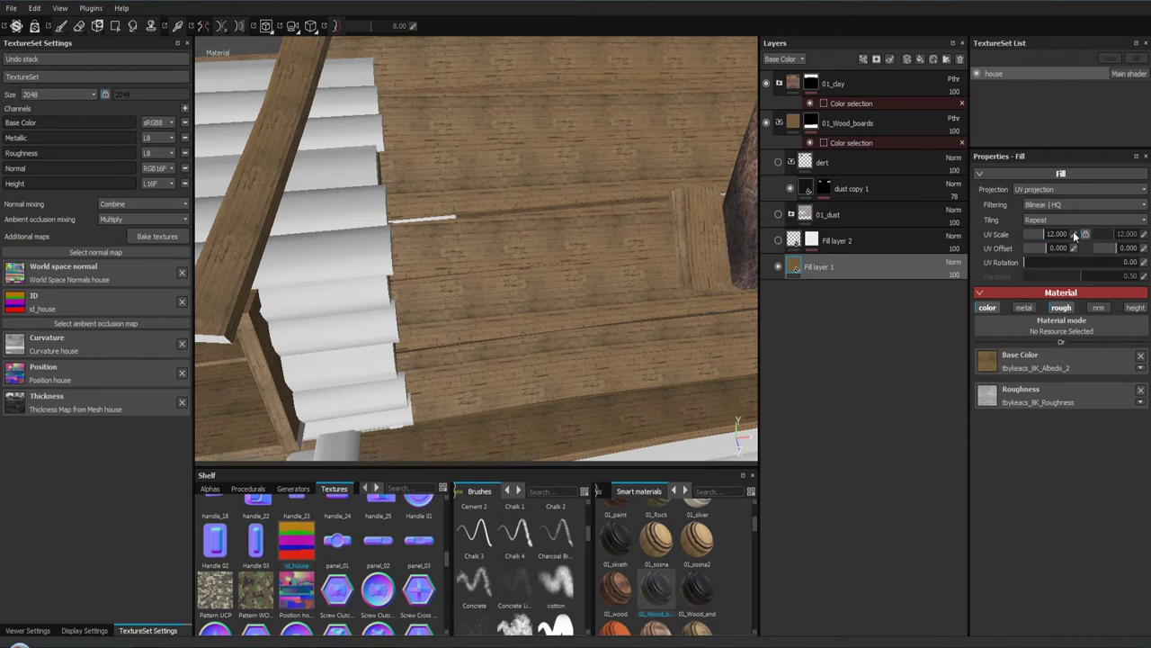
{"action": "left_click", "coordinate": [1074, 235]}
{"action": "type", "text": "3"}
{"action": "key", "text": "Return"}
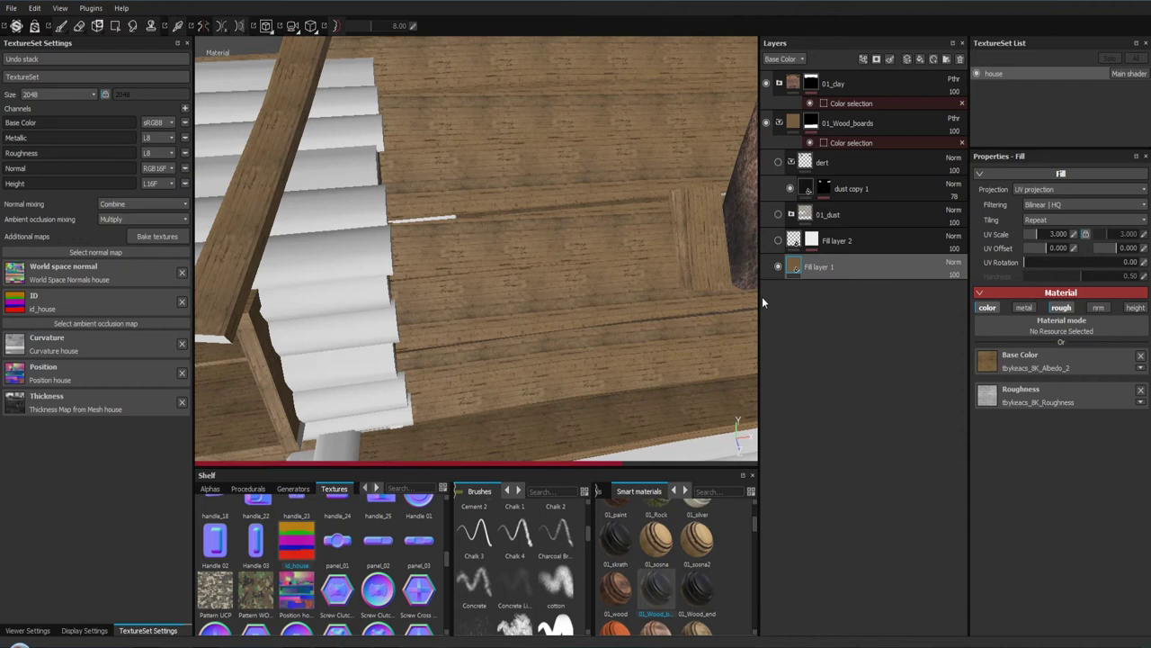
{"action": "left_click_drag", "start_coordinate": [701, 293], "coordinate": [504, 225]}
{"action": "left_click_drag", "start_coordinate": [432, 270], "coordinate": [231, 191]}
Step: Inspect the wooden boards up close and nudge the wood fill's UV Offset
{"action": "left_click_drag", "start_coordinate": [540, 189], "coordinate": [503, 233]}
{"action": "left_click_drag", "start_coordinate": [504, 233], "coordinate": [498, 236]}
{"action": "left_click_drag", "start_coordinate": [498, 237], "coordinate": [514, 281]}
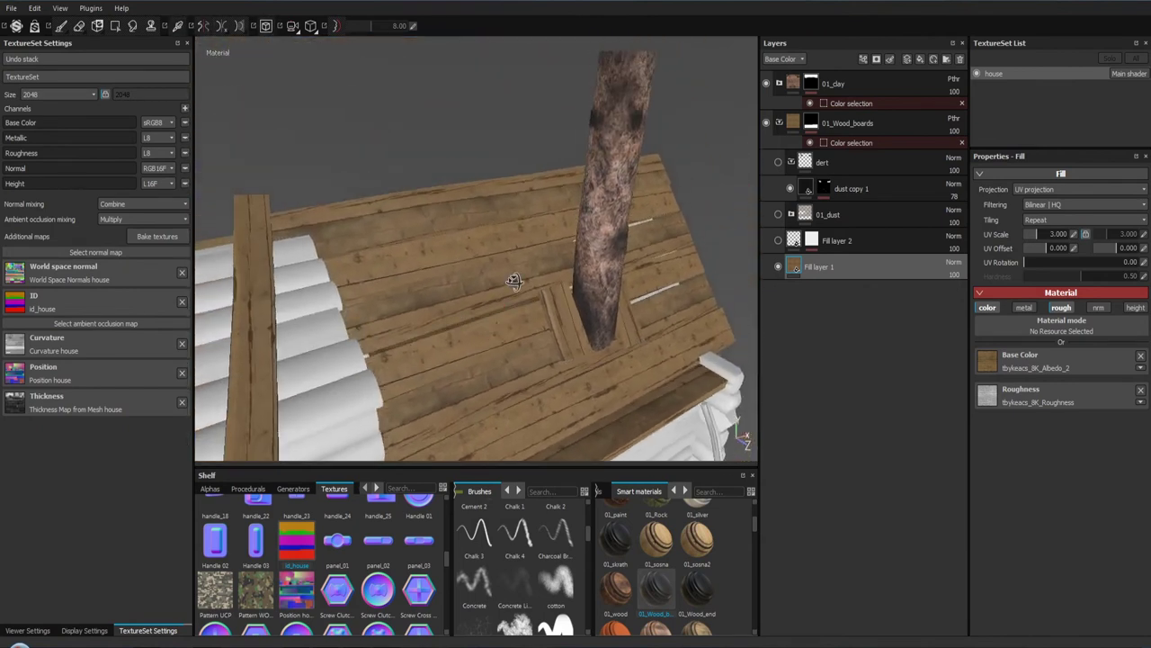
{"action": "left_click_drag", "start_coordinate": [452, 301], "coordinate": [503, 360]}
{"action": "left_click_drag", "start_coordinate": [504, 360], "coordinate": [488, 328]}
{"action": "left_click_drag", "start_coordinate": [487, 328], "coordinate": [485, 170]}
{"action": "left_click_drag", "start_coordinate": [558, 197], "coordinate": [527, 270]}
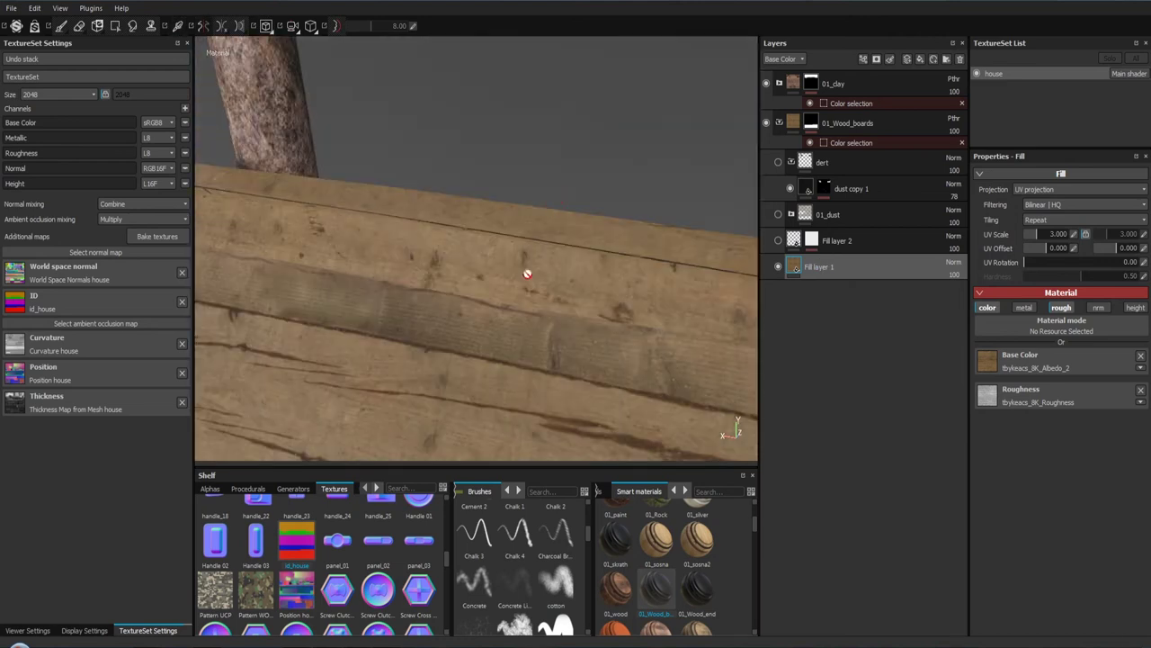
{"action": "left_click_drag", "start_coordinate": [527, 270], "coordinate": [527, 231]}
{"action": "left_click_drag", "start_coordinate": [527, 232], "coordinate": [438, 193]}
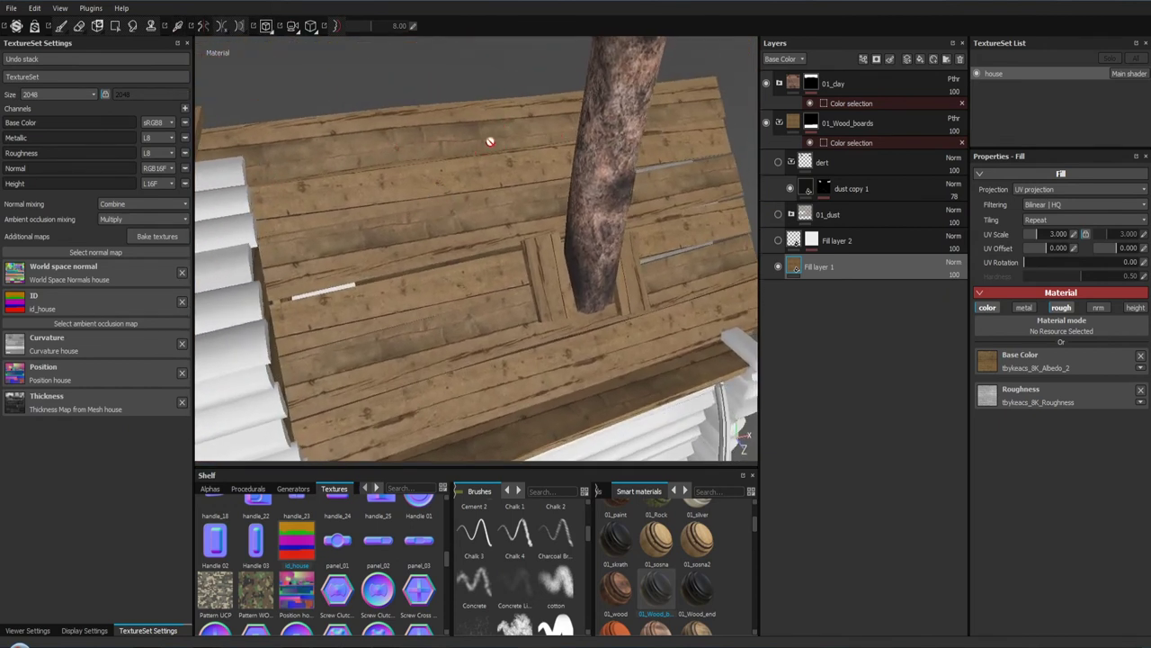
{"action": "left_click_drag", "start_coordinate": [457, 321], "coordinate": [406, 236]}
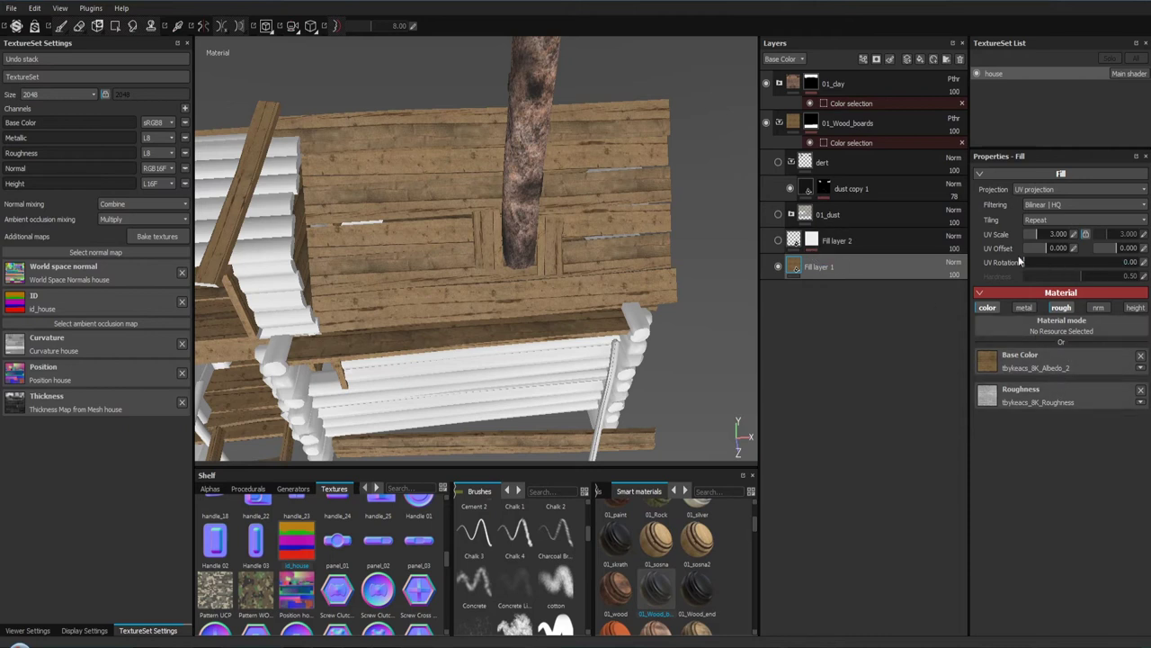
{"action": "left_click", "coordinate": [1046, 249]}
{"action": "left_click_drag", "start_coordinate": [1047, 253], "coordinate": [1048, 251]}
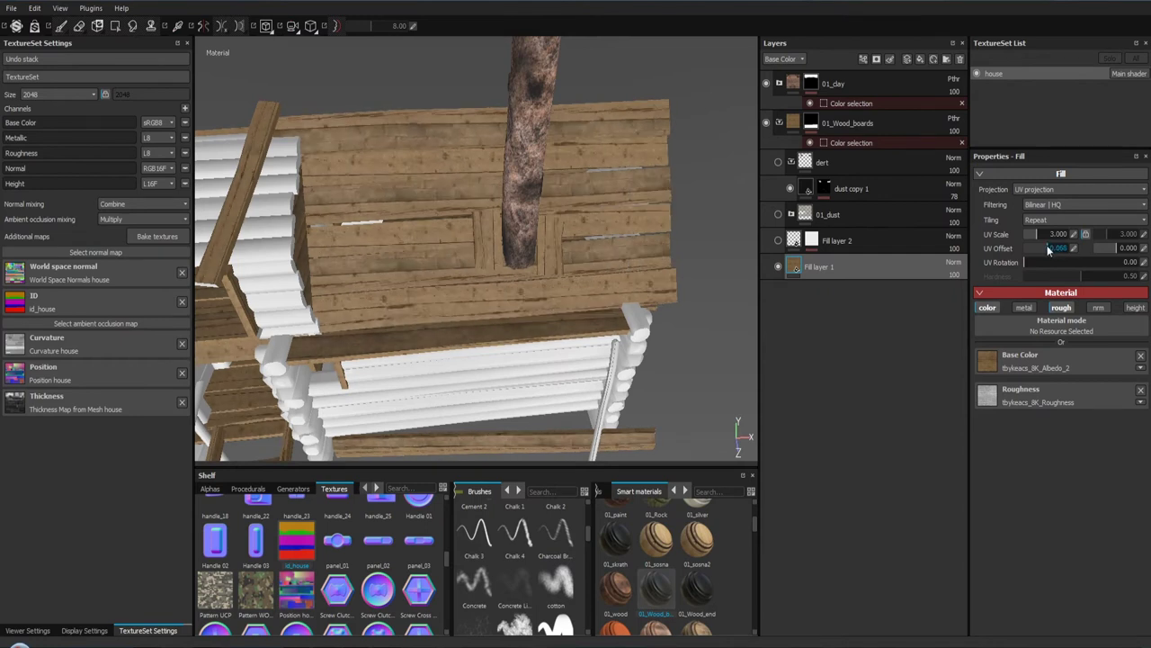
Step: Set the wood fill's UV Scale to 2
{"action": "double_click", "coordinate": [1074, 235]}
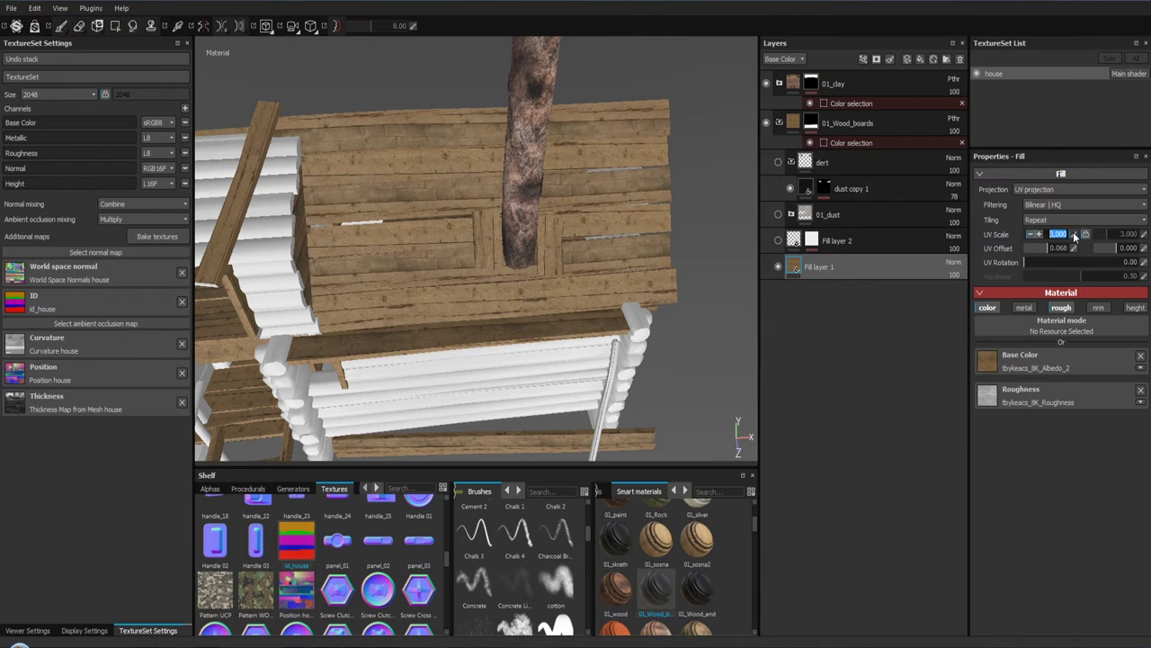
{"action": "type", "text": "2"}
{"action": "key", "text": "Return"}
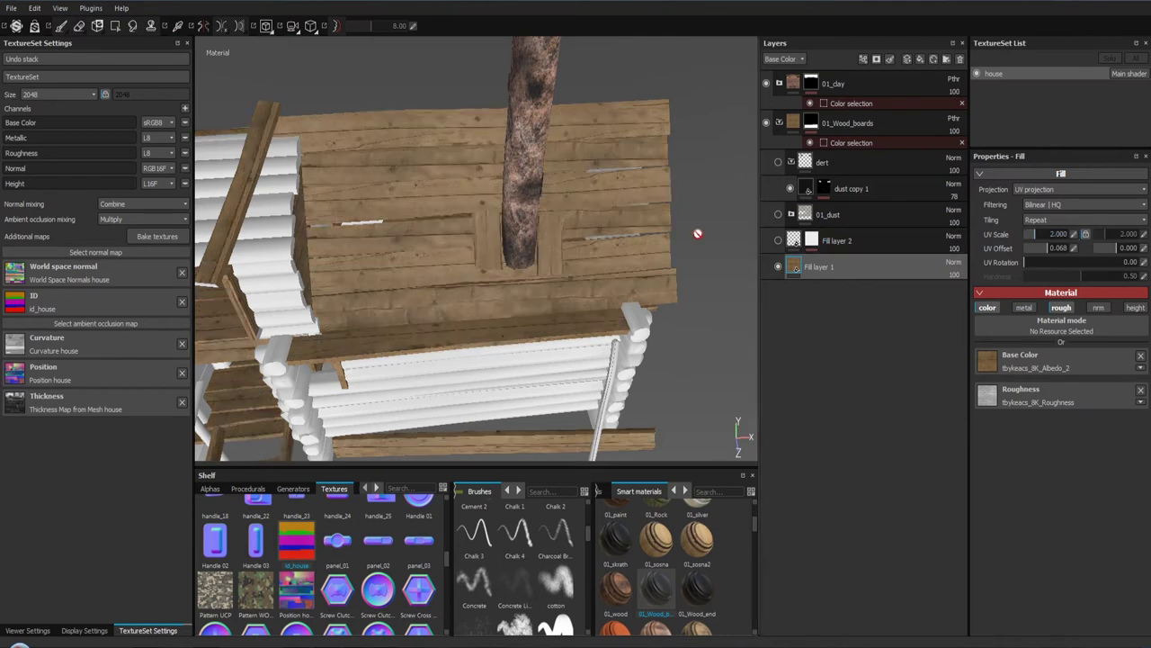
{"action": "left_click_drag", "start_coordinate": [693, 236], "coordinate": [433, 195]}
{"action": "scroll", "scroll_direction": "up", "scroll_amount": 3}
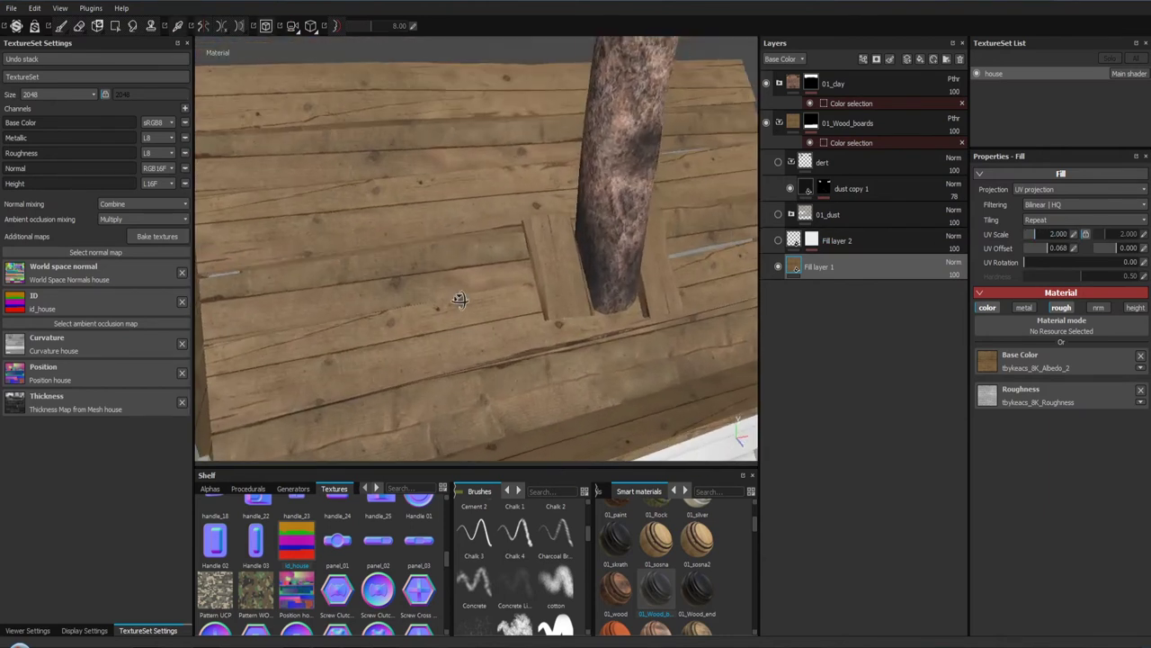
{"action": "left_click_drag", "start_coordinate": [489, 324], "coordinate": [442, 244]}
Step: Shift the UV Offset to -0.096 on the ladder steps and save the project
{"action": "left_click_drag", "start_coordinate": [442, 244], "coordinate": [567, 258]}
{"action": "left_click_drag", "start_coordinate": [567, 259], "coordinate": [575, 261]}
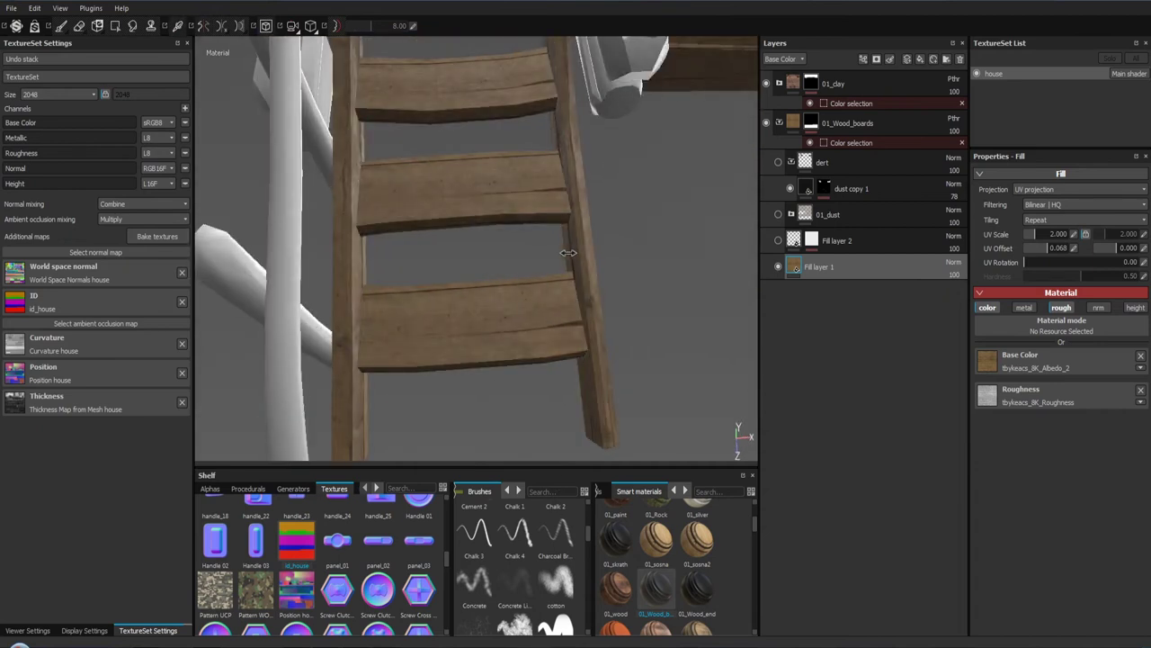
{"action": "left_click_drag", "start_coordinate": [576, 261], "coordinate": [494, 300]}
{"action": "left_click_drag", "start_coordinate": [494, 301], "coordinate": [505, 185]}
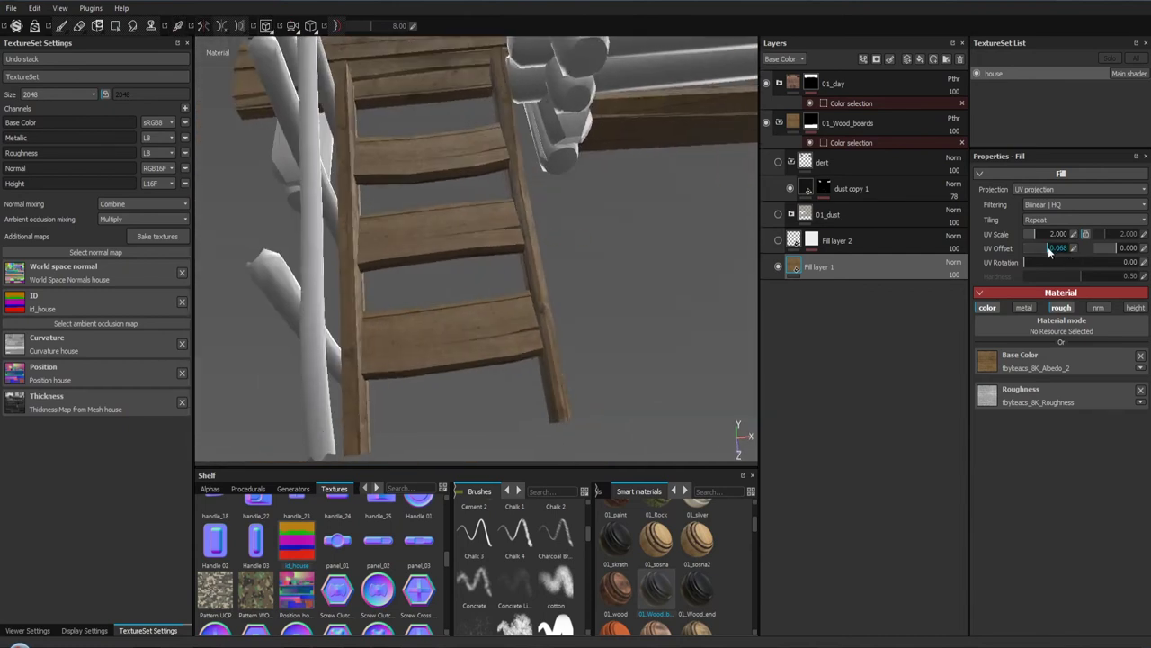
{"action": "left_click_drag", "start_coordinate": [1049, 252], "coordinate": [1040, 250]}
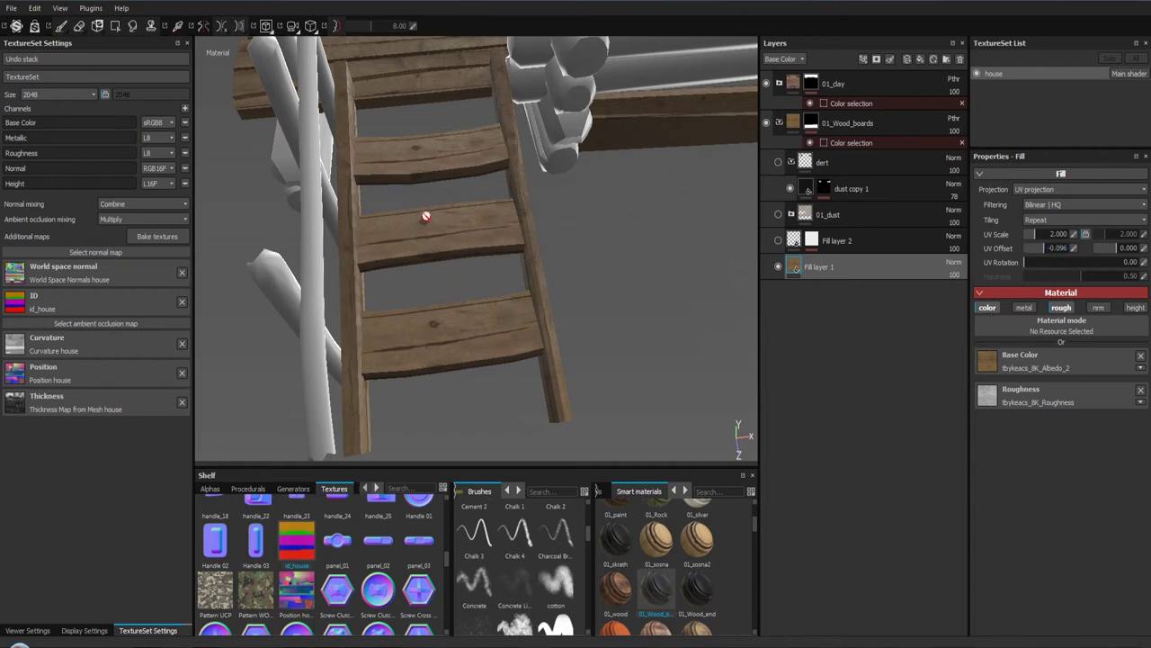
{"action": "left_click_drag", "start_coordinate": [474, 255], "coordinate": [434, 232]}
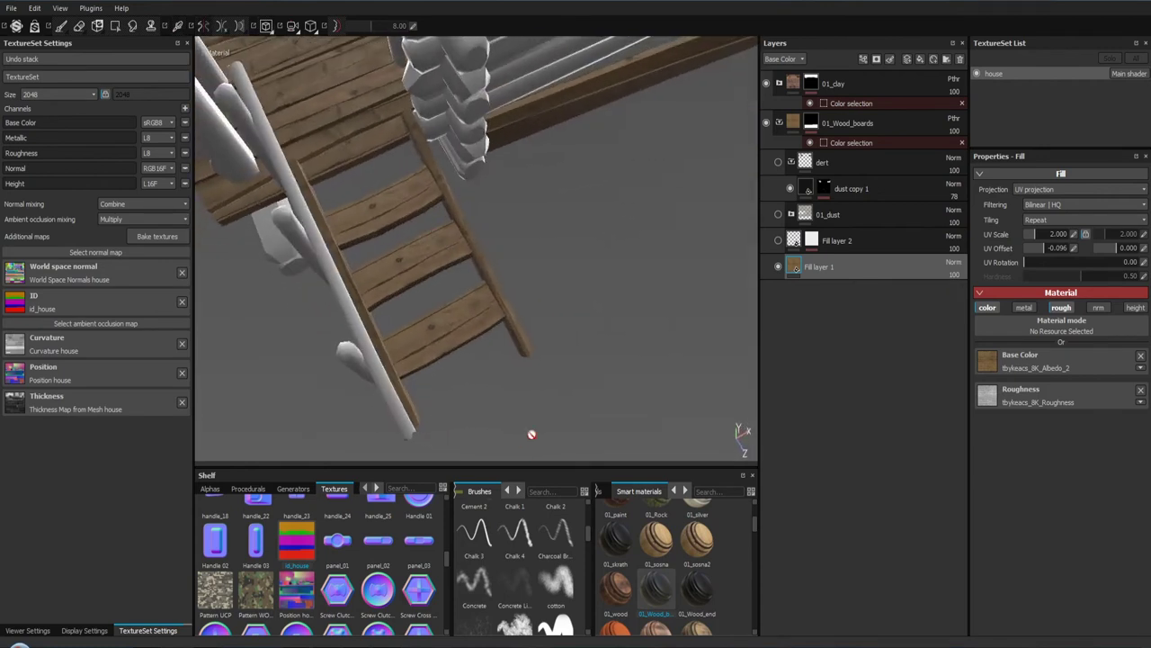
{"action": "key", "text": "ctrl+s"}
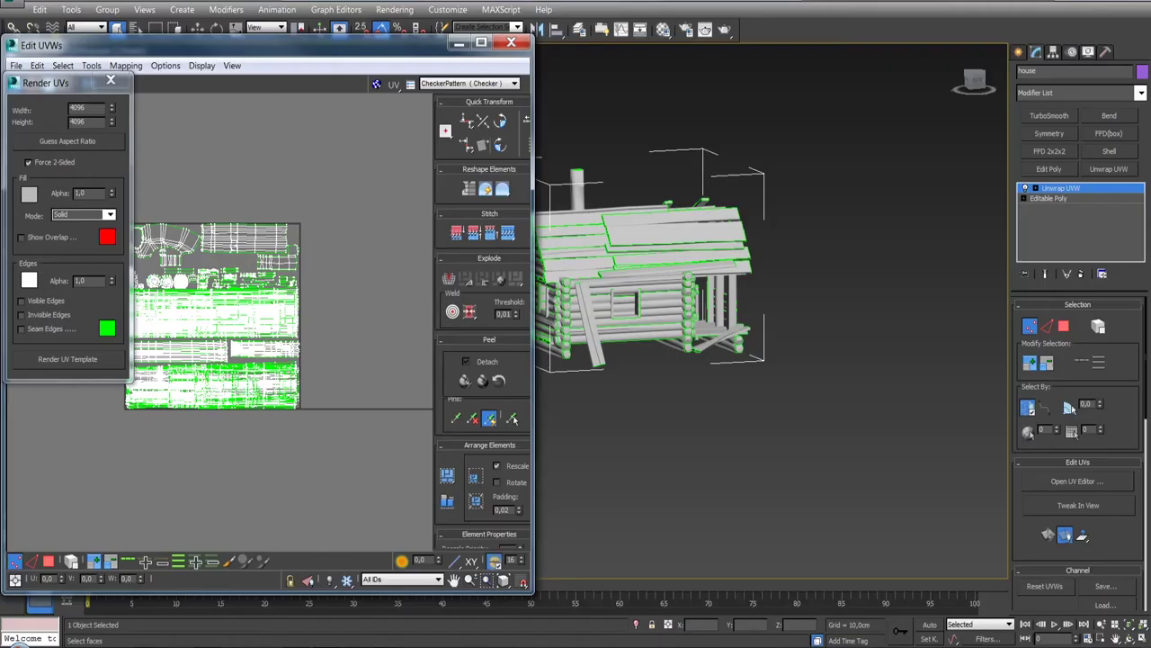
Step: Turn off Map Seams in Unwrap UVW and switch to Polygon selection
{"action": "left_click_drag", "start_coordinate": [844, 382], "coordinate": [922, 361]}
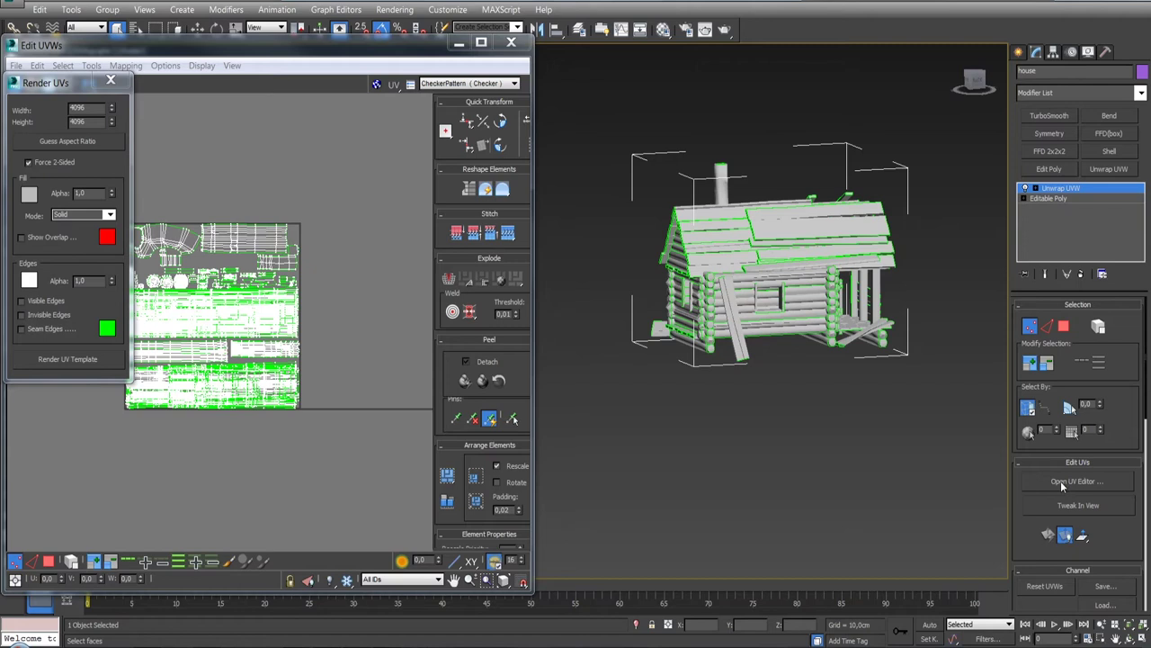
{"action": "scroll", "scroll_direction": "down", "scroll_amount": 3}
{"action": "scroll", "scroll_direction": "down", "scroll_amount": 3}
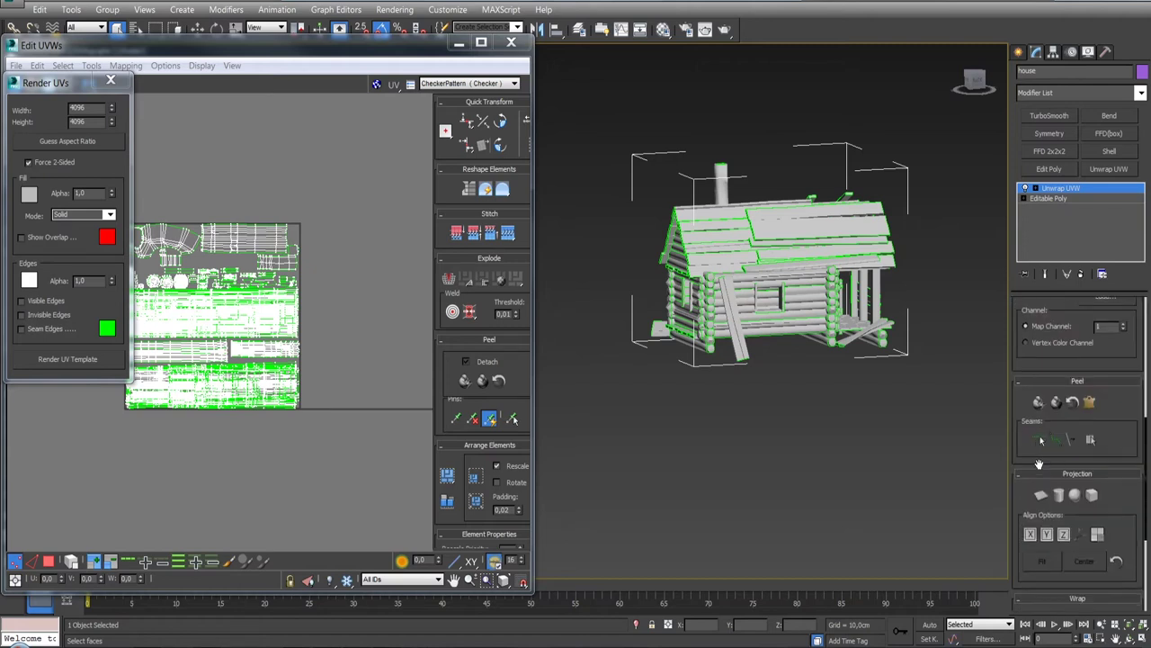
{"action": "scroll", "scroll_direction": "down", "scroll_amount": 3}
{"action": "left_click", "coordinate": [1028, 505]}
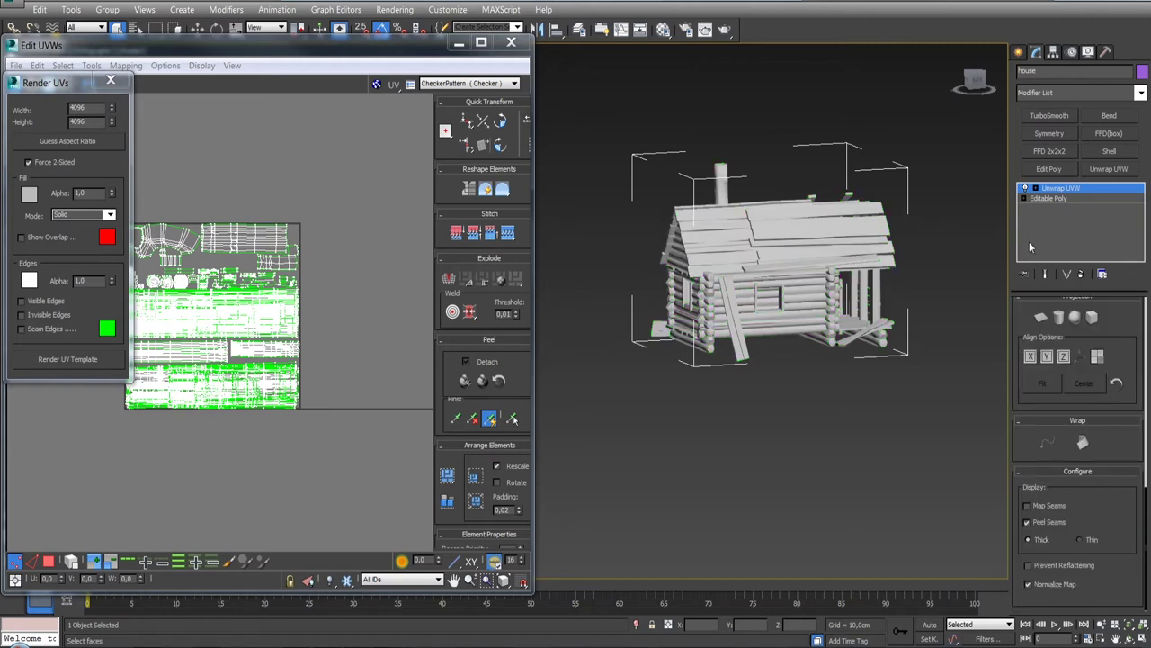
{"action": "scroll", "scroll_direction": "up", "scroll_amount": 3}
{"action": "scroll", "scroll_direction": "up", "scroll_amount": 3}
{"action": "scroll", "scroll_direction": "up", "scroll_amount": 3}
{"action": "left_click", "coordinate": [1064, 327]}
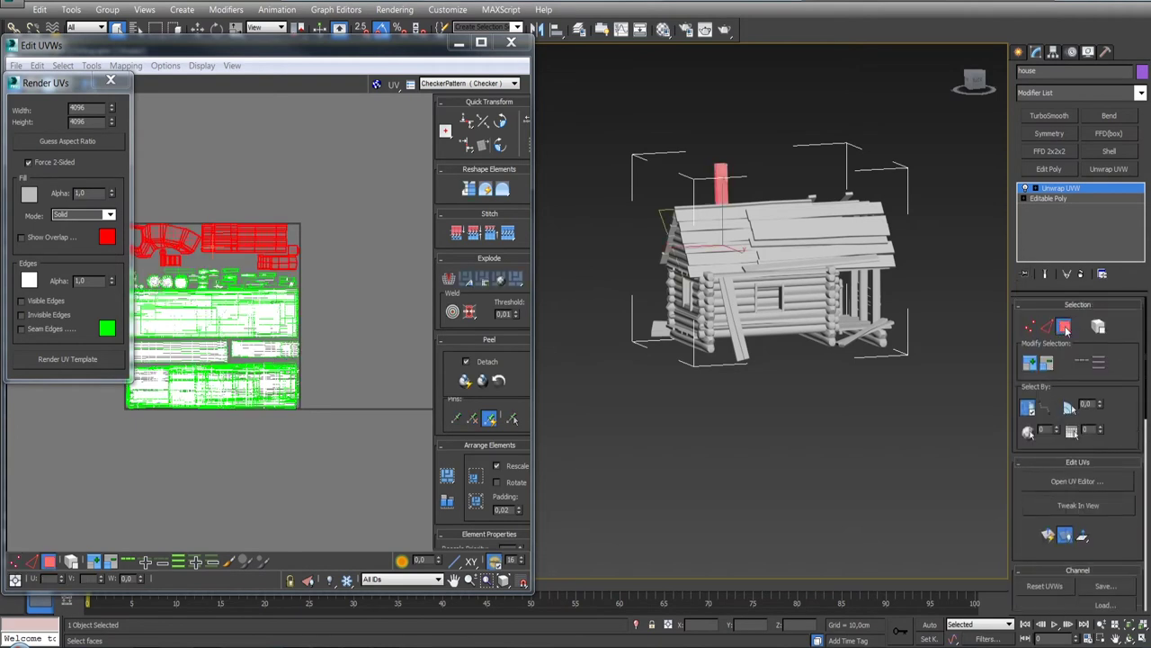
Step: Select the stair step faces on the house
{"action": "left_click_drag", "start_coordinate": [761, 349], "coordinate": [983, 379]}
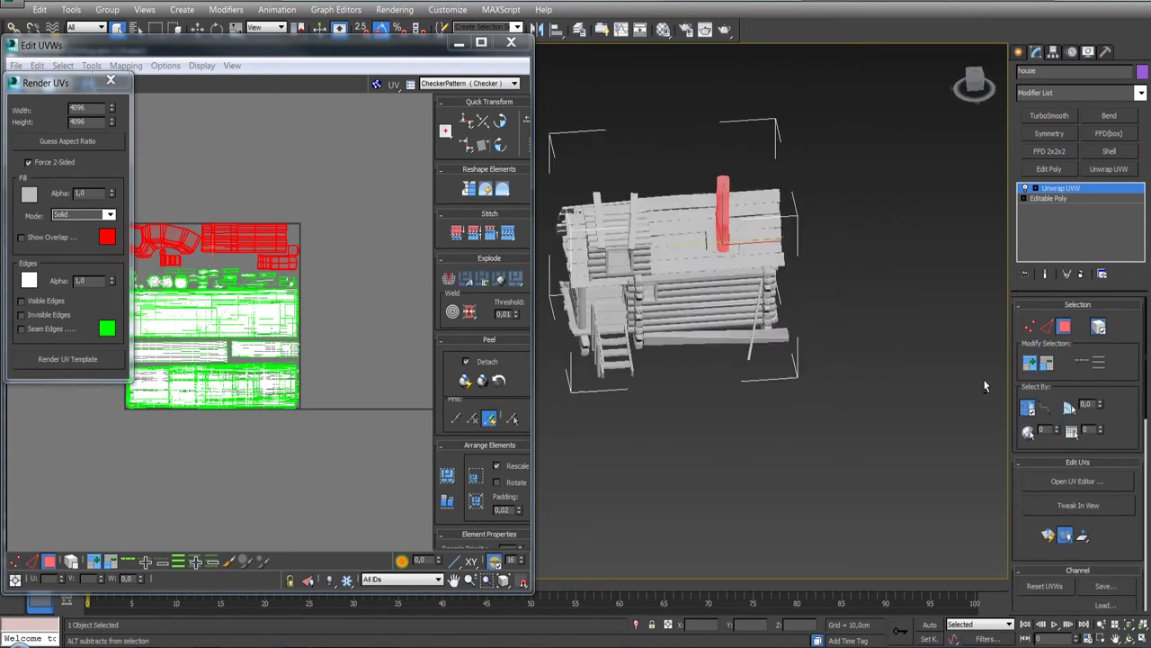
{"action": "scroll", "scroll_direction": "up", "scroll_amount": 3}
{"action": "left_click_drag", "start_coordinate": [616, 286], "coordinate": [657, 340]}
{"action": "left_click", "coordinate": [681, 349]}
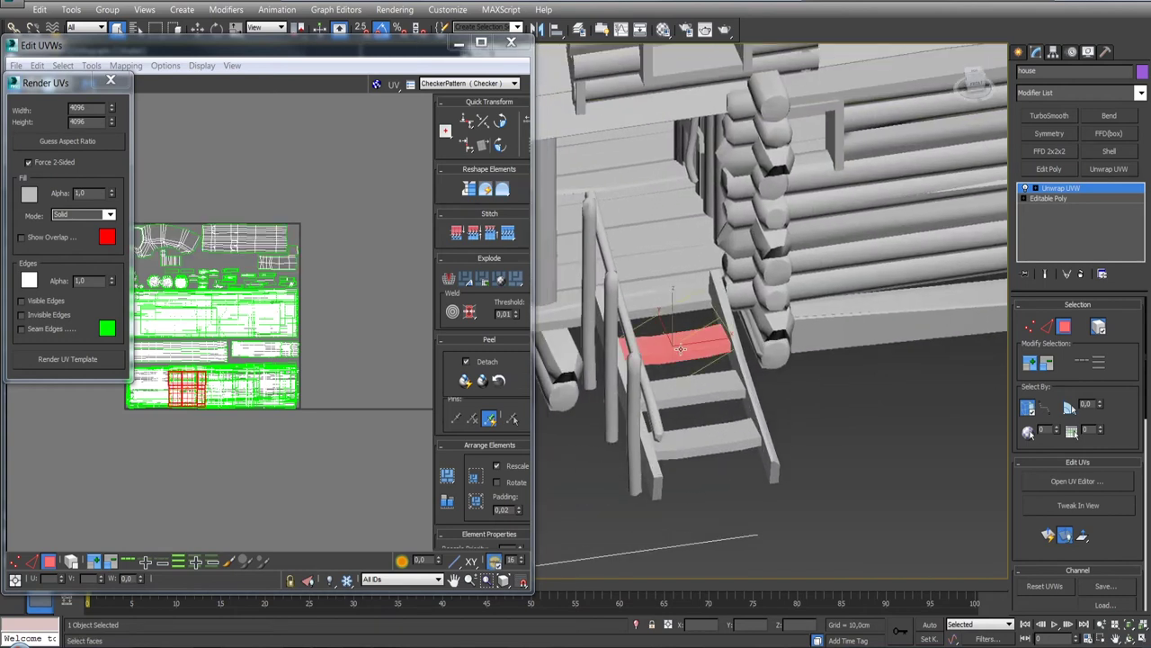
{"action": "left_click", "coordinate": [690, 387]}
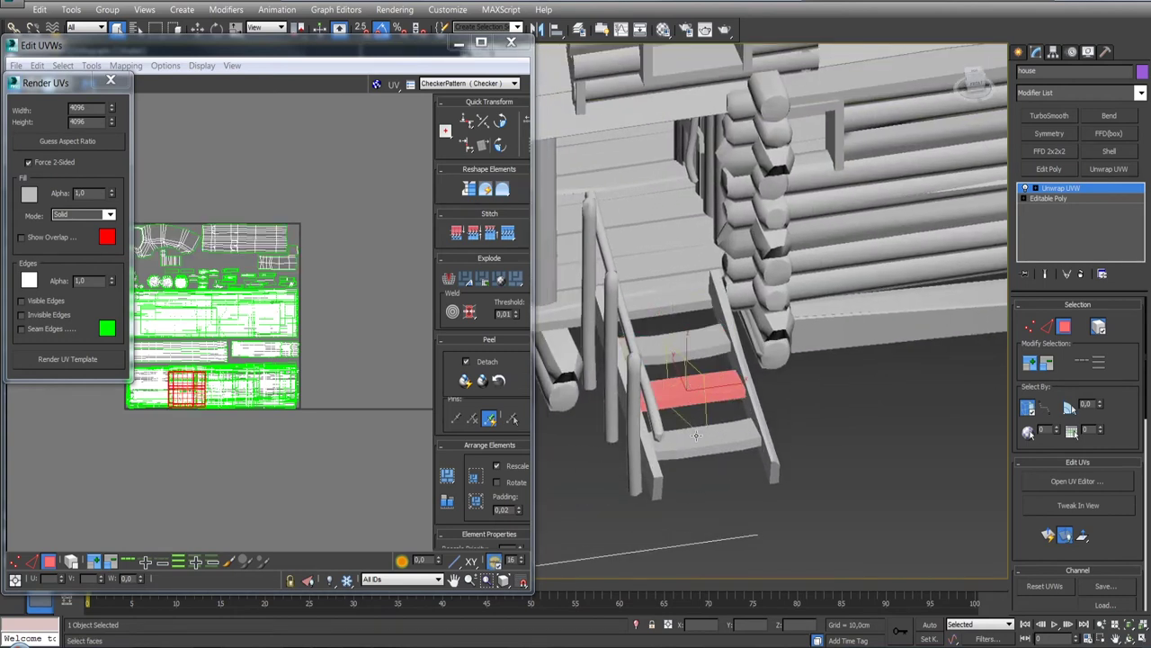
{"action": "left_click", "coordinate": [695, 435]}
{"action": "left_click", "coordinate": [683, 407]}
{"action": "left_click", "coordinate": [676, 347]}
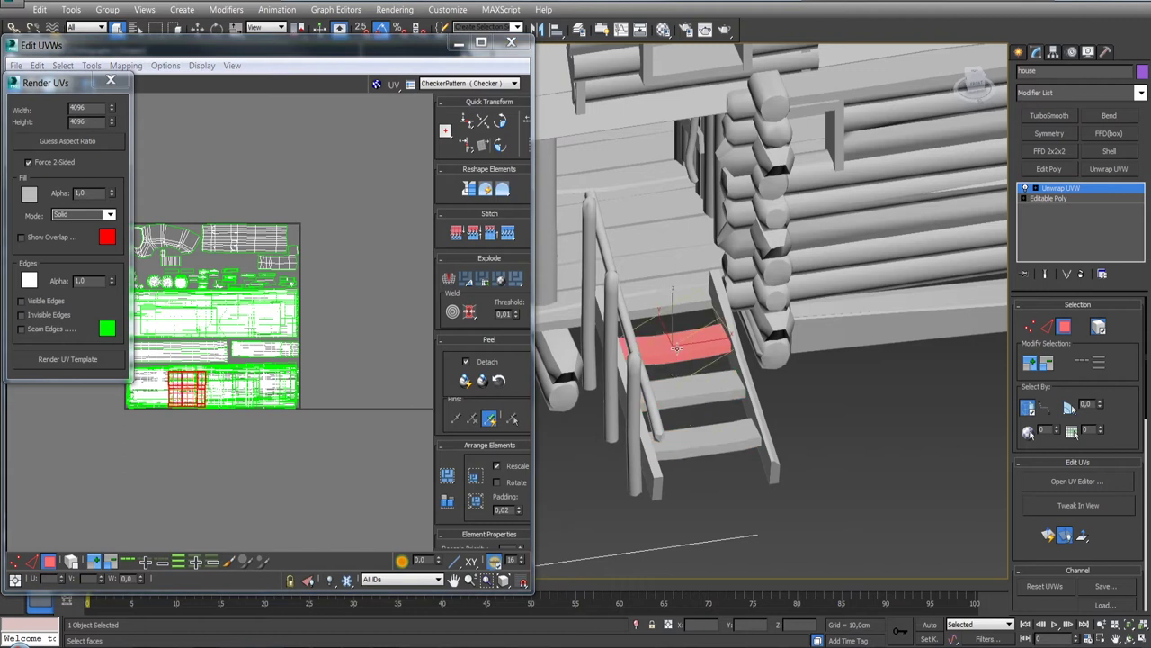
Step: Reposition the stair steps' UV blocks in the Edit UVWs layout
{"action": "left_click_drag", "start_coordinate": [269, 315], "coordinate": [356, 308]}
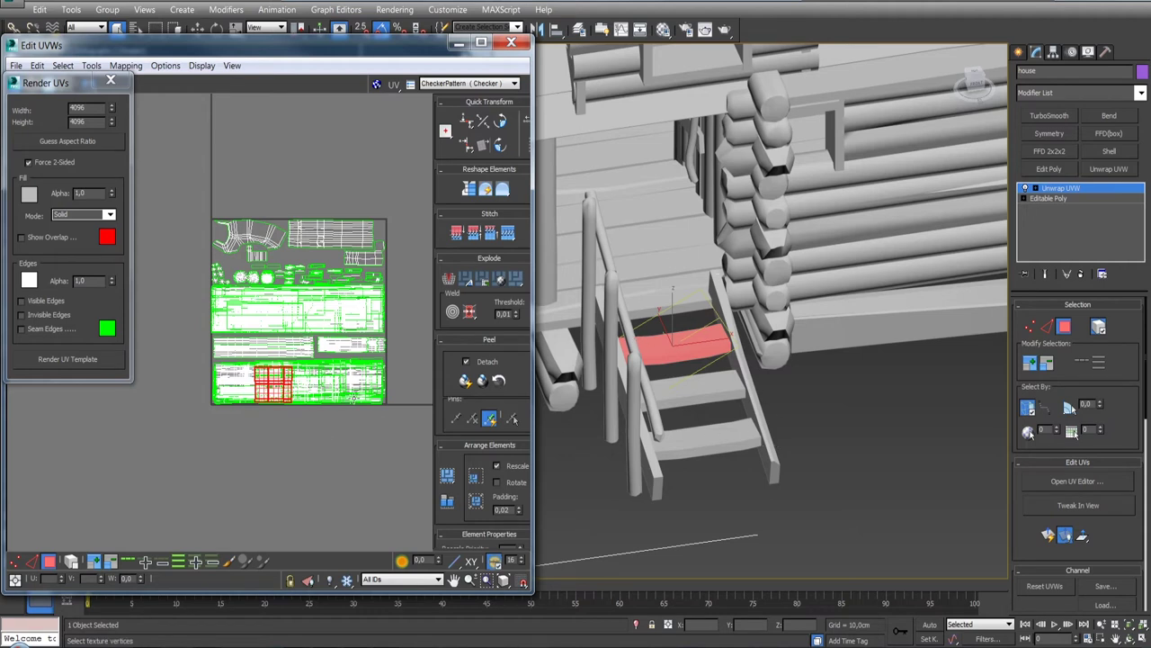
{"action": "scroll", "scroll_direction": "up", "scroll_amount": 3}
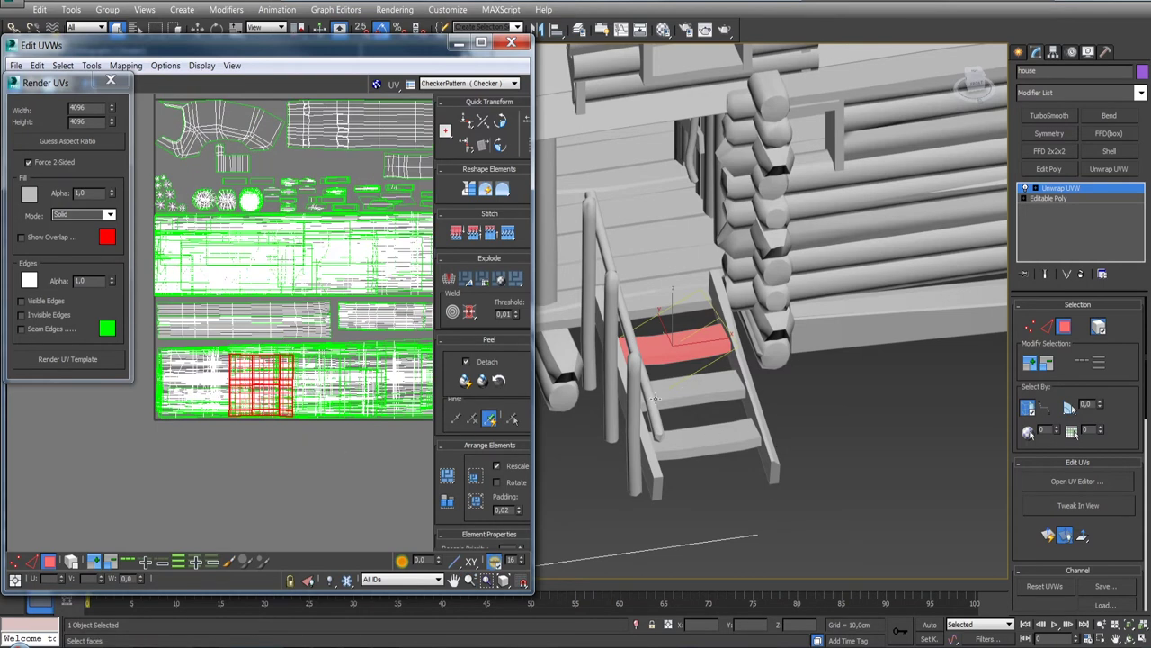
{"action": "left_click", "coordinate": [253, 404]}
{"action": "scroll", "scroll_direction": "down", "scroll_amount": 3}
{"action": "scroll", "scroll_direction": "down", "scroll_amount": 3}
{"action": "left_click_drag", "start_coordinate": [244, 391], "coordinate": [214, 387]}
{"action": "left_click", "coordinate": [239, 382]}
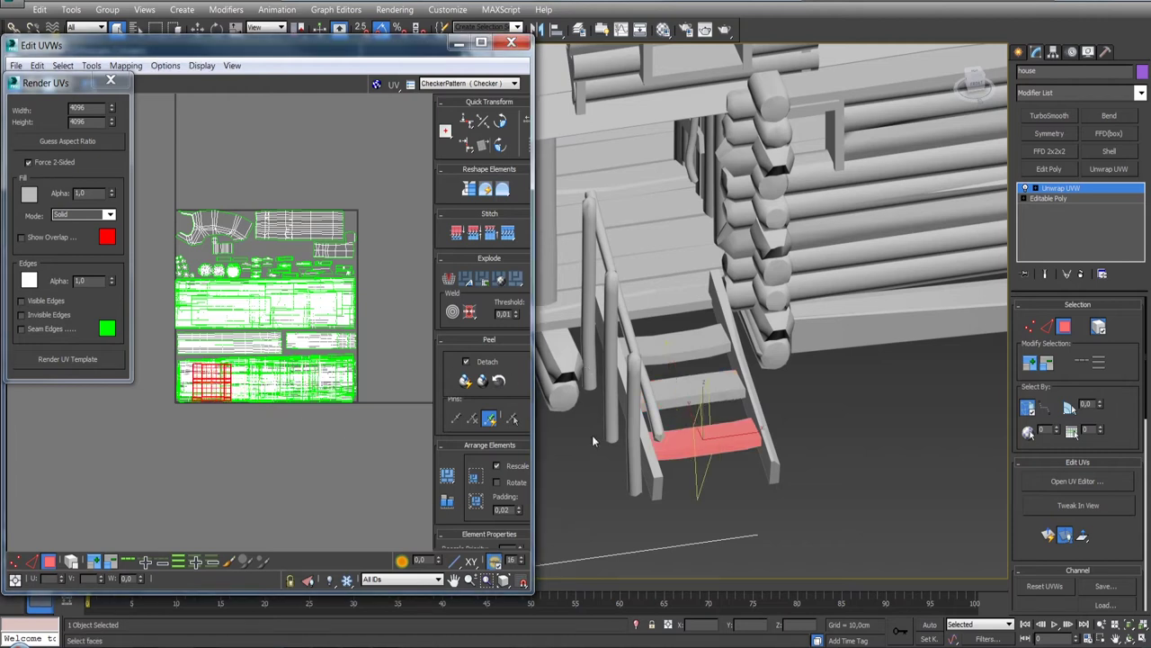
{"action": "left_click_drag", "start_coordinate": [220, 382], "coordinate": [209, 378]}
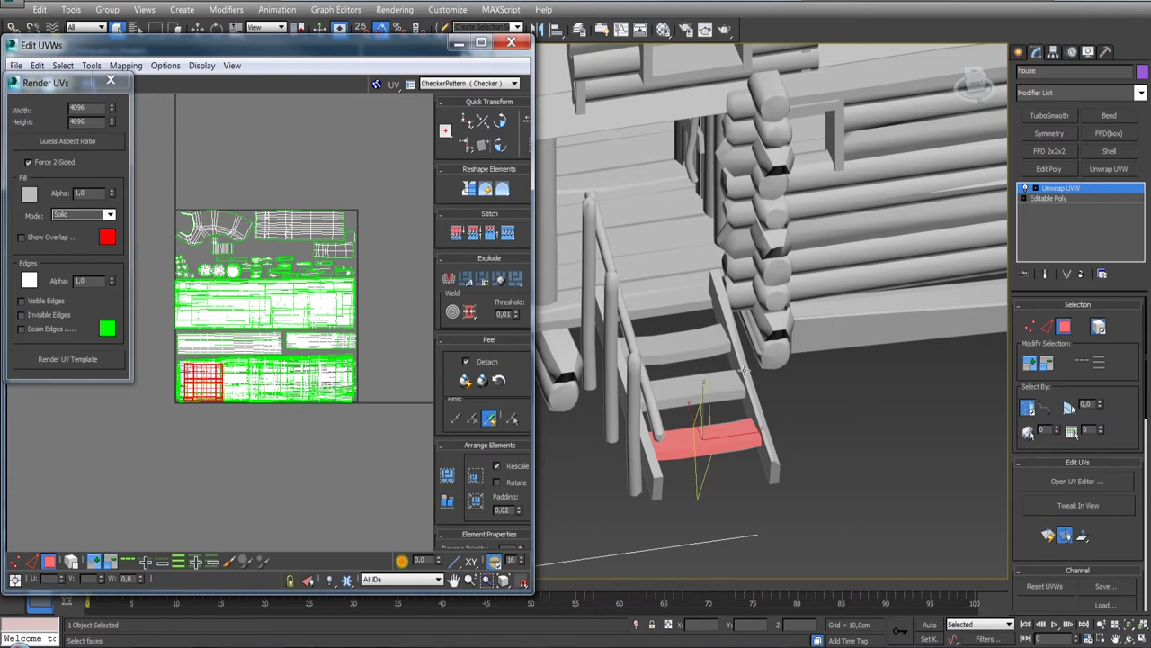
Step: Select the stringer and rail post faces and slide their UV block right
{"action": "left_click", "coordinate": [743, 369]}
{"action": "left_click", "coordinate": [651, 464]}
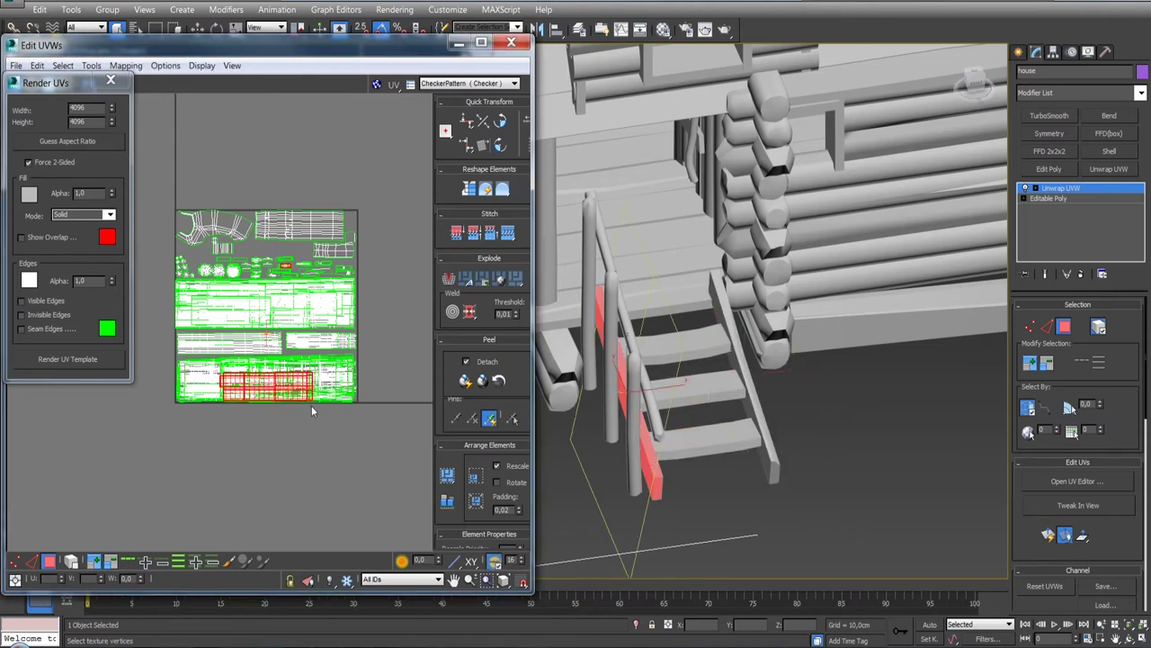
{"action": "left_click_drag", "start_coordinate": [278, 388], "coordinate": [282, 378]}
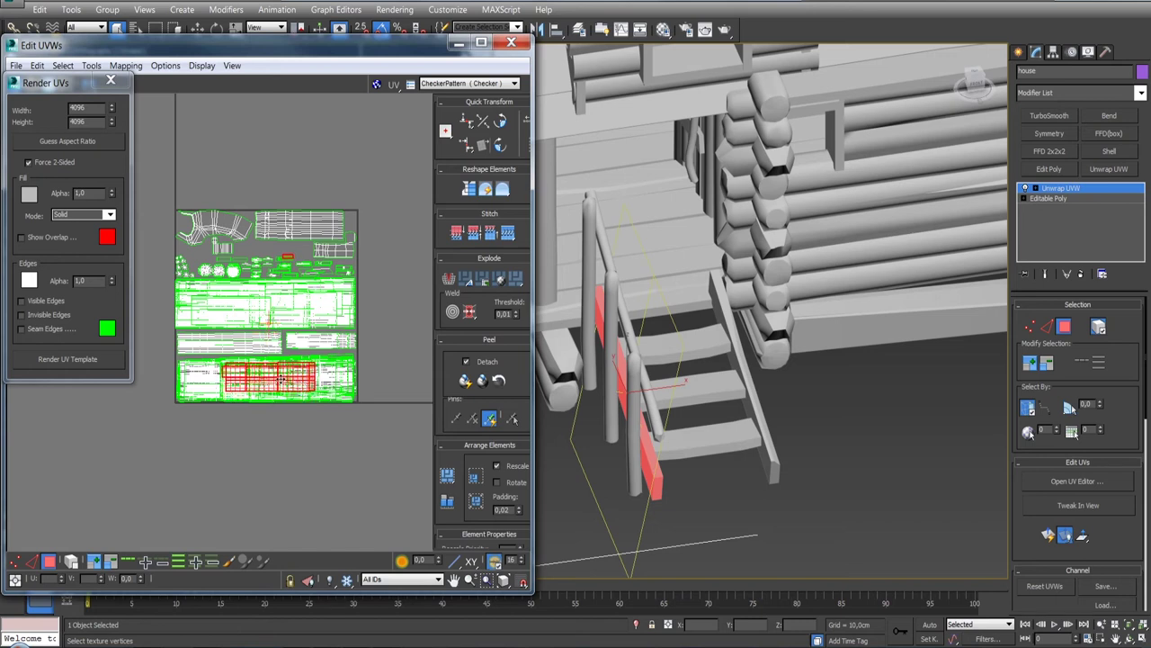
{"action": "left_click", "coordinate": [293, 269]}
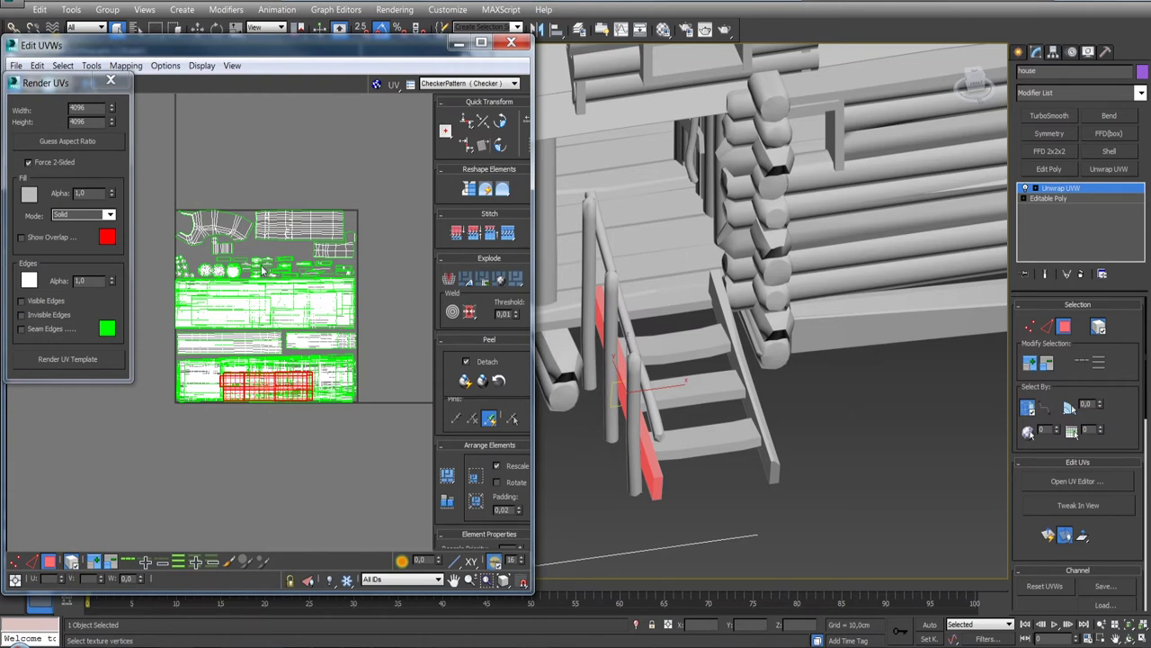
{"action": "left_click_drag", "start_coordinate": [268, 384], "coordinate": [298, 377]}
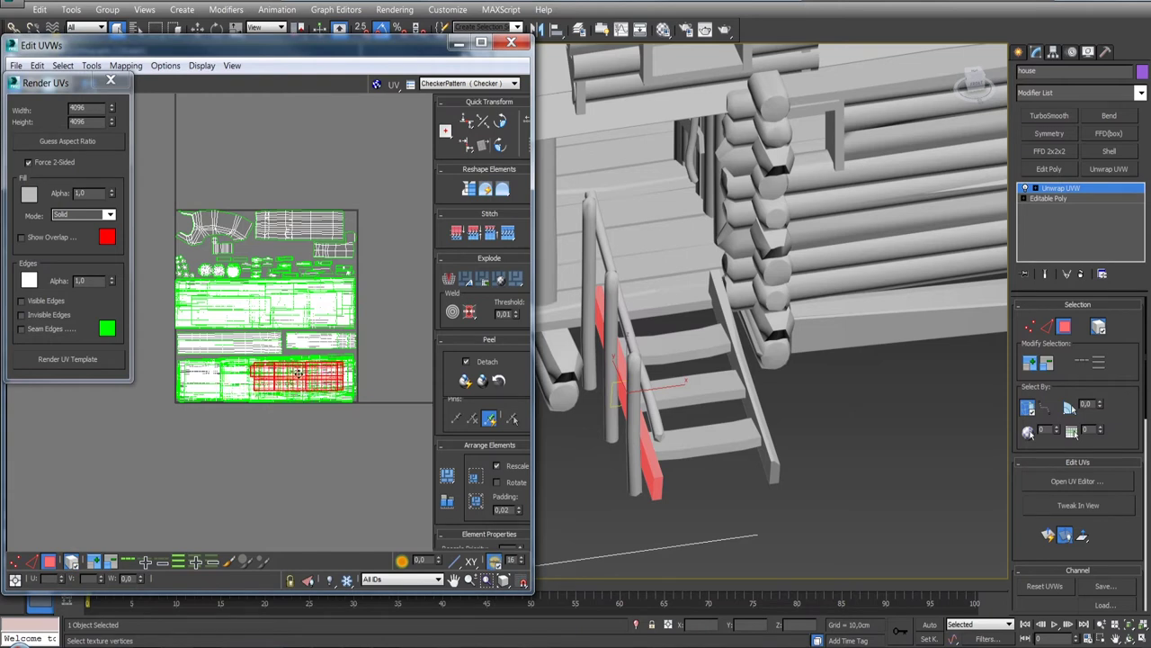
{"action": "left_click_drag", "start_coordinate": [700, 326], "coordinate": [826, 304]}
{"action": "scroll", "scroll_direction": "down", "scroll_amount": 3}
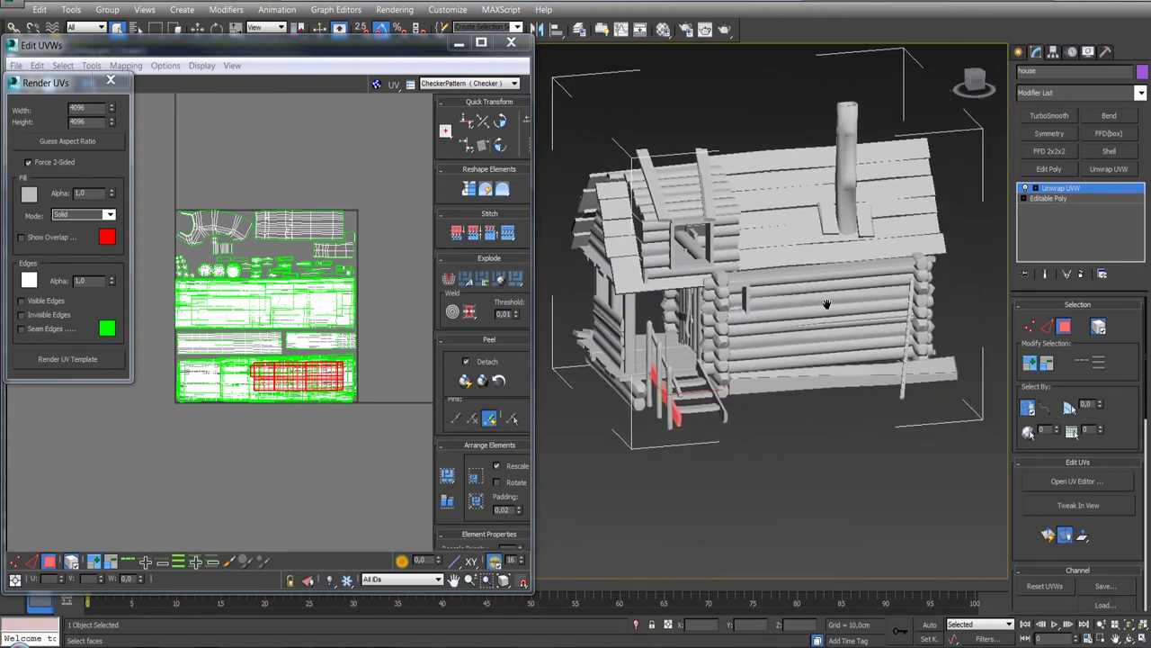
Step: Collapse the unwrap to Editable Poly and export it as gw::OBJ over house_unwrap2.obj
{"action": "right_click", "coordinate": [1095, 192]}
{"action": "left_click", "coordinate": [1043, 314]}
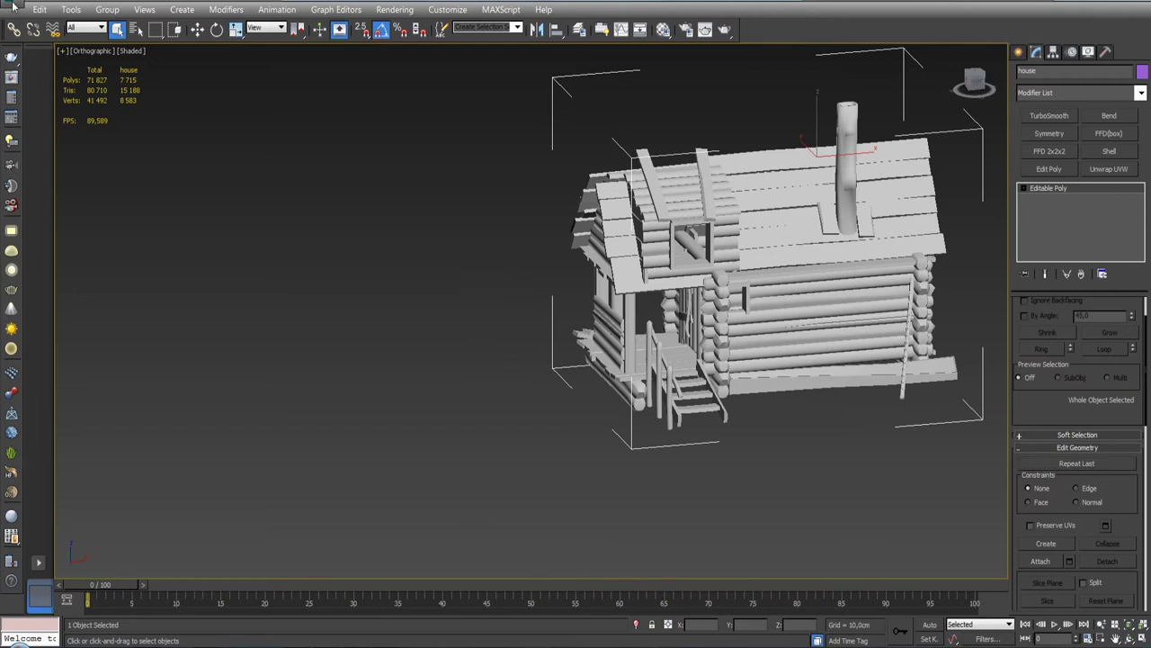
{"action": "left_click", "coordinate": [13, 7]}
{"action": "left_click", "coordinate": [51, 239]}
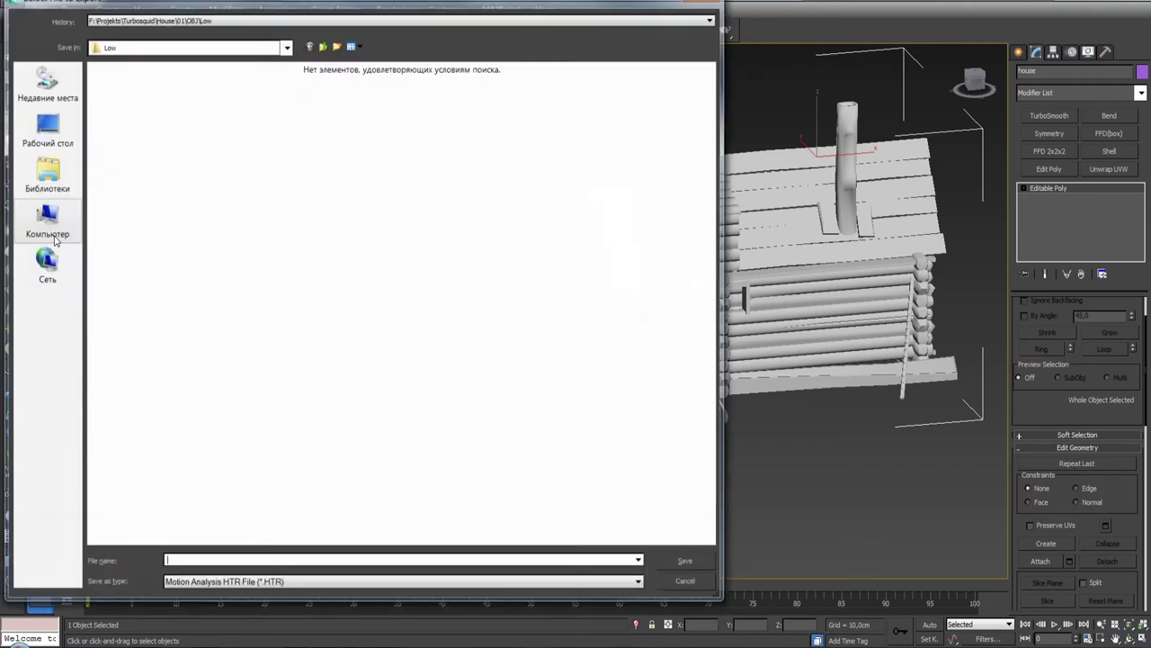
{"action": "left_click", "coordinate": [250, 579]}
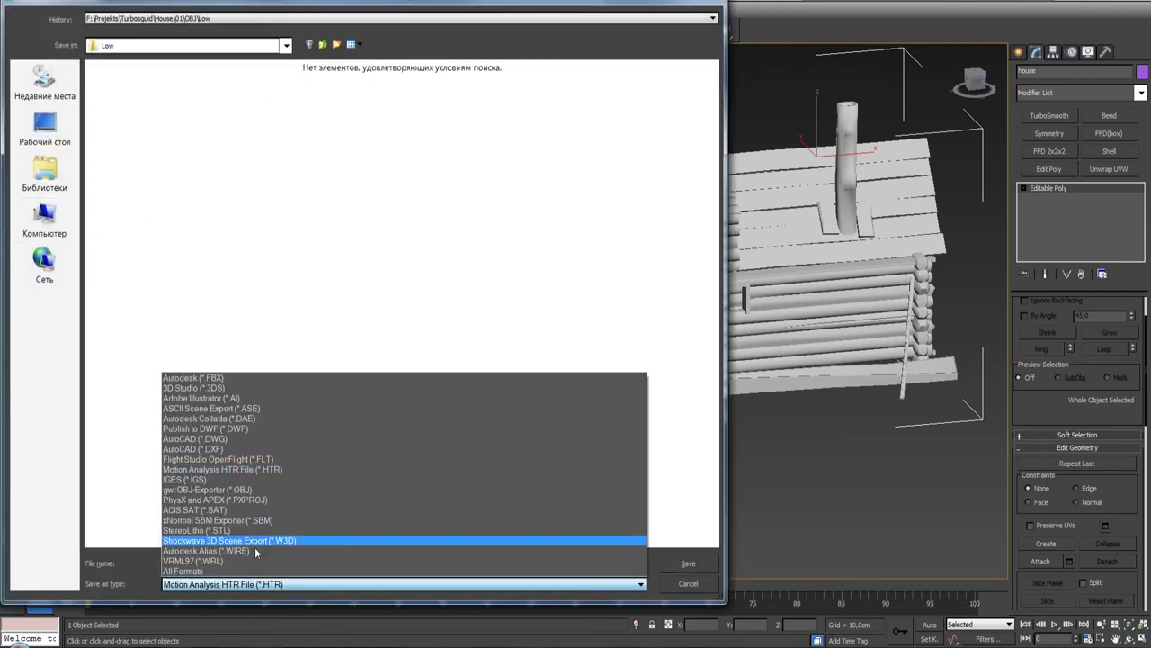
{"action": "left_click", "coordinate": [255, 485]}
{"action": "double_click", "coordinate": [216, 126]}
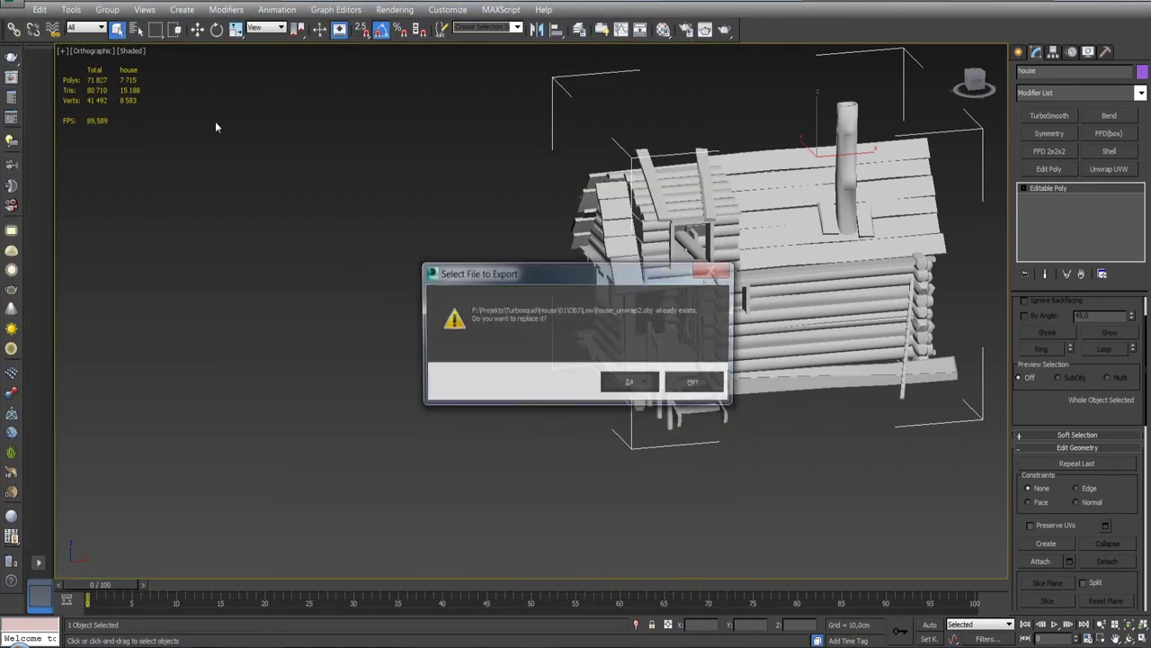
{"action": "left_click", "coordinate": [629, 381]}
{"action": "left_click", "coordinate": [487, 444]}
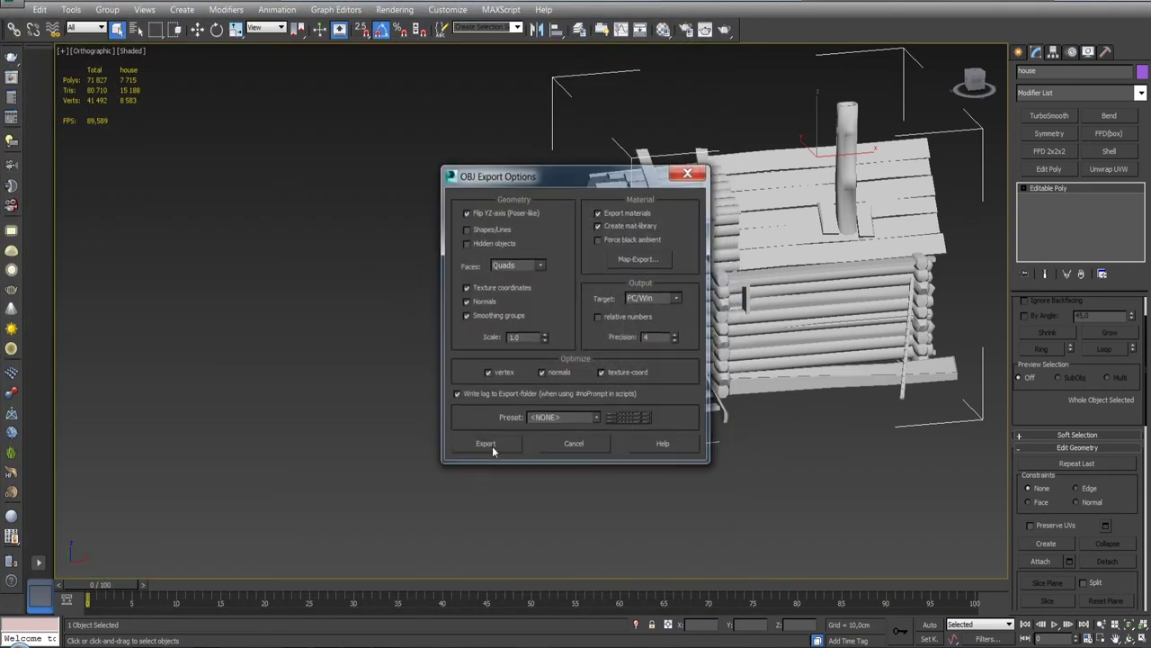
{"action": "left_click", "coordinate": [742, 454]}
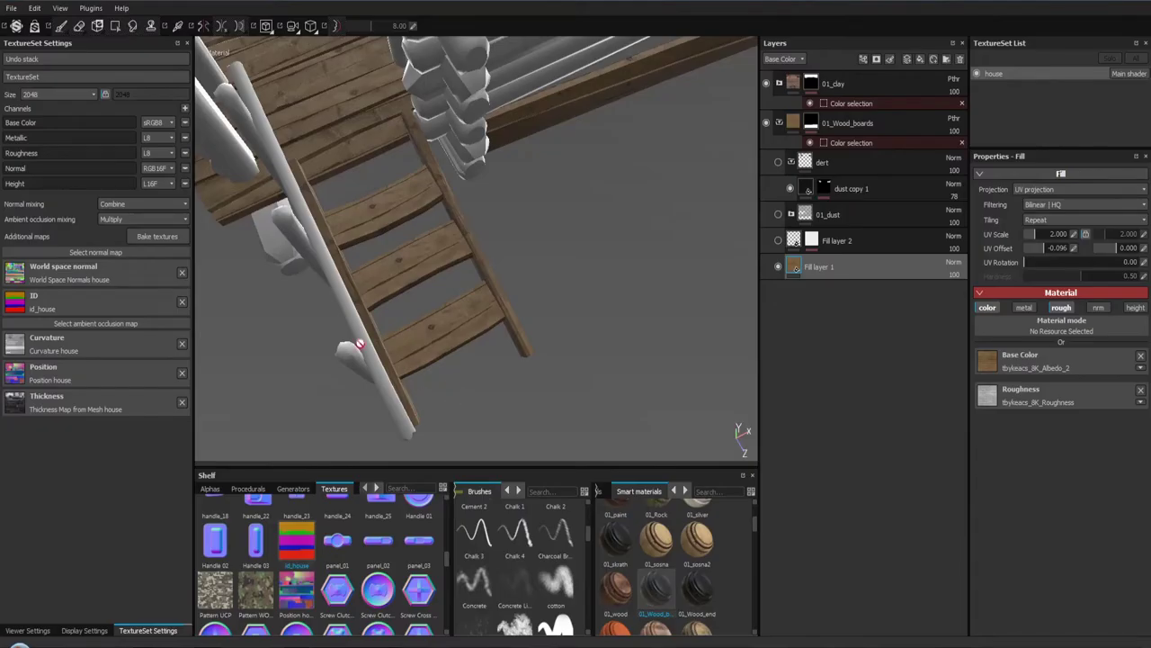
Step: Swap the project mesh for house_unwrap2.obj in Project configuration
{"action": "left_click", "coordinate": [34, 8]}
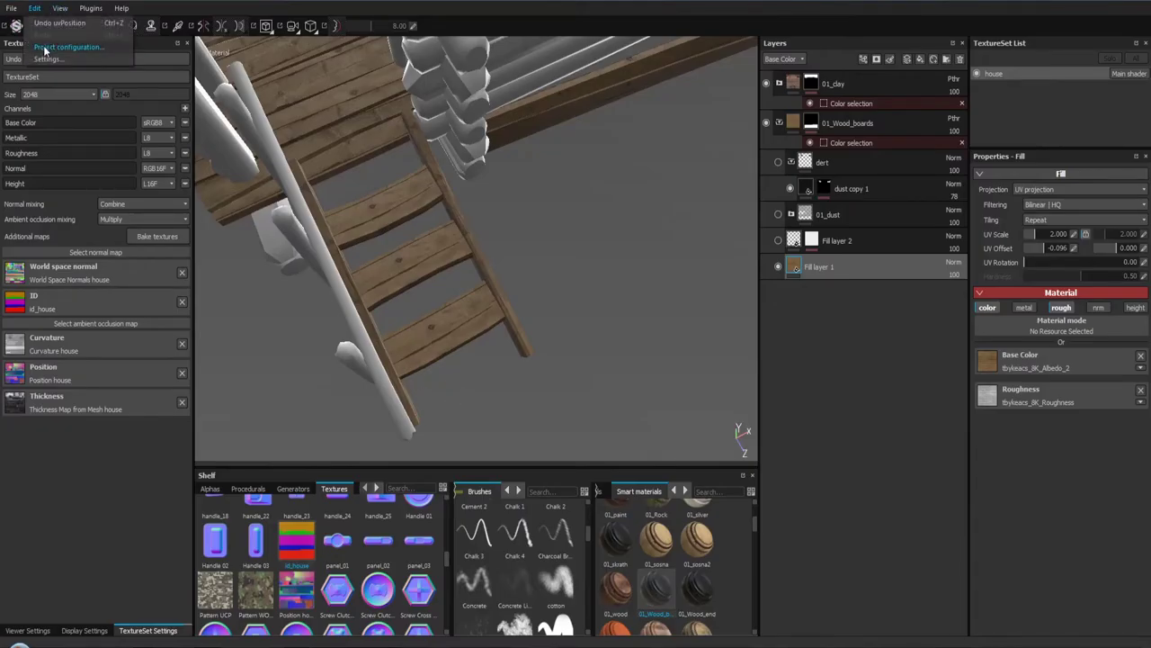
{"action": "left_click", "coordinate": [47, 50]}
{"action": "left_click", "coordinate": [681, 287]}
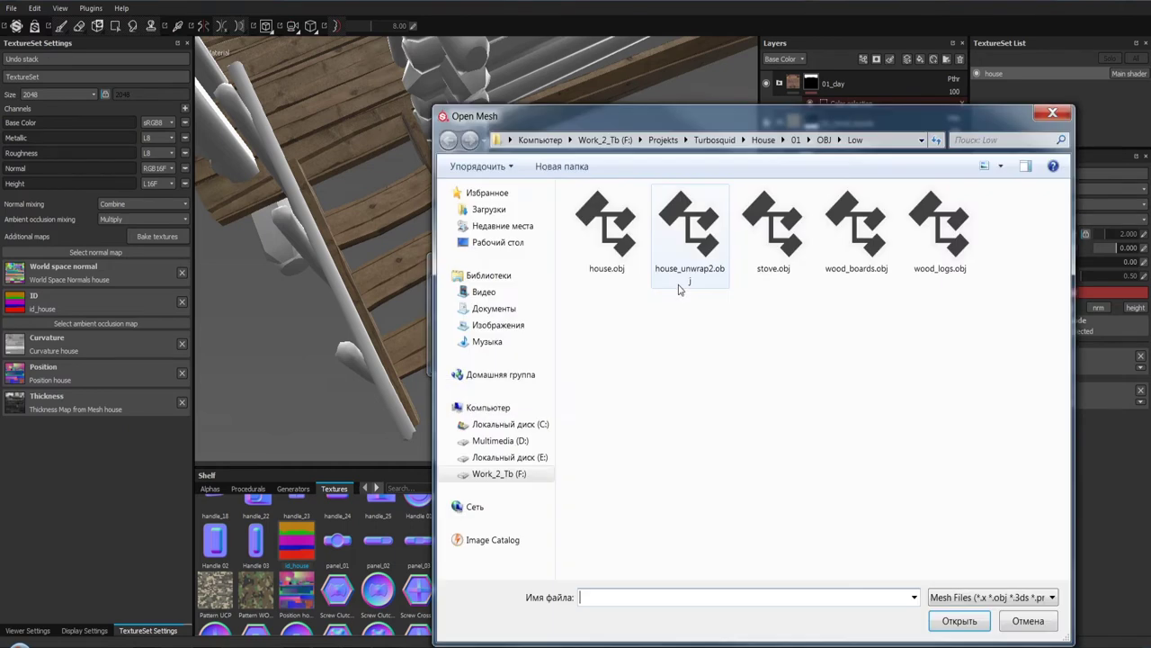
{"action": "left_click", "coordinate": [691, 252]}
{"action": "double_click", "coordinate": [691, 252]}
{"action": "left_click", "coordinate": [621, 360]}
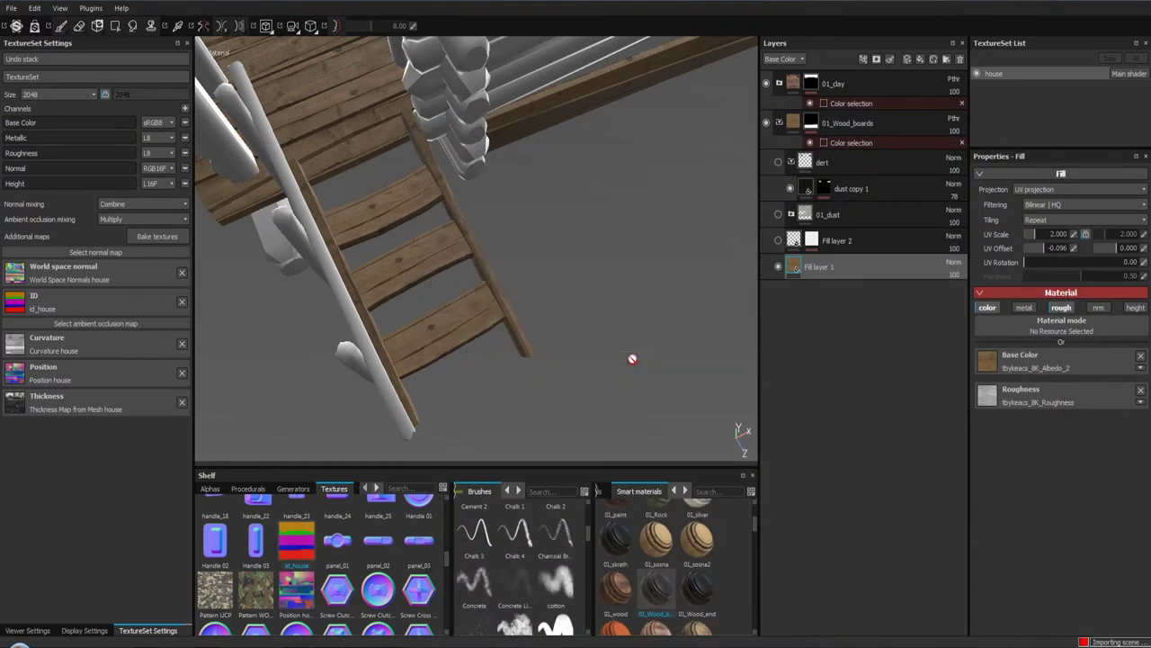
Step: Orbit the reloaded house to check wood boards on the roof, ladder and porch
{"action": "left_click_drag", "start_coordinate": [545, 331], "coordinate": [492, 296]}
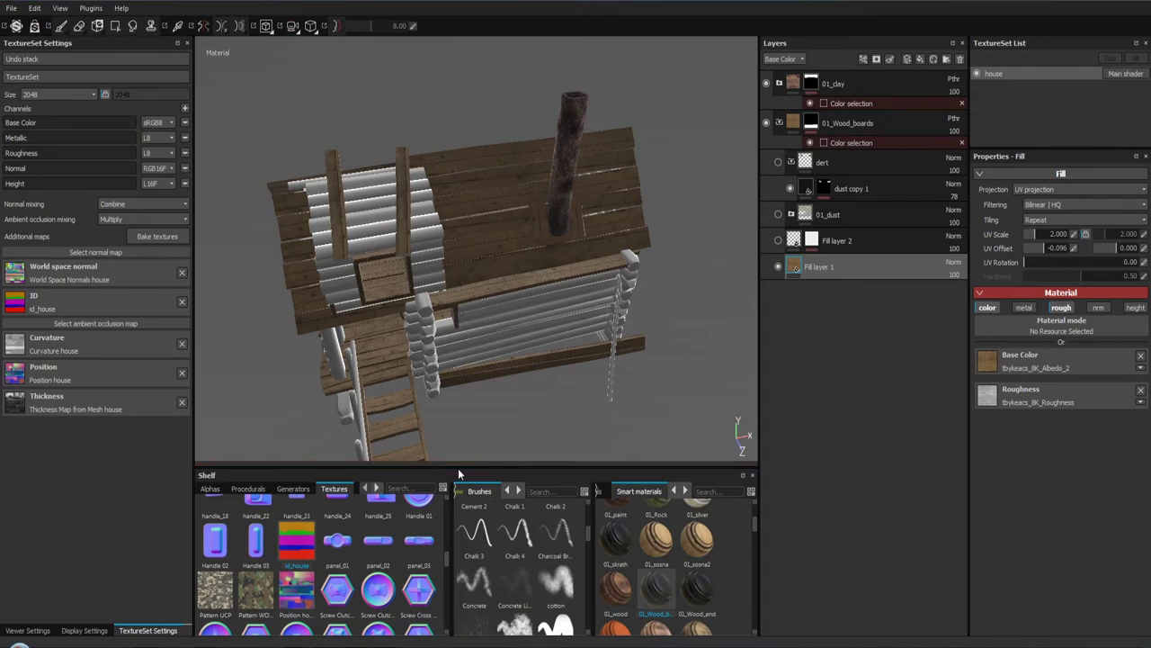
{"action": "left_click_drag", "start_coordinate": [458, 419], "coordinate": [458, 301]}
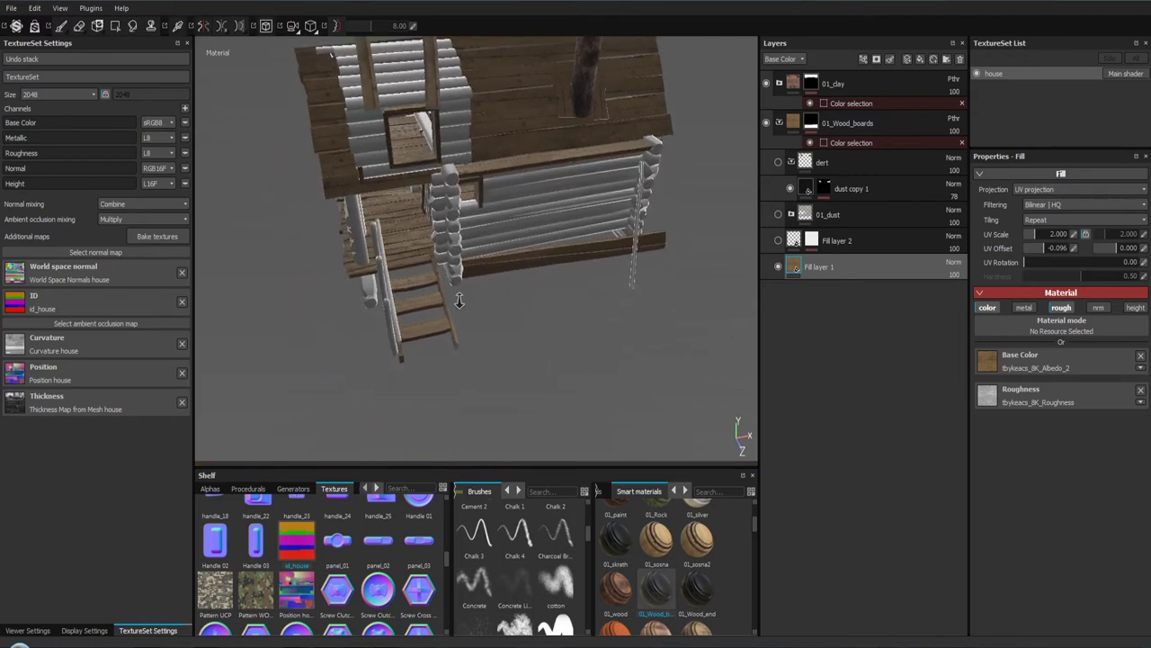
{"action": "left_click_drag", "start_coordinate": [459, 302], "coordinate": [453, 462]}
{"action": "left_click_drag", "start_coordinate": [454, 462], "coordinate": [434, 363]}
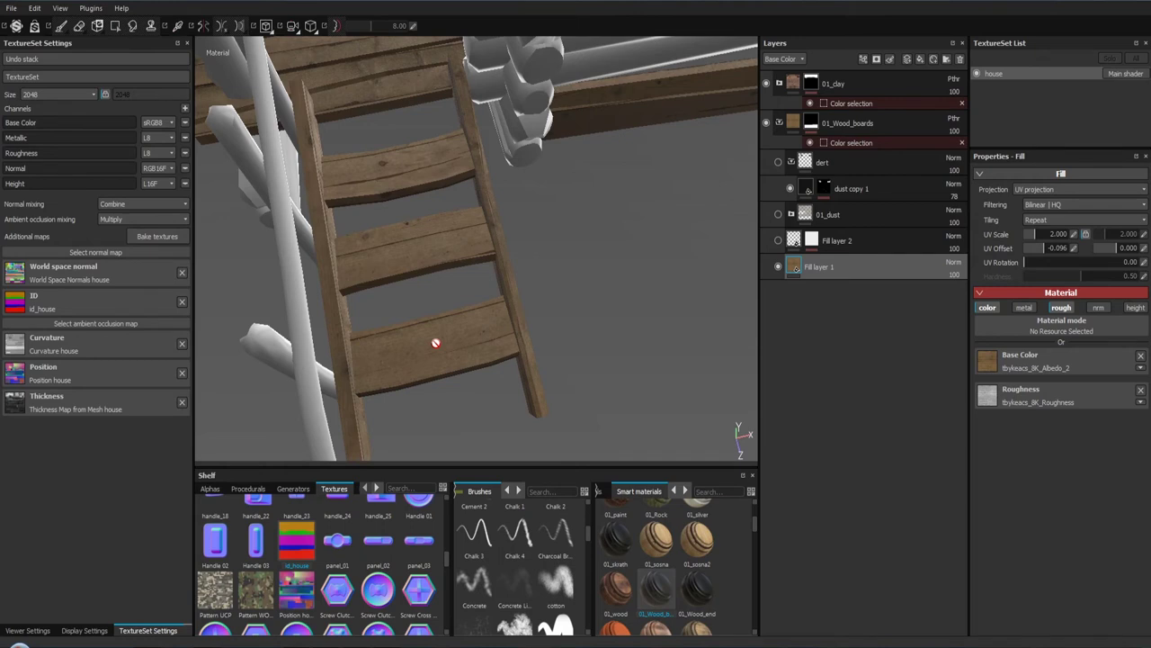
{"action": "left_click_drag", "start_coordinate": [423, 310], "coordinate": [342, 58]}
{"action": "left_click_drag", "start_coordinate": [342, 58], "coordinate": [503, 198]}
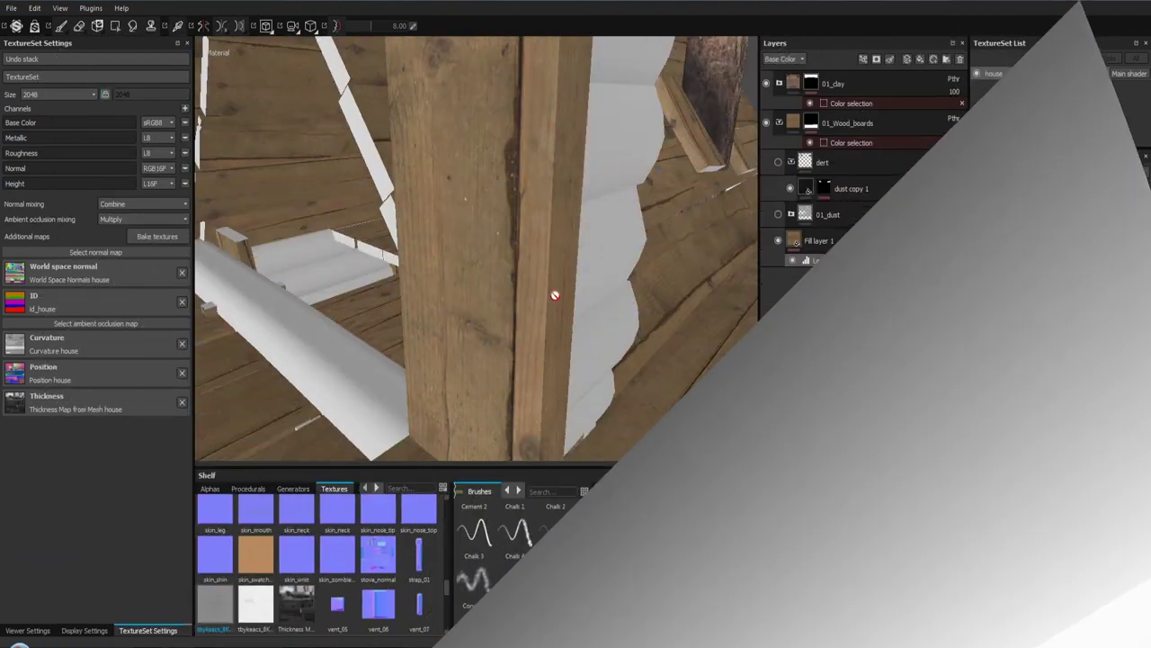
Step: Look over the roof planks and bring up Fill layer 1's settings
{"action": "left_click_drag", "start_coordinate": [555, 295], "coordinate": [537, 216]}
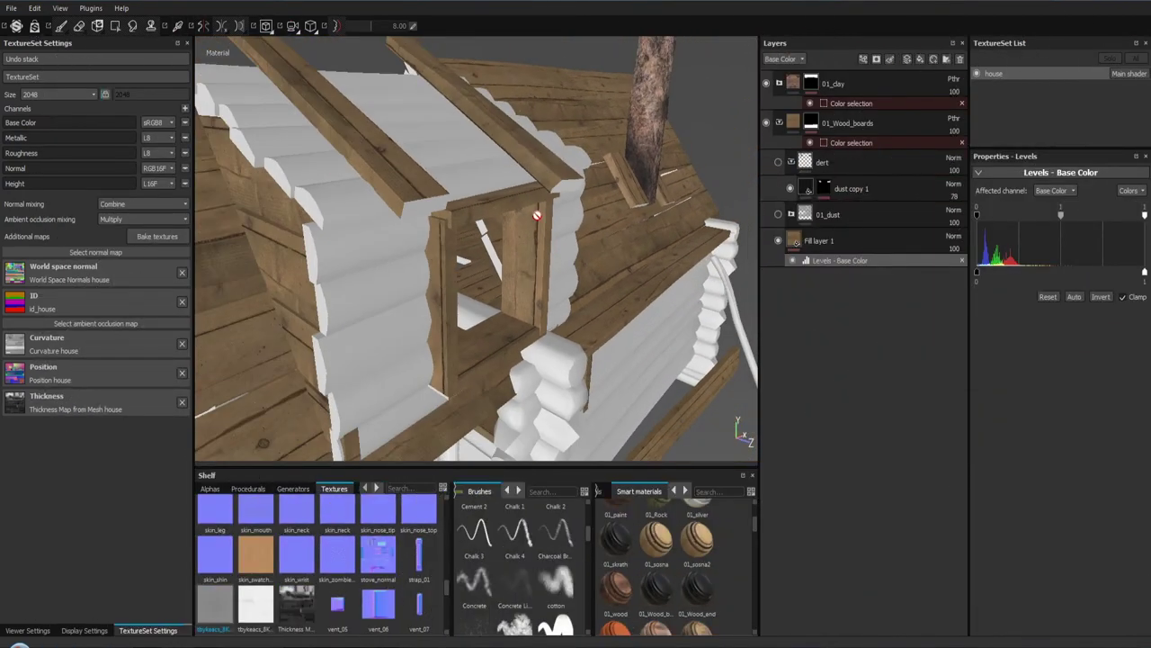
{"action": "scroll", "scroll_direction": "down", "scroll_amount": 3}
{"action": "left_click_drag", "start_coordinate": [442, 193], "coordinate": [722, 221]}
{"action": "left_click_drag", "start_coordinate": [722, 221], "coordinate": [485, 237]}
{"action": "left_click_drag", "start_coordinate": [486, 236], "coordinate": [491, 222]}
{"action": "double_click", "coordinate": [820, 240]}
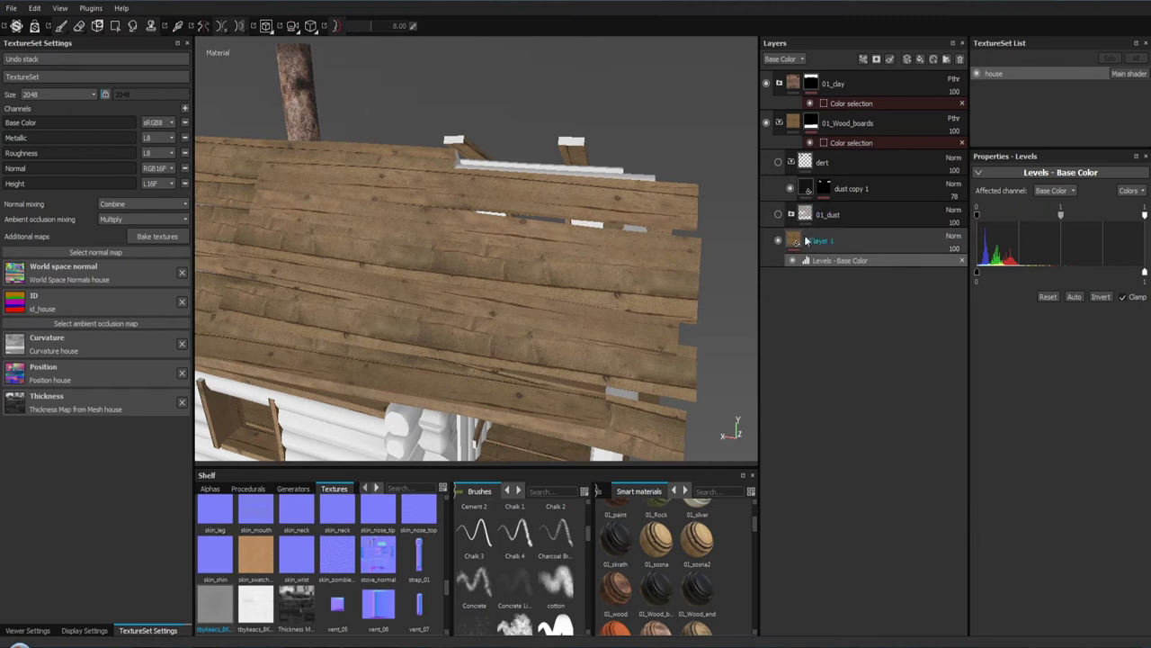
{"action": "left_click", "coordinate": [807, 241]}
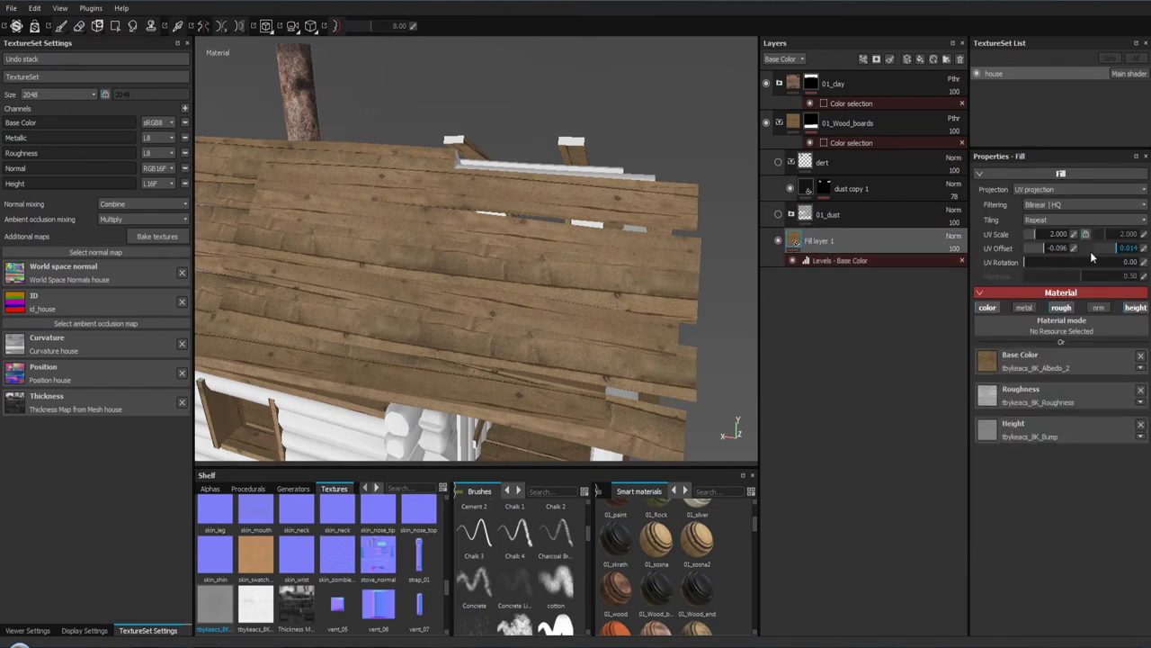
Step: Orbit around the log house to inspect the porch floor planks, staircase and wall window
{"action": "left_click_drag", "start_coordinate": [539, 249], "coordinate": [543, 267]}
{"action": "left_click_drag", "start_coordinate": [543, 267], "coordinate": [464, 100]}
{"action": "left_click_drag", "start_coordinate": [464, 101], "coordinate": [504, 180]}
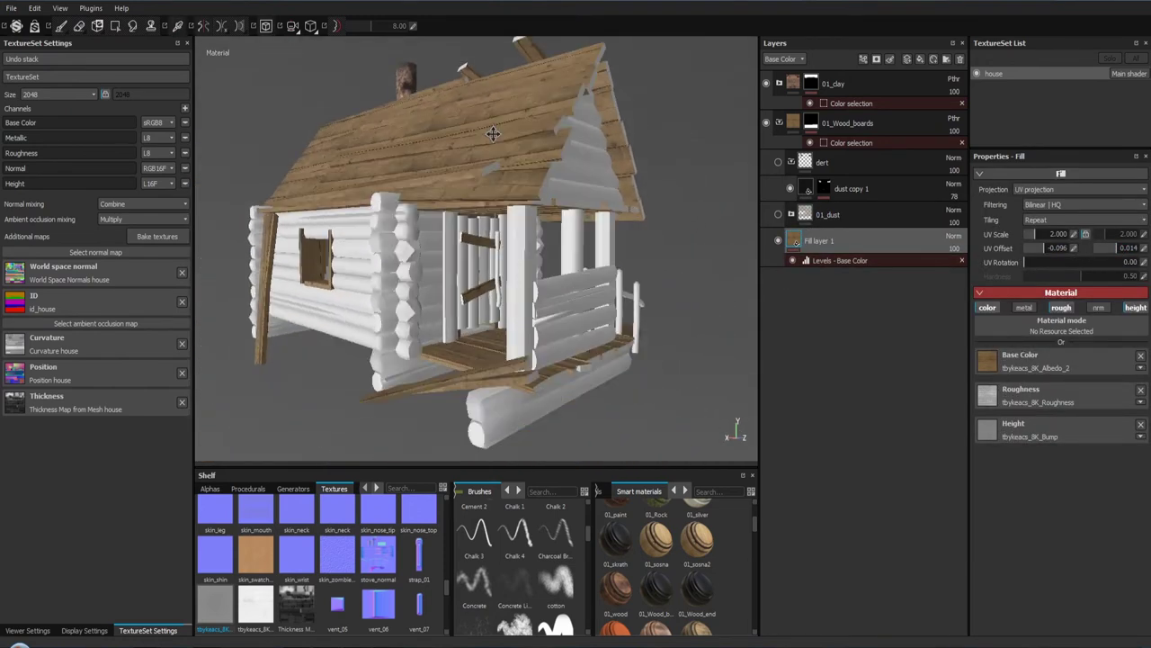
{"action": "left_click_drag", "start_coordinate": [503, 180], "coordinate": [524, 285]}
{"action": "left_click_drag", "start_coordinate": [524, 285], "coordinate": [527, 282]}
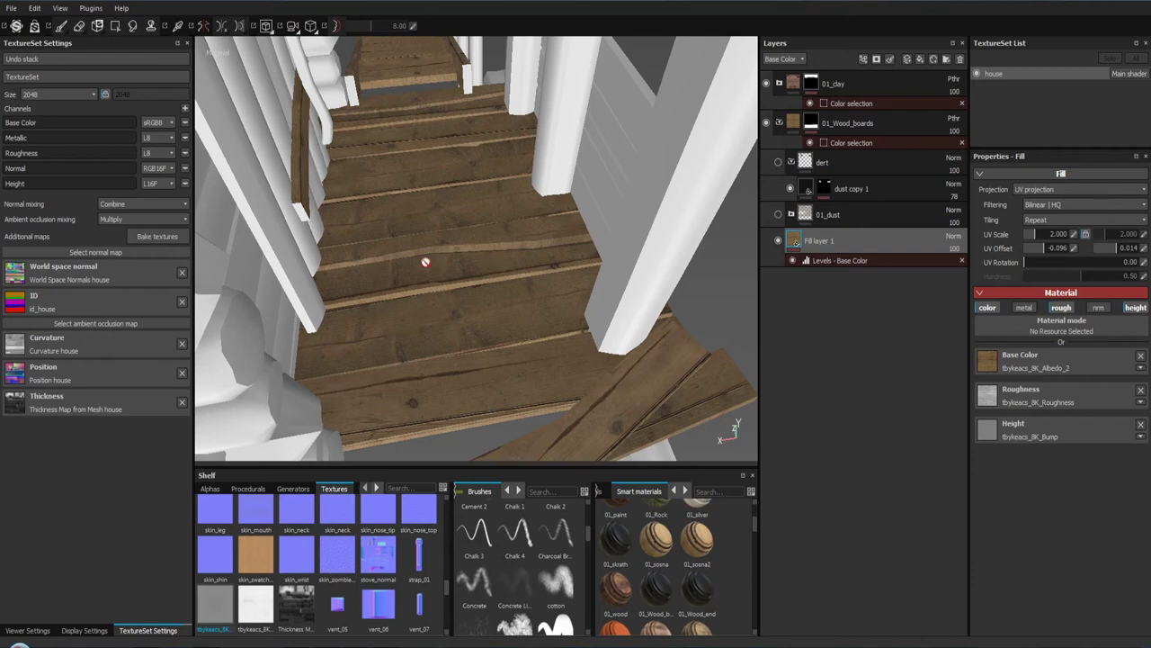
{"action": "left_click_drag", "start_coordinate": [505, 314], "coordinate": [431, 194]}
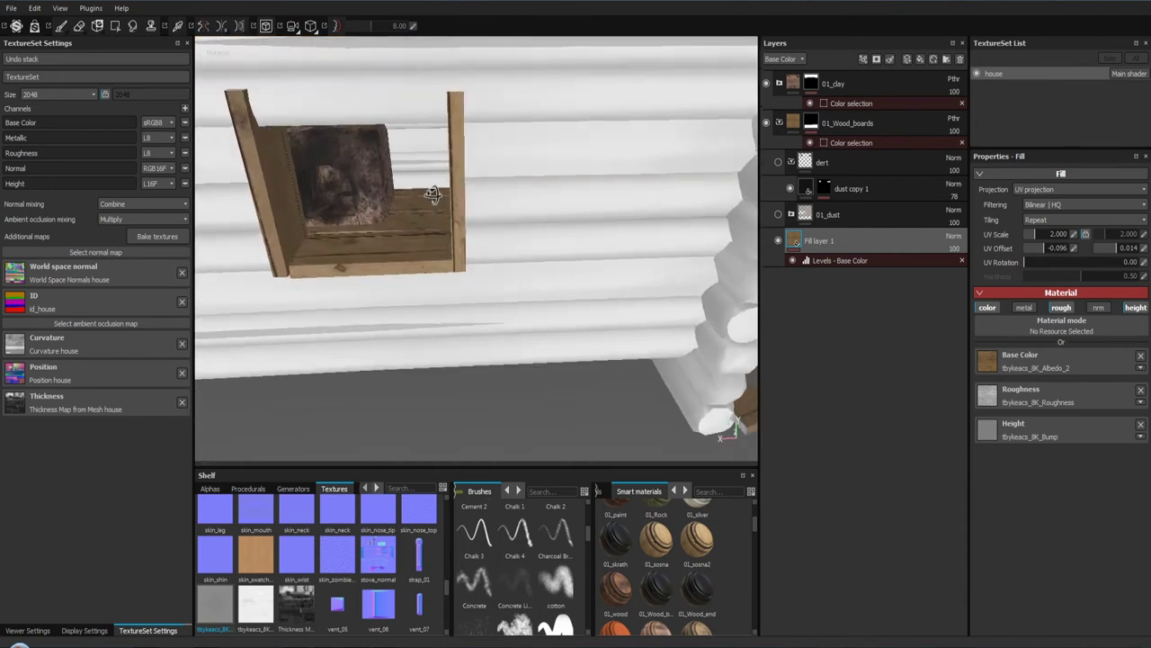
{"action": "scroll", "scroll_direction": "up", "scroll_amount": 3}
{"action": "left_click_drag", "start_coordinate": [450, 288], "coordinate": [534, 281]}
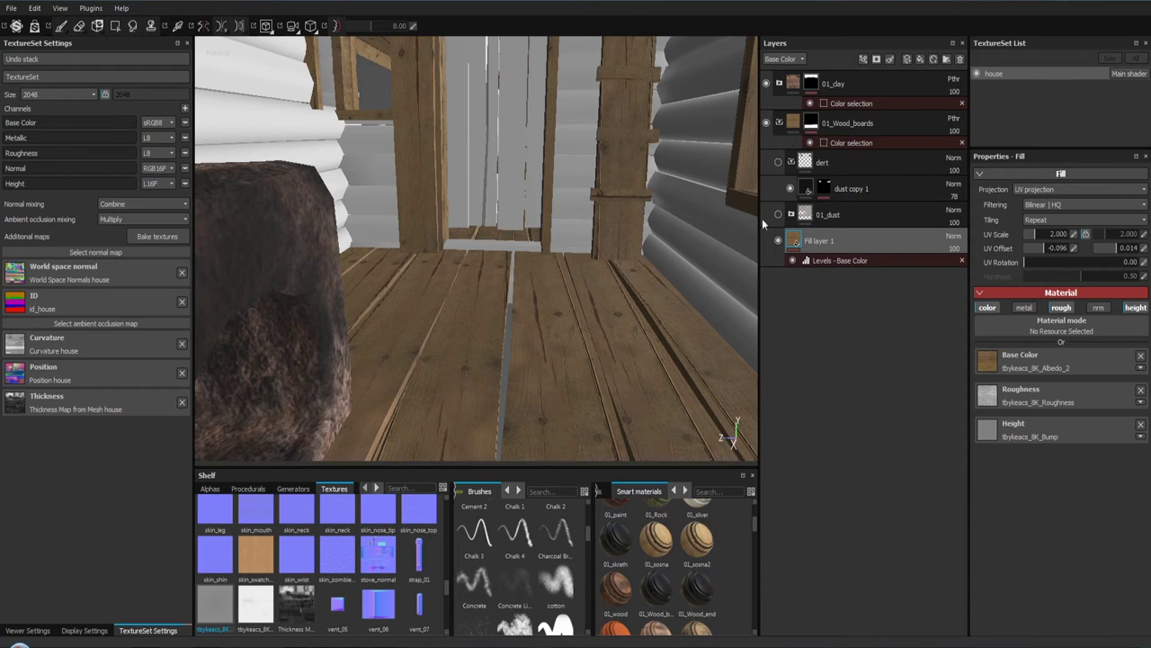
Step: Edit the 01_dust layer name, enable colour on Fill layer 1, and select Levels - Base Color
{"action": "double_click", "coordinate": [820, 214]}
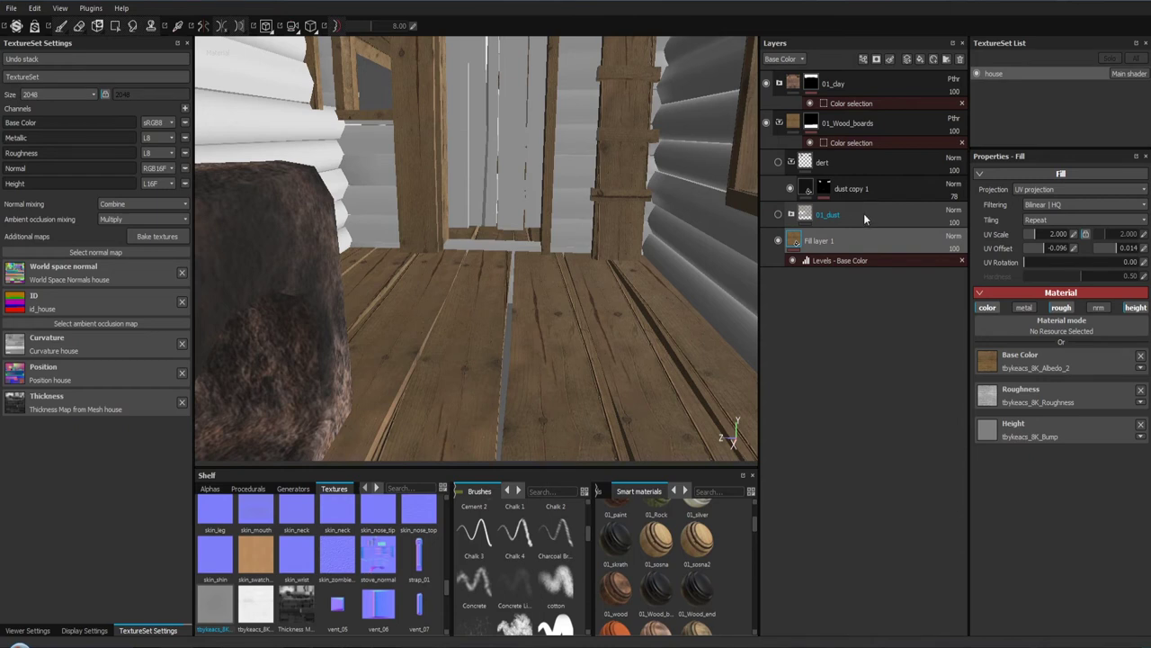
{"action": "key", "text": "Return"}
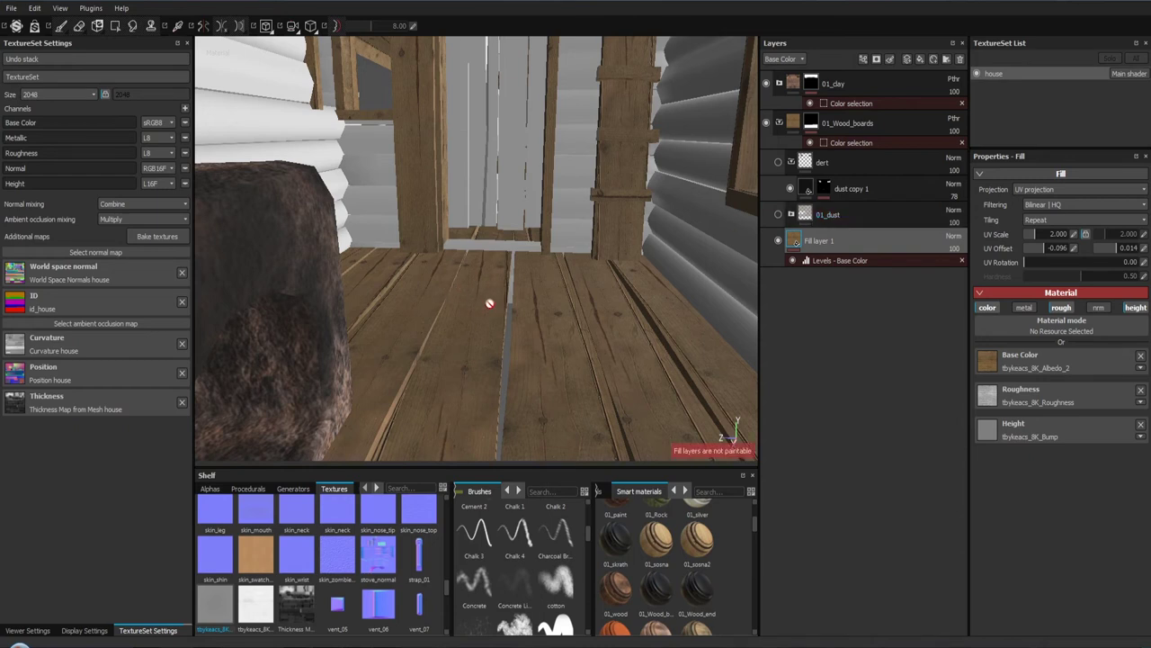
{"action": "left_click_drag", "start_coordinate": [444, 283], "coordinate": [487, 267]}
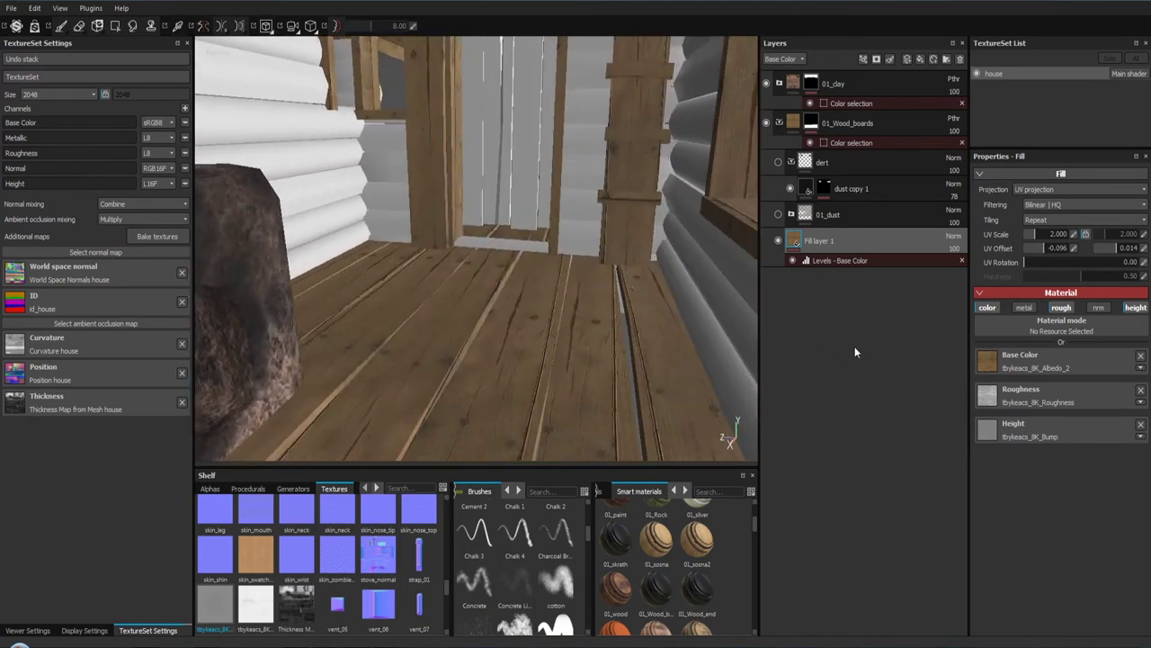
{"action": "left_click_drag", "start_coordinate": [658, 326], "coordinate": [653, 306]}
{"action": "left_click_drag", "start_coordinate": [654, 306], "coordinate": [655, 304]}
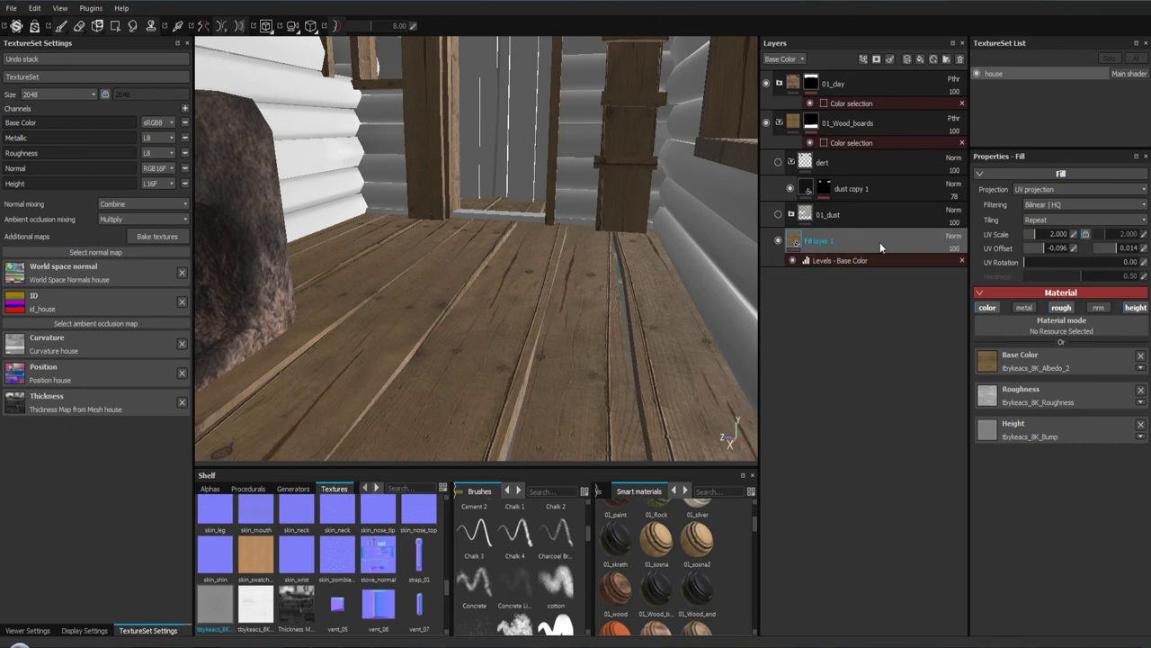
{"action": "left_click", "coordinate": [989, 307]}
{"action": "left_click", "coordinate": [818, 266]}
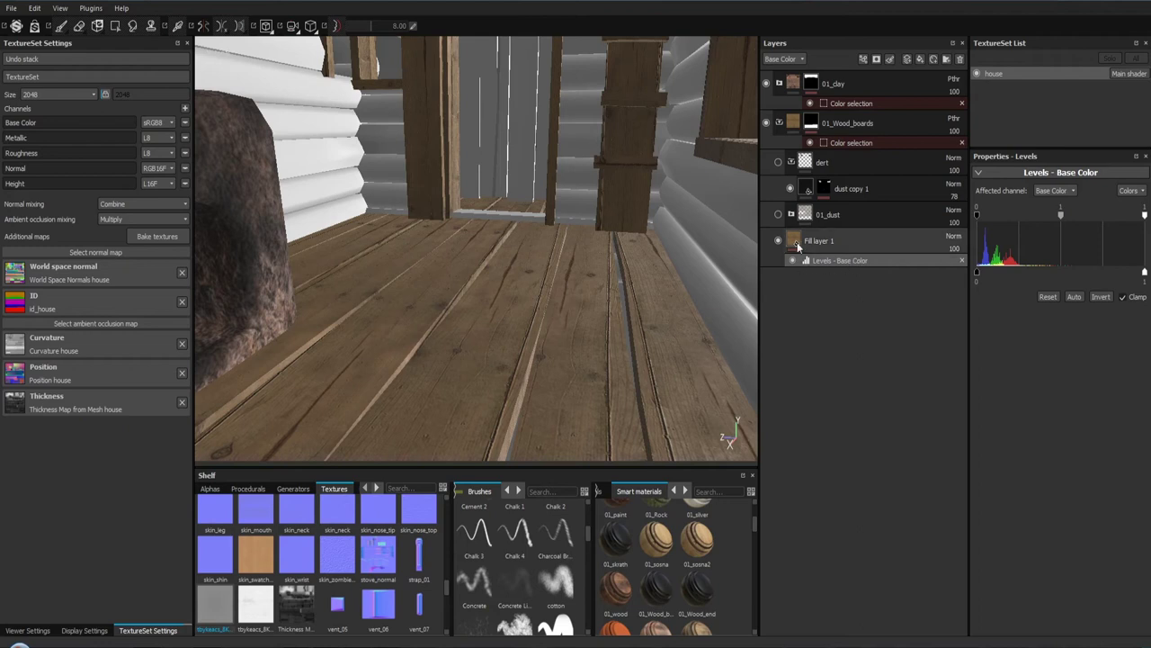
Step: Add a Levels effect to Fill layer 1 and make it affect the Height channel
{"action": "right_click", "coordinate": [796, 243]}
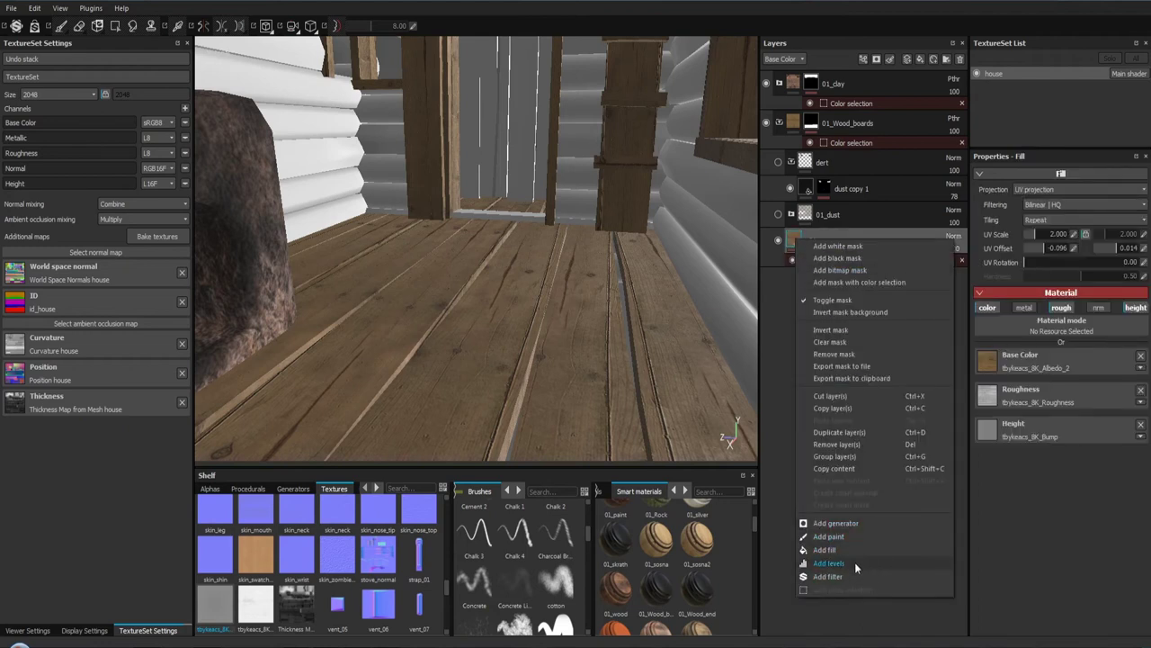
{"action": "left_click", "coordinate": [855, 562]}
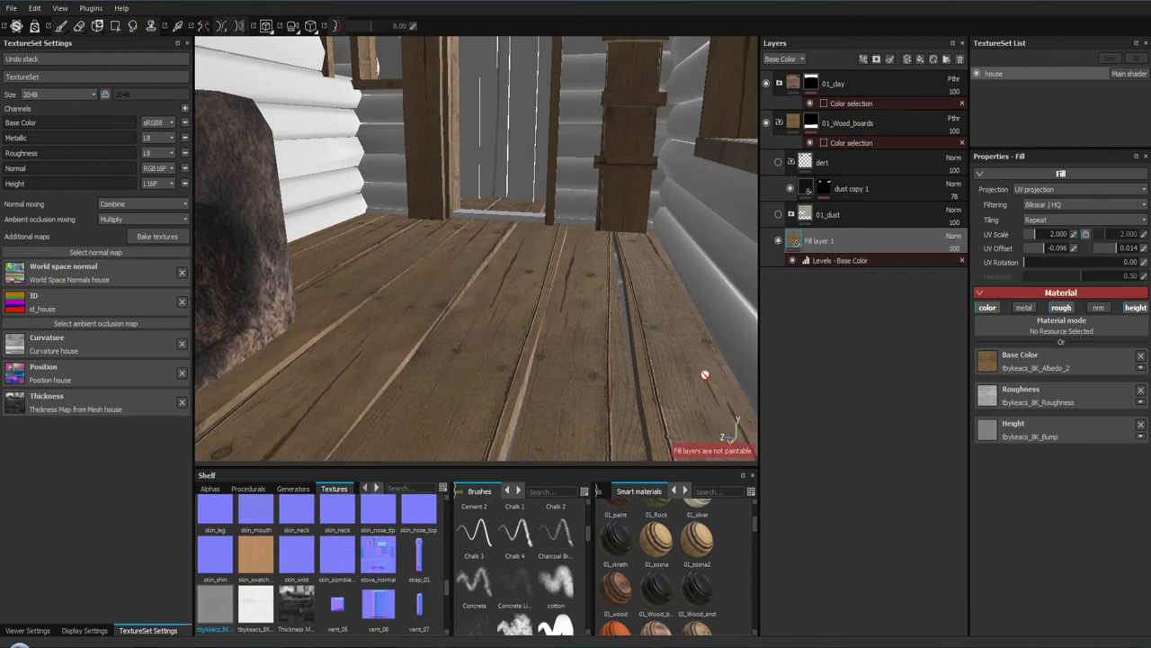
{"action": "left_click", "coordinate": [825, 260]}
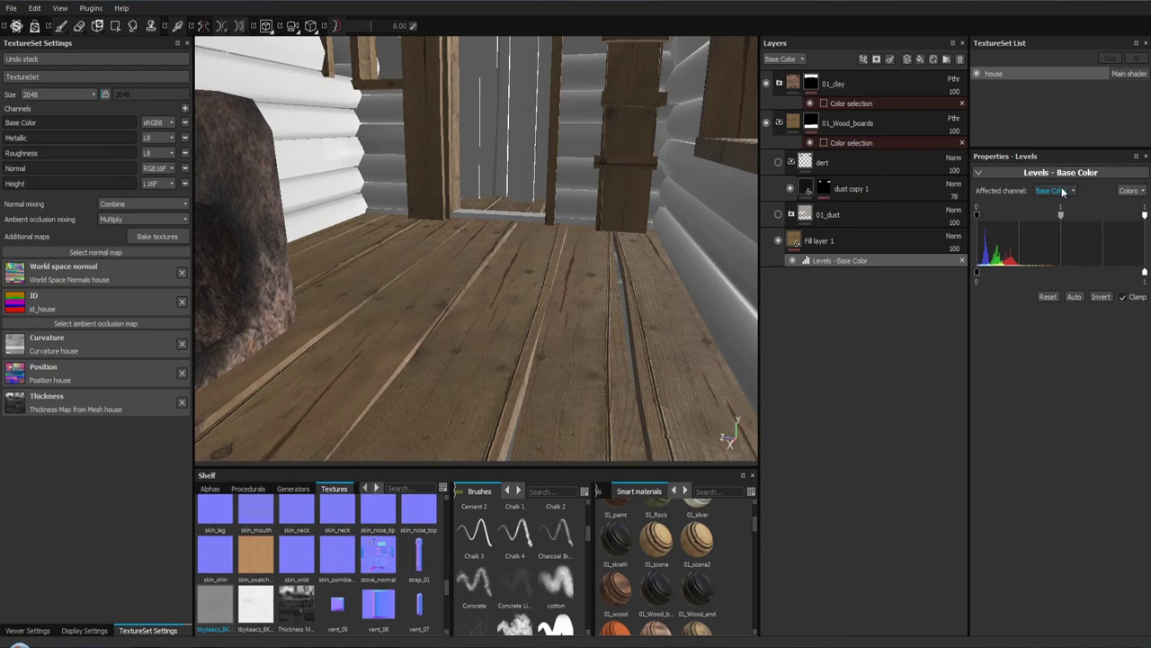
{"action": "left_click", "coordinate": [1064, 191]}
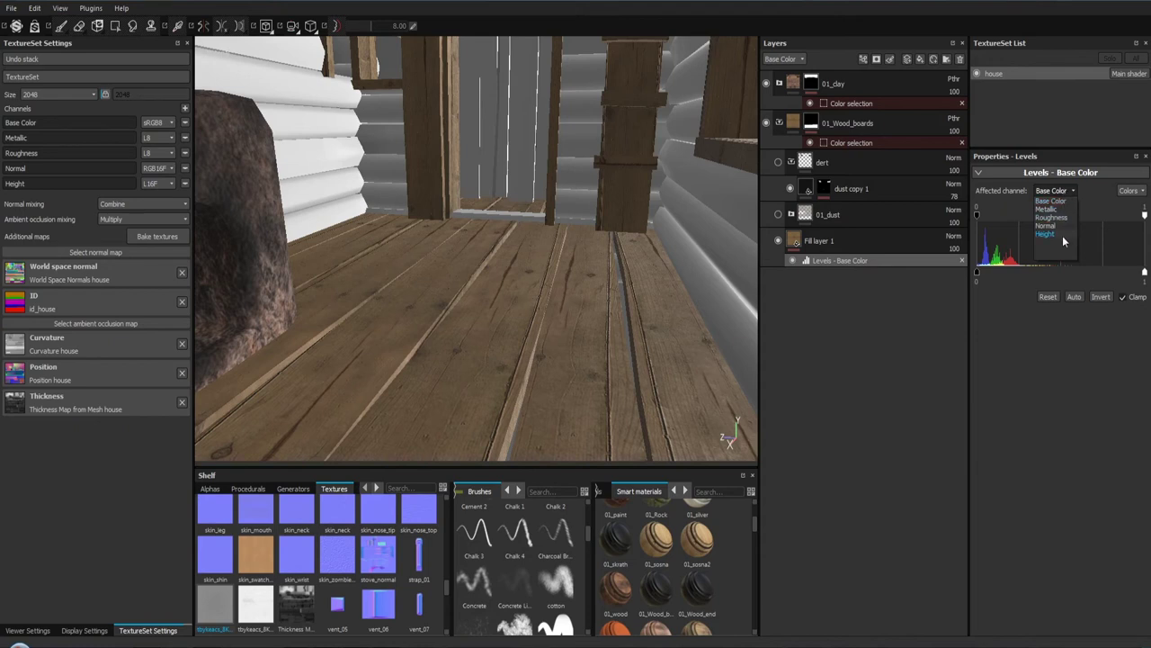
{"action": "left_click", "coordinate": [1046, 234]}
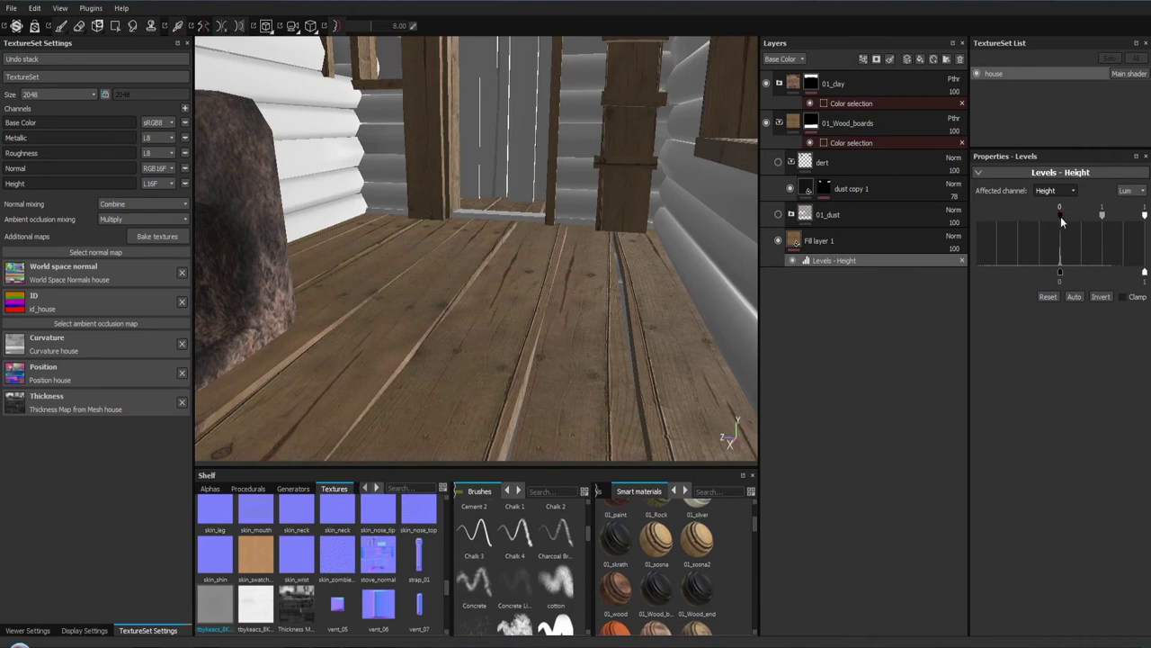
Step: Lower the height levels' black points, output black about -0.861, comparing the floor with clamping on and off
{"action": "left_click_drag", "start_coordinate": [1059, 218], "coordinate": [981, 226]}
{"action": "left_click_drag", "start_coordinate": [1097, 233], "coordinate": [1048, 231]}
{"action": "left_click_drag", "start_coordinate": [1059, 275], "coordinate": [992, 272]}
{"action": "left_click", "coordinate": [1131, 297]}
{"action": "left_click", "coordinate": [1124, 298]}
{"action": "left_click", "coordinate": [1124, 298]}
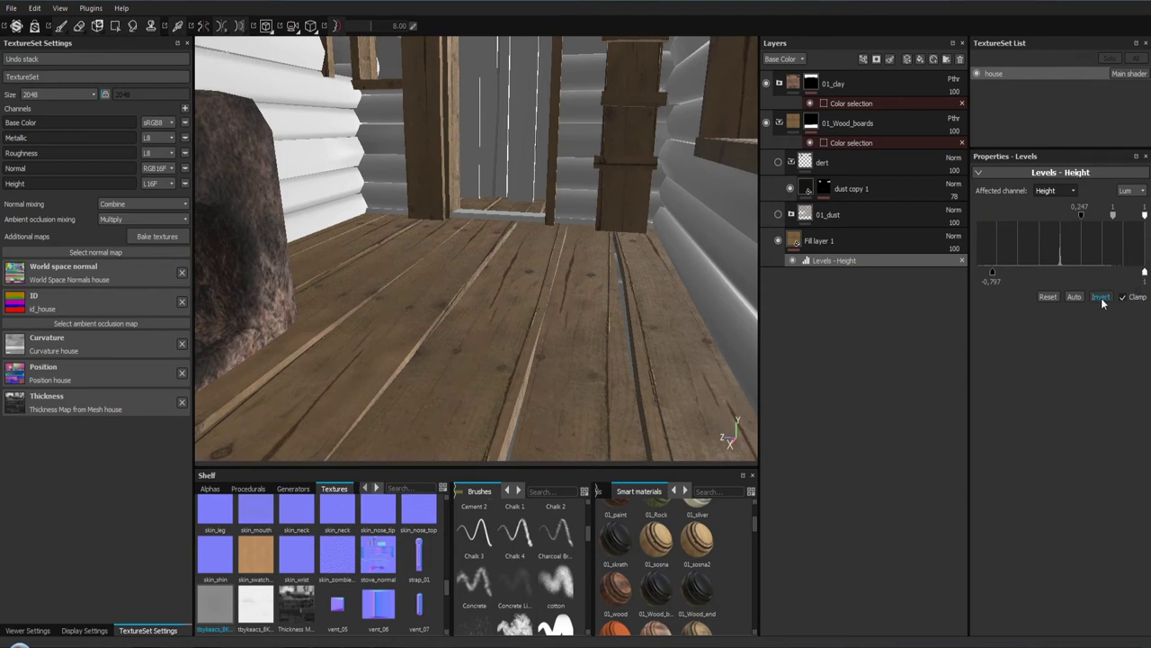
{"action": "left_click", "coordinate": [1123, 298]}
{"action": "left_click", "coordinate": [1123, 298]}
{"action": "left_click_drag", "start_coordinate": [992, 271], "coordinate": [987, 273]}
{"action": "left_click", "coordinate": [1124, 298]}
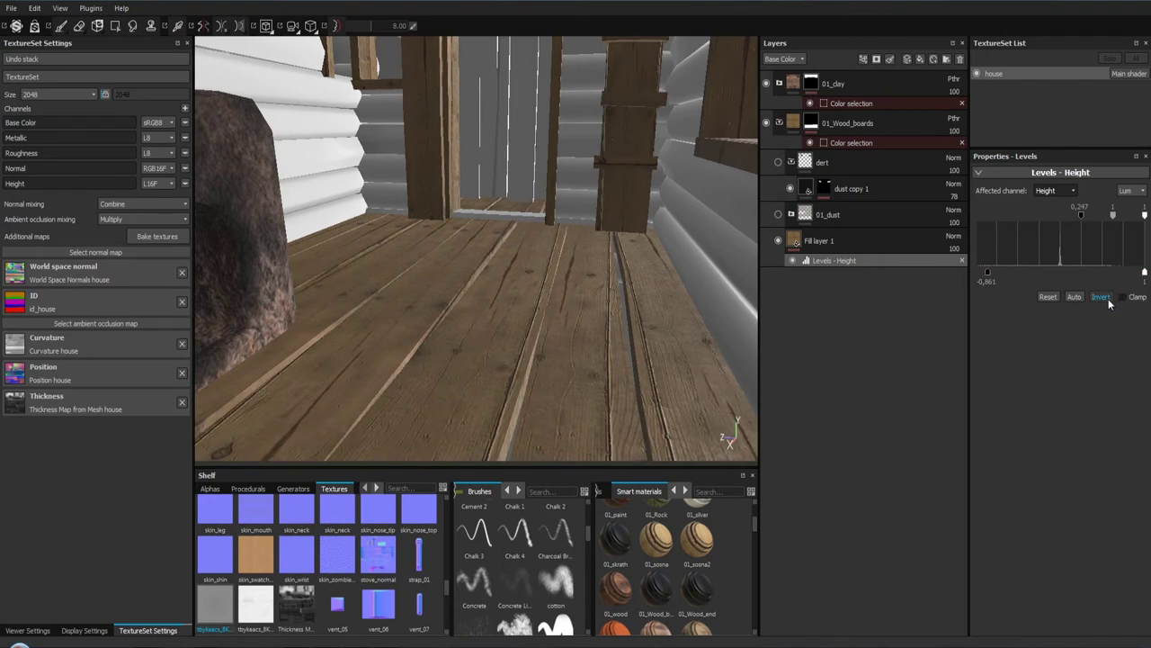
Step: Tune the height levels to input midpoint 1.319, white 0.346, and output -0.847 to 0.481
{"action": "left_click_drag", "start_coordinate": [1144, 272], "coordinate": [1111, 273]}
{"action": "left_click_drag", "start_coordinate": [1113, 217], "coordinate": [978, 223]}
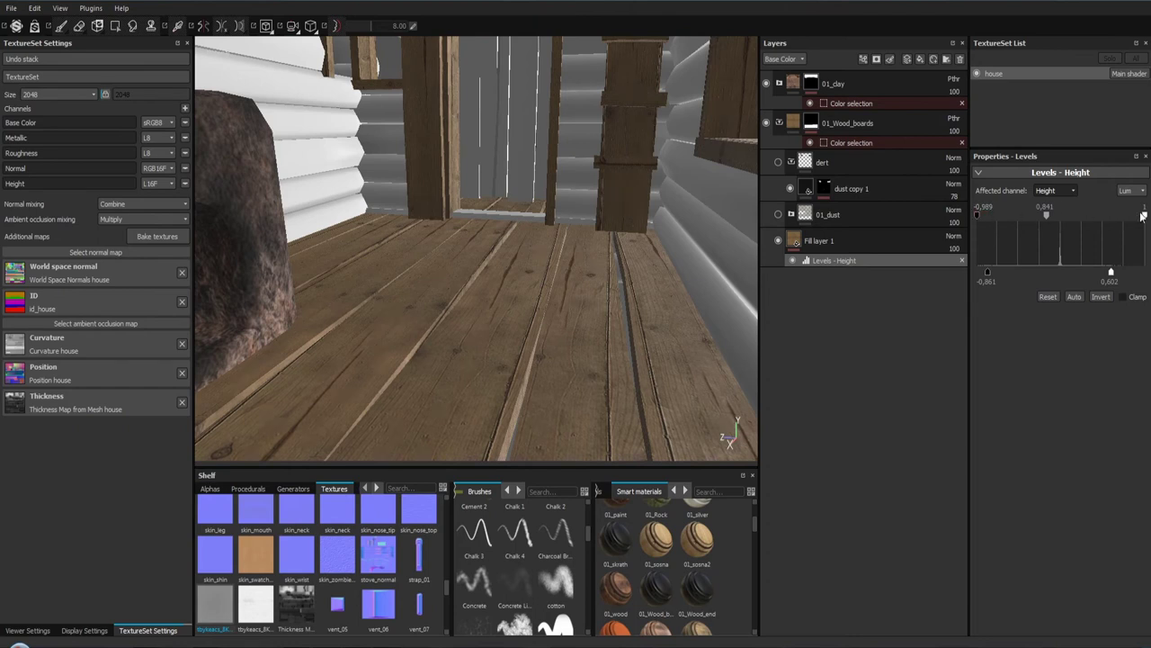
{"action": "left_click_drag", "start_coordinate": [1142, 216], "coordinate": [1036, 222]}
{"action": "left_click", "coordinate": [1103, 296]}
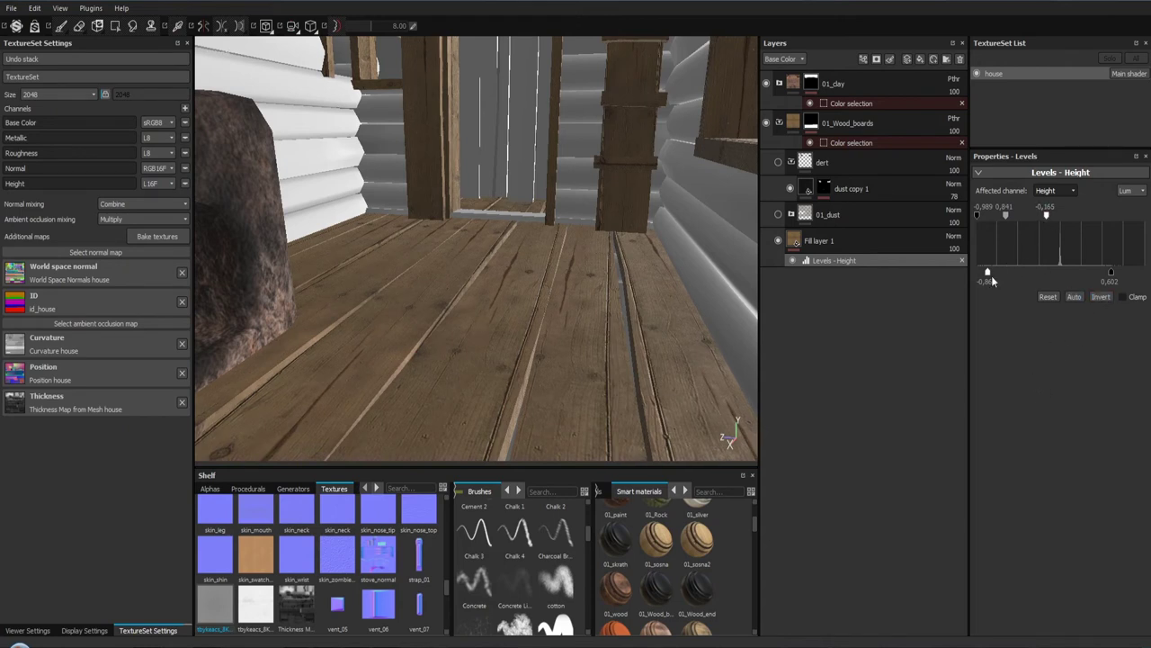
{"action": "left_click_drag", "start_coordinate": [991, 276], "coordinate": [989, 274]}
{"action": "left_click_drag", "start_coordinate": [1087, 278], "coordinate": [1105, 276]}
{"action": "left_click_drag", "start_coordinate": [1047, 215], "coordinate": [1088, 224]}
{"action": "left_click_drag", "start_coordinate": [719, 198], "coordinate": [446, 76]}
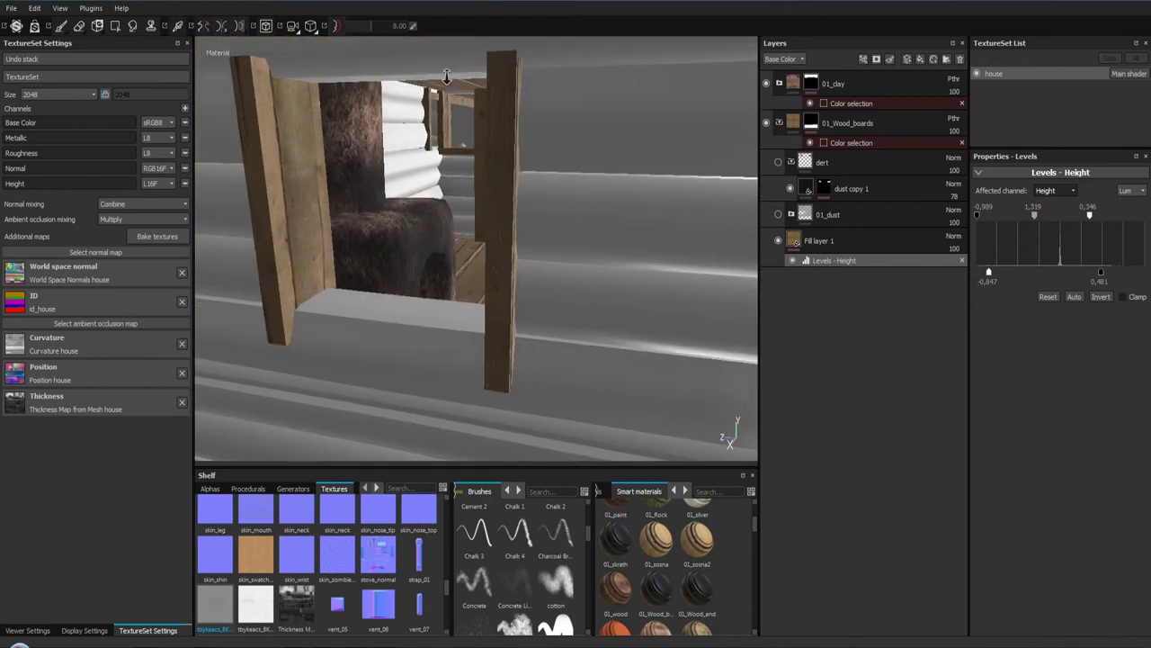
Step: Preview the height channel on the roof boards, then save the project
{"action": "left_click_drag", "start_coordinate": [446, 76], "coordinate": [446, 144]}
{"action": "left_click_drag", "start_coordinate": [446, 143], "coordinate": [653, 240]}
{"action": "key", "text": "c"}
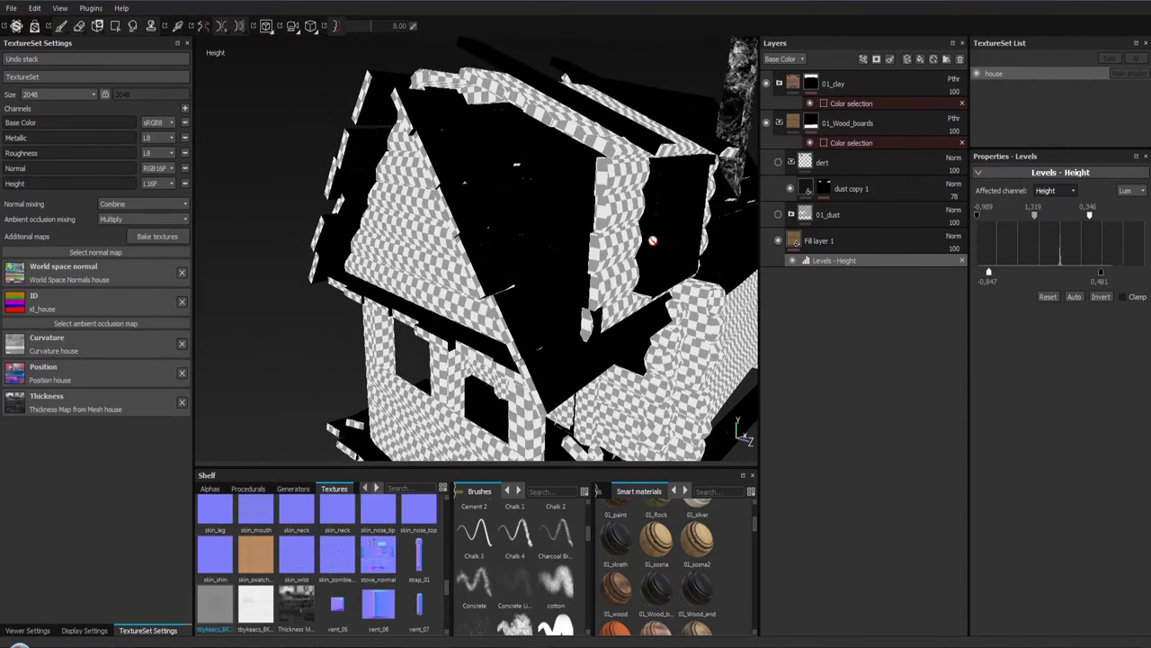
{"action": "key", "text": "m"}
{"action": "left_click_drag", "start_coordinate": [545, 257], "coordinate": [553, 243]}
{"action": "key", "text": "ctrl+s"}
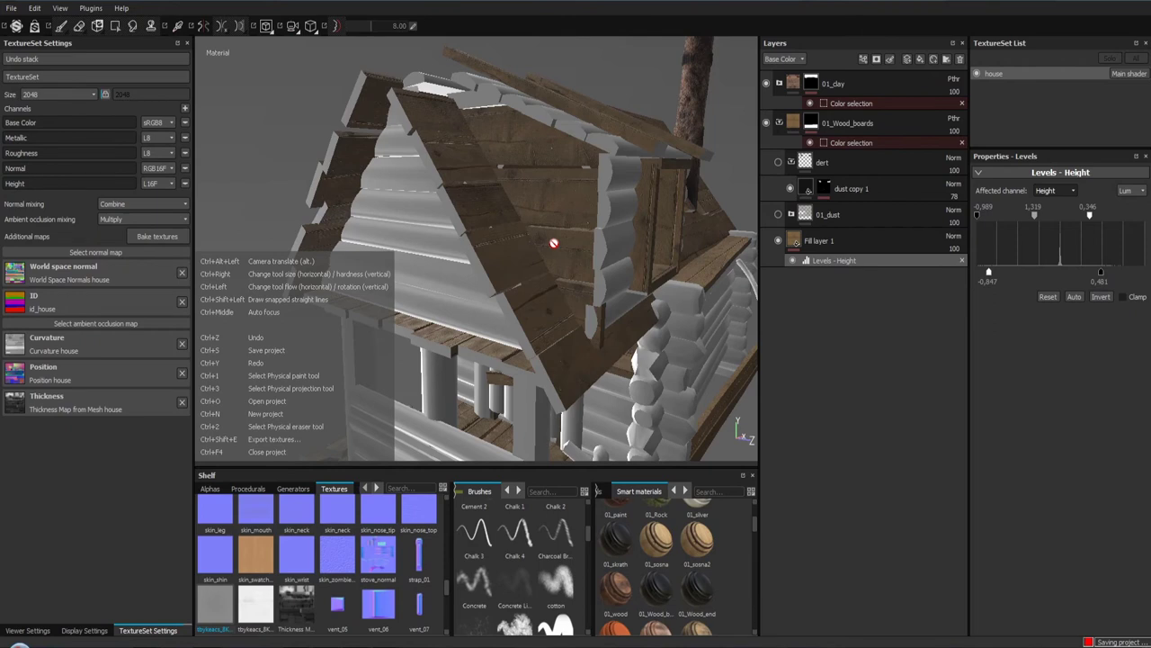
Step: Switch off the height channel on Fill layer 1
{"action": "left_click_drag", "start_coordinate": [553, 243], "coordinate": [540, 252]}
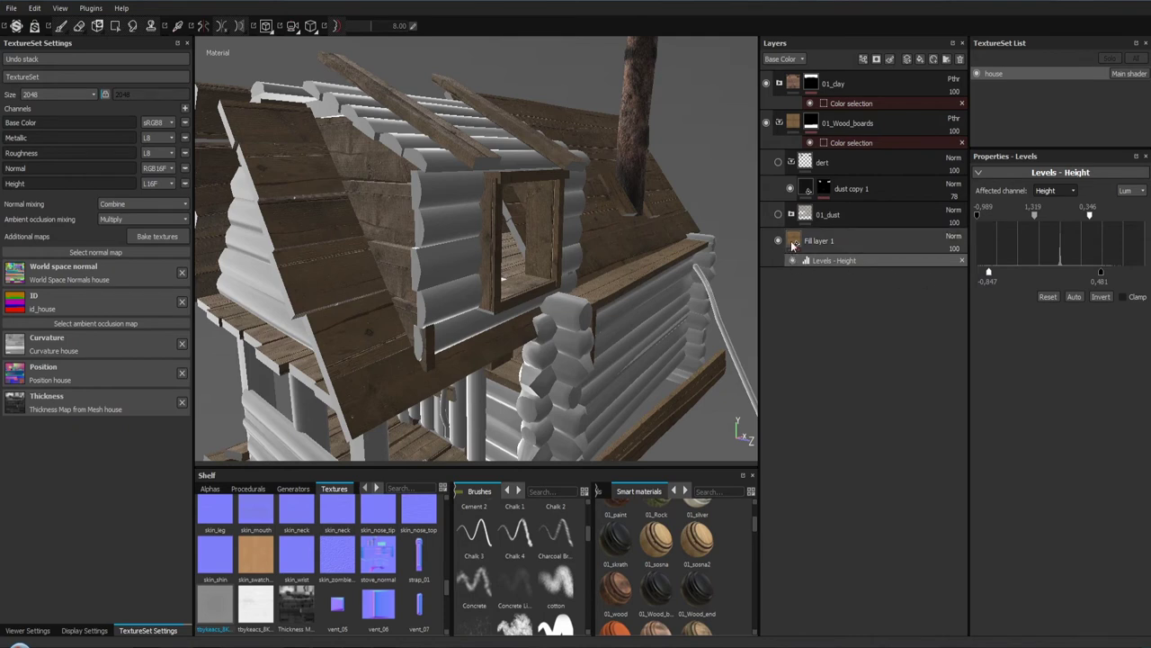
{"action": "left_click", "coordinate": [794, 244]}
{"action": "left_click", "coordinate": [1134, 307]}
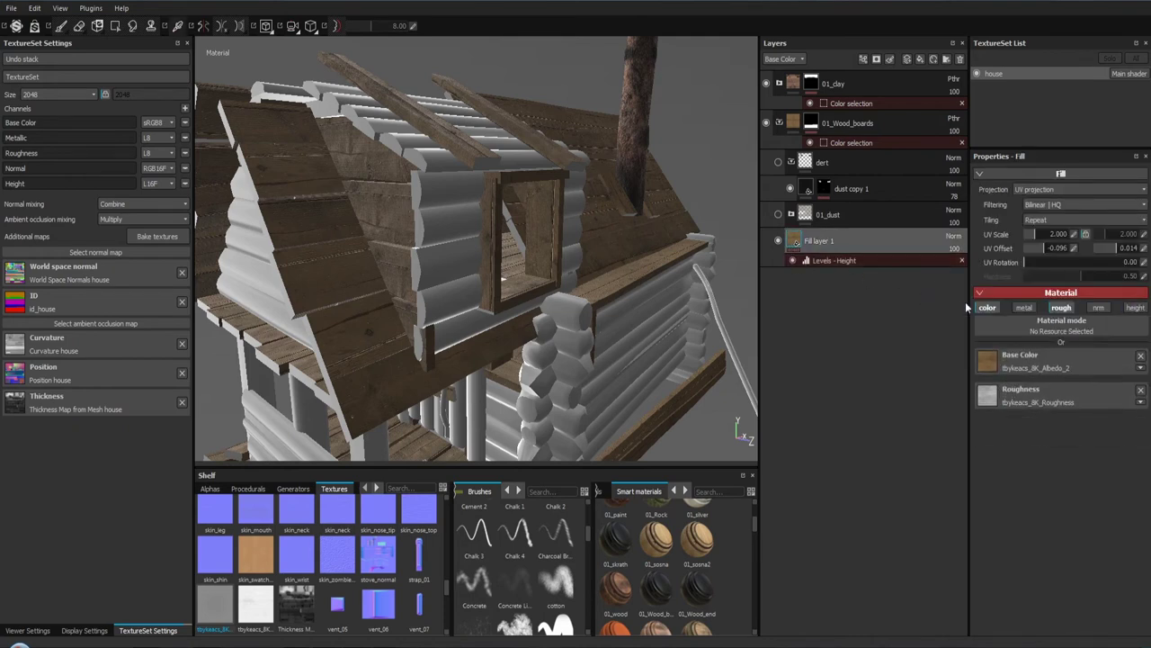
{"action": "left_click_drag", "start_coordinate": [720, 274], "coordinate": [648, 218]}
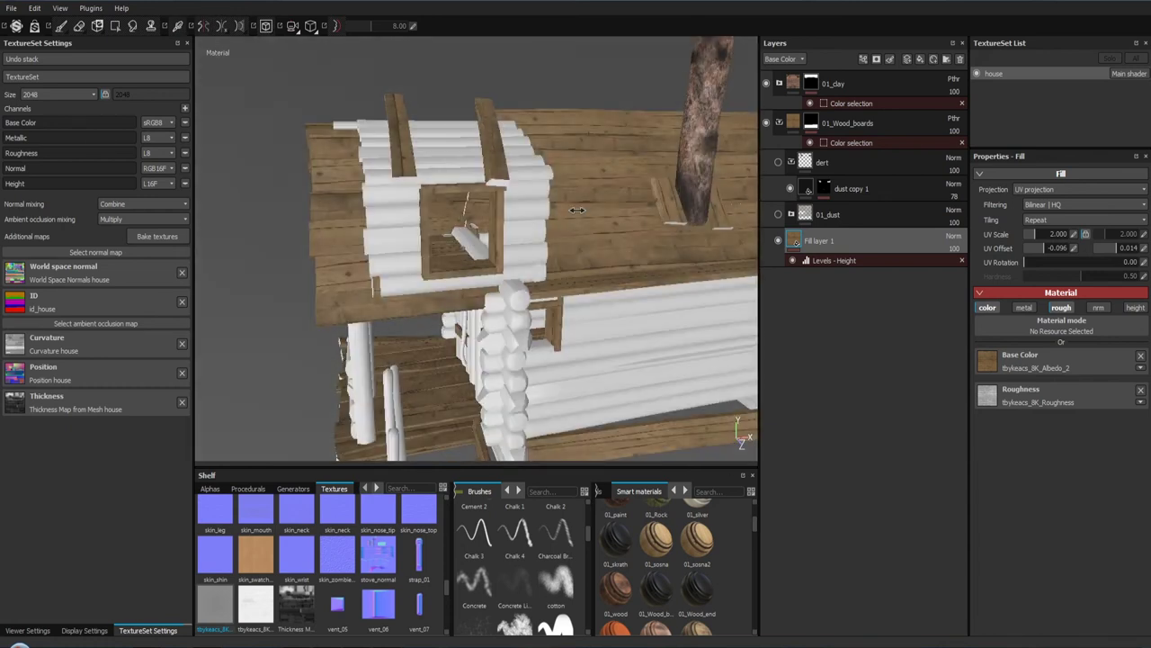
Step: Add Fill layer 2 with a black mask containing a fill effect
{"action": "key", "text": "Return"}
{"action": "left_click", "coordinate": [923, 58]}
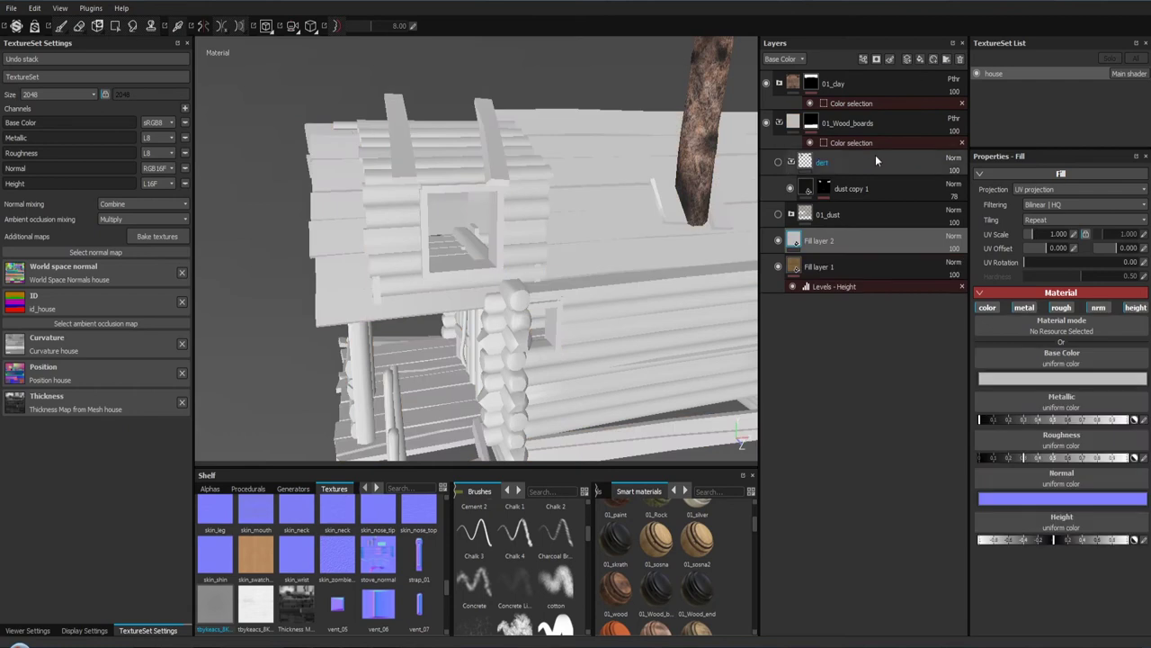
{"action": "right_click", "coordinate": [797, 240]}
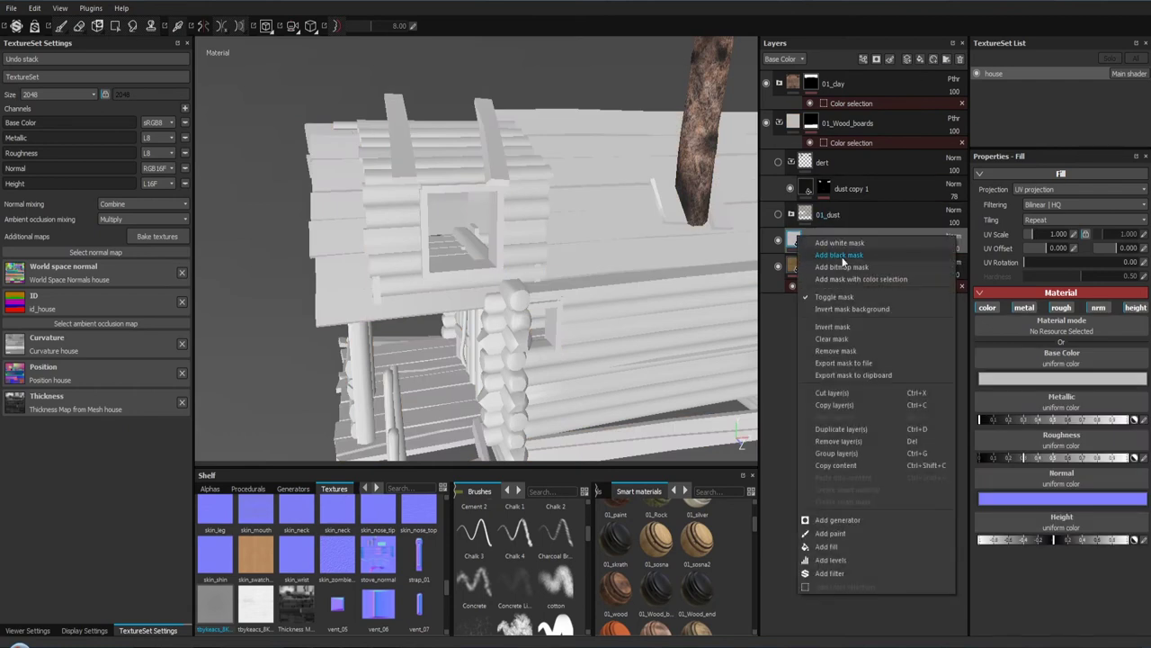
{"action": "left_click", "coordinate": [837, 256]}
{"action": "right_click", "coordinate": [812, 241]}
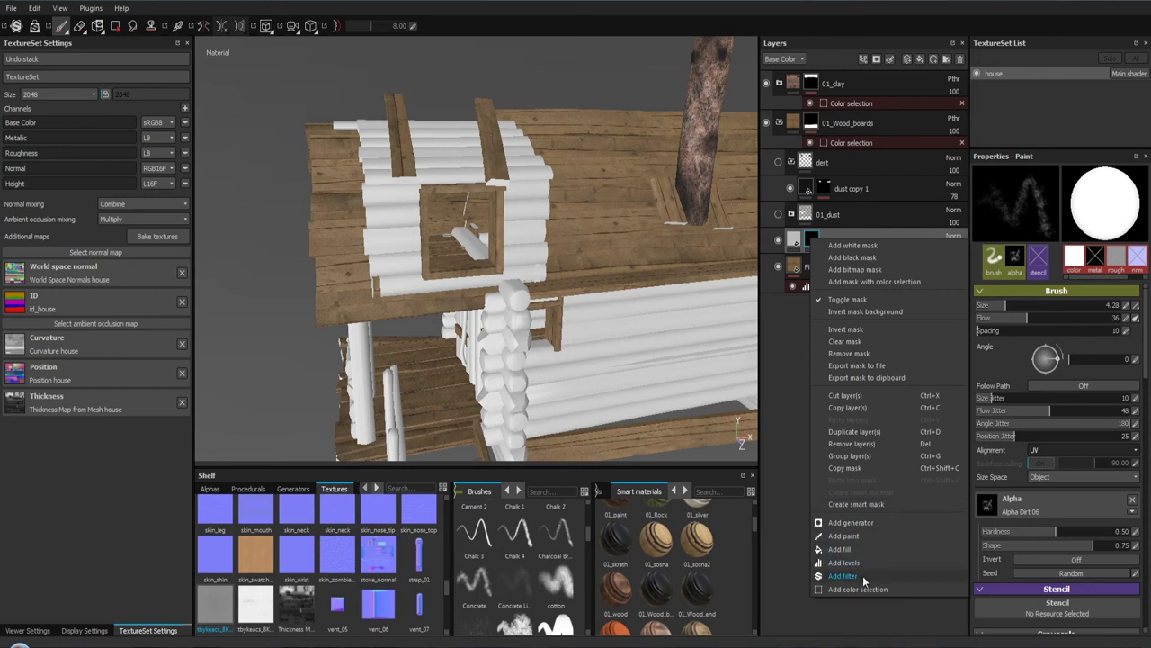
{"action": "left_click", "coordinate": [871, 549]}
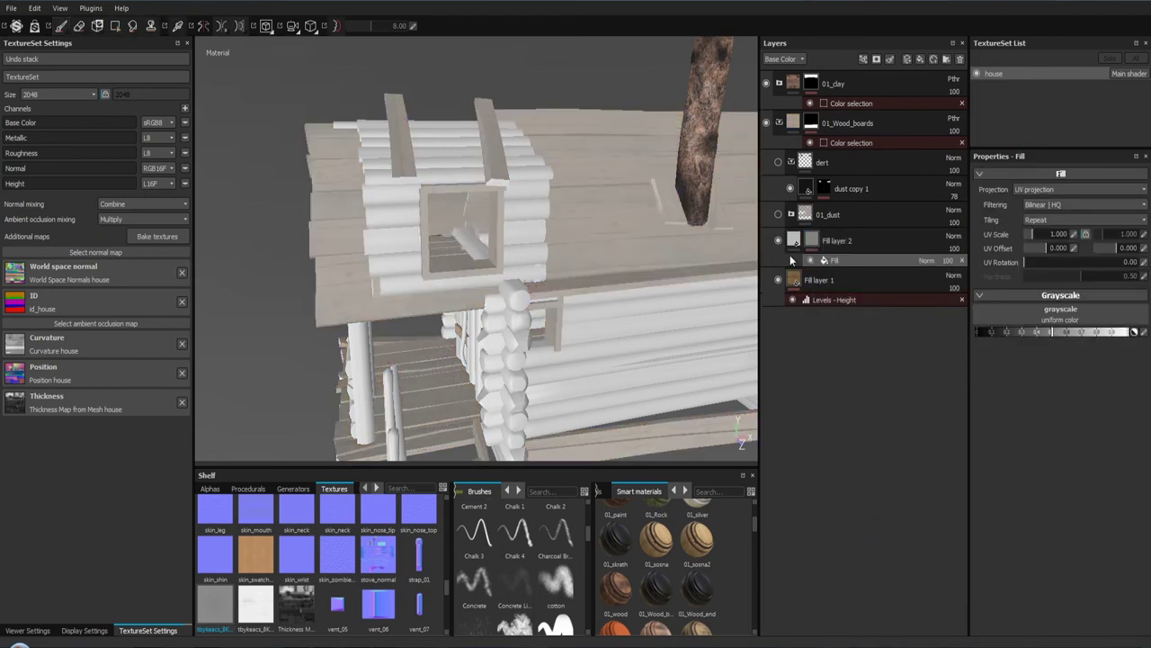
Step: Make Fill layer 2 height-only and fill its mask with tbykeacs_8K_Bump
{"action": "left_click", "coordinate": [795, 242]}
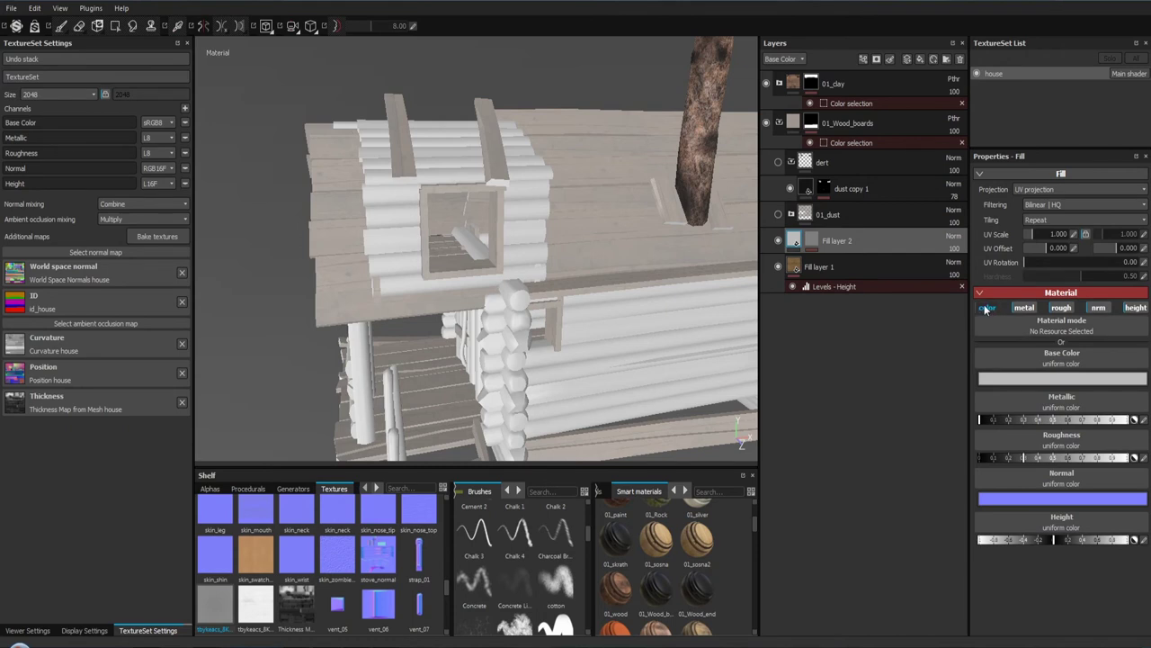
{"action": "left_click", "coordinate": [986, 308]}
{"action": "left_click", "coordinate": [1024, 308]}
{"action": "left_click", "coordinate": [1061, 307]}
{"action": "left_click", "coordinate": [1098, 308]}
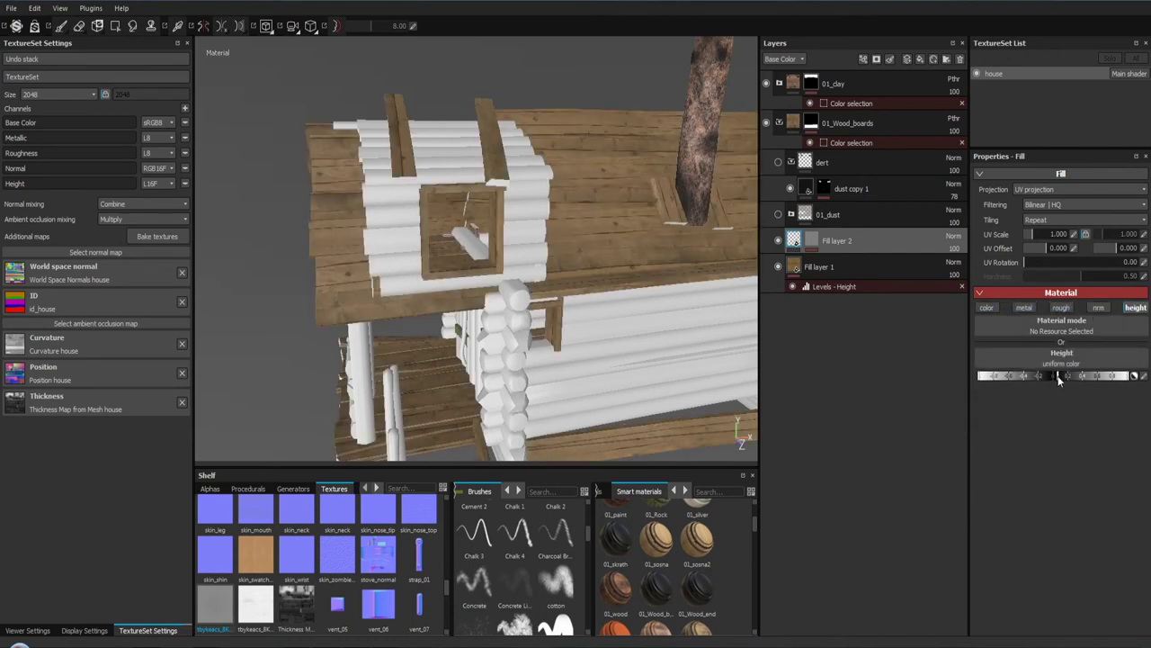
{"action": "key", "text": "1"}
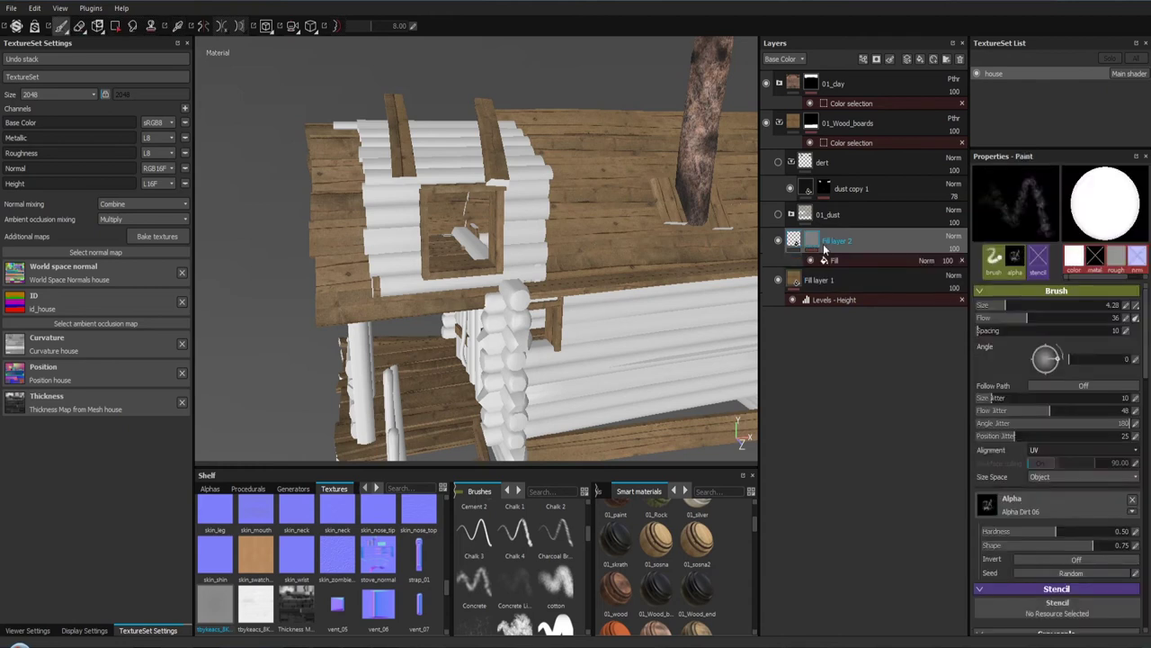
{"action": "left_click", "coordinate": [847, 260]}
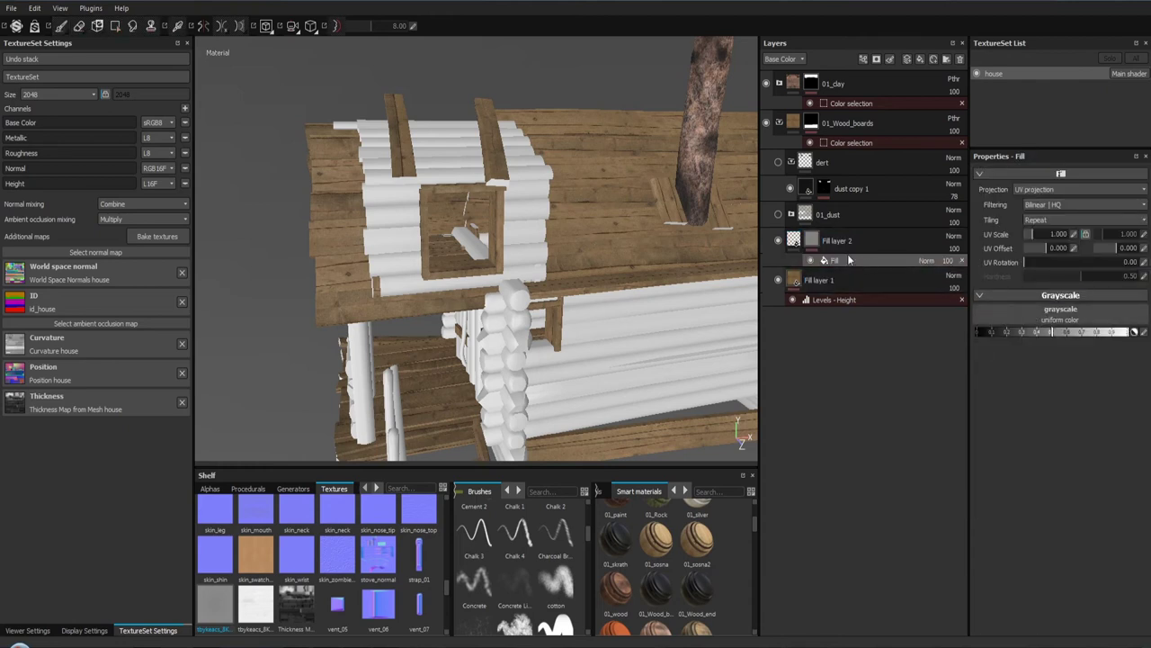
{"action": "left_click_drag", "start_coordinate": [215, 610], "coordinate": [1042, 311]}
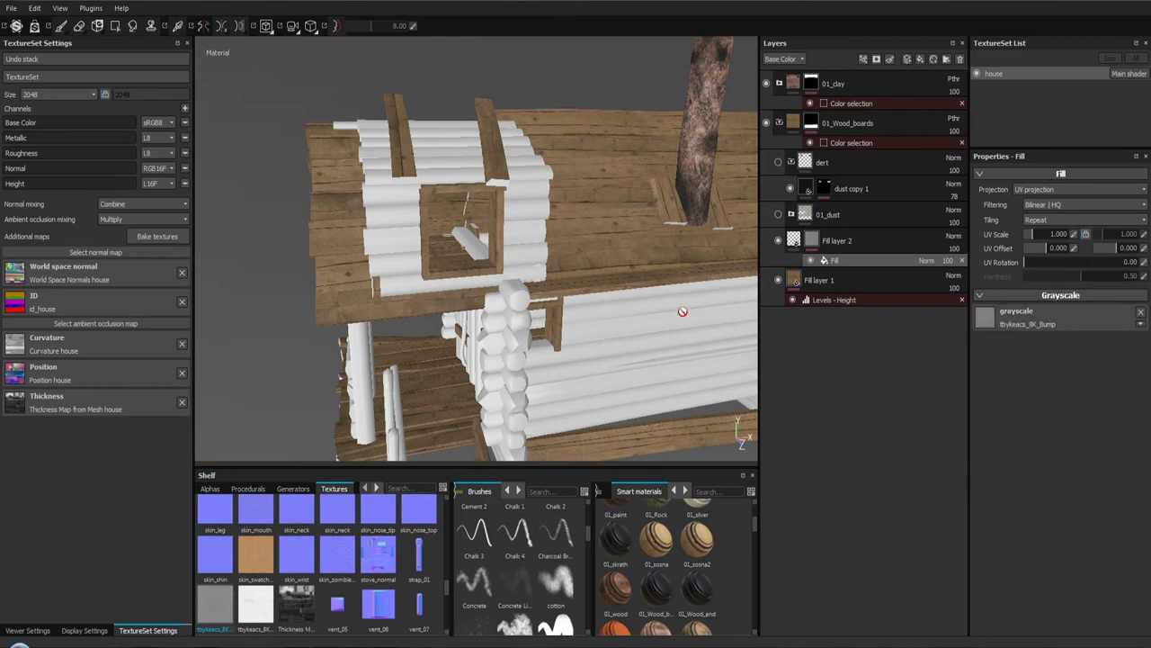
Step: Inspect the interior beams and review Fill layer 2's mask fill and Fill layer 1's settings
{"action": "left_click_drag", "start_coordinate": [544, 261], "coordinate": [542, 434]}
{"action": "scroll", "scroll_direction": "up", "scroll_amount": 3}
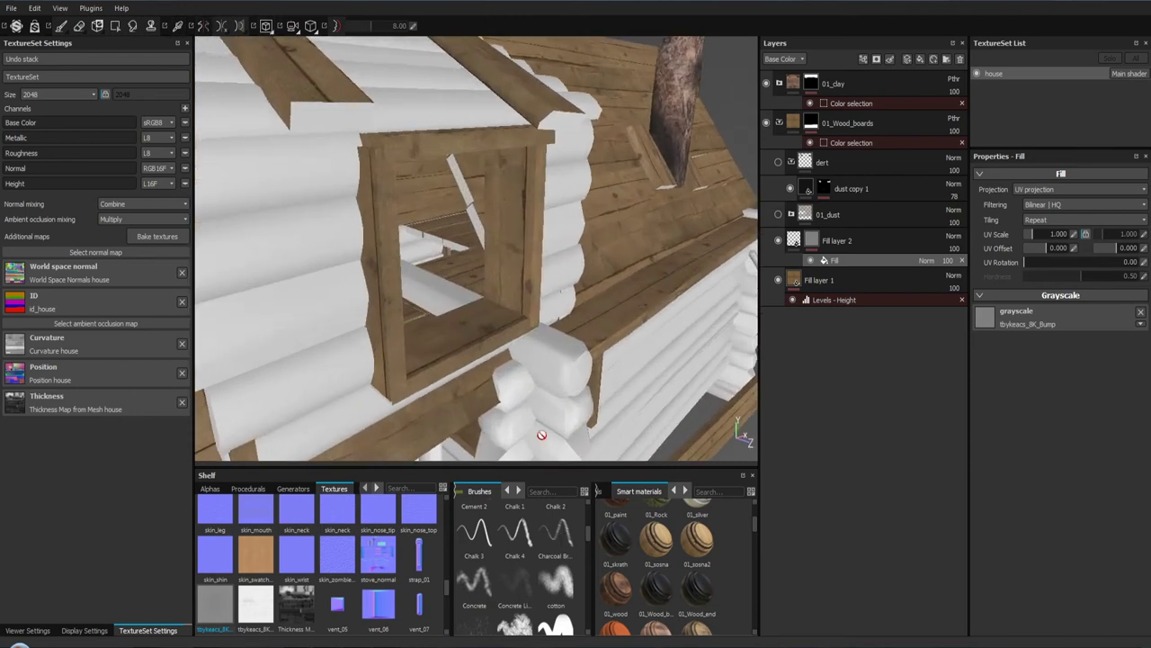
{"action": "scroll", "scroll_direction": "up", "scroll_amount": 3}
{"action": "left_click_drag", "start_coordinate": [509, 295], "coordinate": [502, 323]}
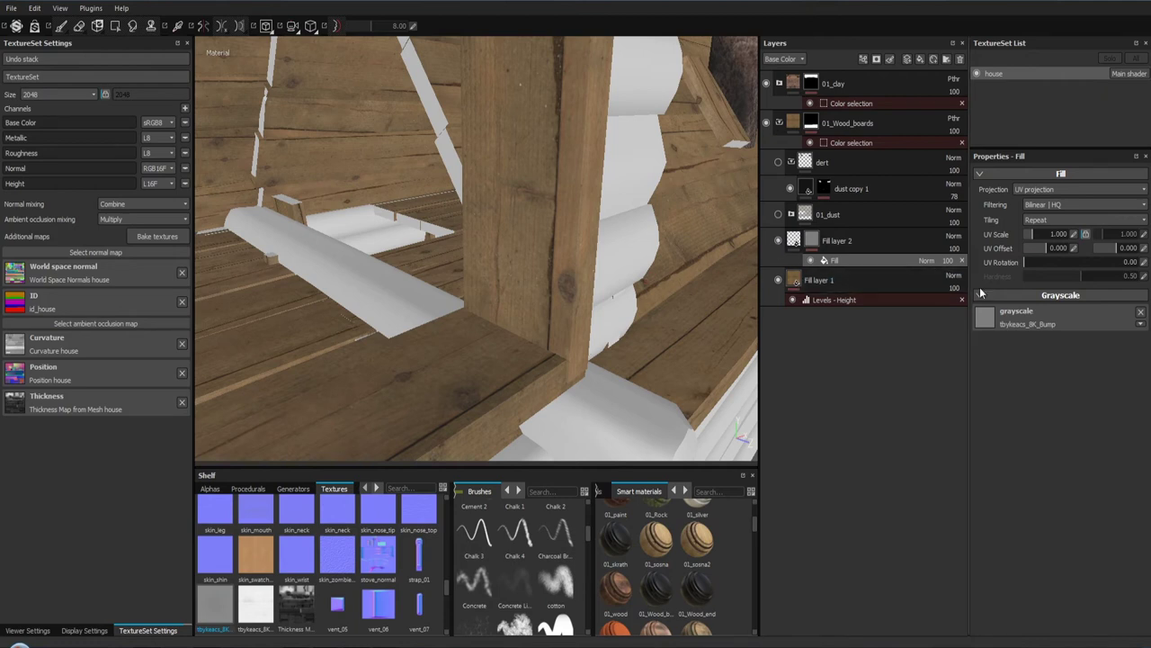
{"action": "left_click", "coordinate": [812, 240]}
{"action": "left_click", "coordinate": [843, 261]}
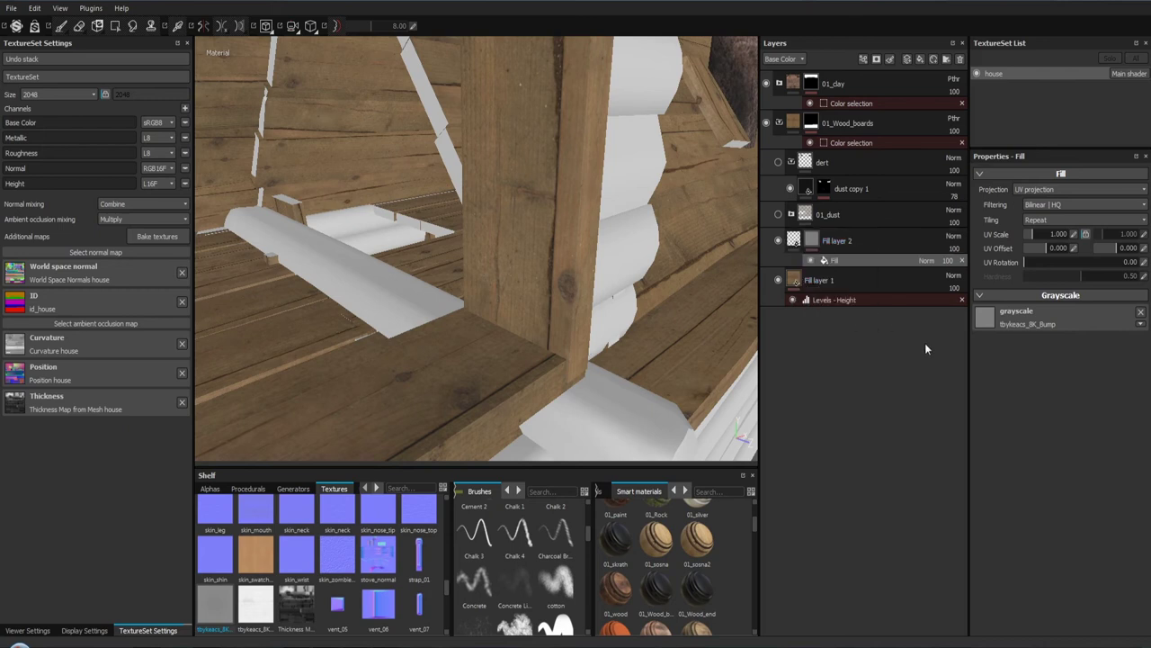
{"action": "left_click", "coordinate": [793, 284]}
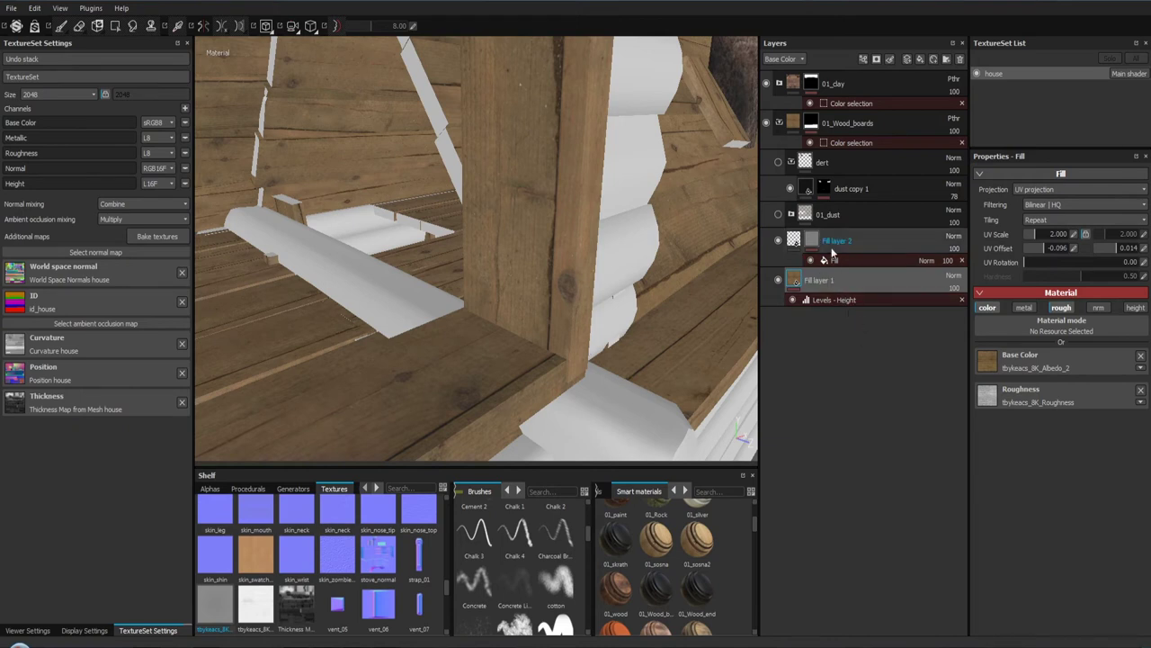
{"action": "left_click", "coordinate": [960, 59]}
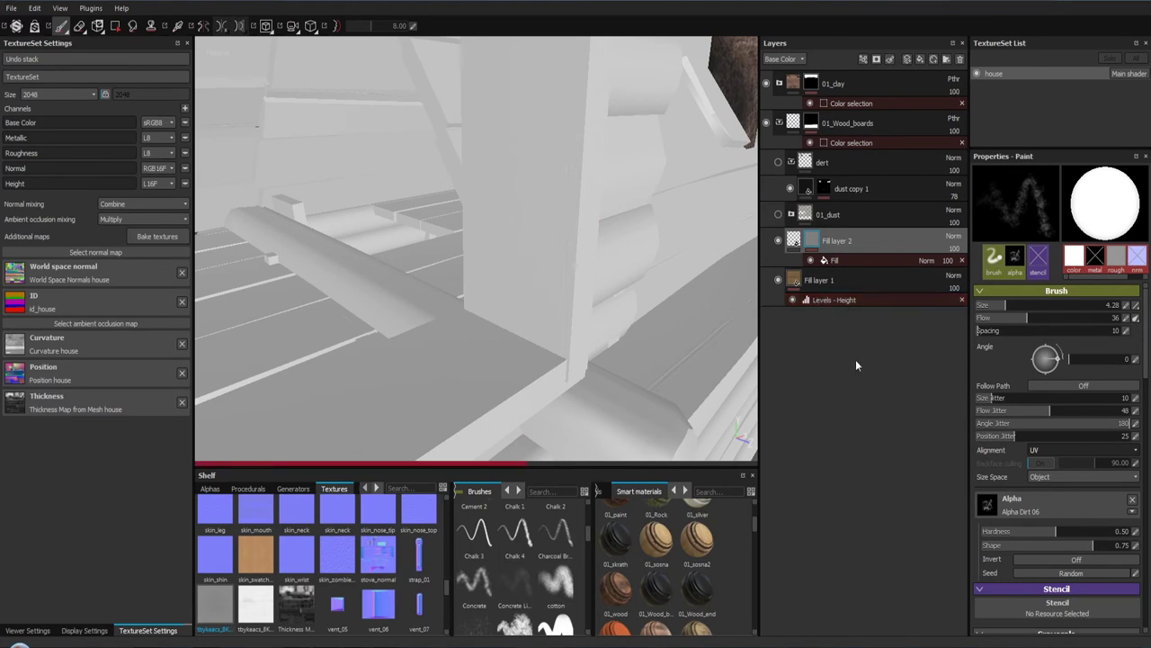
Step: Replace Fill layer 2 with a height-only duplicate of Fill layer 1
{"action": "key", "text": "Delete"}
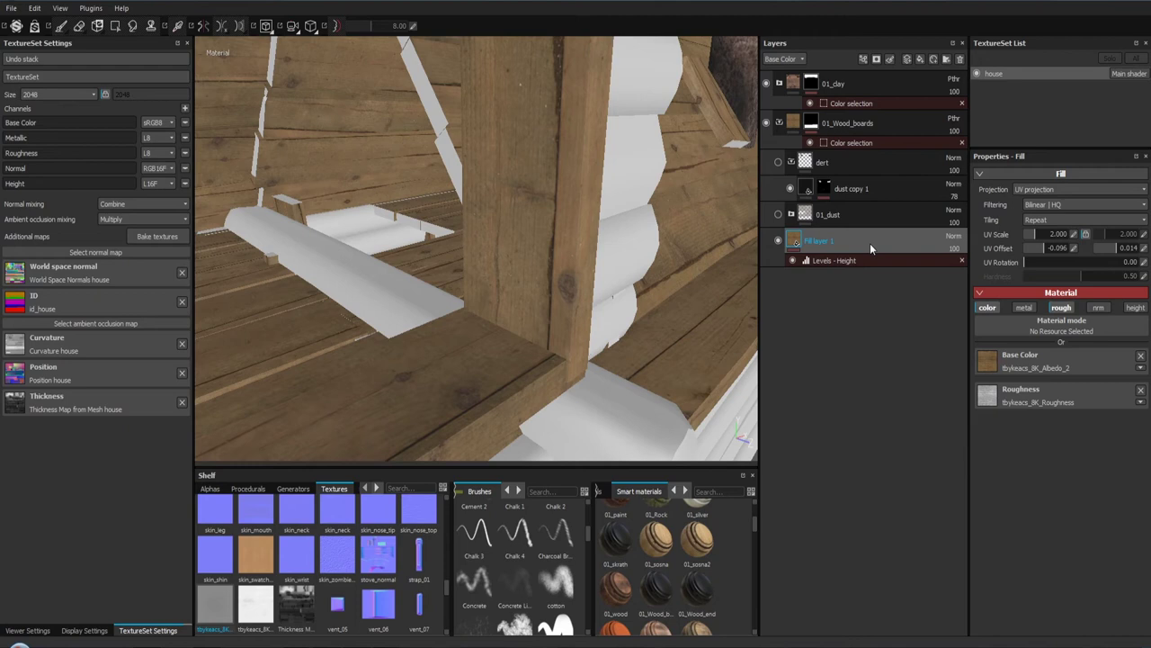
{"action": "right_click", "coordinate": [797, 239]}
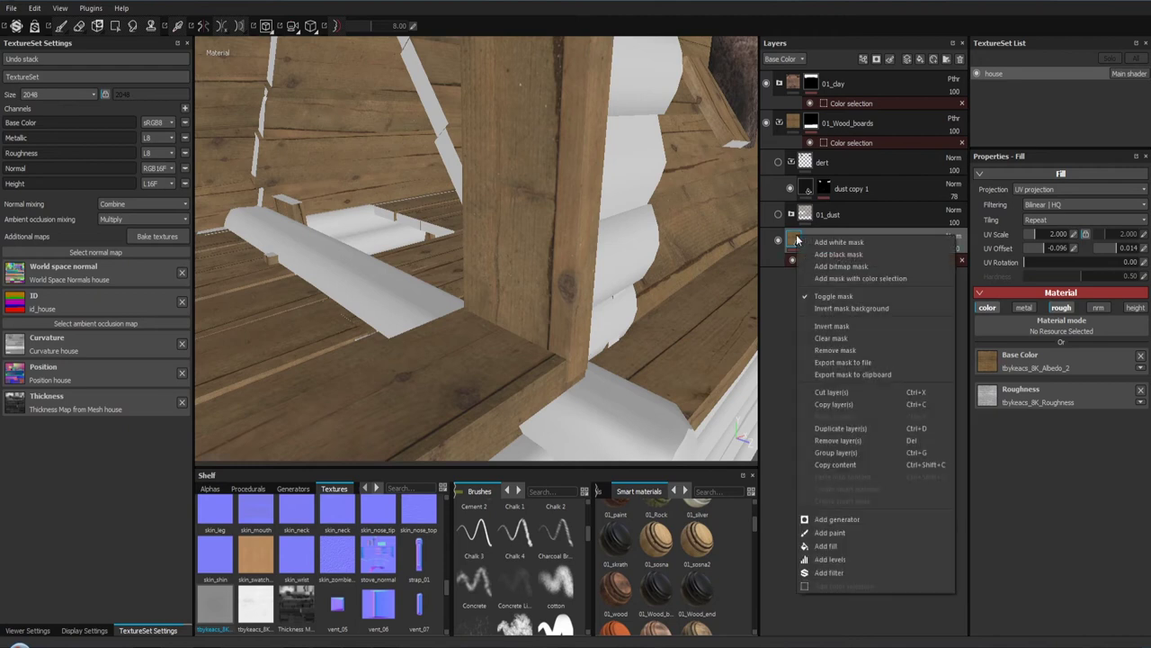
{"action": "left_click", "coordinate": [829, 429]}
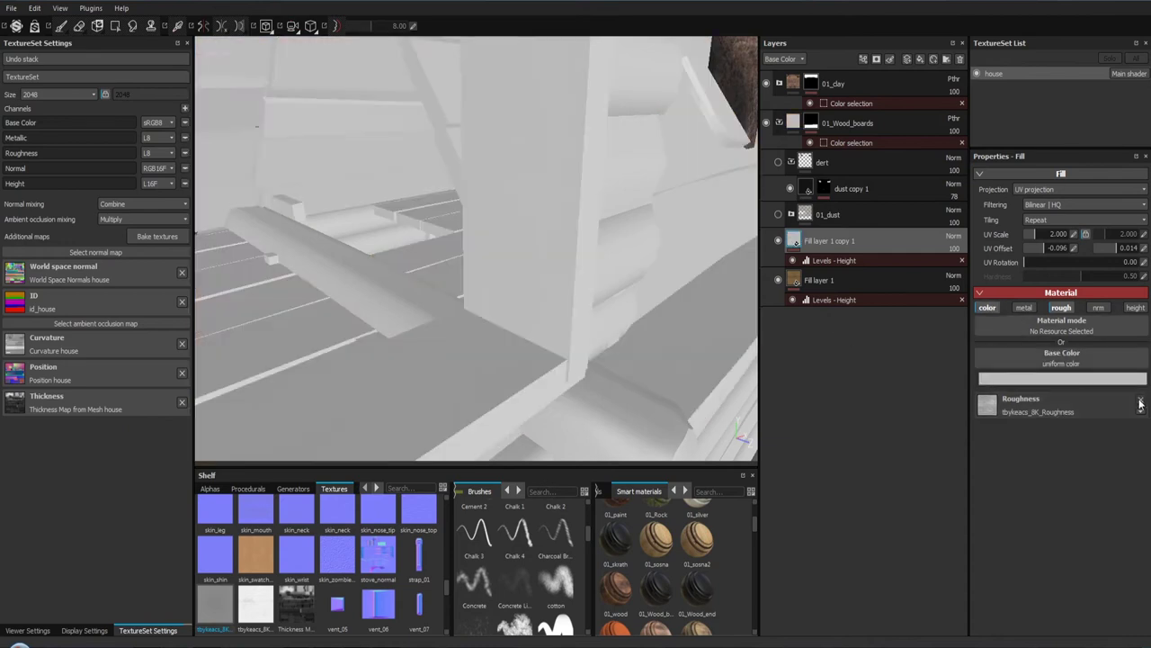
{"action": "left_click", "coordinate": [1140, 398]}
{"action": "left_click", "coordinate": [987, 307]}
{"action": "left_click", "coordinate": [1061, 307]}
{"action": "left_click", "coordinate": [1135, 307]}
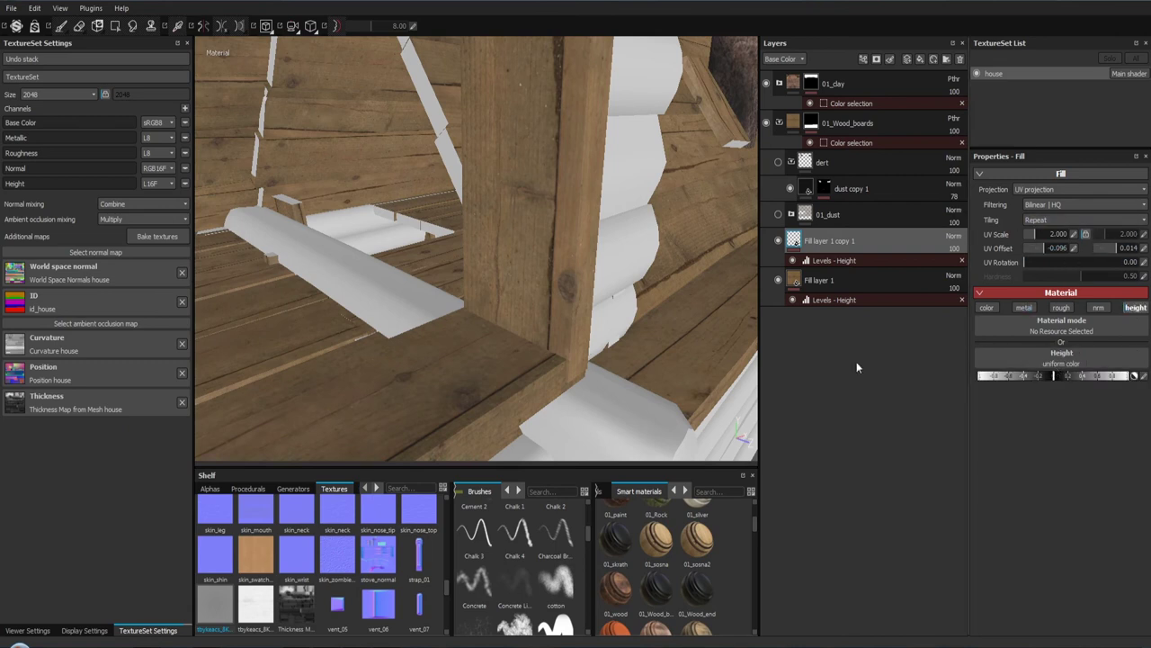
{"action": "left_click_drag", "start_coordinate": [227, 608], "coordinate": [1014, 374]}
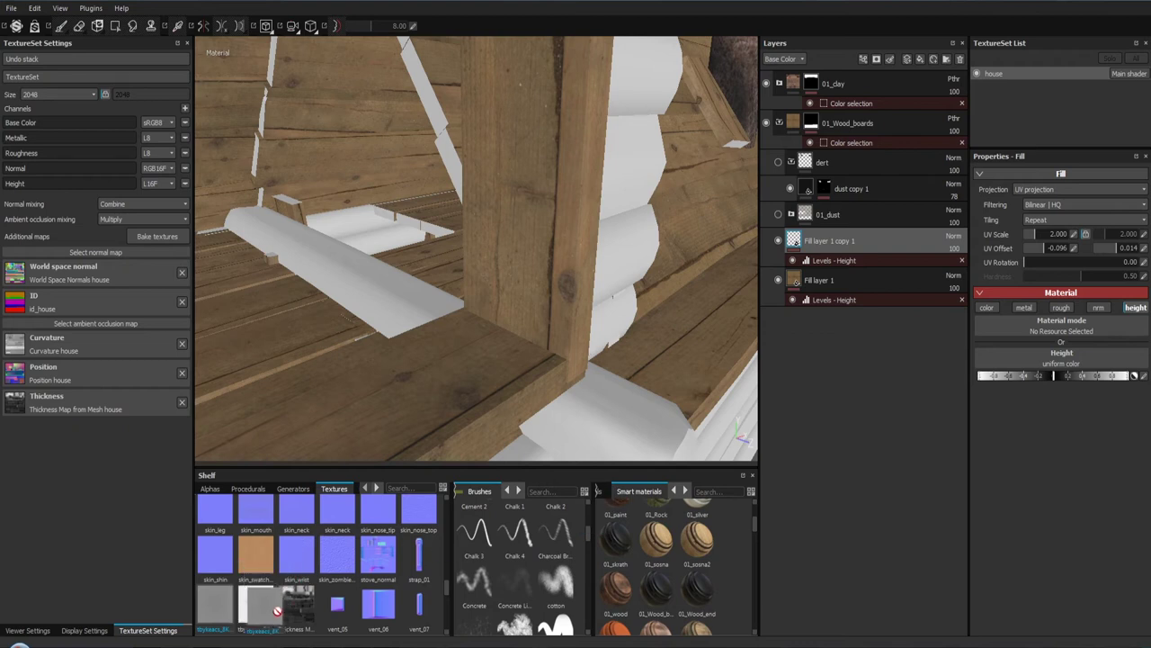
Step: Delete both Levels - Height effects
{"action": "left_click", "coordinate": [825, 262]}
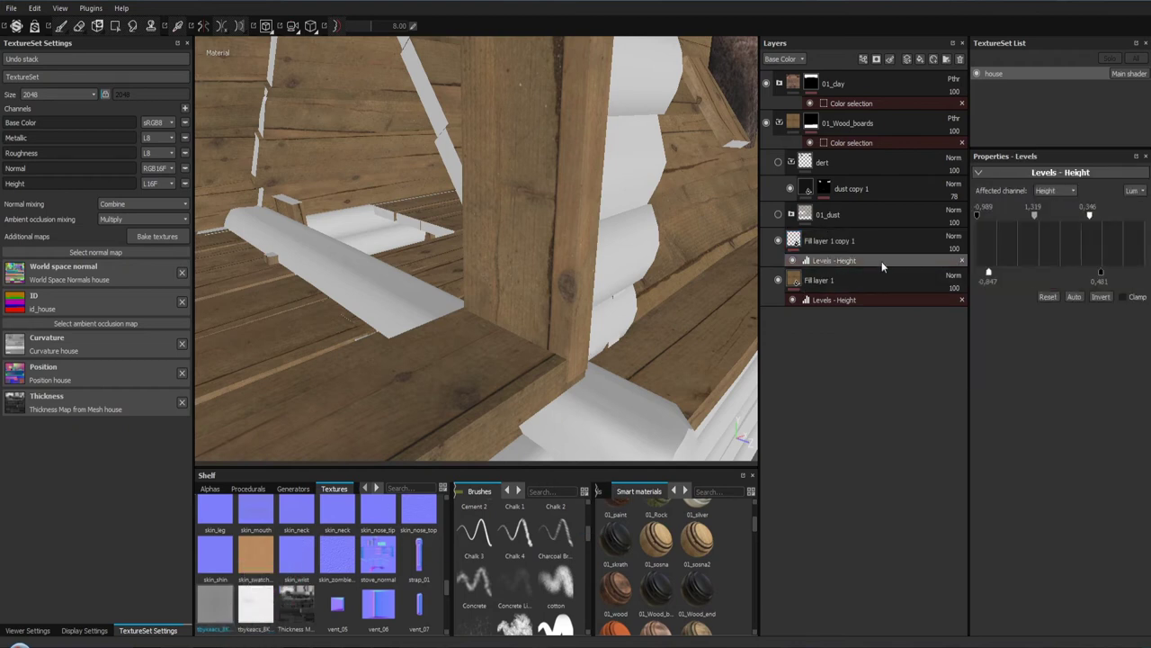
{"action": "left_click", "coordinate": [962, 299]}
{"action": "left_click", "coordinate": [961, 261]}
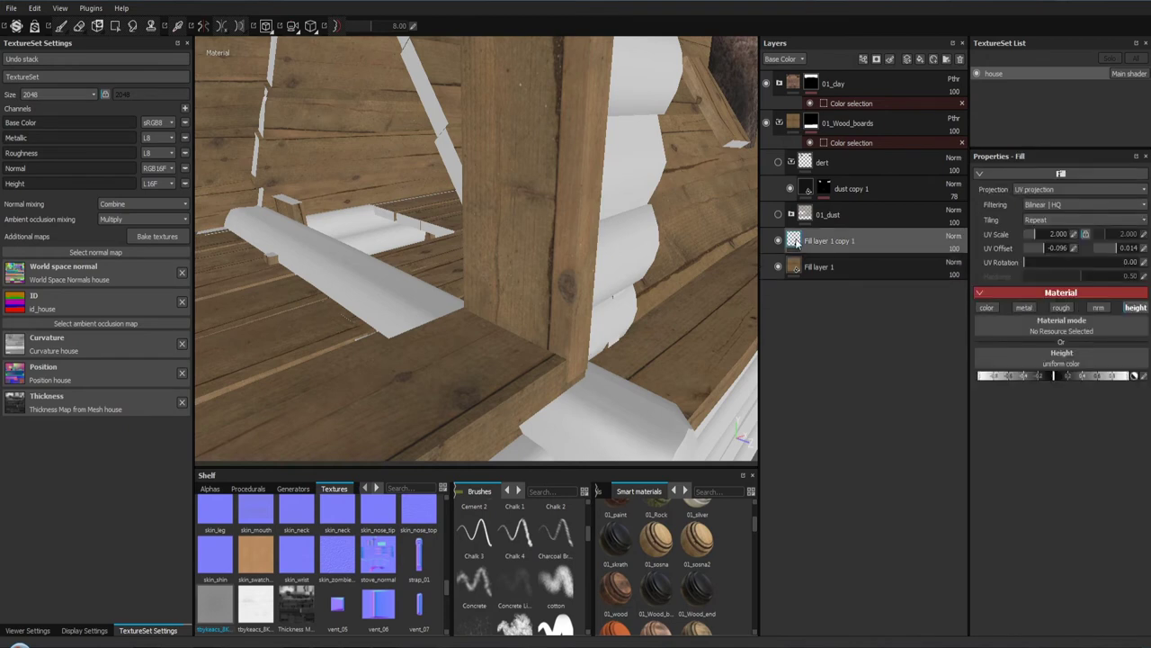
Step: Give the copy a black mask whose fill effect uses tbykeacs_8K_Bump
{"action": "right_click", "coordinate": [796, 243]}
{"action": "left_click", "coordinate": [832, 260]}
{"action": "right_click", "coordinate": [811, 244]}
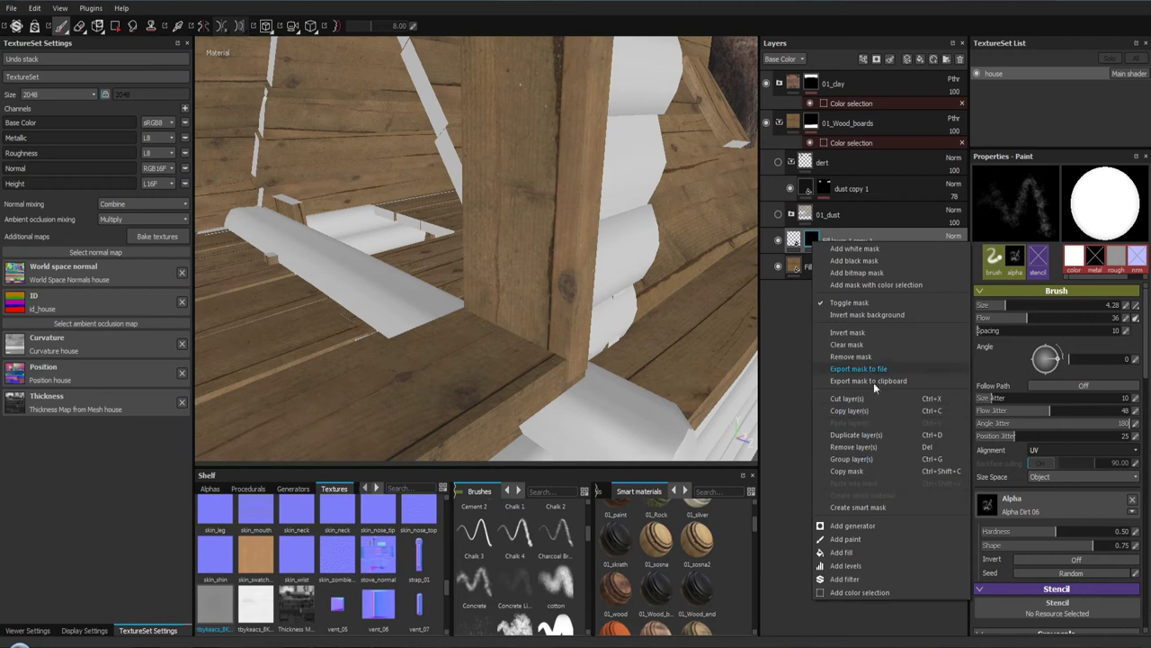
{"action": "left_click", "coordinate": [865, 552]}
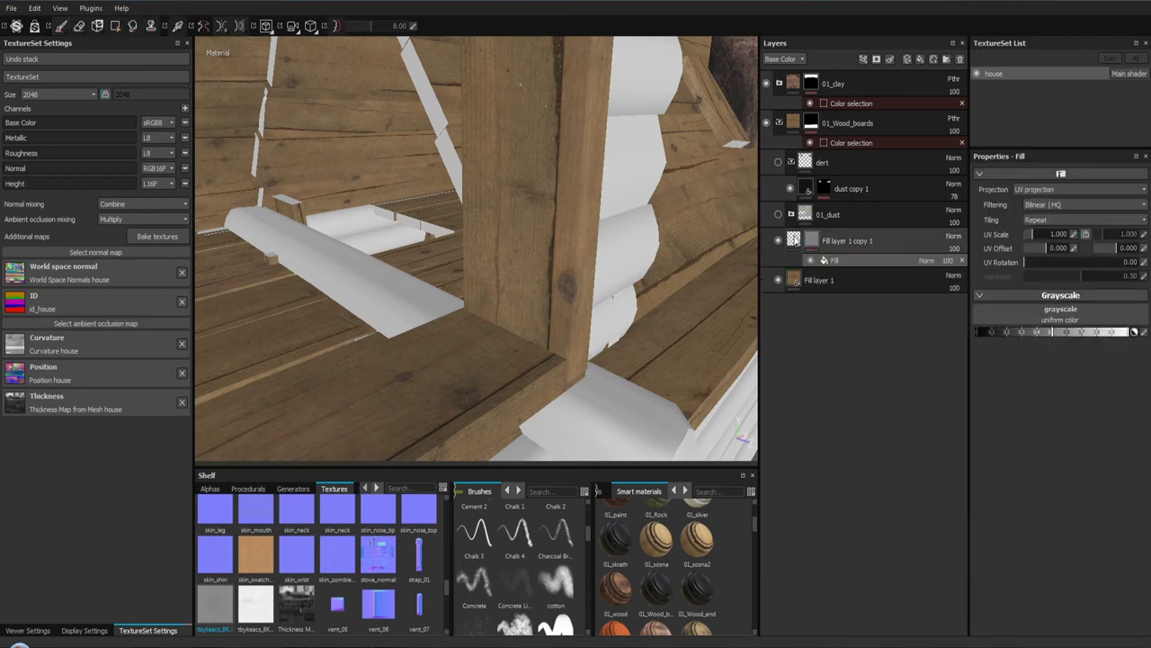
{"action": "left_click", "coordinate": [796, 240]}
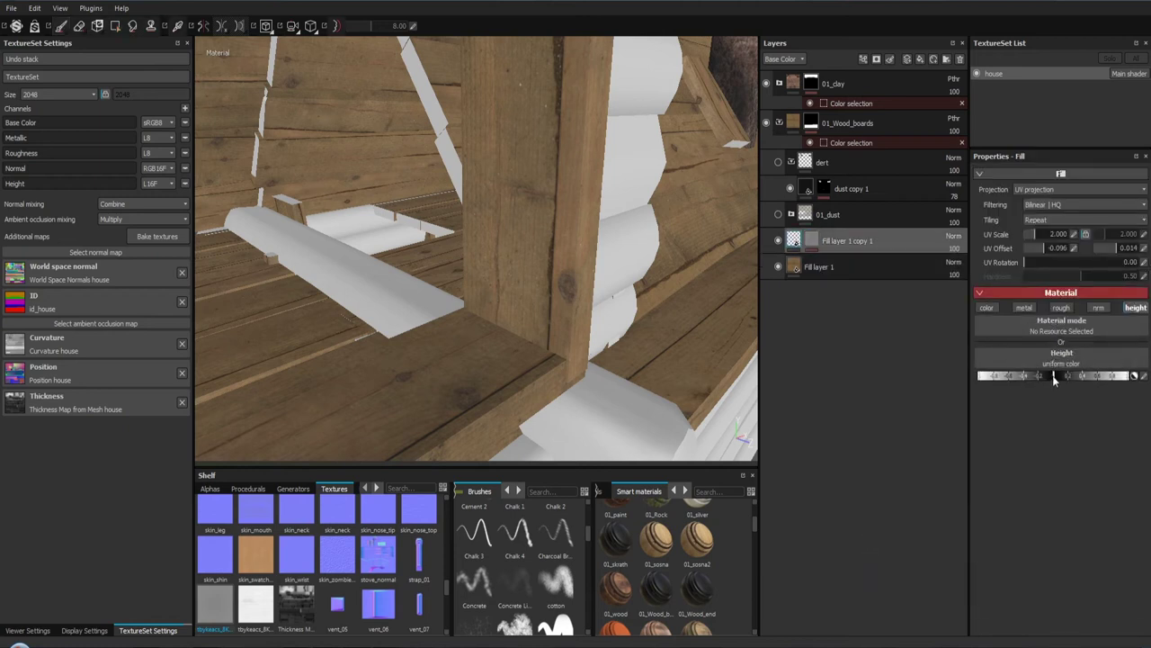
{"action": "left_click_drag", "start_coordinate": [1054, 378], "coordinate": [1059, 381]}
{"action": "left_click", "coordinate": [813, 240]}
{"action": "left_click", "coordinate": [848, 259]}
{"action": "left_click_drag", "start_coordinate": [216, 601], "coordinate": [1032, 315]}
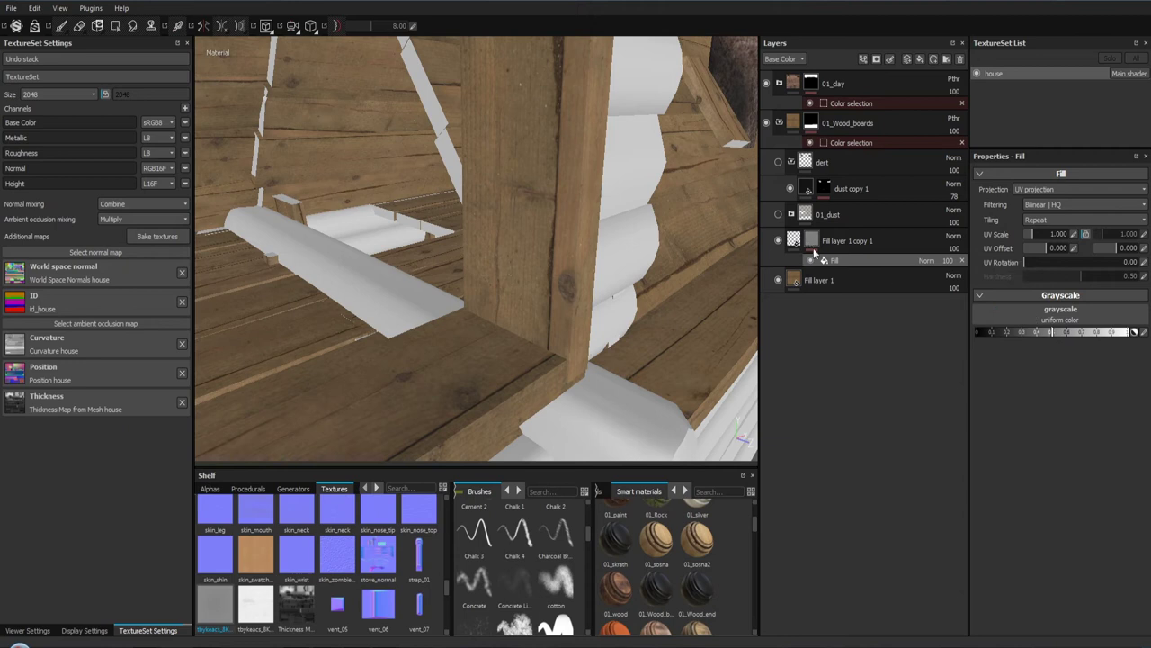
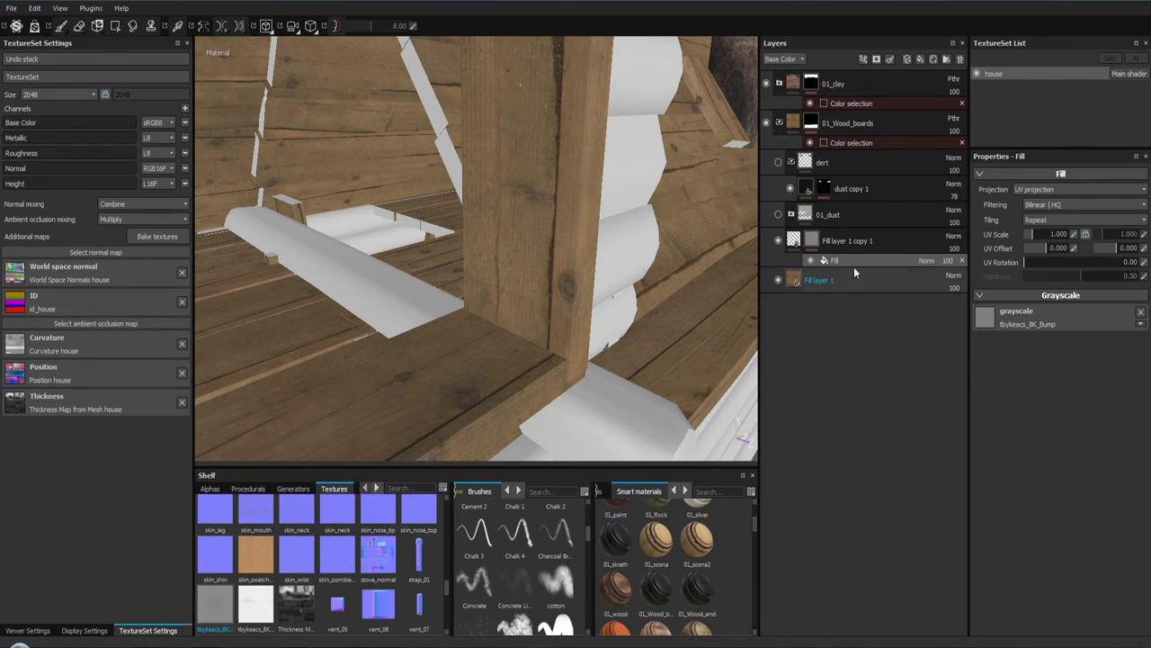
Step: Delete Fill layer 1 copy 1 and add Fill layer 2 with a black mask containing a fill
{"action": "left_click", "coordinate": [864, 241]}
{"action": "left_click", "coordinate": [959, 60]}
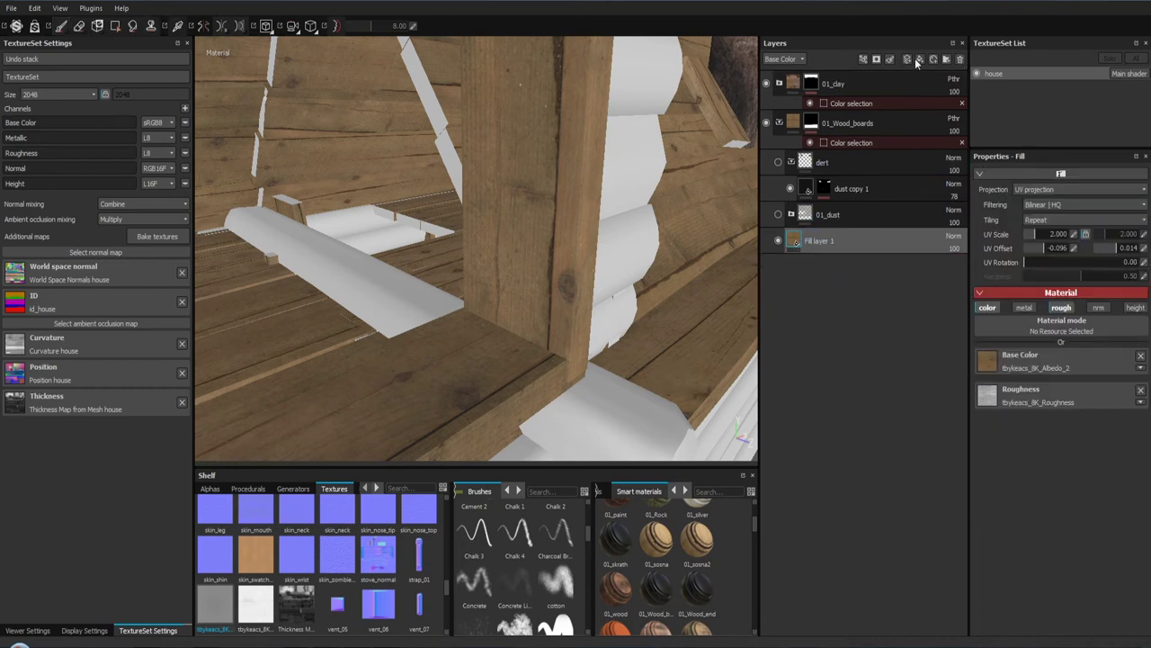
{"action": "left_click", "coordinate": [919, 59]}
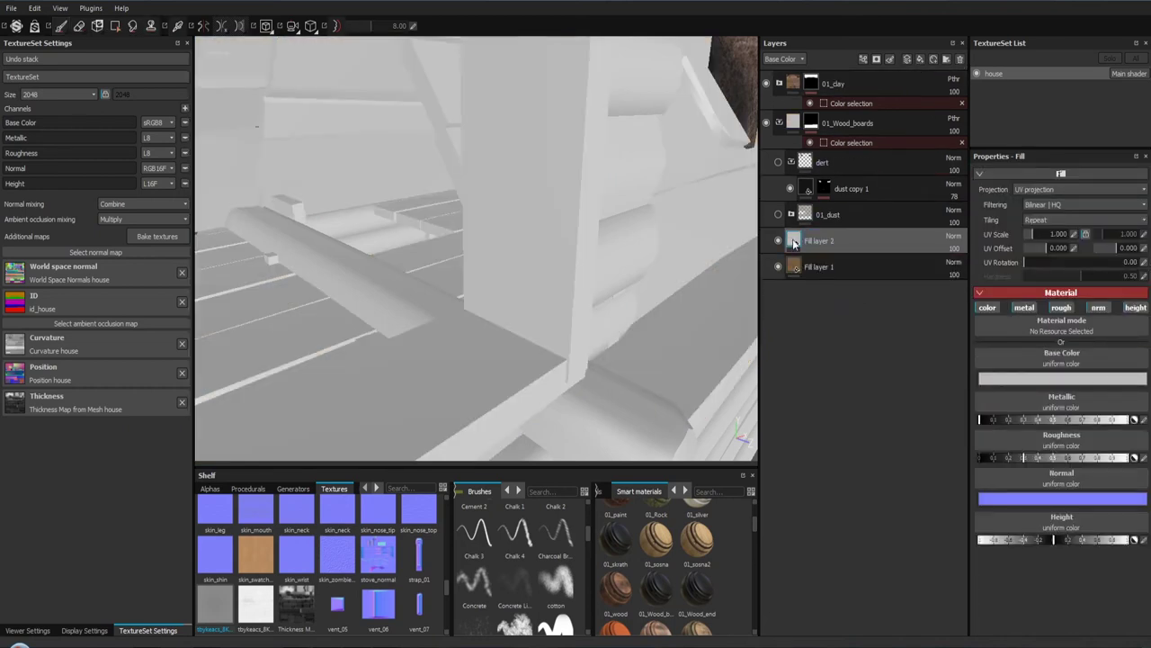
{"action": "right_click", "coordinate": [794, 243]}
{"action": "left_click", "coordinate": [836, 259]}
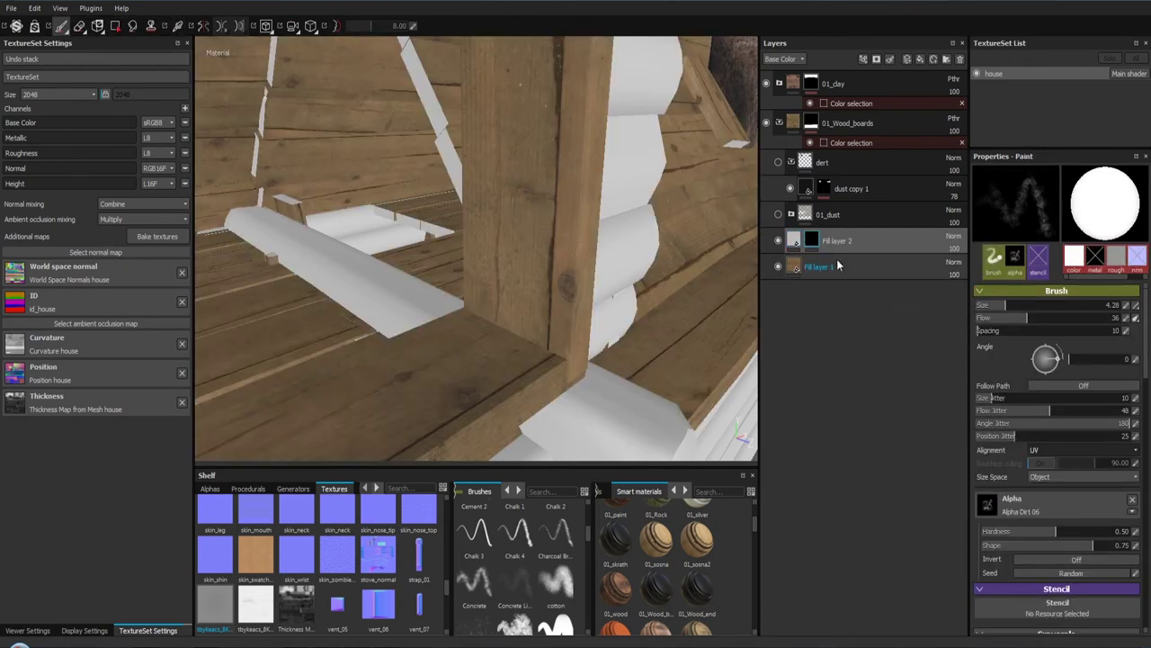
{"action": "right_click", "coordinate": [817, 241]}
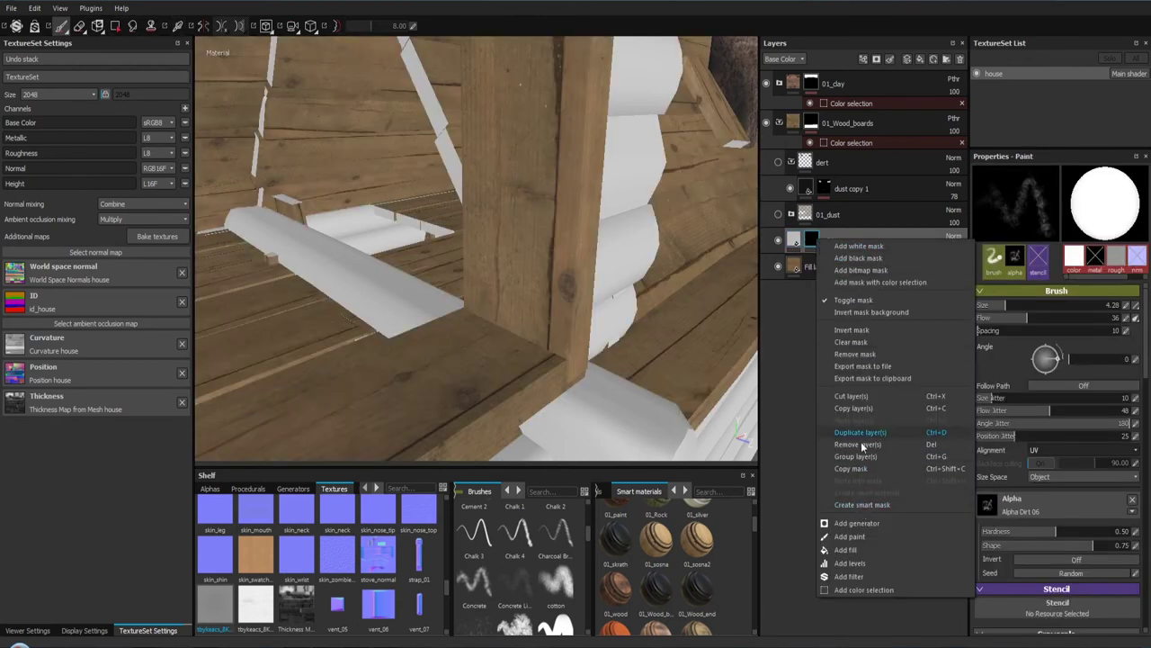
{"action": "left_click", "coordinate": [865, 545]}
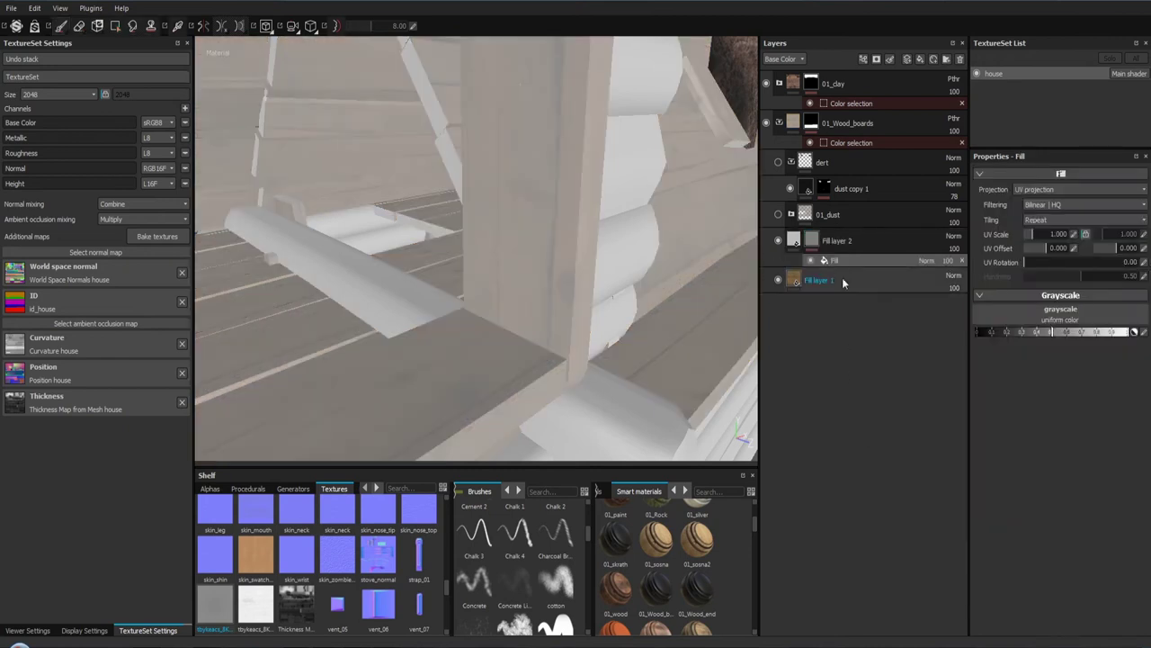
Step: Disable base colour, metallic, roughness and normal so Fill layer 2 affects only height
{"action": "left_click", "coordinate": [791, 241]}
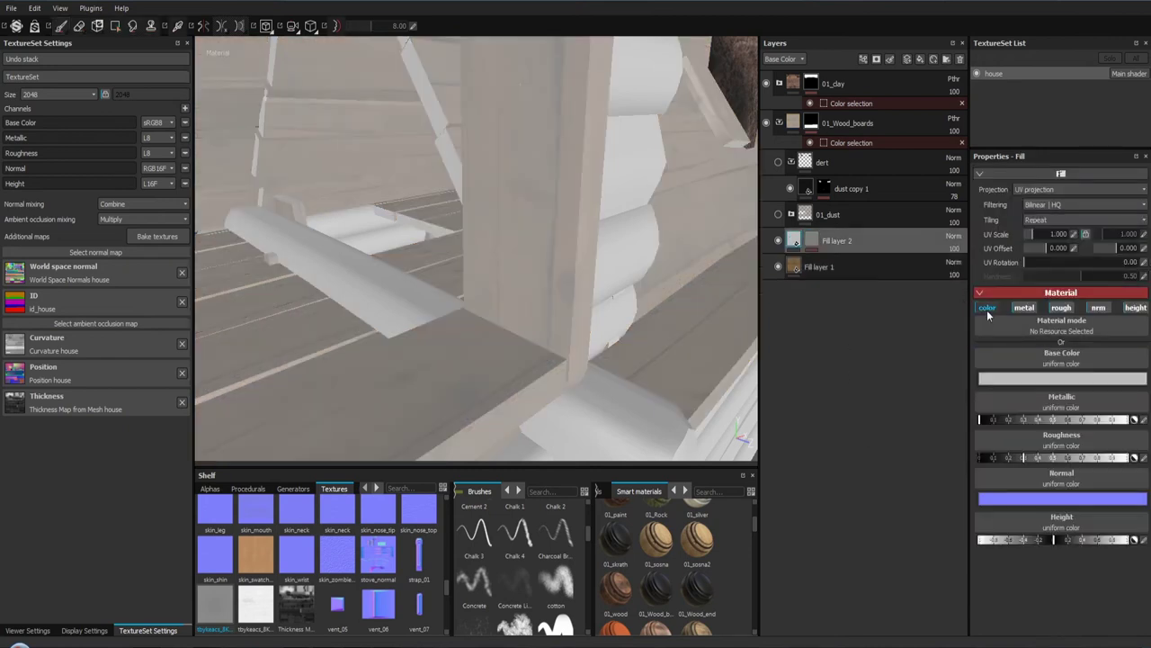
{"action": "left_click", "coordinate": [987, 309]}
{"action": "left_click", "coordinate": [1025, 309]}
{"action": "left_click", "coordinate": [1061, 308]}
{"action": "left_click", "coordinate": [1088, 308]}
{"action": "left_click", "coordinate": [1058, 376]}
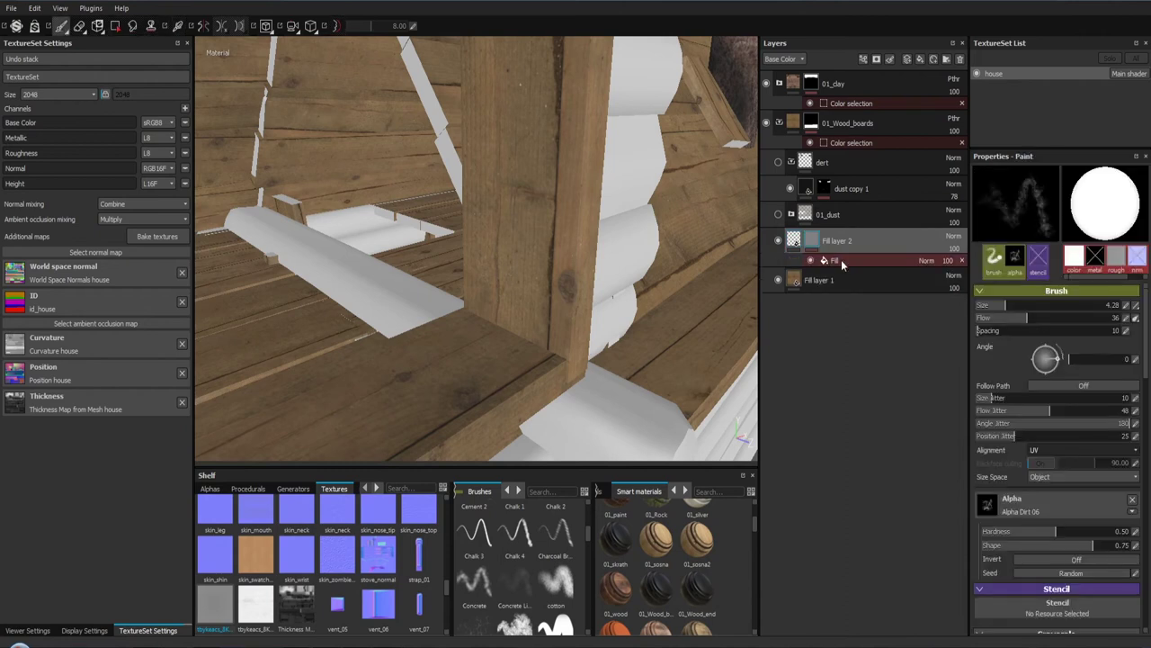
Step: Load the tbykeacs_8K_Bump texture into the mask fill's grayscale slot
{"action": "left_click", "coordinate": [845, 261]}
{"action": "left_click_drag", "start_coordinate": [229, 607], "coordinate": [1091, 311]}
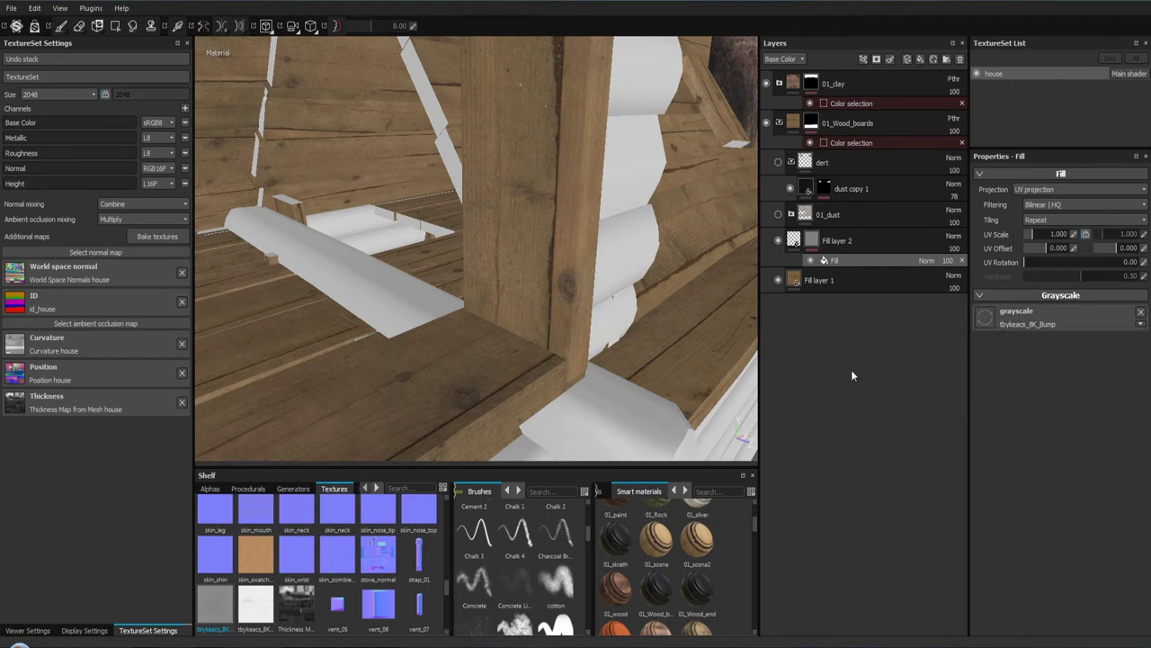
{"action": "left_click", "coordinate": [806, 281]}
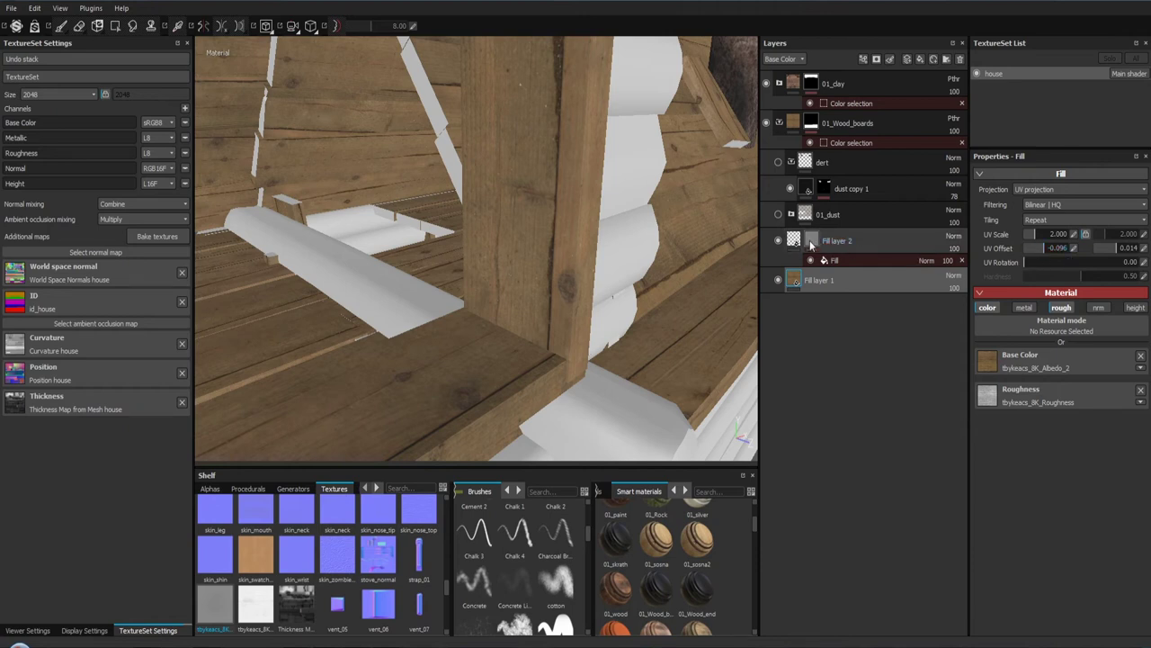
Step: Set the mask texture's UV scale to 2 and horizontal UV offset to -0.096
{"action": "left_click", "coordinate": [844, 259]}
{"action": "left_click", "coordinate": [1071, 237]}
{"action": "type", "text": "2"}
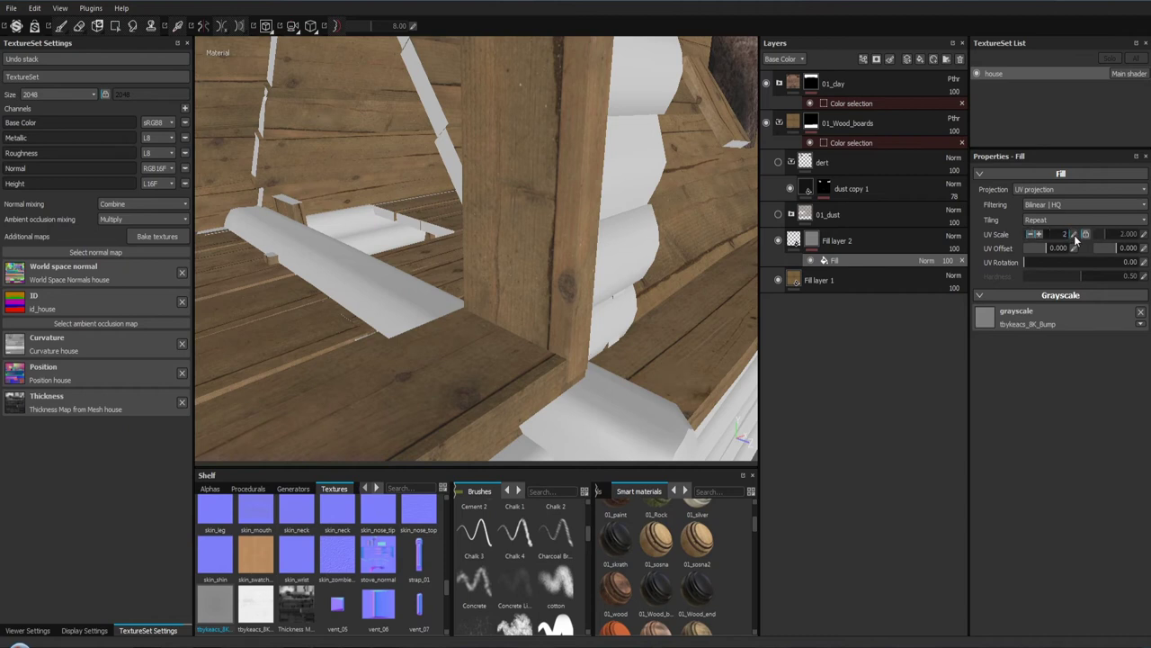
{"action": "left_click", "coordinate": [1073, 248]}
{"action": "key", "text": "BackSpace"}
{"action": "type", "text": "-0,096"}
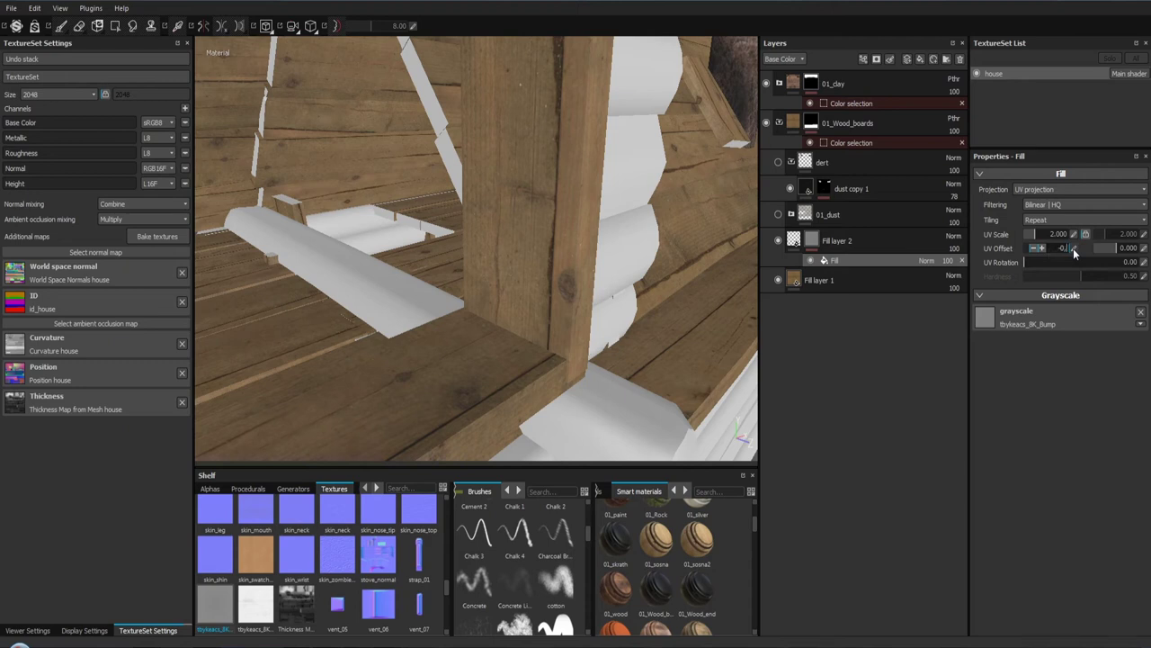
{"action": "key", "text": "Return"}
Step: Set the vertical UV offset to 0.014 and lower Fill layer 2's height value
{"action": "left_click", "coordinate": [814, 282]}
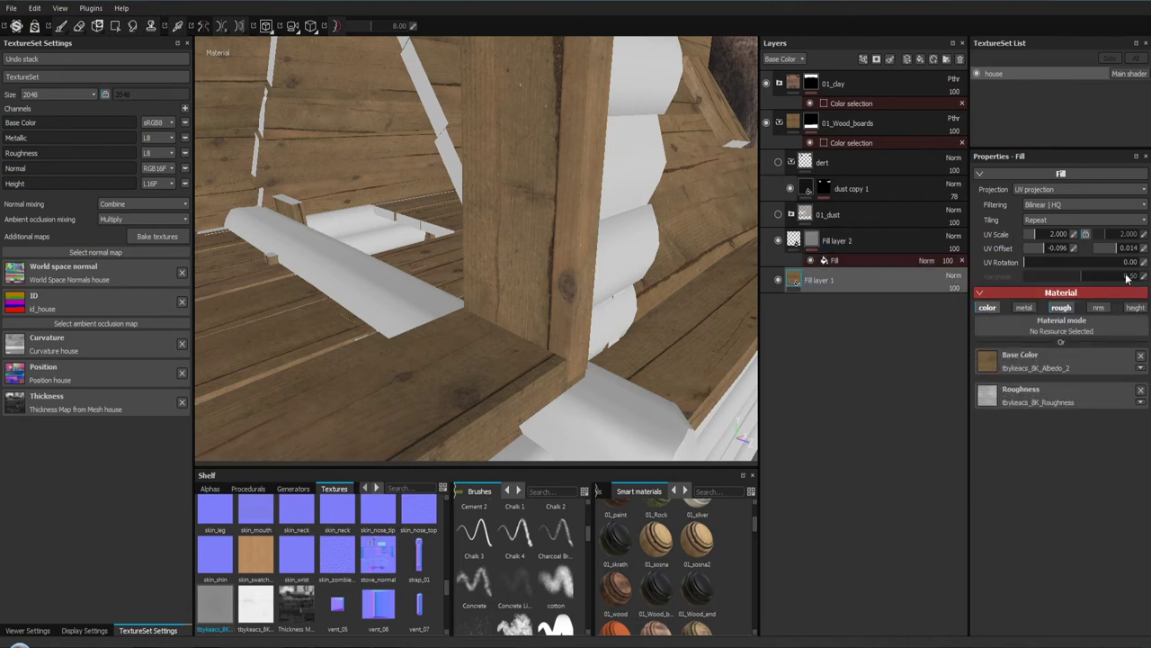
{"action": "left_click", "coordinate": [815, 240]}
{"action": "left_click", "coordinate": [850, 261]}
{"action": "left_click", "coordinate": [1144, 249]}
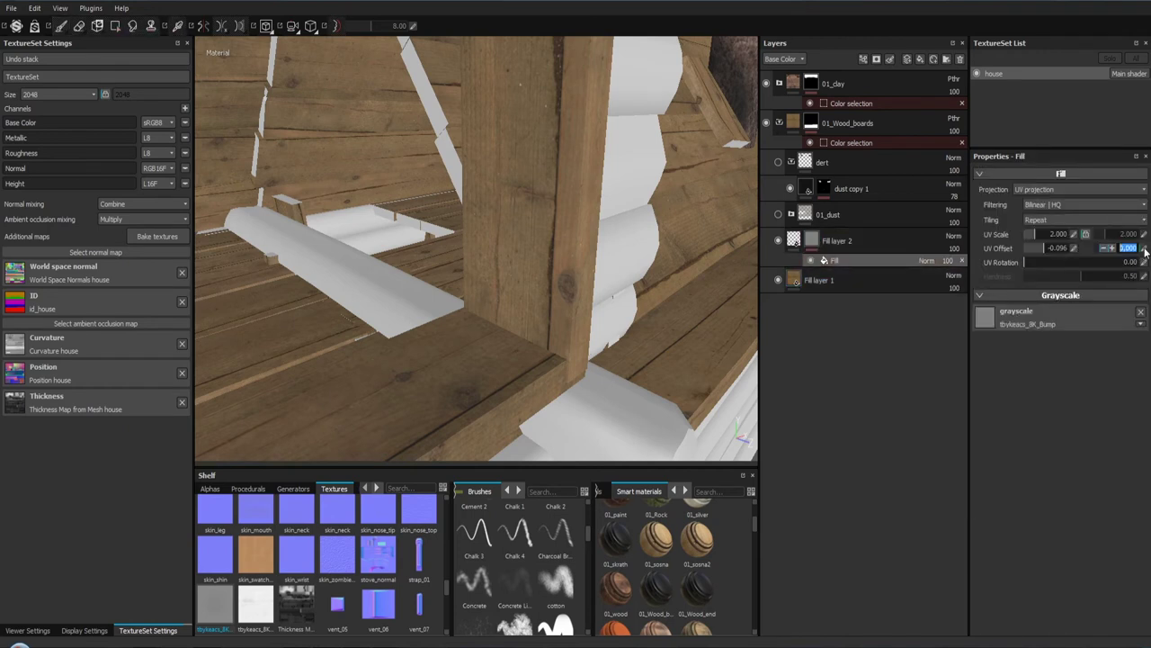
{"action": "type", "text": "0.014"}
{"action": "key", "text": "Return"}
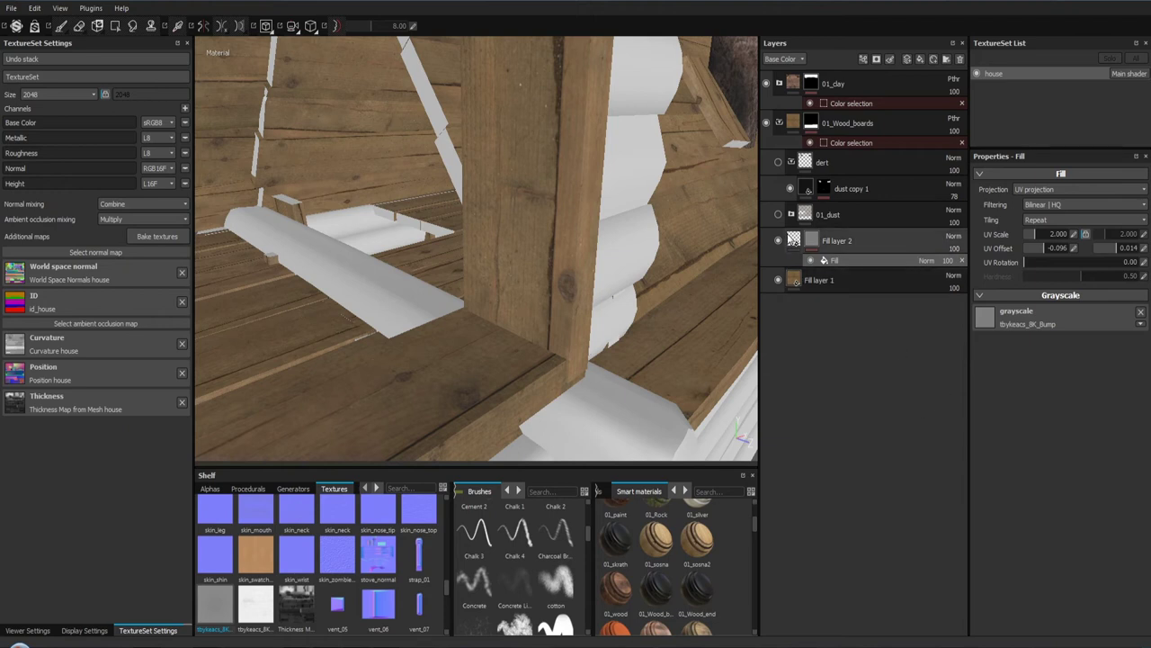
{"action": "left_click", "coordinate": [796, 243]}
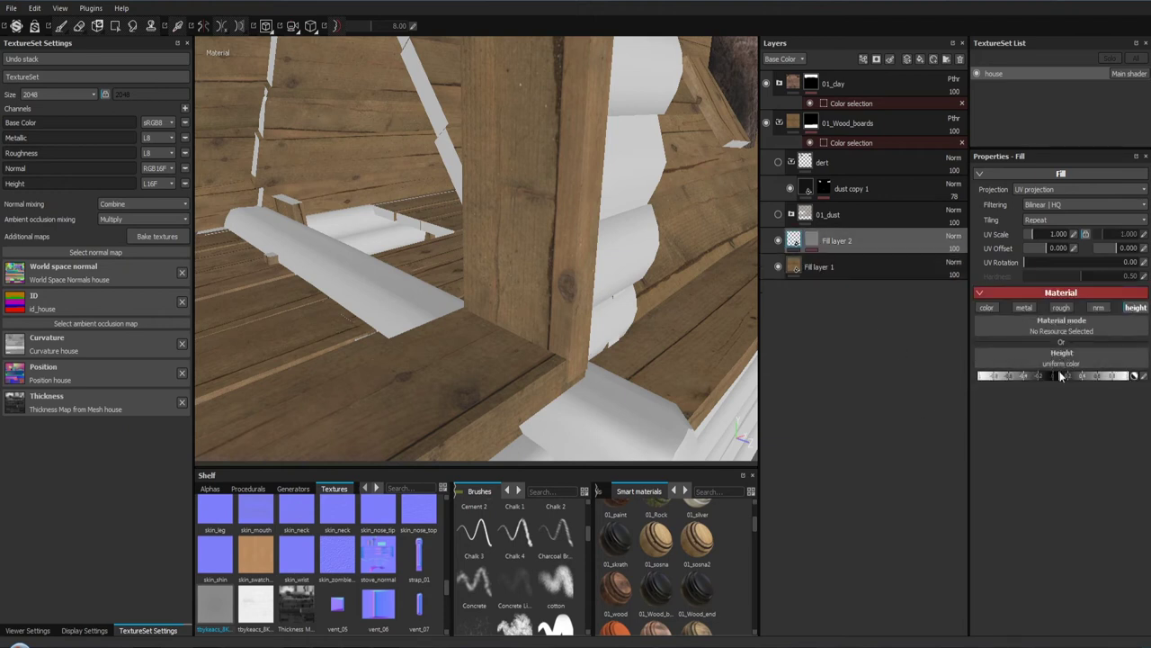
{"action": "left_click_drag", "start_coordinate": [1101, 375], "coordinate": [1058, 378]}
Step: Add a Levels adjustment to the mask fill, invert its output, and pull the white input to 0.854
{"action": "left_click", "coordinate": [816, 241]}
{"action": "right_click", "coordinate": [840, 260]}
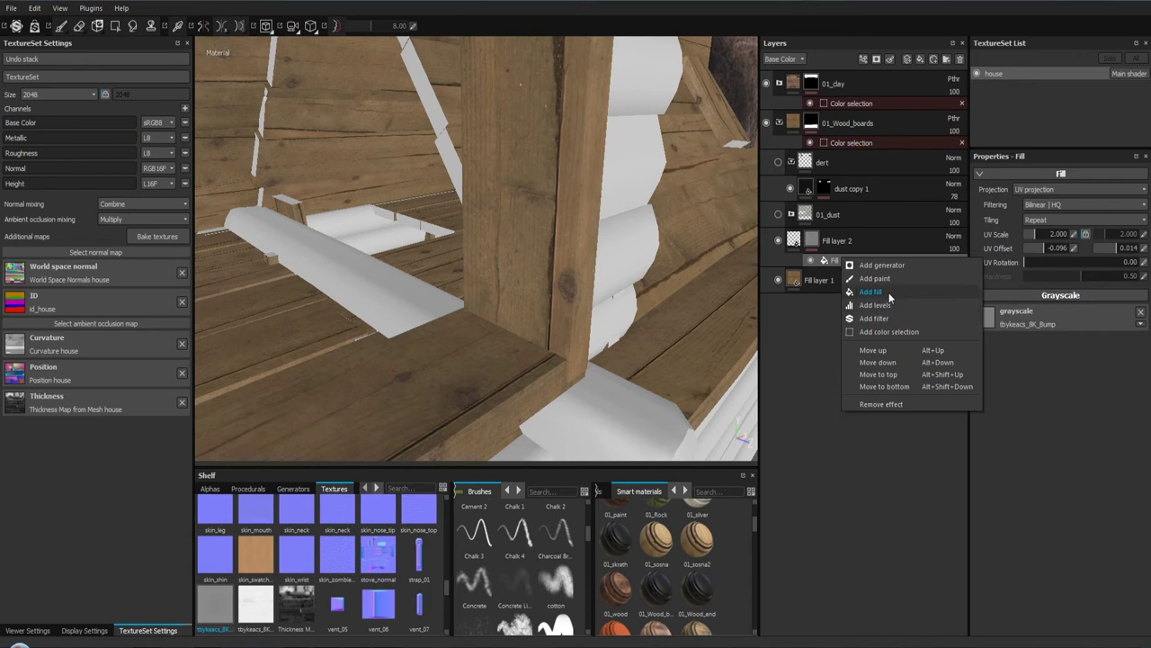
{"action": "left_click", "coordinate": [894, 304]}
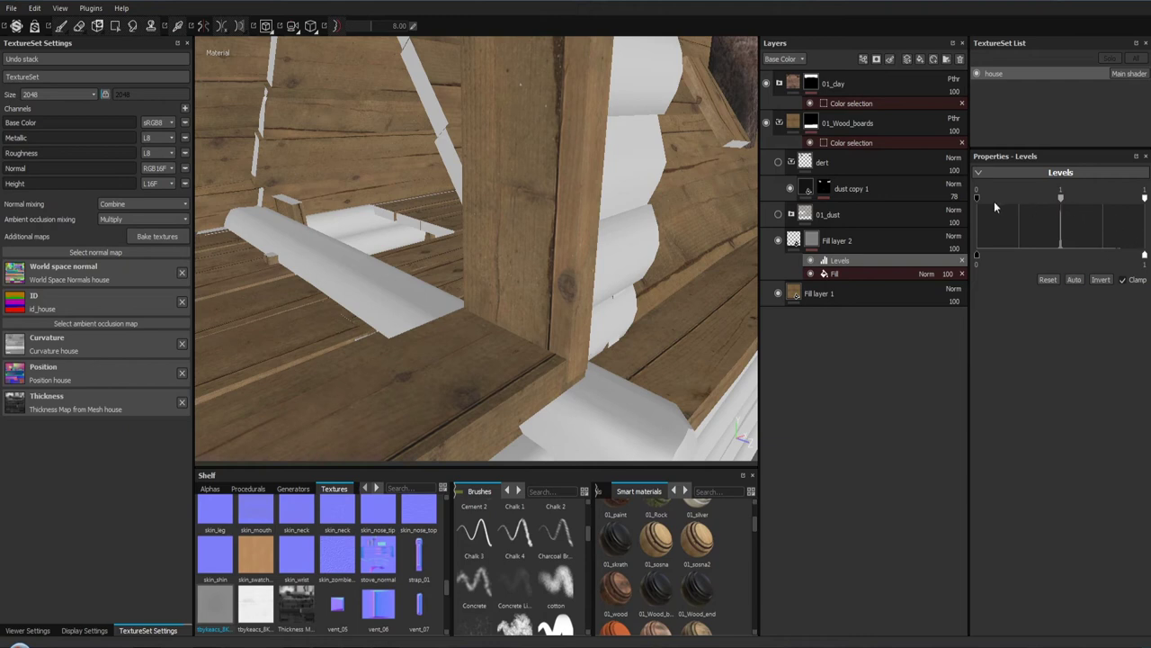
{"action": "left_click_drag", "start_coordinate": [976, 196], "coordinate": [964, 200]}
{"action": "left_click_drag", "start_coordinate": [1001, 204], "coordinate": [1057, 207]}
{"action": "left_click", "coordinate": [1101, 281]}
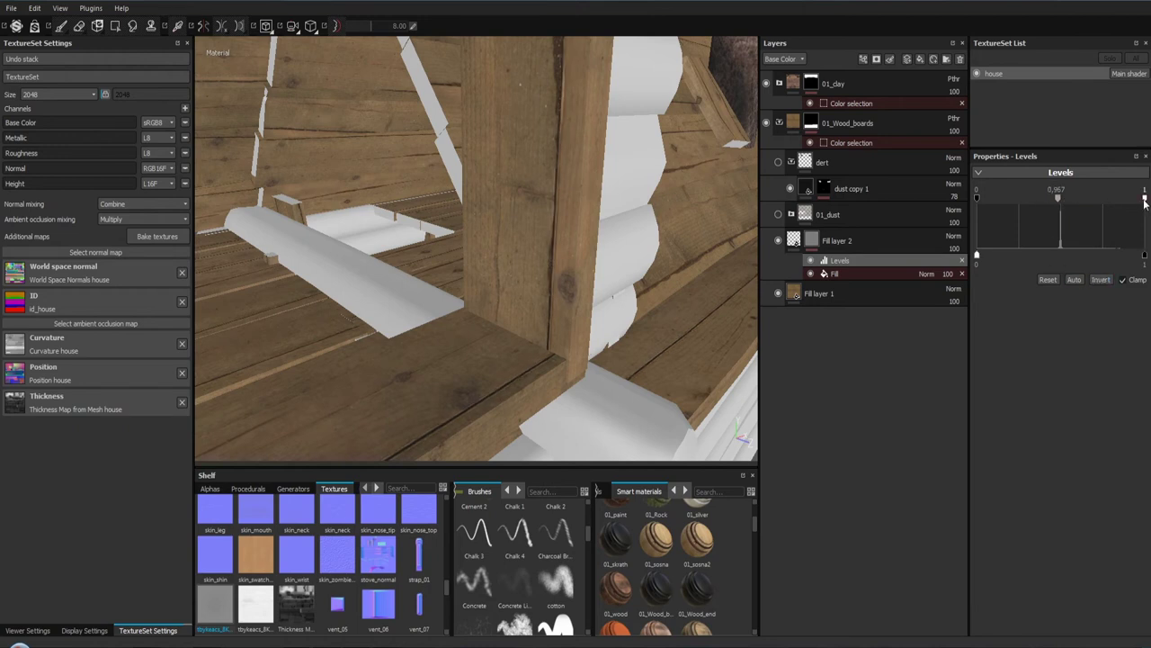
{"action": "left_click_drag", "start_coordinate": [1145, 200], "coordinate": [1065, 216]}
Step: Check the roof boards in the Height channel view and raise the Levels midpoint to 0.967
{"action": "left_click_drag", "start_coordinate": [543, 270], "coordinate": [543, 114]}
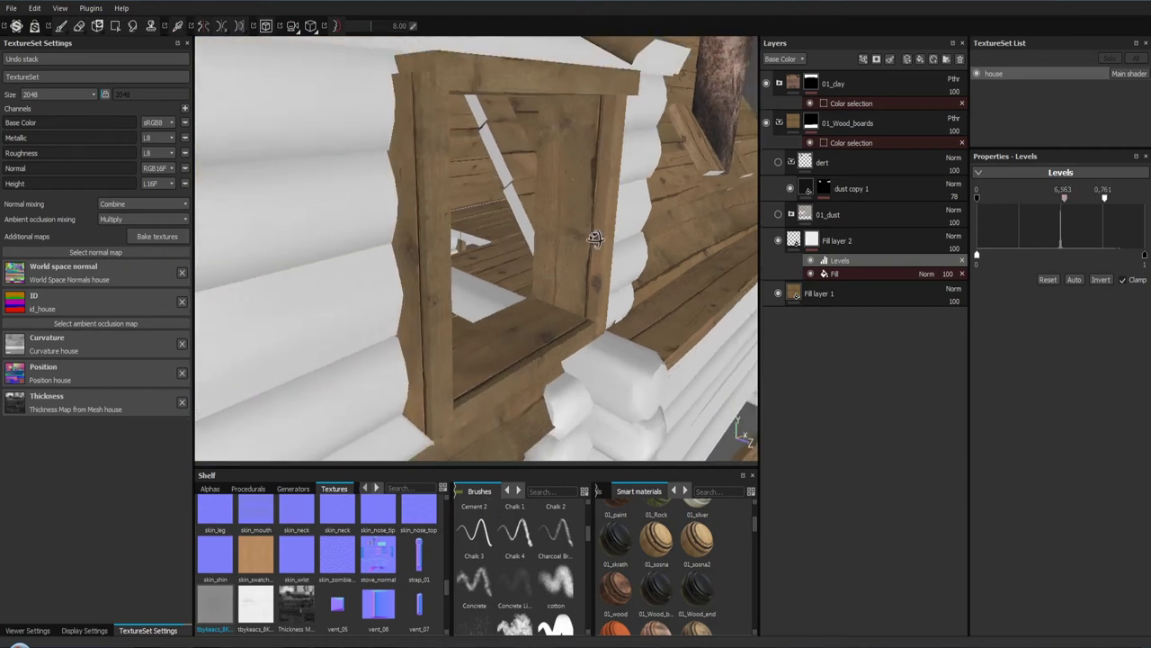
{"action": "left_click_drag", "start_coordinate": [543, 113], "coordinate": [489, 211]}
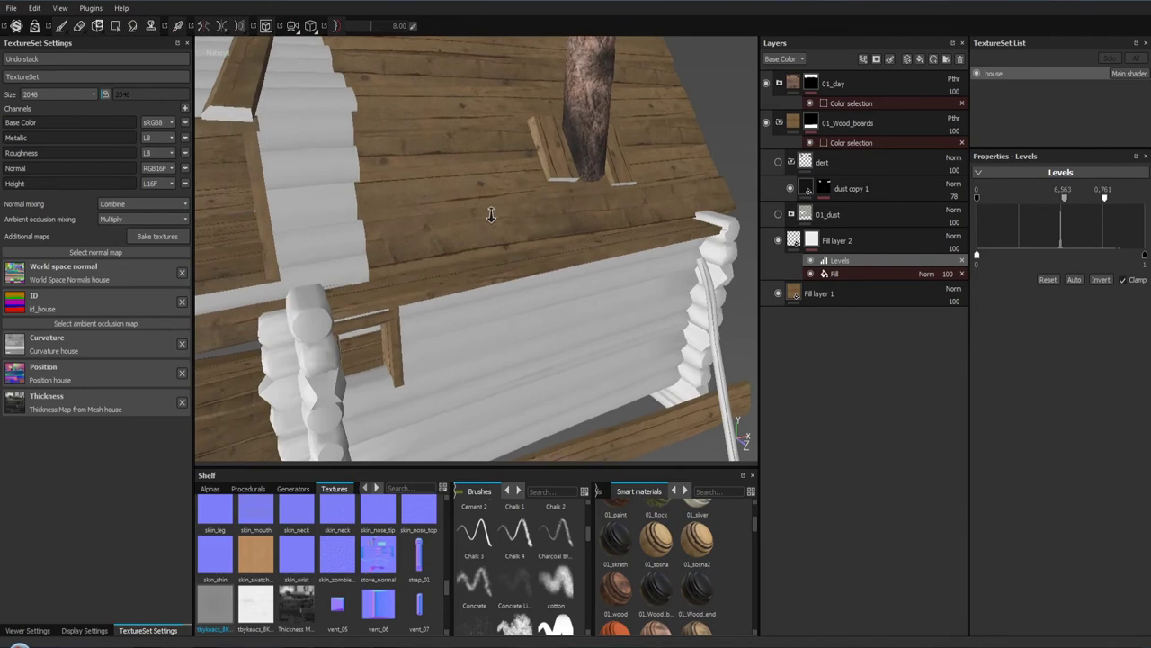
{"action": "left_click_drag", "start_coordinate": [488, 210], "coordinate": [522, 226]}
{"action": "key", "text": "c"}
{"action": "left_click_drag", "start_coordinate": [527, 210], "coordinate": [581, 266]}
{"action": "key", "text": "c"}
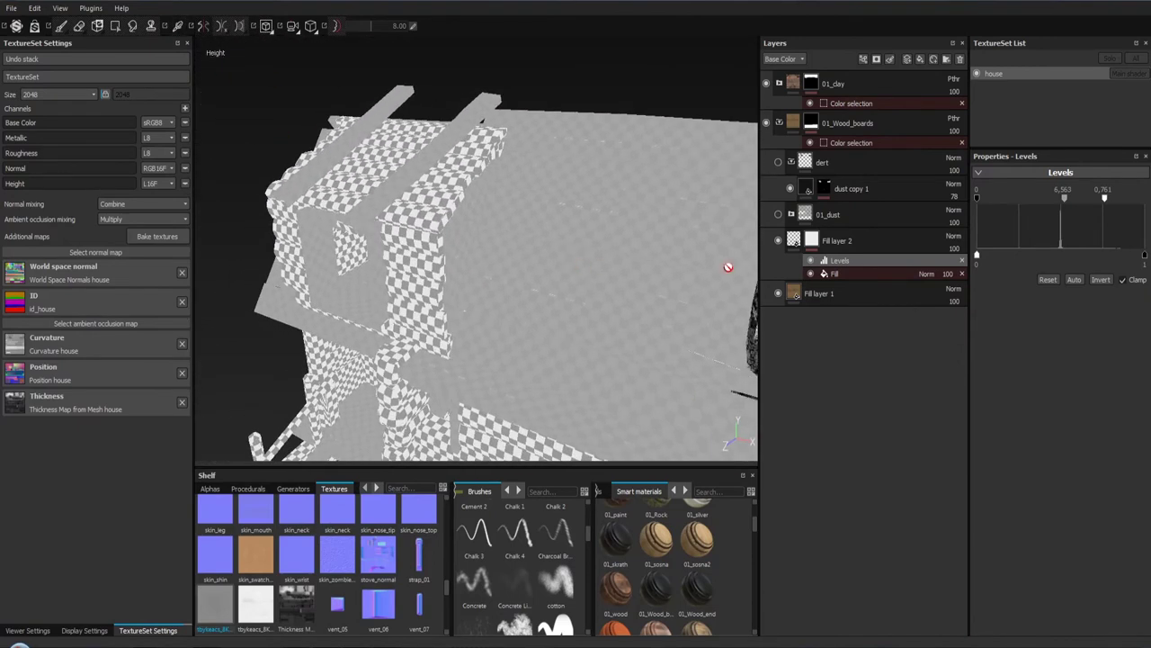
{"action": "left_click_drag", "start_coordinate": [1067, 200], "coordinate": [1117, 218]}
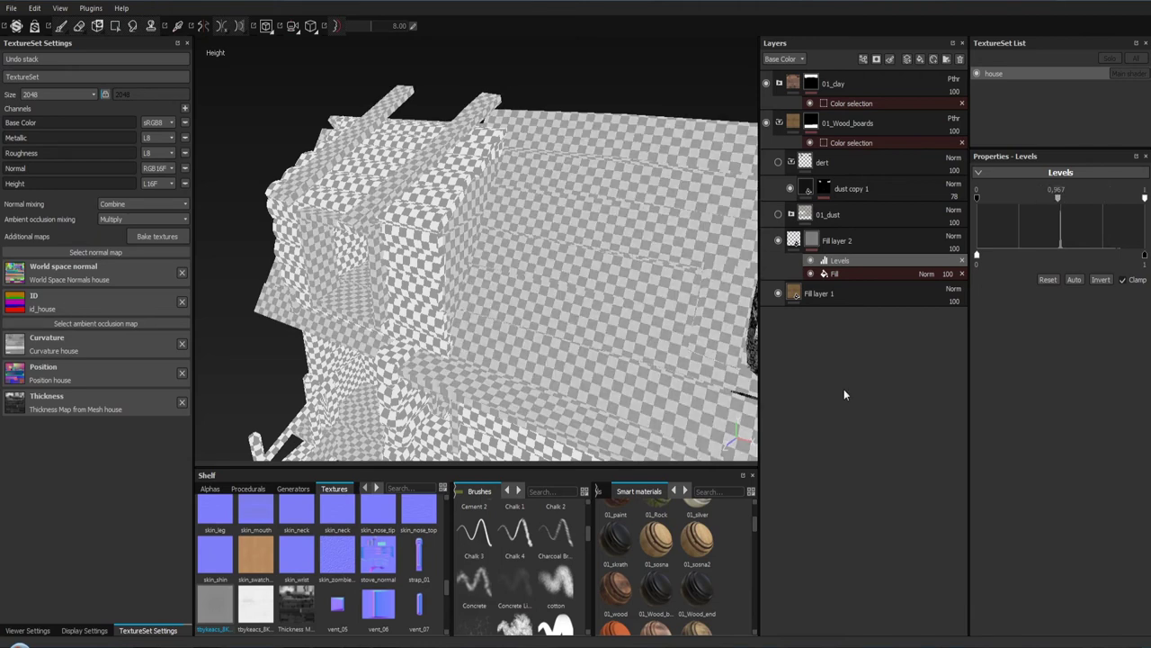
{"action": "key", "text": "m"}
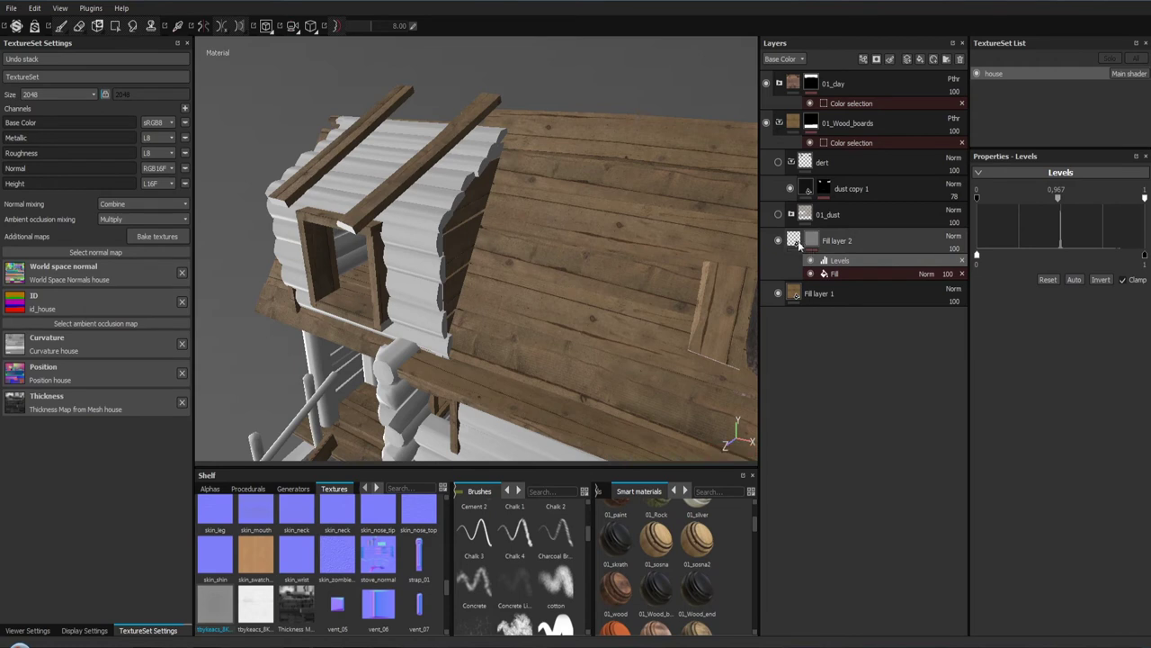
{"action": "left_click", "coordinate": [837, 273]}
{"action": "left_click_drag", "start_coordinate": [607, 275], "coordinate": [606, 351]}
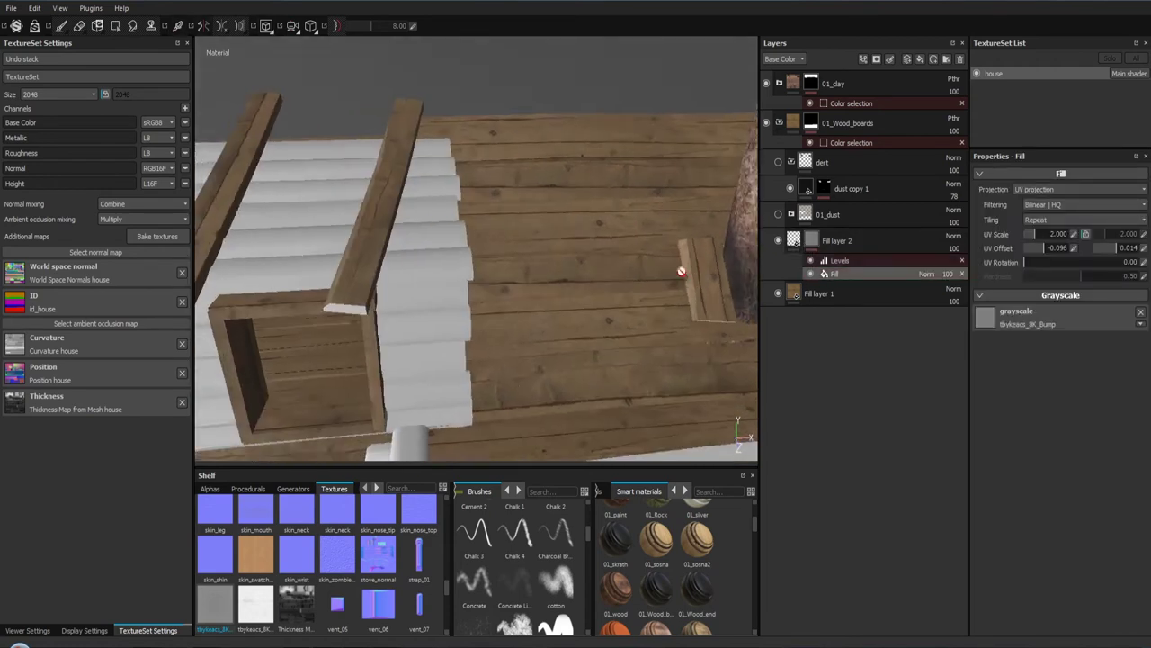
{"action": "left_click", "coordinate": [797, 241]}
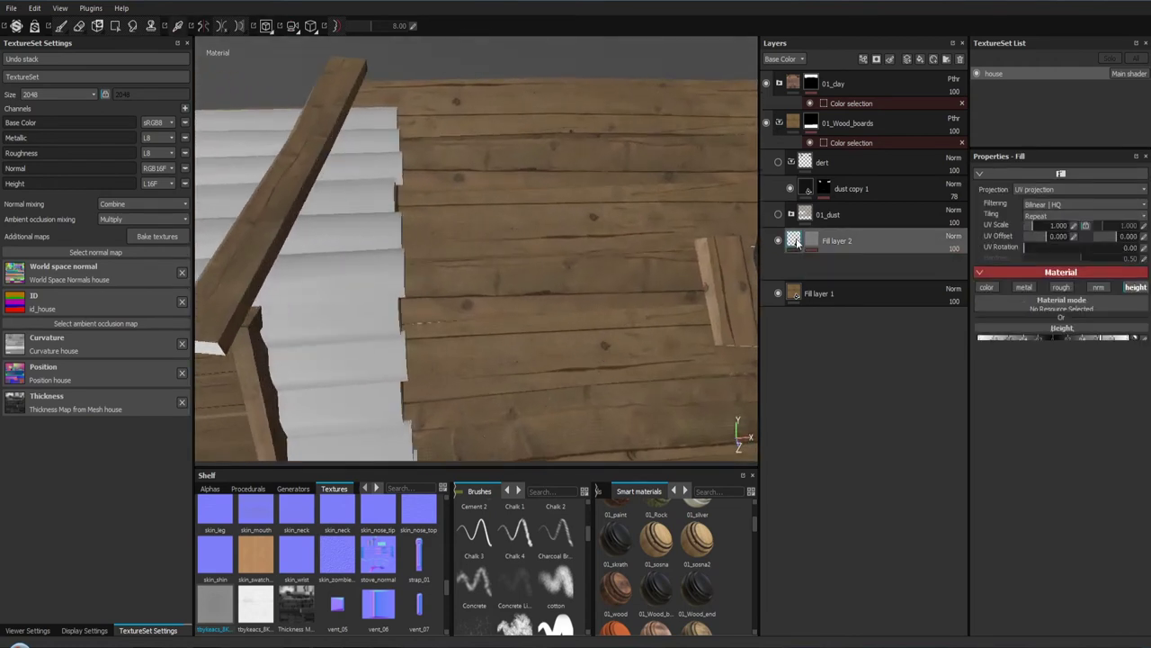
{"action": "left_click_drag", "start_coordinate": [1101, 376], "coordinate": [1075, 374]}
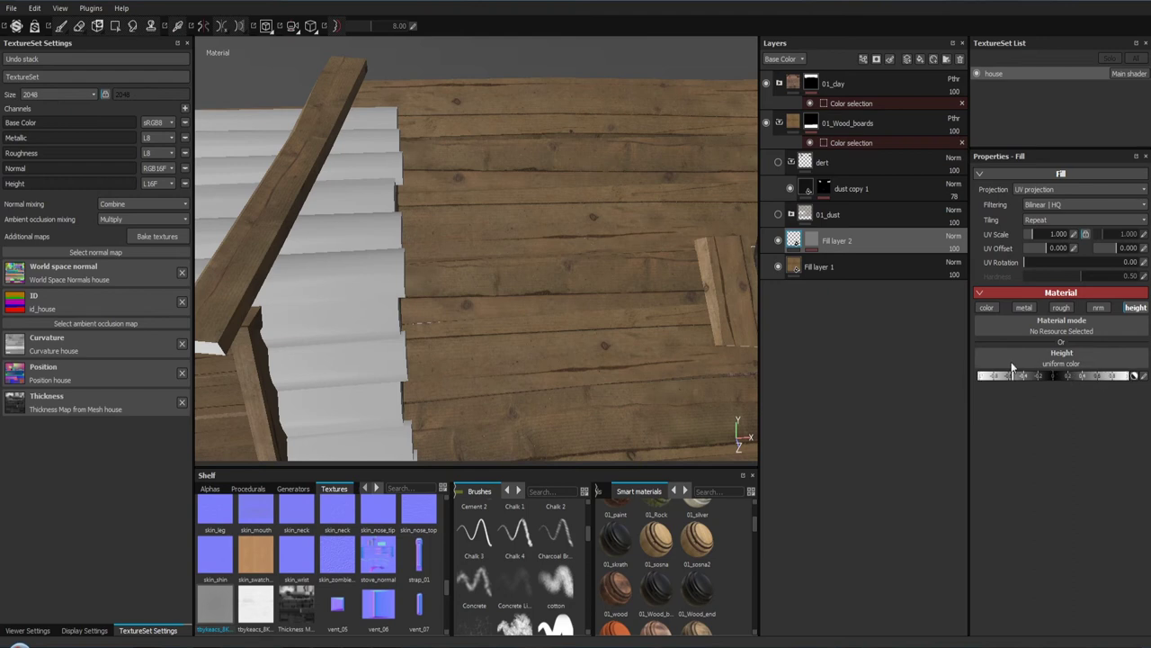
{"action": "key", "text": "c"}
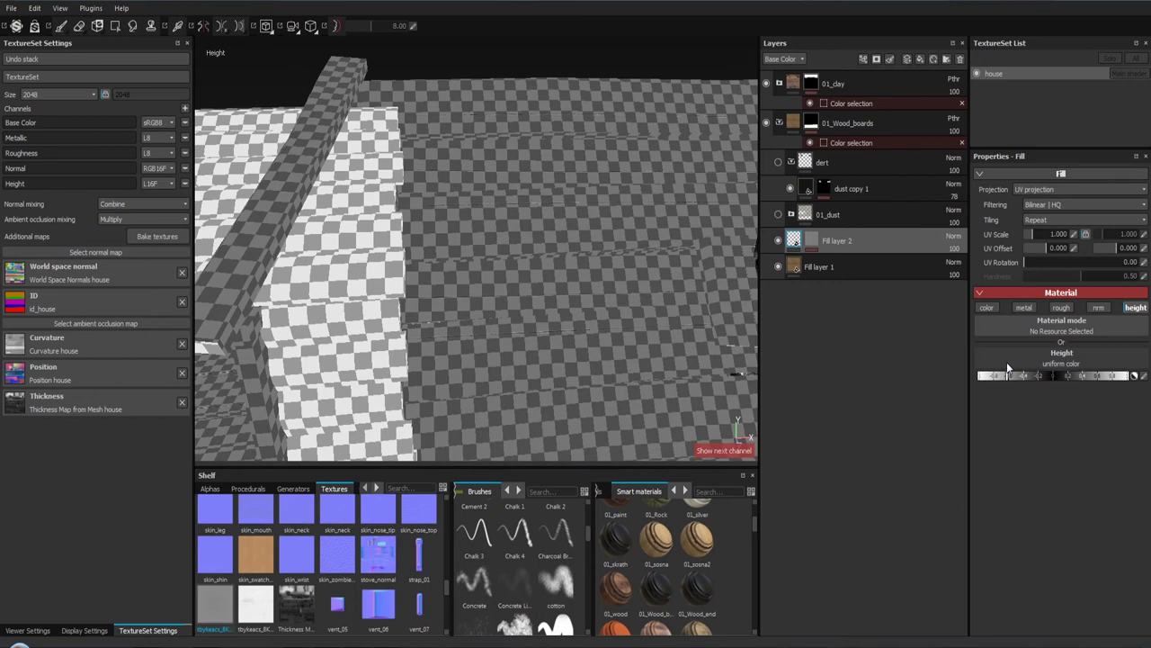
{"action": "left_click_drag", "start_coordinate": [1007, 373], "coordinate": [1056, 392]}
{"action": "key", "text": "m"}
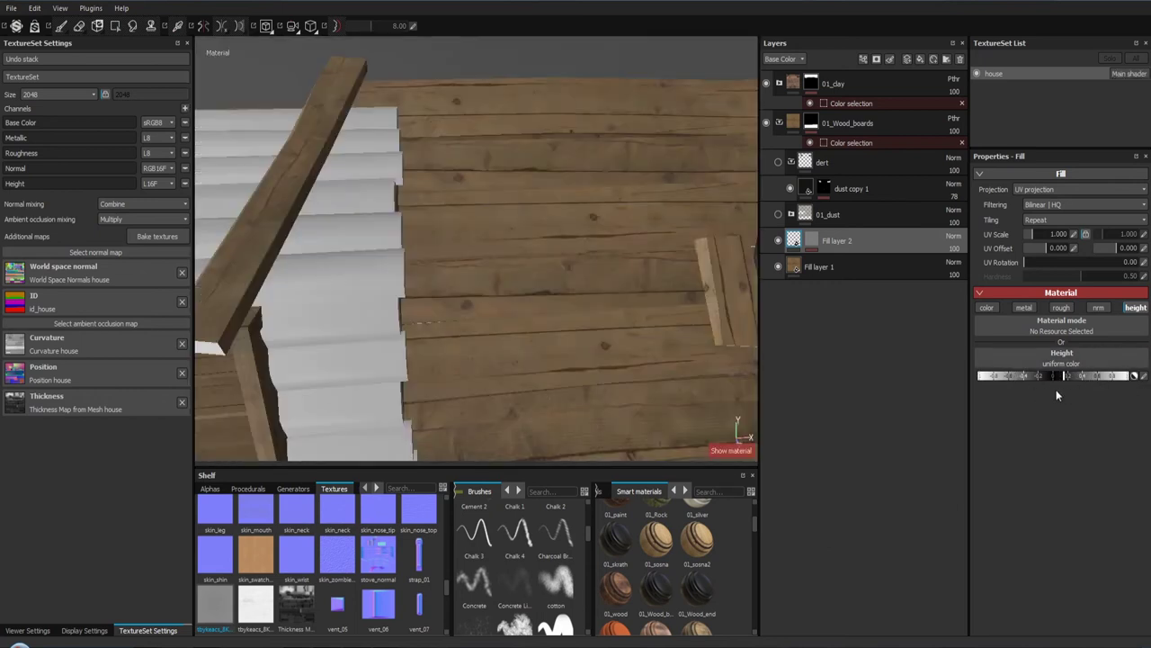
{"action": "left_click_drag", "start_coordinate": [599, 281], "coordinate": [531, 280]}
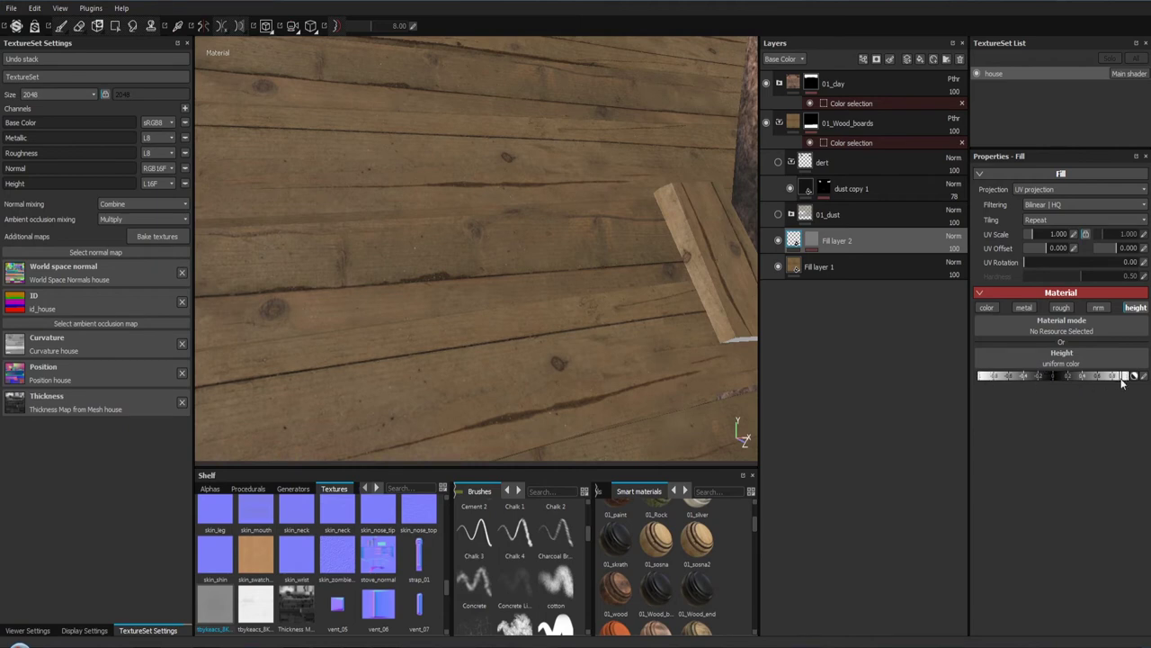
{"action": "scroll", "scroll_direction": "up", "scroll_amount": 3}
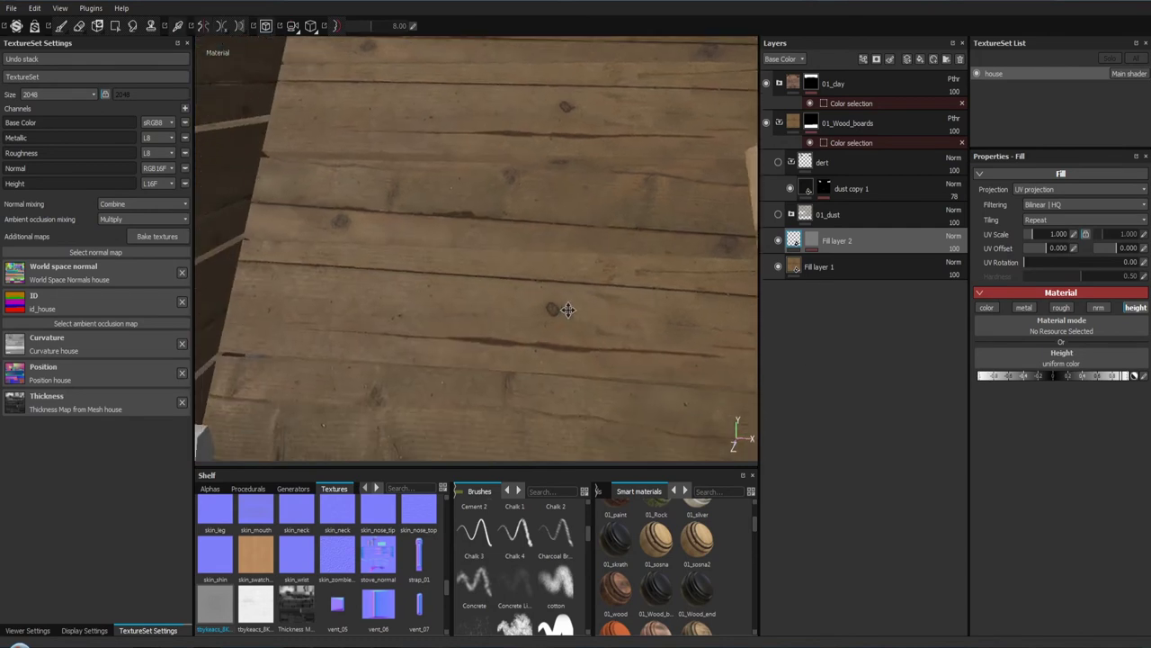
{"action": "left_click_drag", "start_coordinate": [566, 308], "coordinate": [665, 477]}
{"action": "scroll", "scroll_direction": "down", "scroll_amount": 3}
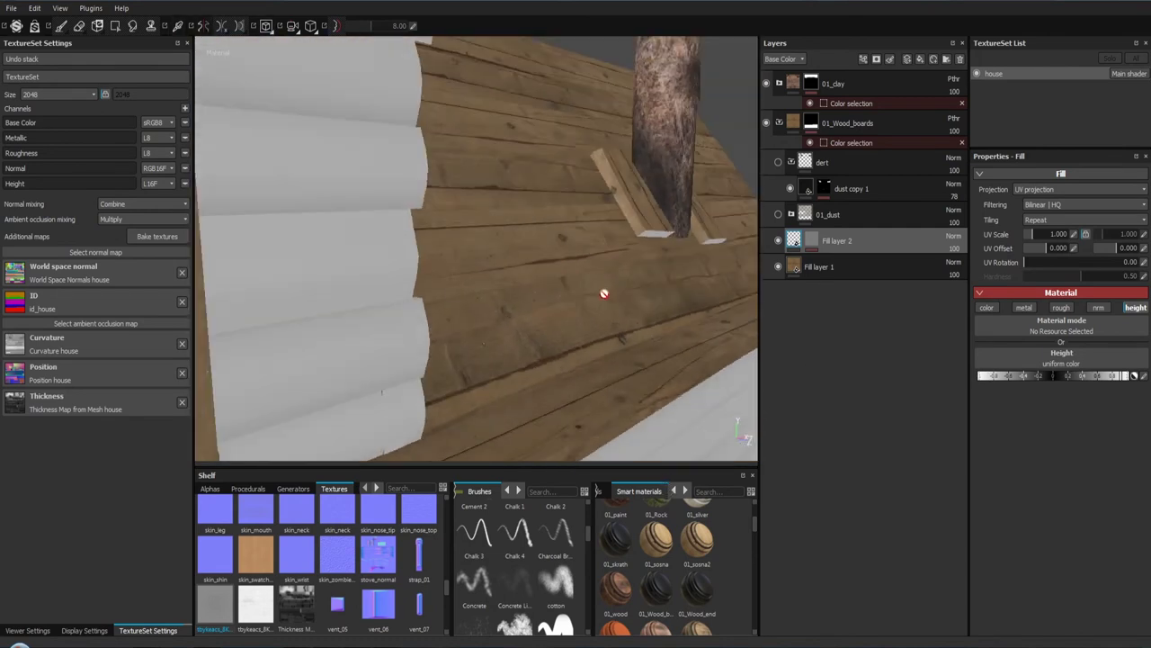
{"action": "left_click_drag", "start_coordinate": [486, 156], "coordinate": [586, 159]}
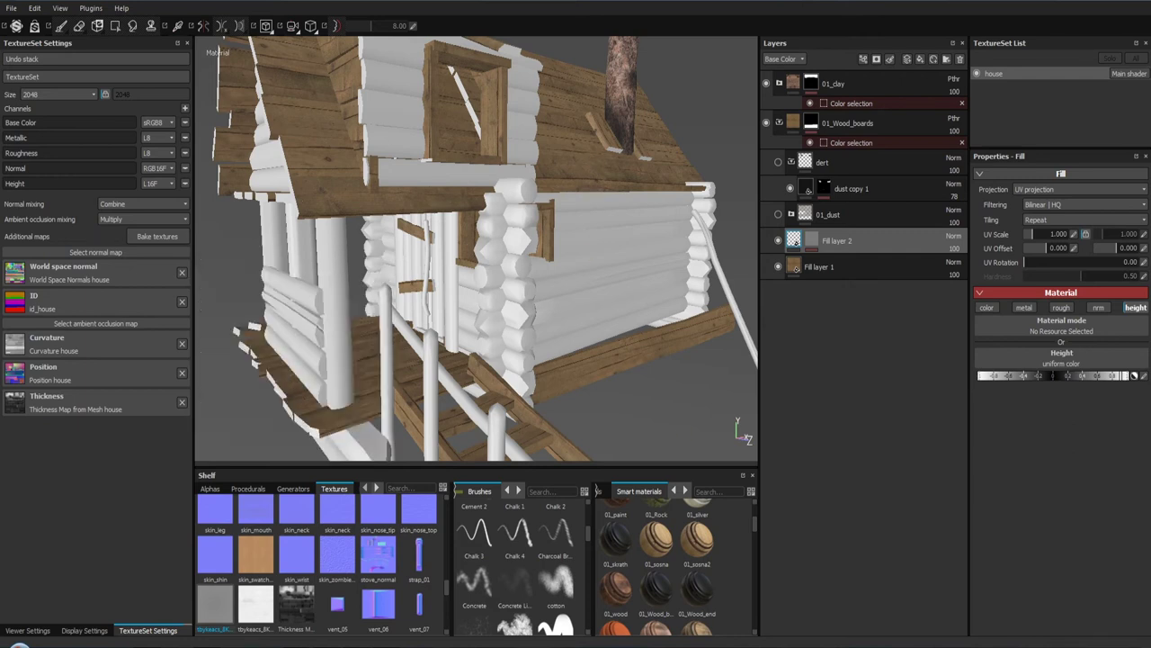
{"action": "left_click_drag", "start_coordinate": [476, 251], "coordinate": [414, 243]}
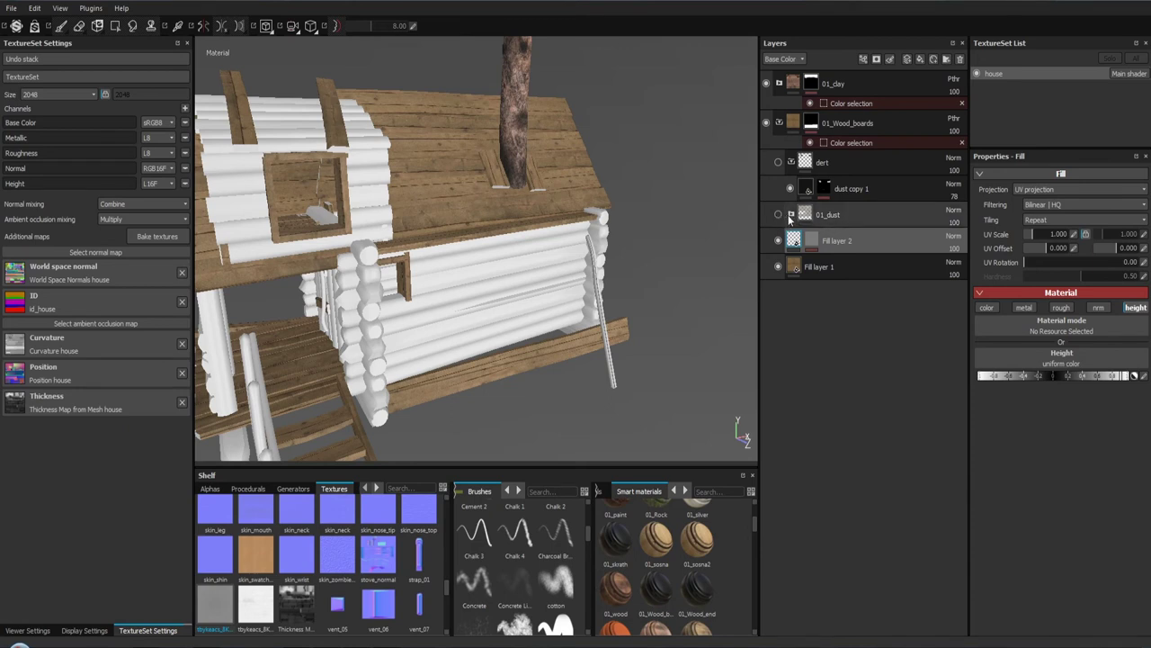
Step: Make the 01_dust folder visible and view the roof boards face-on
{"action": "left_click", "coordinate": [778, 214]}
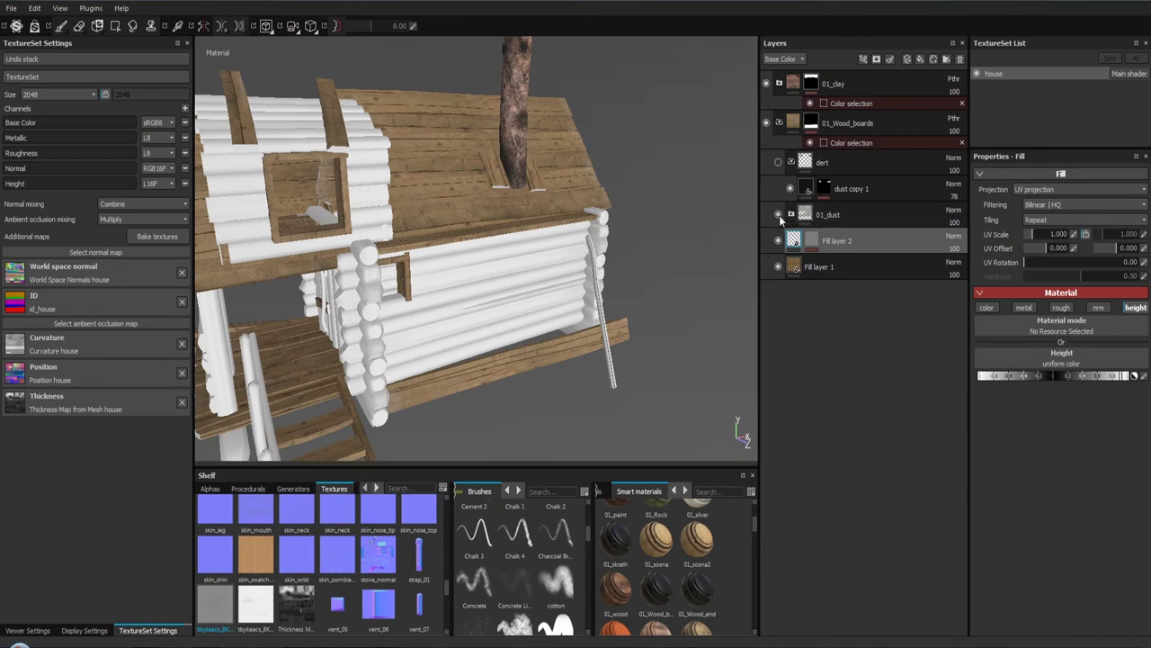
{"action": "left_click_drag", "start_coordinate": [634, 197], "coordinate": [621, 203]}
{"action": "left_click_drag", "start_coordinate": [621, 202], "coordinate": [576, 187]}
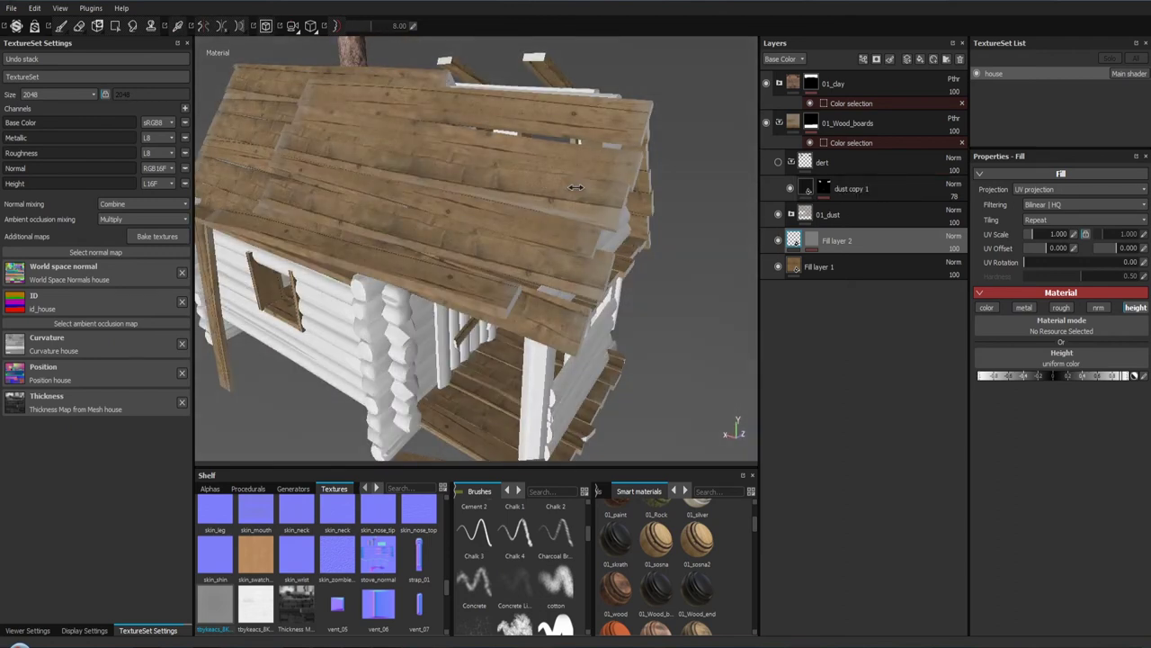
{"action": "left_click_drag", "start_coordinate": [549, 184], "coordinate": [729, 211]}
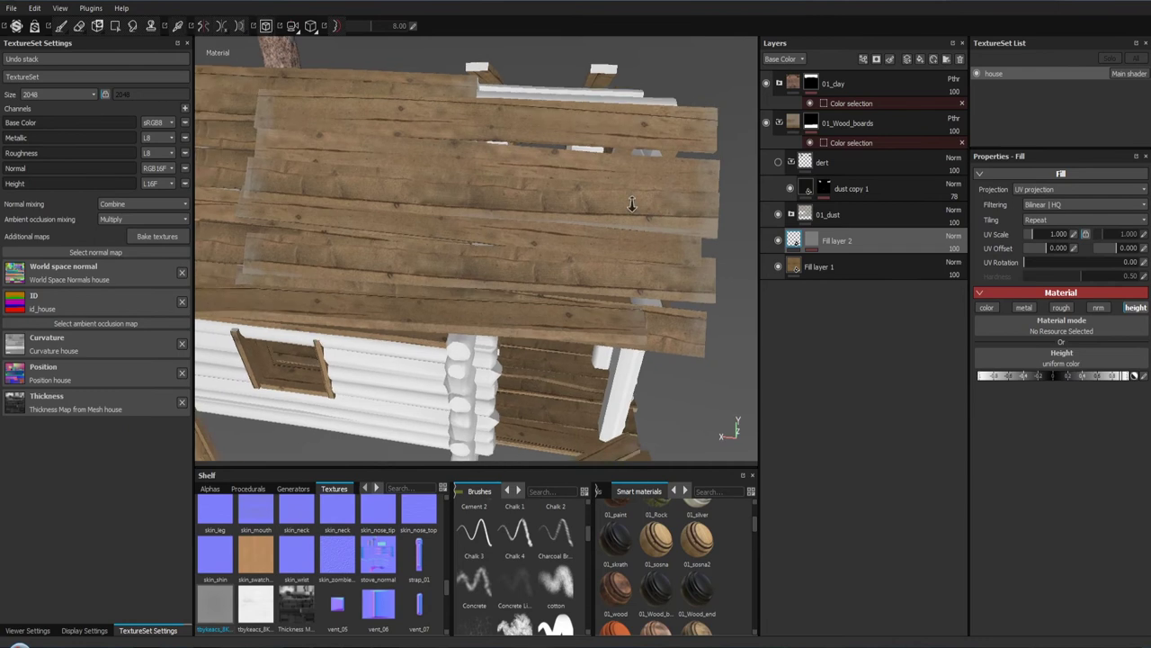
Step: Expand 01_dust and toggle the dust copy 1 mask's Paint and Fill effects to compare
{"action": "left_click", "coordinate": [792, 217]}
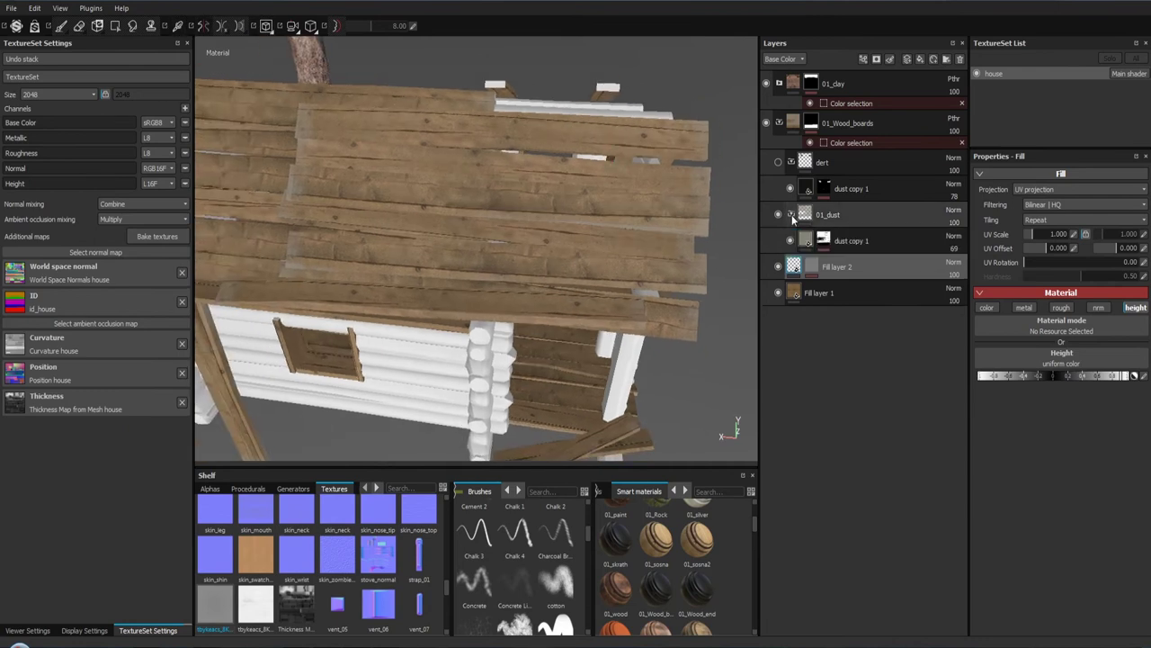
{"action": "left_click", "coordinate": [824, 241]}
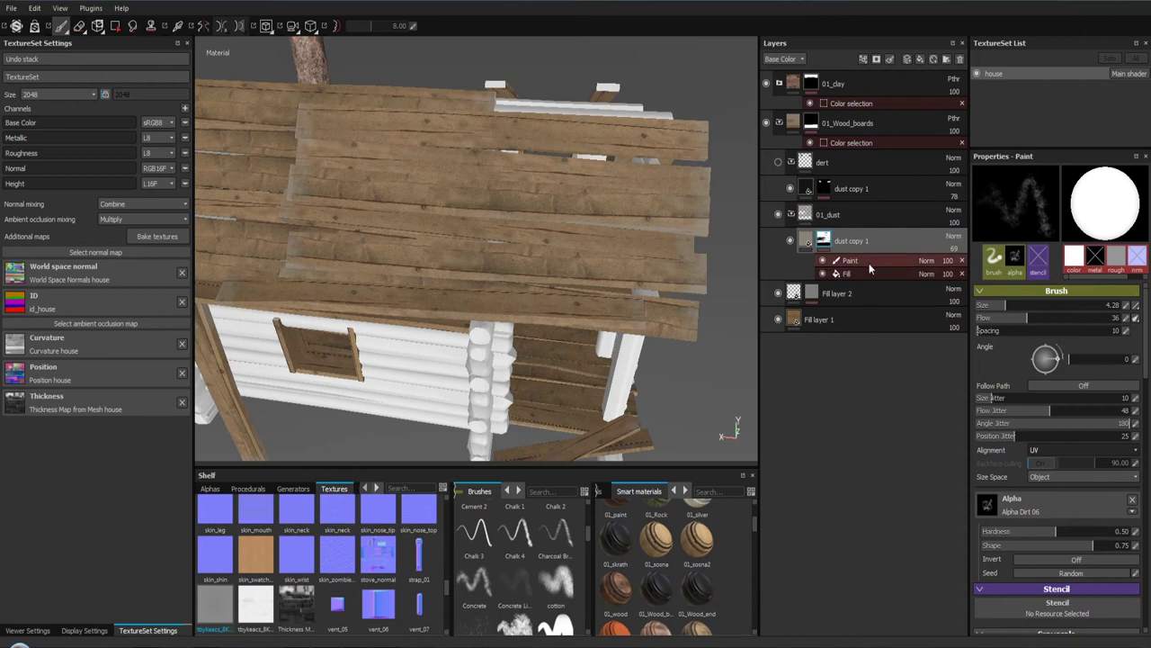
{"action": "left_click", "coordinate": [868, 262]}
{"action": "left_click", "coordinate": [825, 262]}
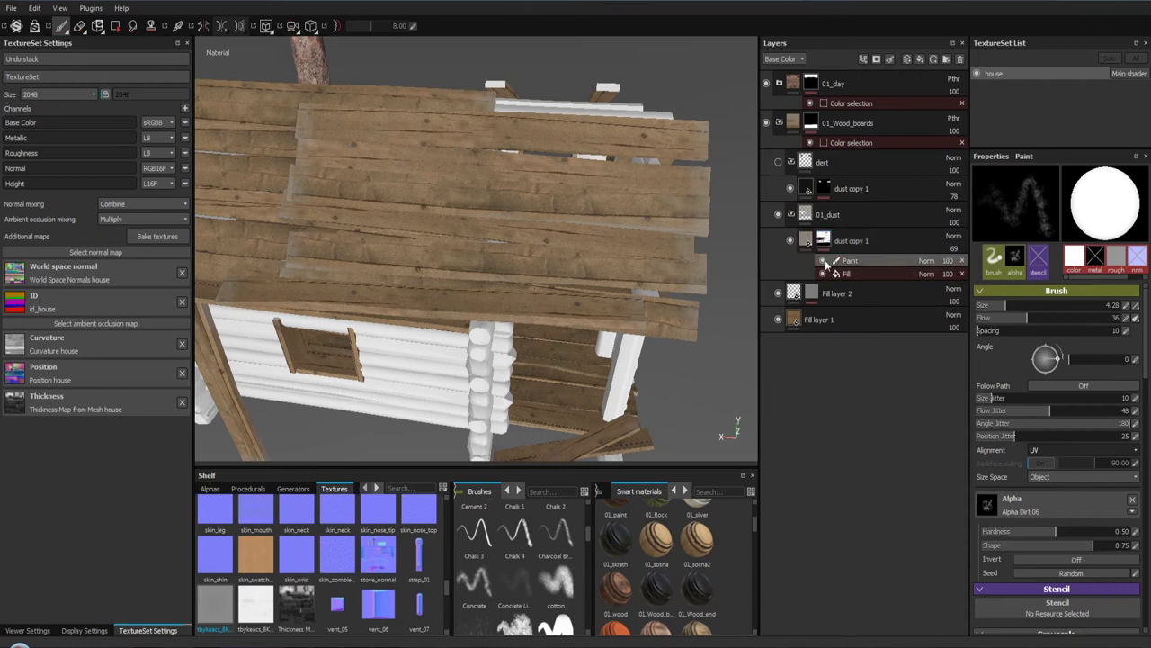
{"action": "left_click", "coordinate": [825, 262]}
{"action": "left_click", "coordinate": [823, 274]}
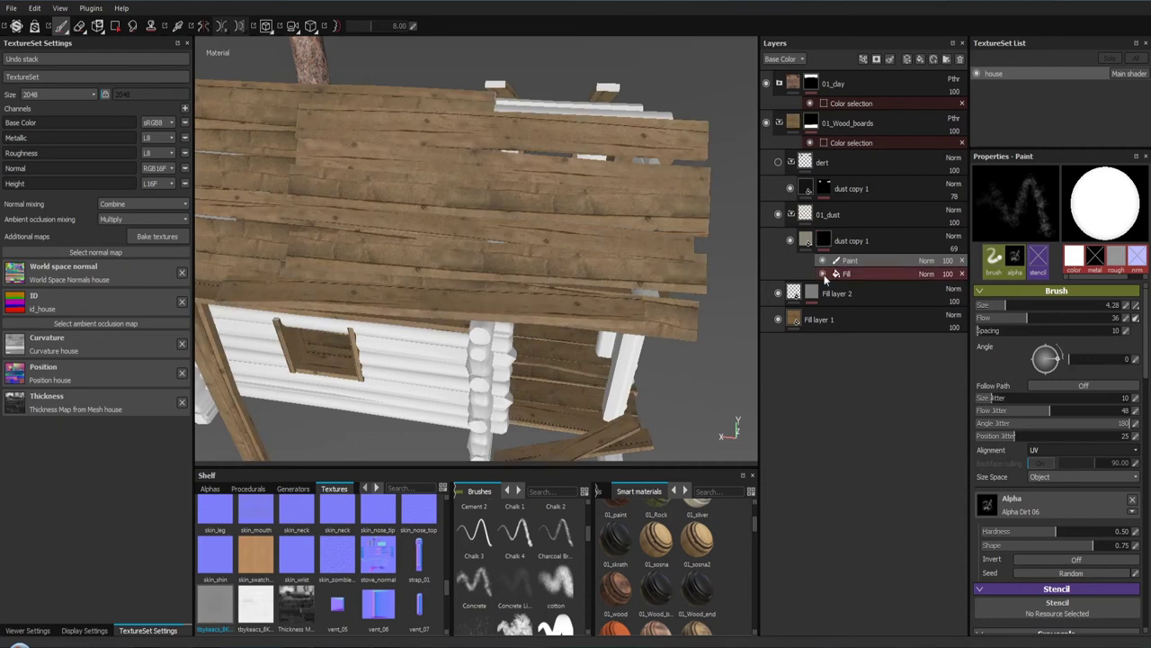
{"action": "left_click", "coordinate": [824, 274]}
Step: Orbit around the log wall, porch, ladder and roof to review the dirt
{"action": "left_click_drag", "start_coordinate": [405, 243], "coordinate": [475, 246]}
{"action": "left_click_drag", "start_coordinate": [476, 247], "coordinate": [673, 250]}
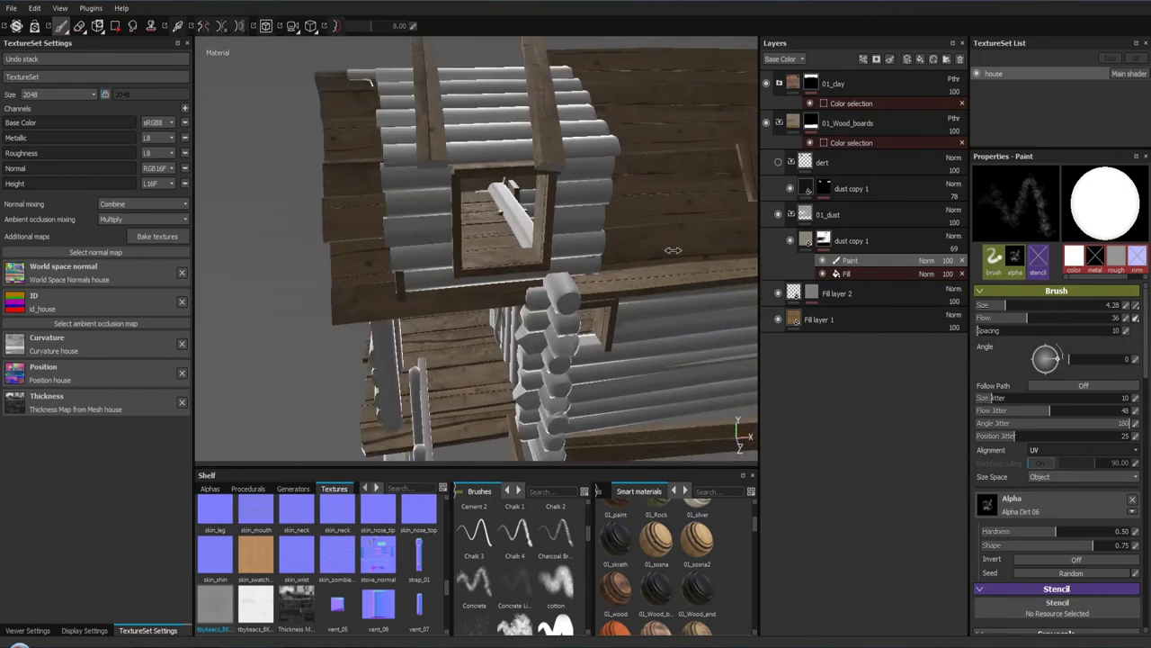
{"action": "left_click_drag", "start_coordinate": [673, 250], "coordinate": [550, 231]}
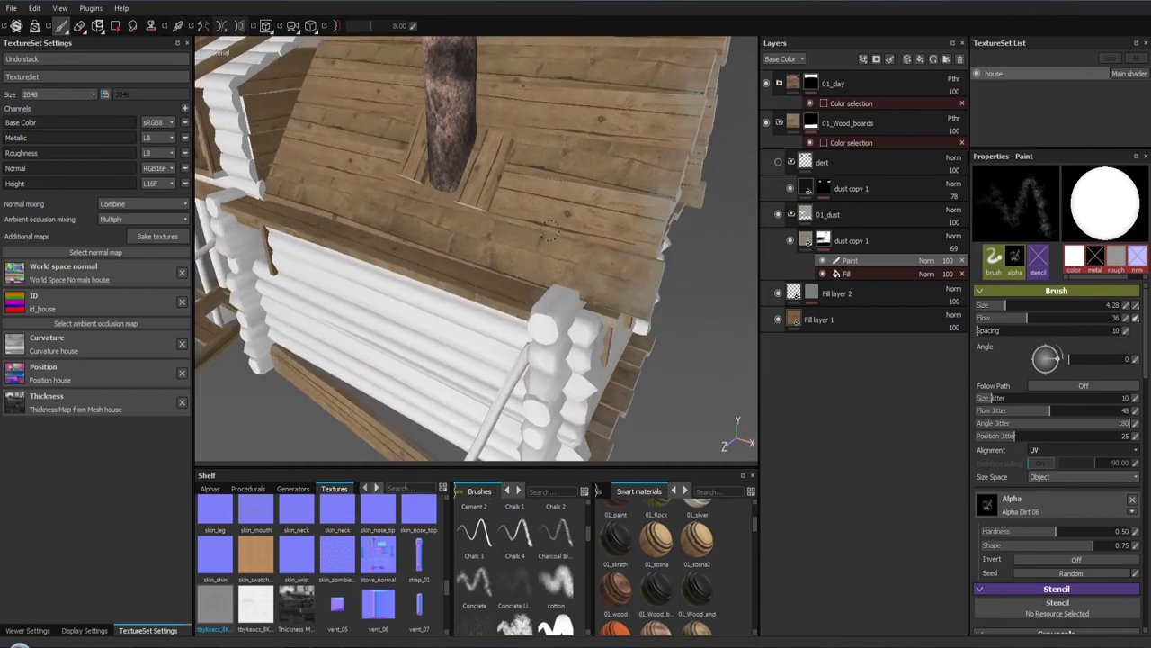
{"action": "left_click_drag", "start_coordinate": [667, 213], "coordinate": [607, 438]}
{"action": "left_click_drag", "start_coordinate": [538, 212], "coordinate": [647, 252]}
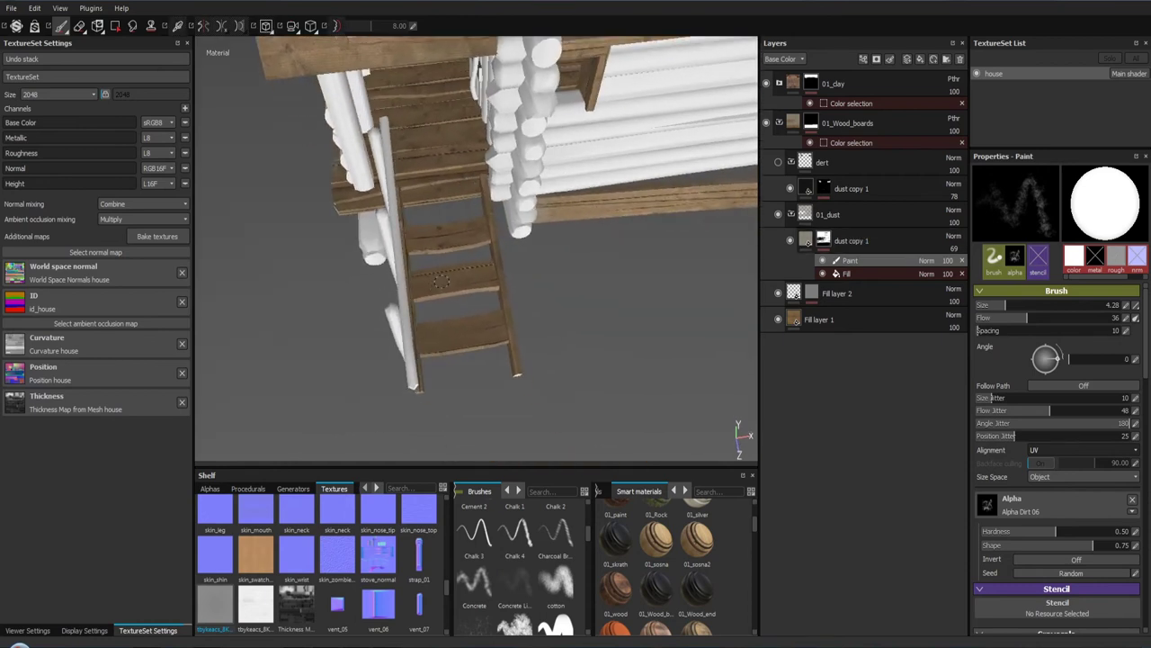
{"action": "left_click_drag", "start_coordinate": [467, 263], "coordinate": [556, 243]}
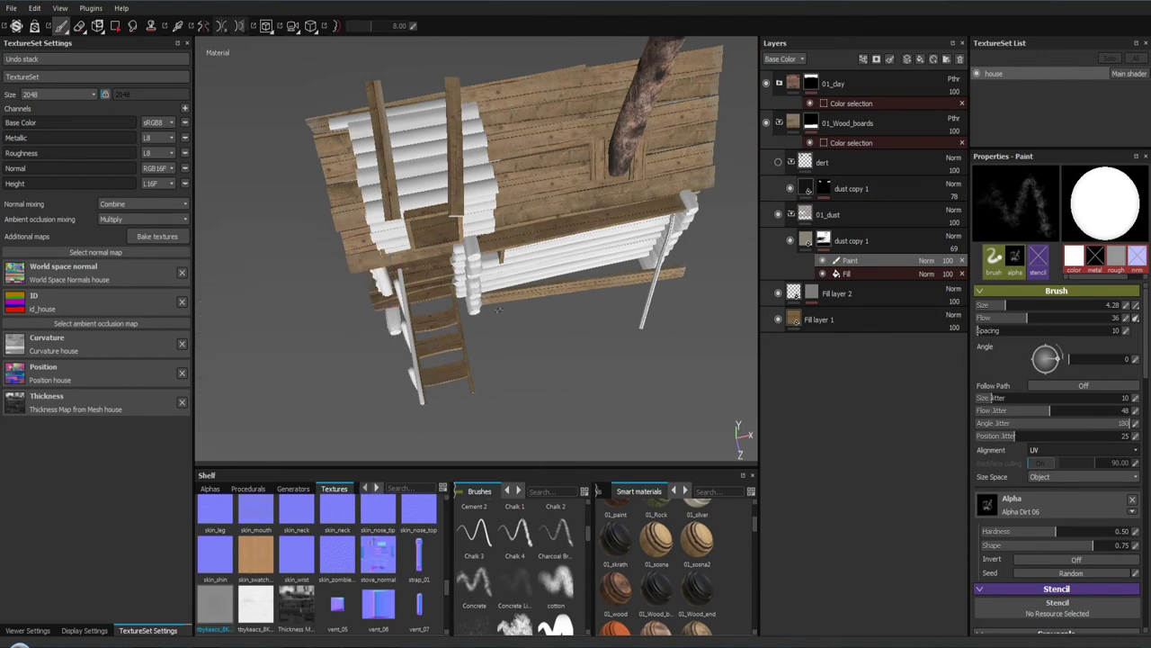
{"action": "left_click_drag", "start_coordinate": [463, 338], "coordinate": [447, 432]}
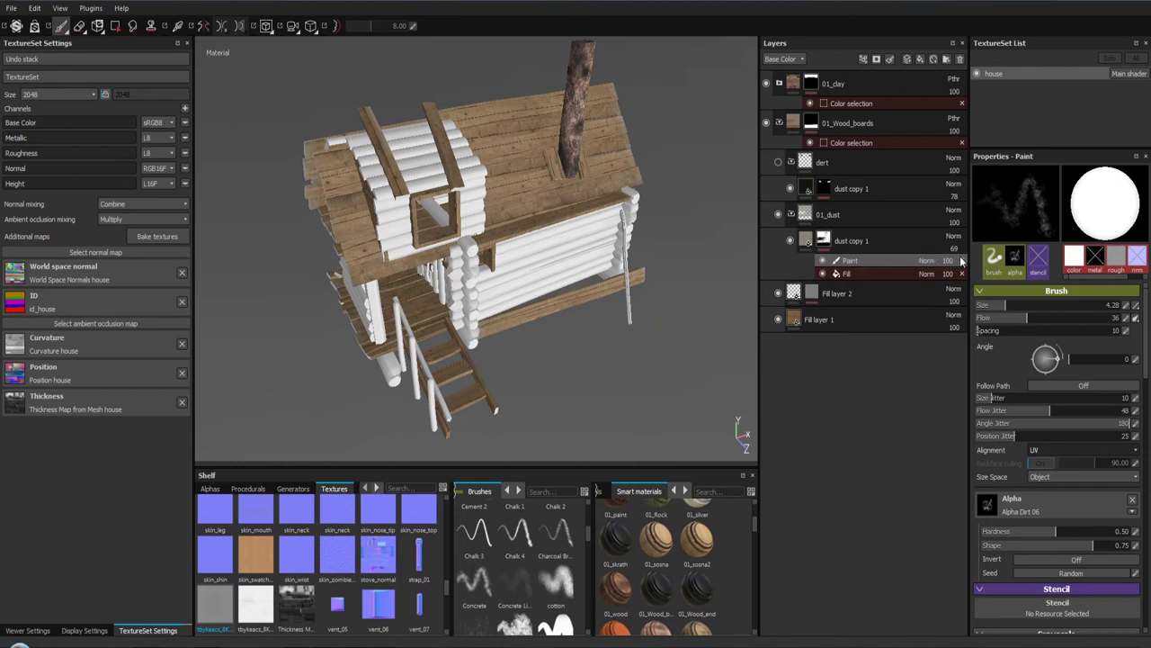
Step: Delete the mask's Paint effect and load the Clouds 3 procedural into the Fill's grayscale
{"action": "left_click", "coordinate": [961, 260]}
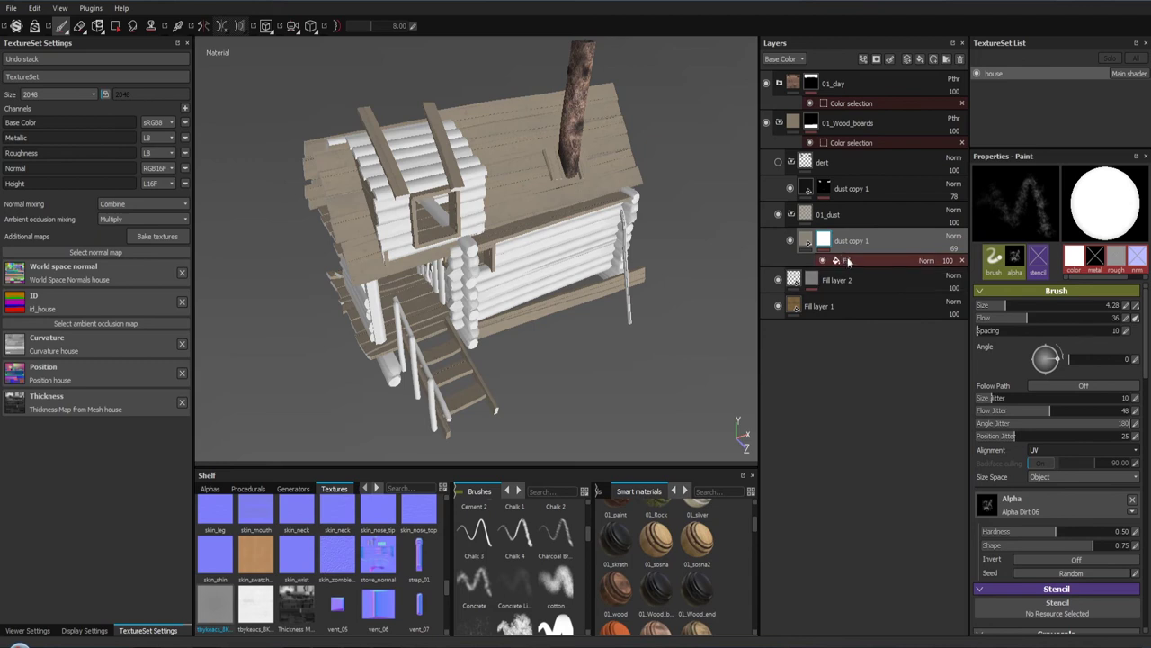
{"action": "left_click", "coordinate": [851, 260]}
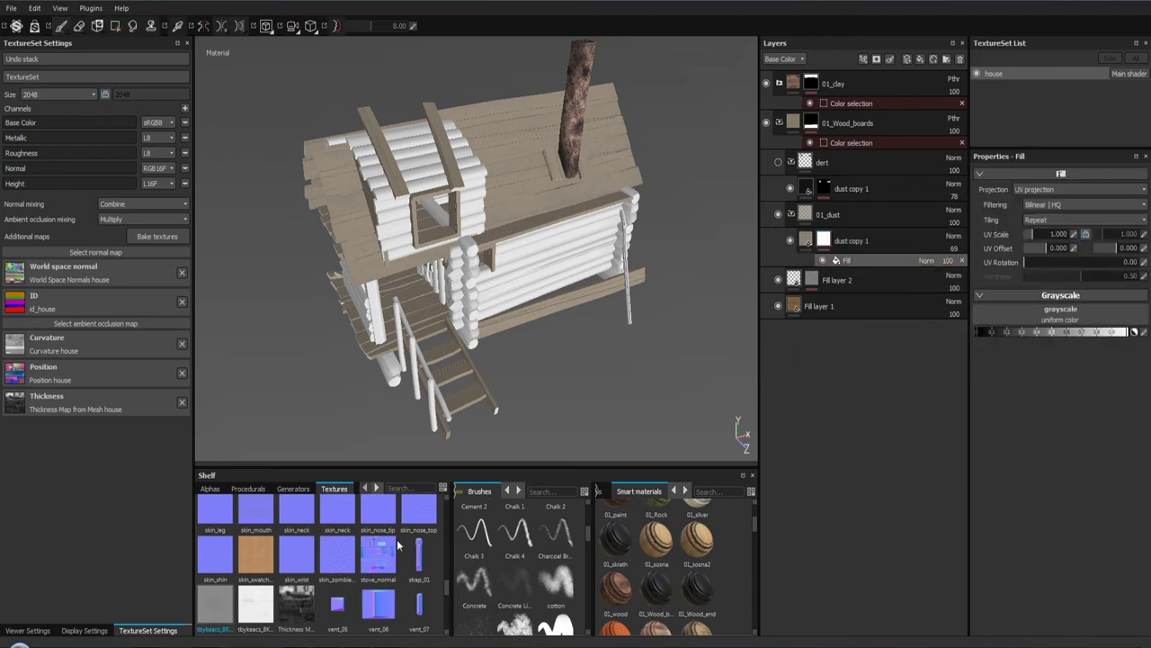
{"action": "left_click", "coordinate": [252, 489]}
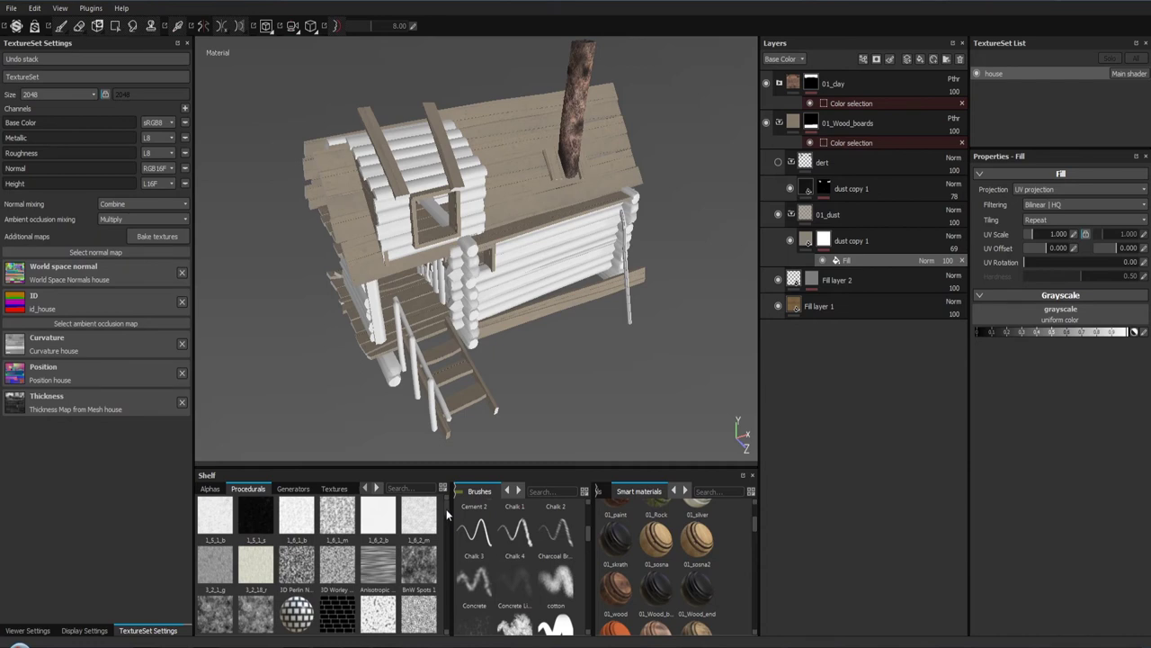
{"action": "left_click_drag", "start_coordinate": [447, 515], "coordinate": [443, 531]}
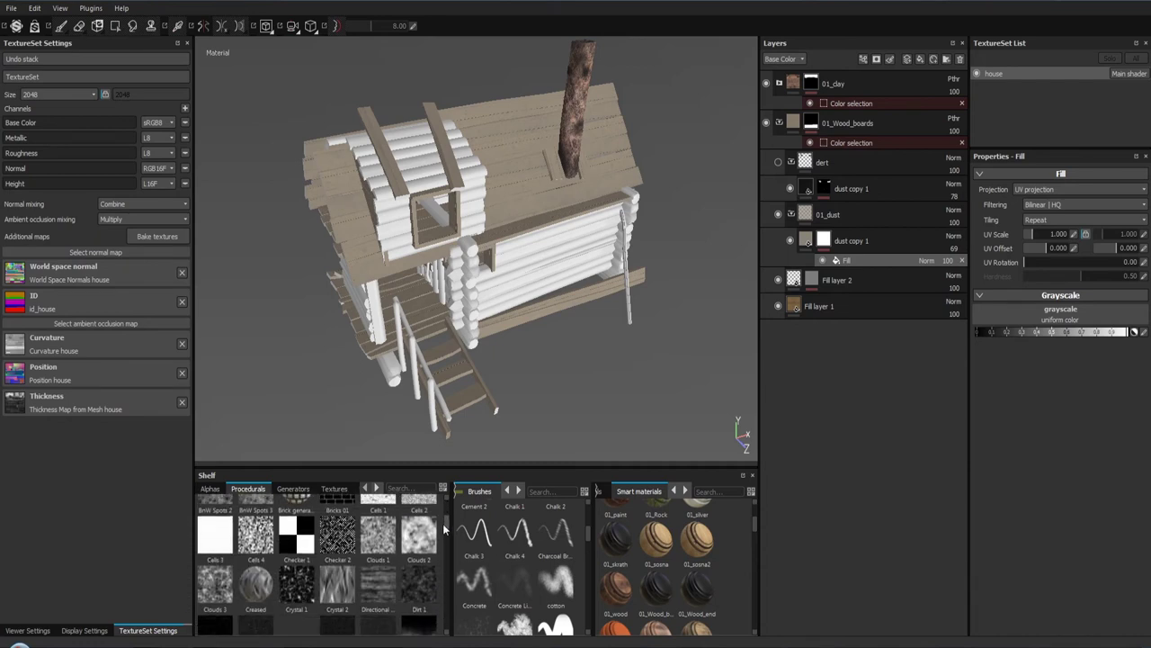
{"action": "scroll", "scroll_direction": "down", "scroll_amount": 3}
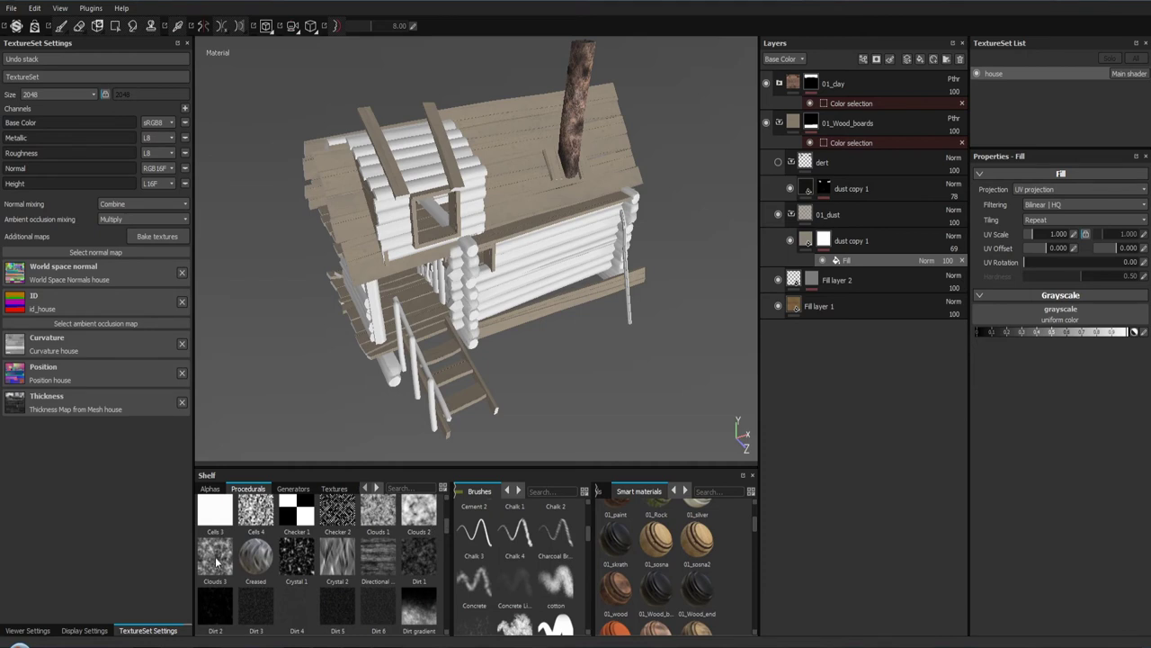
{"action": "left_click_drag", "start_coordinate": [216, 562], "coordinate": [1007, 319]}
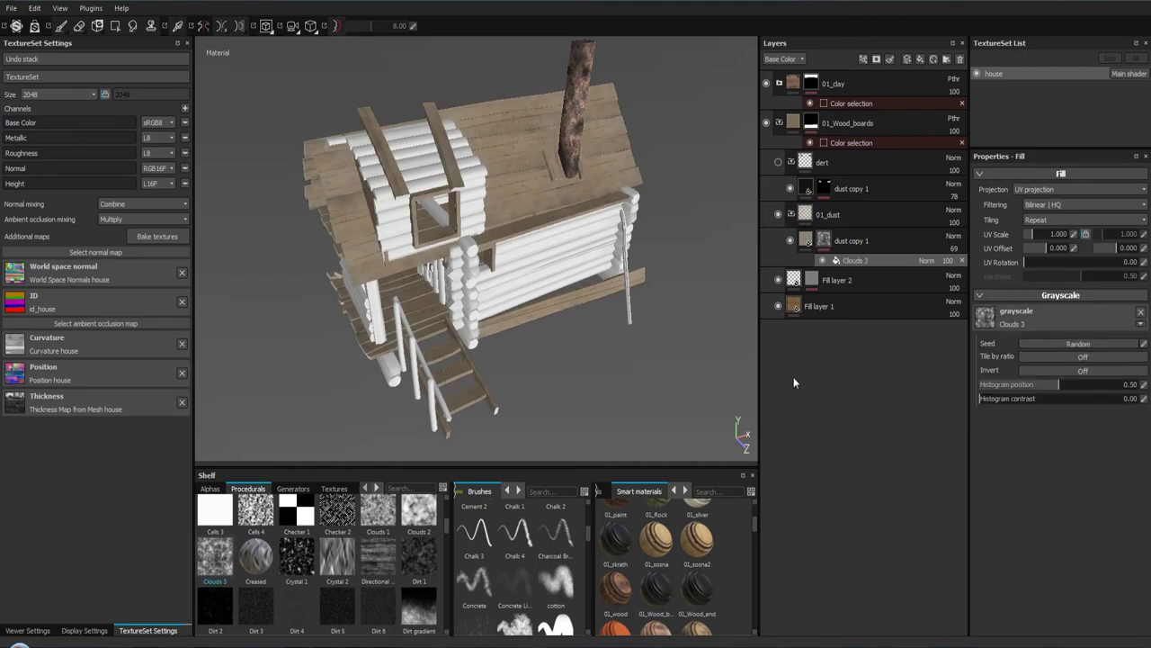
Step: Inspect the stairs and walls, trying Clouds 3 inverted before leaving it uninverted
{"action": "left_click_drag", "start_coordinate": [578, 363], "coordinate": [475, 226]}
{"action": "scroll", "scroll_direction": "up", "scroll_amount": 3}
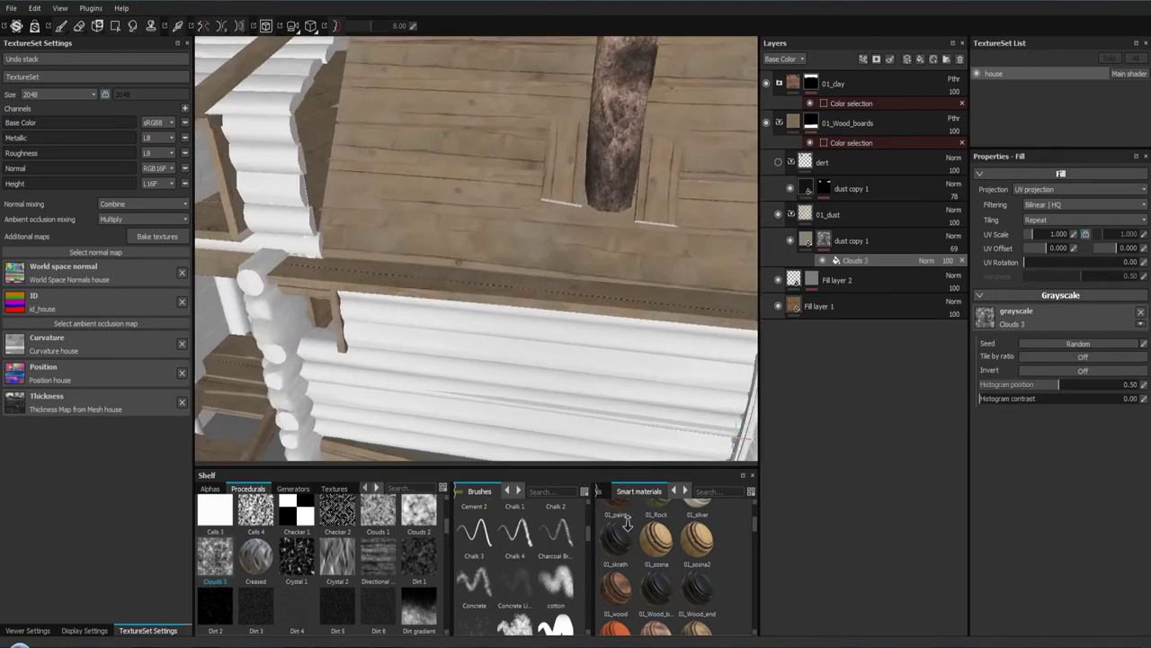
{"action": "left_click_drag", "start_coordinate": [415, 358], "coordinate": [449, 385]}
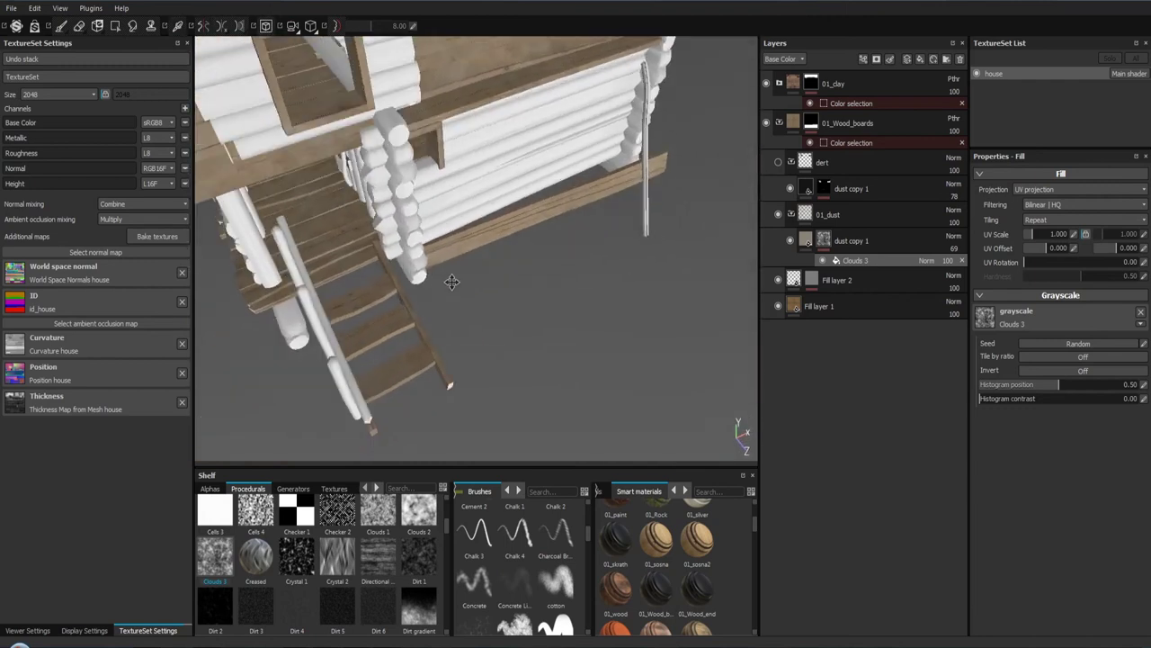
{"action": "left_click_drag", "start_coordinate": [450, 386], "coordinate": [454, 454]}
{"action": "left_click_drag", "start_coordinate": [454, 454], "coordinate": [386, 378]}
{"action": "left_click_drag", "start_coordinate": [386, 348], "coordinate": [398, 231]}
{"action": "left_click_drag", "start_coordinate": [399, 231], "coordinate": [457, 308]}
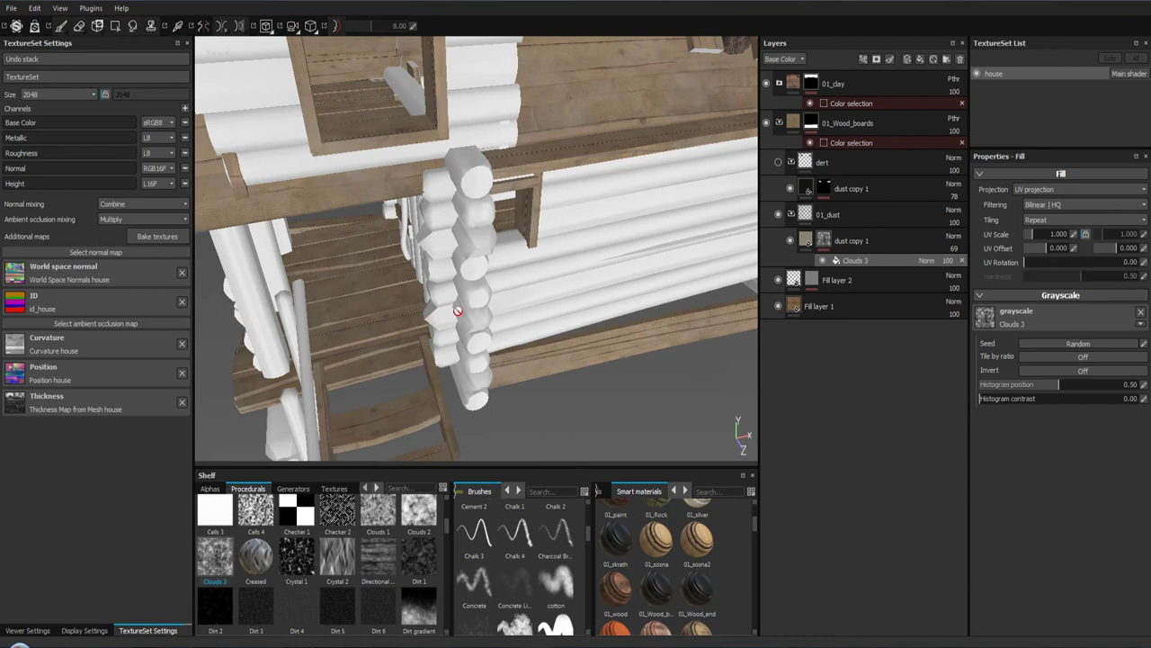
{"action": "left_click", "coordinate": [1093, 371]}
{"action": "left_click", "coordinate": [1093, 371]}
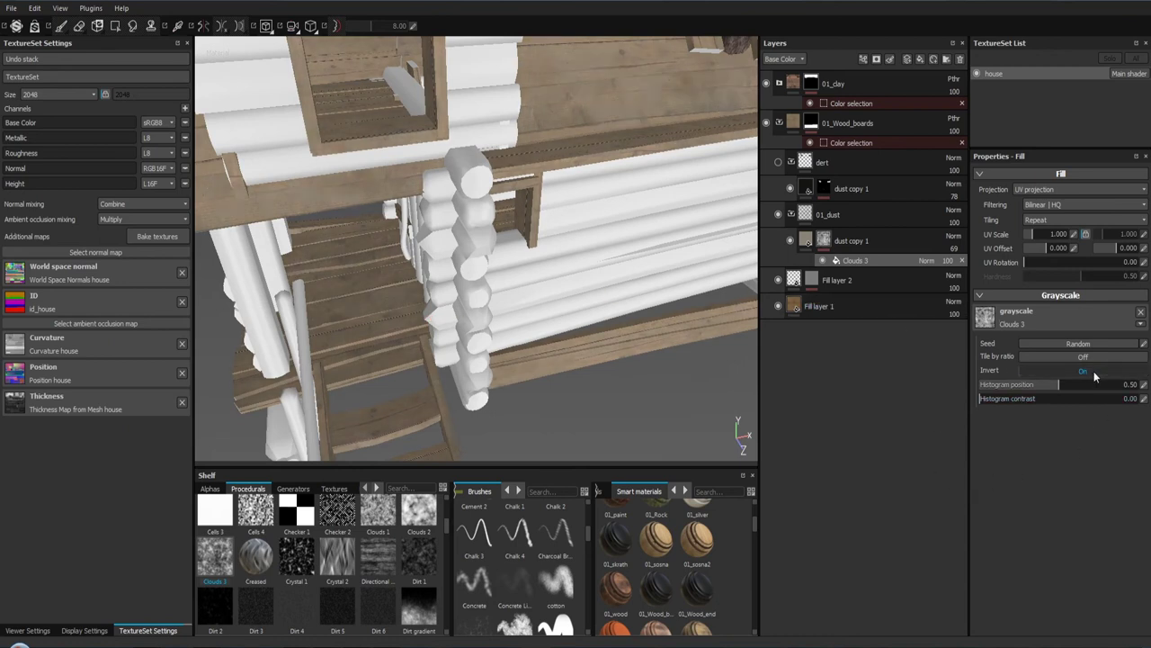
{"action": "left_click_drag", "start_coordinate": [684, 378], "coordinate": [539, 286]}
{"action": "left_click", "coordinate": [1043, 189]}
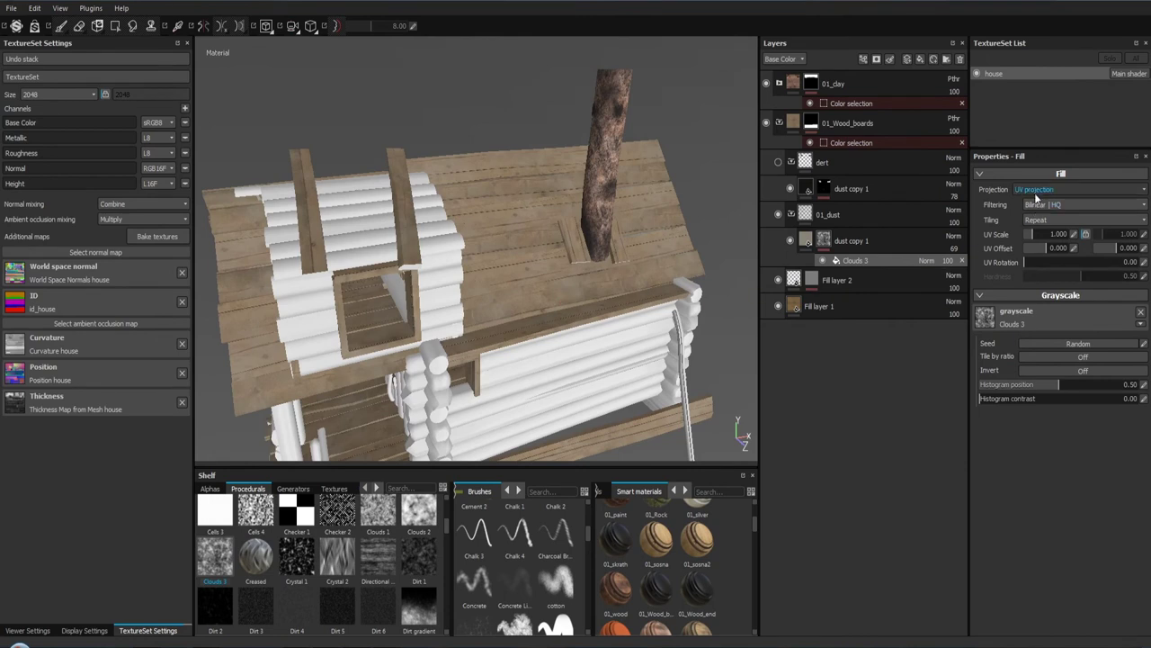
{"action": "left_click", "coordinate": [1042, 208]}
{"action": "left_click_drag", "start_coordinate": [586, 225], "coordinate": [513, 297]}
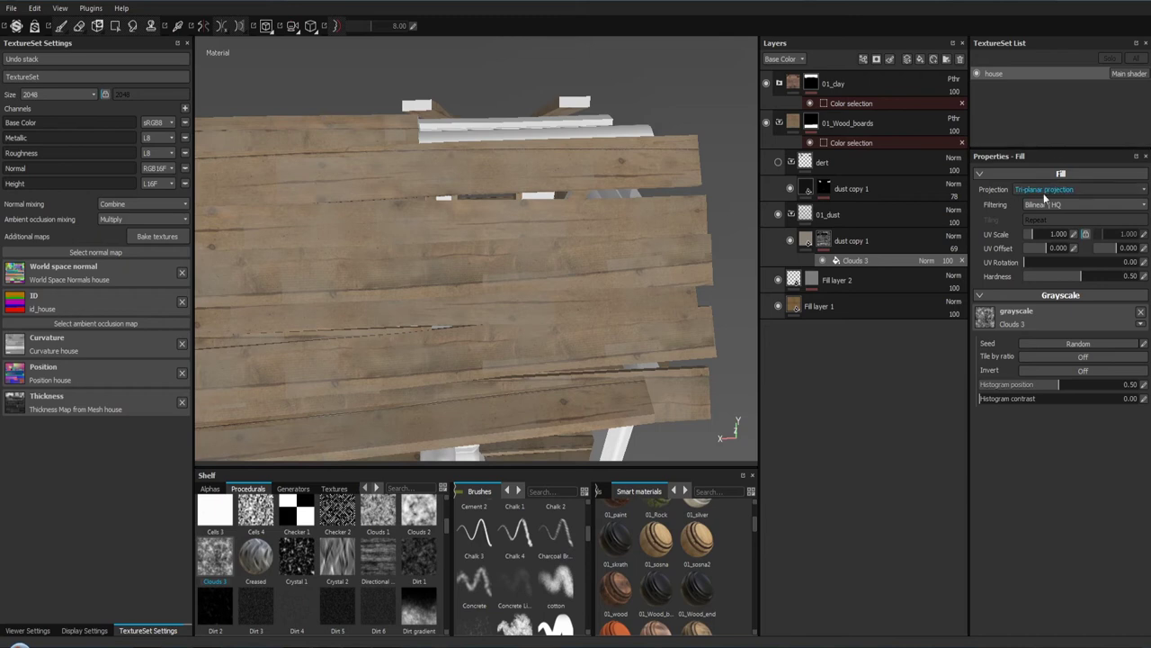
{"action": "left_click", "coordinate": [1043, 192]}
{"action": "left_click", "coordinate": [1038, 205]}
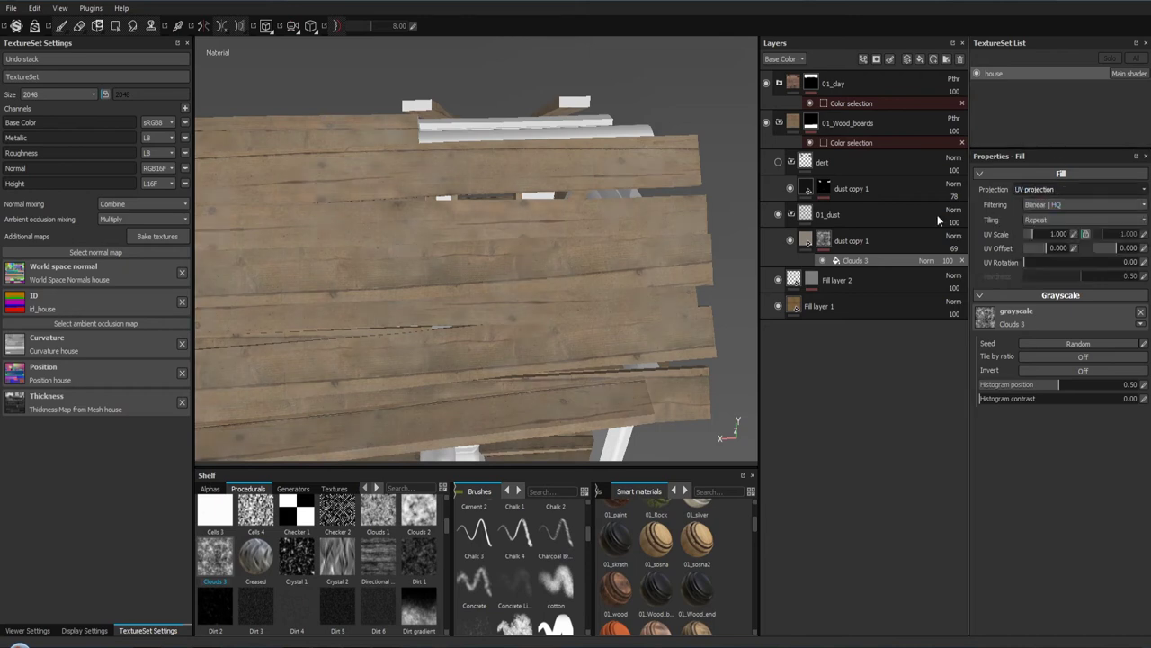
{"action": "left_click_drag", "start_coordinate": [619, 266], "coordinate": [506, 254]}
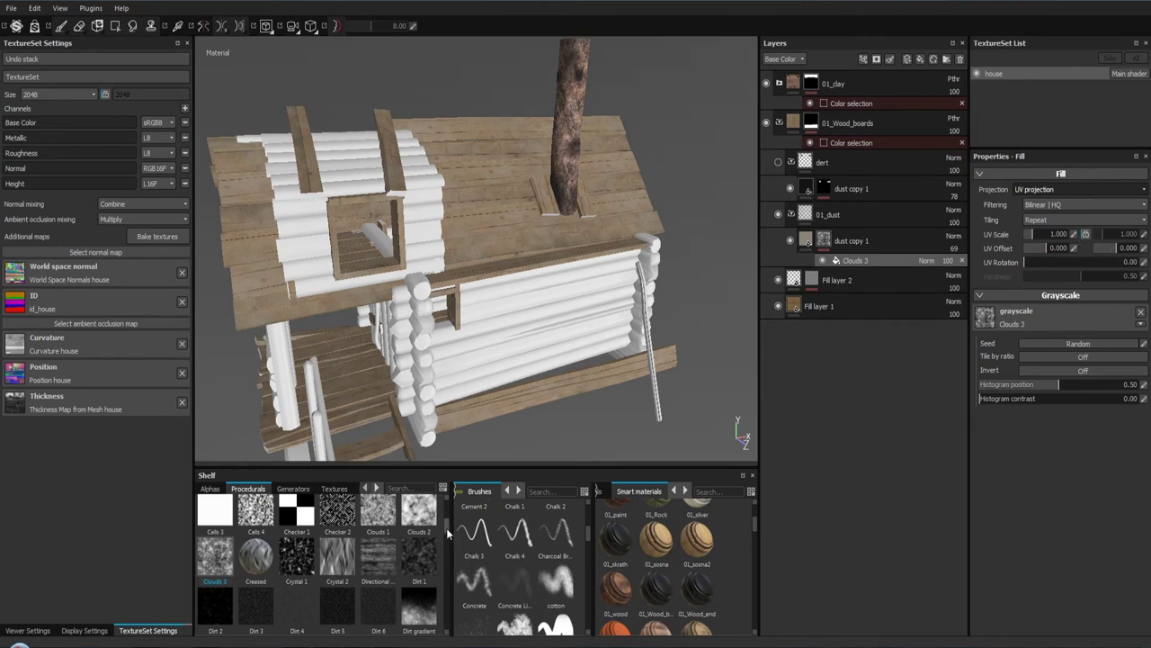
Step: Try Fractal sum in the dust mask fill, then replace it with Grunge Concrete Old
{"action": "left_click_drag", "start_coordinate": [447, 531], "coordinate": [440, 550]}
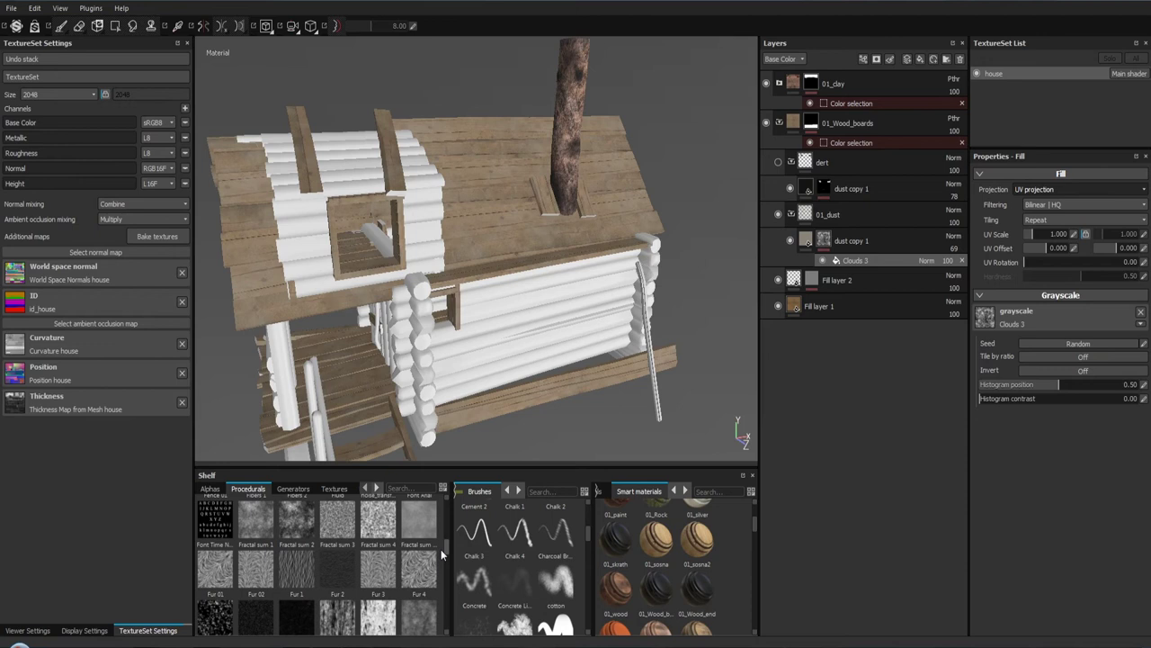
{"action": "left_click_drag", "start_coordinate": [418, 522], "coordinate": [1019, 316]}
{"action": "left_click_drag", "start_coordinate": [608, 337], "coordinate": [546, 304]}
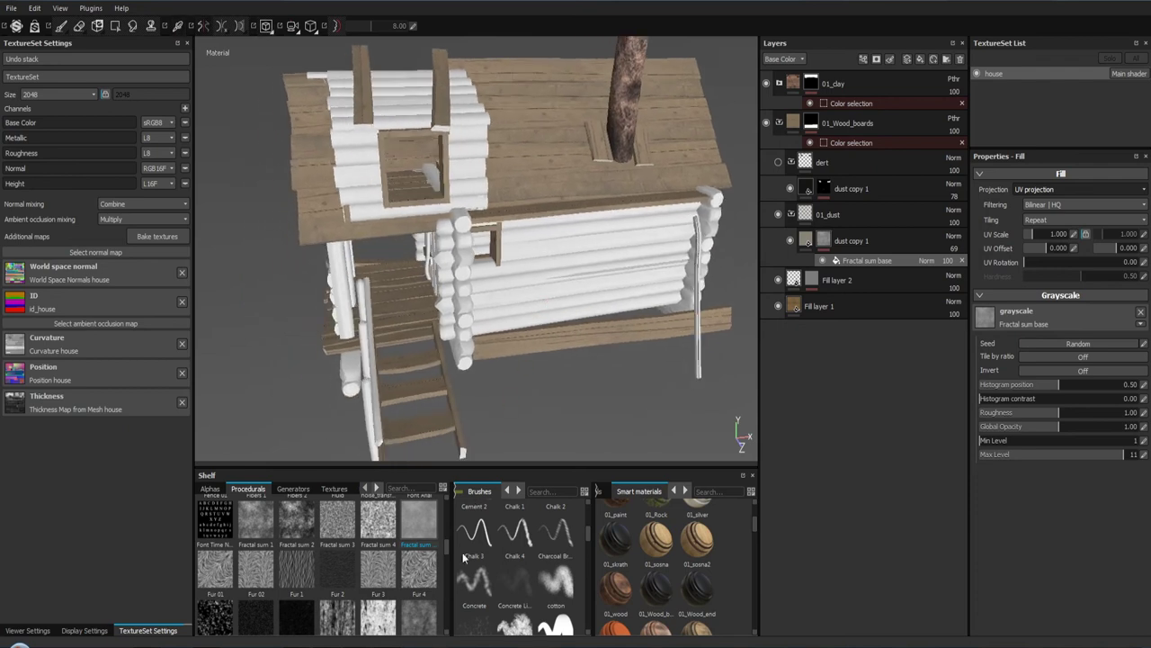
{"action": "left_click_drag", "start_coordinate": [445, 543], "coordinate": [446, 558]}
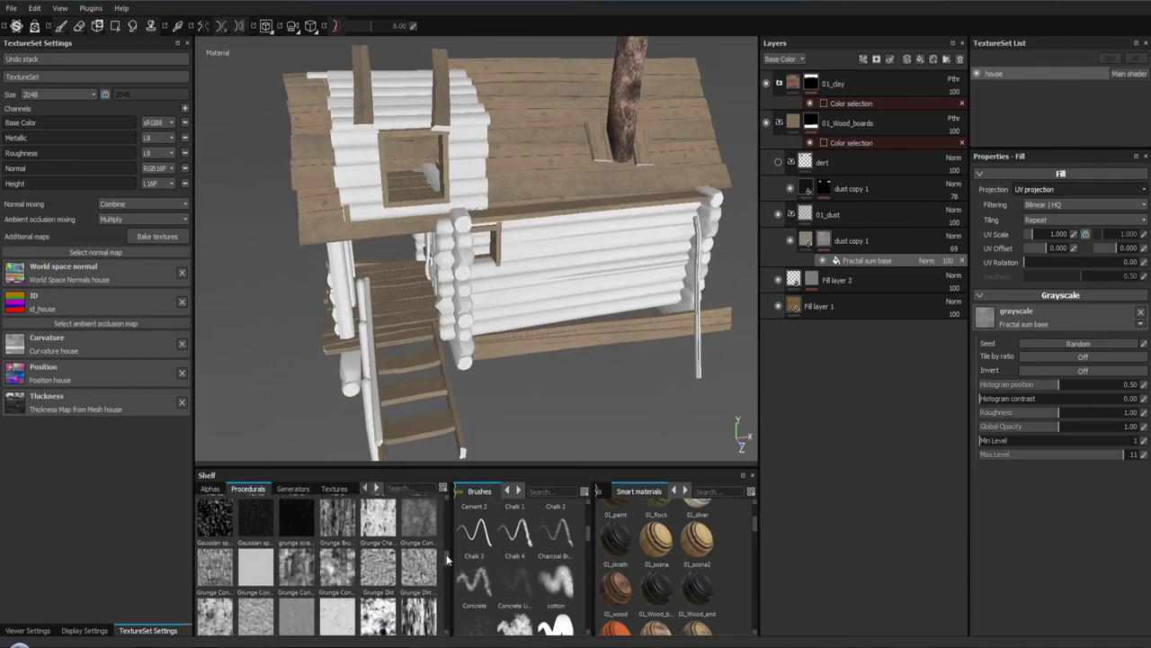
{"action": "scroll", "scroll_direction": "up", "scroll_amount": 3}
{"action": "left_click_drag", "start_coordinate": [337, 549], "coordinate": [1071, 317]}
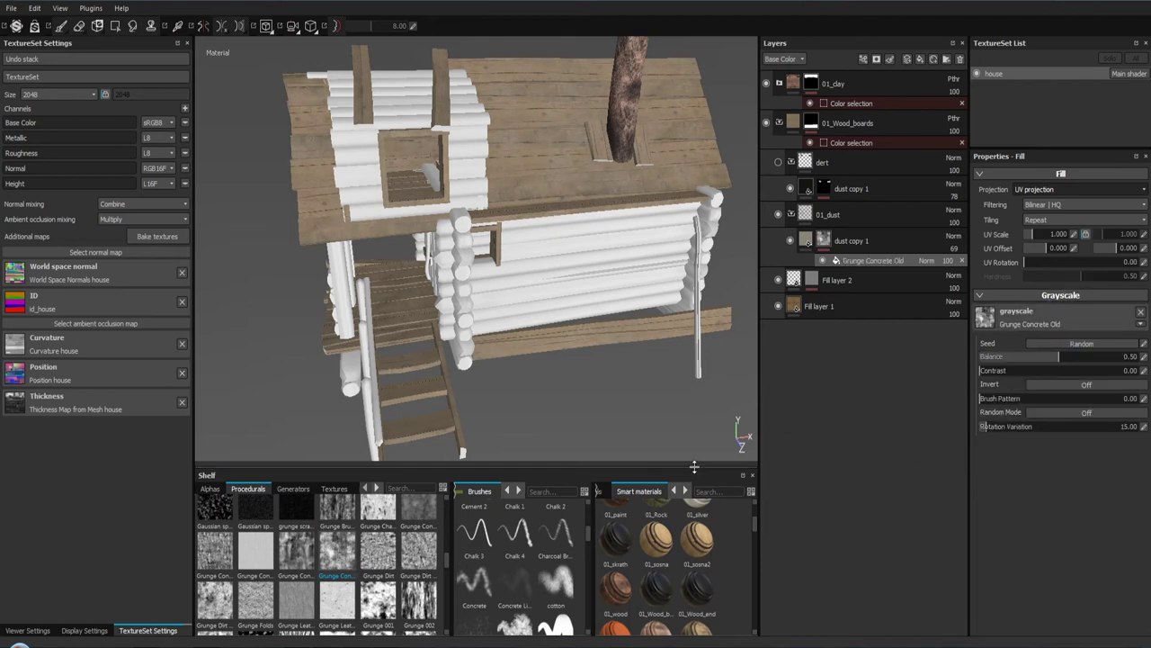
Step: Raise the Grunge Concrete Old contrast to 0.53 while checking the roof and porch
{"action": "left_click_drag", "start_coordinate": [632, 360], "coordinate": [547, 230]}
{"action": "scroll", "scroll_direction": "up", "scroll_amount": 3}
{"action": "left_click_drag", "start_coordinate": [476, 300], "coordinate": [635, 244]}
{"action": "left_click_drag", "start_coordinate": [635, 243], "coordinate": [382, 59]}
{"action": "left_click_drag", "start_coordinate": [382, 59], "coordinate": [522, 432]}
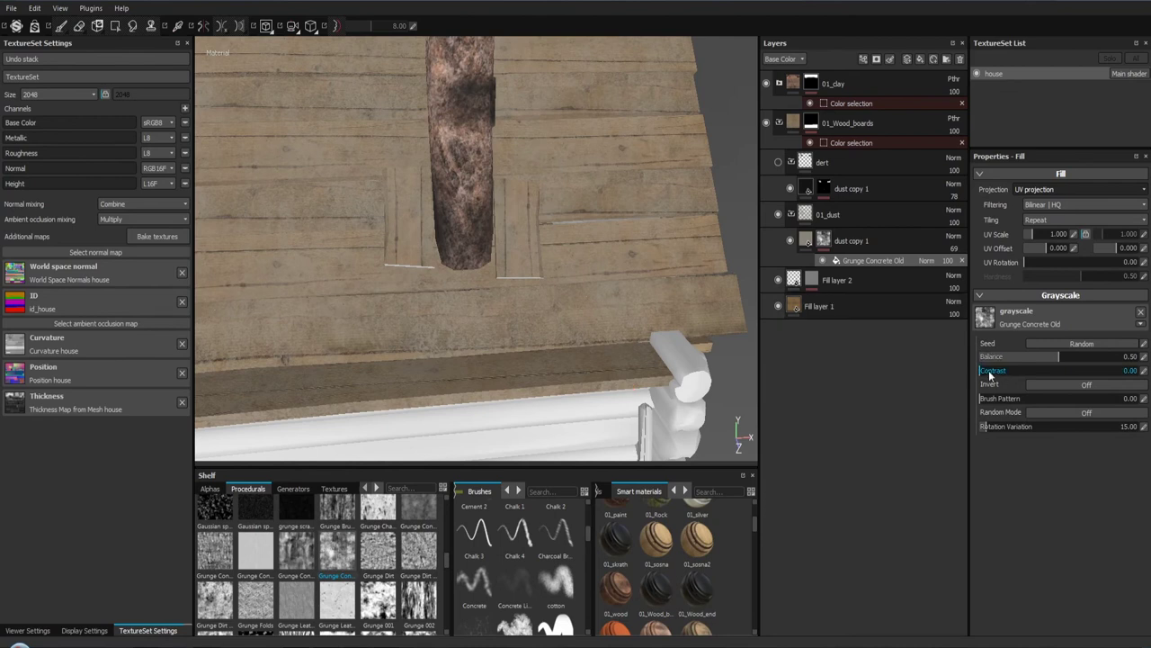
{"action": "left_click_drag", "start_coordinate": [1022, 370], "coordinate": [1062, 370]}
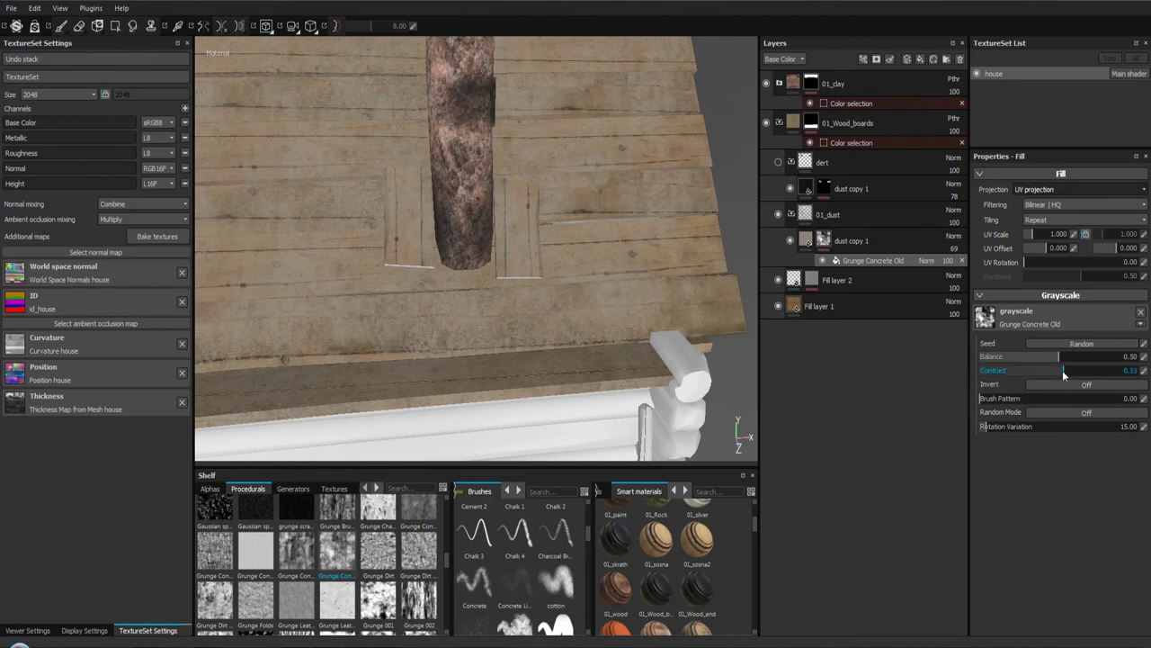
{"action": "left_click_drag", "start_coordinate": [509, 251], "coordinate": [792, 288]}
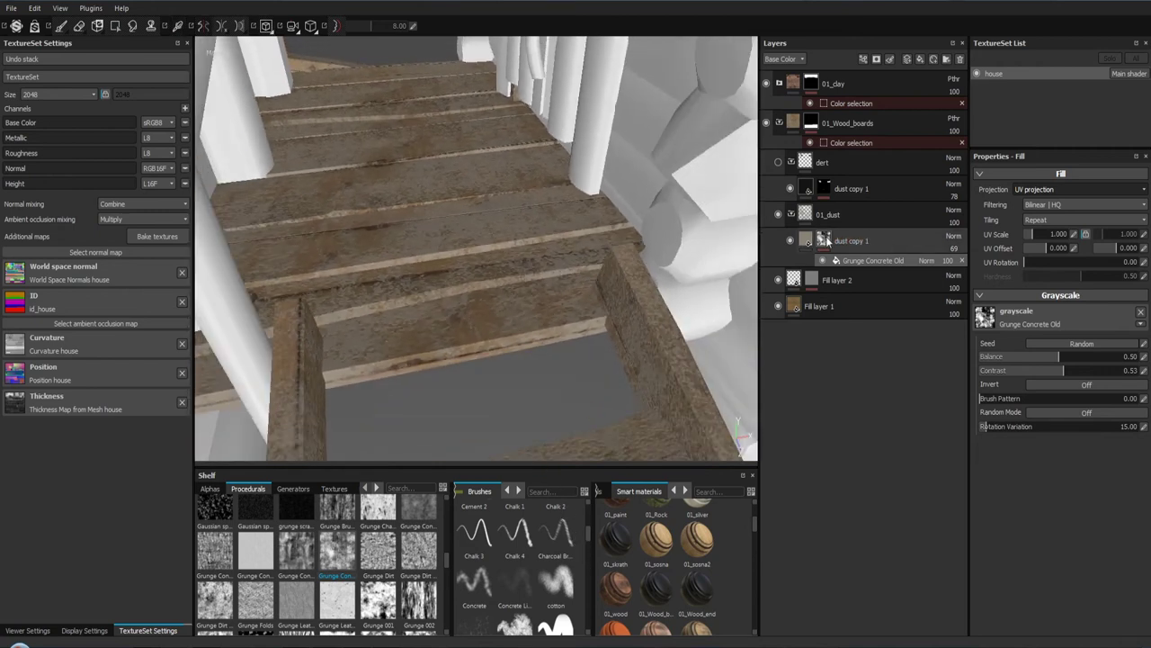
Step: Lower the Grunge Concrete Old contrast to 0.36 and balance to 0.40 in dust copy 1's mask
{"action": "left_click", "coordinate": [809, 244]}
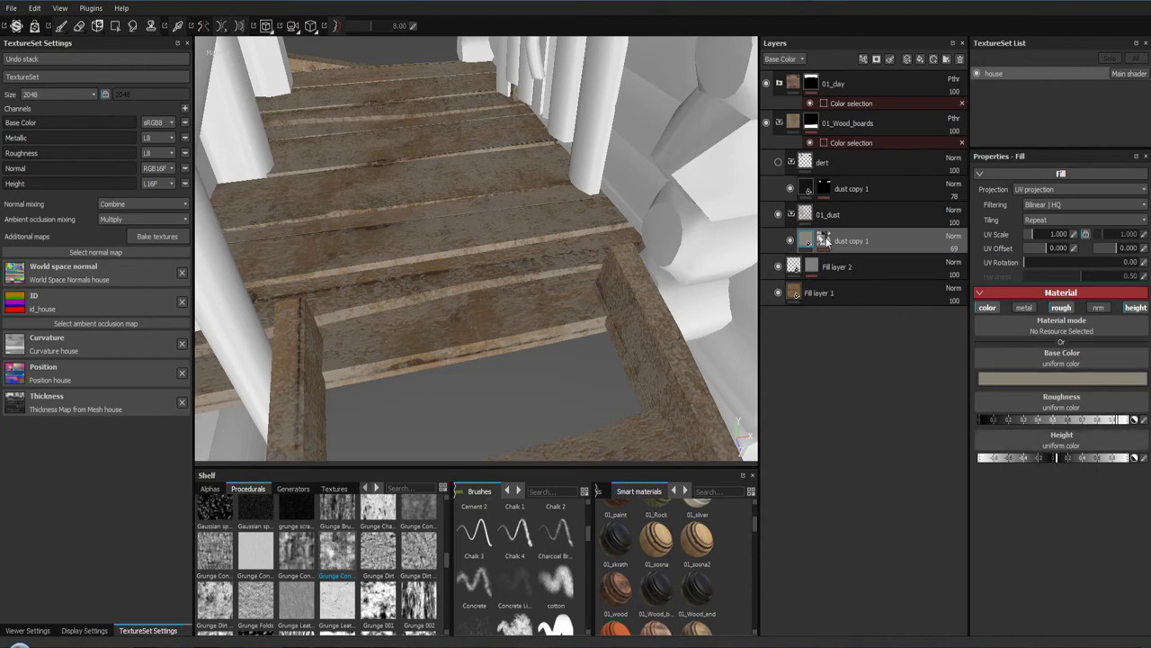
{"action": "left_click", "coordinate": [825, 241]}
{"action": "left_click", "coordinate": [851, 259]}
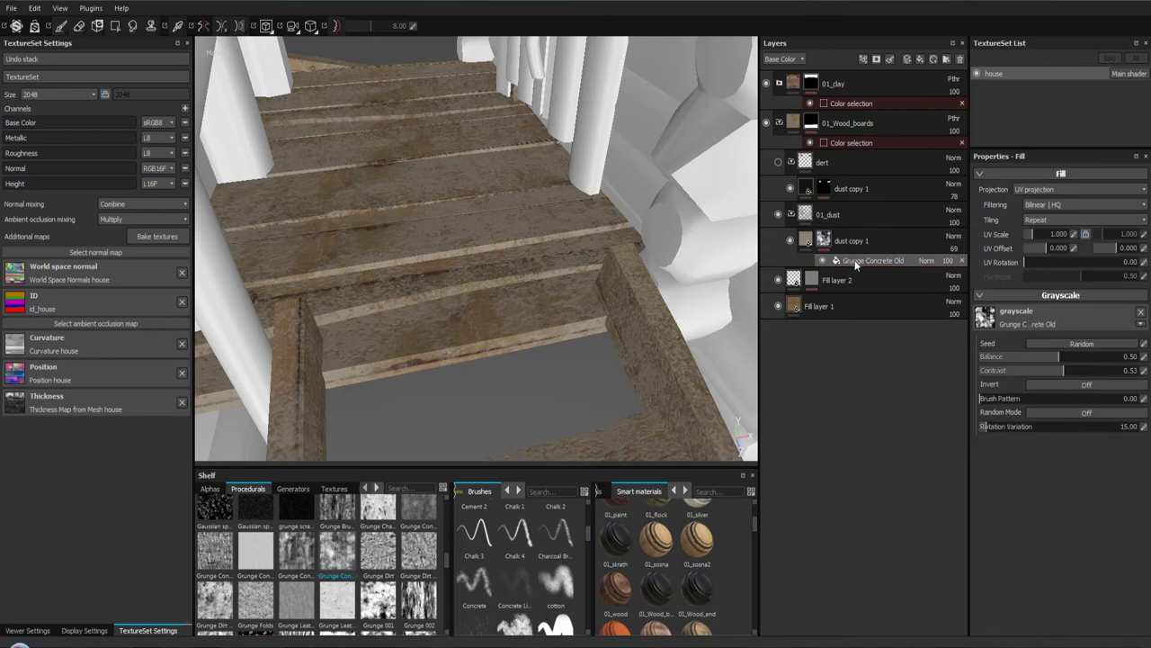
{"action": "left_click_drag", "start_coordinate": [1063, 368], "coordinate": [1008, 374]}
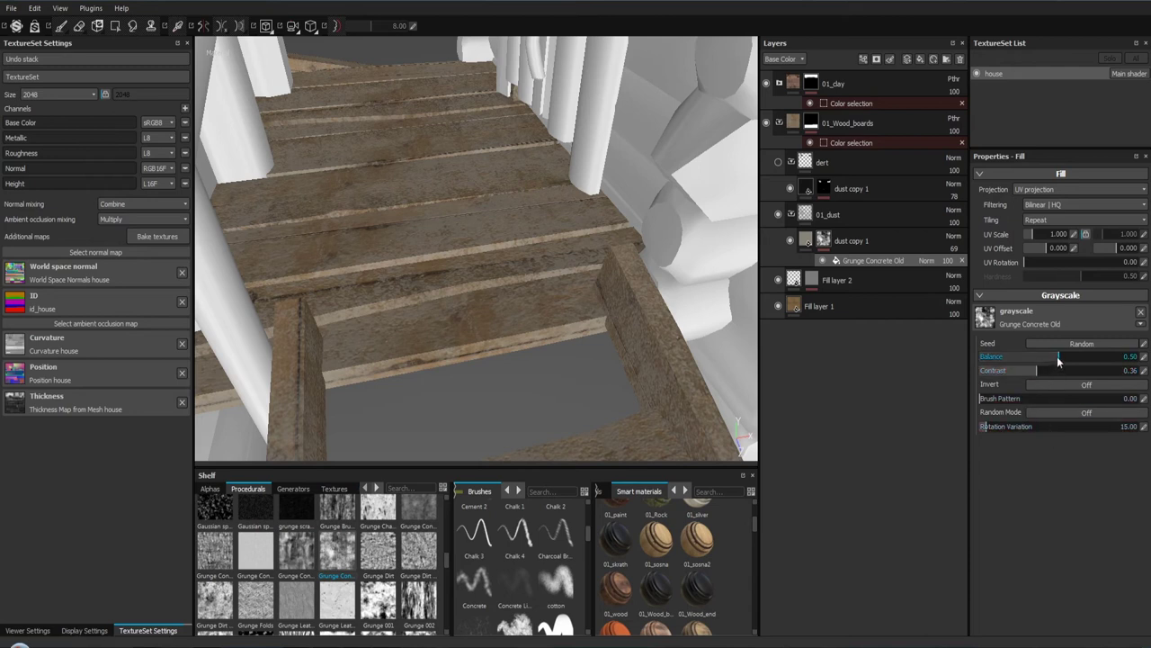
{"action": "left_click_drag", "start_coordinate": [1057, 357], "coordinate": [1035, 359]}
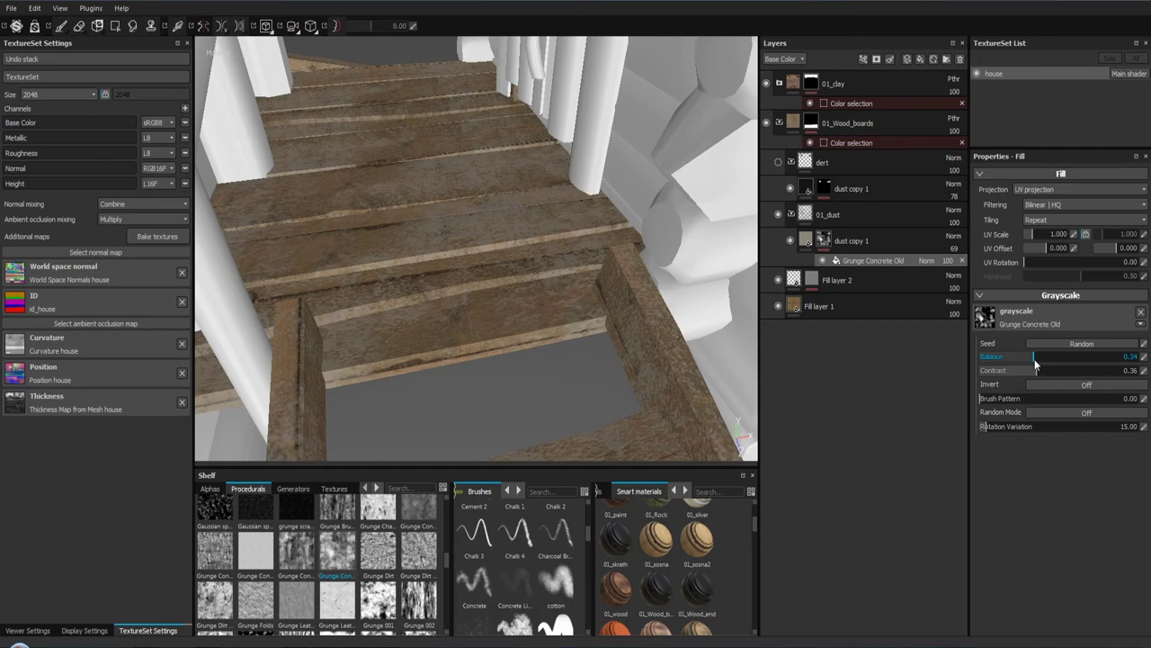
{"action": "left_click_drag", "start_coordinate": [1034, 359], "coordinate": [1041, 362]}
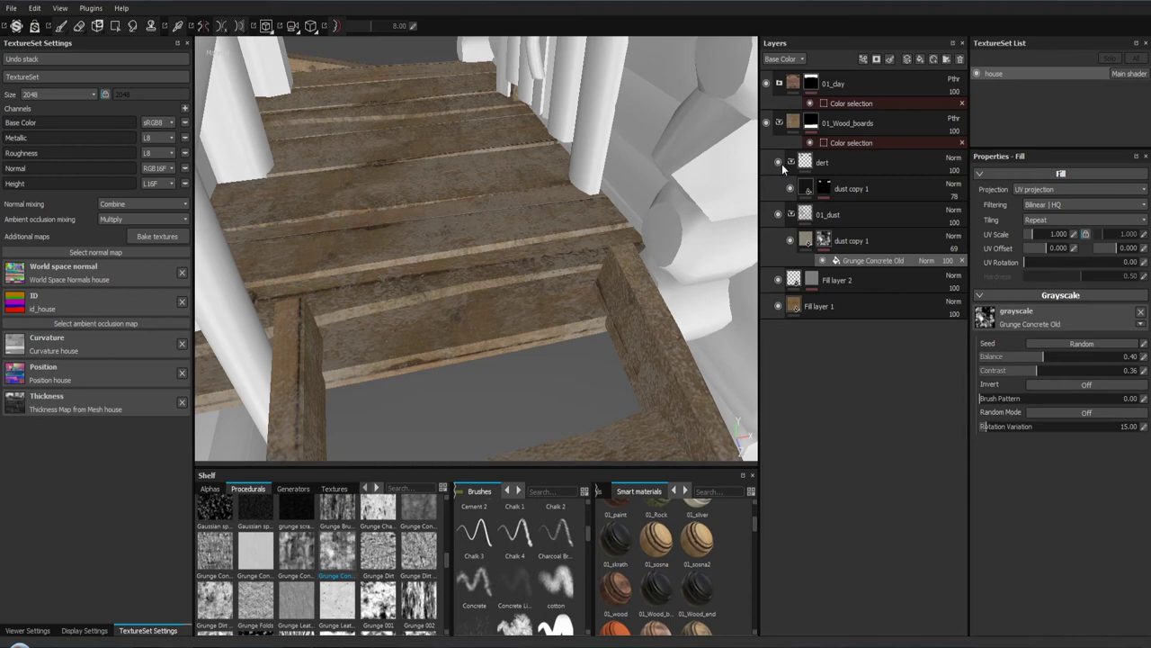
{"action": "left_click_drag", "start_coordinate": [585, 312], "coordinate": [455, 254]}
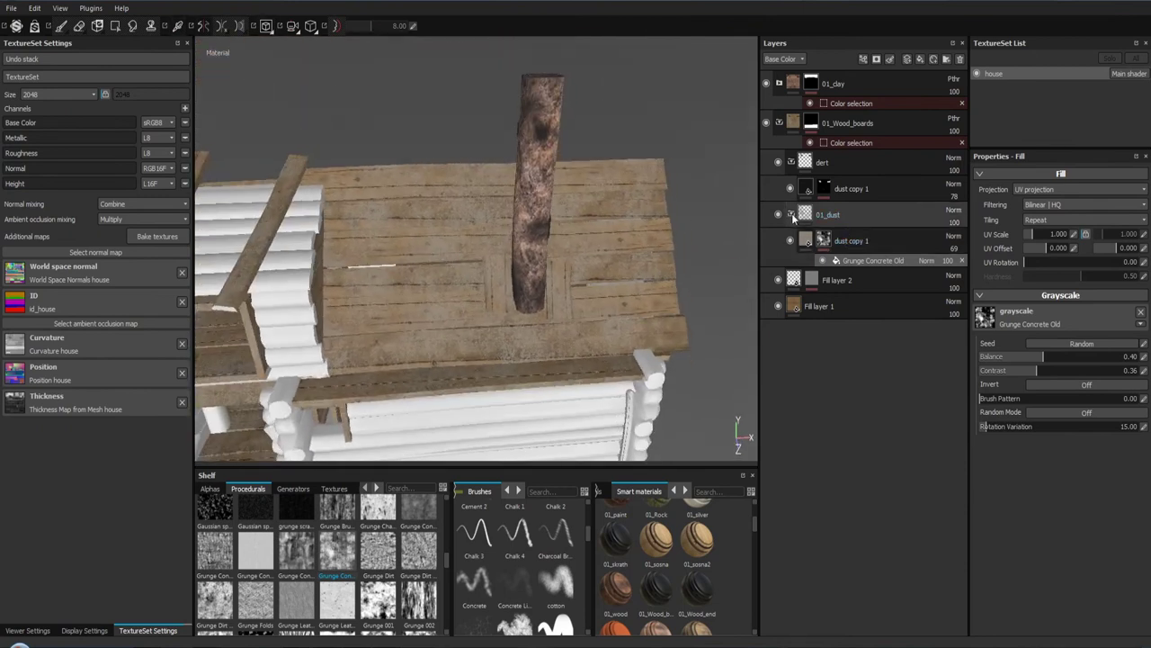
Step: Collapse 01_dust, expand dust copy 1's mask effects, and toggle MG Mask Editor off and on
{"action": "left_click", "coordinate": [792, 214]}
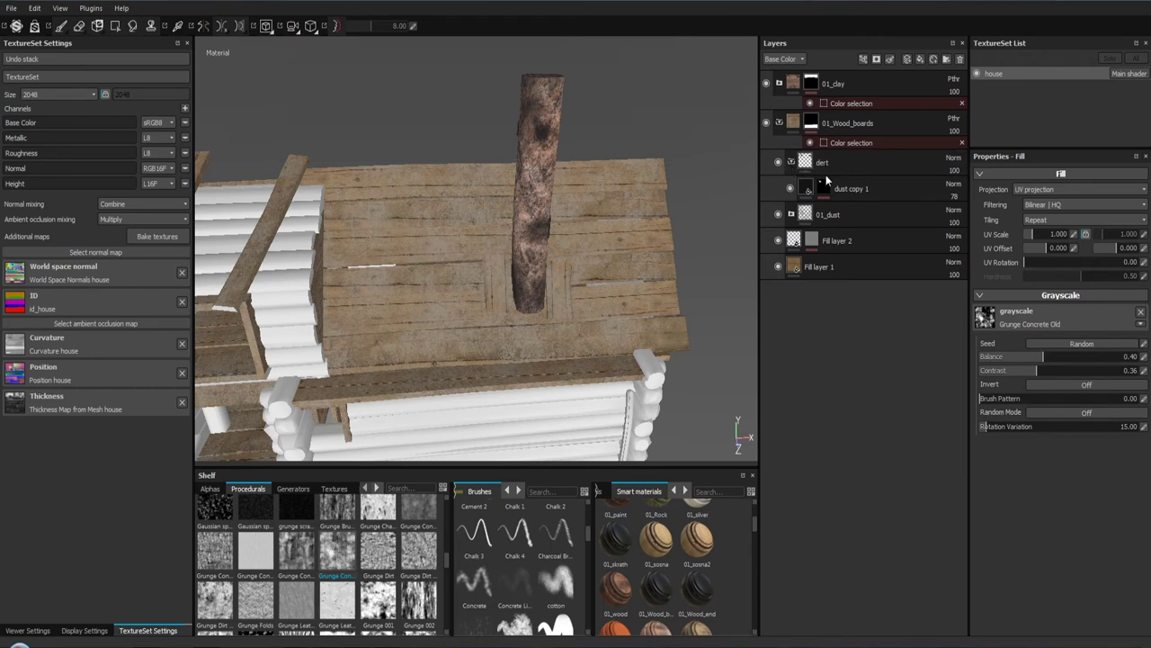
{"action": "left_click", "coordinate": [841, 194]}
{"action": "left_click", "coordinate": [823, 189]}
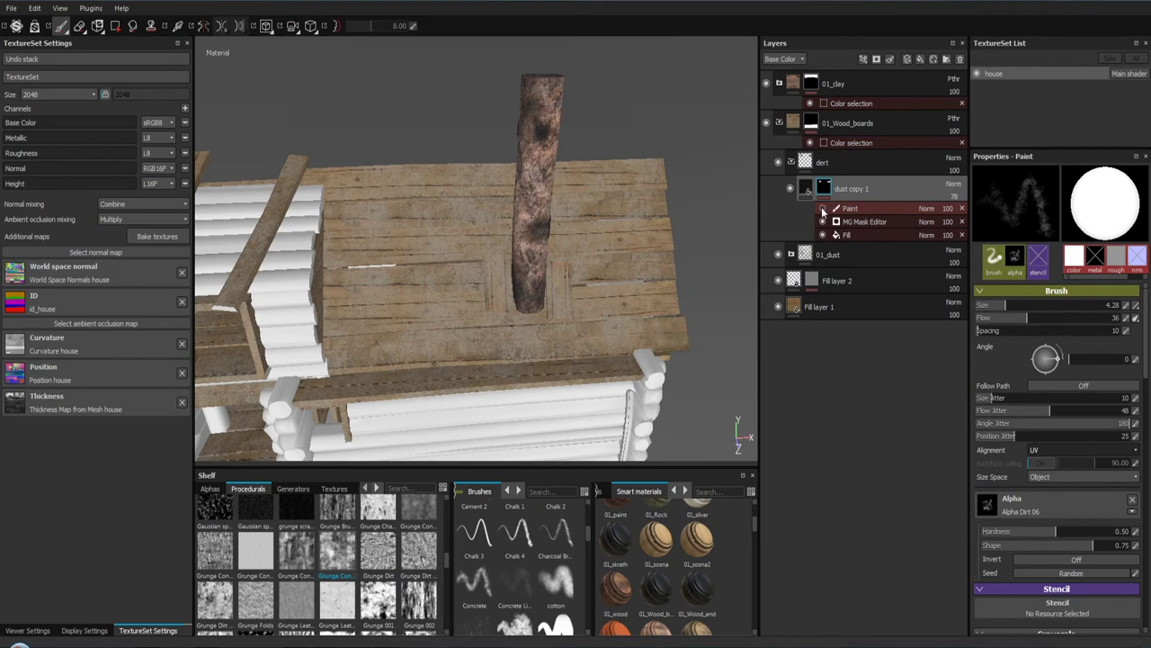
{"action": "left_click_drag", "start_coordinate": [418, 278], "coordinate": [381, 236]}
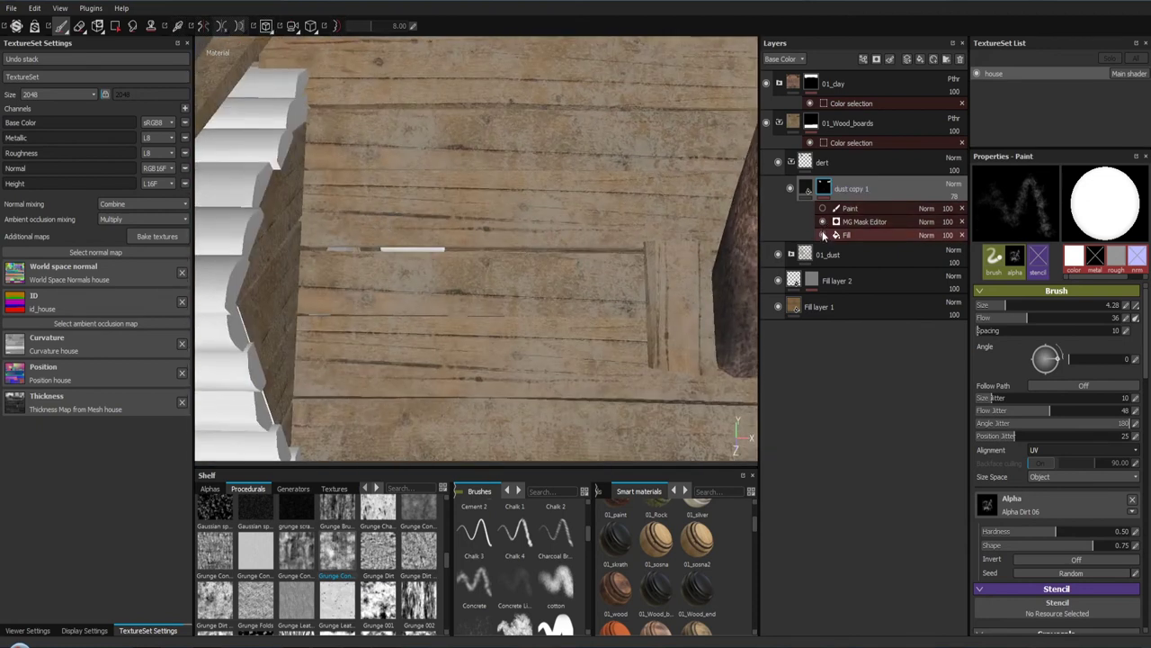
{"action": "left_click", "coordinate": [822, 223]}
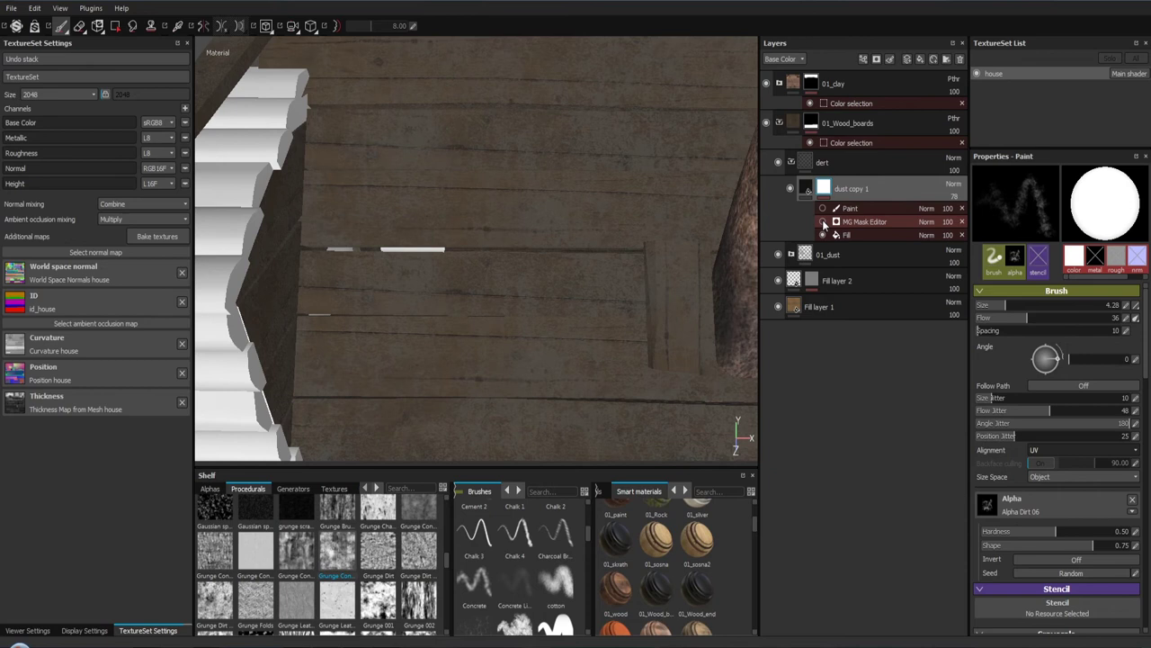
{"action": "left_click", "coordinate": [823, 223]}
Step: Recheck MG Mask Editor off versus on from the roof, then orbit the walls, stairs and planks
{"action": "left_click_drag", "start_coordinate": [537, 136], "coordinate": [506, 188]}
{"action": "scroll", "scroll_direction": "up", "scroll_amount": 3}
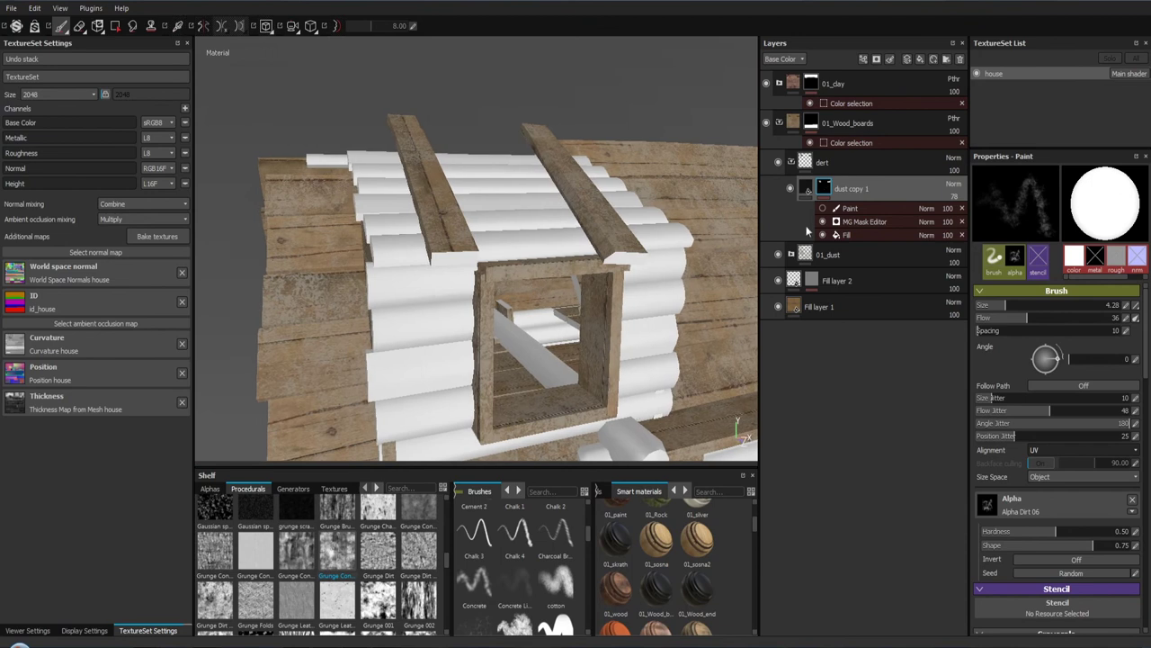
{"action": "left_click", "coordinate": [823, 224]}
{"action": "left_click", "coordinate": [824, 223]}
{"action": "left_click_drag", "start_coordinate": [504, 270], "coordinate": [570, 284]}
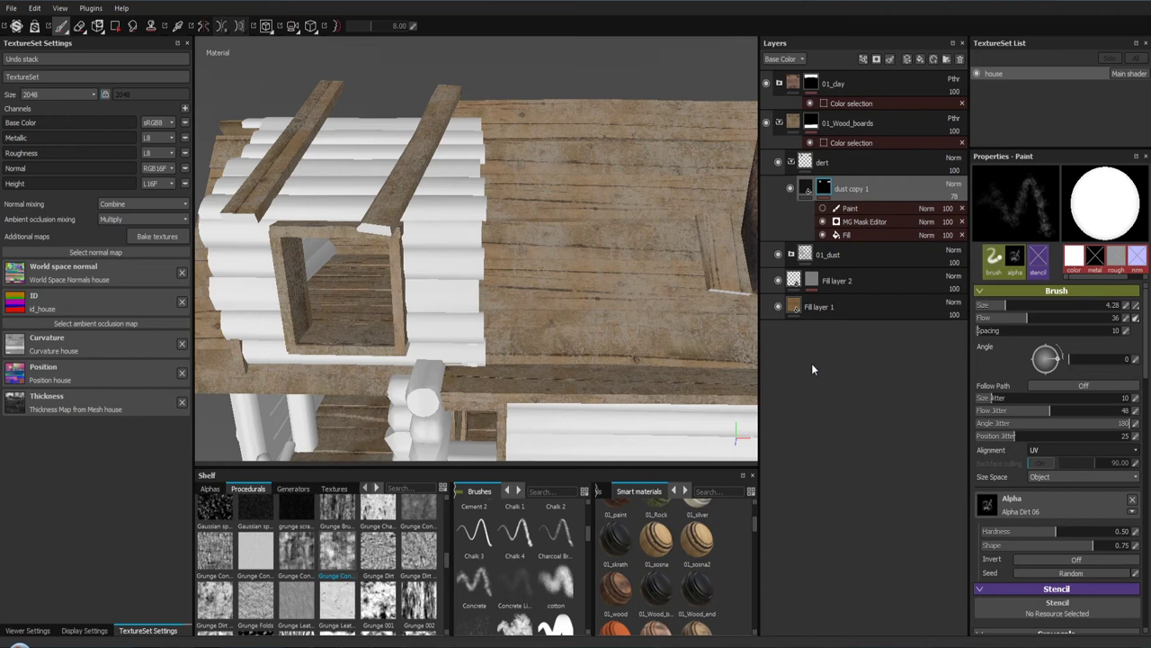
{"action": "left_click_drag", "start_coordinate": [683, 270], "coordinate": [454, 237]}
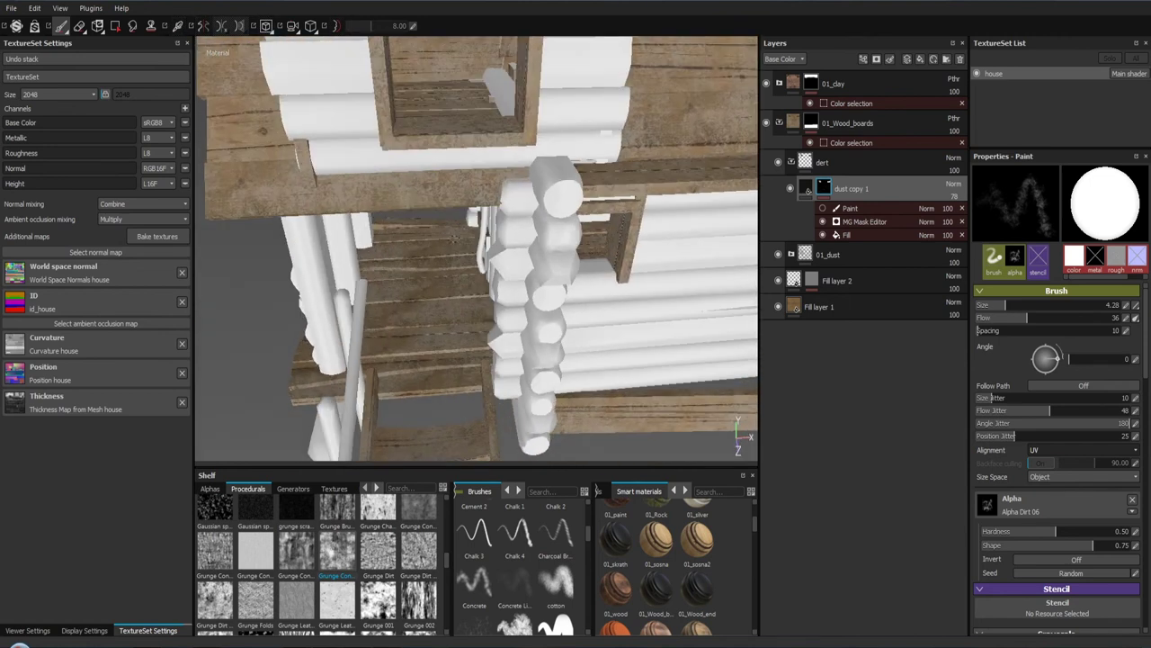
{"action": "left_click_drag", "start_coordinate": [448, 287], "coordinate": [129, 406]}
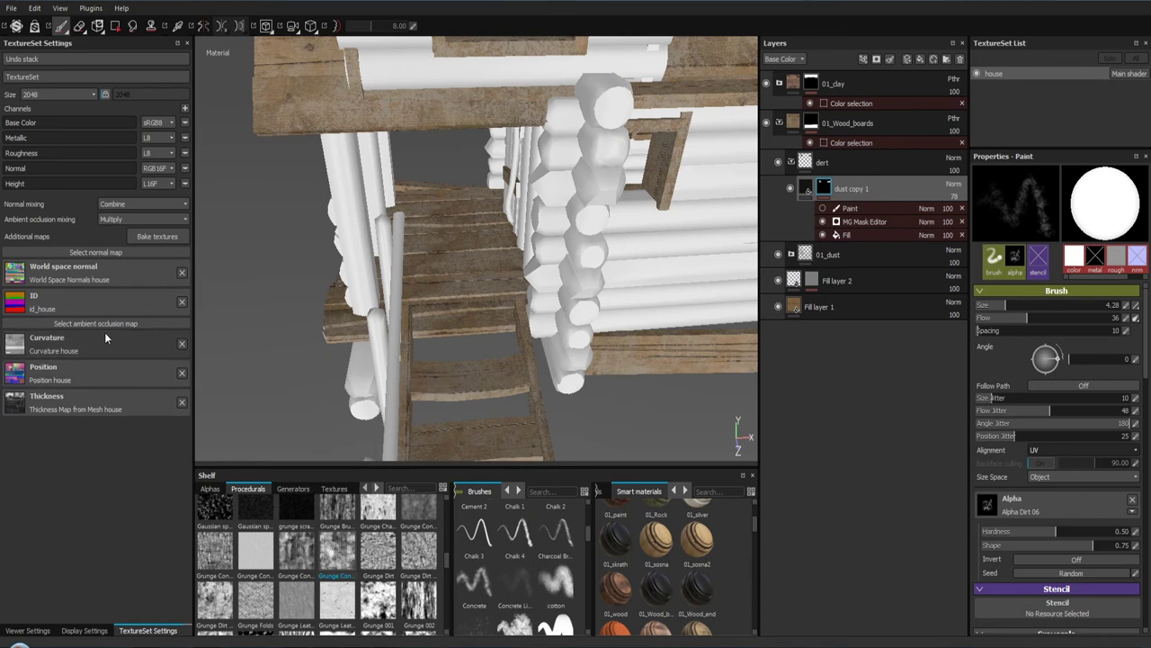
{"action": "left_click_drag", "start_coordinate": [537, 284], "coordinate": [508, 192]}
{"action": "left_click_drag", "start_coordinate": [509, 193], "coordinate": [493, 181]}
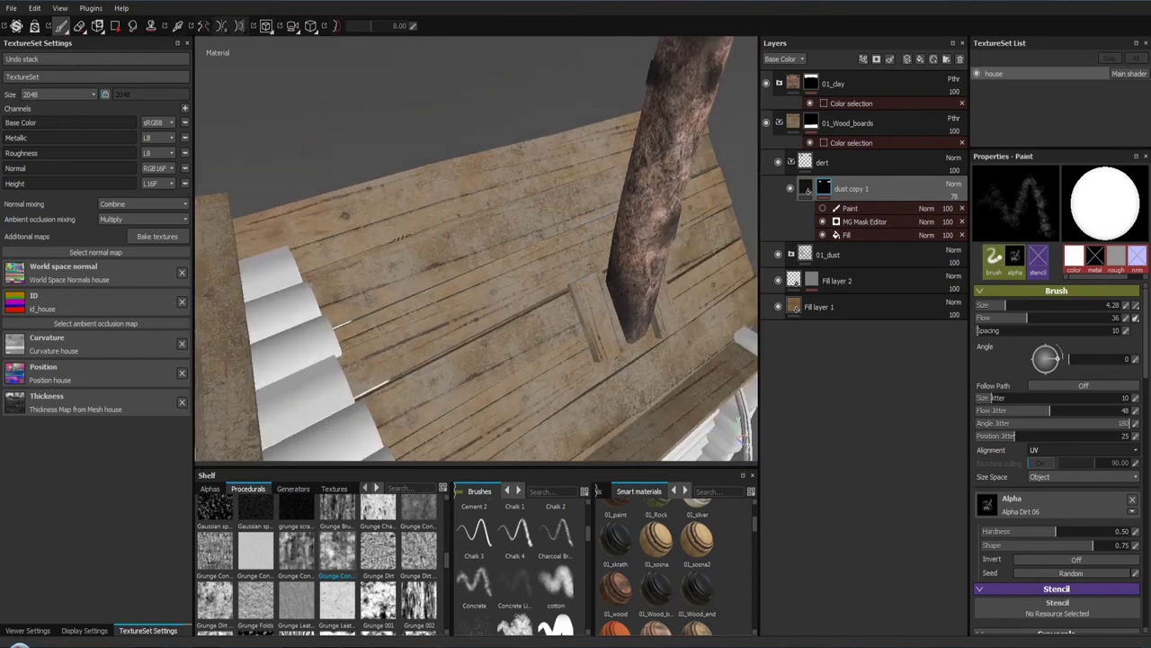
{"action": "left_click_drag", "start_coordinate": [493, 181], "coordinate": [468, 270]}
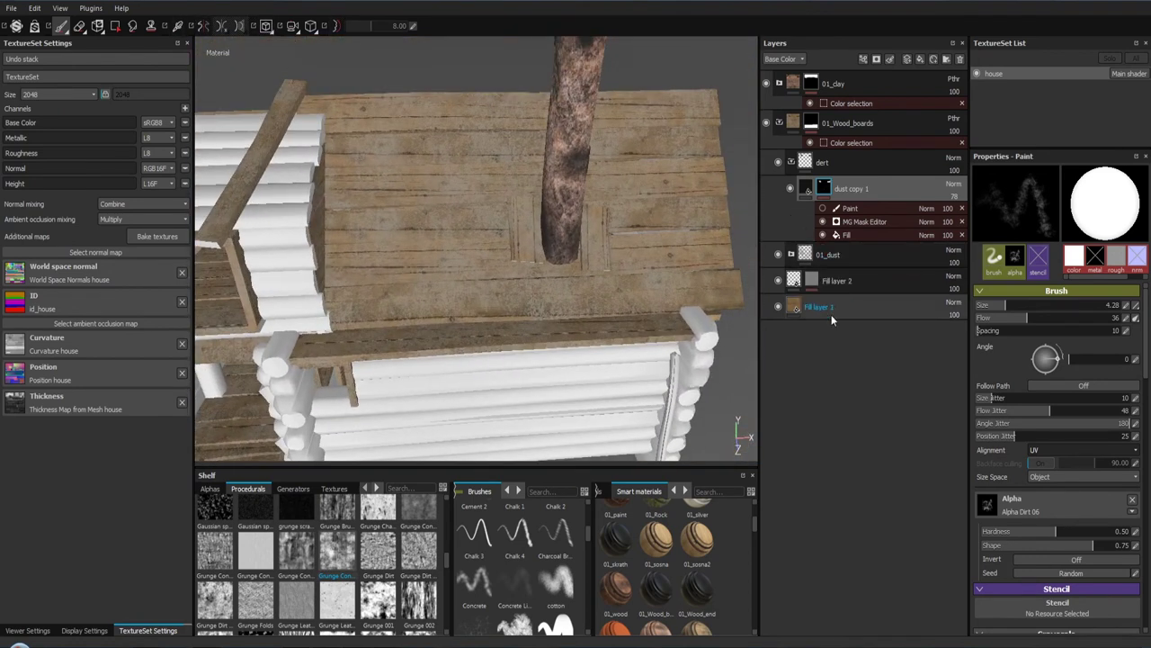
{"action": "left_click_drag", "start_coordinate": [471, 218], "coordinate": [559, 238]}
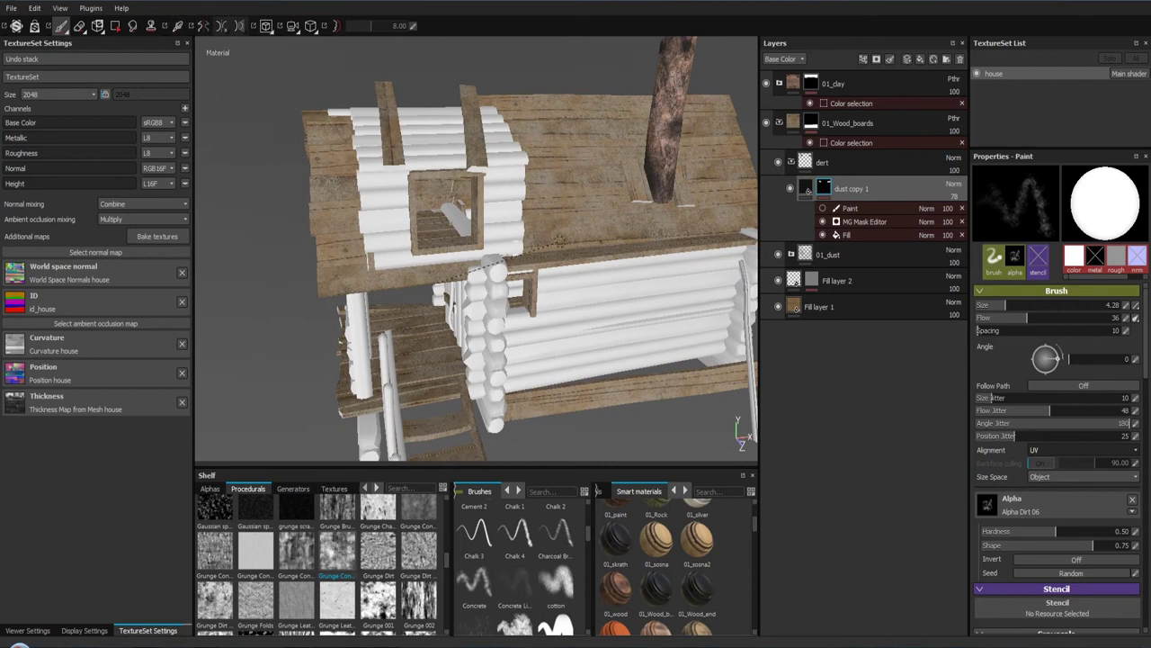
Step: Raise the viewer's Environment Exposure from 0 to 0.32 and zoom in on the roof planks
{"action": "left_click", "coordinate": [24, 630]}
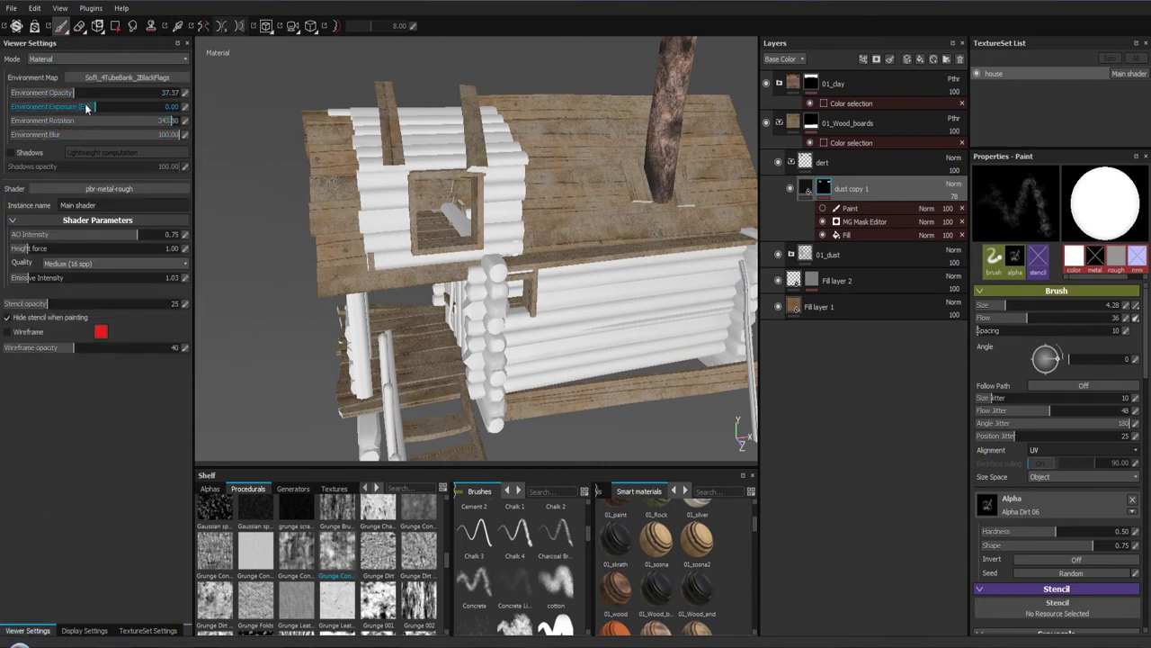
{"action": "left_click_drag", "start_coordinate": [94, 108], "coordinate": [98, 110]}
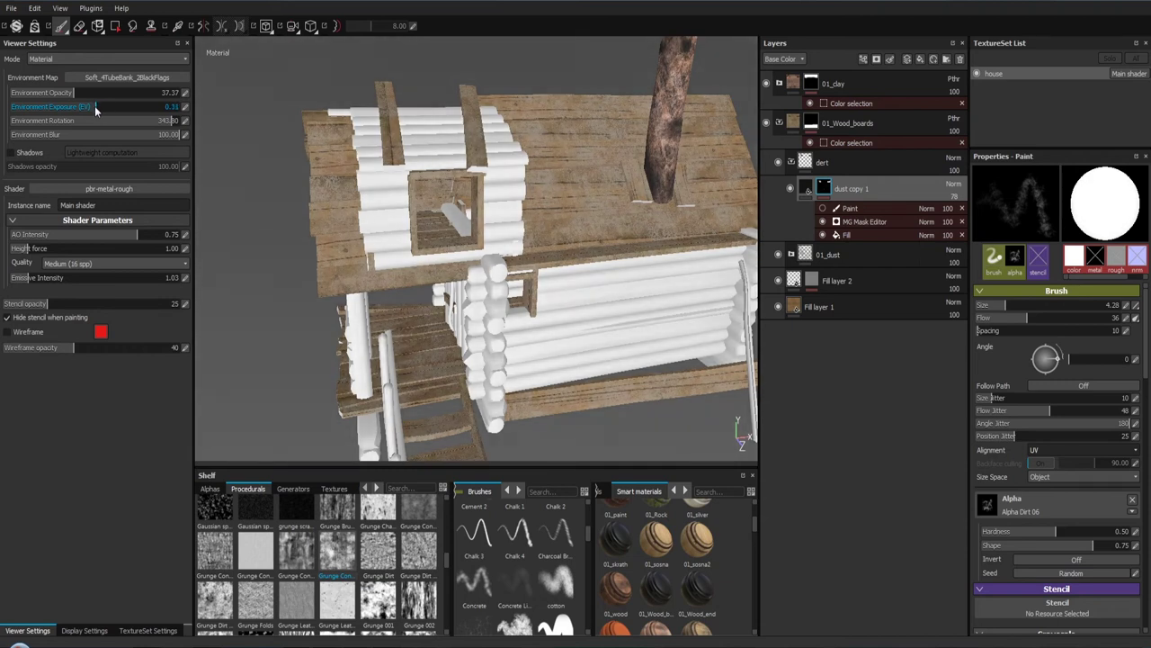
{"action": "left_click_drag", "start_coordinate": [405, 270], "coordinate": [527, 502]}
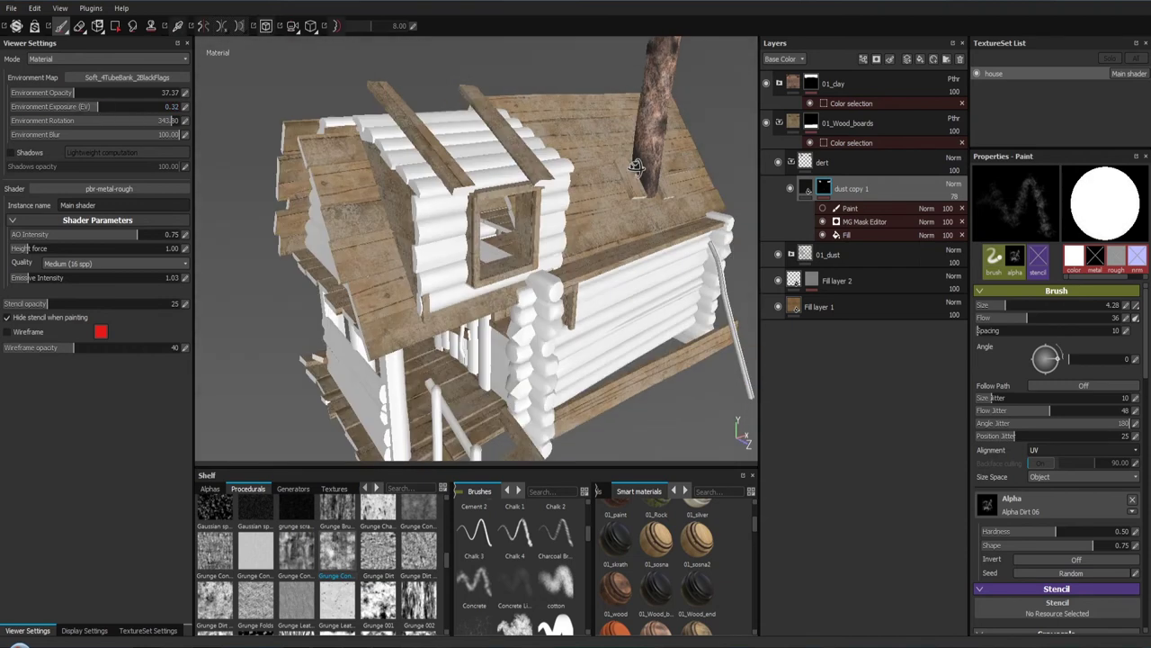
{"action": "left_click_drag", "start_coordinate": [450, 283], "coordinate": [594, 225]}
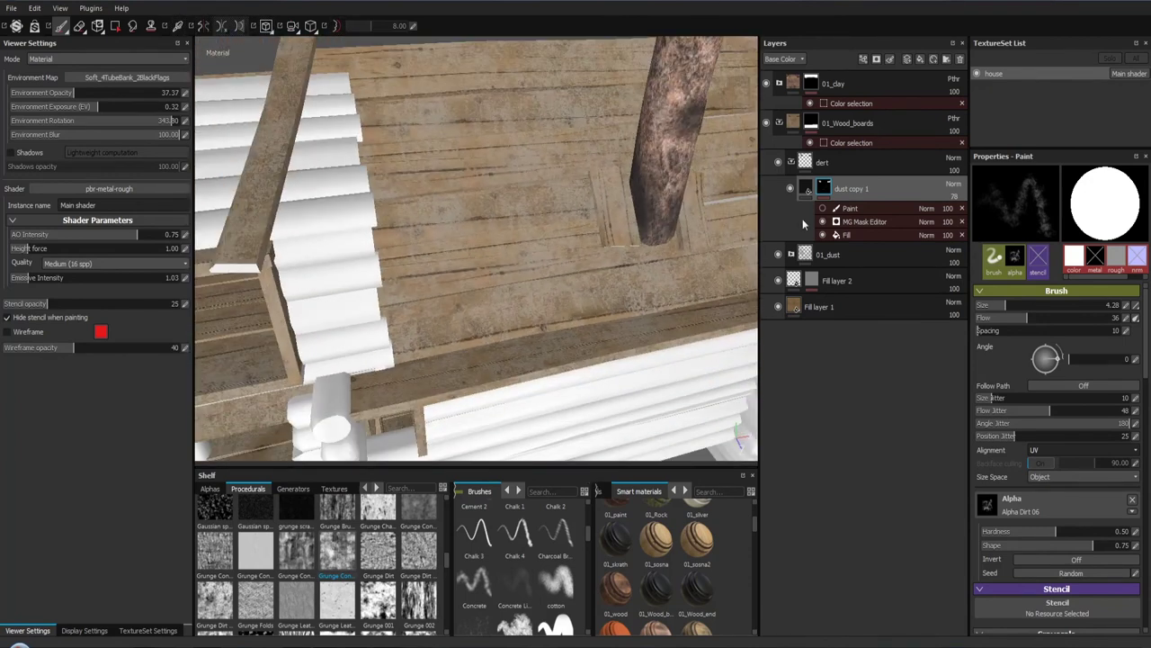
Step: Duplicate dust copy 1 as dust copy 2 and delete Paint, MG Mask Editor and Fill from its mask
{"action": "right_click", "coordinate": [808, 187]}
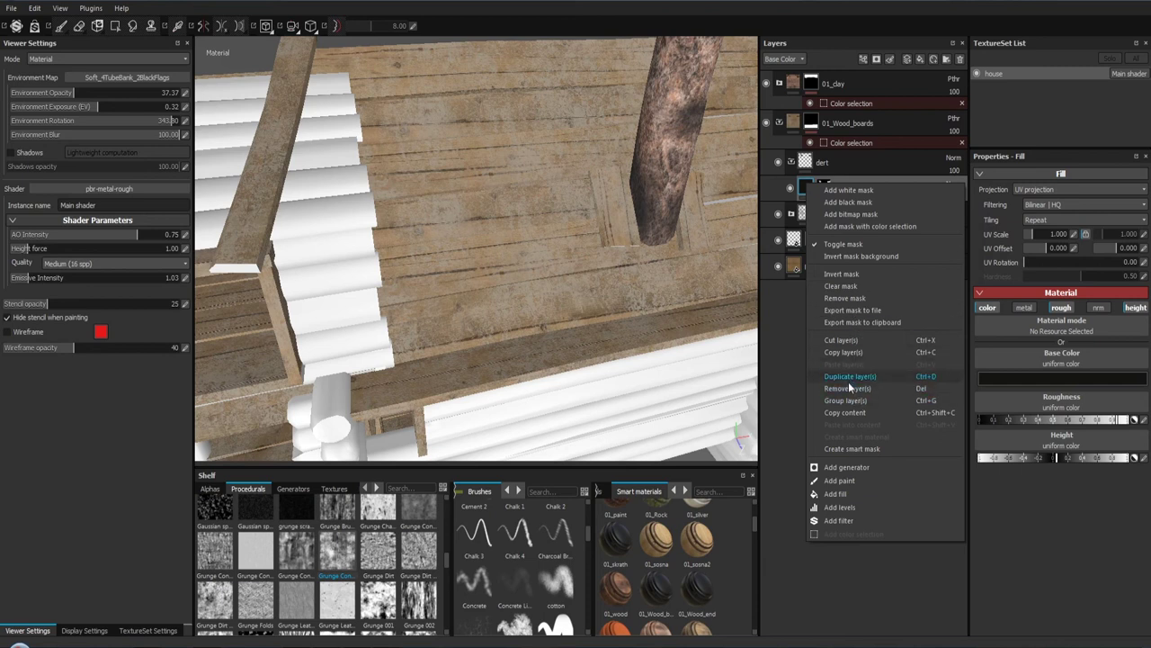
{"action": "left_click", "coordinate": [848, 377]}
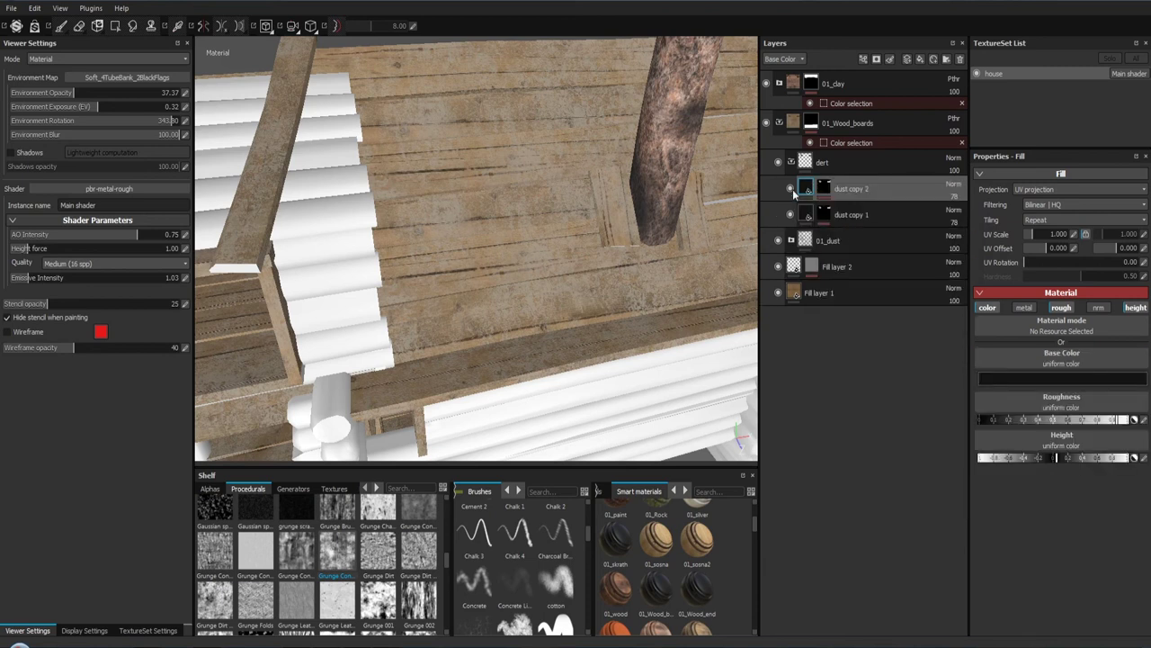
{"action": "left_click", "coordinate": [826, 190]}
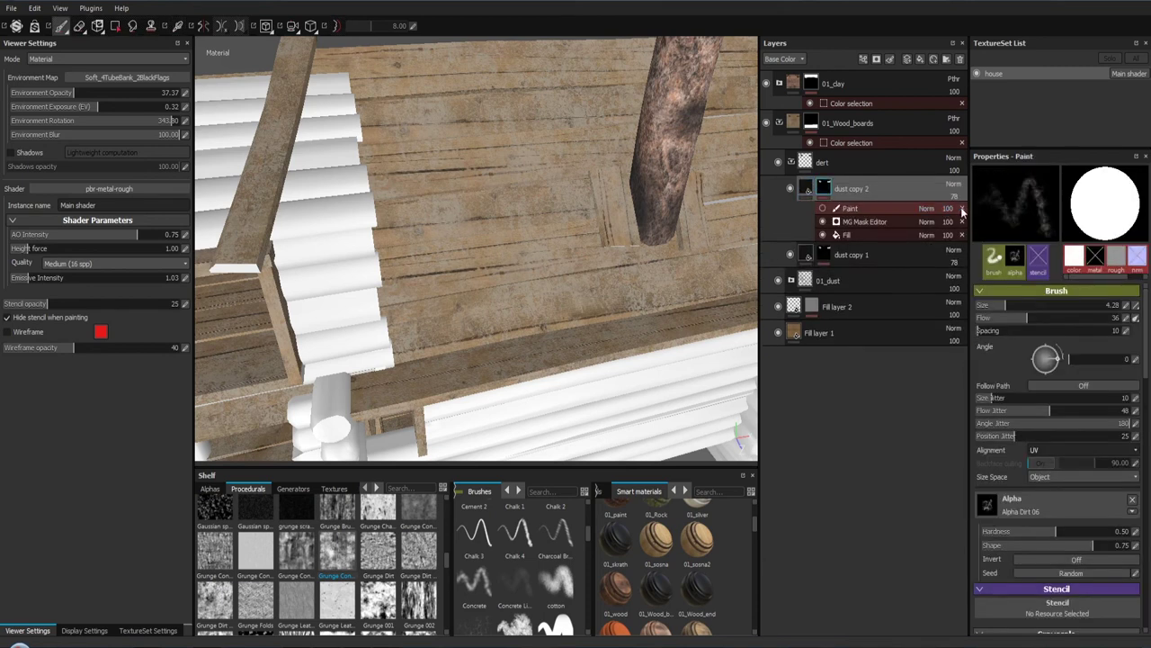
{"action": "left_click", "coordinate": [962, 208]}
{"action": "left_click", "coordinate": [961, 208]}
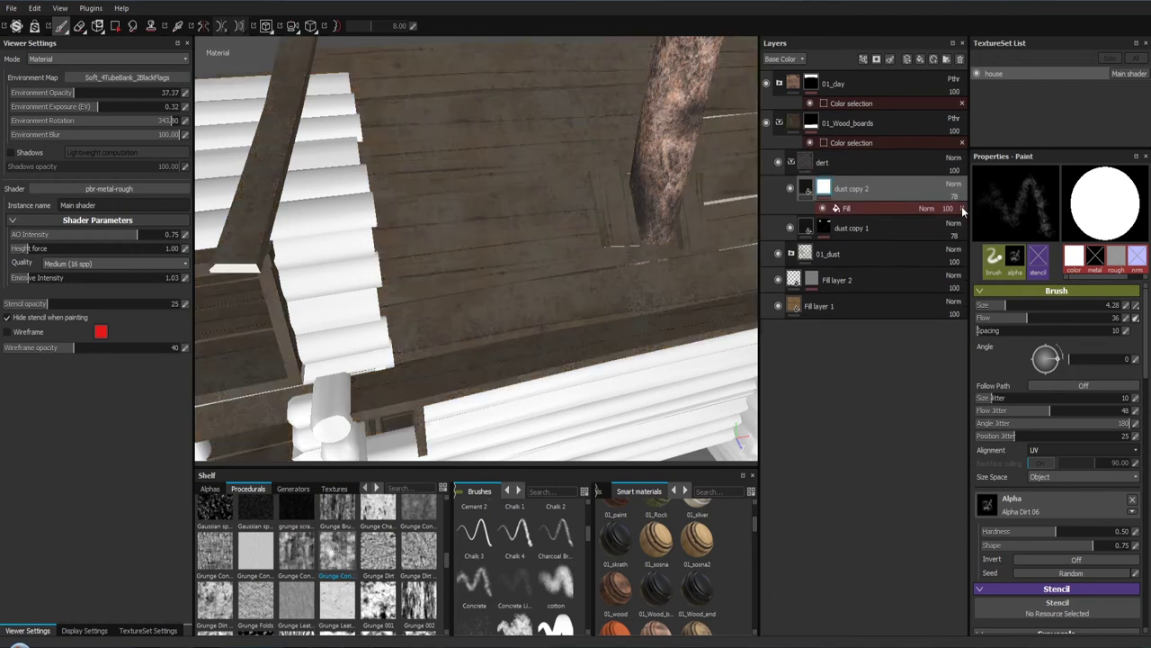
{"action": "left_click", "coordinate": [962, 207]}
Step: Add a new fill to dust copy 2's mask using Grunge Concrete Old
{"action": "right_click", "coordinate": [824, 190]}
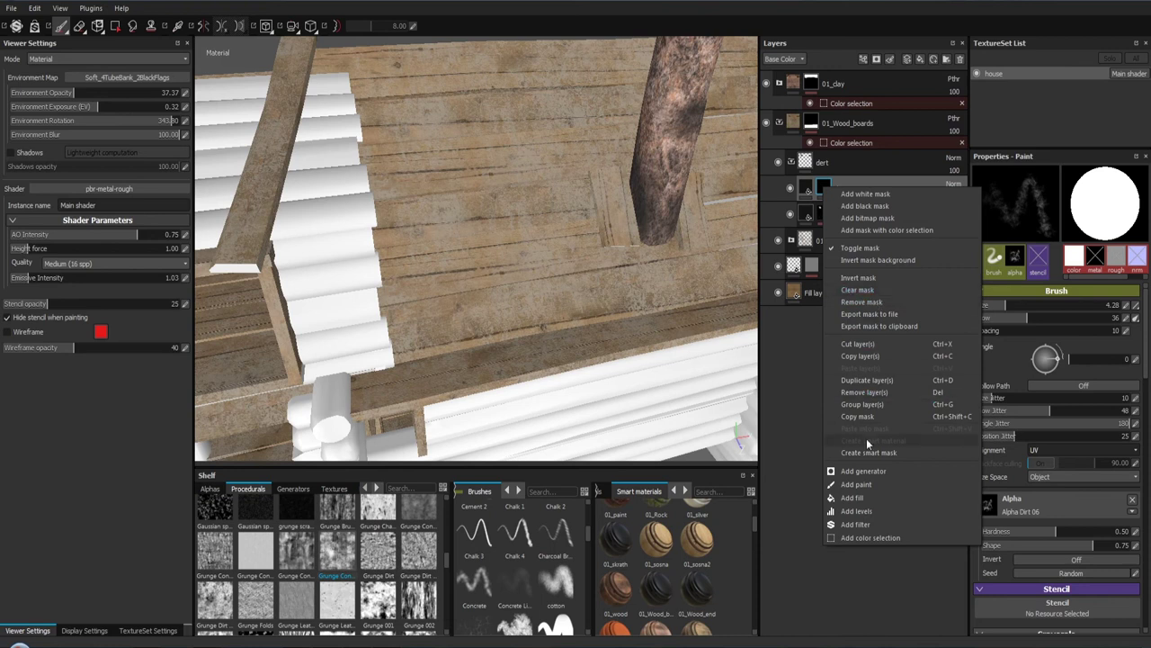
{"action": "left_click", "coordinate": [851, 498]}
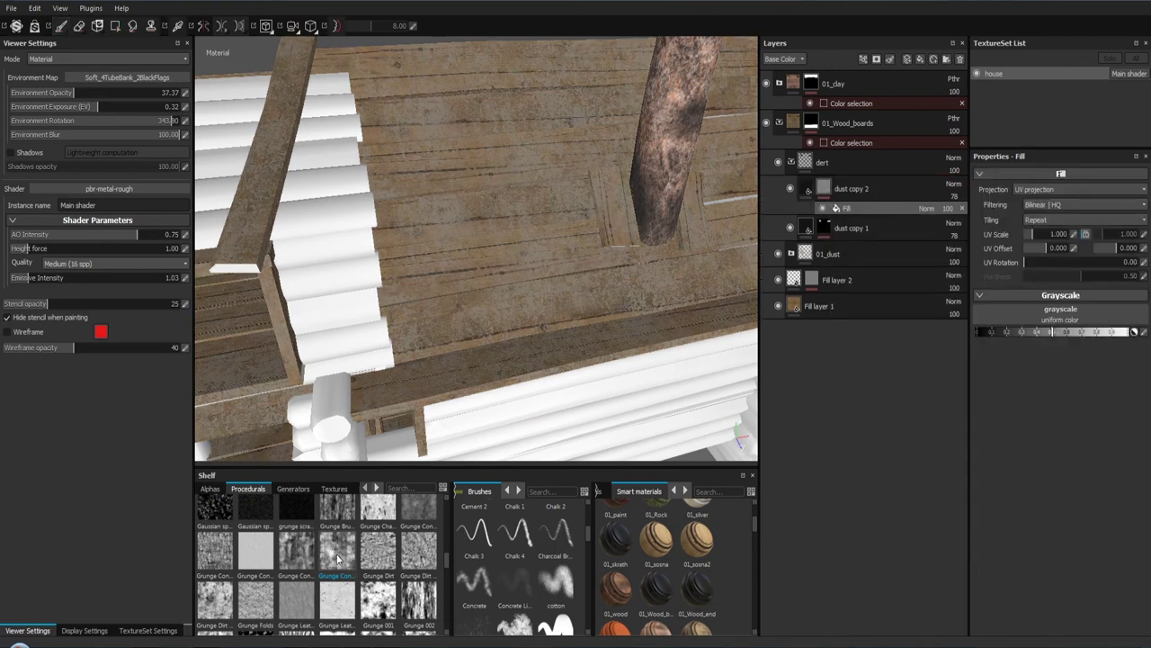
{"action": "left_click_drag", "start_coordinate": [339, 561], "coordinate": [1022, 312]}
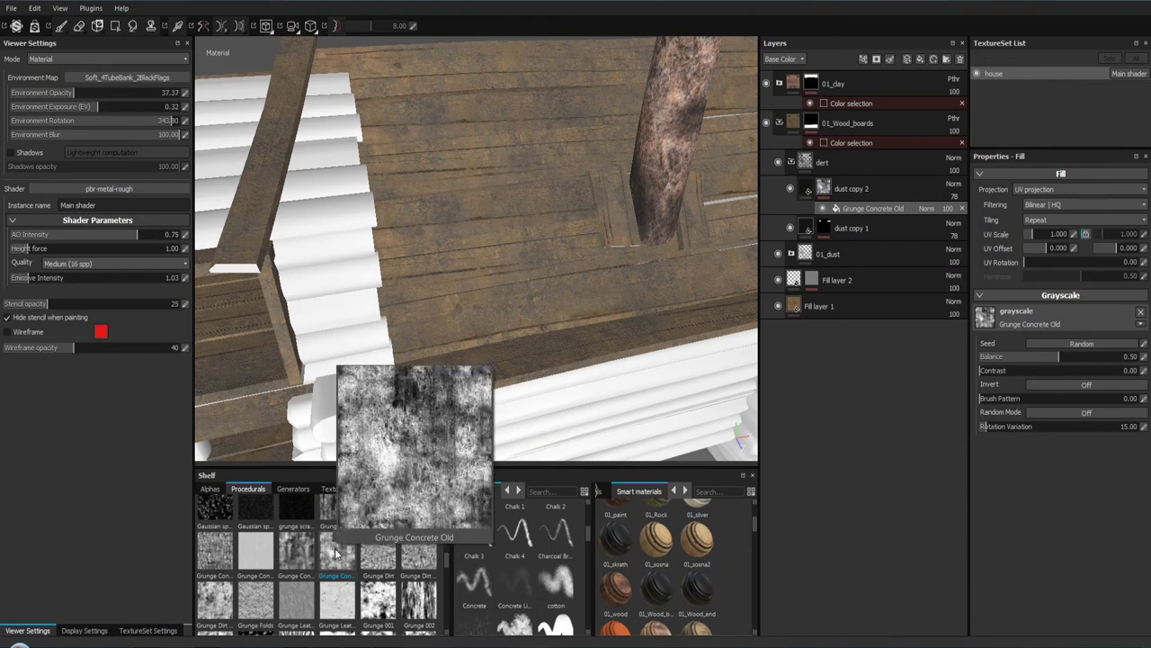
Step: Inspect the deck planks and post, then rotate the Grunge Concrete Old mask pattern to 22.74
{"action": "left_click_drag", "start_coordinate": [661, 355], "coordinate": [512, 249]}
{"action": "left_click_drag", "start_coordinate": [512, 250], "coordinate": [478, 318]}
{"action": "left_click_drag", "start_coordinate": [477, 318], "coordinate": [599, 272]}
{"action": "left_click_drag", "start_coordinate": [505, 279], "coordinate": [516, 264]}
{"action": "left_click_drag", "start_coordinate": [516, 265], "coordinate": [526, 406]}
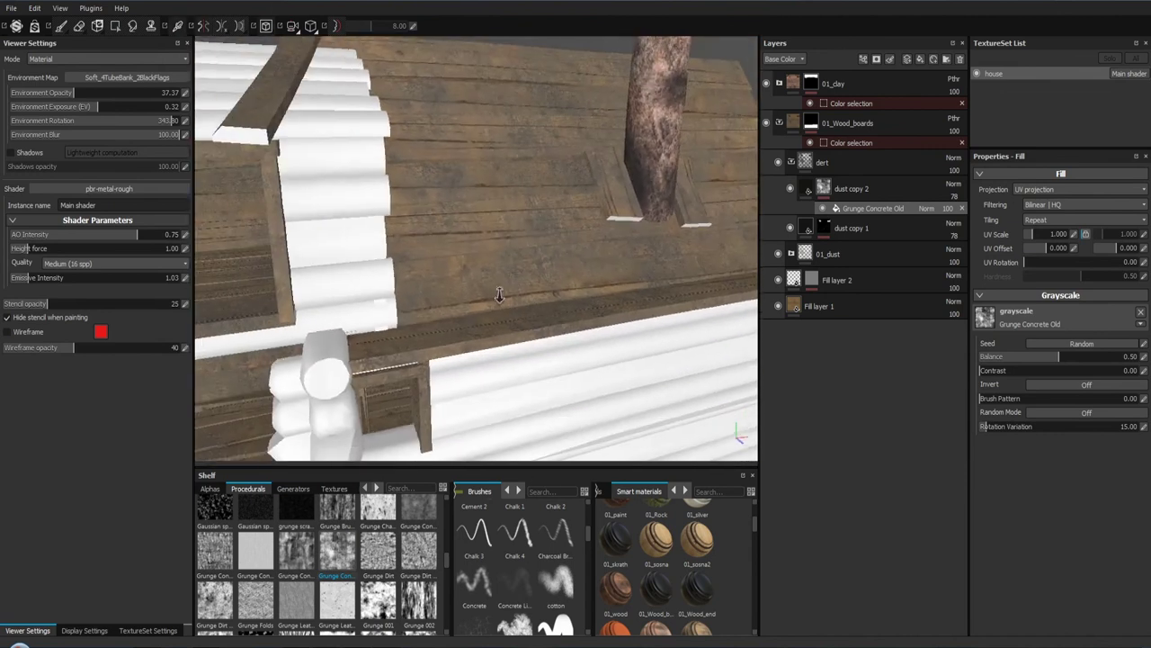
{"action": "left_click_drag", "start_coordinate": [526, 406], "coordinate": [491, 318]}
{"action": "left_click_drag", "start_coordinate": [492, 318], "coordinate": [477, 378]}
{"action": "left_click_drag", "start_coordinate": [478, 378], "coordinate": [569, 343]}
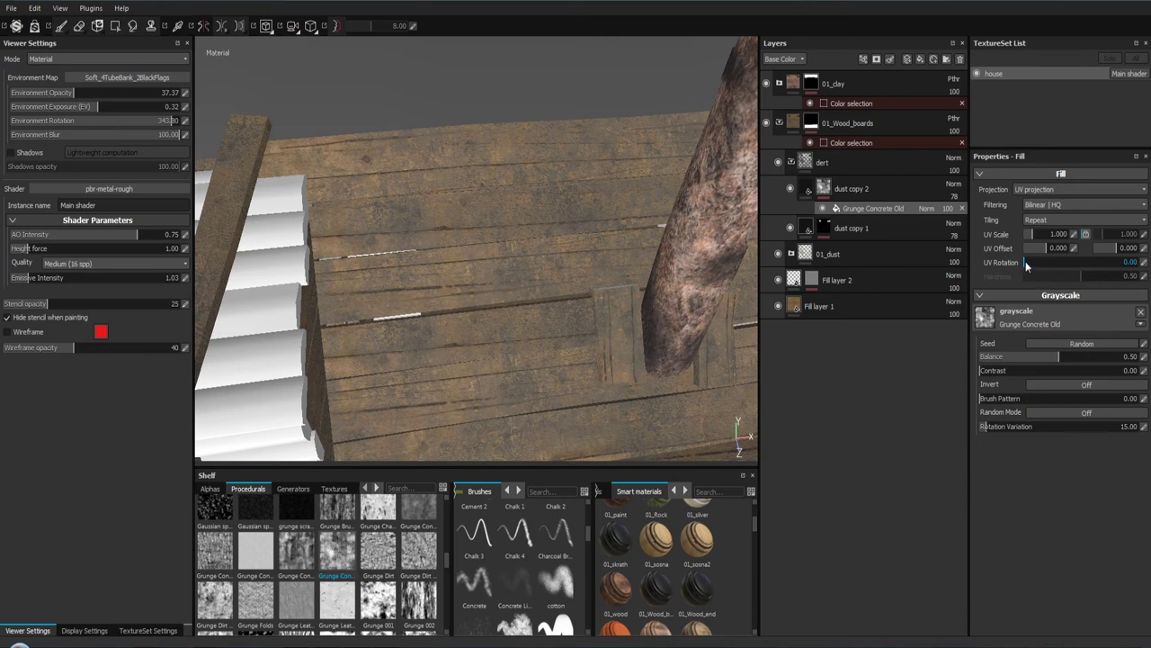
{"action": "left_click_drag", "start_coordinate": [1026, 261], "coordinate": [1030, 260]}
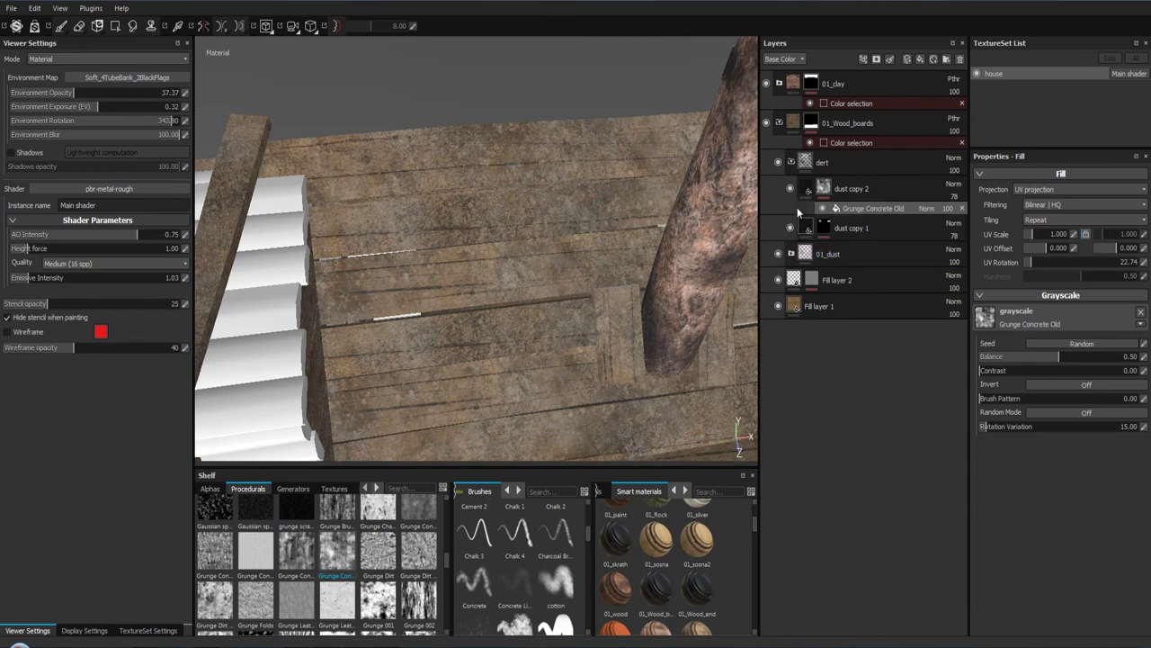
Step: Turn off height and turn on roughness for dust copy 2, then hide the layer
{"action": "left_click", "coordinate": [809, 188]}
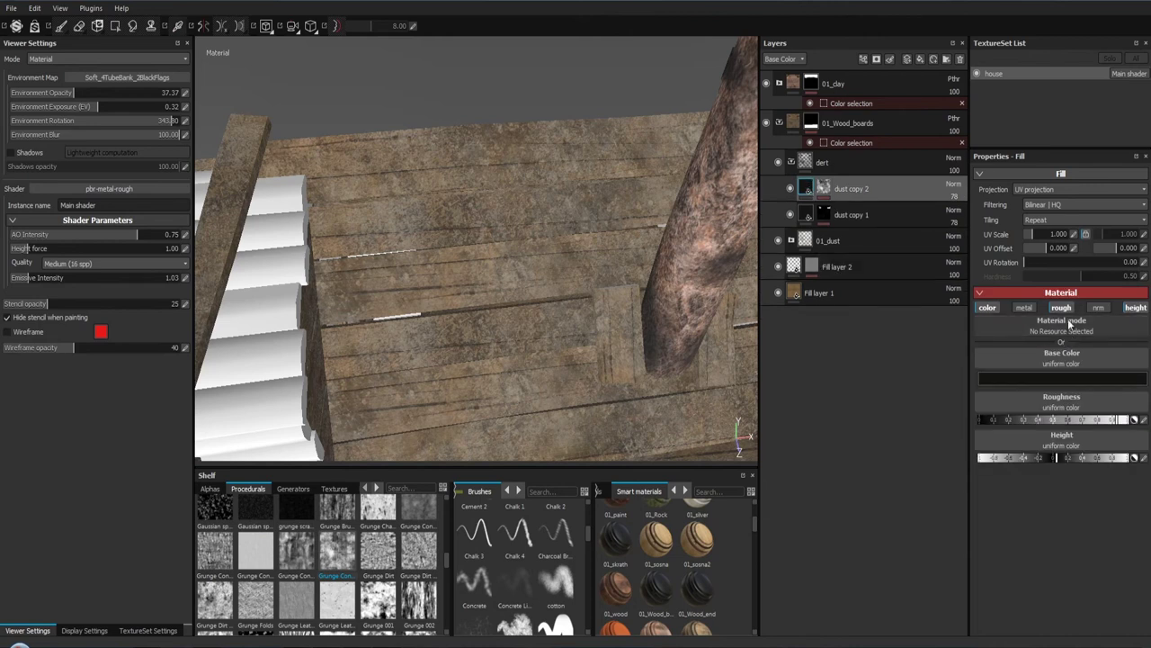
{"action": "left_click", "coordinate": [1137, 309]}
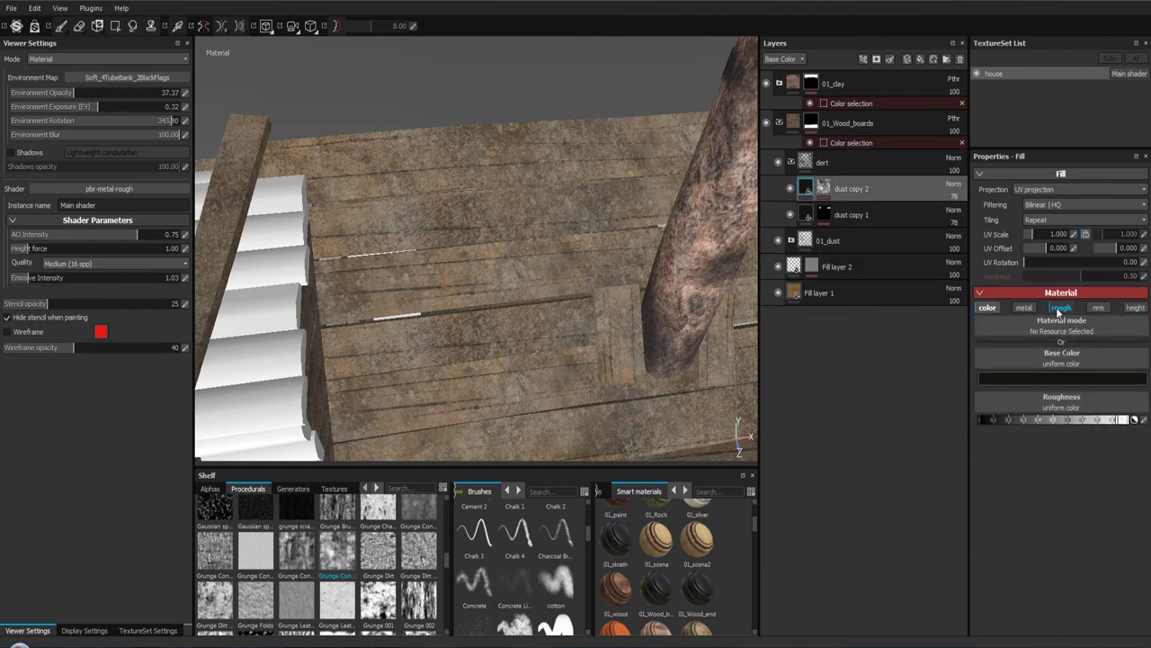
{"action": "left_click", "coordinate": [1059, 308]}
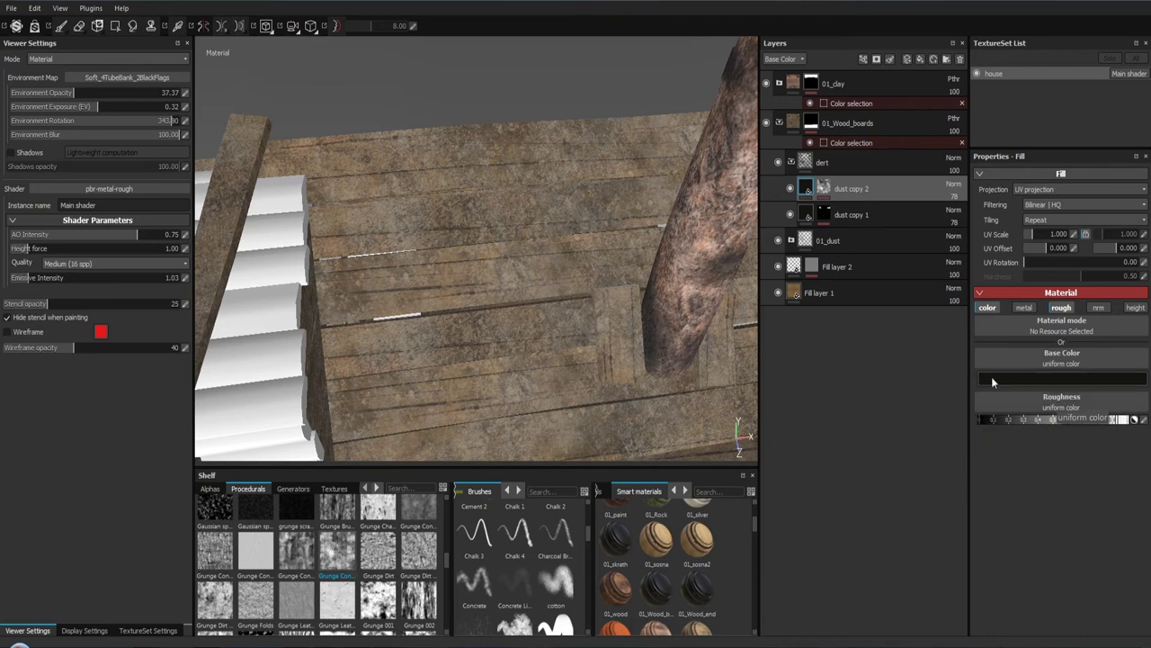
{"action": "left_click", "coordinate": [790, 188]}
{"action": "left_click", "coordinate": [789, 187]}
{"action": "left_click", "coordinate": [789, 187]}
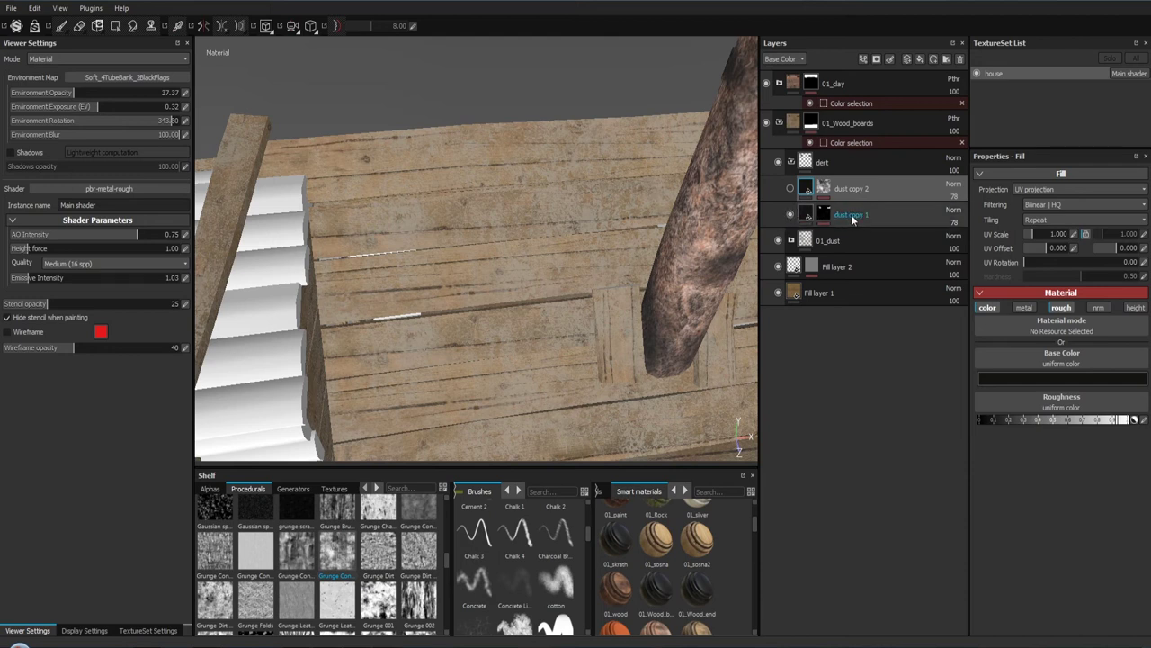
Step: Rename the dust copy layers to dert and dert_2
{"action": "double_click", "coordinate": [852, 215]}
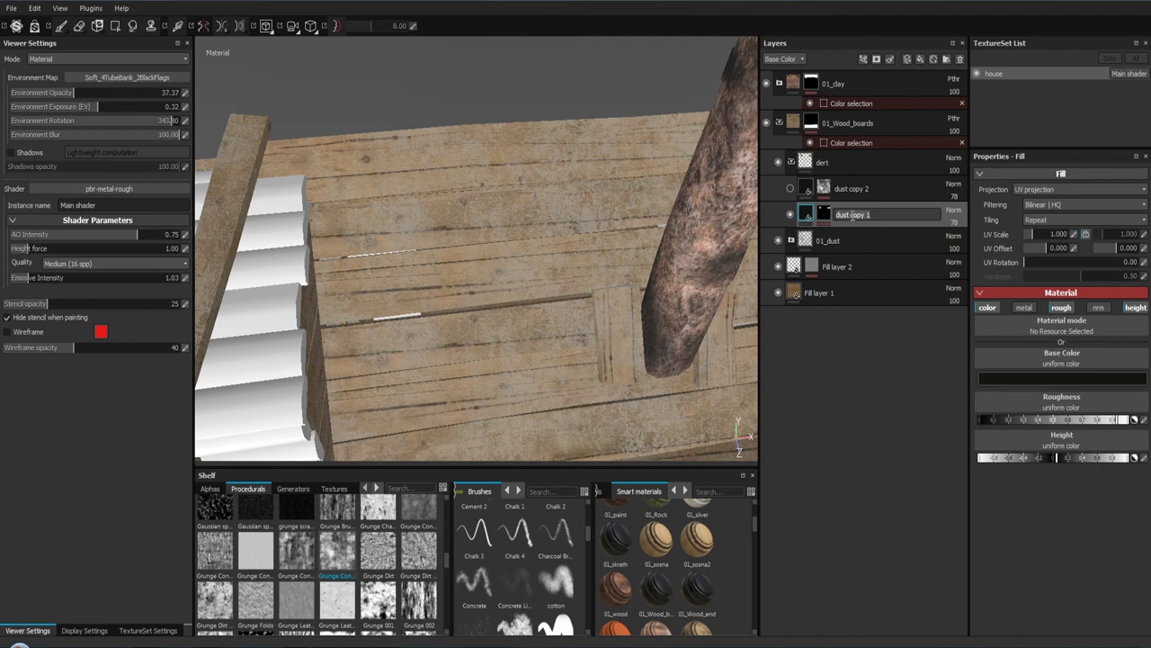
{"action": "type", "text": "der"}
{"action": "key", "text": "Return"}
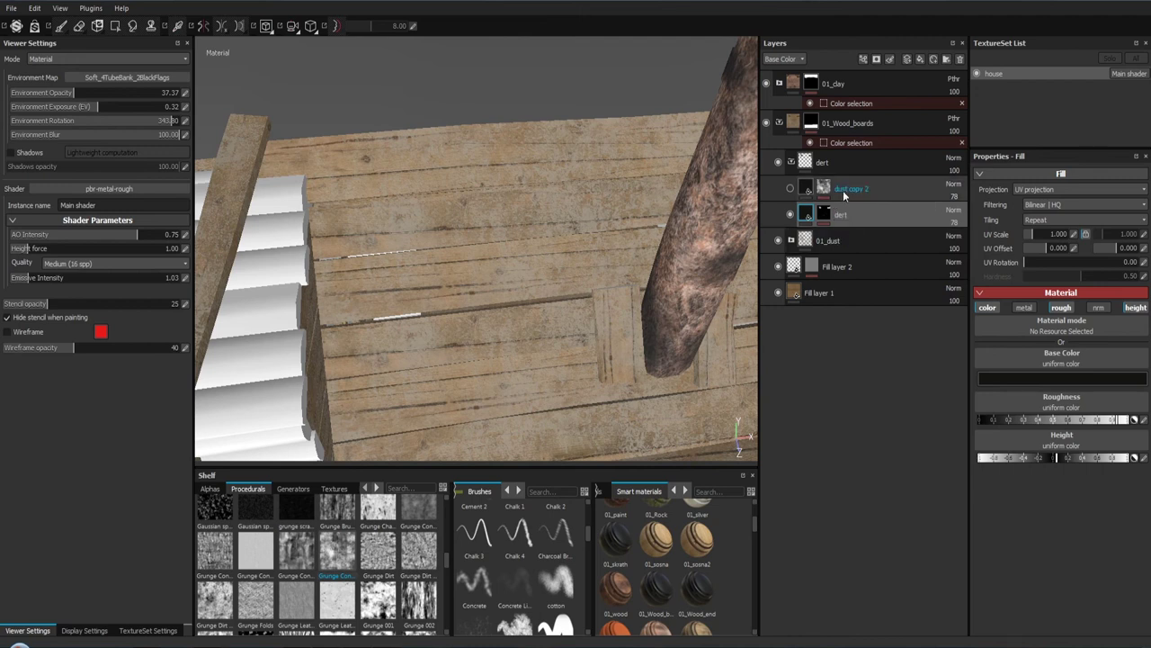
{"action": "double_click", "coordinate": [843, 190]}
{"action": "type", "text": "dert_2"}
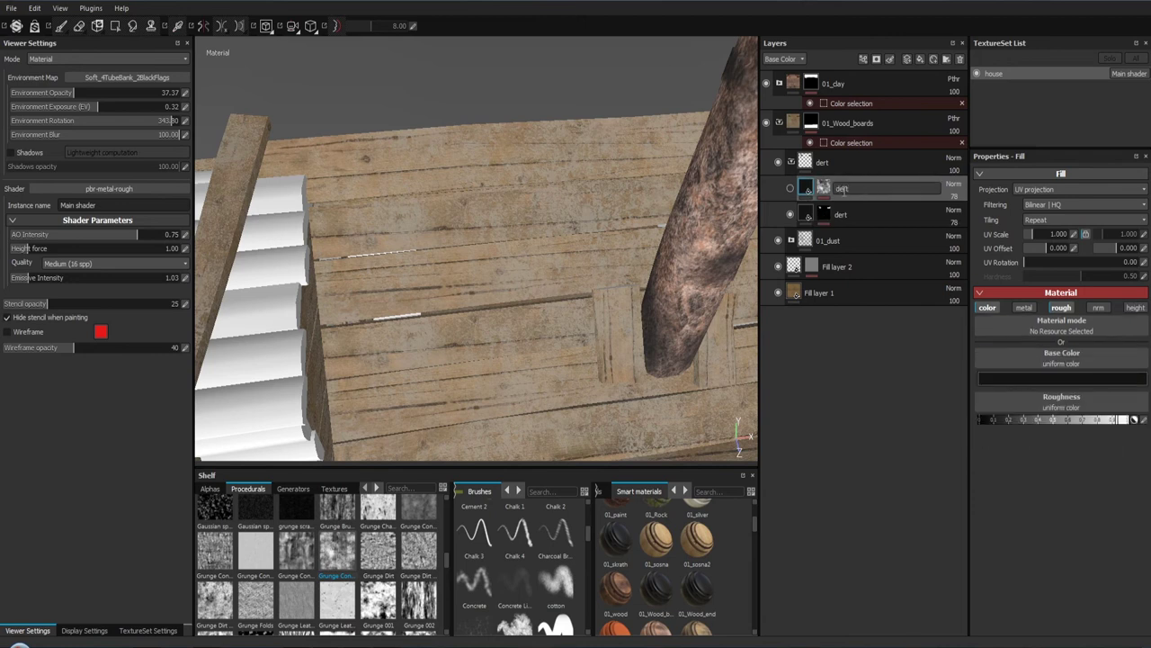
{"action": "key", "text": "Return"}
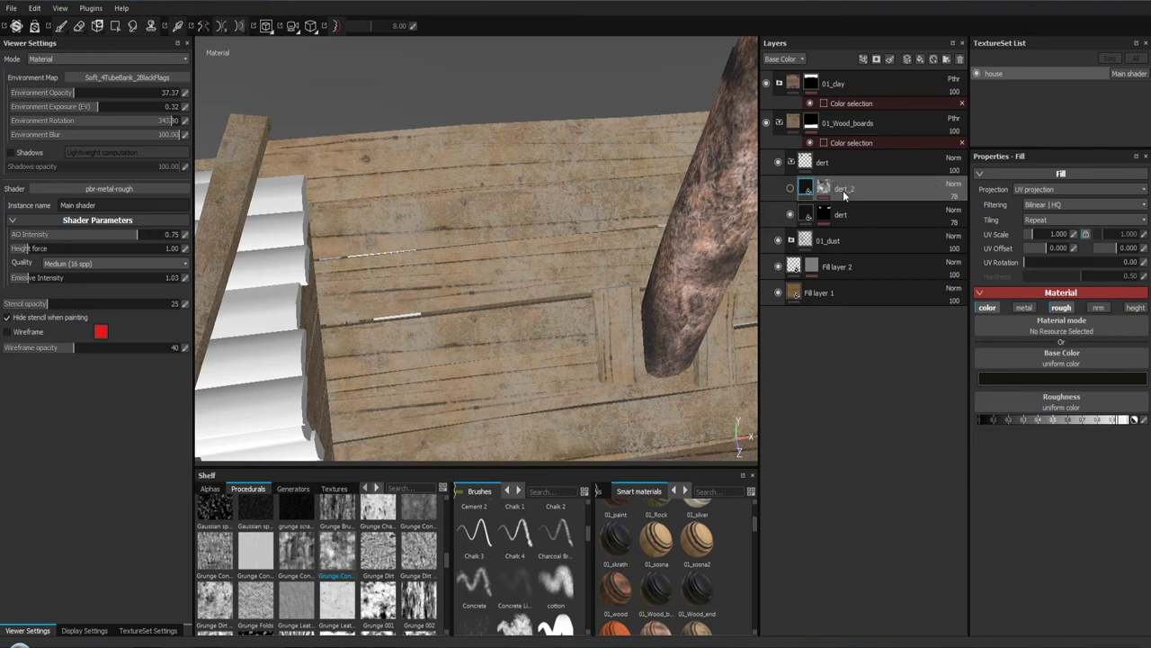
Step: Show dert_2 again and set its fill's UV Scale to 3
{"action": "left_click", "coordinate": [791, 190]}
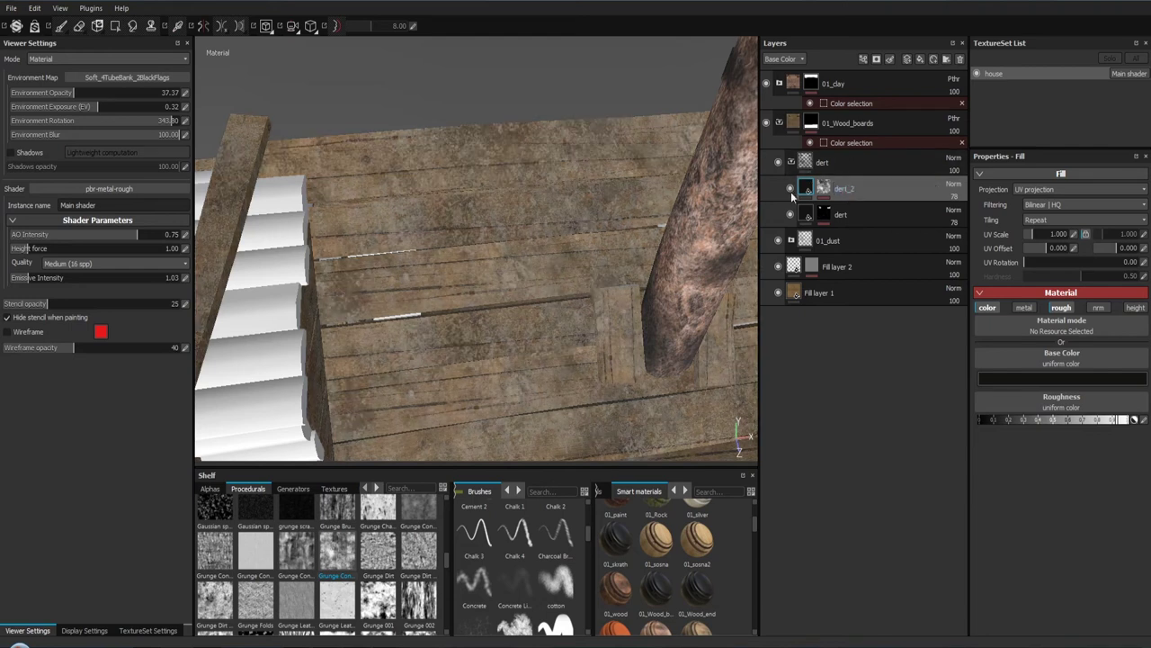
{"action": "left_click", "coordinate": [791, 190]}
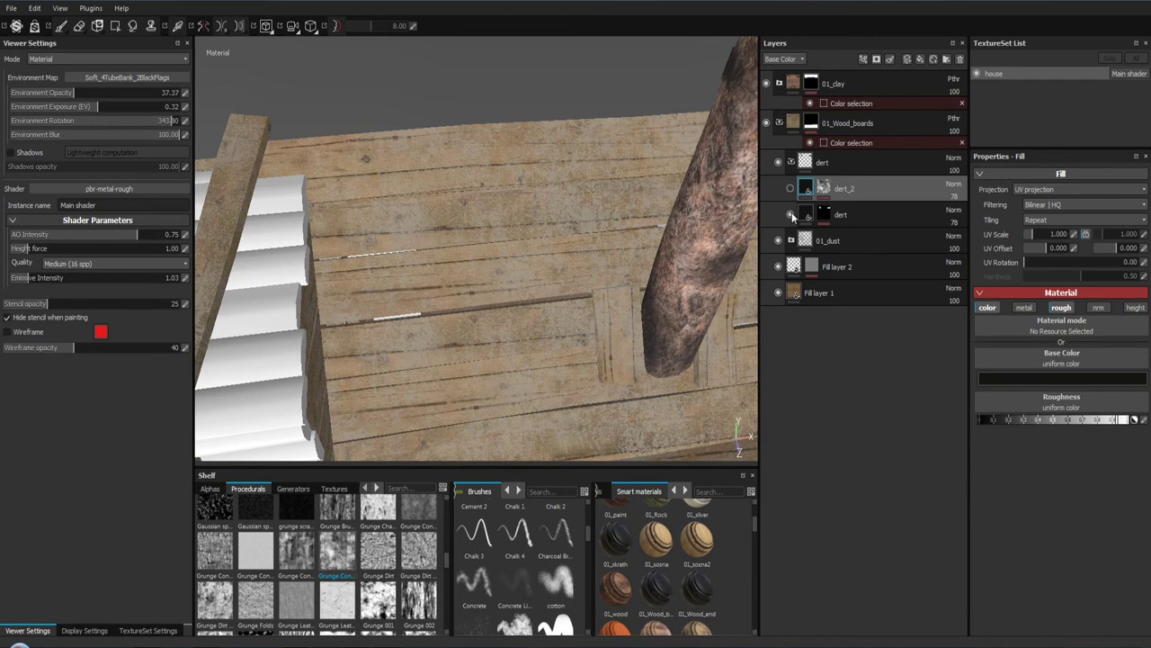
{"action": "left_click", "coordinate": [790, 188]}
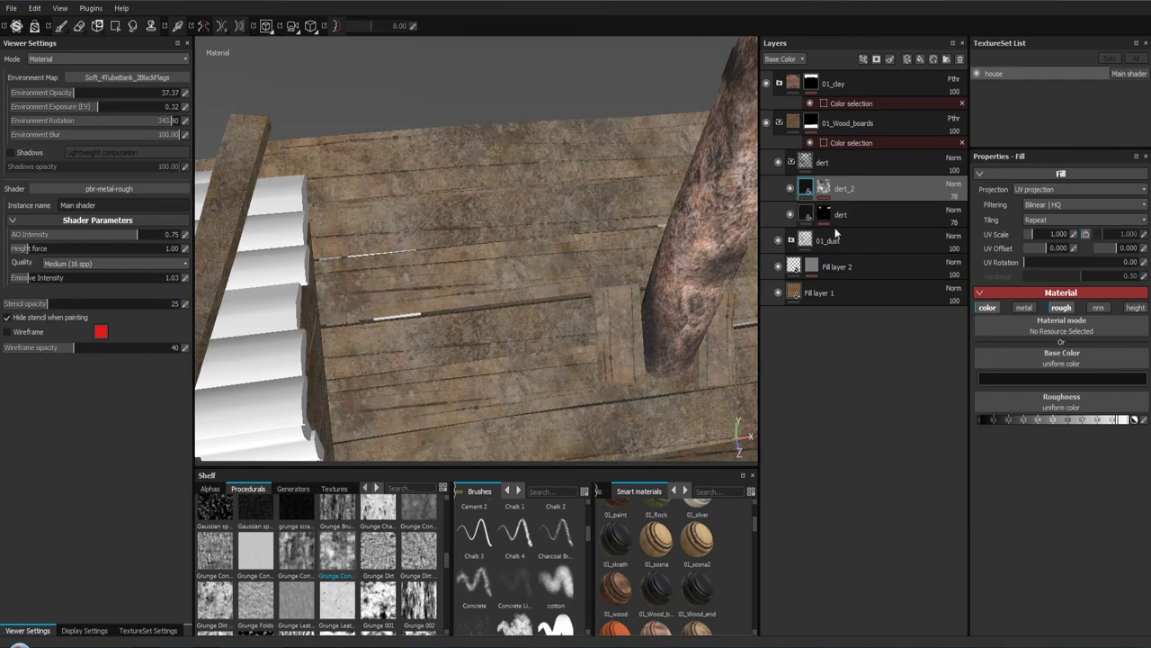
{"action": "left_click", "coordinate": [1075, 235]}
{"action": "type", "text": "3"}
{"action": "key", "text": "Return"}
Step: Set the Grunge Concrete Old mask in dert_2 to UV Scale 2 and opacity 59
{"action": "left_click", "coordinate": [1074, 237]}
{"action": "left_click", "coordinate": [841, 188]}
{"action": "left_click", "coordinate": [866, 207]}
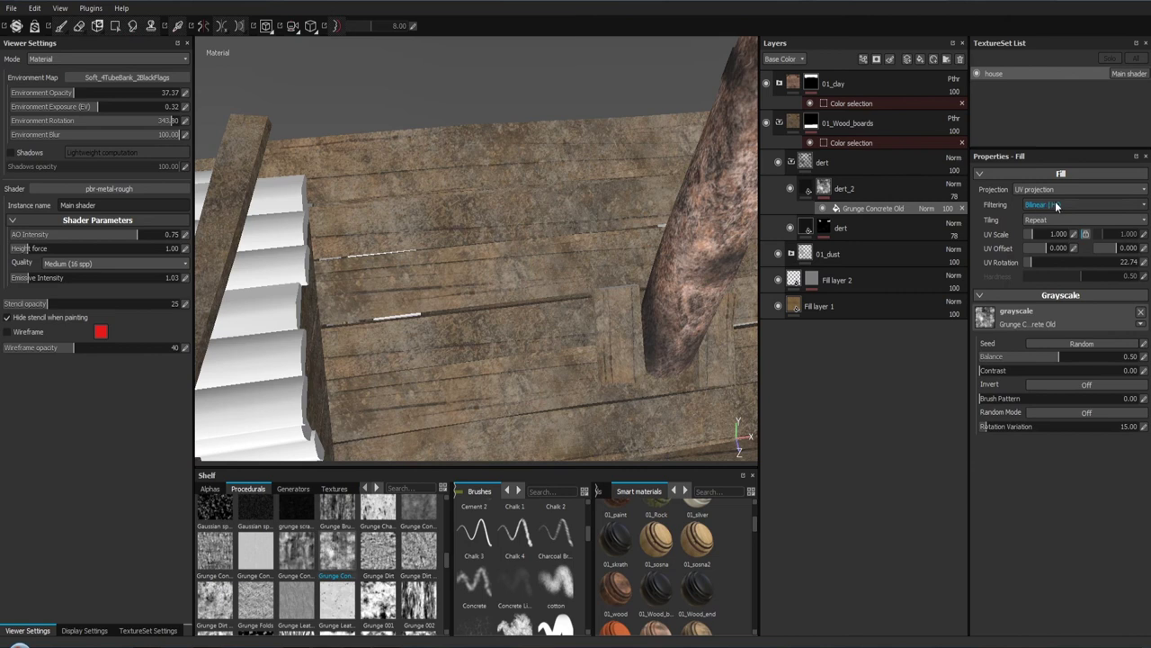
{"action": "left_click", "coordinate": [1076, 234]}
{"action": "type", "text": "2.000"}
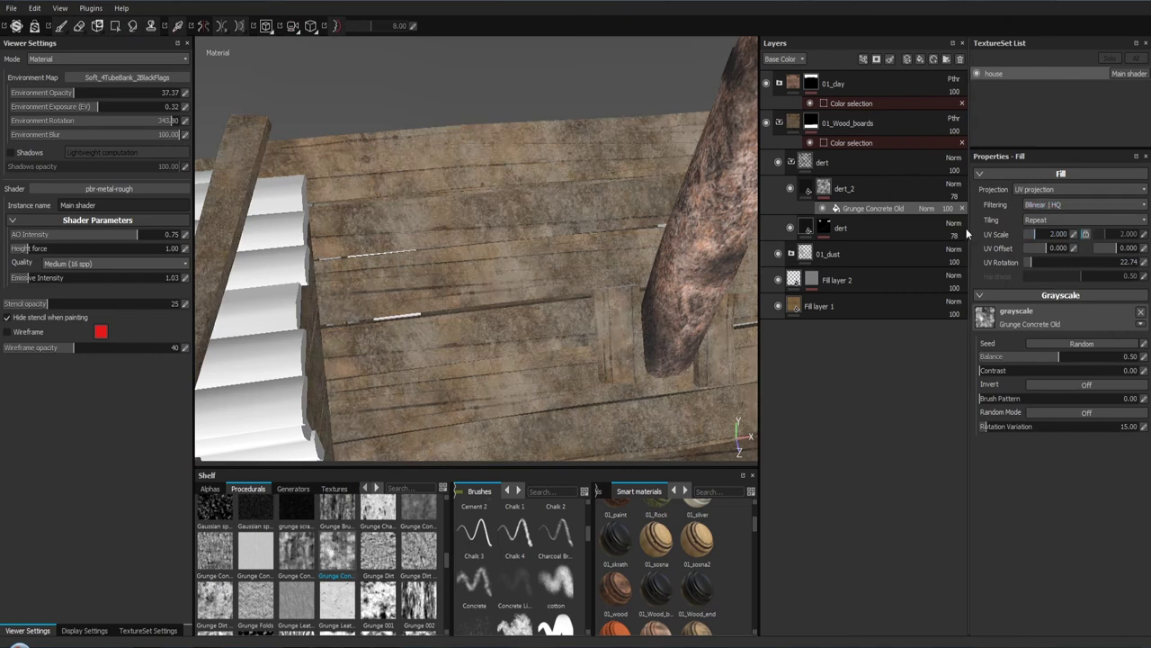
{"action": "left_click", "coordinate": [948, 208]}
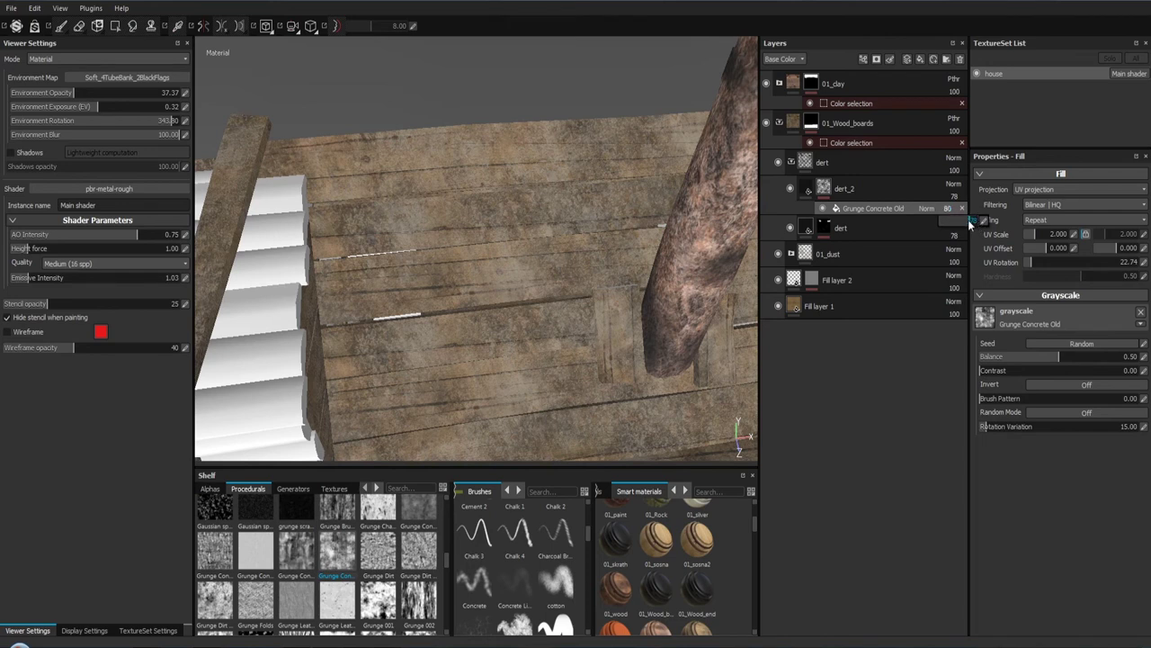
{"action": "left_click_drag", "start_coordinate": [968, 220], "coordinate": [964, 219]}
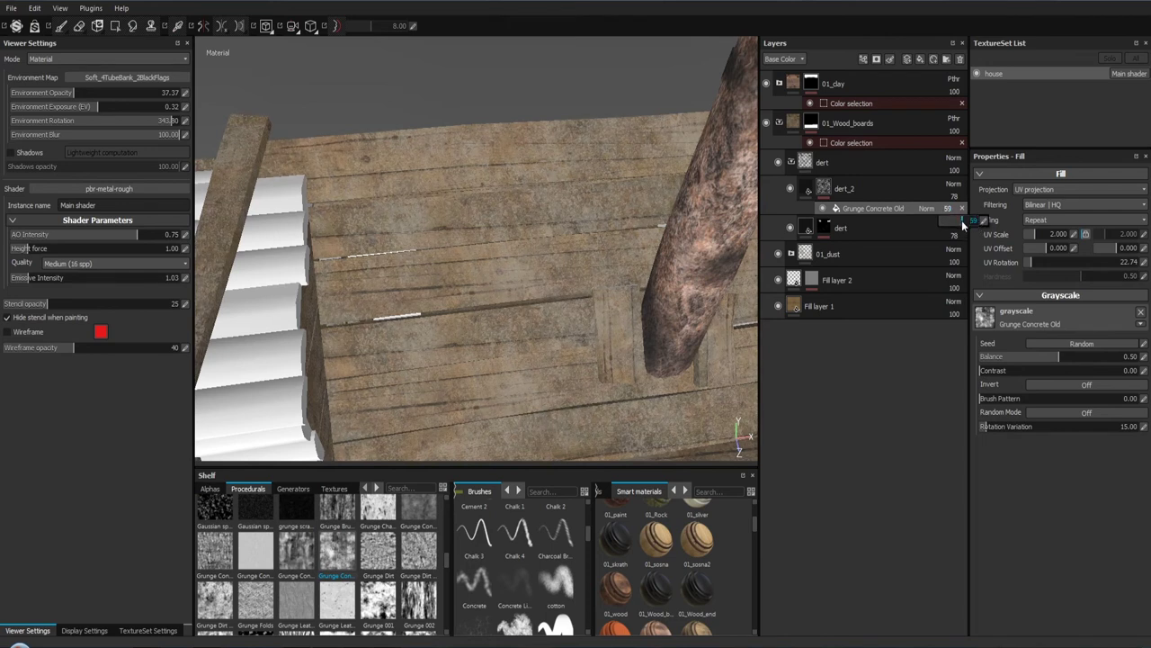
Step: Rotate the grunge pattern to 87.16 and replace it with Grunge 002 from the shelf
{"action": "left_click_drag", "start_coordinate": [542, 44], "coordinate": [689, 303]}
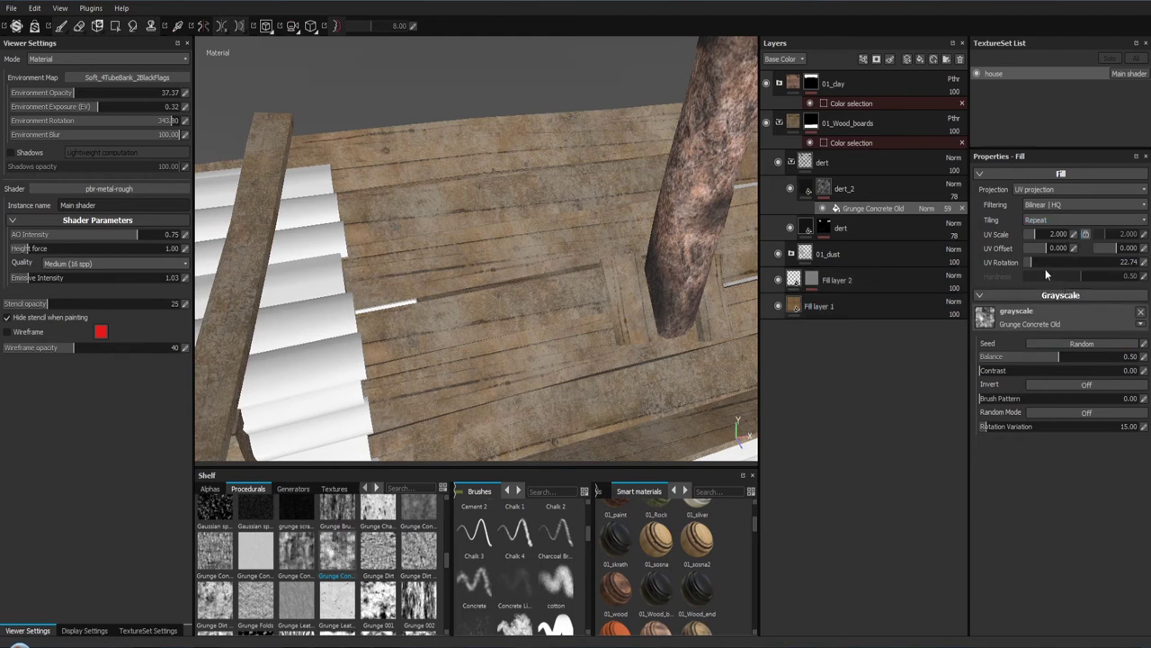
{"action": "left_click_drag", "start_coordinate": [1030, 262], "coordinate": [1050, 261]}
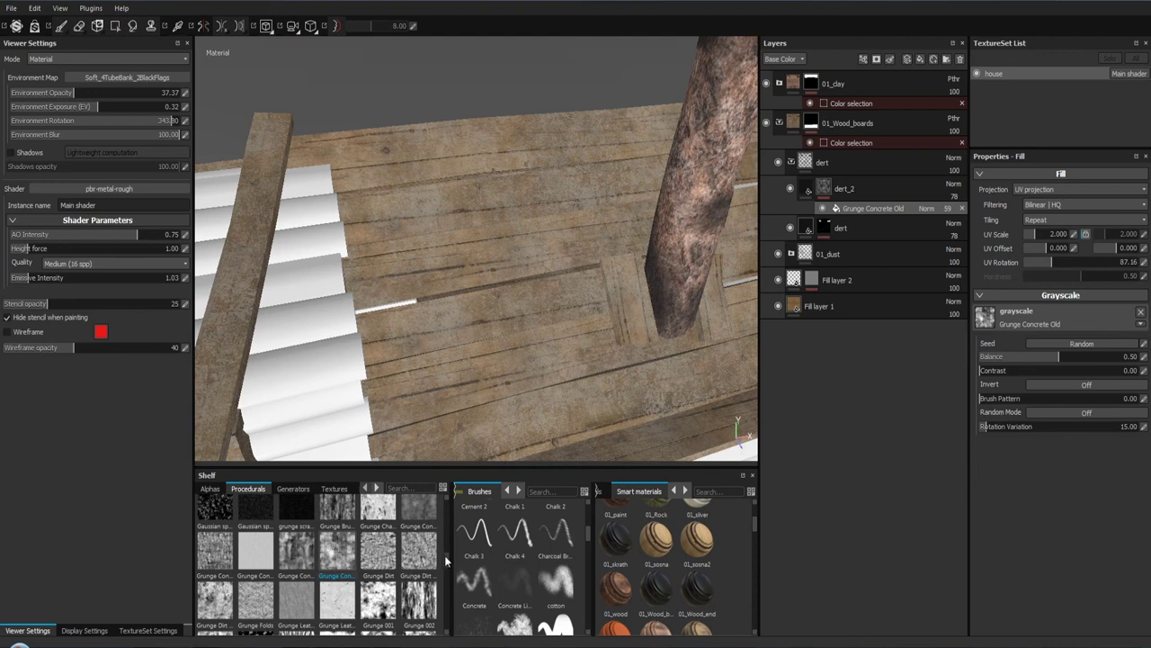
{"action": "left_click_drag", "start_coordinate": [419, 600], "coordinate": [1036, 312]}
{"action": "left_click_drag", "start_coordinate": [617, 346], "coordinate": [593, 250]}
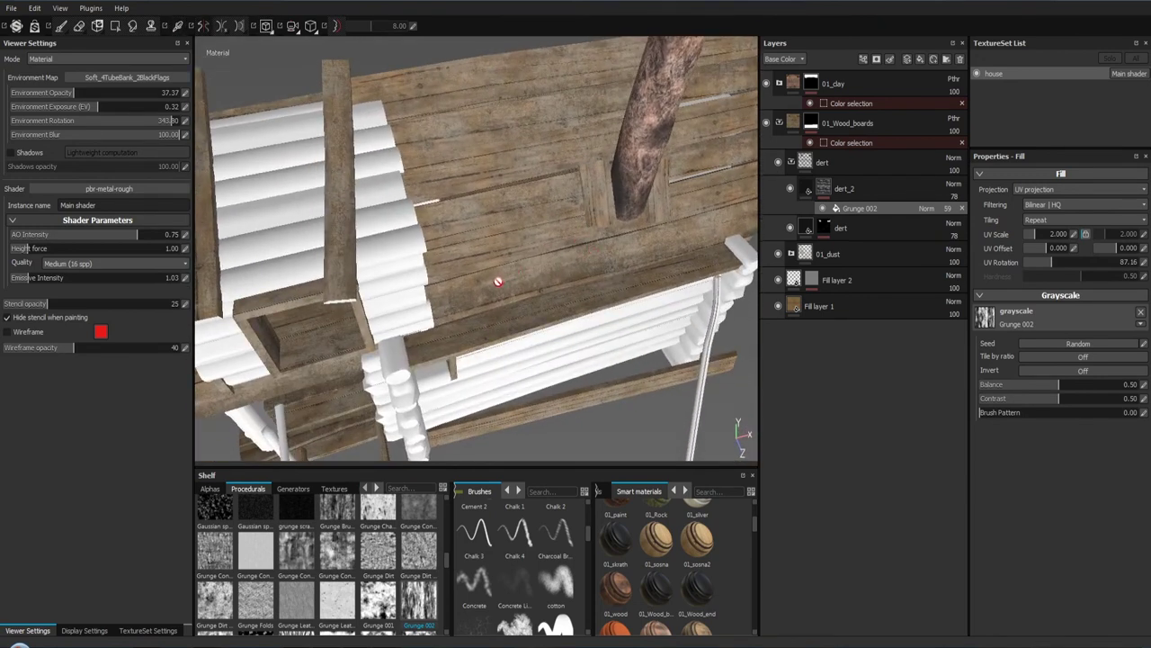
{"action": "left_click_drag", "start_coordinate": [510, 223], "coordinate": [496, 289]}
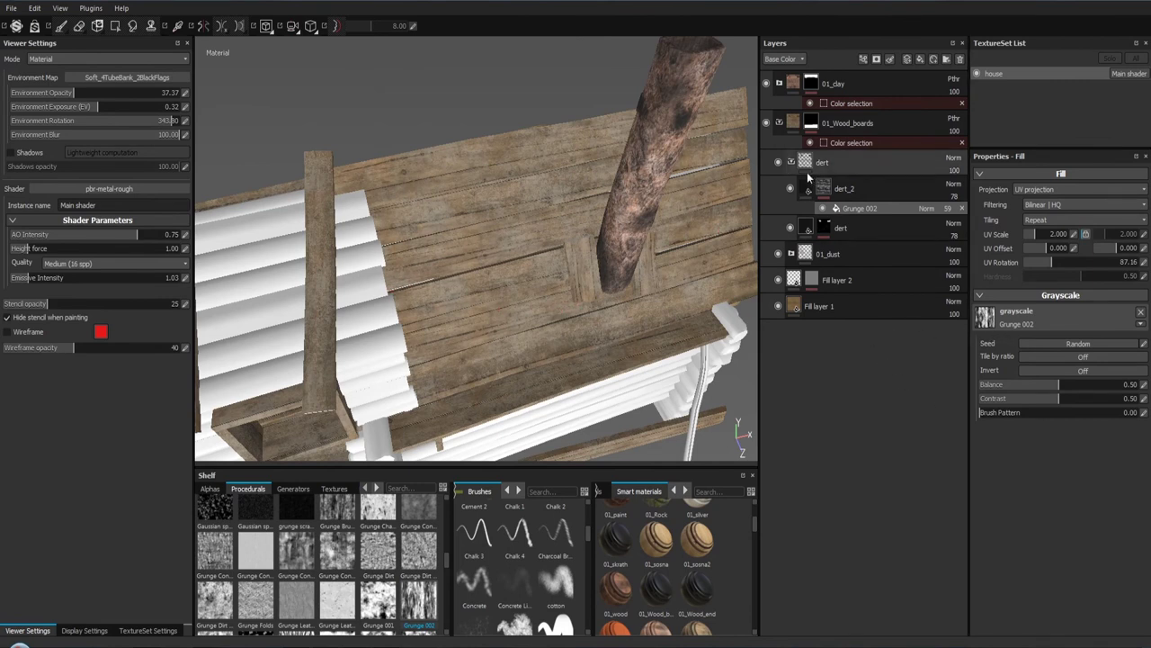
Step: Change dert_2's base colour to a bright, saturated blue
{"action": "left_click", "coordinate": [899, 190]}
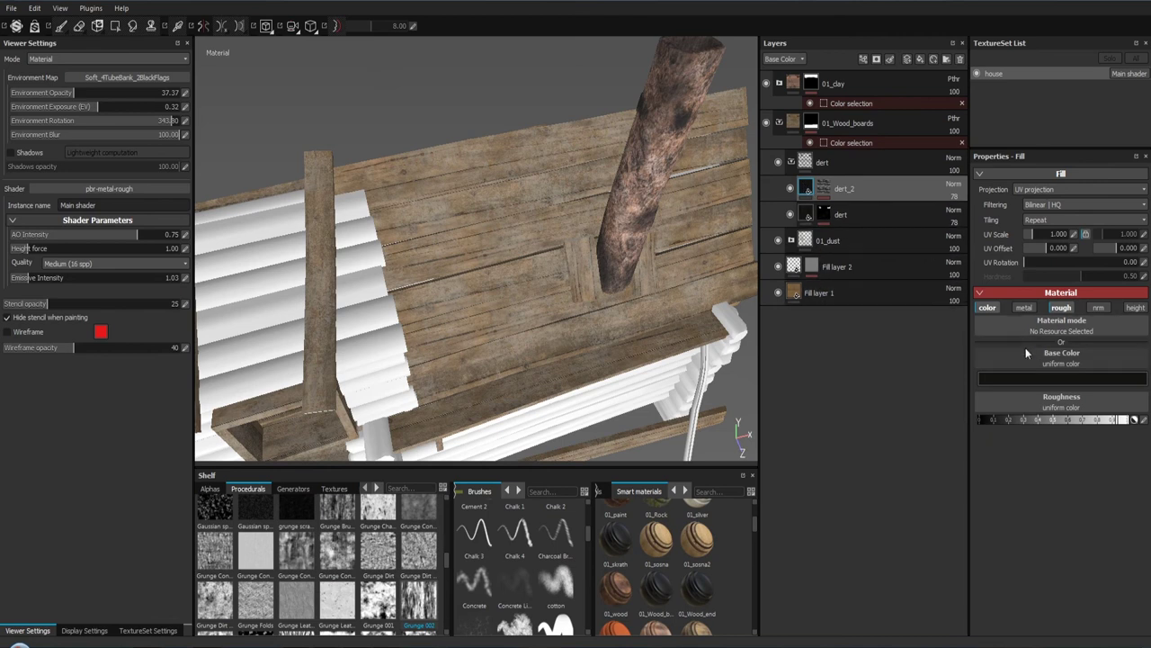
{"action": "left_click", "coordinate": [1031, 379]}
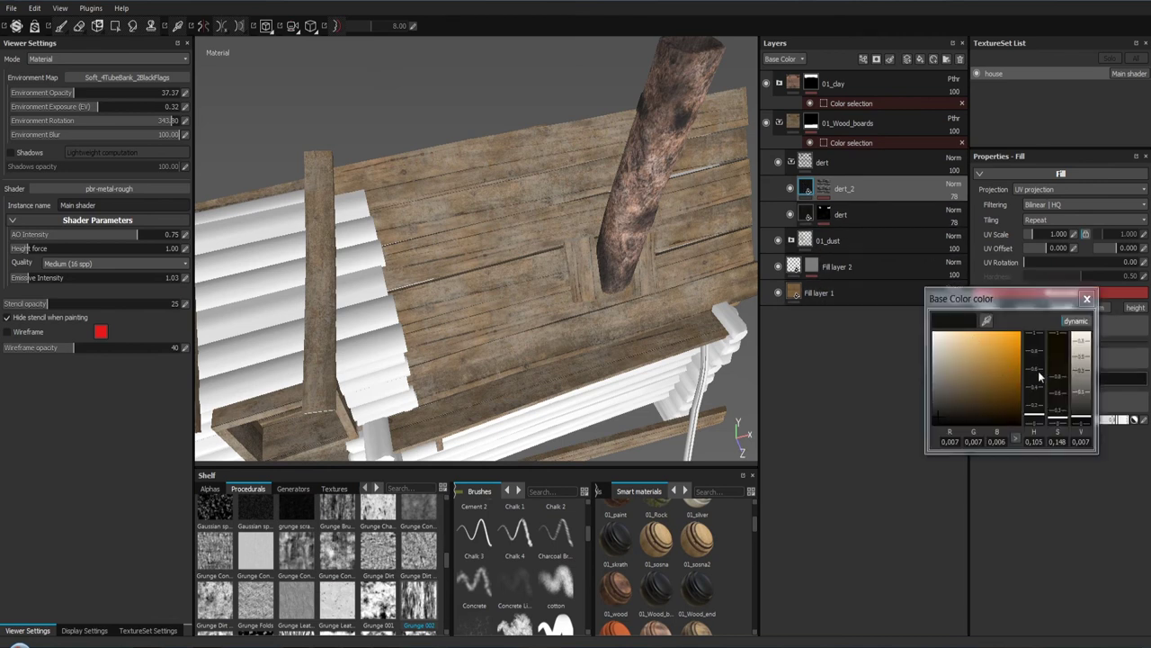
{"action": "left_click_drag", "start_coordinate": [1057, 409], "coordinate": [1058, 364]}
{"action": "left_click_drag", "start_coordinate": [1034, 409], "coordinate": [1024, 347]}
{"action": "left_click_drag", "start_coordinate": [504, 170], "coordinate": [540, 187]}
{"action": "left_click_drag", "start_coordinate": [539, 187], "coordinate": [558, 153]}
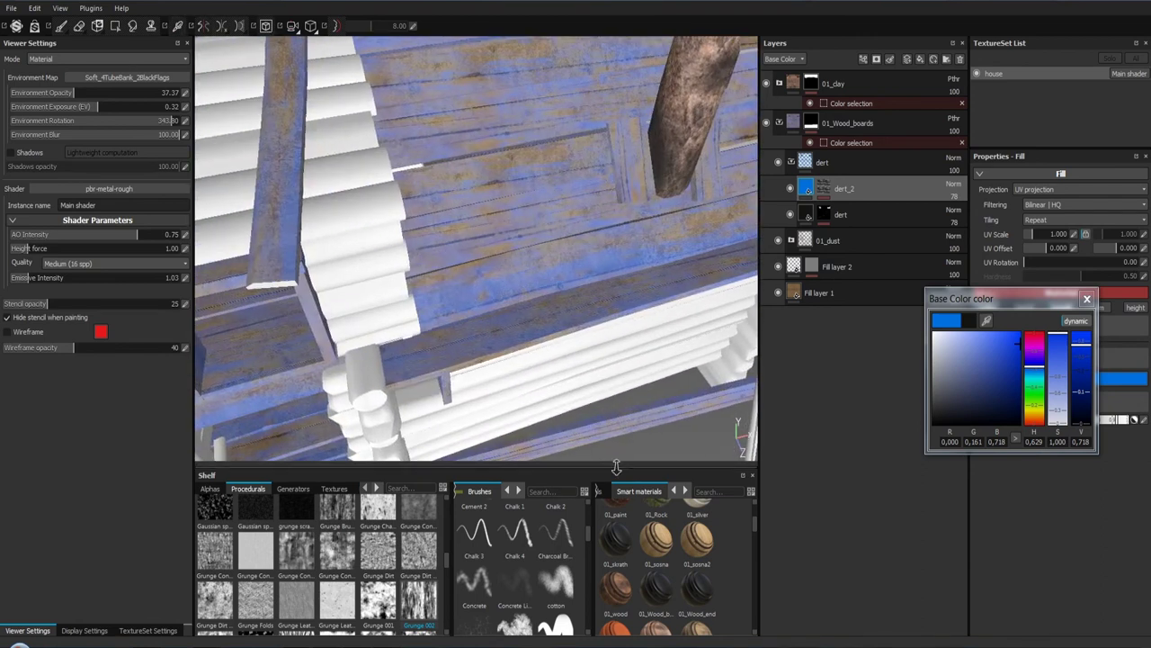
{"action": "left_click", "coordinate": [1087, 297]}
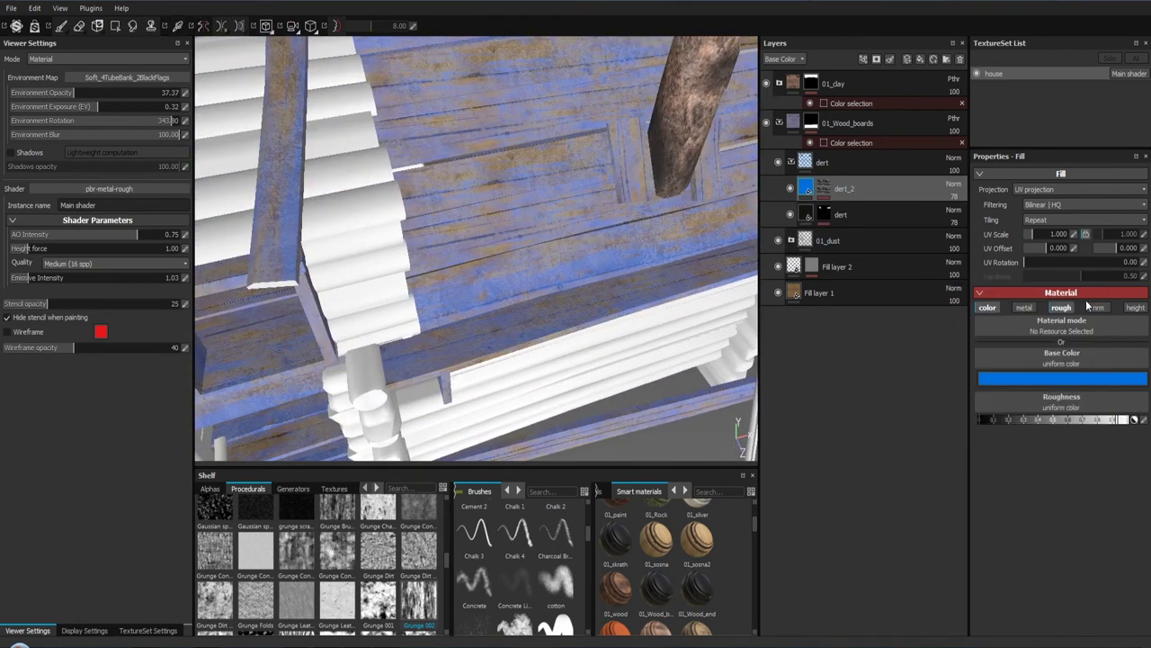
{"action": "left_click", "coordinate": [820, 189]}
{"action": "left_click", "coordinate": [855, 208]}
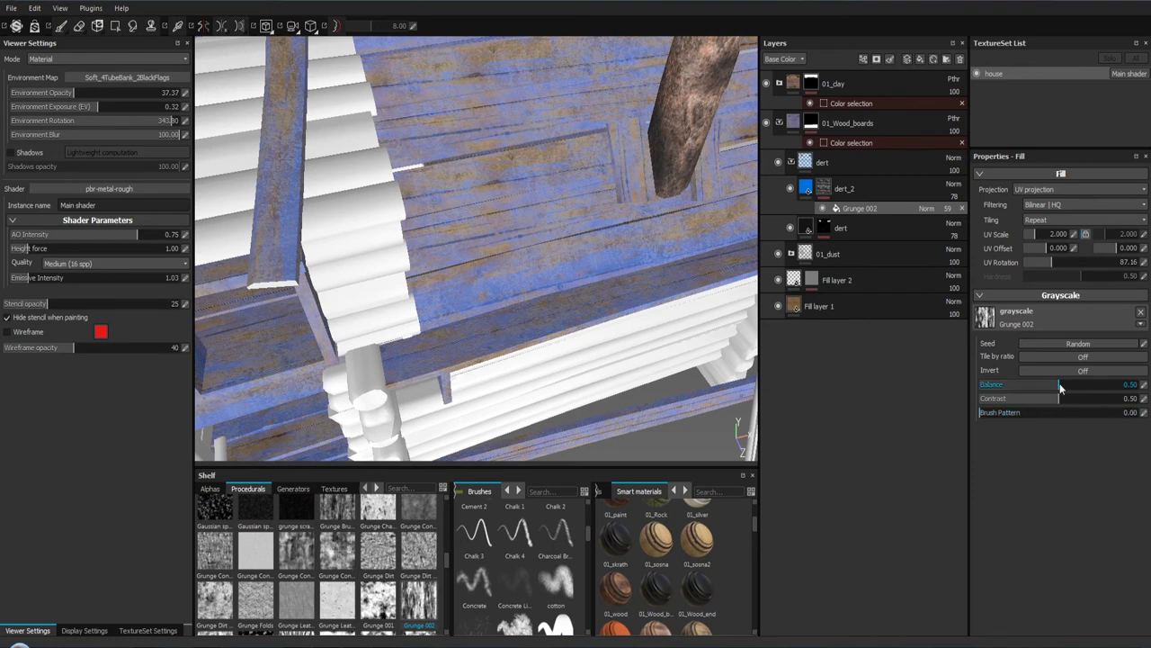
Step: Lower the Grunge 002 mask balance from 0.50 to 0.30 and inspect the sparser blue dirt
{"action": "left_click_drag", "start_coordinate": [1059, 387], "coordinate": [1027, 386]}
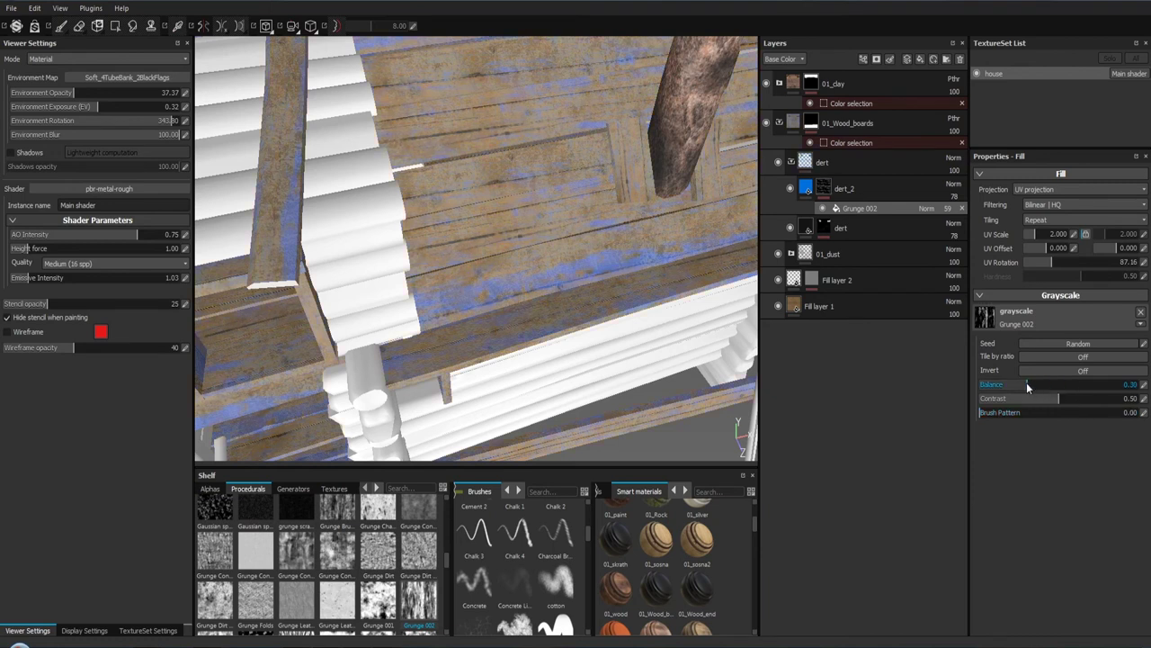
{"action": "left_click_drag", "start_coordinate": [617, 200], "coordinate": [471, 188]}
{"action": "scroll", "scroll_direction": "up", "scroll_amount": 3}
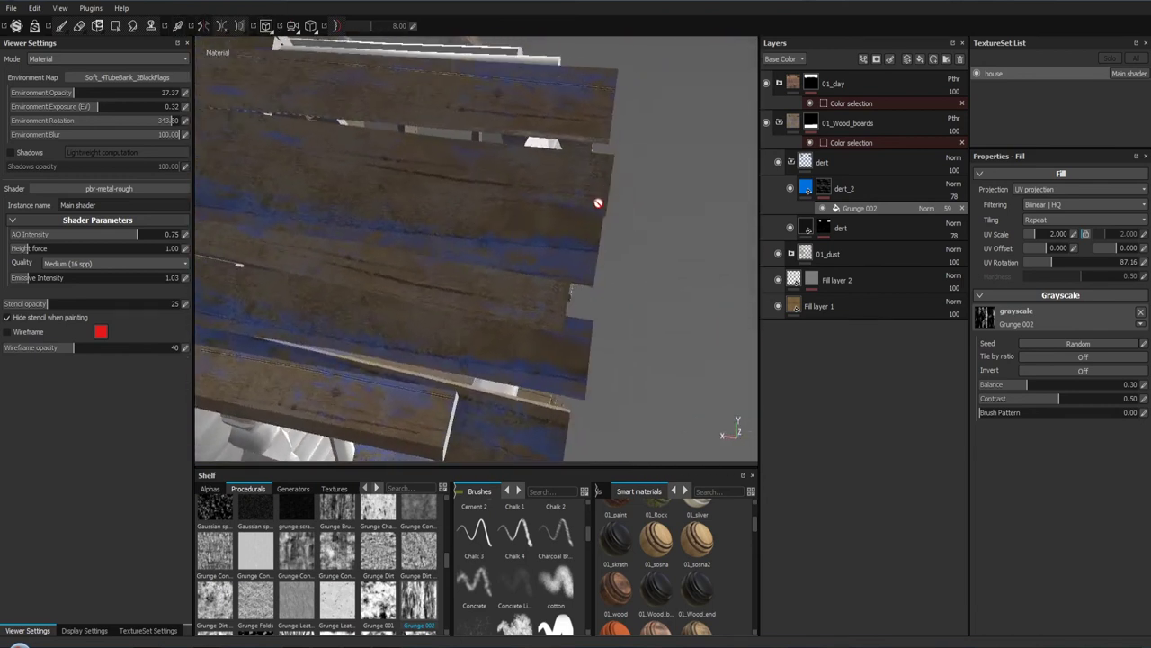
{"action": "scroll", "scroll_direction": "up", "scroll_amount": 3}
{"action": "scroll", "scroll_direction": "down", "scroll_amount": 3}
{"action": "left_click_drag", "start_coordinate": [596, 266], "coordinate": [405, 215]}
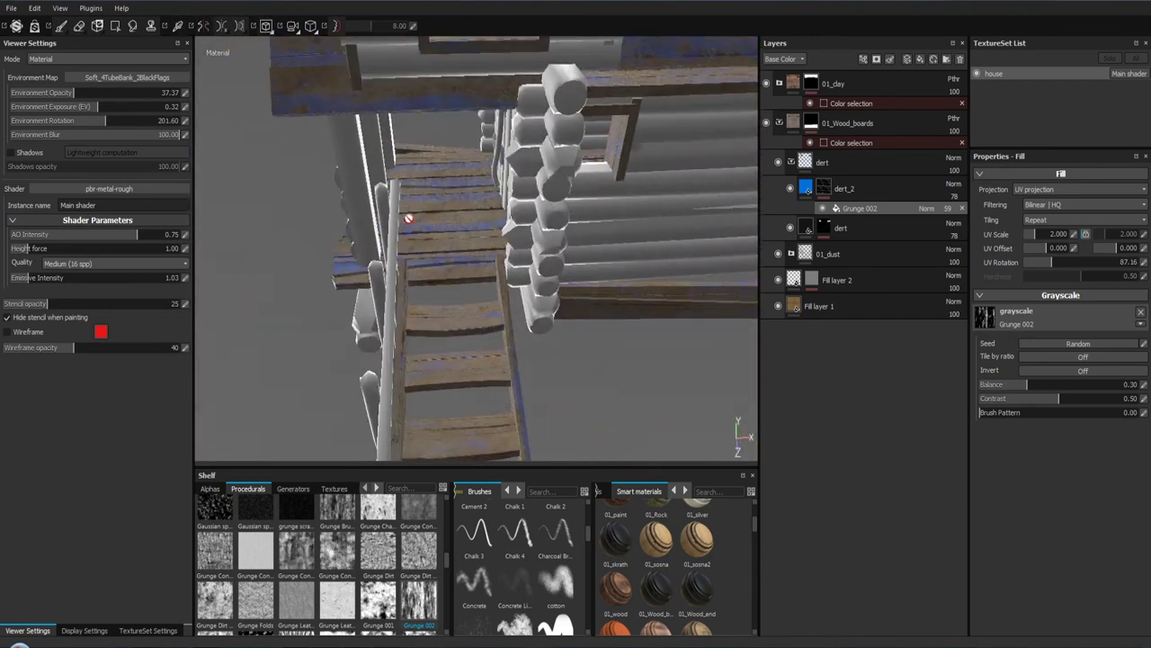
{"action": "left_click_drag", "start_coordinate": [406, 216], "coordinate": [490, 286]}
{"action": "left_click_drag", "start_coordinate": [490, 286], "coordinate": [511, 244]}
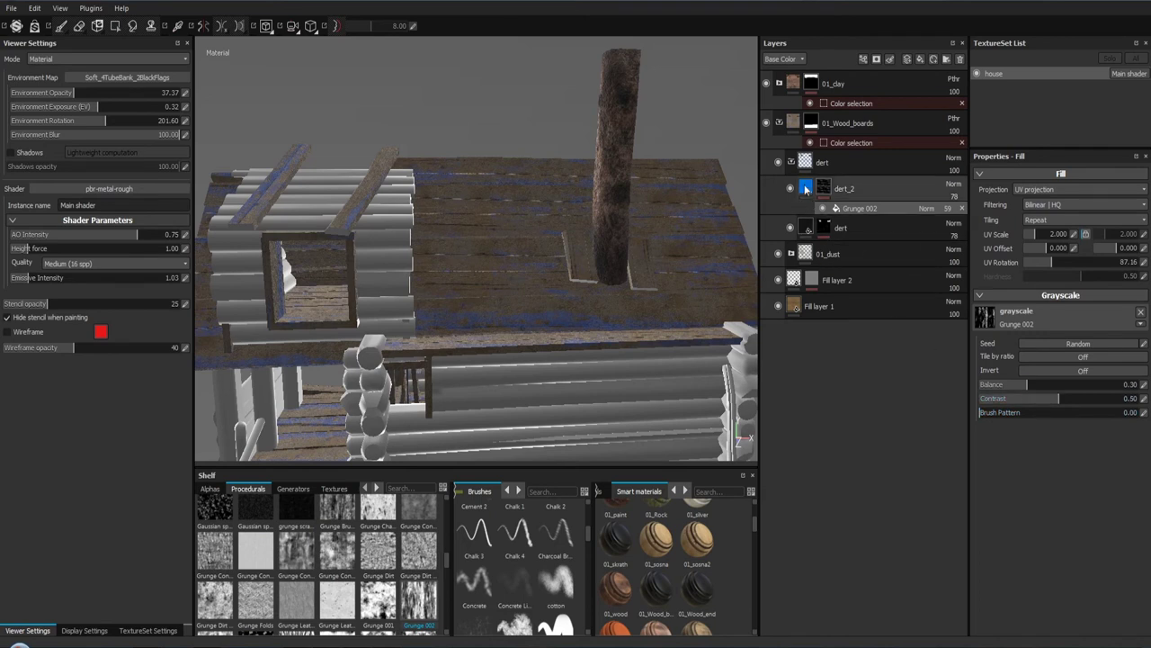
{"action": "left_click", "coordinate": [806, 188]}
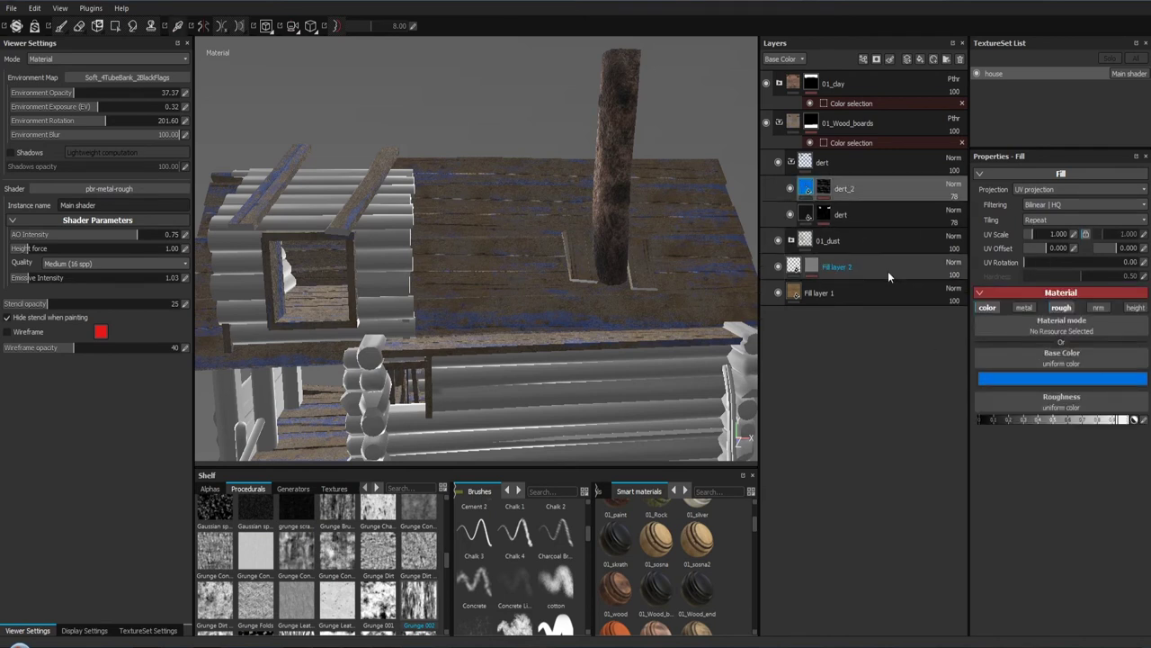
Step: Darken dert_2's base colour to near black, about 0.012
{"action": "left_click", "coordinate": [1006, 377]}
{"action": "left_click", "coordinate": [913, 366]}
{"action": "left_click_drag", "start_coordinate": [913, 366], "coordinate": [906, 407]}
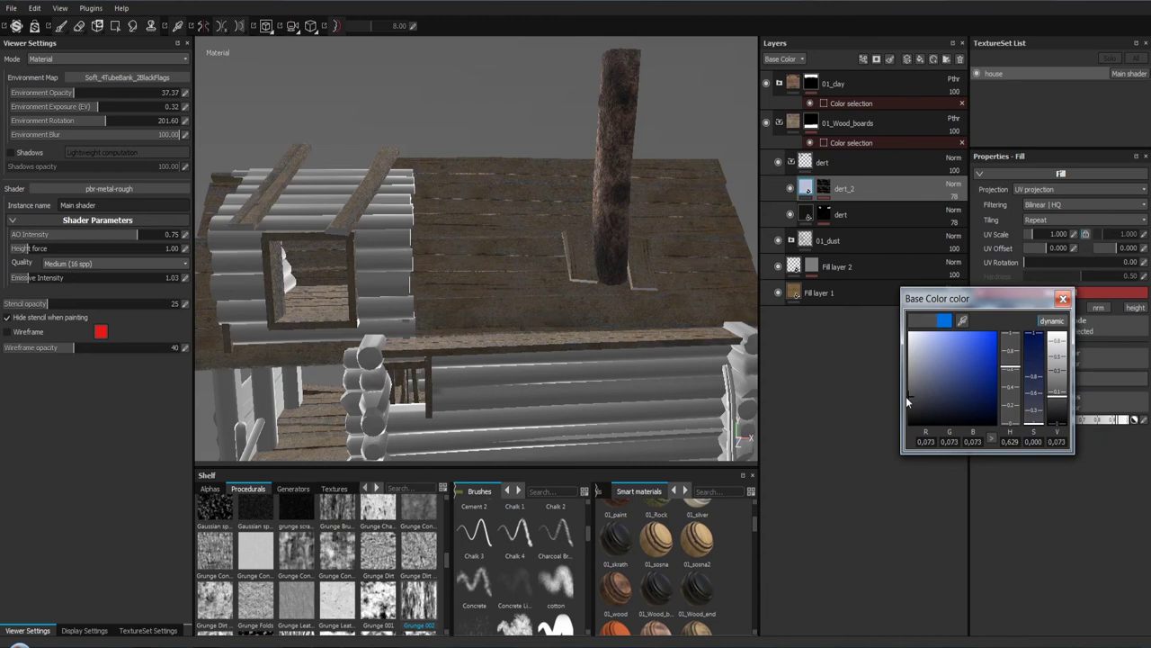
{"action": "left_click_drag", "start_coordinate": [552, 219], "coordinate": [531, 146]}
{"action": "scroll", "scroll_direction": "up", "scroll_amount": 3}
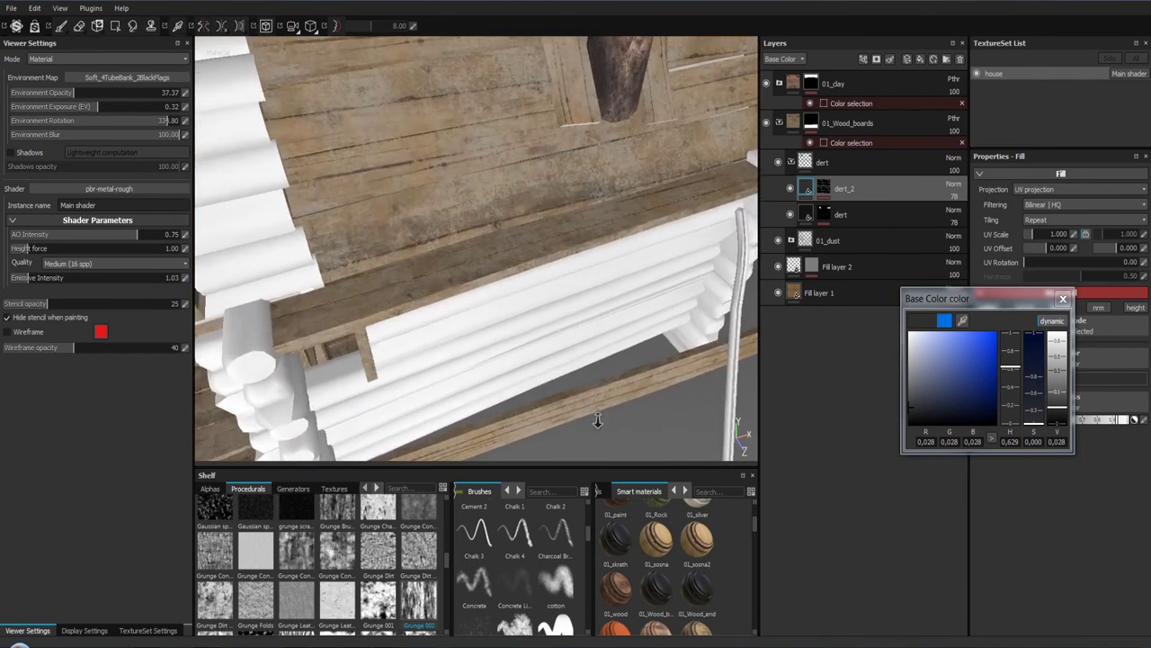
{"action": "left_click_drag", "start_coordinate": [909, 406], "coordinate": [910, 414]}
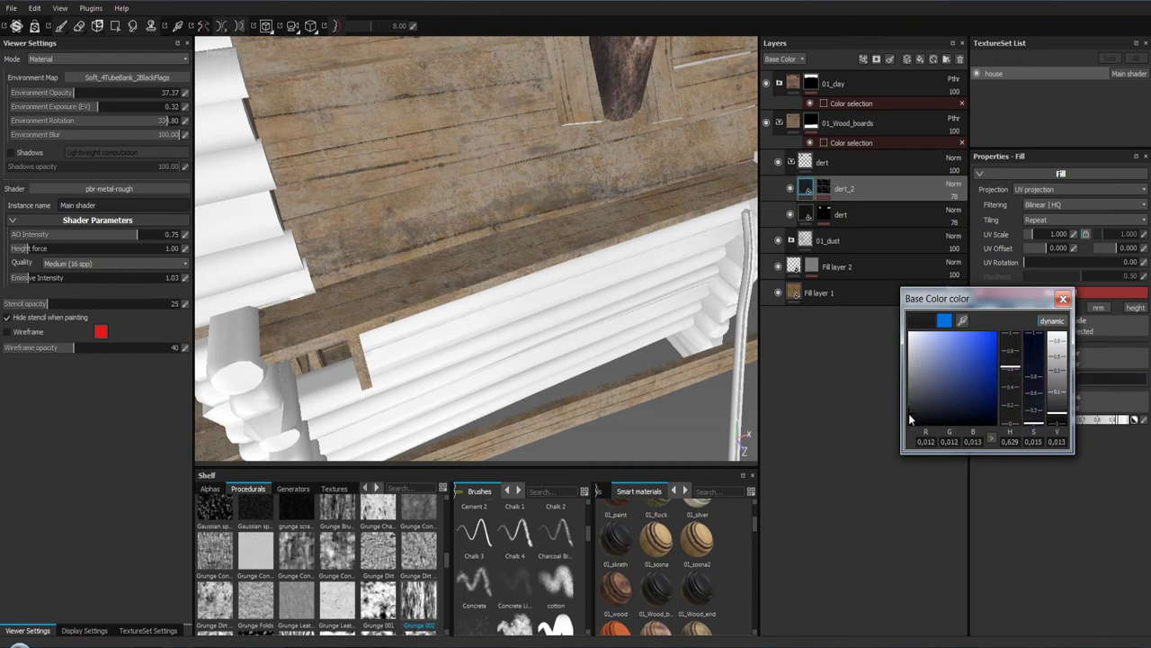
{"action": "left_click", "coordinate": [1063, 298]}
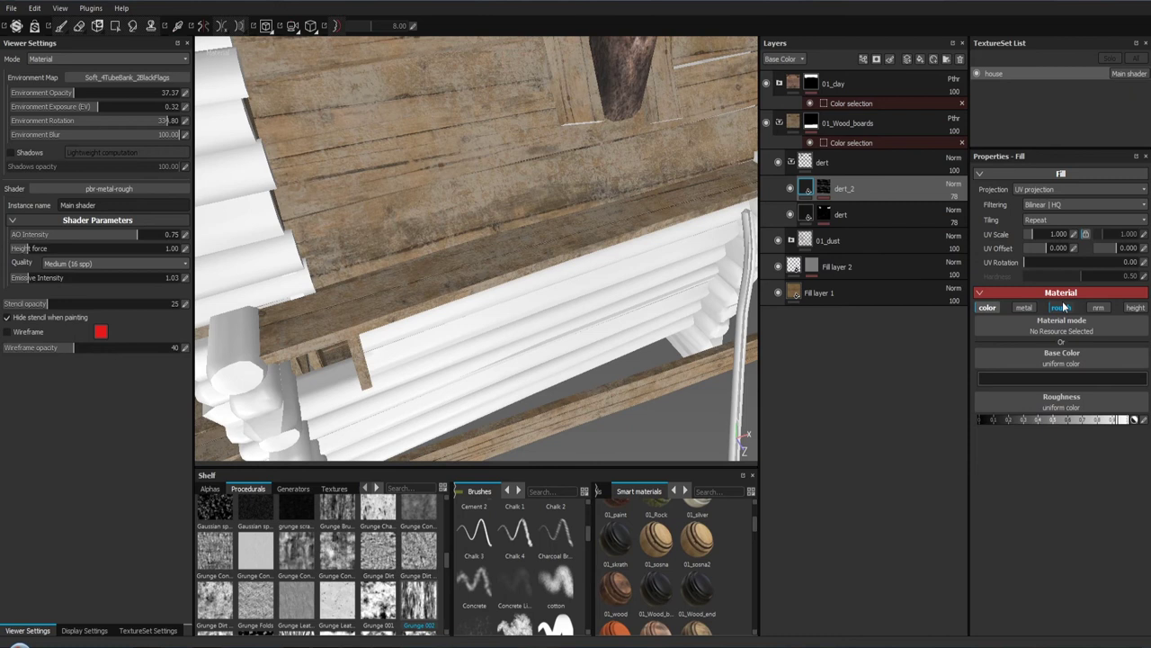
Step: Toggle the roughness channel and inspect Fill layer 2's channels and mask for reference
{"action": "left_click", "coordinate": [1063, 307]}
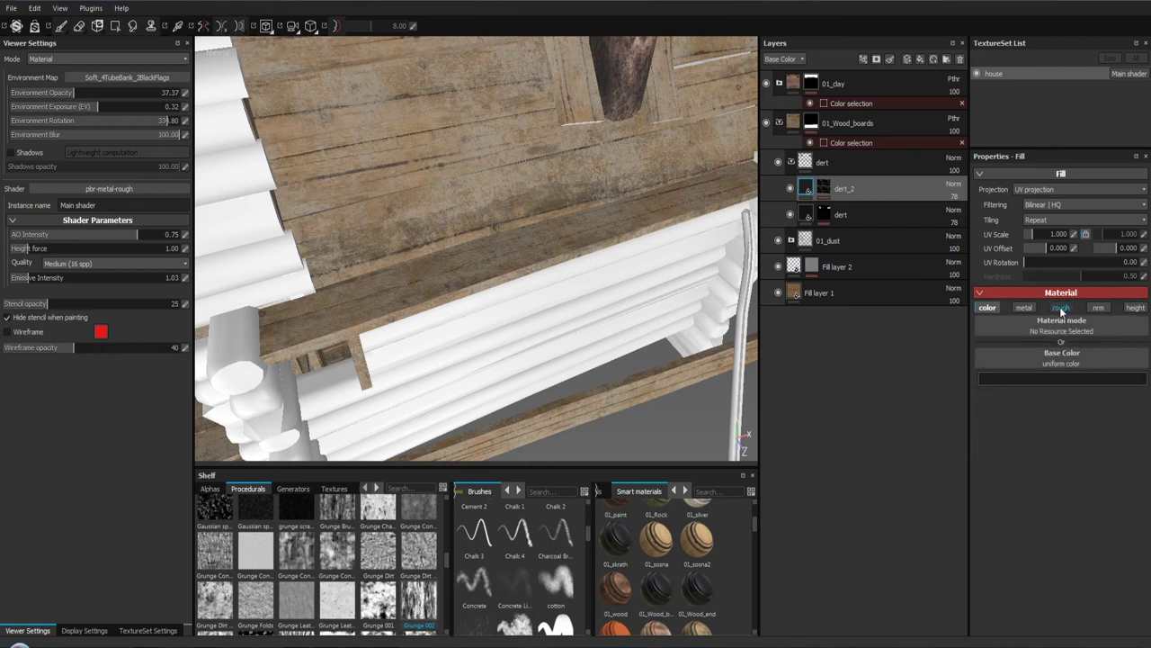
{"action": "left_click", "coordinate": [1061, 308]}
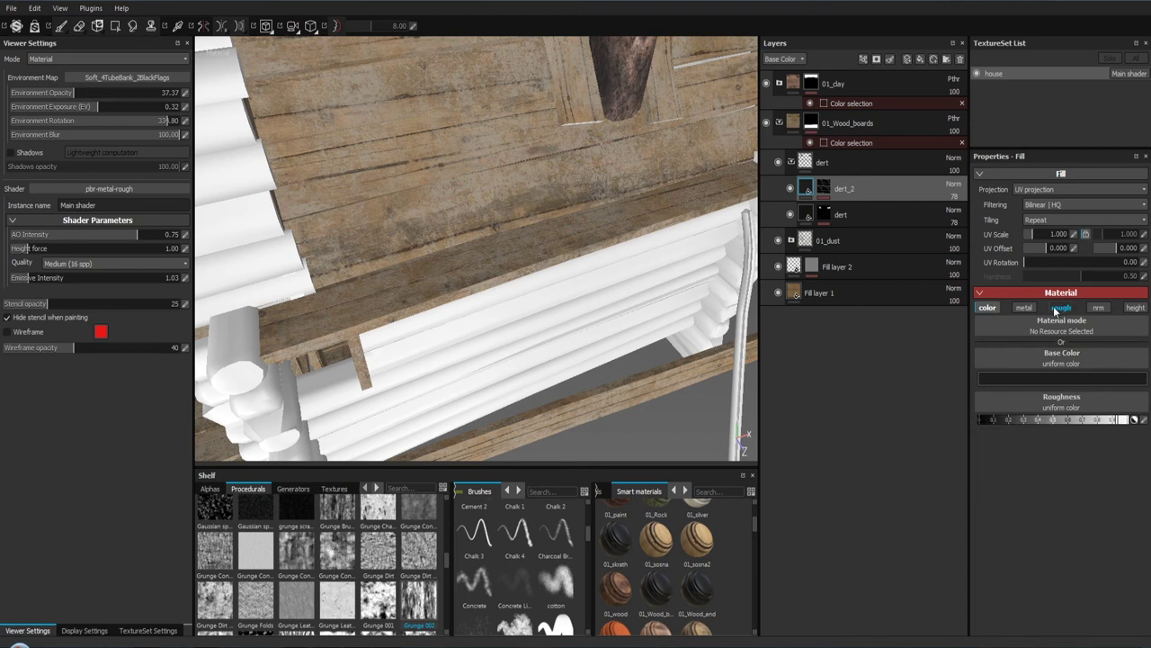
{"action": "left_click", "coordinate": [1057, 309]}
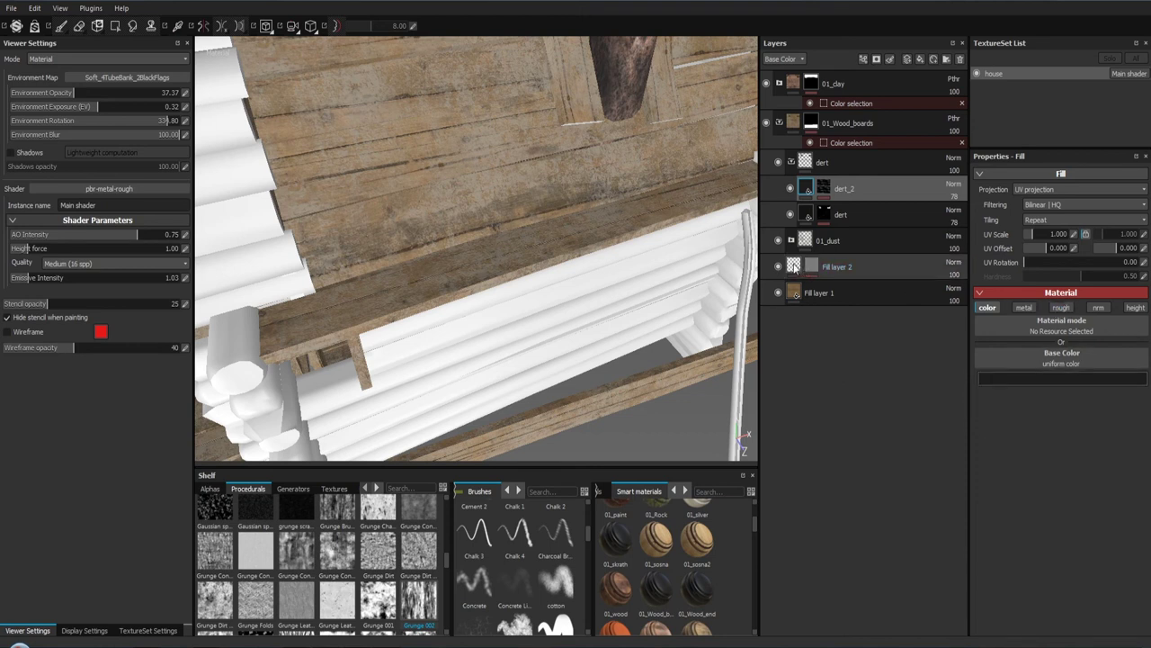
{"action": "left_click", "coordinate": [794, 267]}
{"action": "left_click", "coordinate": [1062, 308]}
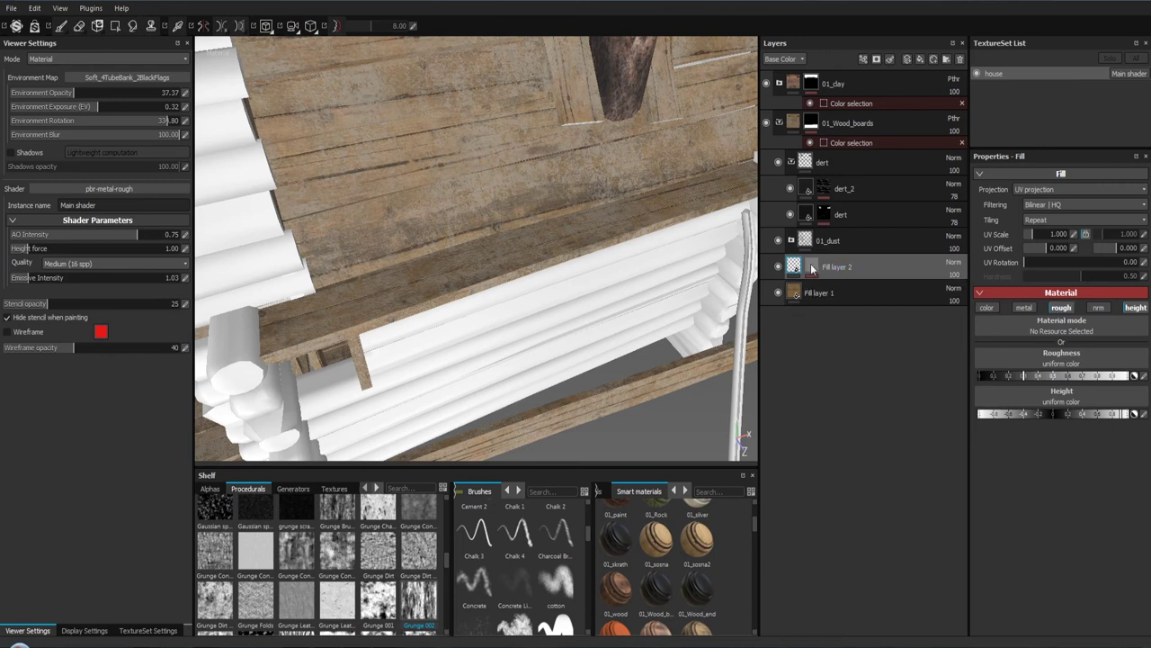
{"action": "left_click", "coordinate": [812, 269]}
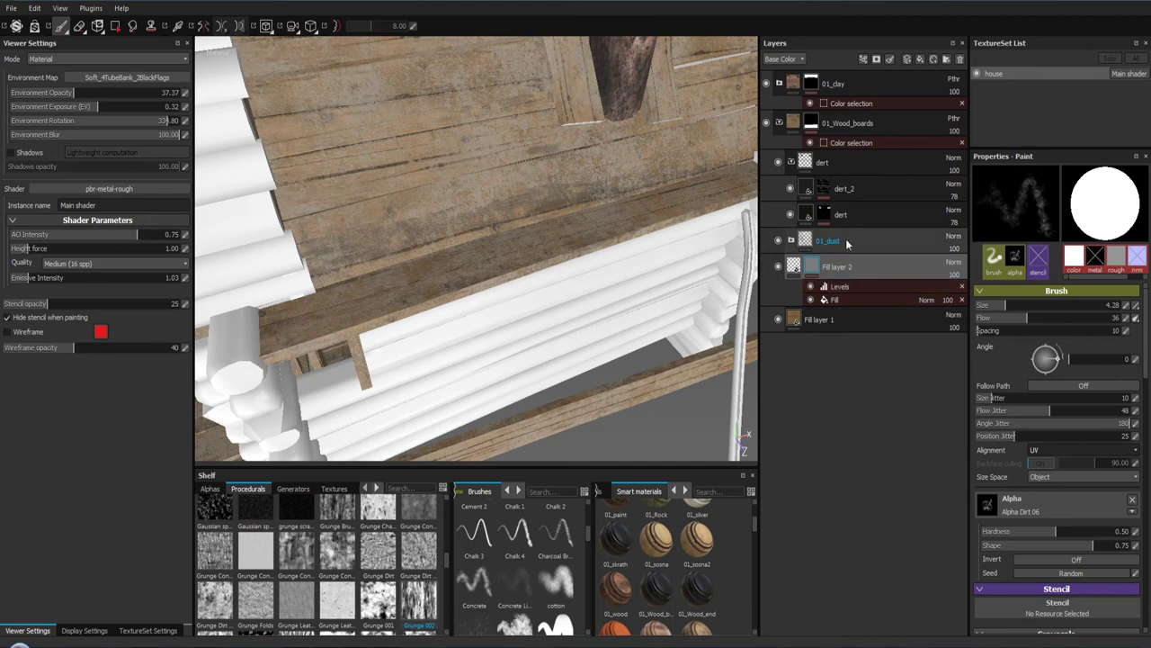
Step: Enable the roughness channel on the dert_2 fill, comparing it with Fill layer 2 and dert
{"action": "left_click", "coordinate": [790, 188]}
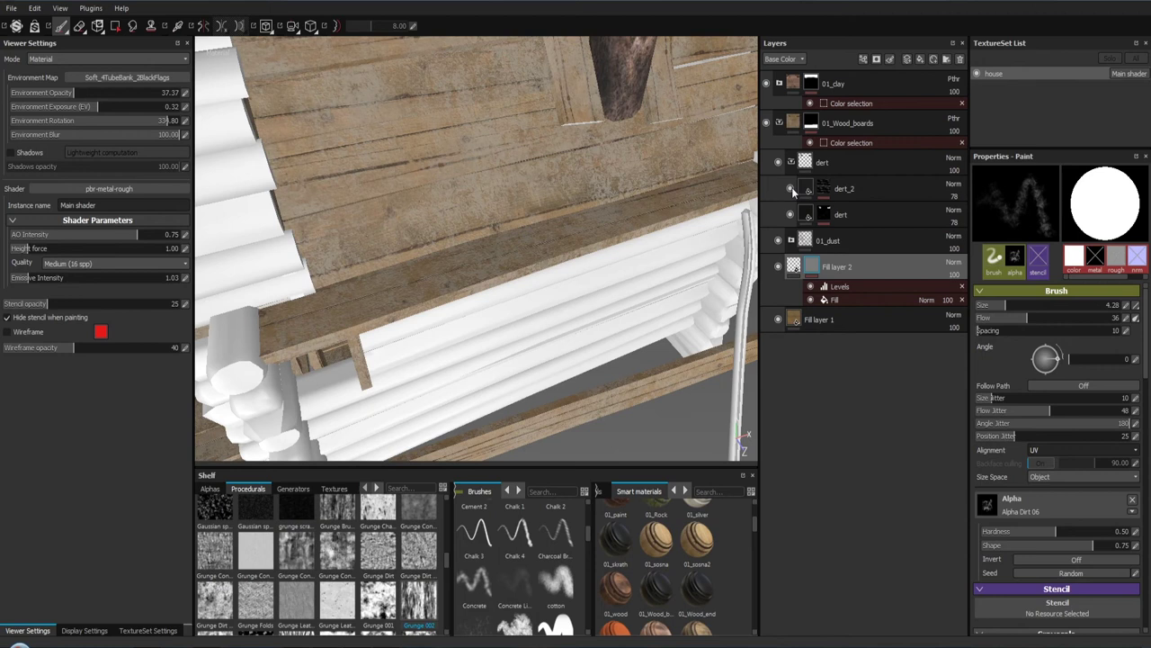
{"action": "left_click", "coordinate": [791, 188]}
{"action": "left_click", "coordinate": [806, 188]}
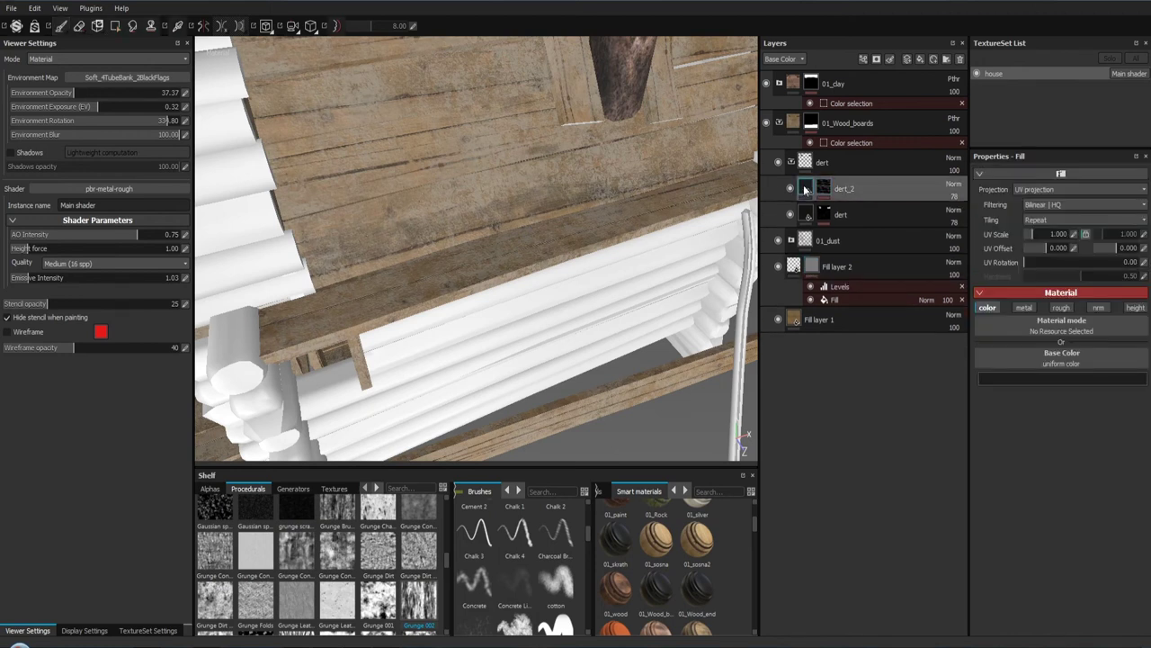
{"action": "left_click", "coordinate": [1061, 308]}
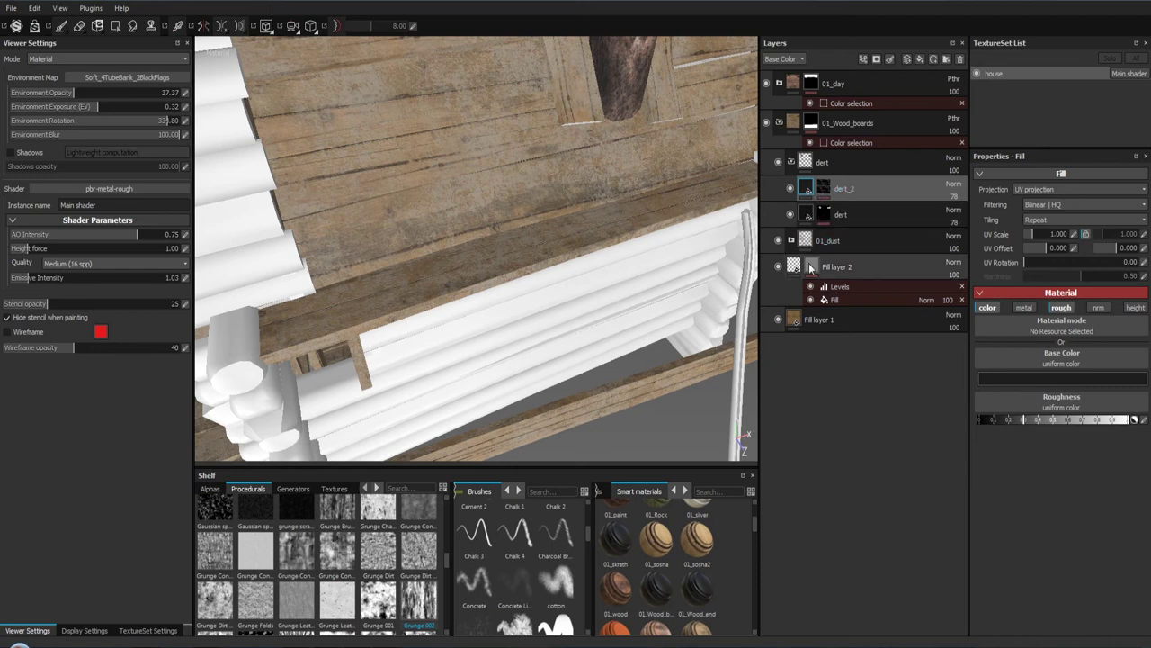
{"action": "left_click", "coordinate": [794, 267]}
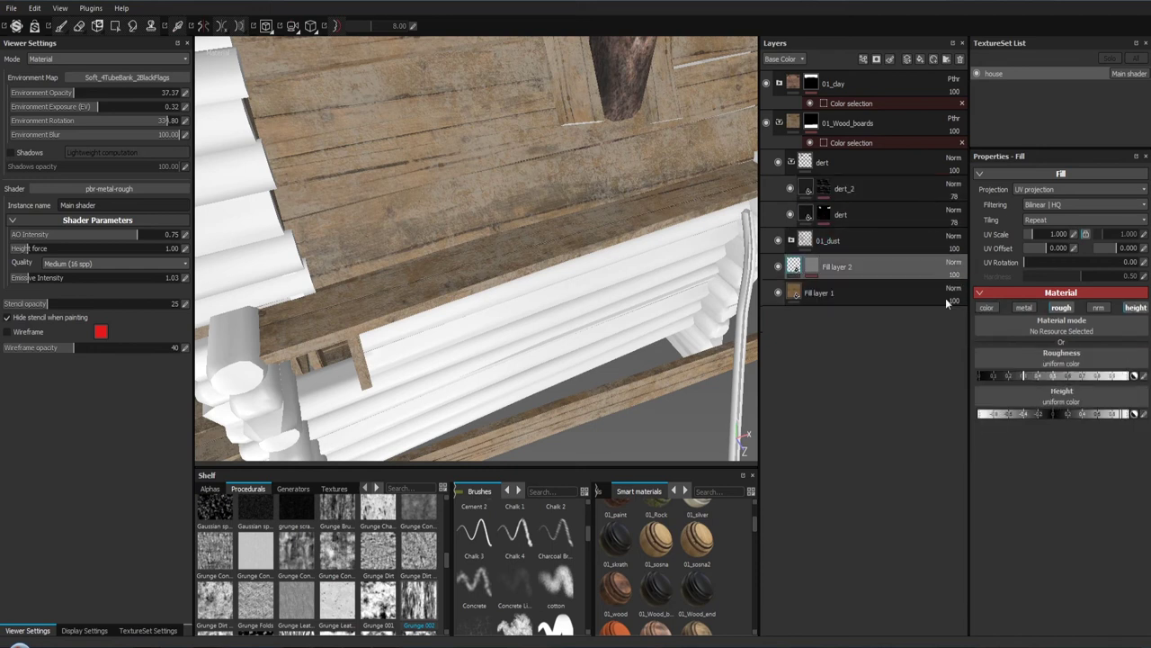
{"action": "left_click", "coordinate": [806, 216]}
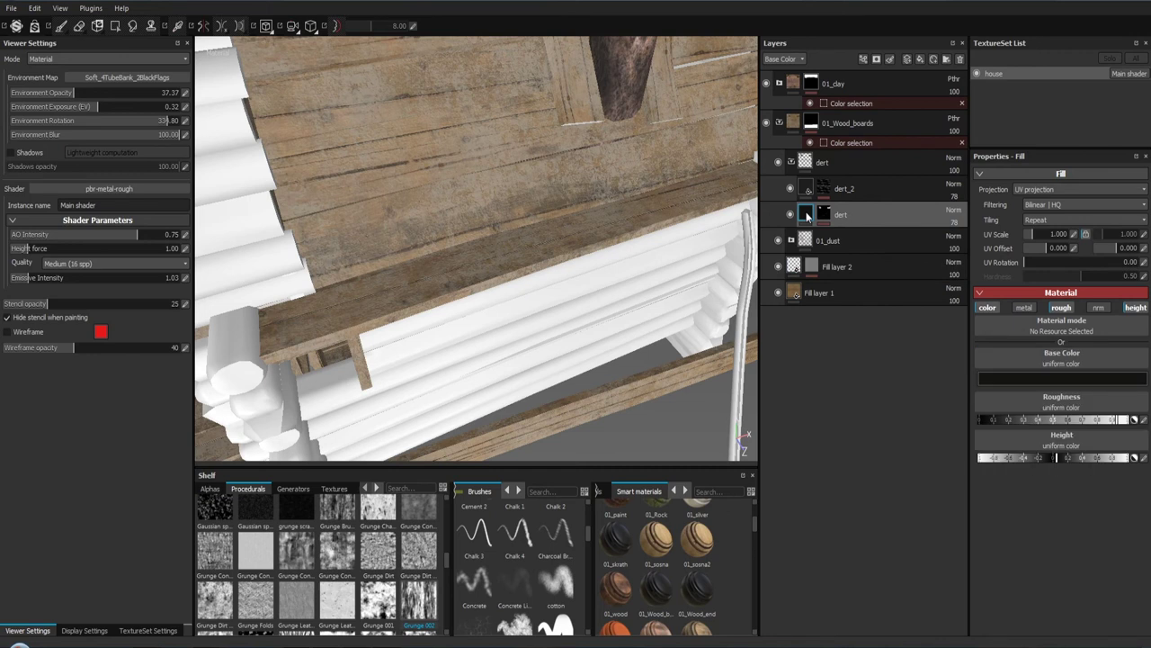
{"action": "left_click", "coordinate": [806, 192]}
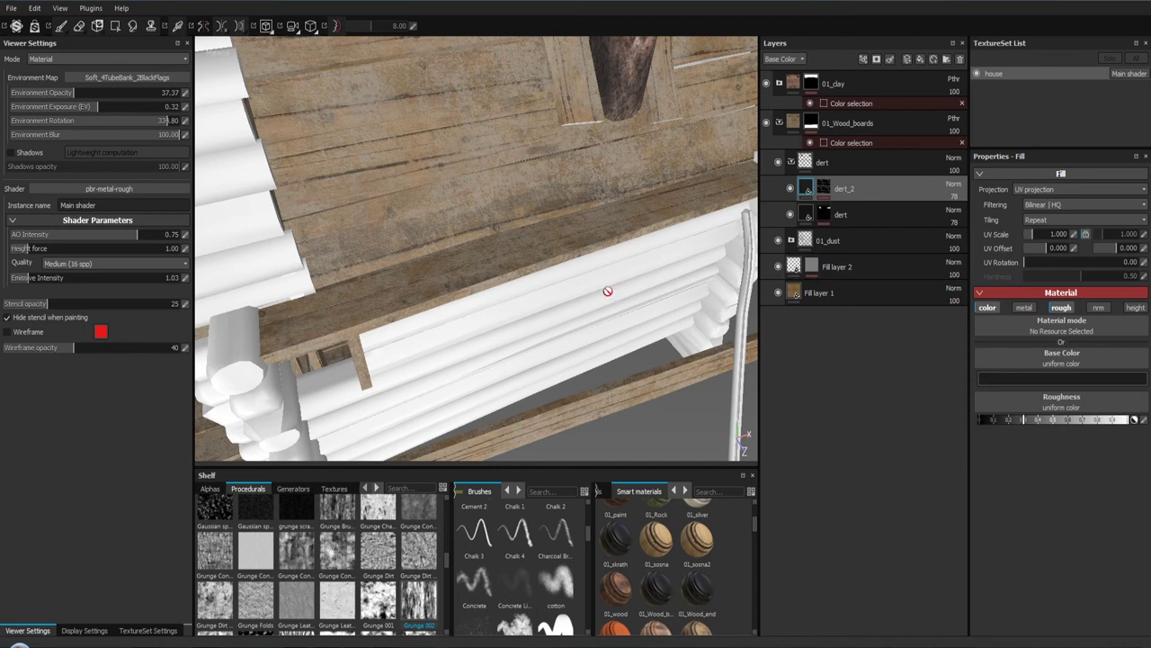
Step: Toggle dert_2 to compare, then lower the dirt's roughness value
{"action": "left_click_drag", "start_coordinate": [608, 290], "coordinate": [730, 243]}
{"action": "left_click", "coordinate": [790, 188]}
{"action": "left_click", "coordinate": [790, 188]}
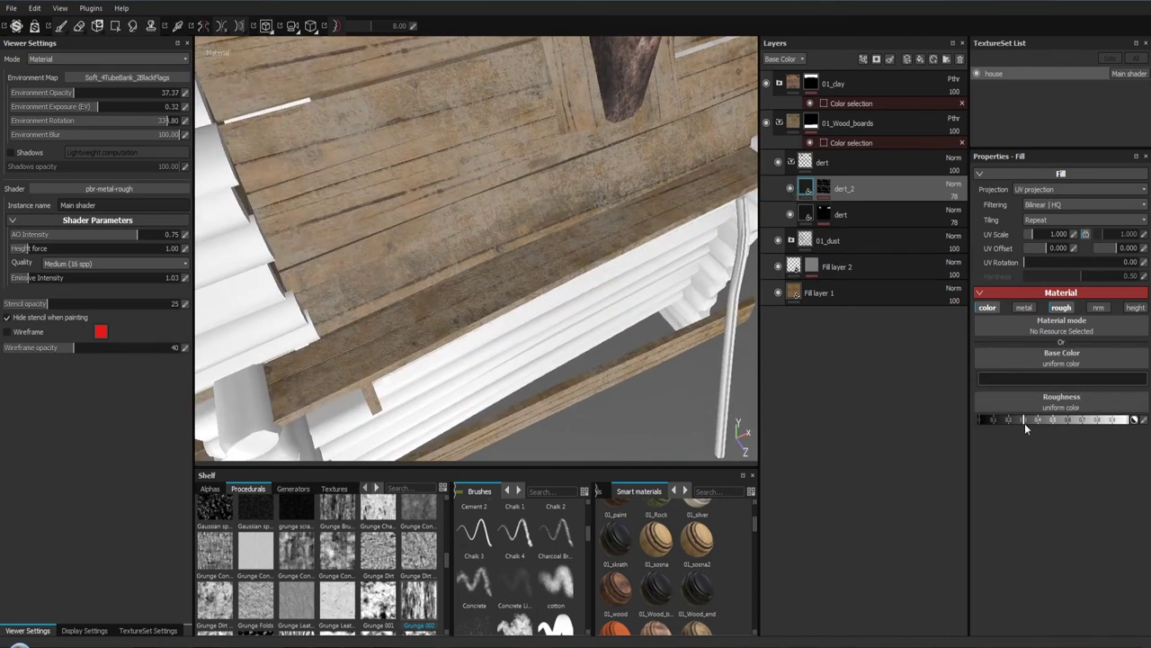
{"action": "left_click_drag", "start_coordinate": [1054, 423], "coordinate": [1023, 419]}
{"action": "left_click_drag", "start_coordinate": [539, 270], "coordinate": [411, 312]}
{"action": "left_click", "coordinate": [502, 216]}
Step: Rotate the environment lighting to 19.80, raise the dirt roughness, and view the whole cabin
{"action": "left_click_drag", "start_coordinate": [410, 312], "coordinate": [442, 309]}
{"action": "left_click_drag", "start_coordinate": [441, 308], "coordinate": [438, 277]}
{"action": "left_click_drag", "start_coordinate": [438, 277], "coordinate": [456, 288]}
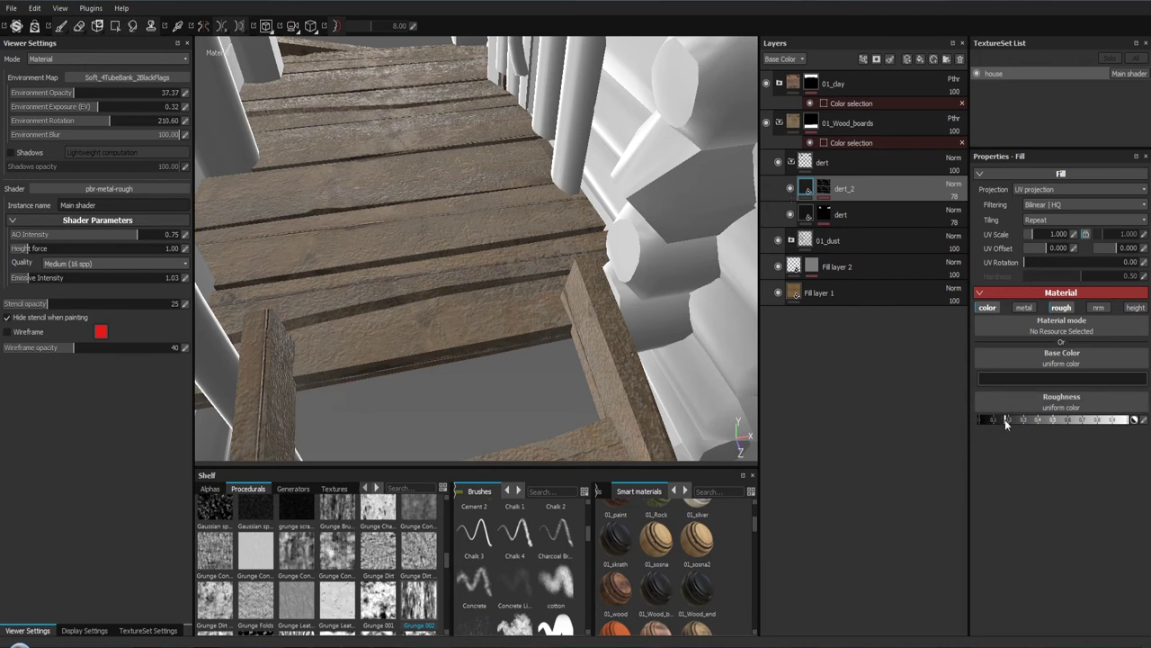
{"action": "left_click_drag", "start_coordinate": [1020, 421], "coordinate": [1066, 423]}
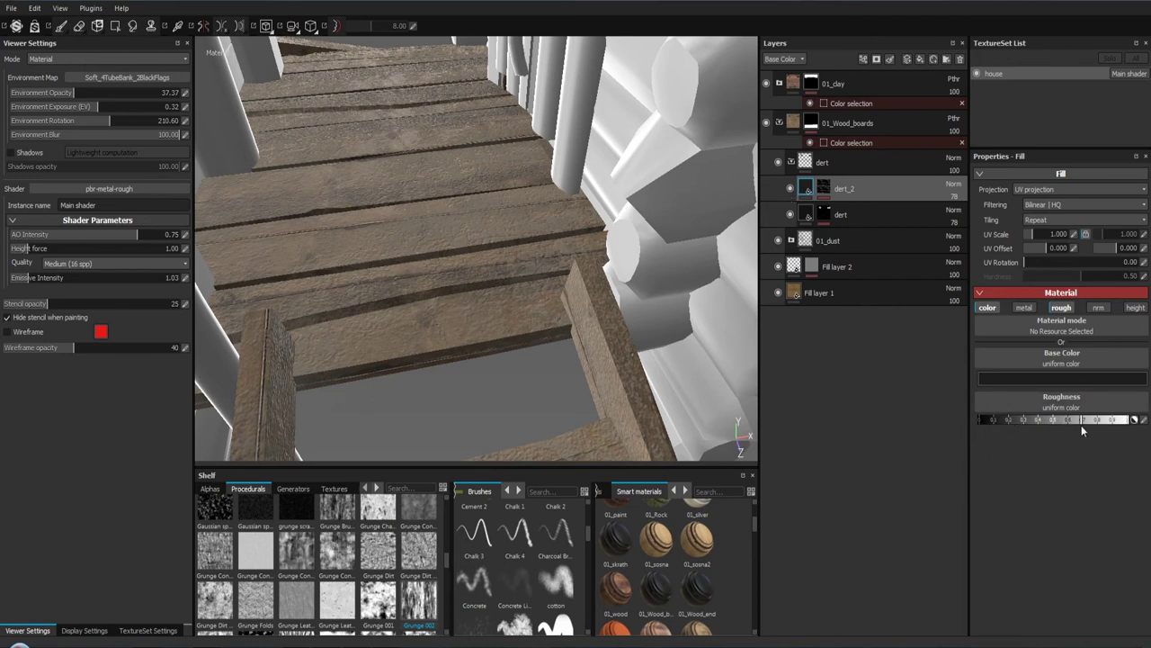
{"action": "left_click_drag", "start_coordinate": [694, 284], "coordinate": [468, 225]}
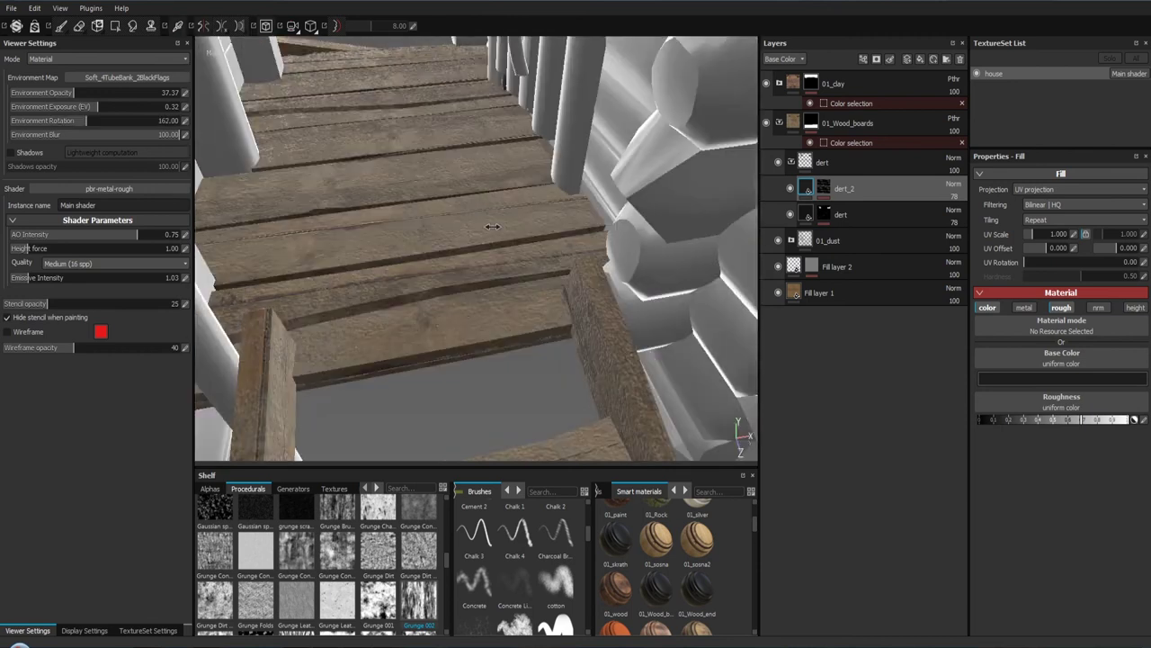
{"action": "left_click_drag", "start_coordinate": [468, 226], "coordinate": [547, 243]}
{"action": "left_click_drag", "start_coordinate": [547, 243], "coordinate": [545, 232]}
{"action": "left_click_drag", "start_coordinate": [545, 231], "coordinate": [608, 198]}
{"action": "left_click_drag", "start_coordinate": [608, 198], "coordinate": [521, 70]}
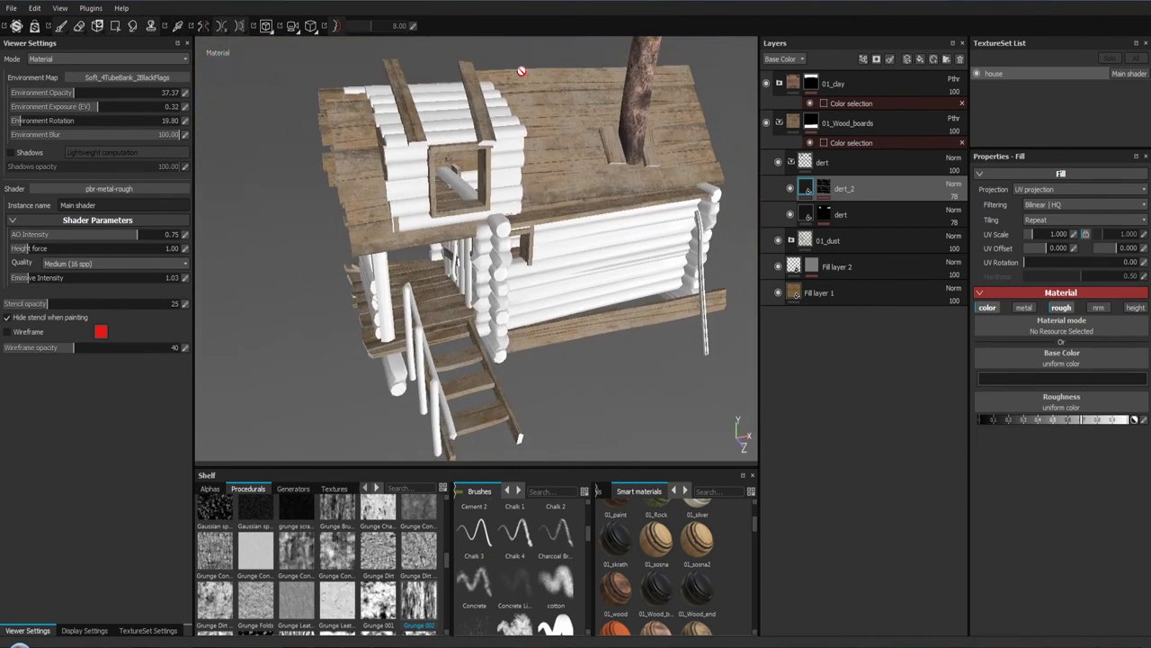
Step: Save the project with Ctrl+S and collapse the 01_Wood_boards folder in the Layers panel
{"action": "key", "text": "ctrl+s"}
{"action": "left_click_drag", "start_coordinate": [540, 154], "coordinate": [758, 176]}
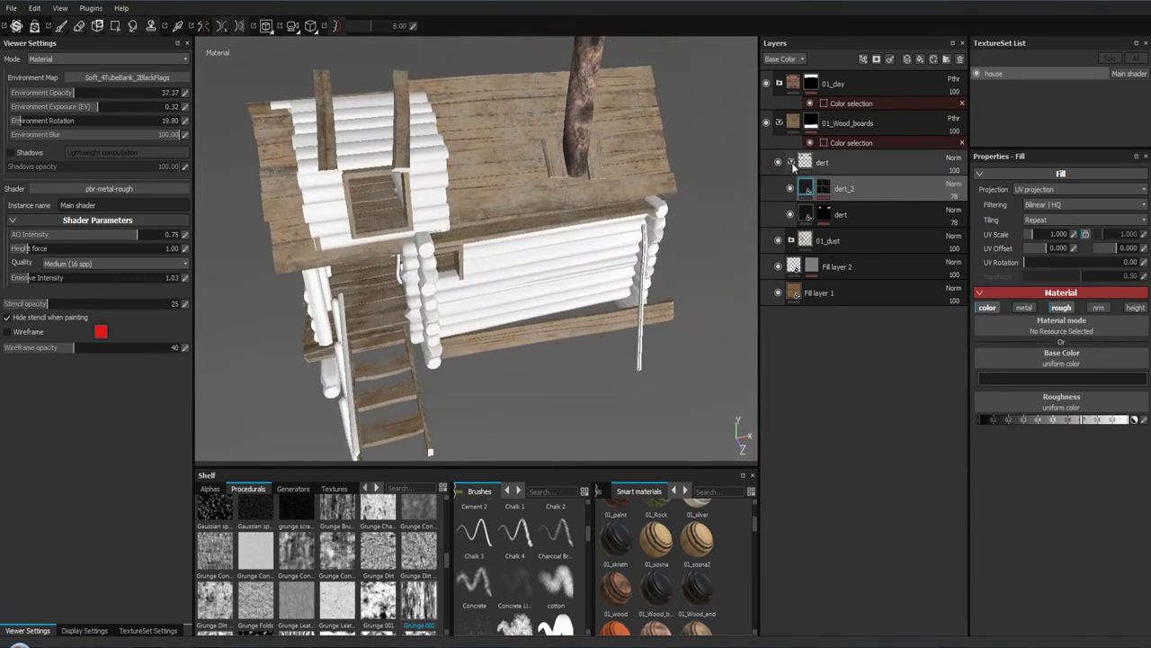
{"action": "left_click_drag", "start_coordinate": [470, 206], "coordinate": [418, 151]}
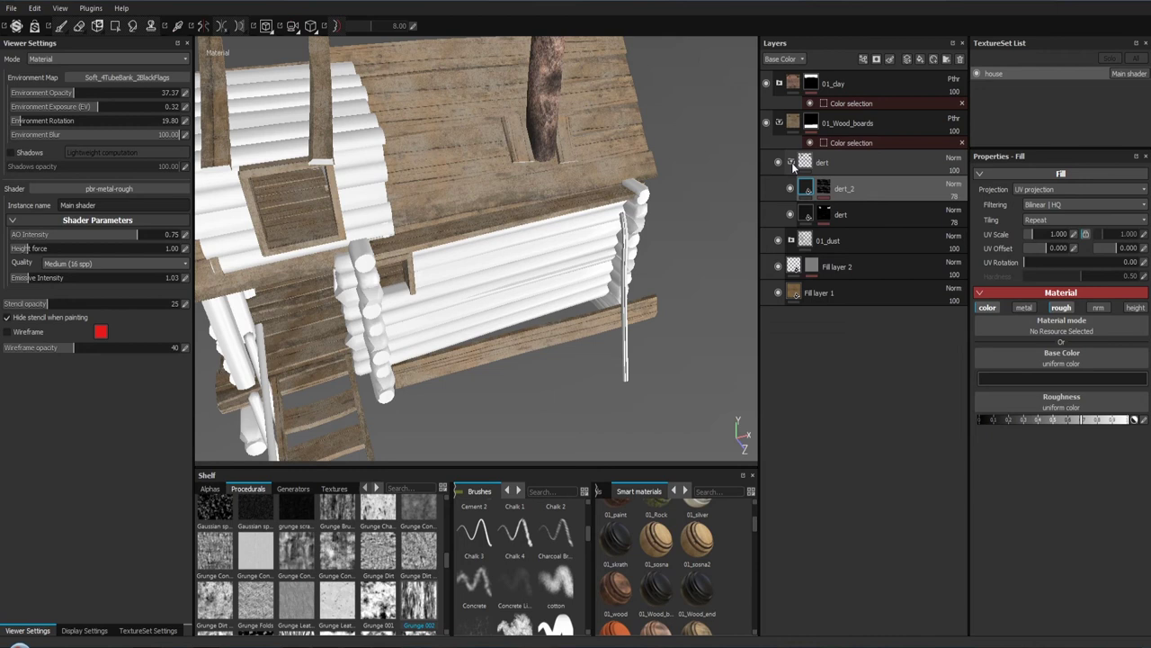
{"action": "left_click", "coordinate": [779, 123]}
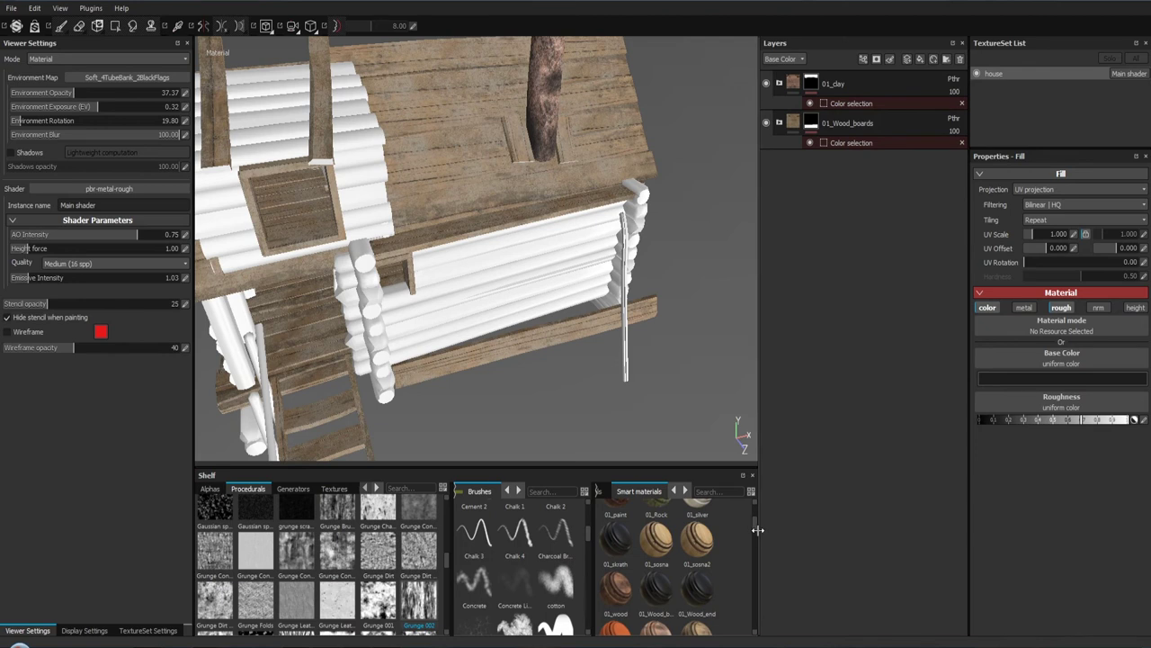
Step: Find the 01_moss smart material in the shelf and drop it into the layer stack
{"action": "scroll", "scroll_direction": "up", "scroll_amount": 3}
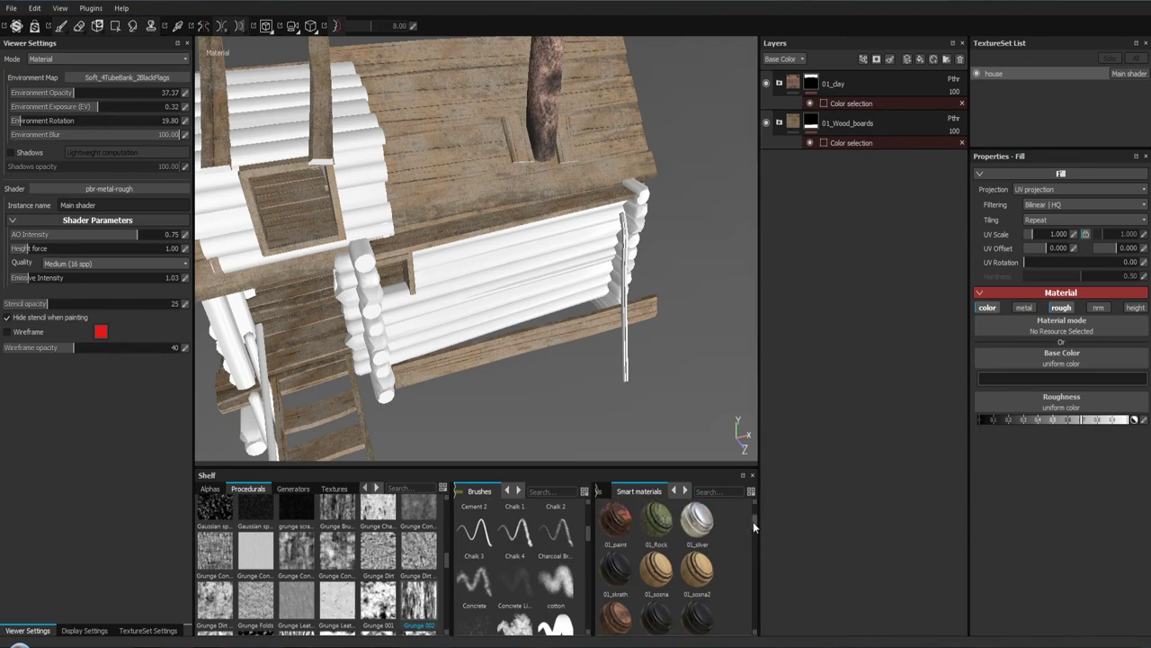
{"action": "left_click_drag", "start_coordinate": [752, 522], "coordinate": [748, 504]}
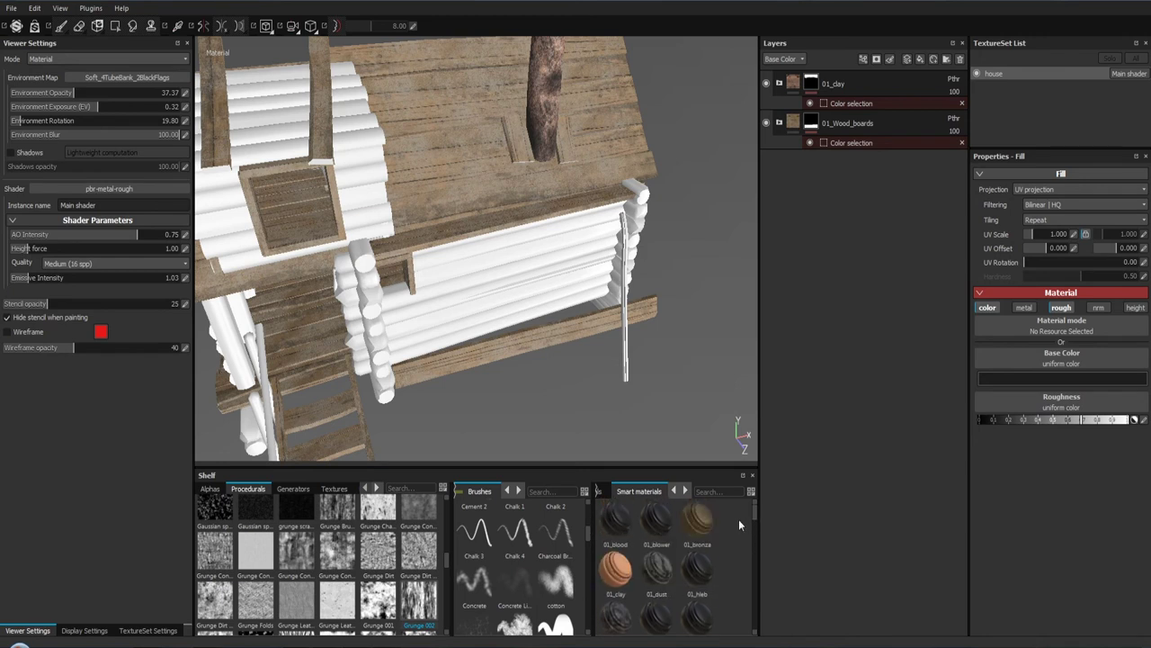
{"action": "scroll", "scroll_direction": "down", "scroll_amount": 3}
{"action": "scroll", "scroll_direction": "down", "scroll_amount": 3}
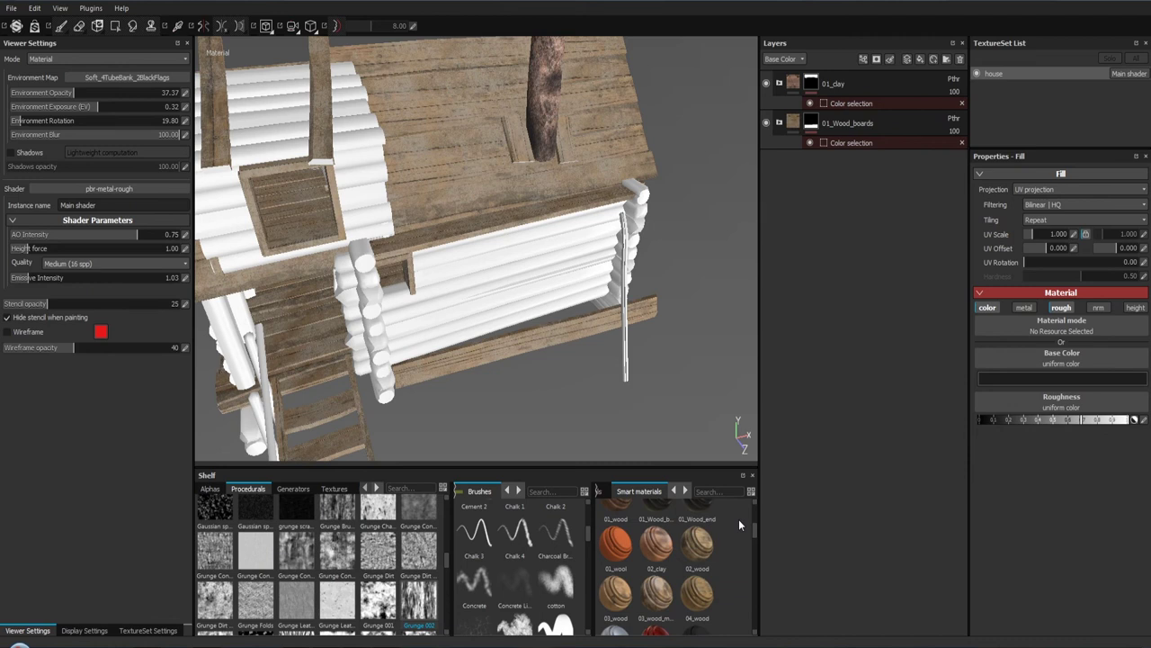
{"action": "scroll", "scroll_direction": "down", "scroll_amount": 3}
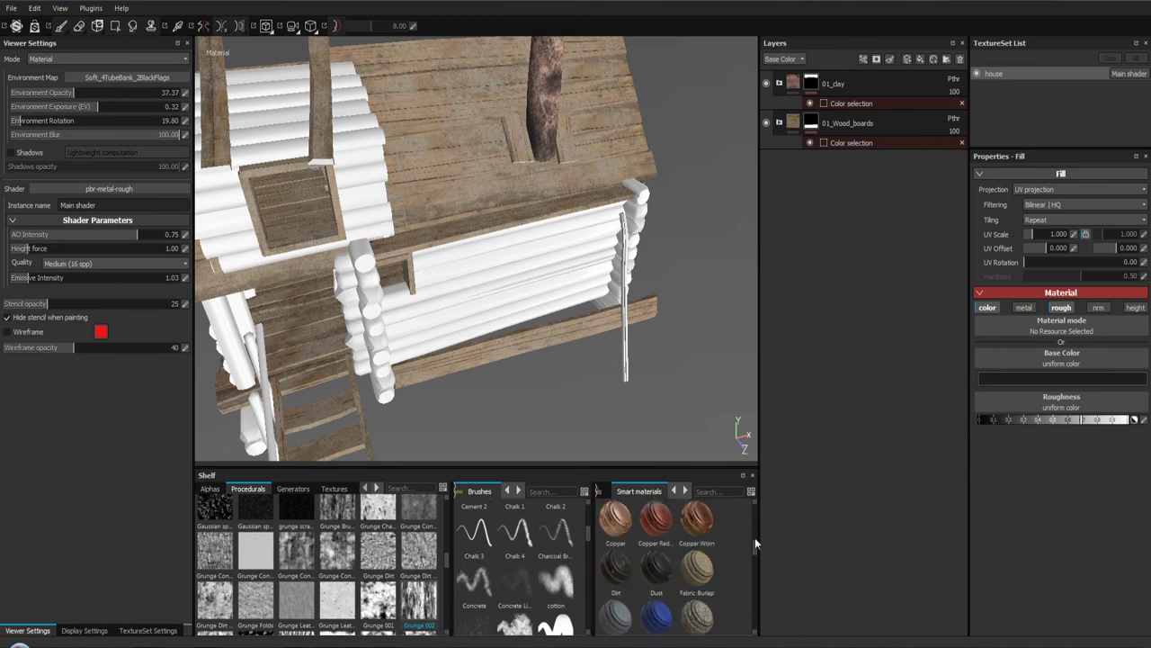
{"action": "scroll", "scroll_direction": "down", "scroll_amount": 3}
{"action": "left_click_drag", "start_coordinate": [753, 547], "coordinate": [752, 513]}
{"action": "mouse_move", "coordinate": [695, 549]}
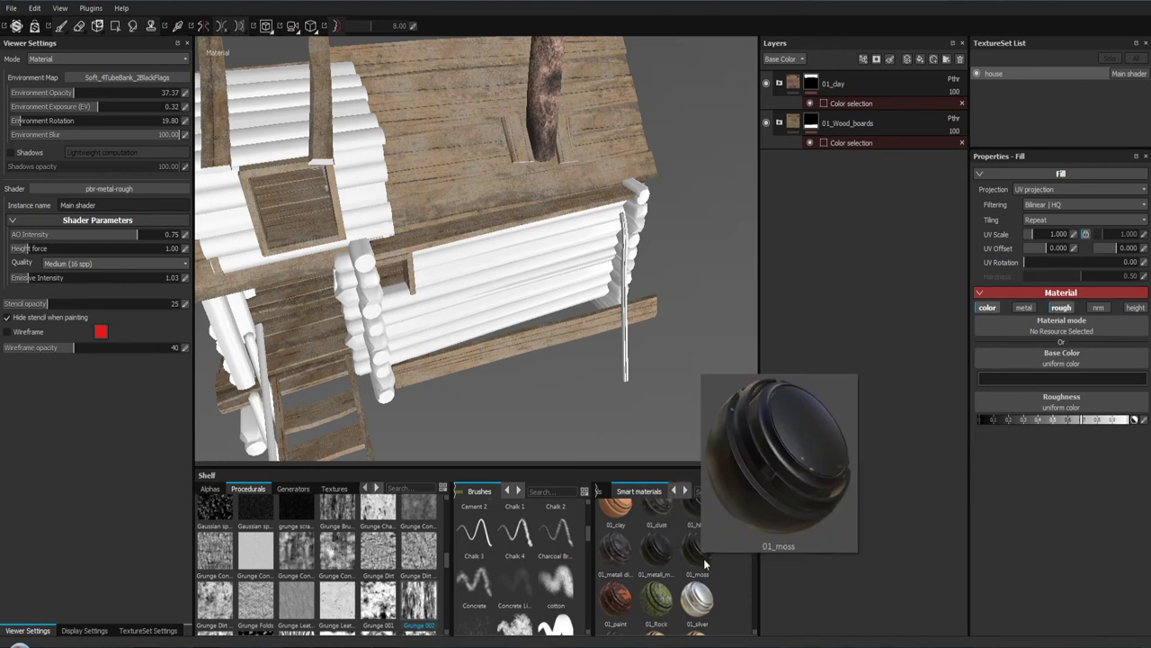
{"action": "left_click_drag", "start_coordinate": [694, 558], "coordinate": [809, 219]}
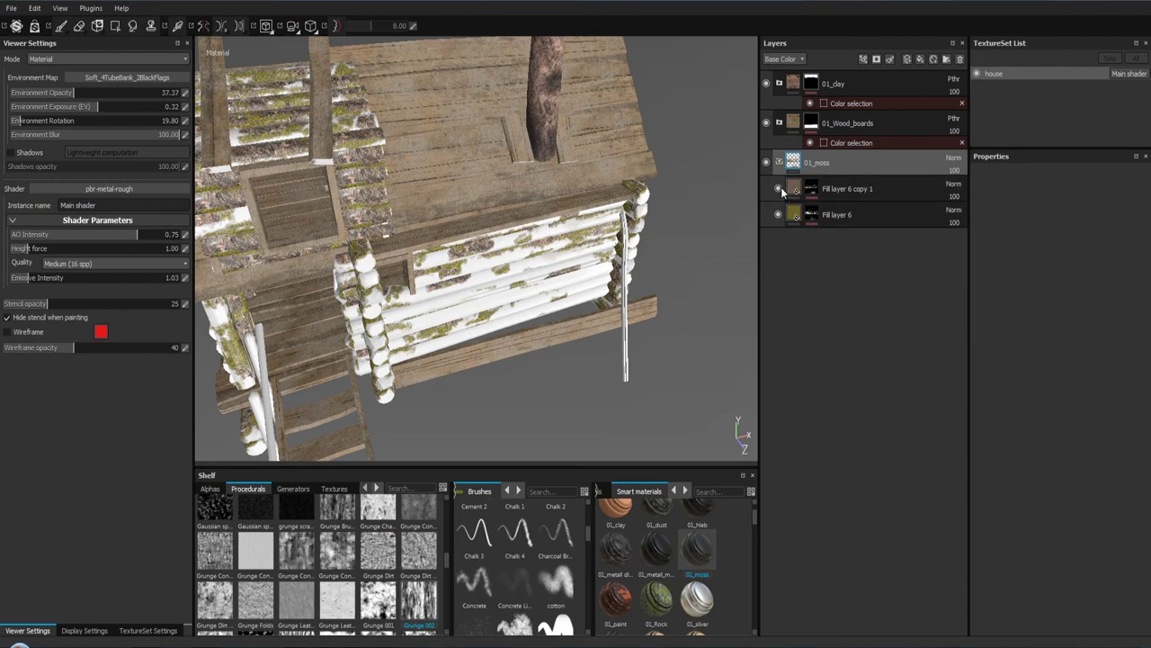
Step: Delete Fill layer 6 copy 1 and add a Paint effect to Fill layer 6's mask
{"action": "left_click", "coordinate": [779, 189]}
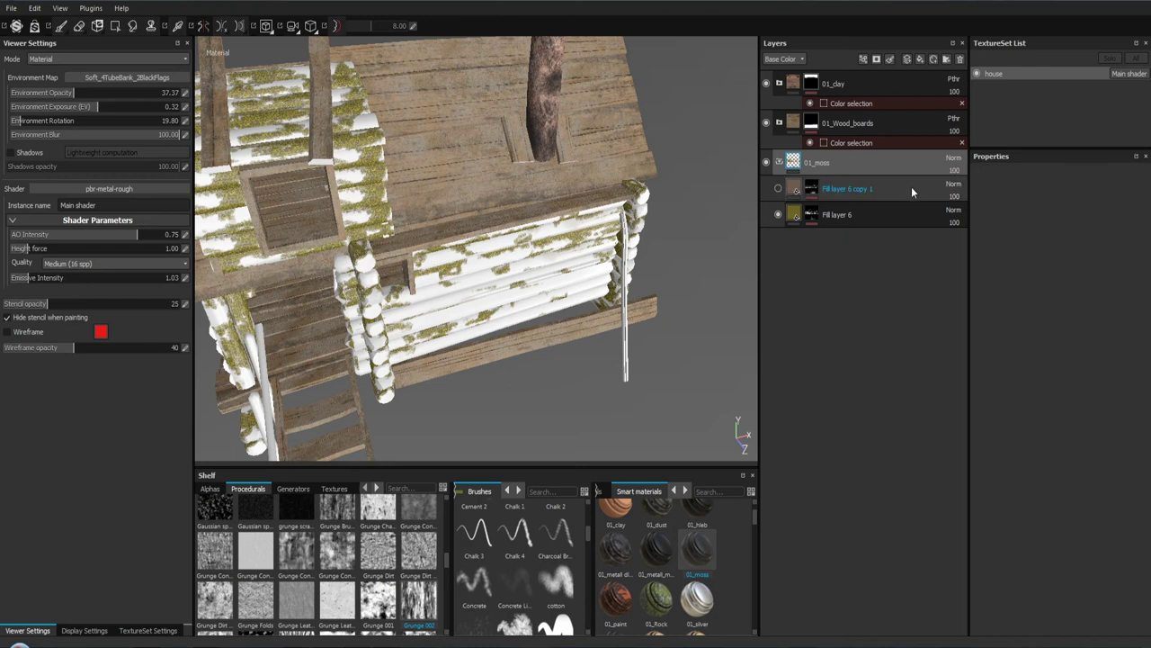
{"action": "left_click", "coordinate": [911, 186]}
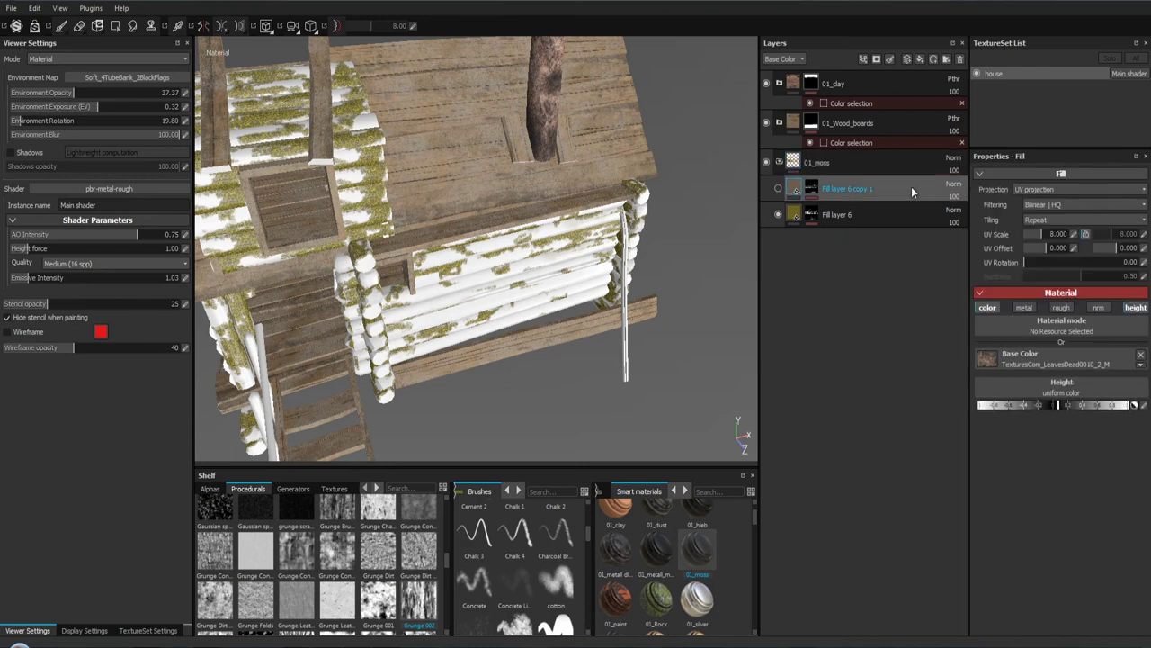
{"action": "key", "text": "Delete"}
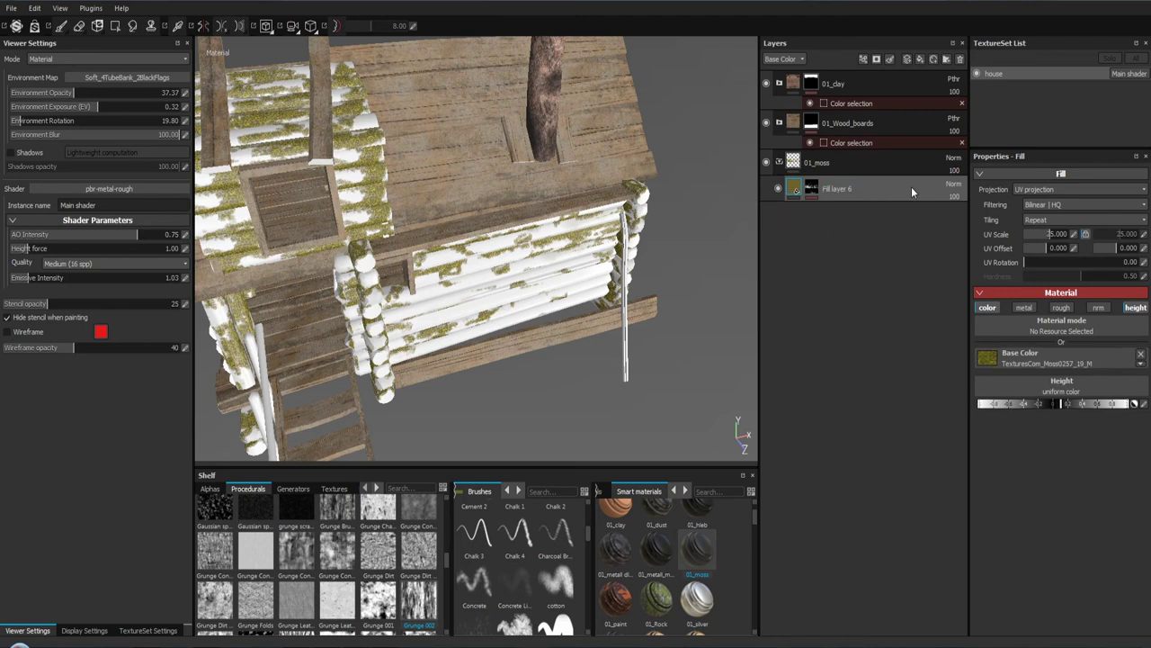
{"action": "left_click", "coordinate": [811, 188]}
Step: Give the 01_moss folder a black mask with a color selection on the red ID region
{"action": "key", "text": "1"}
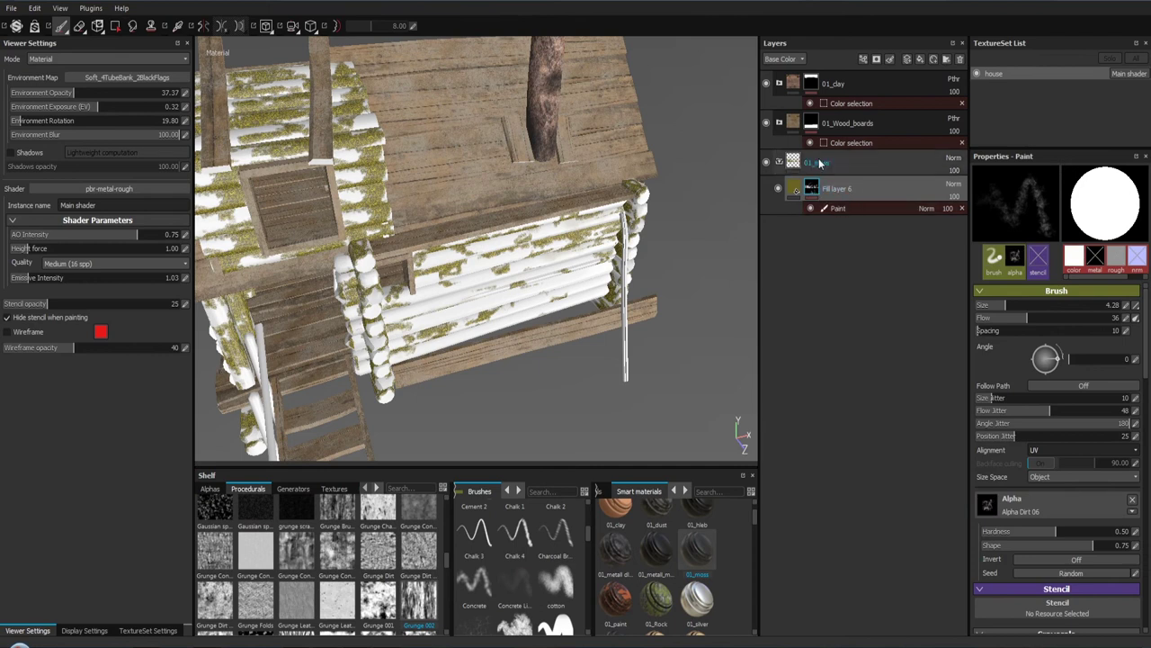
{"action": "left_click", "coordinate": [793, 162]}
{"action": "right_click", "coordinate": [793, 162]}
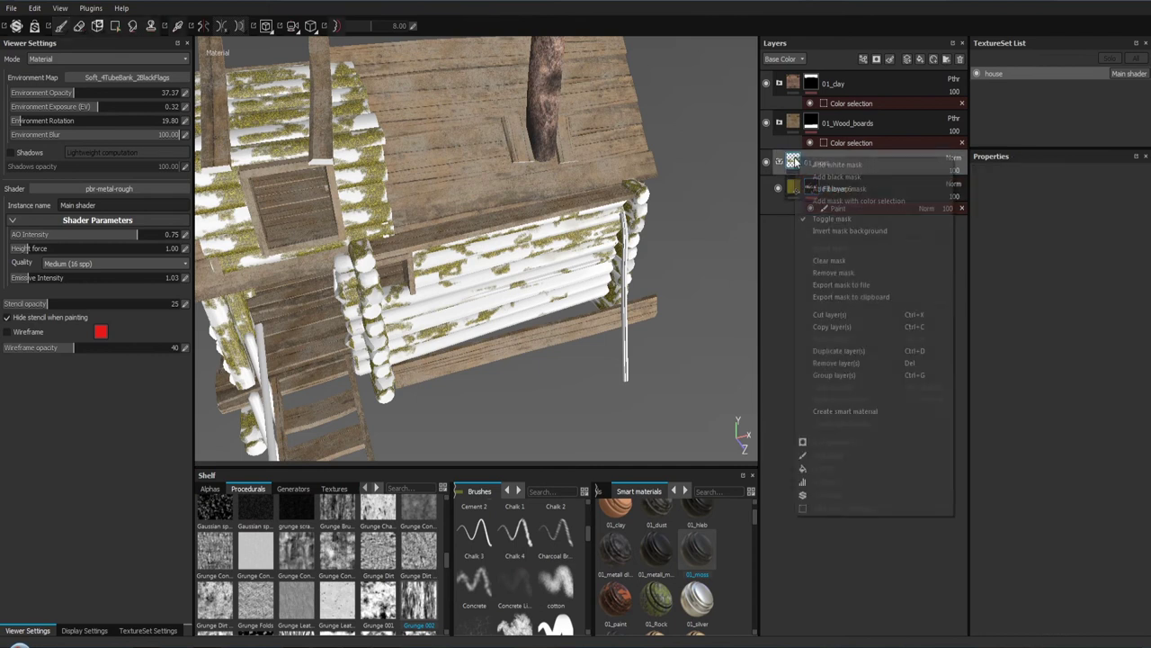
{"action": "left_click", "coordinate": [832, 184]}
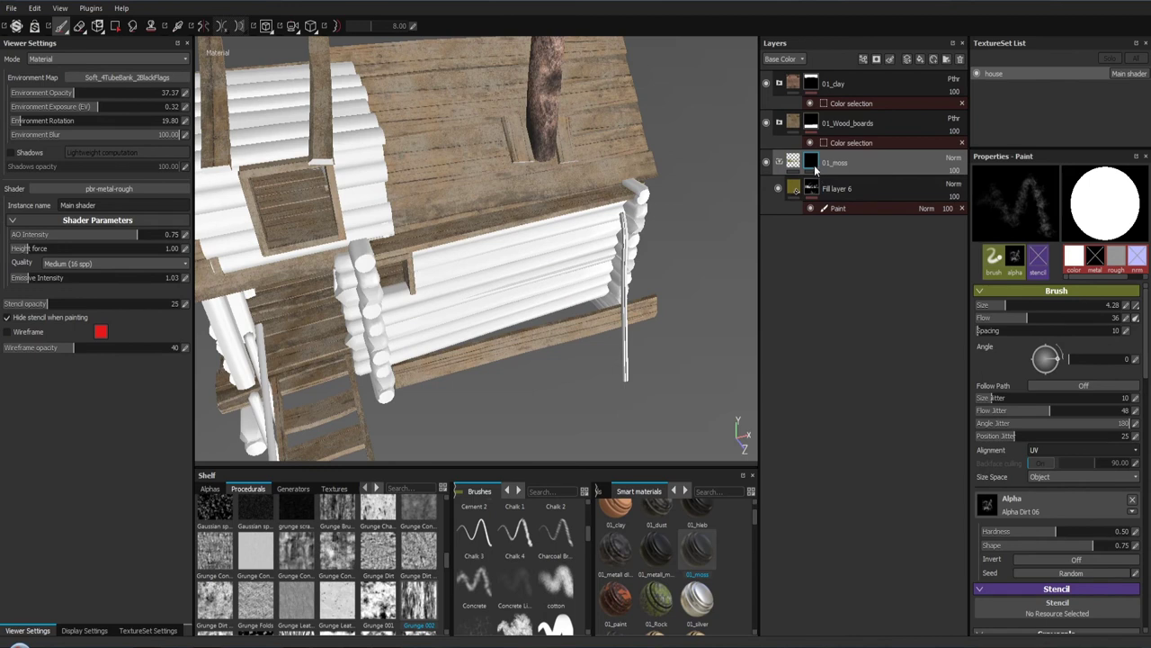
{"action": "right_click", "coordinate": [814, 162]}
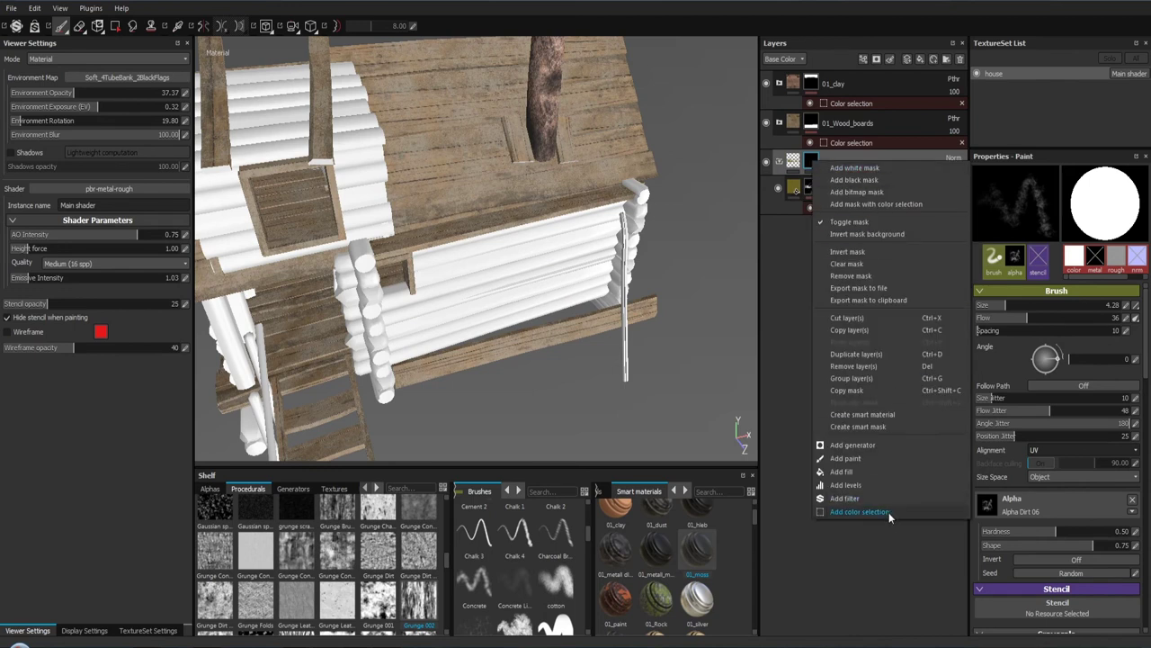
{"action": "left_click", "coordinate": [889, 512]}
{"action": "left_click", "coordinate": [1113, 276]}
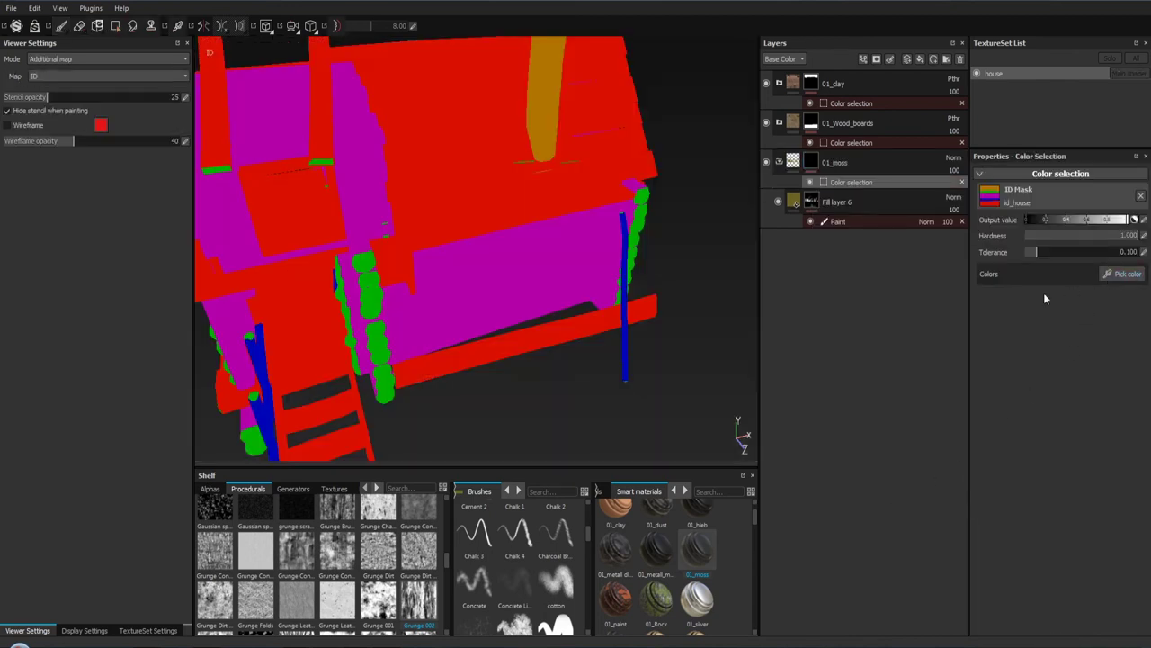
{"action": "left_click", "coordinate": [531, 206]}
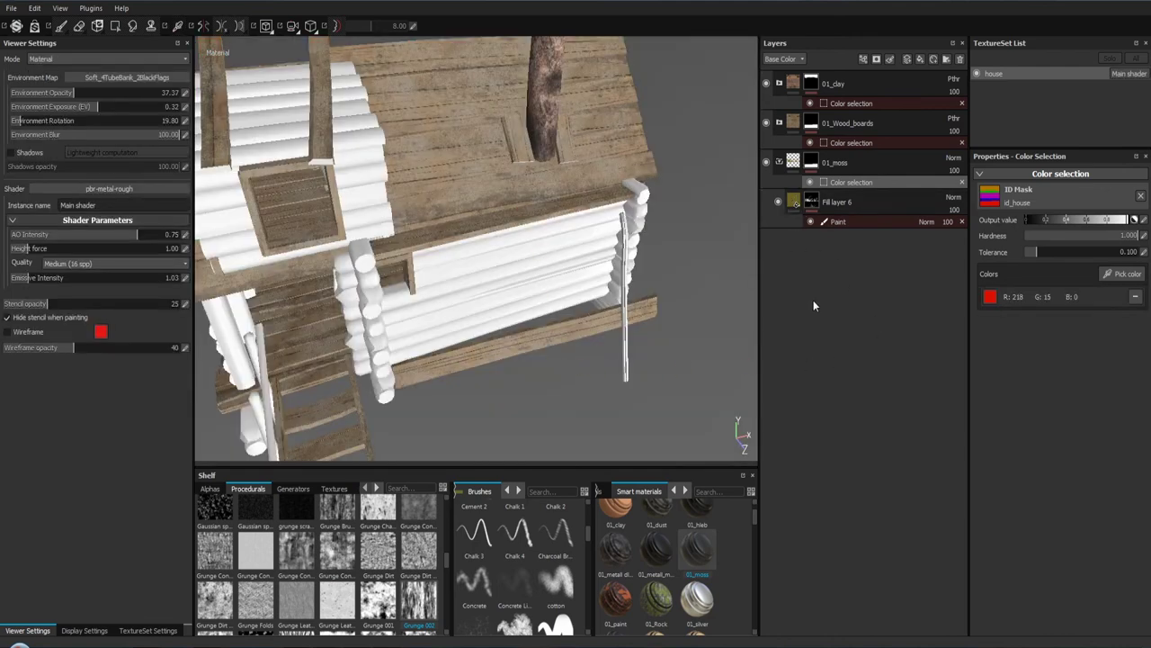
Step: Delete Fill layer 6's Paint effect and add a Fill effect to its mask instead
{"action": "left_click", "coordinate": [812, 221]}
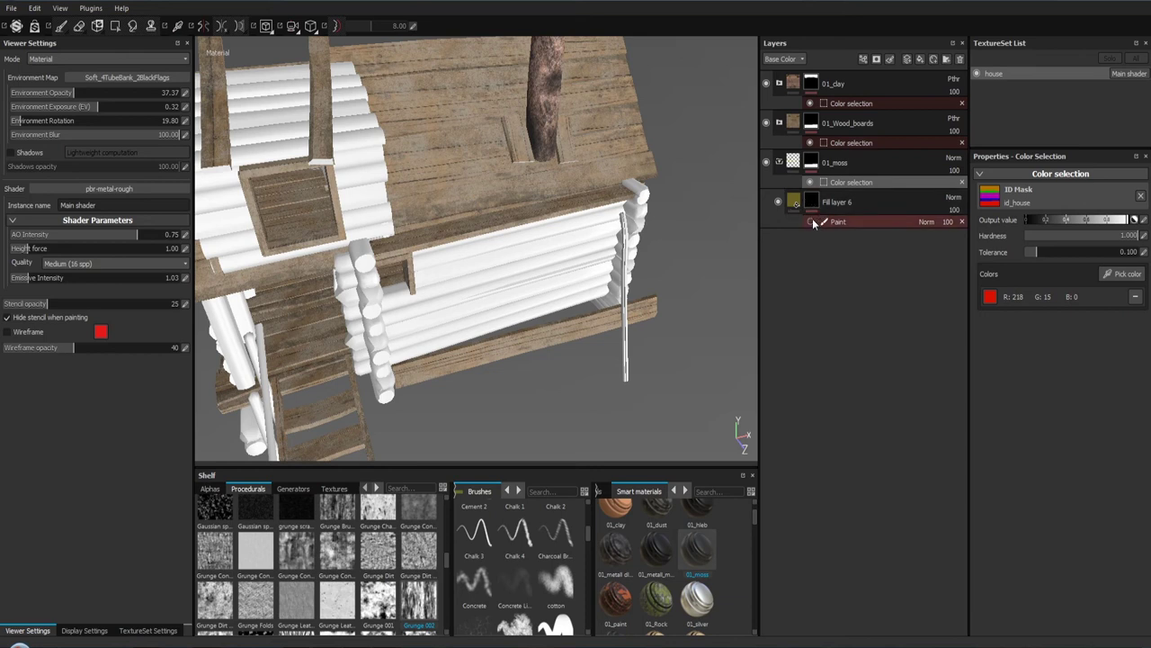
{"action": "left_click", "coordinate": [836, 221]}
{"action": "left_click", "coordinate": [962, 223]}
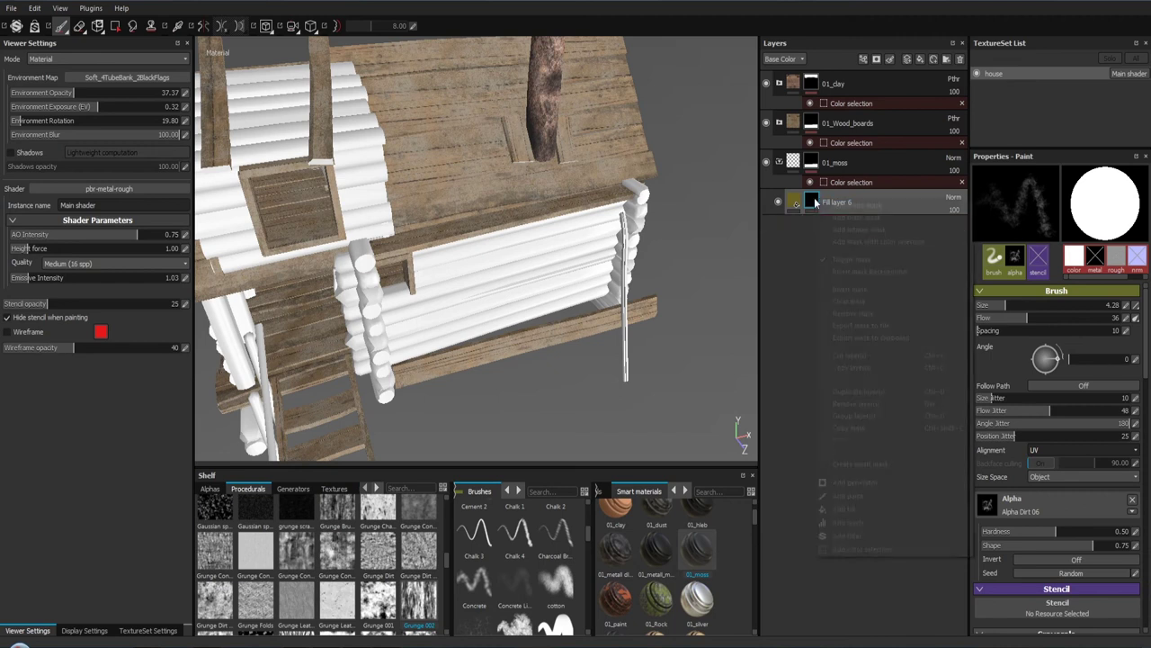
{"action": "right_click", "coordinate": [814, 203]}
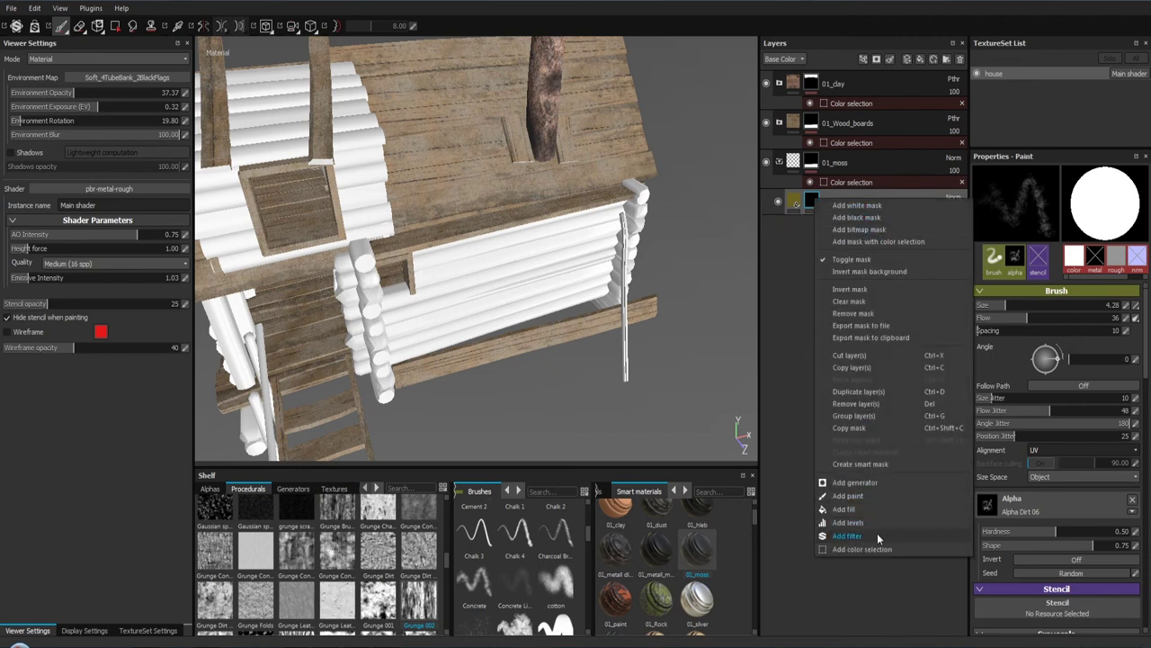
{"action": "left_click", "coordinate": [876, 507]}
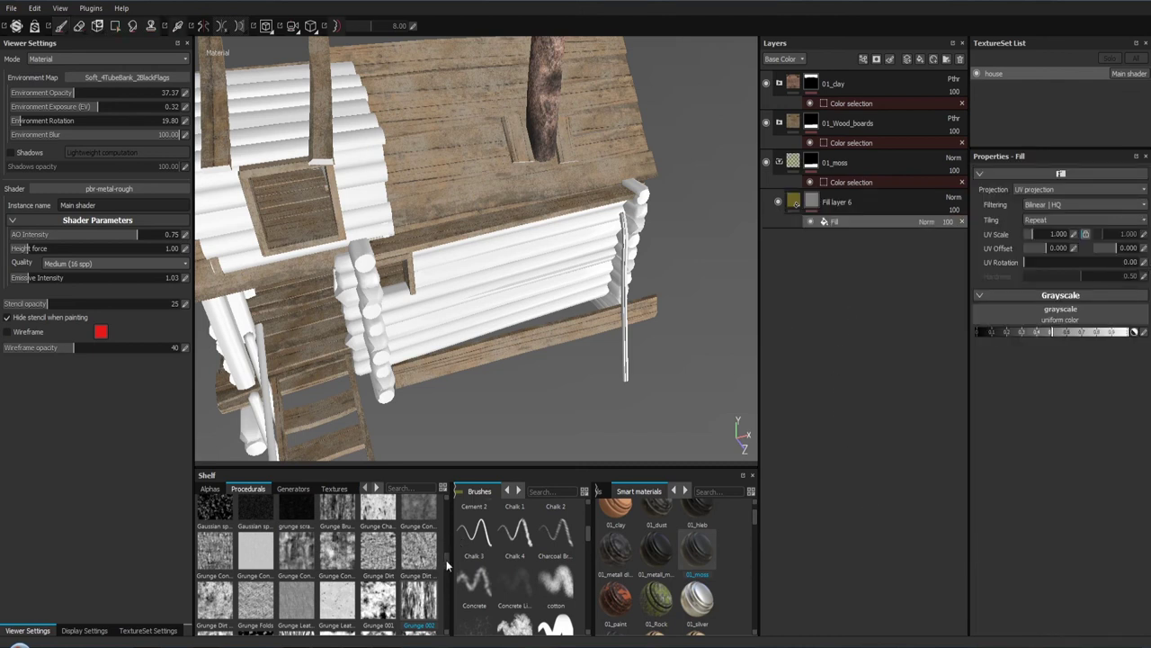
Step: Put Grunge 004 in the mask fill's Grayscale slot and set 01_moss to Passthrough blending
{"action": "left_click_drag", "start_coordinate": [447, 564], "coordinate": [447, 572]}
{"action": "left_click_drag", "start_coordinate": [254, 540], "coordinate": [1021, 321]}
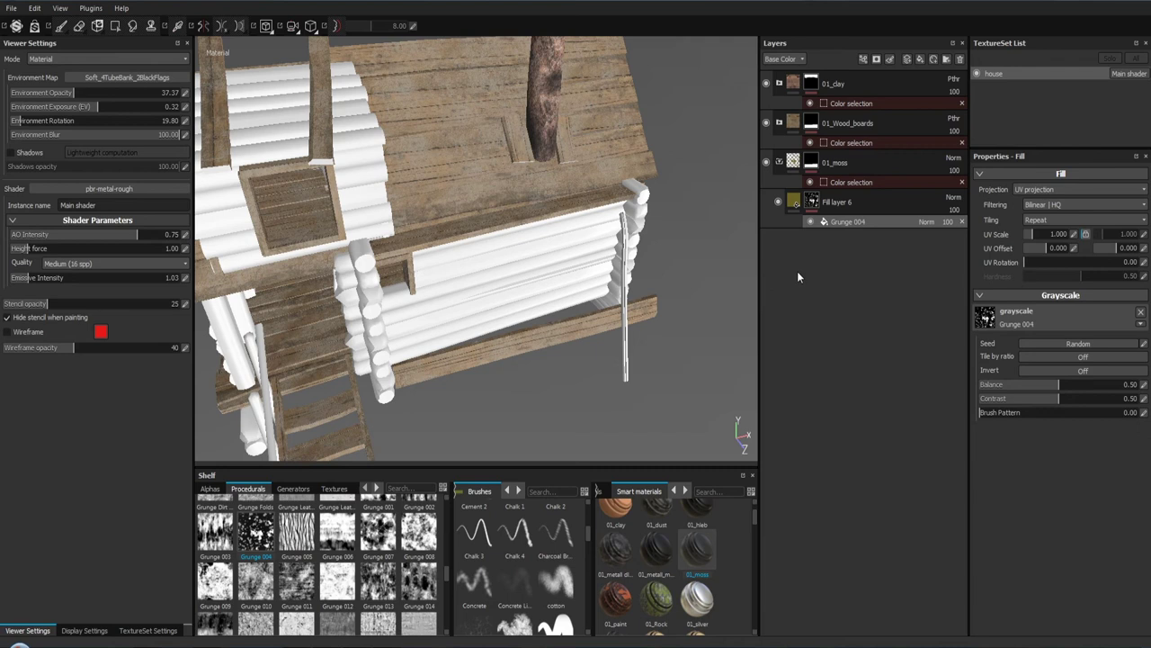
{"action": "left_click", "coordinate": [955, 159]}
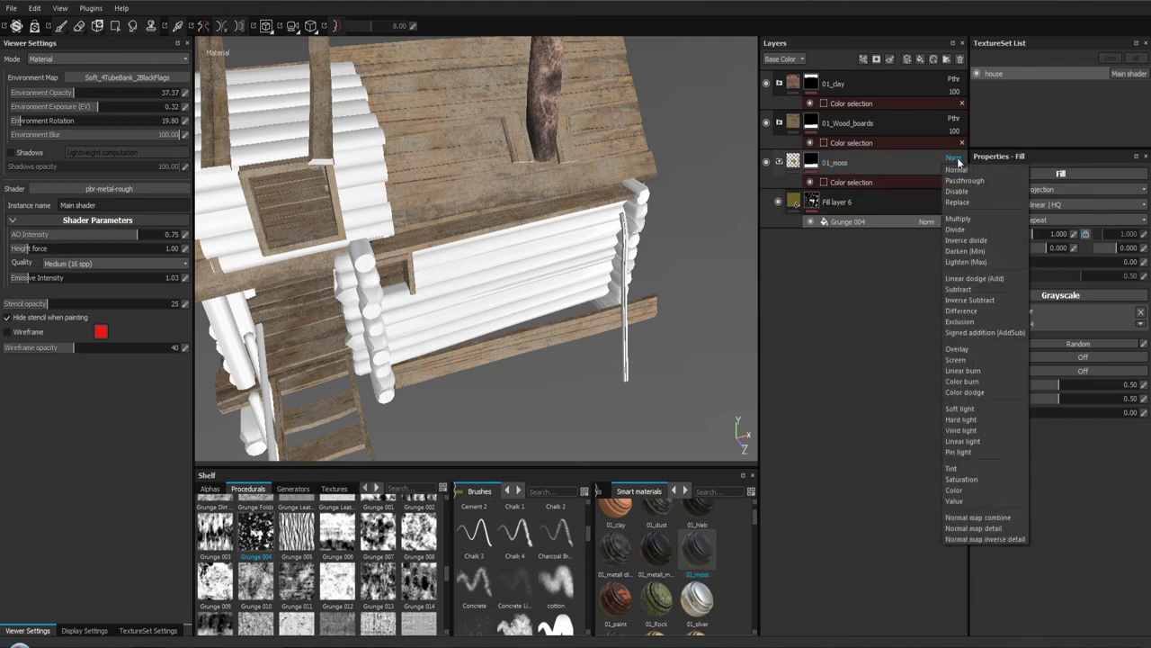
{"action": "left_click", "coordinate": [964, 180]}
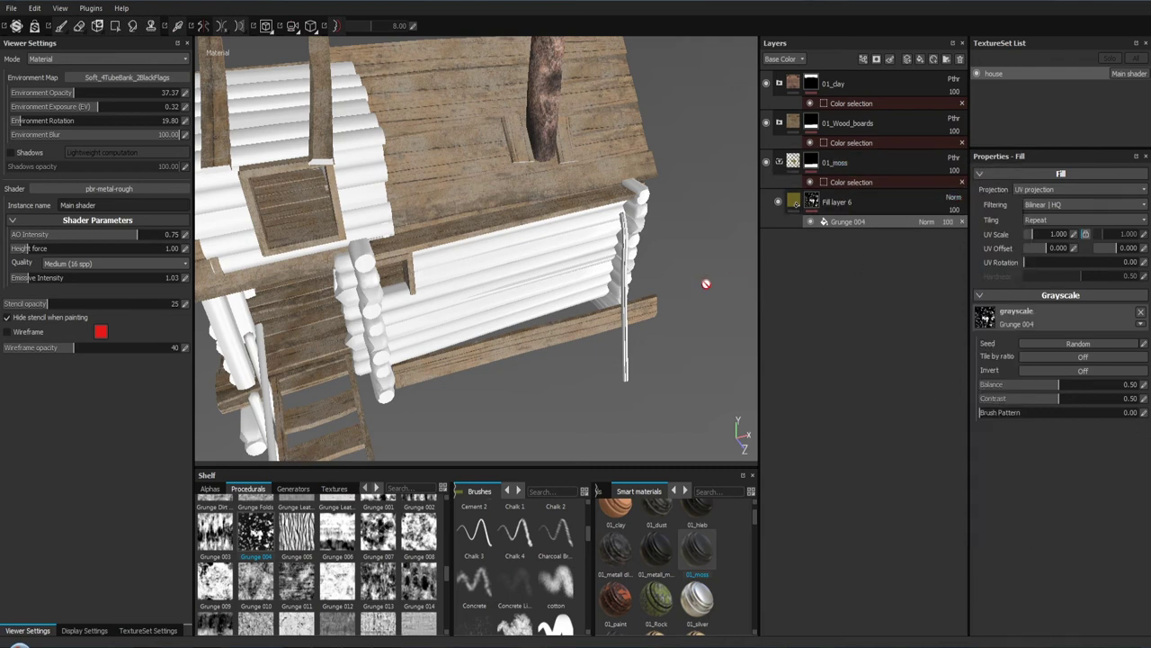
{"action": "left_click_drag", "start_coordinate": [706, 284], "coordinate": [694, 173]}
{"action": "left_click_drag", "start_coordinate": [693, 172], "coordinate": [477, 286]}
{"action": "left_click_drag", "start_coordinate": [477, 286], "coordinate": [311, 226]}
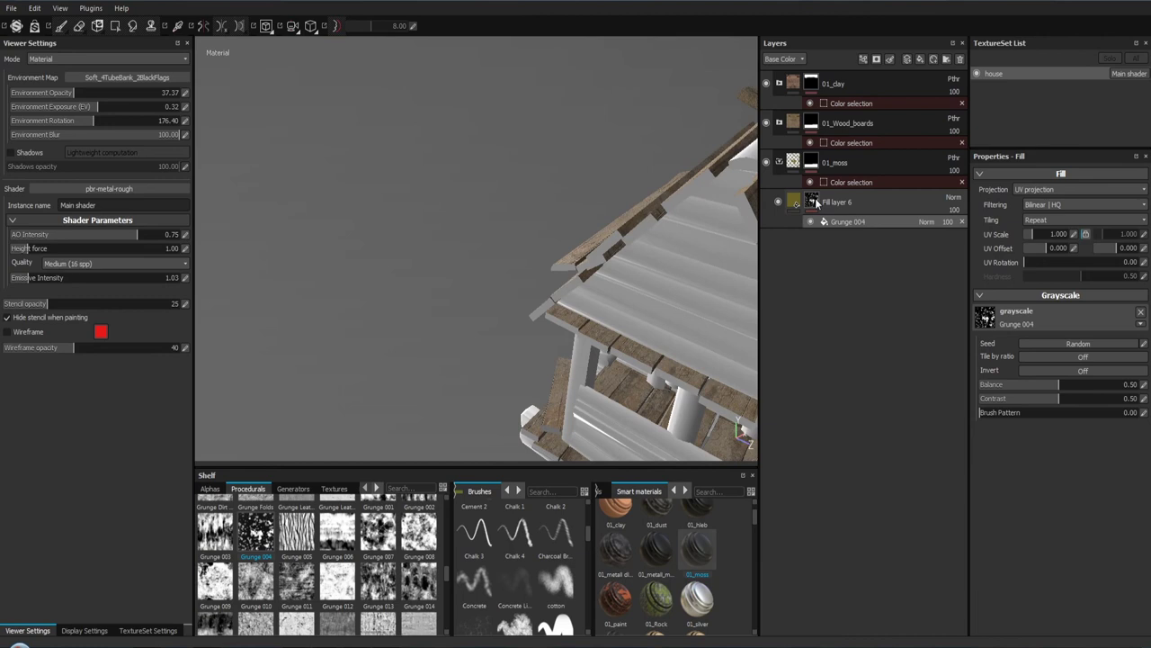
Step: Rotate the environment lighting around the house to about 343.80
{"action": "left_click", "coordinate": [798, 207]}
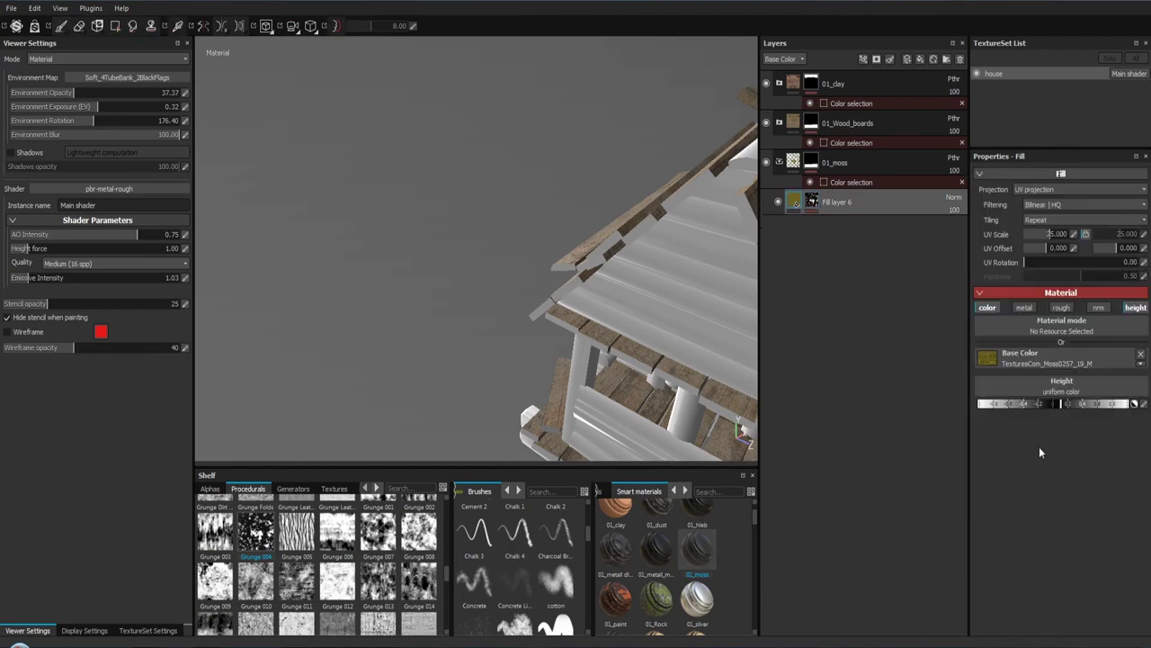
{"action": "left_click_drag", "start_coordinate": [753, 340], "coordinate": [447, 256]}
{"action": "left_click_drag", "start_coordinate": [447, 256], "coordinate": [466, 253]}
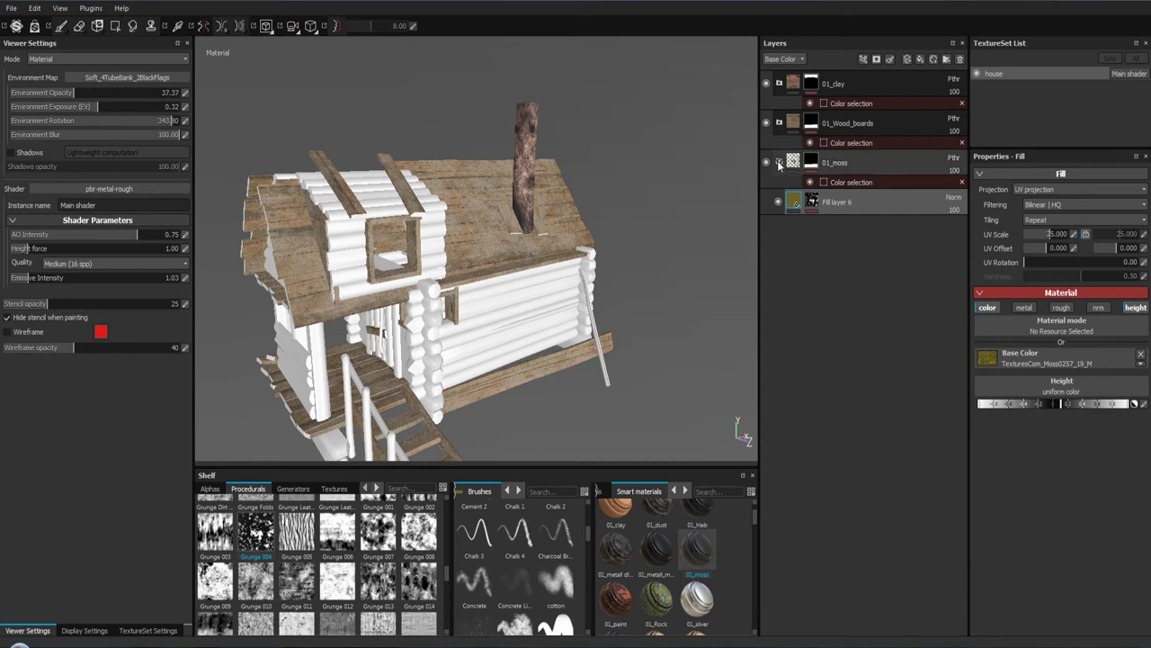
Step: Hide 01_Wood_boards to check the moss underneath, then show it again
{"action": "left_click", "coordinate": [767, 123]}
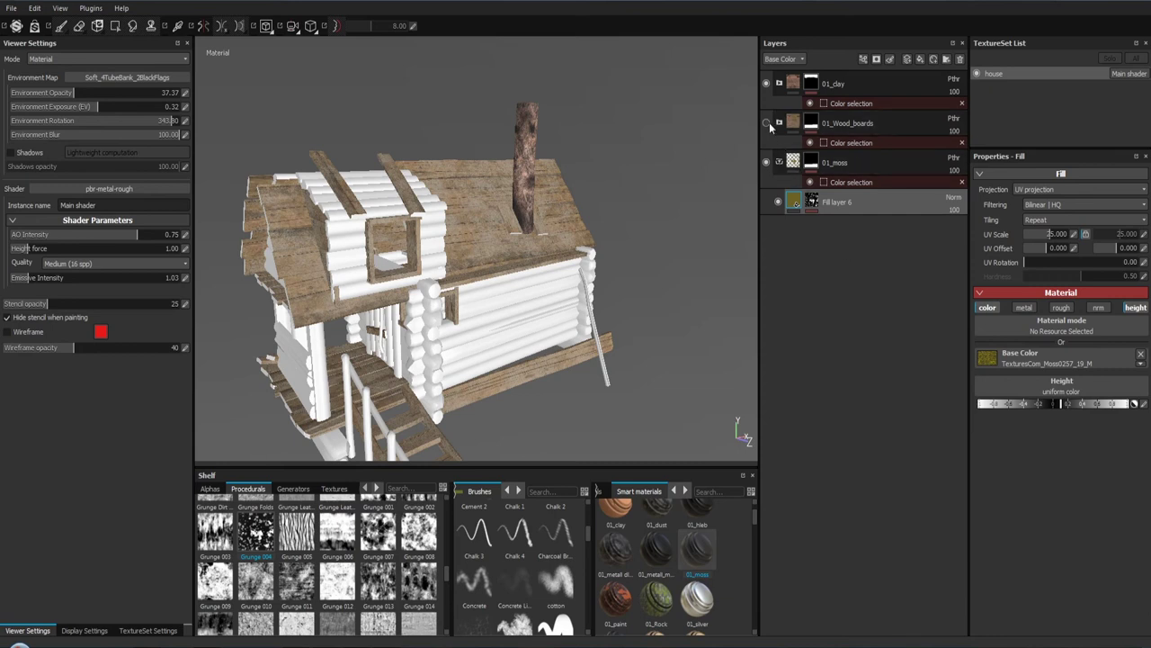
{"action": "scroll", "scroll_direction": "down", "scroll_amount": 3}
{"action": "scroll", "scroll_direction": "up", "scroll_amount": 3}
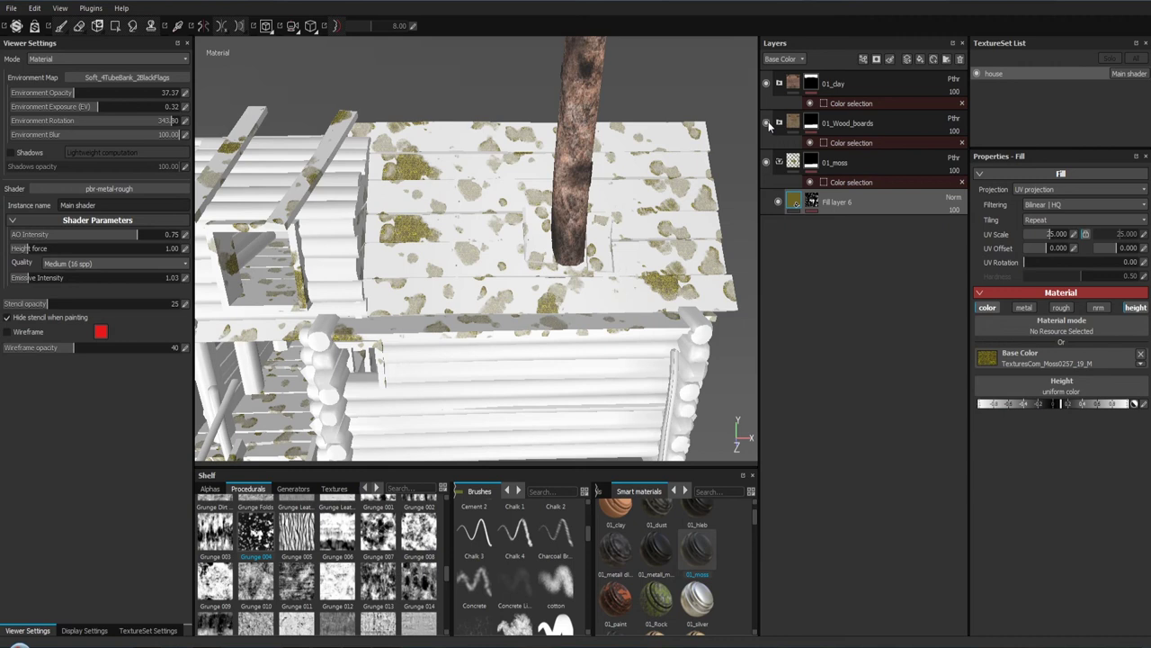
{"action": "left_click", "coordinate": [767, 123]}
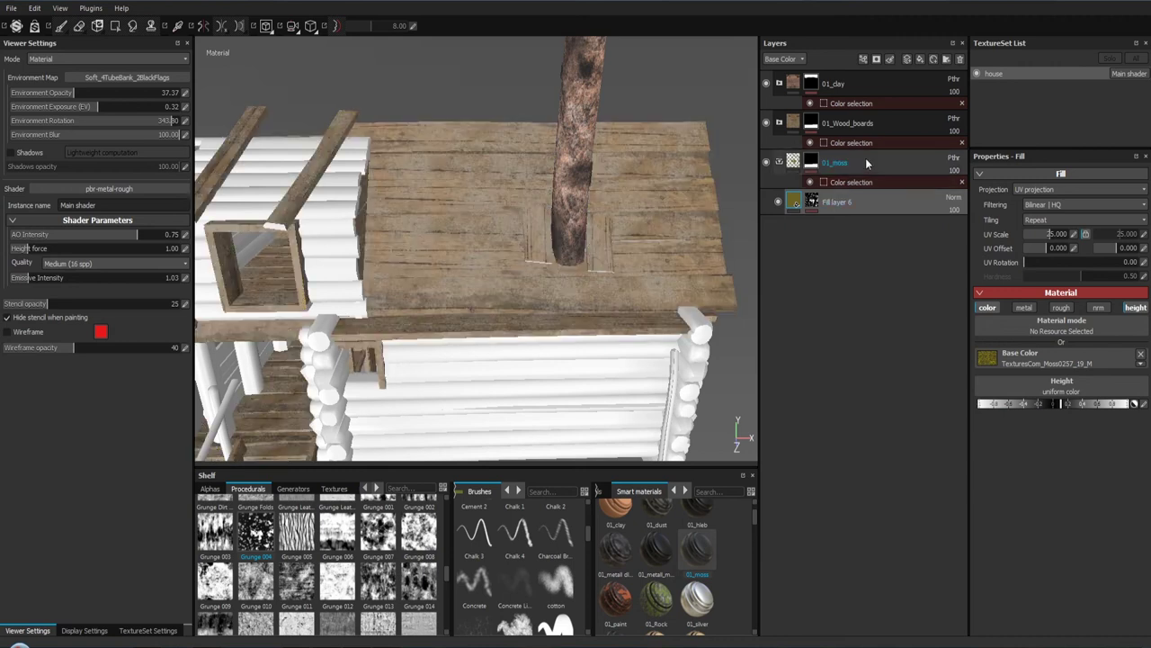
Step: Move 01_moss above 01_Wood_boards and inspect the moss on the deck and roof
{"action": "left_click_drag", "start_coordinate": [865, 162], "coordinate": [869, 110]}
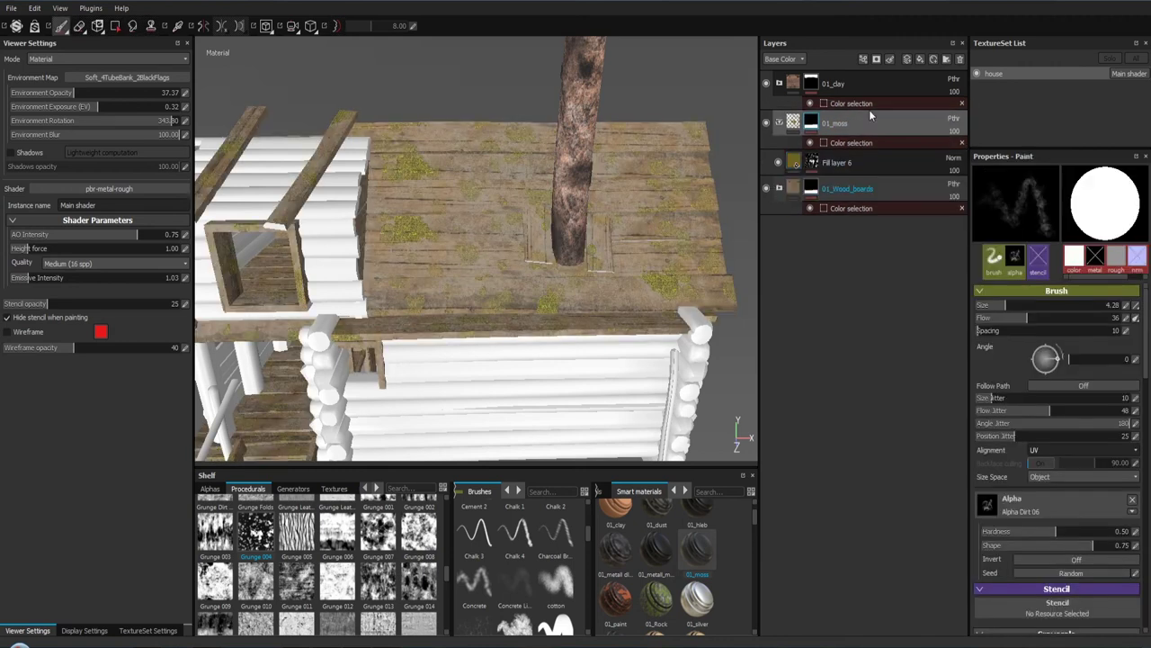
{"action": "left_click_drag", "start_coordinate": [486, 179], "coordinate": [527, 167]}
{"action": "left_click_drag", "start_coordinate": [527, 167], "coordinate": [594, 379]}
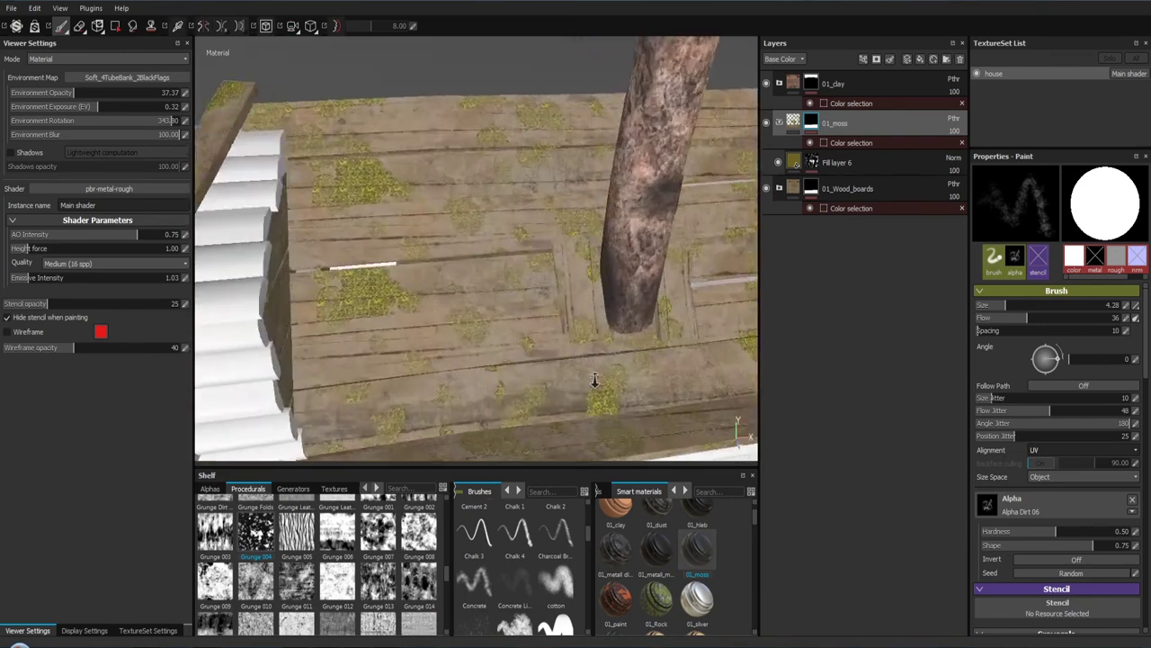
{"action": "left_click_drag", "start_coordinate": [600, 414], "coordinate": [647, 297]}
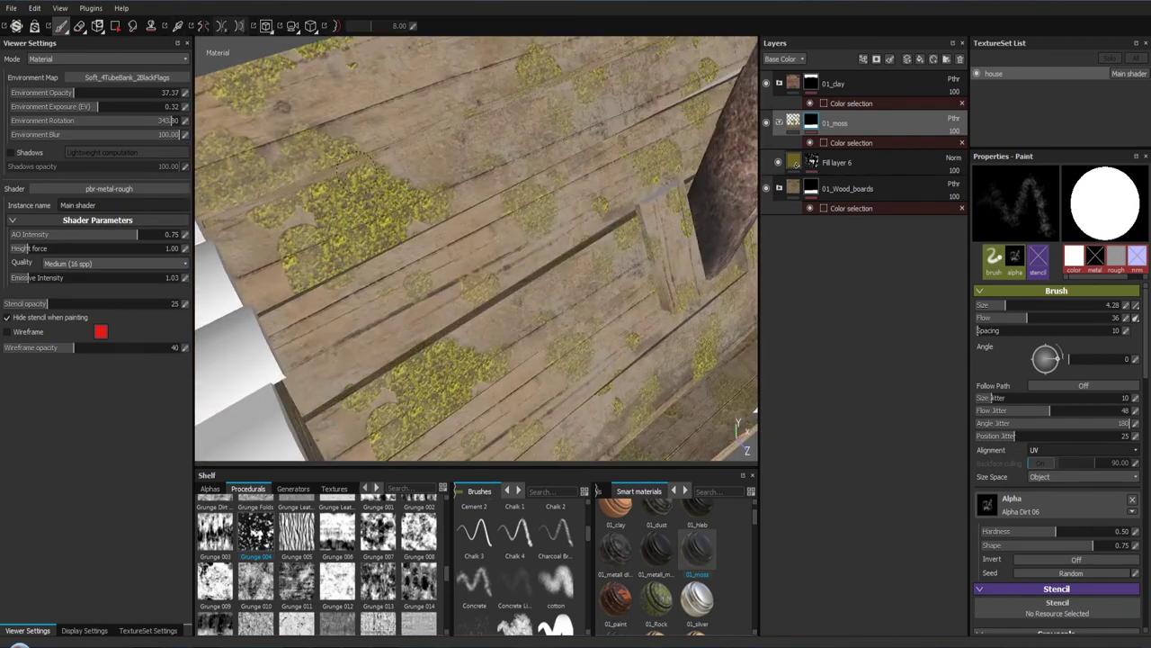
{"action": "left_click_drag", "start_coordinate": [432, 288], "coordinate": [462, 270]}
{"action": "left_click_drag", "start_coordinate": [463, 275], "coordinate": [522, 275]}
{"action": "left_click_drag", "start_coordinate": [522, 275], "coordinate": [444, 96]}
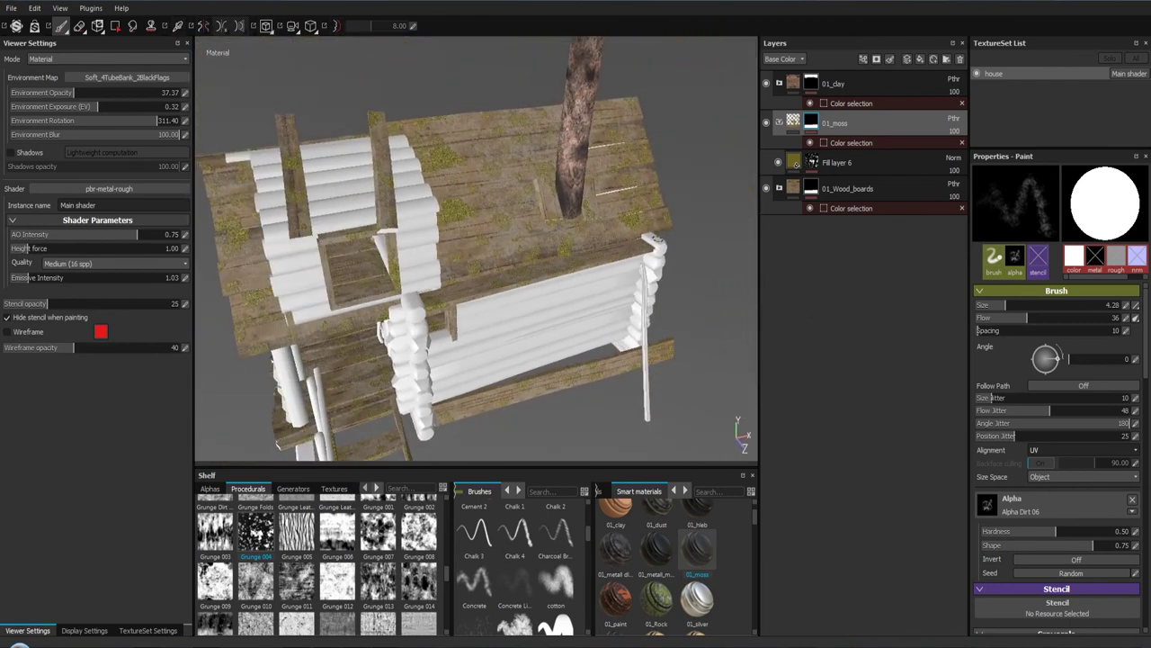
{"action": "left_click_drag", "start_coordinate": [444, 95], "coordinate": [405, 180]}
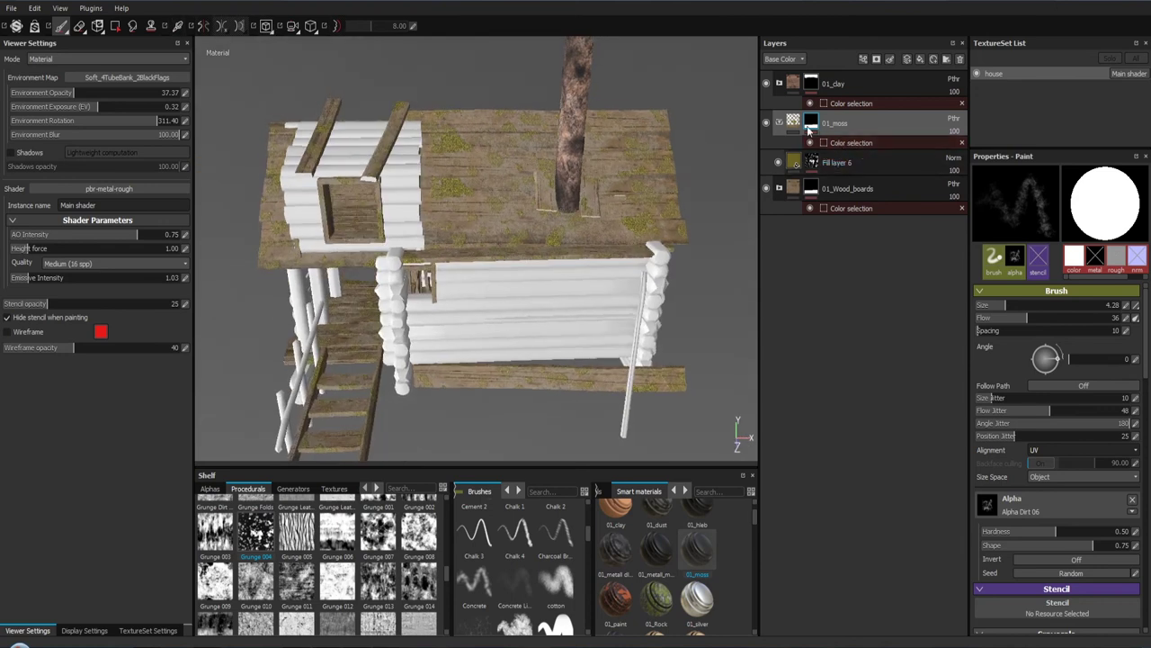
Step: Collapse and re-expand the 01_moss folder, then select Fill layer 6 inside it
{"action": "left_click", "coordinate": [779, 124]}
{"action": "left_click", "coordinate": [780, 123]}
{"action": "left_click", "coordinate": [837, 167]}
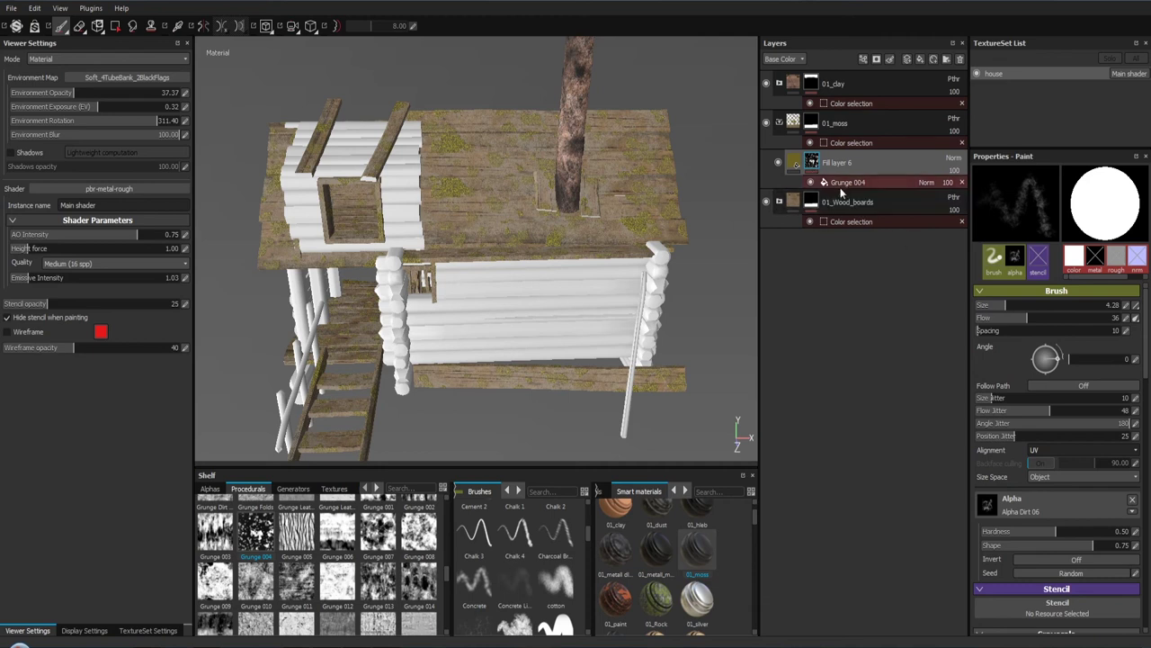
Step: Swap the moss mask to Grunge 007, rotated 89.05 with UV scale 0.300
{"action": "left_click", "coordinate": [832, 184]}
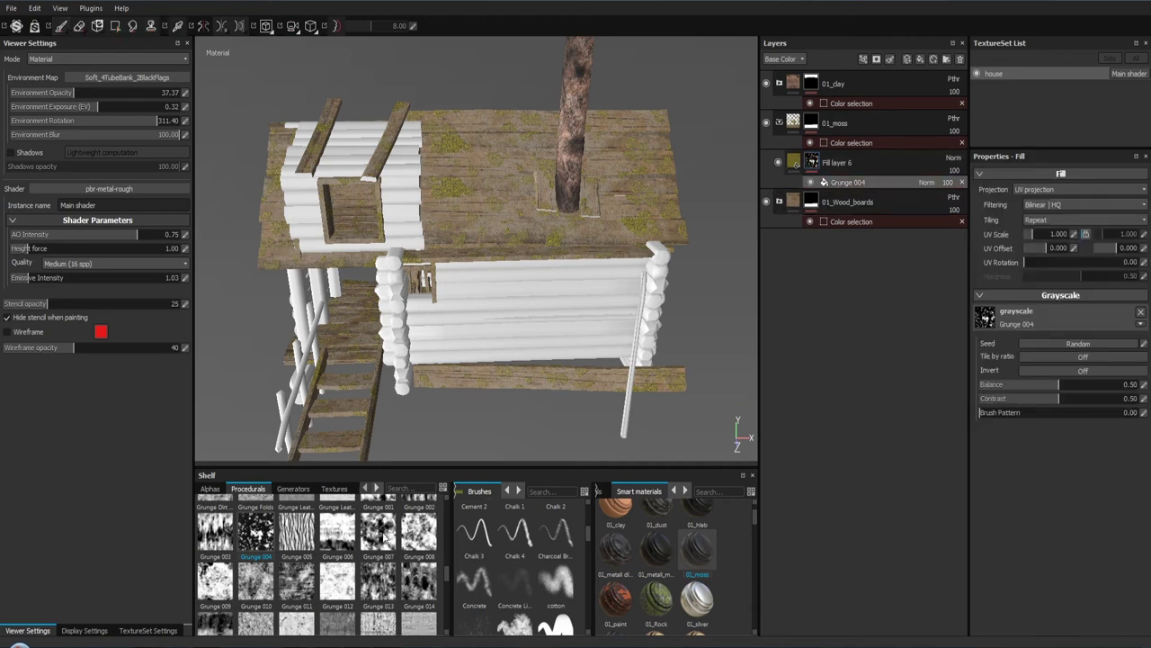
{"action": "left_click_drag", "start_coordinate": [379, 533], "coordinate": [1007, 328]}
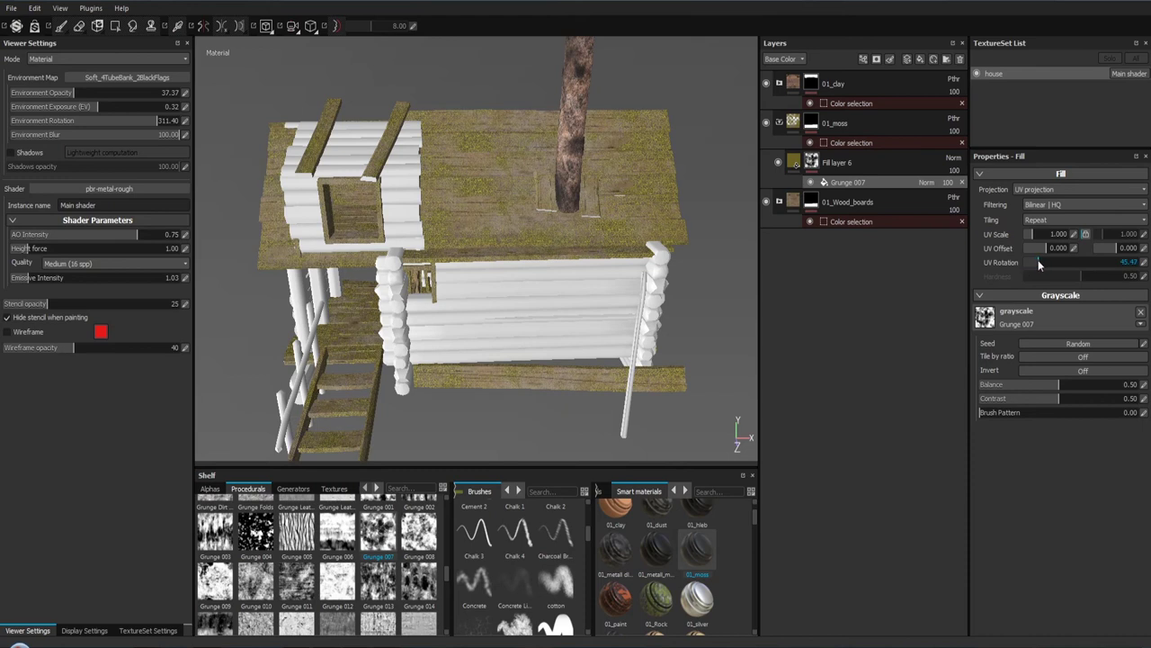
{"action": "left_click_drag", "start_coordinate": [1030, 262], "coordinate": [1051, 261]}
{"action": "left_click_drag", "start_coordinate": [524, 259], "coordinate": [468, 290]}
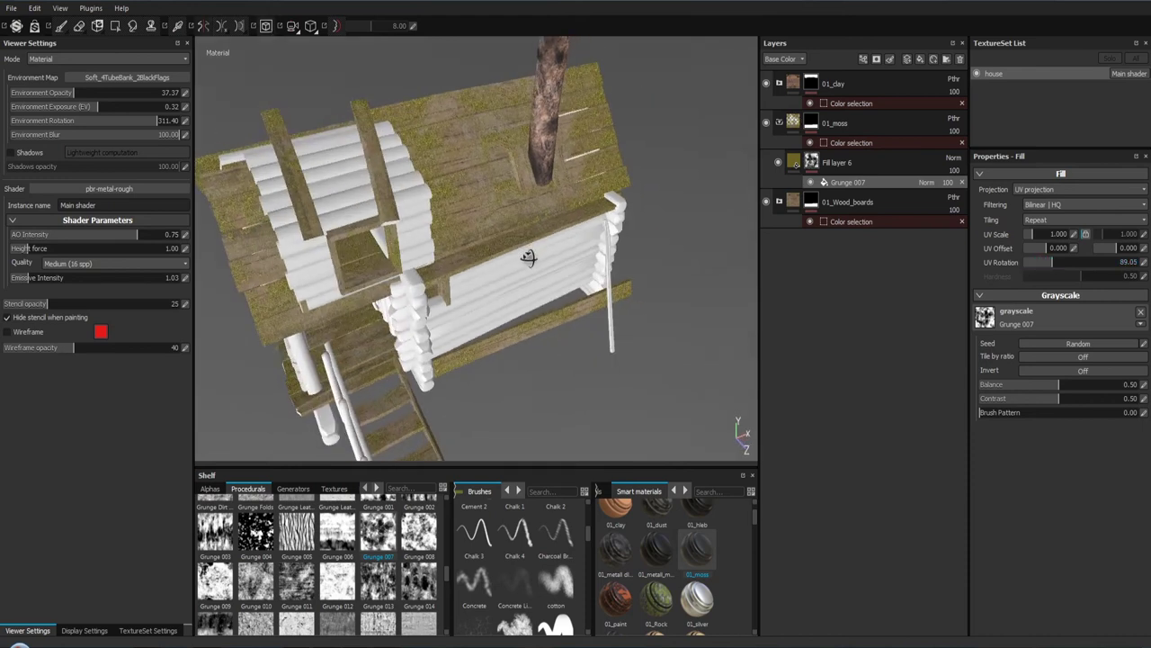
{"action": "scroll", "scroll_direction": "up", "scroll_amount": 3}
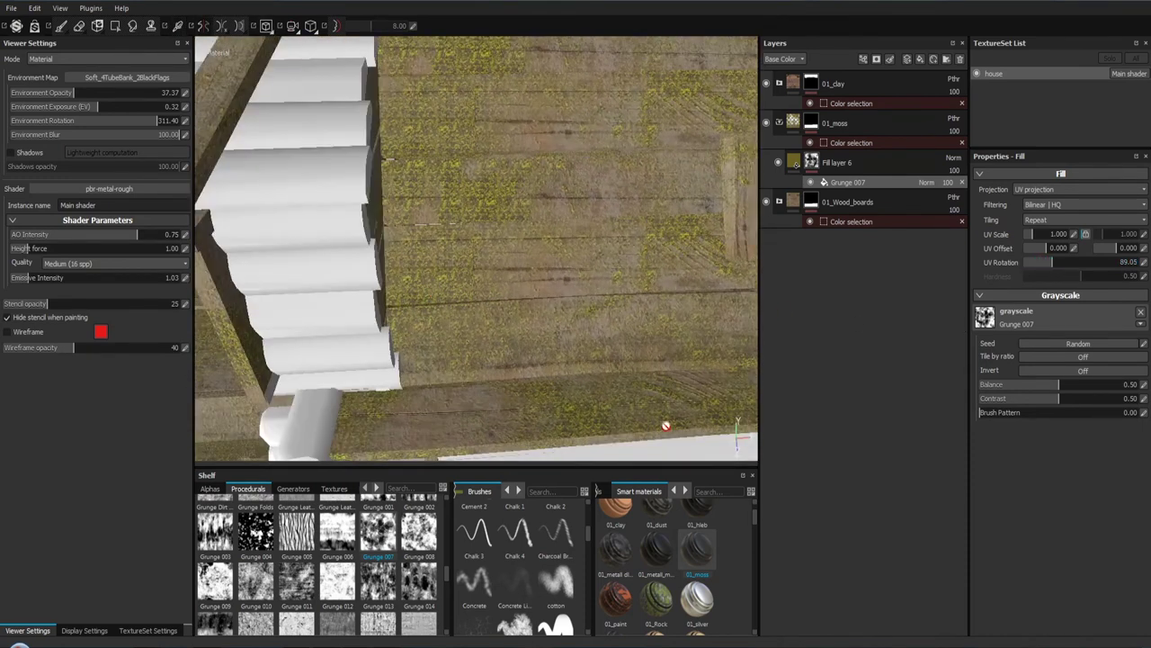
{"action": "left_click", "coordinate": [1074, 235]}
{"action": "type", "text": "3"}
{"action": "key", "text": "Return"}
Step: Try Grunge 006, then settle on Grunge 002 as the moss mask pattern
{"action": "left_click_drag", "start_coordinate": [360, 558], "coordinate": [1045, 322]}
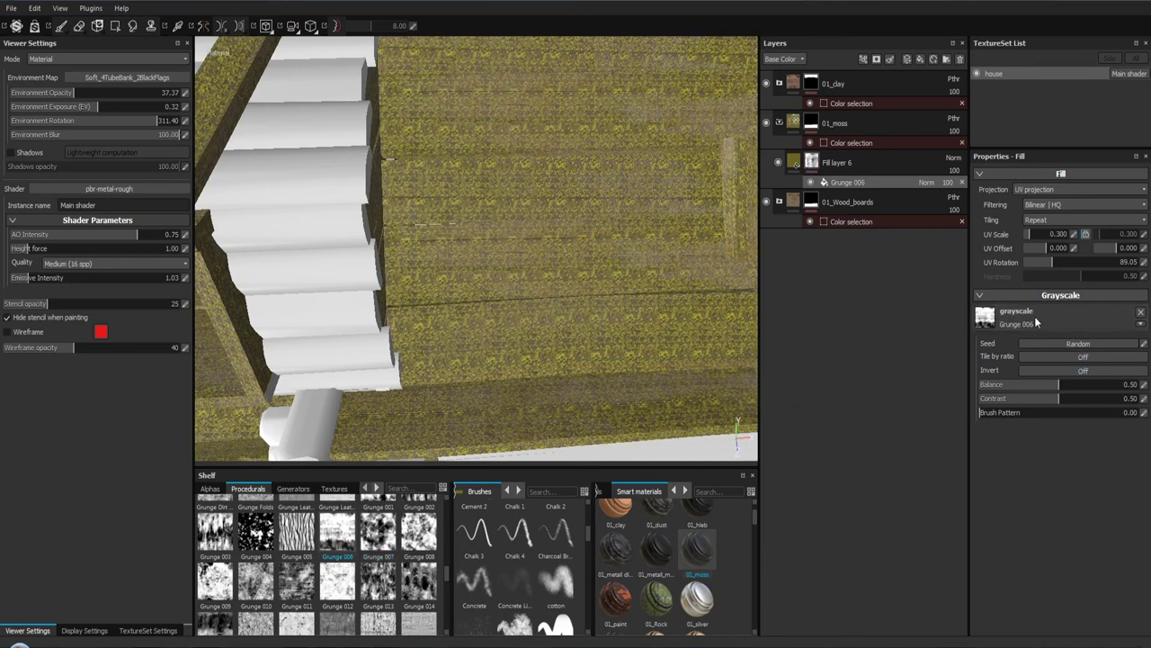
{"action": "scroll", "scroll_direction": "up", "scroll_amount": 3}
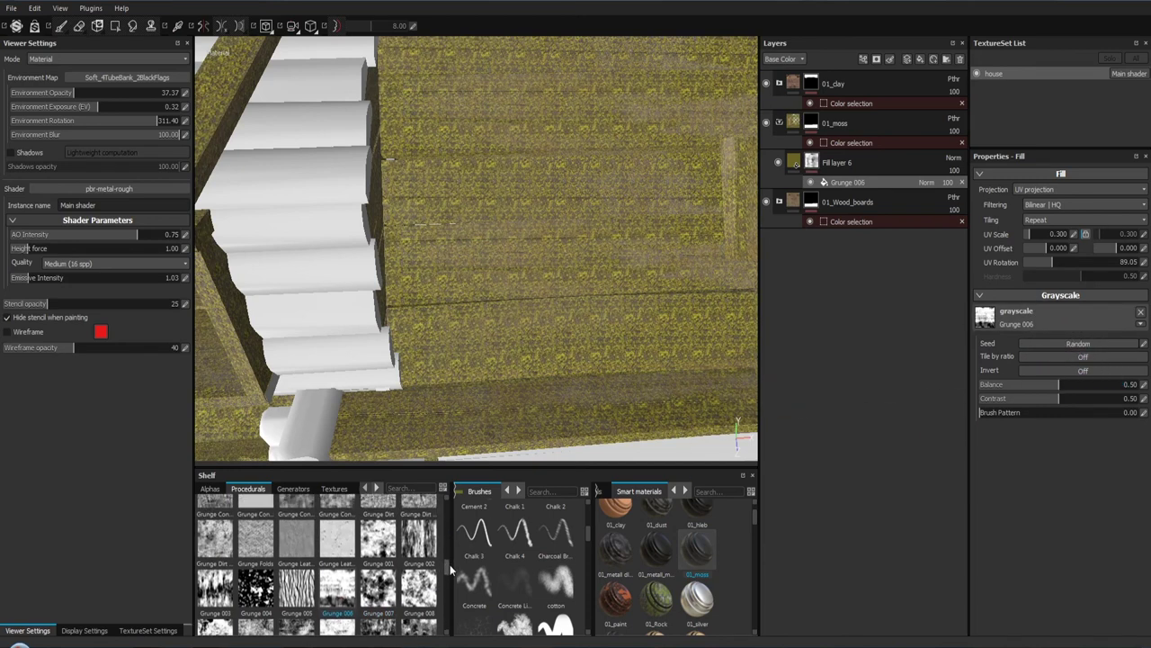
{"action": "left_click_drag", "start_coordinate": [418, 585], "coordinate": [1046, 355]}
{"action": "left_click_drag", "start_coordinate": [539, 297], "coordinate": [551, 232]}
{"action": "left_click_drag", "start_coordinate": [551, 232], "coordinate": [516, 247]}
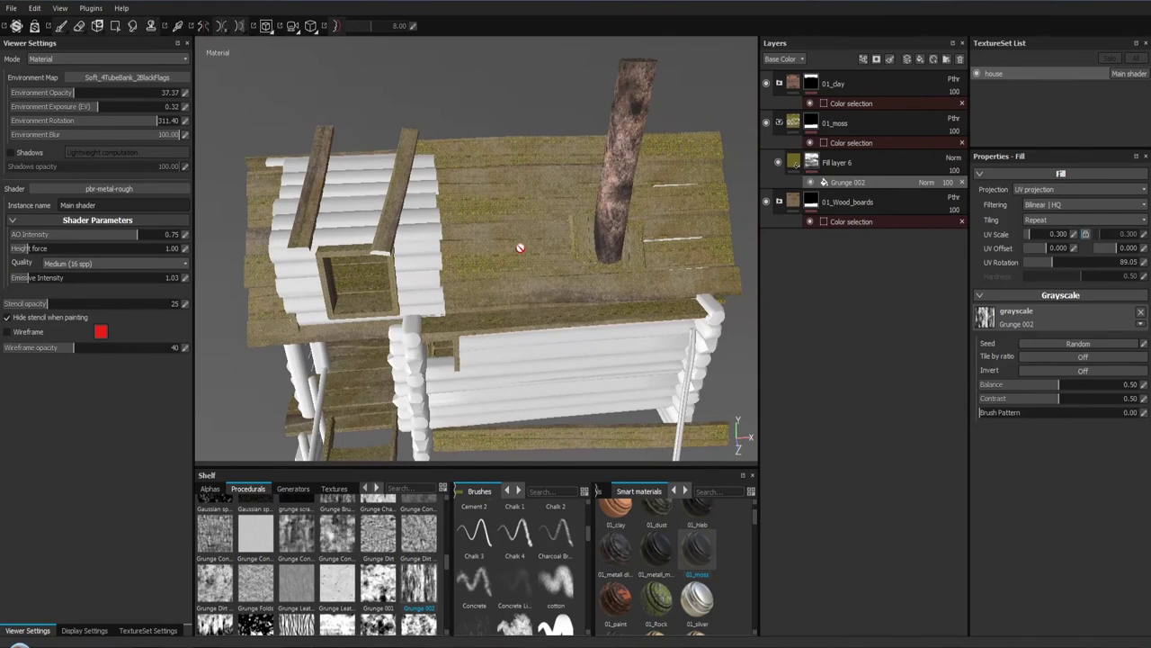
Step: Reset the mask's UV Scale to 1.000 and lower its Balance to 0.32
{"action": "left_click", "coordinate": [1070, 238]}
{"action": "type", "text": "1"}
{"action": "key", "text": "Return"}
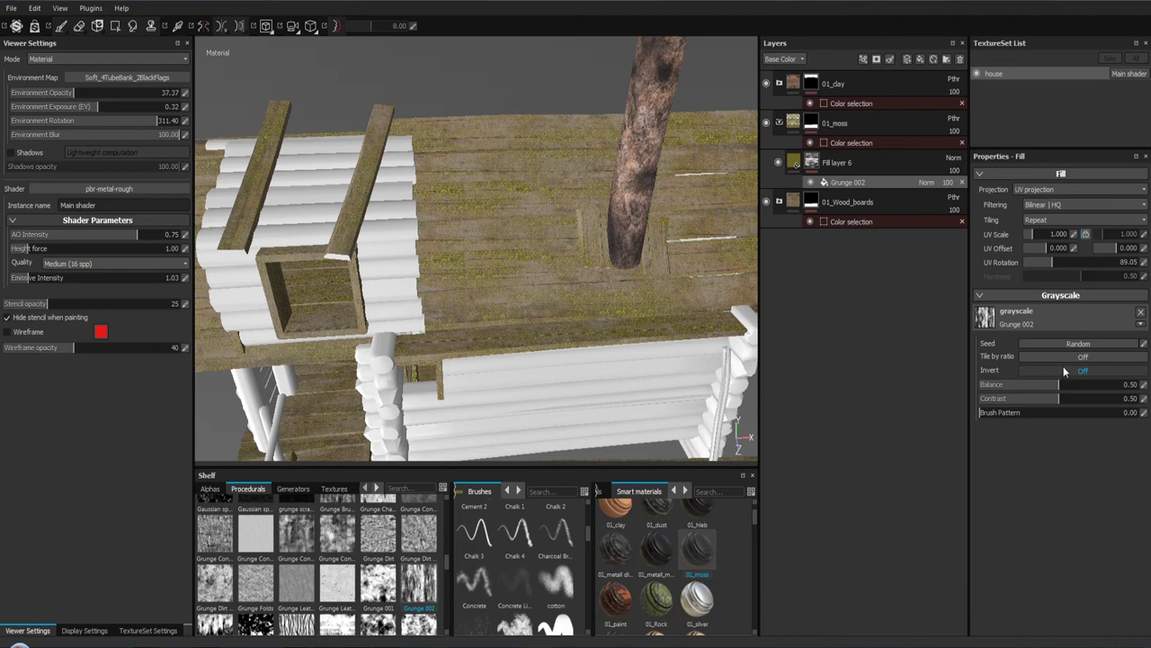
{"action": "left_click_drag", "start_coordinate": [1055, 388], "coordinate": [1030, 388]}
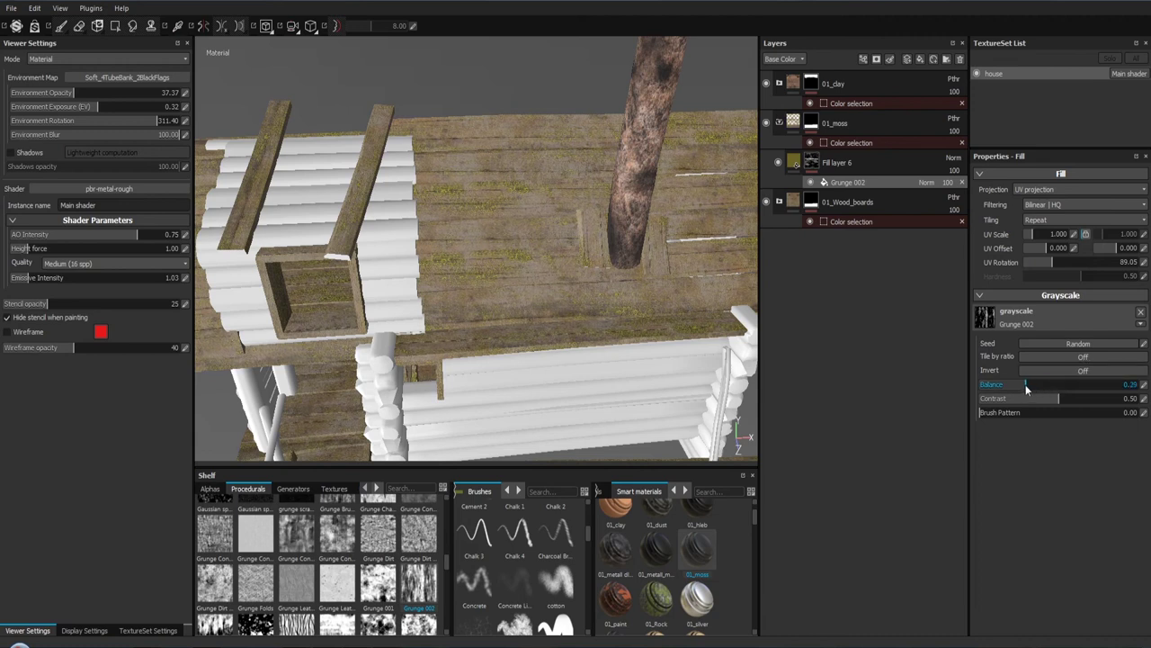
Step: Slide the moss pattern to UV offset 0.342 and inspect the stairs and log wall
{"action": "left_click", "coordinate": [1047, 251]}
{"action": "left_click_drag", "start_coordinate": [1048, 251], "coordinate": [1053, 248]}
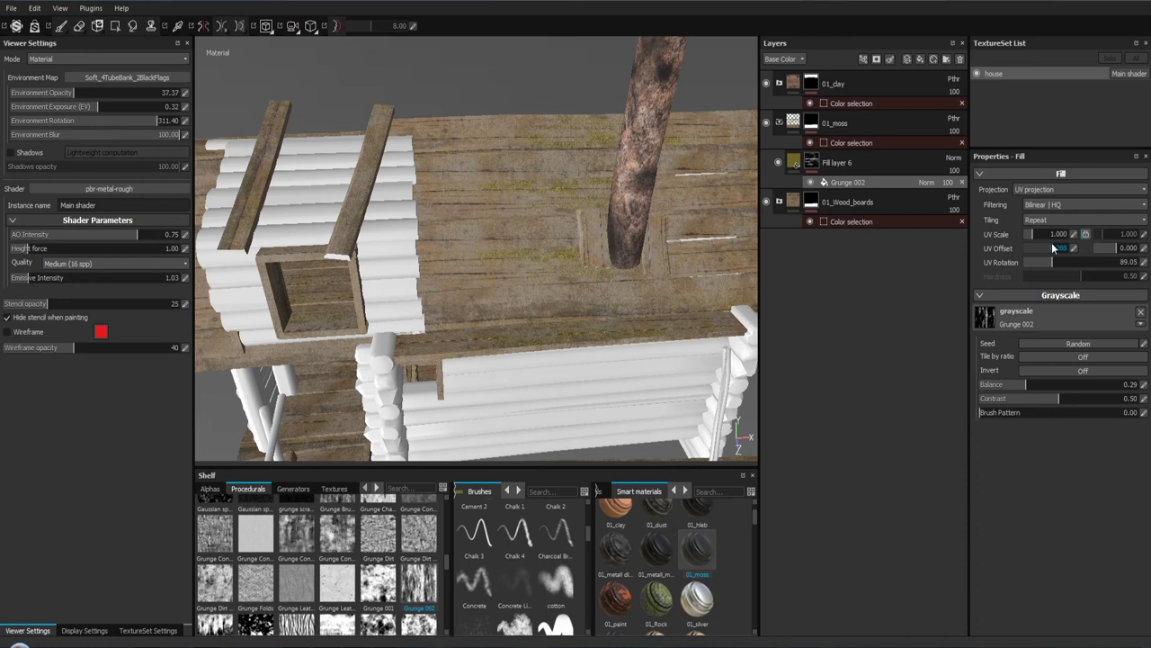
{"action": "left_click_drag", "start_coordinate": [548, 246], "coordinate": [444, 414]}
{"action": "left_click_drag", "start_coordinate": [444, 414], "coordinate": [411, 329]}
{"action": "left_click_drag", "start_coordinate": [411, 329], "coordinate": [618, 460]}
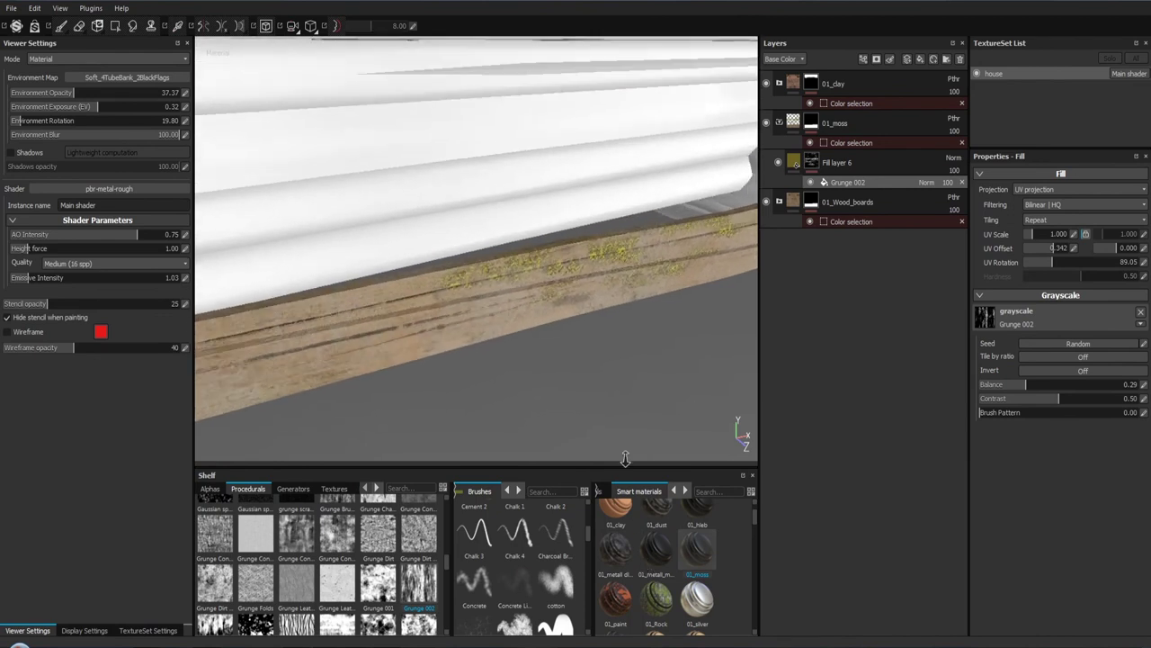
Step: Orbit around the house inspecting the moss on the roof, walls, floor and stairs
{"action": "left_click_drag", "start_coordinate": [618, 460], "coordinate": [547, 149]}
{"action": "left_click_drag", "start_coordinate": [547, 149], "coordinate": [504, 292]}
{"action": "left_click_drag", "start_coordinate": [504, 292], "coordinate": [538, 300]}
{"action": "left_click_drag", "start_coordinate": [538, 301], "coordinate": [540, 342]}
{"action": "left_click_drag", "start_coordinate": [539, 342], "coordinate": [527, 375]}
{"action": "left_click_drag", "start_coordinate": [527, 376], "coordinate": [541, 182]}
{"action": "left_click_drag", "start_coordinate": [542, 183], "coordinate": [618, 233]}
{"action": "left_click_drag", "start_coordinate": [492, 257], "coordinate": [570, 231]}
{"action": "left_click_drag", "start_coordinate": [570, 232], "coordinate": [490, 360]}
{"action": "left_click_drag", "start_coordinate": [491, 360], "coordinate": [496, 495]}
{"action": "left_click_drag", "start_coordinate": [497, 496], "coordinate": [442, 381]}
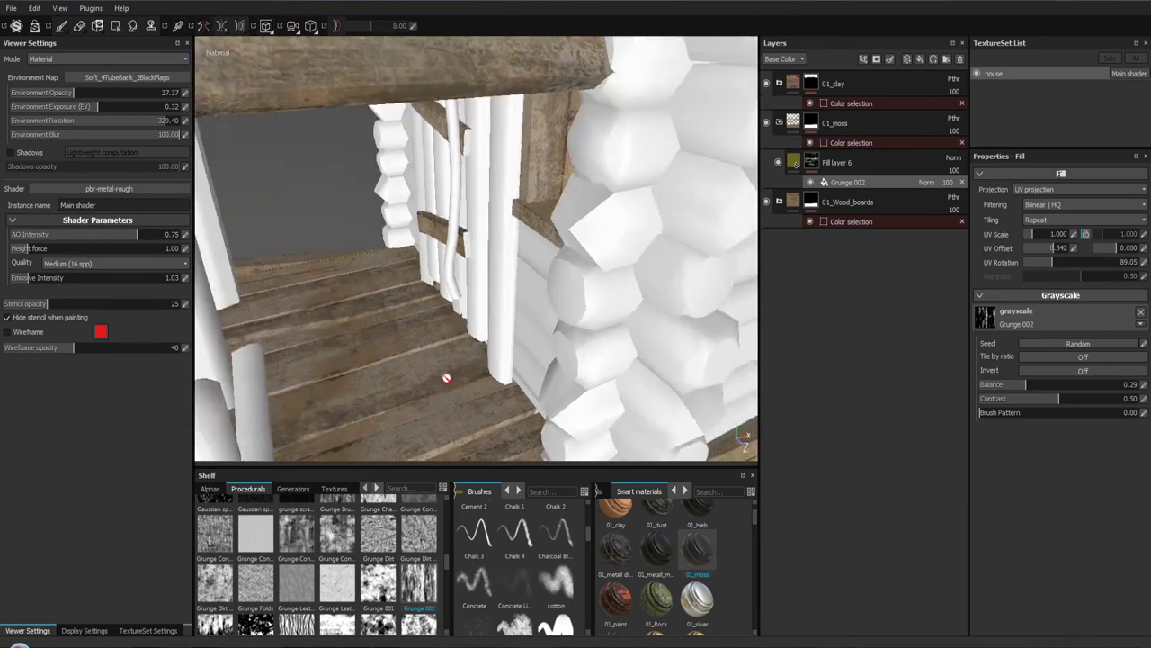
{"action": "left_click_drag", "start_coordinate": [442, 381], "coordinate": [540, 270]}
{"action": "left_click_drag", "start_coordinate": [539, 270], "coordinate": [533, 276]}
Step: Save the project with Ctrl+S and collapse the 01_moss folder
{"action": "key", "text": "ctrl+s"}
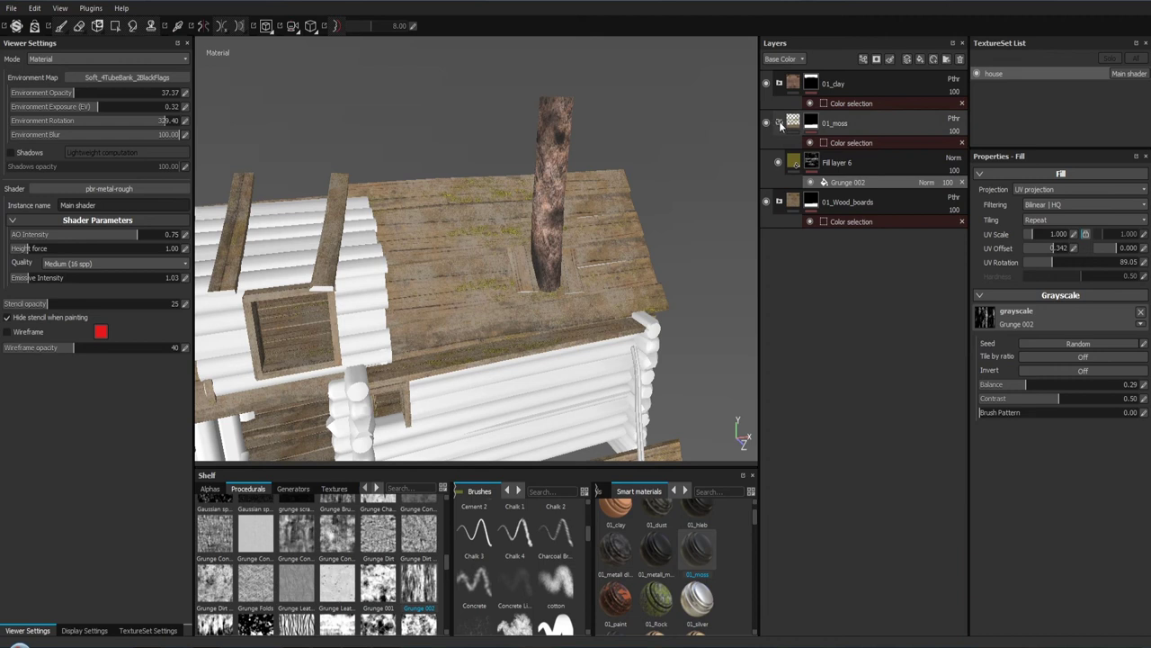
{"action": "left_click", "coordinate": [780, 125]}
{"action": "left_click_drag", "start_coordinate": [565, 205], "coordinate": [477, 167]}
{"action": "left_click_drag", "start_coordinate": [477, 167], "coordinate": [652, 261]}
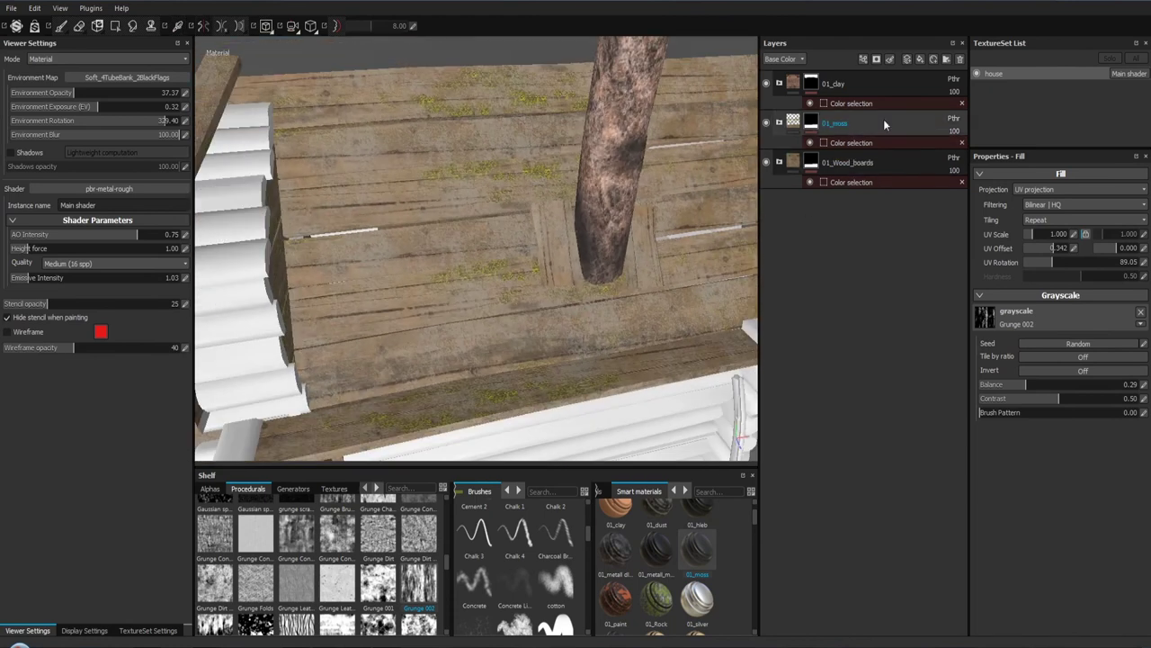
Step: Expand 01_Wood_boards and toggle Fill layer 1's visibility to compare the wood
{"action": "left_click", "coordinate": [887, 160]}
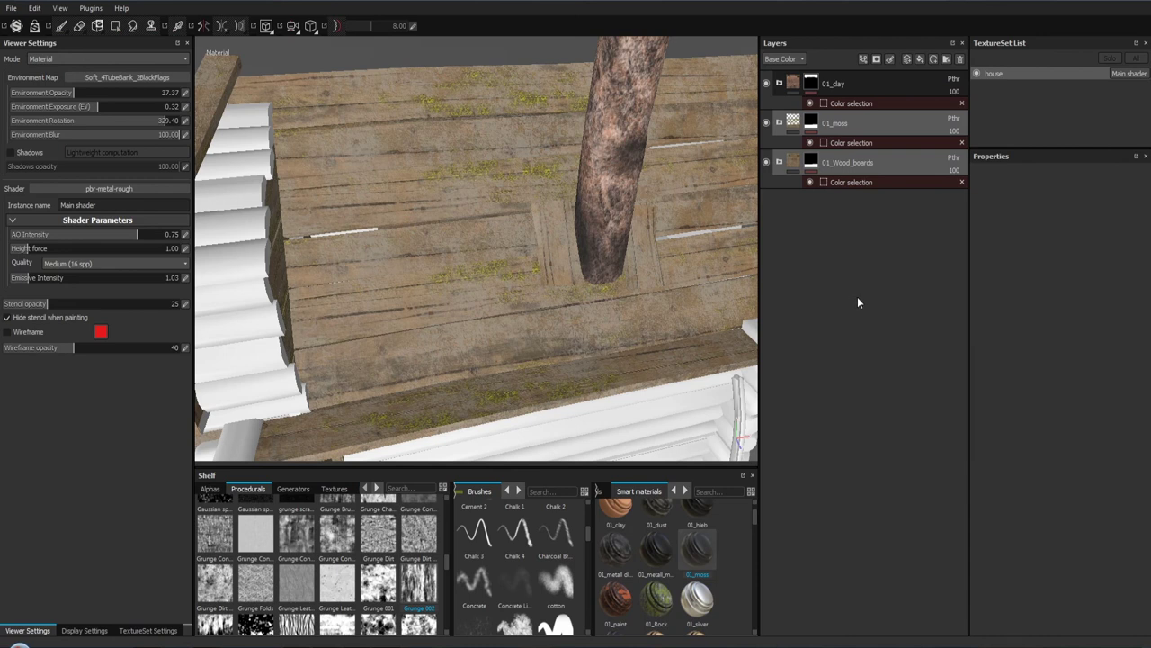
{"action": "left_click", "coordinate": [786, 167]}
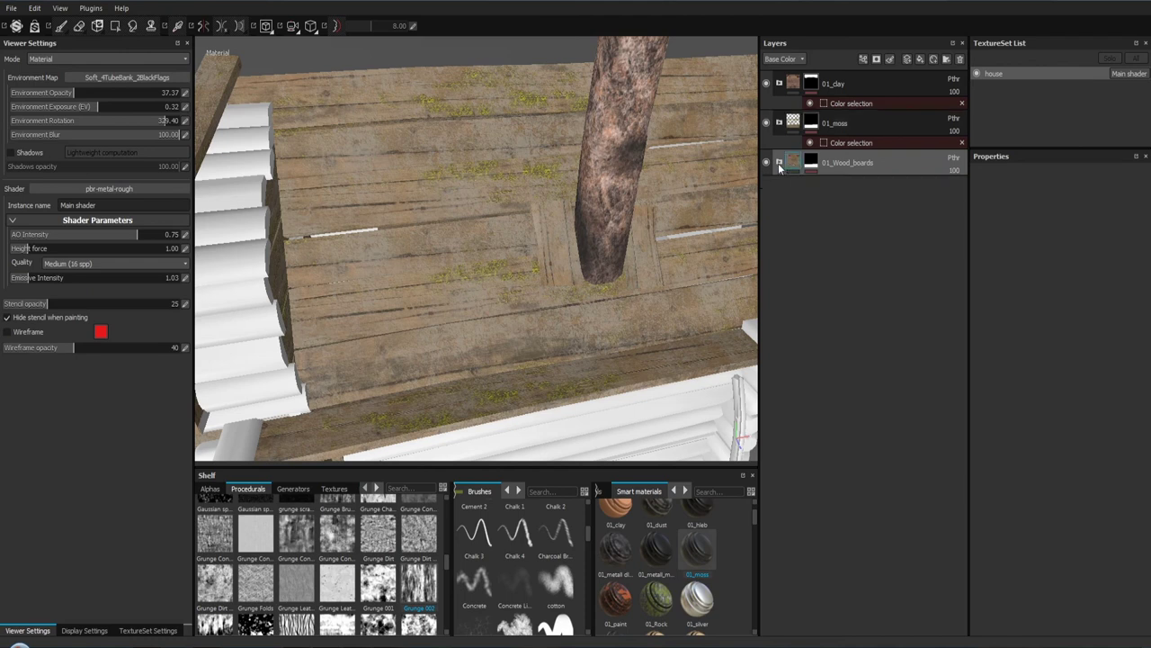
{"action": "left_click", "coordinate": [779, 166]}
{"action": "left_click", "coordinate": [815, 324]}
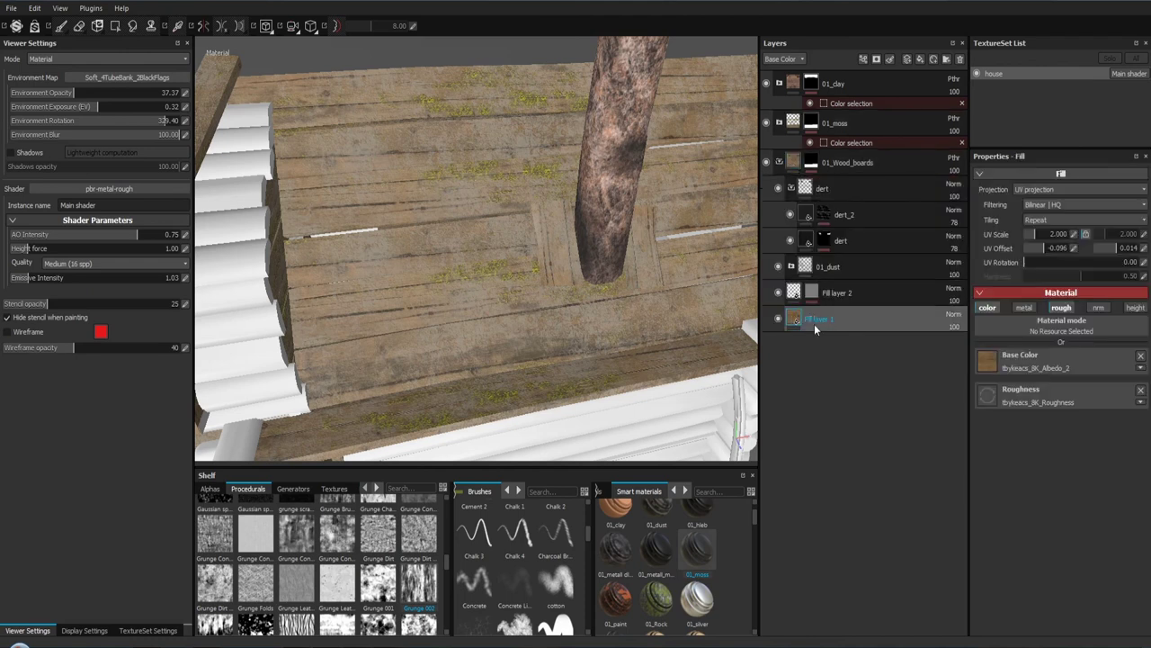
{"action": "left_click", "coordinate": [779, 321]}
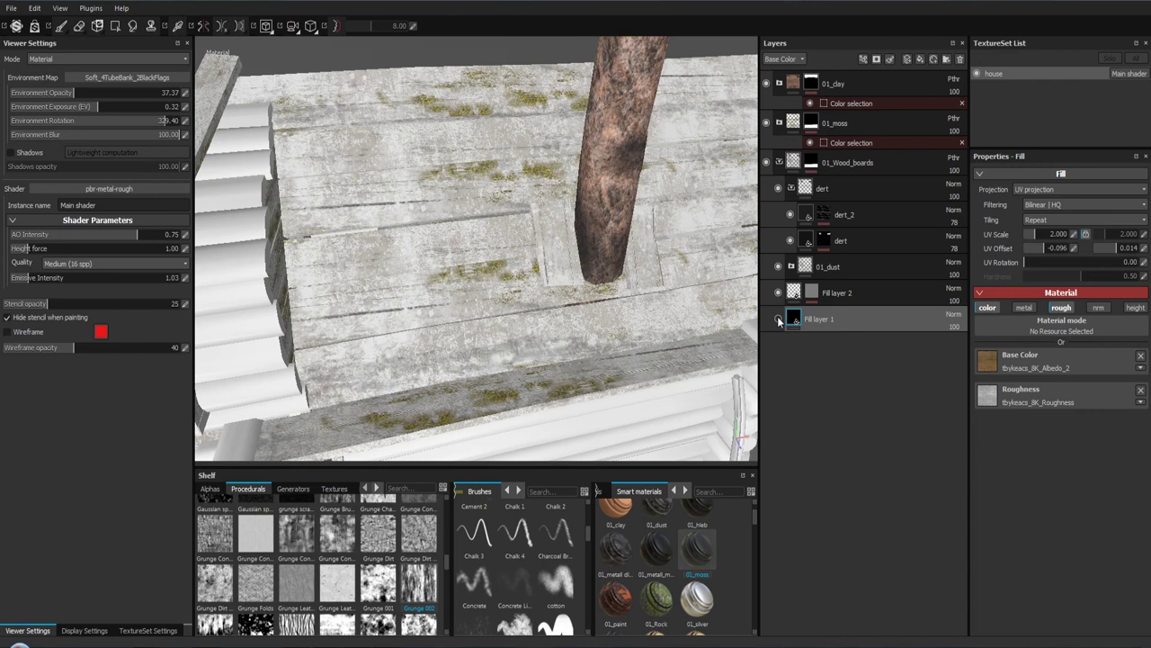
{"action": "left_click", "coordinate": [778, 320]}
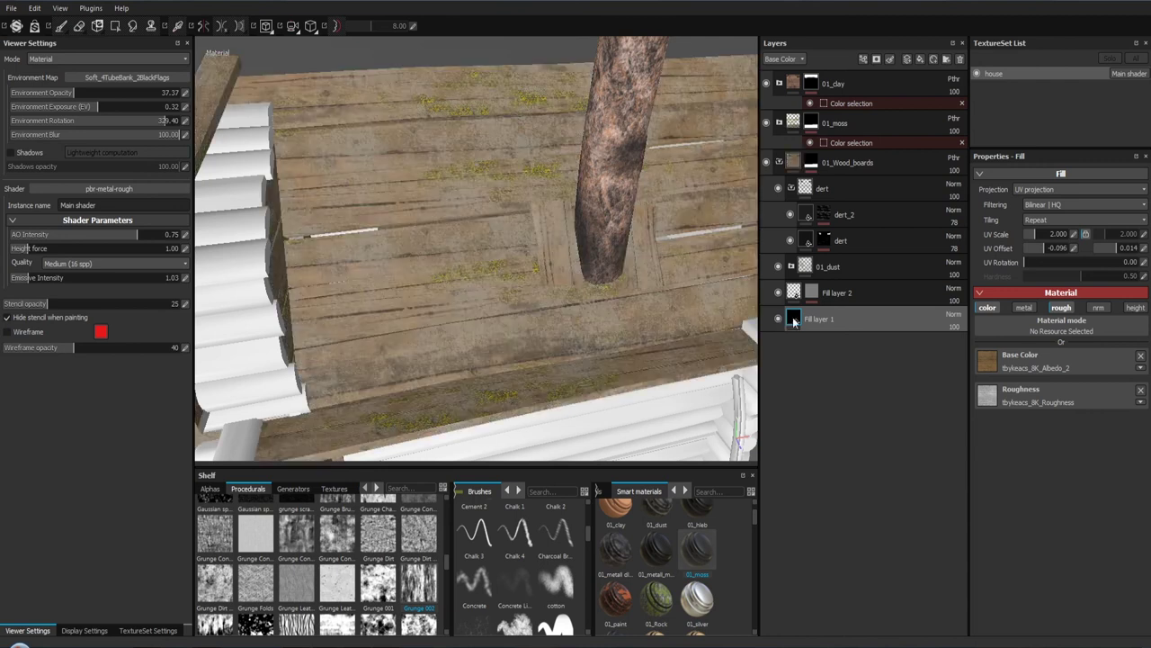
Step: Add a Filter effect to Fill layer 1 and bring up the filter choices
{"action": "right_click", "coordinate": [794, 322]}
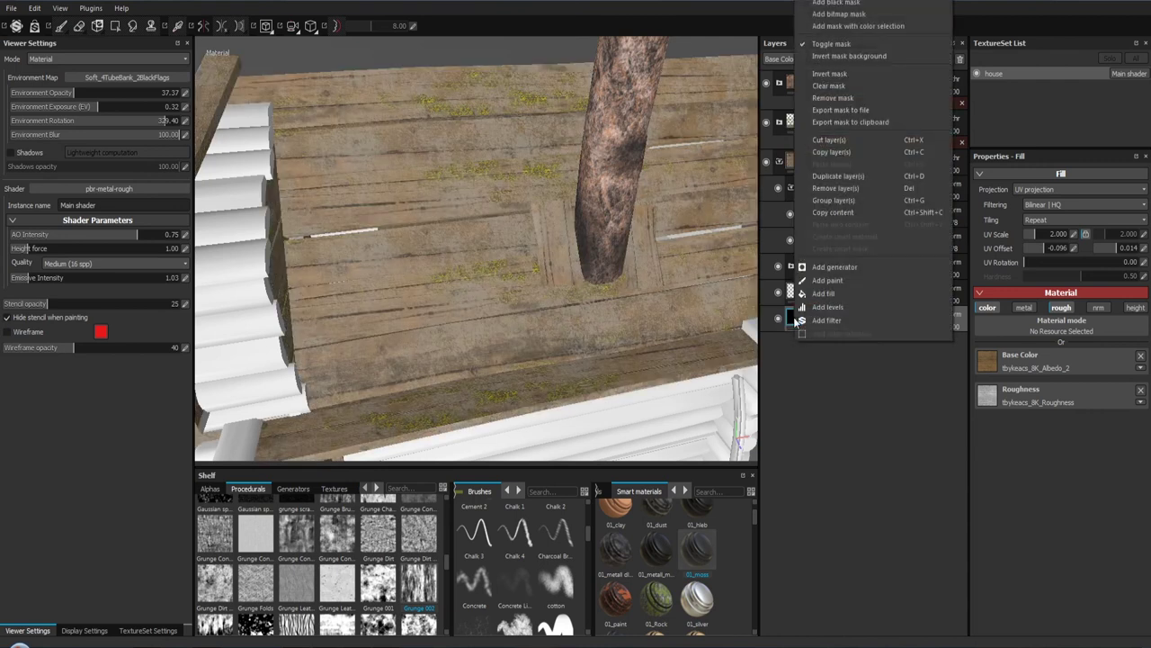
{"action": "left_click", "coordinate": [835, 320]}
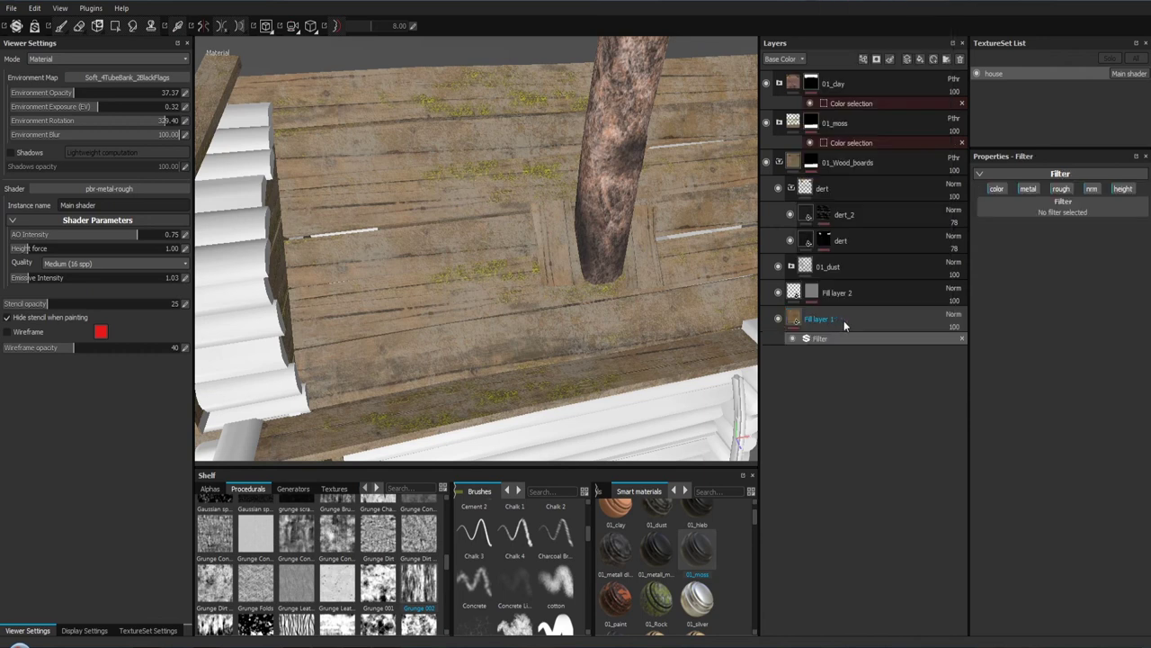
{"action": "left_click", "coordinate": [1070, 210]}
{"action": "mouse_move", "coordinate": [998, 339]}
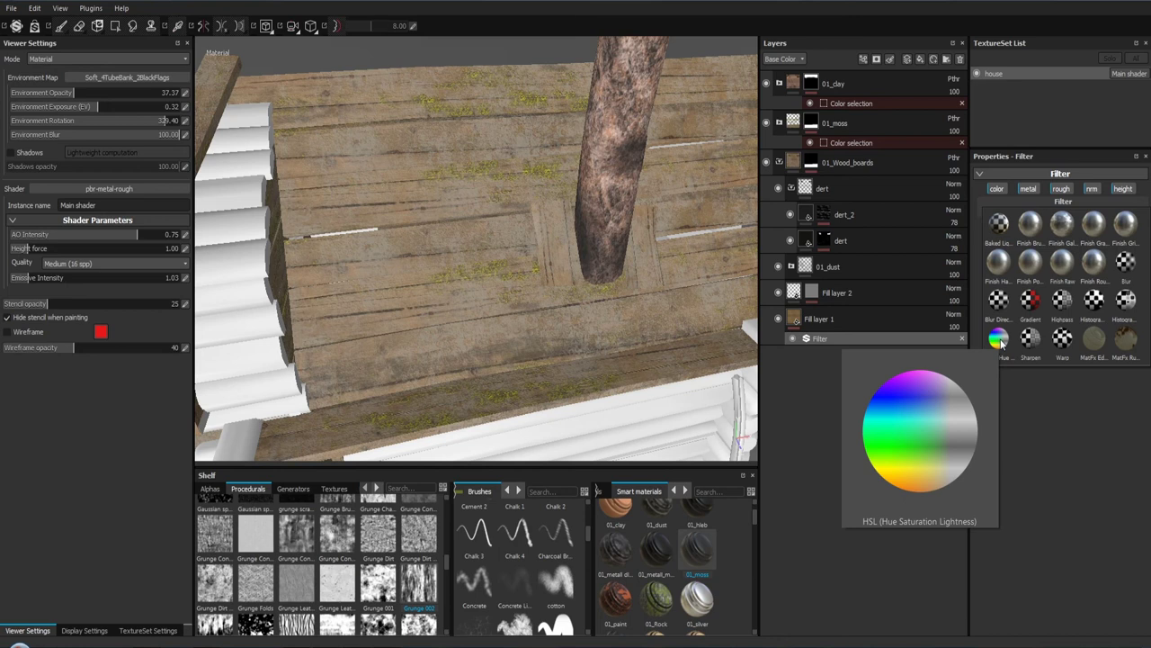
Step: Make the wood boards' filter an HSL adjustment with saturation 0.44 and luminosity 0.49
{"action": "left_click", "coordinate": [999, 339]}
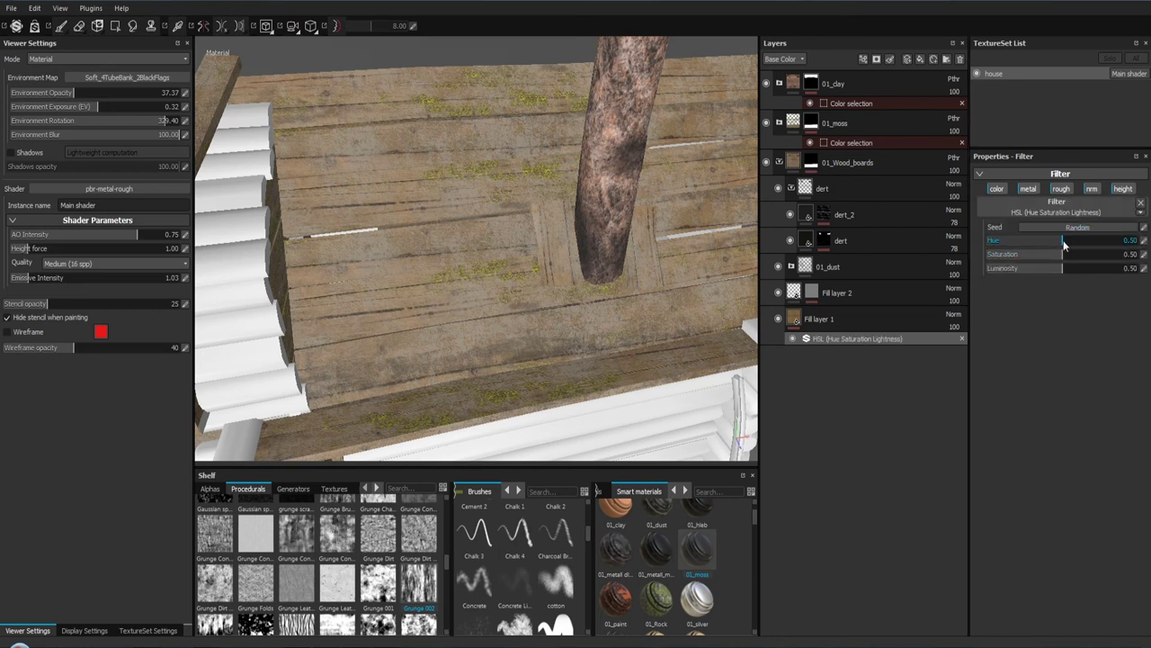
{"action": "left_click_drag", "start_coordinate": [1056, 244], "coordinate": [1054, 245]}
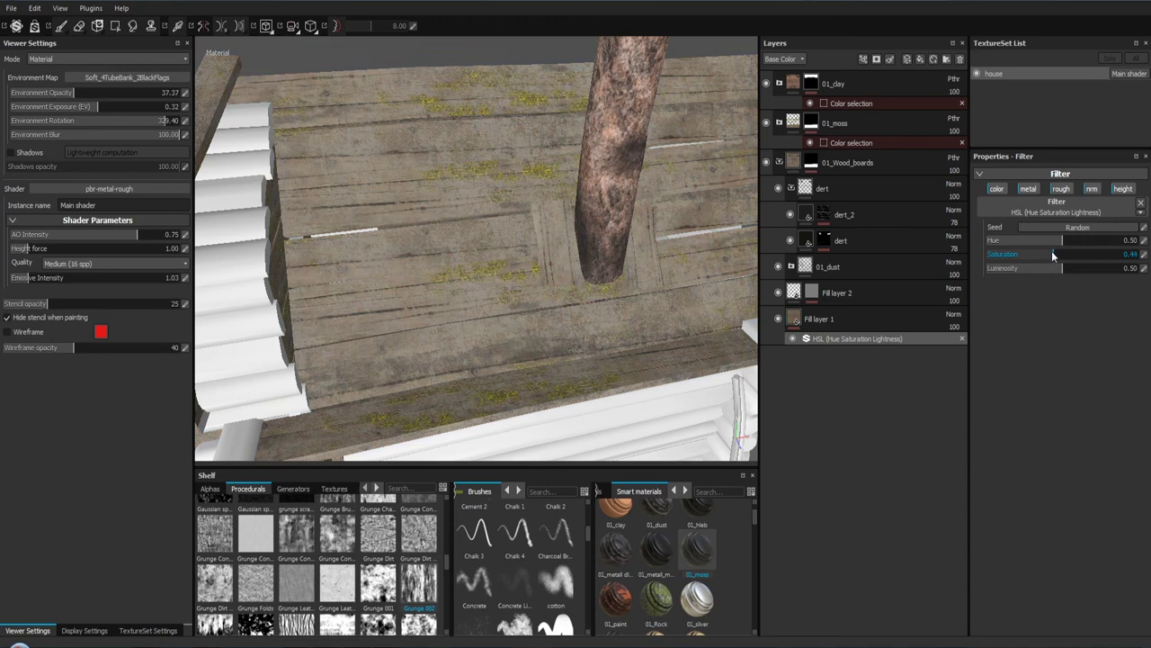
{"action": "left_click_drag", "start_coordinate": [1063, 267], "coordinate": [1059, 271]}
Step: Zoom out and orbit around the log house to check the tint, then save the project
{"action": "scroll", "scroll_direction": "down", "scroll_amount": 3}
{"action": "left_click_drag", "start_coordinate": [532, 179], "coordinate": [442, 349]}
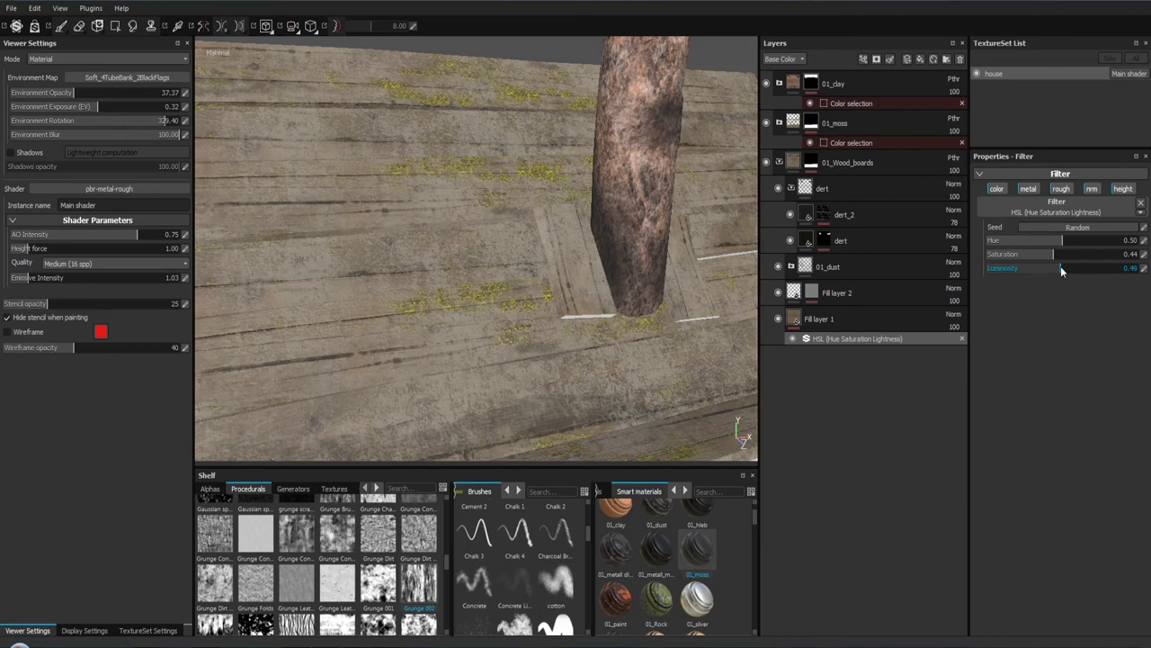
{"action": "left_click_drag", "start_coordinate": [432, 232], "coordinate": [445, 217]}
{"action": "left_click_drag", "start_coordinate": [508, 173], "coordinate": [483, 177]}
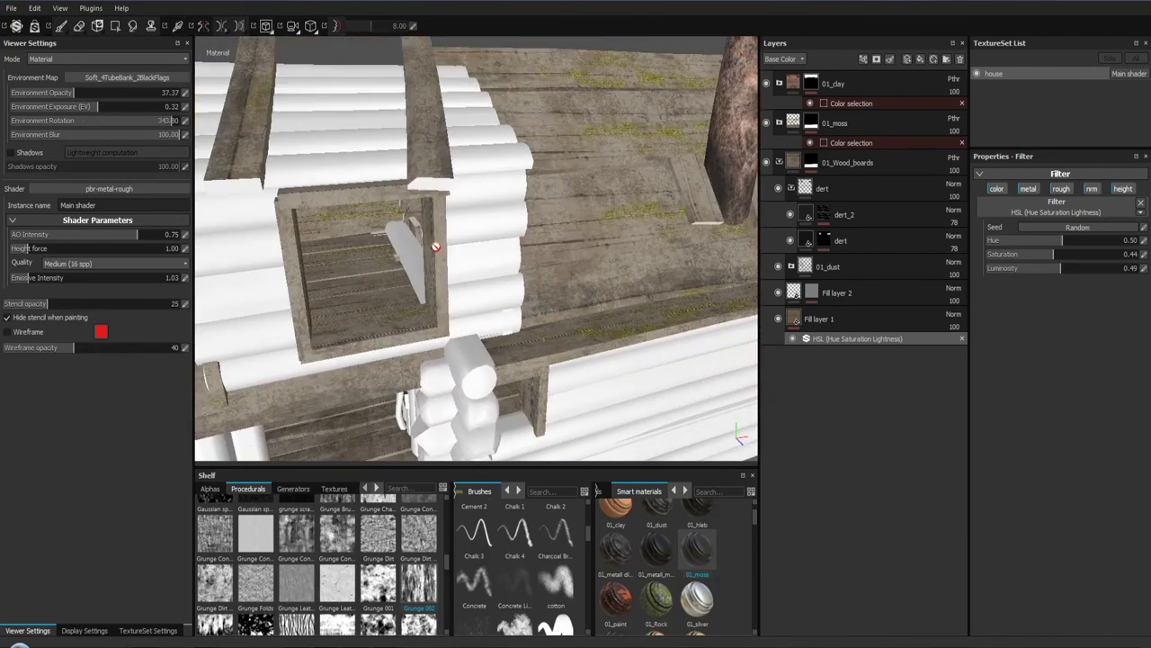
{"action": "key", "text": "ctrl+s"}
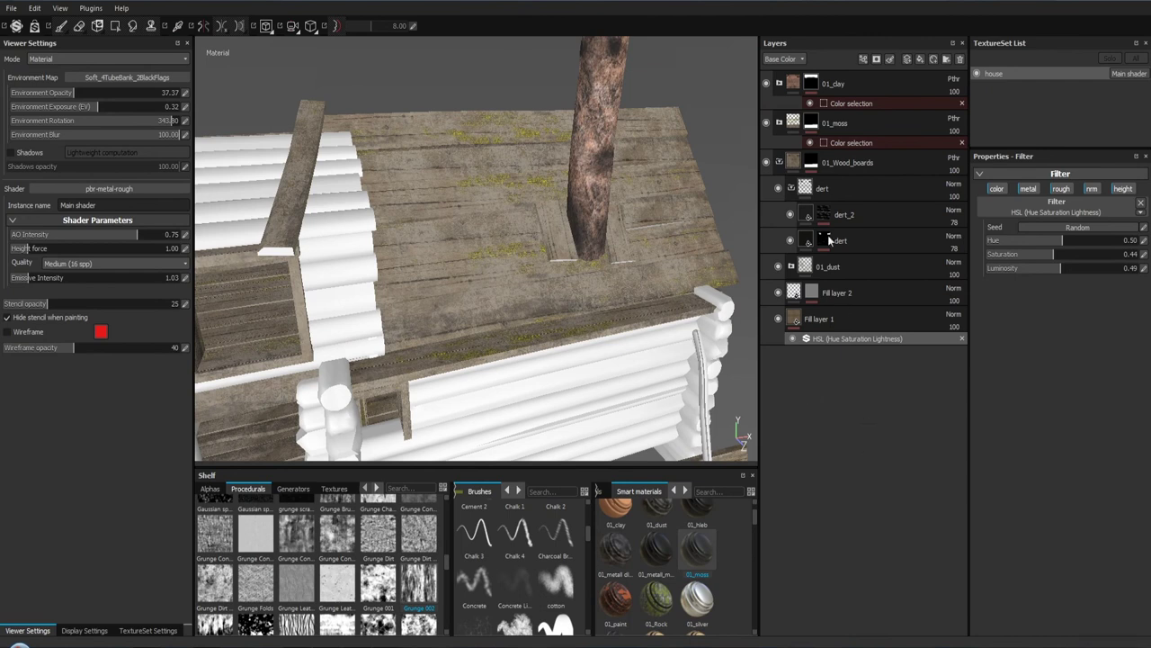
Step: Collapse the 01_dust, dert and 01_Wood_boards folders and expand 01_moss
{"action": "left_click_drag", "start_coordinate": [480, 172], "coordinate": [701, 270]}
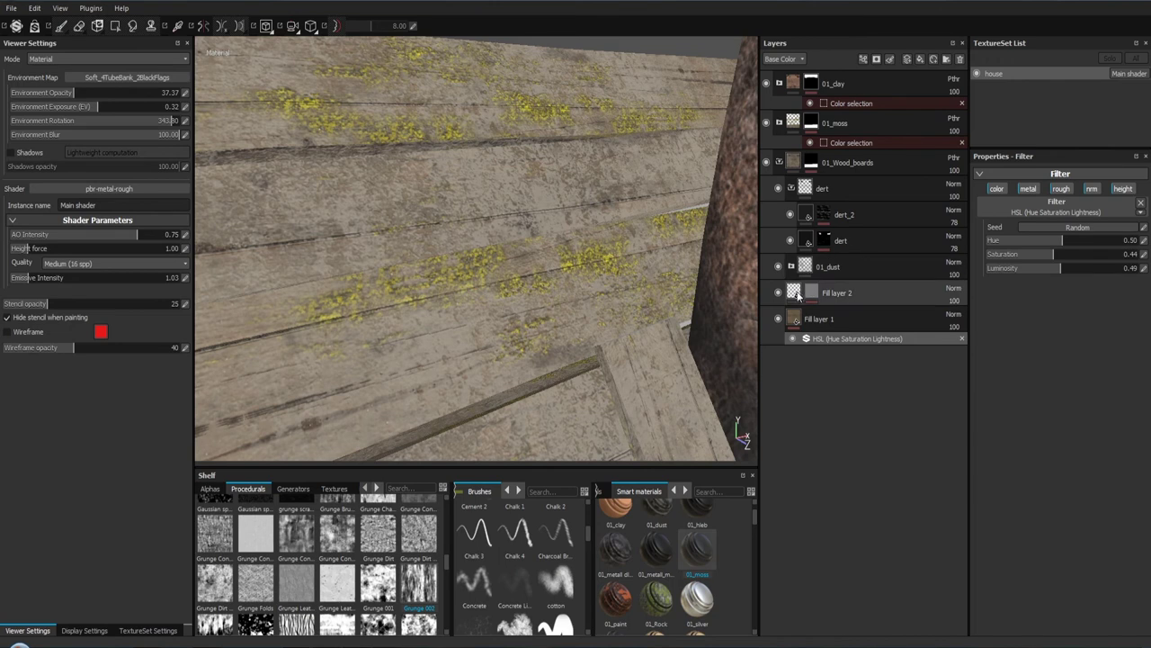
{"action": "left_click", "coordinate": [791, 267]}
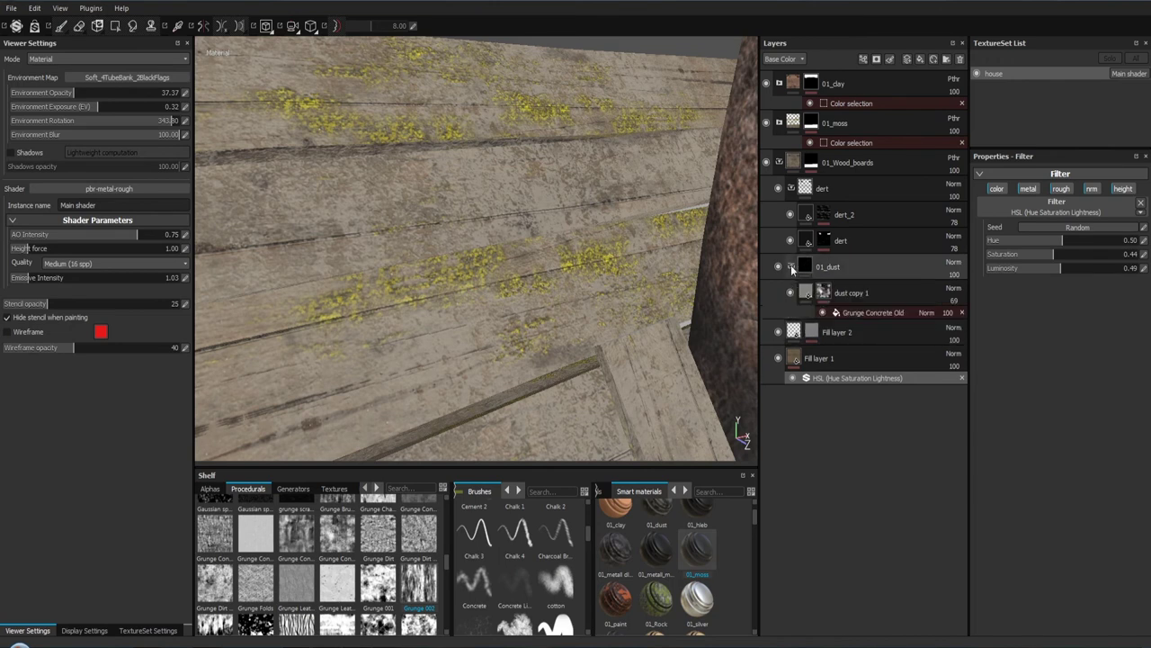
{"action": "left_click", "coordinate": [790, 268]}
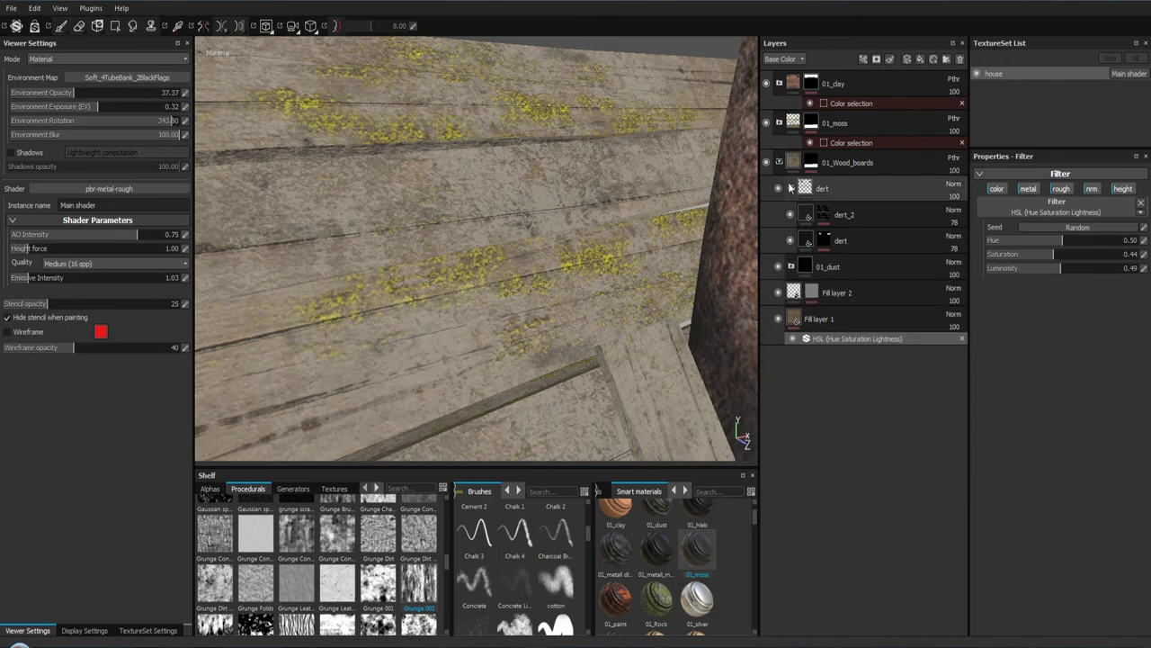
{"action": "left_click", "coordinate": [790, 189]}
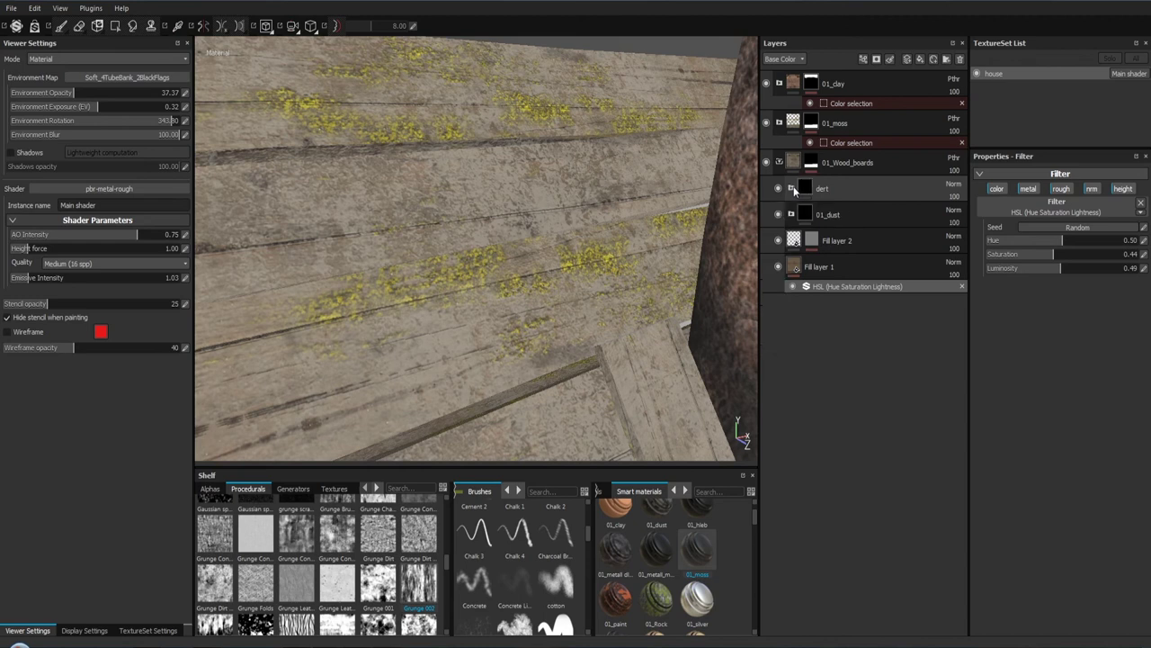
{"action": "left_click", "coordinate": [779, 162]}
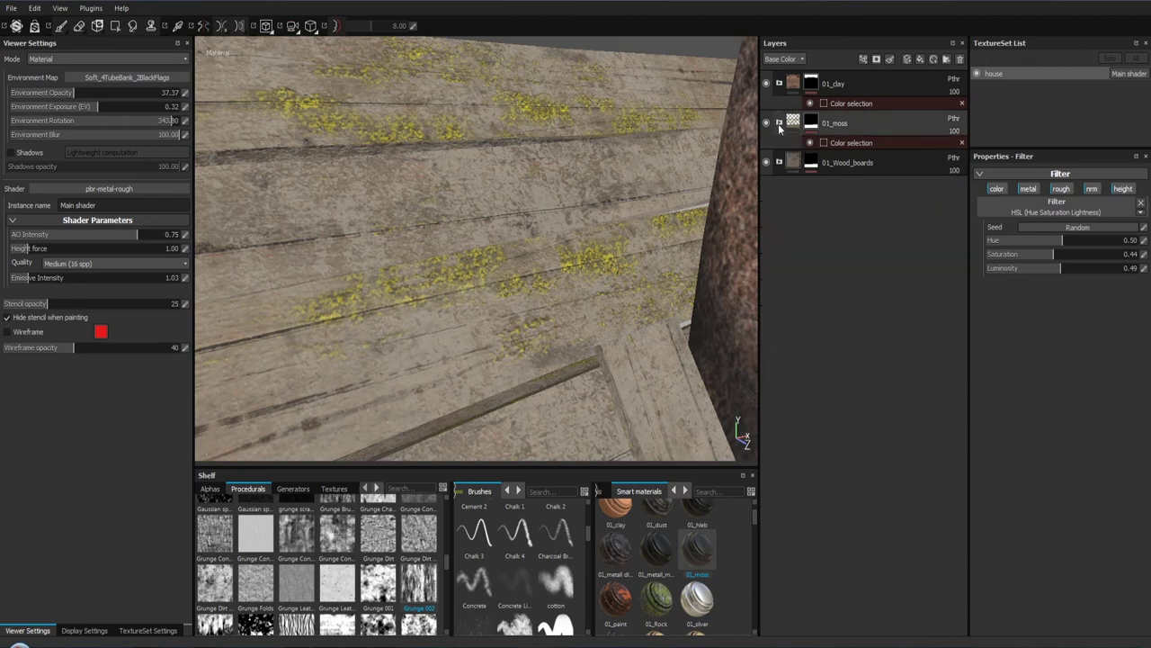
{"action": "left_click", "coordinate": [781, 123]}
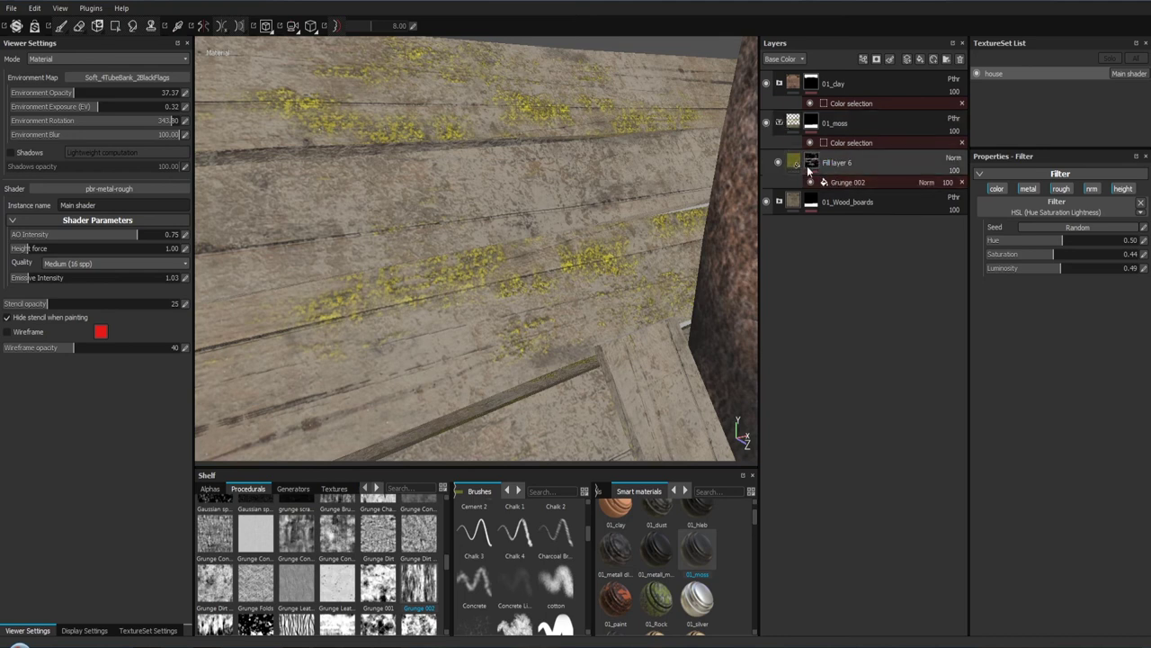
Step: Add an HSL filter effect to the moss's Fill layer 6
{"action": "left_click", "coordinate": [793, 160]}
{"action": "right_click", "coordinate": [792, 158]}
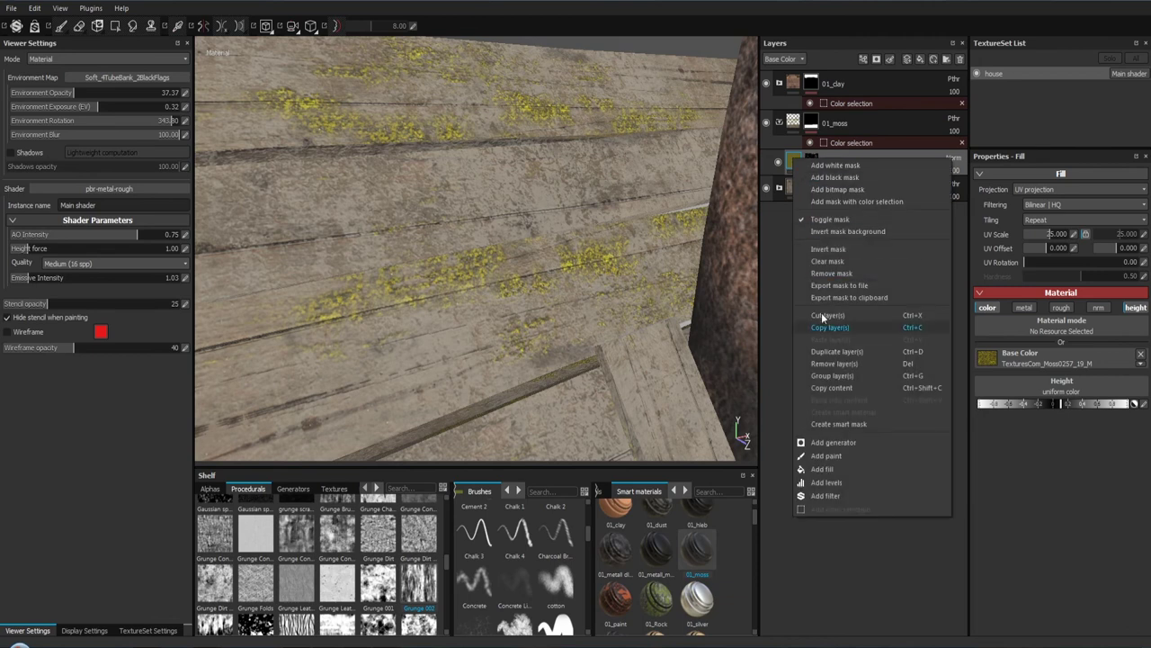
{"action": "left_click", "coordinate": [858, 494]}
{"action": "left_click", "coordinate": [1062, 208]}
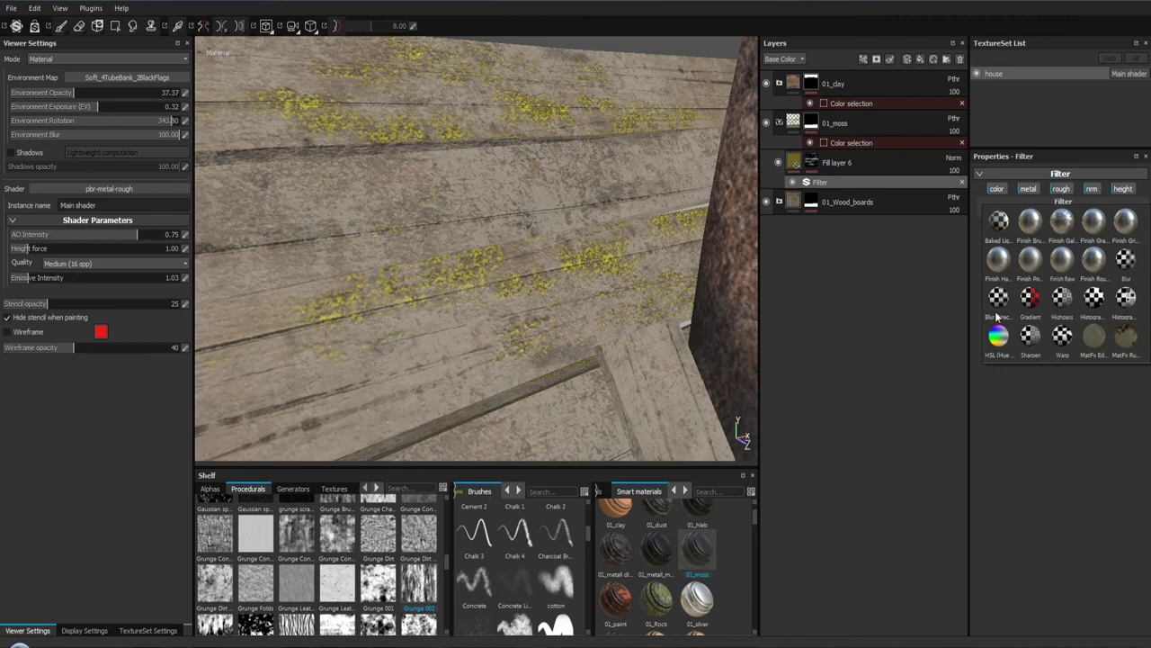
{"action": "left_click", "coordinate": [999, 334]}
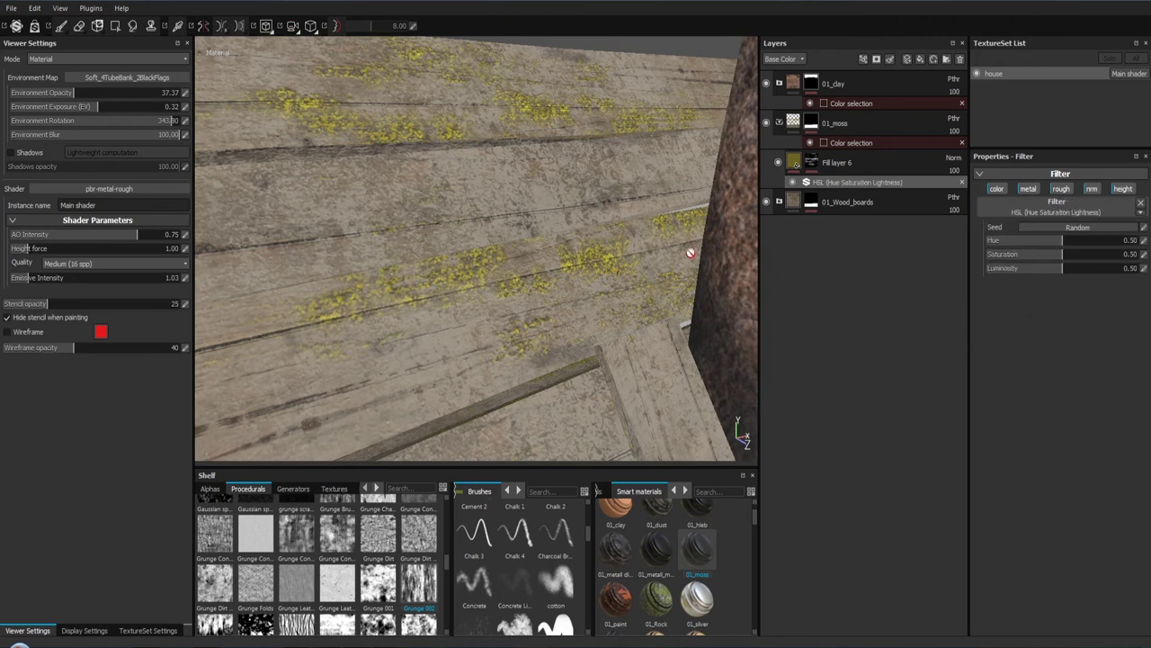
{"action": "left_click_drag", "start_coordinate": [625, 239], "coordinate": [554, 304]}
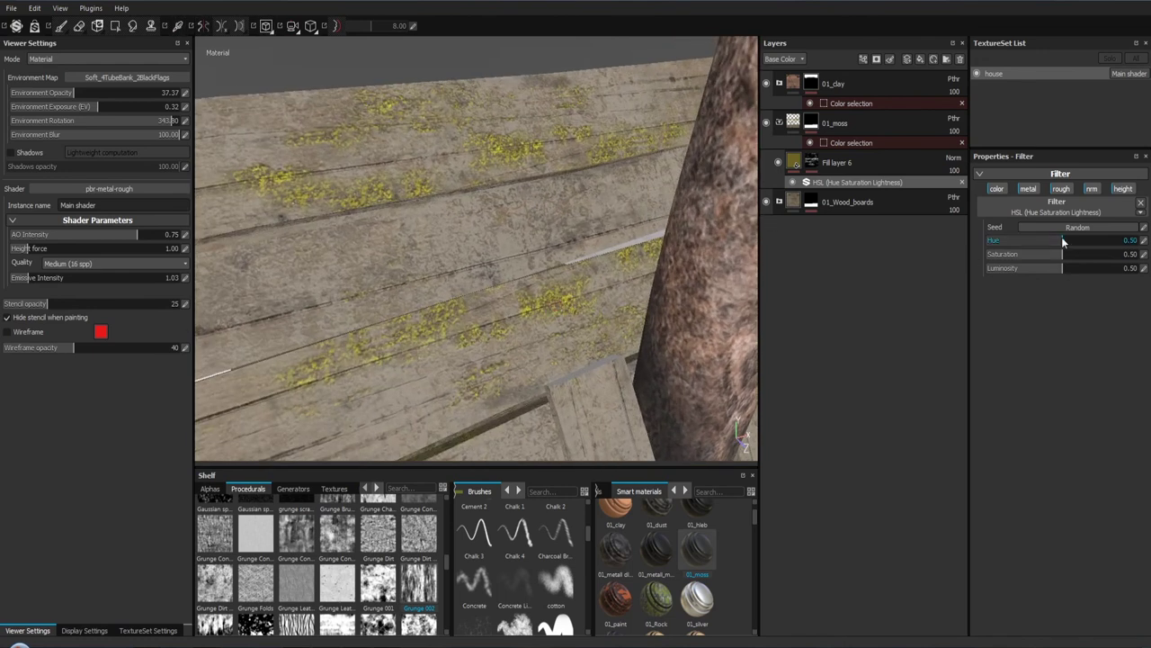
Step: Mute the moss by setting HSL saturation to 0.41 and luminosity to 0.46
{"action": "left_click_drag", "start_coordinate": [1062, 255], "coordinate": [1048, 253]}
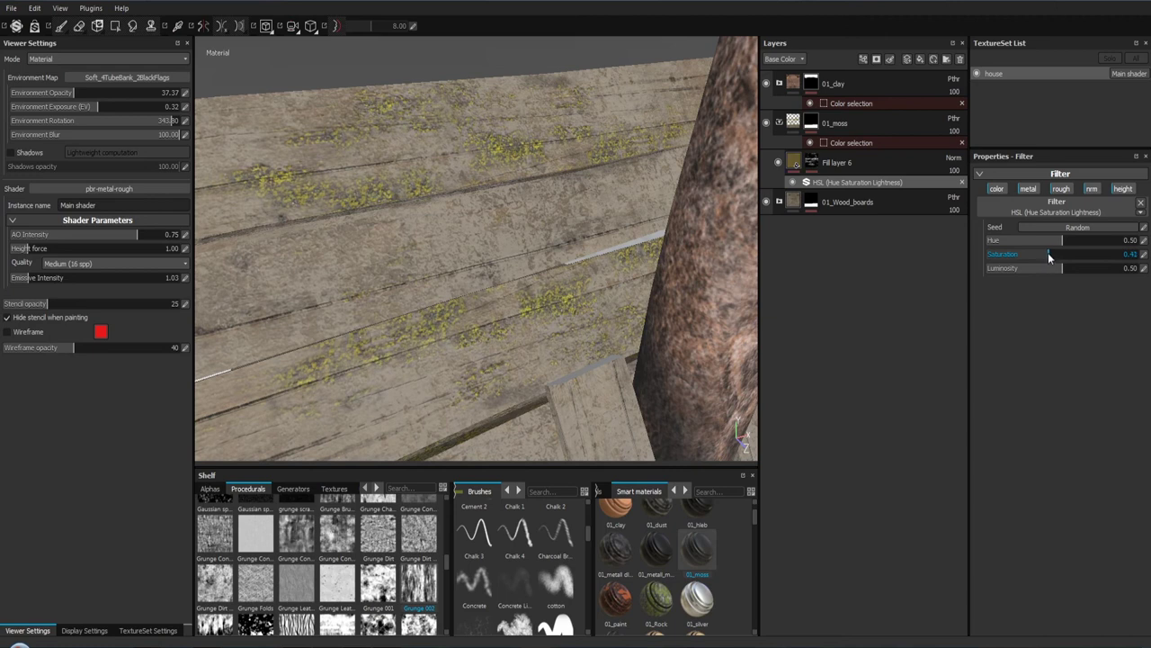
{"action": "left_click", "coordinate": [1092, 269]}
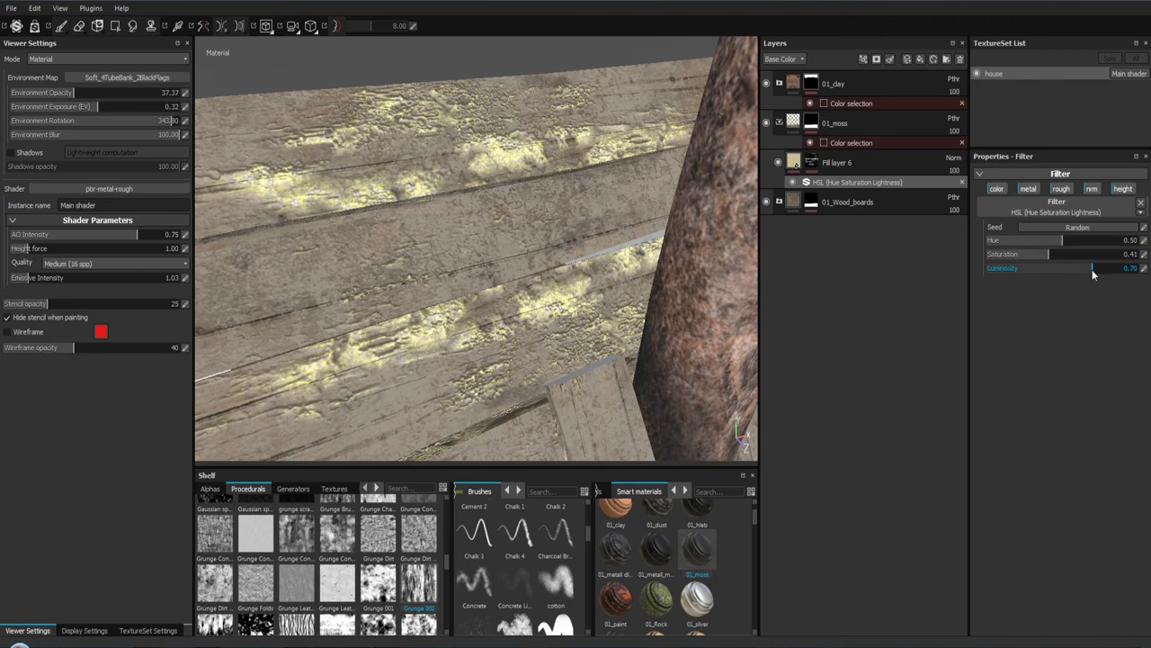
{"action": "left_click_drag", "start_coordinate": [1084, 275], "coordinate": [1053, 268]}
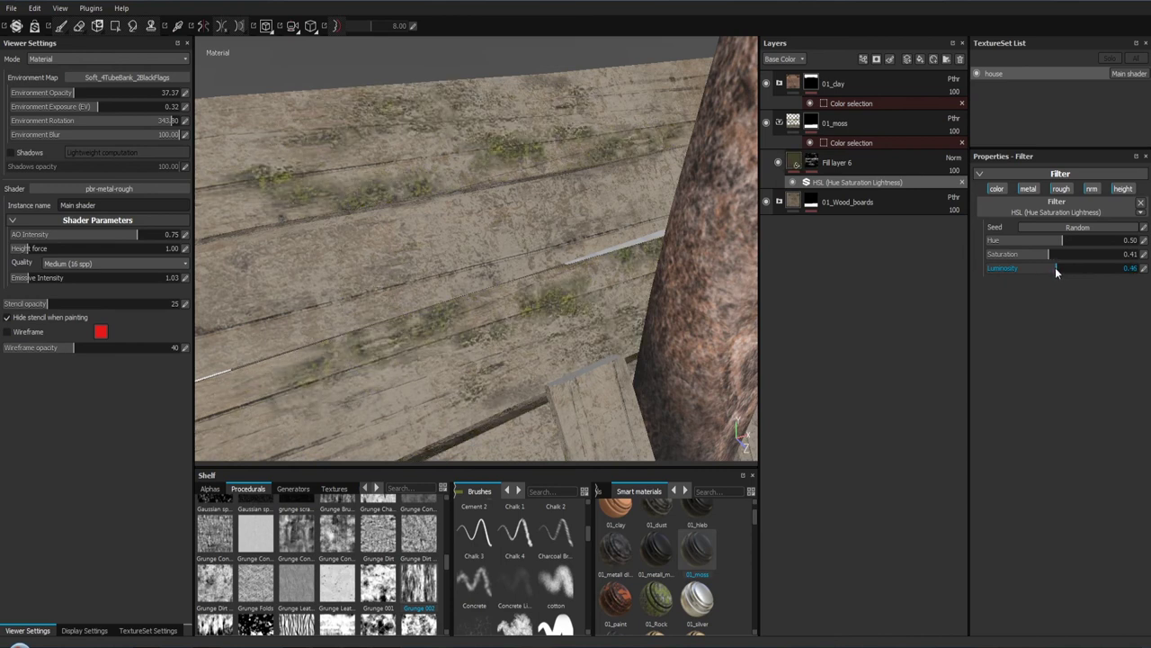
{"action": "left_click_drag", "start_coordinate": [475, 146], "coordinate": [573, 325]}
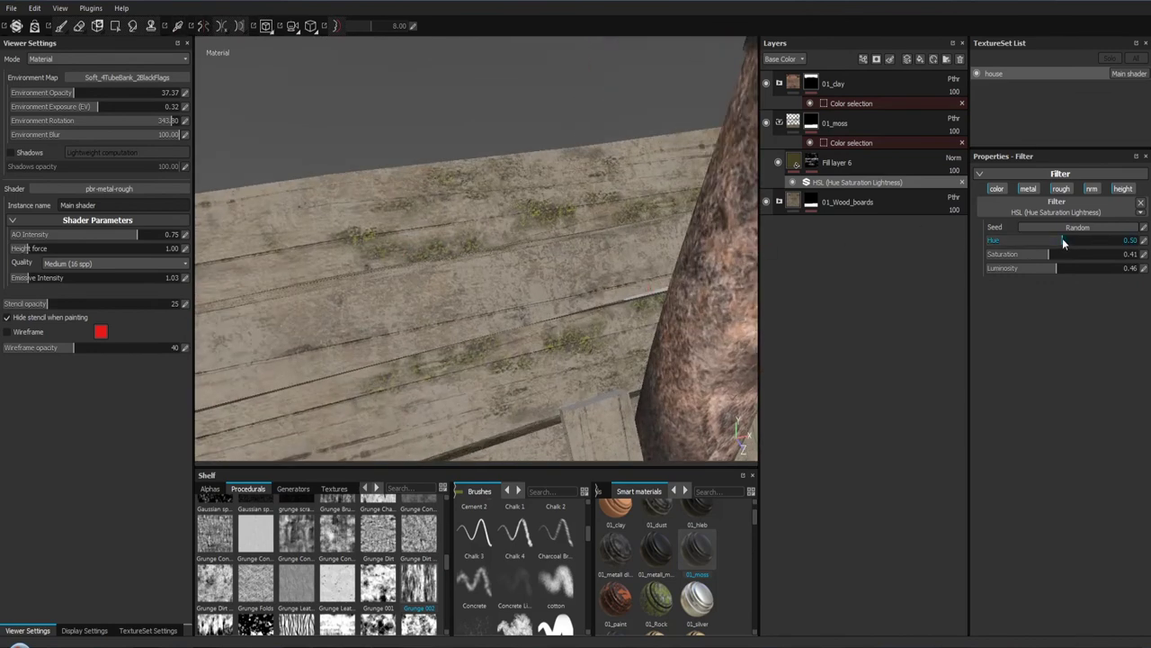
Step: Lower the moss HSL hue to 0.02, then rotate the environment lighting to view the roof
{"action": "left_click_drag", "start_coordinate": [1052, 240], "coordinate": [1010, 248]}
{"action": "left_click_drag", "start_coordinate": [984, 240], "coordinate": [992, 243]}
{"action": "left_click_drag", "start_coordinate": [551, 238], "coordinate": [493, 164]}
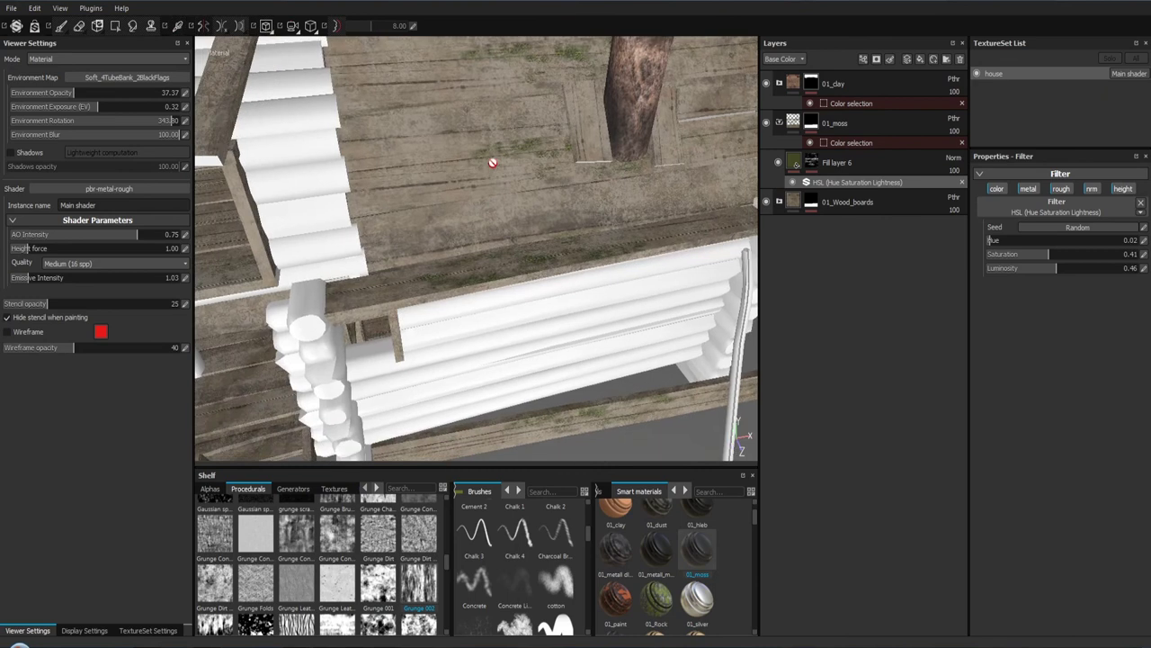
{"action": "left_click_drag", "start_coordinate": [476, 214], "coordinate": [485, 167]}
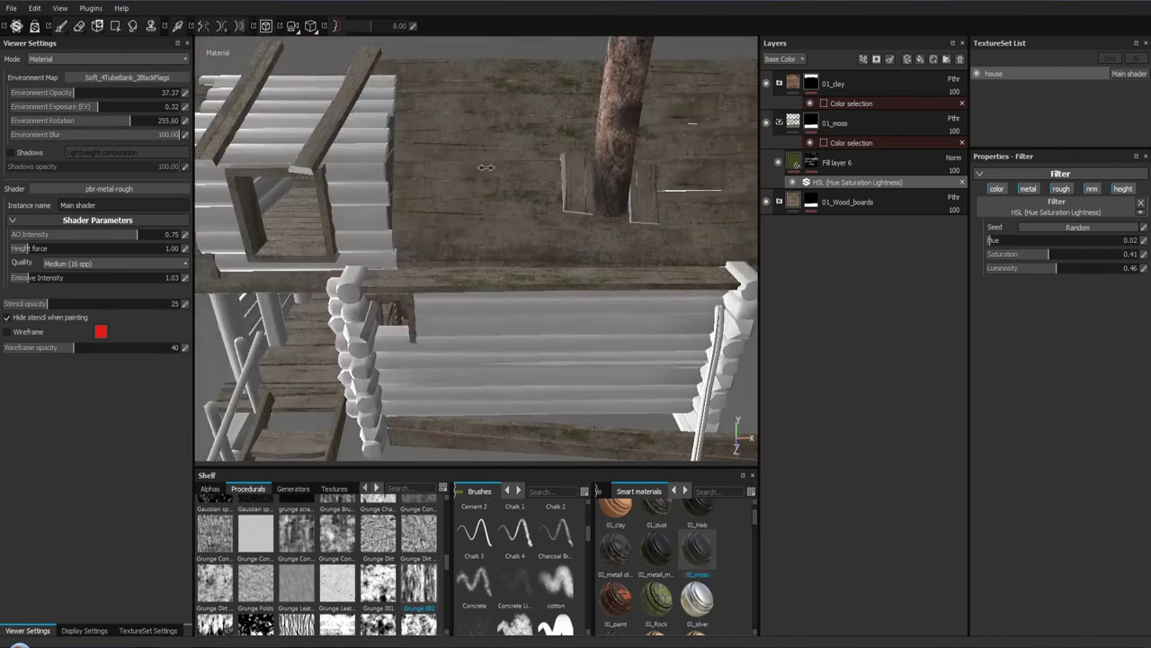
{"action": "left_click_drag", "start_coordinate": [485, 168], "coordinate": [477, 172]}
{"action": "left_click_drag", "start_coordinate": [477, 172], "coordinate": [709, 140]}
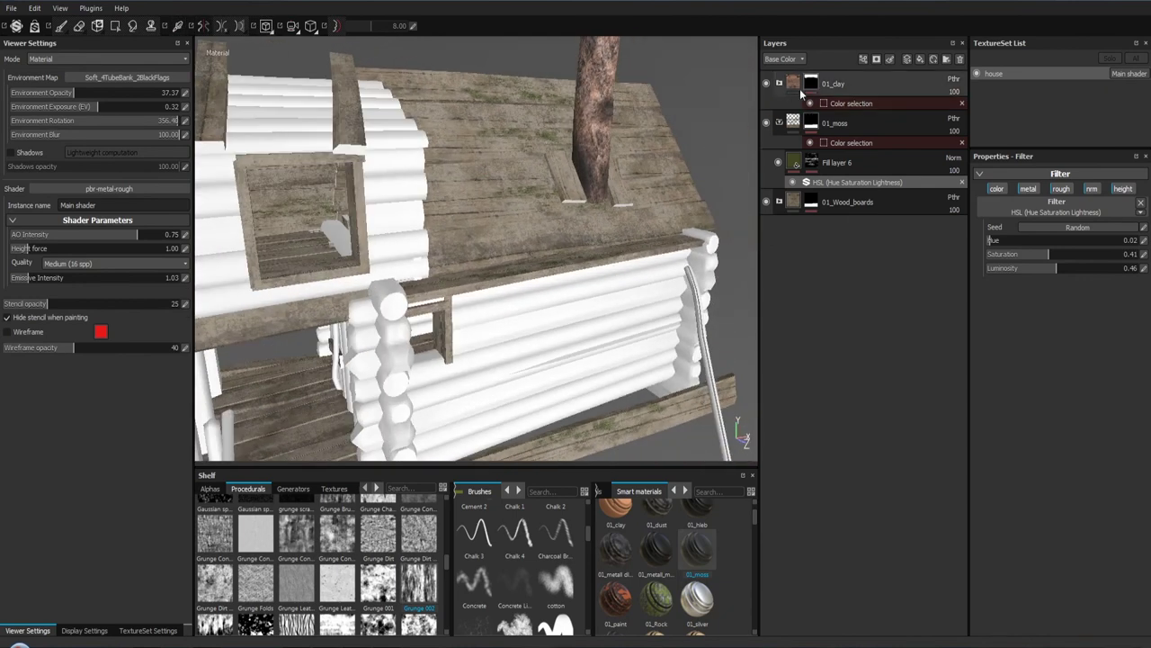
Step: Expand the 01_clay folder and rename its color_whait, colkr and hi layers
{"action": "left_click", "coordinate": [796, 86]}
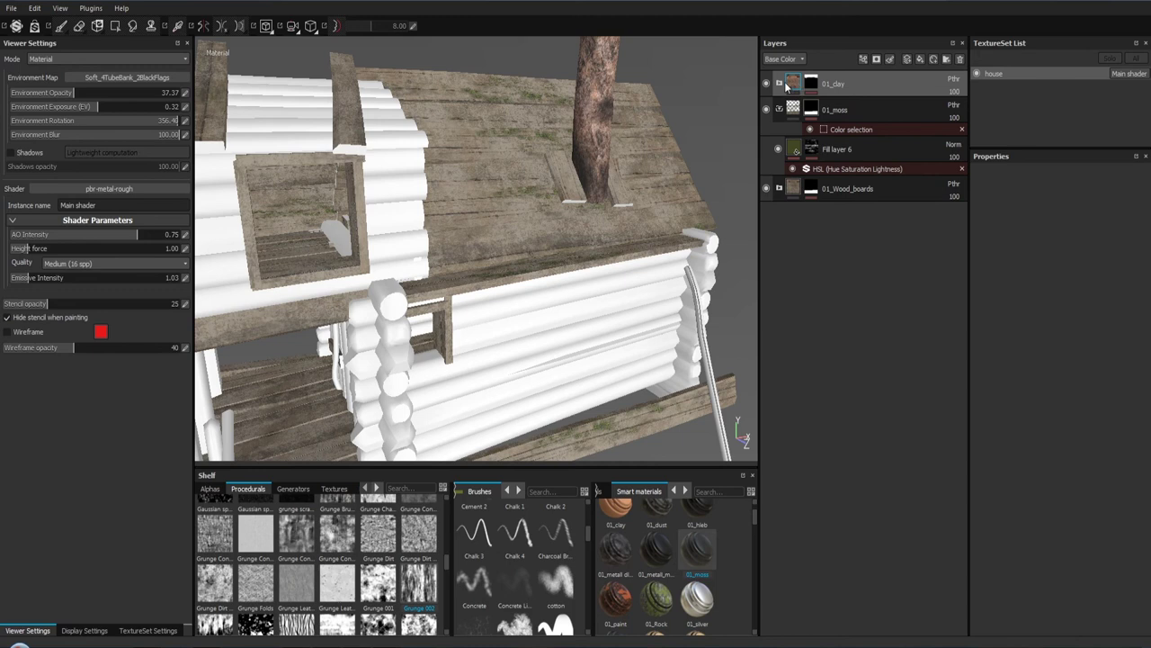
{"action": "left_click", "coordinate": [780, 84]}
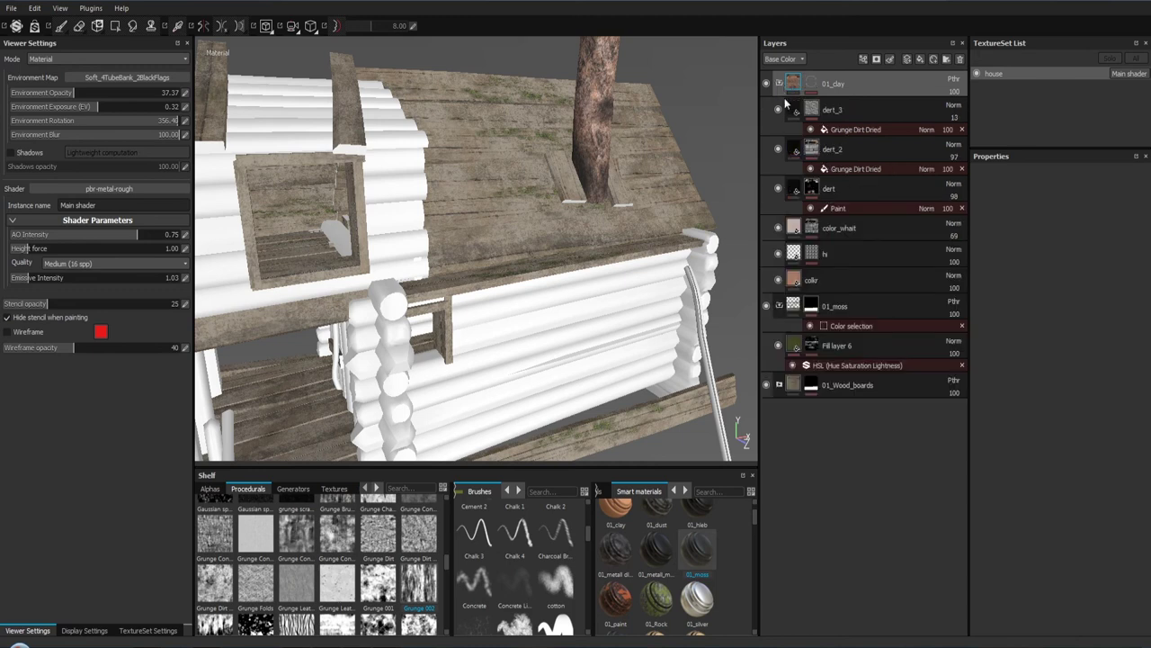
{"action": "right_click", "coordinate": [795, 279]}
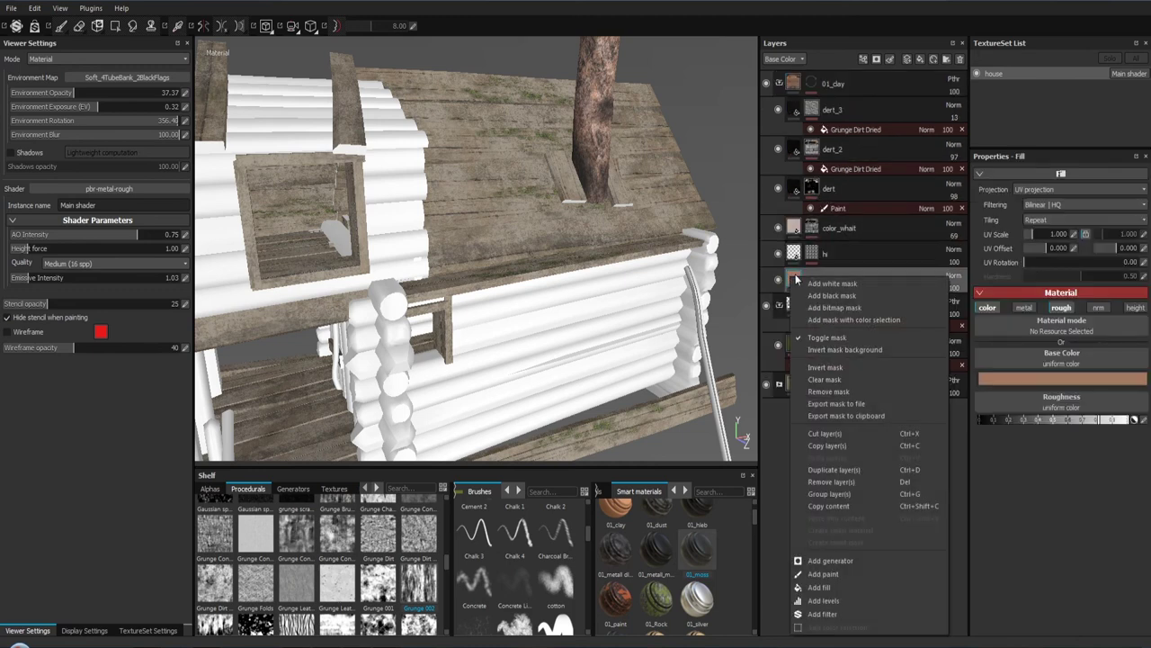
{"action": "left_click", "coordinate": [747, 276]}
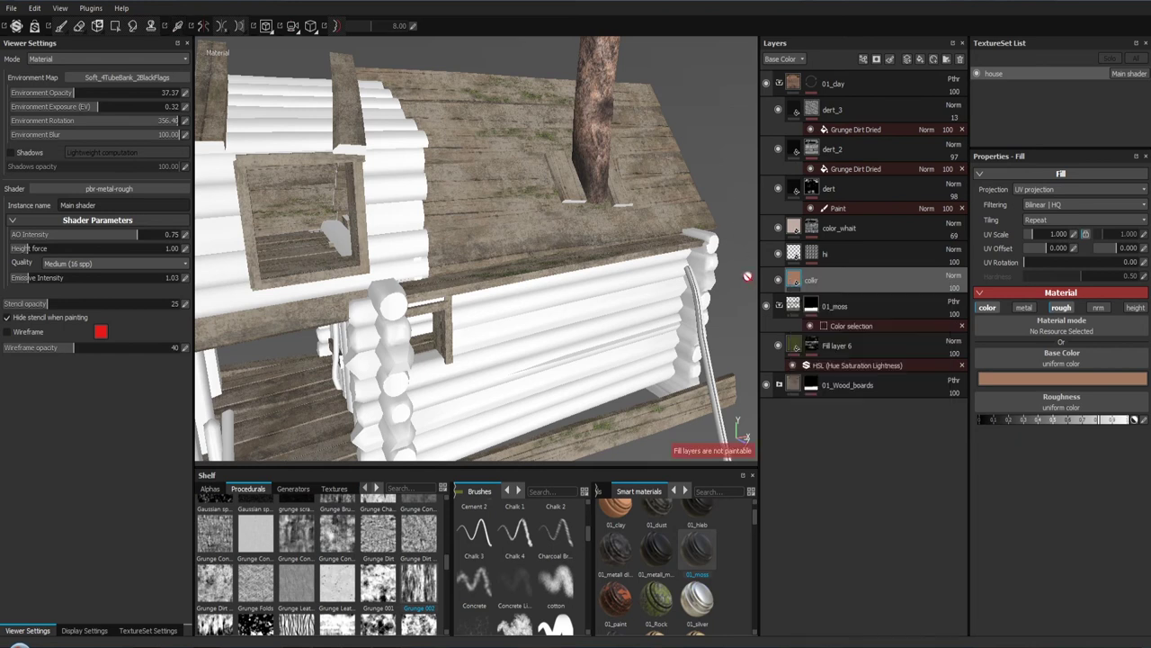
{"action": "double_click", "coordinate": [829, 230]}
{"action": "double_click", "coordinate": [861, 284]}
{"action": "double_click", "coordinate": [835, 229]}
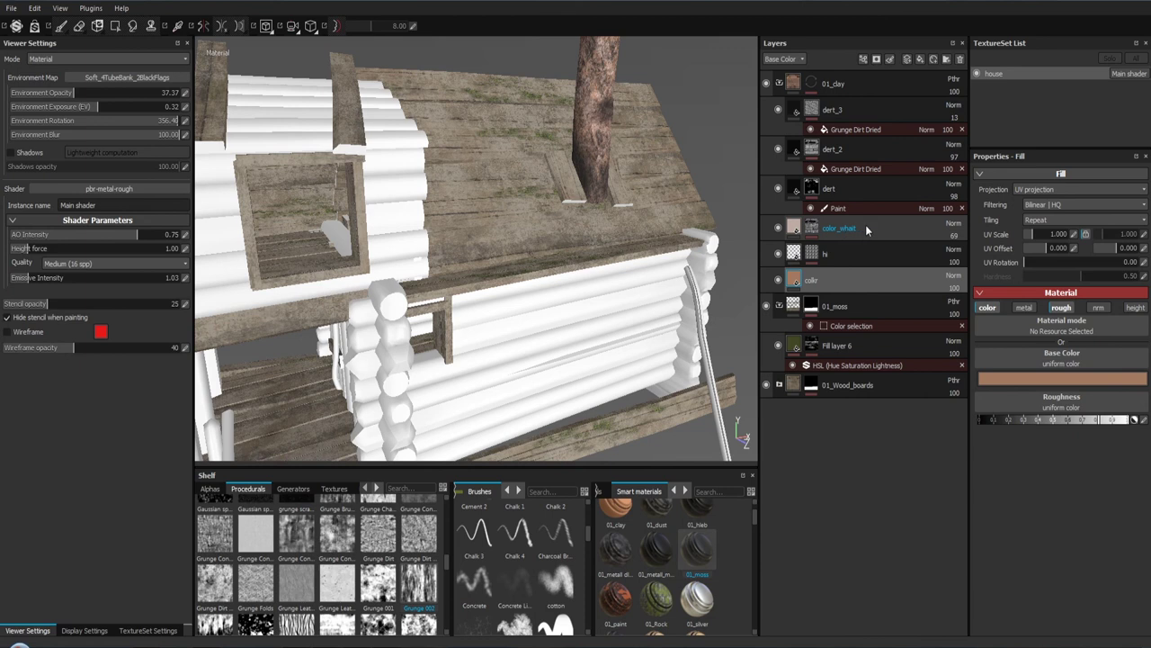
{"action": "double_click", "coordinate": [846, 253]}
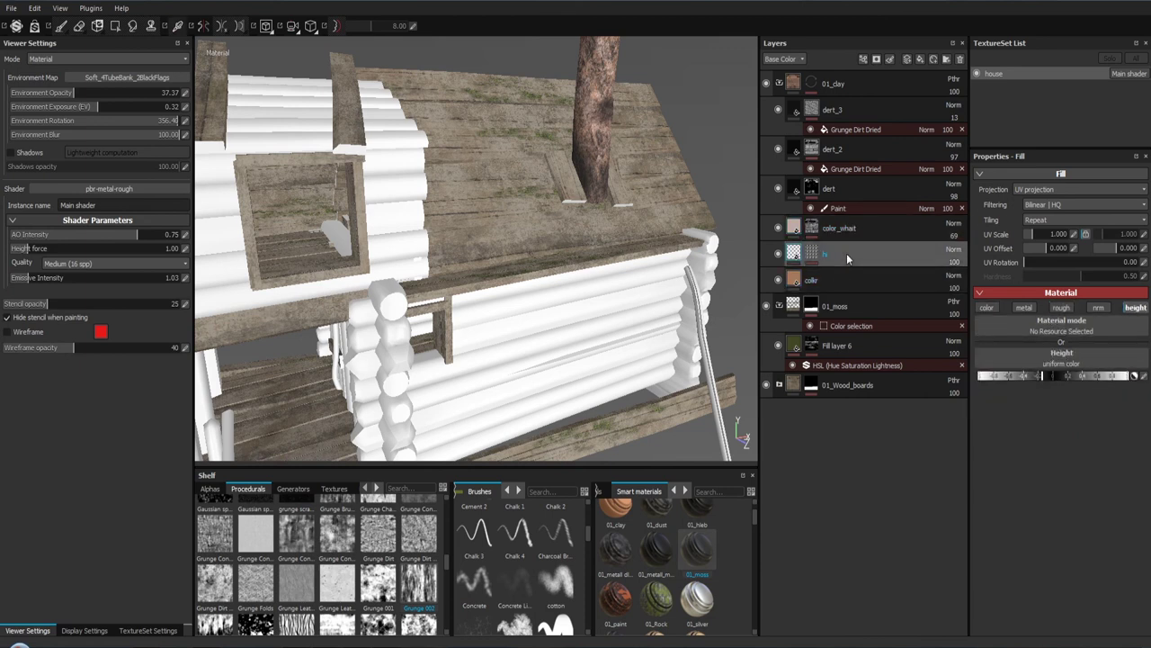
{"action": "key", "text": "Return"}
Step: Move the hi layer above color_whait, then select color_whait and colkr together
{"action": "left_click_drag", "start_coordinate": [842, 253], "coordinate": [842, 213]}
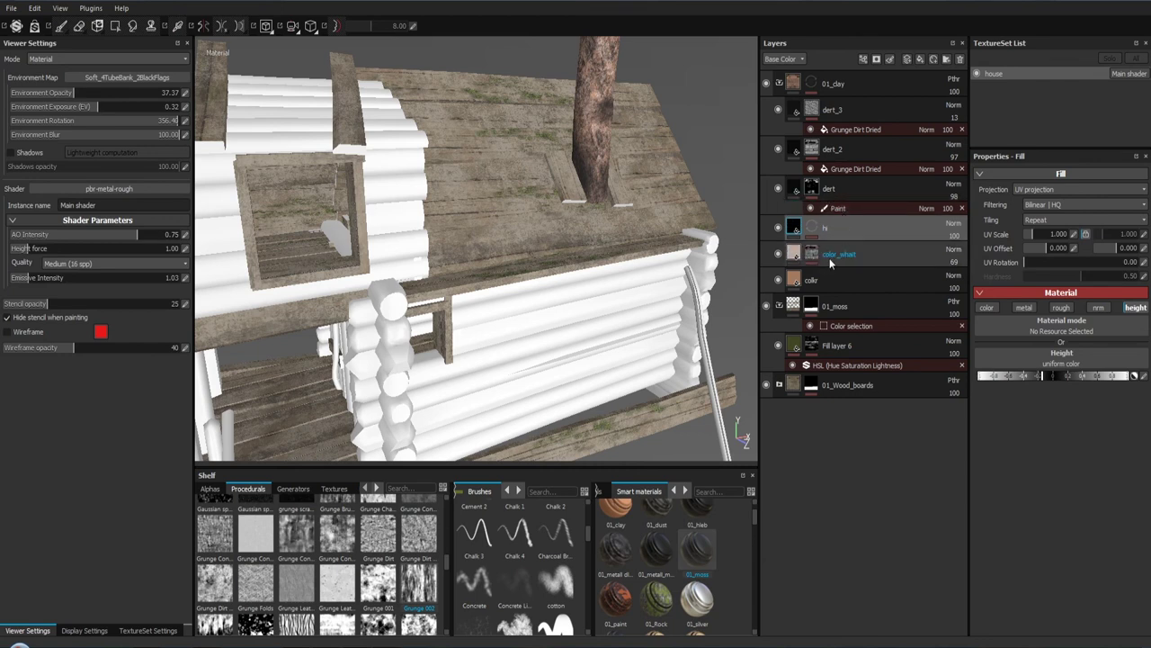
{"action": "left_click", "coordinate": [836, 257]}
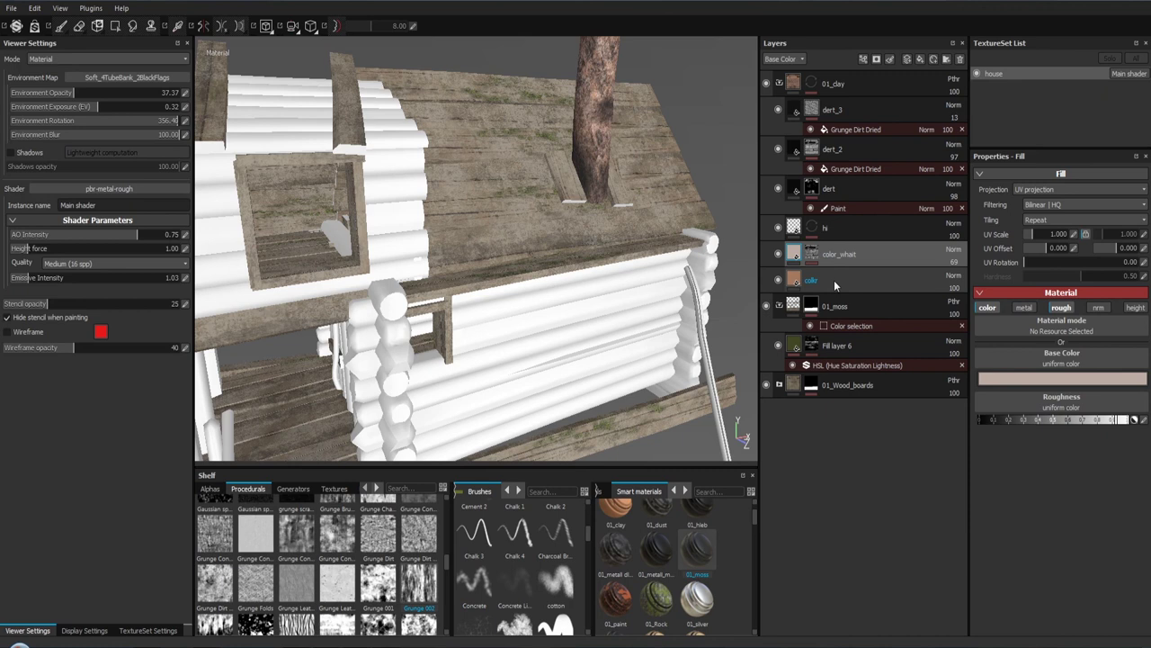
{"action": "left_click", "coordinate": [834, 280]}
Step: Group color_whait and colkr into Folder 1 and add a black mask to it
{"action": "key", "text": "ctrl+g"}
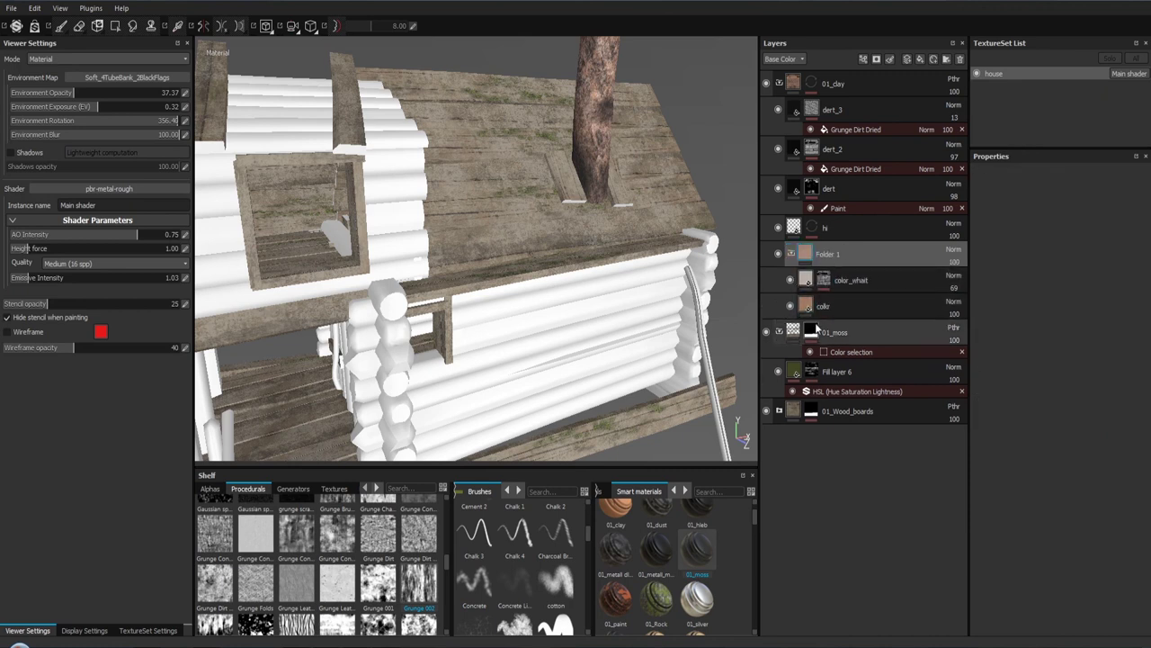
{"action": "left_click", "coordinate": [814, 255]}
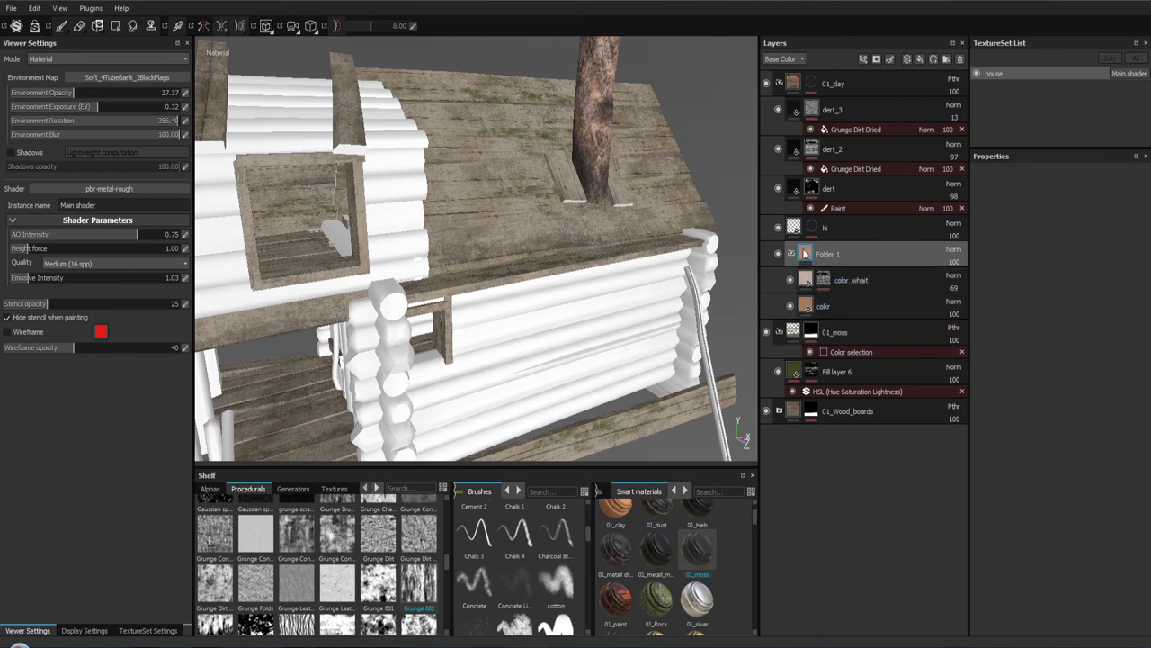
{"action": "right_click", "coordinate": [806, 258]}
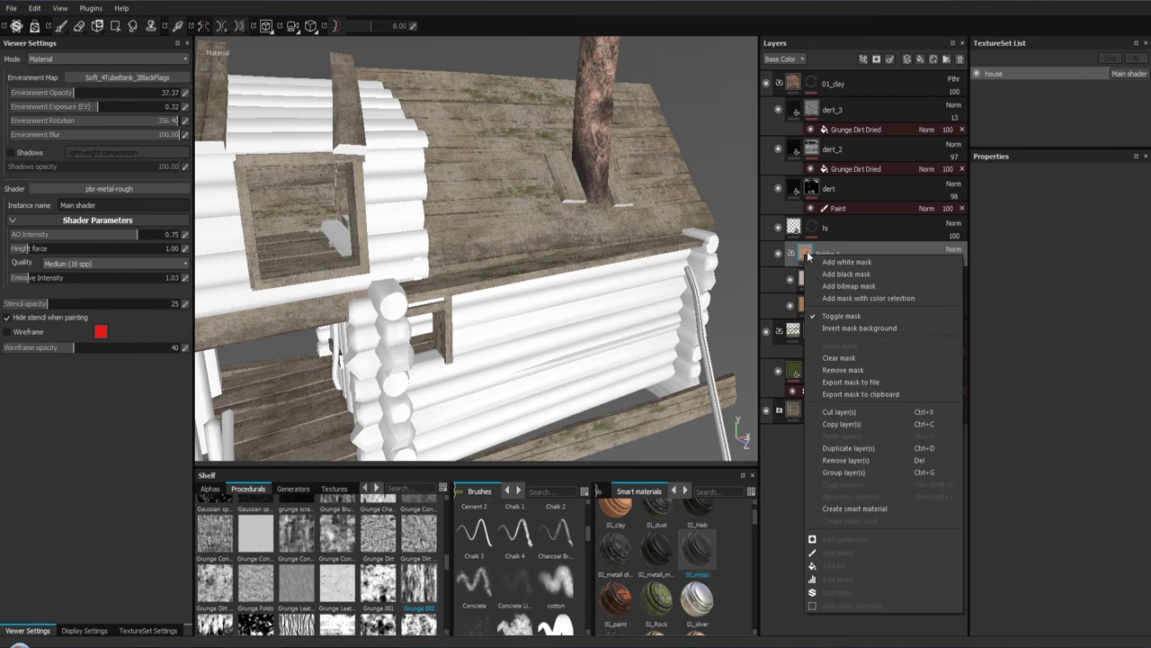
{"action": "left_click", "coordinate": [857, 273]}
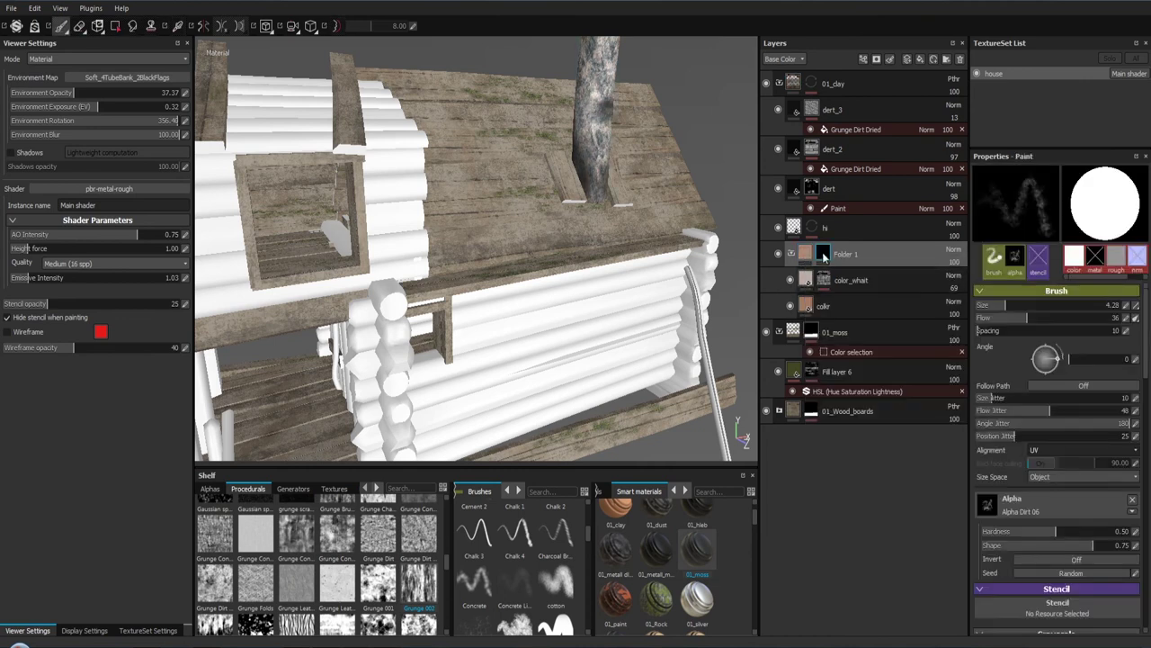
Step: Add a grayscale fill effect to Folder 1's mask so it turns fully white
{"action": "right_click", "coordinate": [823, 255]}
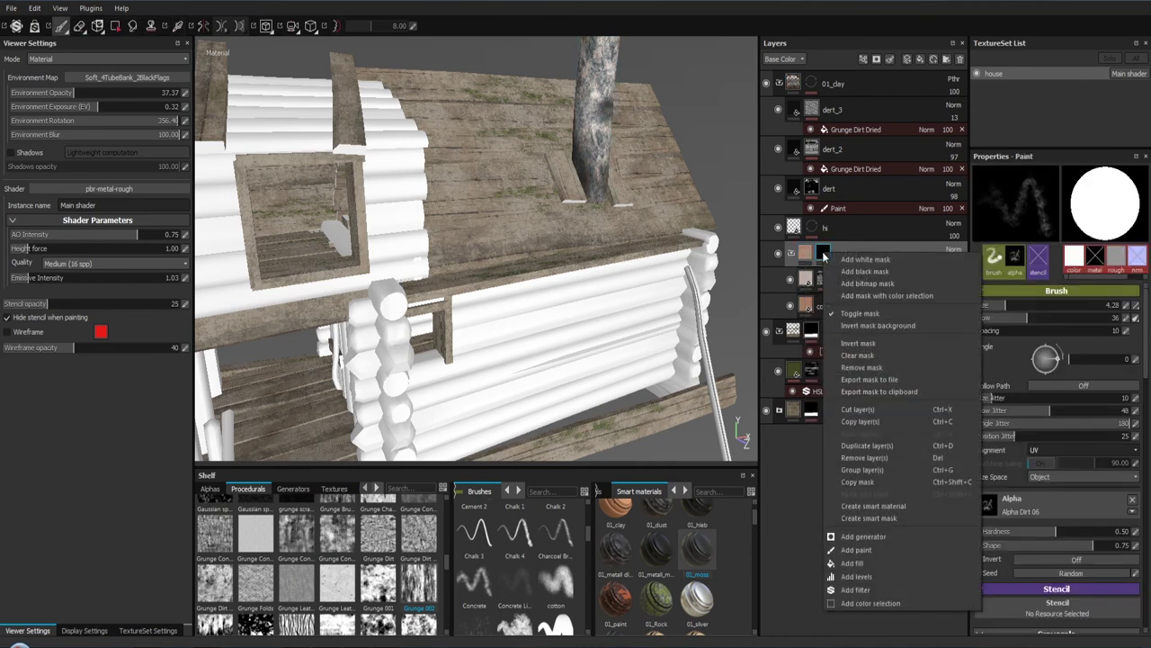
{"action": "left_click", "coordinate": [874, 564]}
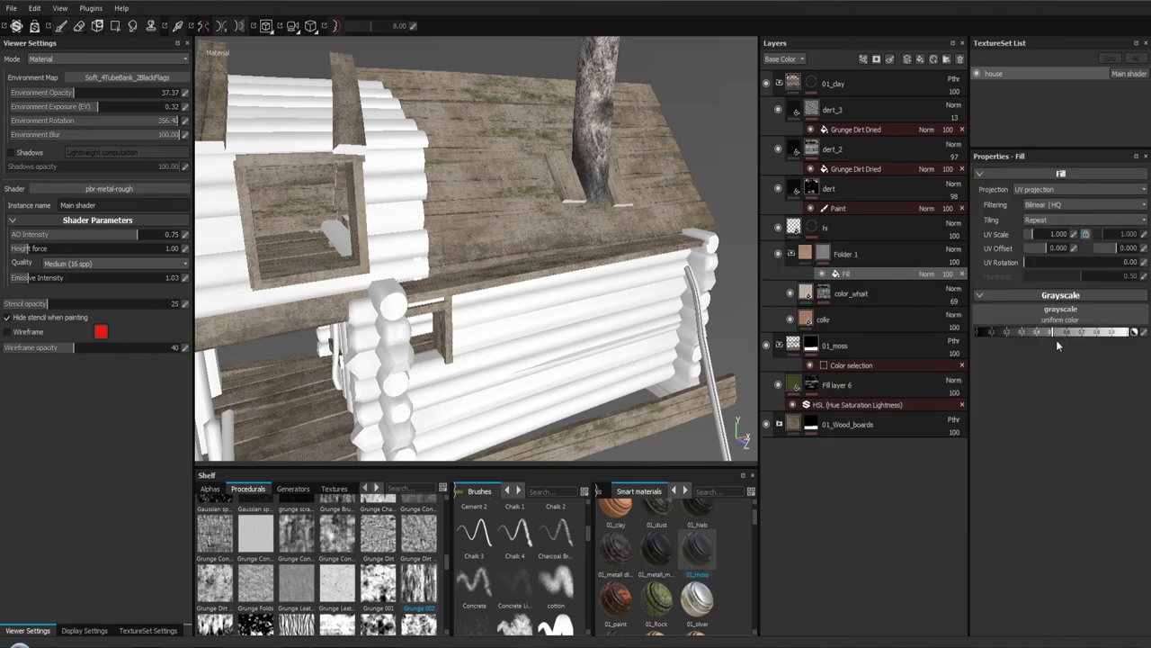
{"action": "left_click", "coordinate": [994, 332]}
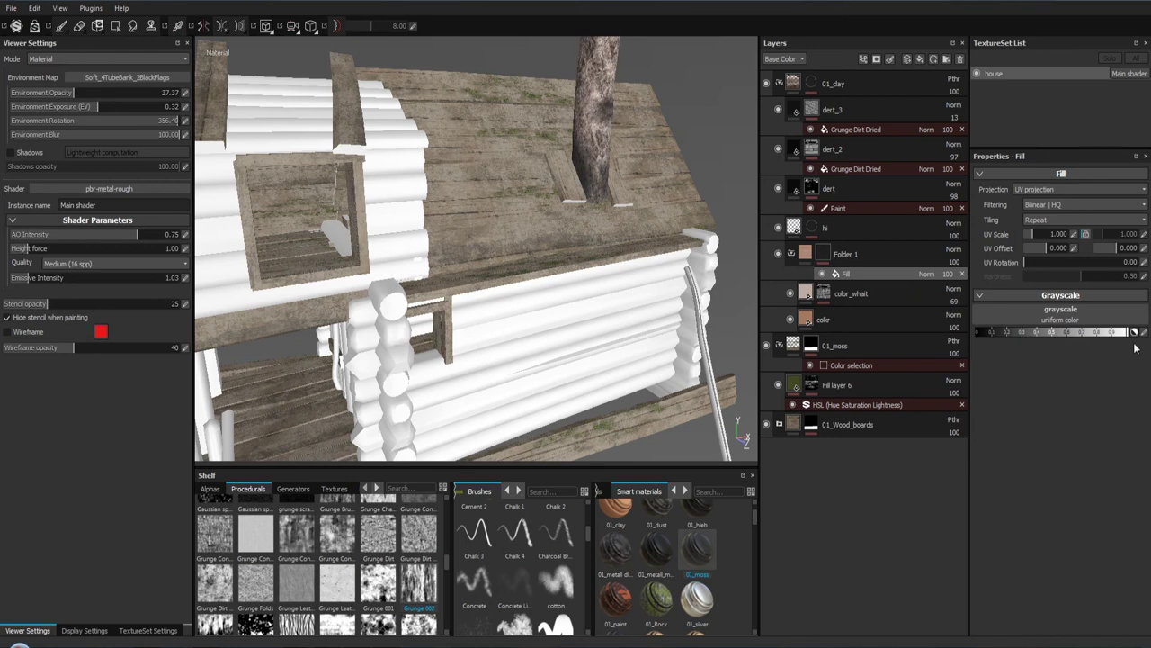
{"action": "key", "text": "ctrl+z"}
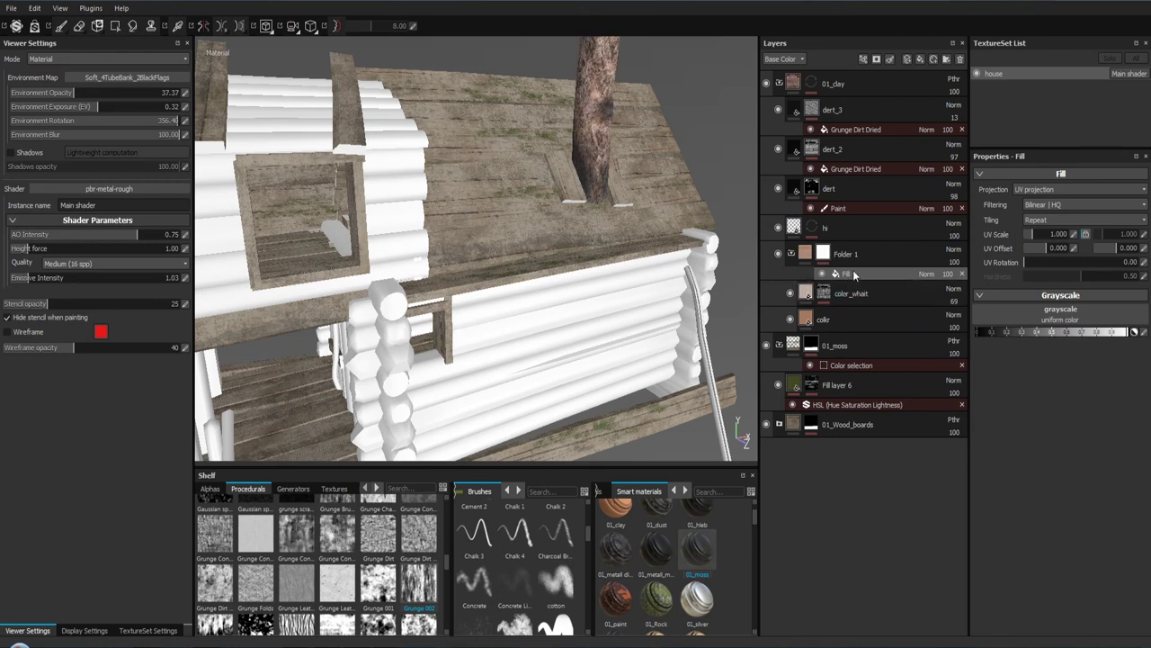
{"action": "right_click", "coordinate": [854, 273]}
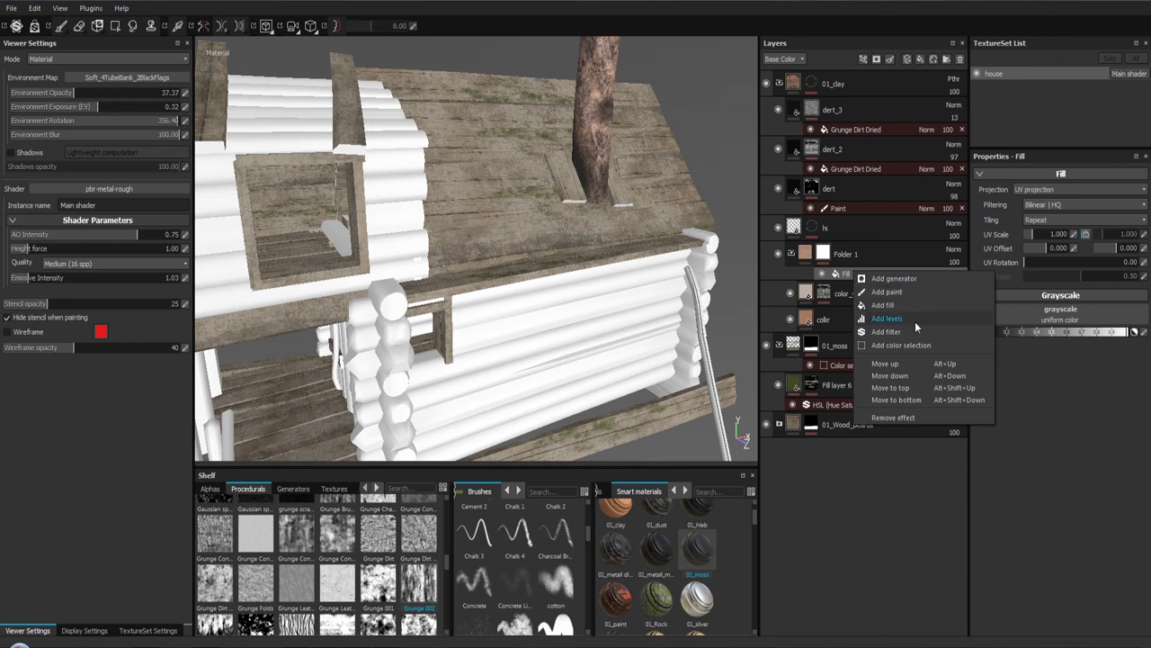
{"action": "left_click", "coordinate": [912, 333]}
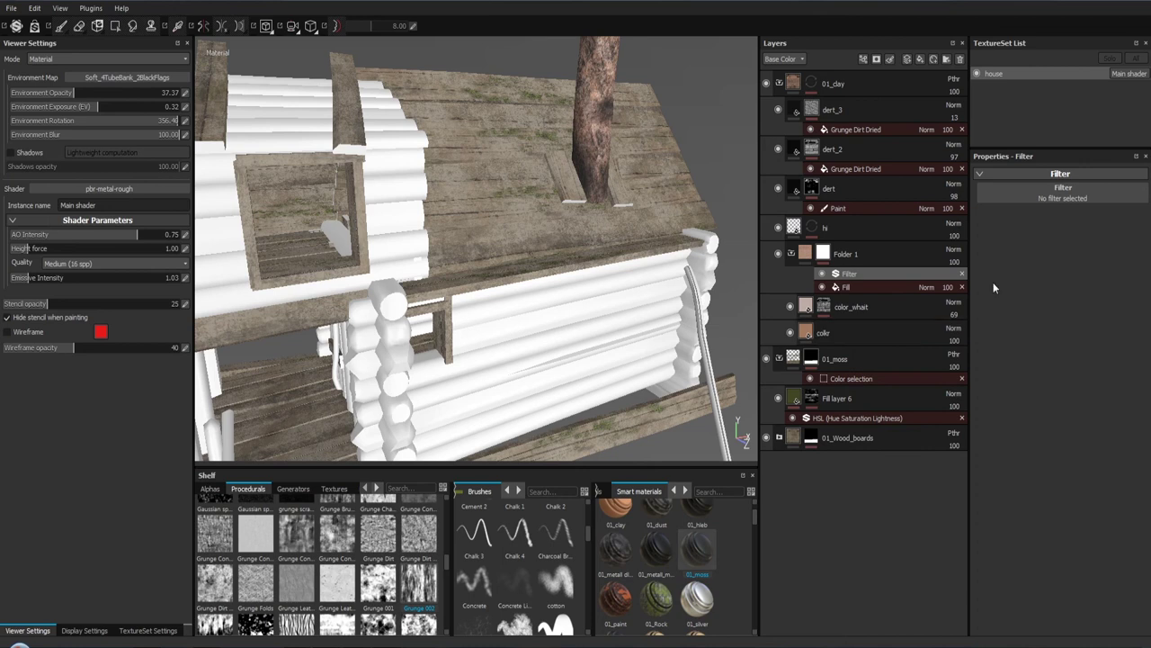
{"action": "left_click", "coordinate": [998, 325]}
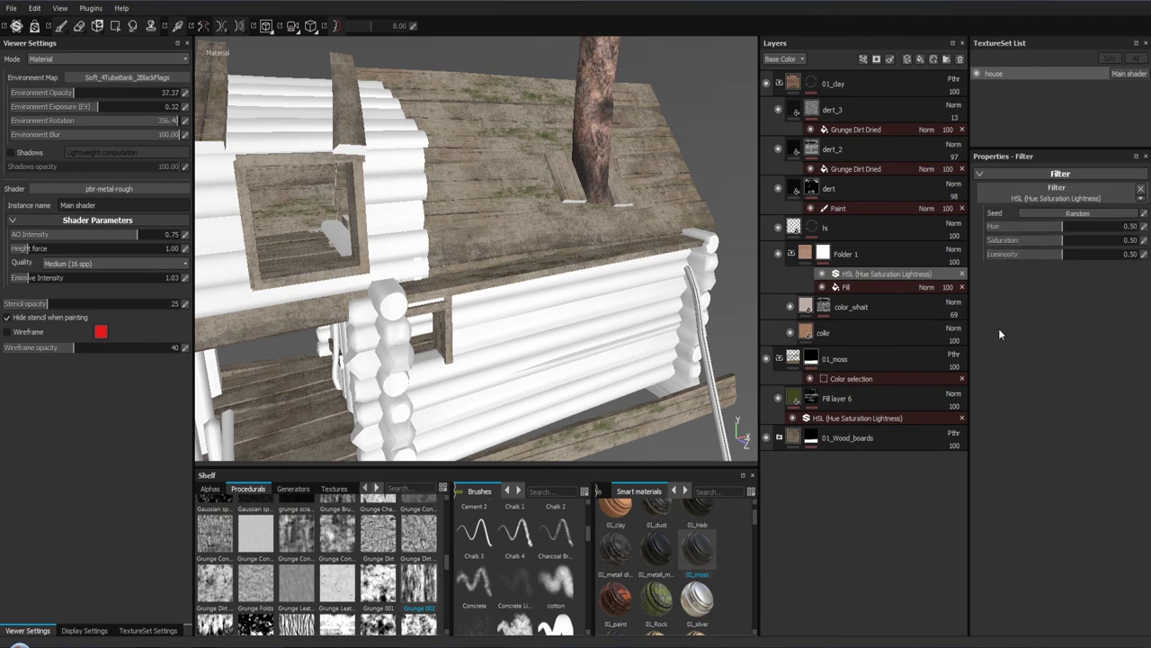
{"action": "left_click_drag", "start_coordinate": [1025, 228], "coordinate": [1061, 226]}
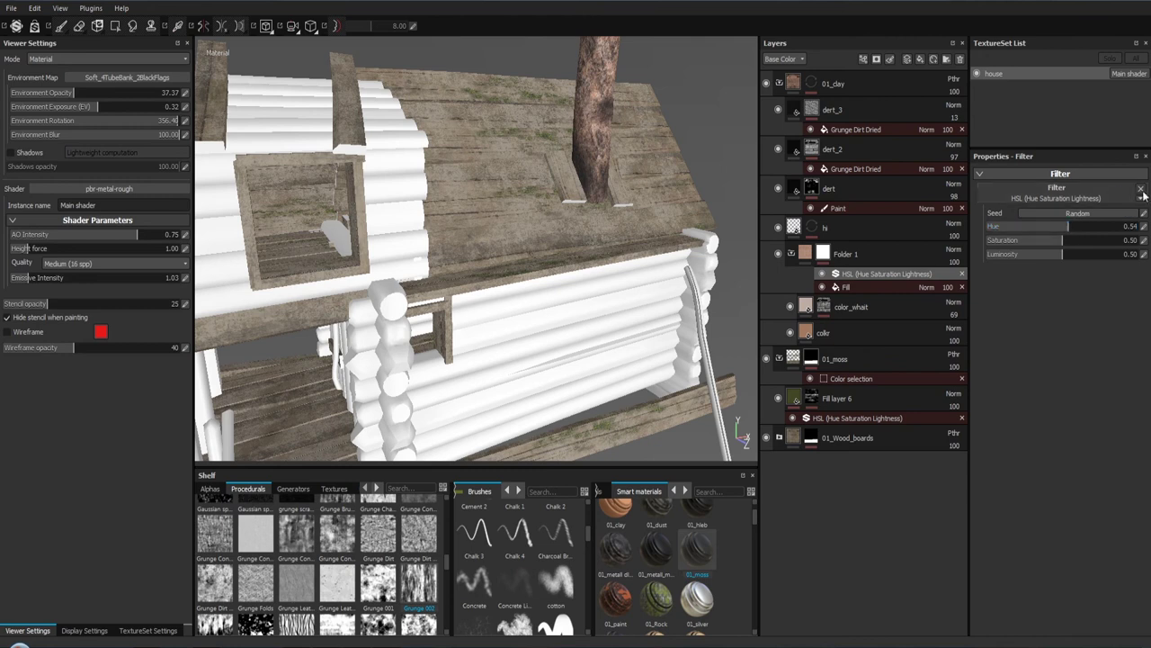
{"action": "left_click", "coordinate": [1140, 188]}
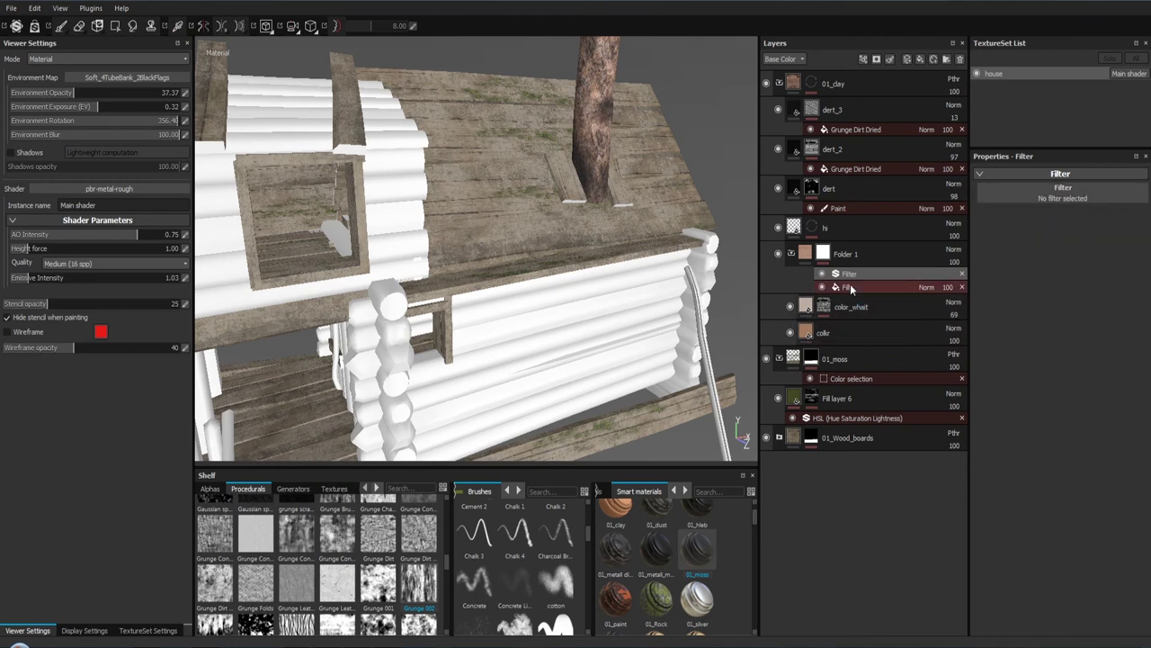
{"action": "left_click", "coordinate": [963, 275]}
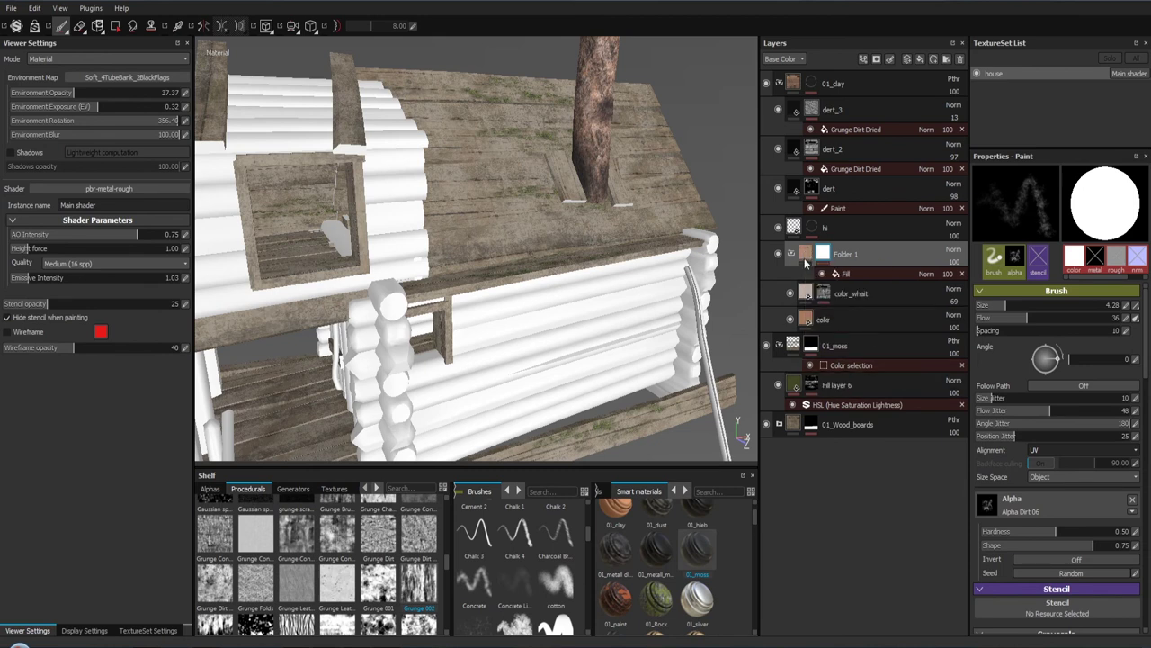
{"action": "right_click", "coordinate": [804, 255]}
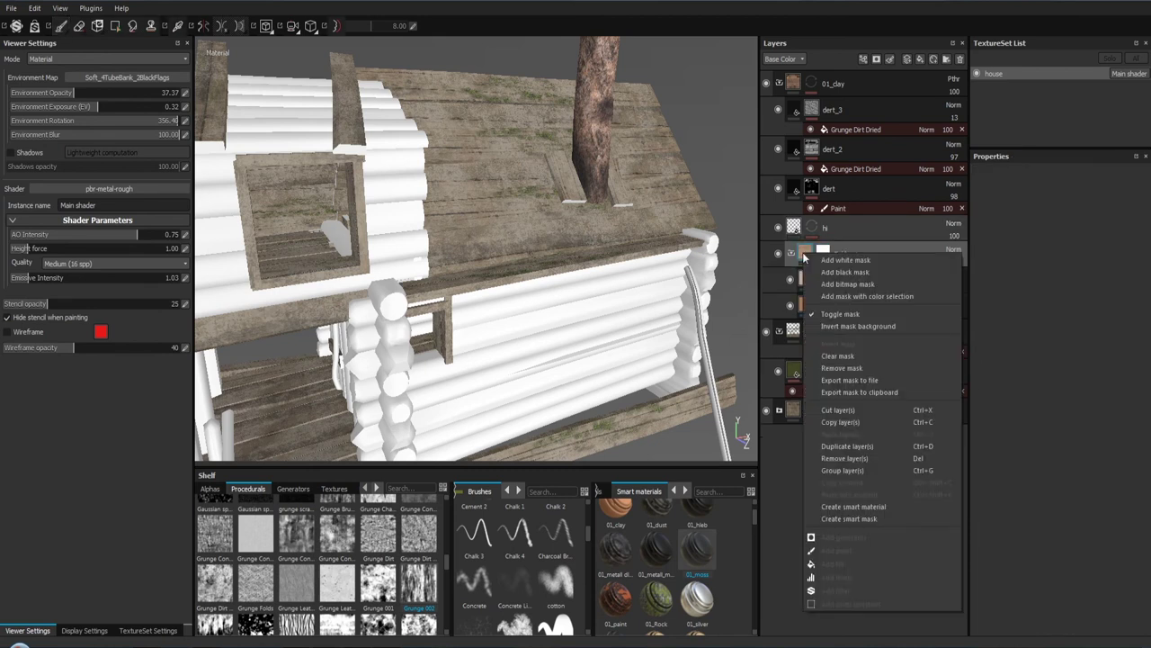
{"action": "left_click", "coordinate": [1022, 308]}
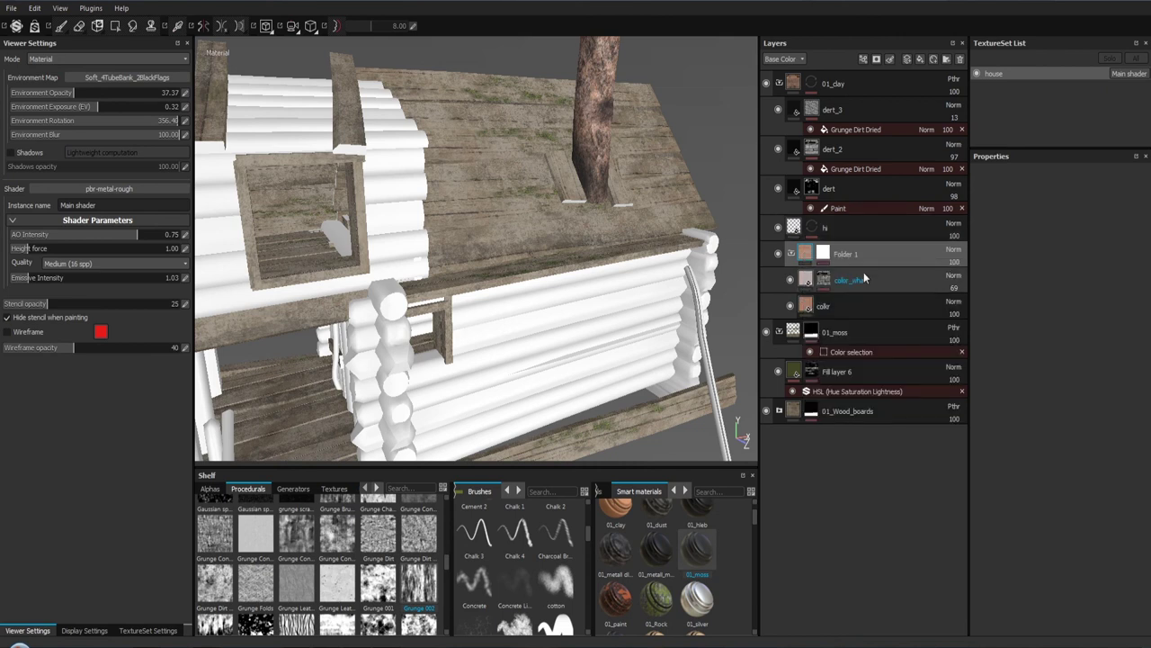
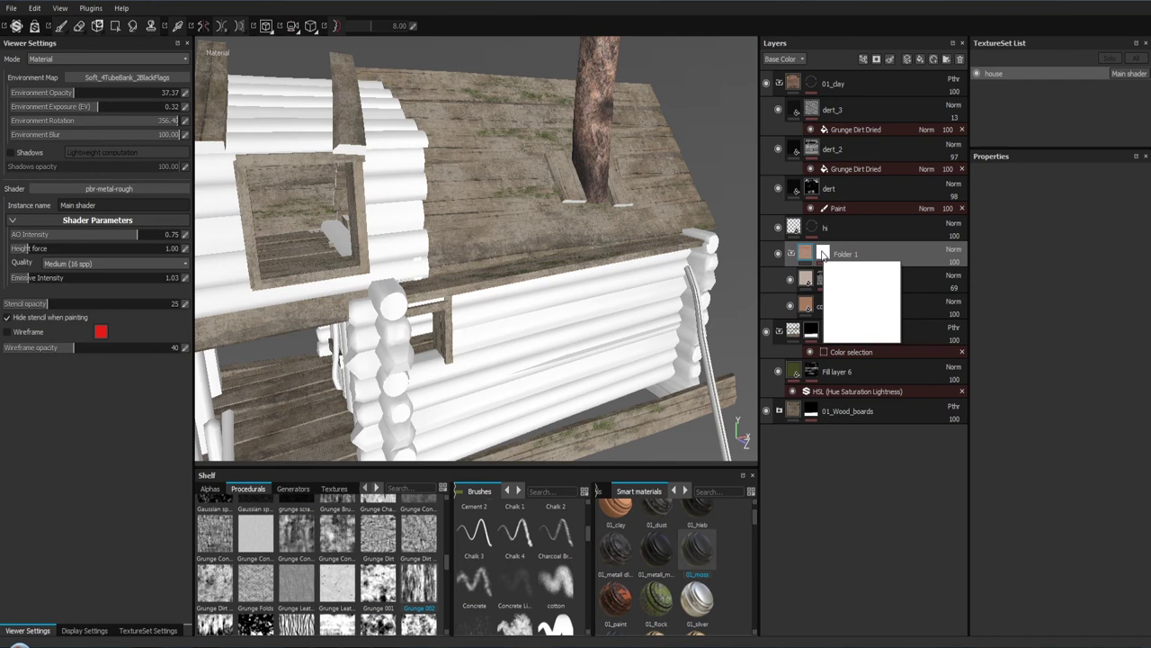
Step: Add a Hue Saturation Lightness filter to Folder 1's mask and raise its hue to 0.81
{"action": "left_click", "coordinate": [822, 254]}
{"action": "right_click", "coordinate": [823, 255]}
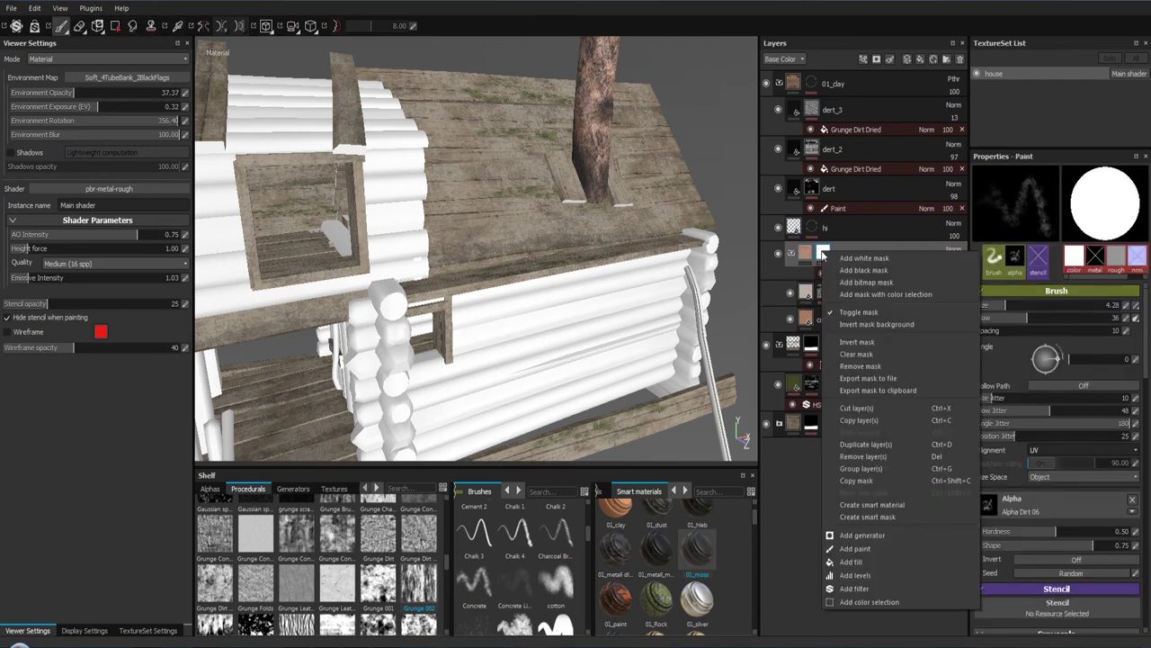
{"action": "left_click", "coordinate": [881, 588]}
{"action": "left_click", "coordinate": [1091, 202]}
{"action": "left_click", "coordinate": [1000, 323]}
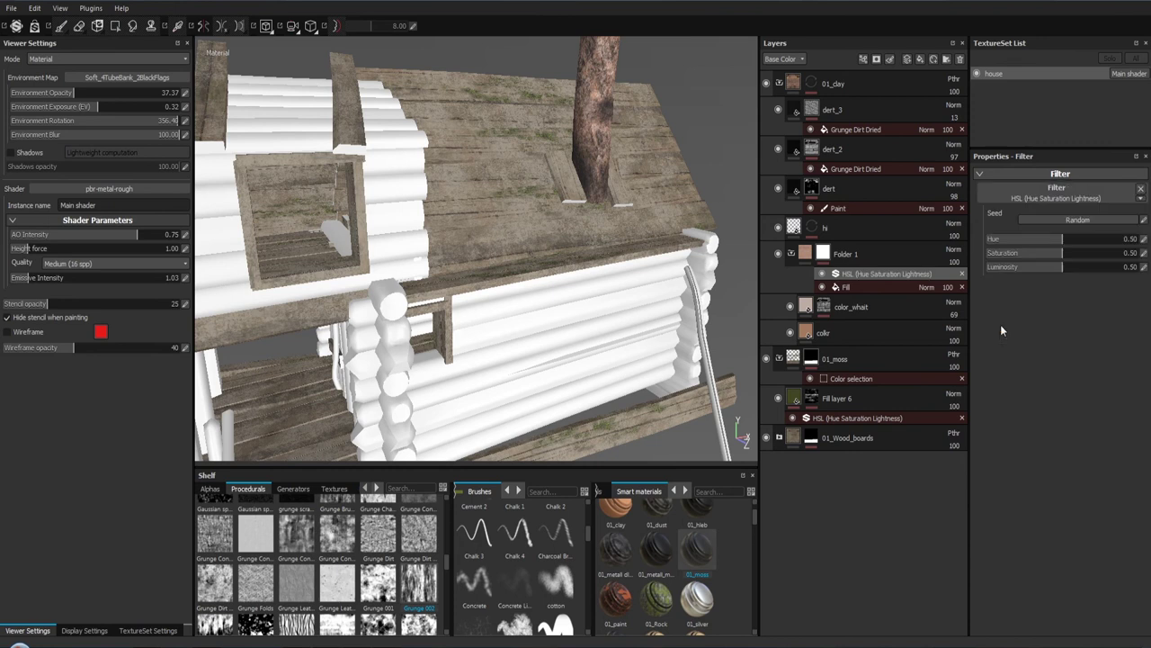
{"action": "left_click_drag", "start_coordinate": [1062, 230], "coordinate": [996, 259]}
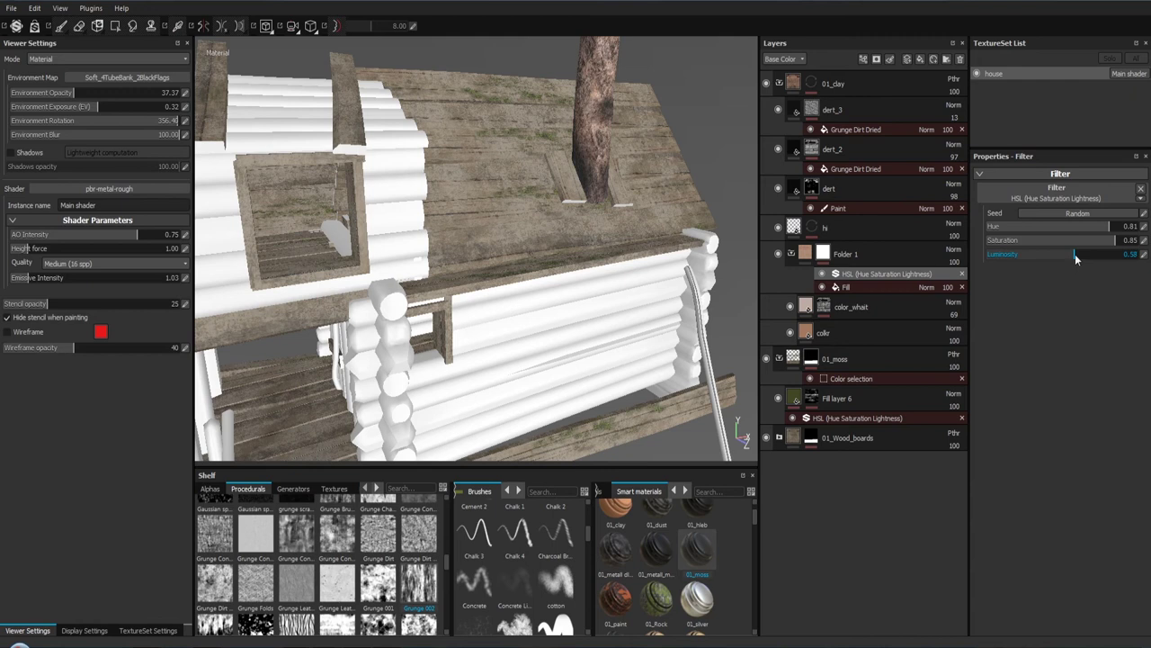
Step: Delete the filter and fill effects, then remove Folder 1's mask entirely
{"action": "left_click", "coordinate": [1141, 188]}
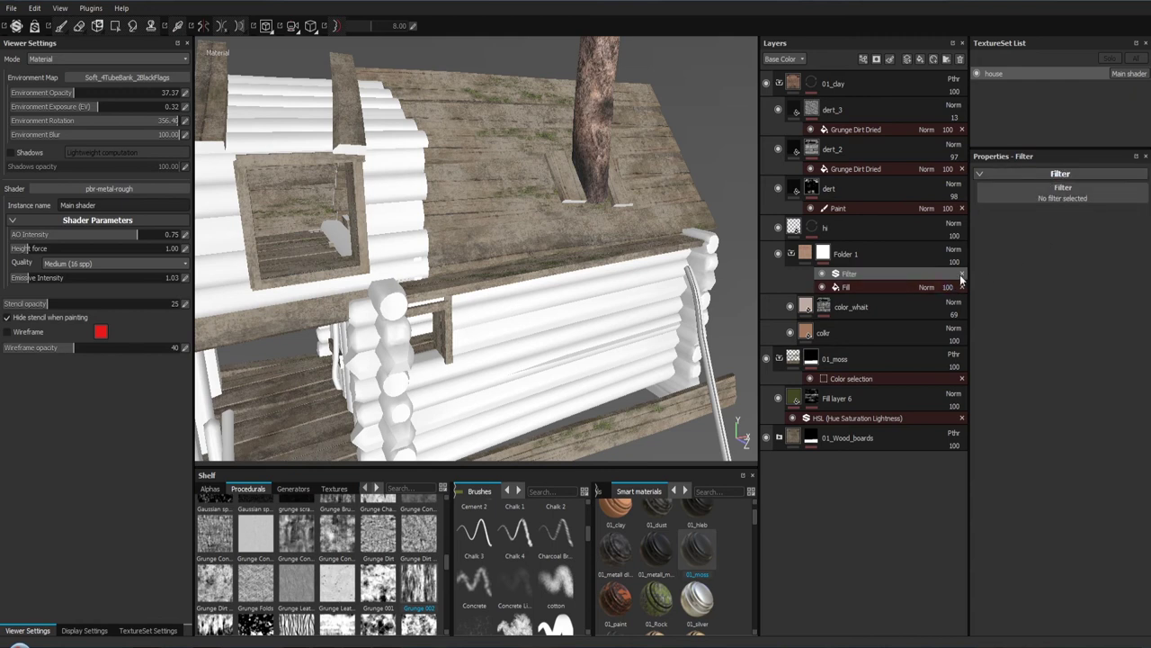
{"action": "left_click", "coordinate": [962, 274]}
{"action": "left_click", "coordinate": [963, 274]}
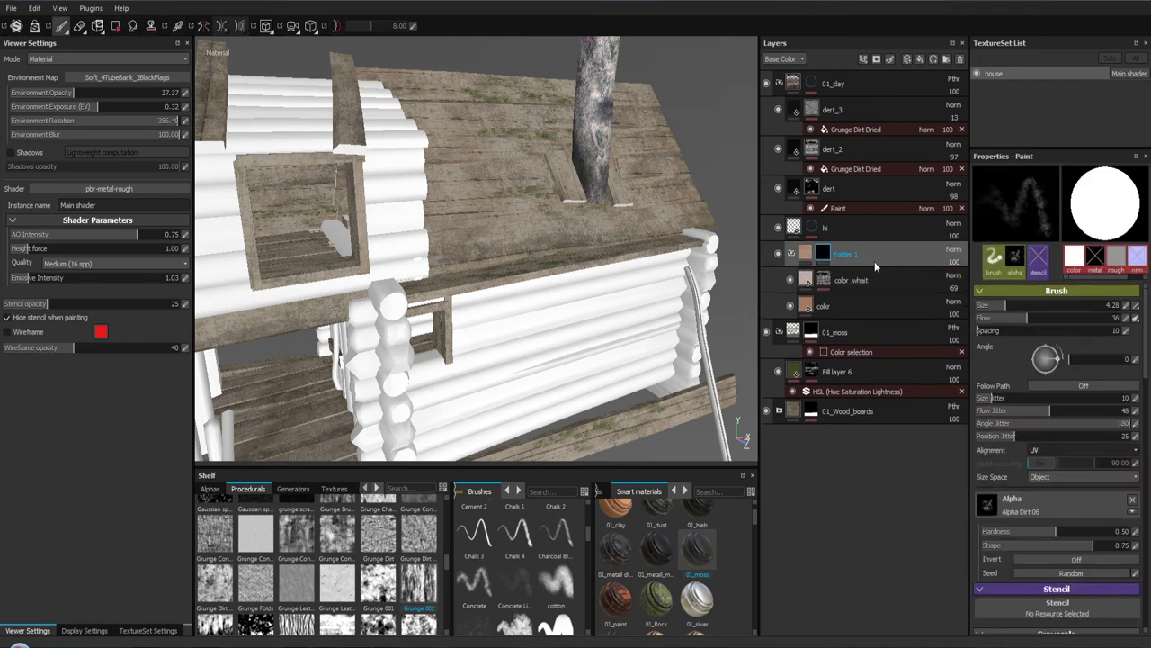
{"action": "right_click", "coordinate": [823, 258]}
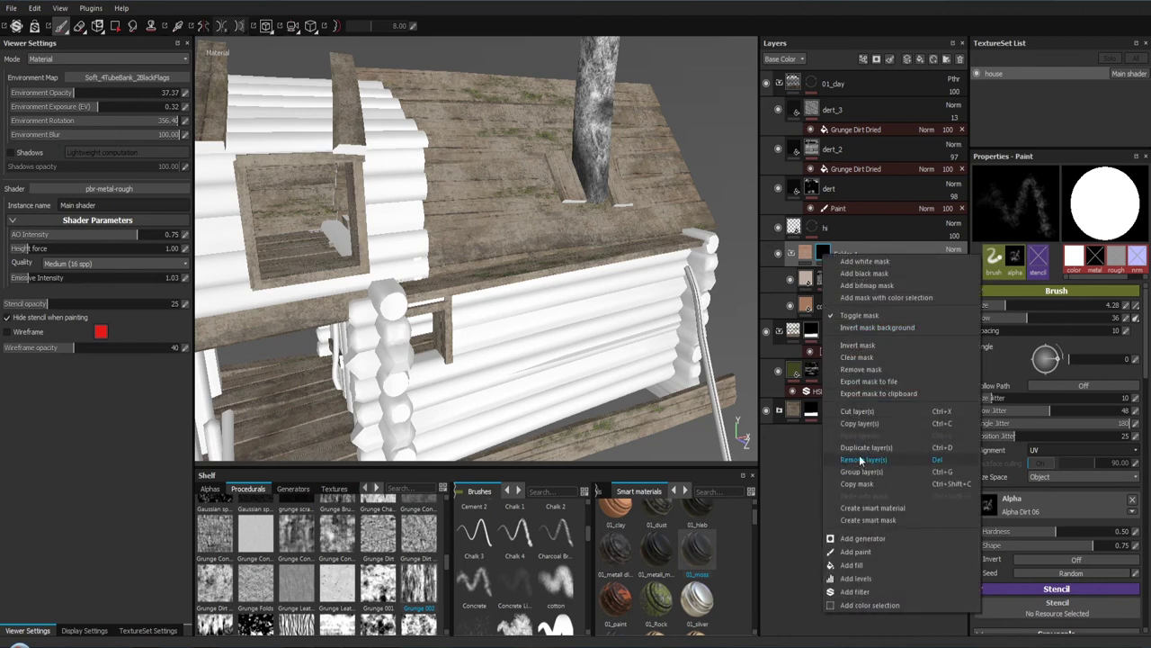
{"action": "left_click", "coordinate": [861, 369]}
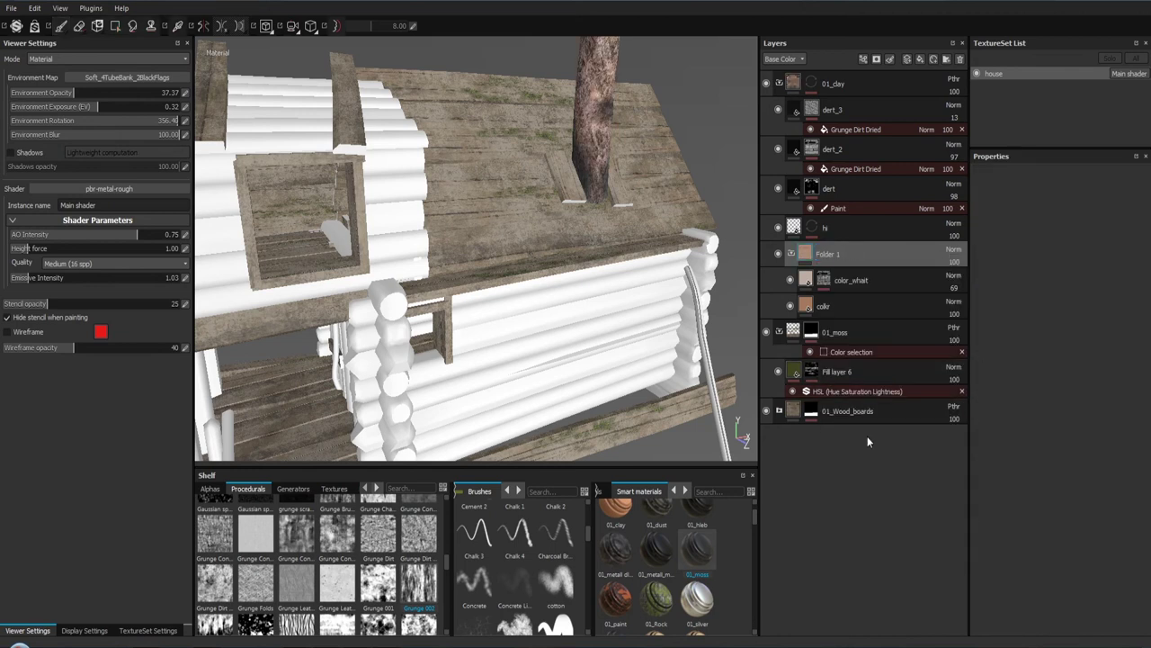
Step: Add a Hue Saturation Lightness filter to Folder 1's colour fill layer
{"action": "left_click", "coordinate": [808, 309]}
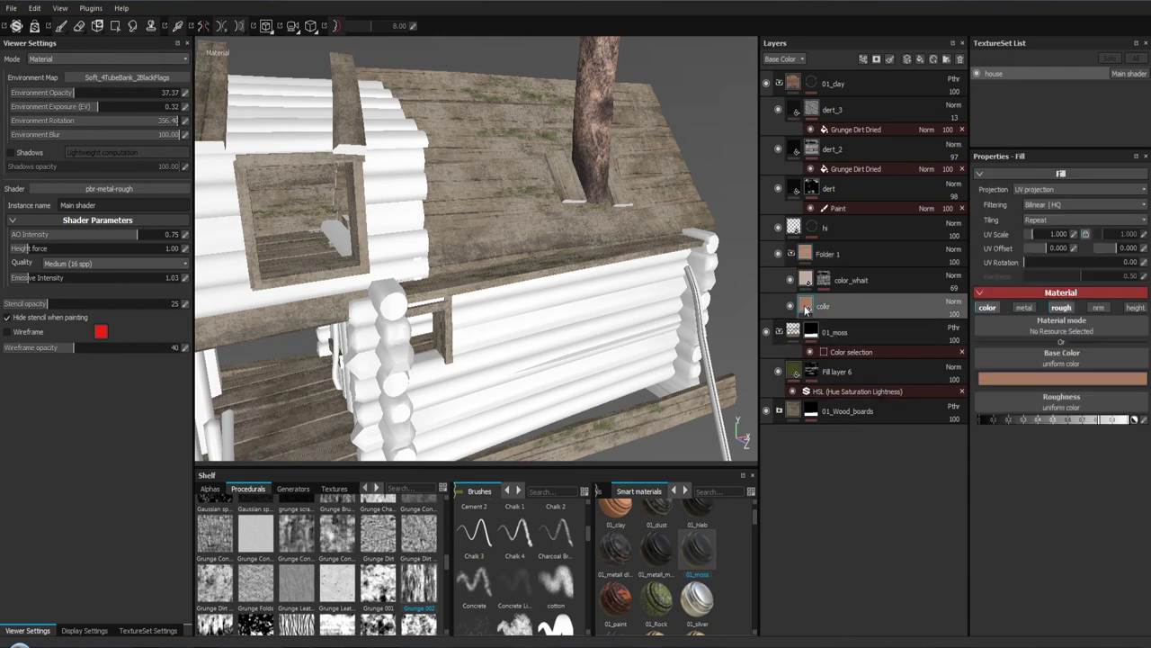
{"action": "right_click", "coordinate": [807, 306]}
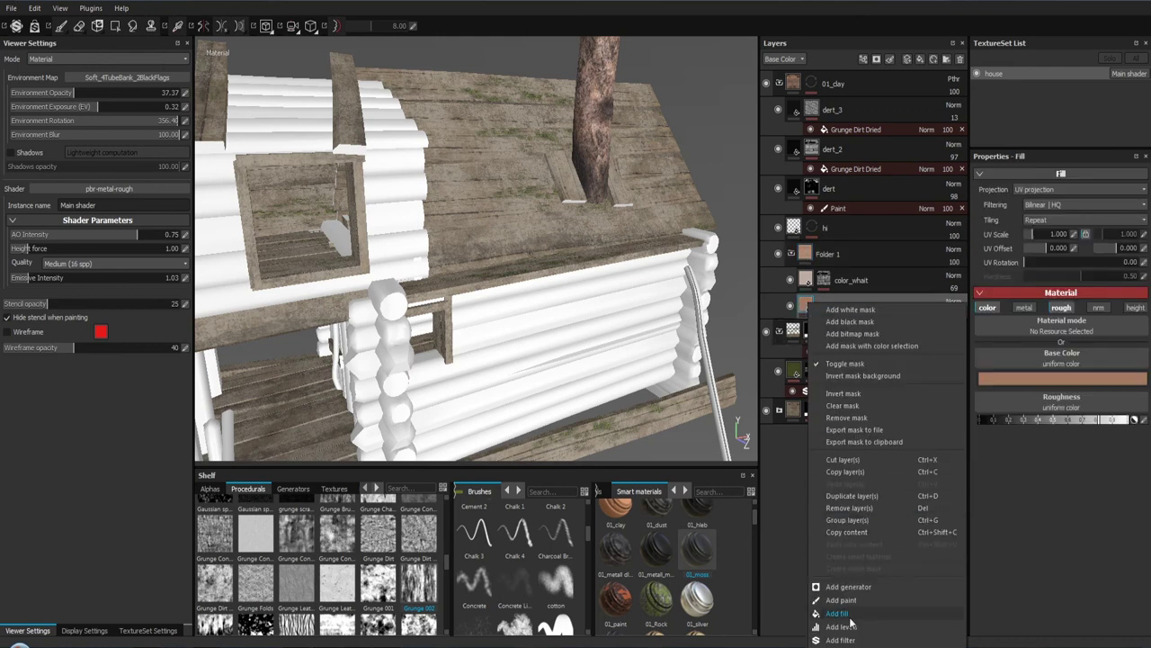
{"action": "left_click", "coordinate": [842, 640]}
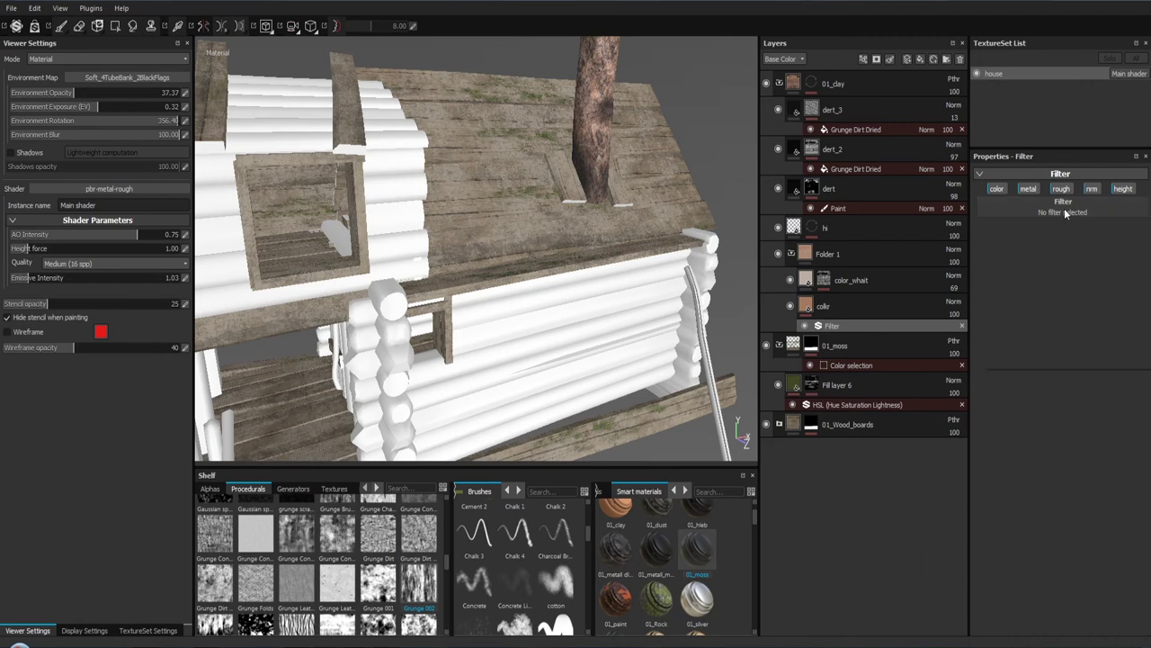
{"action": "left_click", "coordinate": [1066, 216]}
{"action": "left_click", "coordinate": [996, 339]}
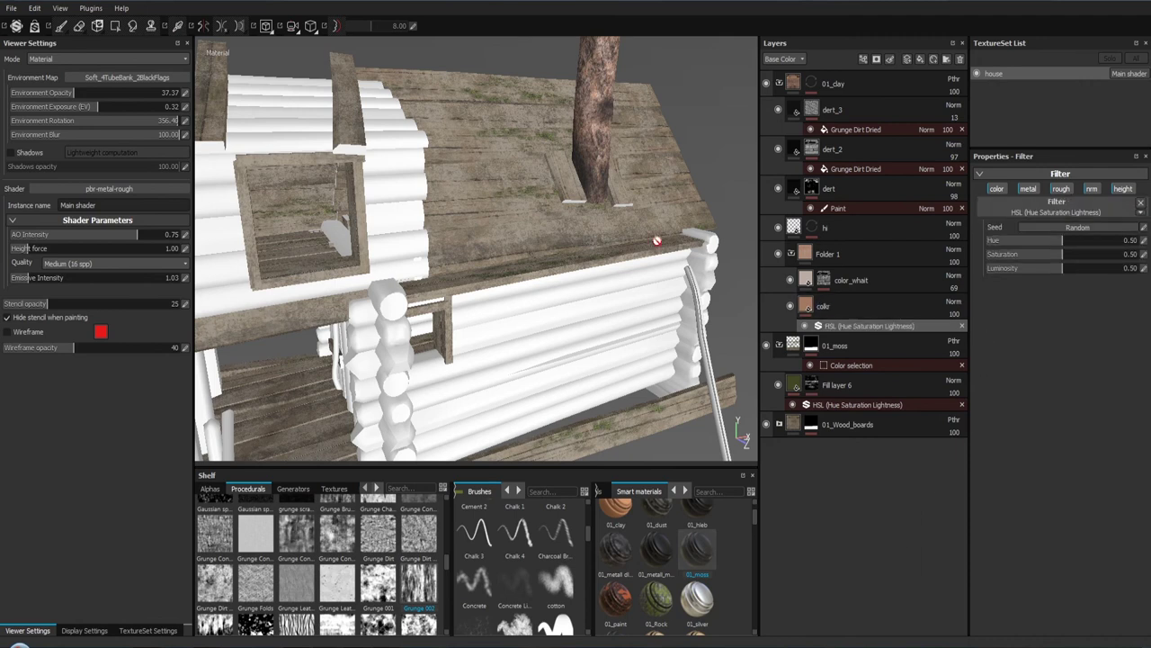
{"action": "left_click_drag", "start_coordinate": [669, 150], "coordinate": [647, 228]}
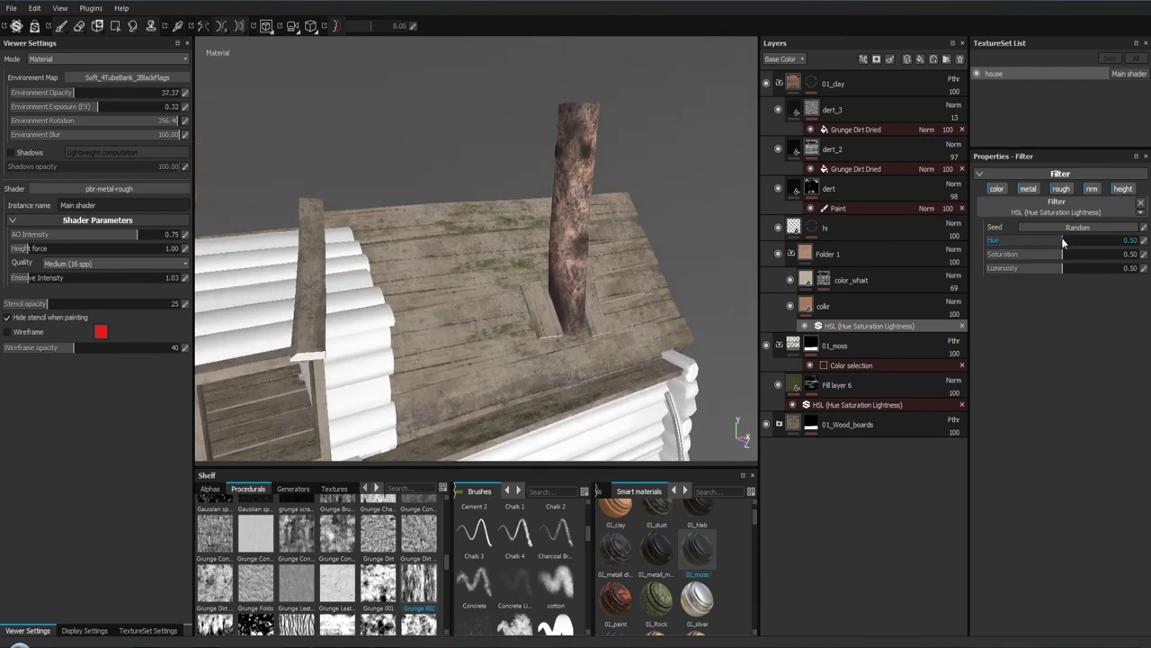
Step: Tune the filter to hue 0.00, saturation 0.46 and luminosity 0.33, checking the chimney post
{"action": "left_click_drag", "start_coordinate": [1034, 245], "coordinate": [1062, 253]}
{"action": "left_click_drag", "start_coordinate": [1062, 255], "coordinate": [1052, 257]}
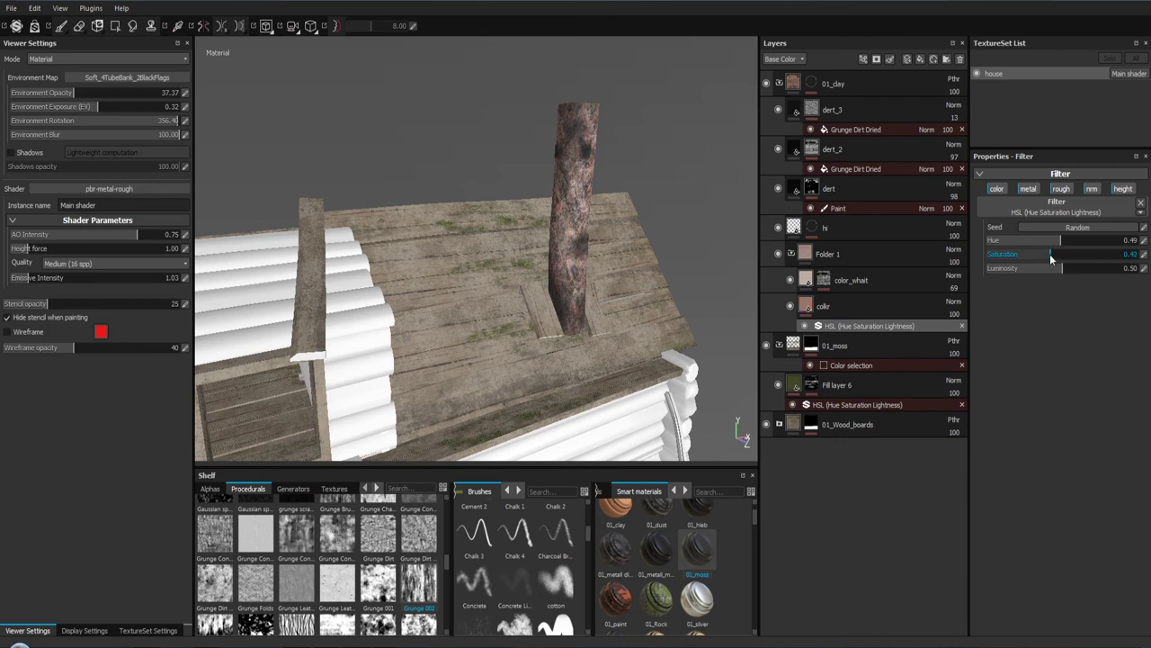
{"action": "left_click_drag", "start_coordinate": [540, 270], "coordinate": [547, 264]}
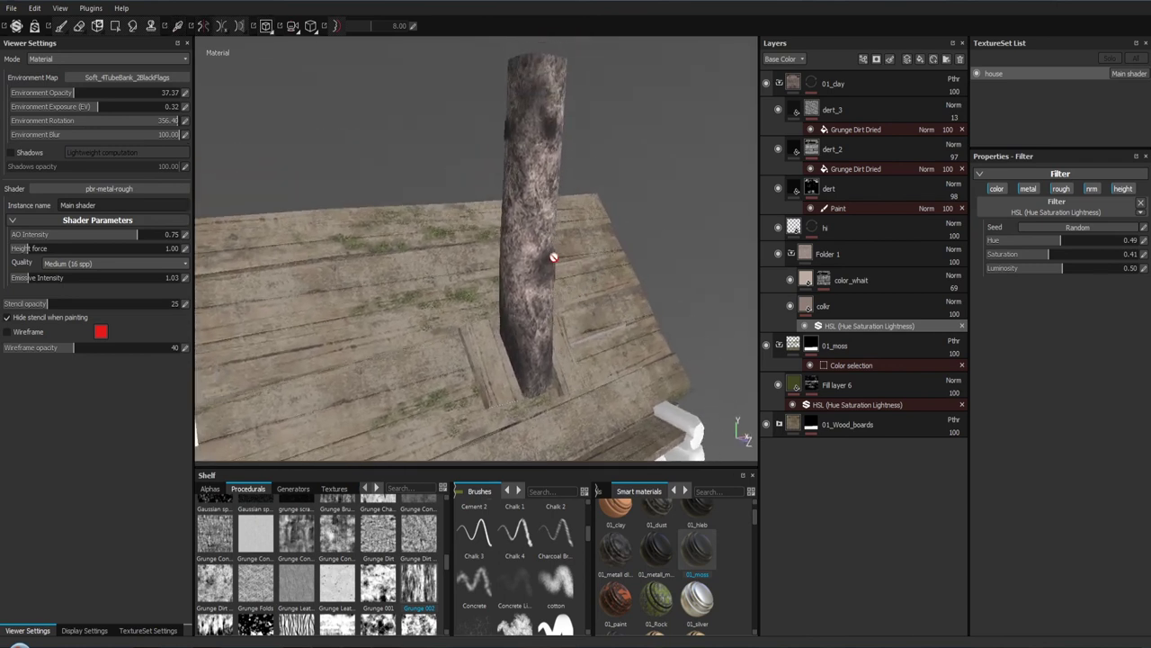
{"action": "left_click_drag", "start_coordinate": [1054, 253], "coordinate": [1080, 255]}
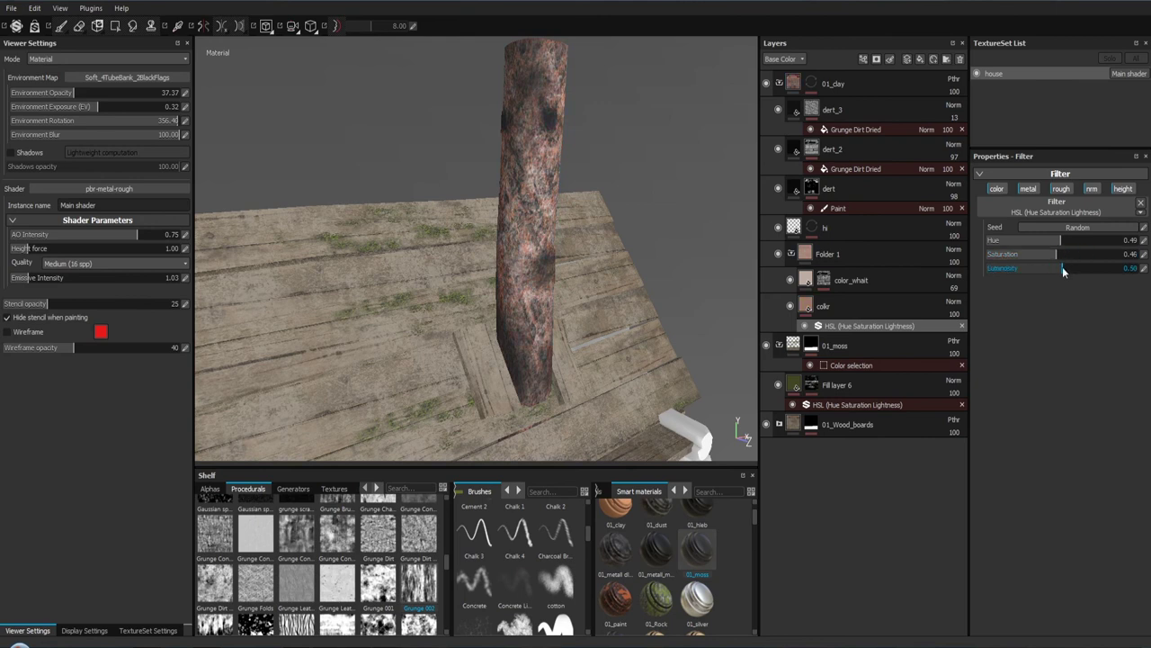
{"action": "left_click_drag", "start_coordinate": [1040, 267], "coordinate": [1050, 266]}
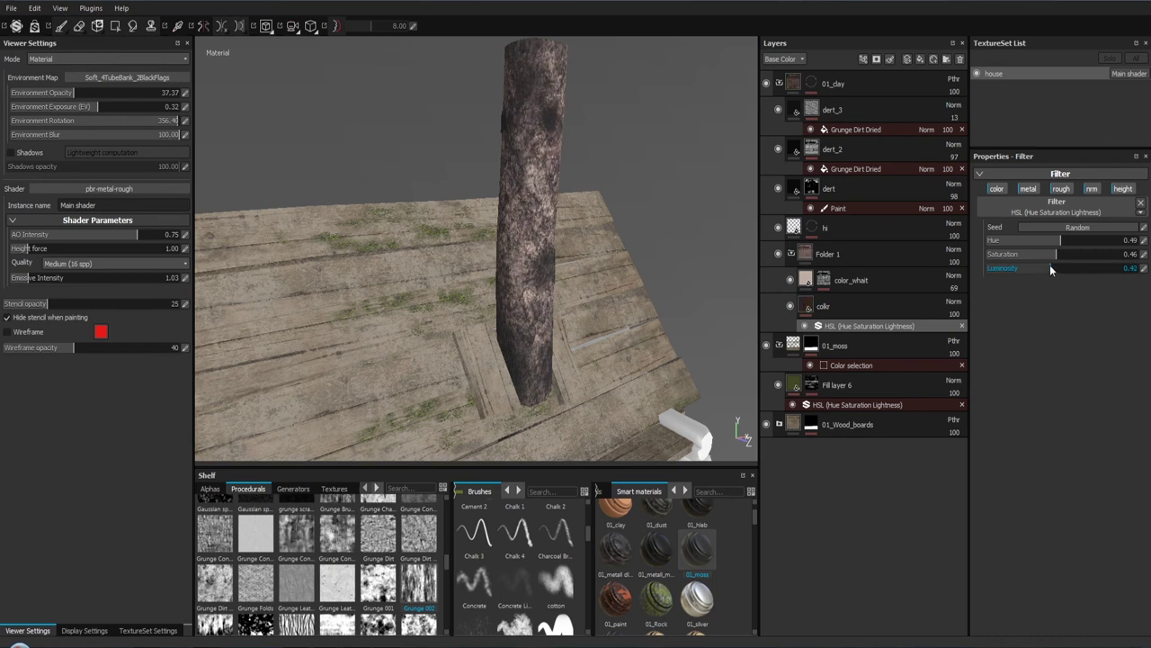
{"action": "left_click_drag", "start_coordinate": [701, 225], "coordinate": [601, 259]}
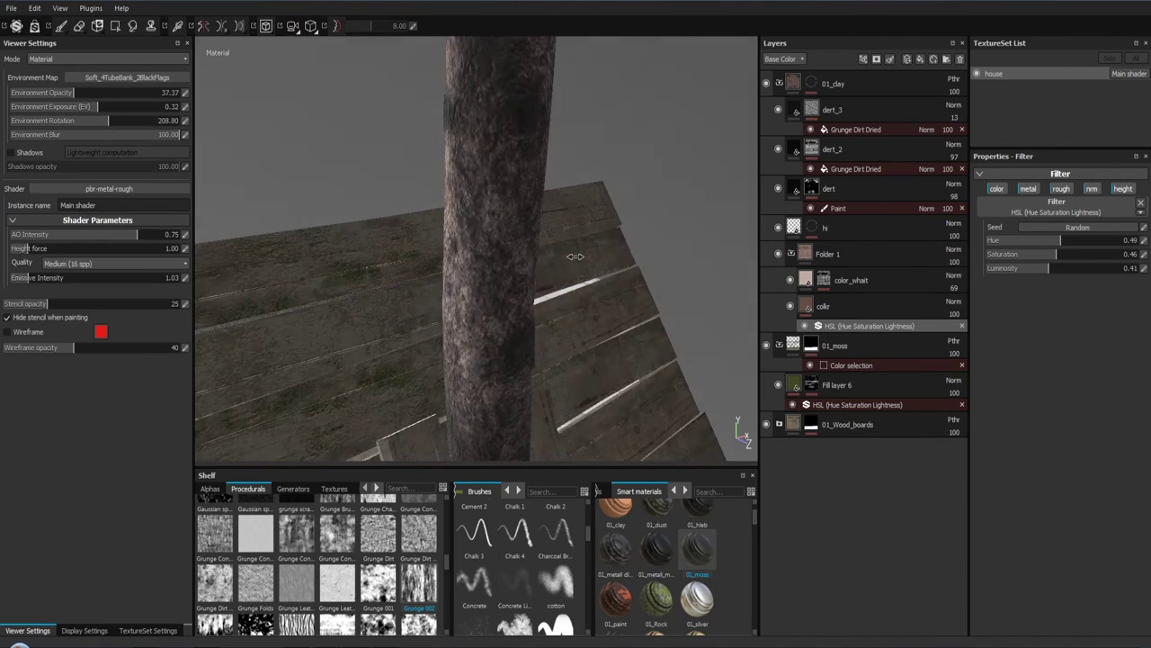
{"action": "left_click_drag", "start_coordinate": [1058, 243], "coordinate": [1059, 244]}
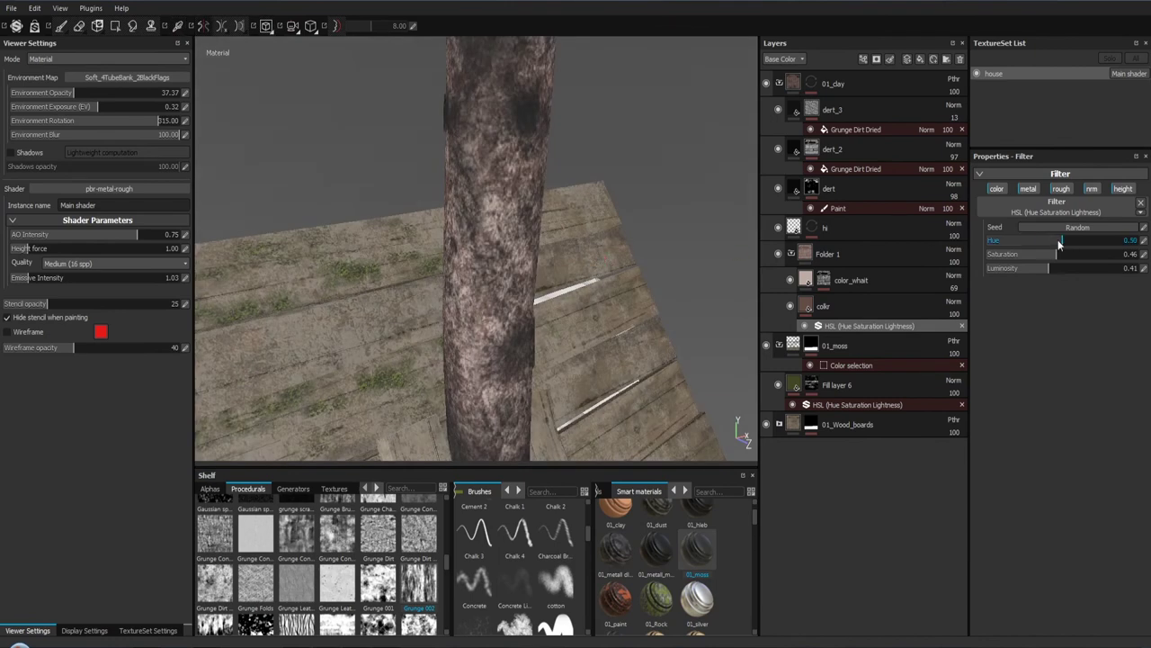
{"action": "left_click_drag", "start_coordinate": [993, 246], "coordinate": [993, 243]}
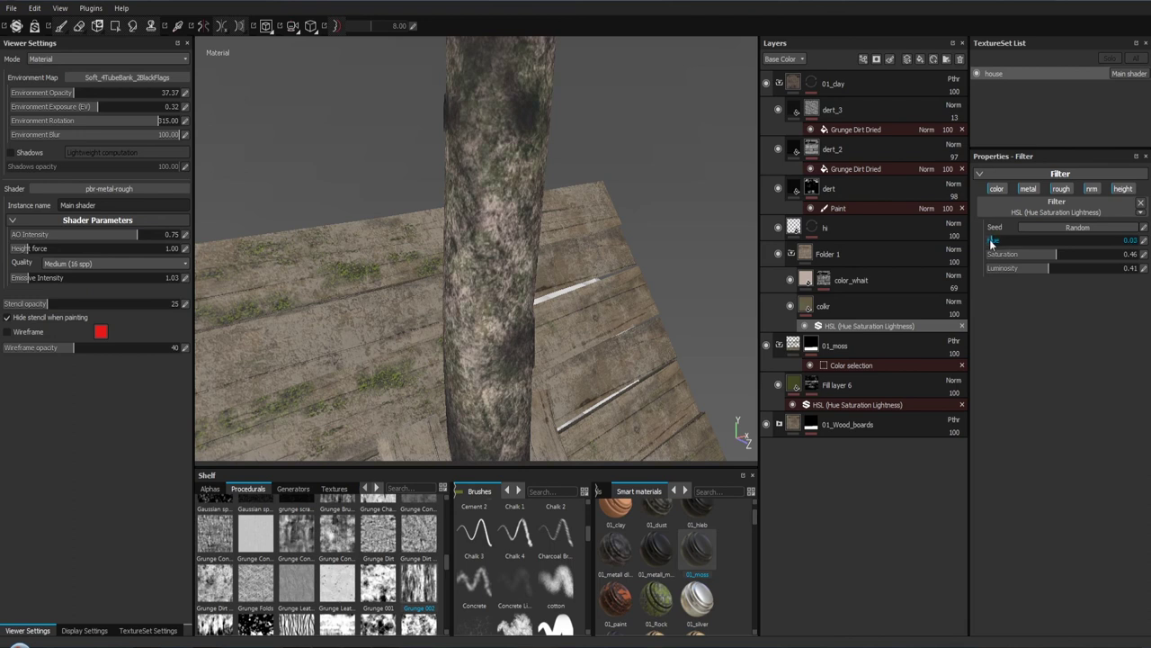
{"action": "left_click_drag", "start_coordinate": [627, 253], "coordinate": [625, 262]}
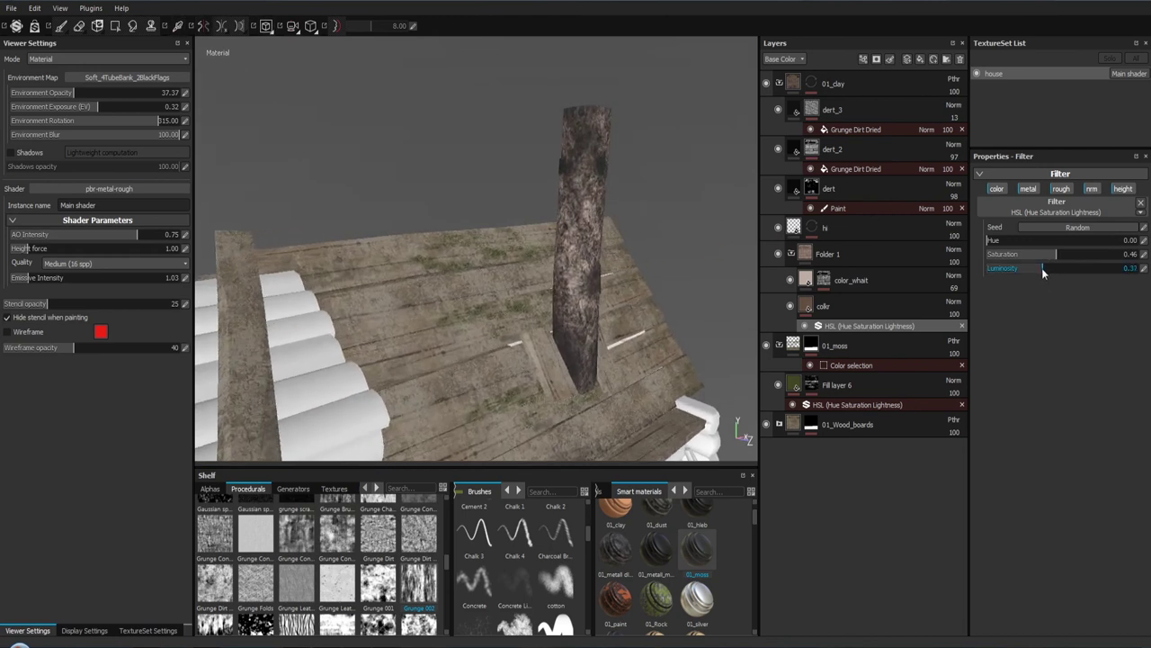
Step: Try different luminosity and saturation values on the post's HSL filter while viewing it from several angles
{"action": "left_click_drag", "start_coordinate": [1043, 268], "coordinate": [1039, 266]}
{"action": "left_click_drag", "start_coordinate": [576, 261], "coordinate": [719, 257]}
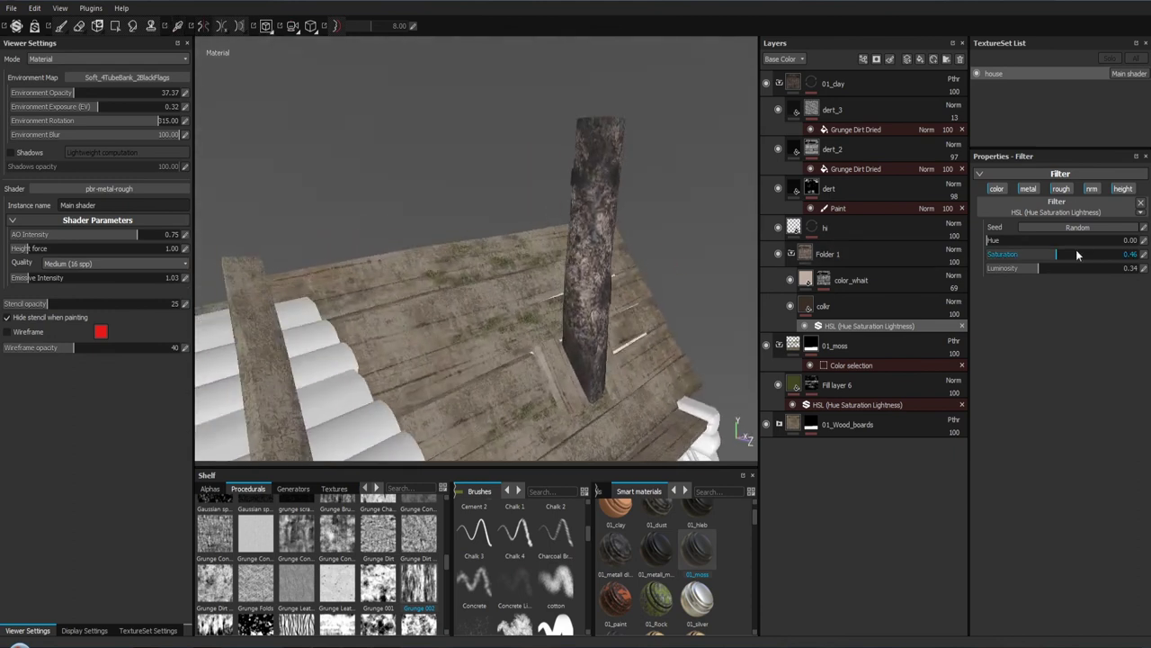
{"action": "left_click_drag", "start_coordinate": [1057, 258], "coordinate": [1070, 272]}
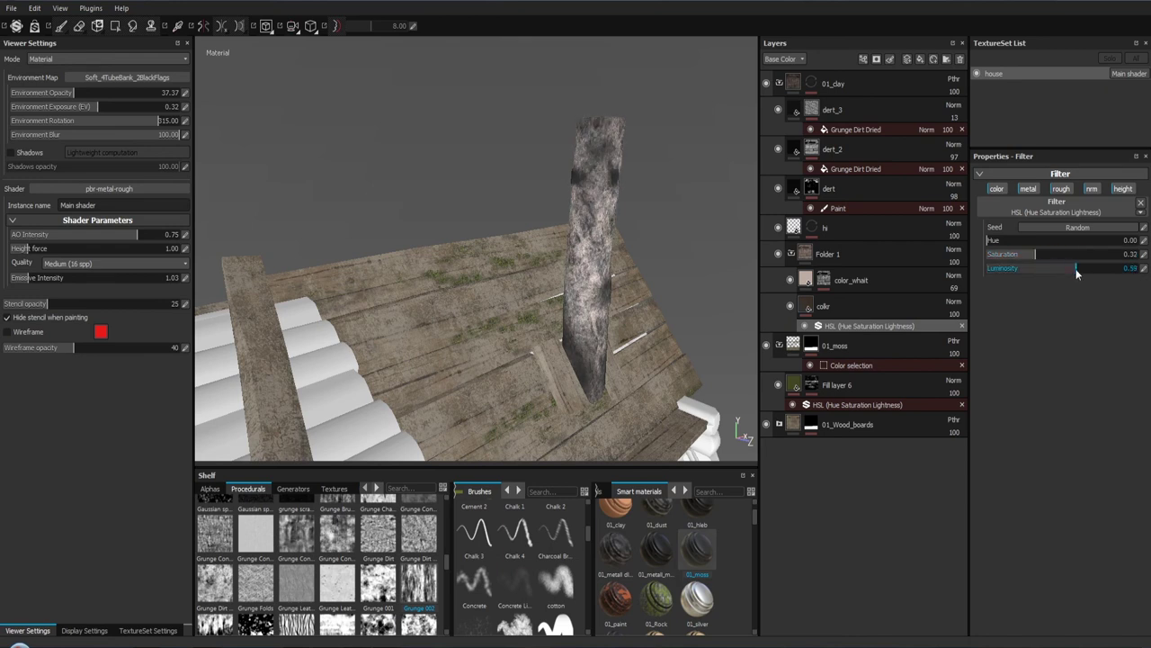
{"action": "left_click_drag", "start_coordinate": [706, 243], "coordinate": [664, 289]}
{"action": "left_click_drag", "start_coordinate": [1036, 256], "coordinate": [1054, 258]}
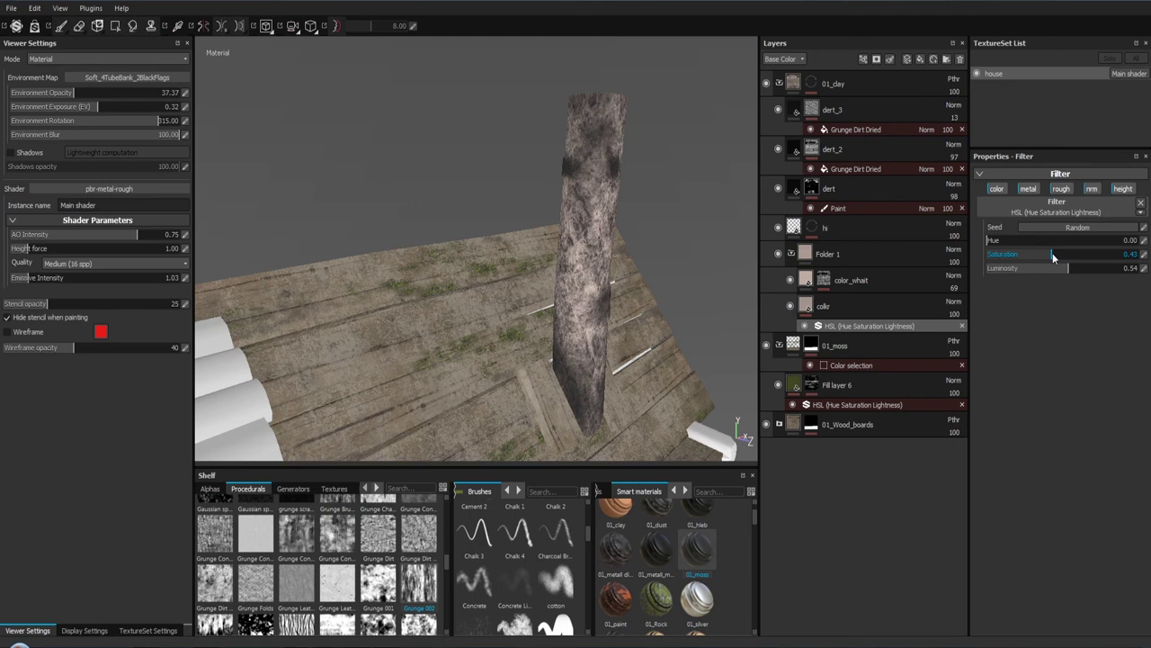
{"action": "left_click_drag", "start_coordinate": [630, 234], "coordinate": [590, 365]}
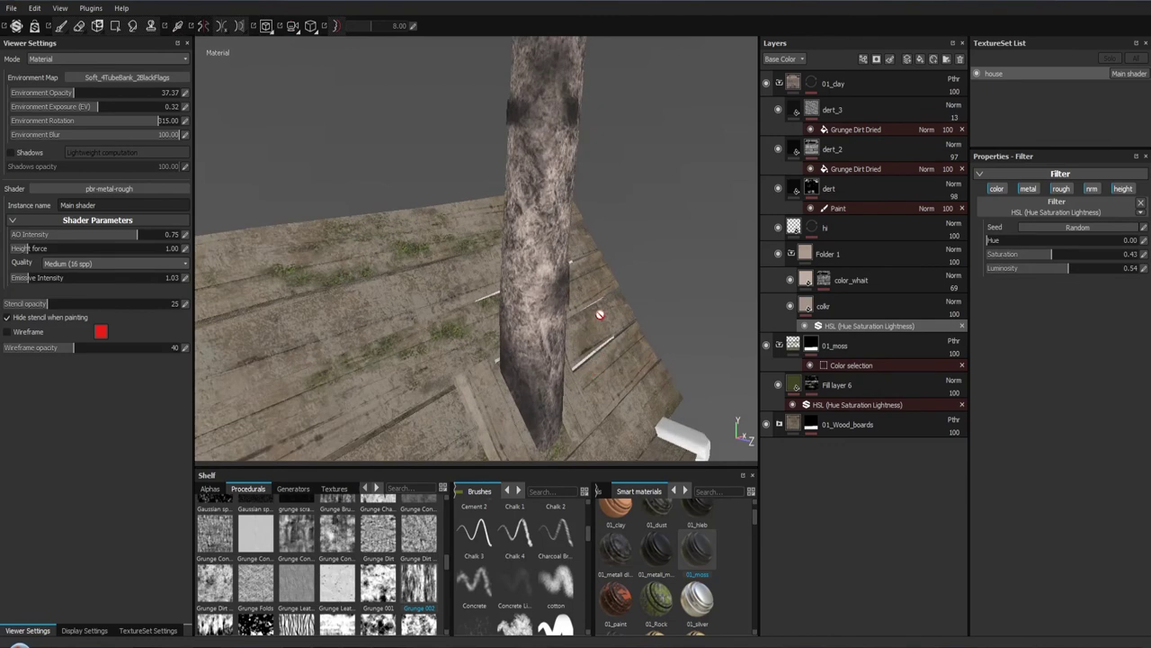
{"action": "left_click_drag", "start_coordinate": [571, 263], "coordinate": [578, 328]}
{"action": "left_click_drag", "start_coordinate": [578, 328], "coordinate": [519, 249]}
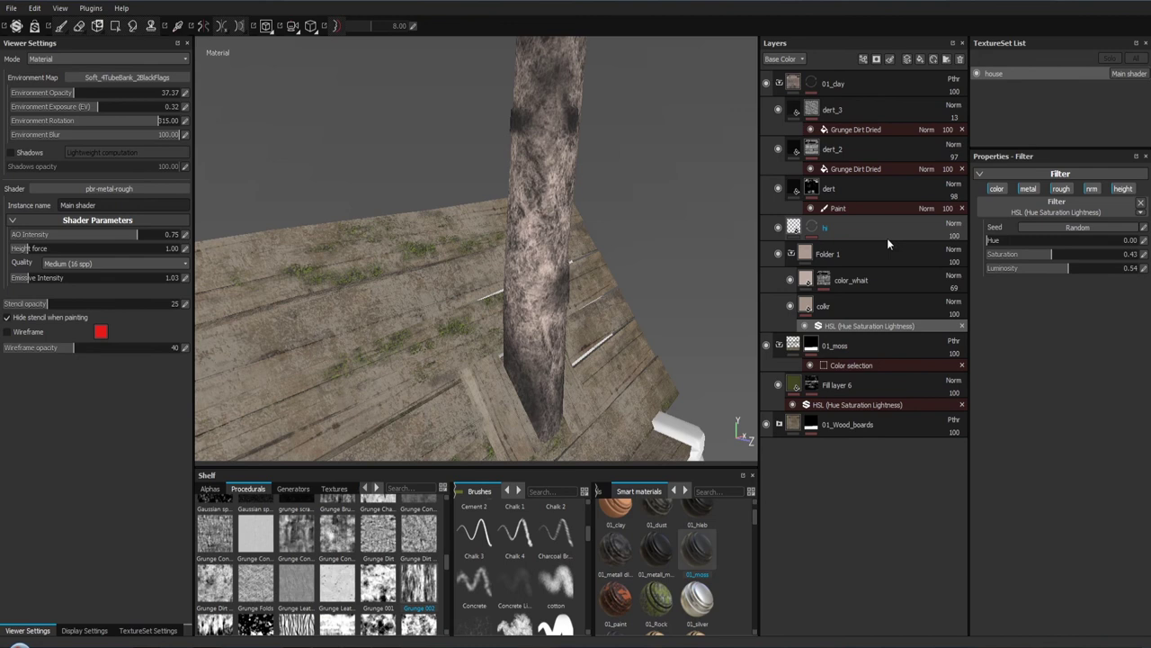
Step: Settle the HSL filter at saturation 0.44 and luminosity 0.46
{"action": "left_click", "coordinate": [1052, 258]}
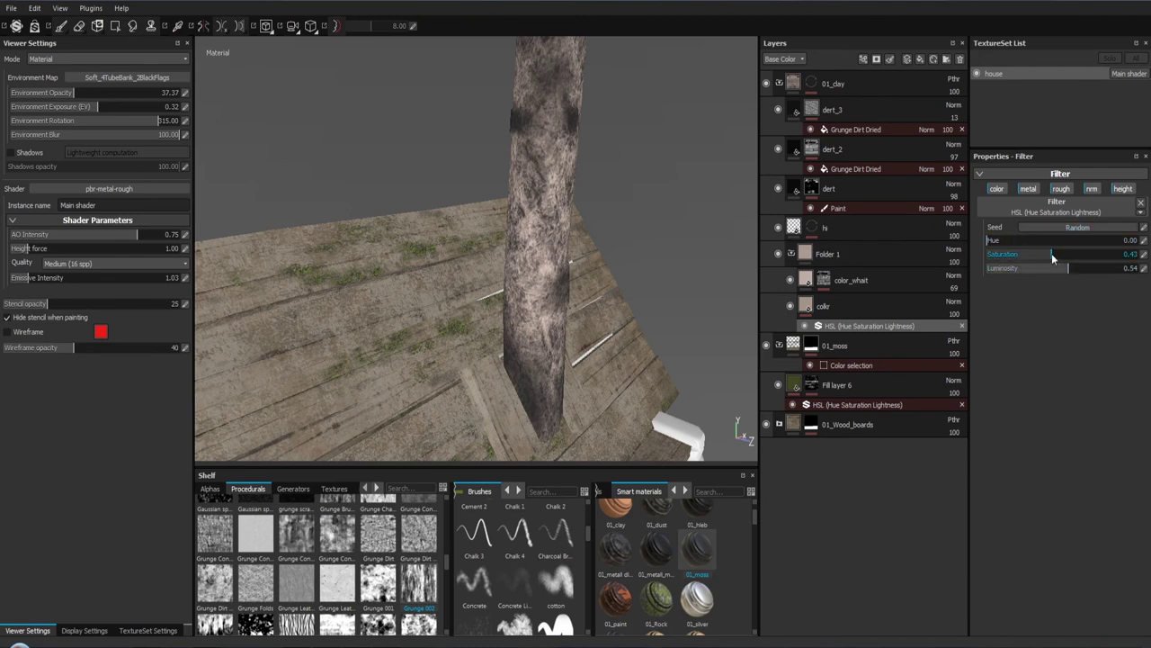
{"action": "left_click_drag", "start_coordinate": [1053, 258], "coordinate": [1076, 254]}
{"action": "left_click", "coordinate": [1068, 267]}
{"action": "left_click_drag", "start_coordinate": [1067, 267], "coordinate": [1060, 267]}
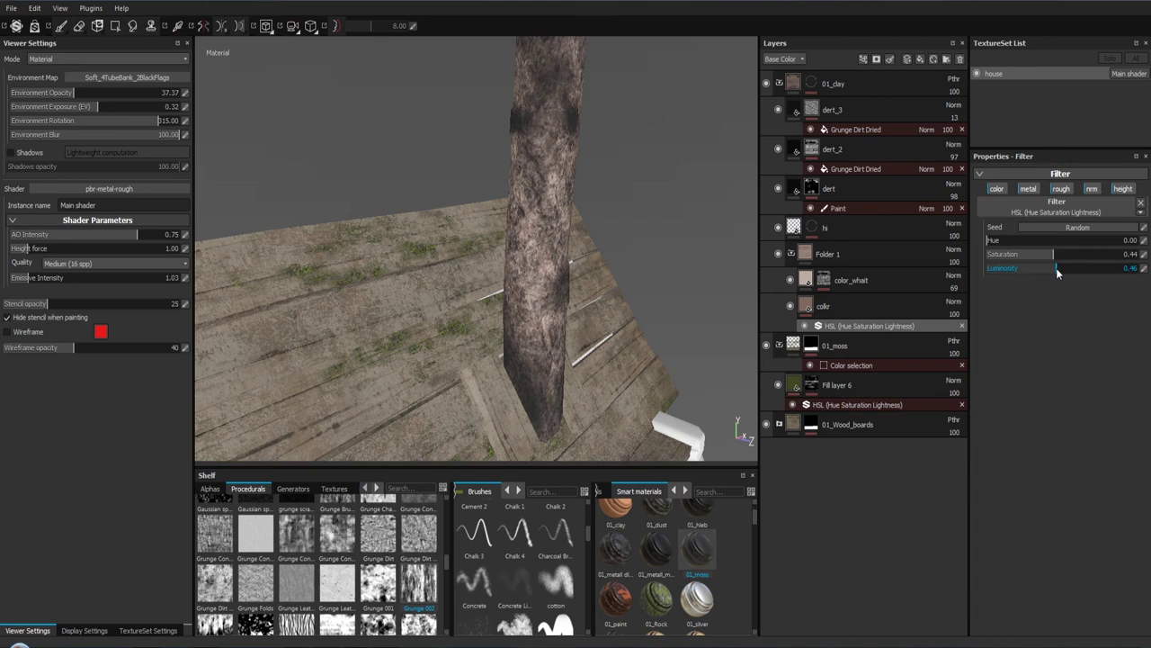
{"action": "left_click_drag", "start_coordinate": [665, 235], "coordinate": [620, 191]}
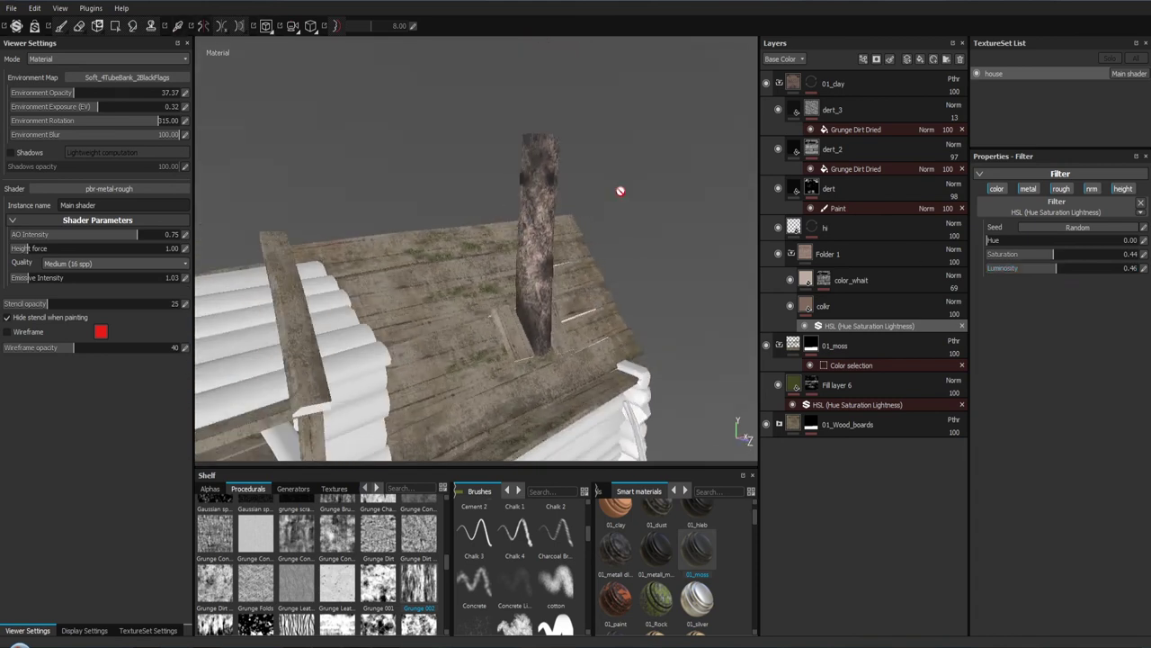
Step: Compare the post with color_whait hidden, lower color_whait opacity to 69 and save the project
{"action": "key", "text": "ctrl+s"}
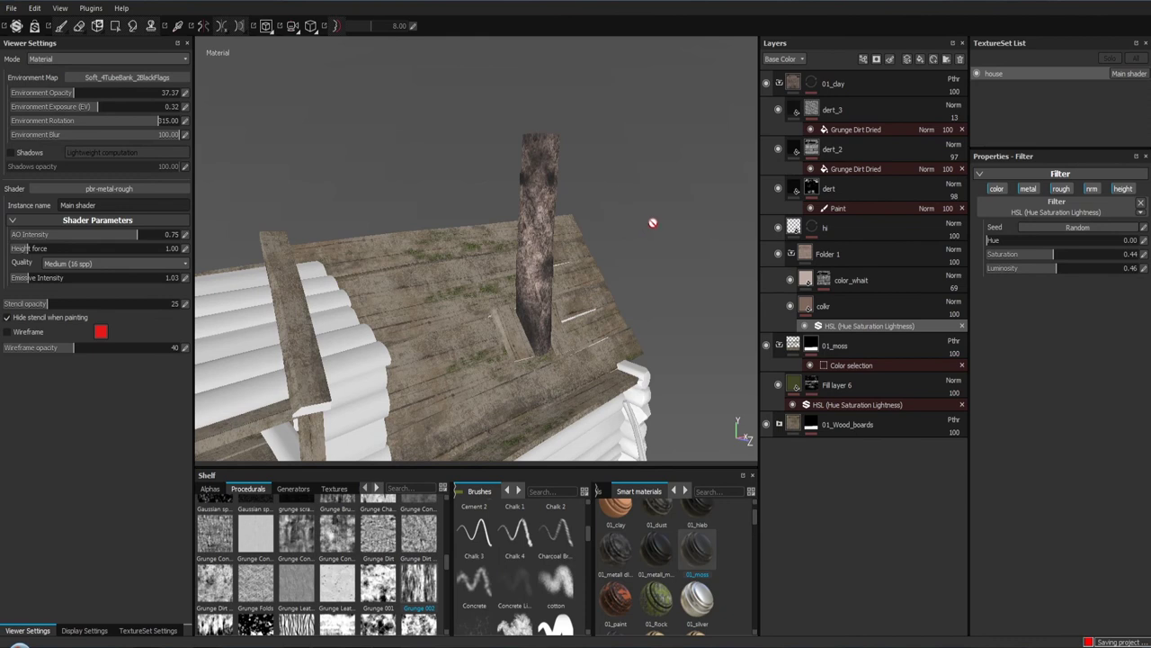
{"action": "left_click", "coordinate": [792, 280]}
{"action": "left_click", "coordinate": [791, 279]}
{"action": "left_click_drag", "start_coordinate": [617, 260], "coordinate": [666, 252]}
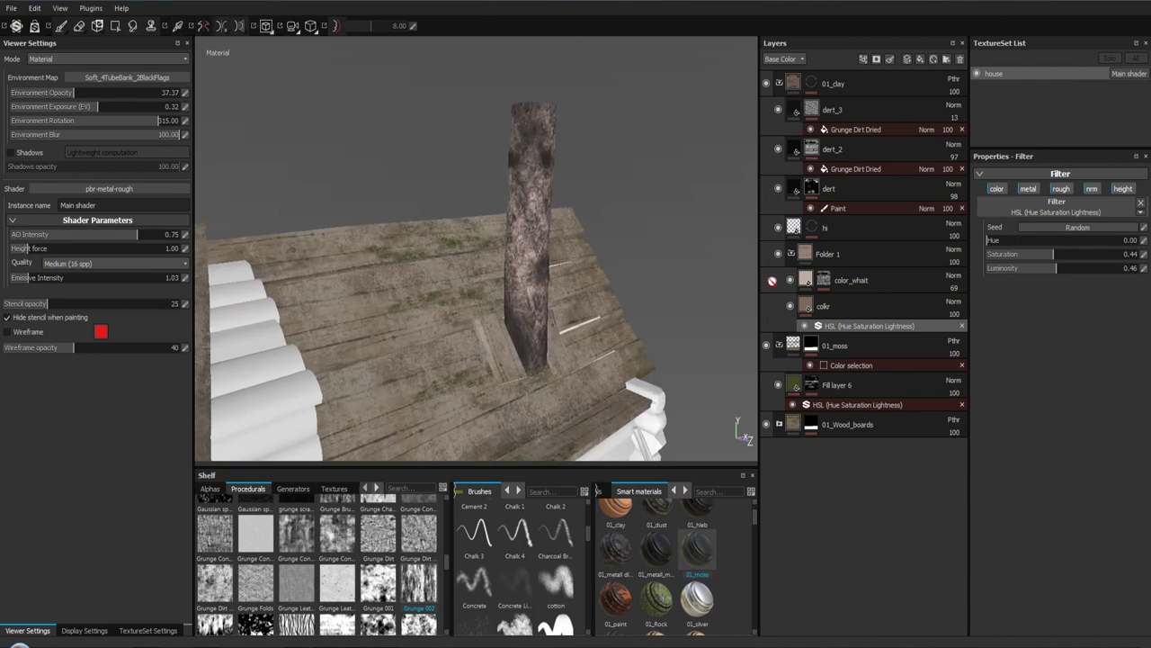
{"action": "left_click_drag", "start_coordinate": [954, 290], "coordinate": [751, 270]}
{"action": "key", "text": "ctrl+s"}
{"action": "left_click_drag", "start_coordinate": [591, 236], "coordinate": [435, 242]}
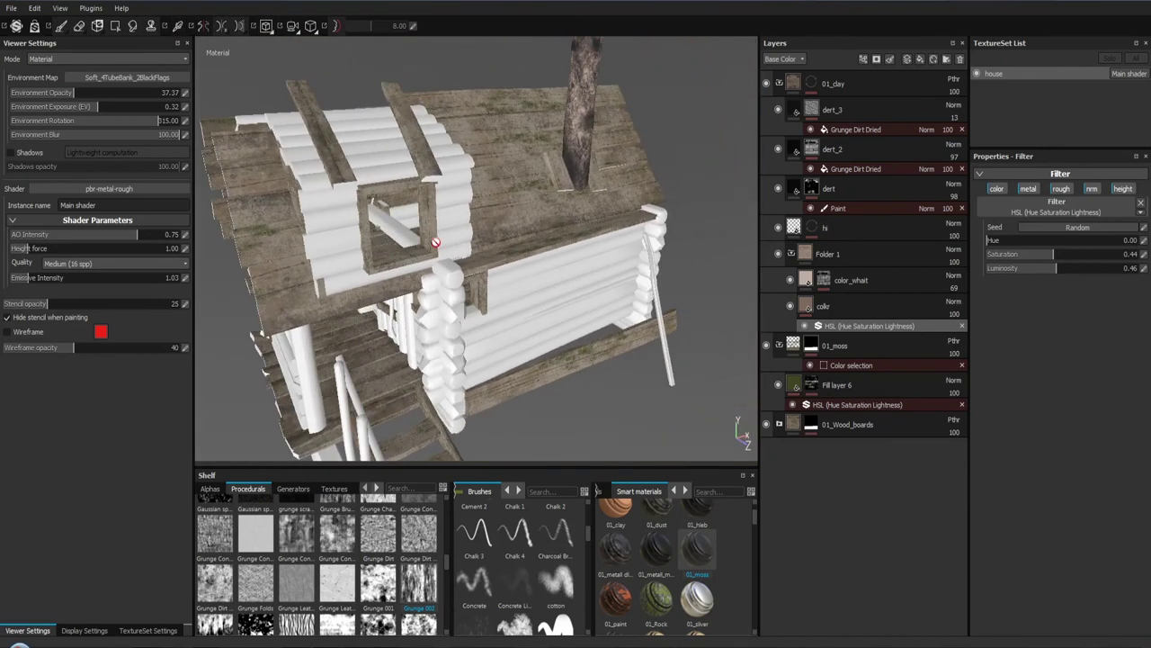
Step: Collapse the 01_clay and 01_moss groups and add the 01_blower smart material as a new layer
{"action": "left_click", "coordinate": [780, 84]}
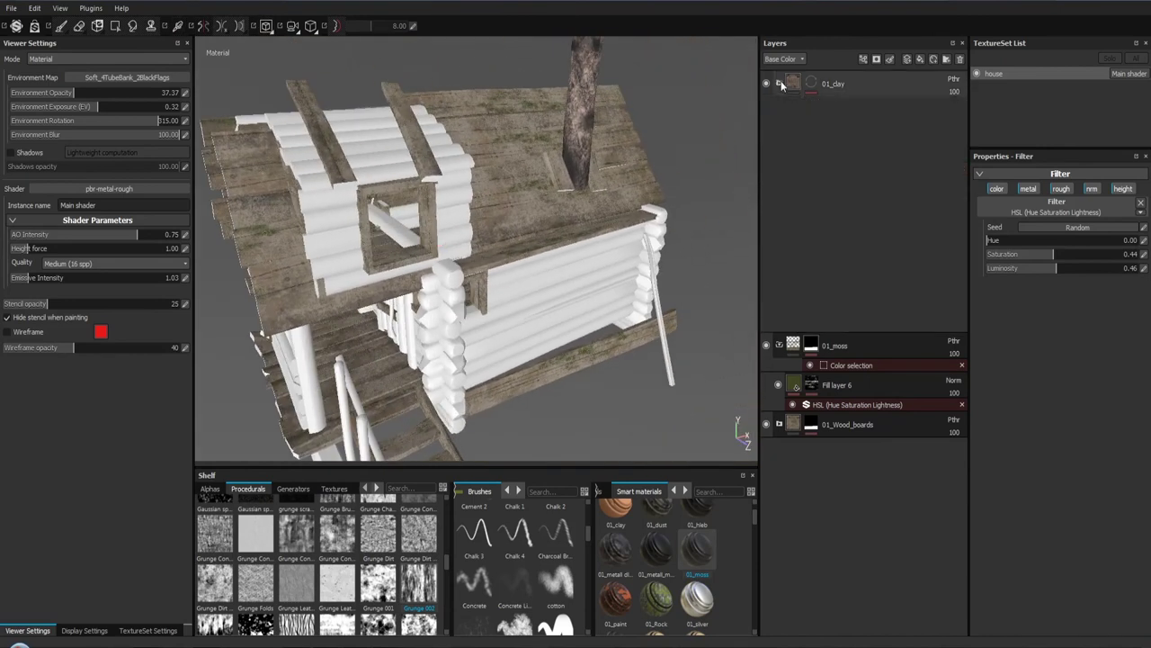
{"action": "left_click", "coordinate": [780, 109]}
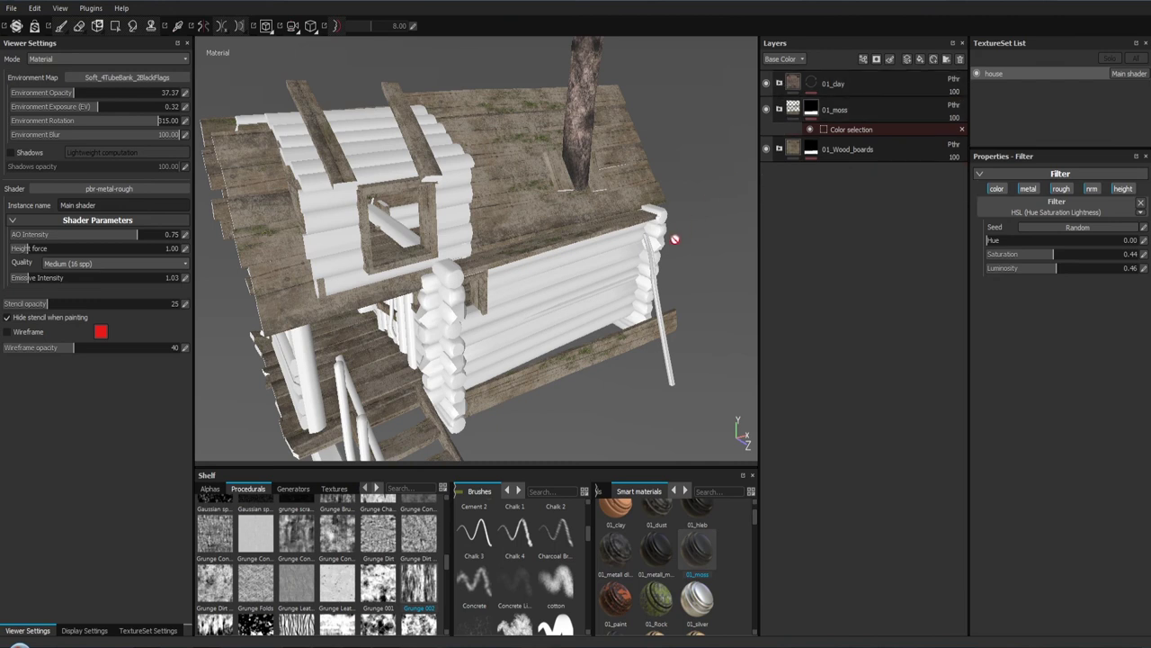
{"action": "left_click_drag", "start_coordinate": [674, 240], "coordinate": [664, 227]}
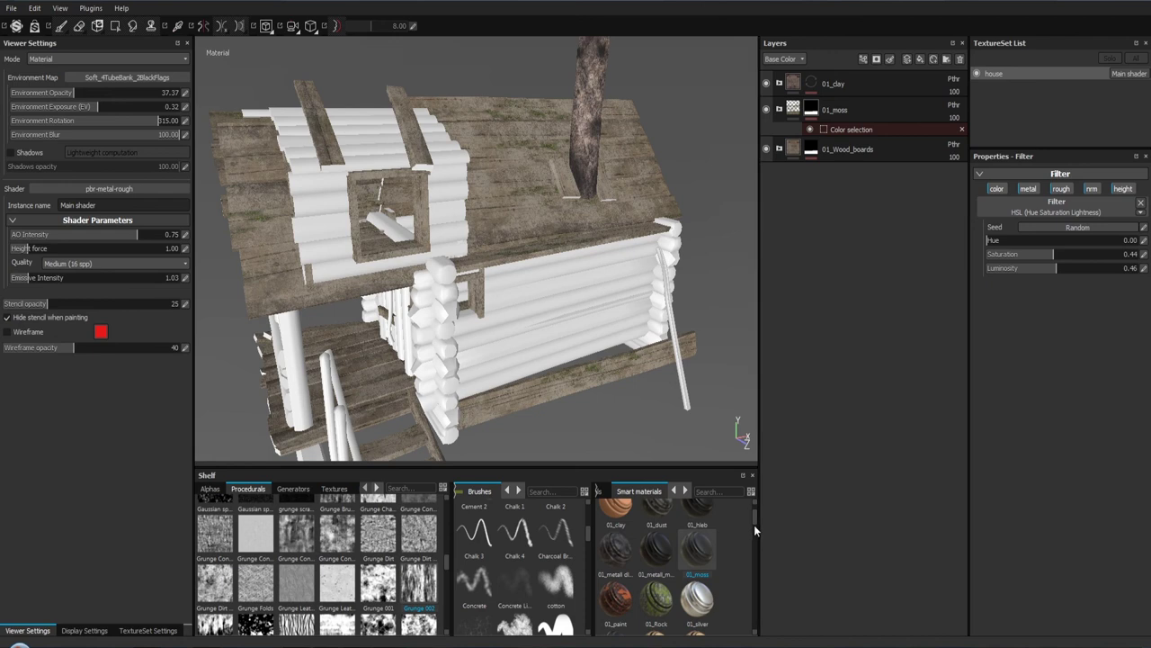
{"action": "left_click_drag", "start_coordinate": [756, 518], "coordinate": [756, 513]}
{"action": "mouse_move", "coordinate": [656, 520]}
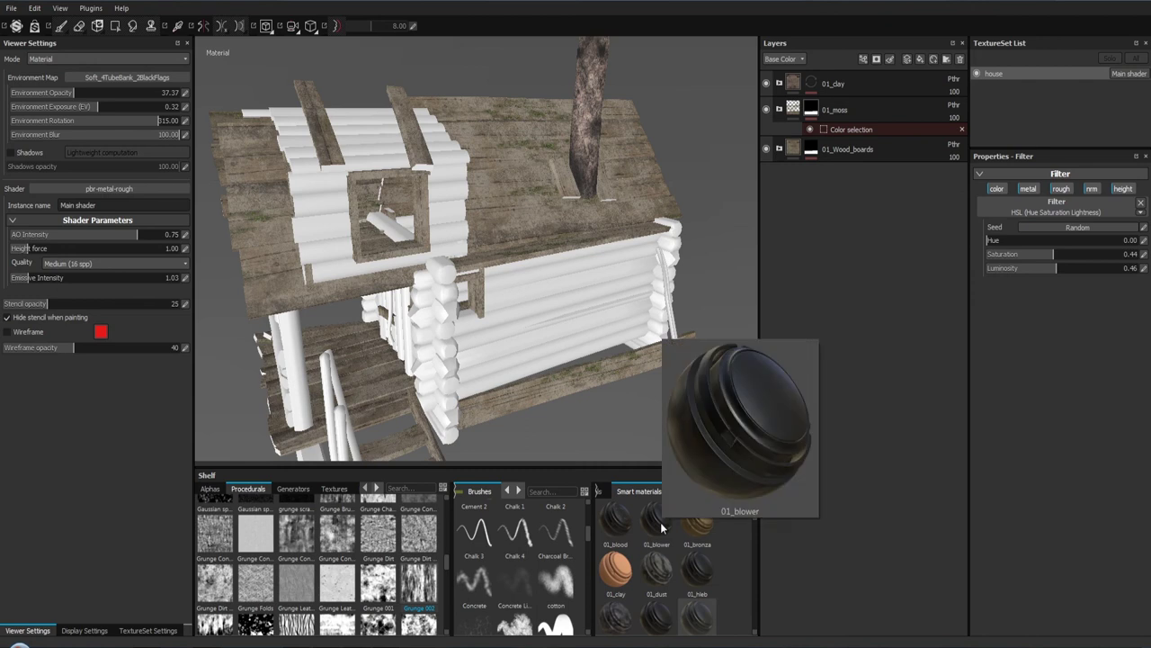
{"action": "left_click_drag", "start_coordinate": [655, 523], "coordinate": [832, 258]}
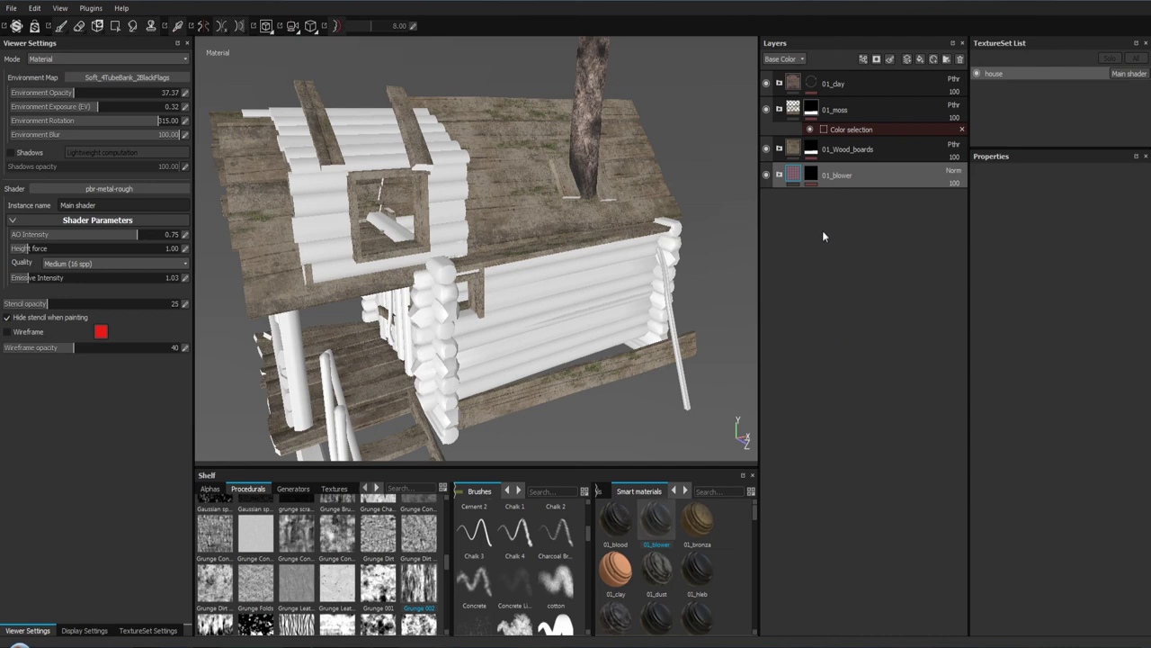
{"action": "right_click", "coordinate": [811, 177]}
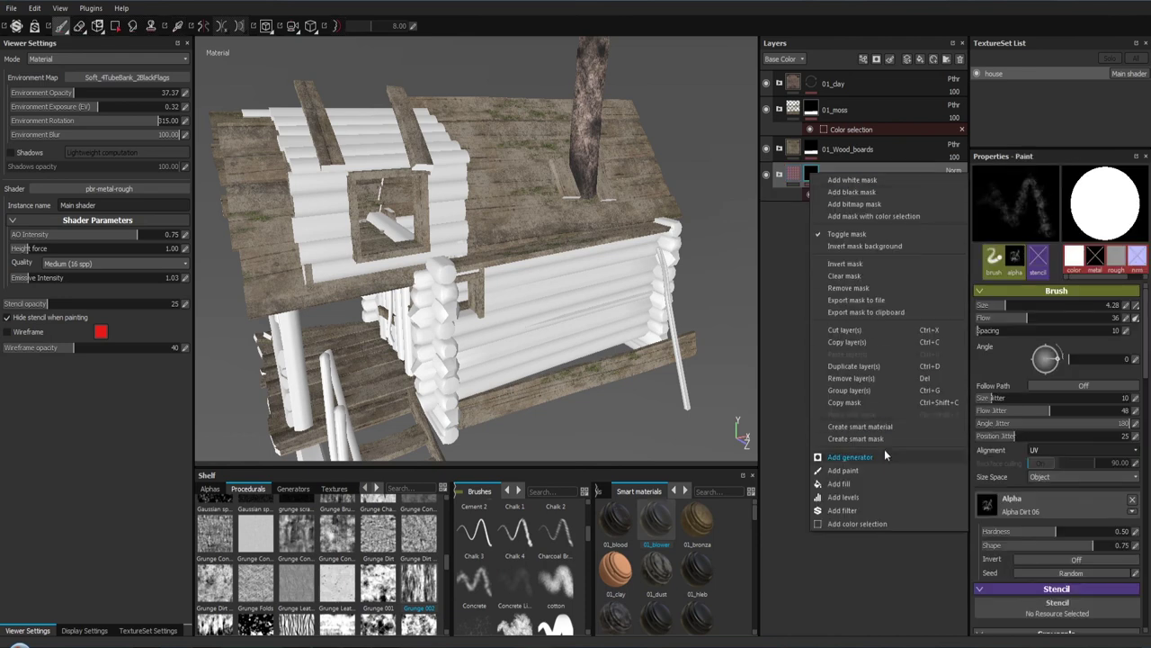
Step: Keep one Color selection effect on 01_blower's mask, picking the magenta wall colour from the ID map
{"action": "left_click", "coordinate": [884, 525]}
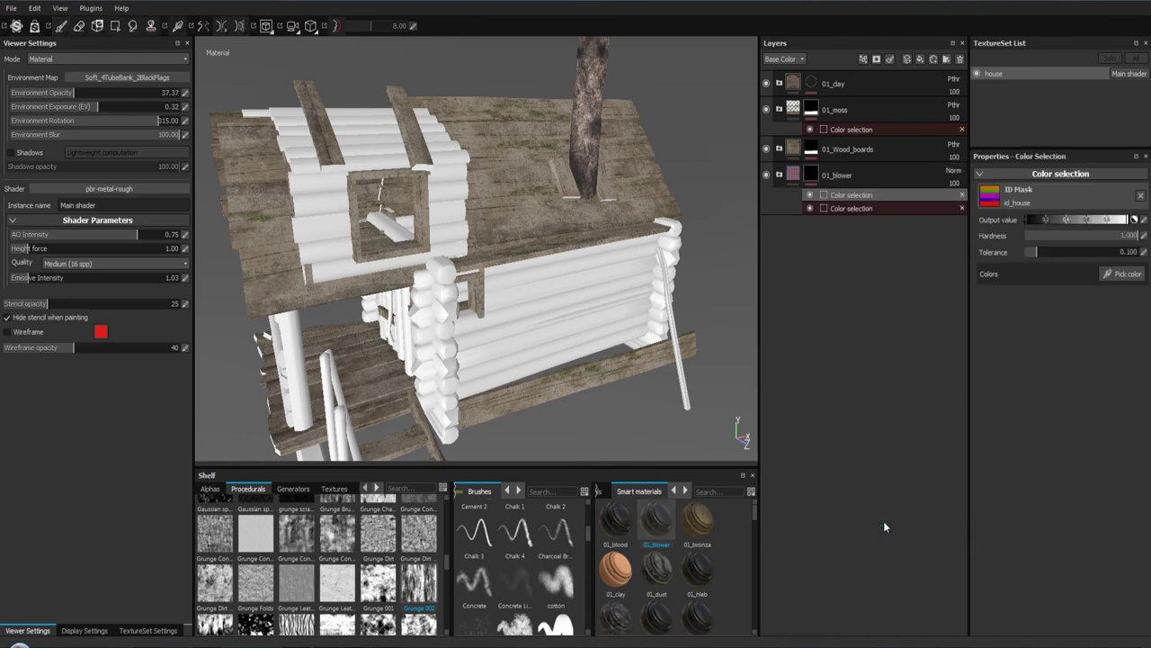
{"action": "left_click", "coordinate": [961, 208]}
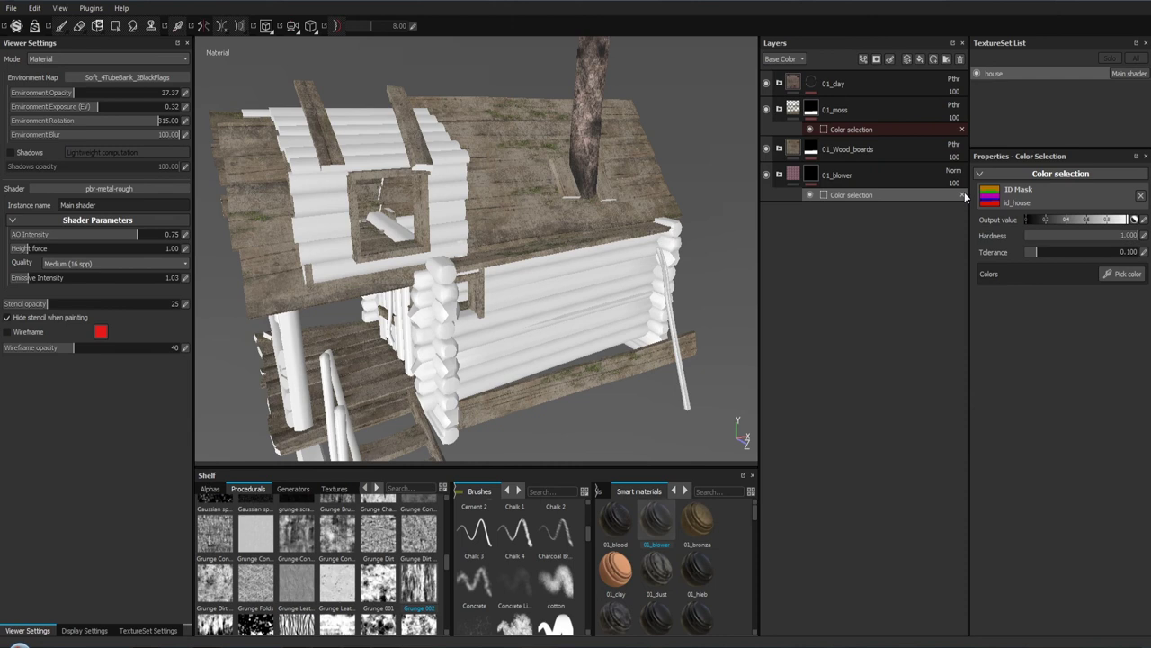
{"action": "left_click", "coordinate": [962, 194]}
{"action": "right_click", "coordinate": [812, 175]}
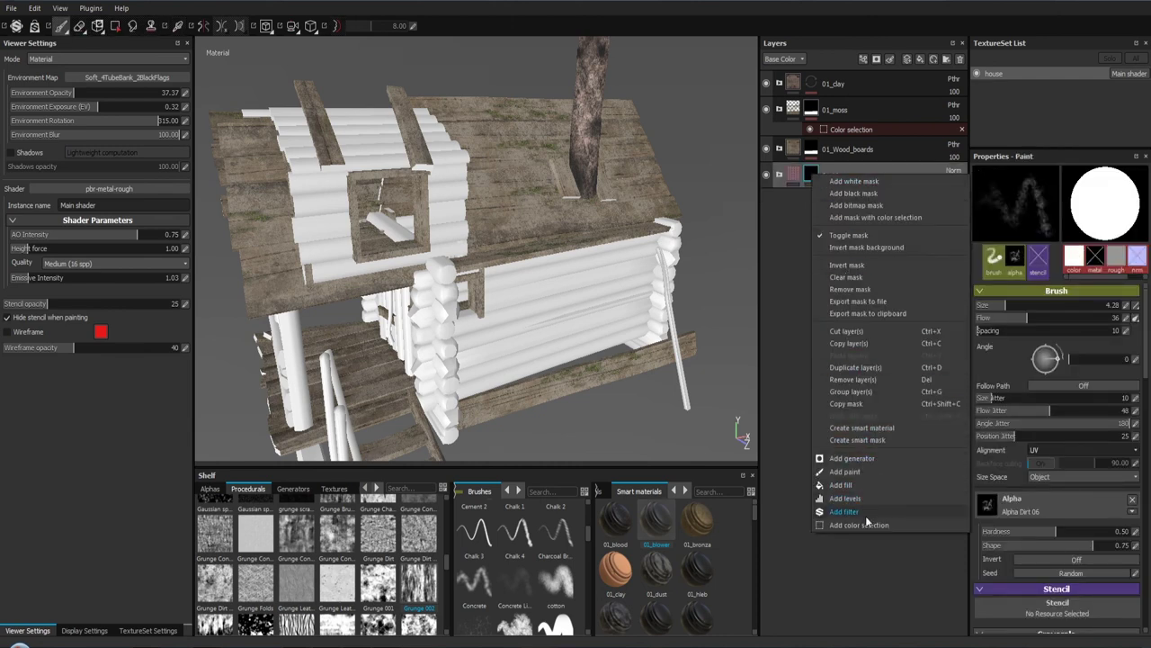
{"action": "left_click", "coordinate": [867, 525]}
{"action": "left_click", "coordinate": [1121, 273]}
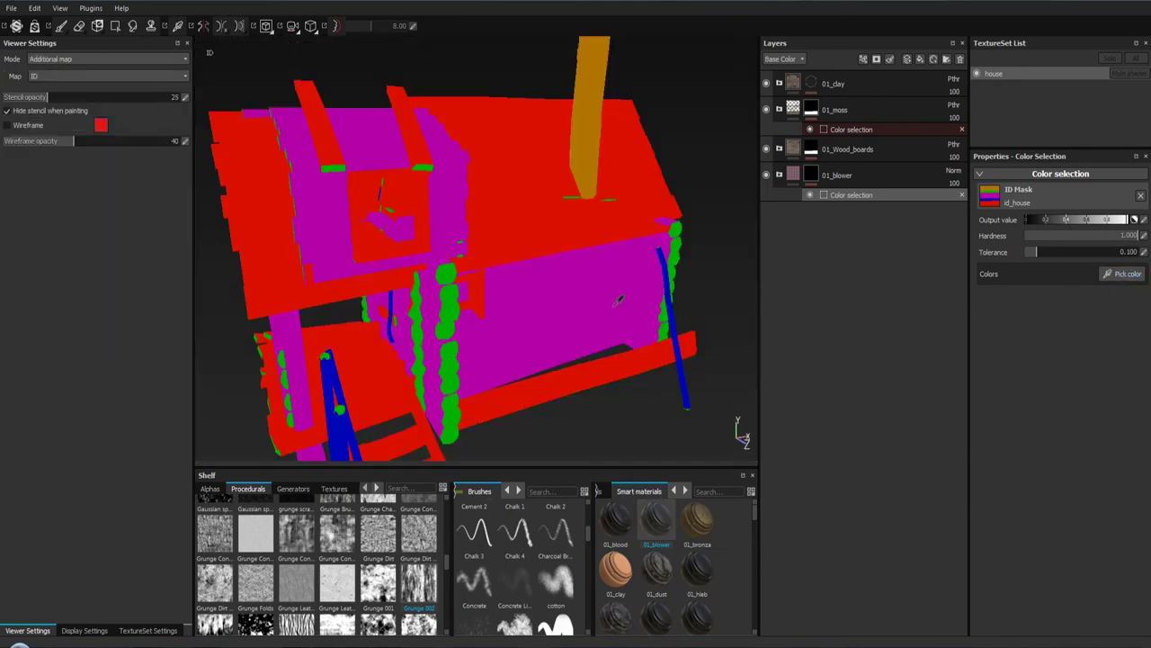
{"action": "left_click", "coordinate": [612, 304]}
Step: Browse the Smart materials shelf while zoomed on the walls, then select the 01_blower layer
{"action": "left_click_drag", "start_coordinate": [612, 306], "coordinate": [543, 320]}
{"action": "scroll", "scroll_direction": "up", "scroll_amount": 3}
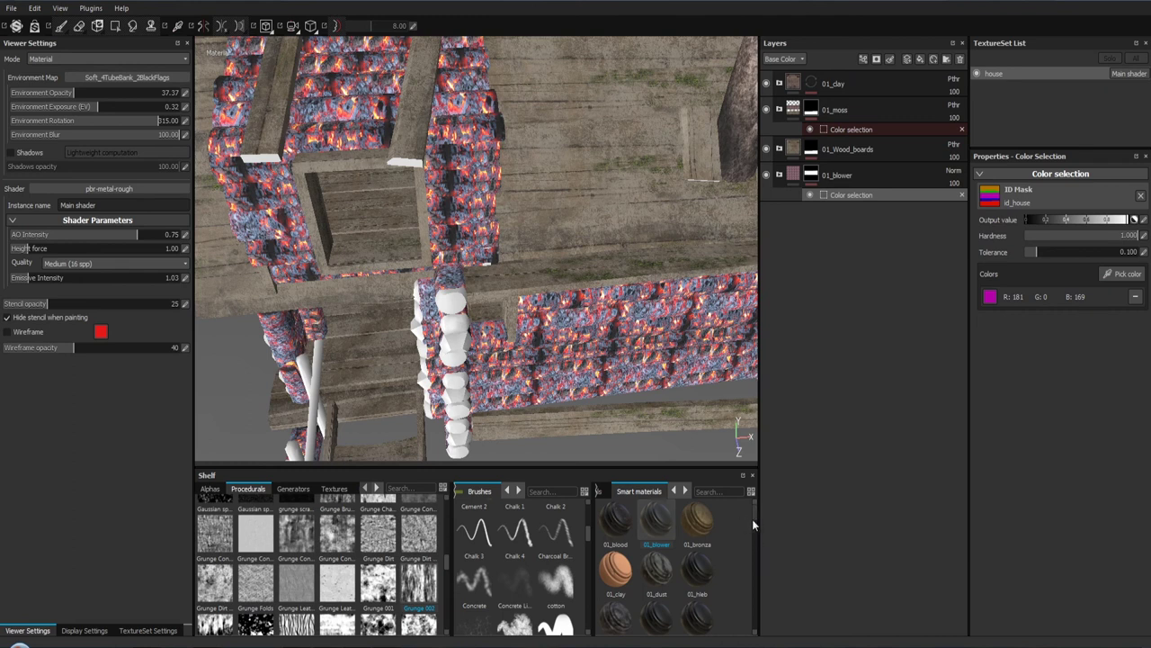
{"action": "scroll", "scroll_direction": "down", "scroll_amount": 3}
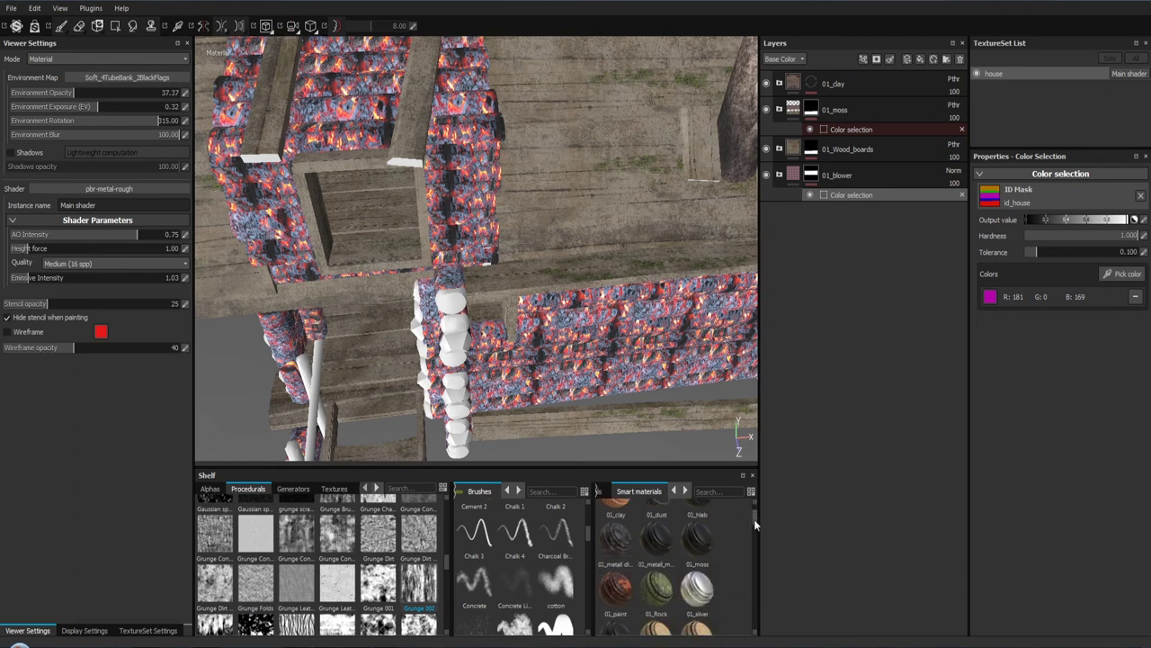
{"action": "scroll", "scroll_direction": "down", "scroll_amount": 3}
{"action": "scroll", "scroll_direction": "down", "scroll_amount": 3}
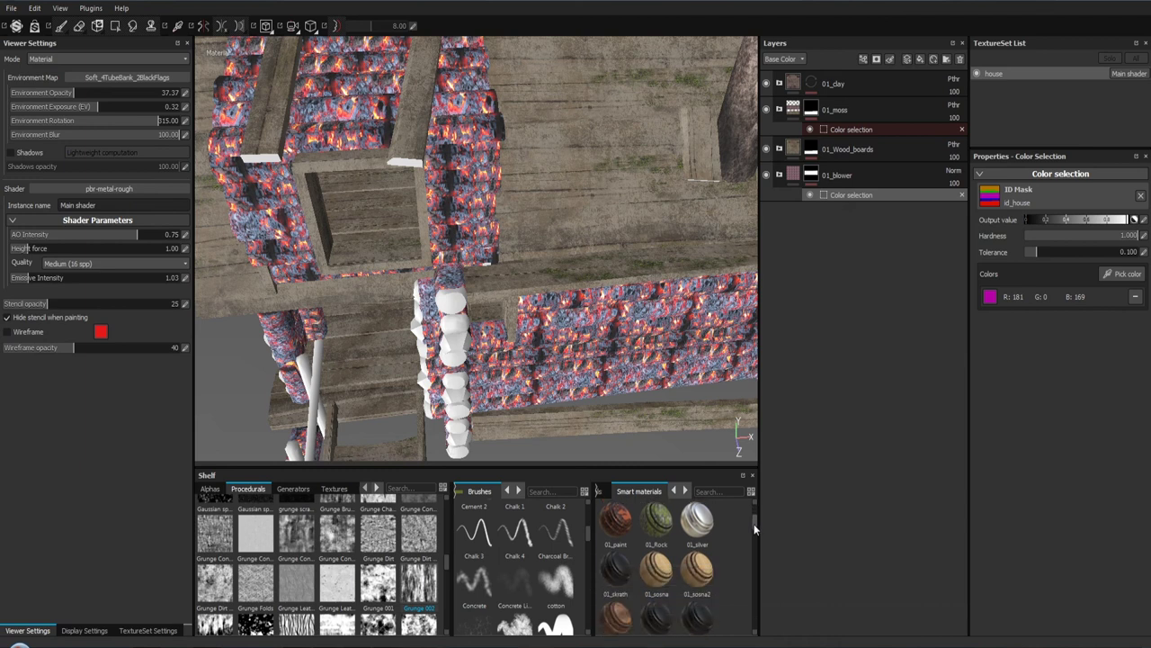
{"action": "scroll", "scroll_direction": "down", "scroll_amount": 3}
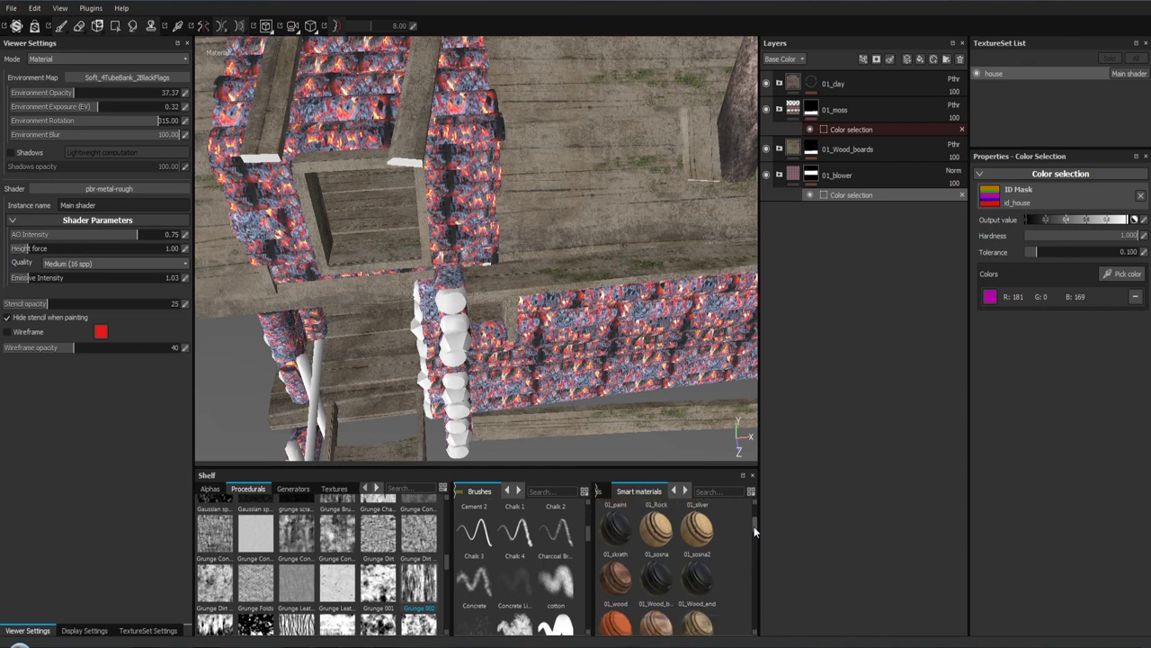
{"action": "scroll", "scroll_direction": "down", "scroll_amount": 3}
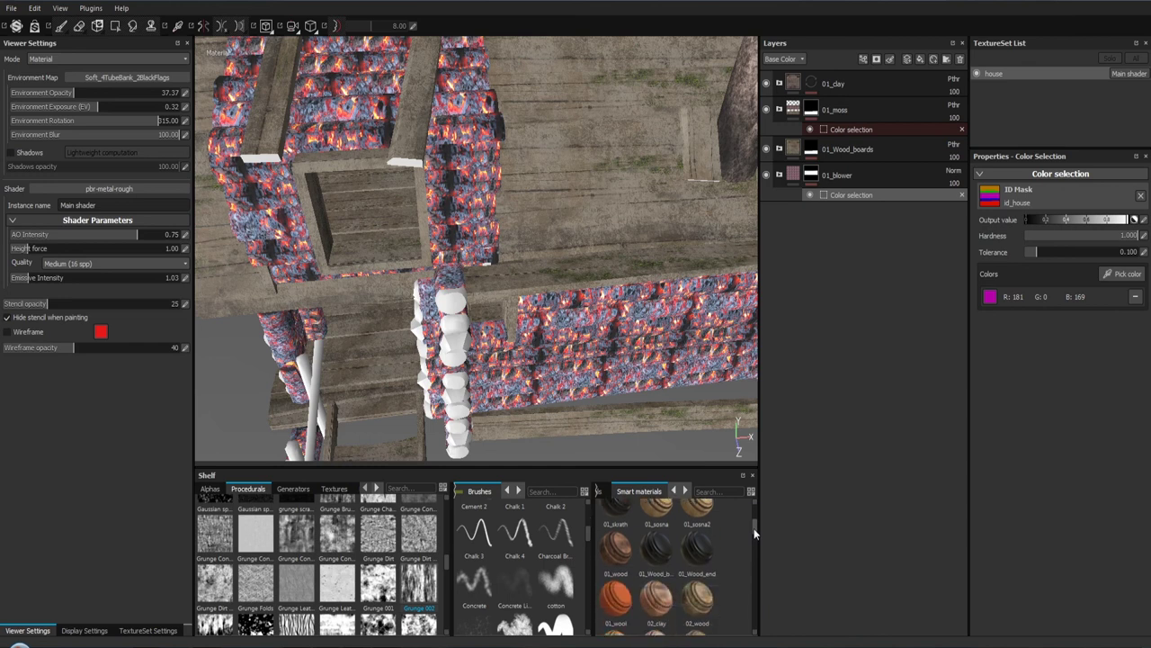
{"action": "scroll", "scroll_direction": "down", "scroll_amount": 3}
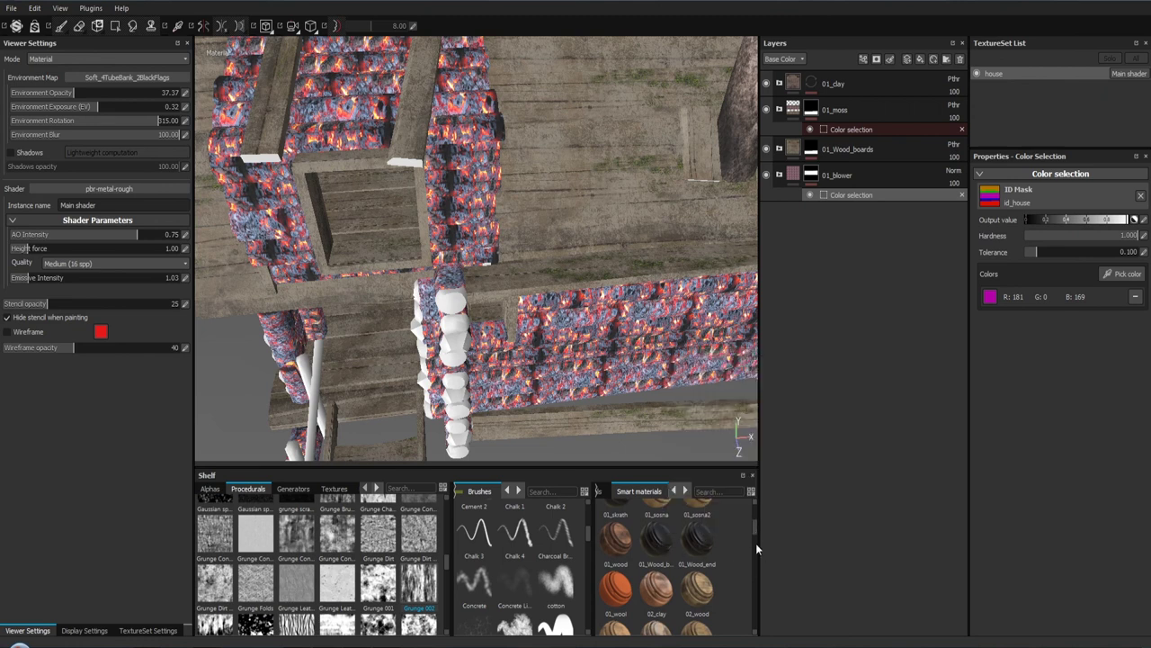
{"action": "scroll", "scroll_direction": "down", "scroll_amount": 3}
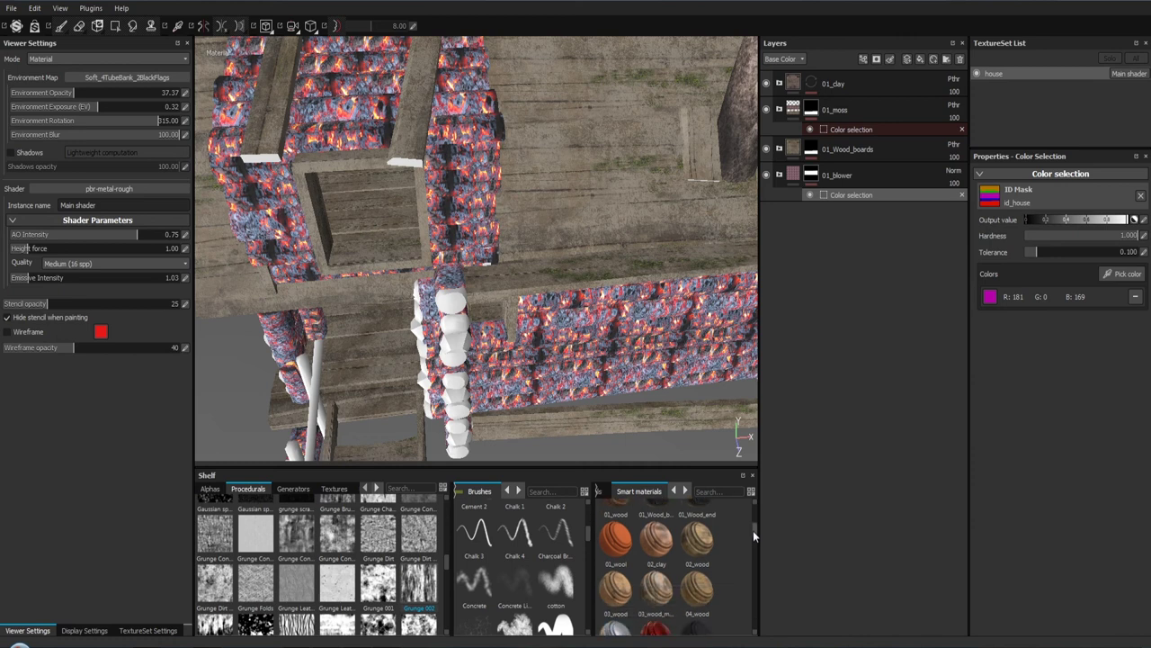
{"action": "left_click_drag", "start_coordinate": [752, 529], "coordinate": [752, 532]}
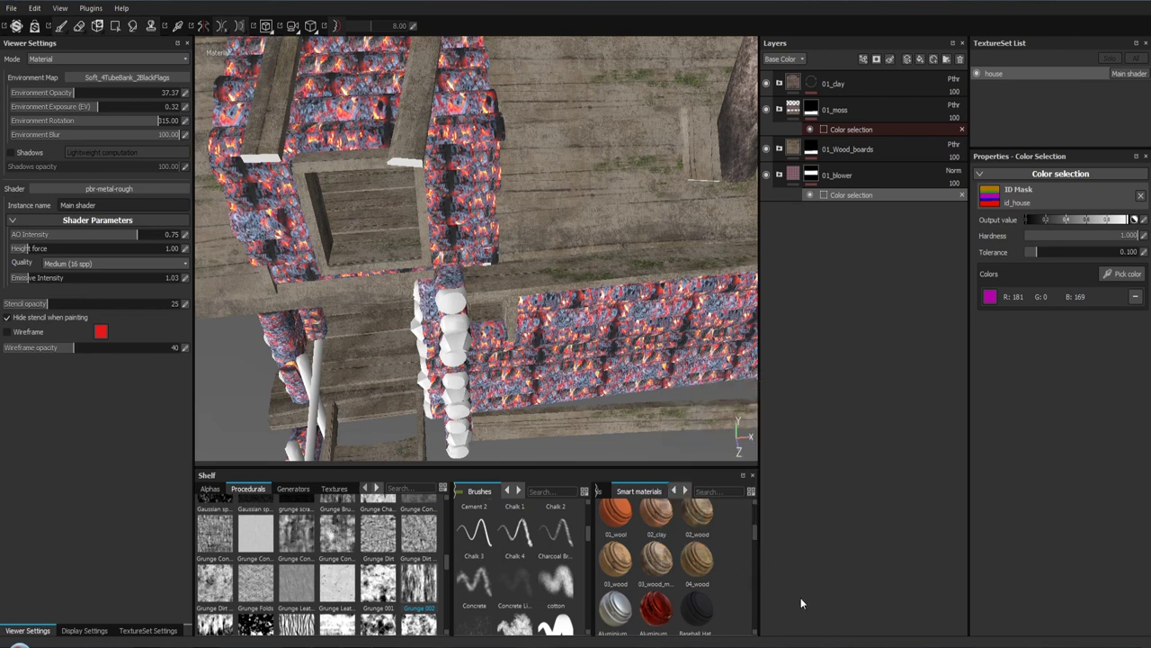
{"action": "left_click_drag", "start_coordinate": [756, 534], "coordinate": [757, 544]}
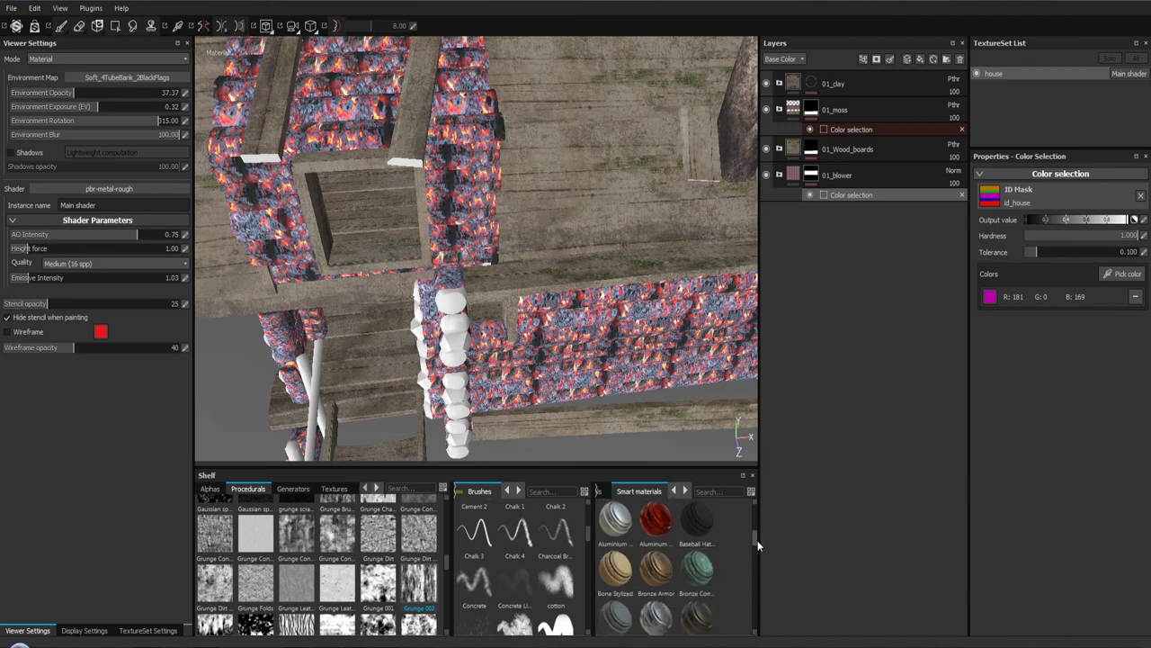
{"action": "scroll", "scroll_direction": "down", "scroll_amount": 3}
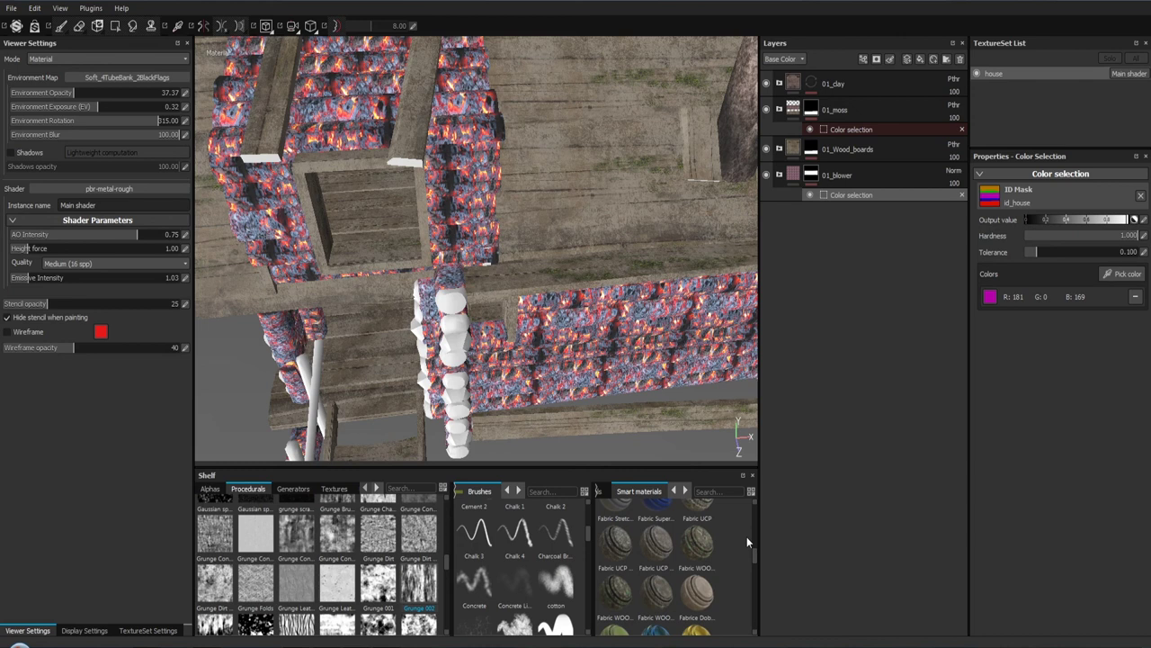
{"action": "scroll", "scroll_direction": "up", "scroll_amount": 3}
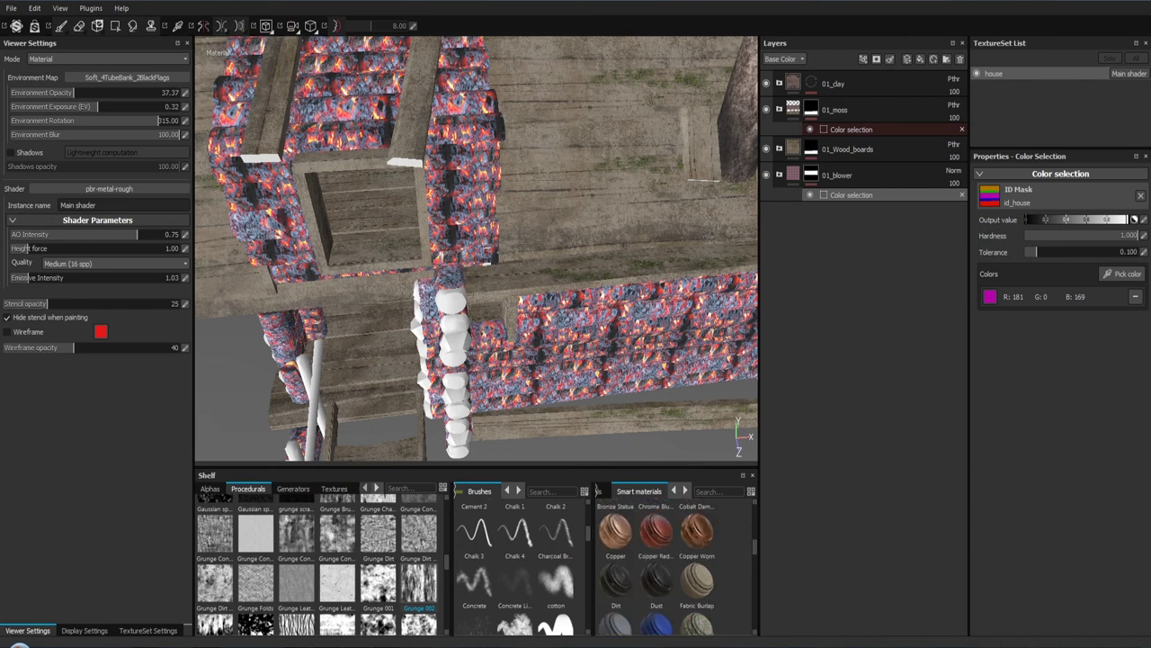
{"action": "left_click", "coordinate": [895, 180]}
Step: Delete the 01_blower layer and orbit to a front view of the roof and front wall
{"action": "key", "text": "Delete"}
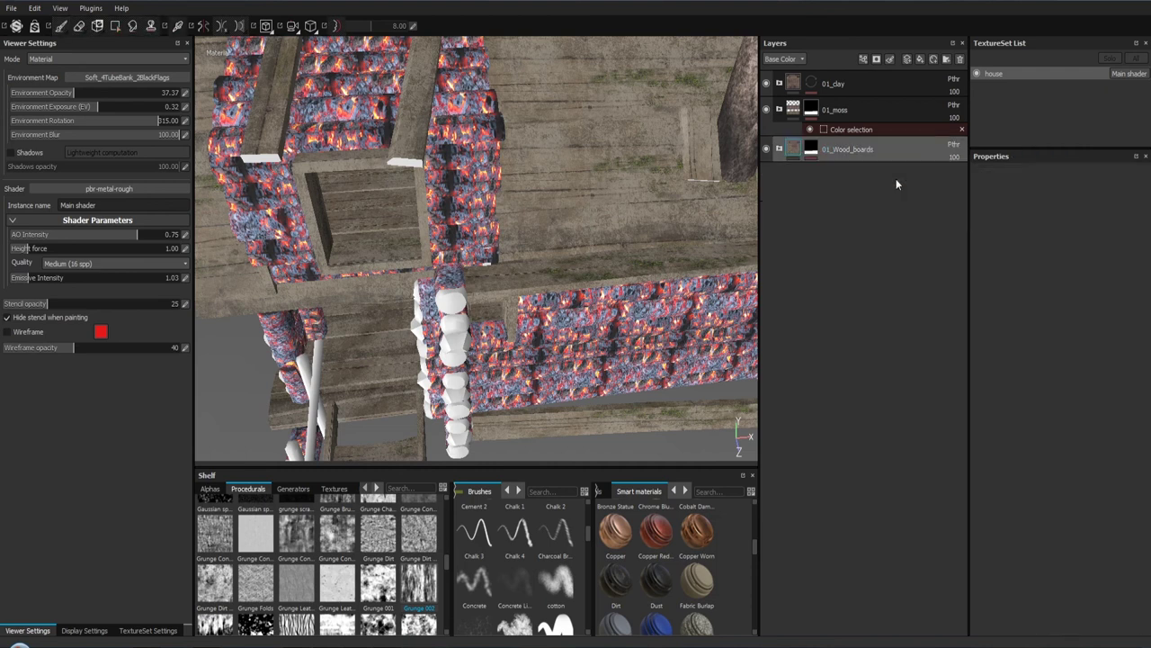
{"action": "left_click_drag", "start_coordinate": [465, 275], "coordinate": [585, 214]}
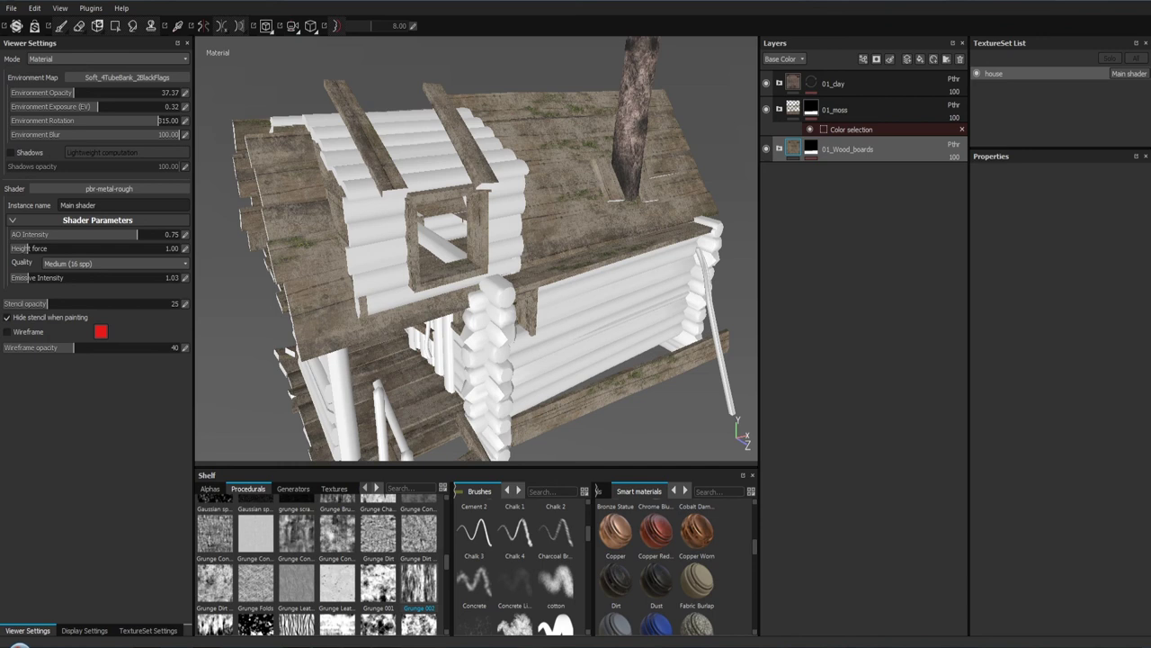
{"action": "left_click_drag", "start_coordinate": [534, 341], "coordinate": [464, 334]}
{"action": "left_click_drag", "start_coordinate": [465, 334], "coordinate": [482, 416]}
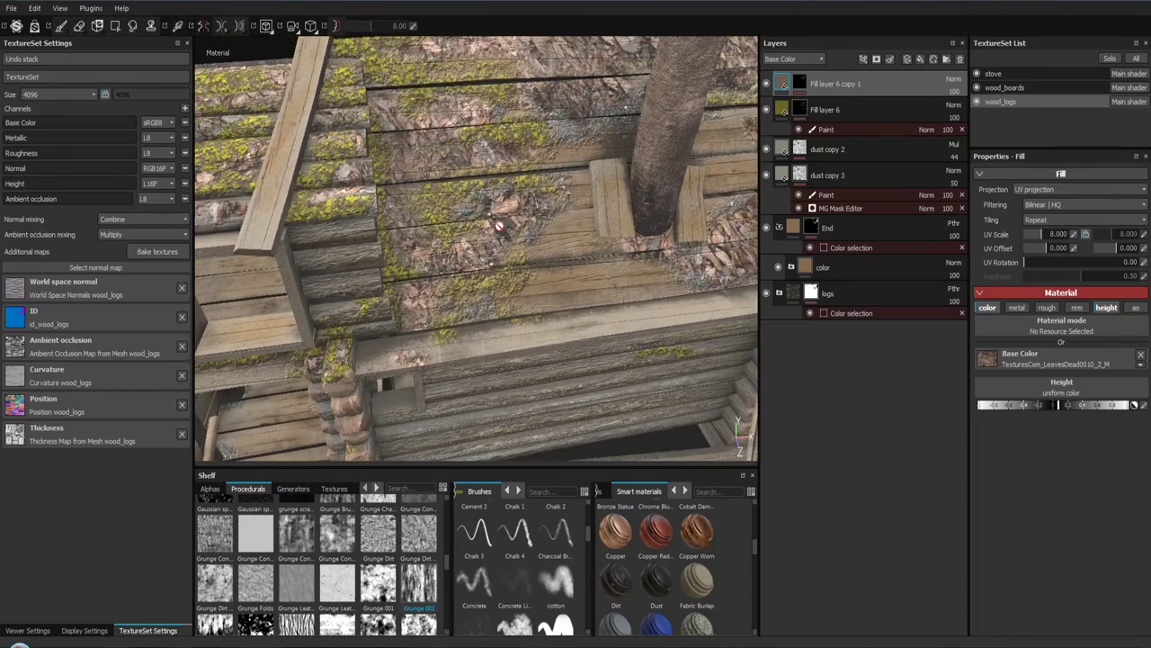
Step: Orbit and zoom around the chimney base to inspect it from above and the side
{"action": "left_click_drag", "start_coordinate": [477, 346], "coordinate": [482, 343]}
{"action": "left_click_drag", "start_coordinate": [482, 343], "coordinate": [468, 306]}
{"action": "left_click_drag", "start_coordinate": [467, 306], "coordinate": [433, 217]}
{"action": "left_click_drag", "start_coordinate": [433, 217], "coordinate": [540, 221]}
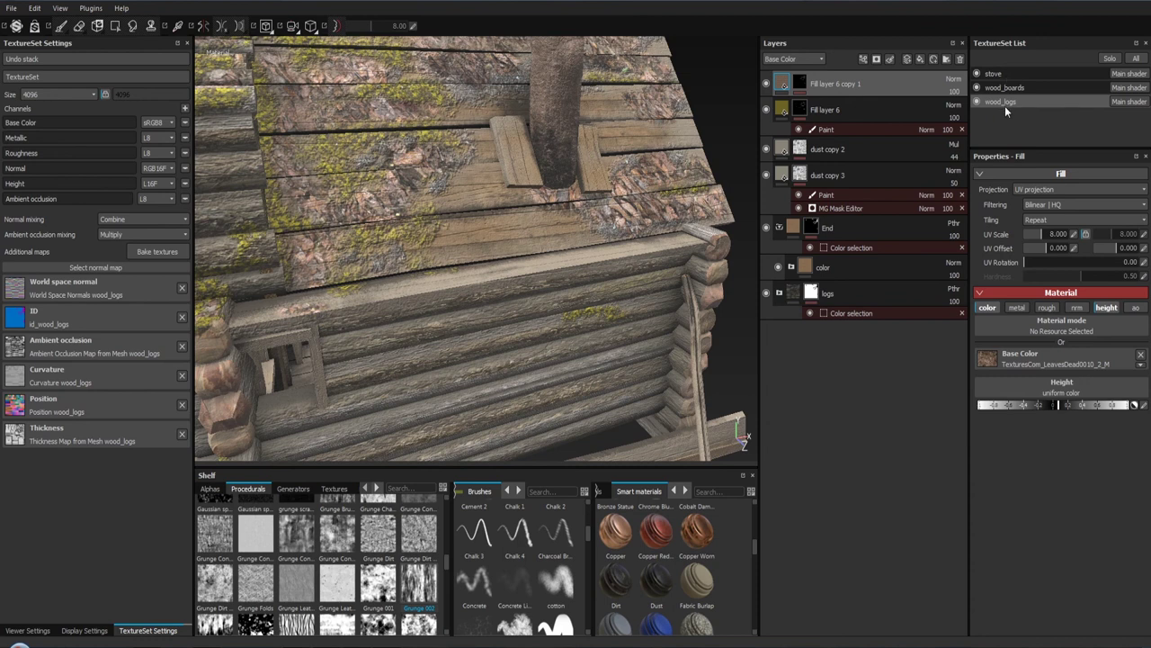
{"action": "left_click_drag", "start_coordinate": [676, 280], "coordinate": [428, 277]}
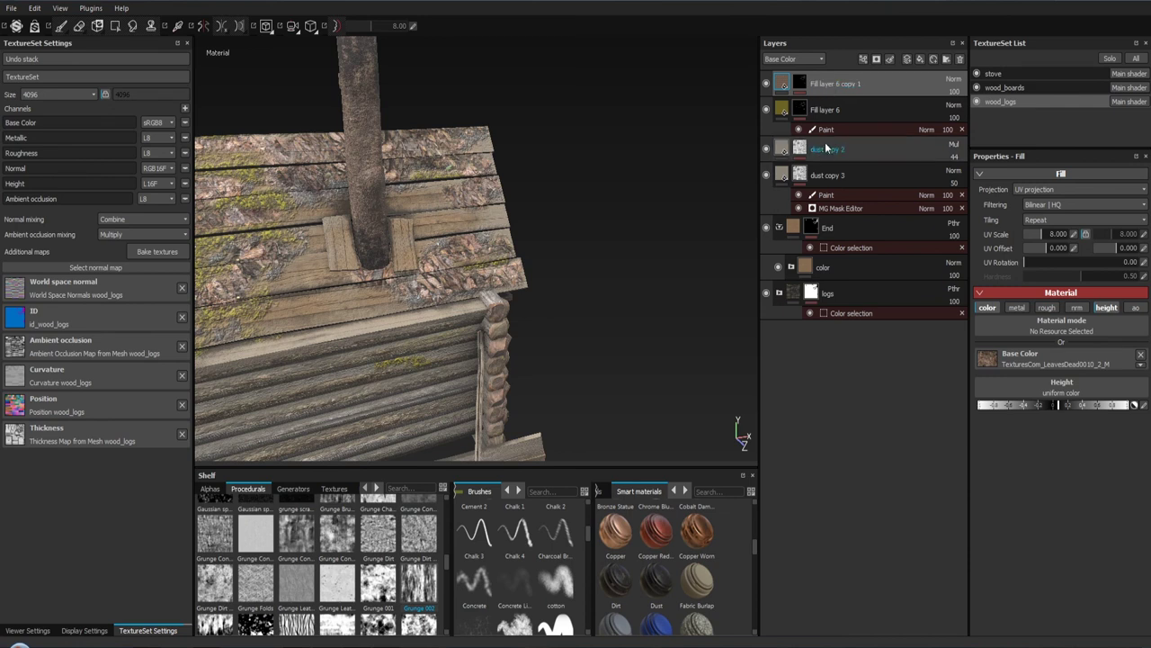
Step: Hide and reshow the End group to compare, then multi-select the fill and dust layers
{"action": "left_click", "coordinate": [779, 228]}
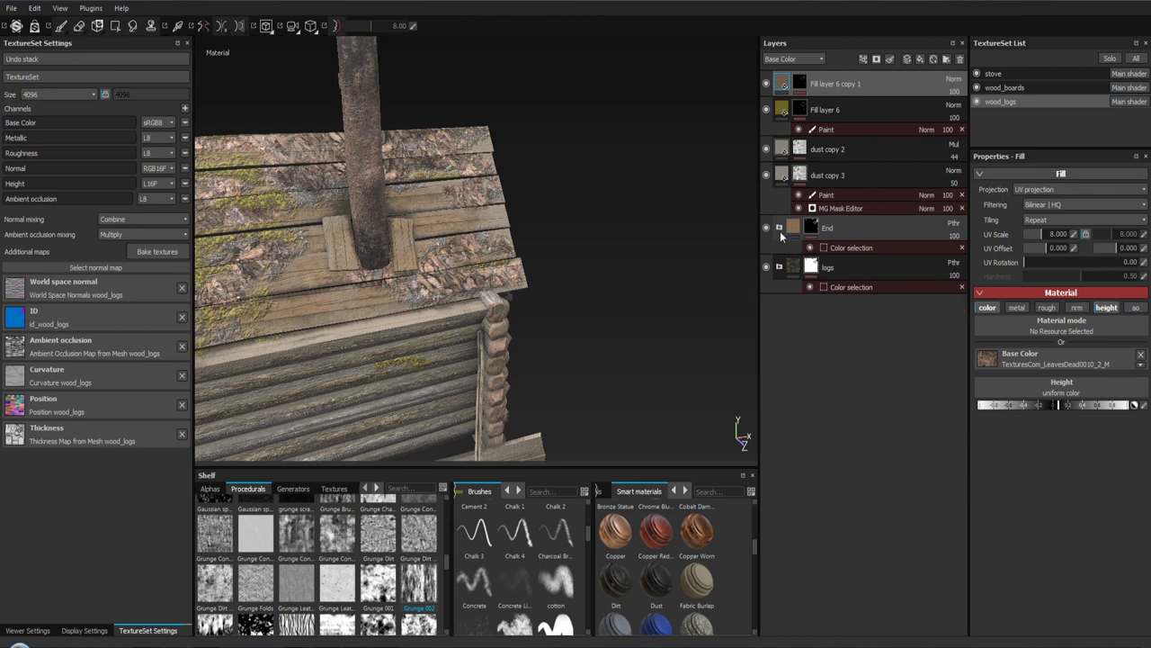
{"action": "left_click", "coordinate": [767, 229]}
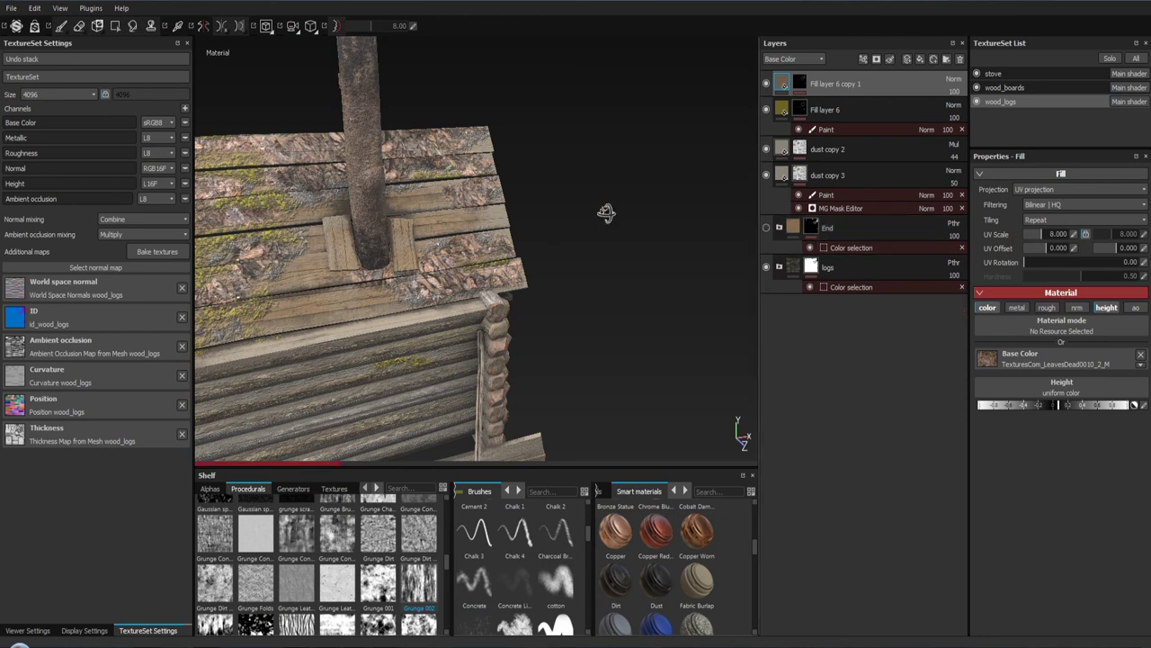
{"action": "key", "text": "f"}
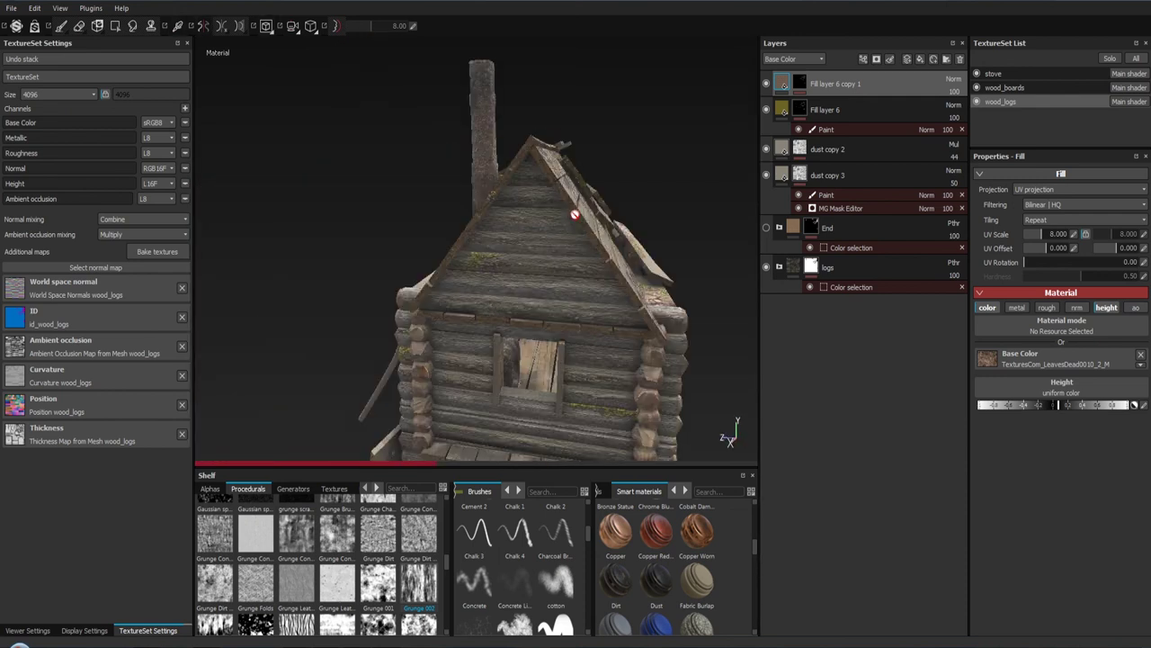
{"action": "left_click_drag", "start_coordinate": [513, 239], "coordinate": [617, 200]}
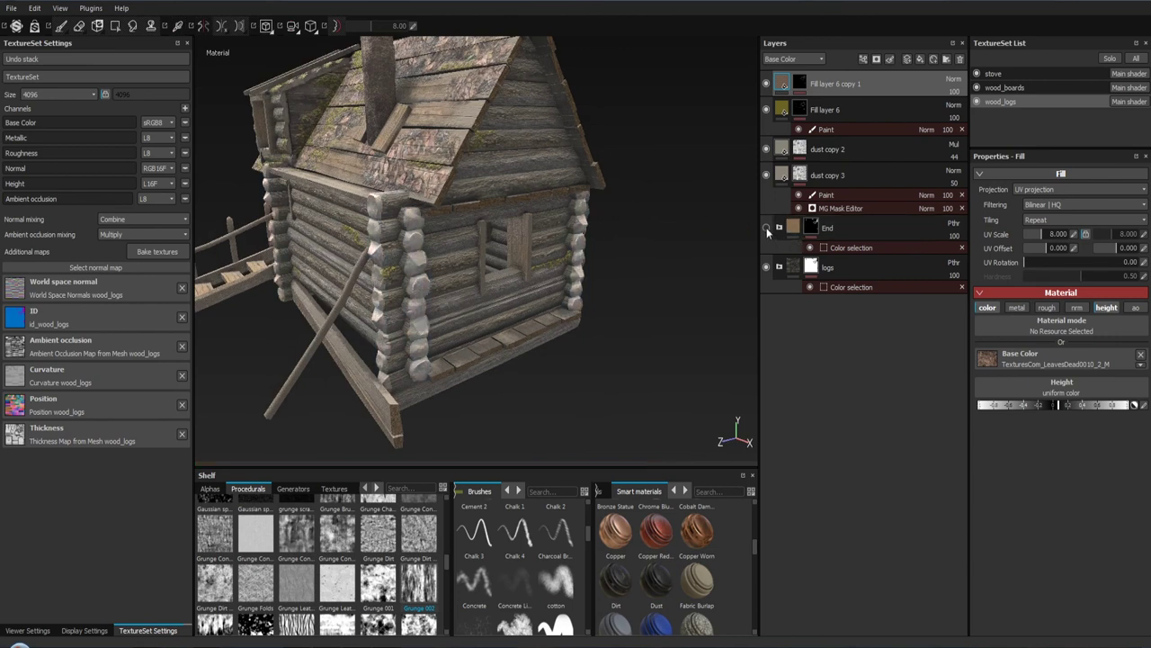
{"action": "left_click", "coordinate": [768, 230]}
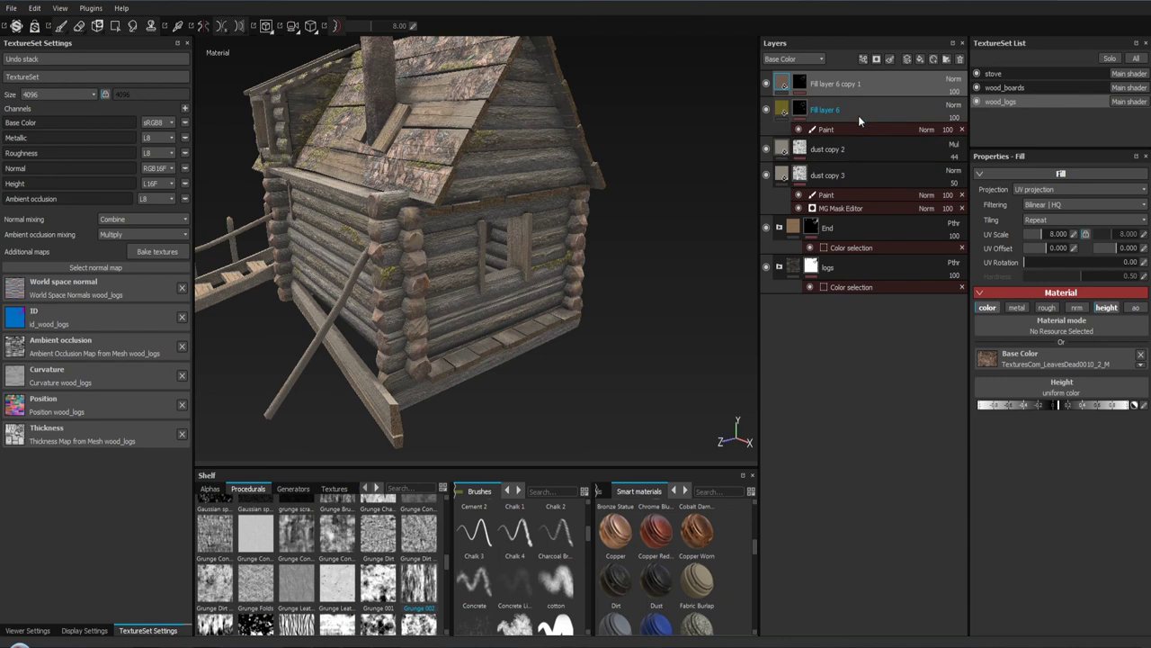
{"action": "left_click", "coordinate": [862, 175]}
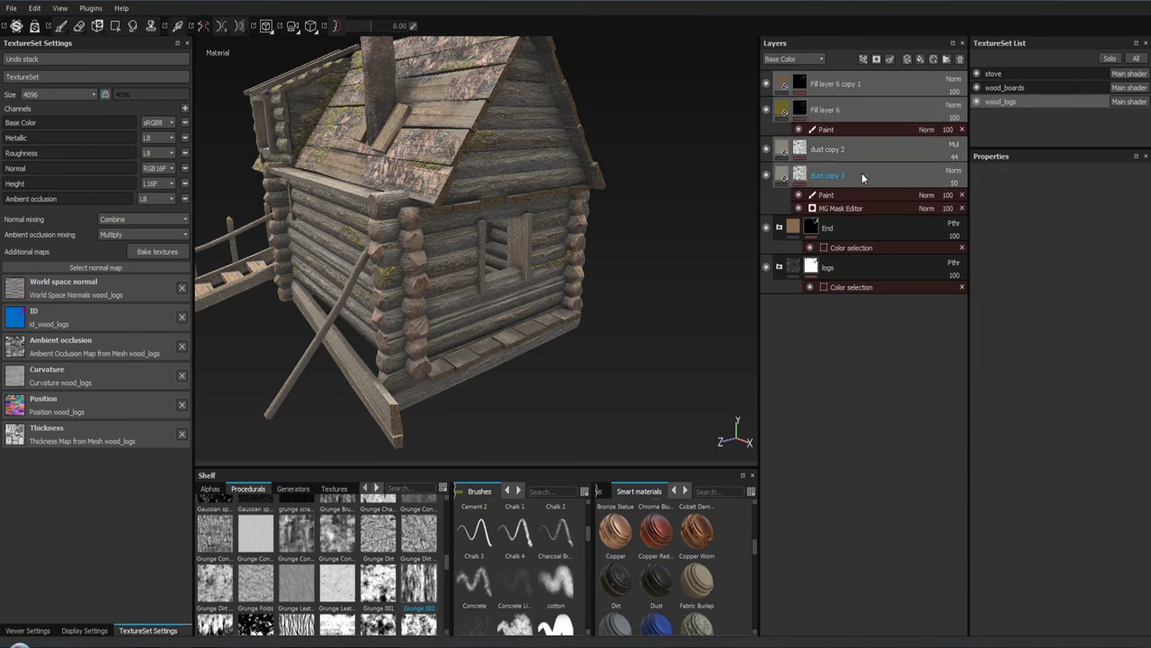
Step: Group the selected fill and dust layers into a new folder with Ctrl+G
{"action": "key", "text": "ctrl+g"}
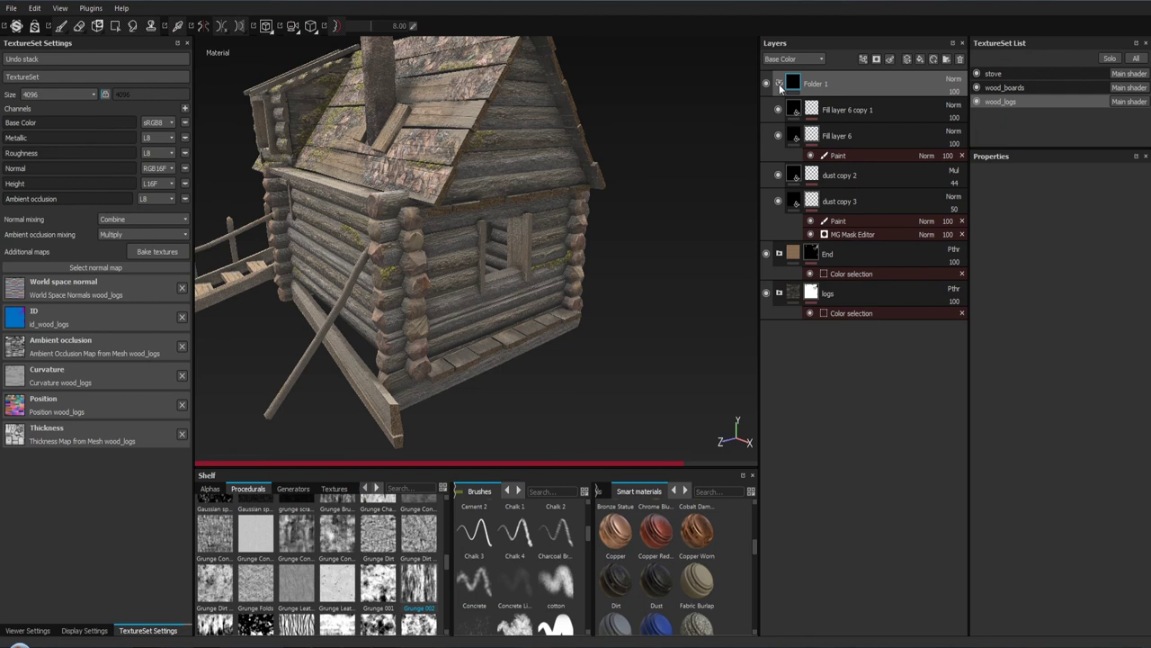
{"action": "left_click", "coordinate": [779, 84]}
{"action": "left_click", "coordinate": [779, 84]}
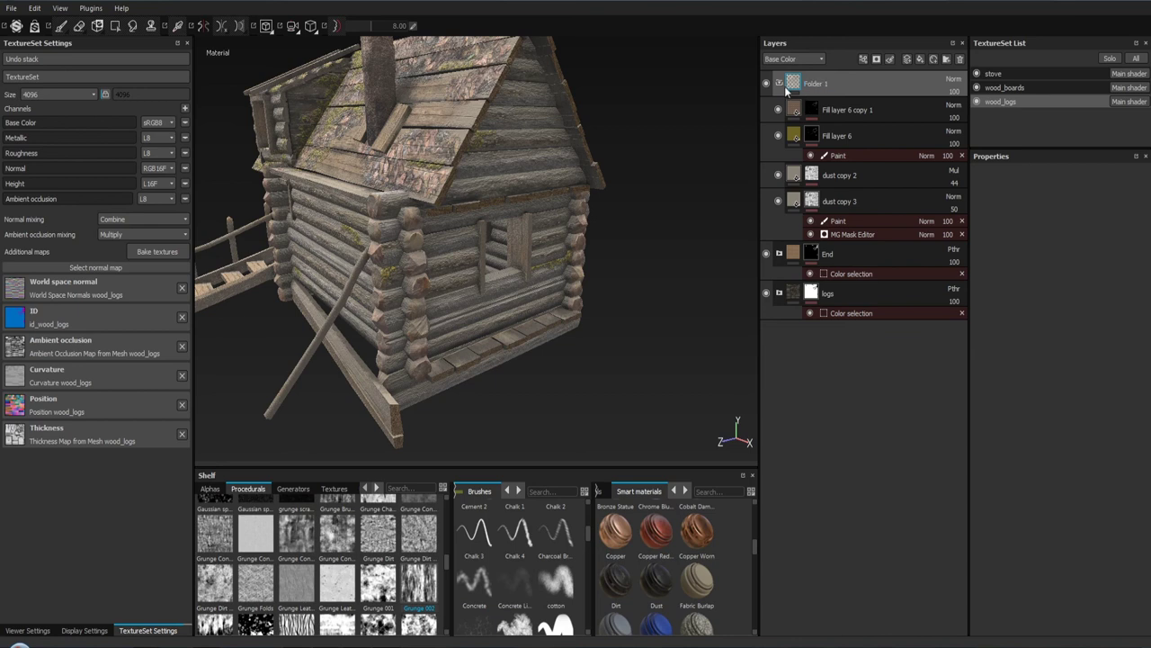
{"action": "left_click", "coordinate": [780, 84]}
Step: Rename Folder 1 to 01_wood_logs
{"action": "left_click", "coordinate": [780, 84]}
{"action": "left_click", "coordinate": [780, 84]}
{"action": "double_click", "coordinate": [816, 84]}
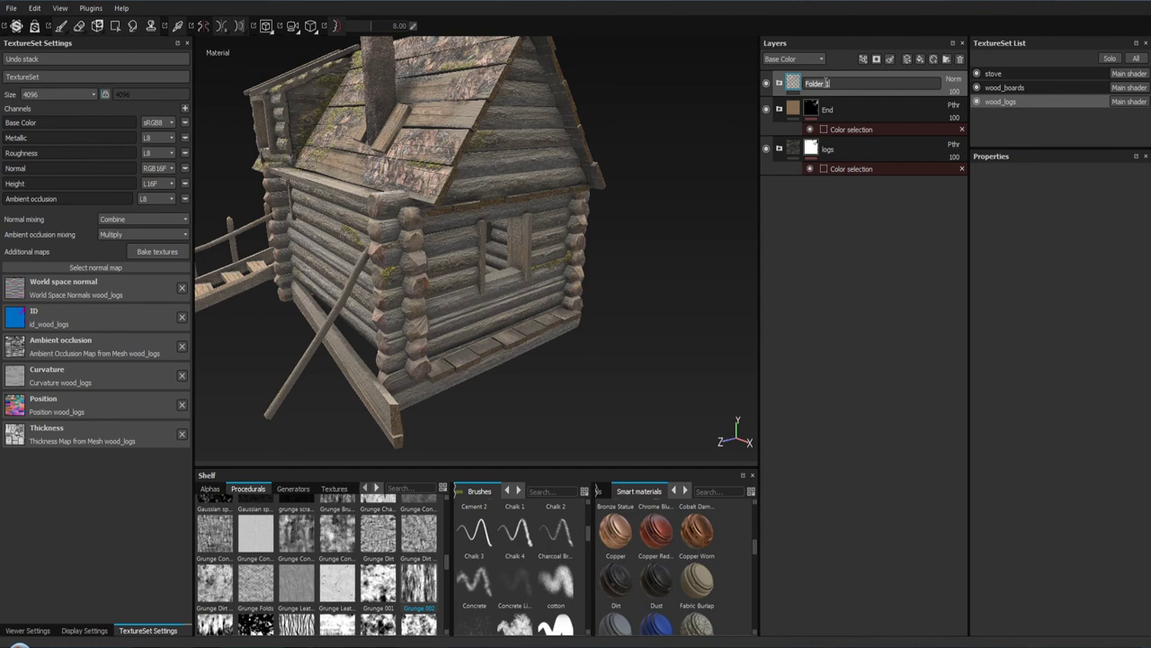
{"action": "type", "text": "01_"}
{"action": "type", "text": "w"}
{"action": "type", "text": "ood_logs"}
{"action": "key", "text": "Return"}
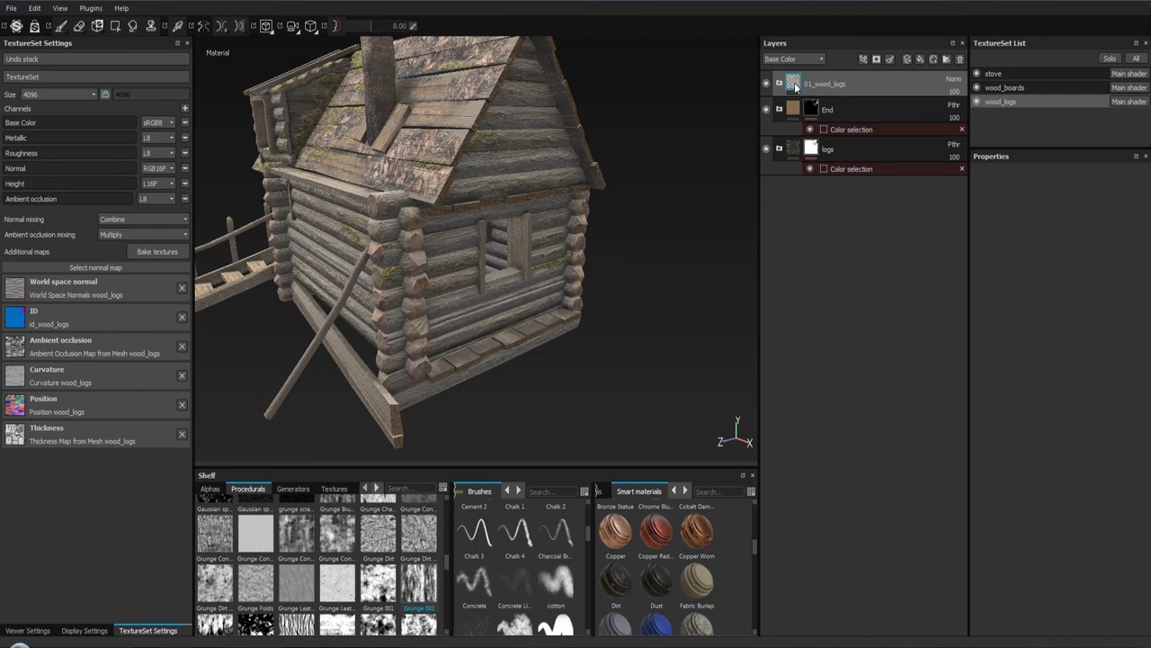
Step: Turn the 01_wood_logs folder into a smart material and find it on the widened Smart materials shelf
{"action": "right_click", "coordinate": [795, 87]}
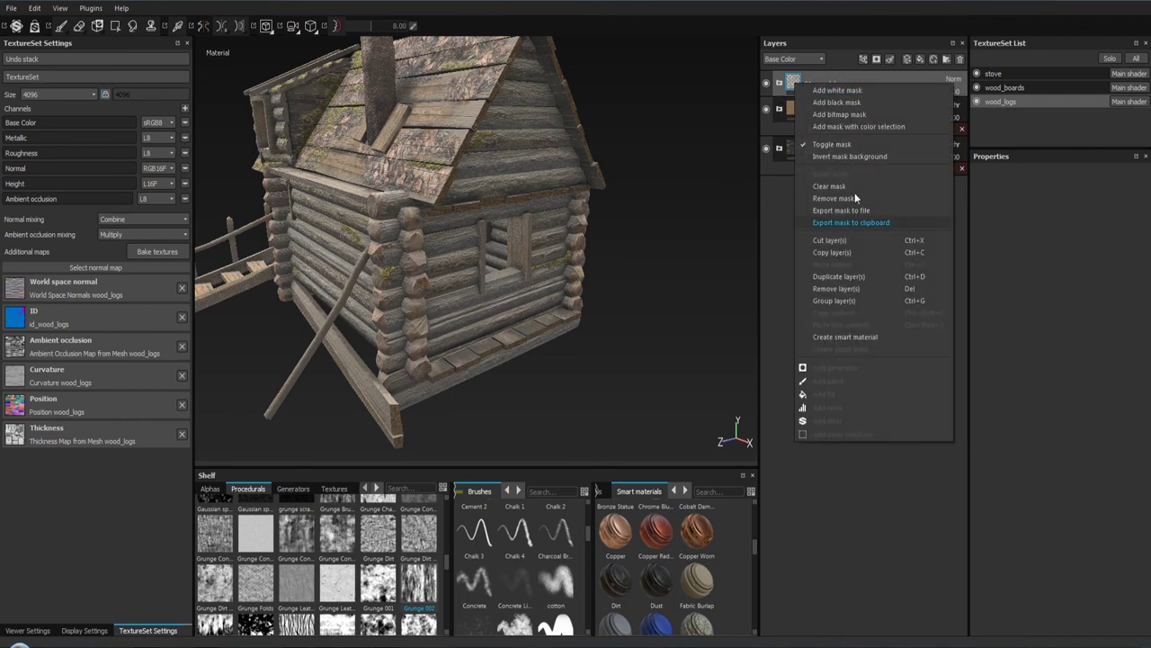
{"action": "left_click", "coordinate": [872, 337]}
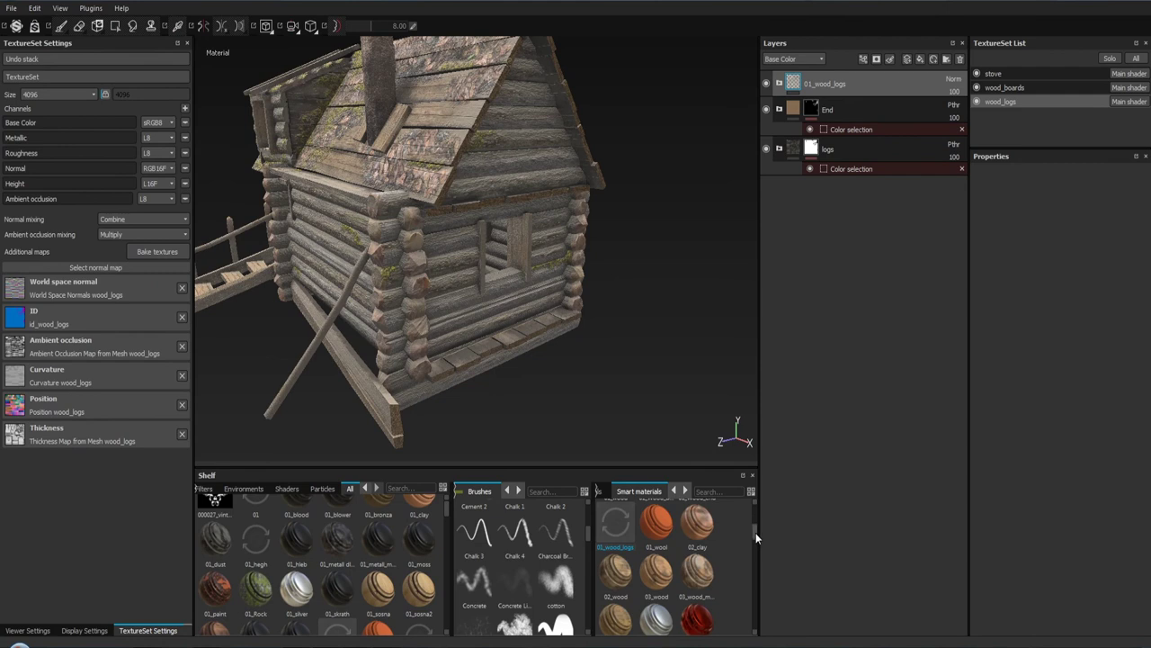
{"action": "left_click_drag", "start_coordinate": [756, 532], "coordinate": [756, 512]}
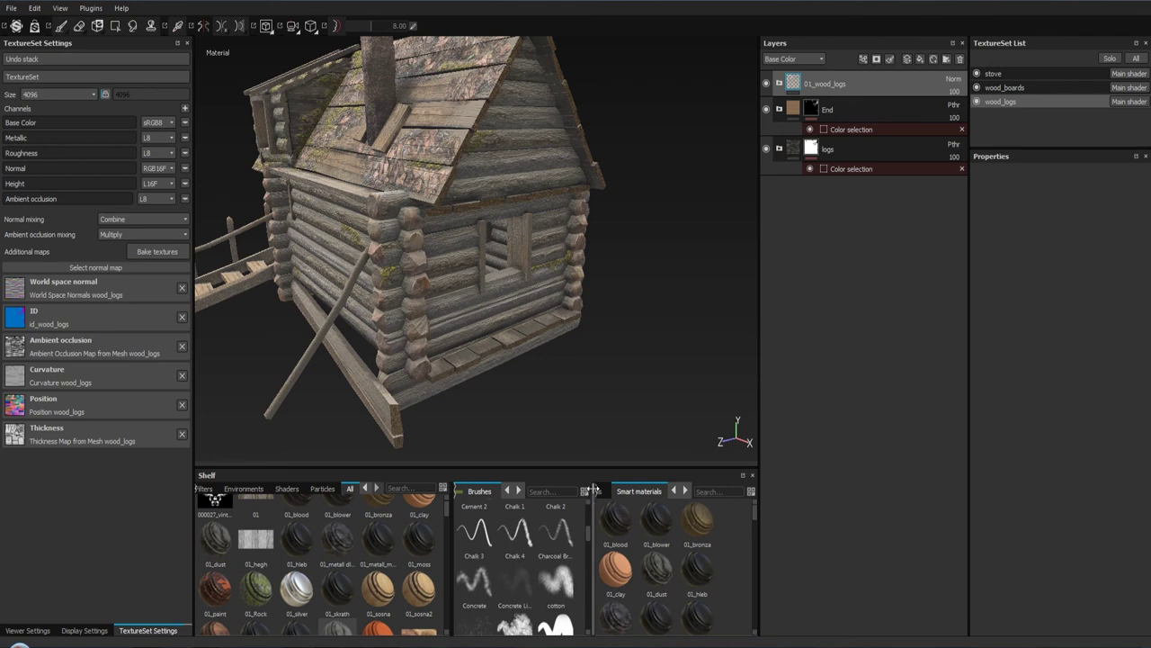
{"action": "left_click_drag", "start_coordinate": [594, 540], "coordinate": [551, 539]}
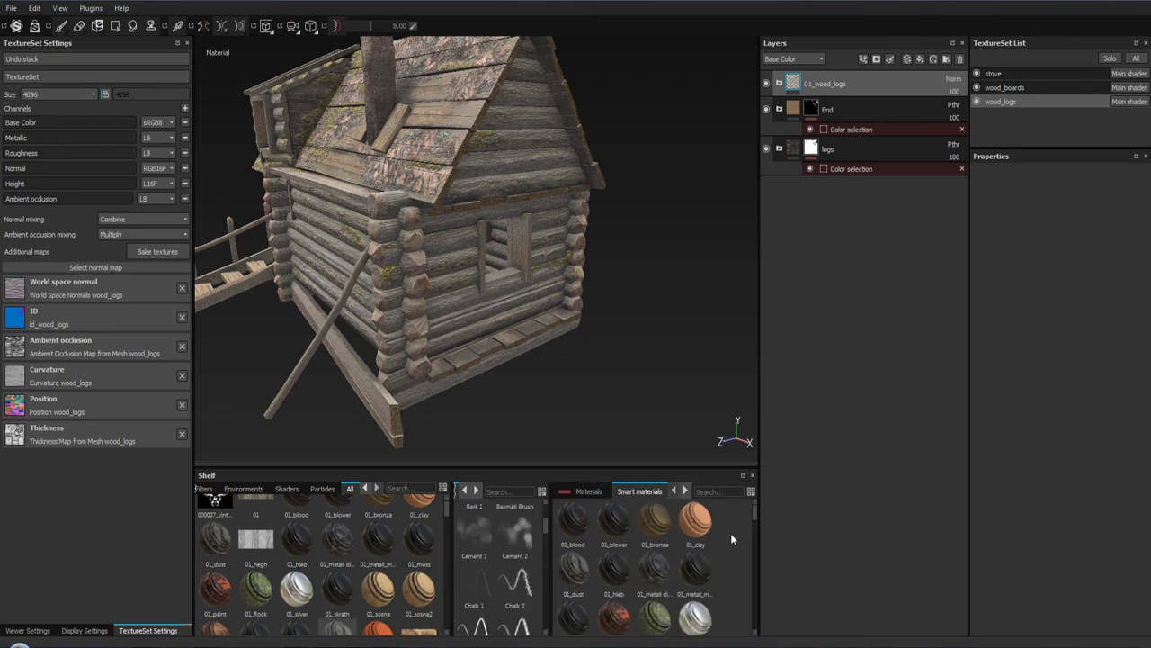
{"action": "scroll", "scroll_direction": "down", "scroll_amount": 3}
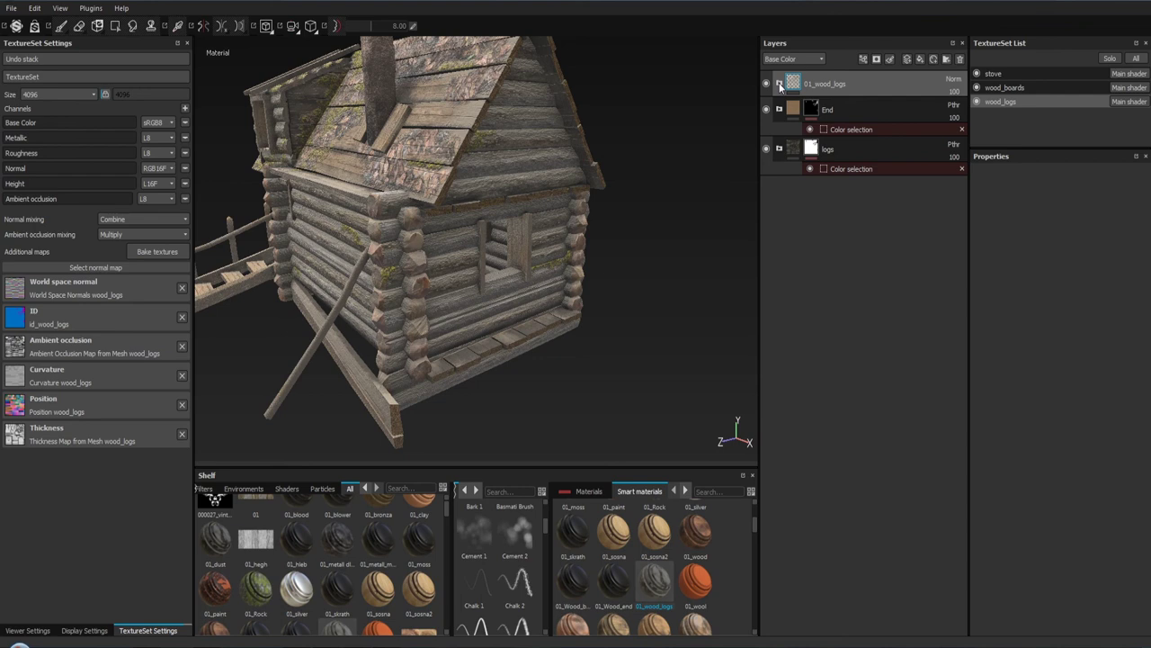
Step: Expand 01_wood_logs and toggle Fill layer 6 copy 1 and Fill layer 6 to compare the moss
{"action": "left_click", "coordinate": [779, 84]}
{"action": "left_click", "coordinate": [792, 112]}
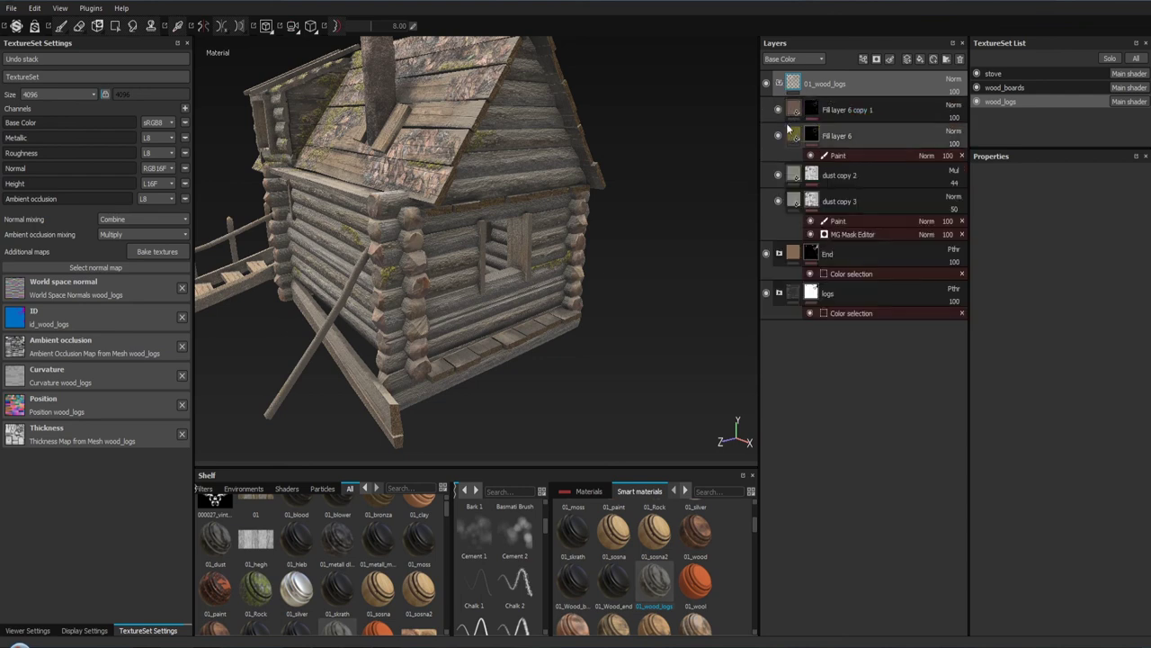
{"action": "left_click", "coordinate": [779, 110]}
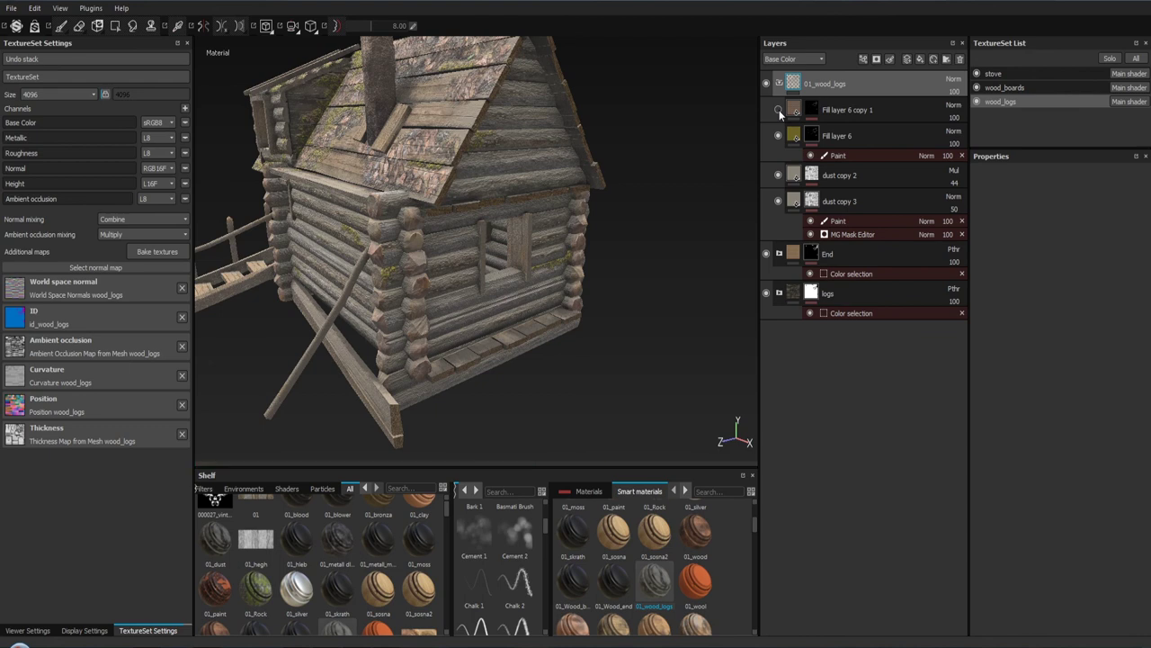
{"action": "left_click", "coordinate": [779, 136]}
{"action": "left_click", "coordinate": [779, 135]}
Step: Orbit and zoom around the house to inspect the window wall
{"action": "left_click_drag", "start_coordinate": [414, 271], "coordinate": [522, 231]}
{"action": "scroll", "scroll_direction": "up", "scroll_amount": 3}
{"action": "scroll", "scroll_direction": "up", "scroll_amount": 3}
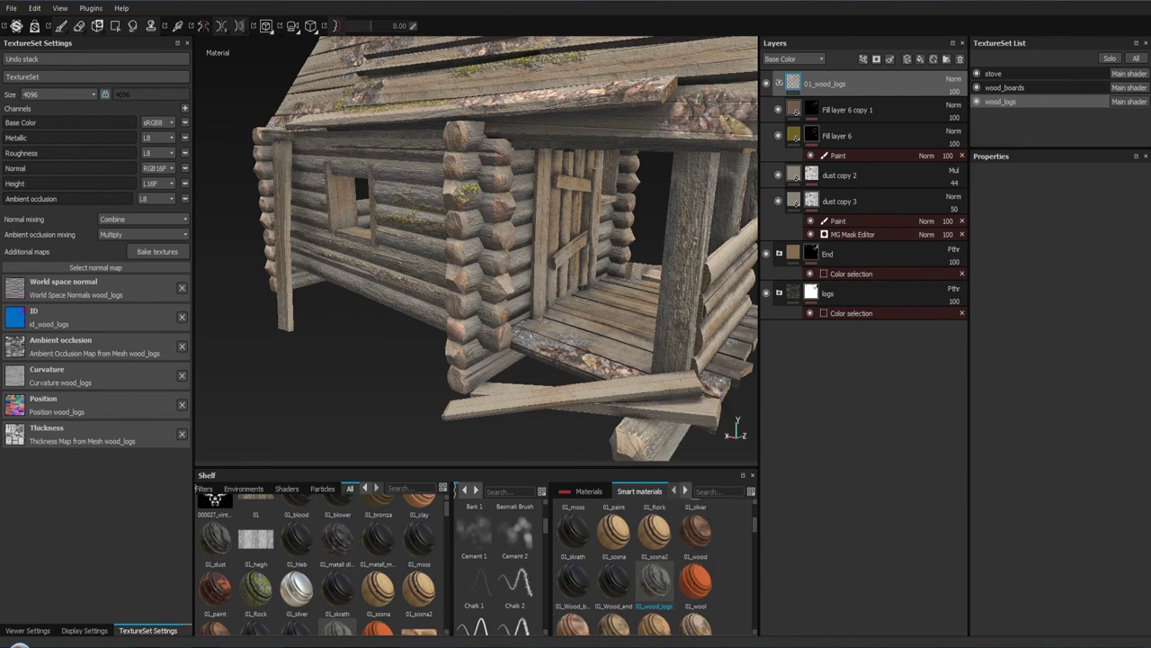
{"action": "left_click_drag", "start_coordinate": [576, 294], "coordinate": [495, 213]}
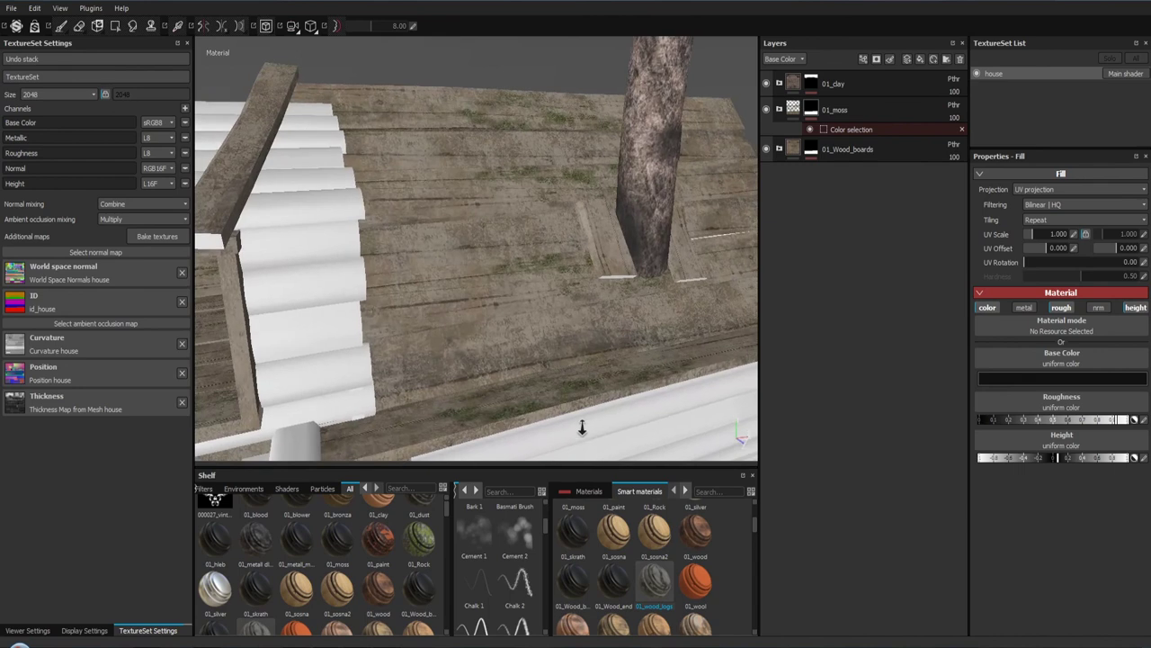
Step: Drop the 01_wood_logs smart material into the house stack and lift it out of 01_Wood_boards, above that folder
{"action": "left_click_drag", "start_coordinate": [495, 213], "coordinate": [558, 360]}
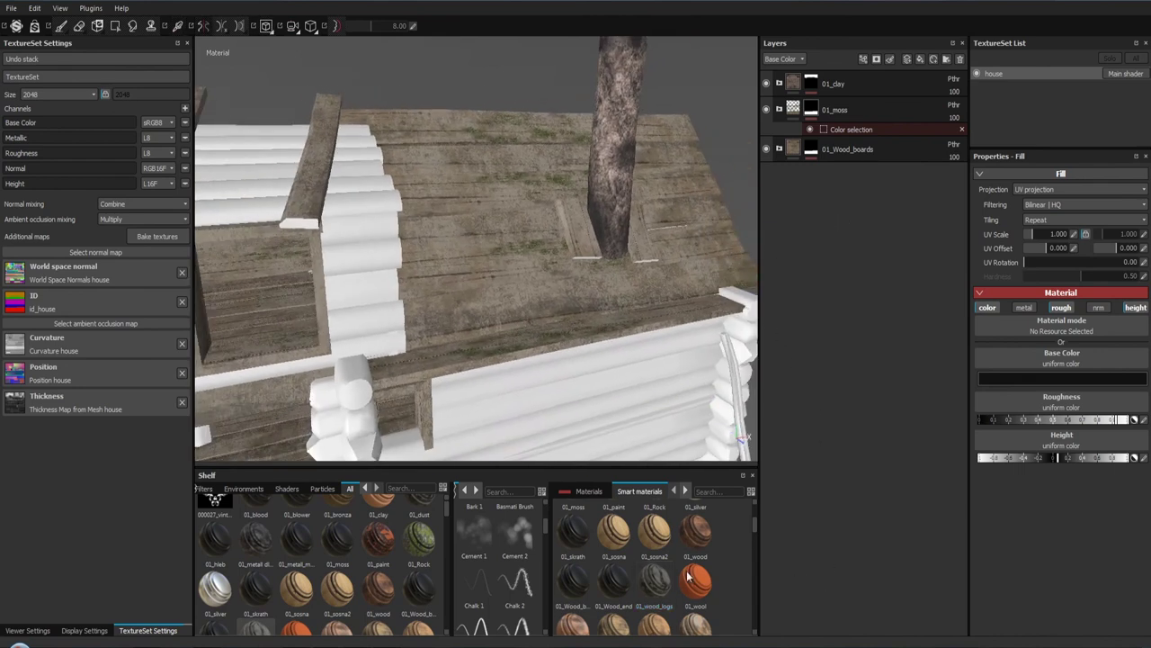
{"action": "left_click_drag", "start_coordinate": [654, 585], "coordinate": [847, 286]}
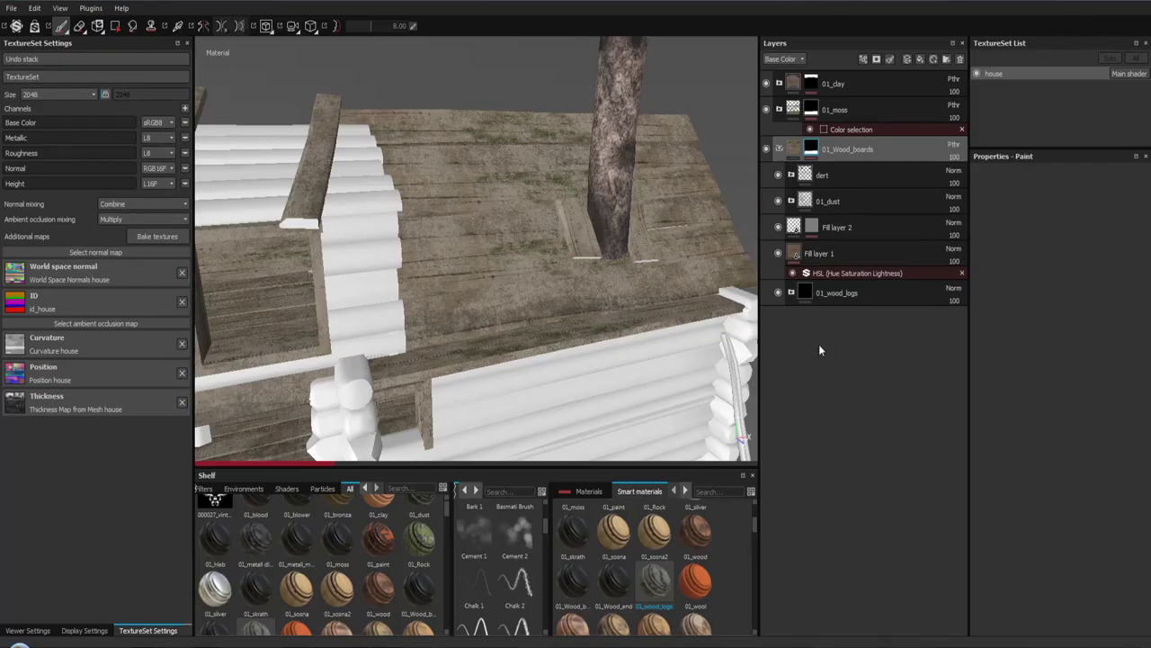
{"action": "left_click", "coordinate": [780, 149]}
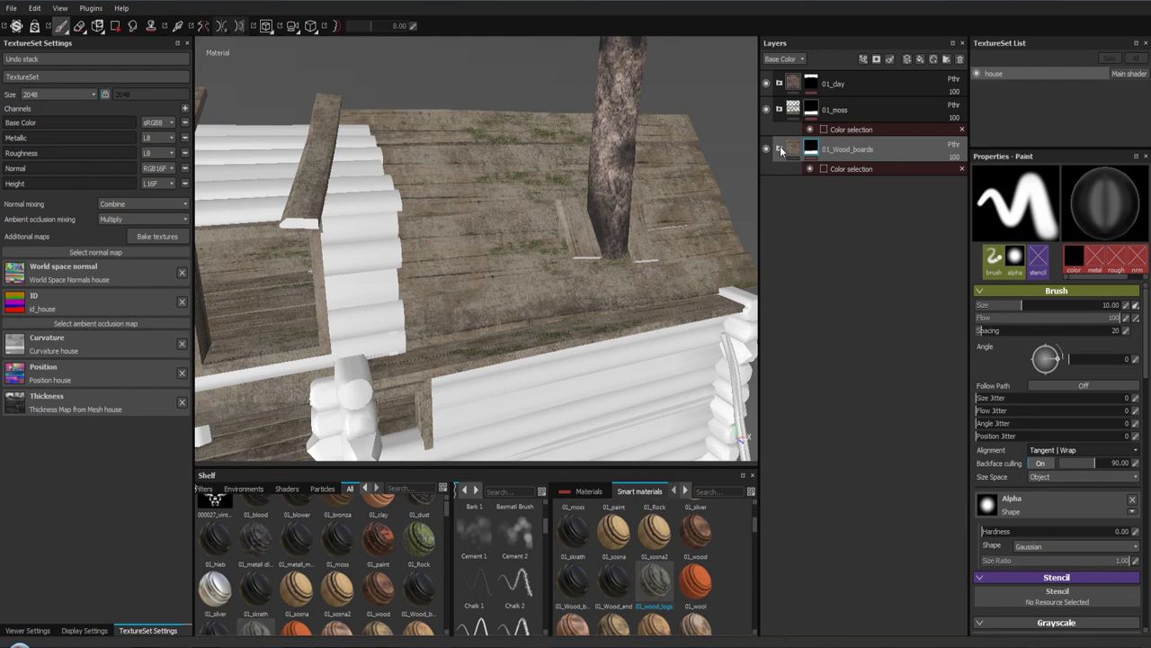
{"action": "left_click", "coordinate": [780, 149]}
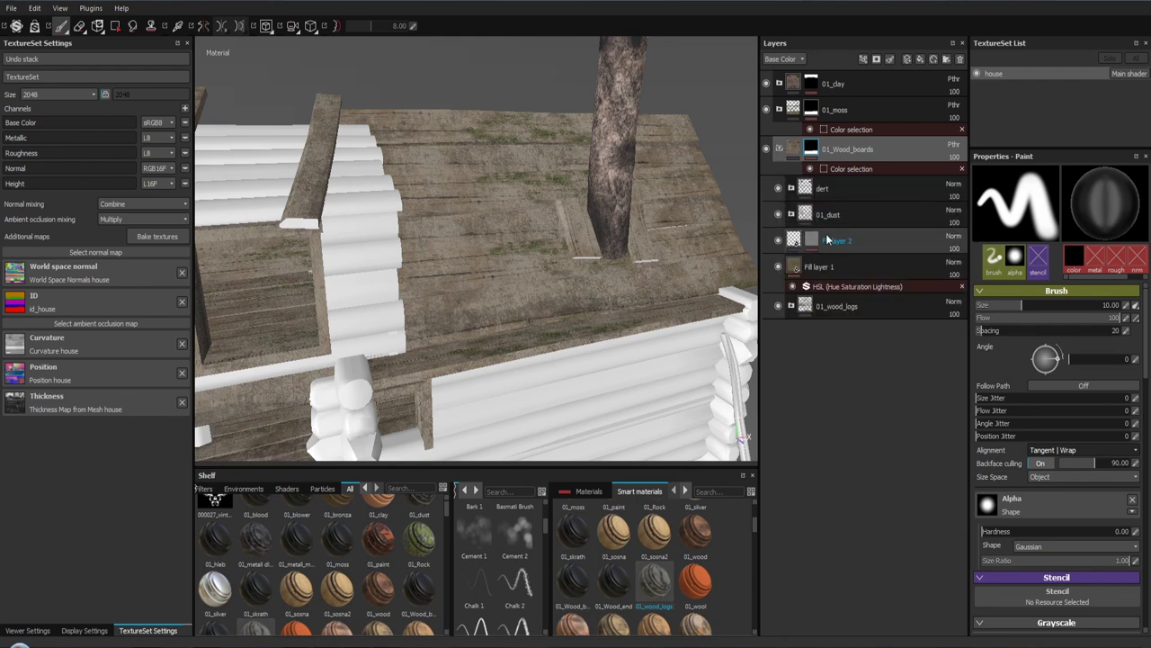
{"action": "left_click_drag", "start_coordinate": [836, 309], "coordinate": [820, 183]}
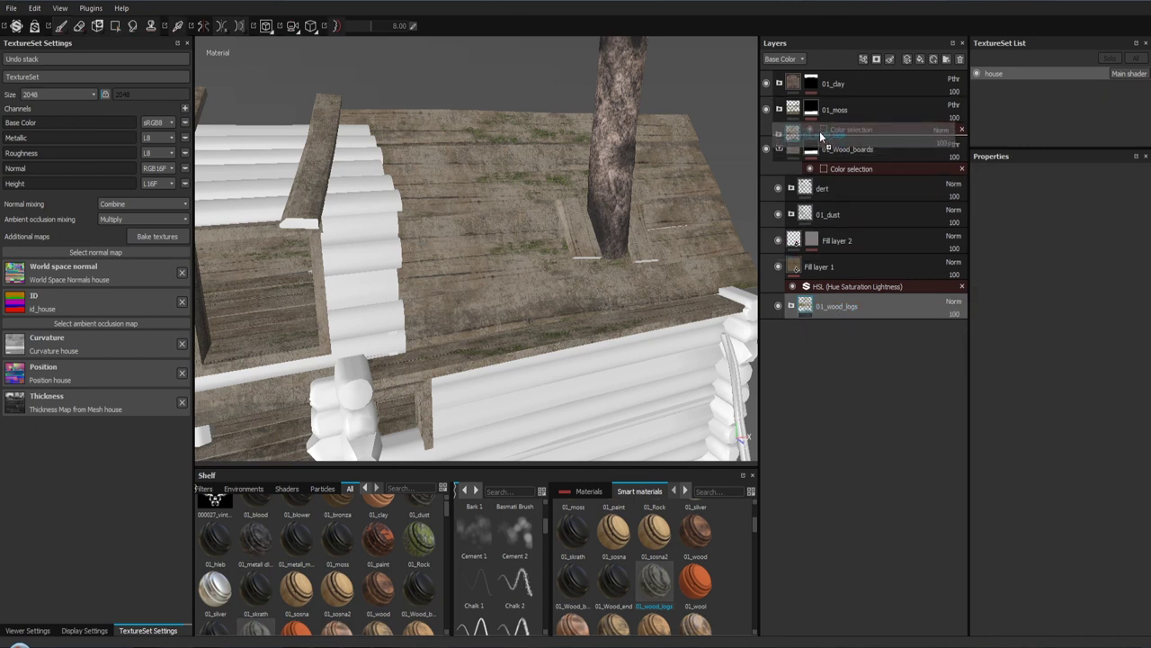
{"action": "left_click_drag", "start_coordinate": [821, 181], "coordinate": [820, 131]}
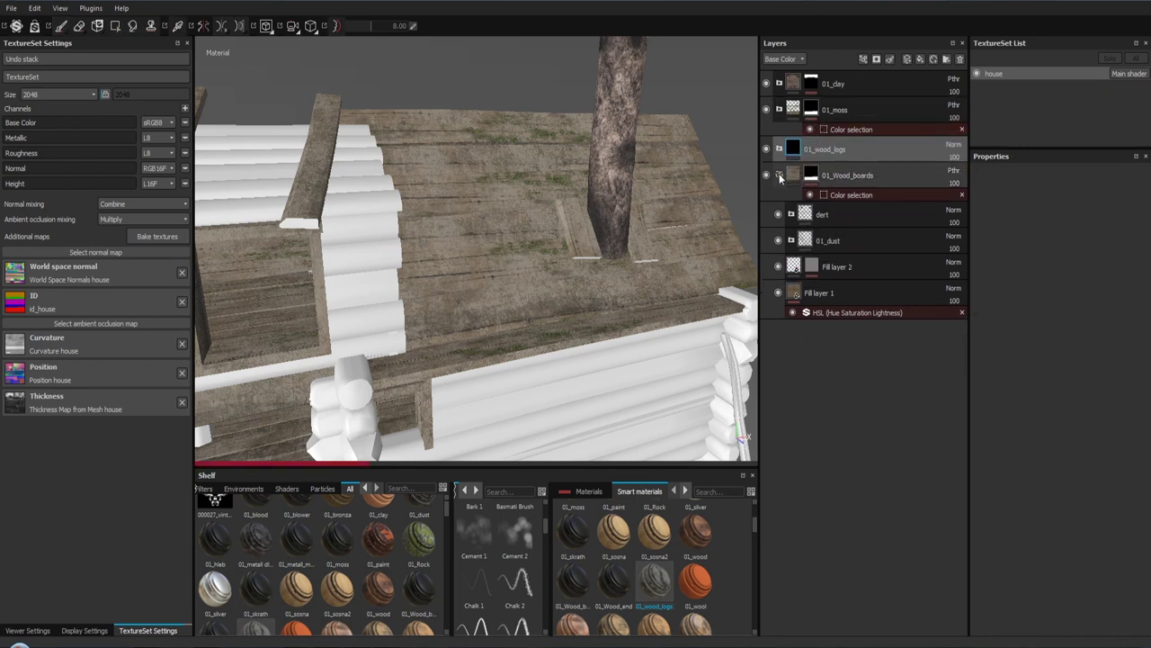
{"action": "left_click", "coordinate": [779, 175]}
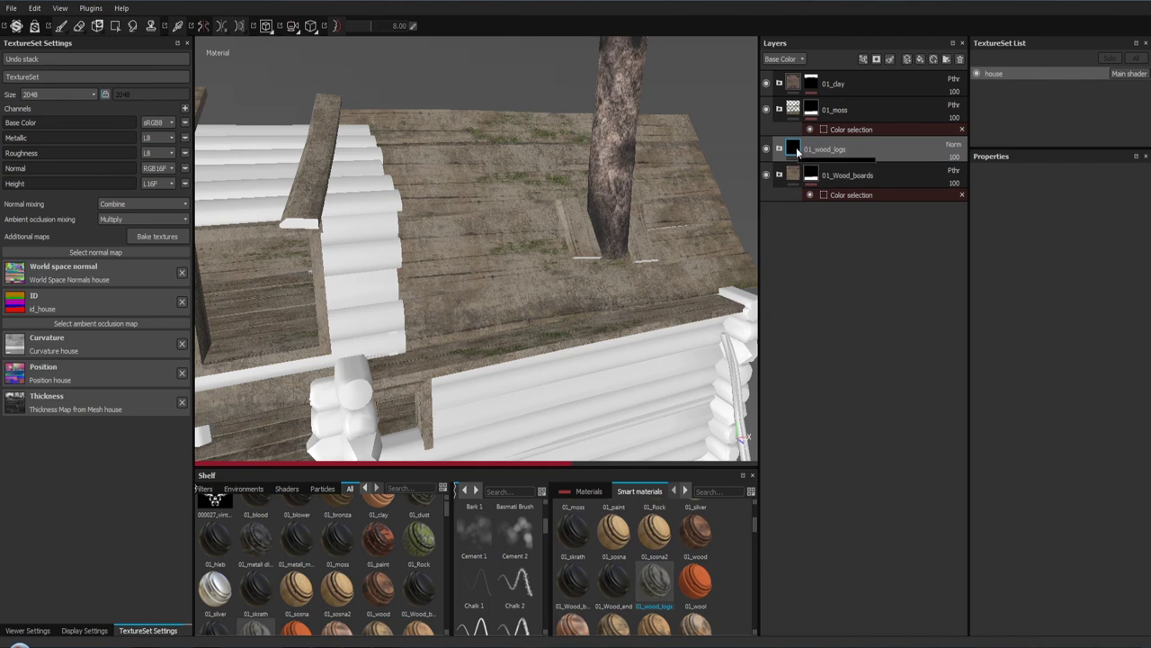
Step: Move 01_wood_logs to the bottom of the layer stack and expand it
{"action": "left_click_drag", "start_coordinate": [820, 149], "coordinate": [801, 236]}
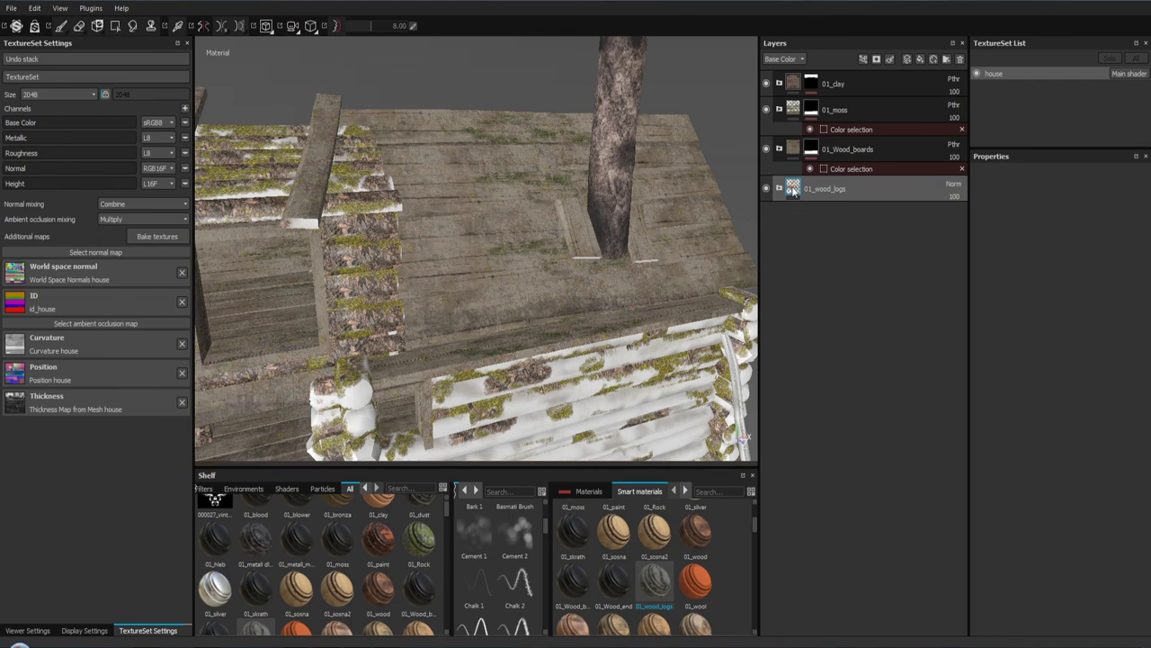
{"action": "left_click", "coordinate": [793, 191]}
{"action": "right_click", "coordinate": [793, 189]}
{"action": "key", "text": "Escape"}
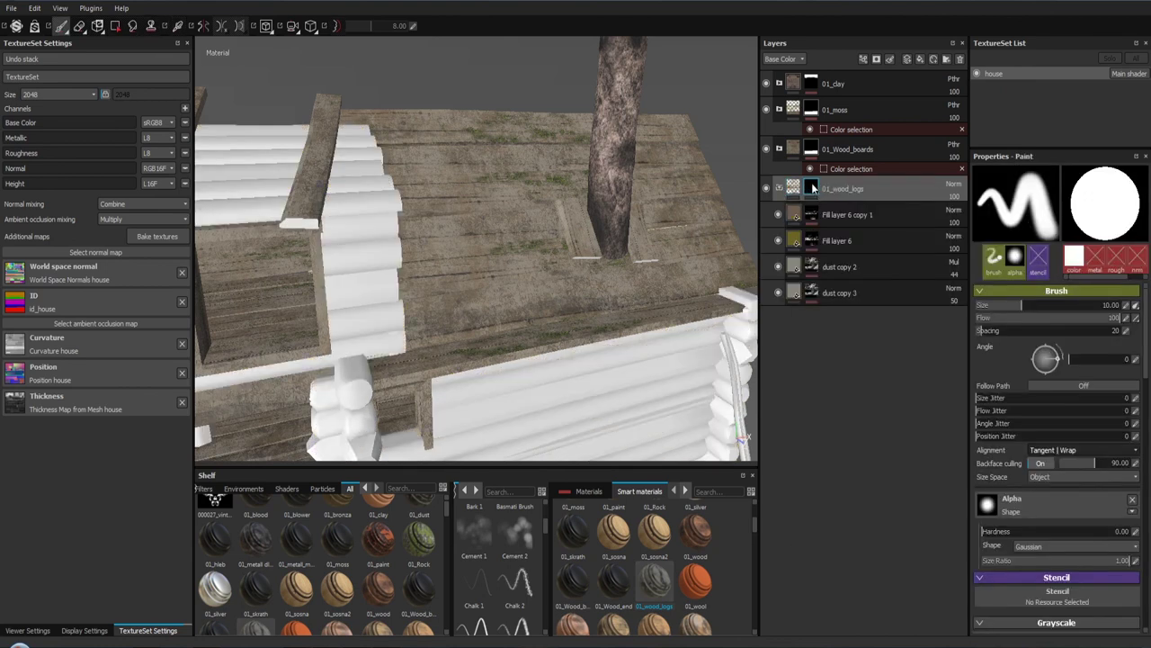
Step: Give 01_wood_logs a colour selection mask keyed to the magenta log ID colour
{"action": "right_click", "coordinate": [814, 187]}
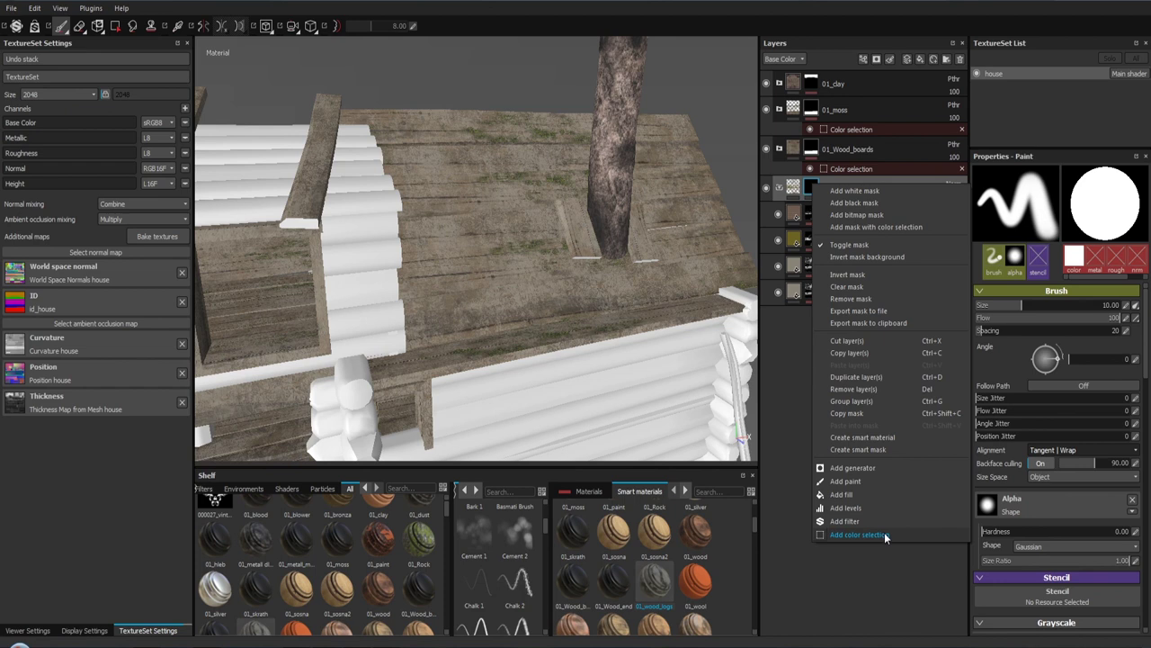
{"action": "left_click", "coordinate": [884, 535]}
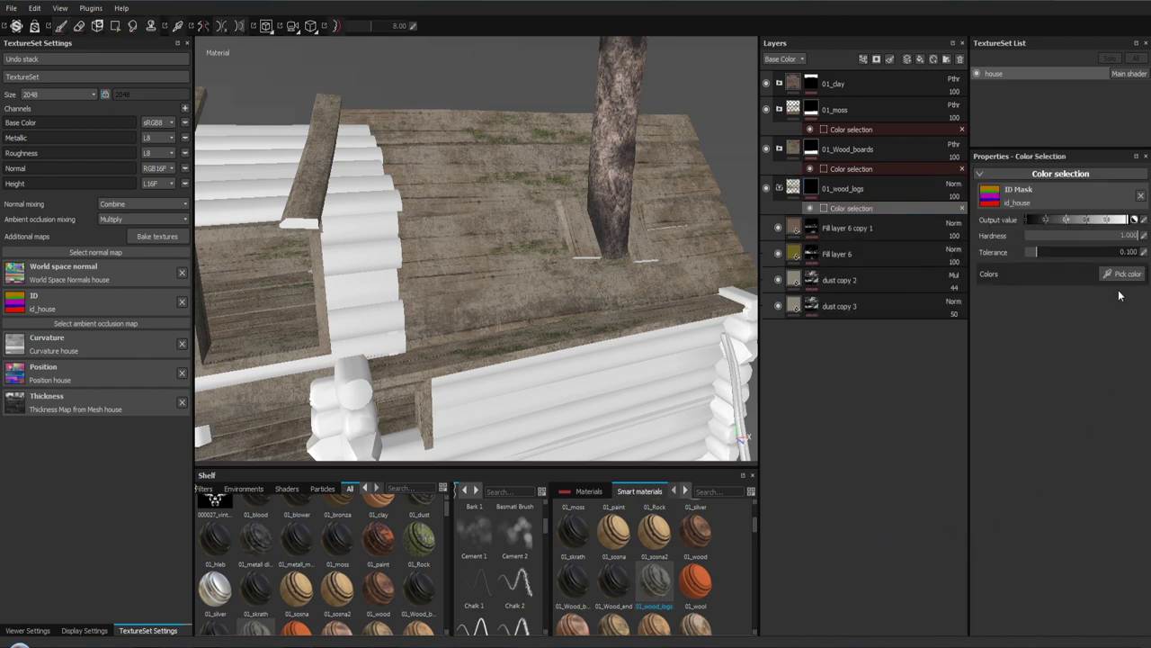
{"action": "left_click", "coordinate": [1122, 275]}
{"action": "left_click", "coordinate": [555, 362]}
{"action": "left_click", "coordinate": [555, 362]}
{"action": "left_click_drag", "start_coordinate": [622, 403], "coordinate": [584, 408]}
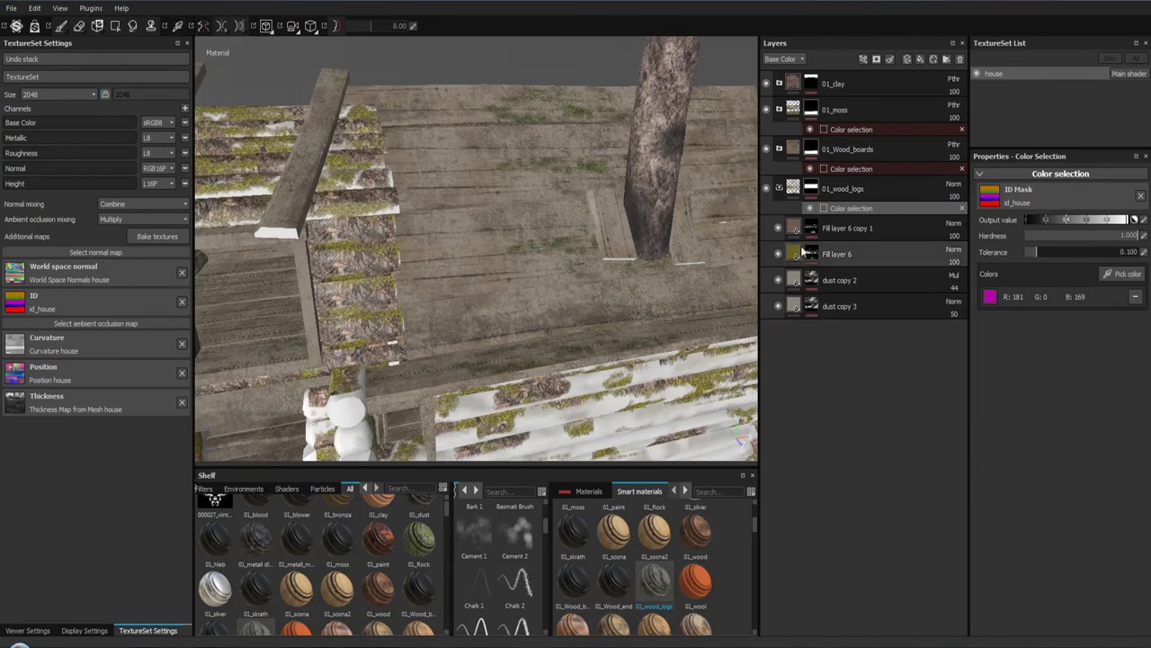
Step: Hide the Fill layer 6 copy 1 bark and dust copy 2 layers, toggling dust copy 3 to compare
{"action": "left_click", "coordinate": [778, 229]}
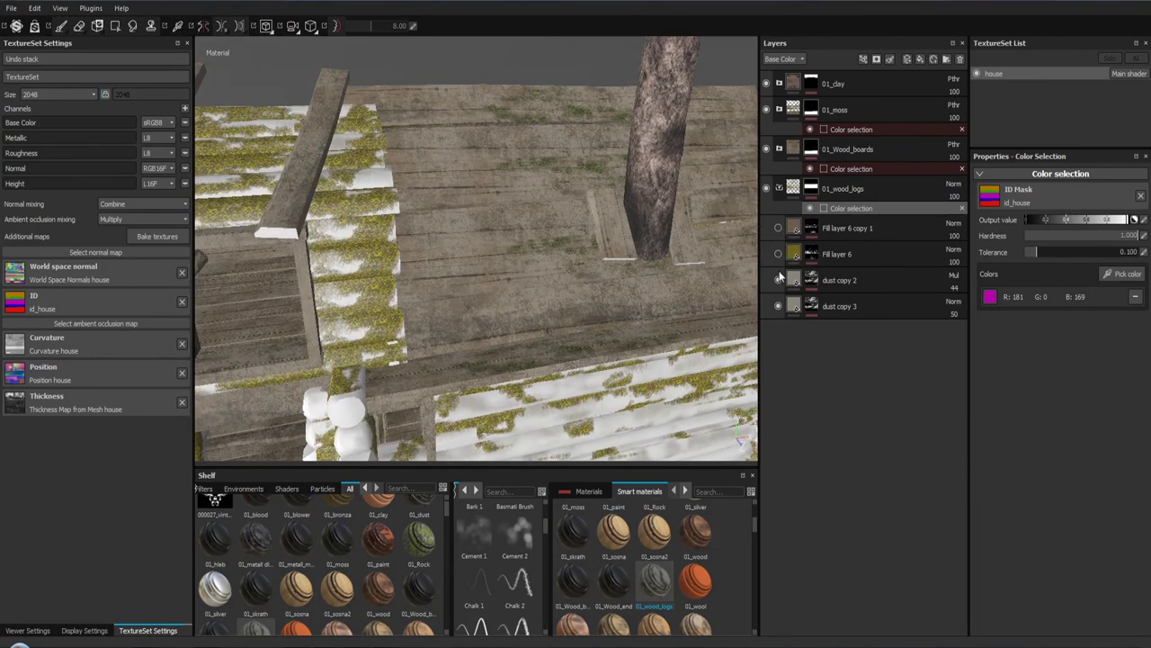
{"action": "left_click", "coordinate": [778, 280]}
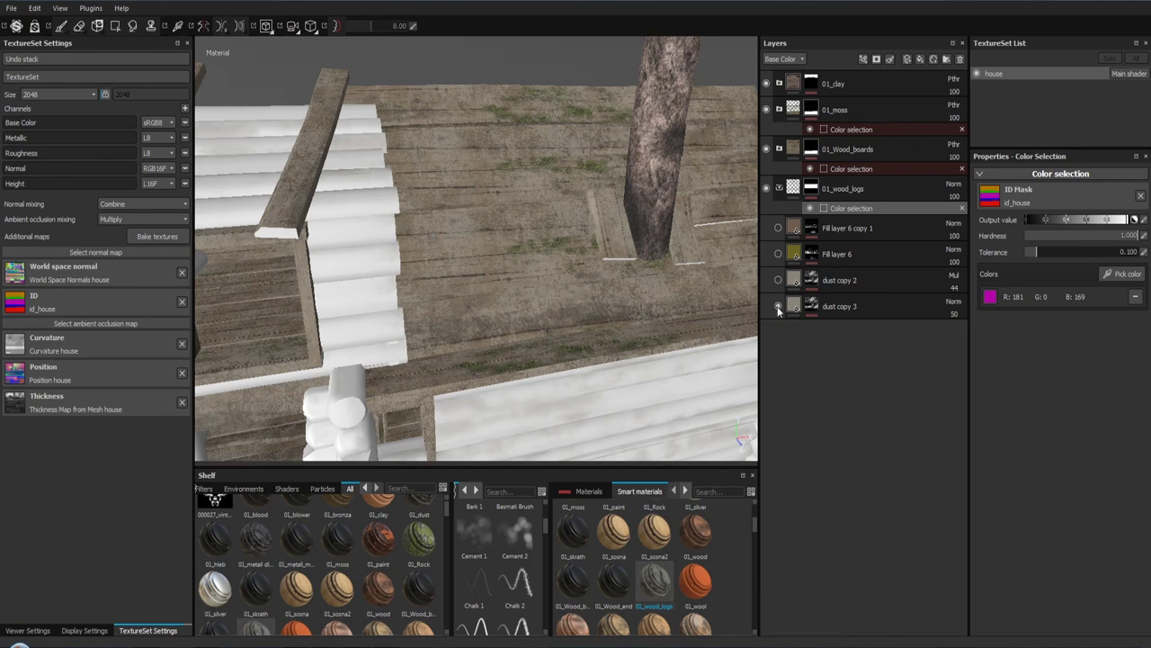
{"action": "left_click", "coordinate": [778, 307]}
{"action": "left_click", "coordinate": [778, 307]}
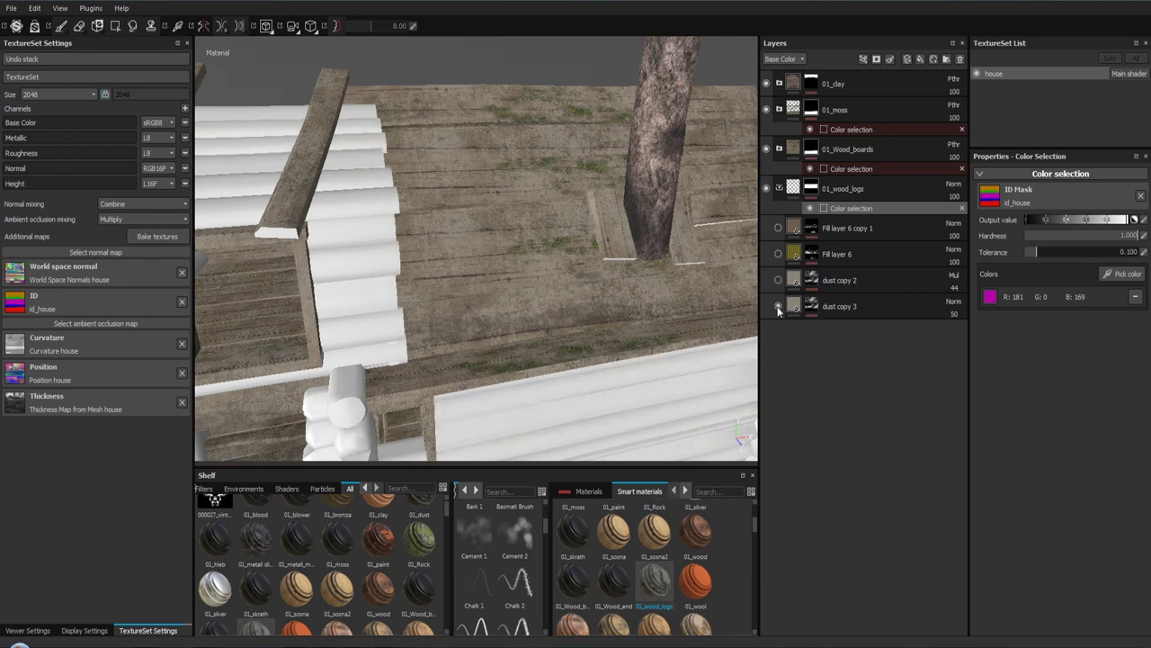
{"action": "left_click_drag", "start_coordinate": [675, 304], "coordinate": [467, 167]}
{"action": "left_click_drag", "start_coordinate": [468, 167], "coordinate": [470, 149]}
{"action": "left_click_drag", "start_coordinate": [471, 149], "coordinate": [576, 224]}
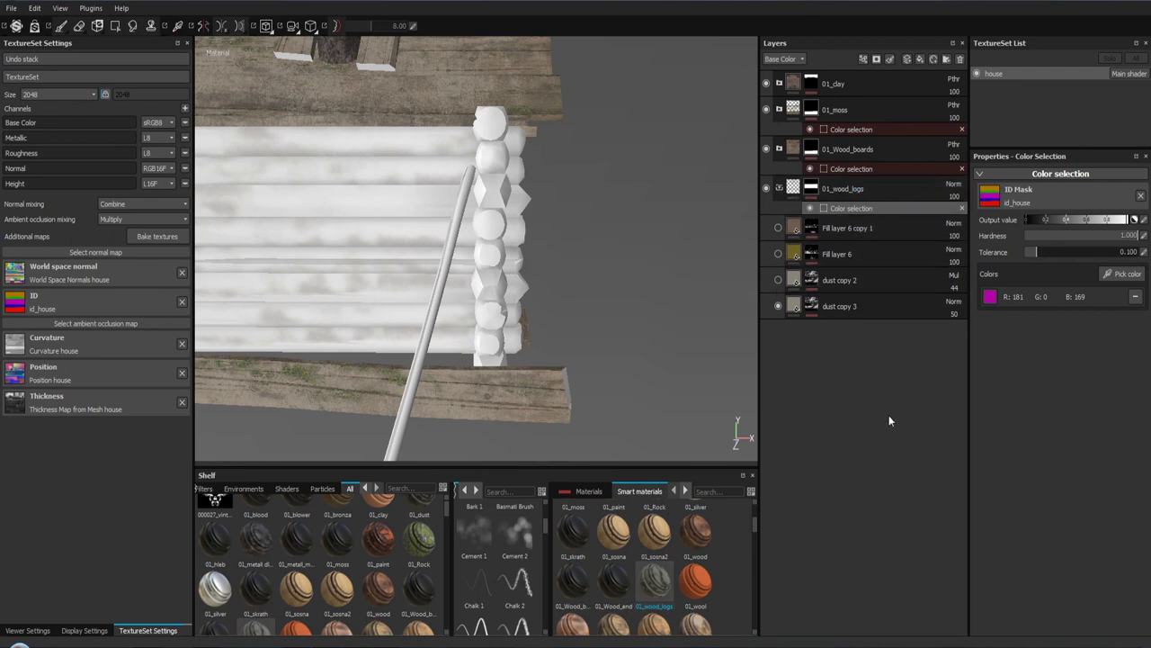
Step: Turn Fill layer 6 copy 1 and Fill layer 6 back on to show moss on the log wall
{"action": "left_click", "coordinate": [778, 228]}
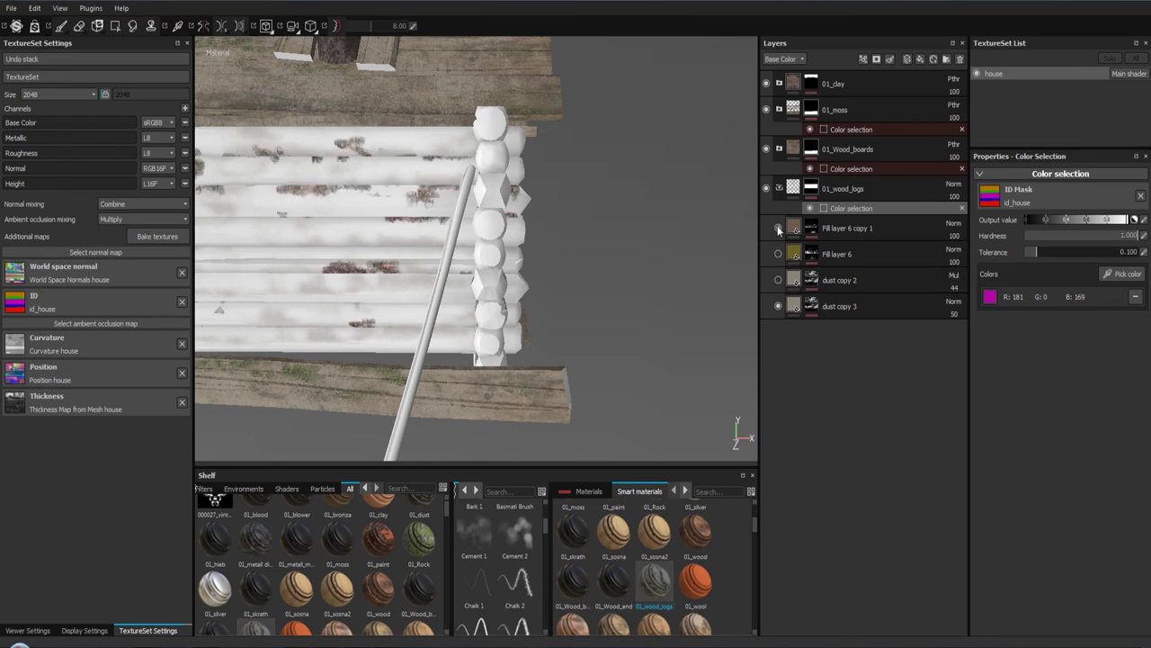
{"action": "left_click_drag", "start_coordinate": [558, 242], "coordinate": [275, 236]}
{"action": "left_click_drag", "start_coordinate": [275, 236], "coordinate": [540, 423]}
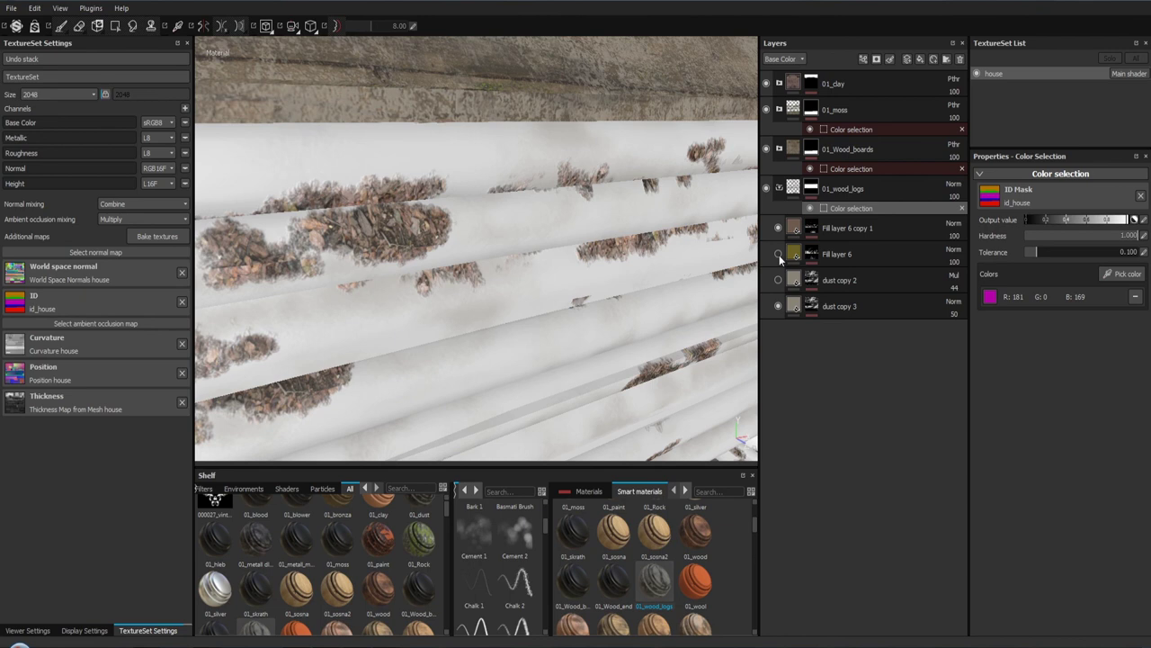
{"action": "left_click", "coordinate": [778, 254]}
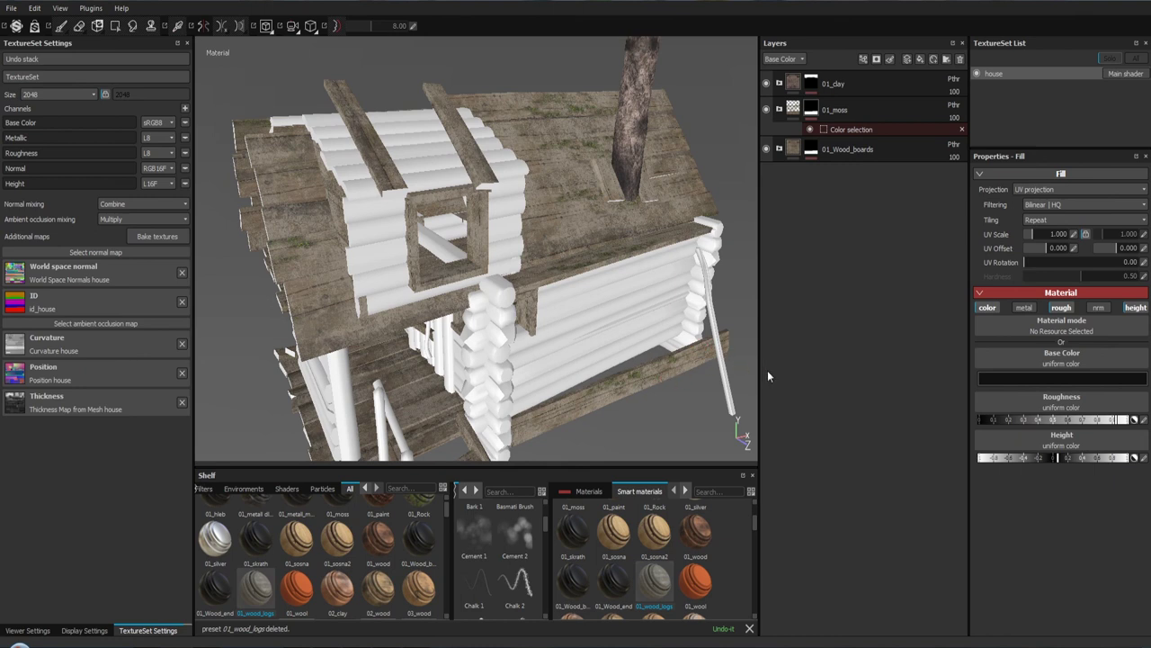
Step: Drag the 01_wood_logs smart material in again and move it to the bottom, below 01_Wood_boards
{"action": "left_click_drag", "start_coordinate": [664, 588], "coordinate": [818, 236]}
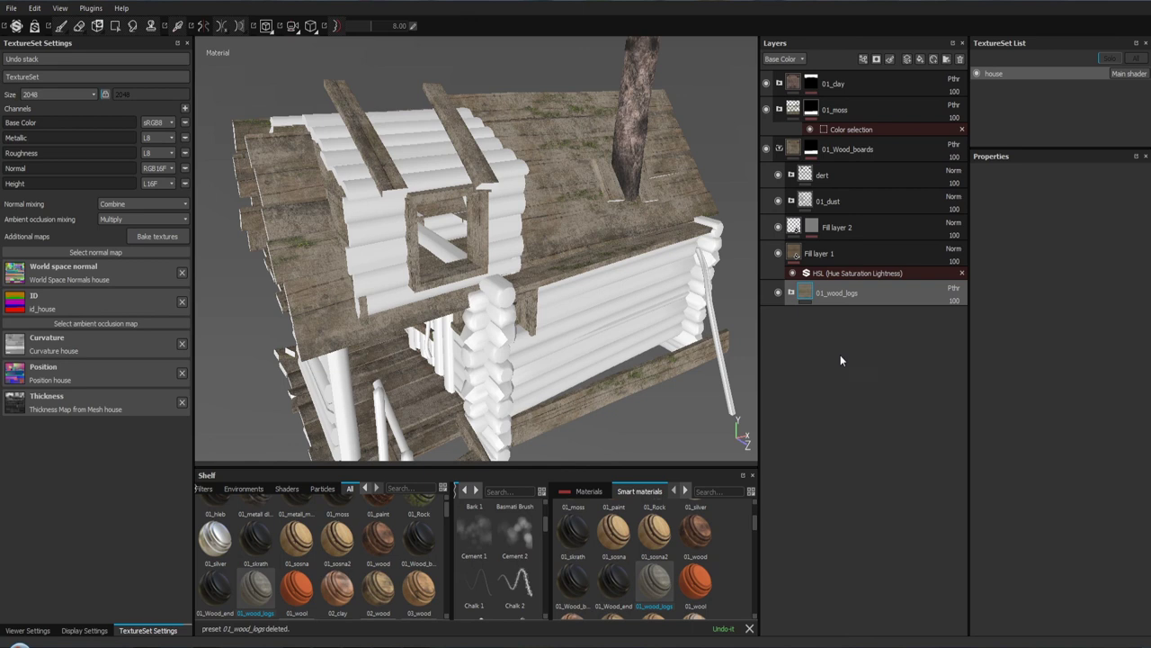
{"action": "left_click", "coordinate": [779, 149]}
{"action": "left_click", "coordinate": [779, 149]}
{"action": "double_click", "coordinate": [832, 295]}
{"action": "left_click_drag", "start_coordinate": [832, 297], "coordinate": [790, 158]}
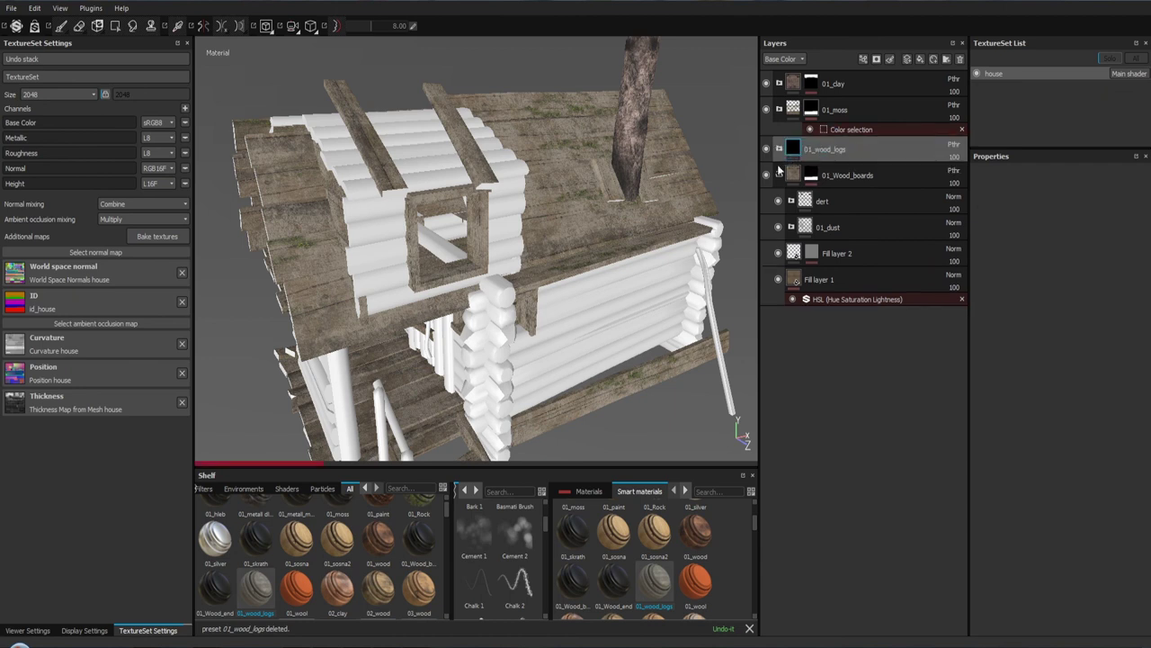
{"action": "left_click", "coordinate": [779, 175]}
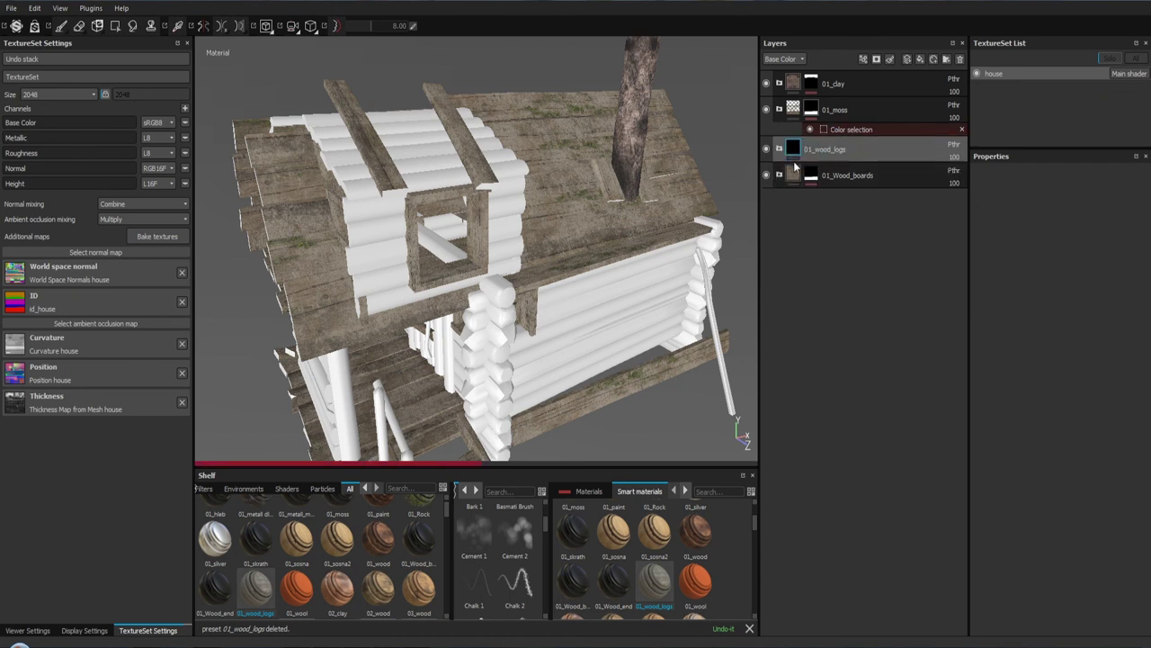
{"action": "left_click_drag", "start_coordinate": [868, 144], "coordinate": [870, 237]}
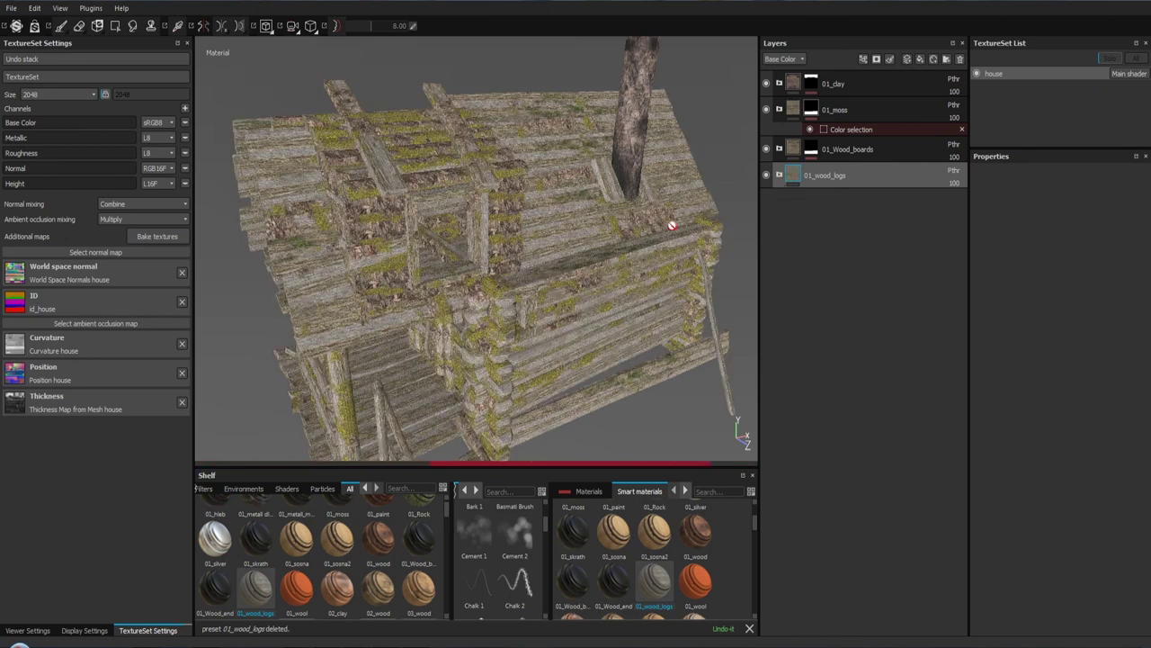
{"action": "left_click_drag", "start_coordinate": [668, 223], "coordinate": [651, 201]}
{"action": "right_click", "coordinate": [794, 185]}
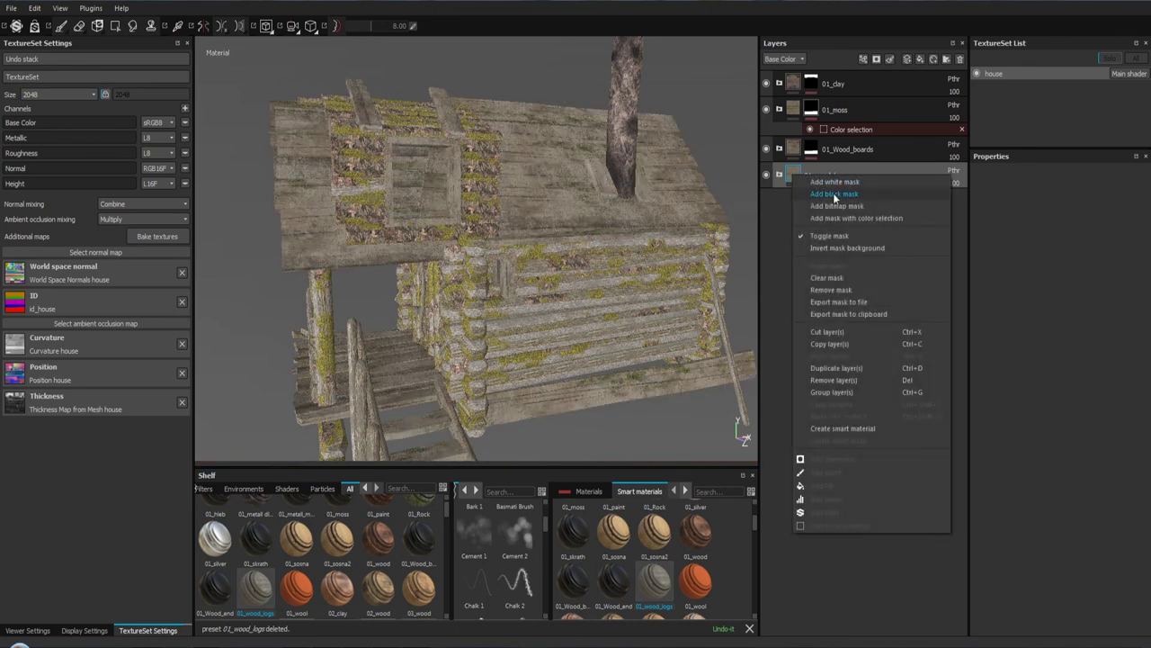
Step: Give 01_wood_logs a black mask plus a colour selection keyed to the magenta log-wall ID colour
{"action": "left_click", "coordinate": [833, 192]}
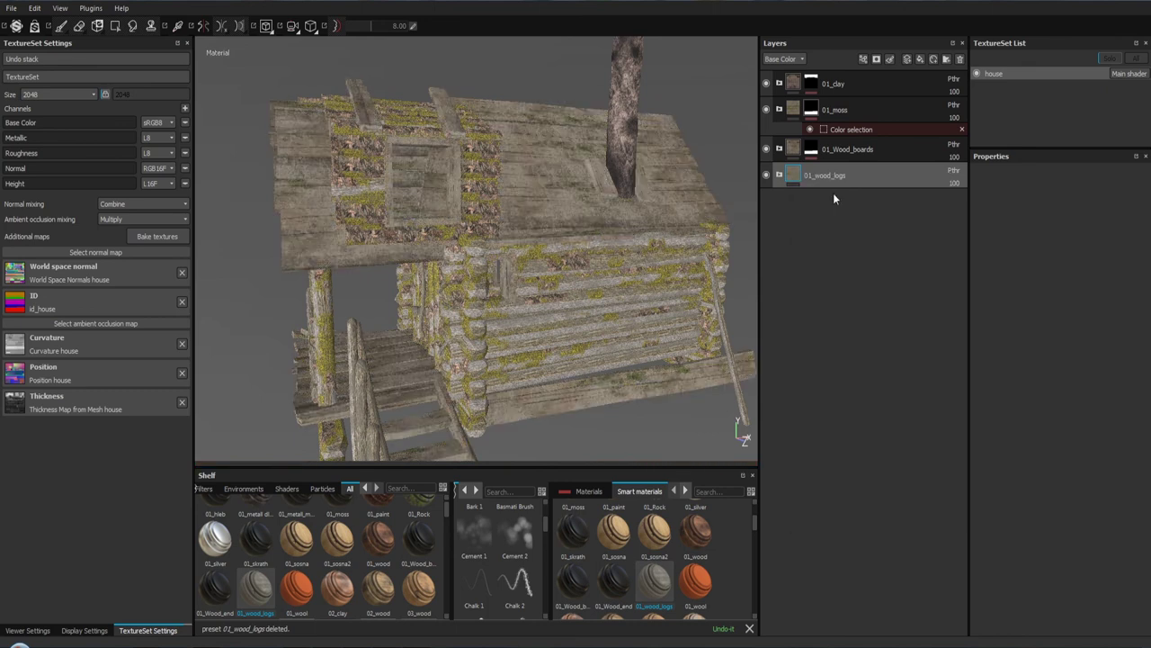
{"action": "right_click", "coordinate": [814, 176]}
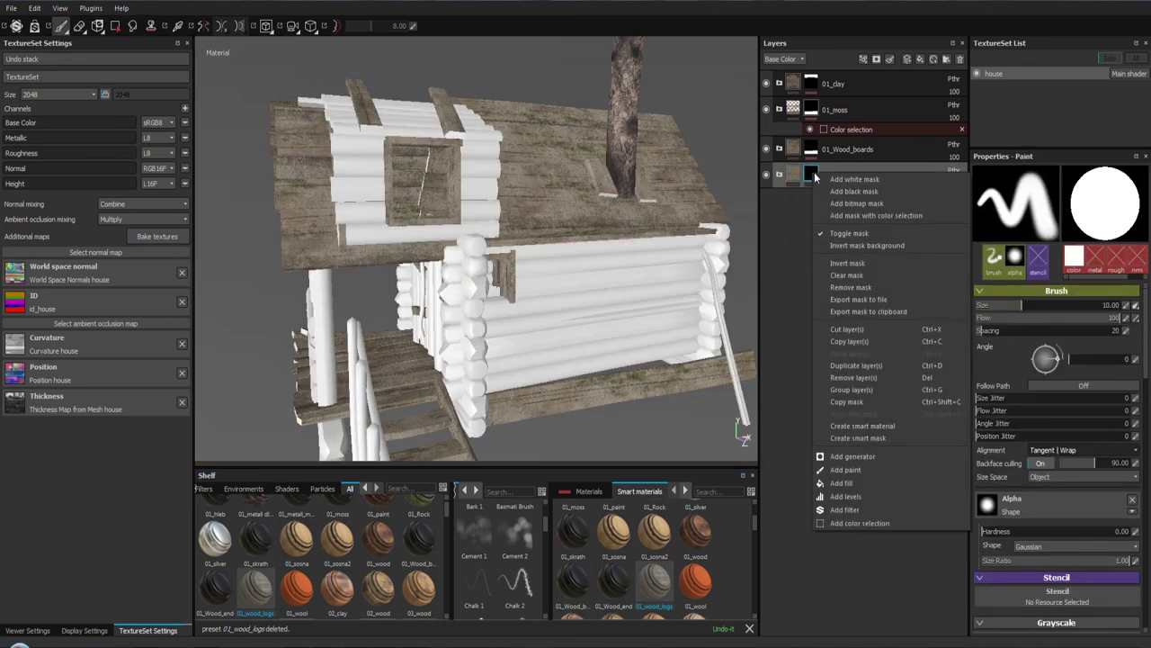
{"action": "left_click", "coordinate": [862, 521]}
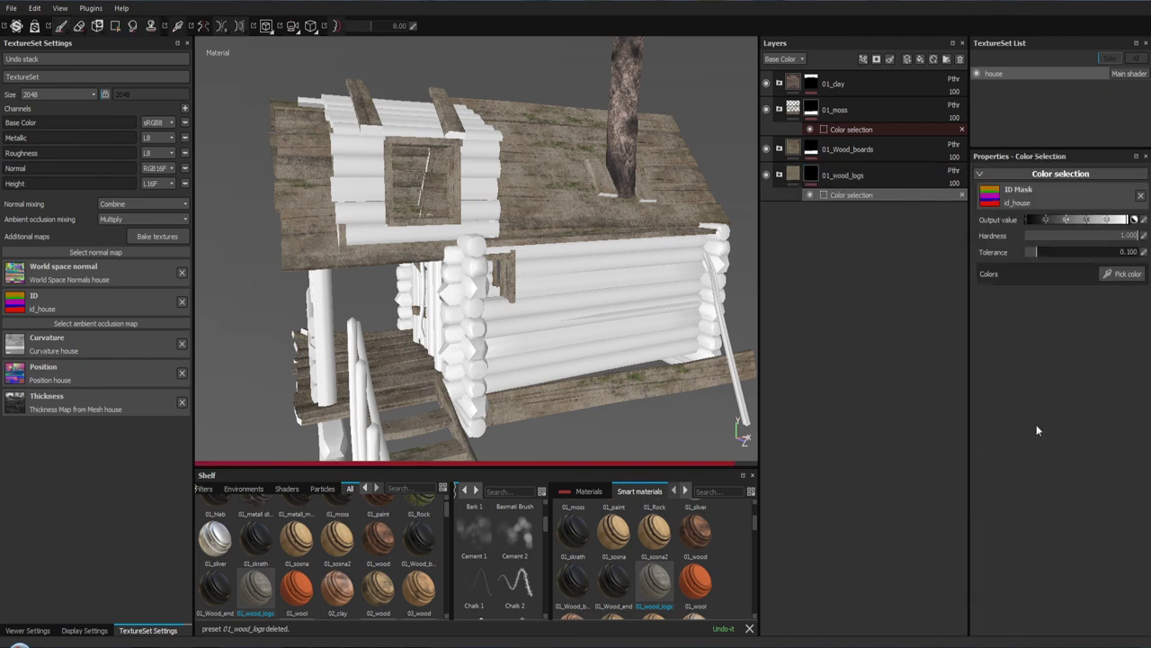
{"action": "left_click", "coordinate": [1123, 273]}
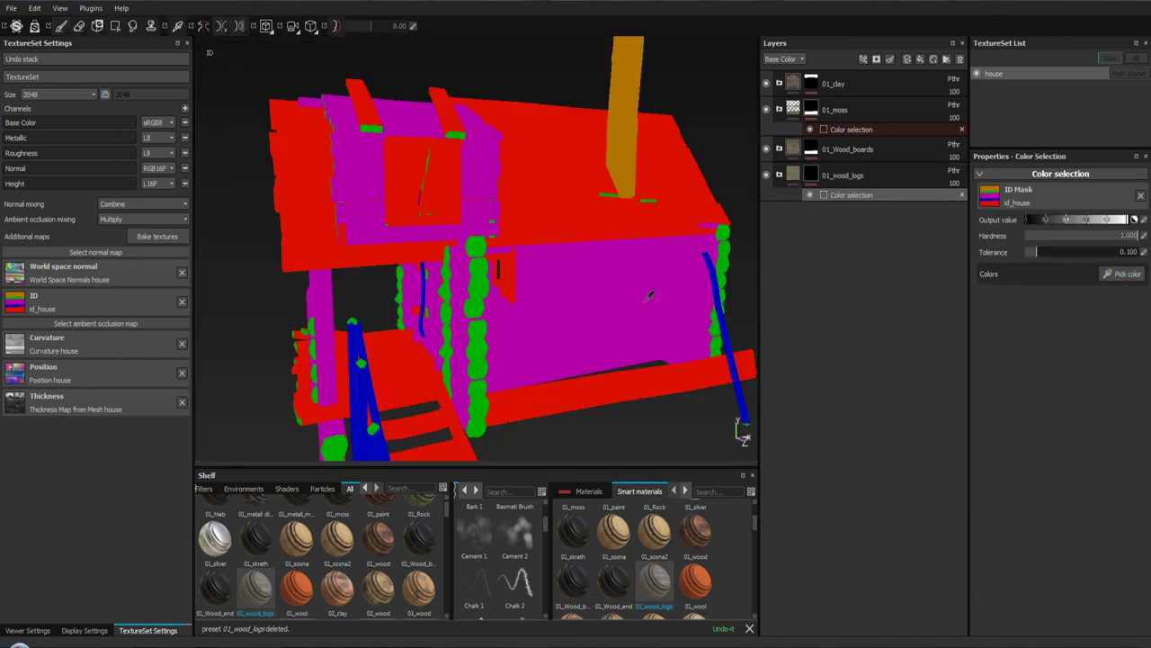
{"action": "left_click", "coordinate": [643, 301]}
Step: Zoom and orbit around the house to inspect the masked log walls, planks and chimney
{"action": "scroll", "scroll_direction": "up", "scroll_amount": 3}
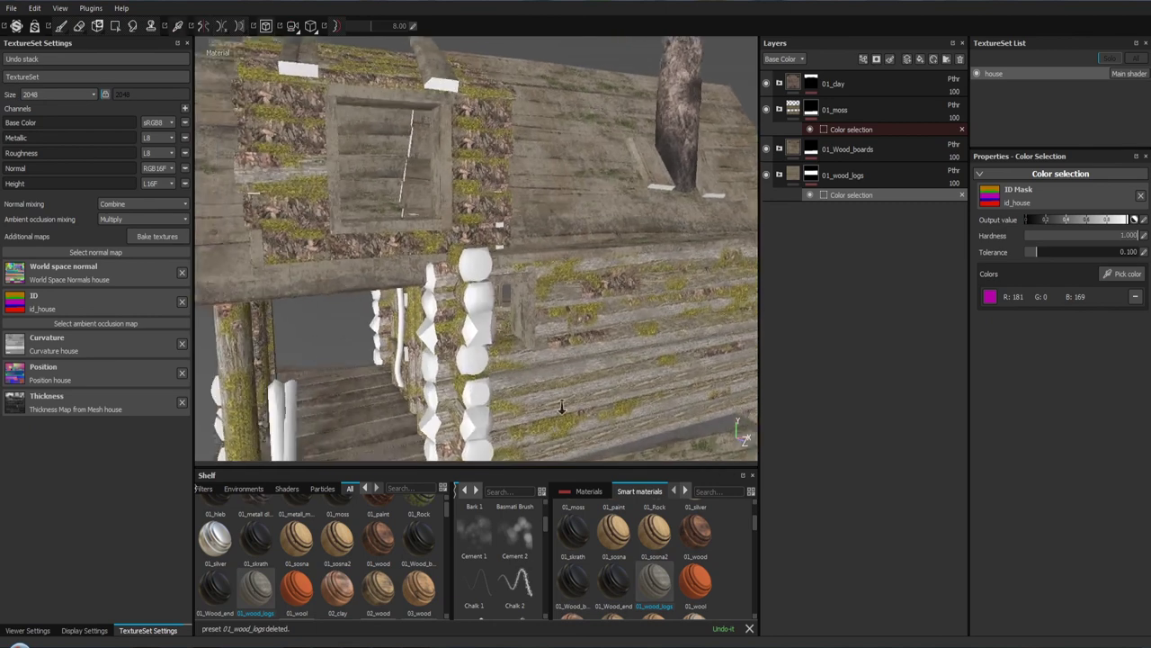
{"action": "scroll", "scroll_direction": "up", "scroll_amount": 3}
{"action": "scroll", "scroll_direction": "up", "scroll_amount": 3}
{"action": "scroll", "scroll_direction": "up", "scroll_amount": 3}
{"action": "scroll", "scroll_direction": "up", "scroll_amount": 3}
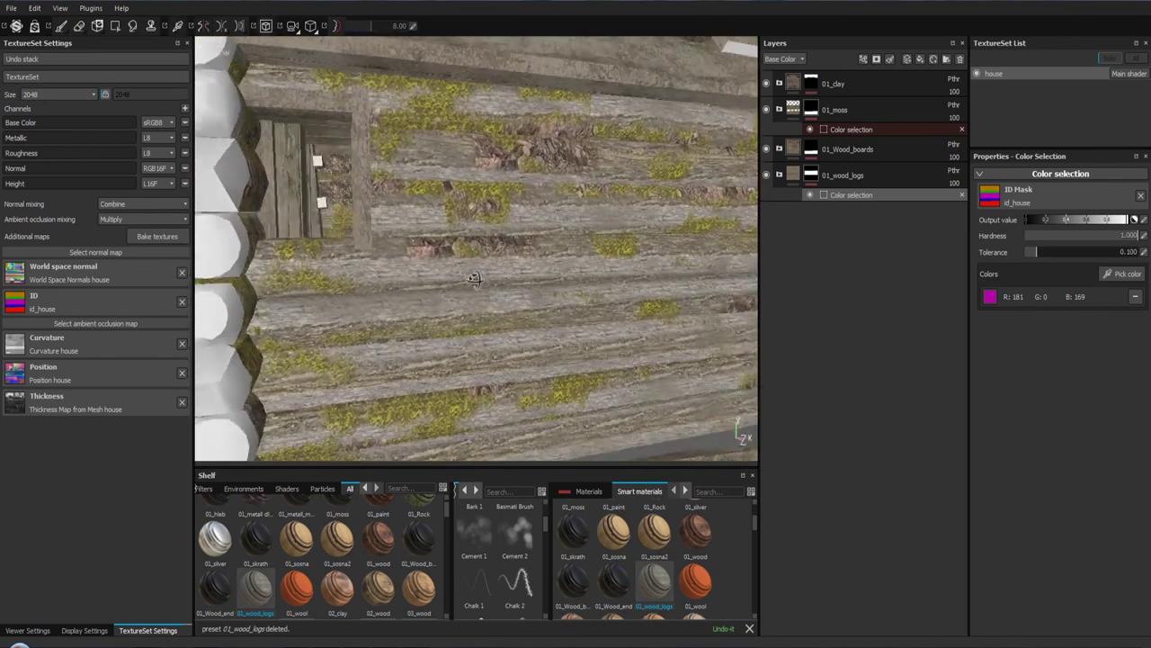
{"action": "scroll", "scroll_direction": "up", "scroll_amount": 3}
{"action": "scroll", "scroll_direction": "up", "scroll_amount": 3}
{"action": "scroll", "scroll_direction": "up", "scroll_amount": 3}
{"action": "left_click_drag", "start_coordinate": [567, 365], "coordinate": [460, 271]}
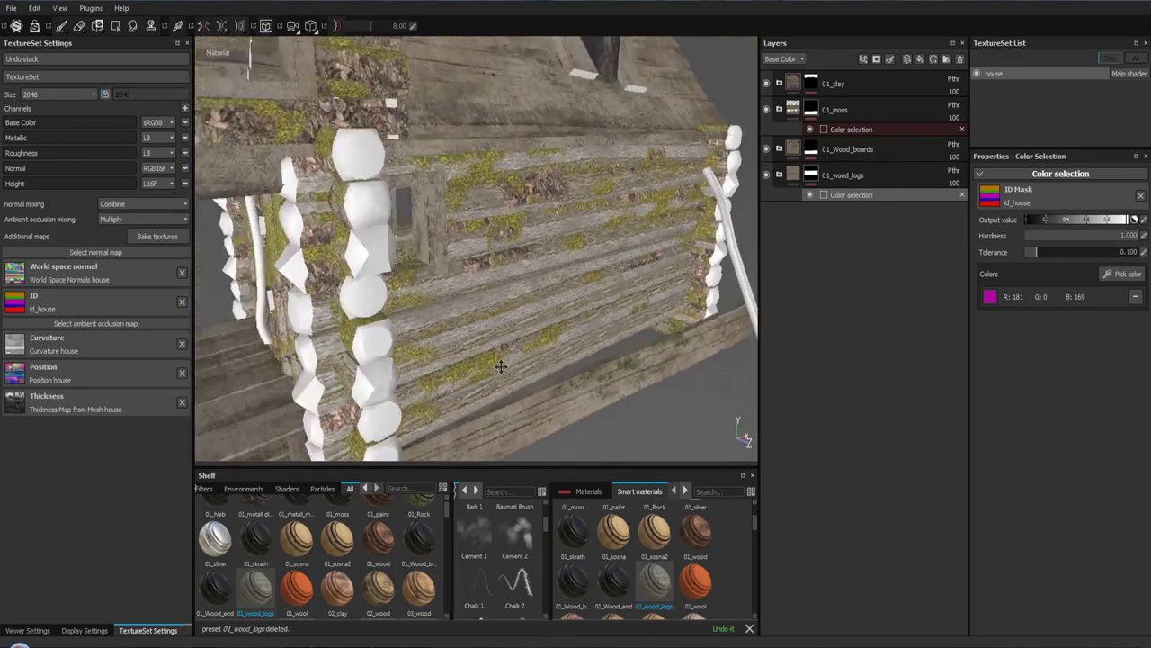
{"action": "left_click_drag", "start_coordinate": [479, 211], "coordinate": [442, 252]}
{"action": "left_click_drag", "start_coordinate": [454, 291], "coordinate": [521, 151]}
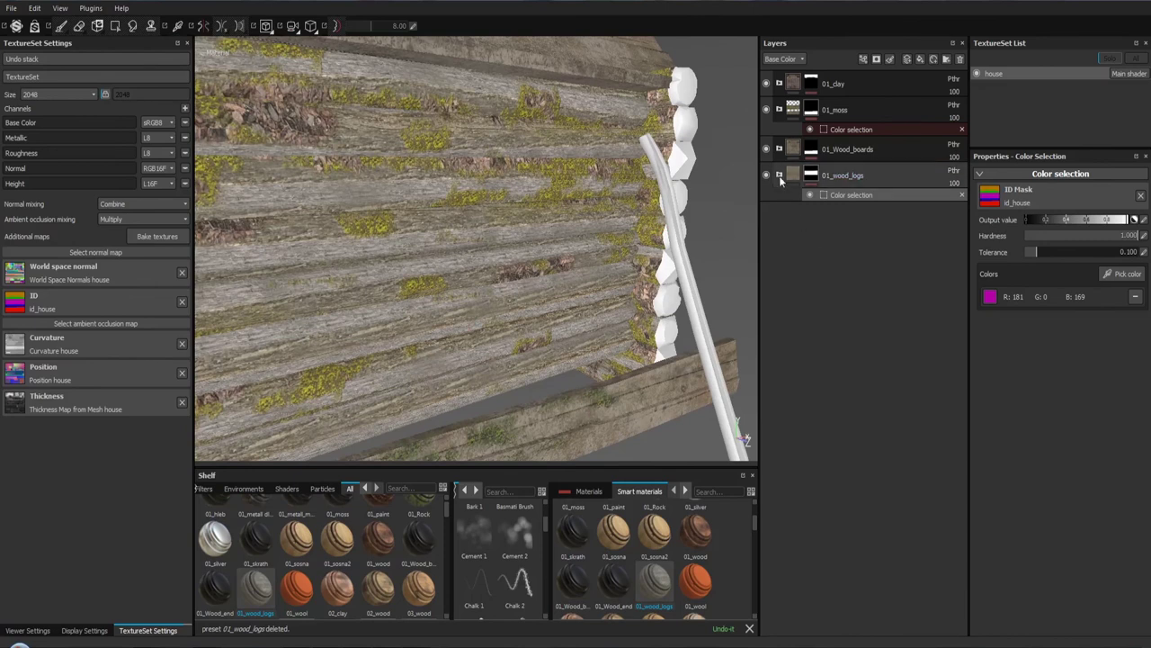
Step: Hide Fill layer 6 copy 1, dust copy 2 and dust copy 3, then select Fill layer 1
{"action": "left_click", "coordinate": [779, 176]}
{"action": "left_click", "coordinate": [778, 215]}
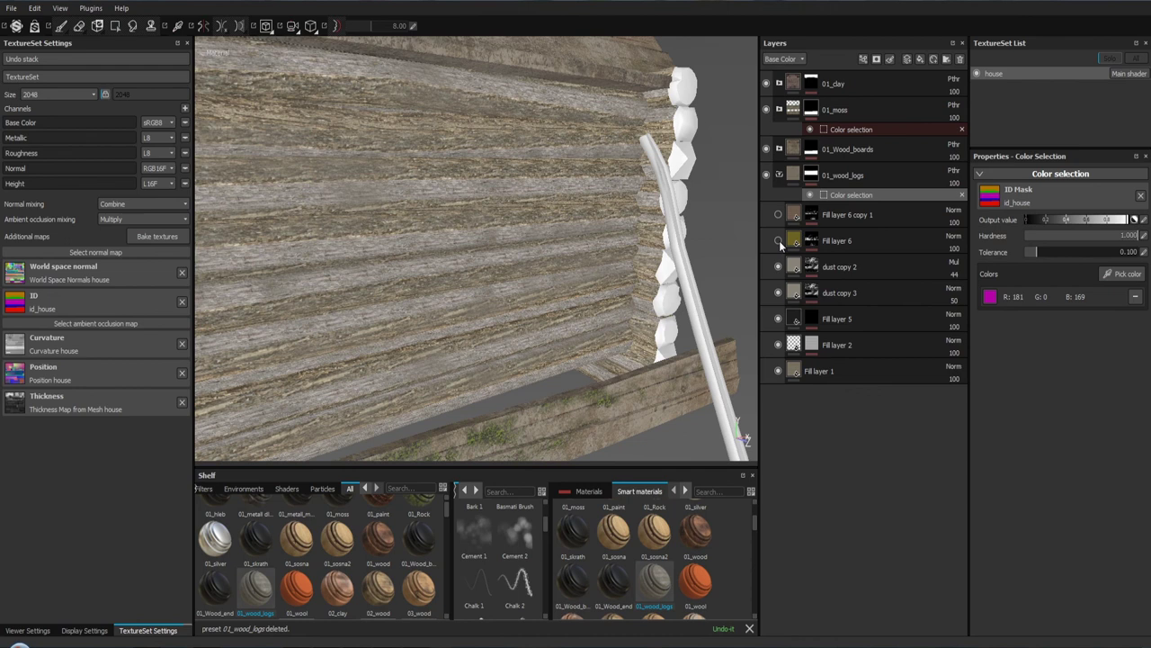
{"action": "left_click", "coordinate": [779, 267]}
{"action": "left_click", "coordinate": [779, 293]}
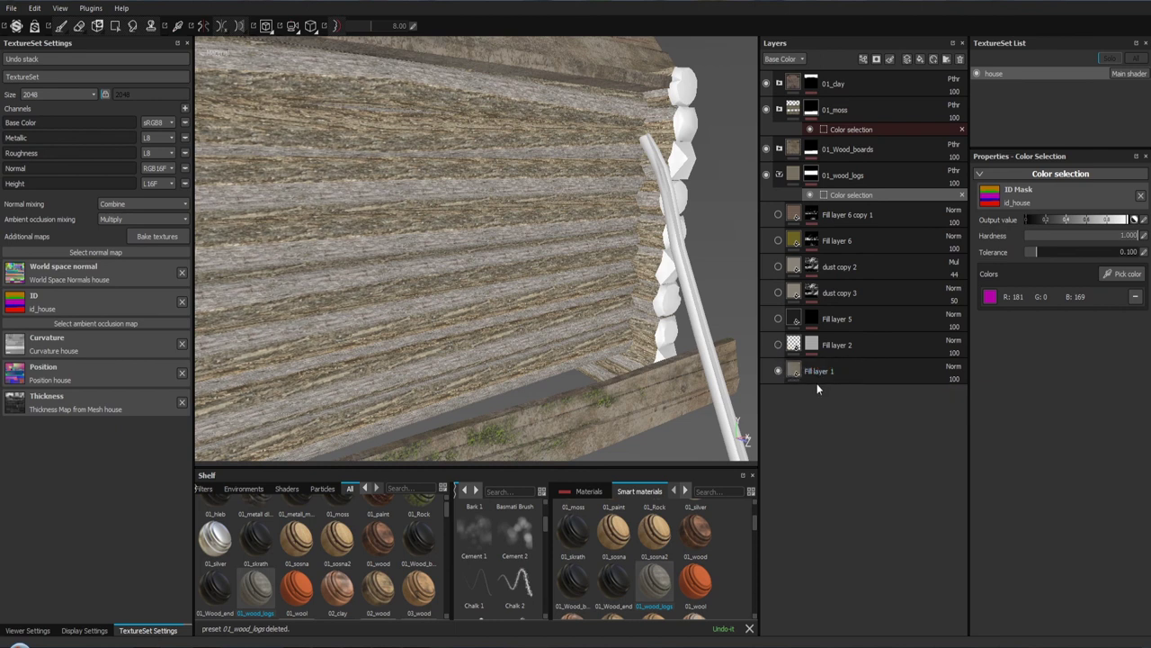
{"action": "left_click", "coordinate": [795, 374]}
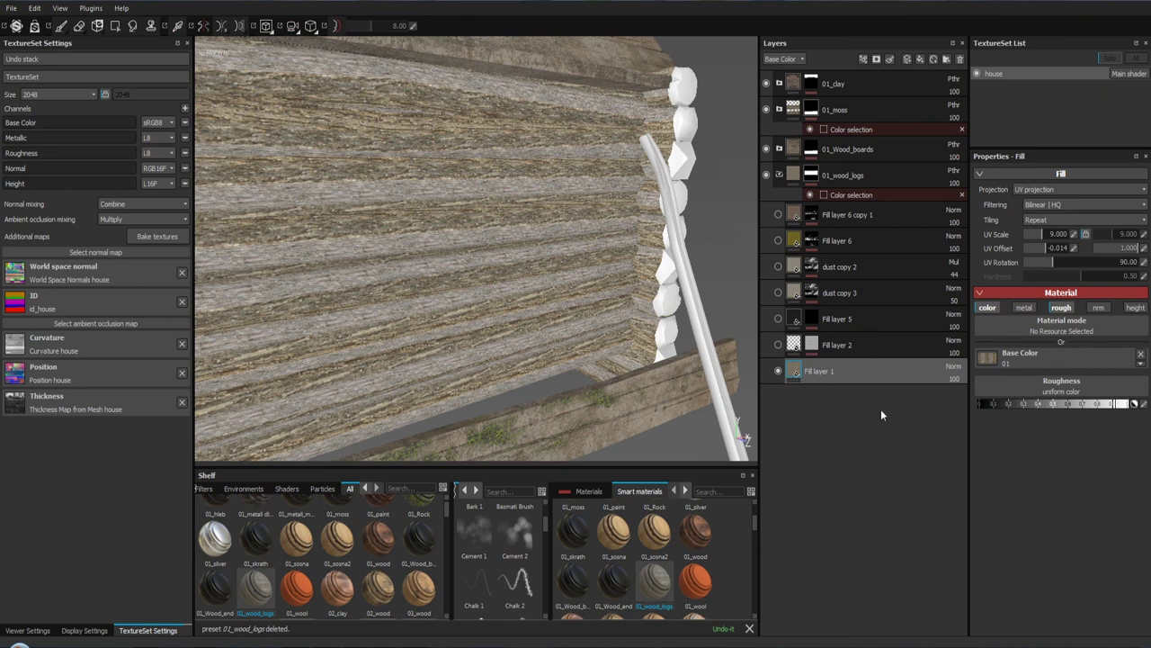
{"action": "left_click", "coordinate": [778, 371]}
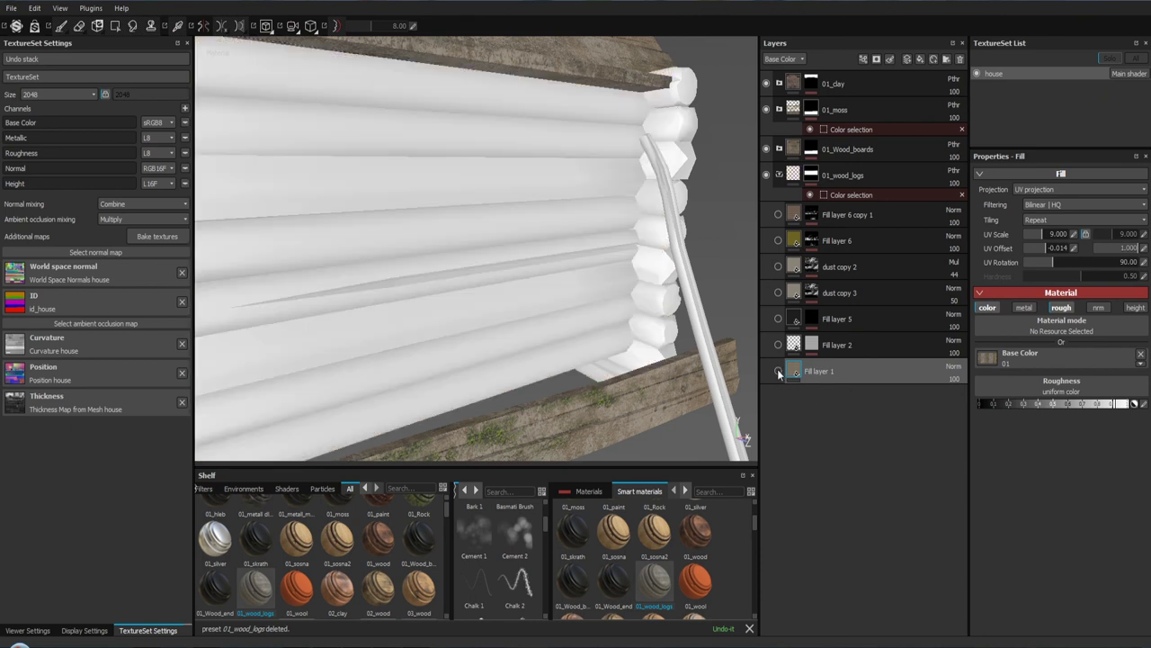
{"action": "left_click", "coordinate": [778, 372]}
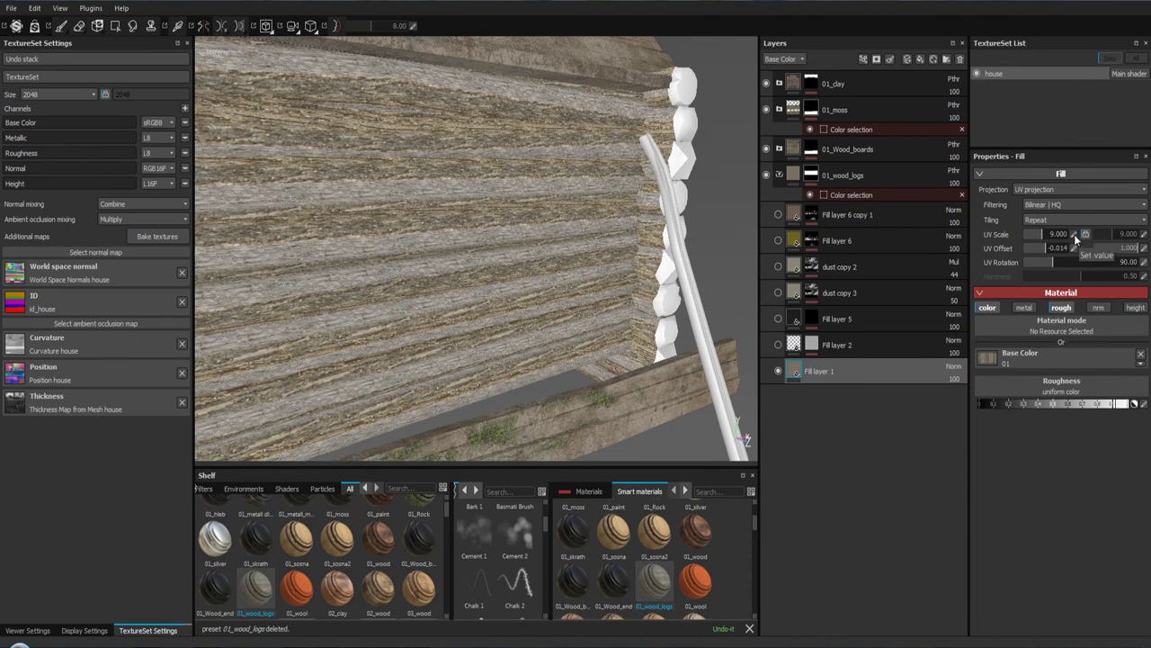
{"action": "type", "text": "1"}
Step: Try several UV scale values on Fill layer 1, settling on 1.9 by 3
{"action": "key", "text": "Return"}
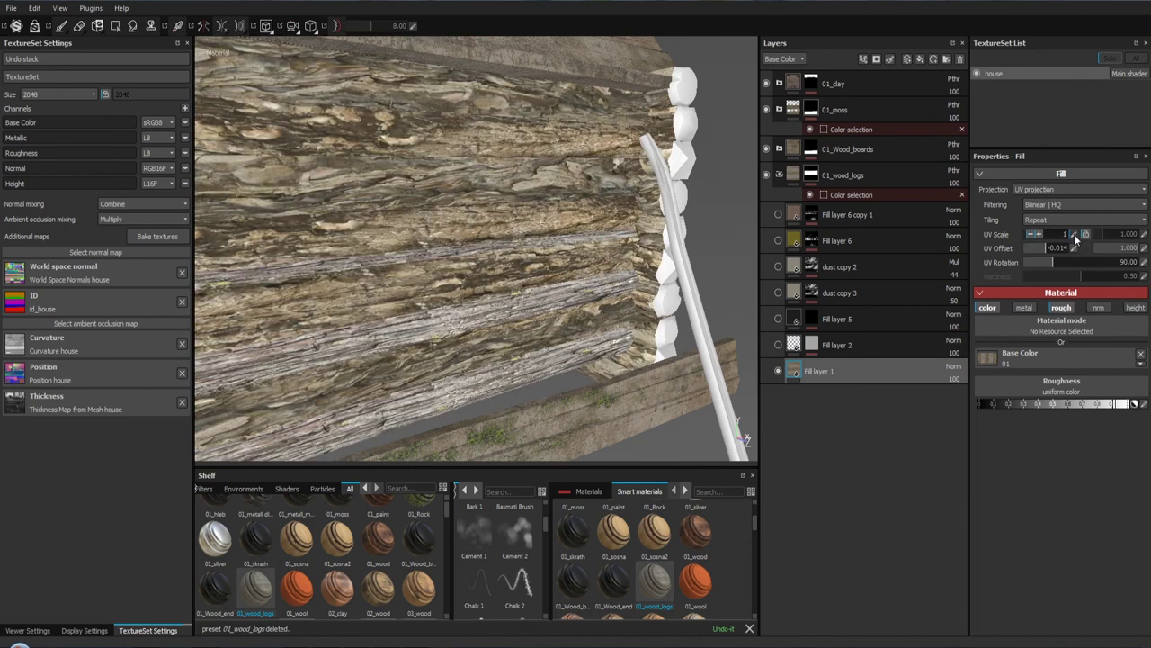
{"action": "left_click_drag", "start_coordinate": [504, 270], "coordinate": [393, 109]}
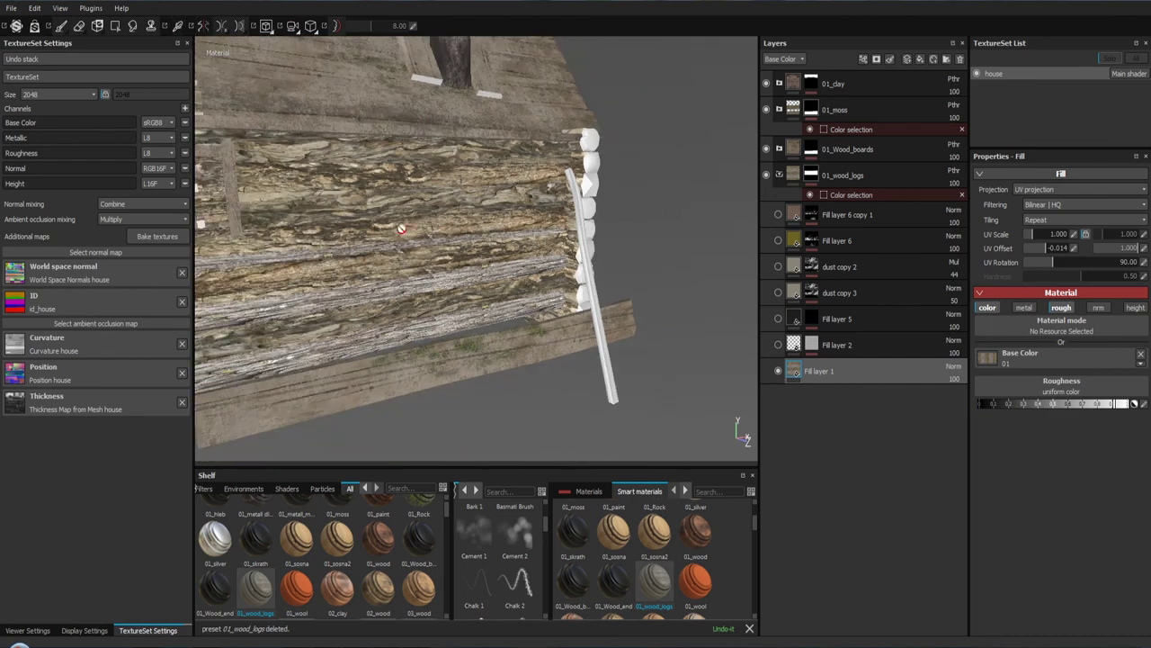
{"action": "left_click_drag", "start_coordinate": [393, 109], "coordinate": [414, 172]}
{"action": "left_click_drag", "start_coordinate": [414, 171], "coordinate": [547, 243]}
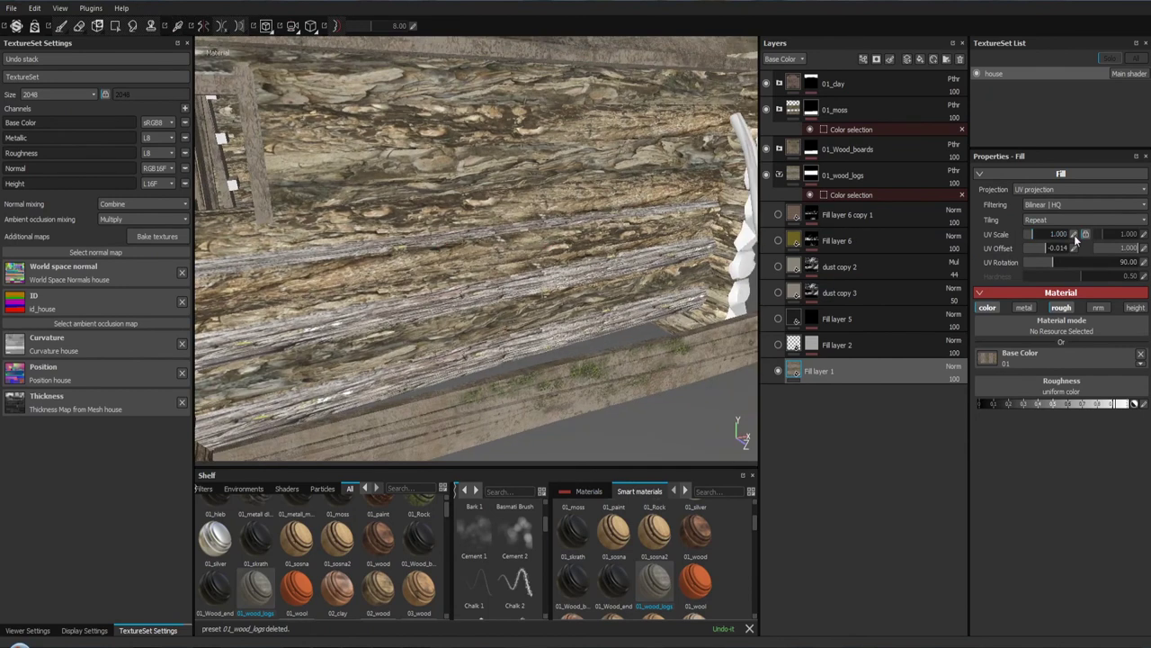
{"action": "type", "text": "2"}
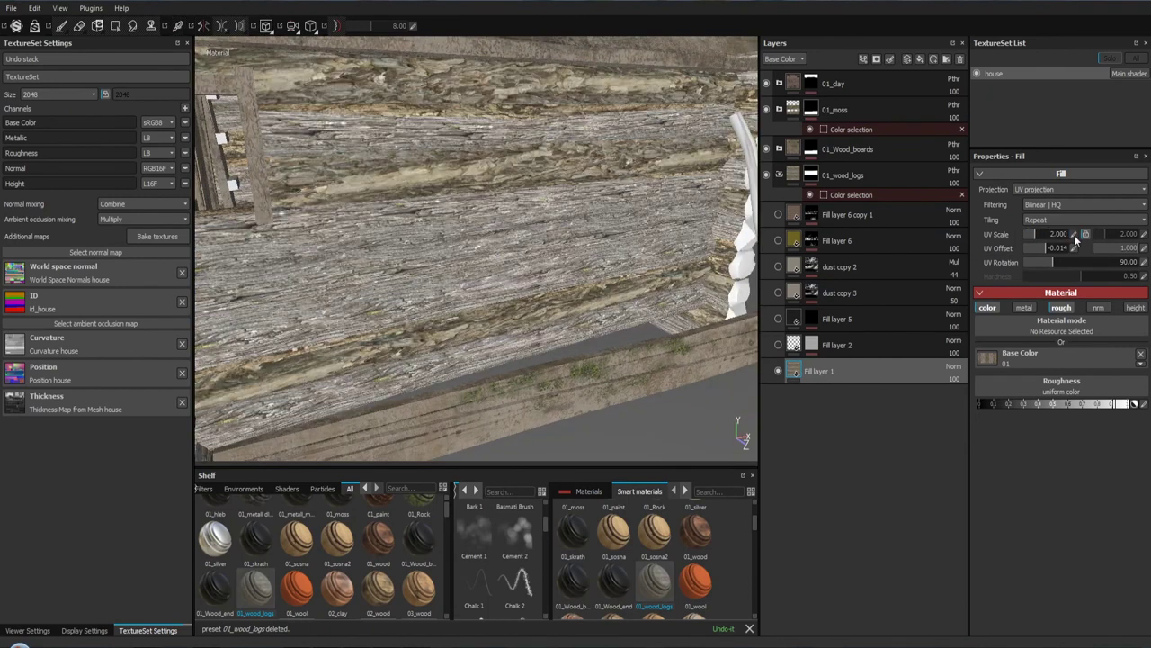
{"action": "left_click_drag", "start_coordinate": [558, 239], "coordinate": [496, 182]}
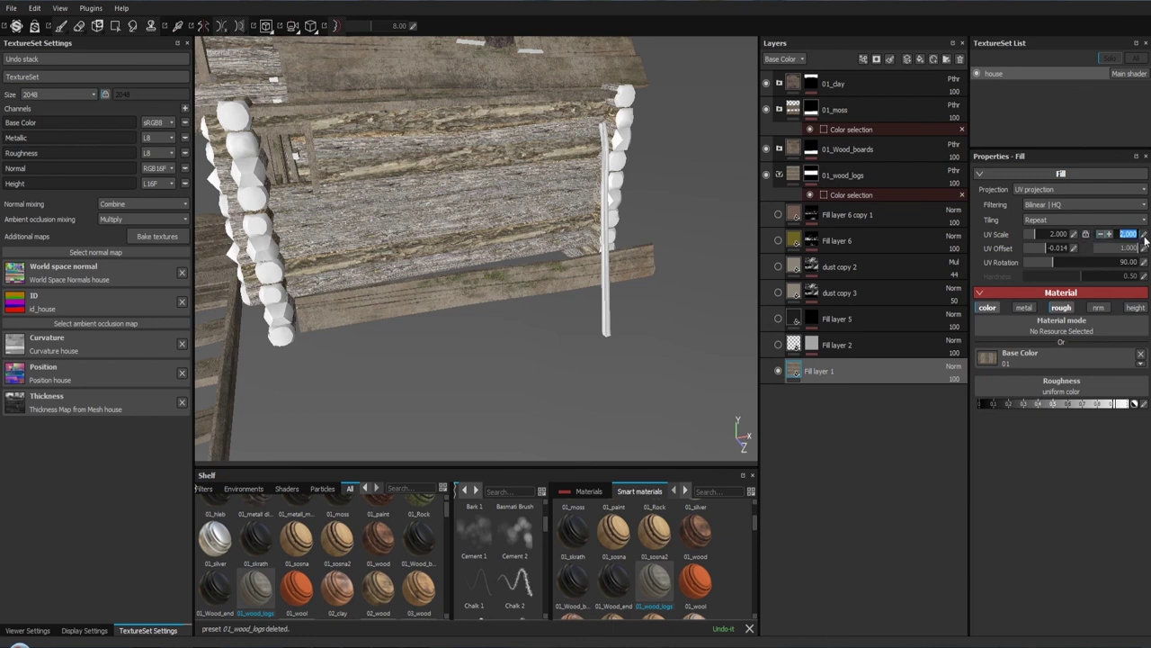
{"action": "type", "text": "3"}
{"action": "left_click_drag", "start_coordinate": [432, 270], "coordinate": [397, 211]}
{"action": "scroll", "scroll_direction": "up", "scroll_amount": 3}
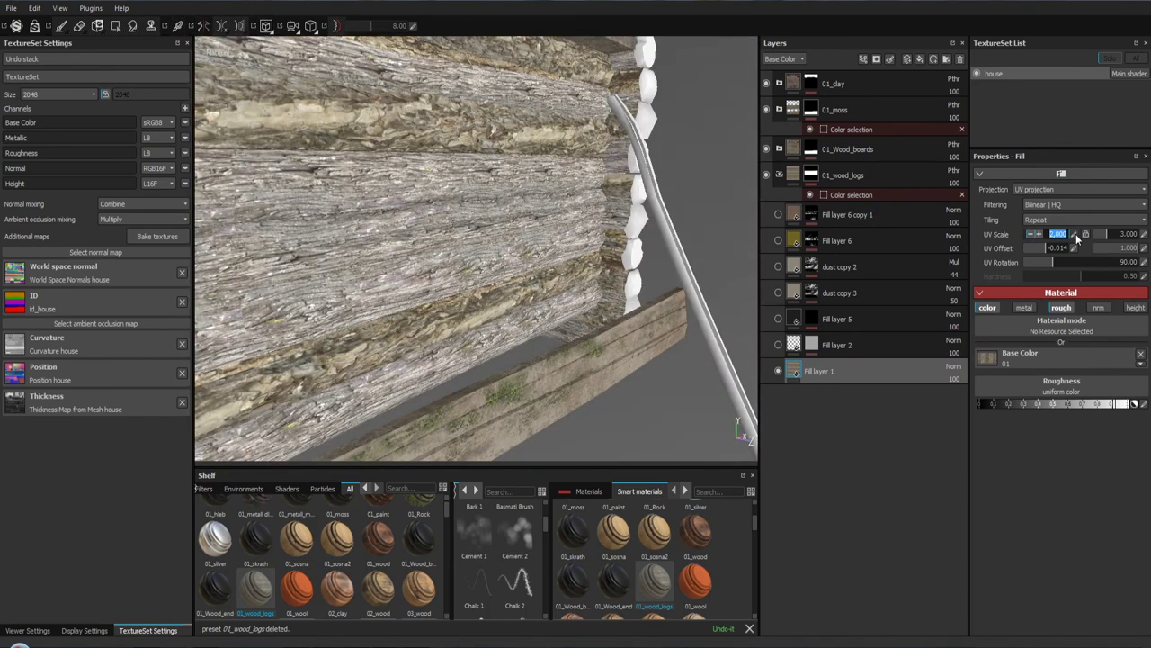
{"action": "type", "text": "1"}
{"action": "type", "text": ".9"}
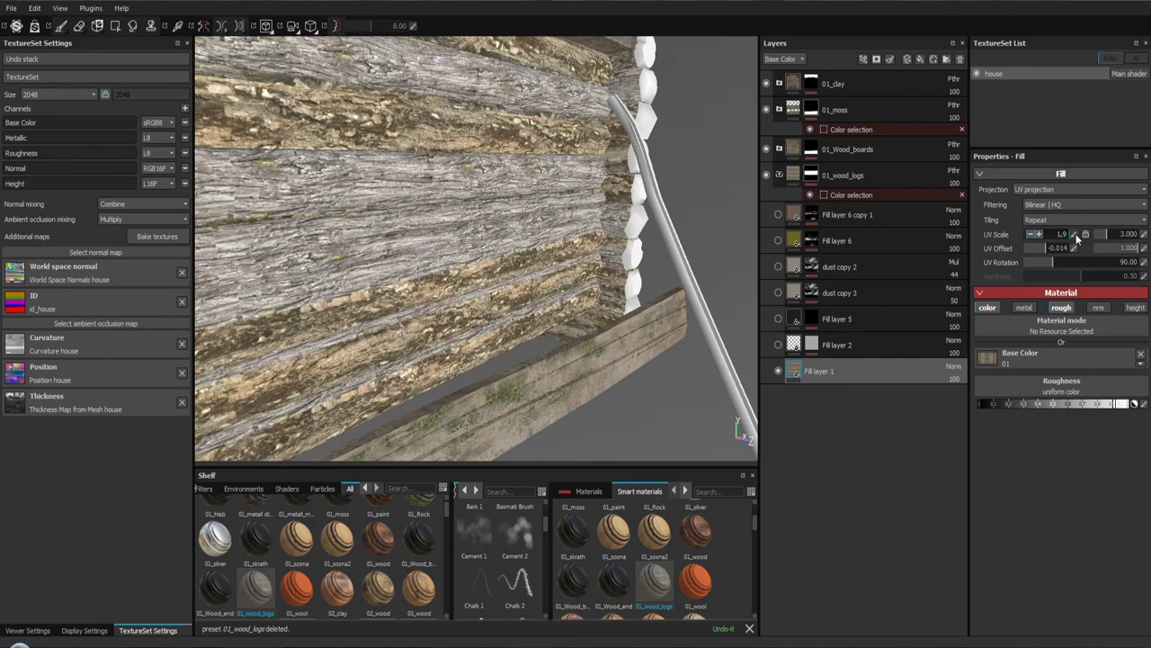
{"action": "key", "text": "Return"}
{"action": "left_click_drag", "start_coordinate": [539, 225], "coordinate": [855, 221]}
Step: Orbit around the side wall, porch, stairs and posts to inspect the log texture
{"action": "left_click_drag", "start_coordinate": [591, 231], "coordinate": [432, 251]}
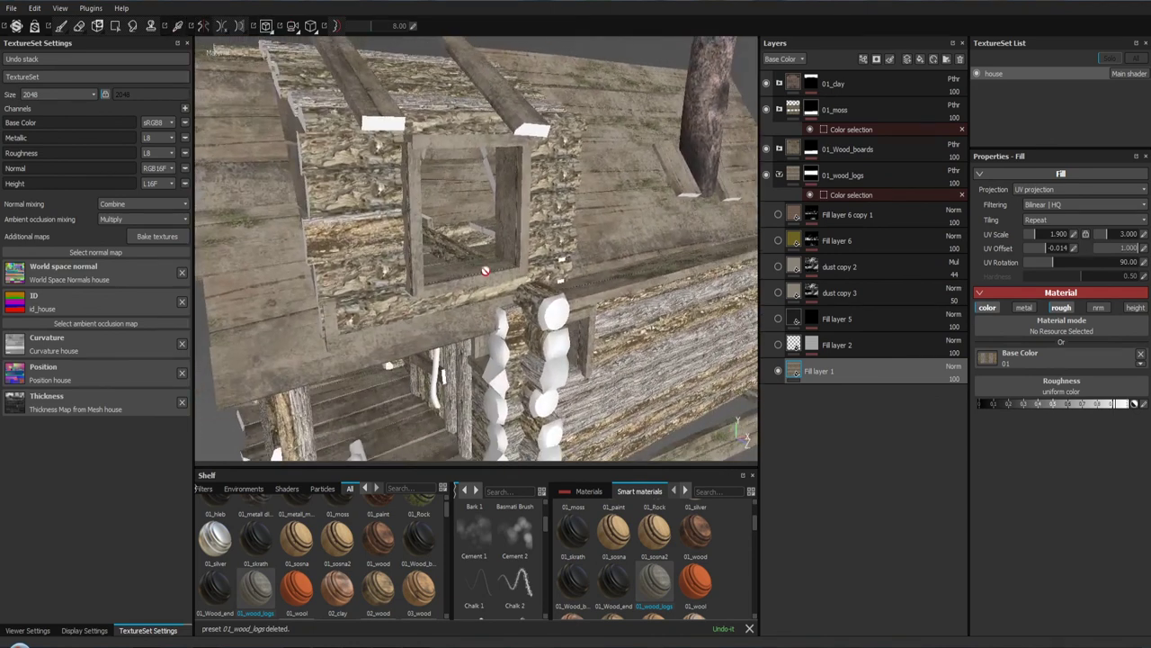
{"action": "left_click_drag", "start_coordinate": [592, 269], "coordinate": [241, 249]}
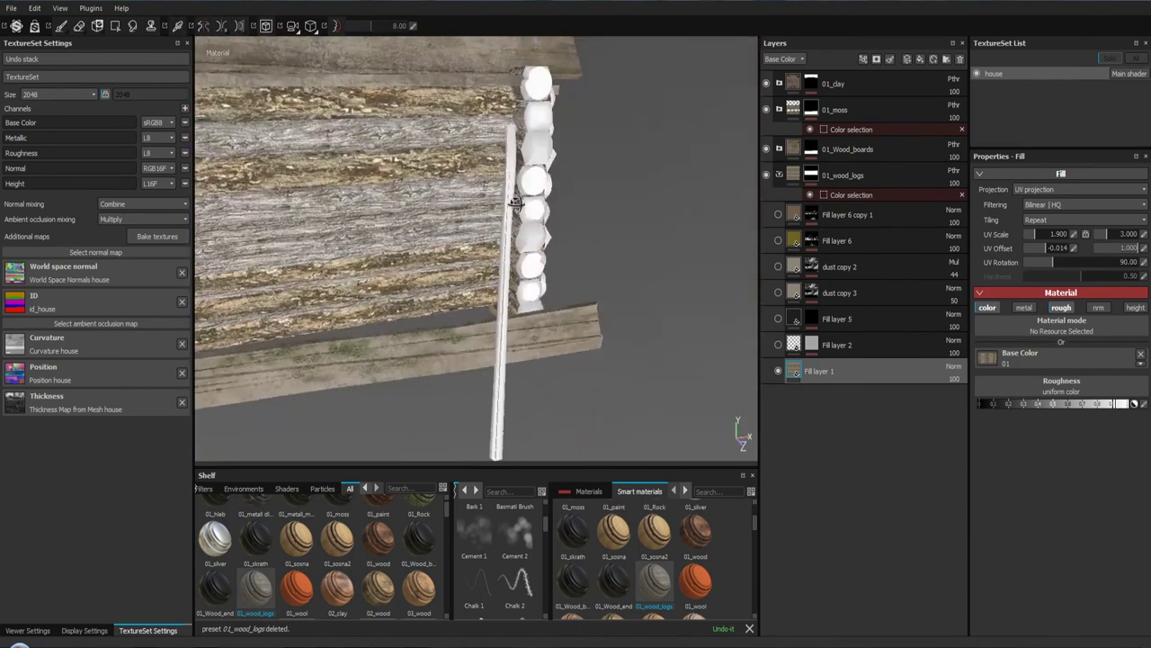
{"action": "left_click_drag", "start_coordinate": [483, 188], "coordinate": [534, 189]}
{"action": "left_click_drag", "start_coordinate": [411, 303], "coordinate": [459, 239]}
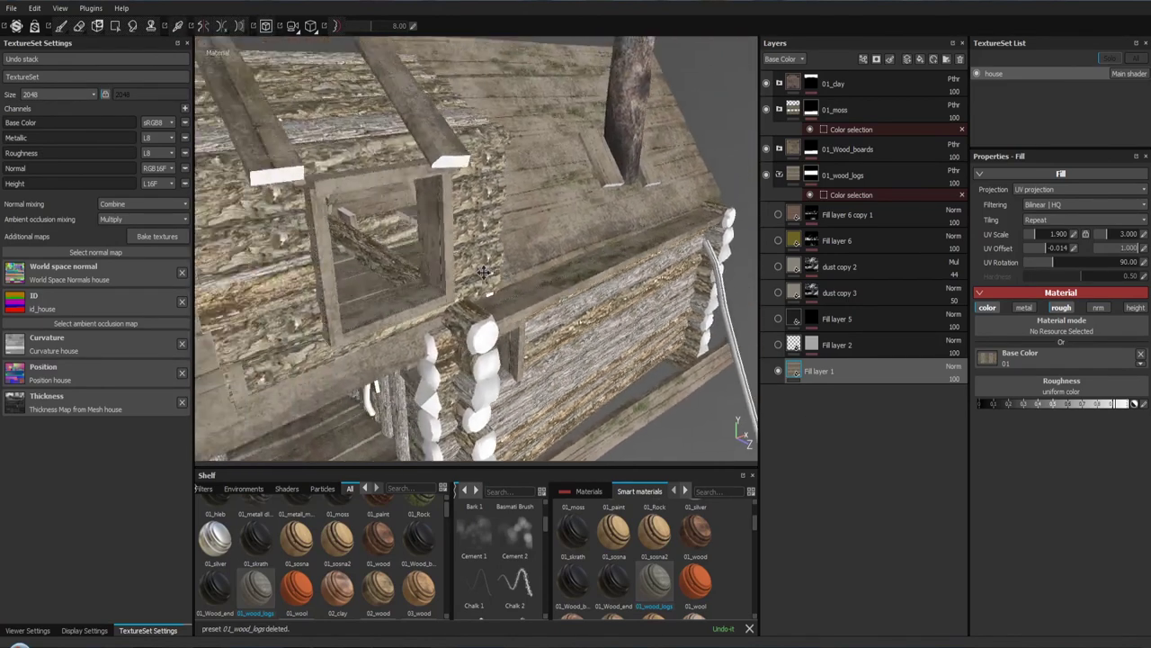
{"action": "left_click_drag", "start_coordinate": [483, 272], "coordinate": [528, 233]}
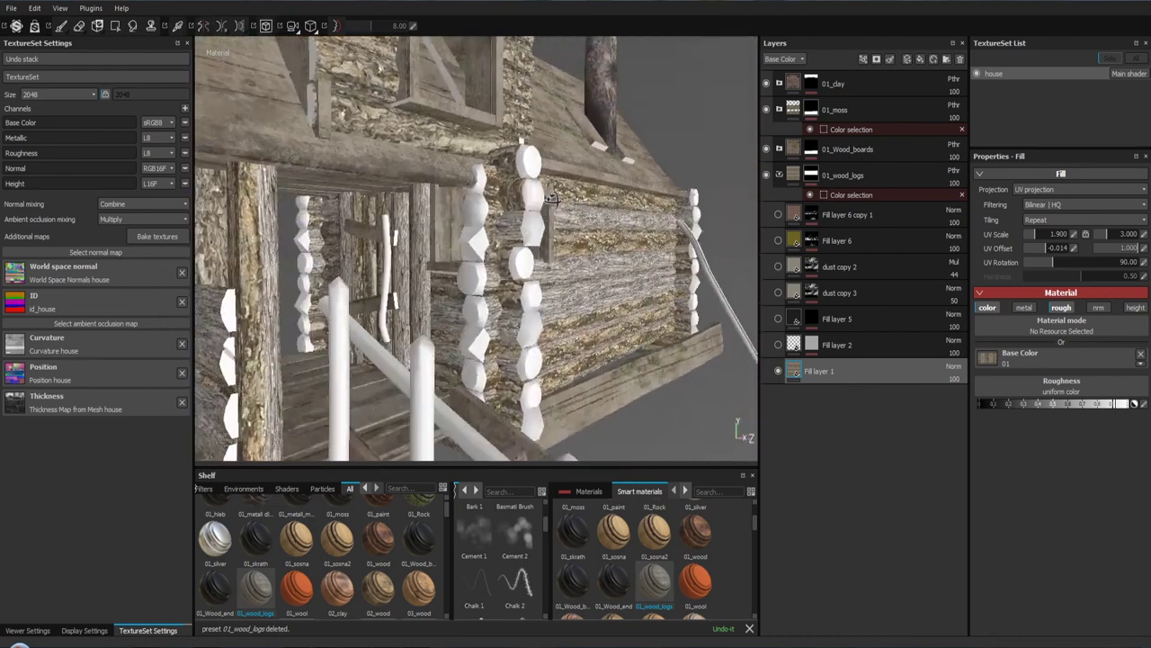
{"action": "left_click_drag", "start_coordinate": [624, 204], "coordinate": [633, 378]}
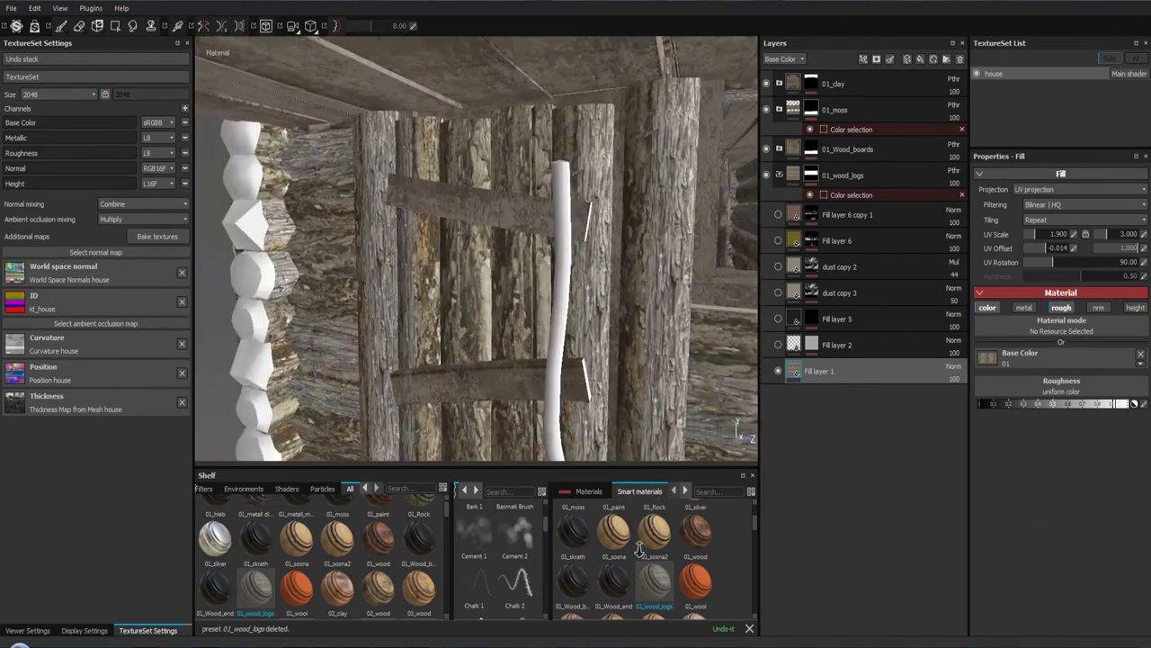
Step: Look over the log-wall corner and window, frame the house, and re-enable Fill layer 6 copy 1
{"action": "left_click_drag", "start_coordinate": [537, 315], "coordinate": [158, 240]}
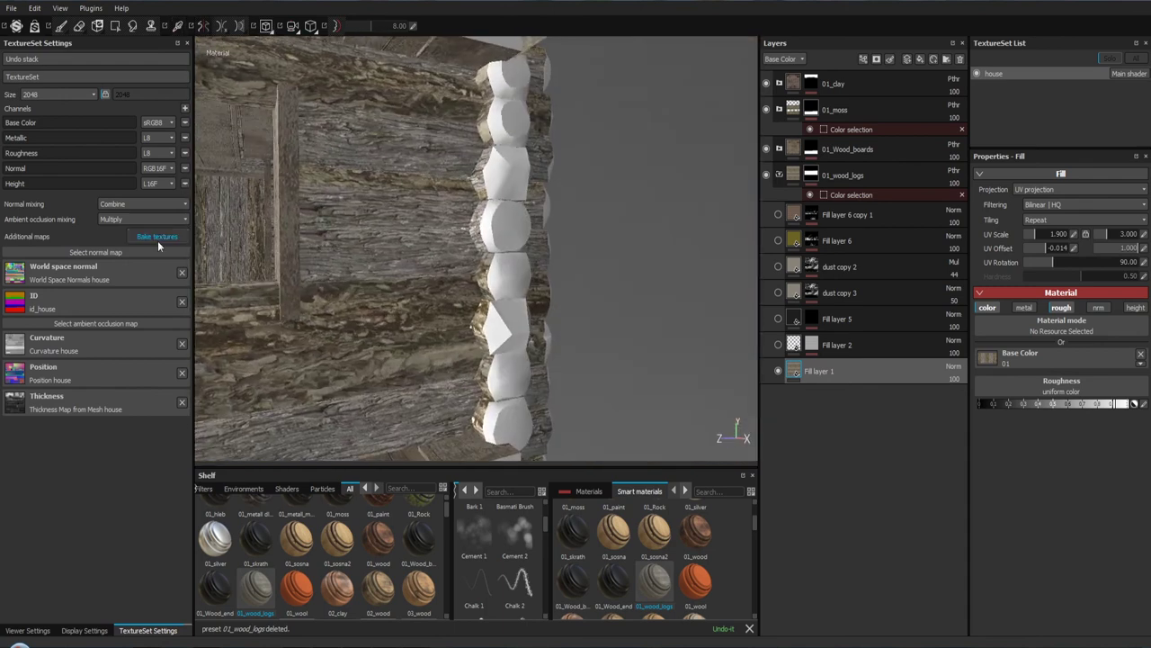
{"action": "left_click_drag", "start_coordinate": [460, 256], "coordinate": [484, 234]}
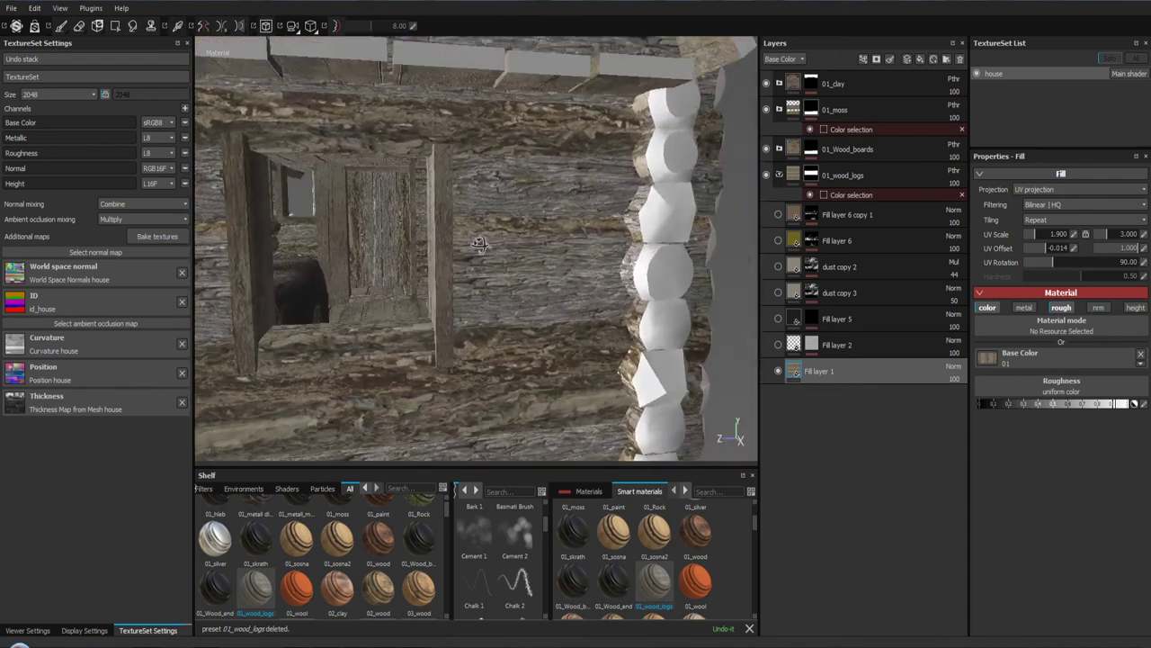
{"action": "scroll", "scroll_direction": "up", "scroll_amount": 3}
{"action": "scroll", "scroll_direction": "up", "scroll_amount": 3}
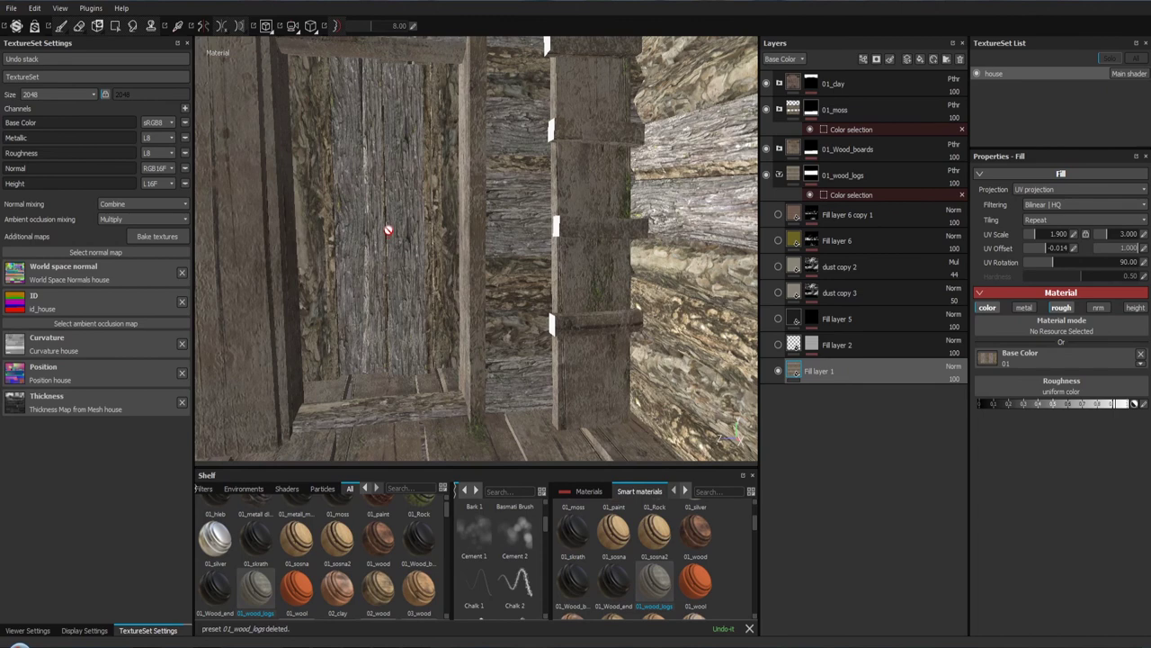
{"action": "left_click_drag", "start_coordinate": [387, 229], "coordinate": [649, 370]}
{"action": "key", "text": "f"}
{"action": "left_click_drag", "start_coordinate": [649, 371], "coordinate": [649, 373]}
{"action": "left_click_drag", "start_coordinate": [648, 373], "coordinate": [463, 328]}
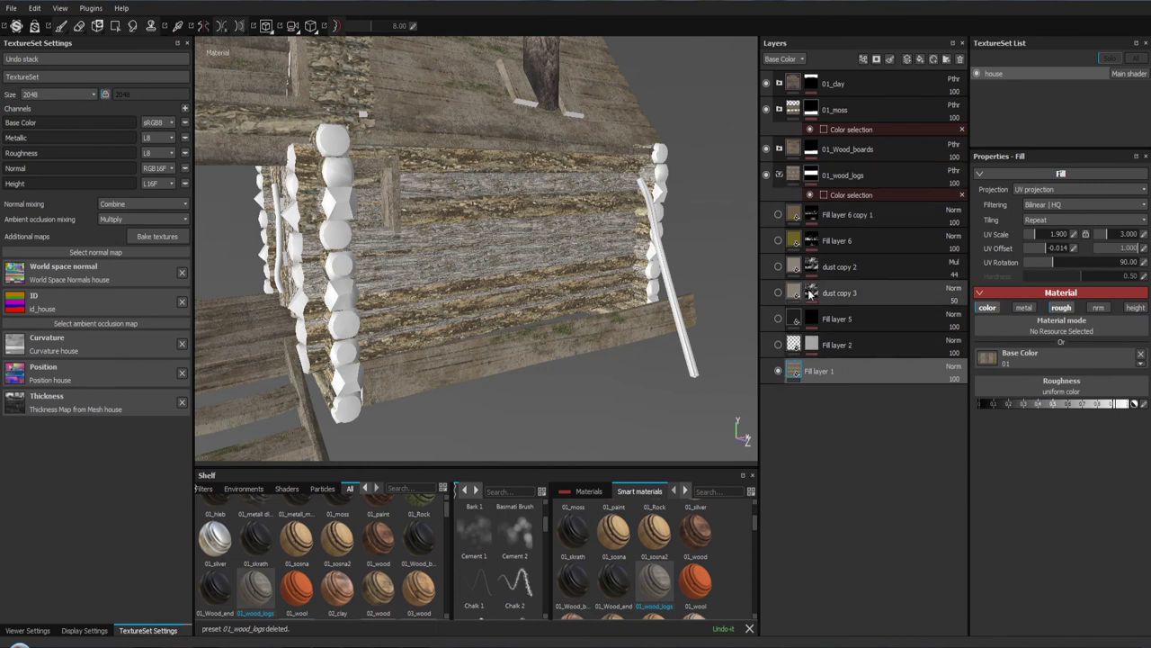
{"action": "left_click_drag", "start_coordinate": [614, 380], "coordinate": [626, 378]}
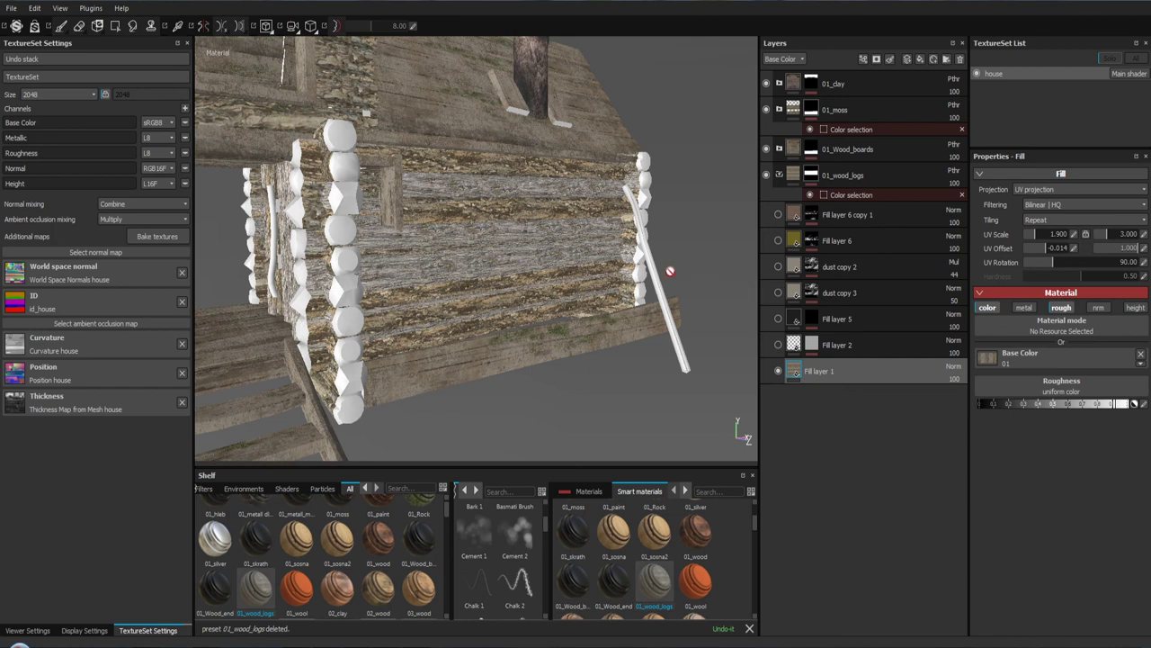
{"action": "left_click", "coordinate": [778, 214]}
{"action": "left_click_drag", "start_coordinate": [681, 223], "coordinate": [678, 139]}
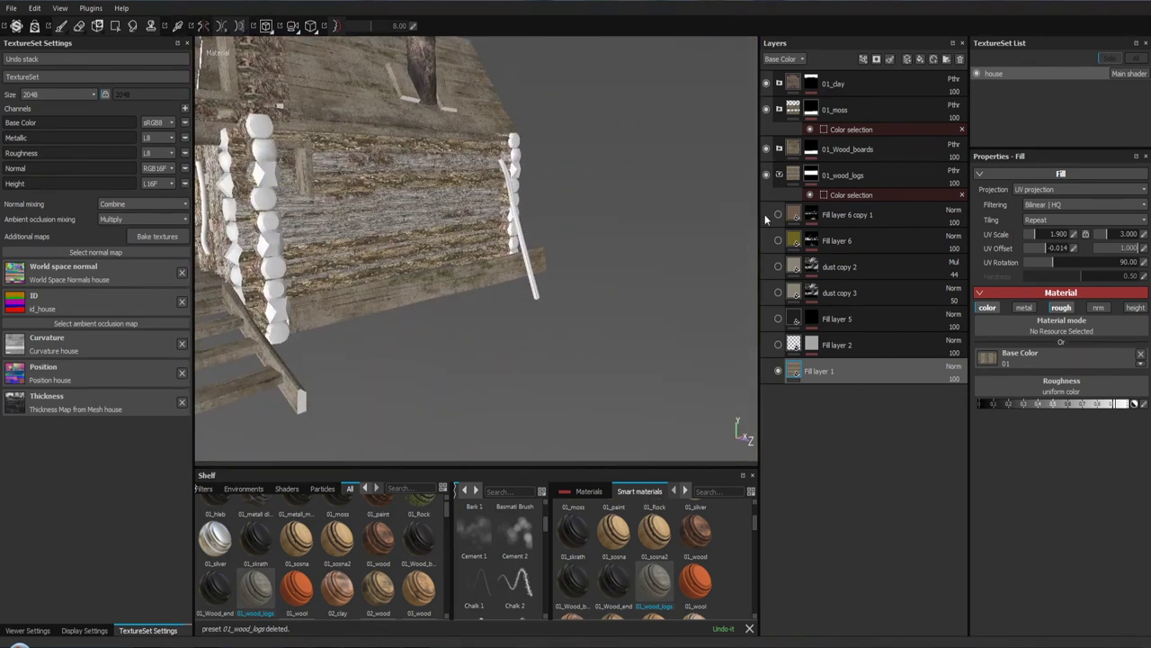
Step: Collapse the 01_wood_logs folder and orbit around the house to view walls, stairs and roof
{"action": "left_click_drag", "start_coordinate": [766, 218], "coordinate": [778, 178]}
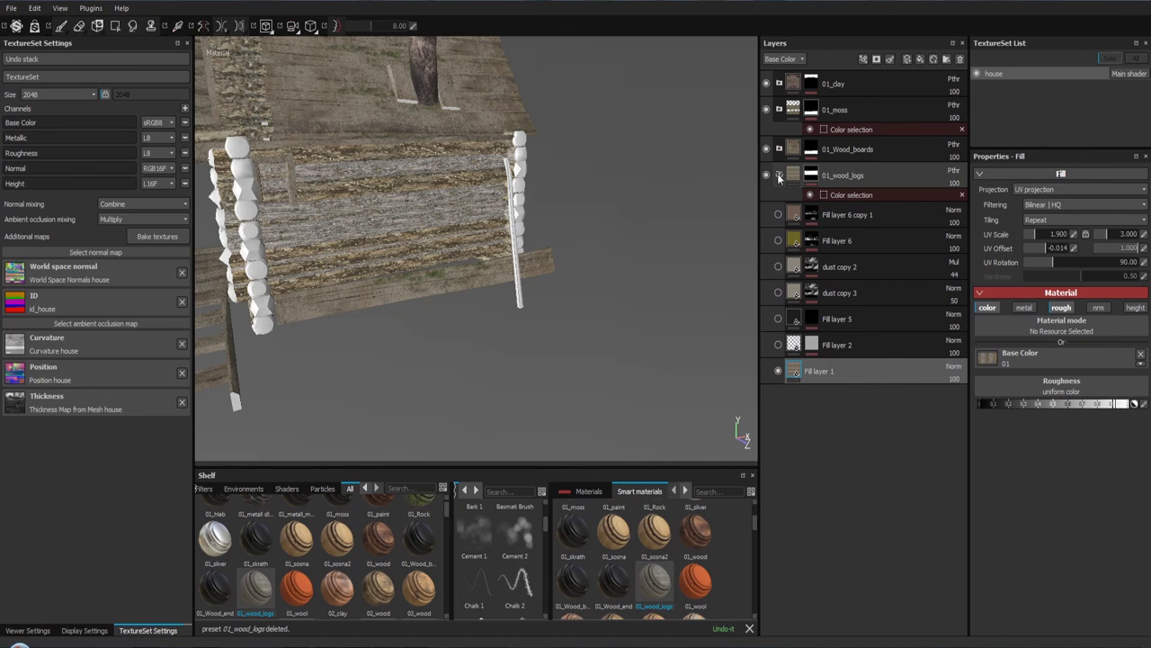
{"action": "left_click", "coordinate": [779, 175]}
{"action": "left_click_drag", "start_coordinate": [419, 262], "coordinate": [397, 270]}
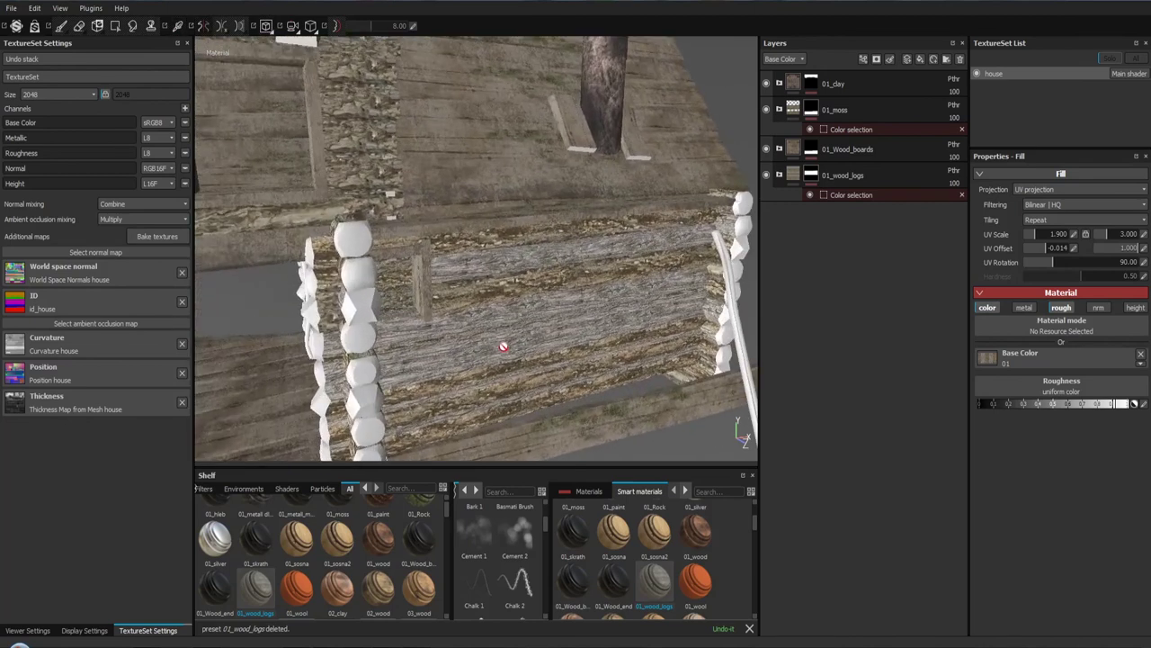
{"action": "left_click_drag", "start_coordinate": [396, 269], "coordinate": [460, 211]}
{"action": "left_click_drag", "start_coordinate": [490, 321], "coordinate": [523, 245]}
{"action": "left_click_drag", "start_coordinate": [493, 191], "coordinate": [464, 282]}
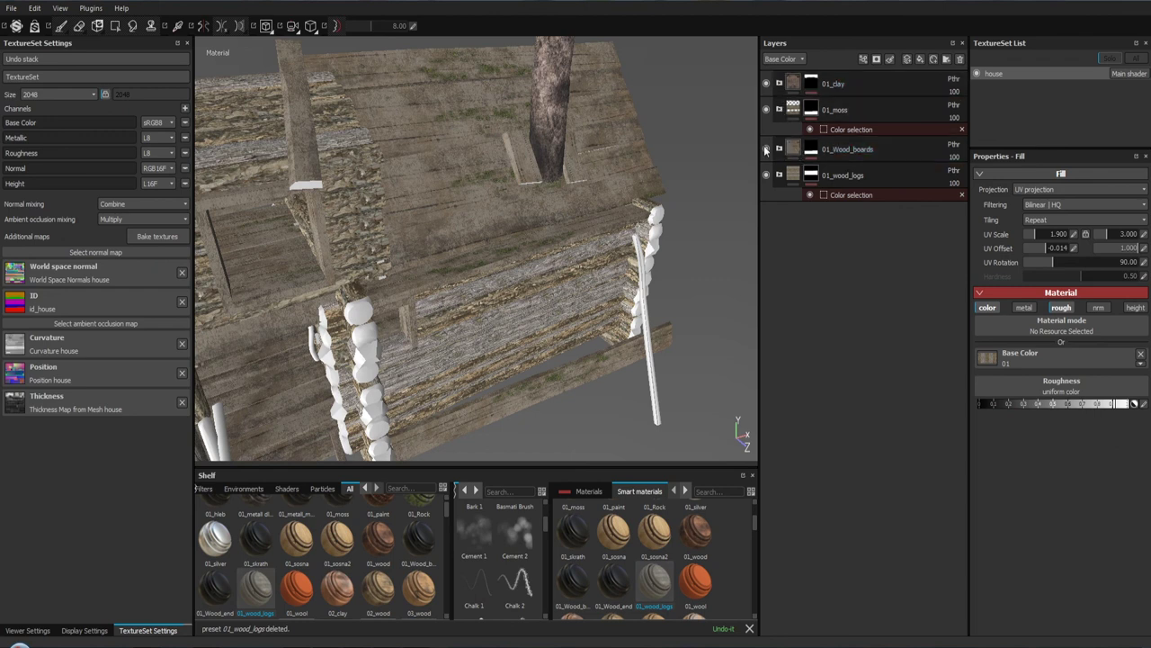
Step: Toggle 01_Wood_boards and 01_moss visibility, expanding and collapsing 01_moss, to compare their contribution
{"action": "left_click", "coordinate": [766, 149]}
{"action": "left_click", "coordinate": [767, 149]}
{"action": "left_click_drag", "start_coordinate": [556, 205], "coordinate": [539, 193]}
{"action": "left_click", "coordinate": [766, 110]}
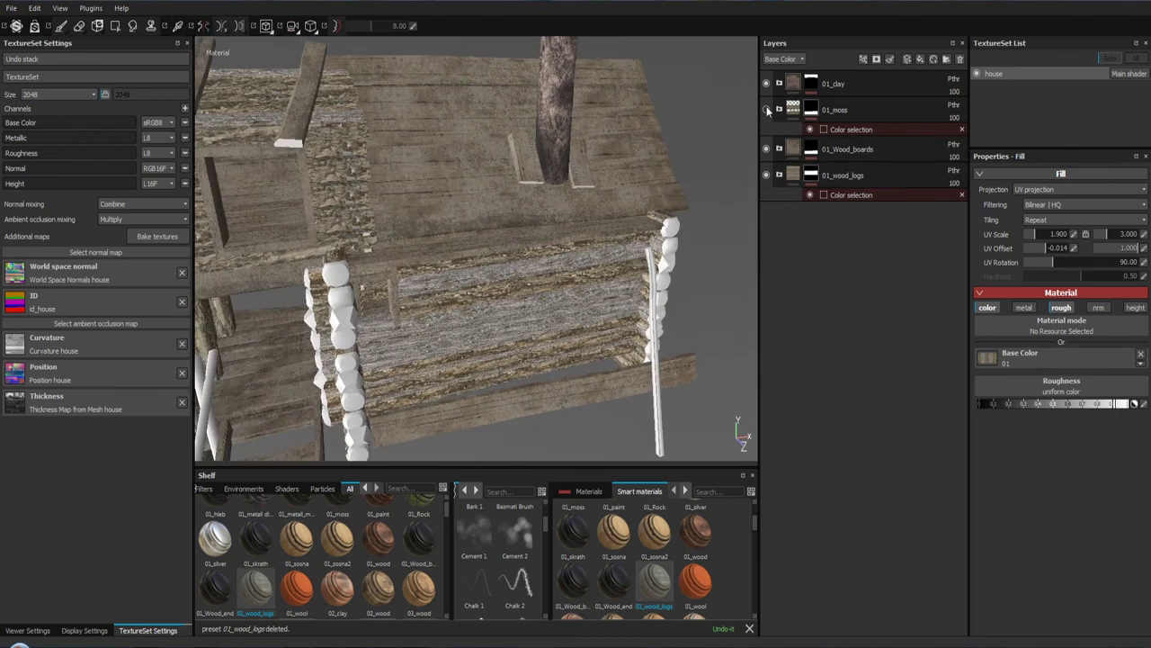
{"action": "left_click", "coordinate": [779, 110]}
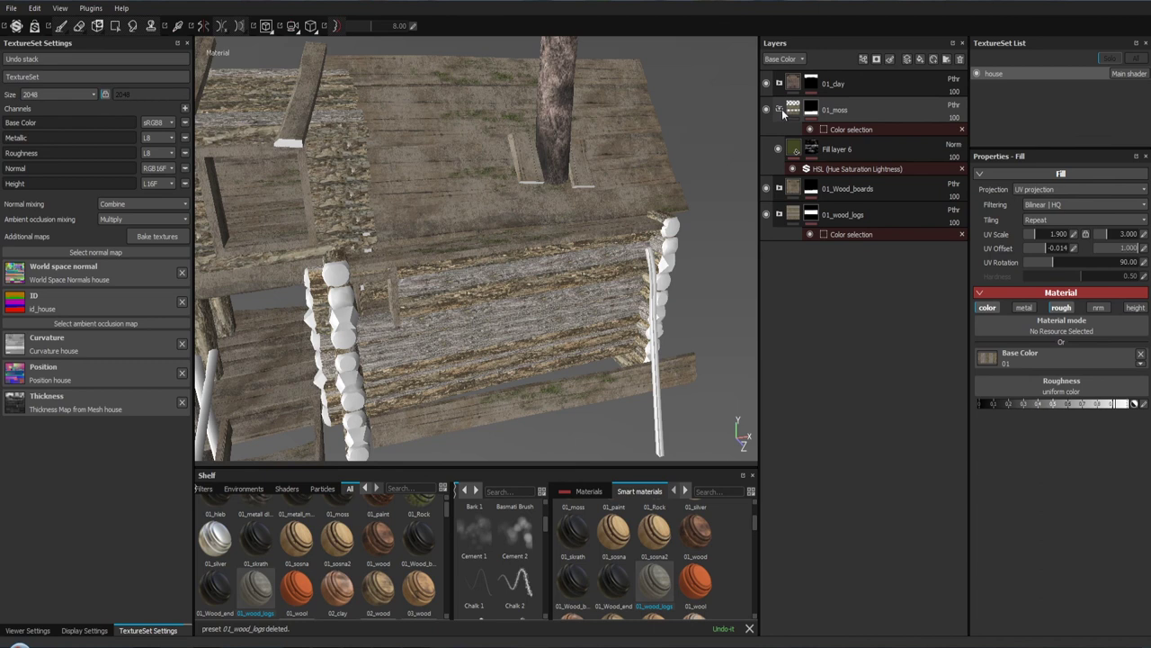
{"action": "left_click", "coordinate": [781, 111]}
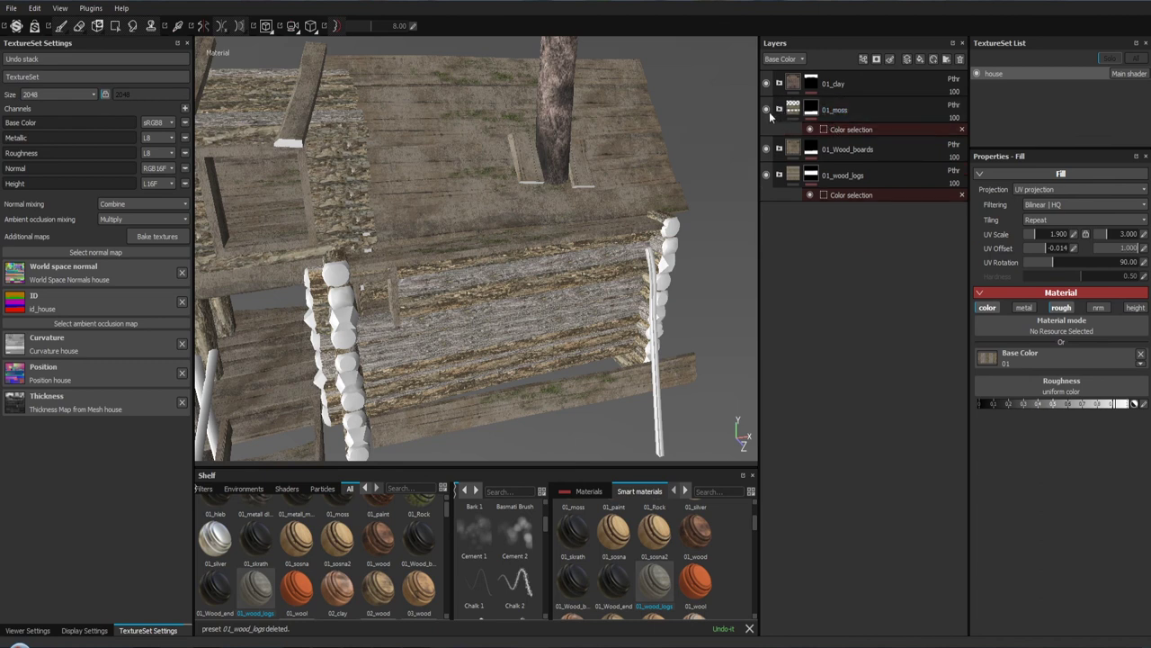
{"action": "left_click_drag", "start_coordinate": [492, 254], "coordinate": [502, 191]}
{"action": "scroll", "scroll_direction": "down", "scroll_amount": 3}
{"action": "left_click_drag", "start_coordinate": [526, 288], "coordinate": [921, 166]}
{"action": "scroll", "scroll_direction": "up", "scroll_amount": 3}
Step: Add an Unwrap UVW modifier, open the UV editor and select the lower log faces' UV strip
{"action": "left_click", "coordinate": [1106, 168]}
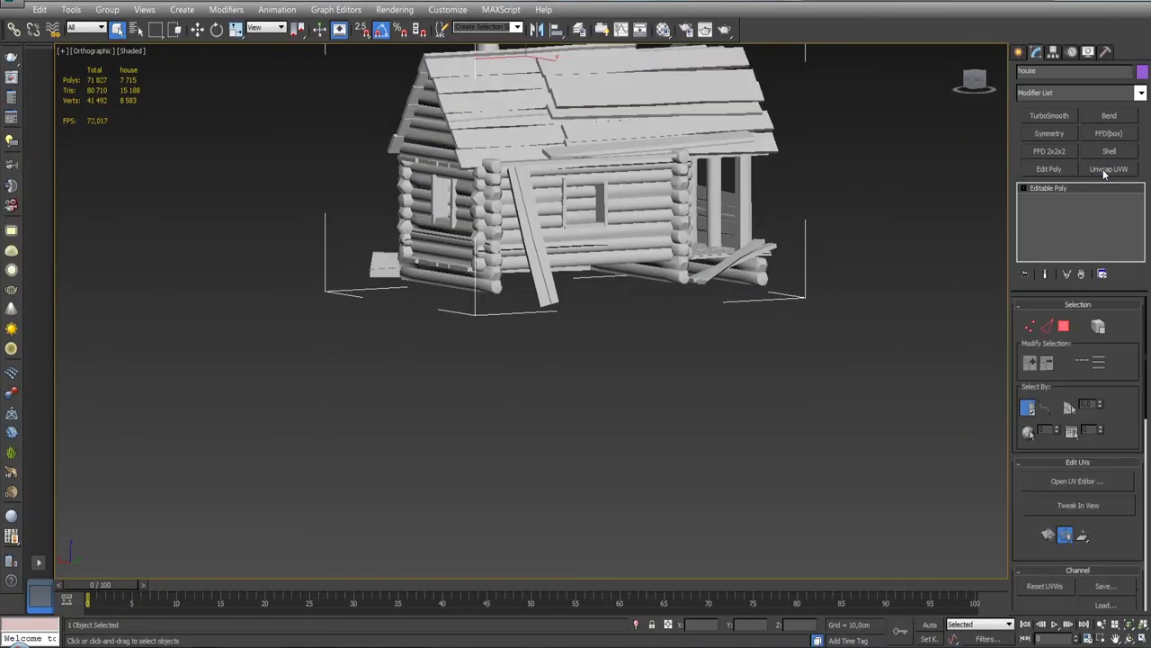
{"action": "left_click", "coordinate": [1080, 482]}
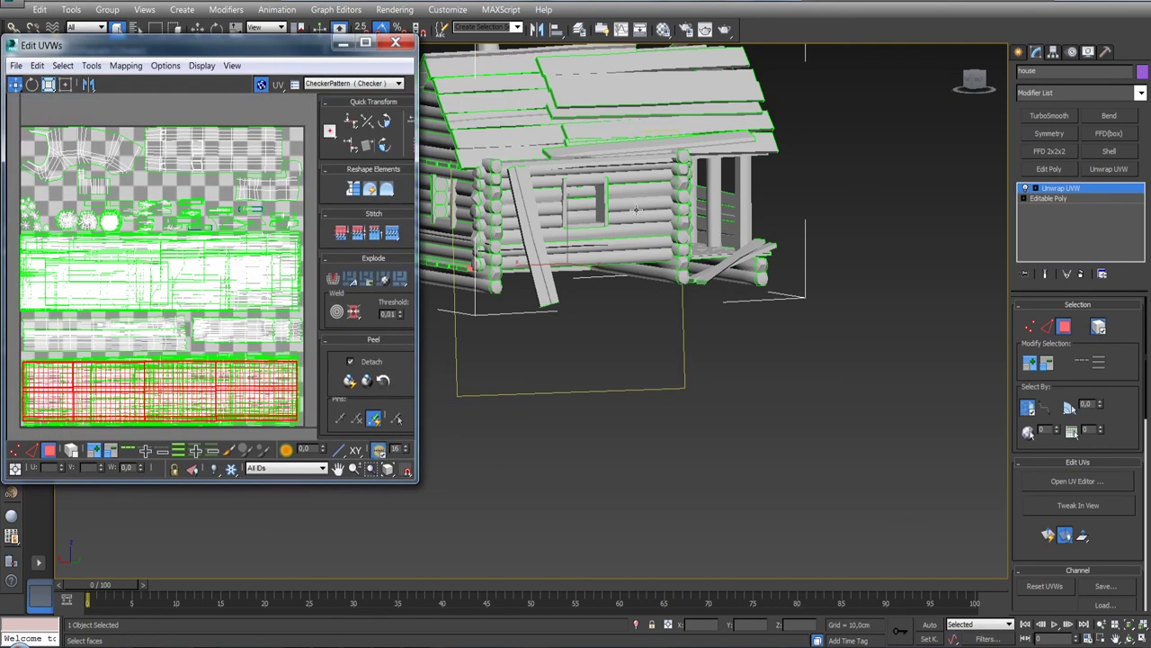
{"action": "left_click", "coordinate": [636, 209]}
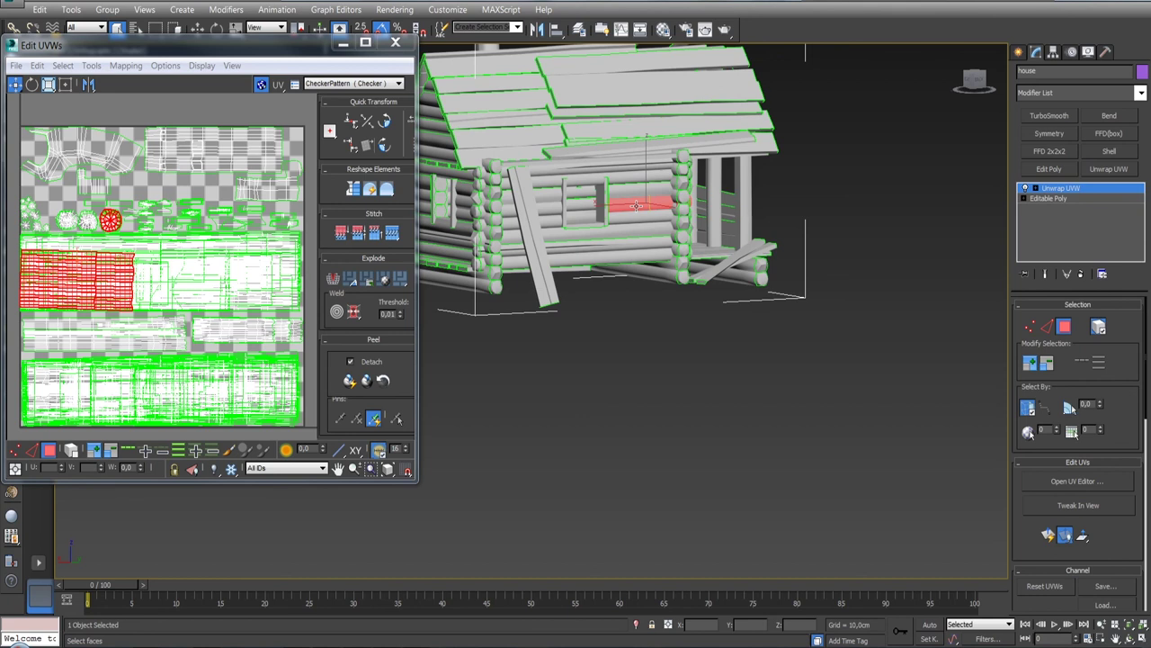
{"action": "left_click", "coordinate": [617, 232]}
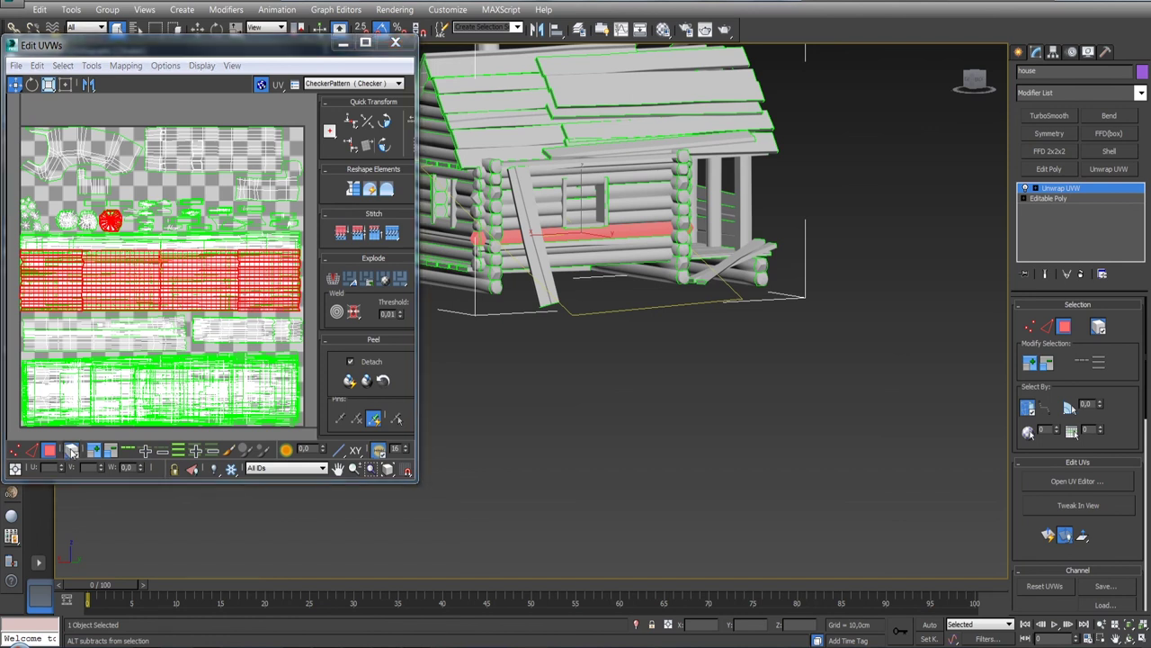
{"action": "left_click", "coordinate": [111, 225]}
Step: Rotate the log UV strip 180° and nudge it slightly upward, then clear the selection
{"action": "left_click_drag", "start_coordinate": [157, 281], "coordinate": [157, 270]}
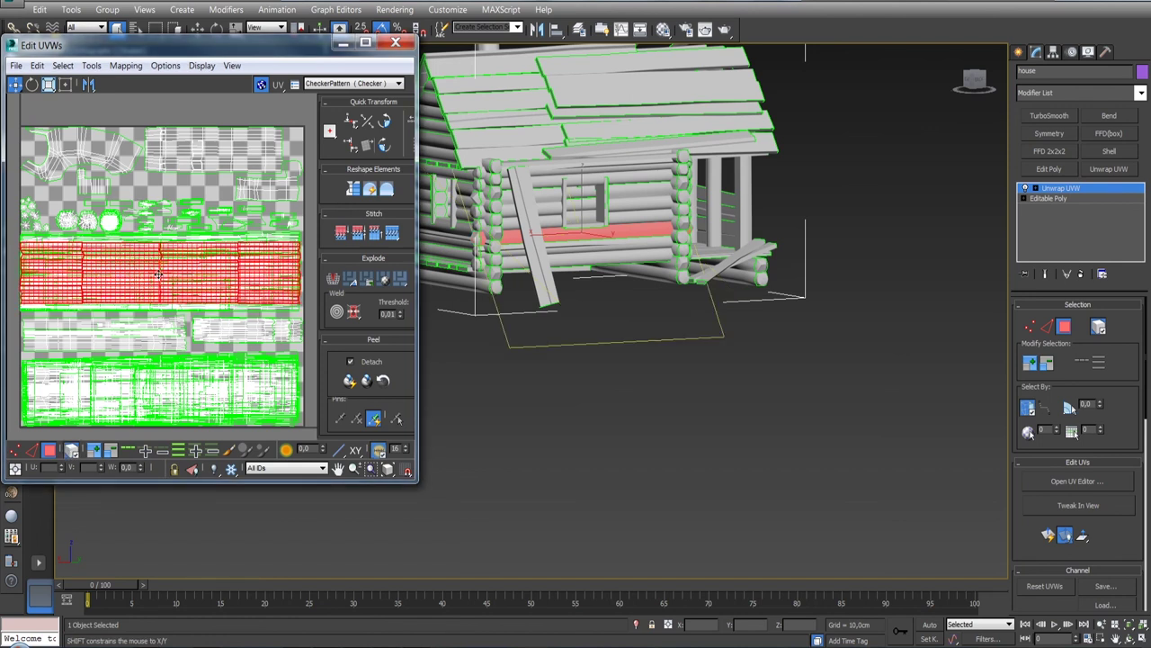
{"action": "left_click", "coordinate": [385, 123]}
{"action": "left_click", "coordinate": [385, 123]}
{"action": "left_click_drag", "start_coordinate": [236, 255], "coordinate": [241, 224]}
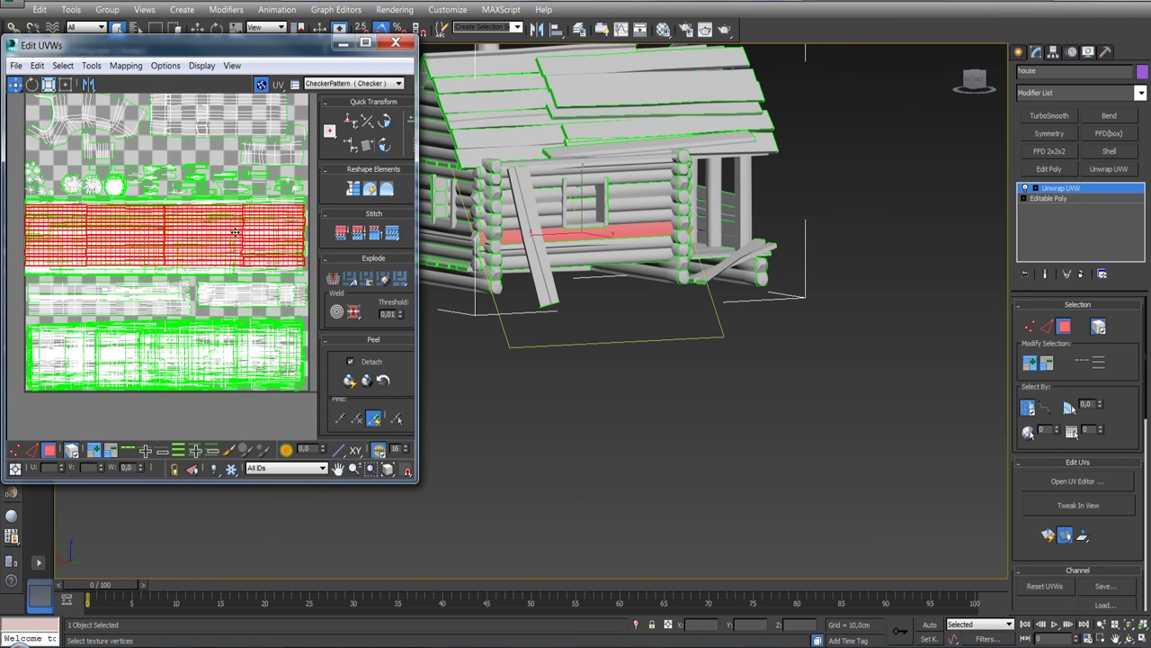
{"action": "left_click", "coordinate": [115, 185]}
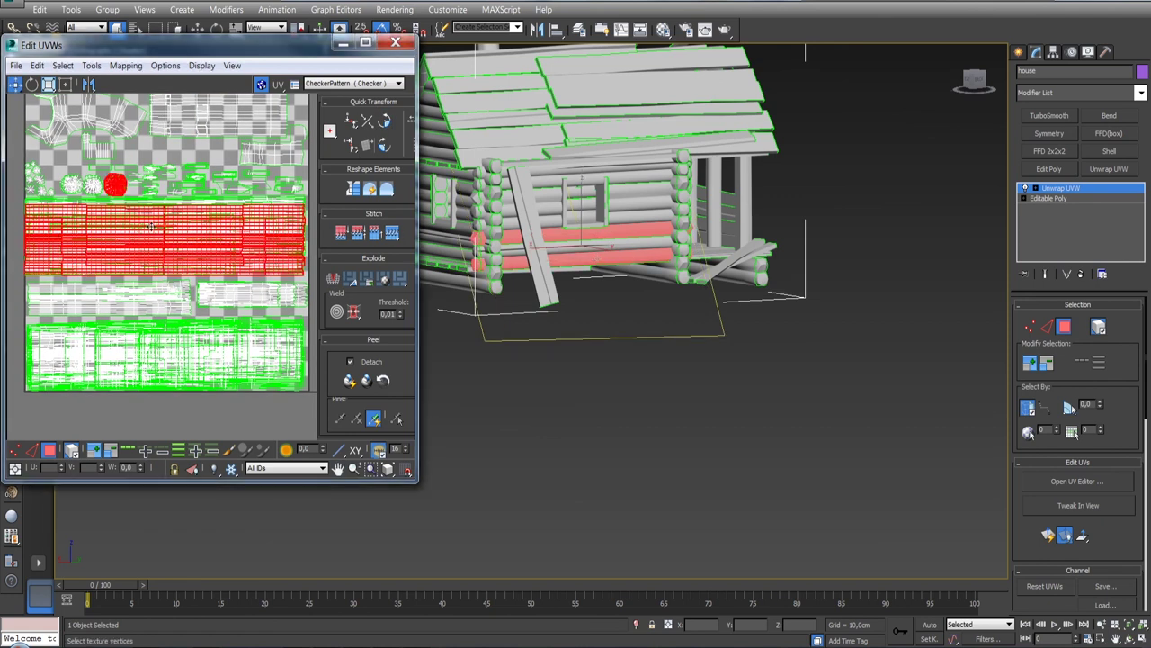
{"action": "left_click", "coordinate": [114, 186]}
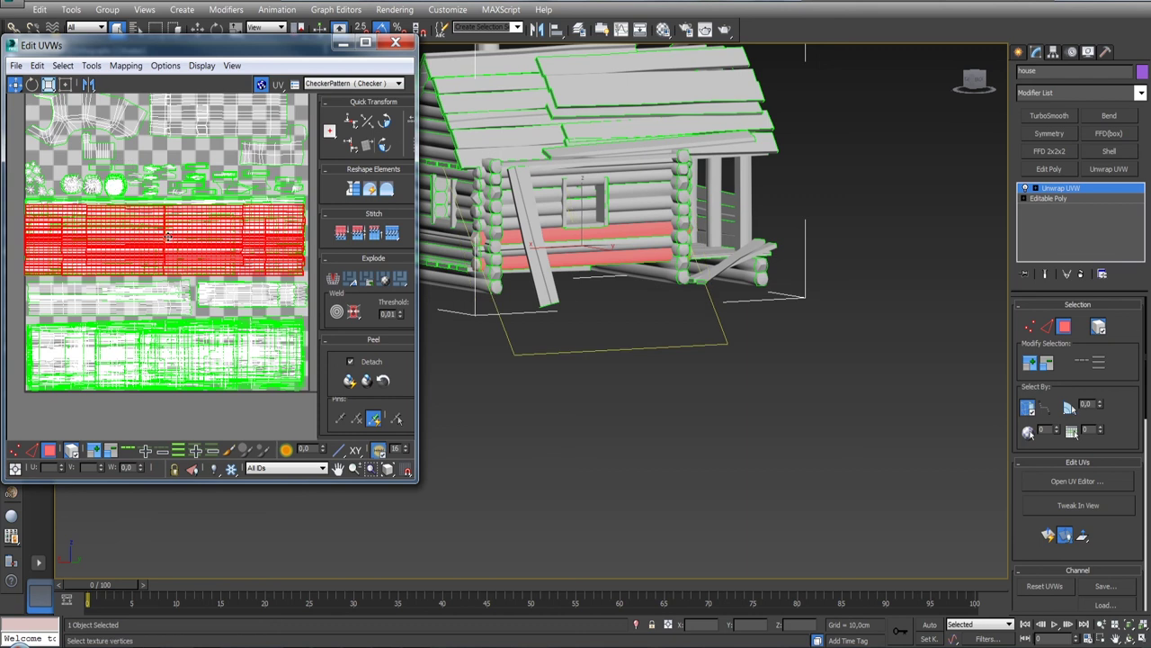
{"action": "left_click_drag", "start_coordinate": [168, 236], "coordinate": [169, 231]}
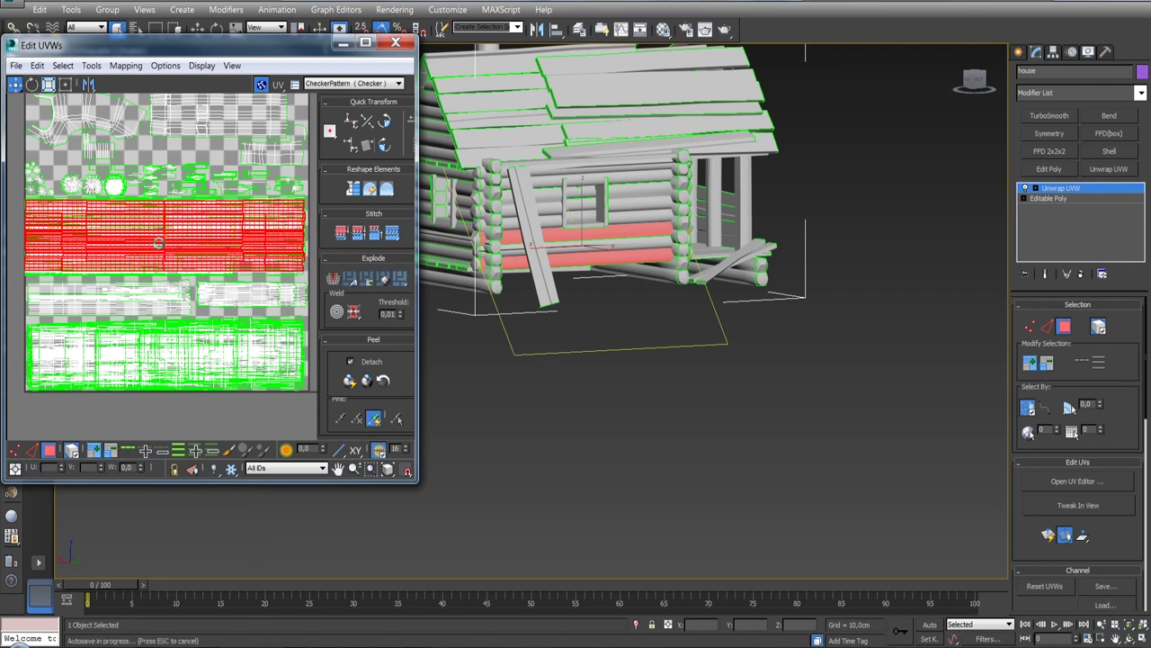
{"action": "left_click_drag", "start_coordinate": [157, 238], "coordinate": [139, 254]}
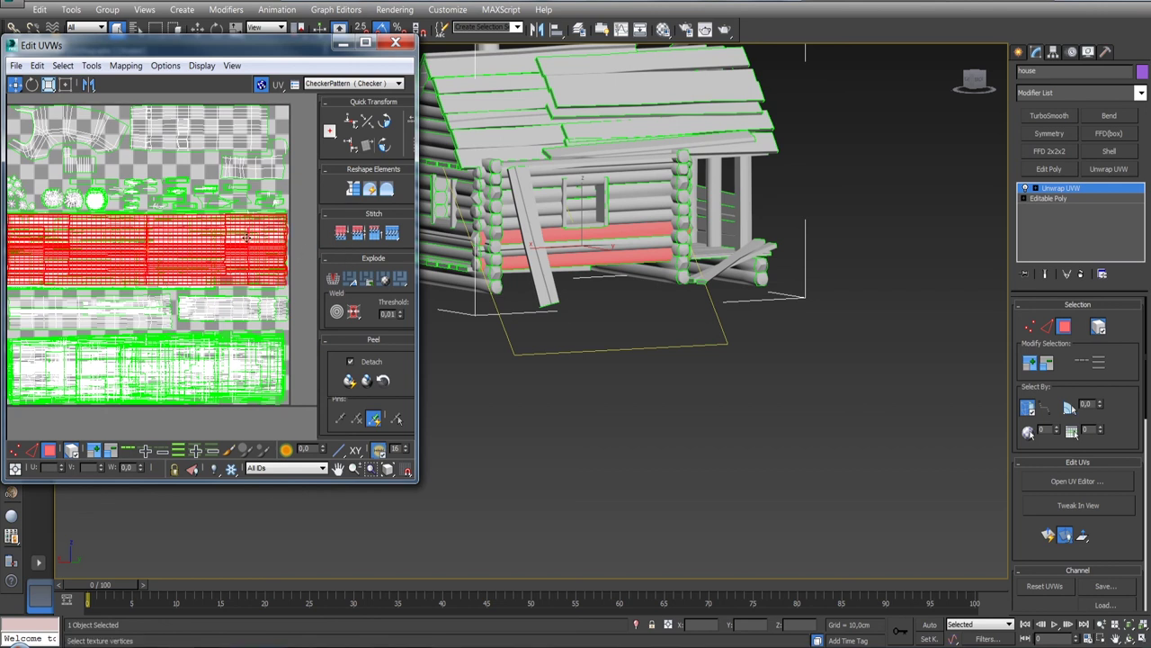
{"action": "left_click", "coordinate": [523, 319]}
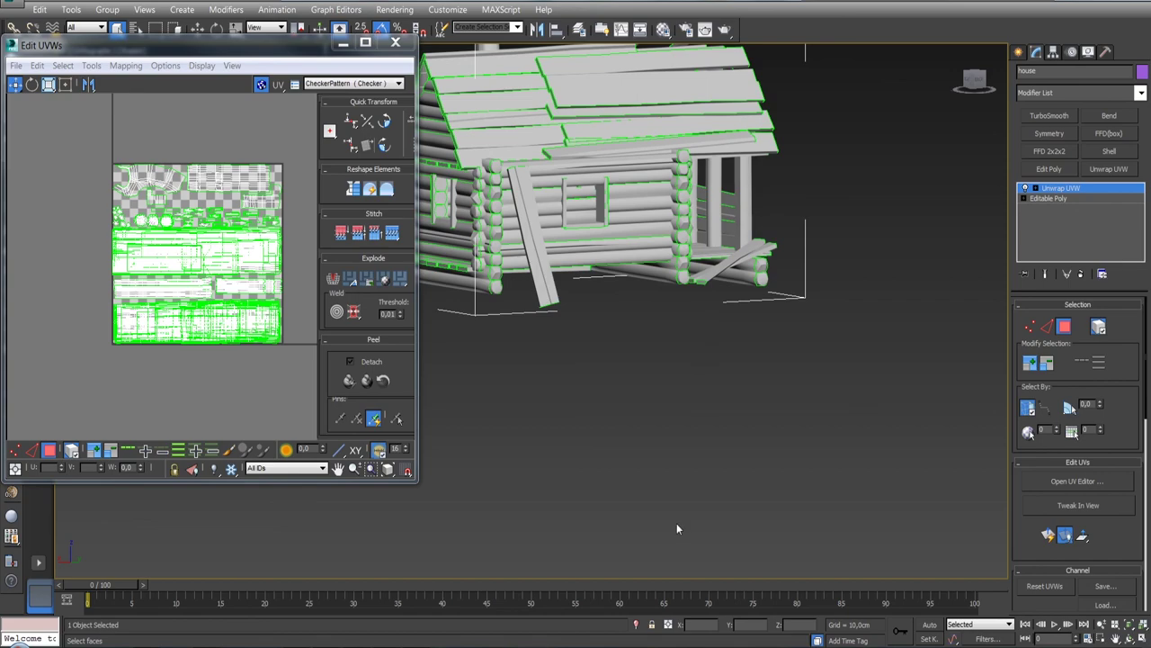
Step: Orbit around the log cabin to inspect the weathered wood on the walls, stairs and chimney
{"action": "left_click_drag", "start_coordinate": [572, 371], "coordinate": [547, 378]}
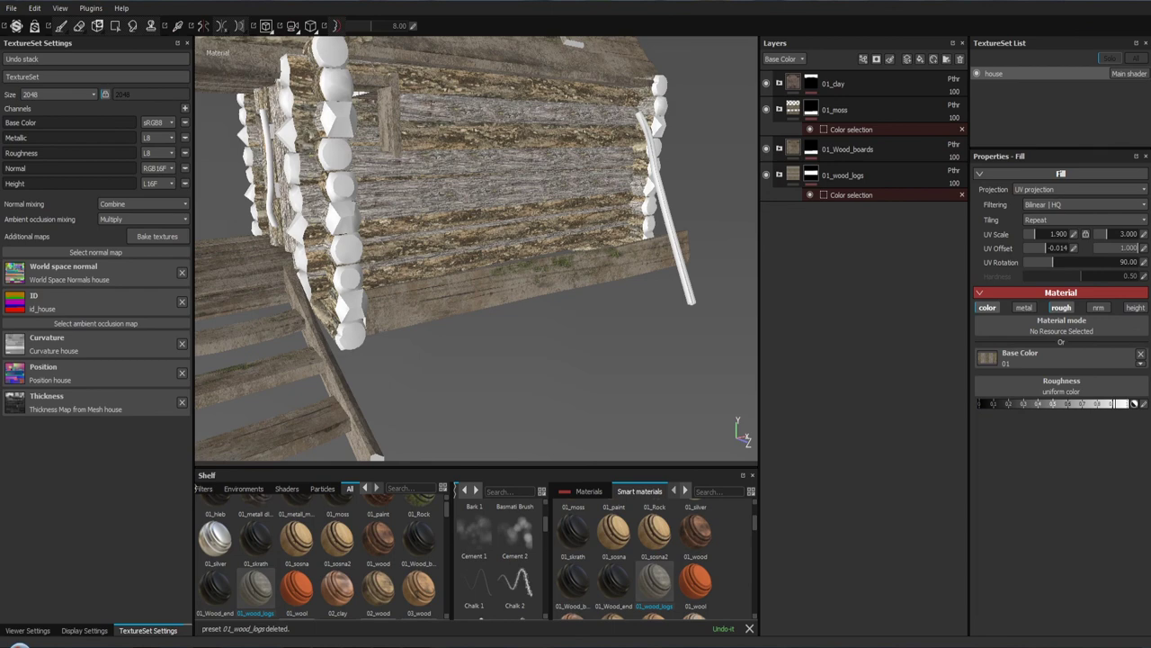
{"action": "left_click_drag", "start_coordinate": [559, 346], "coordinate": [609, 462]}
{"action": "left_click_drag", "start_coordinate": [444, 372], "coordinate": [480, 236]}
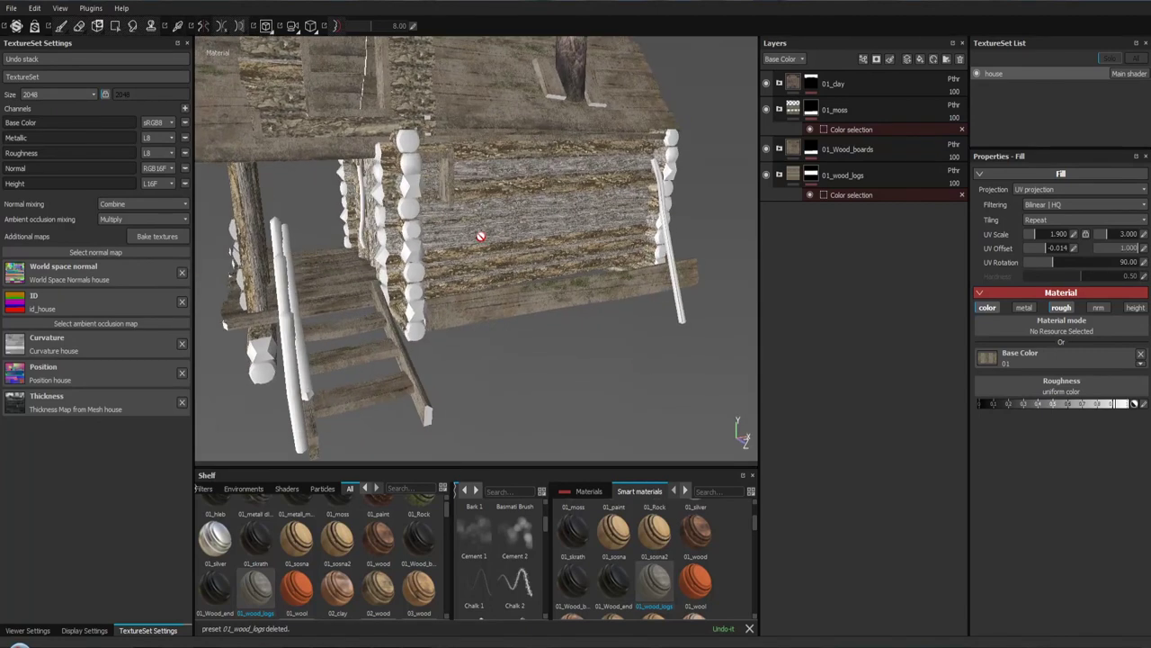